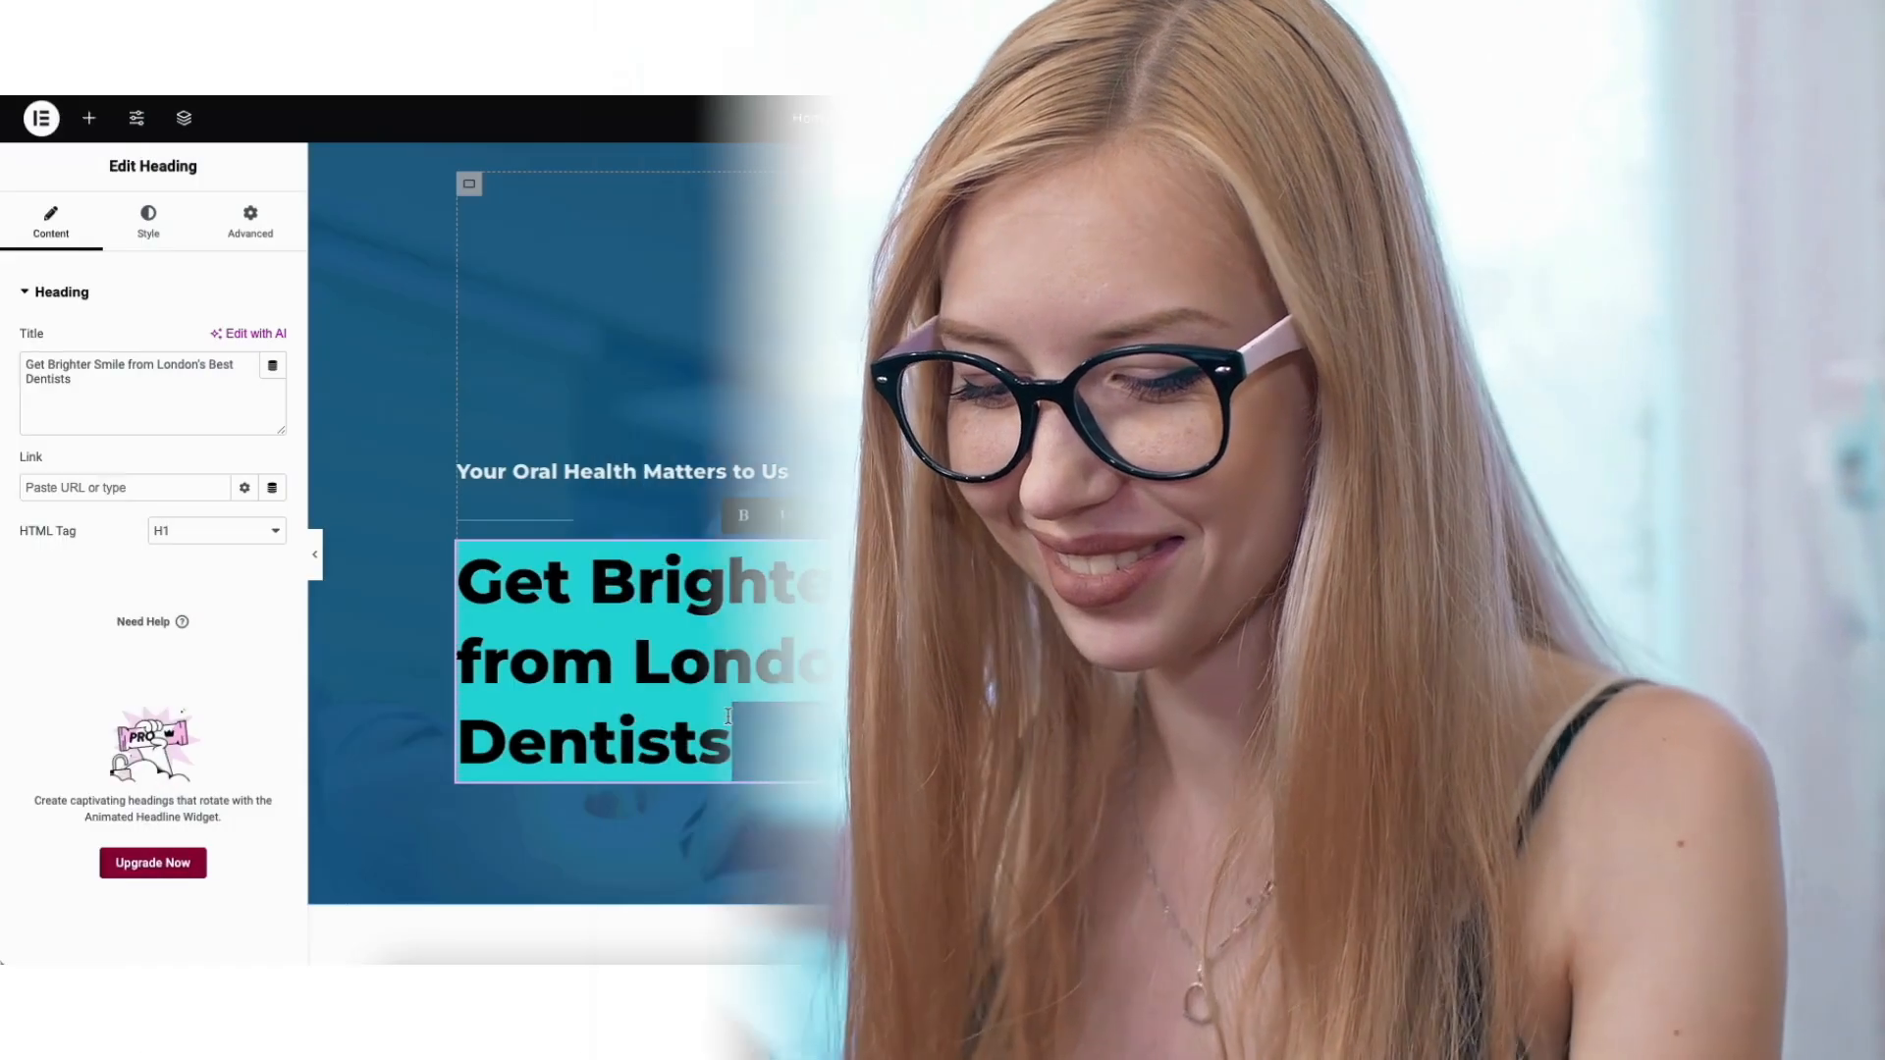
Step: Replace the hero heading "Get Brighter Smile from London's Best Dentists" with "Demo Appointing"
text(Demo Appoin)
text(ting)
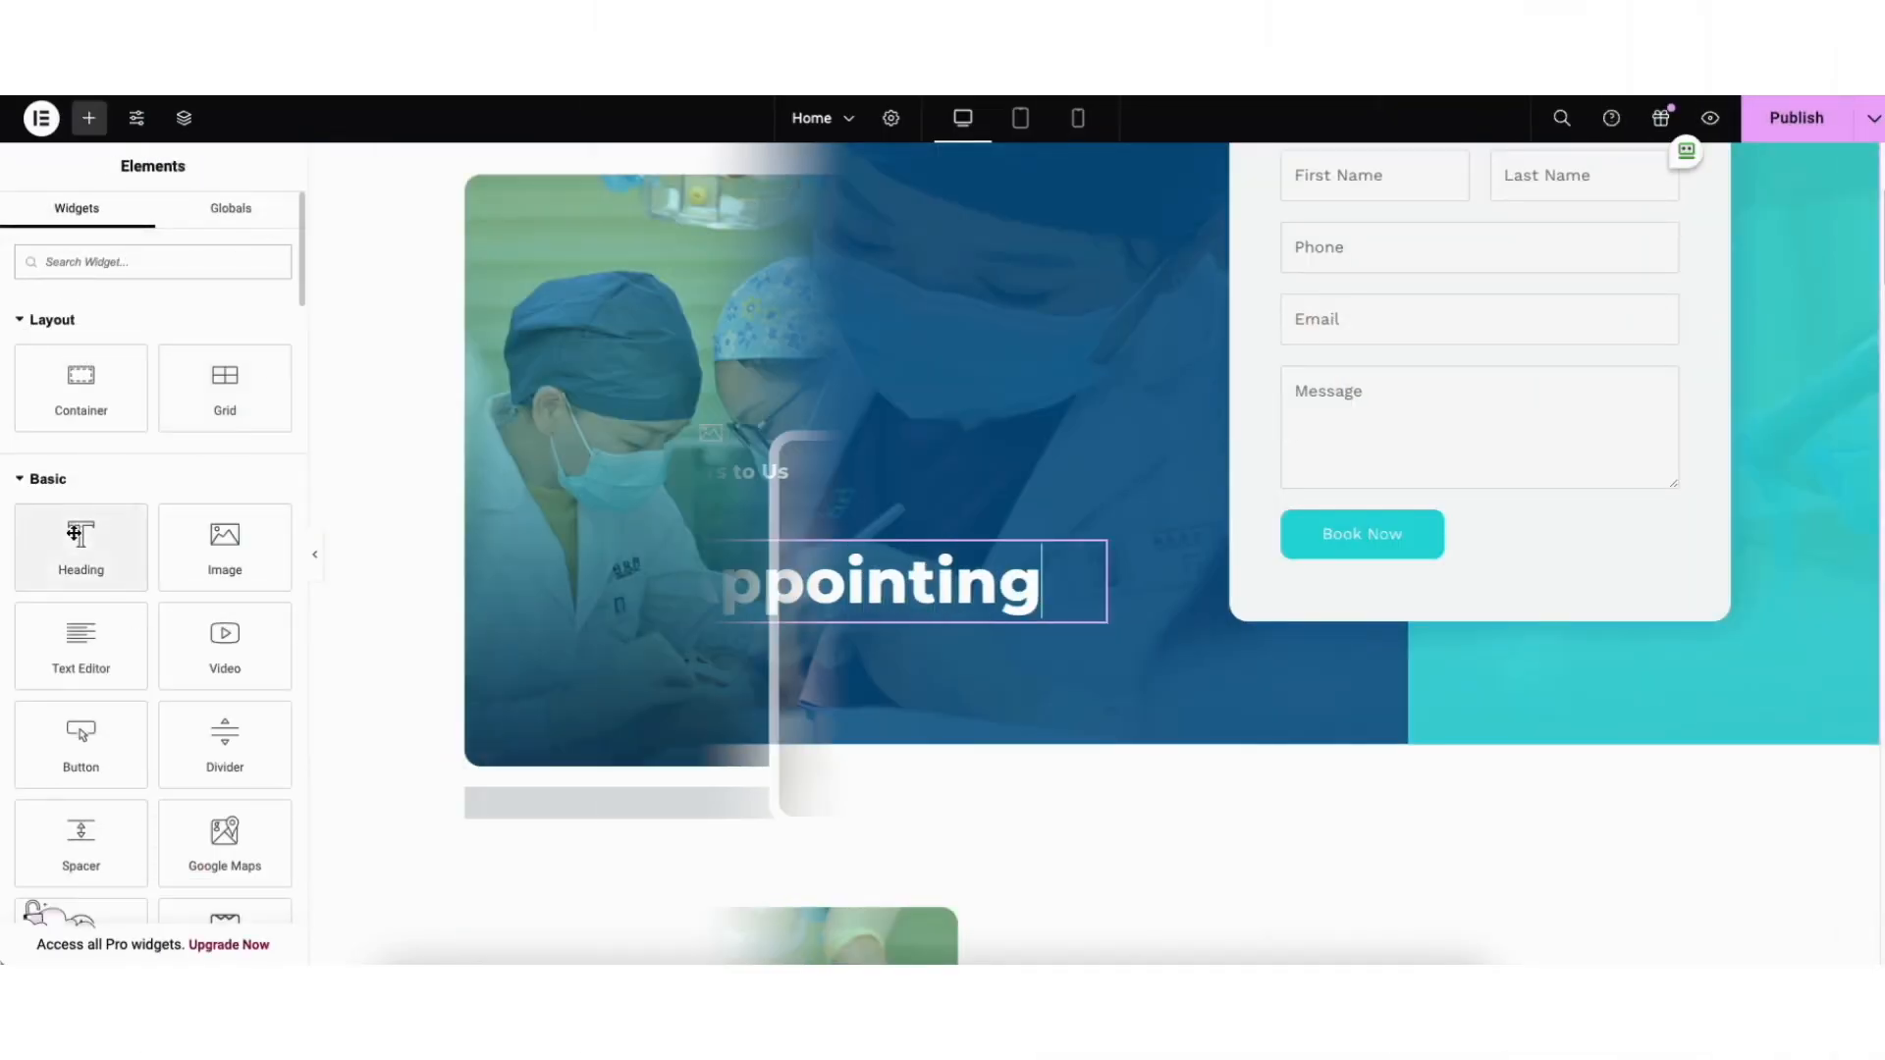
Step: Add a Heading widget and a Button widget to the text column of the "Committed To Dental Excellence" section
drag(81, 547, 1199, 538)
drag(73, 743, 1222, 478)
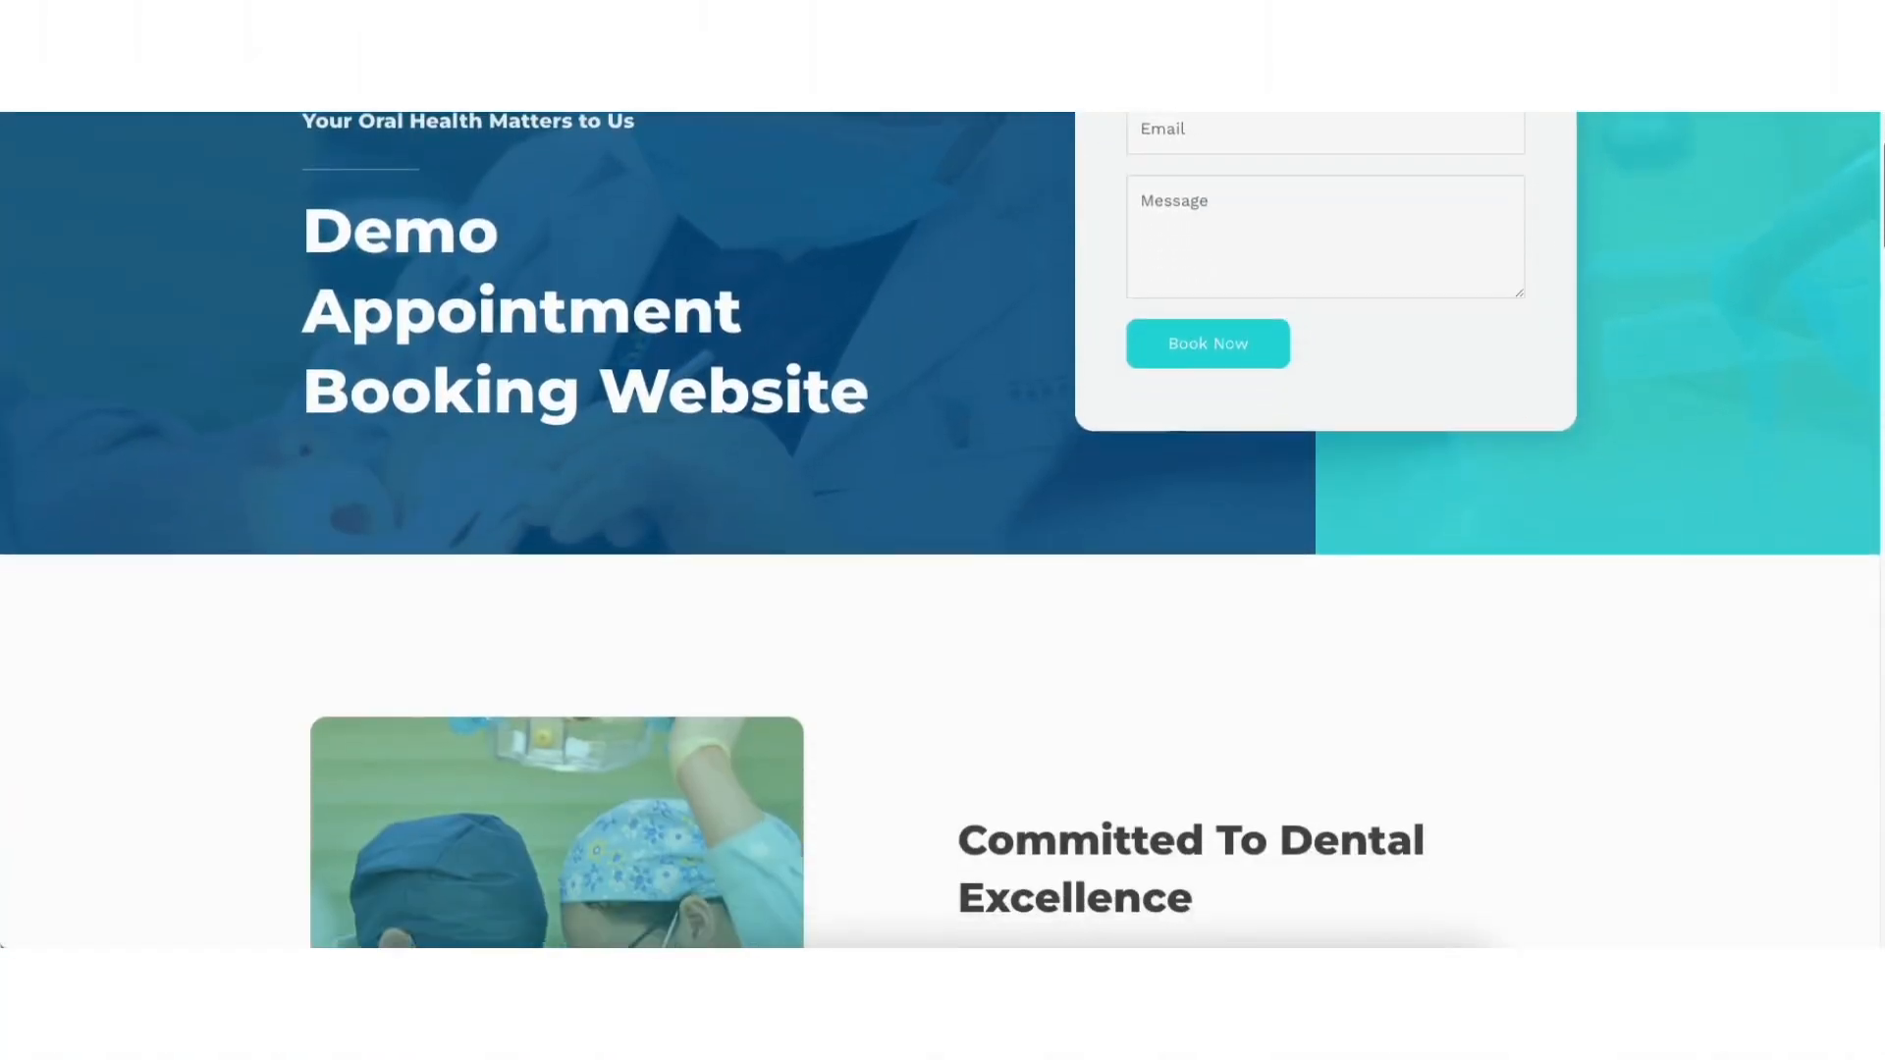
drag(1882, 185, 1881, 344)
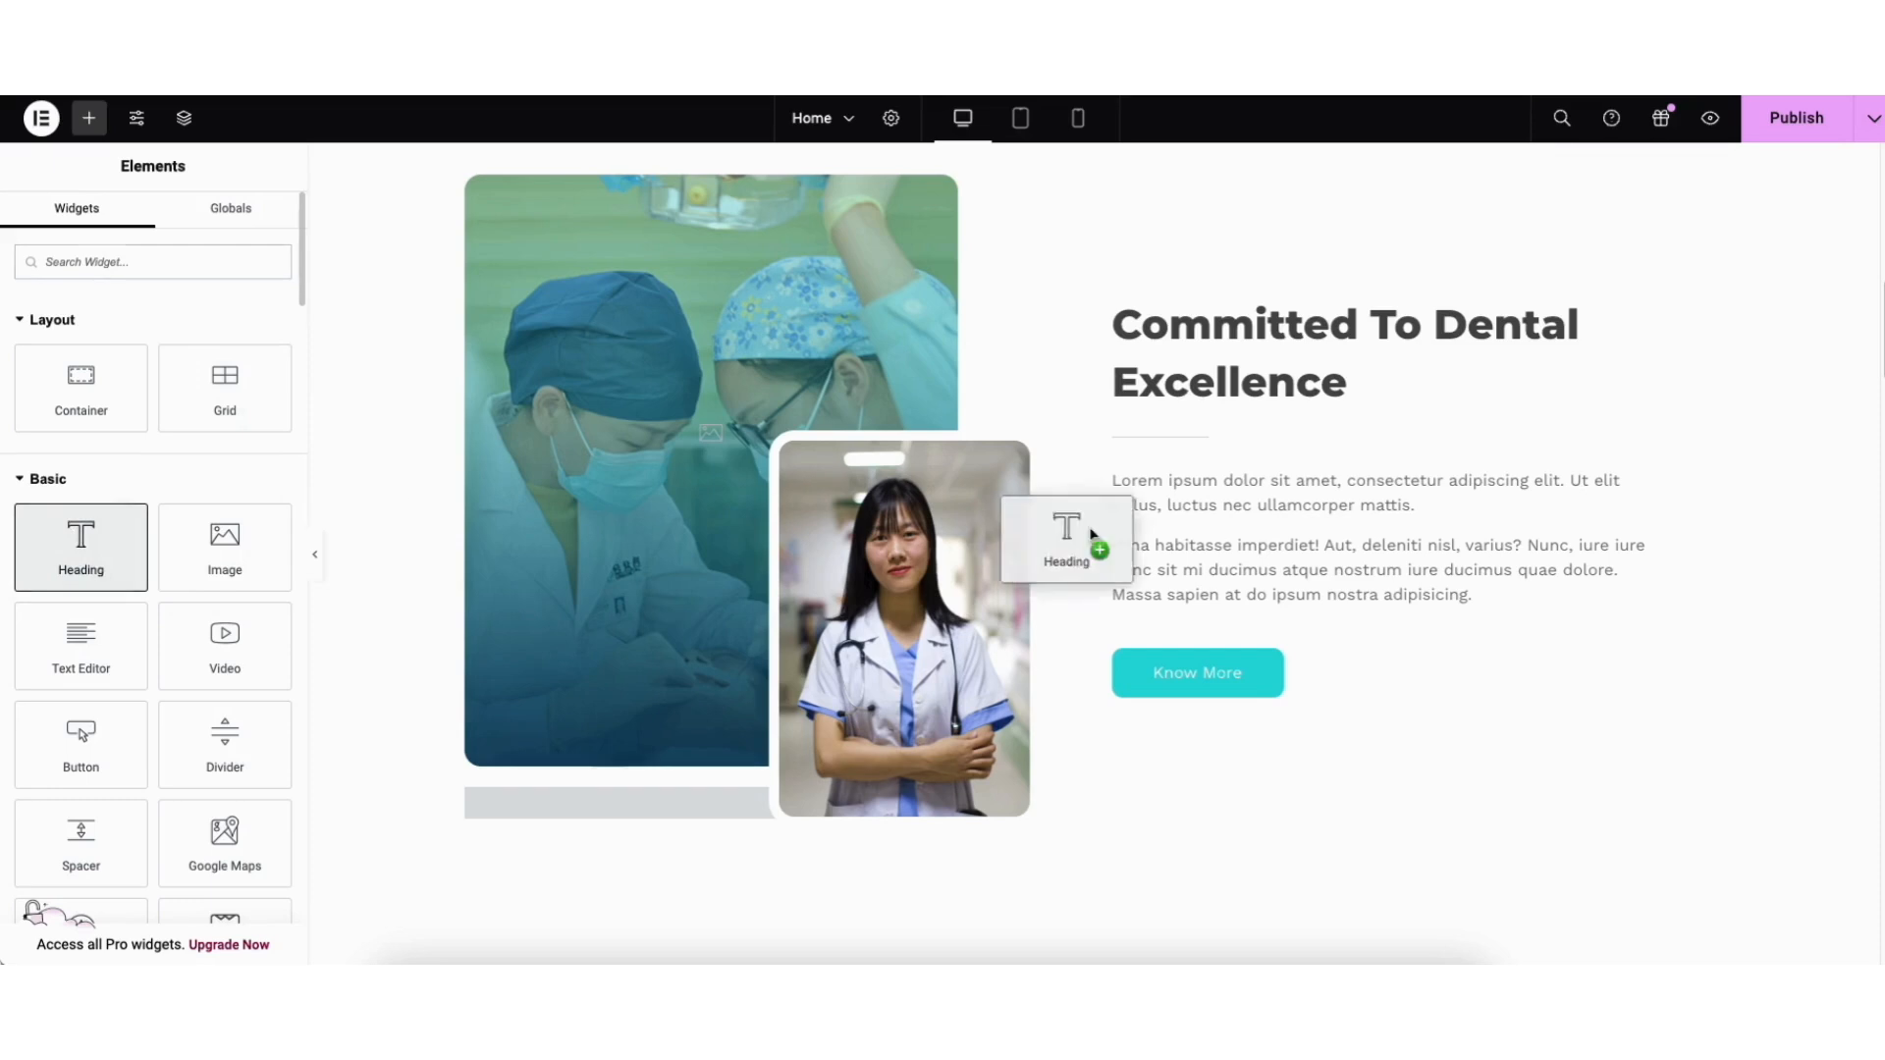
drag(1091, 533, 1213, 519)
drag(1213, 518, 1204, 539)
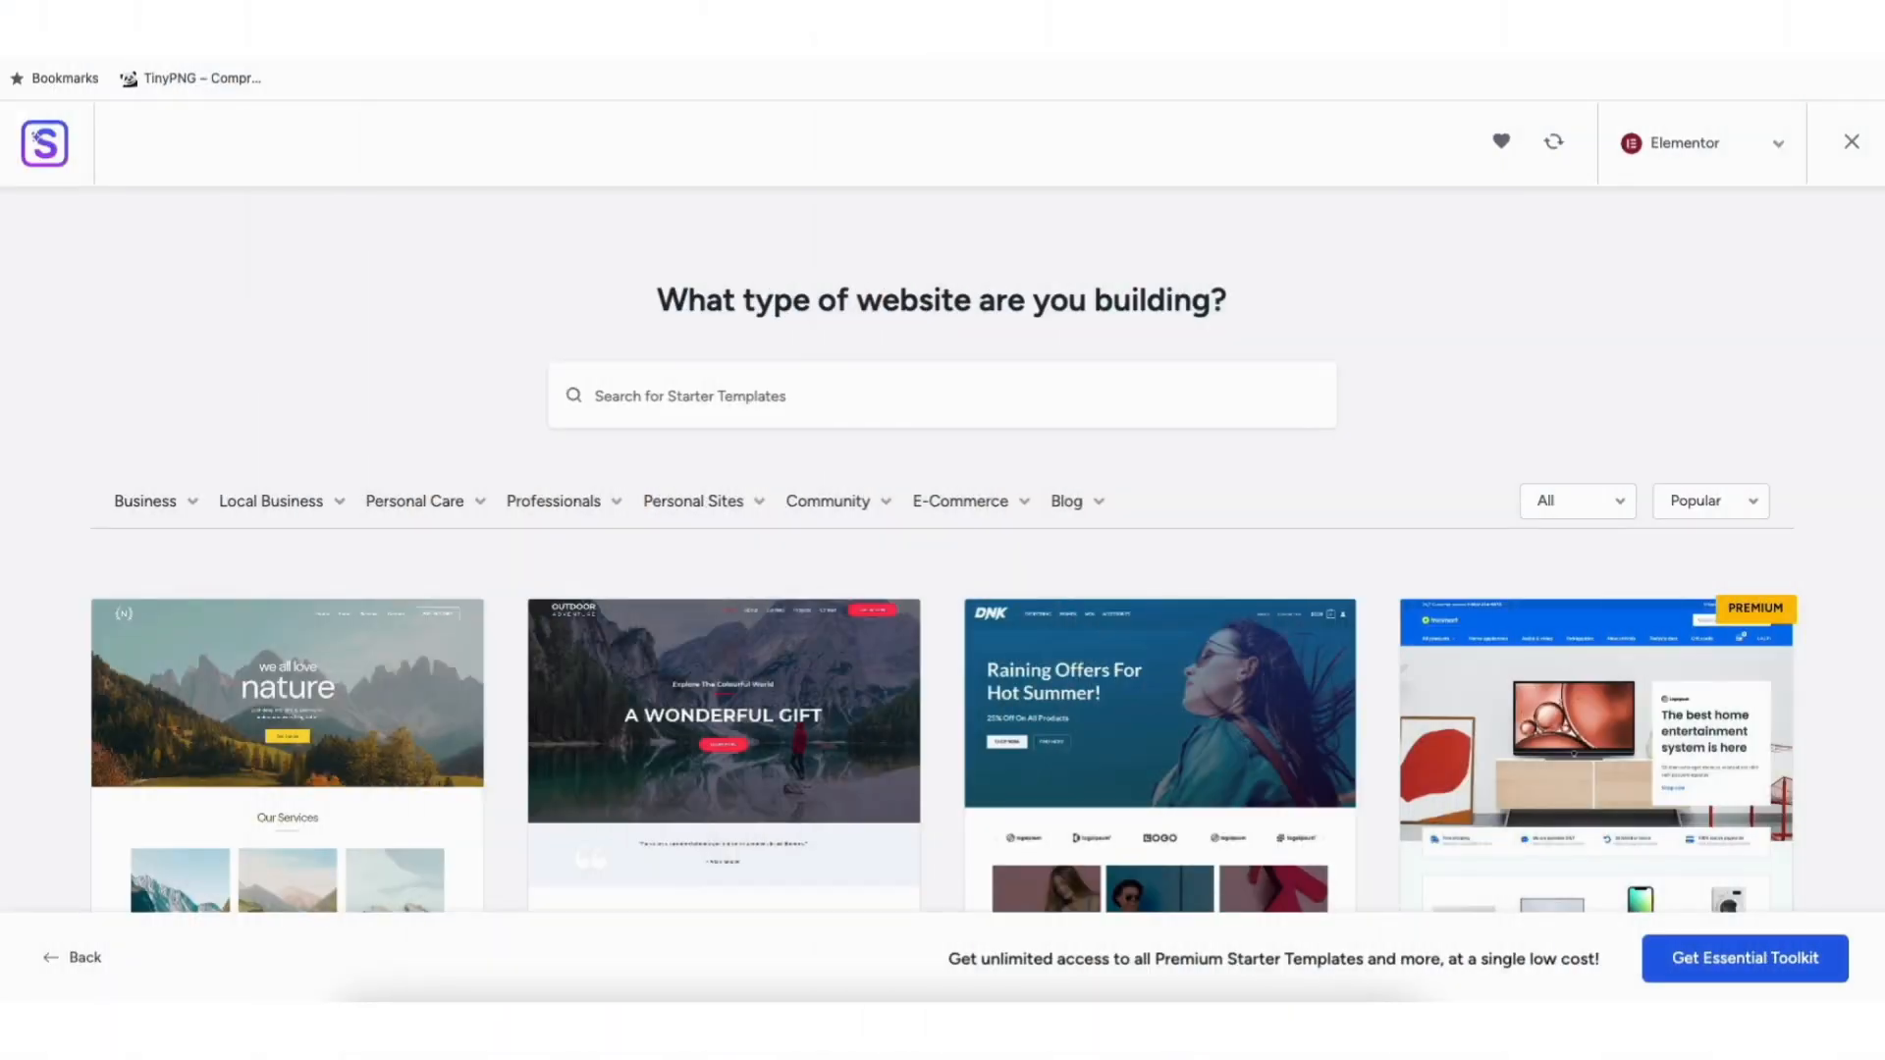
Step: Change the home page's H1 heading under "Your Oral Health Matters to Us" to "Demo Appointing"
scroll(942, 688, down, 2)
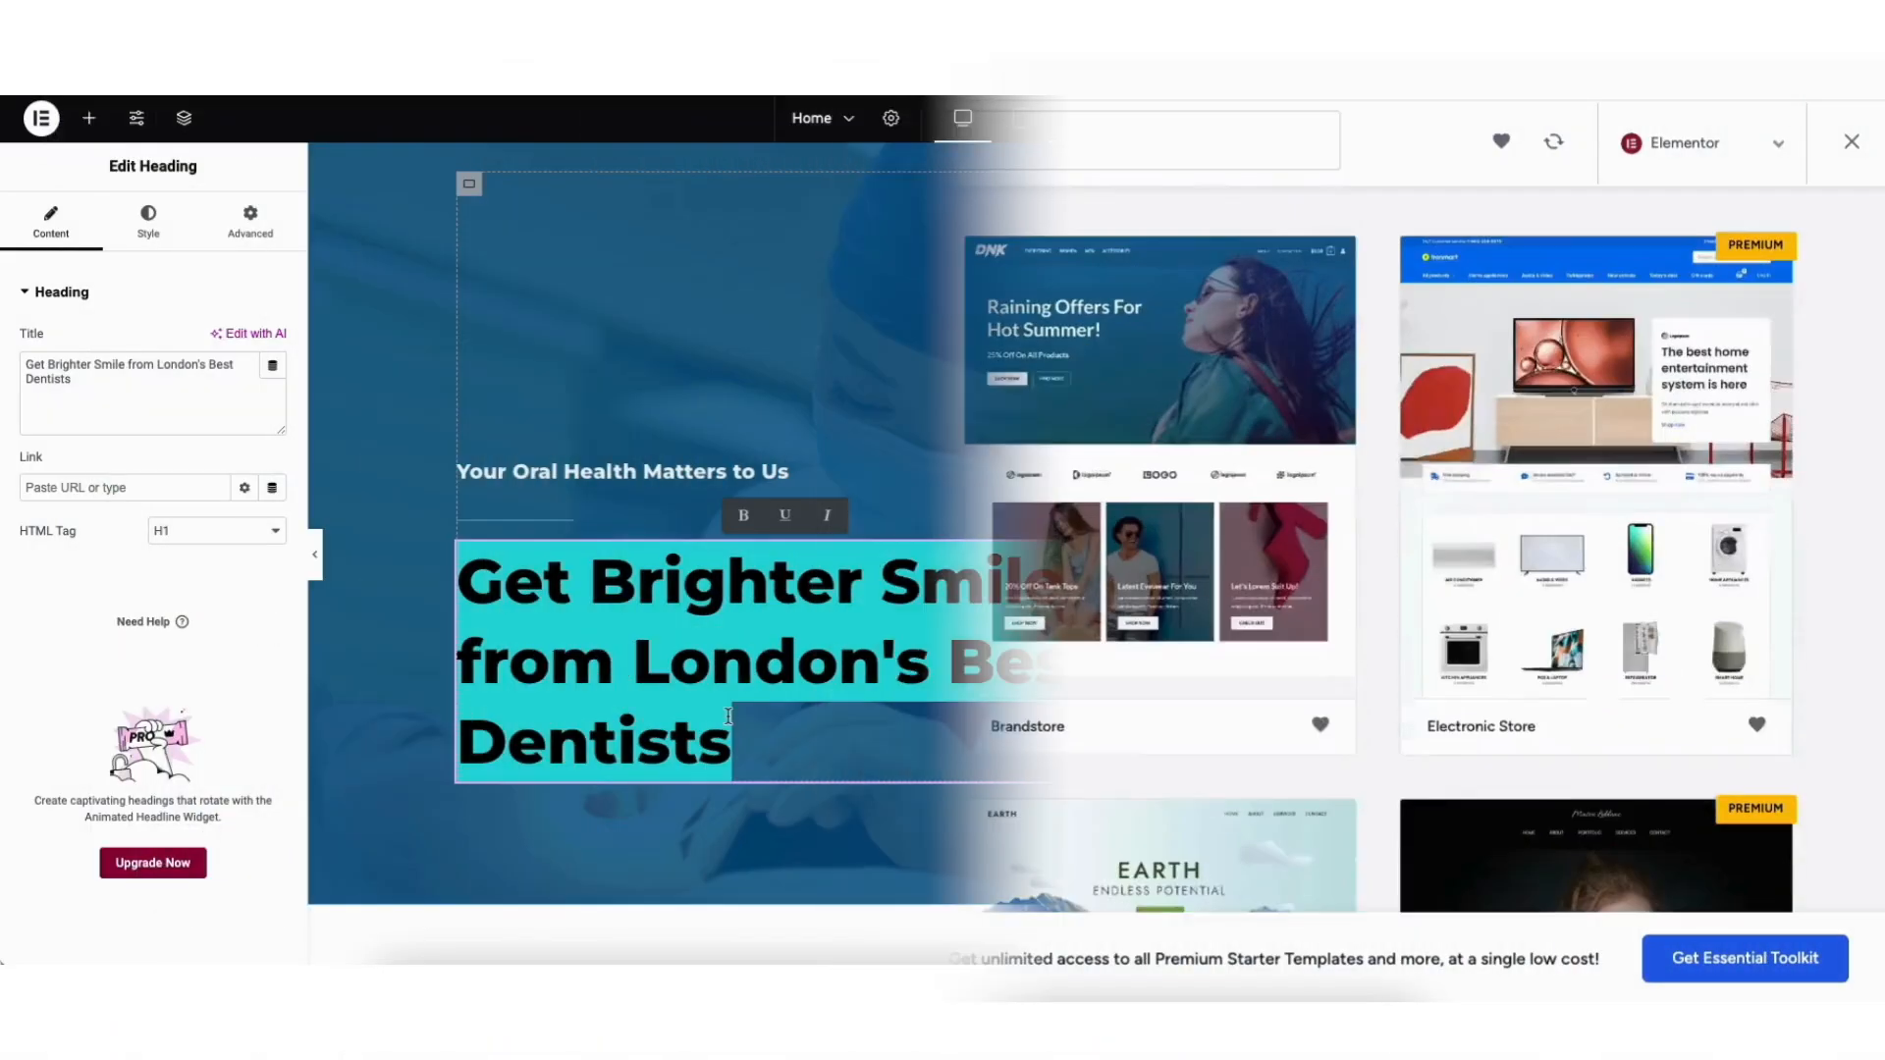
text(Dem)
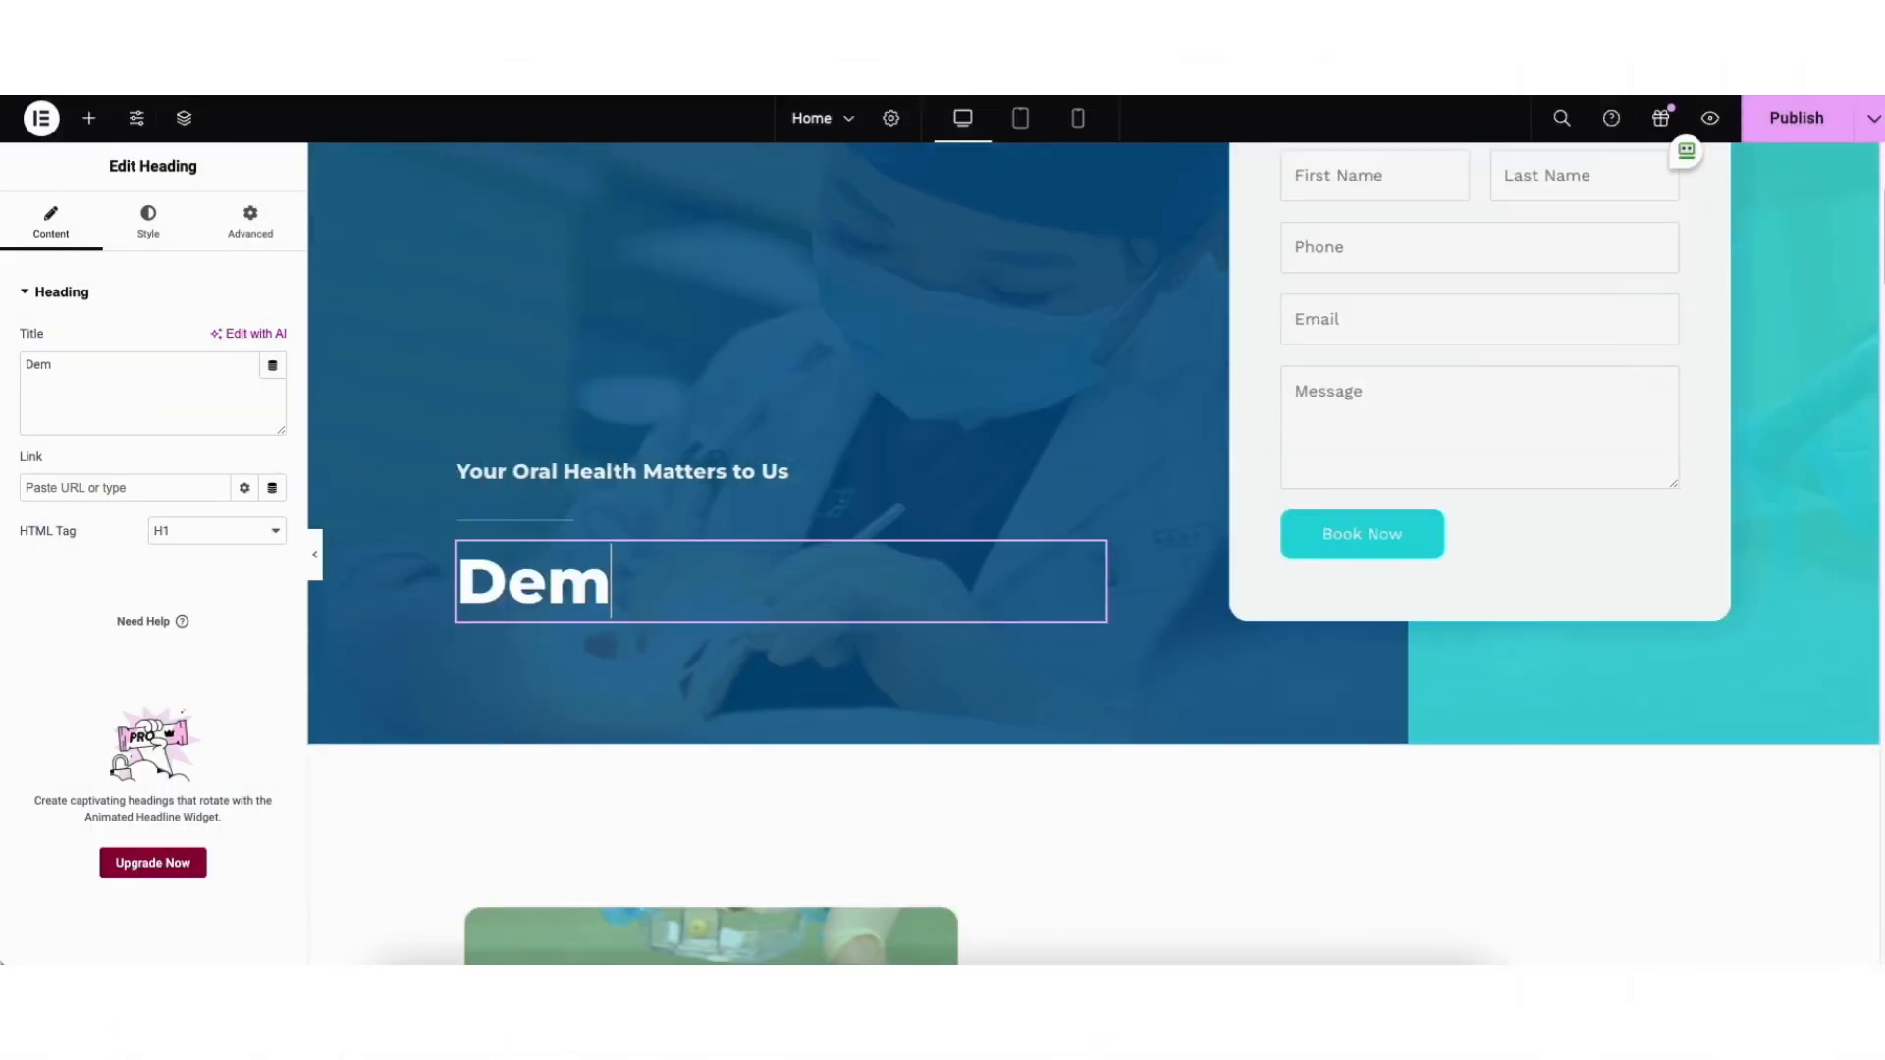
text(o Appointing)
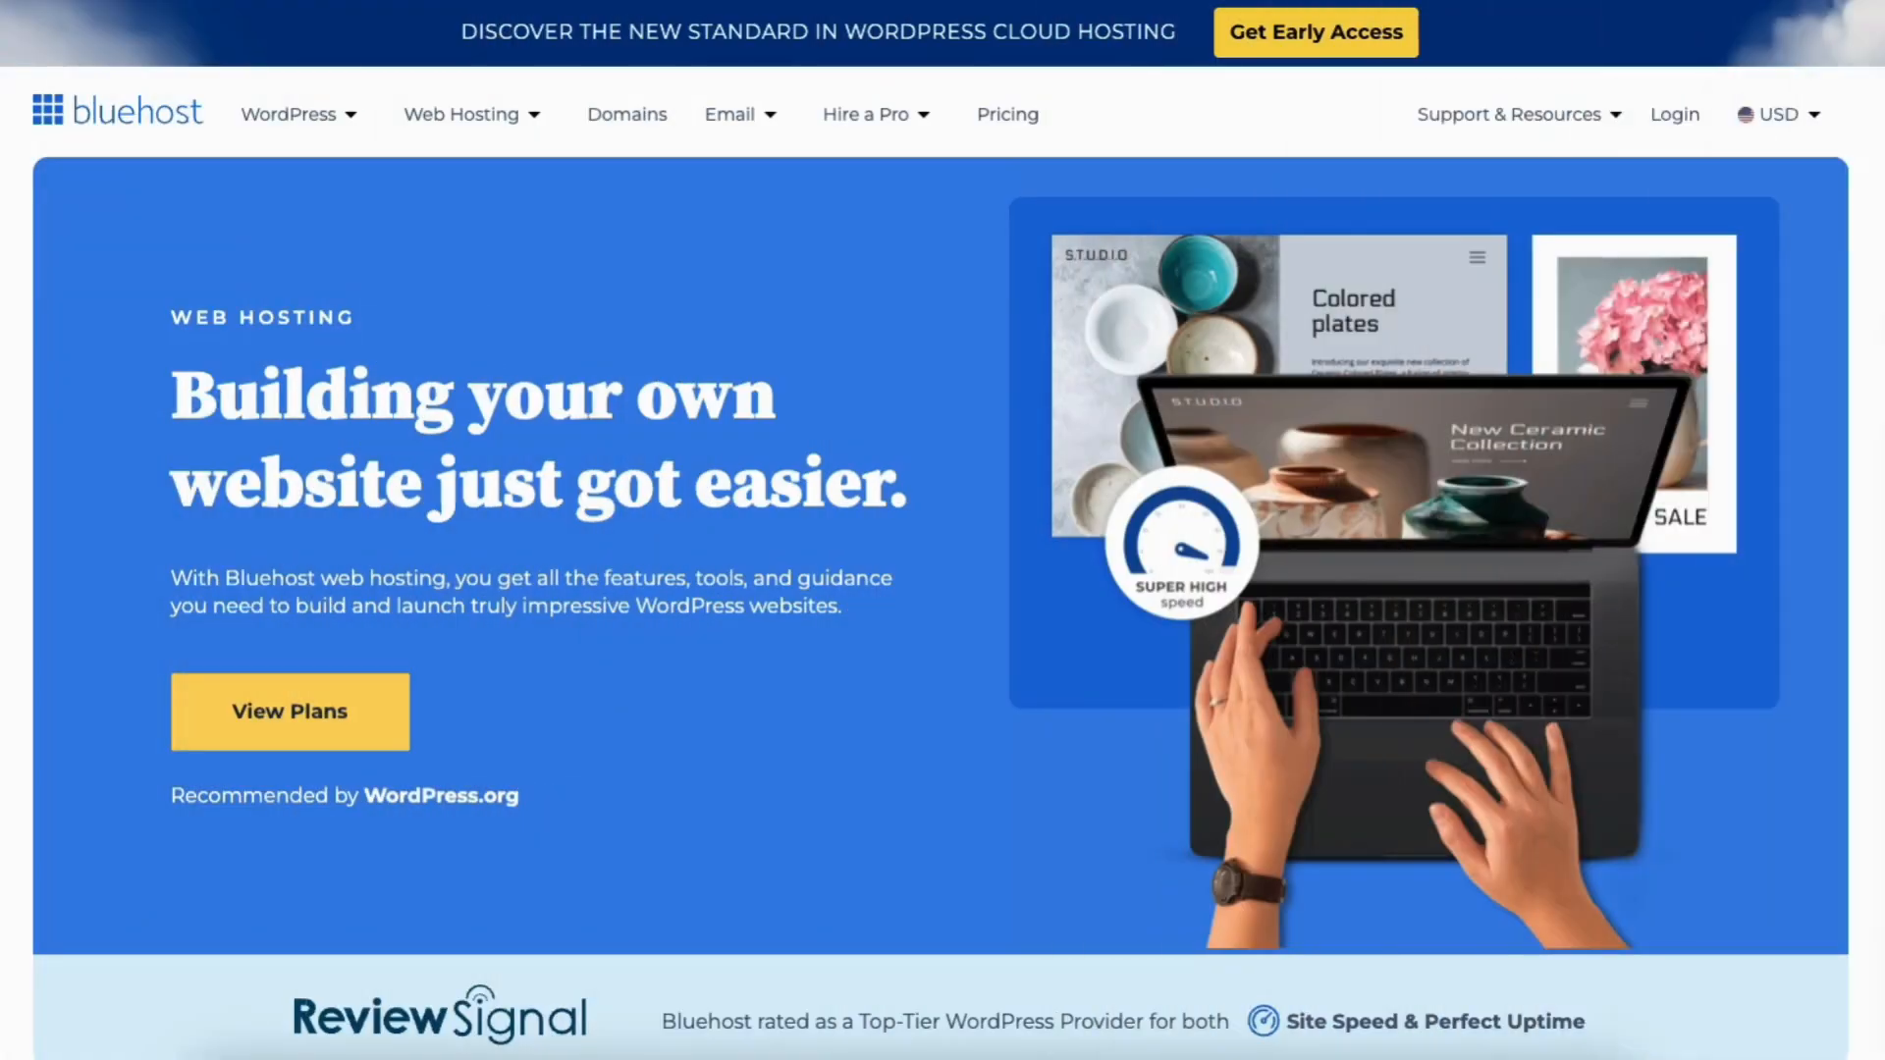
Step: Review Bluehost's web hosting plans with their prices and features, and the offers on its WordPress hosting home page
scroll(942, 530, down, 5)
scroll(943, 530, down, 10)
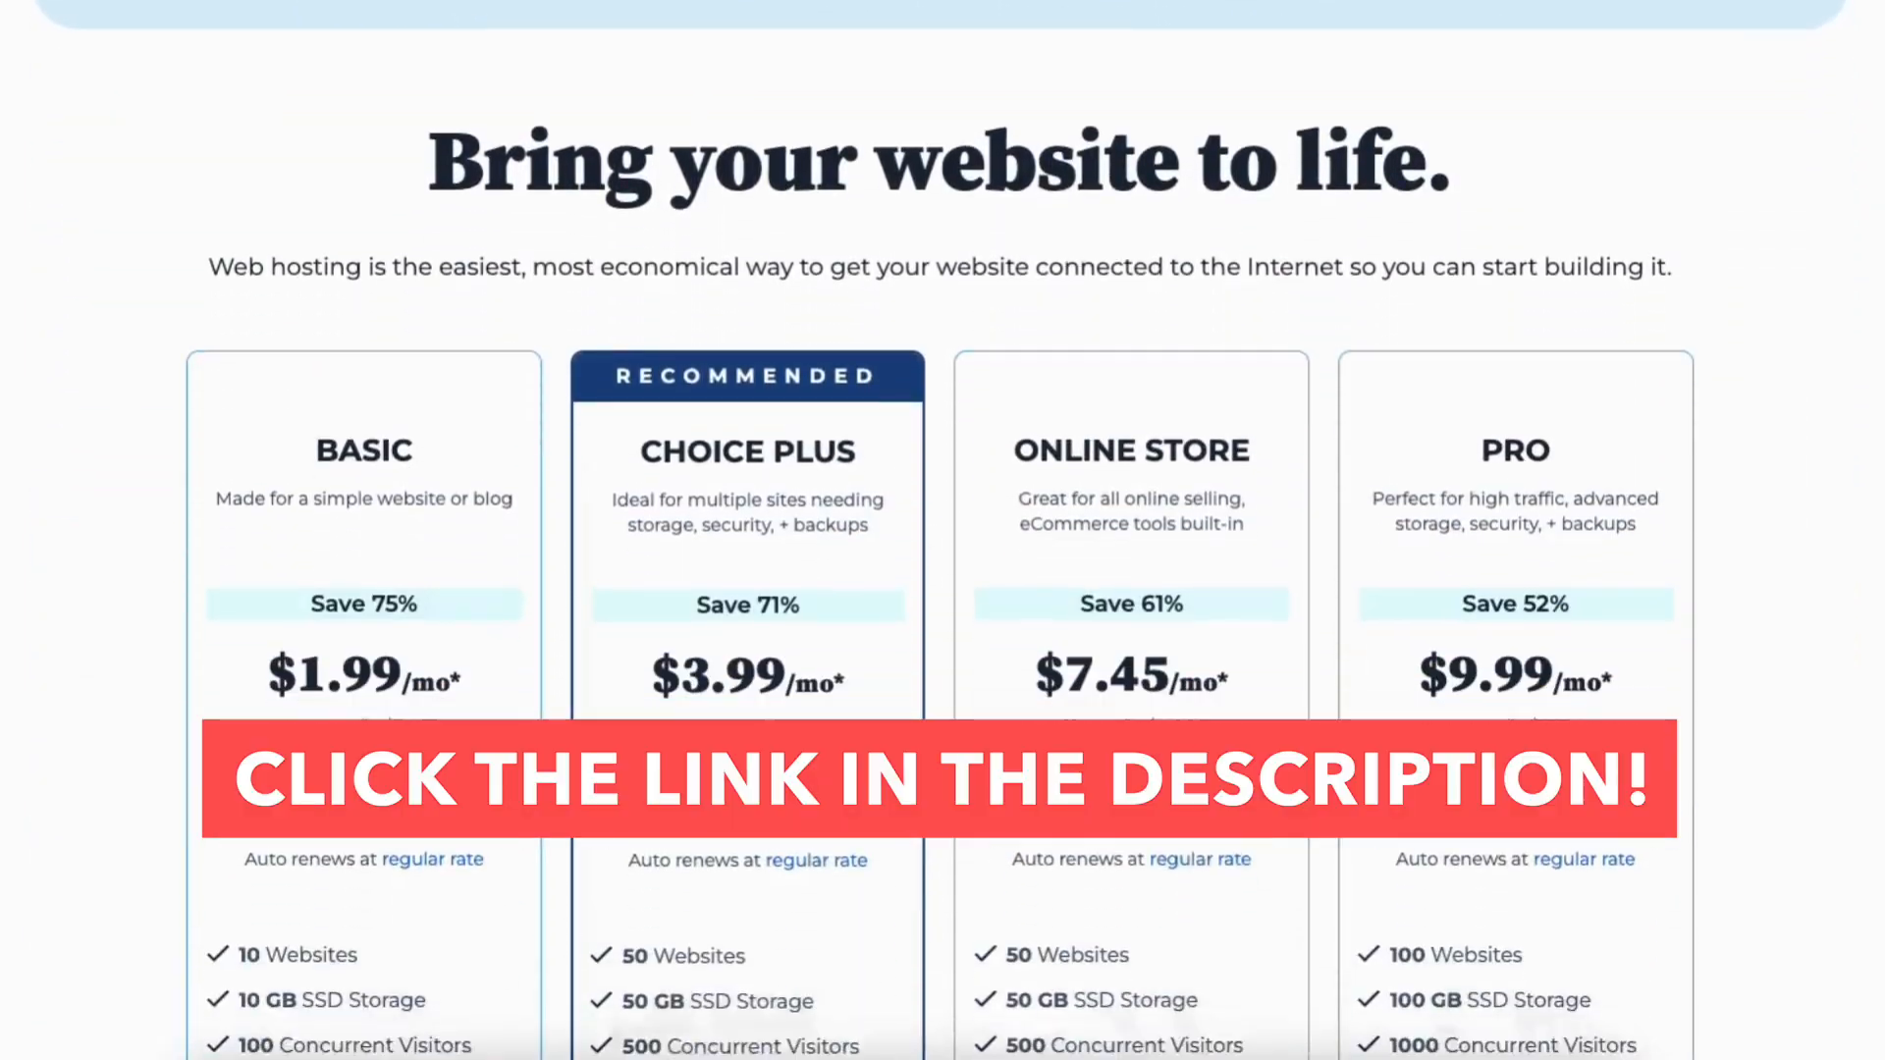
scroll(943, 530, down, 12)
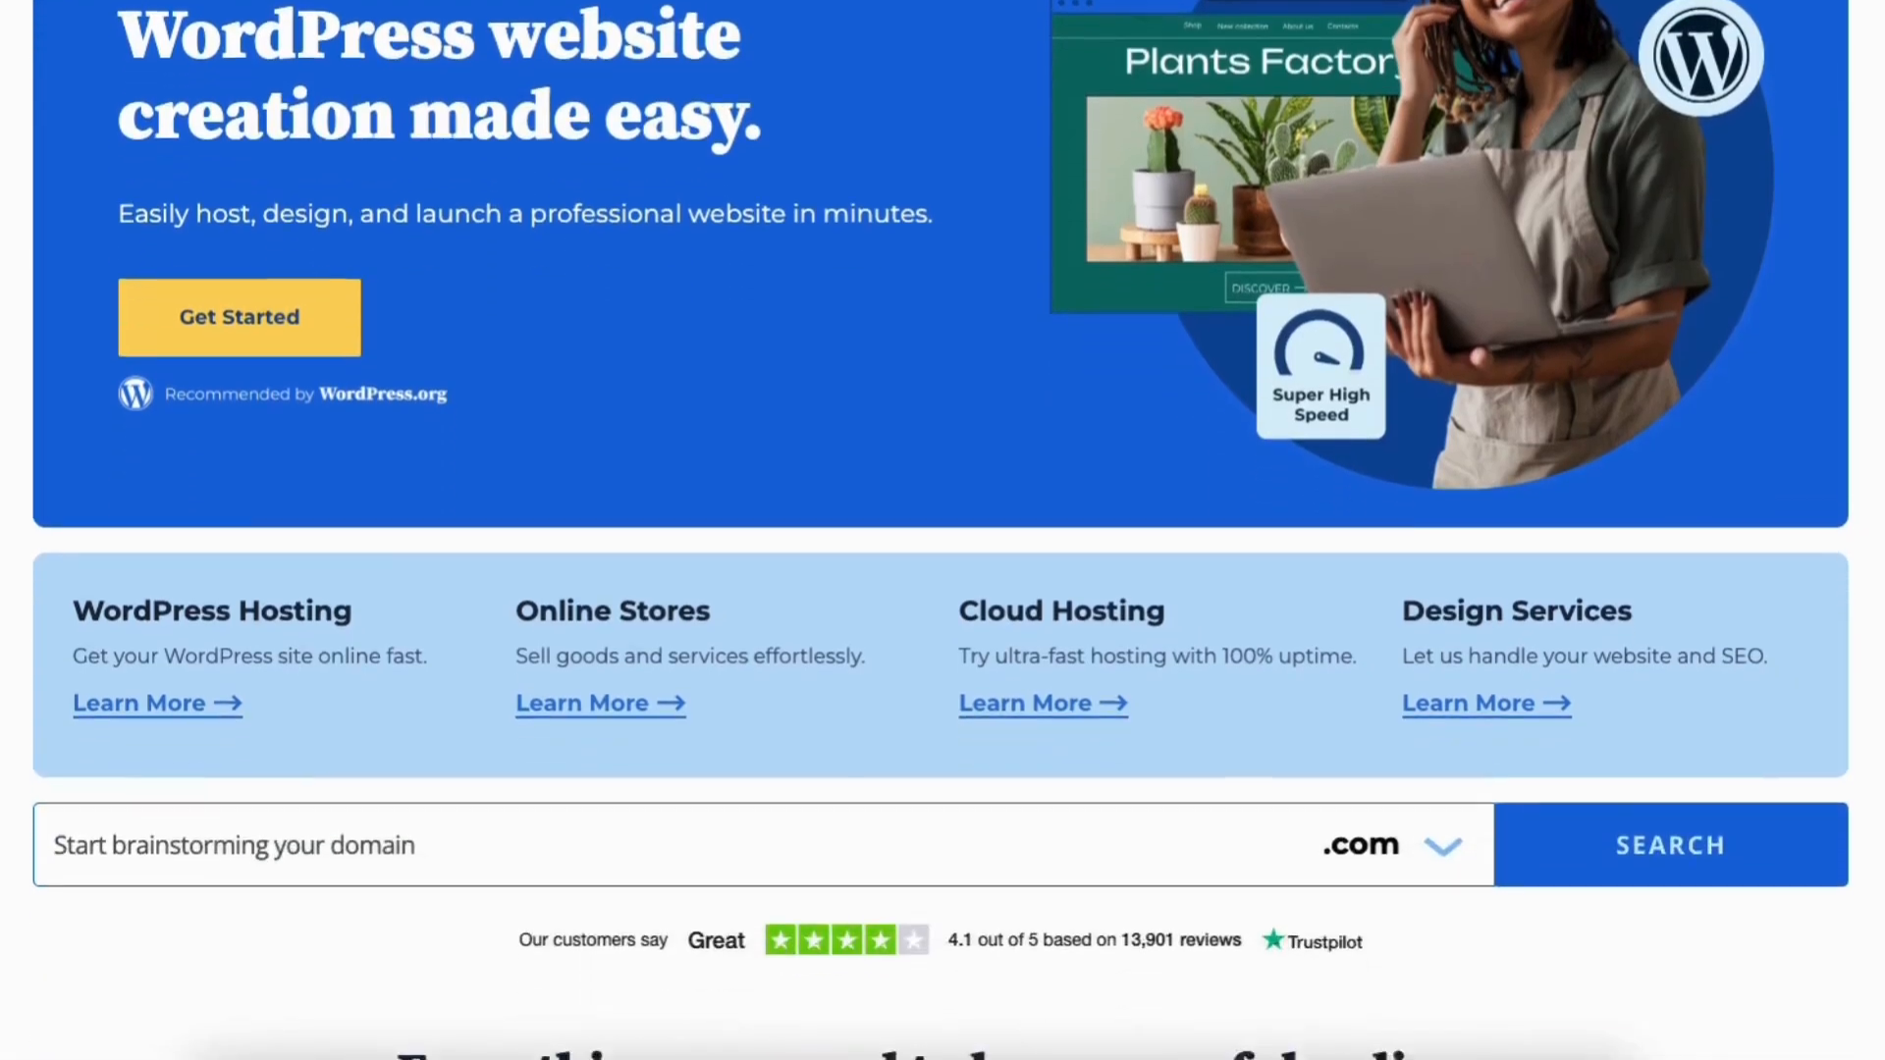
scroll(942, 530, down, 12)
scroll(943, 530, down, 14)
scroll(942, 530, down, 7)
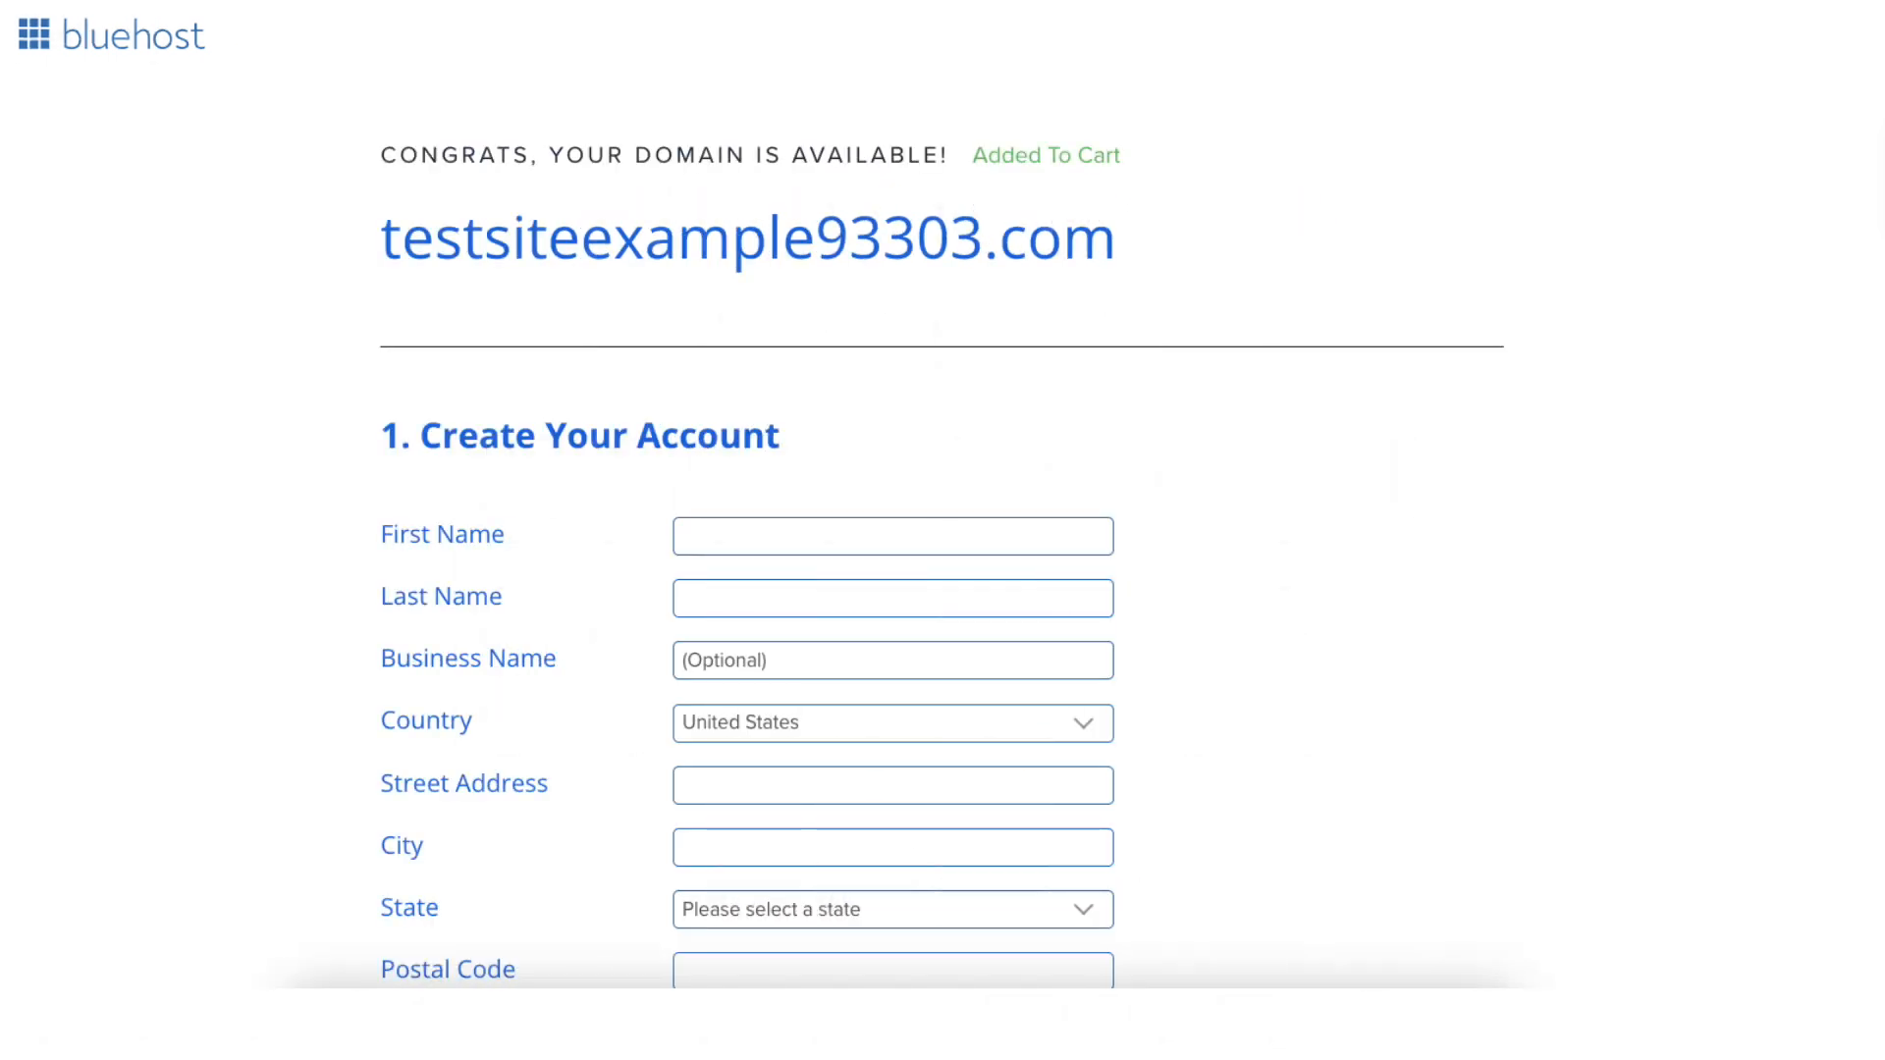
Step: Select the 12 Month - $1.99/mo service term for the WordPress Basic Hosting plan and review the rest of the order
scroll(943, 589, down, 4)
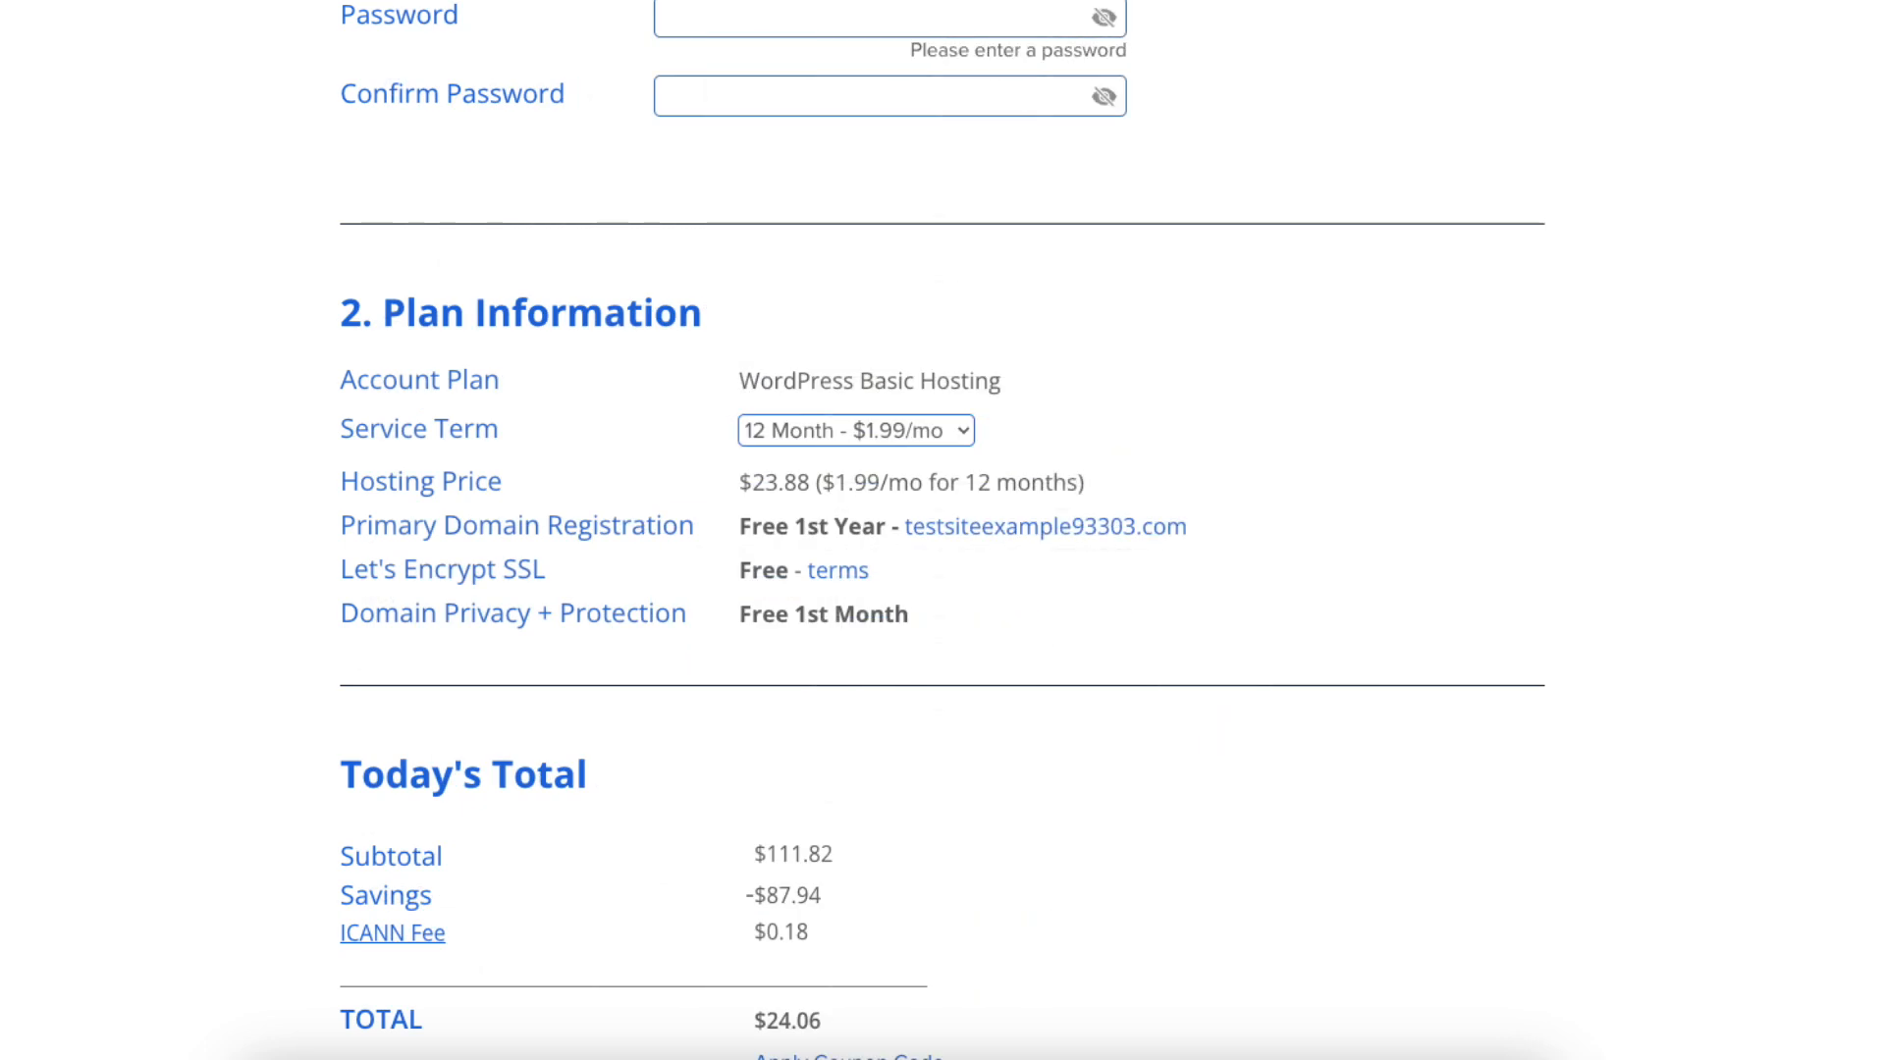
click(816, 432)
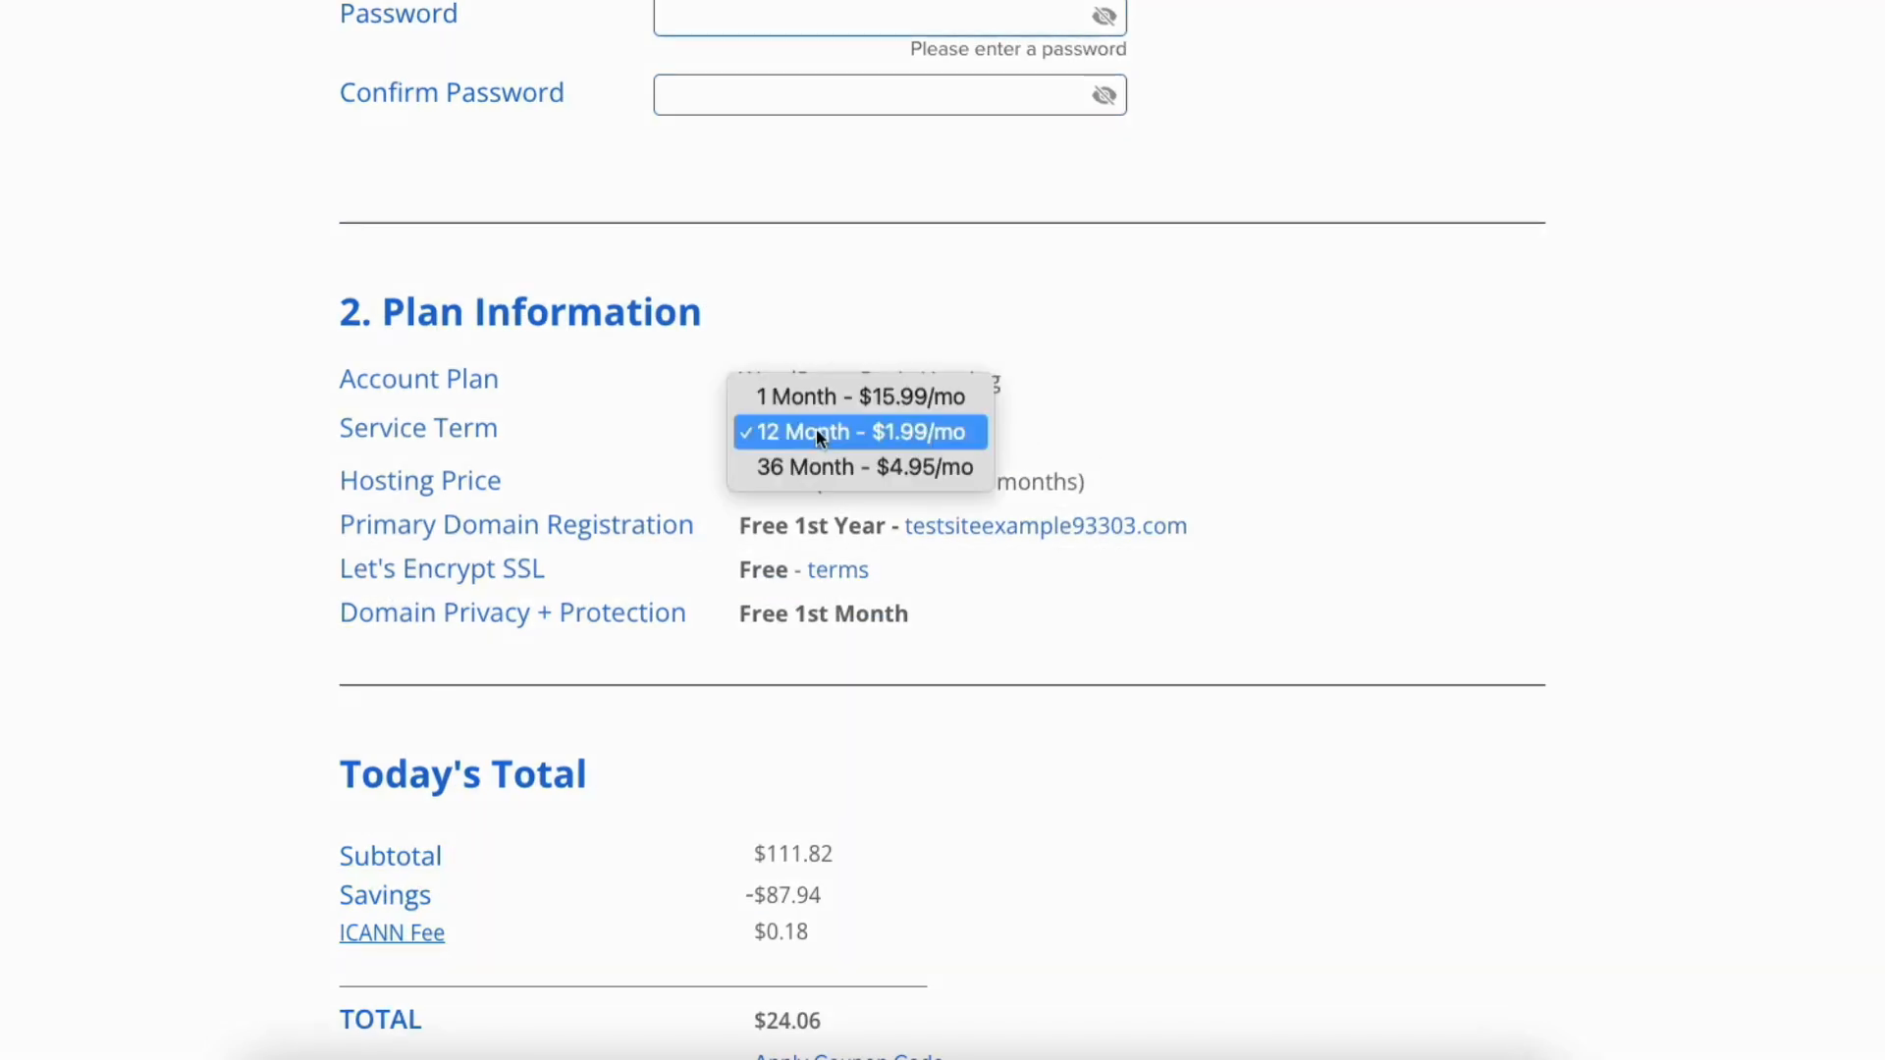
click(978, 433)
click(1009, 437)
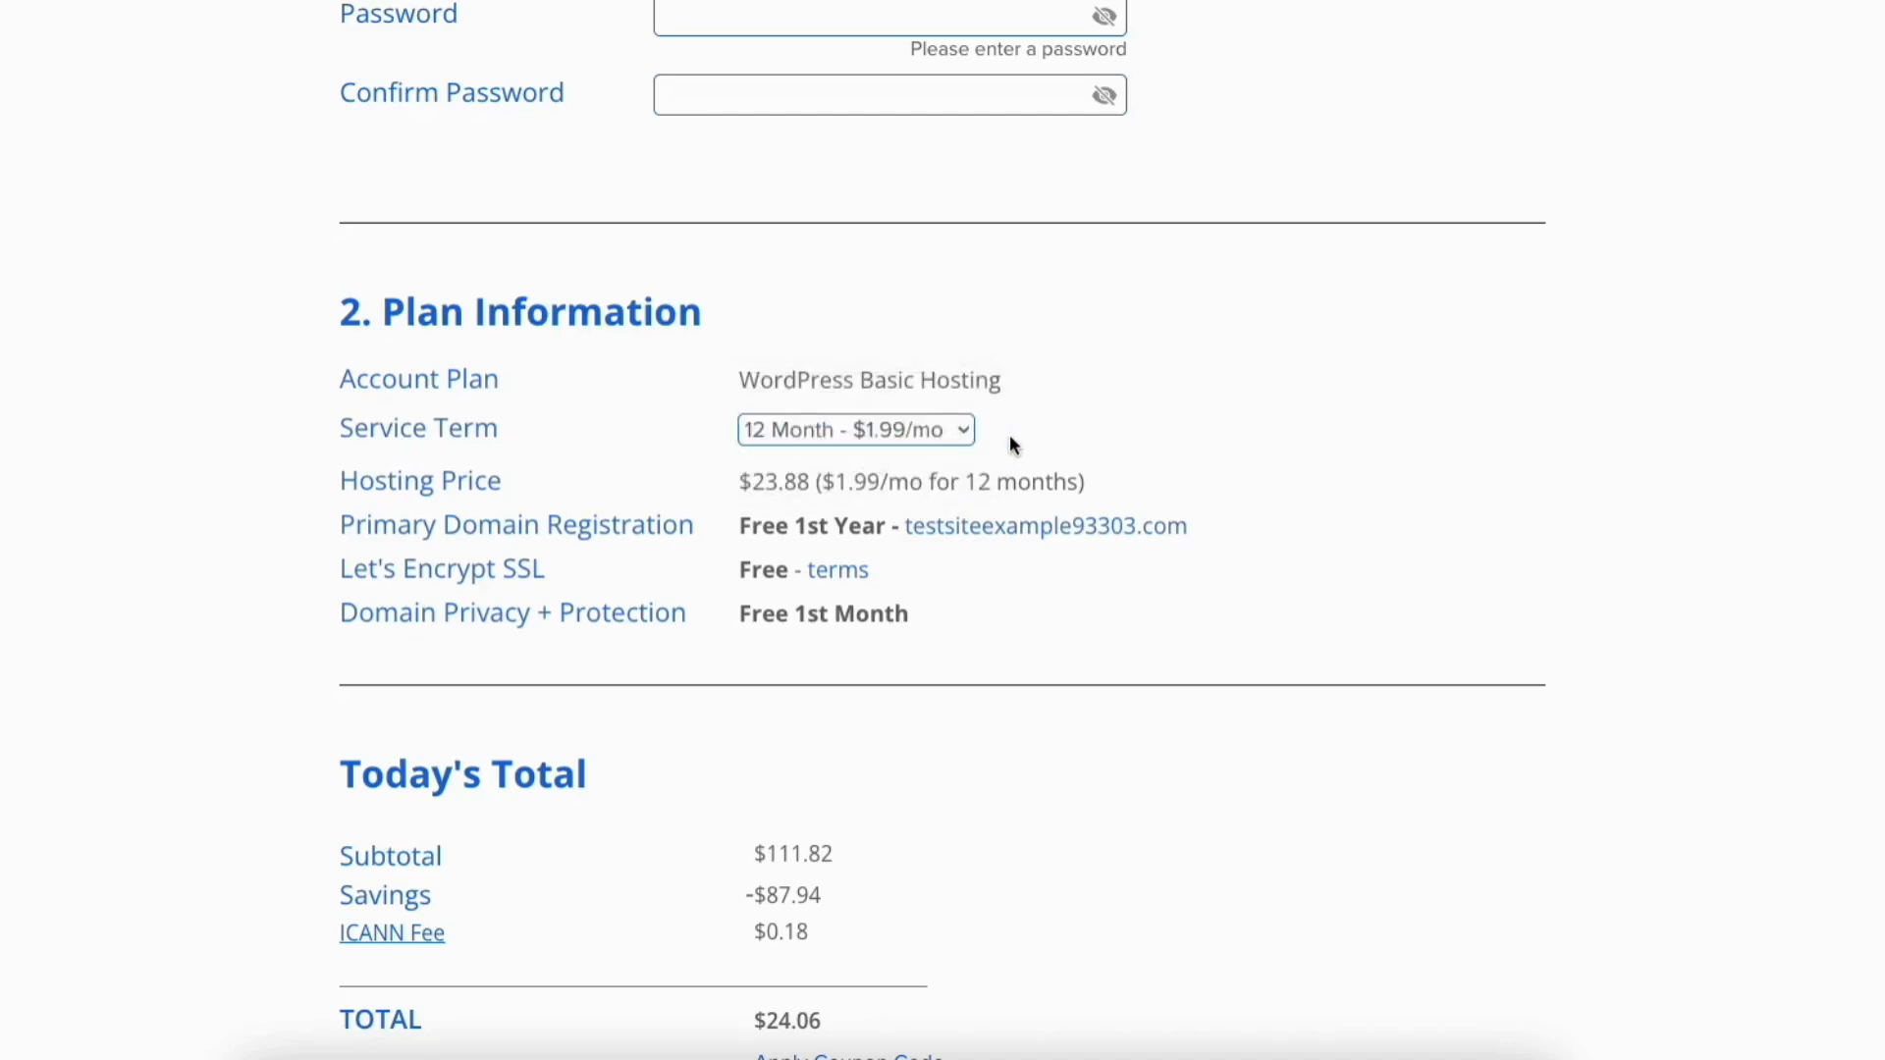
scroll(943, 530, down, 3)
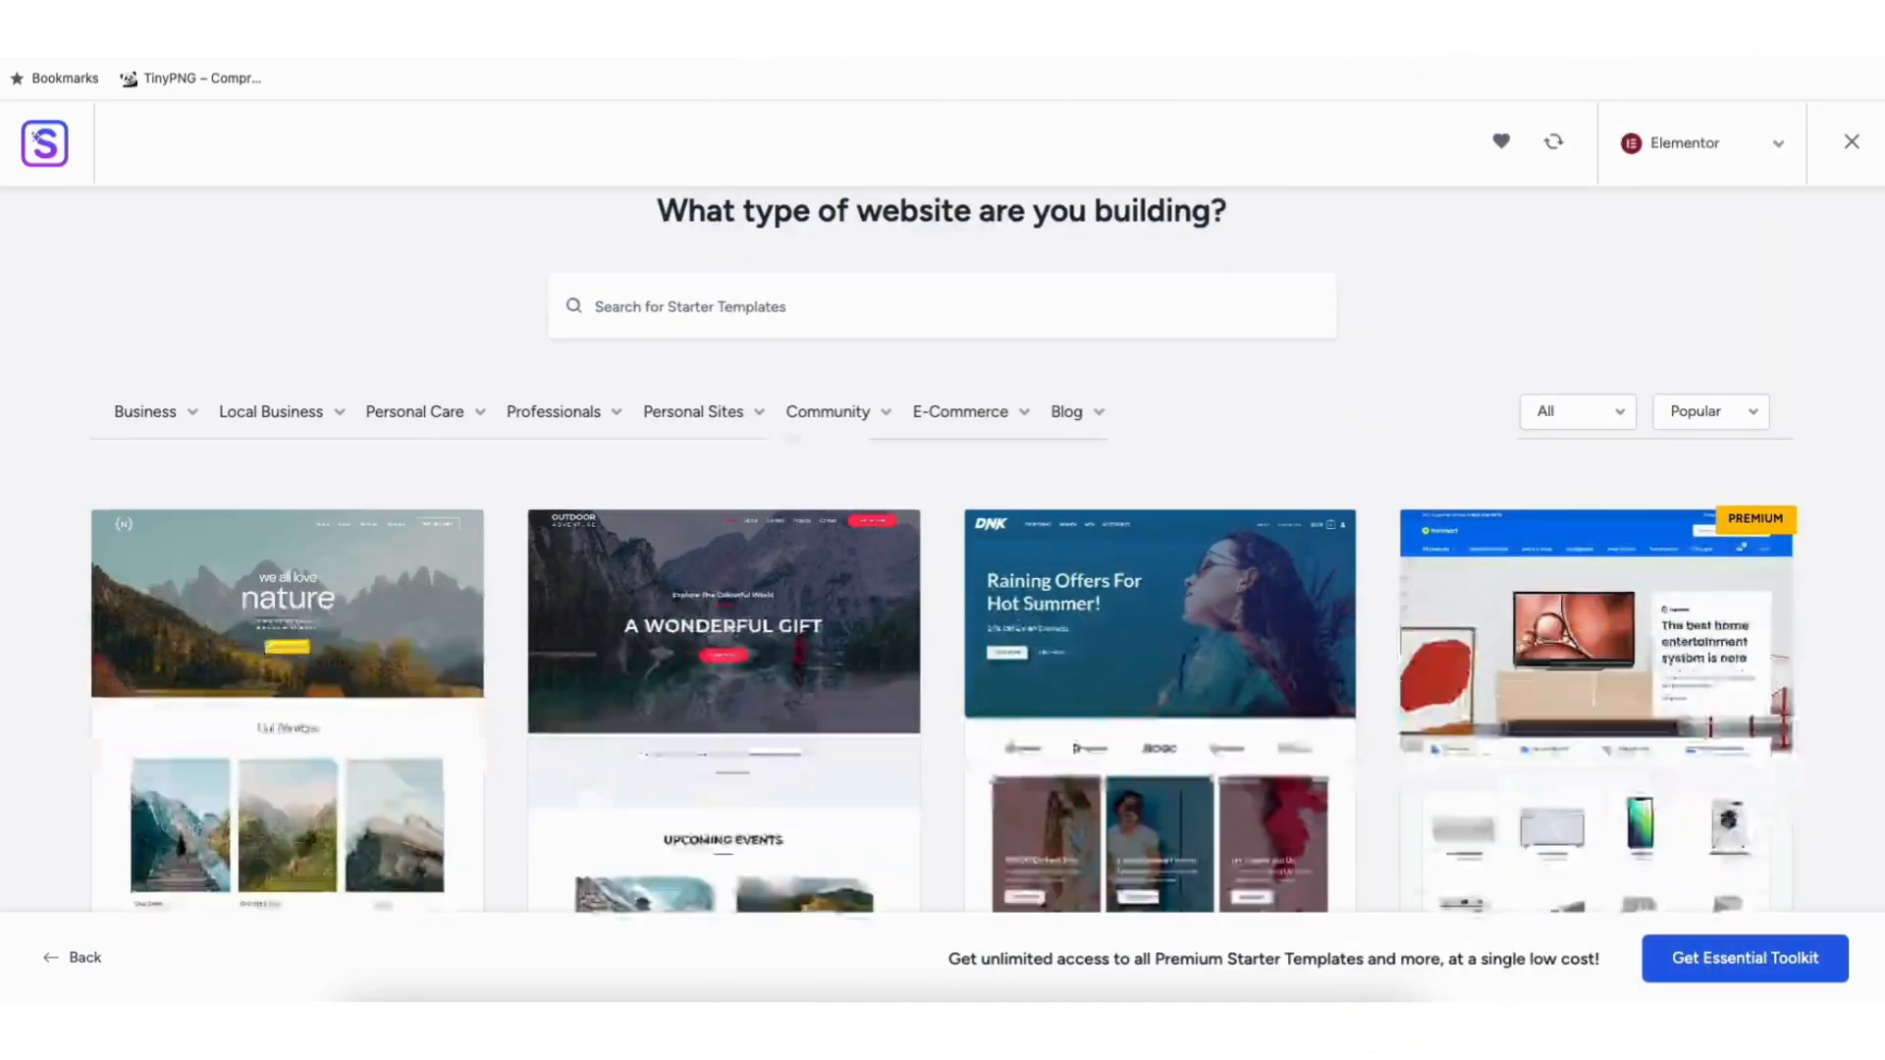
Step: Place a Button widget just below the divider in the "Committed To Dental Excellence" text column
scroll(943, 687, down, 4)
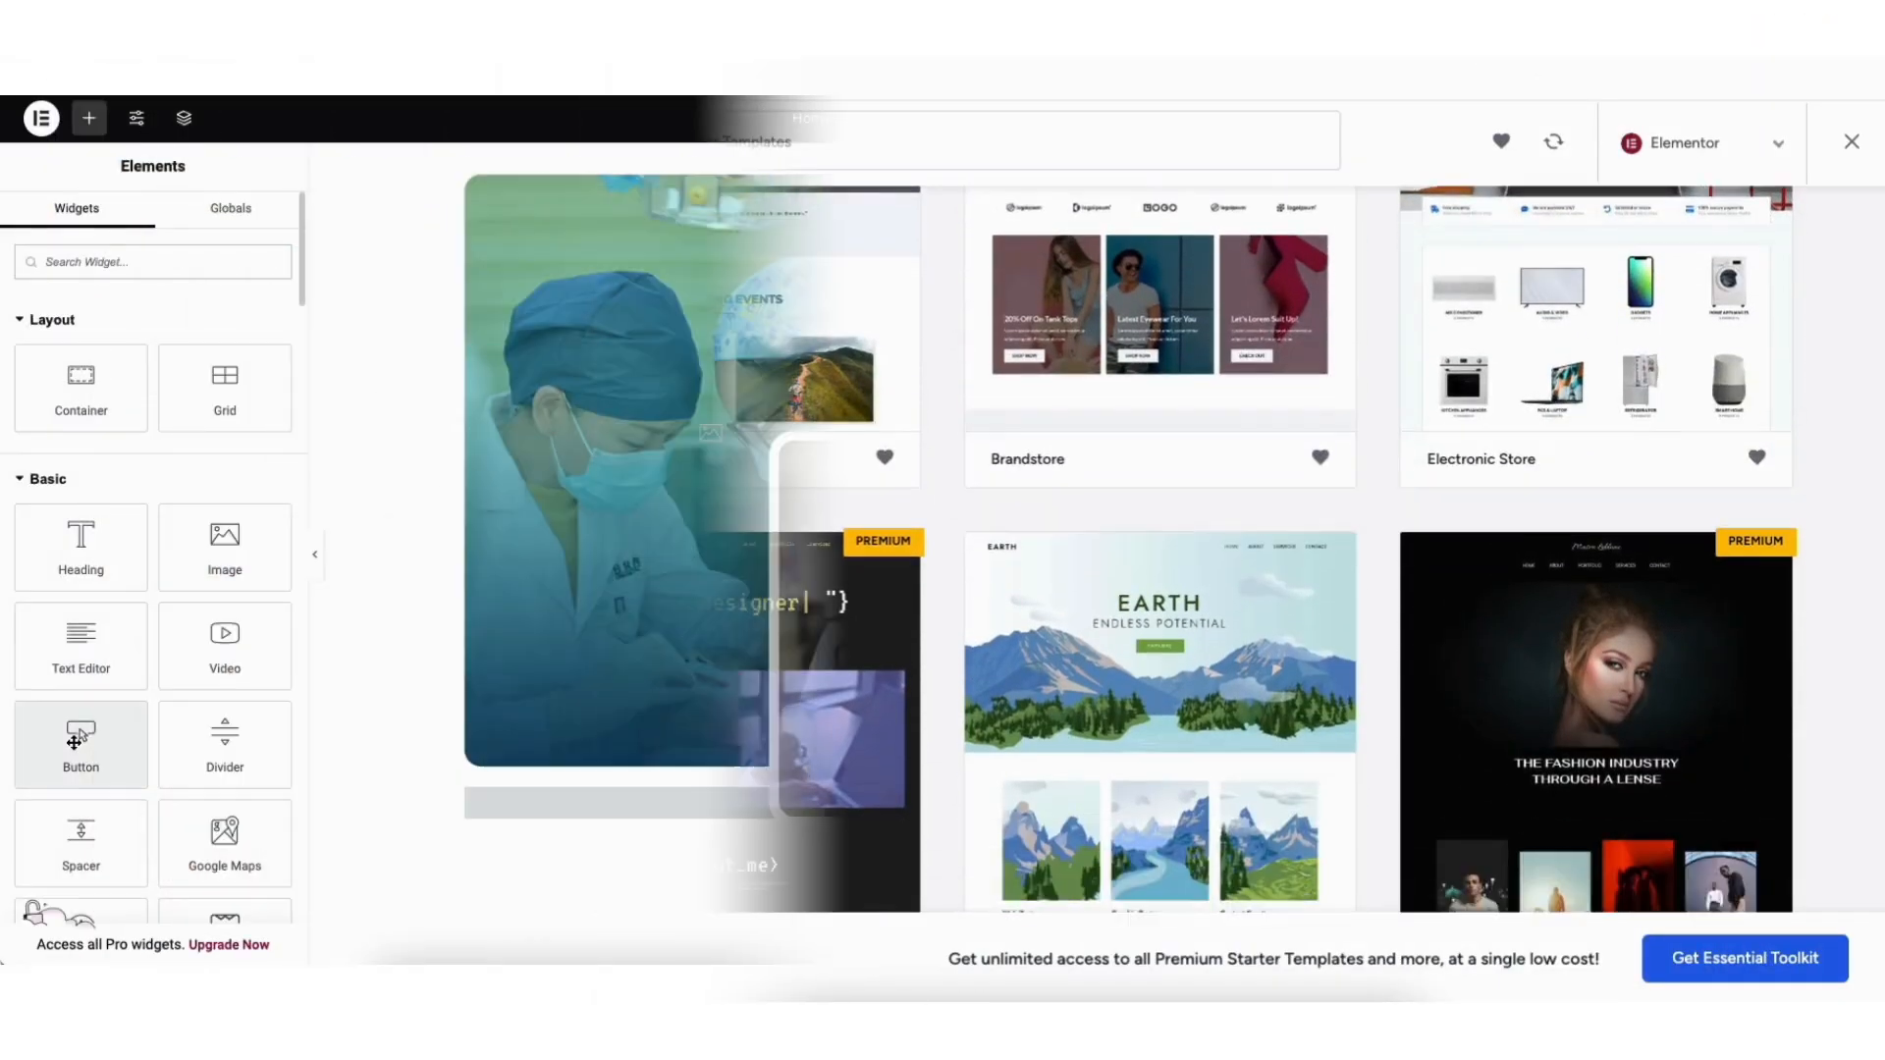
drag(80, 744, 1221, 476)
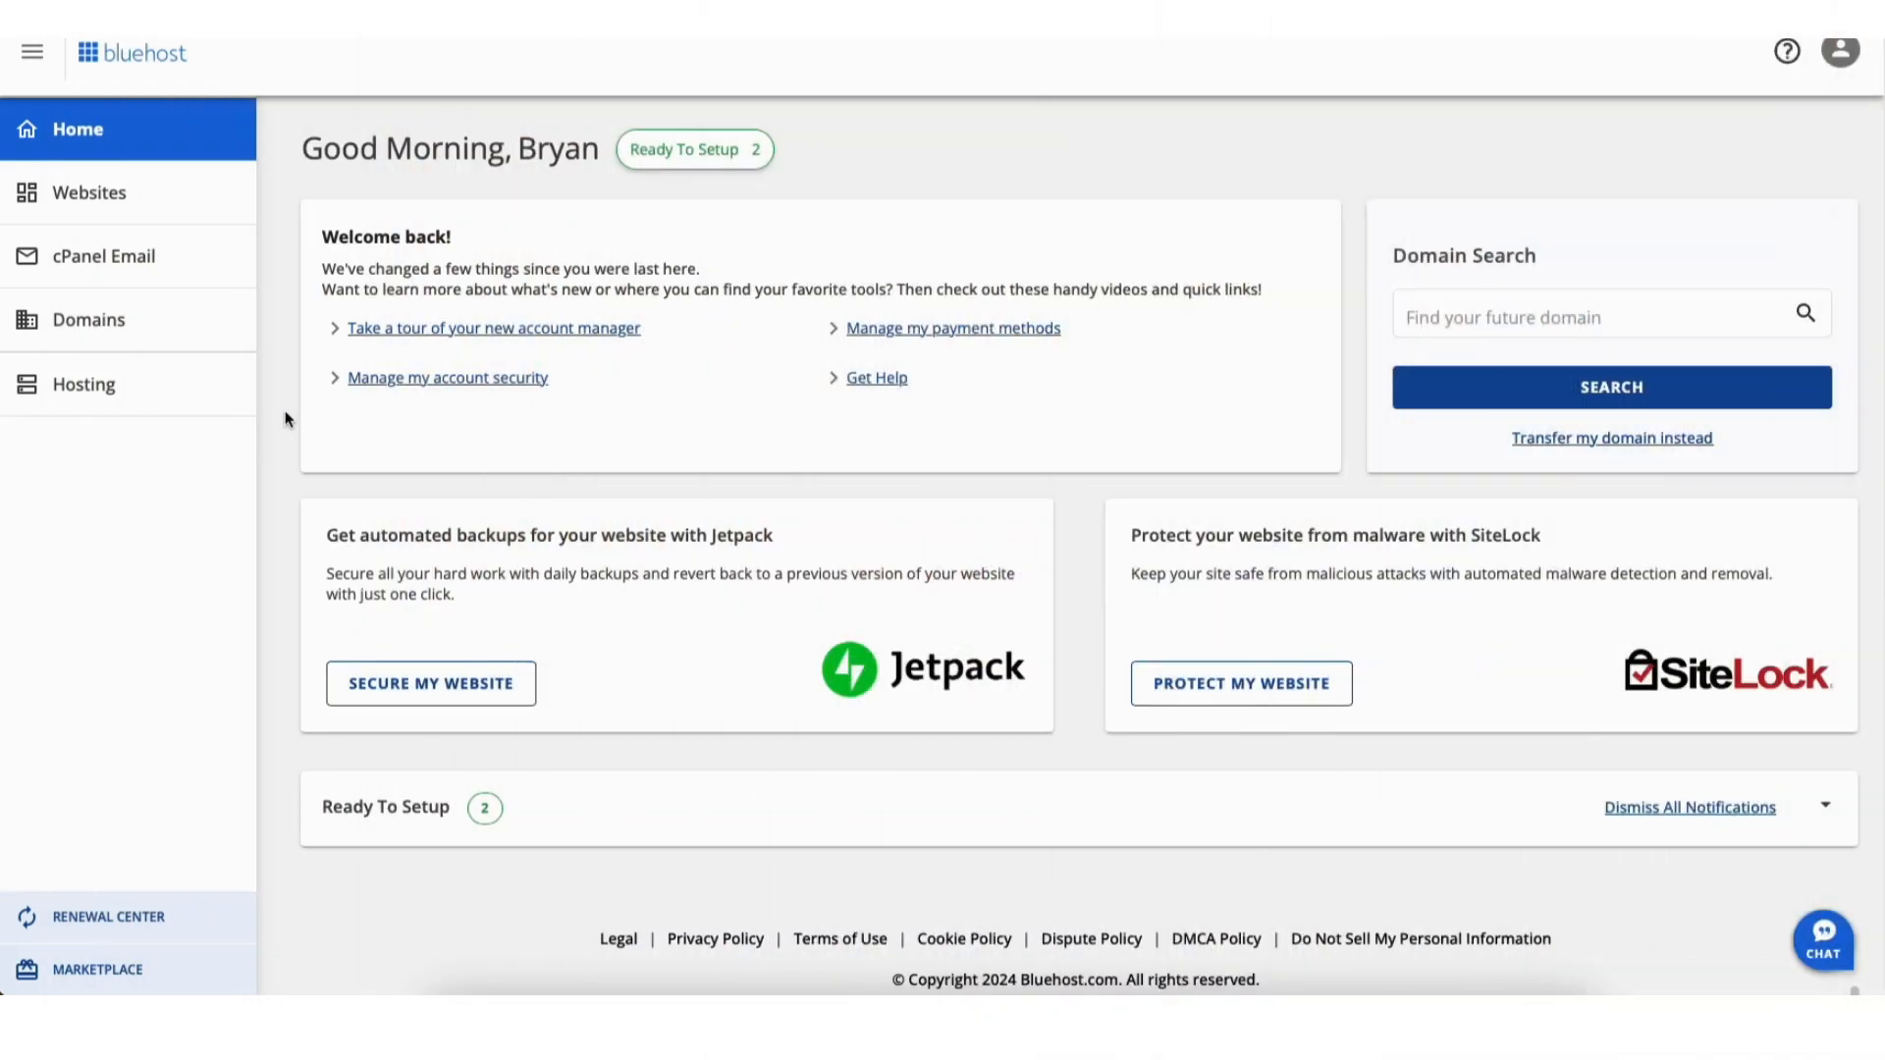
Step: Switch to the Bluehost account, open the Welcome website's settings, and open its WordPress site for editing
click(98, 199)
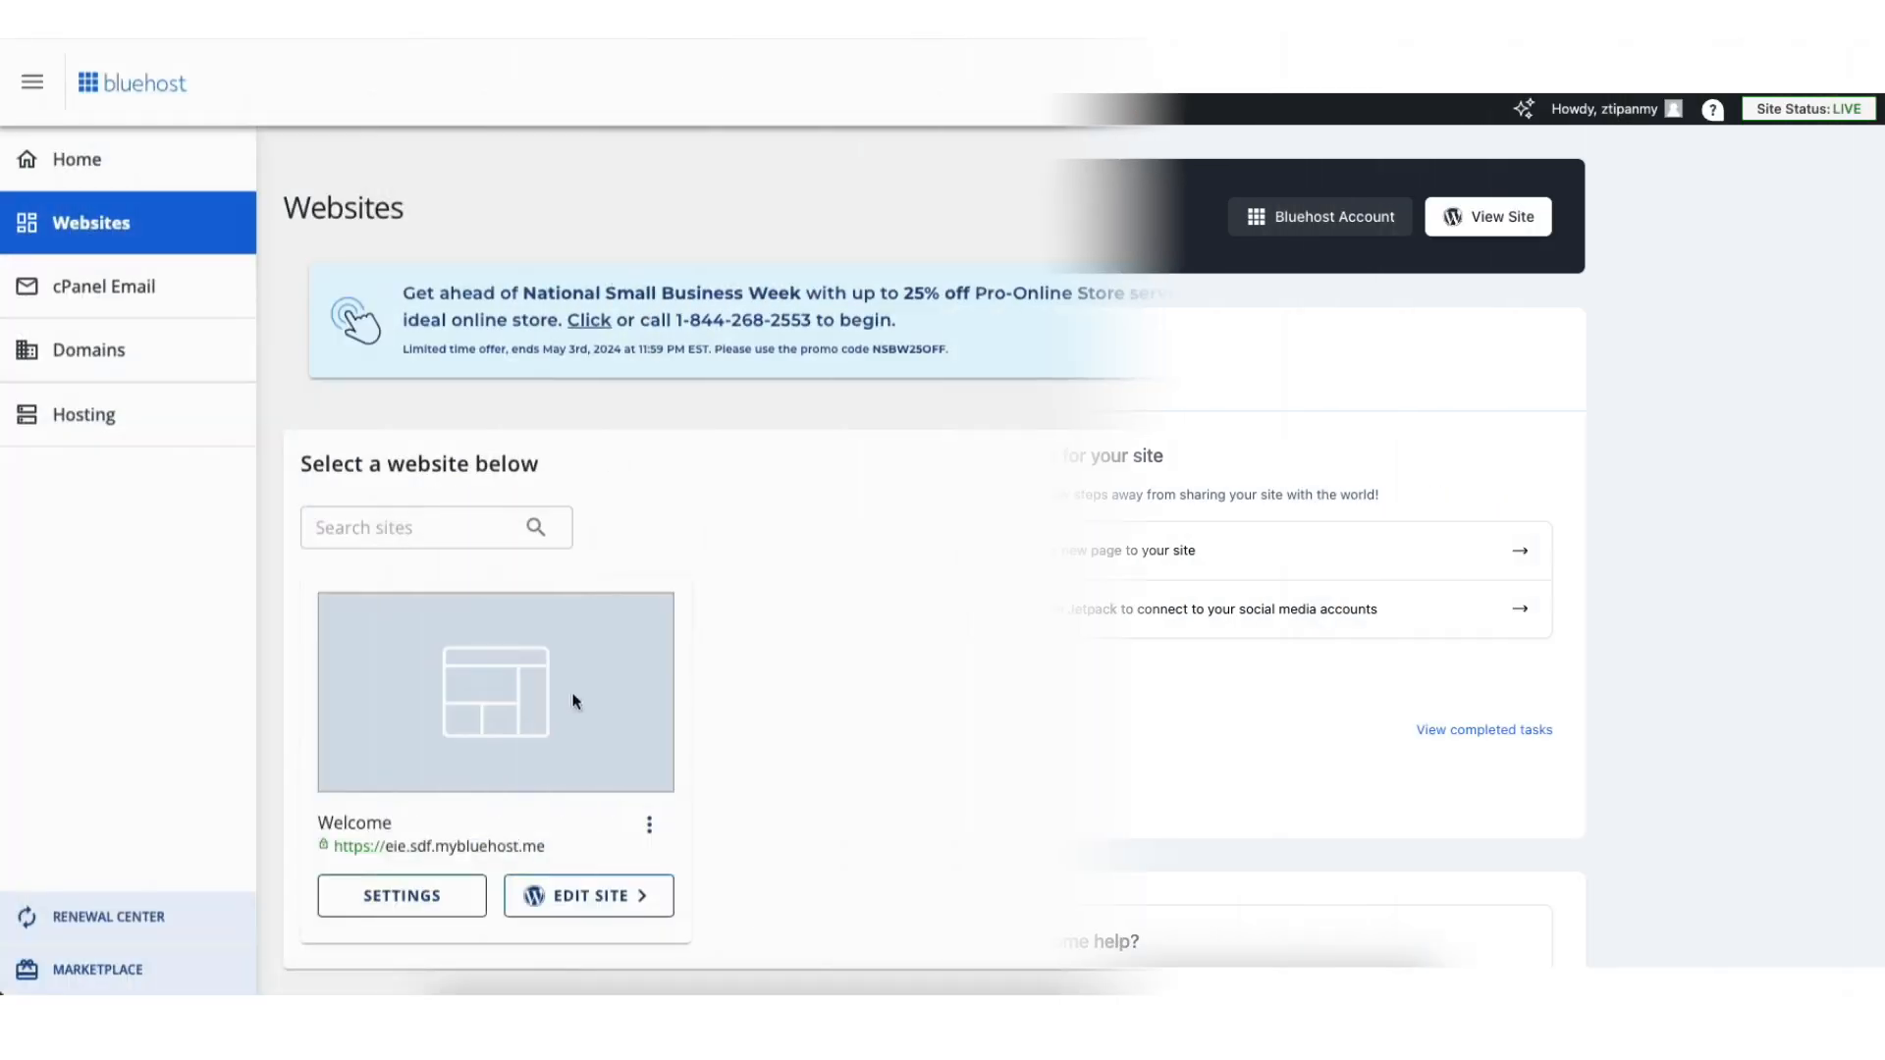
click(391, 896)
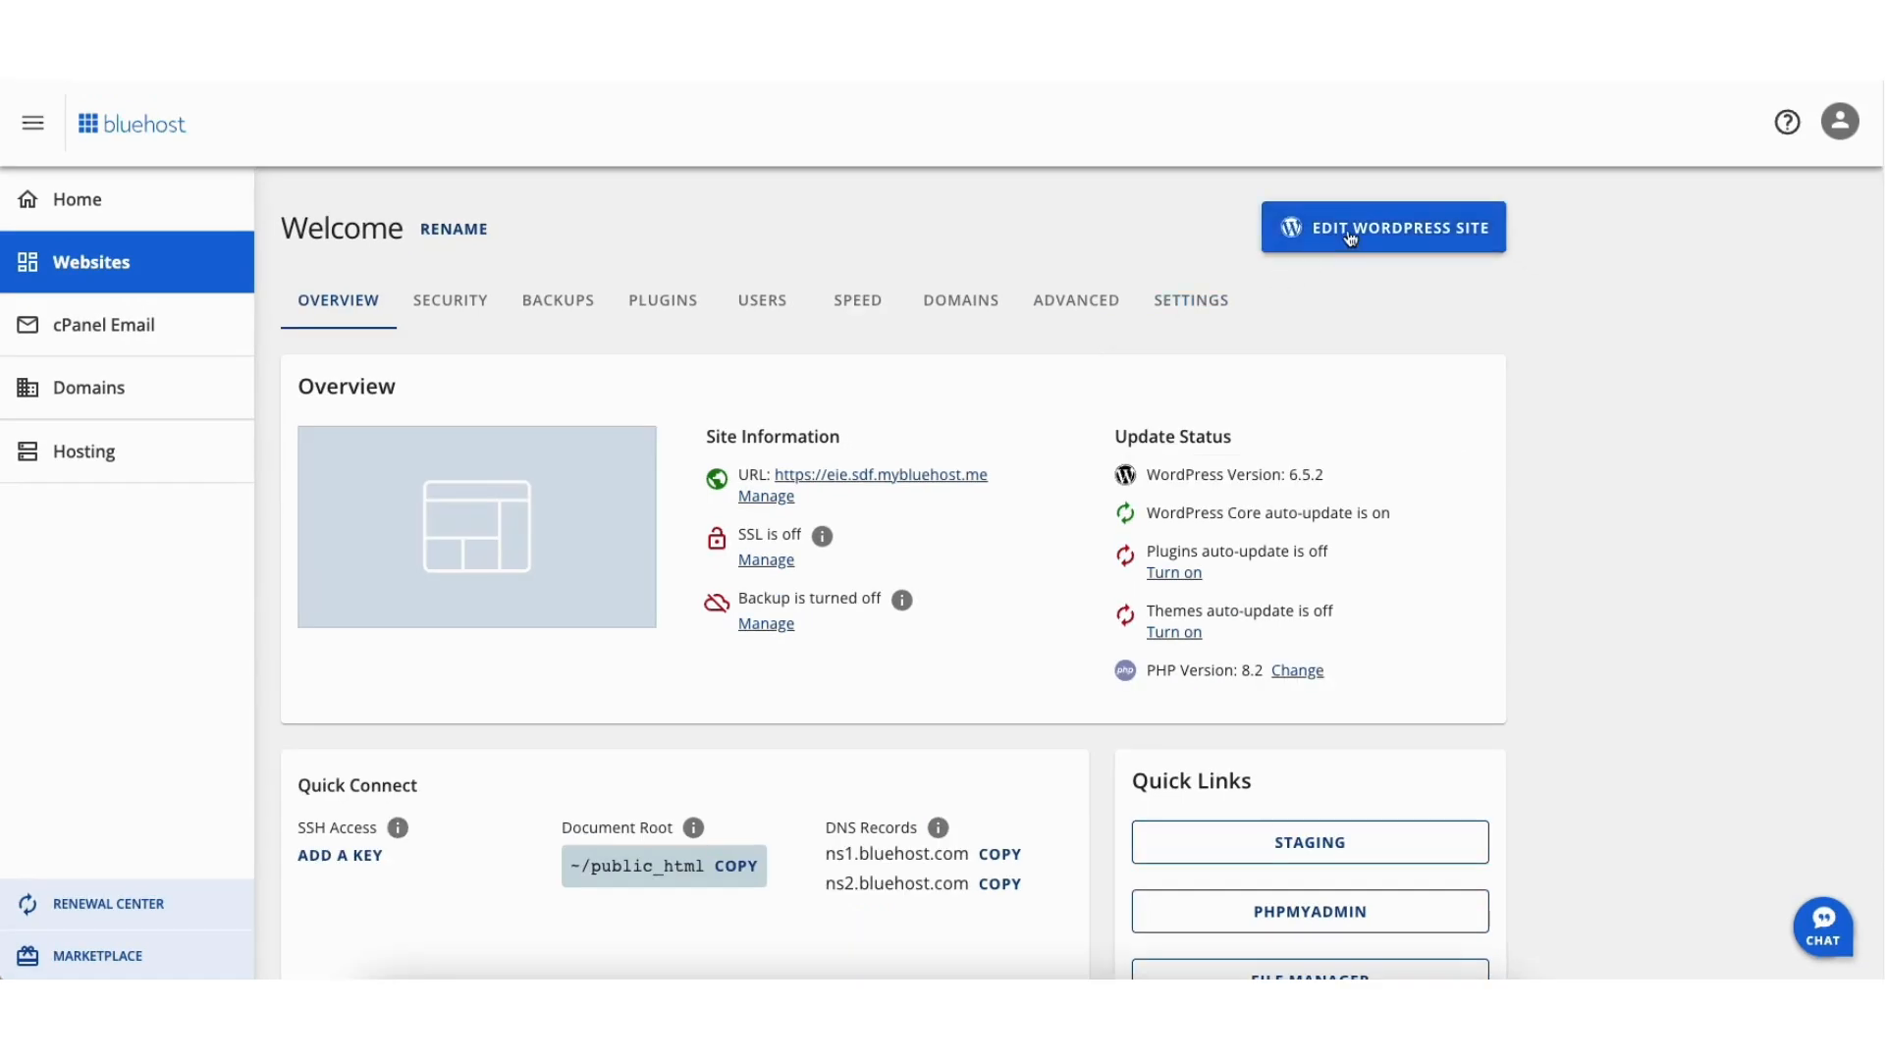
click(1351, 237)
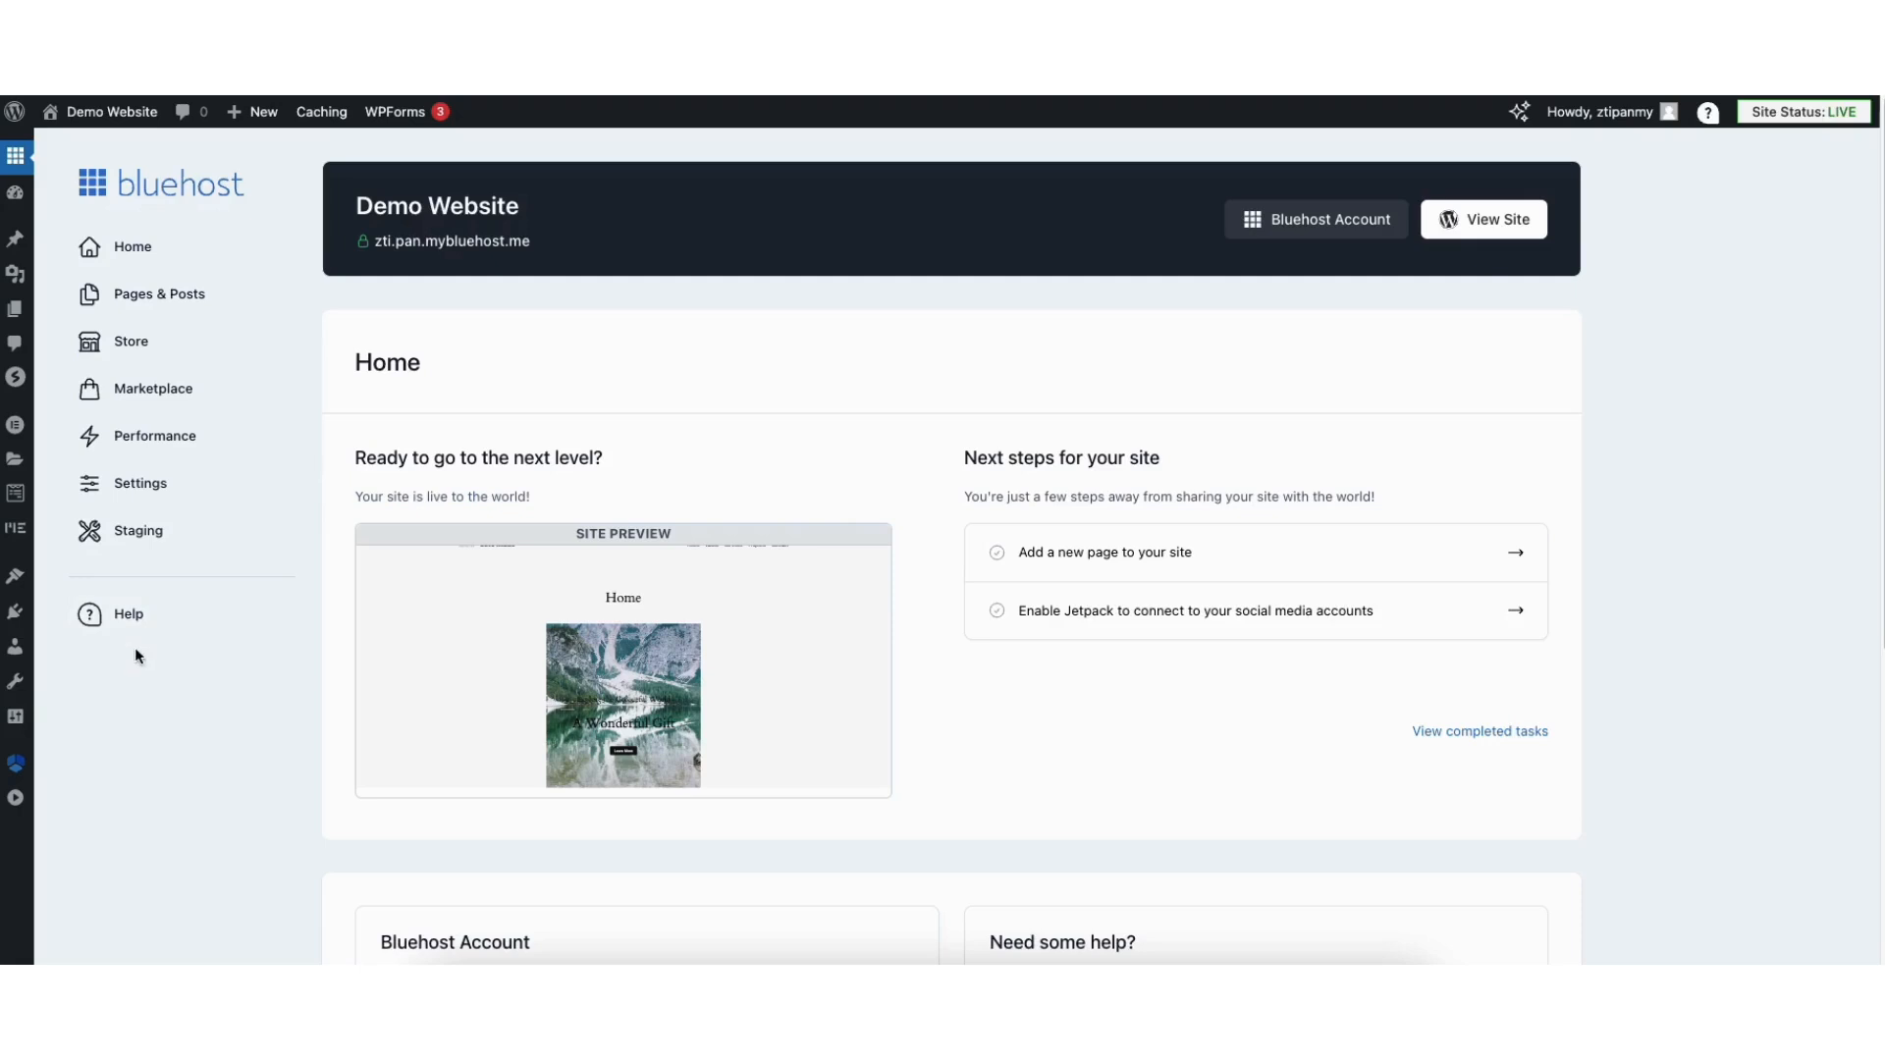
mouse_move(14, 720)
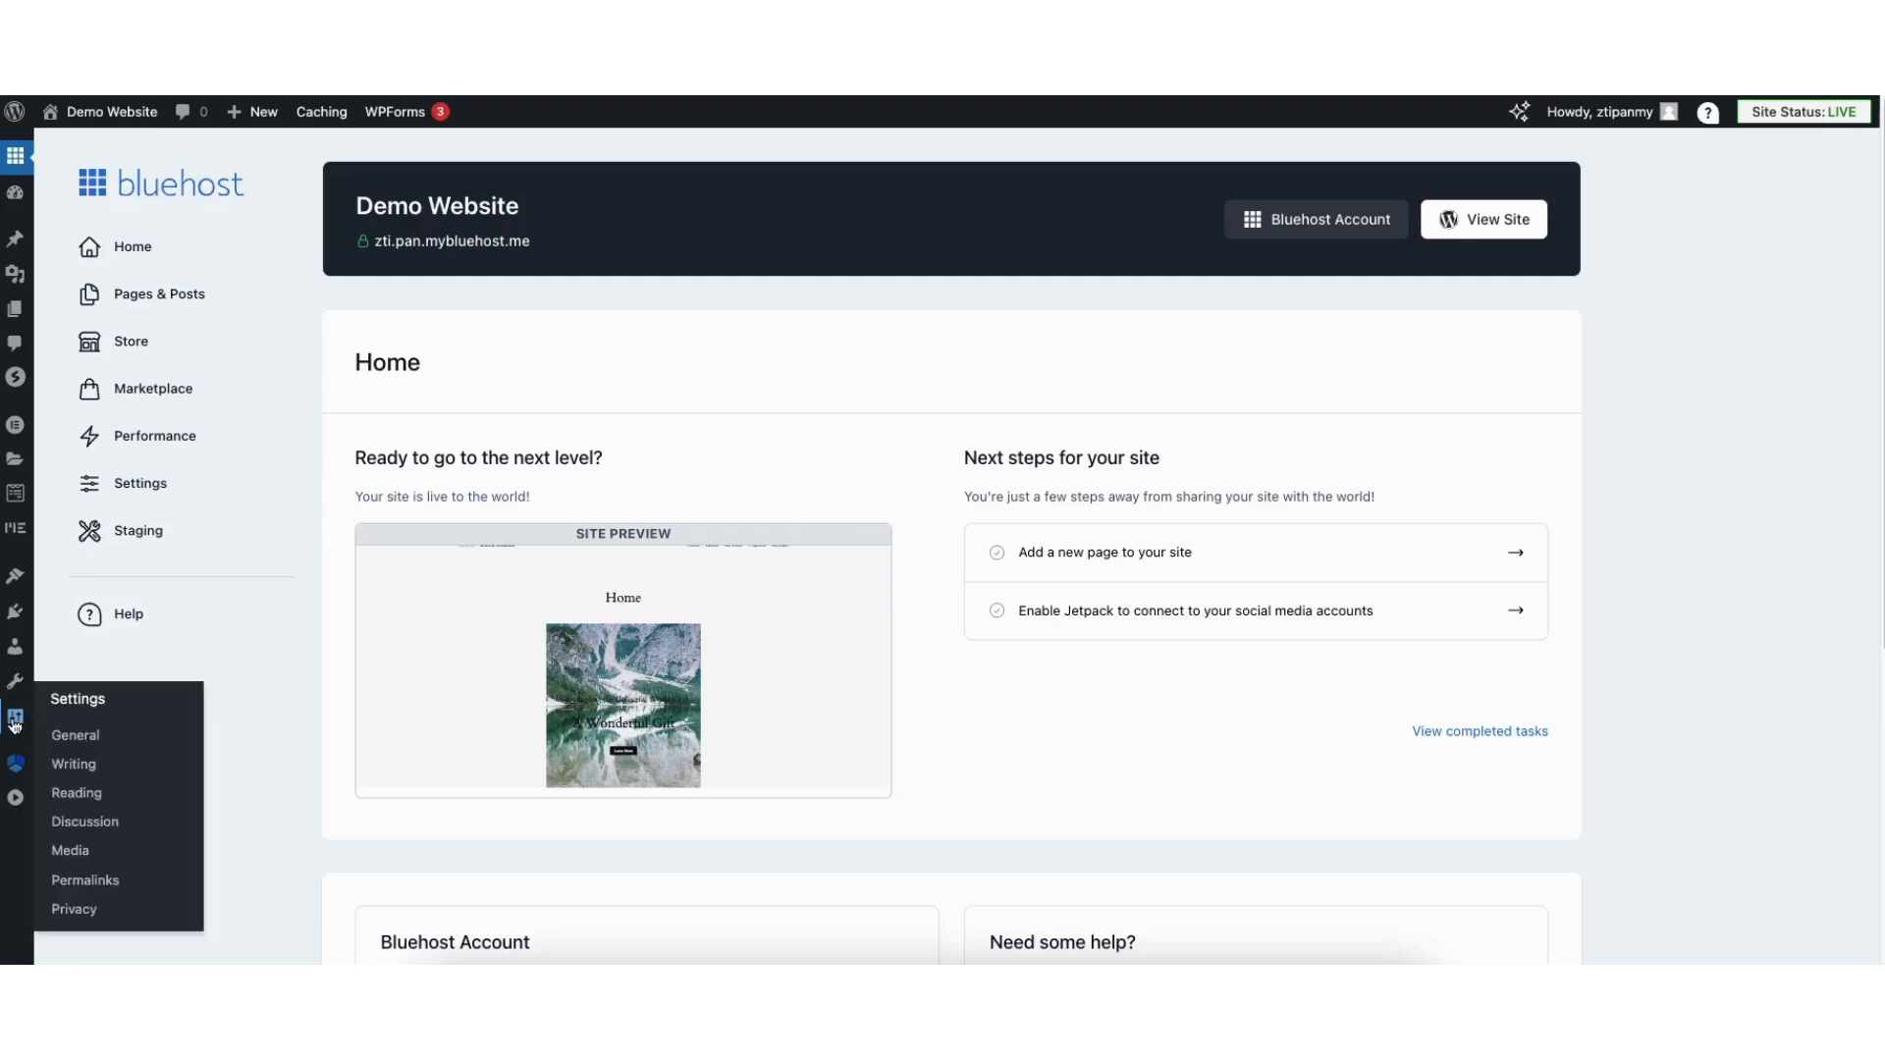
click(81, 743)
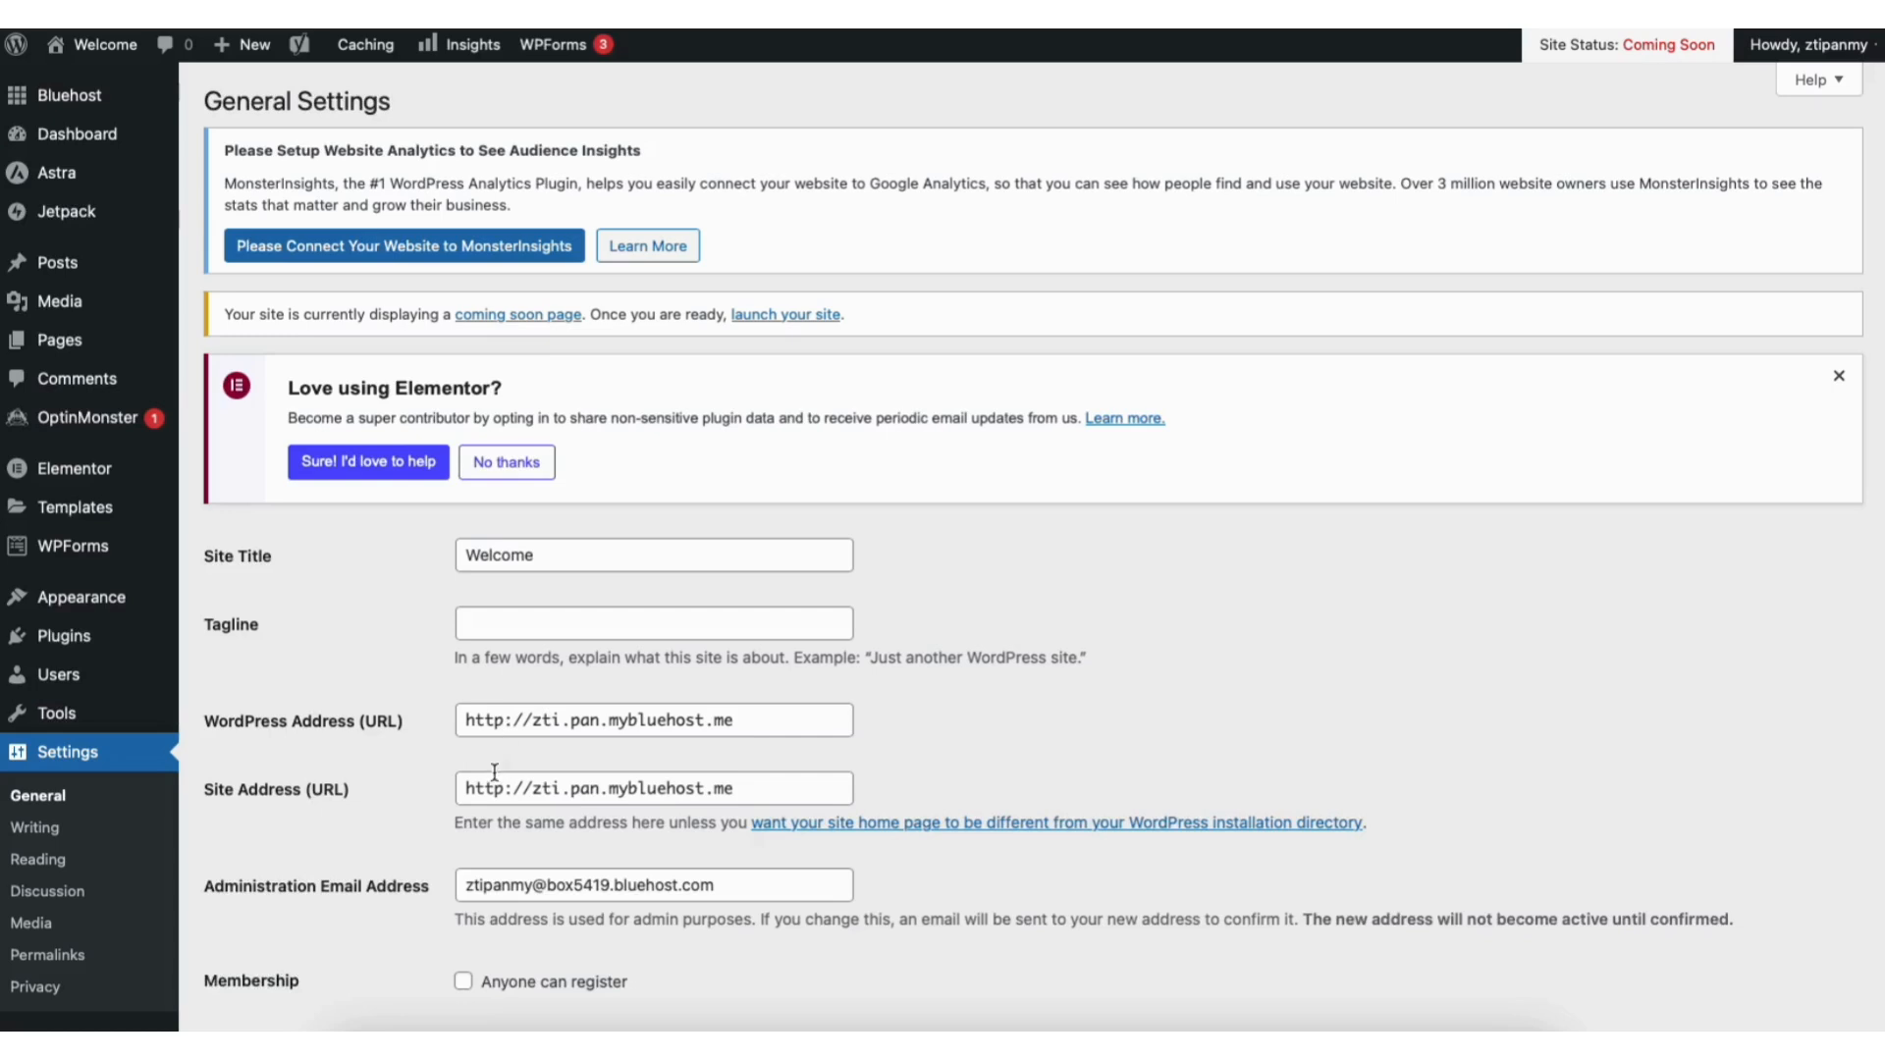
click(499, 721)
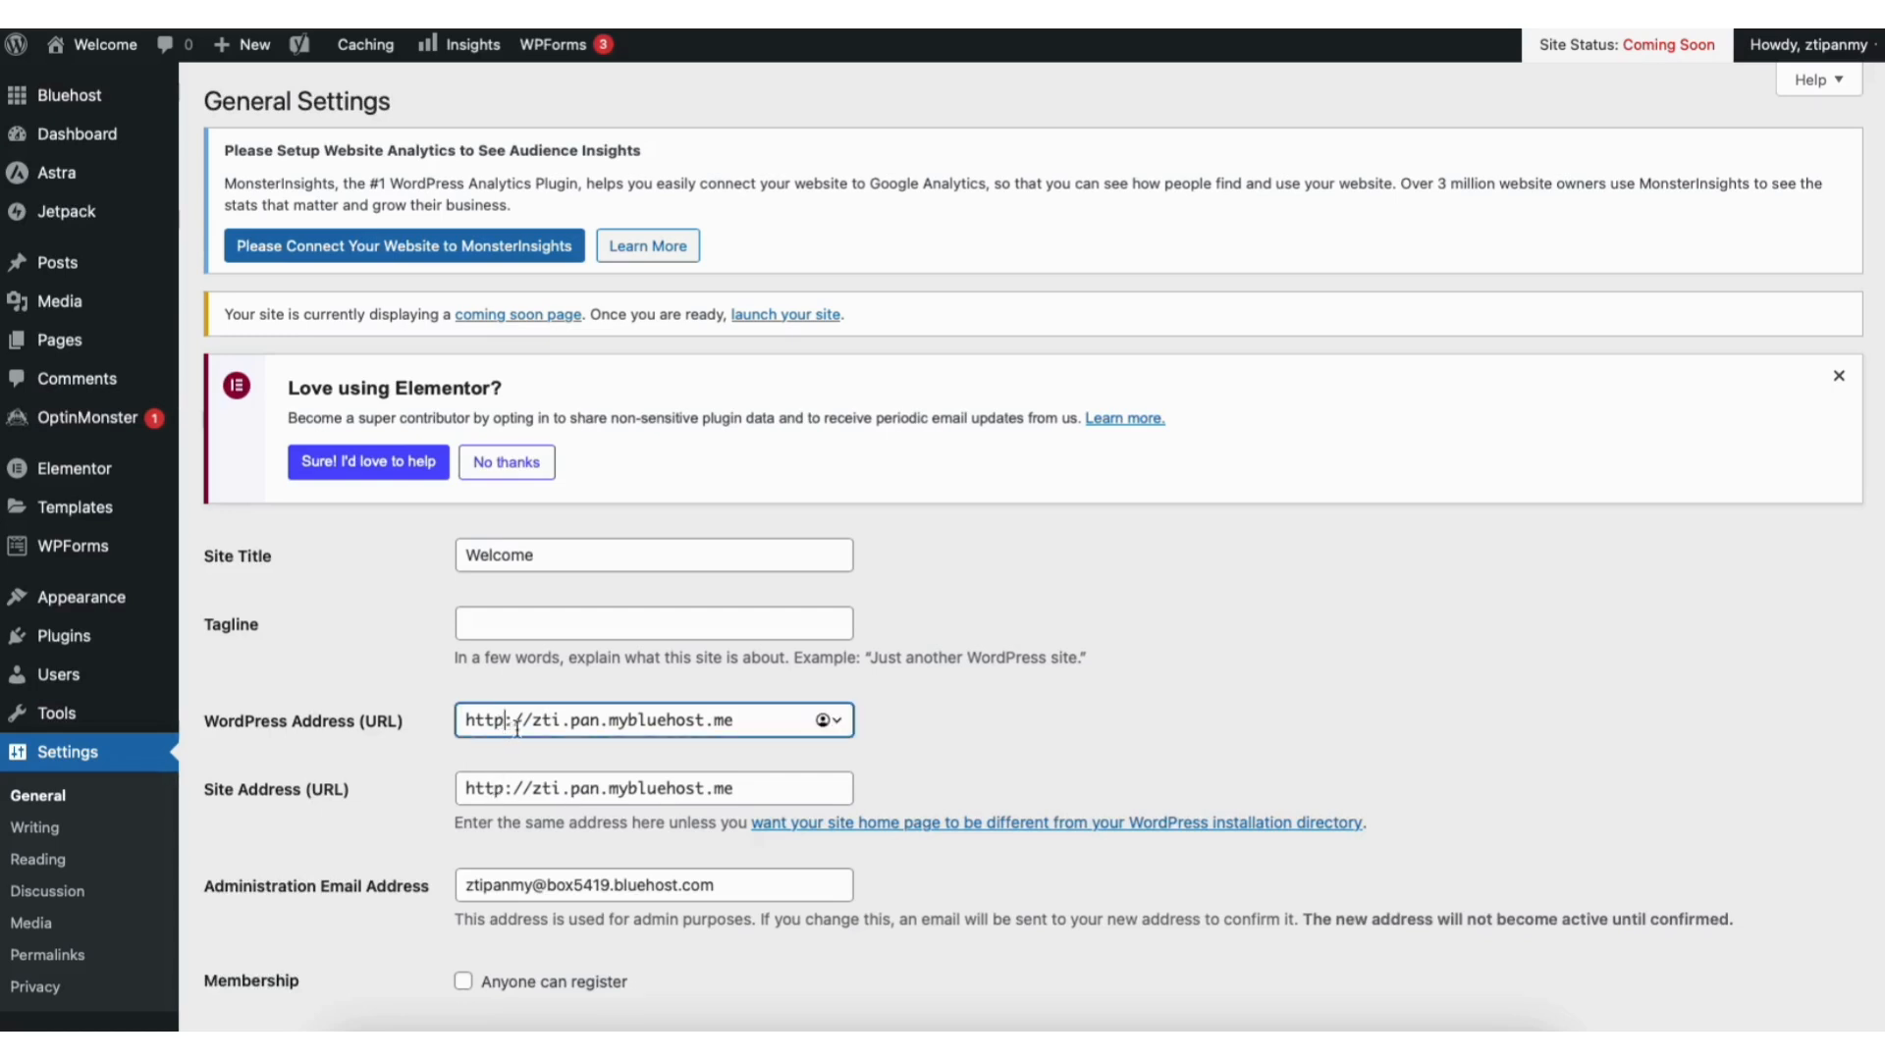
text(s)
click(503, 788)
text(s)
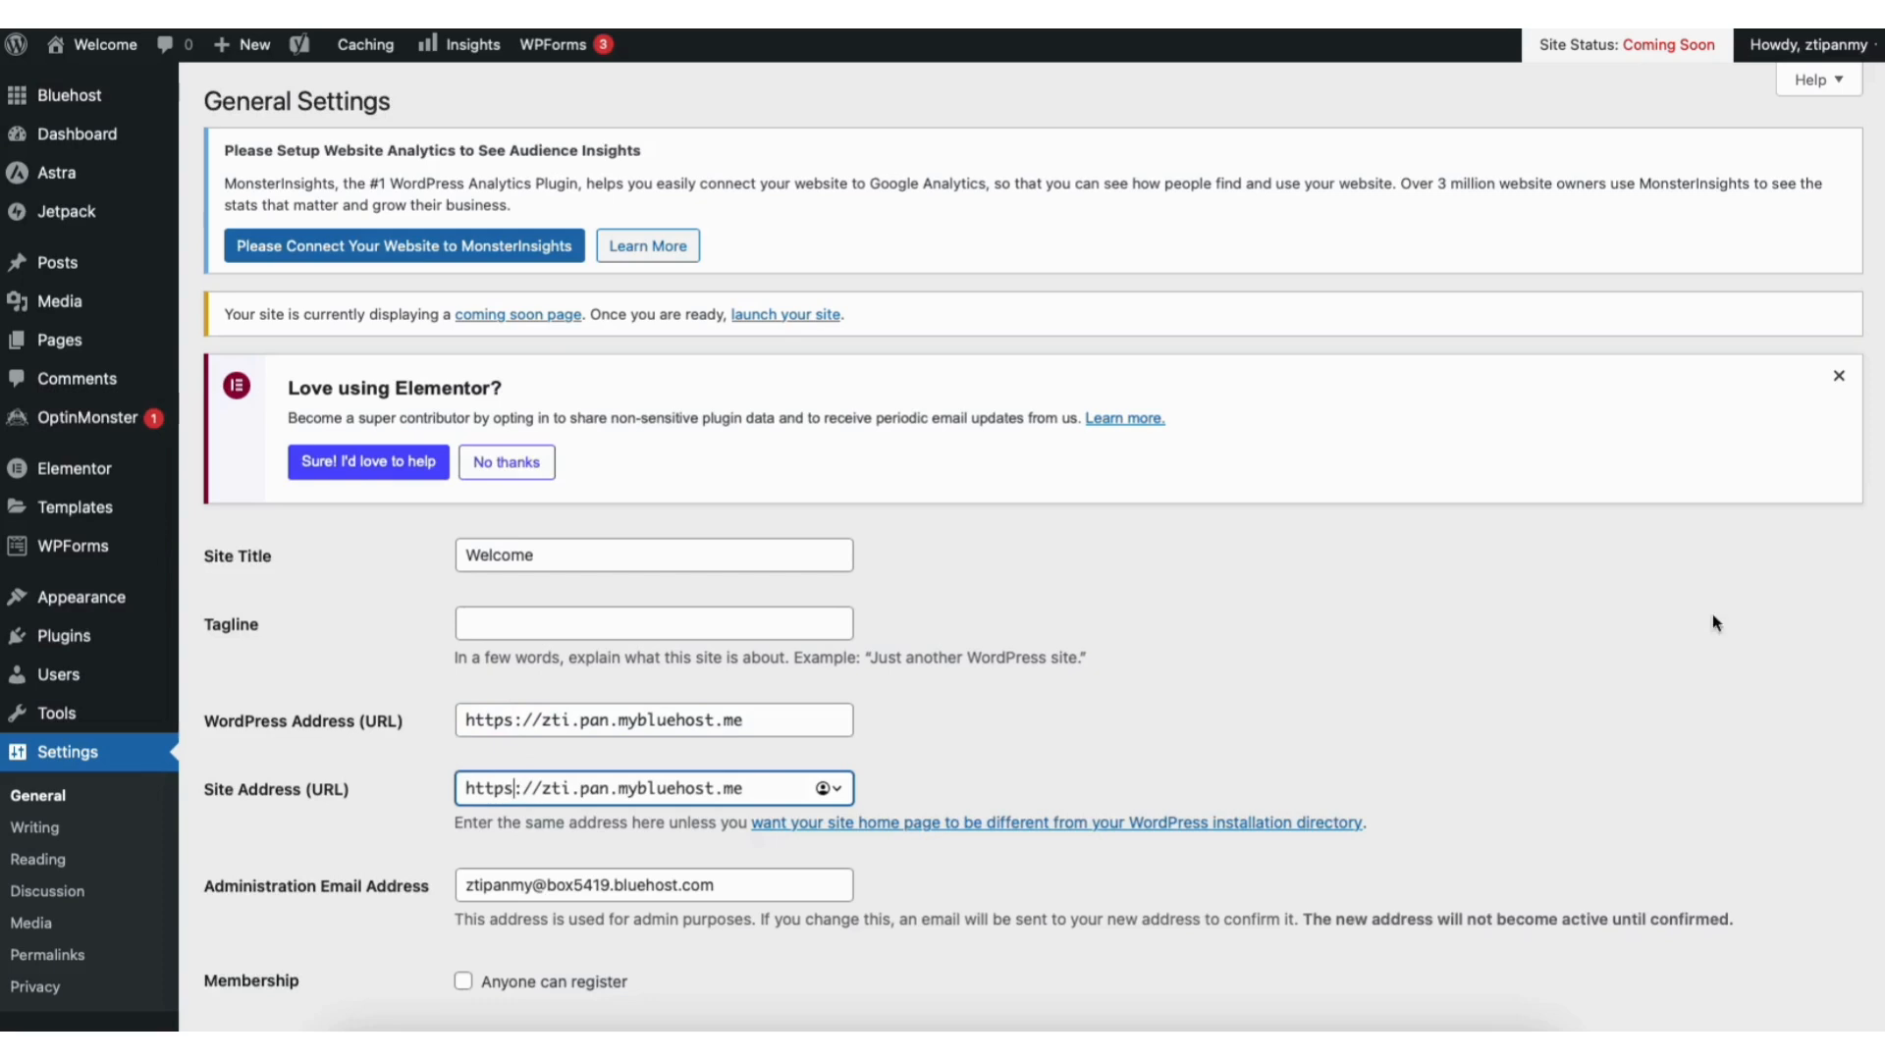
scroll(1881, 586, down, 5)
scroll(1881, 586, down, 10)
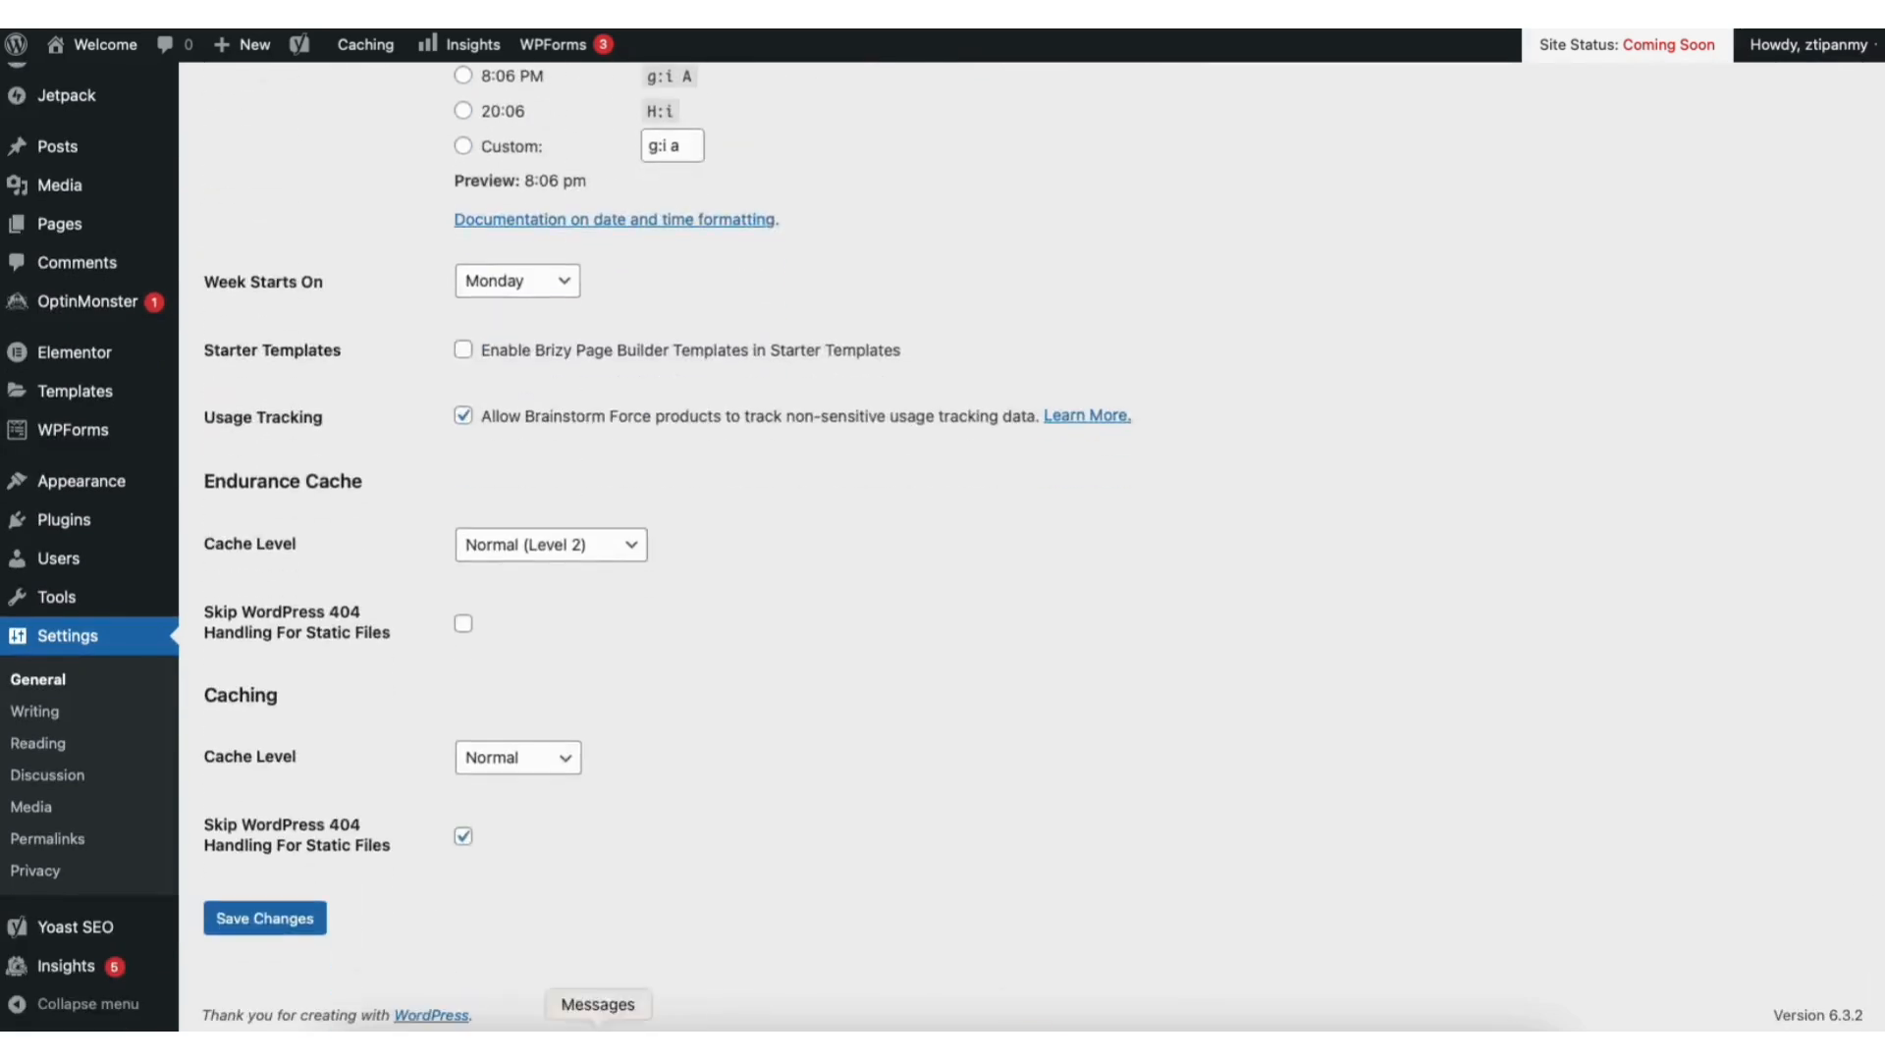
click(296, 913)
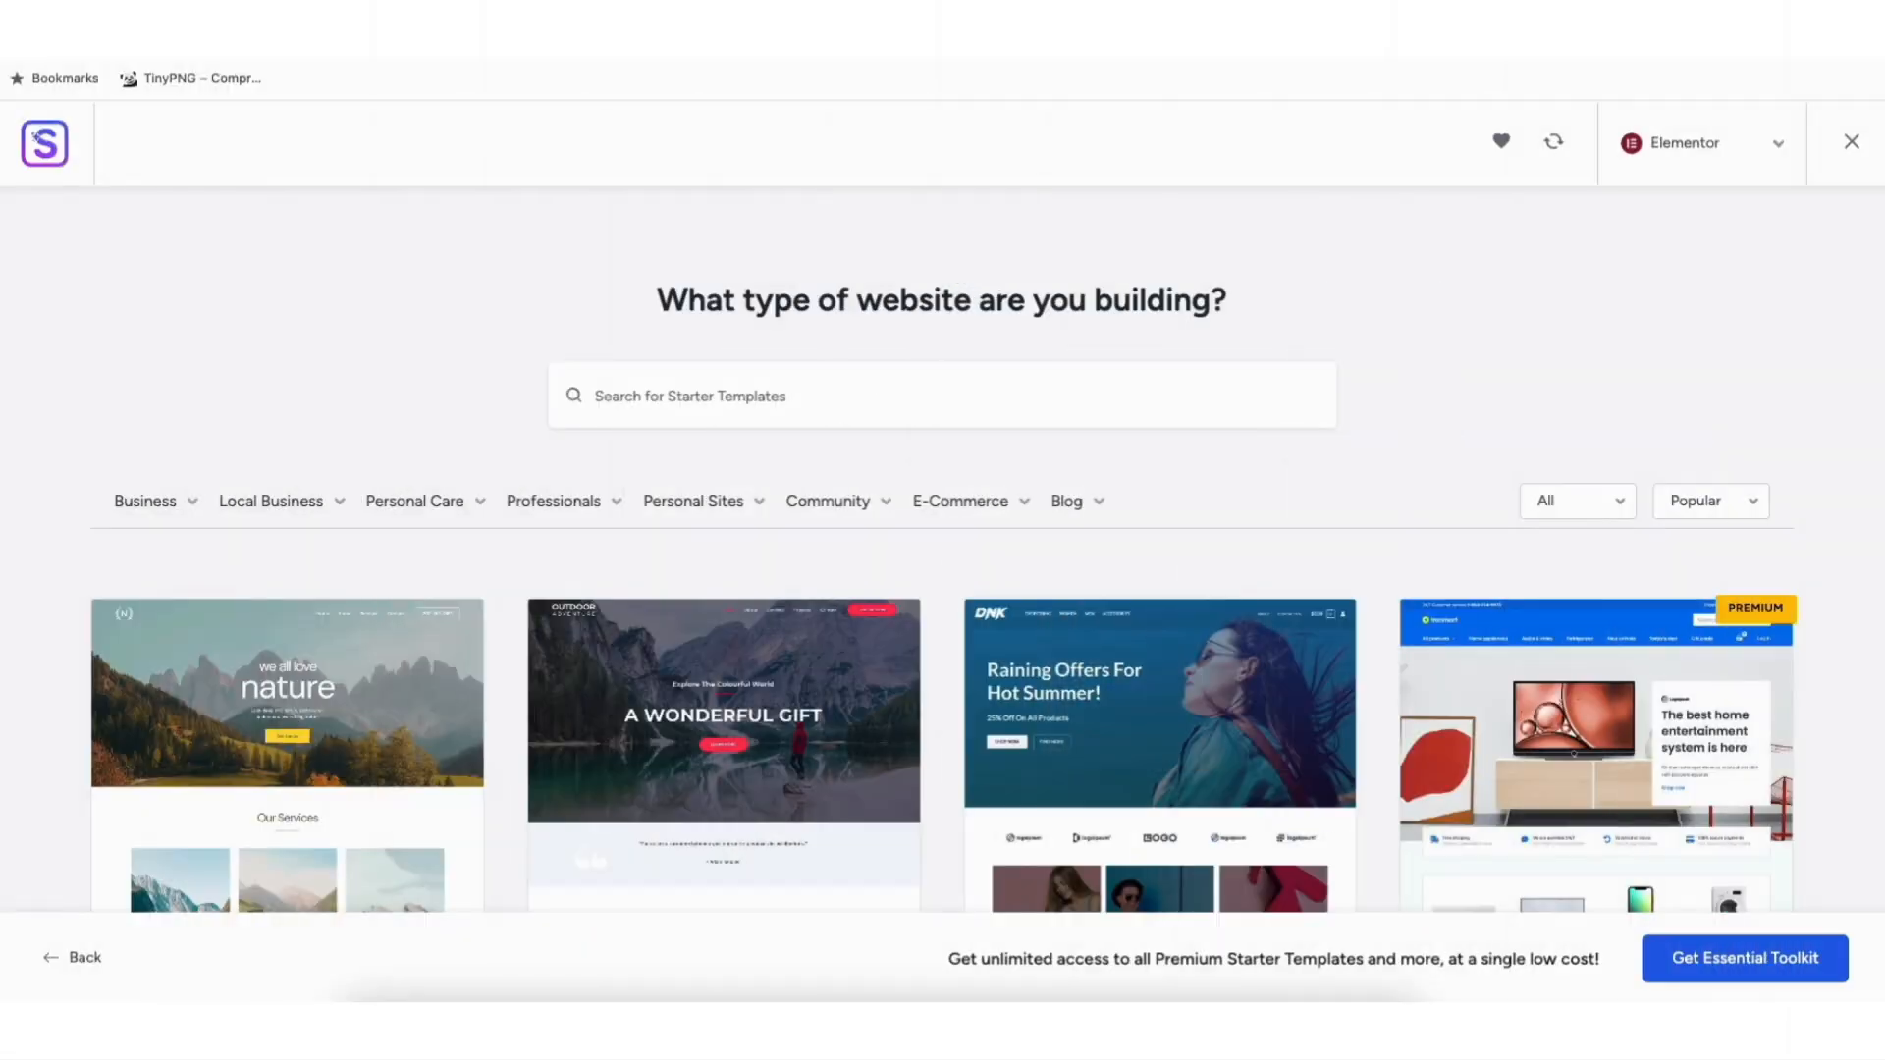
scroll(942, 589, down, 2)
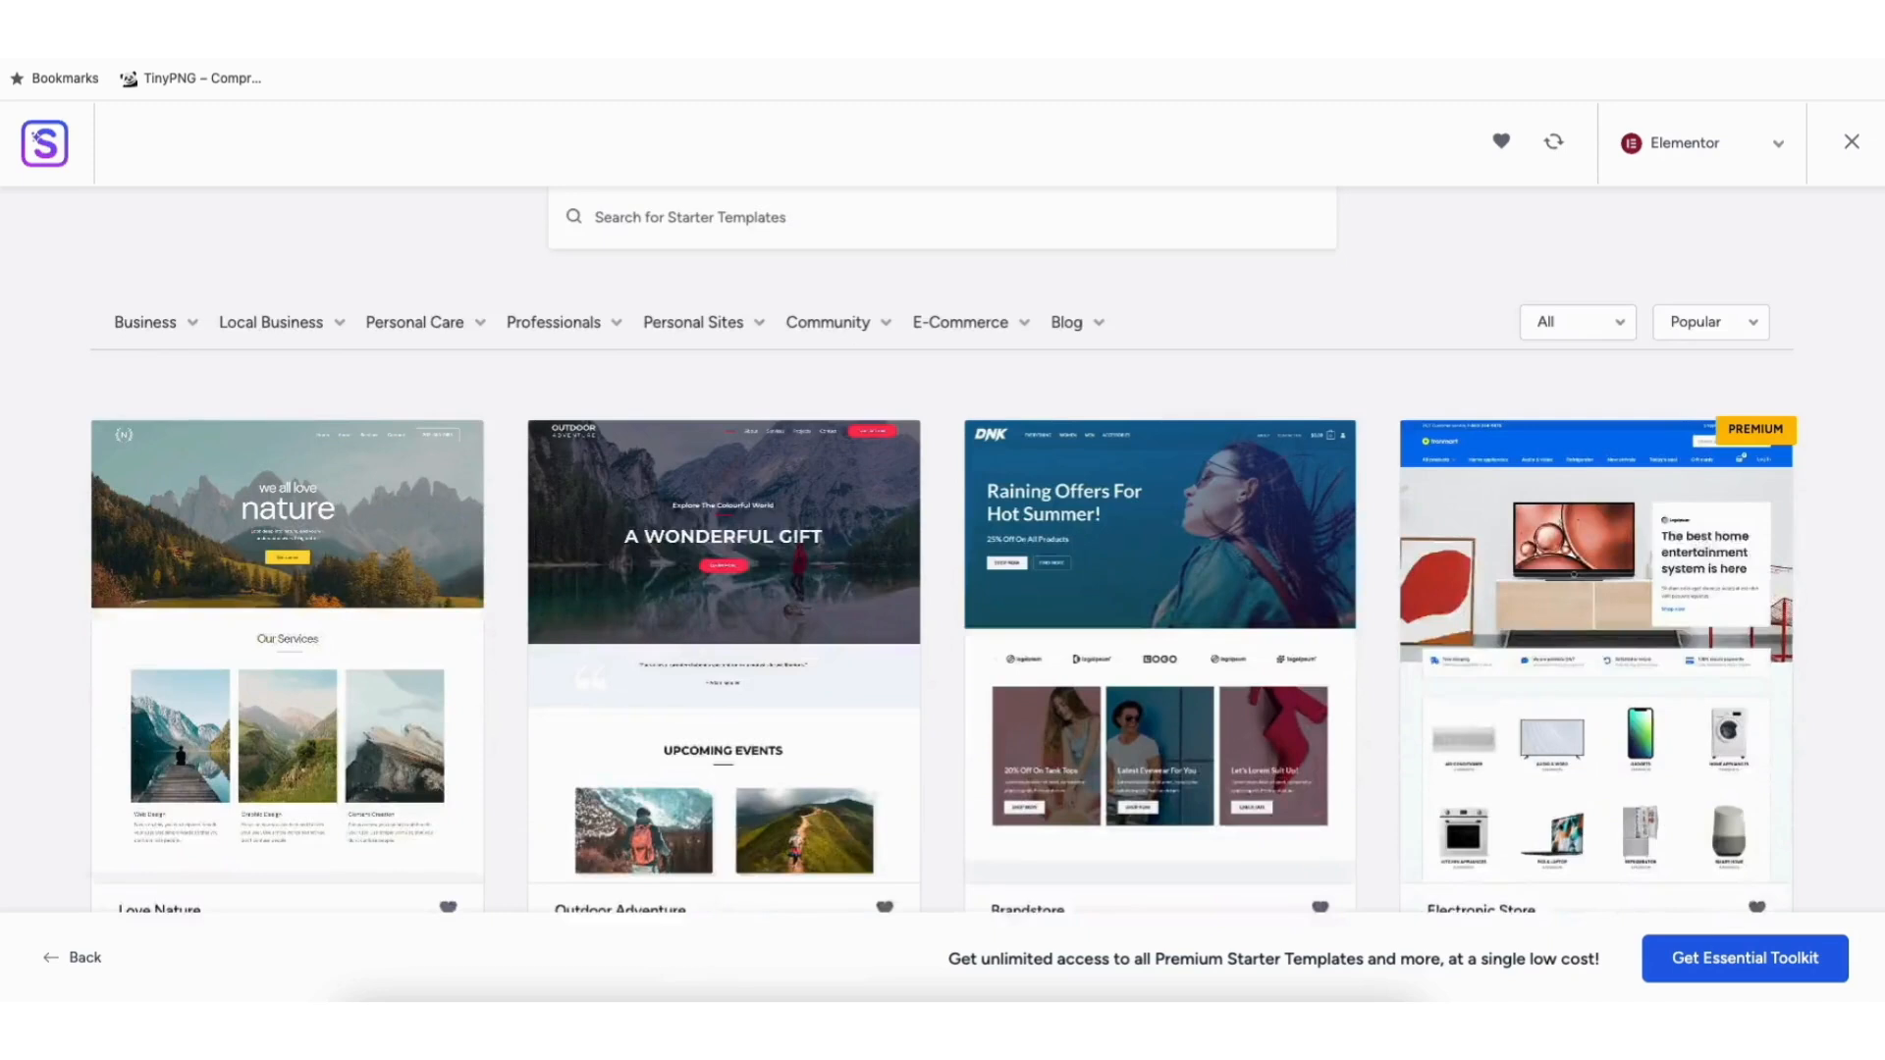
scroll(942, 589, down, 5)
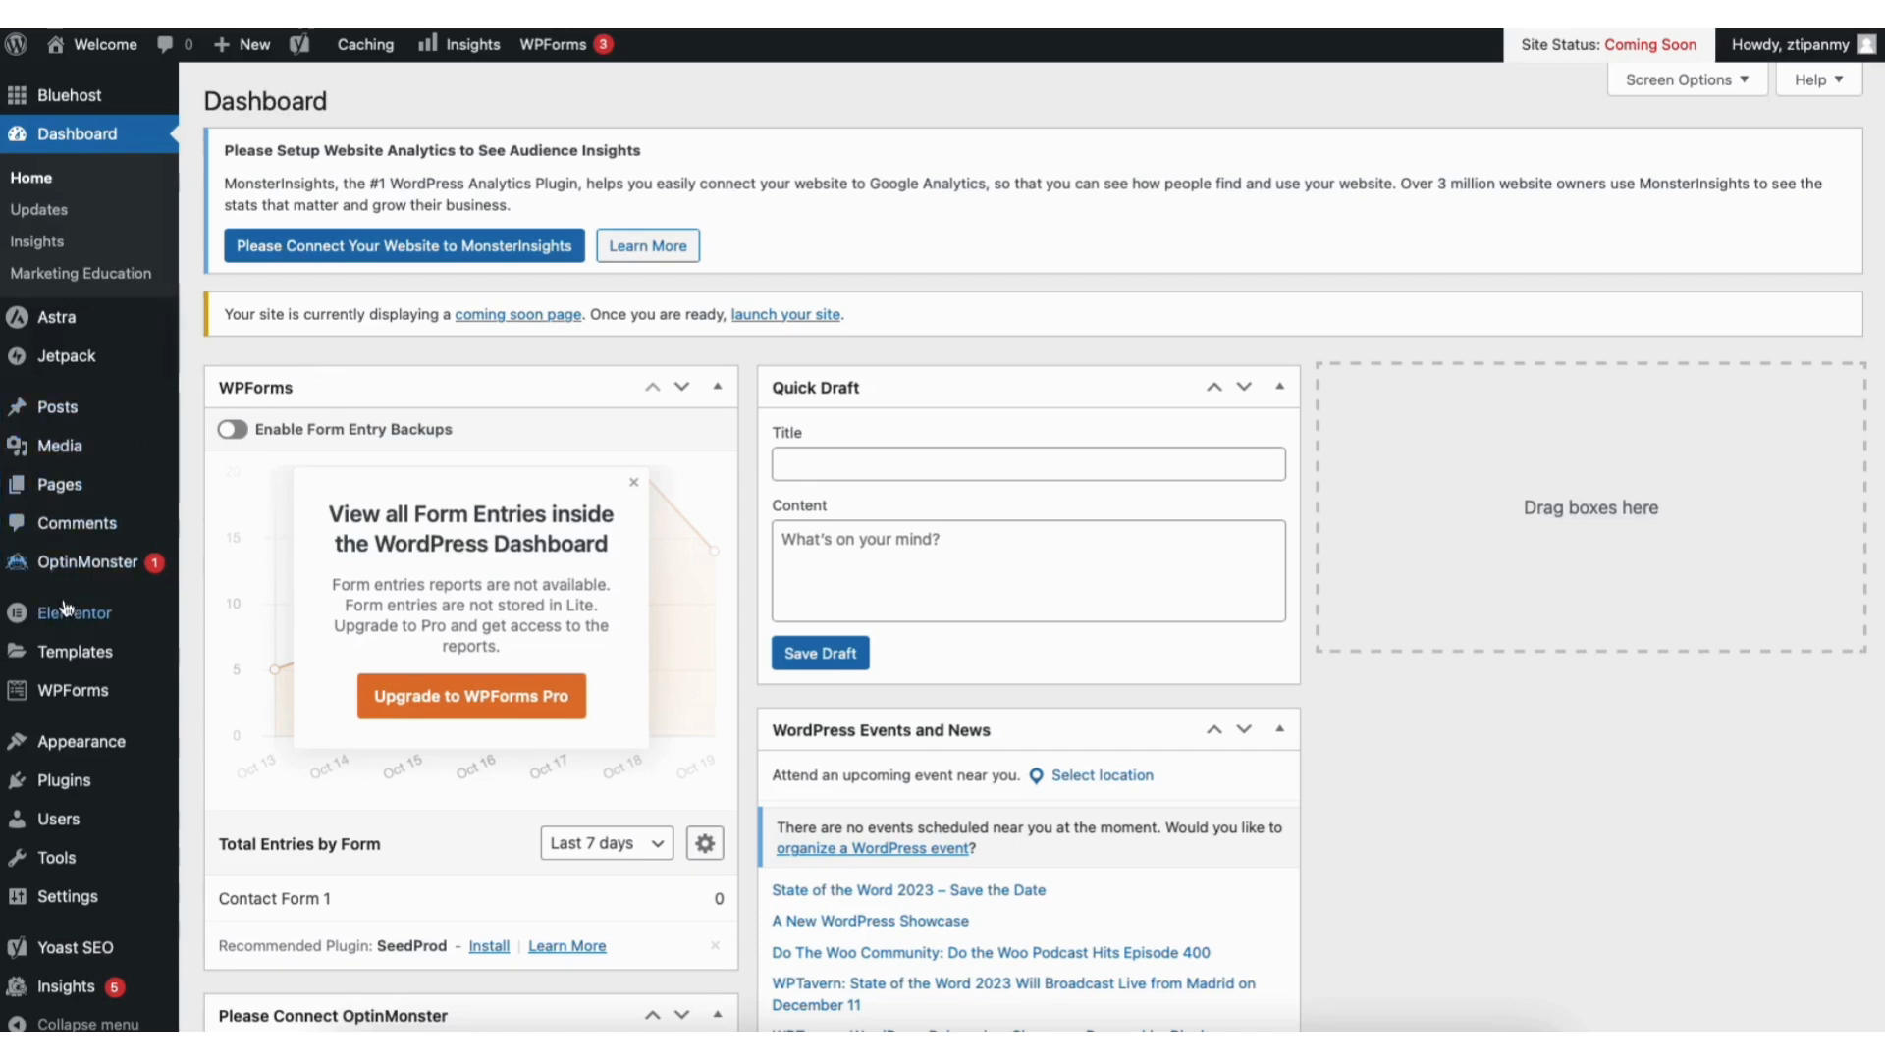
Step: Go from the installed themes to the page for adding a new theme and browse the popular themes
mouse_move(83, 746)
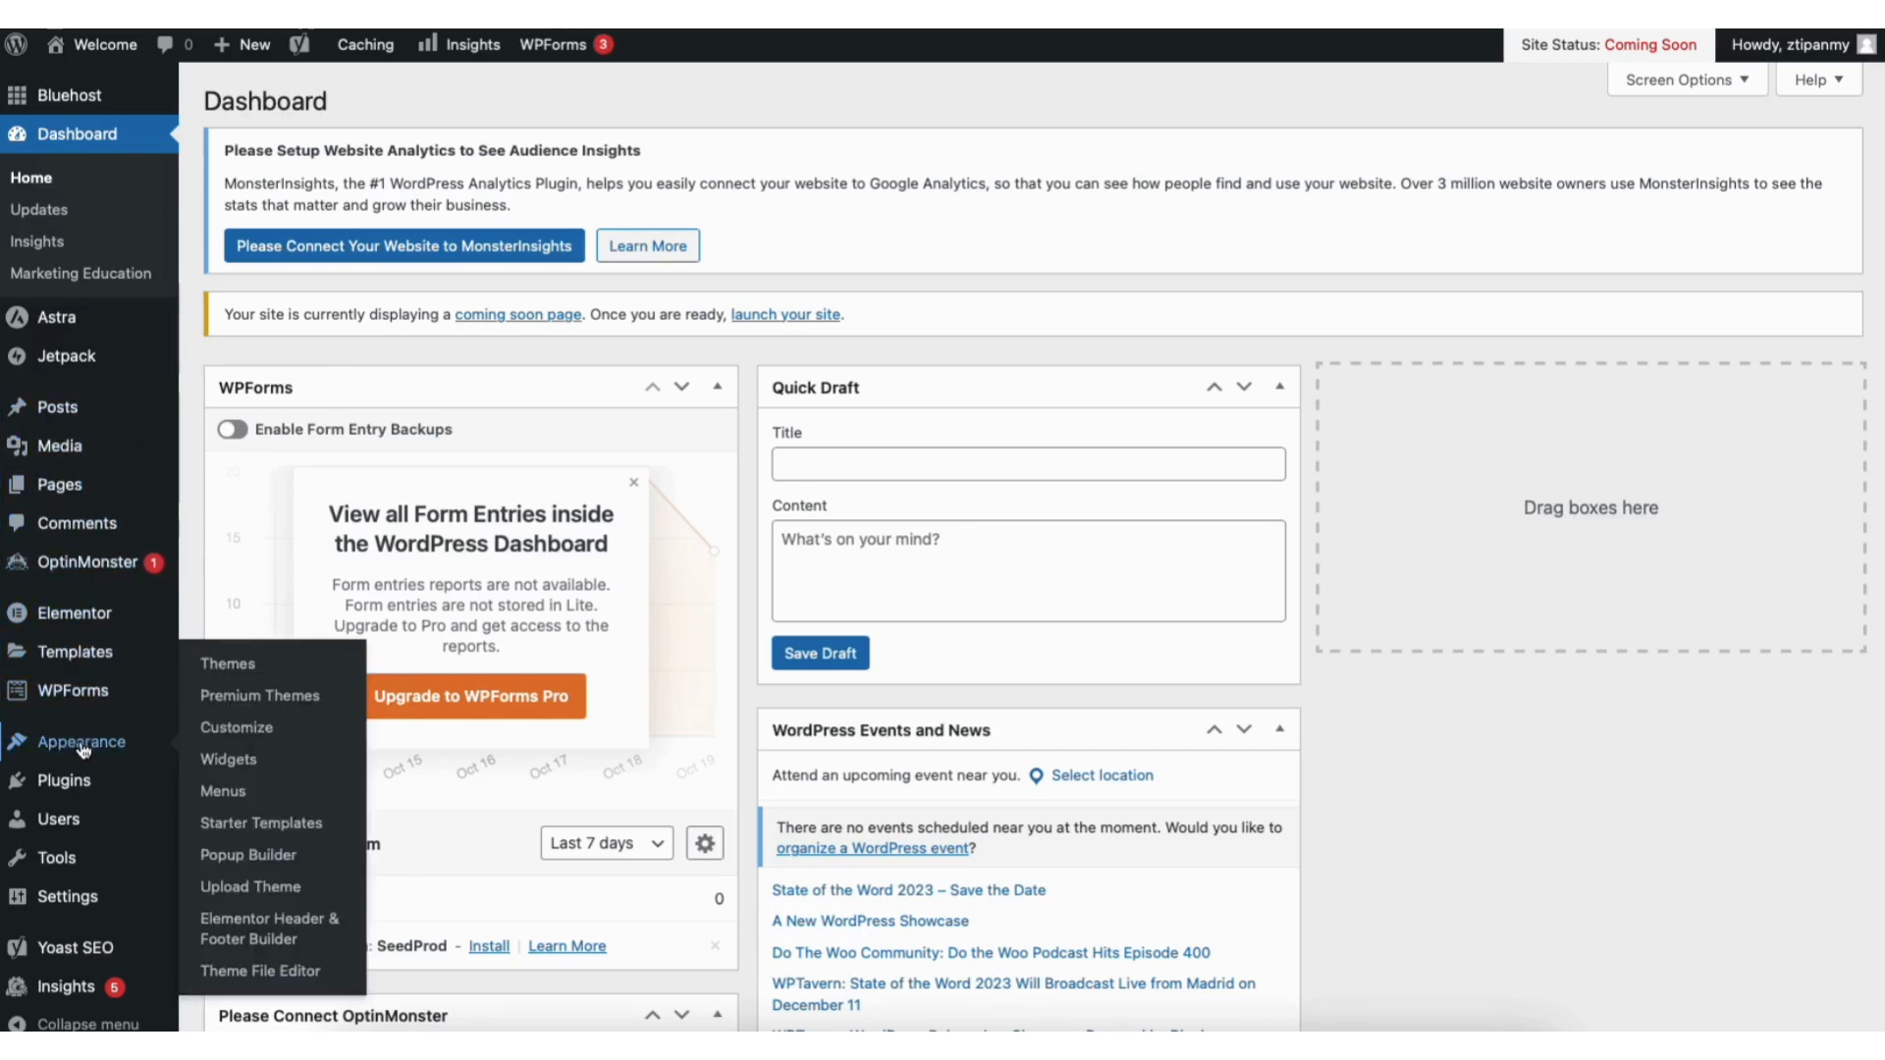
click(239, 673)
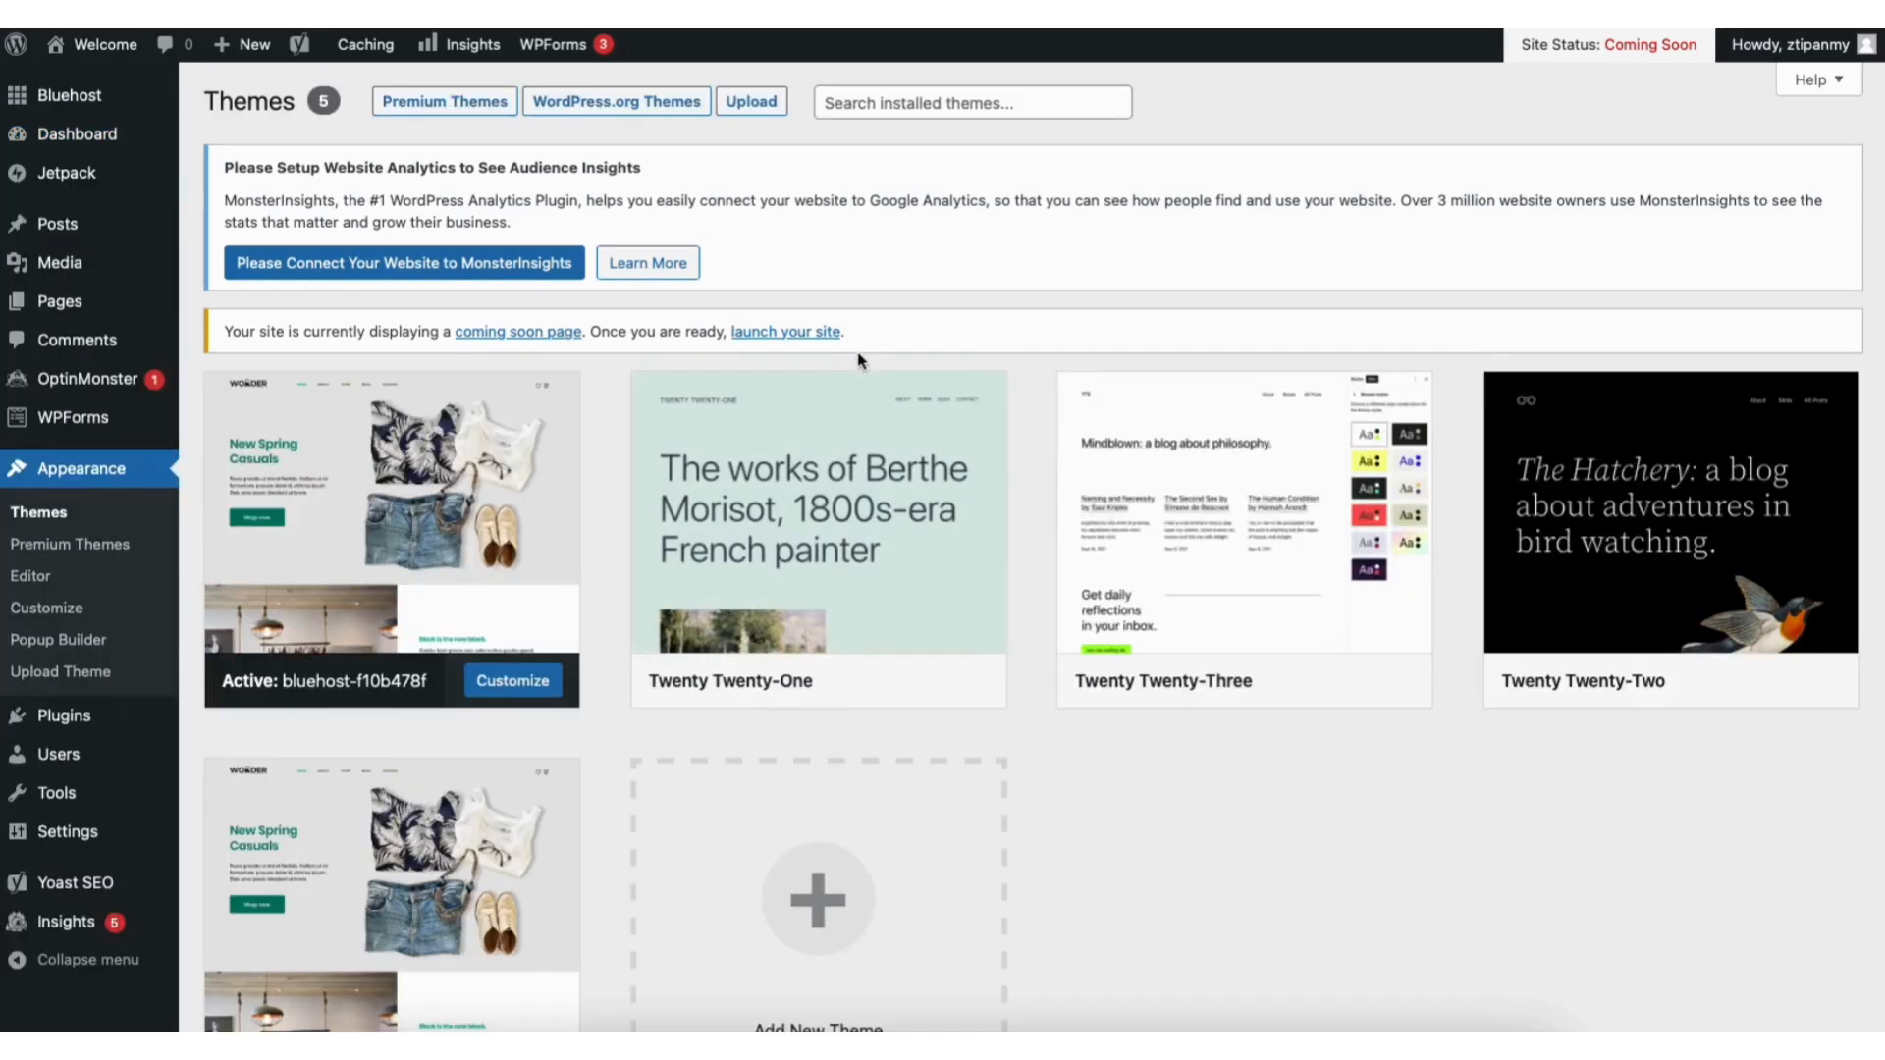
scroll(1004, 627, down, 2)
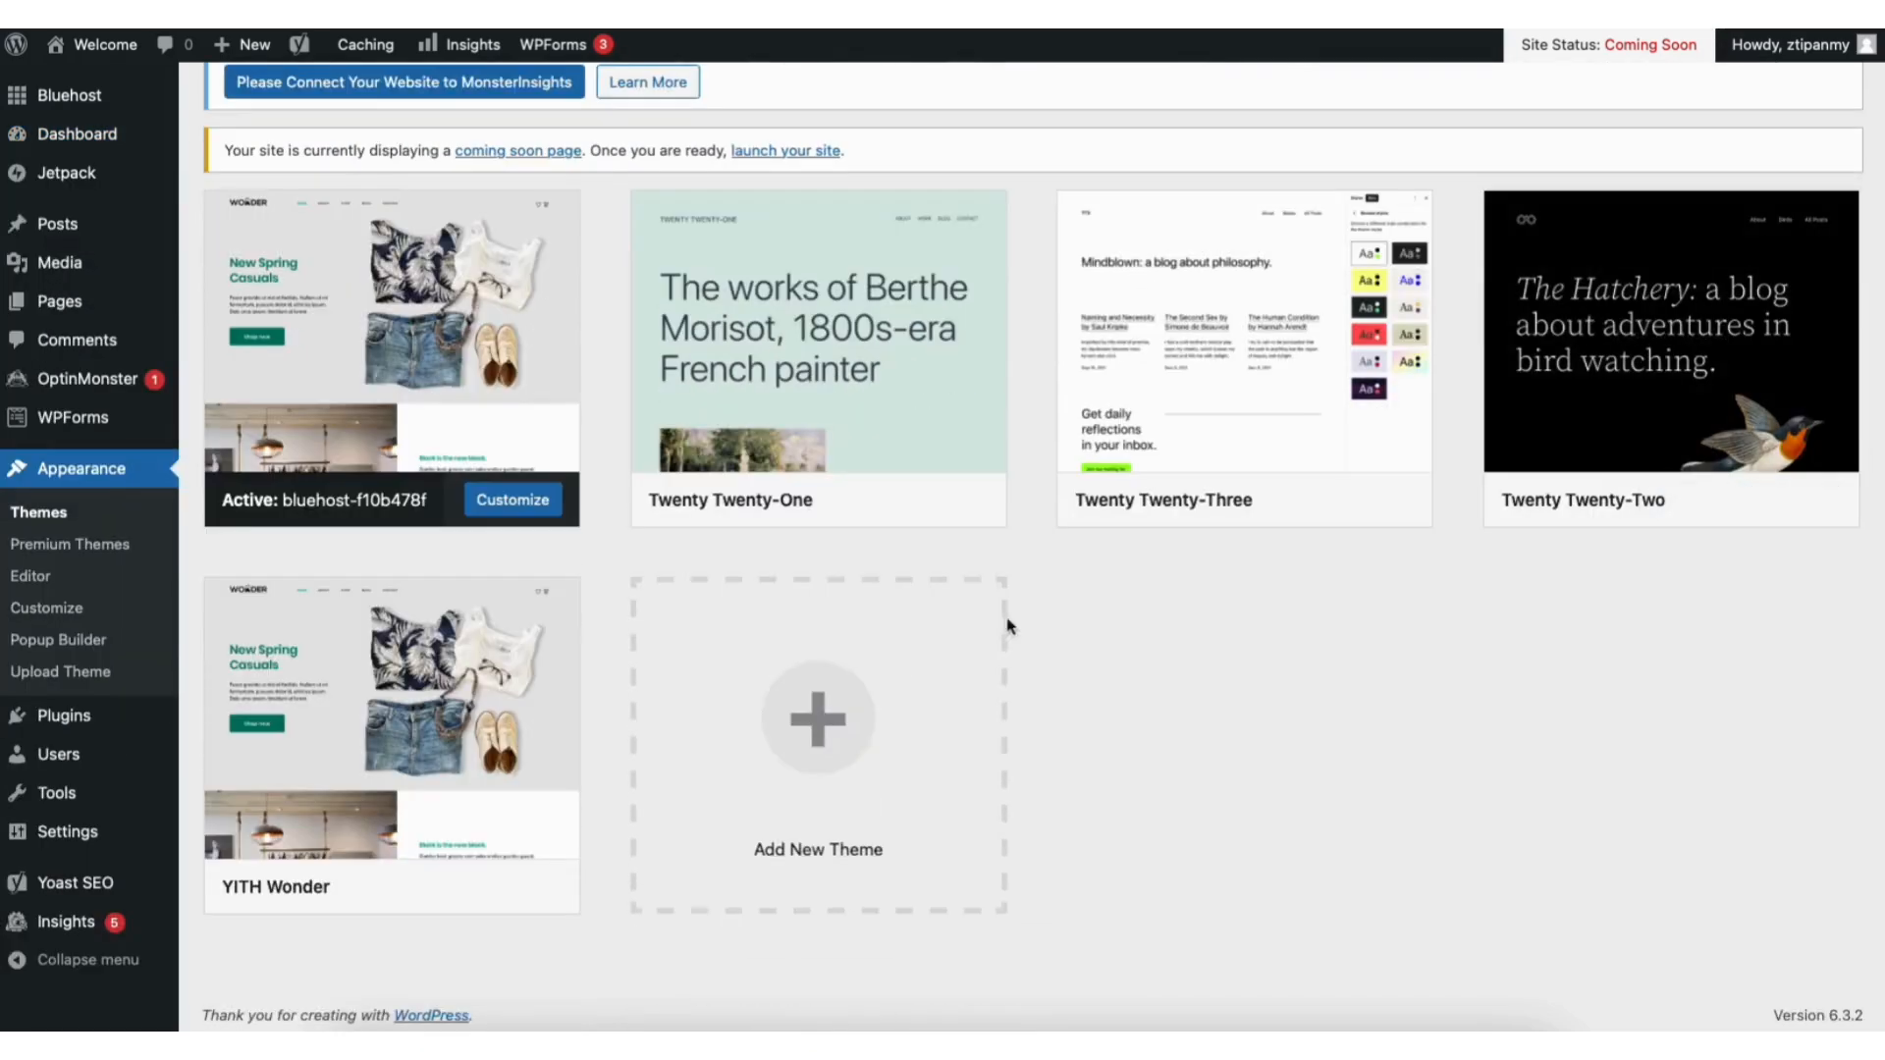
click(783, 761)
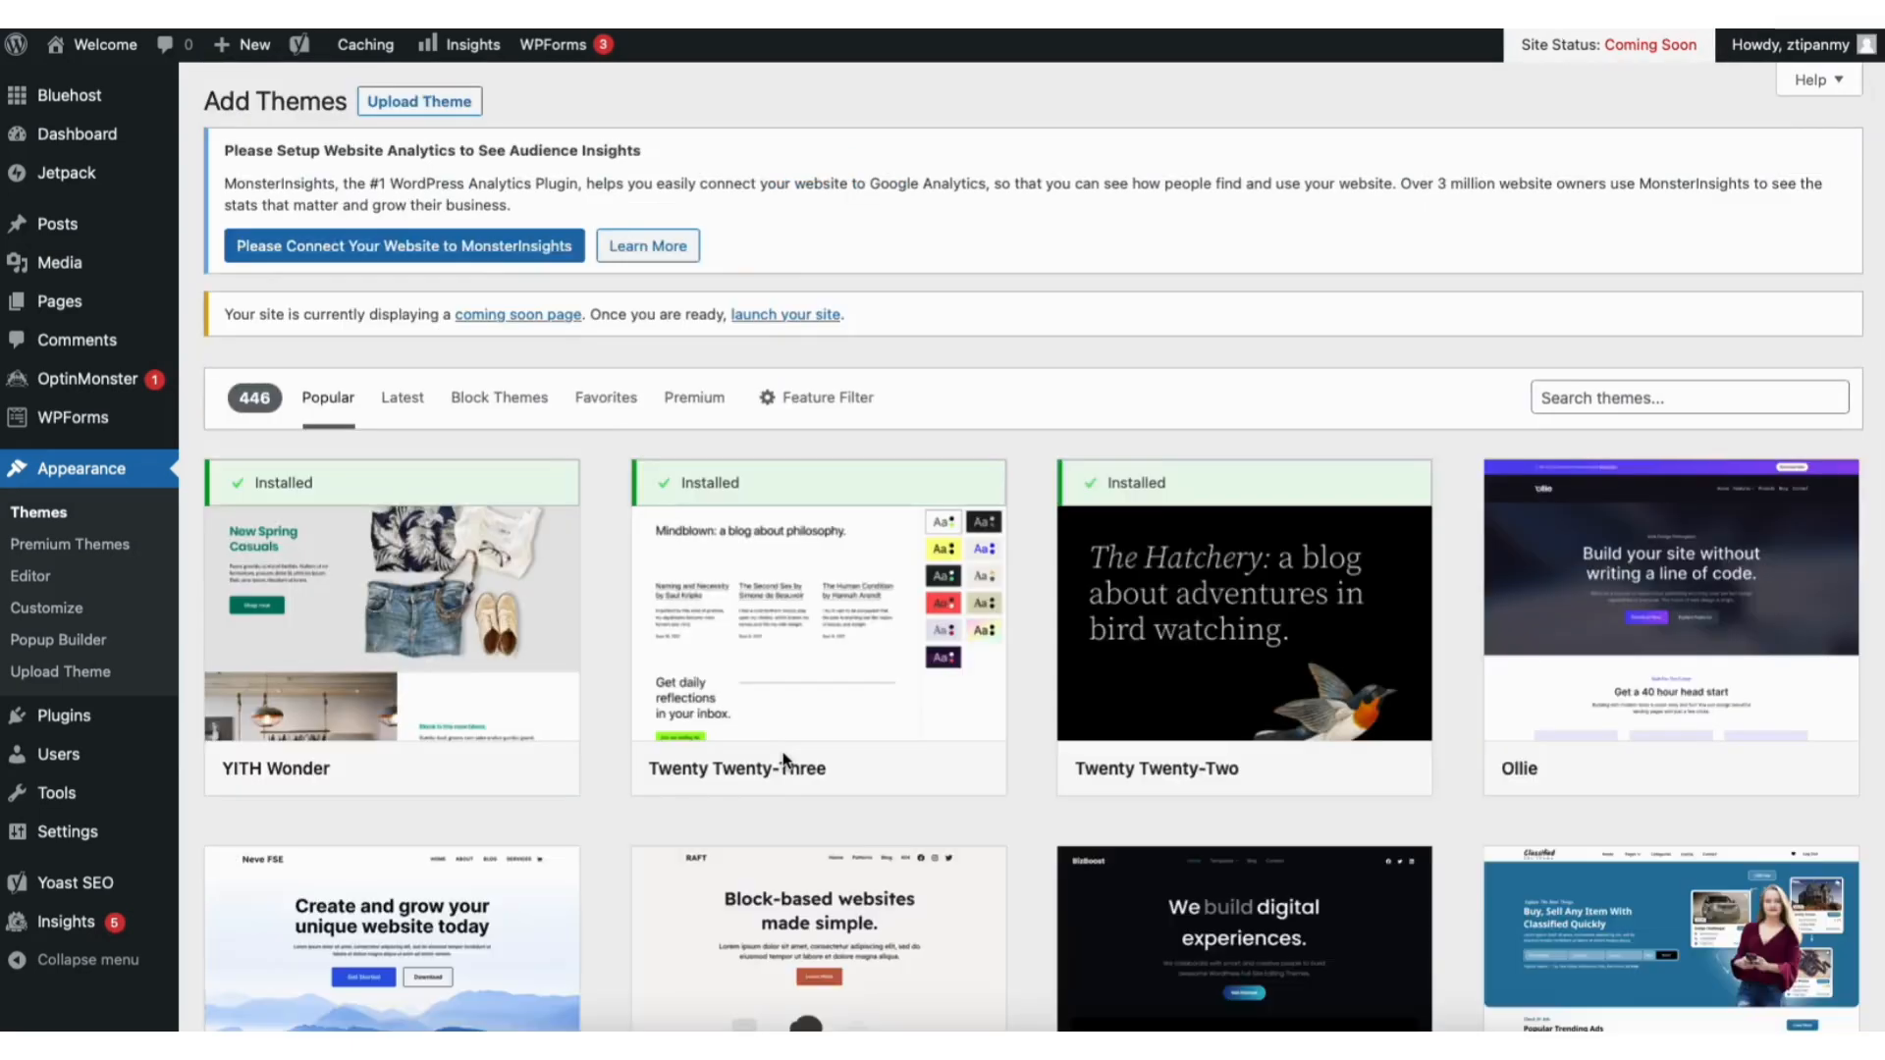
scroll(1031, 550, down, 8)
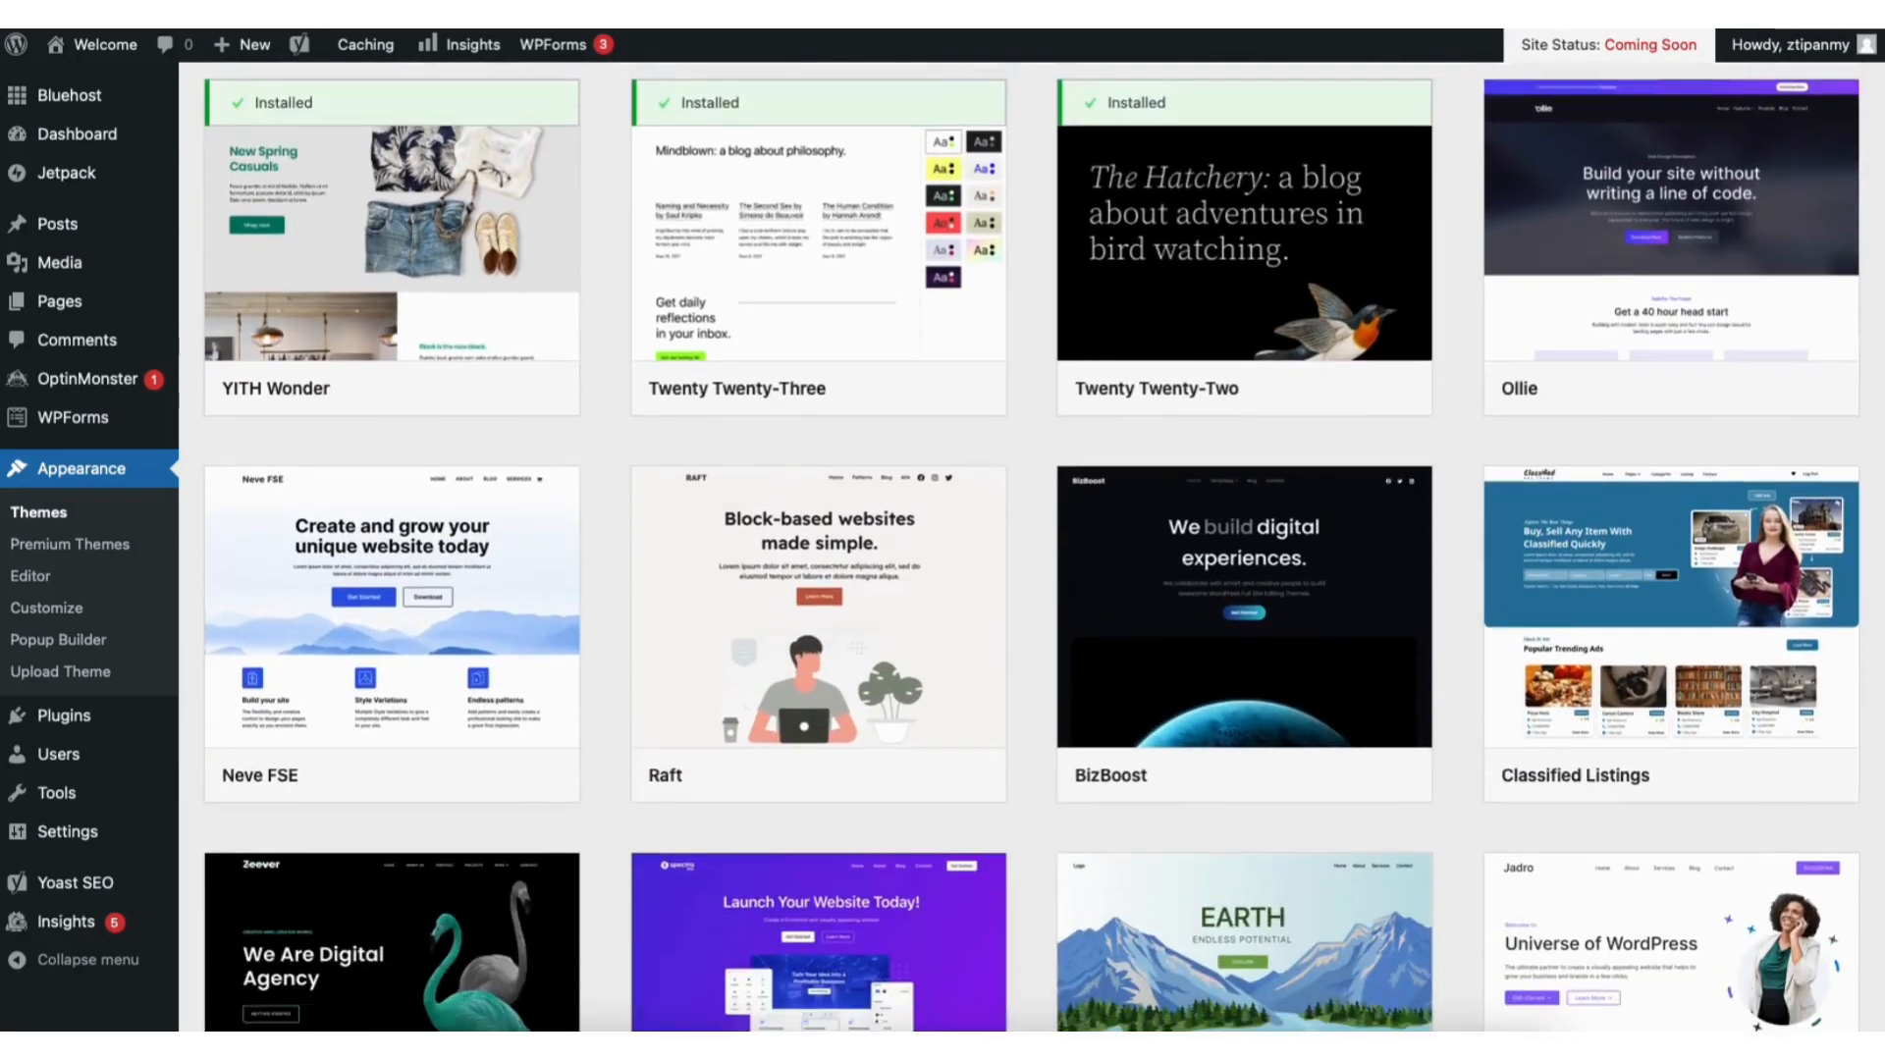
scroll(1031, 549, down, 10)
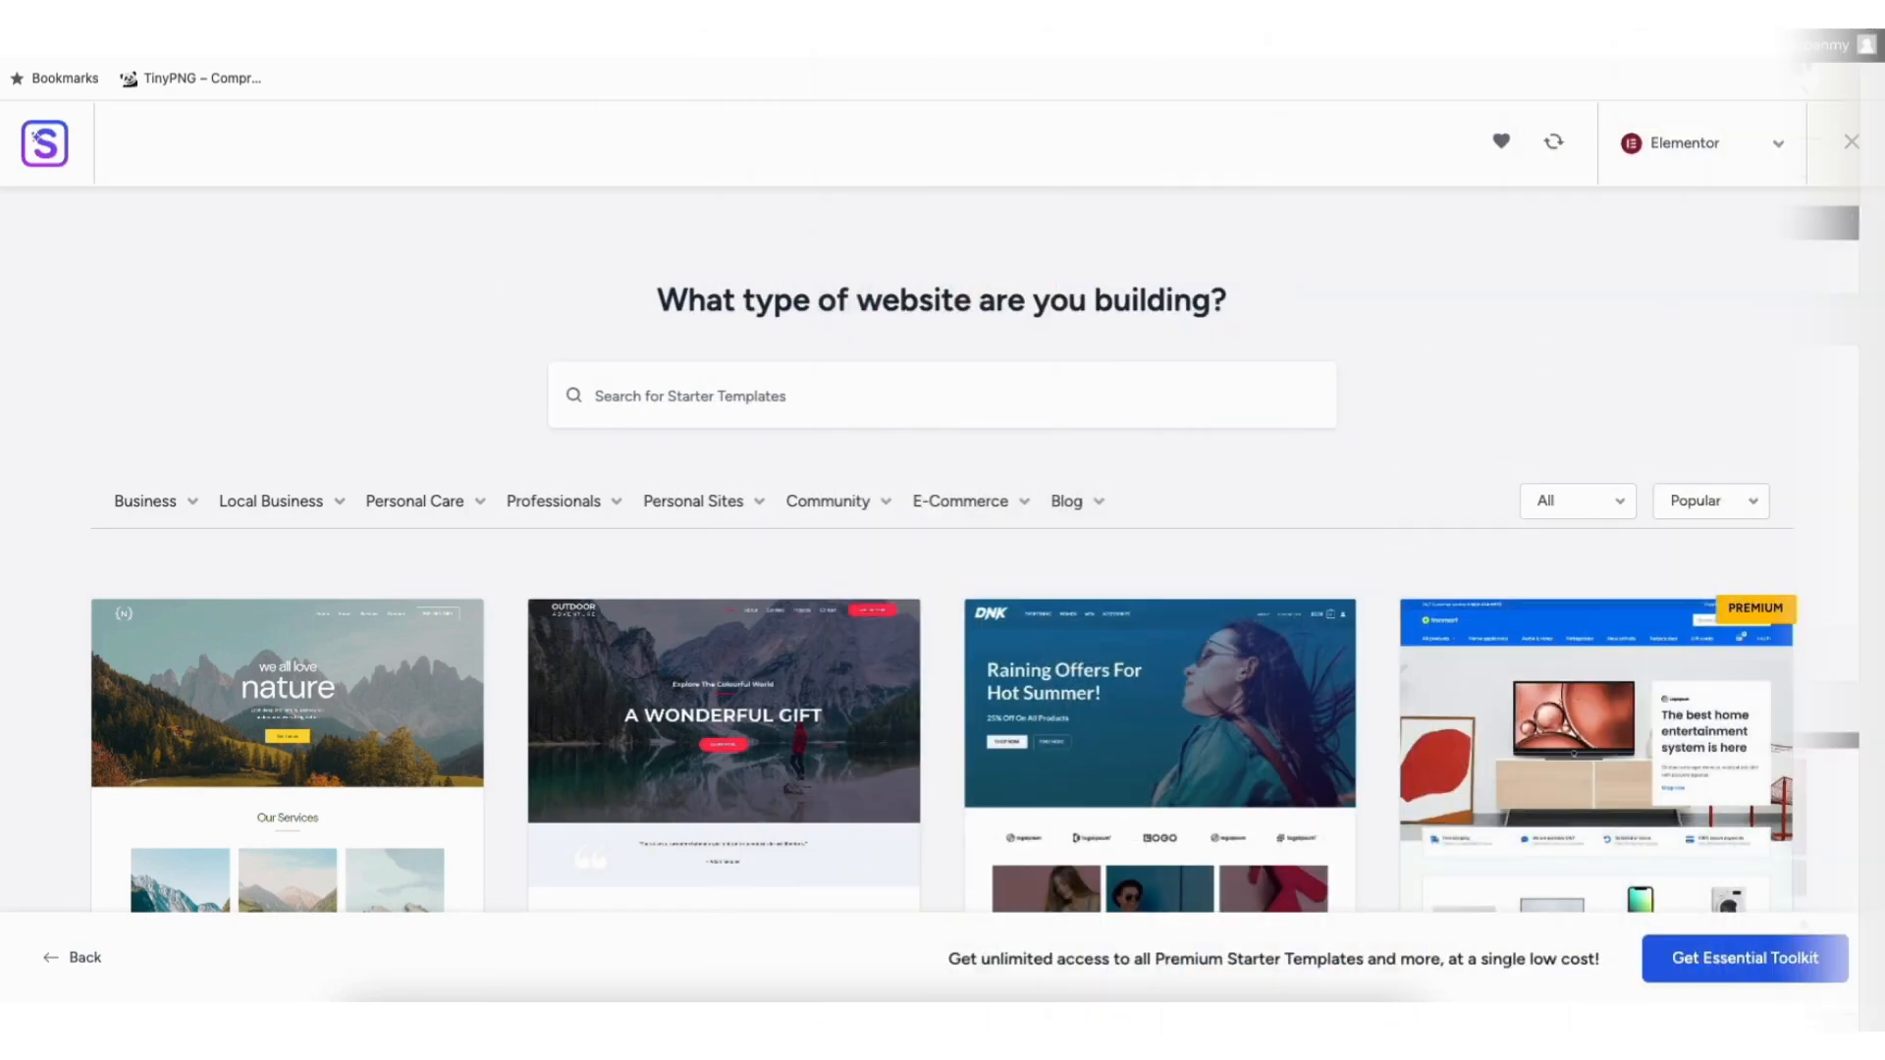
scroll(942, 589, down, 6)
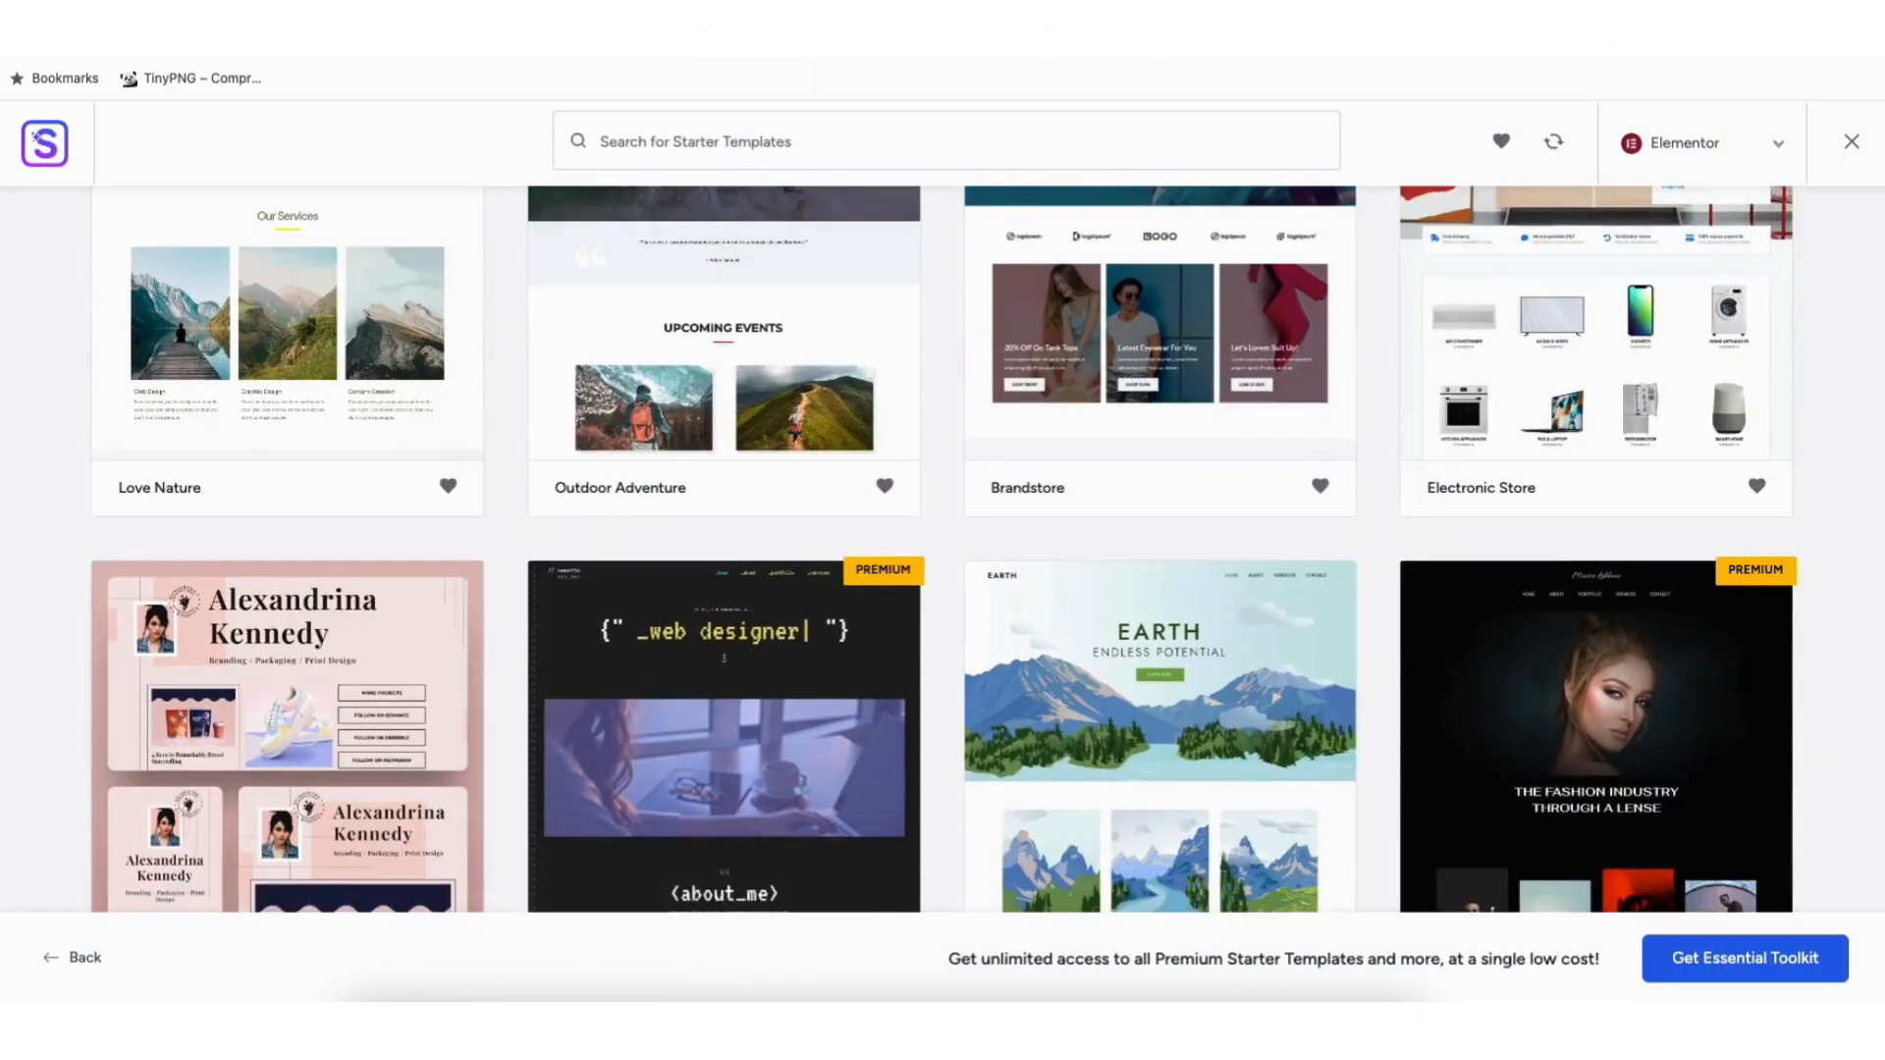
Step: Replace the H1 heading text in the hero section with "Demo Appointing"
text(Demo App)
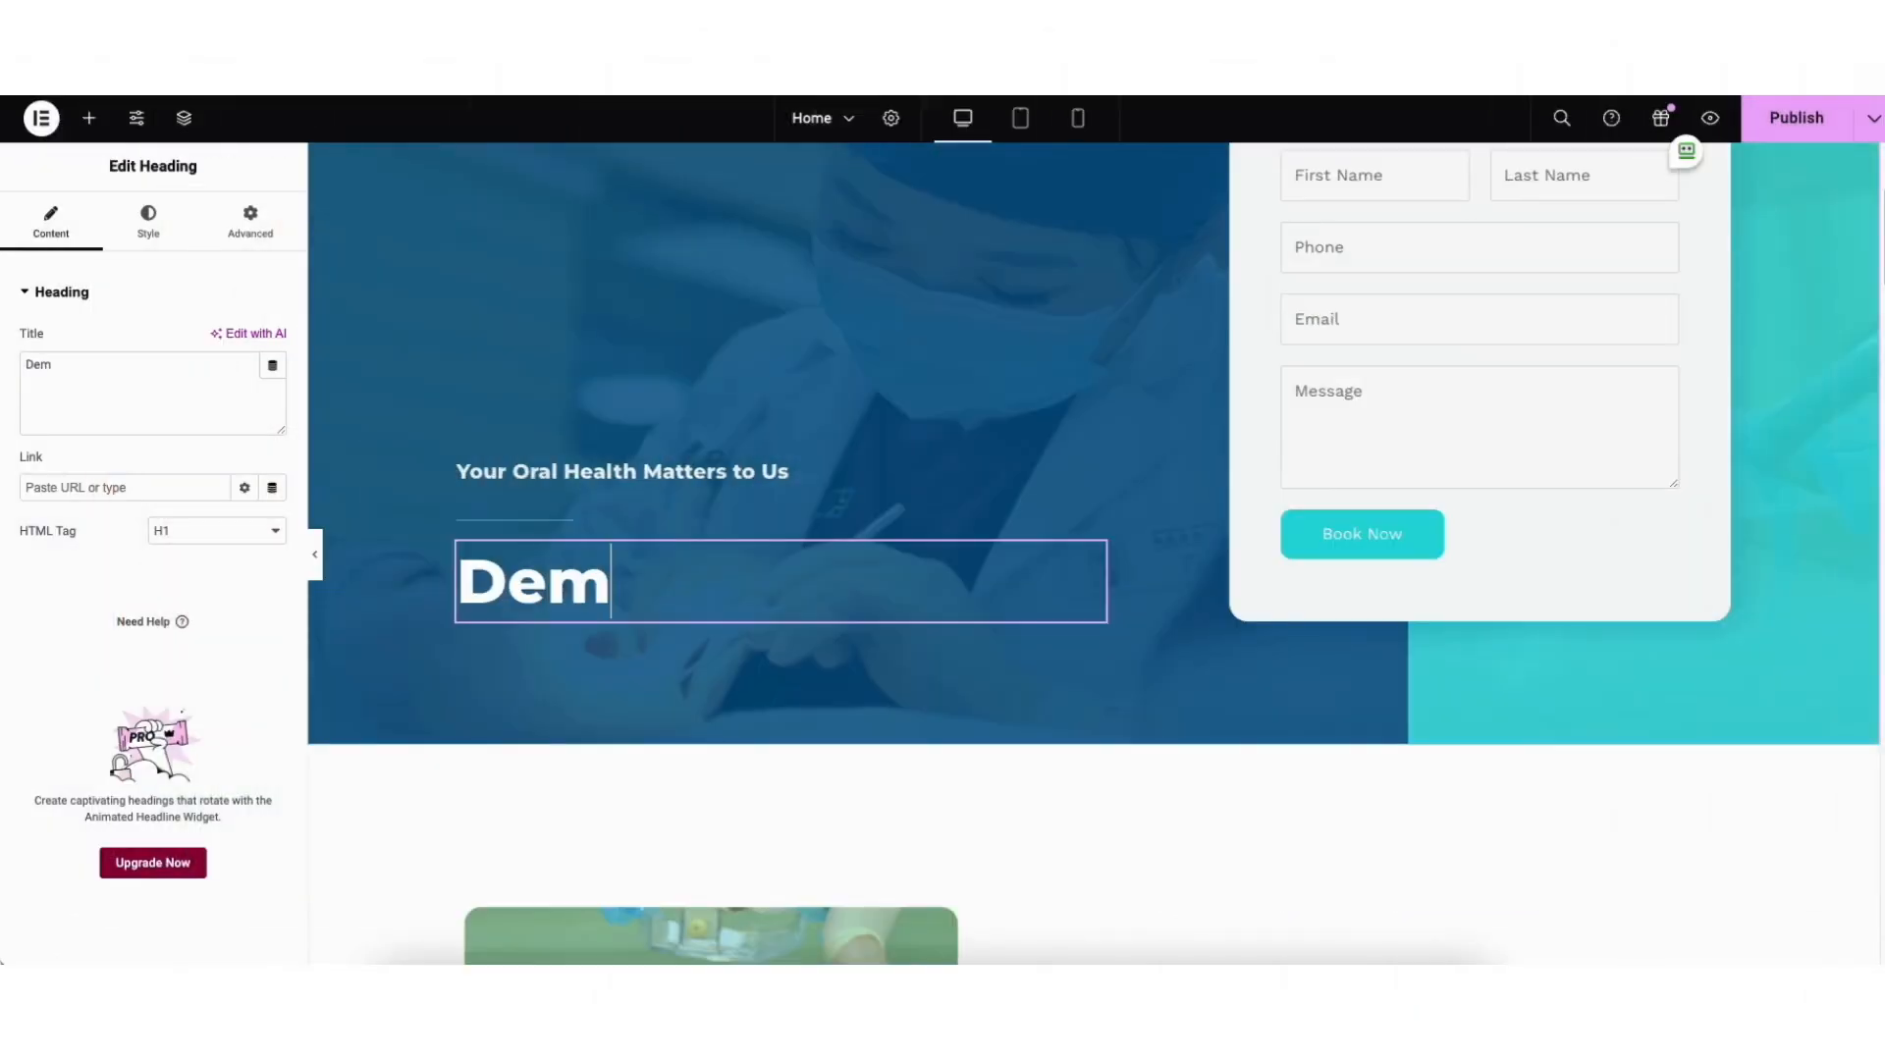
text(ointing)
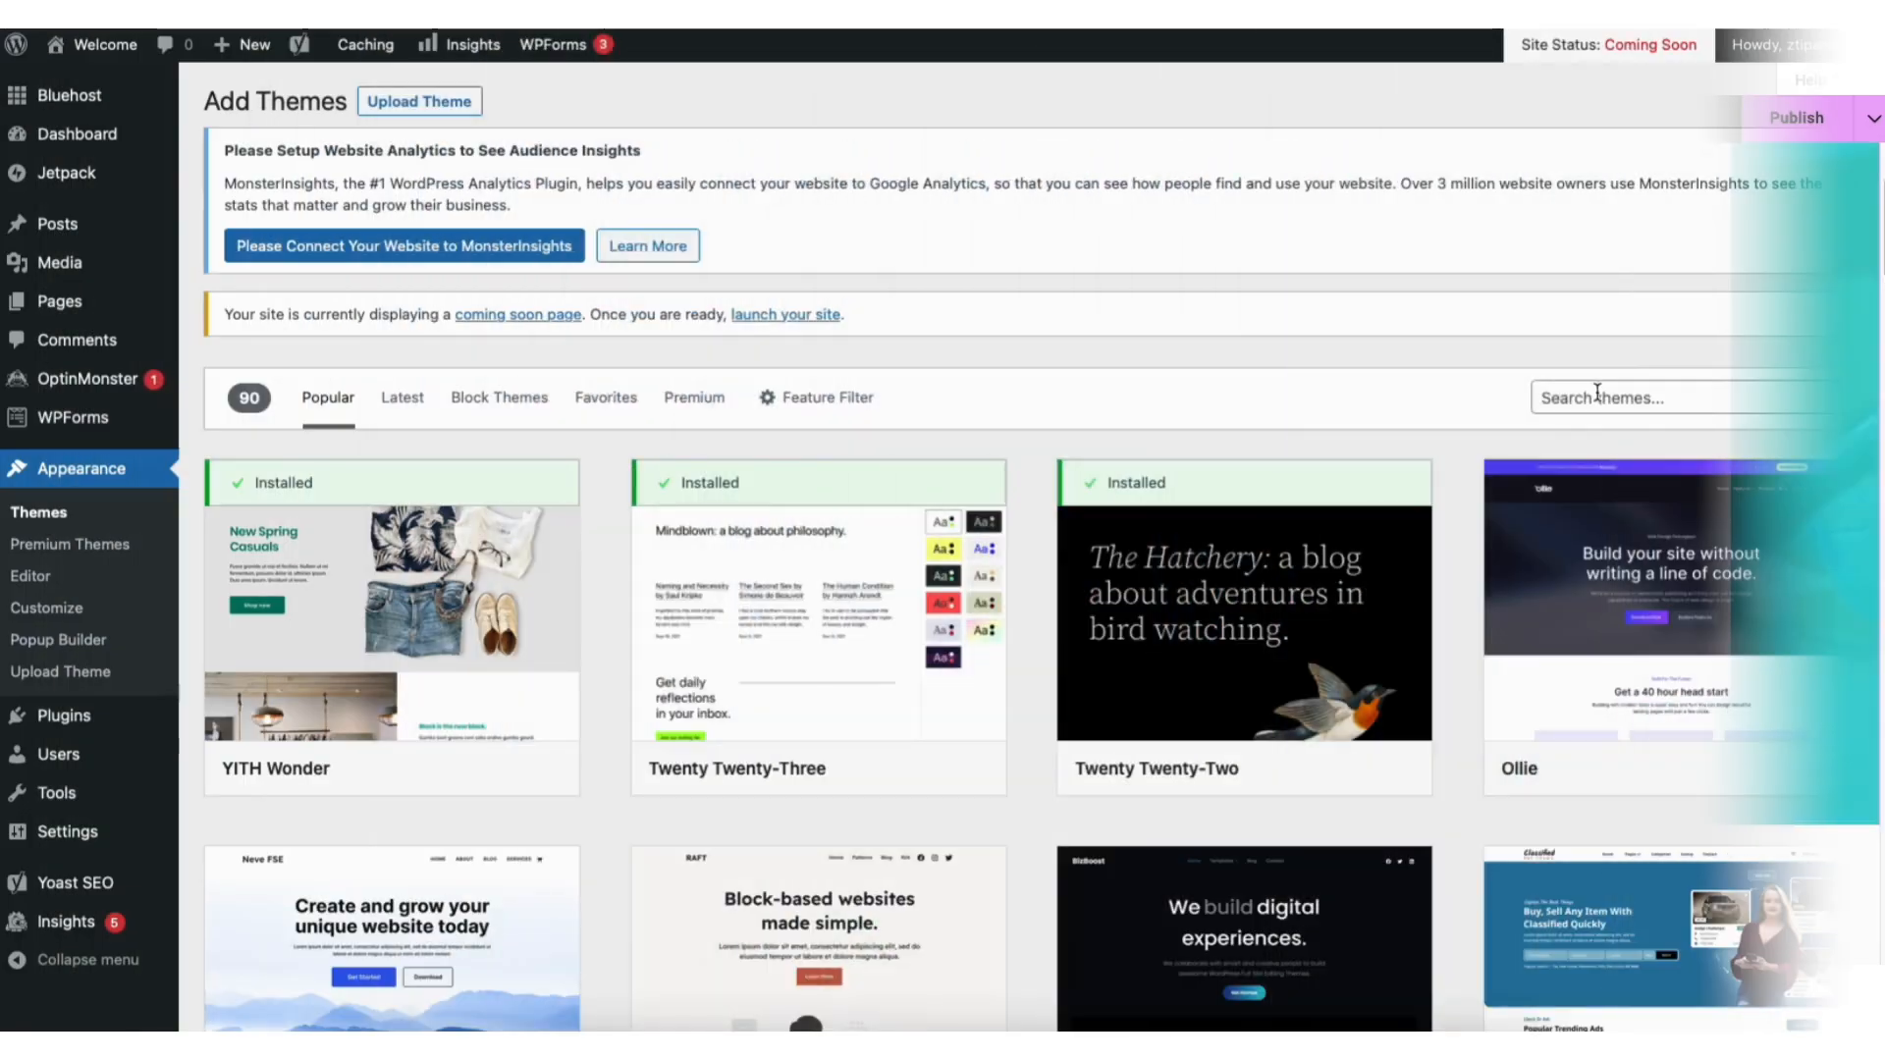
Step: Search the theme directory for "astra", then install and activate the Astra theme
click(1598, 398)
text(astra)
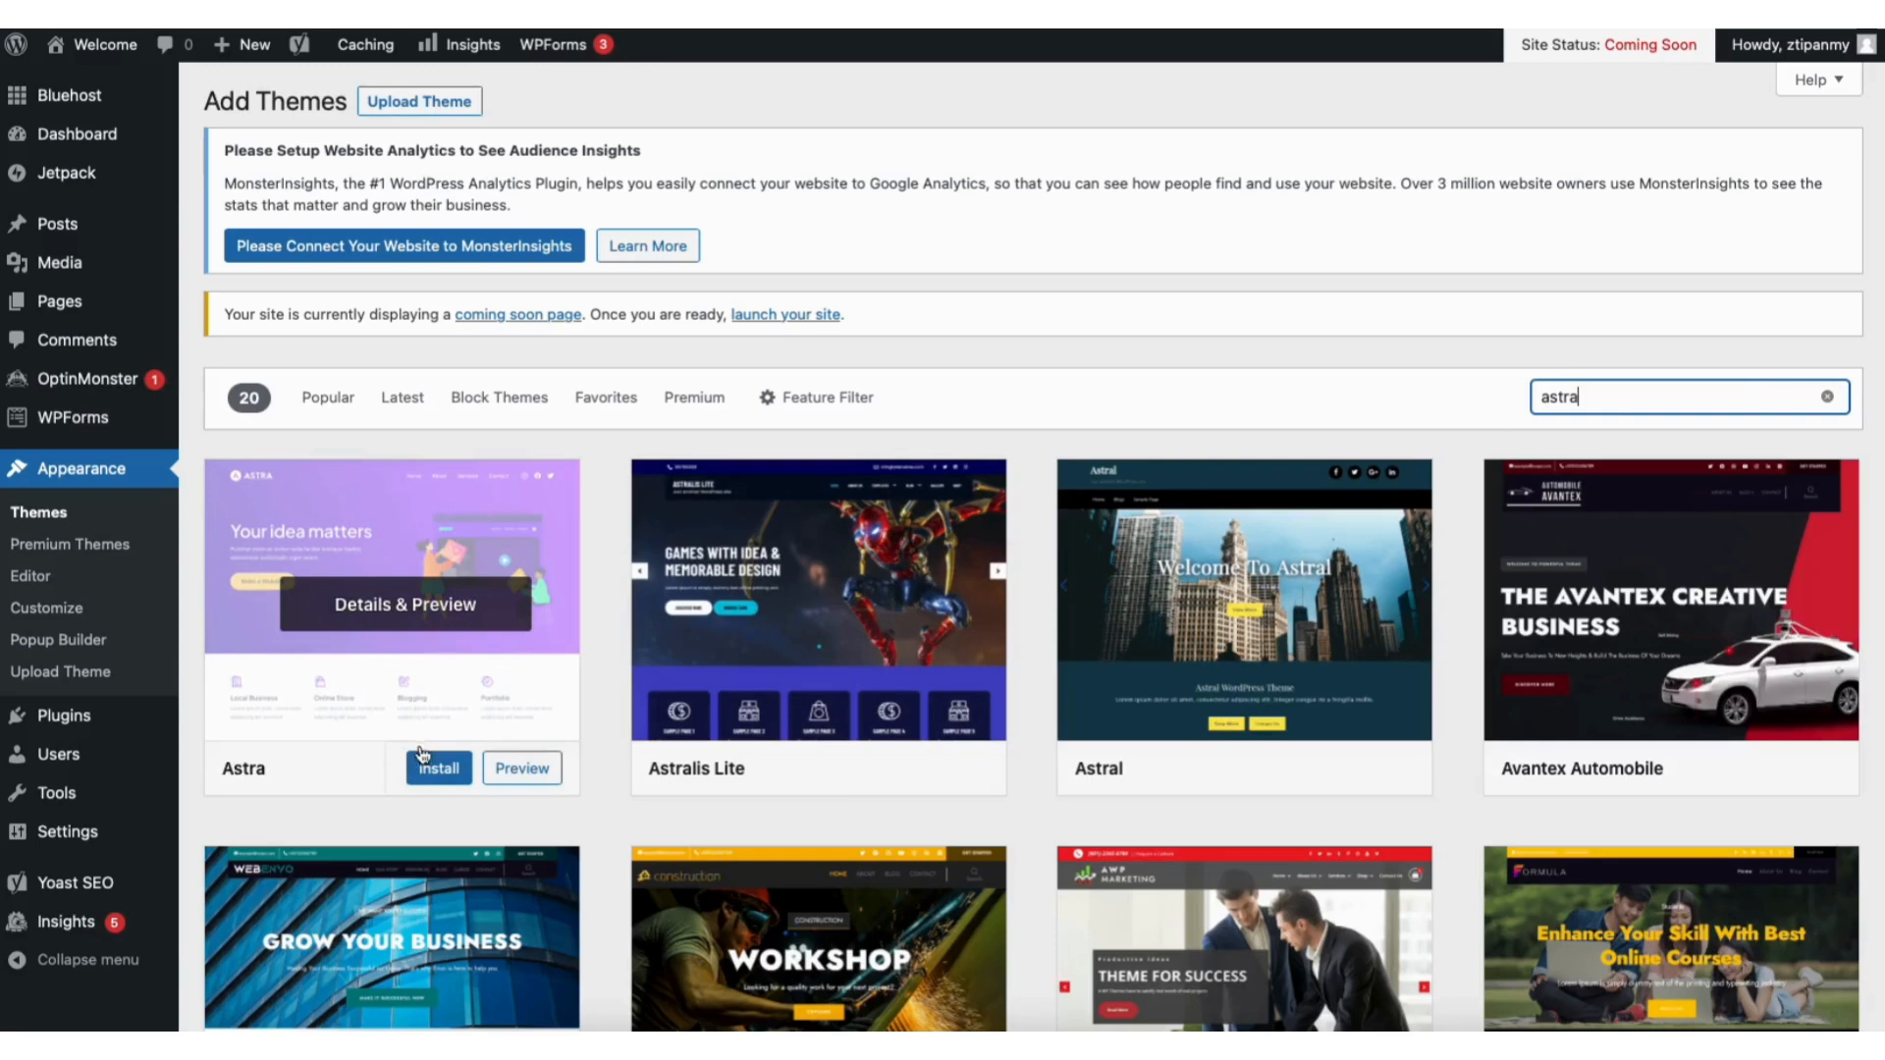
click(432, 769)
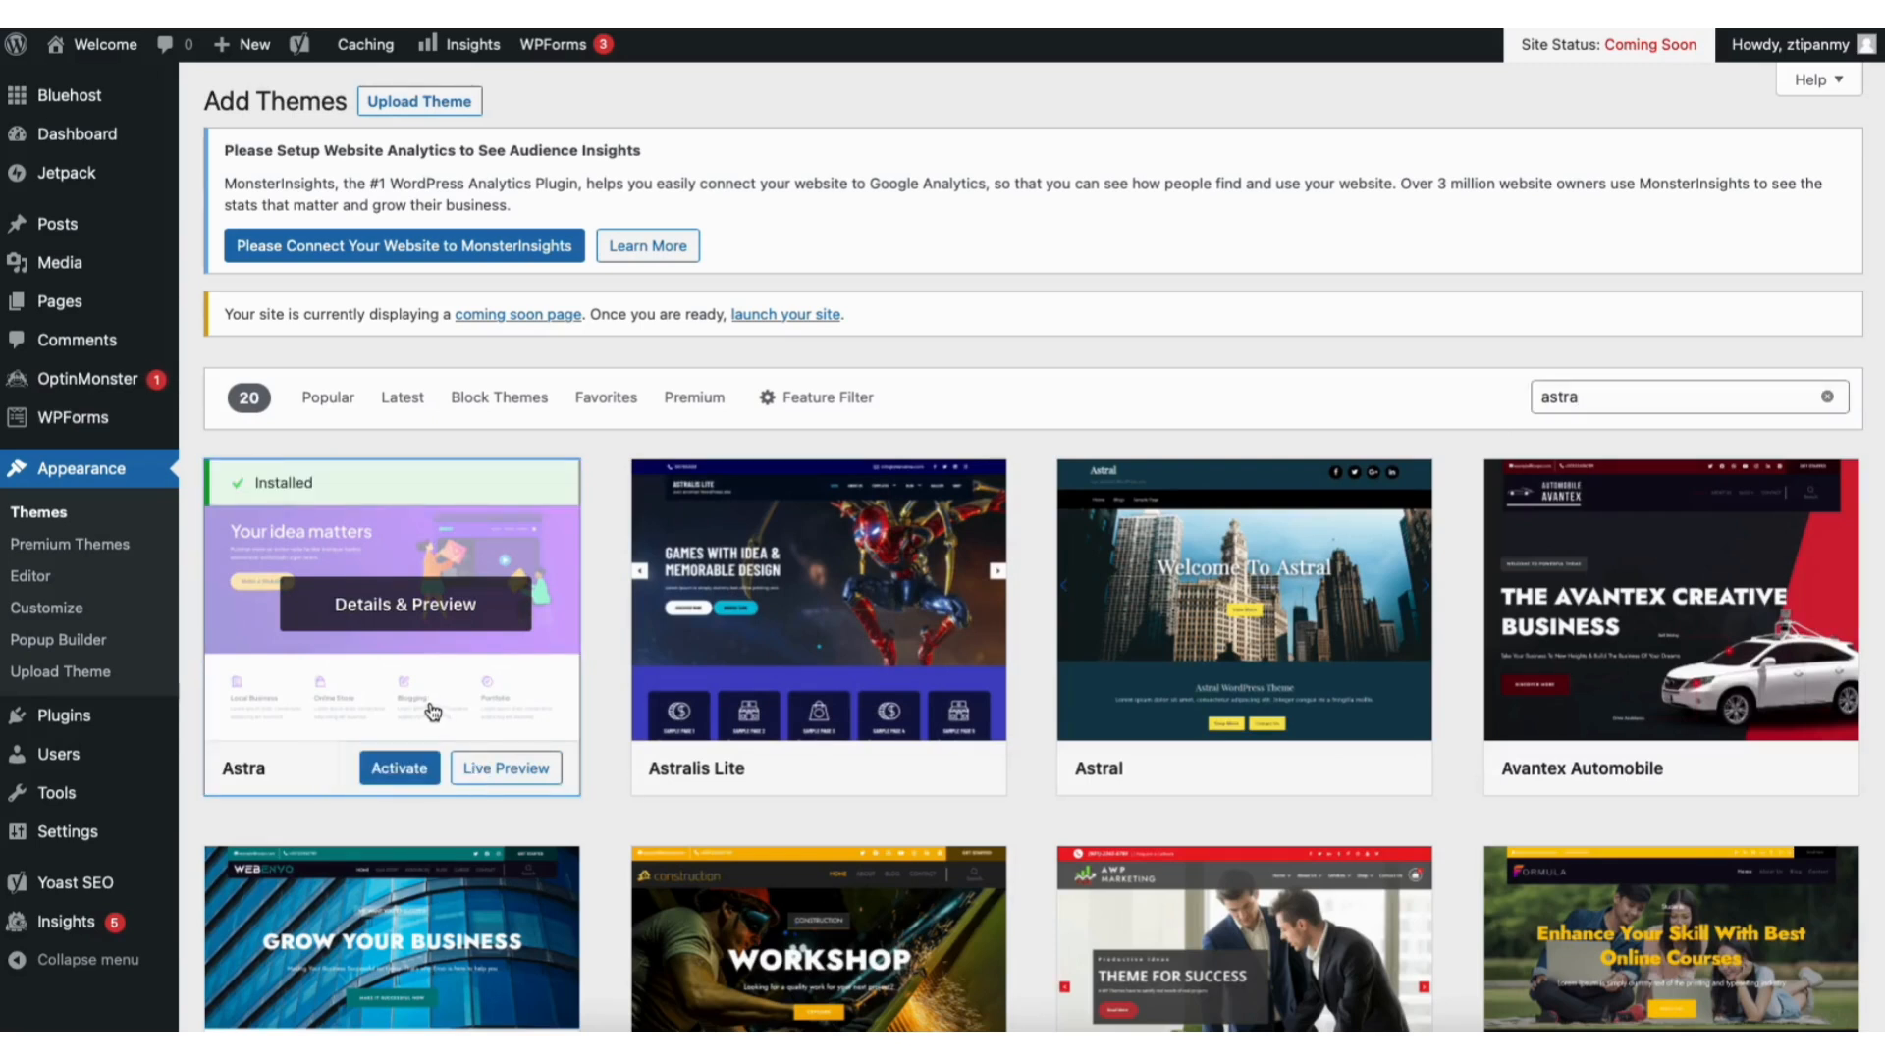
click(394, 771)
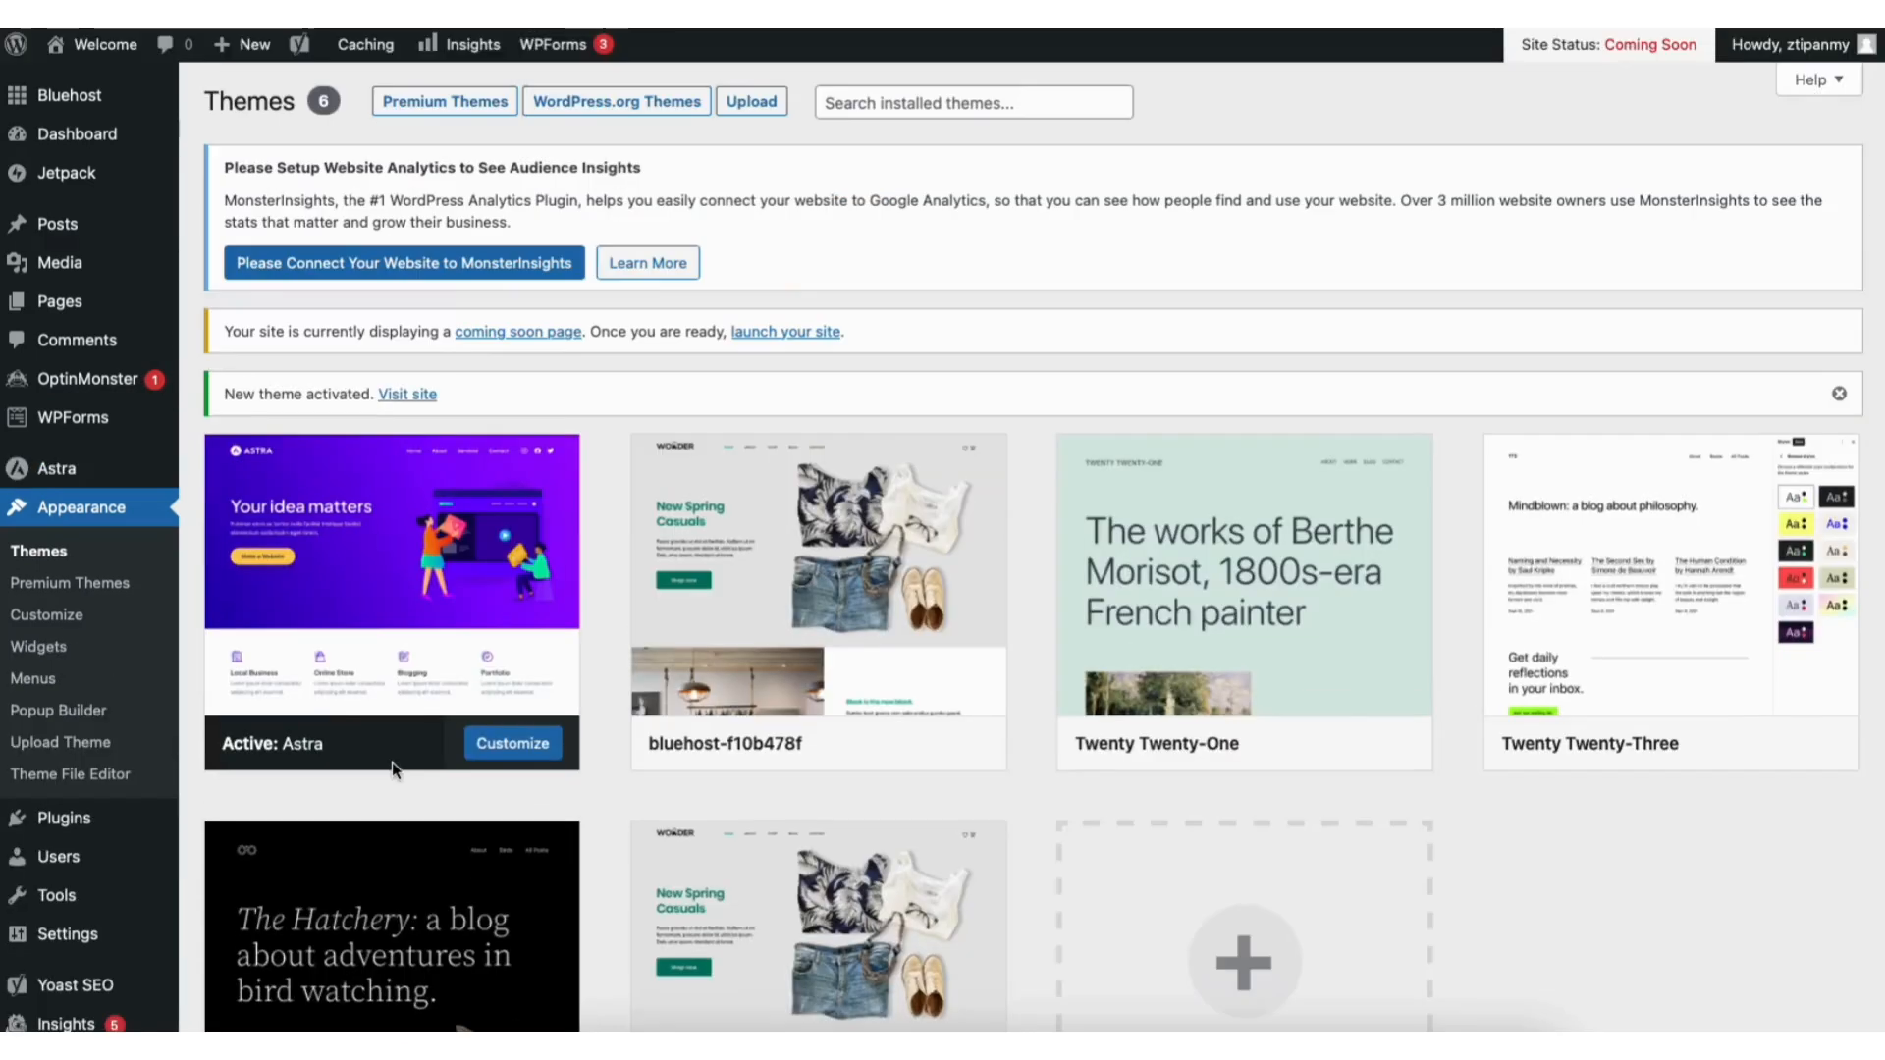
Step: Find the Starter Templates plugin by Brainstorm Force among the new plugins by searching "starter templates", then install and activate it
mouse_move(63, 821)
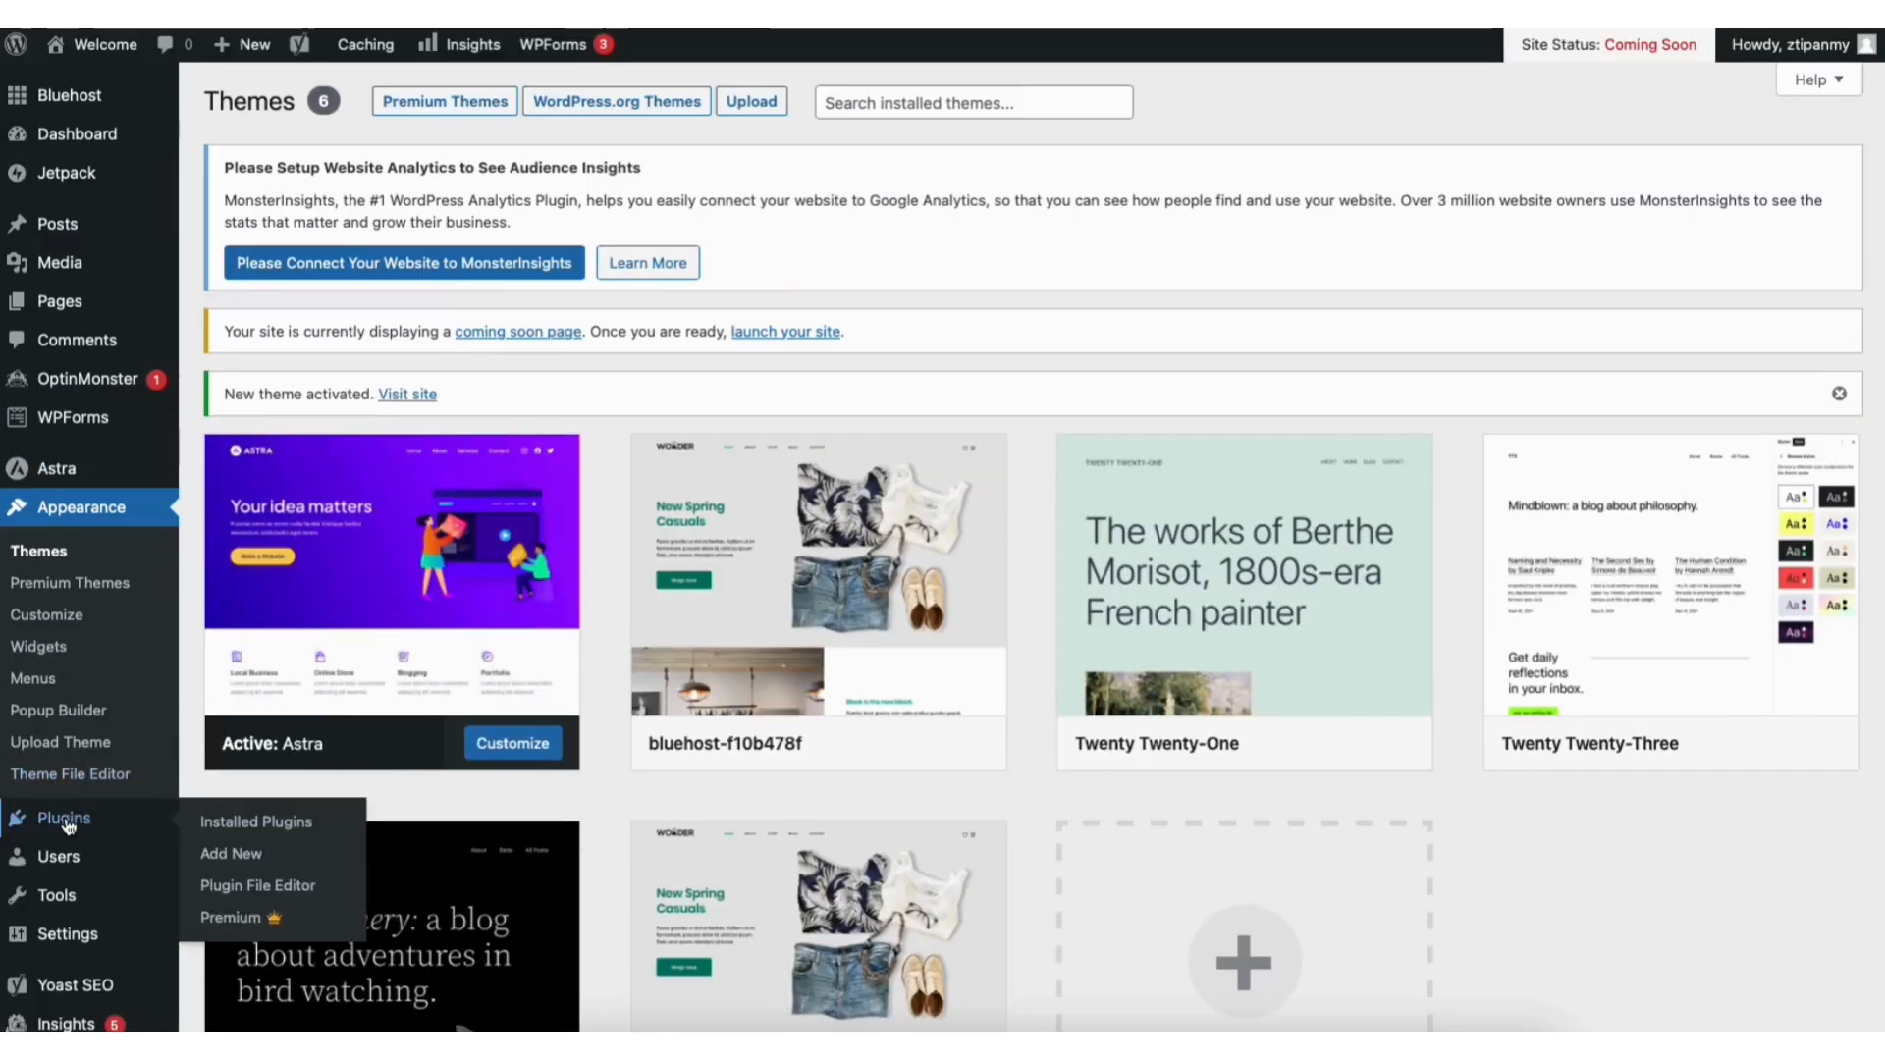
click(234, 852)
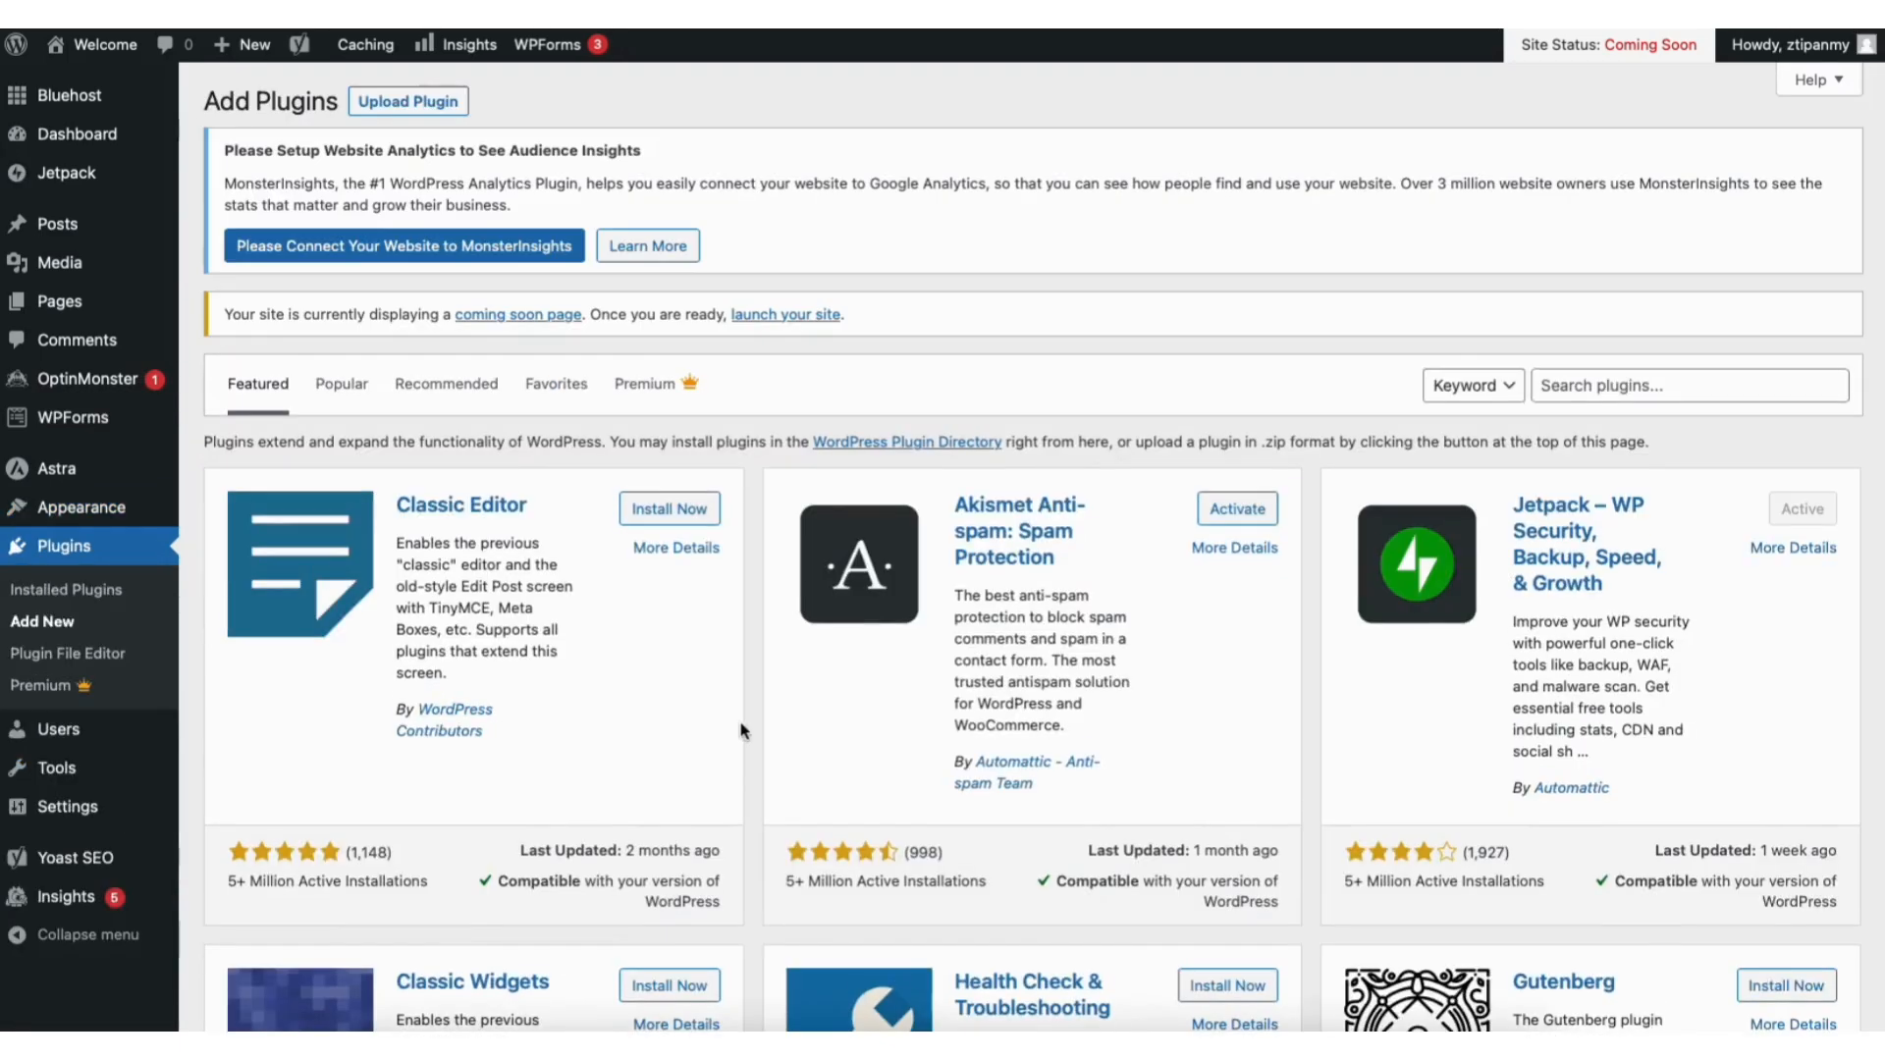
click(1608, 383)
text(starter templates)
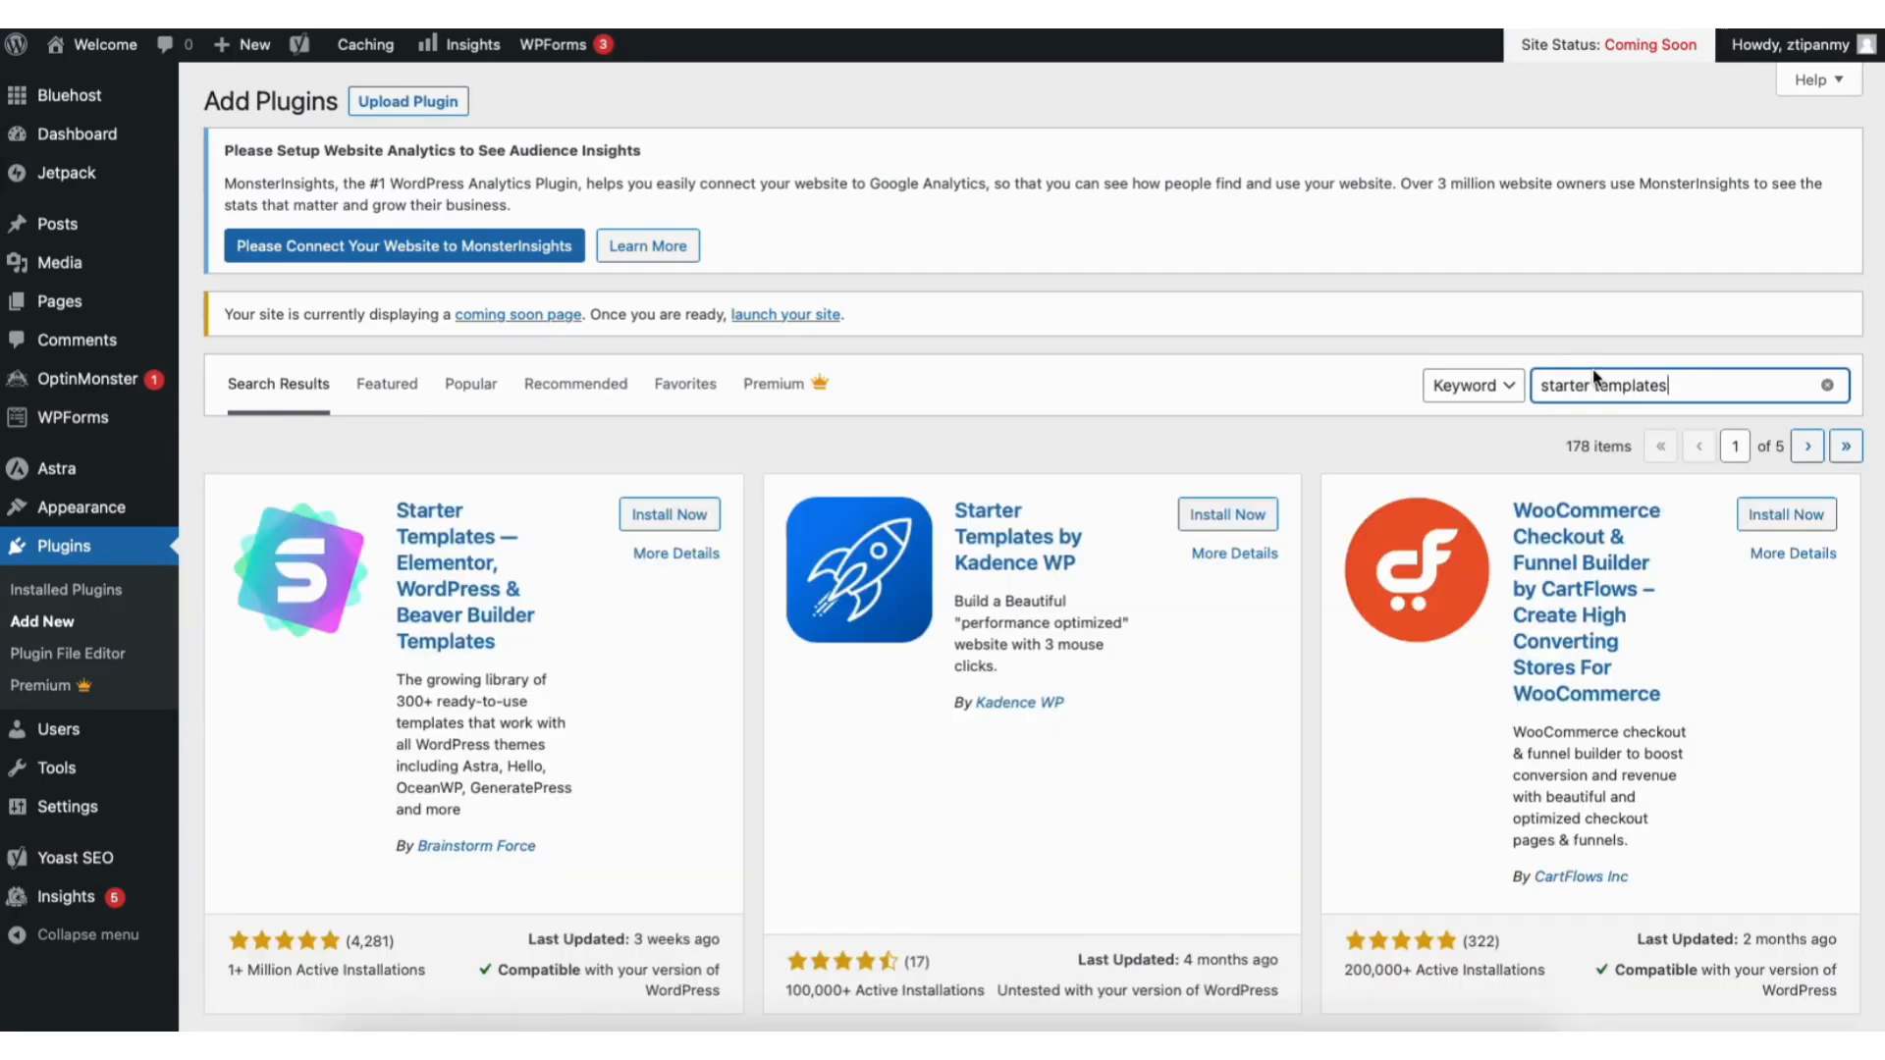
click(659, 522)
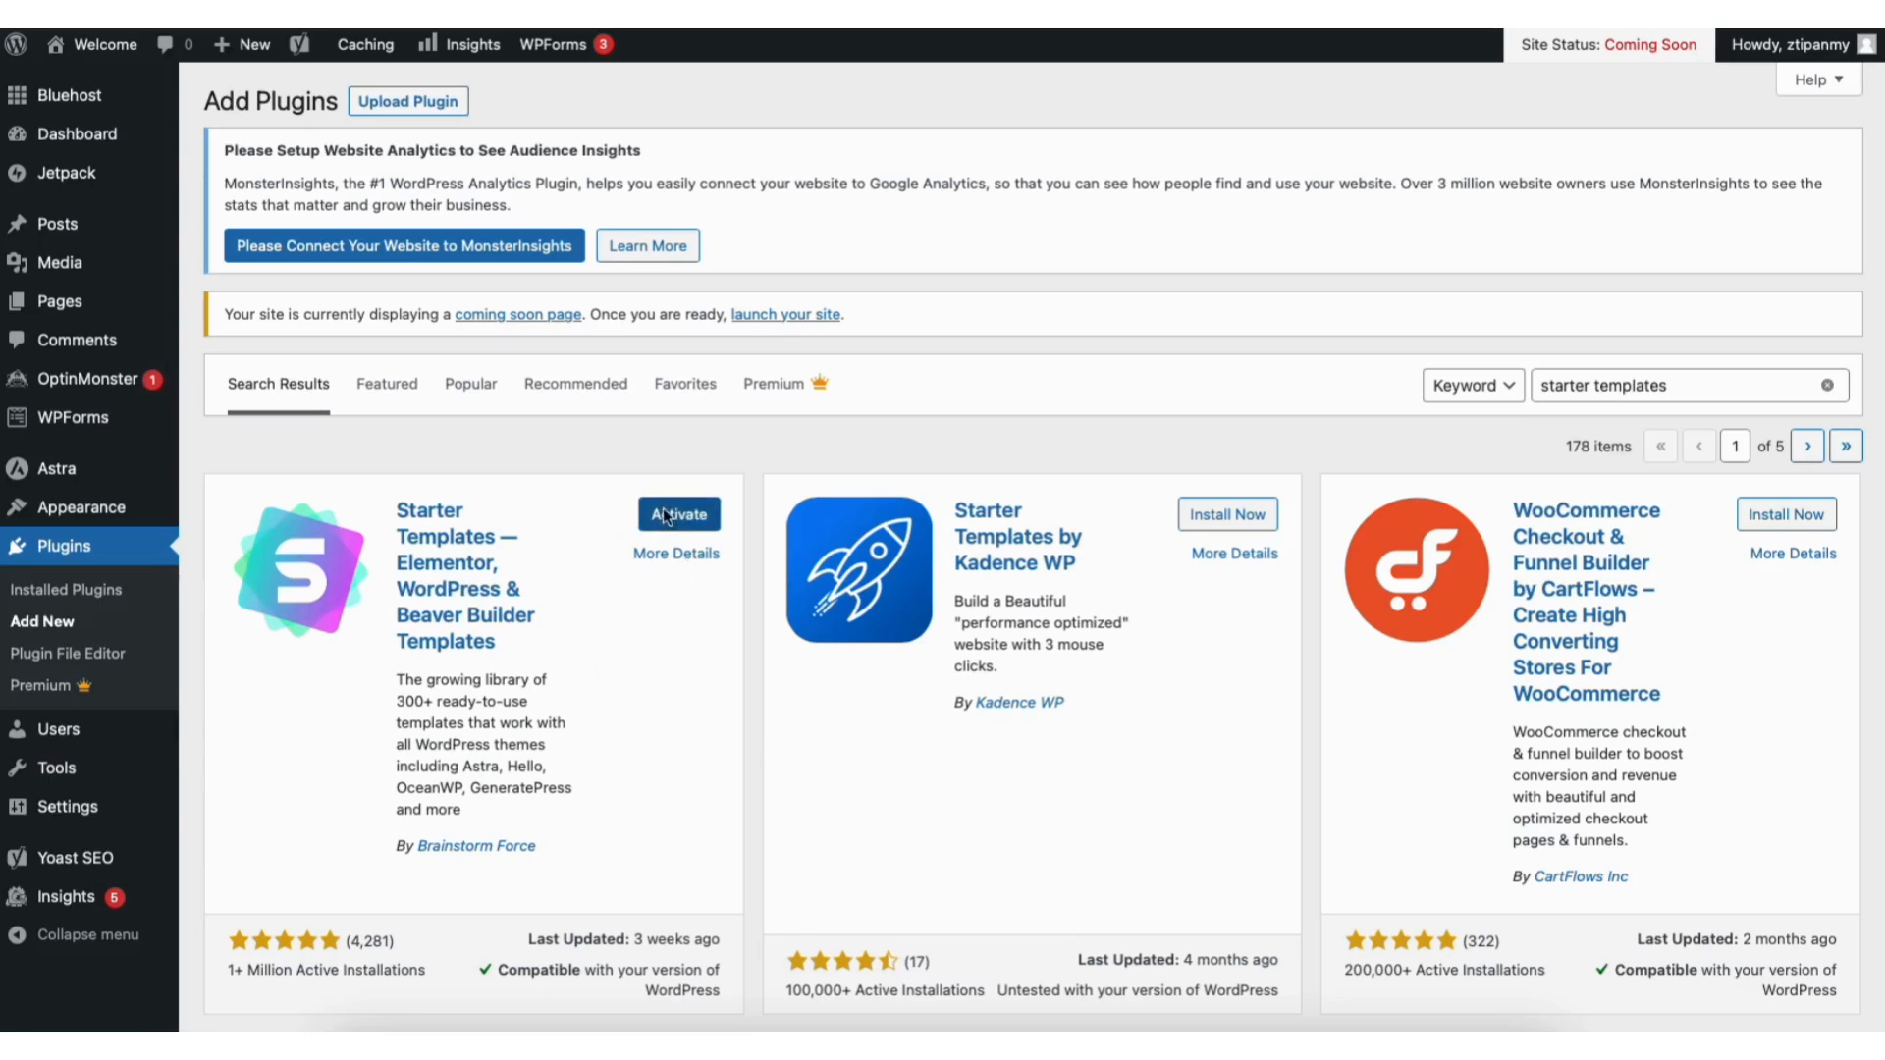
click(663, 508)
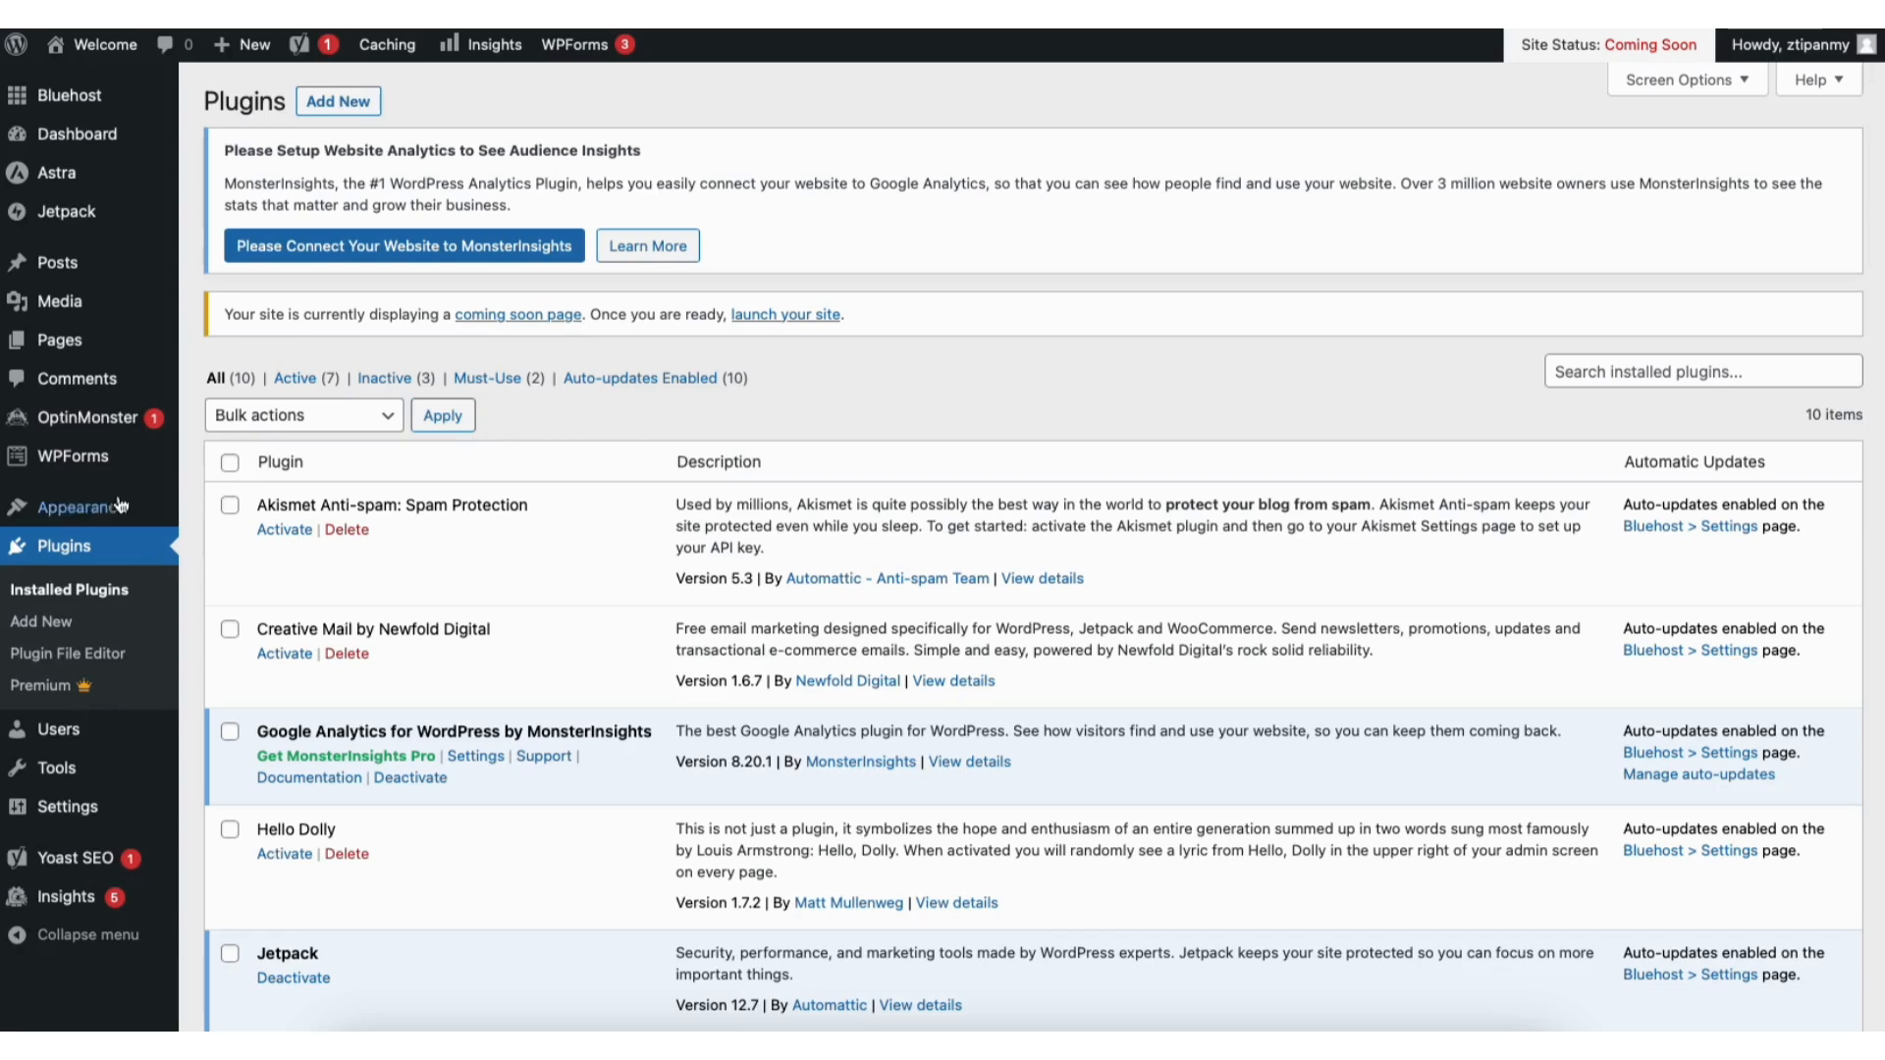
Step: Open the Starter Templates library and set its page builder to Elementor
mouse_move(99, 508)
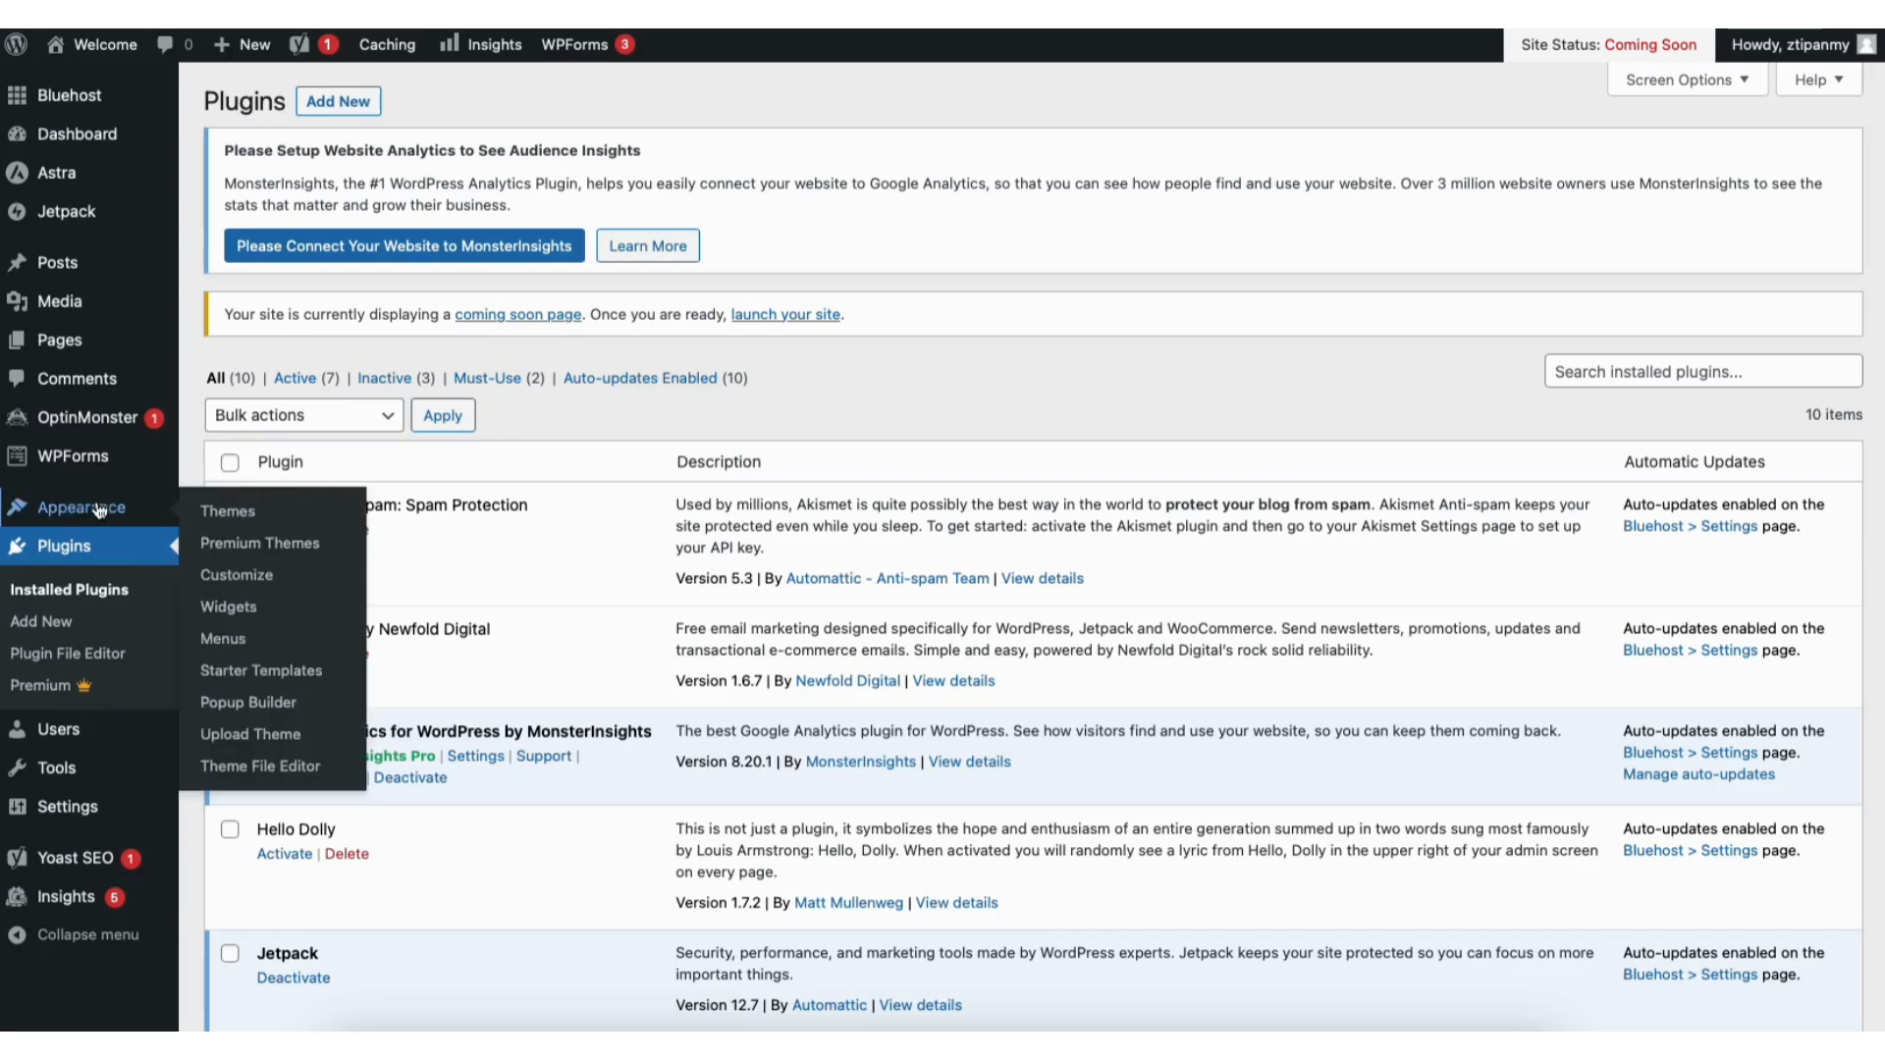
click(242, 672)
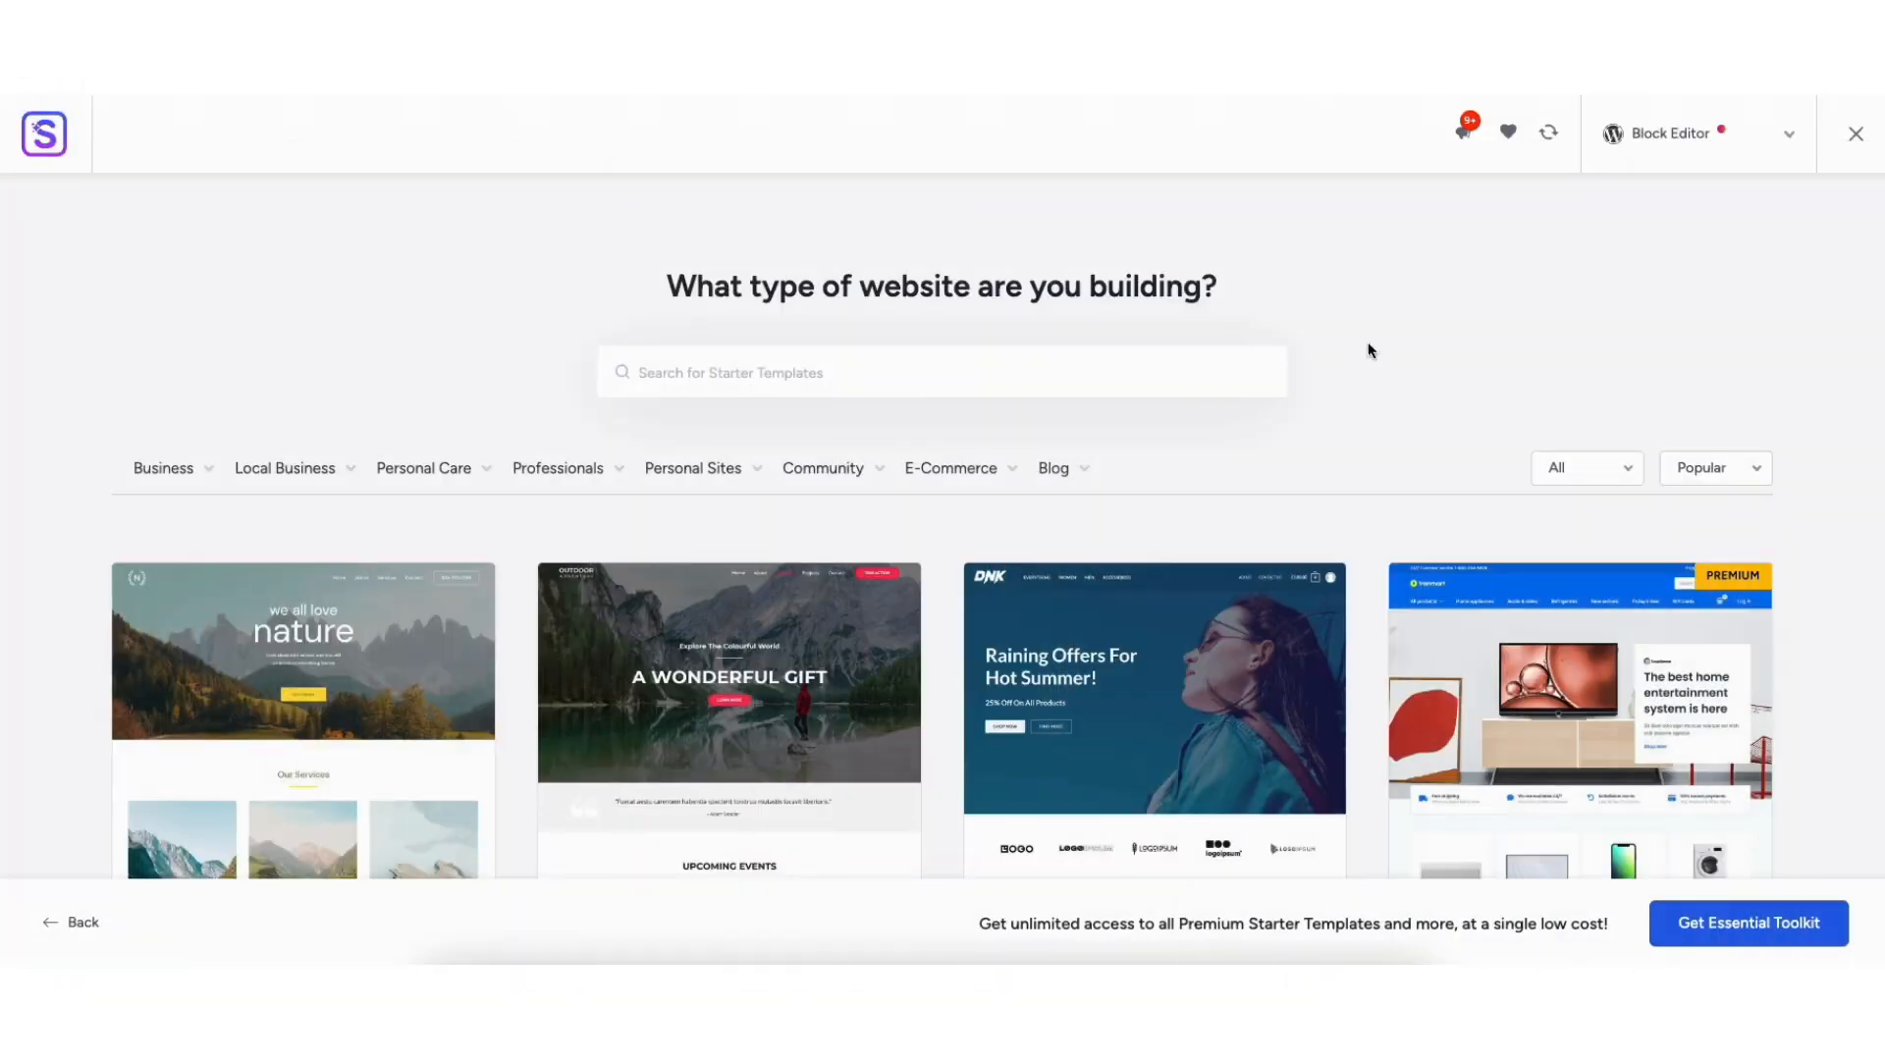
click(1663, 141)
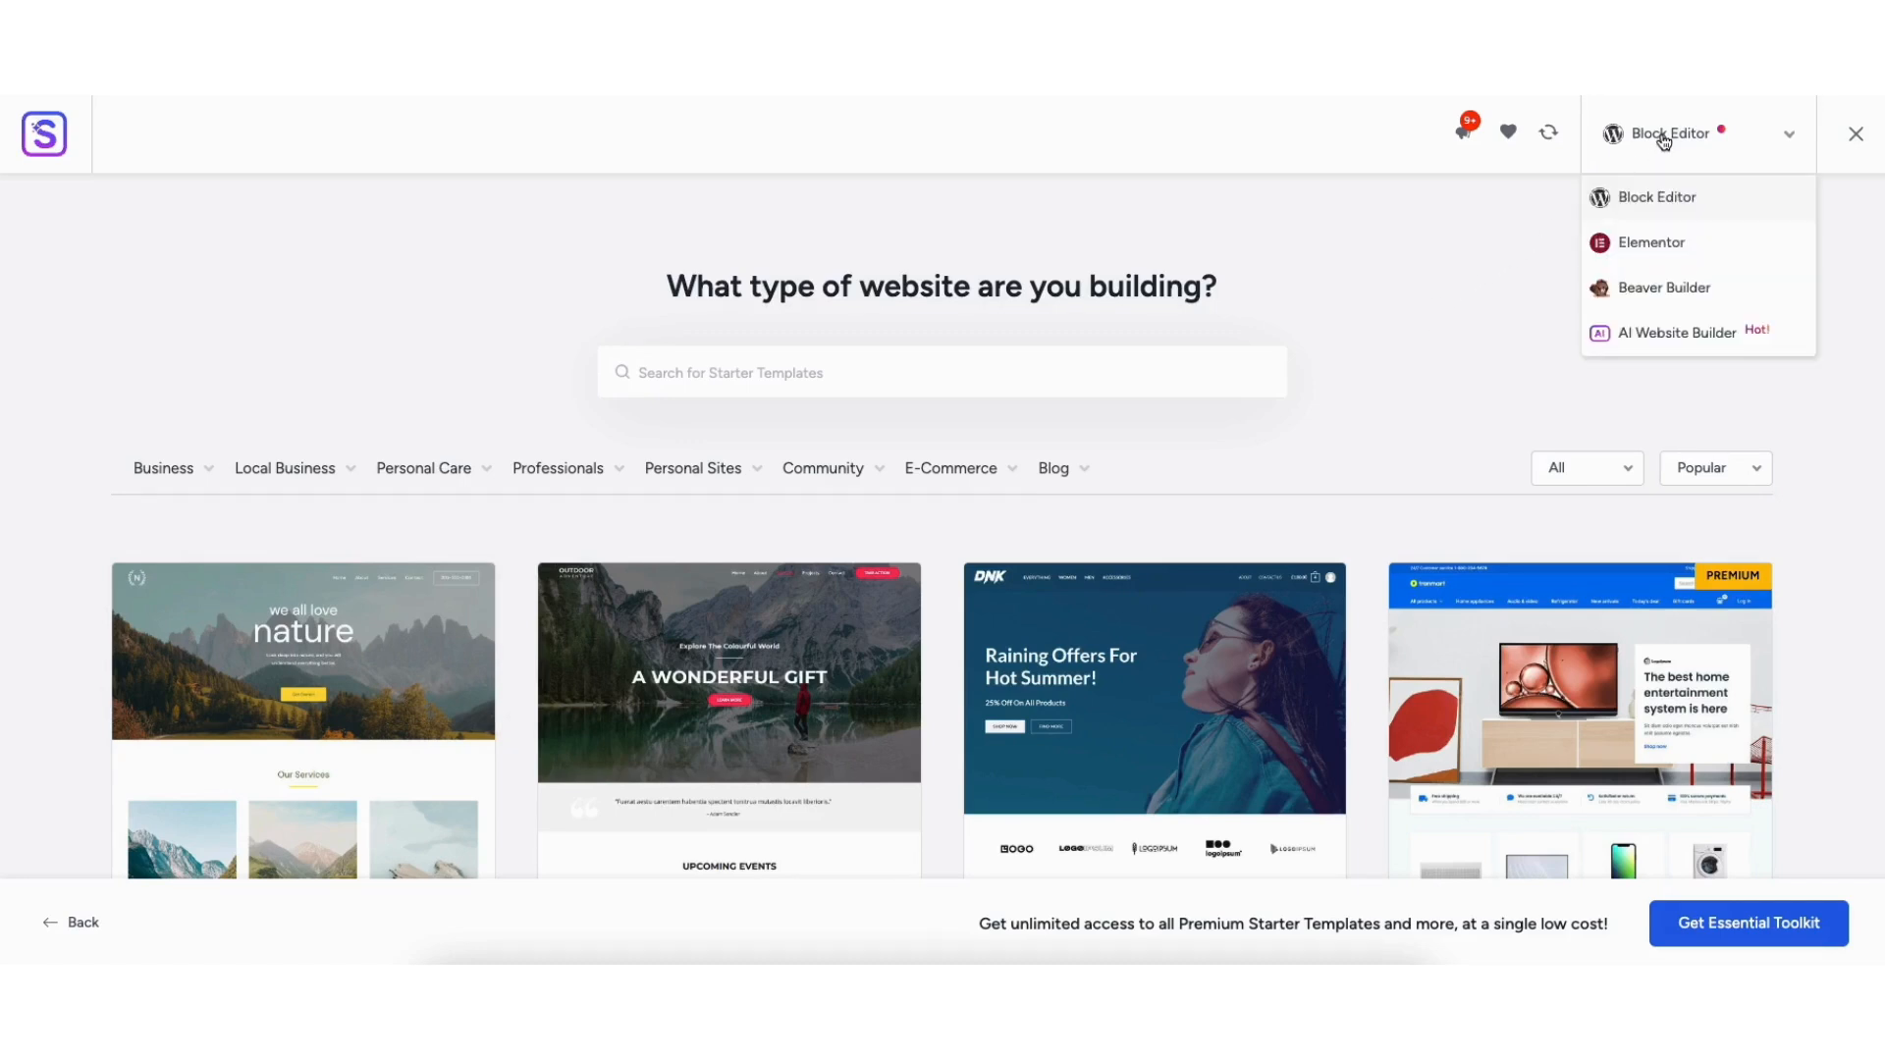
click(1639, 242)
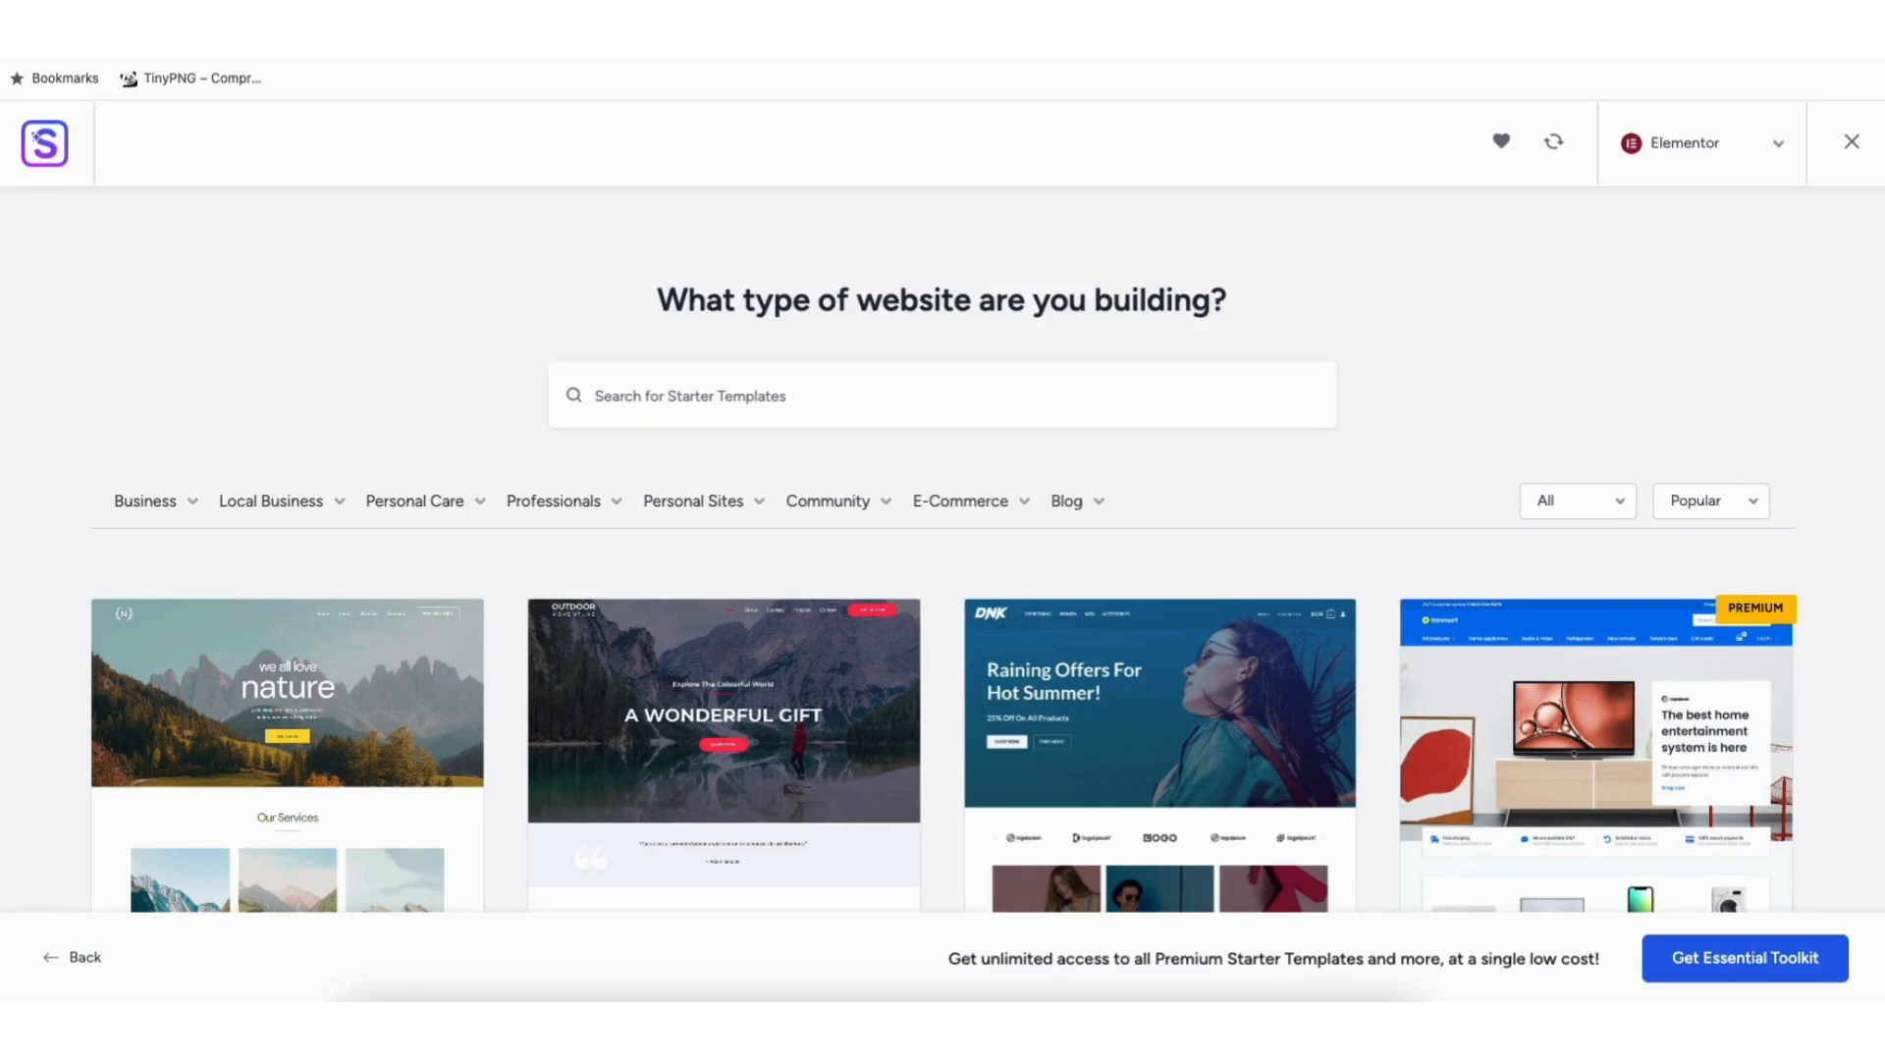
Step: Browse the Elementor starter templates and their category lists, and preview the Love Nature template before returning to the library
scroll(942, 550, down, 6)
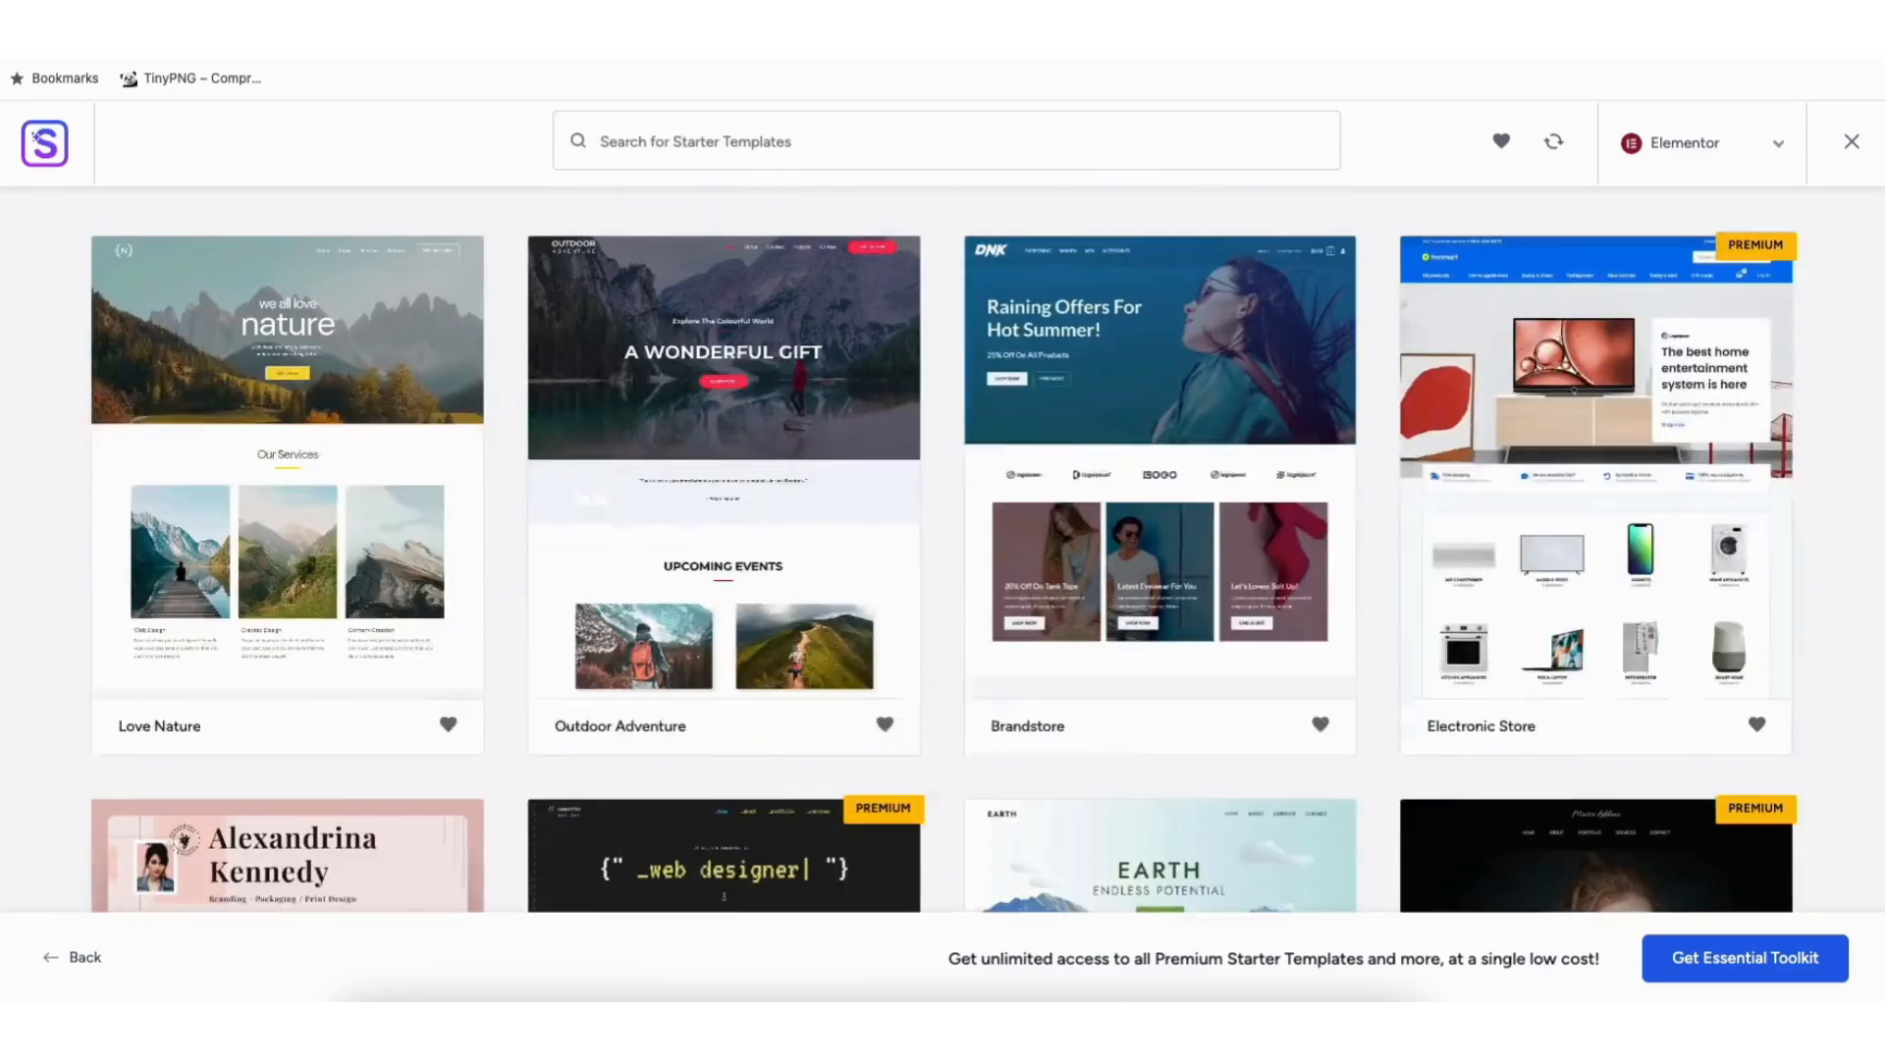
scroll(942, 550, down, 11)
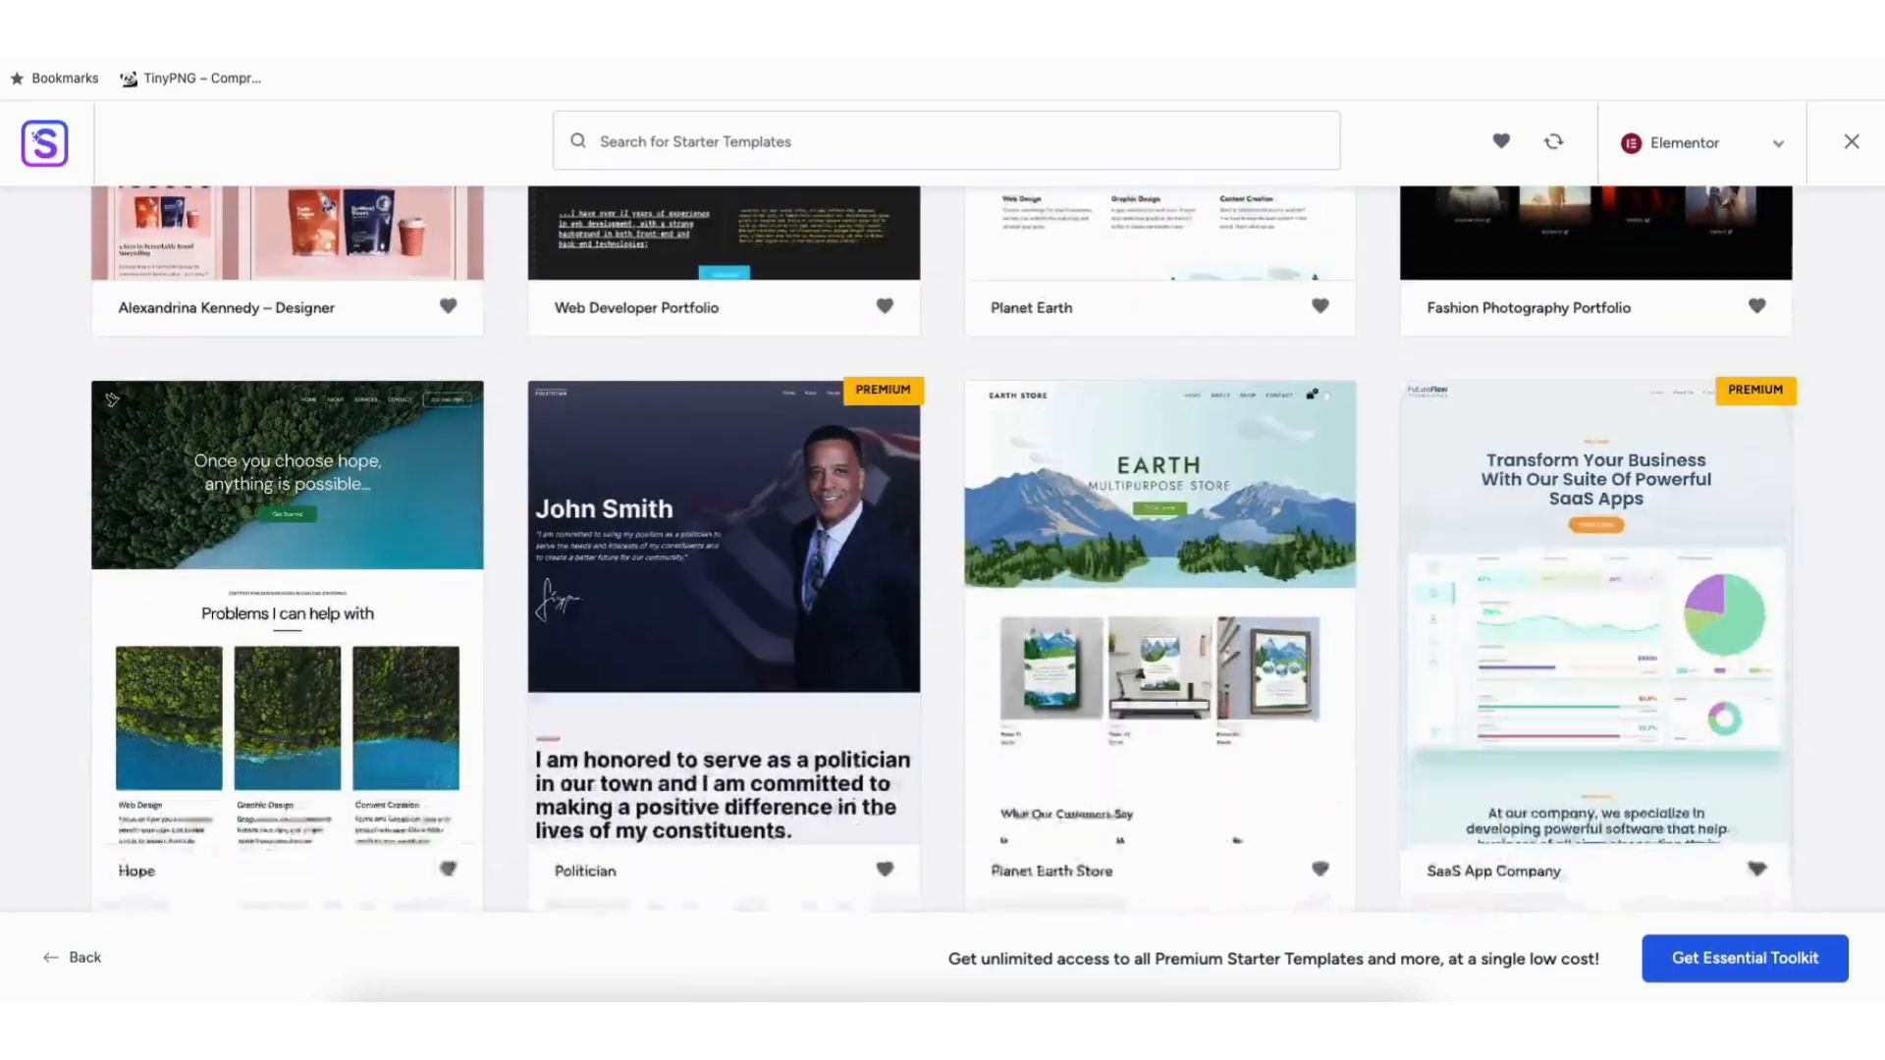
scroll(942, 550, down, 10)
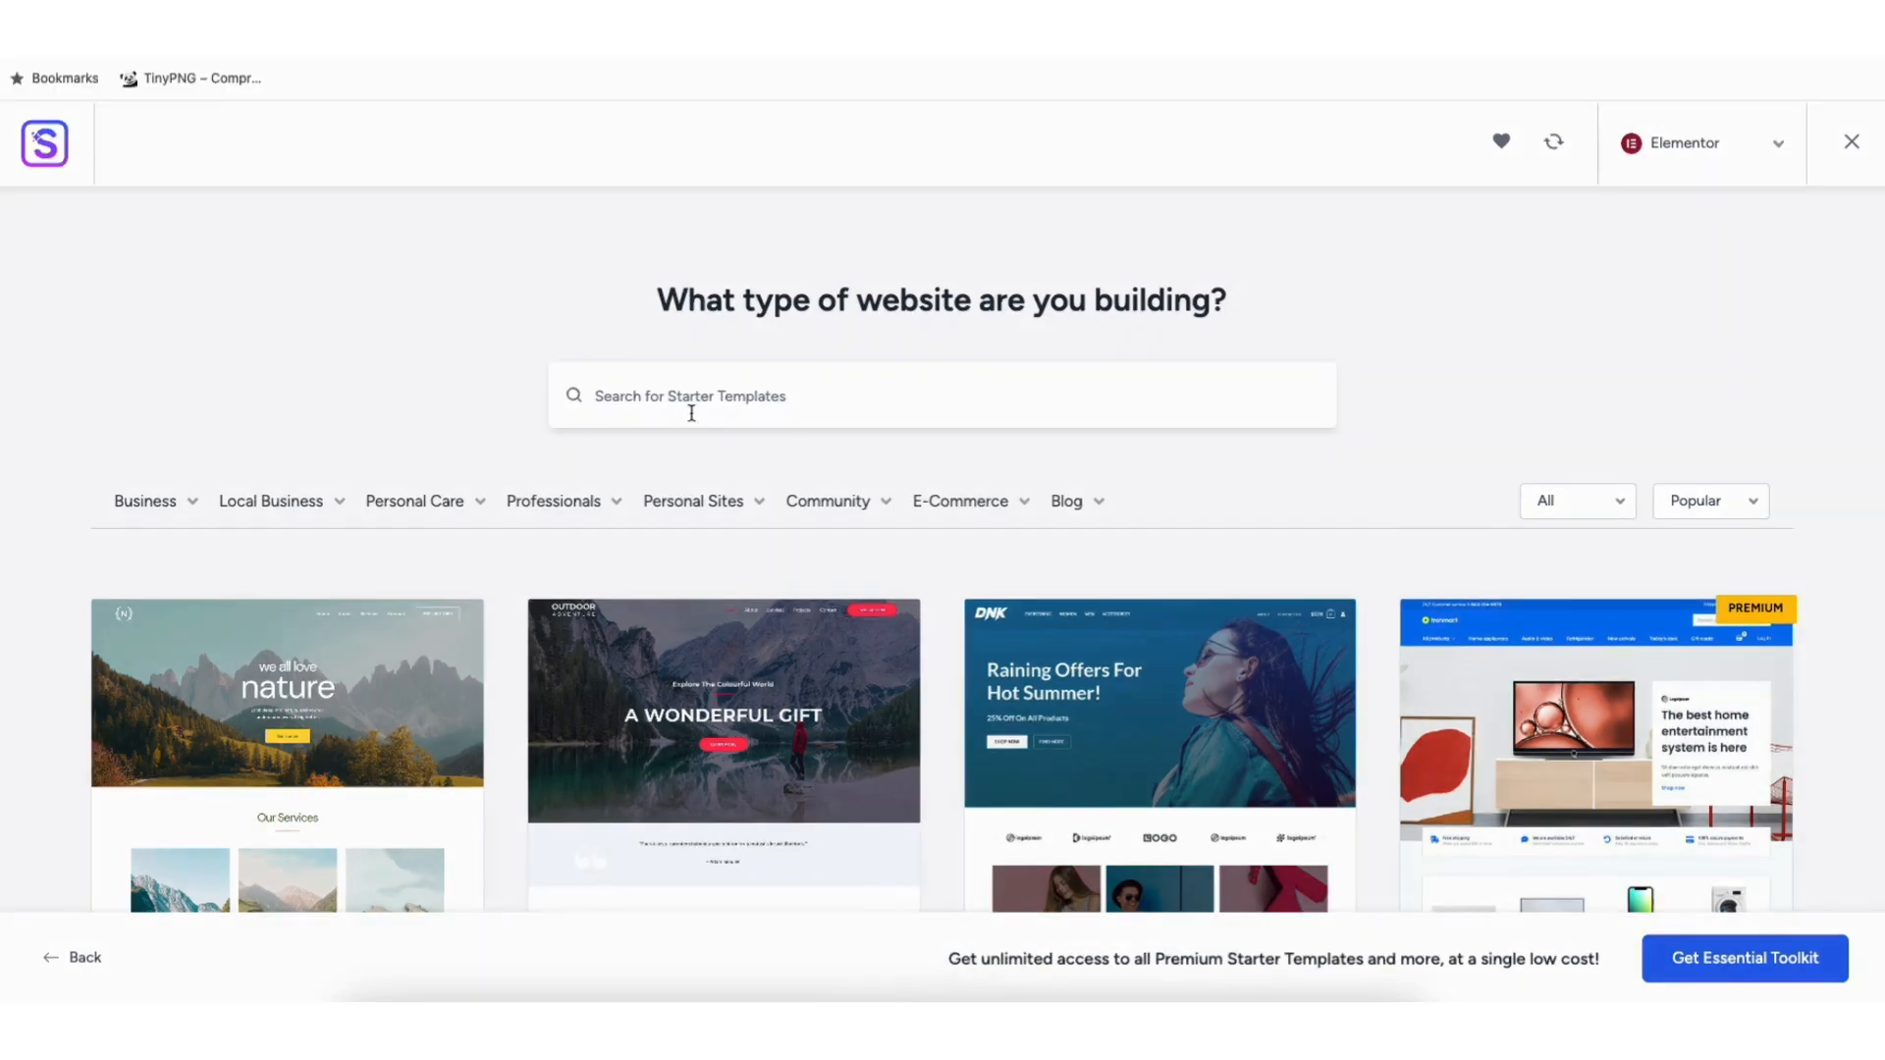
mouse_move(186, 479)
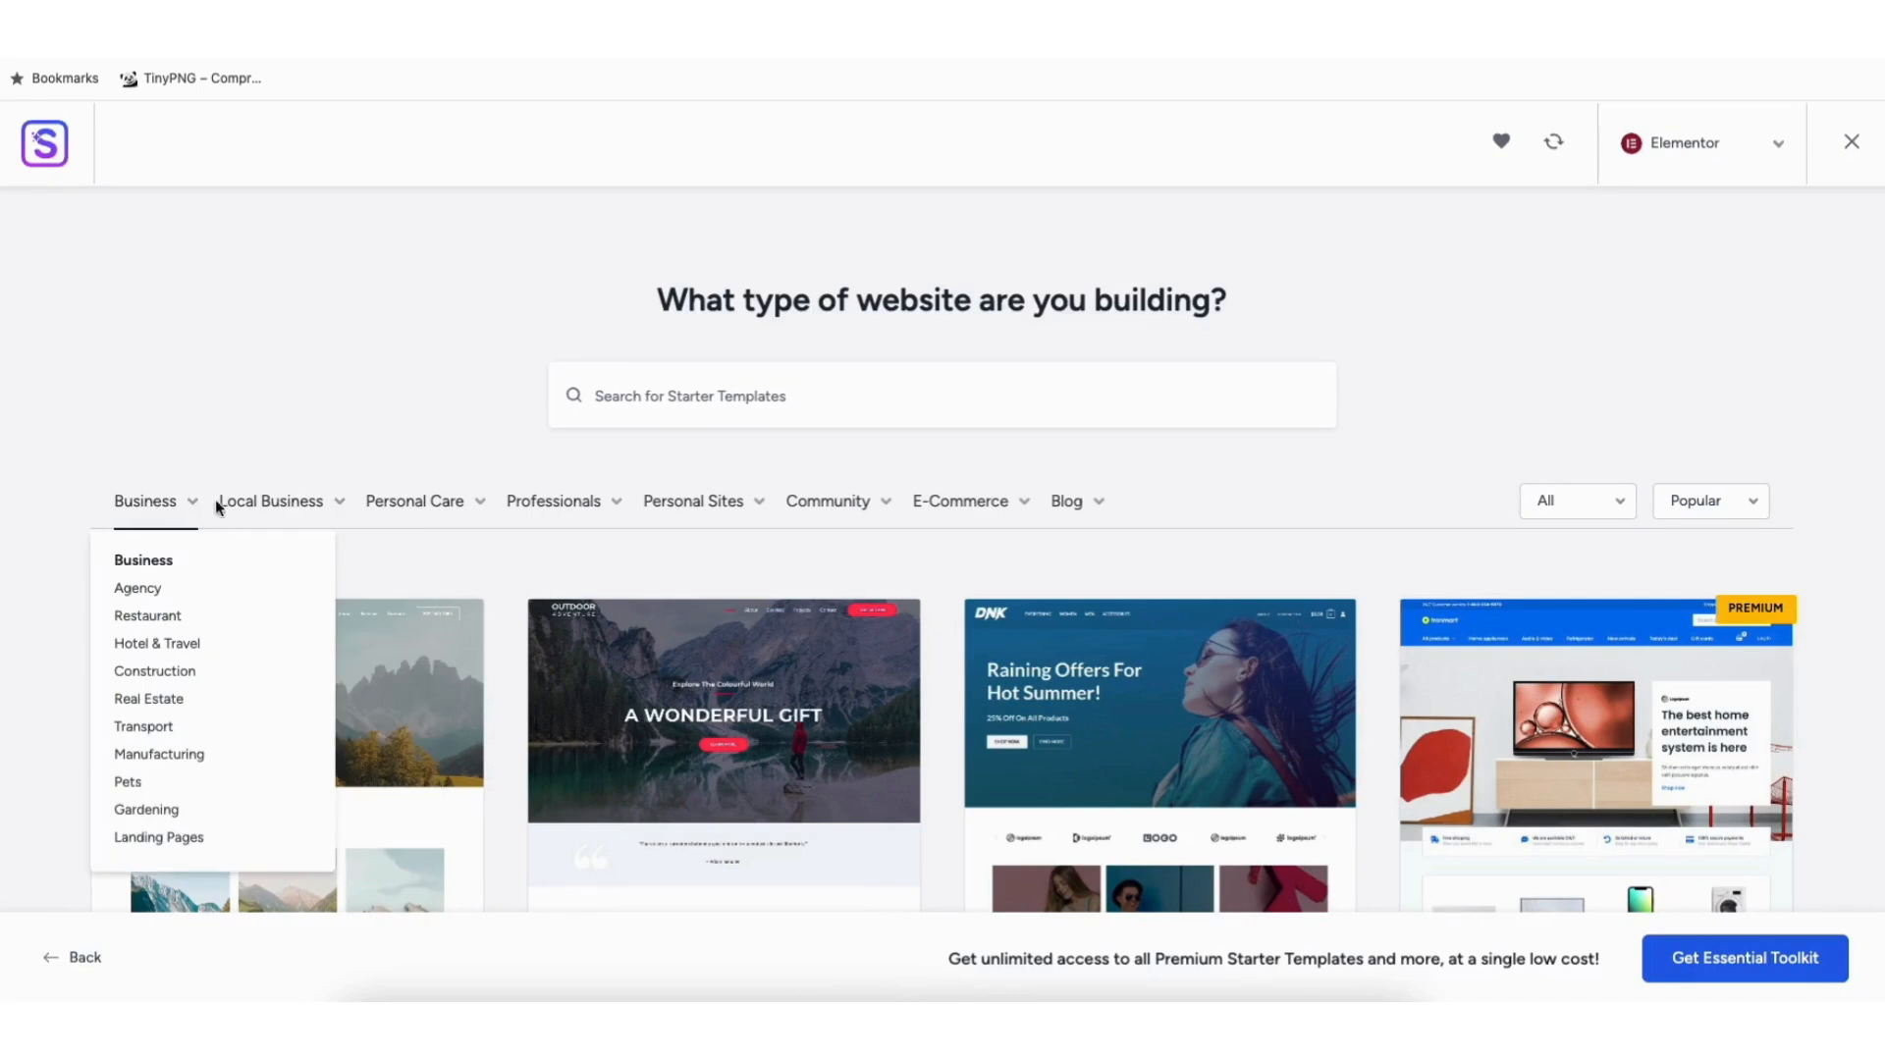
mouse_move(567, 510)
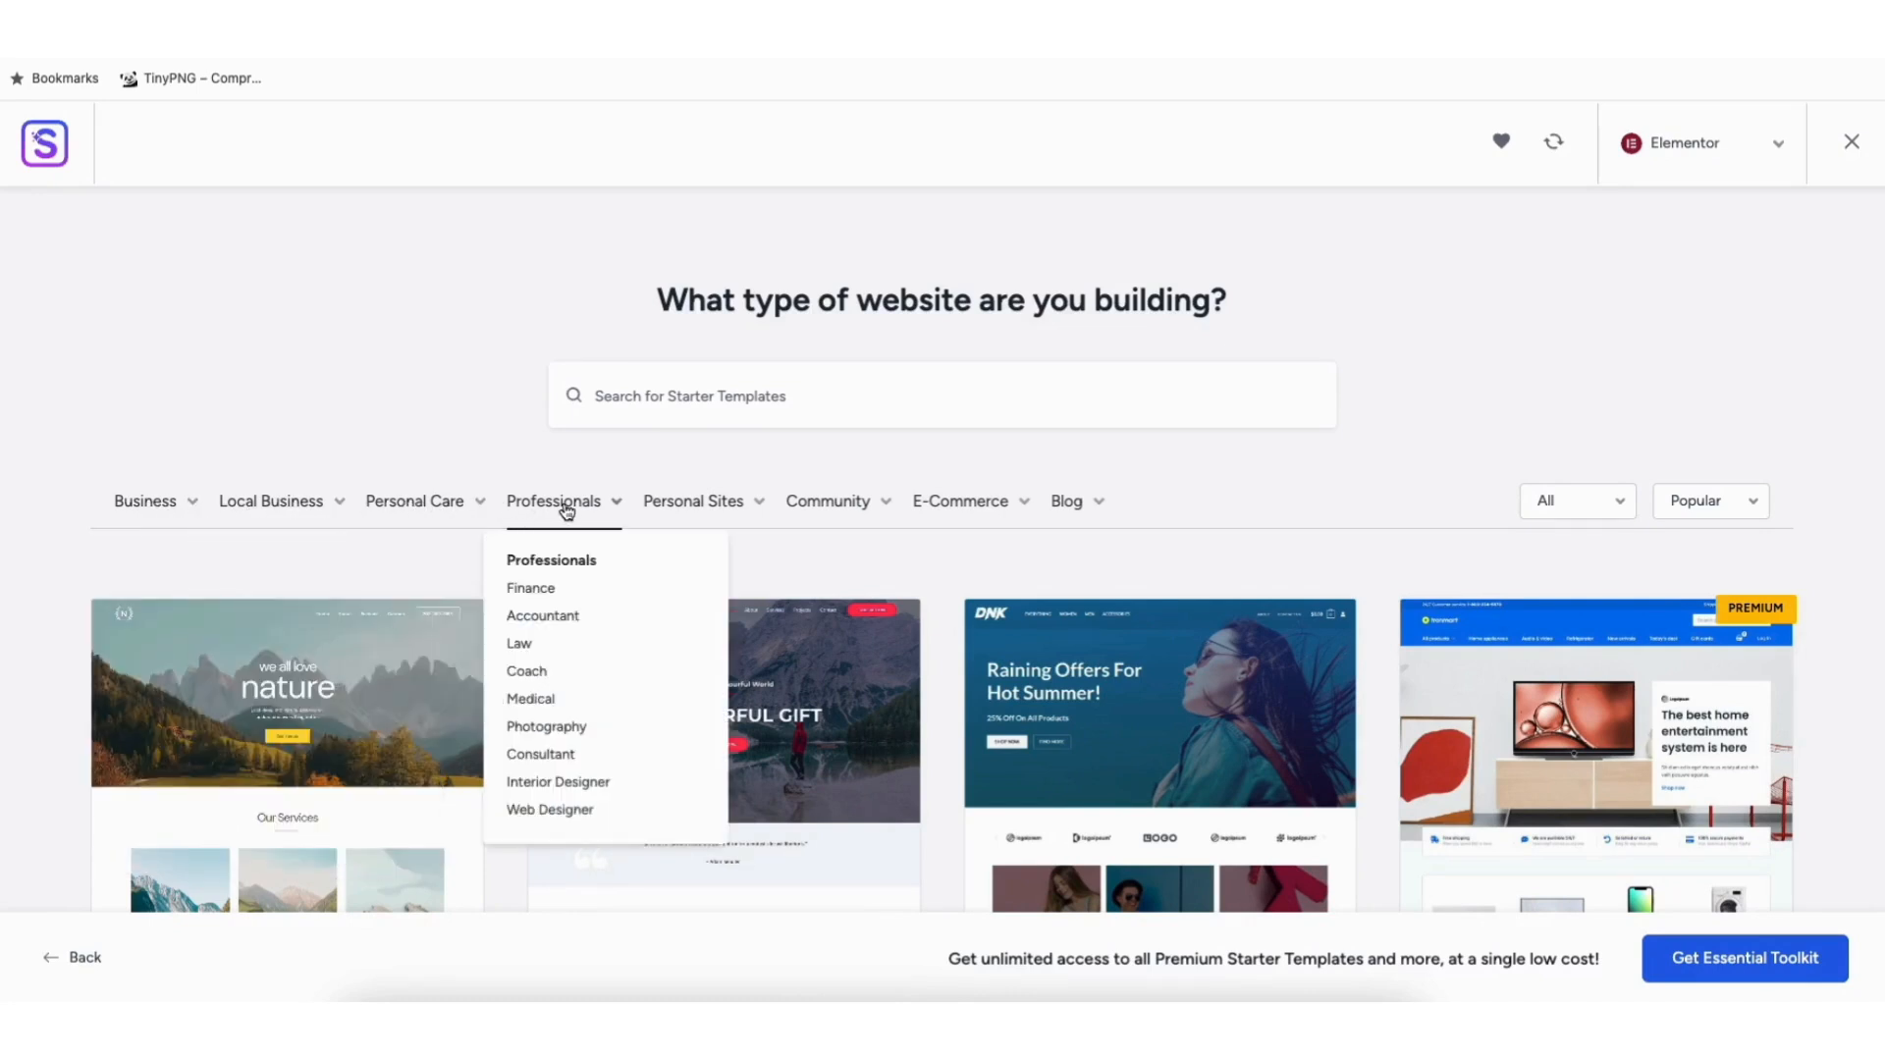
click(276, 720)
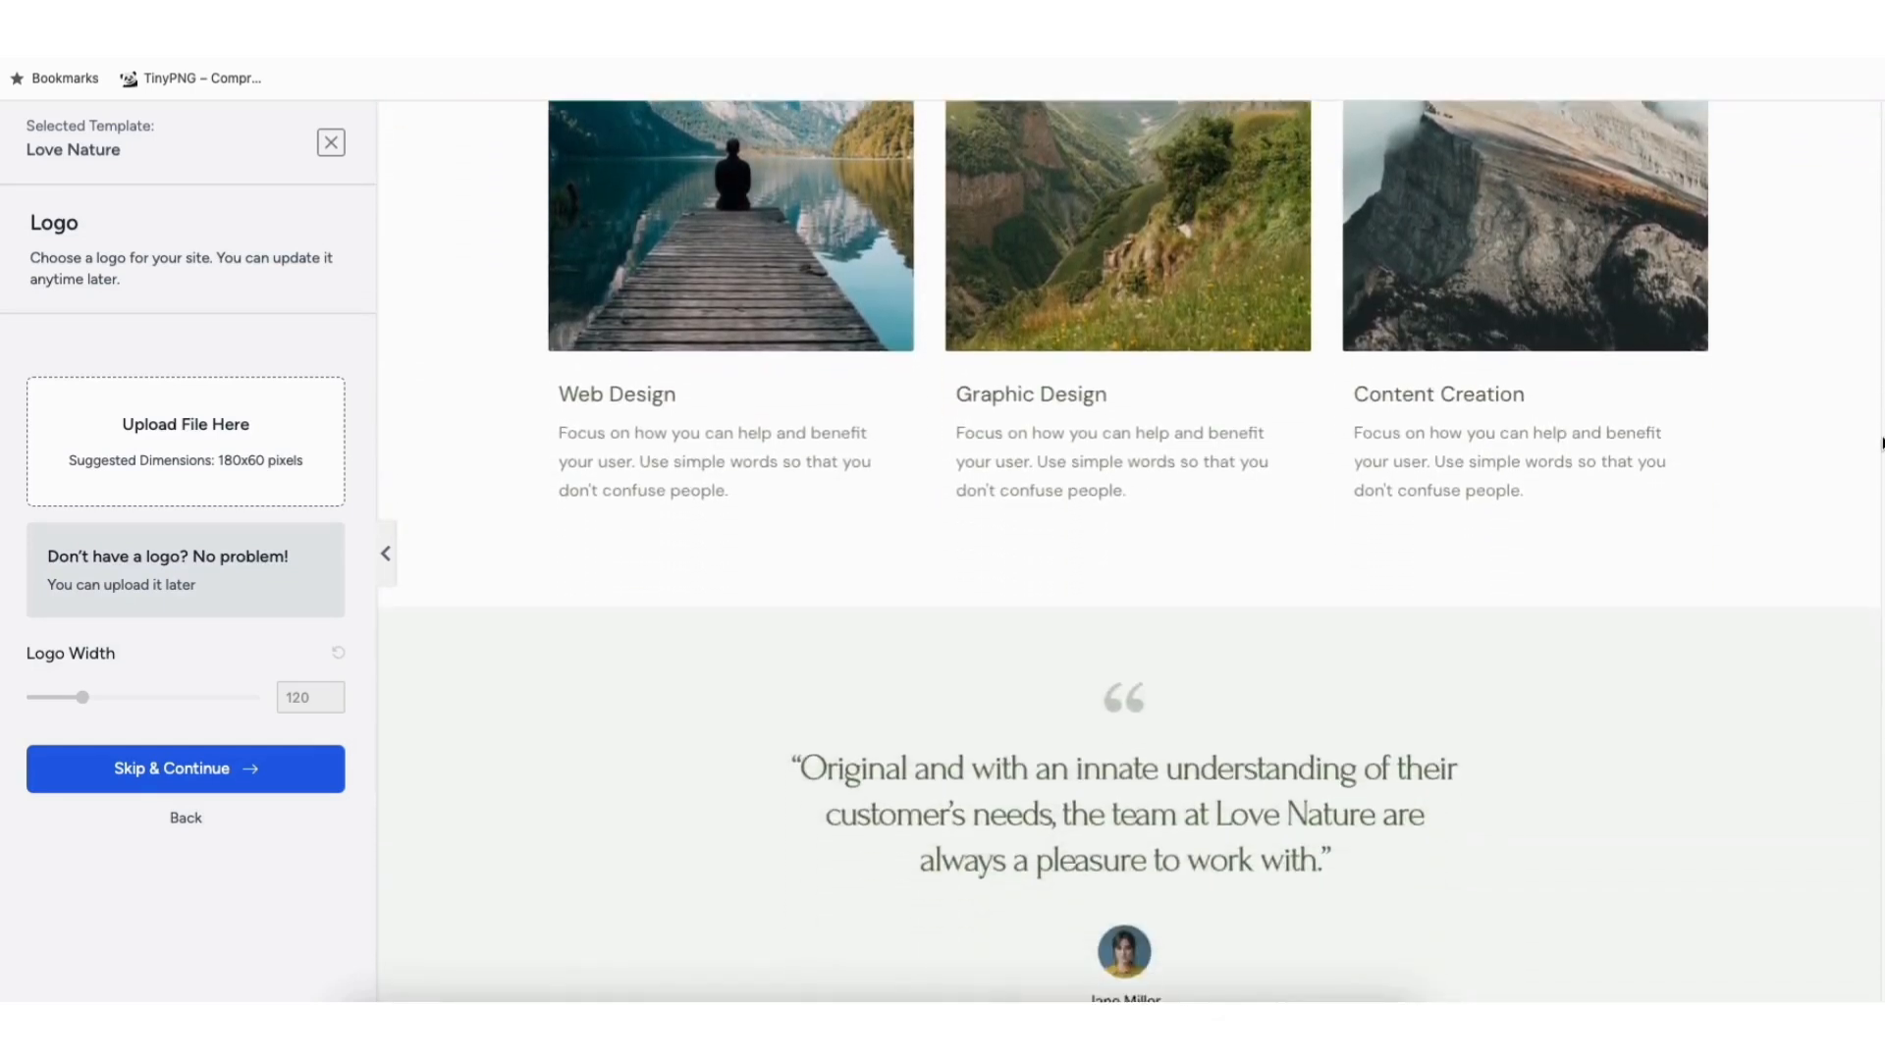
click(331, 142)
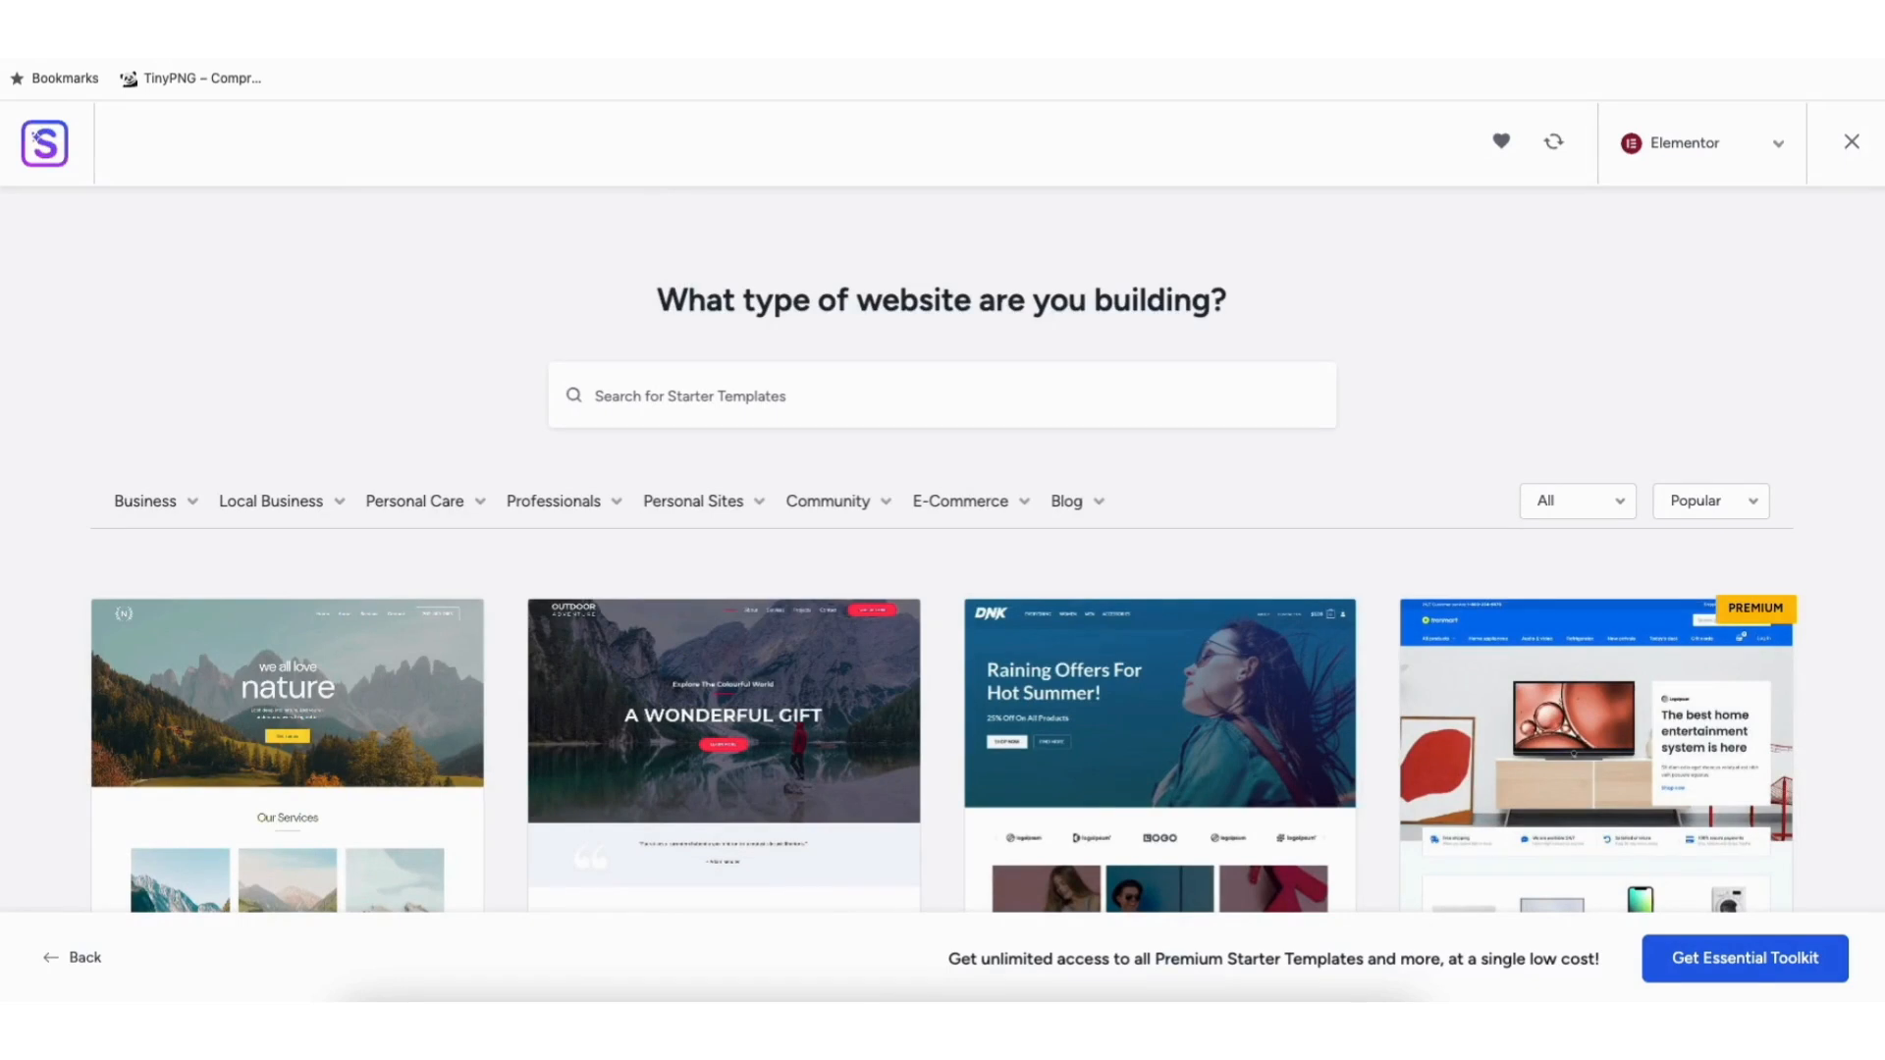
scroll(942, 589, down, 6)
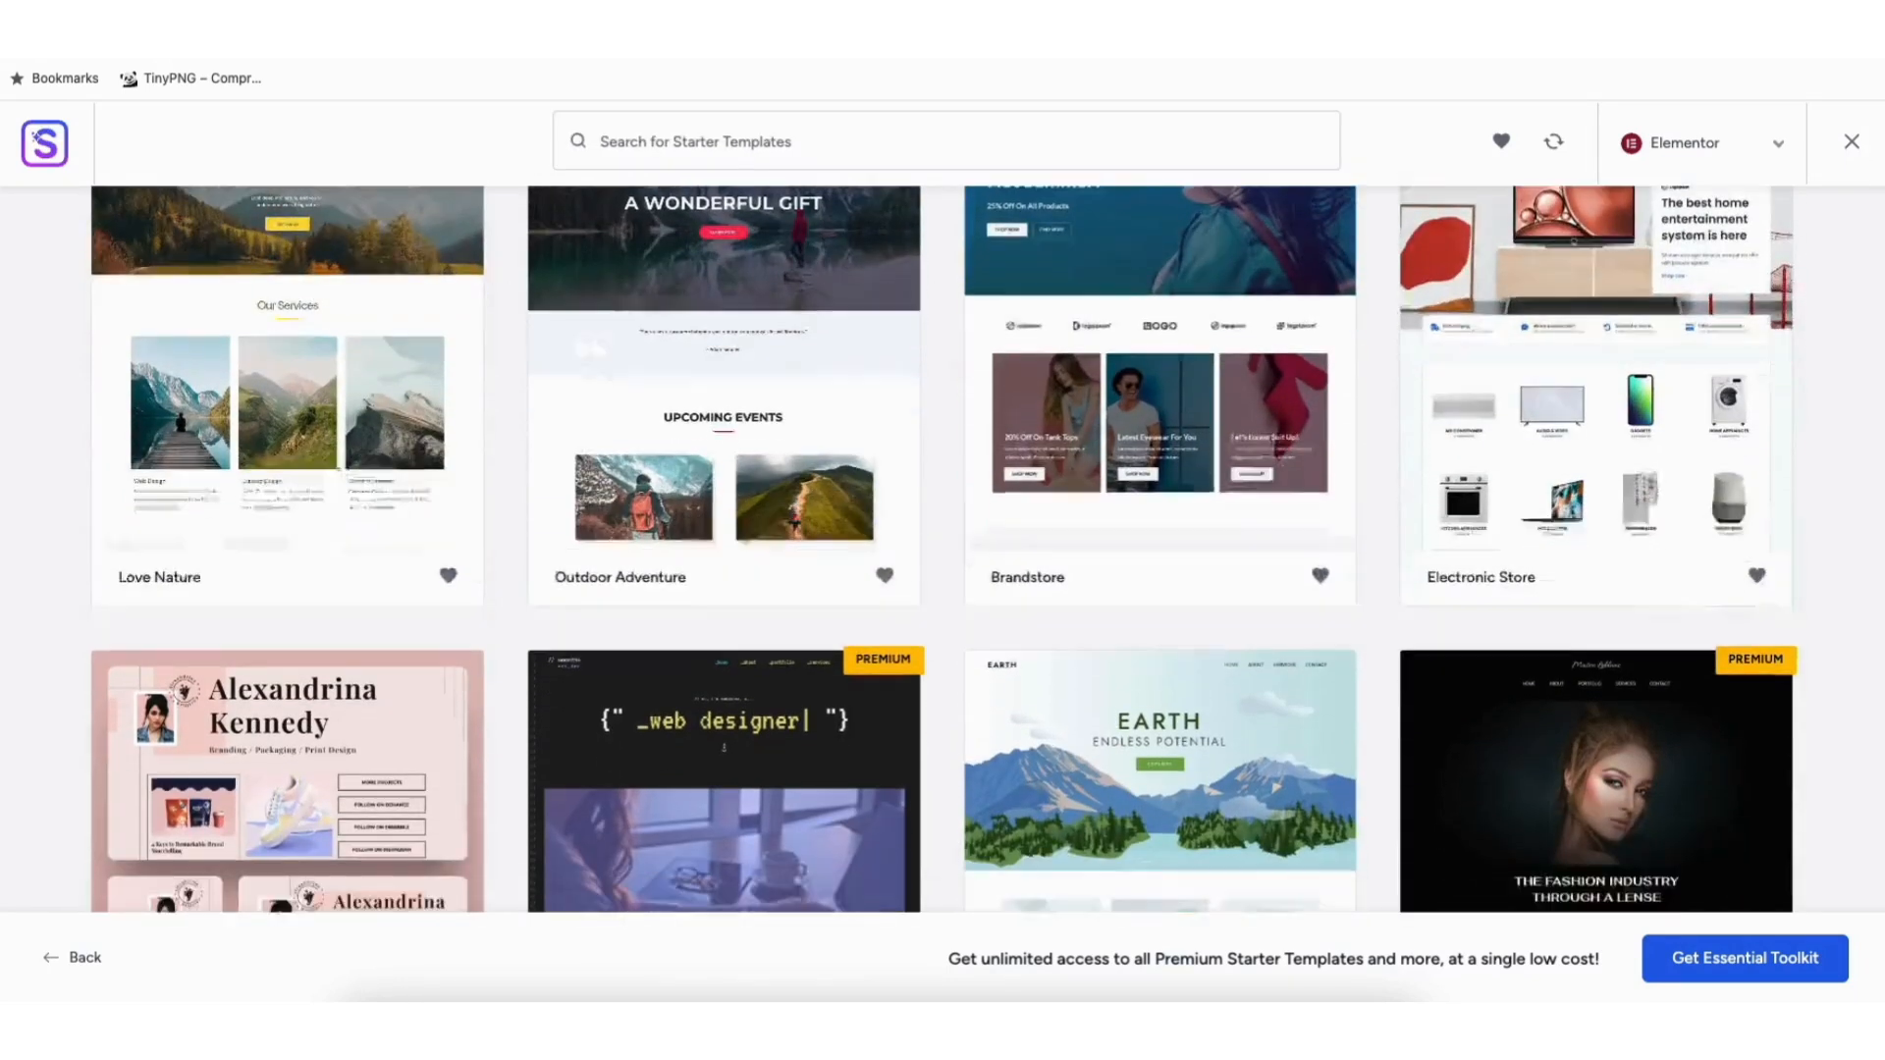
scroll(111, 815, down, 3)
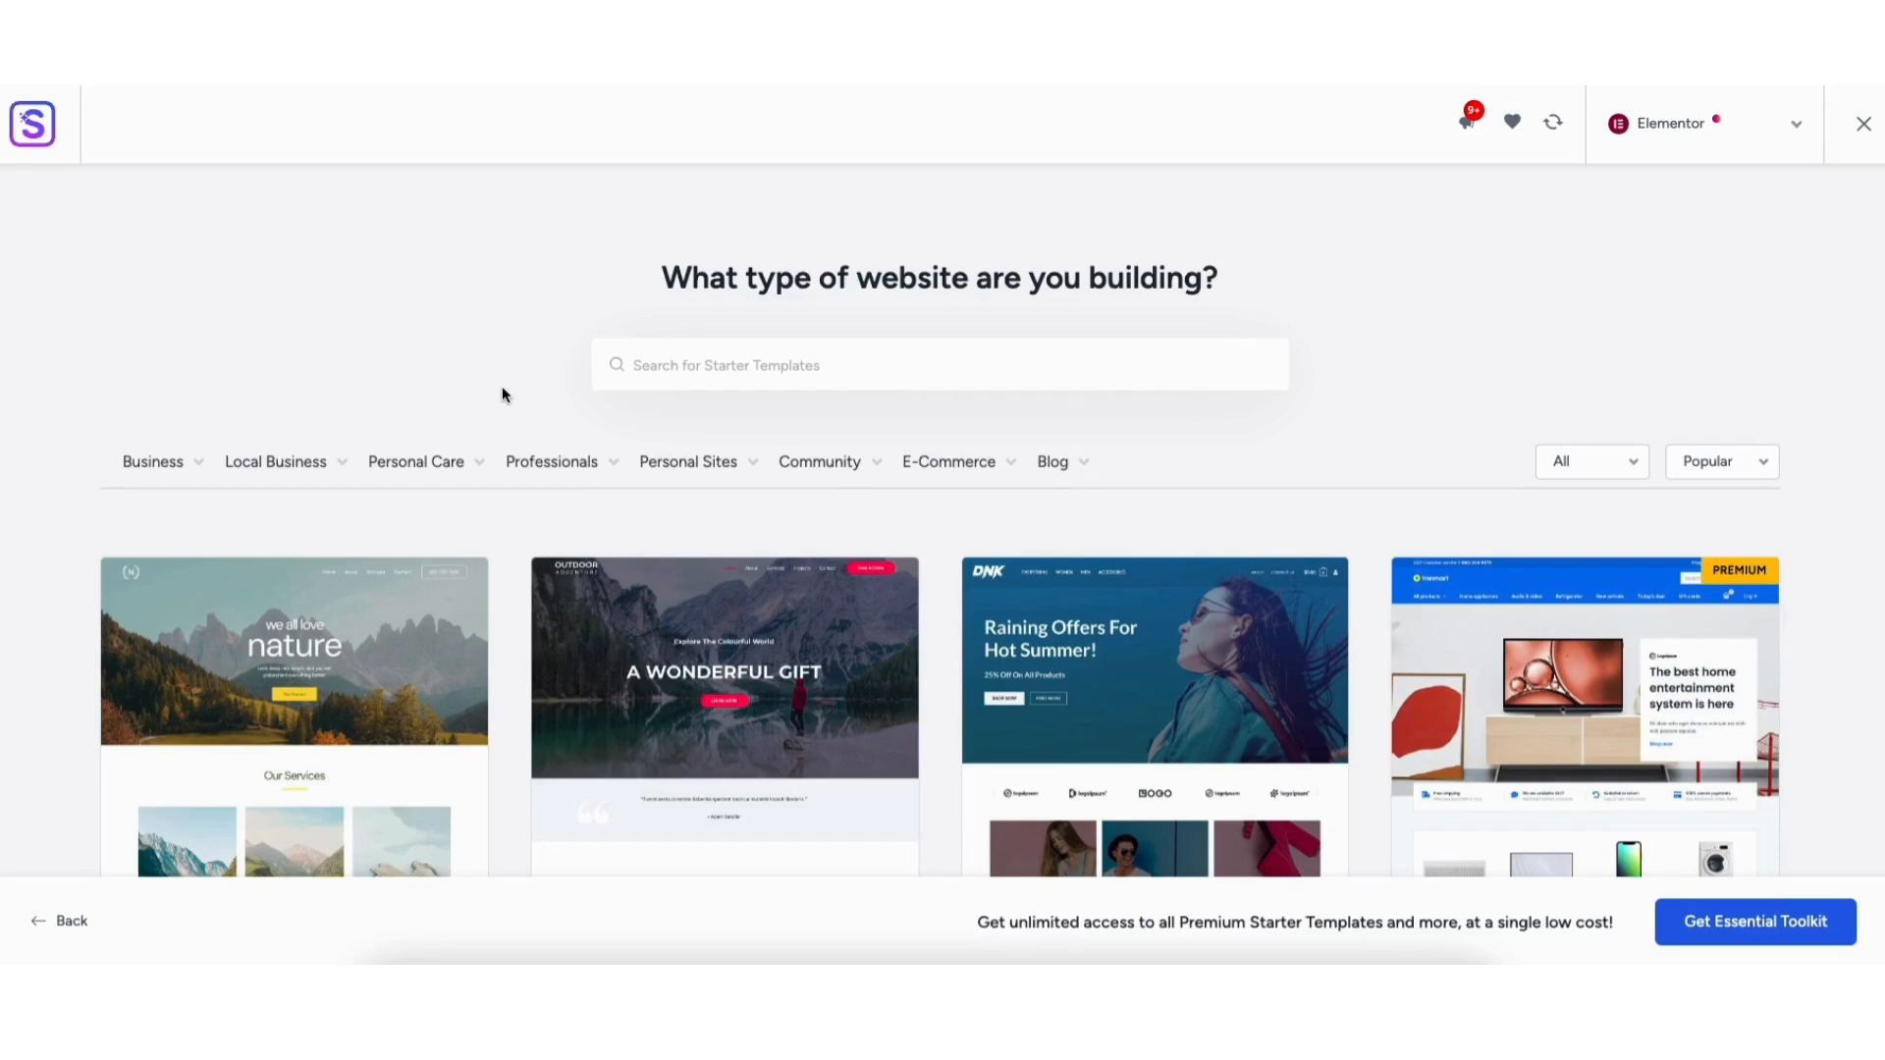
Step: Filter the templates by the Medical category under Professionals and select the Dentist Clinic template
mouse_move(548, 467)
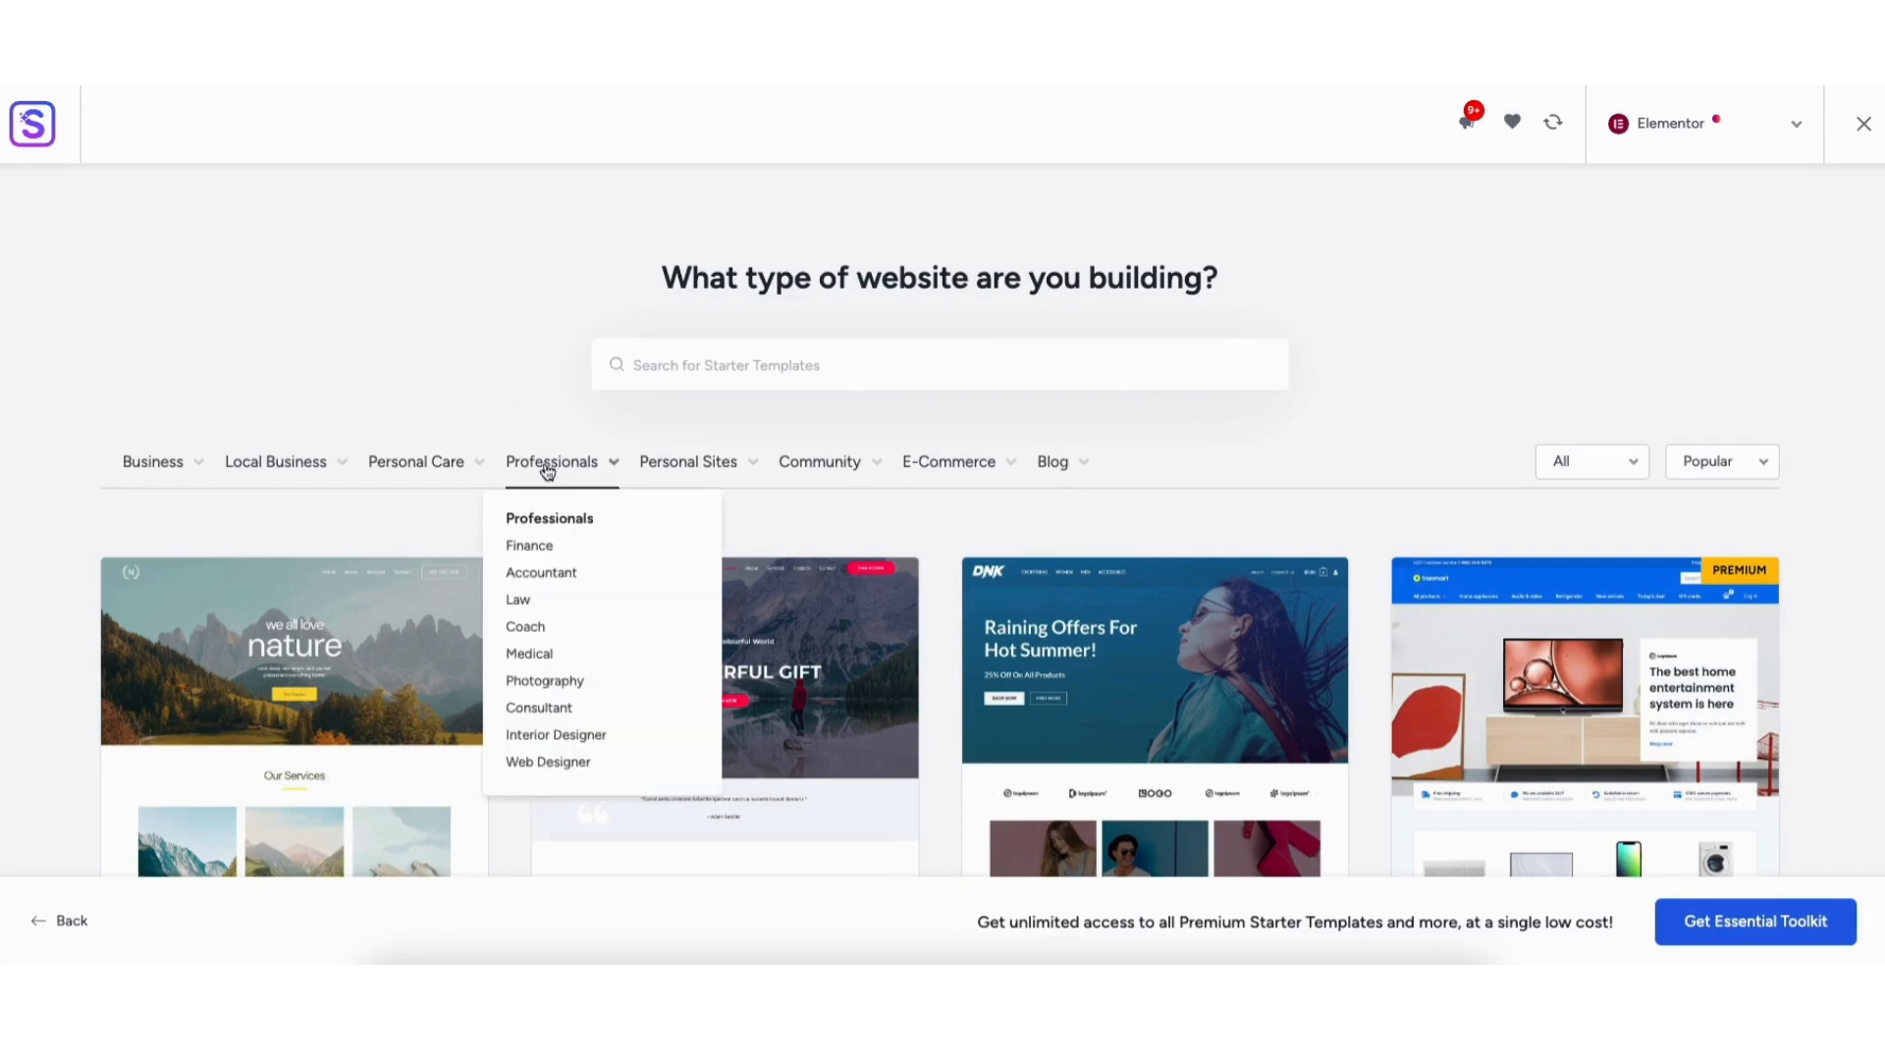
click(528, 656)
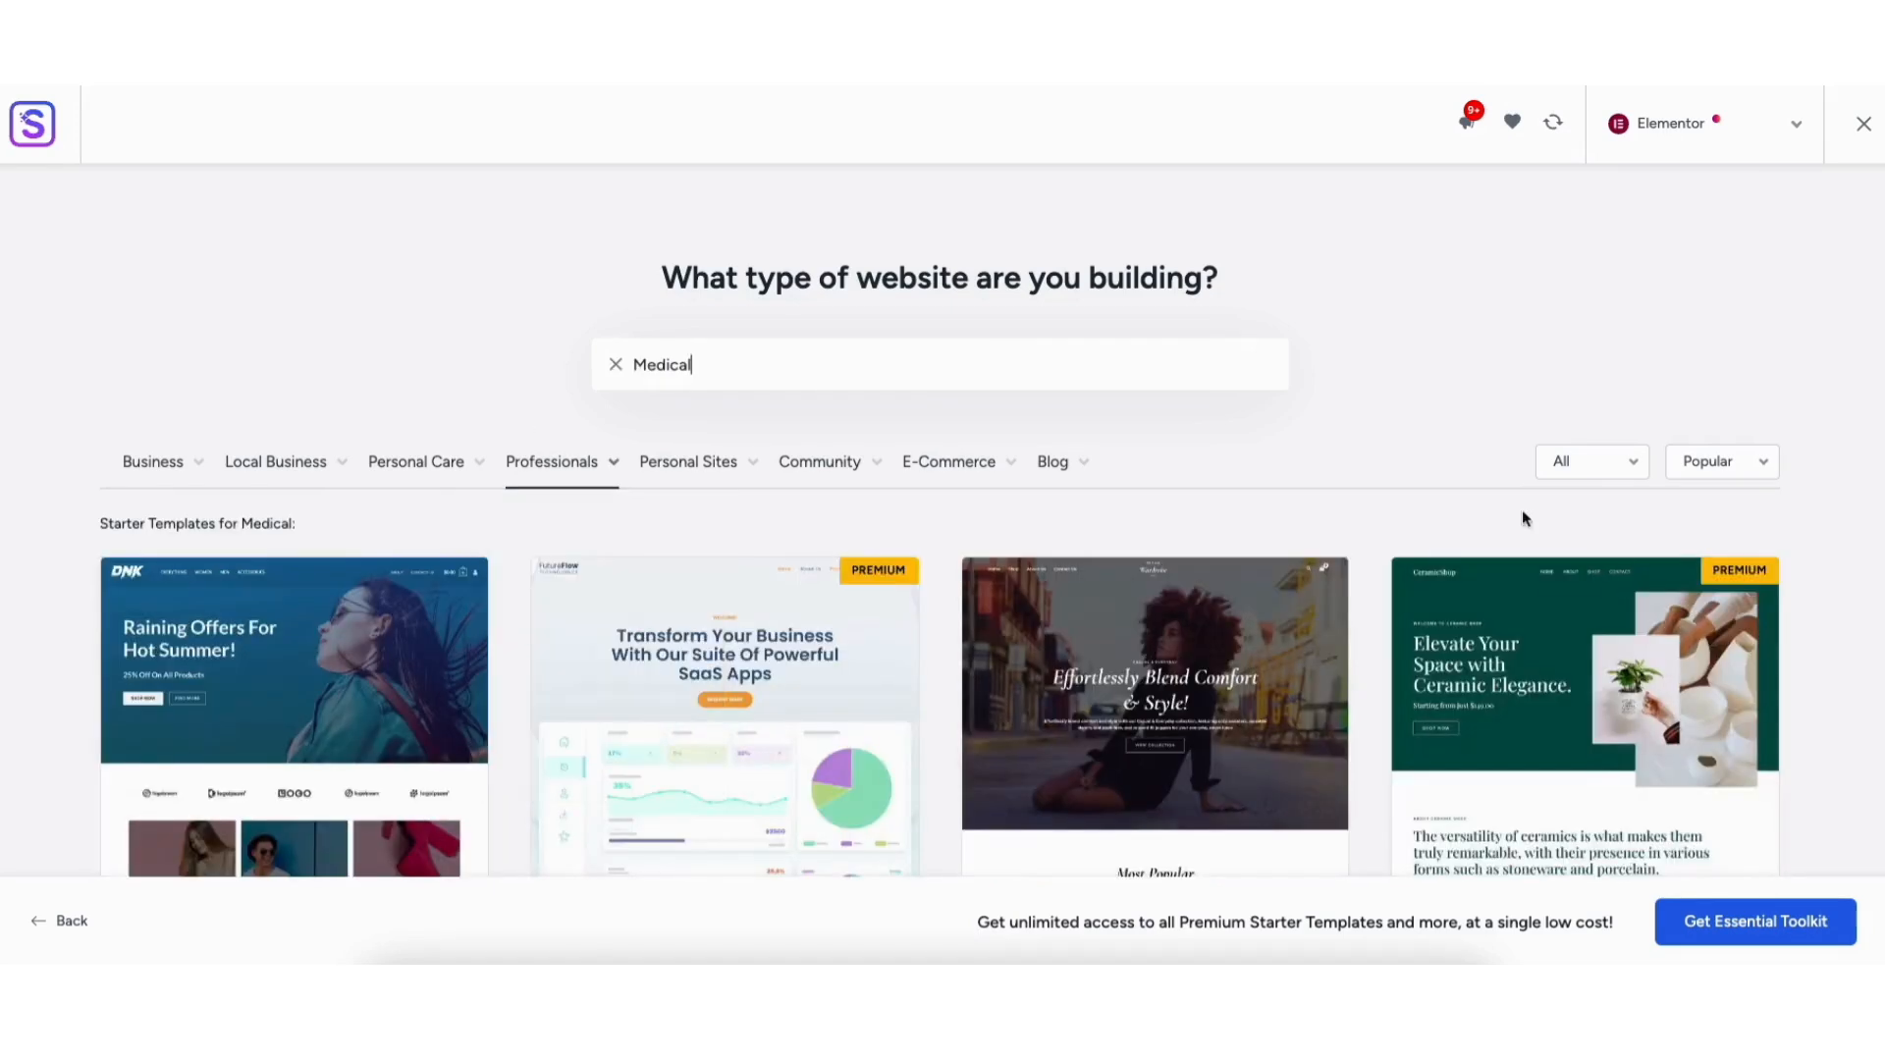
scroll(1831, 393, down, 15)
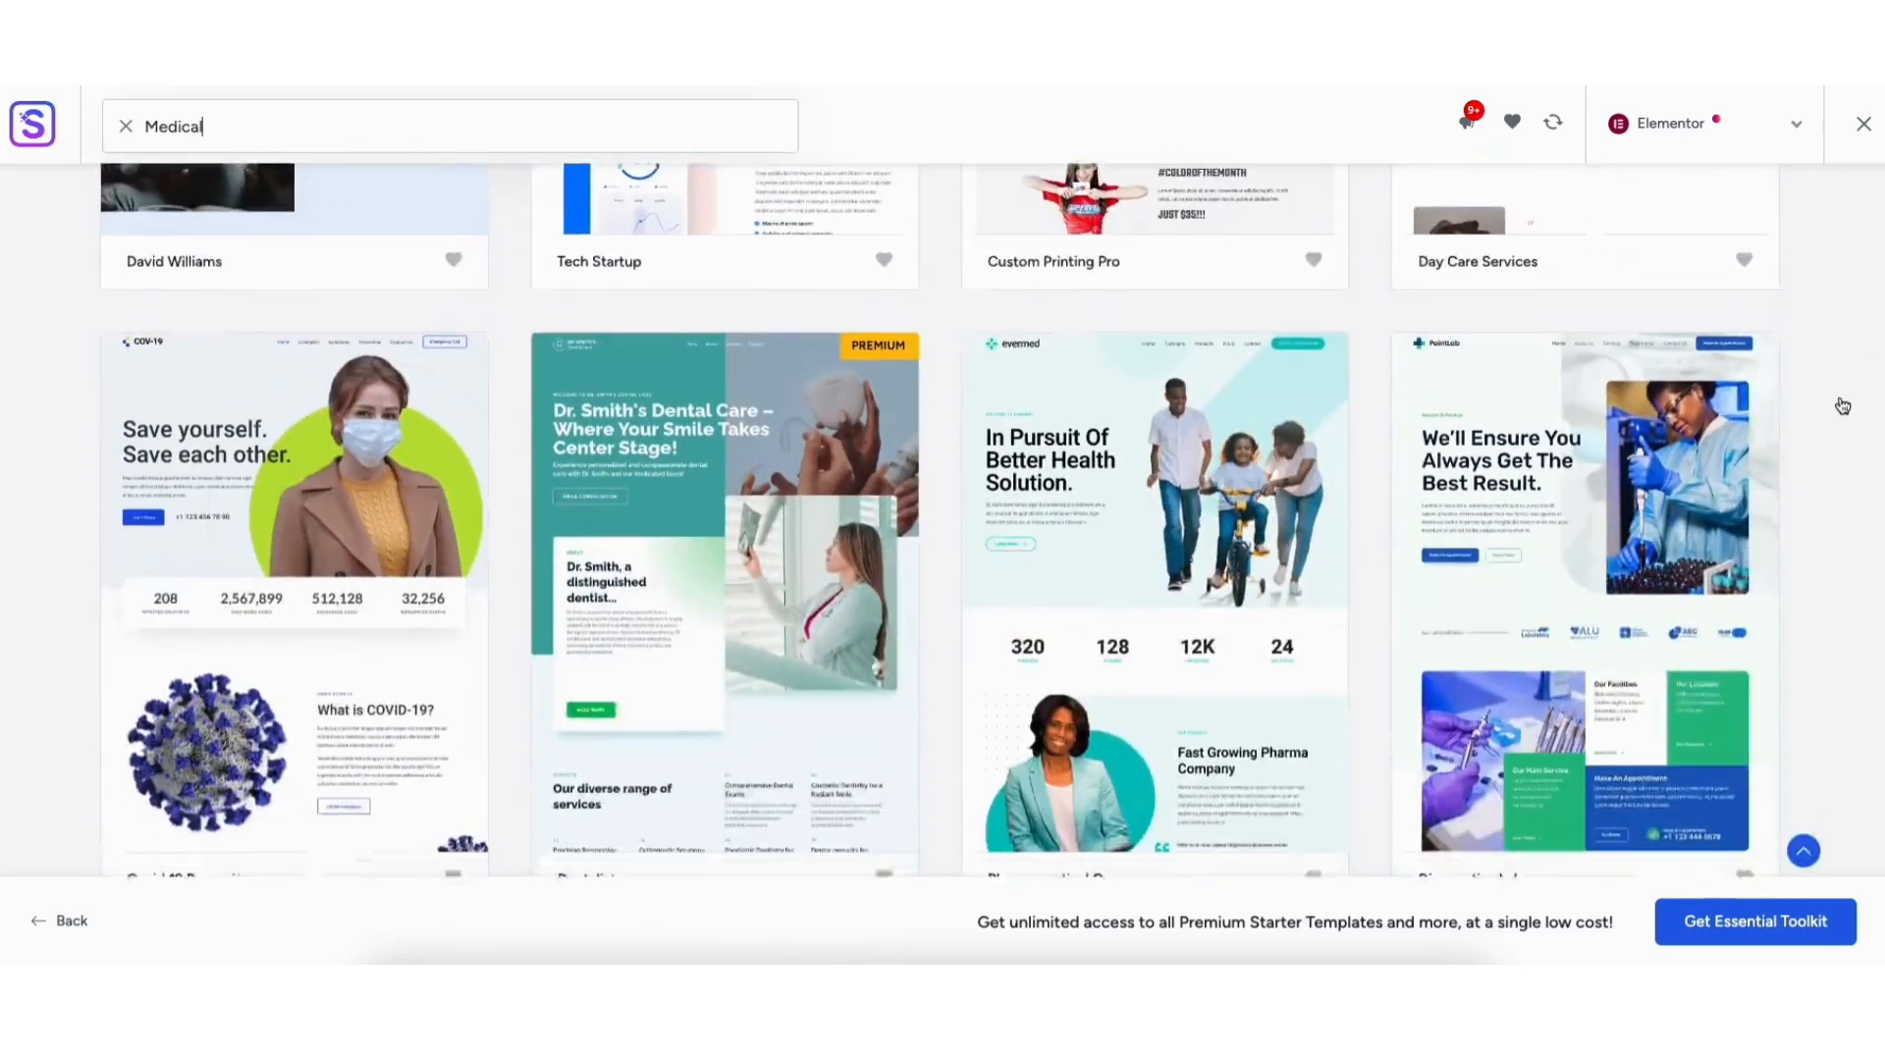
scroll(1829, 457, down, 4)
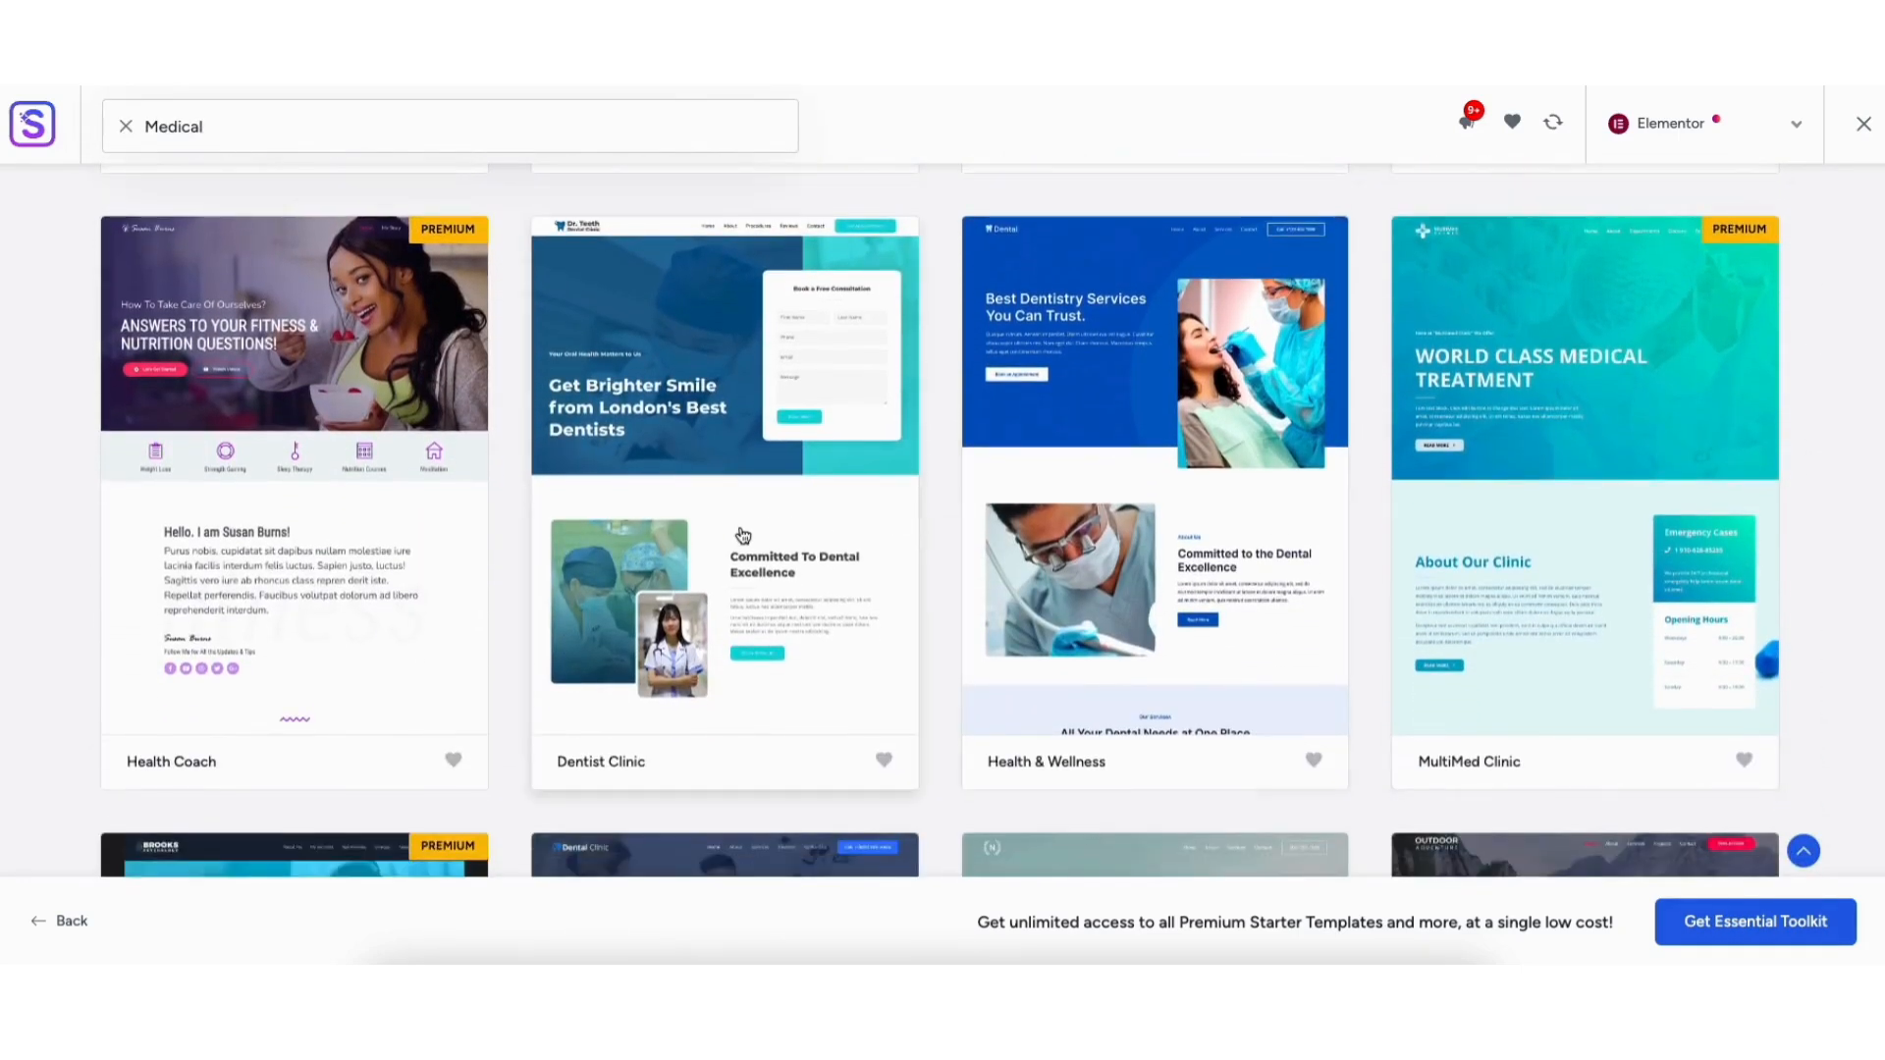
click(671, 543)
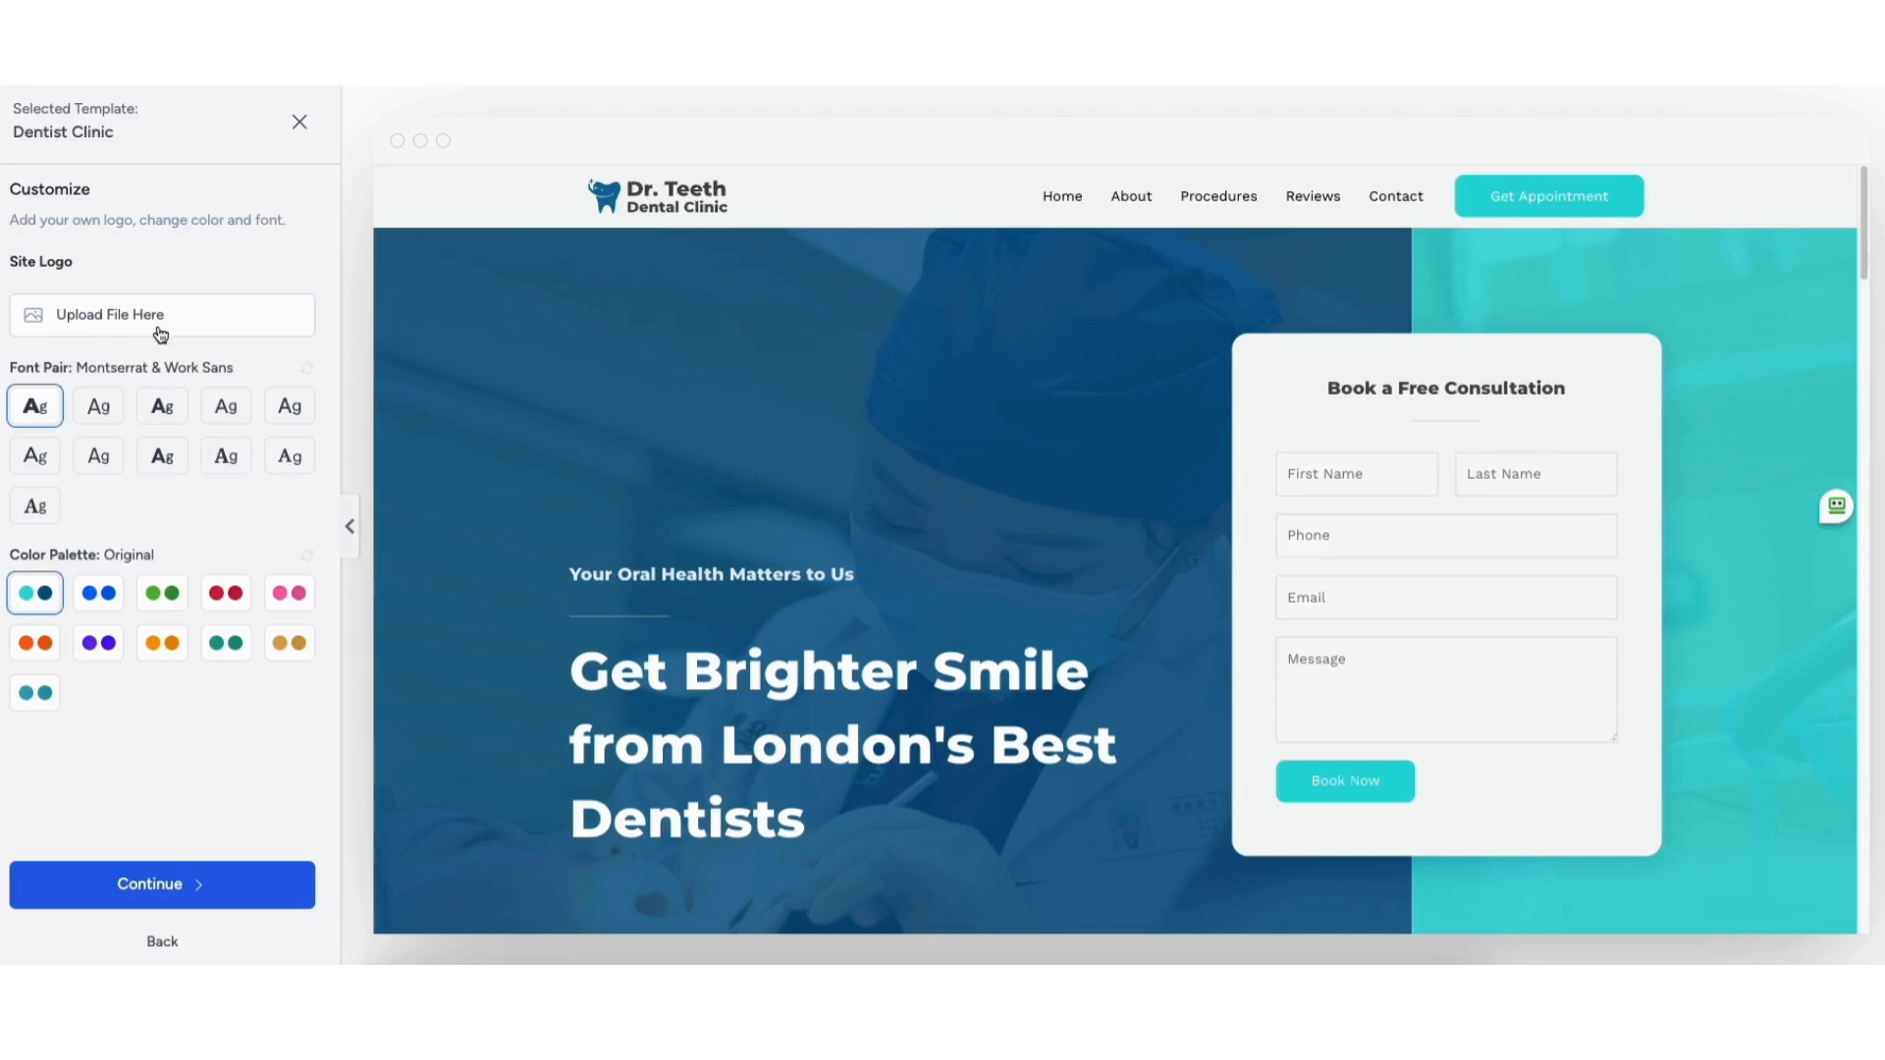
Step: Try several alternative color palettes on the Dentist Clinic template and return to the Original palette
click(99, 598)
click(165, 599)
click(226, 595)
click(289, 595)
click(210, 645)
click(162, 643)
click(99, 643)
click(34, 636)
click(34, 597)
Step: Accept the template's Original styling without extra features, and build the website with all the advanced import options kept checked
click(150, 884)
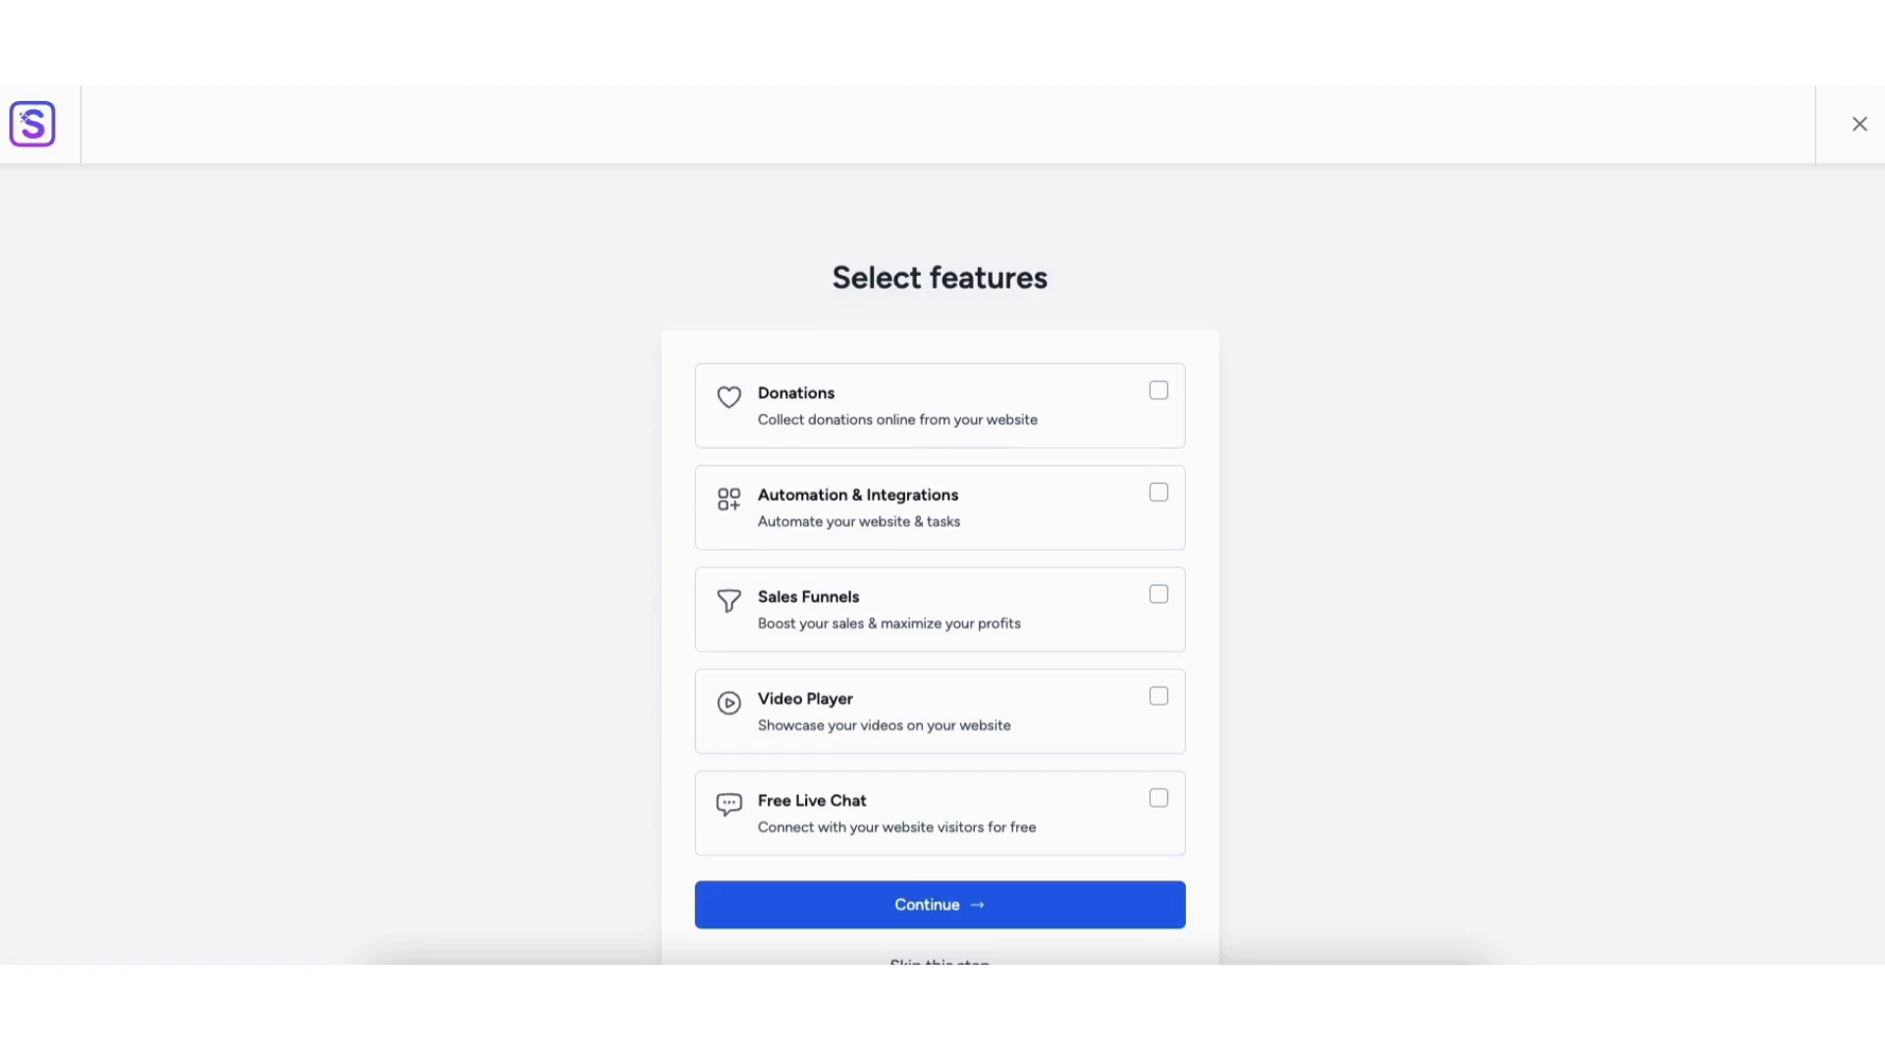
scroll(1405, 681, down, 1)
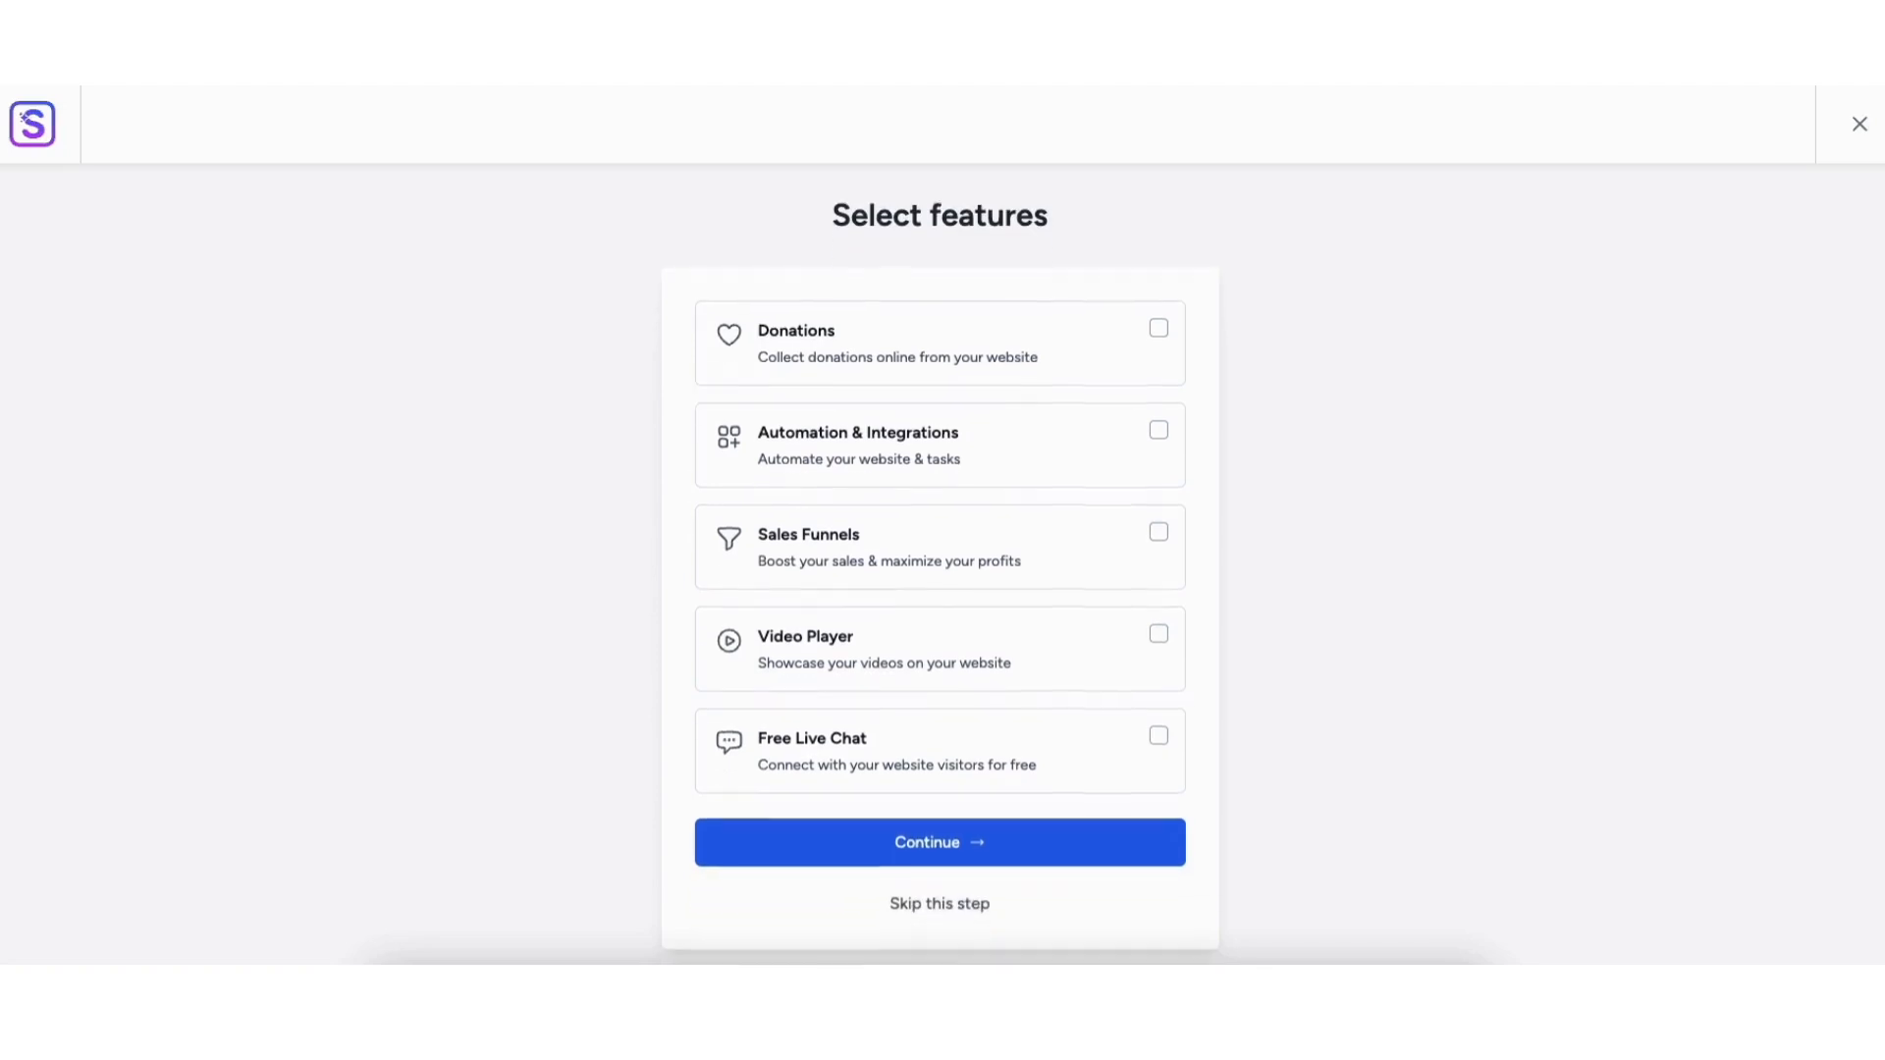
click(920, 903)
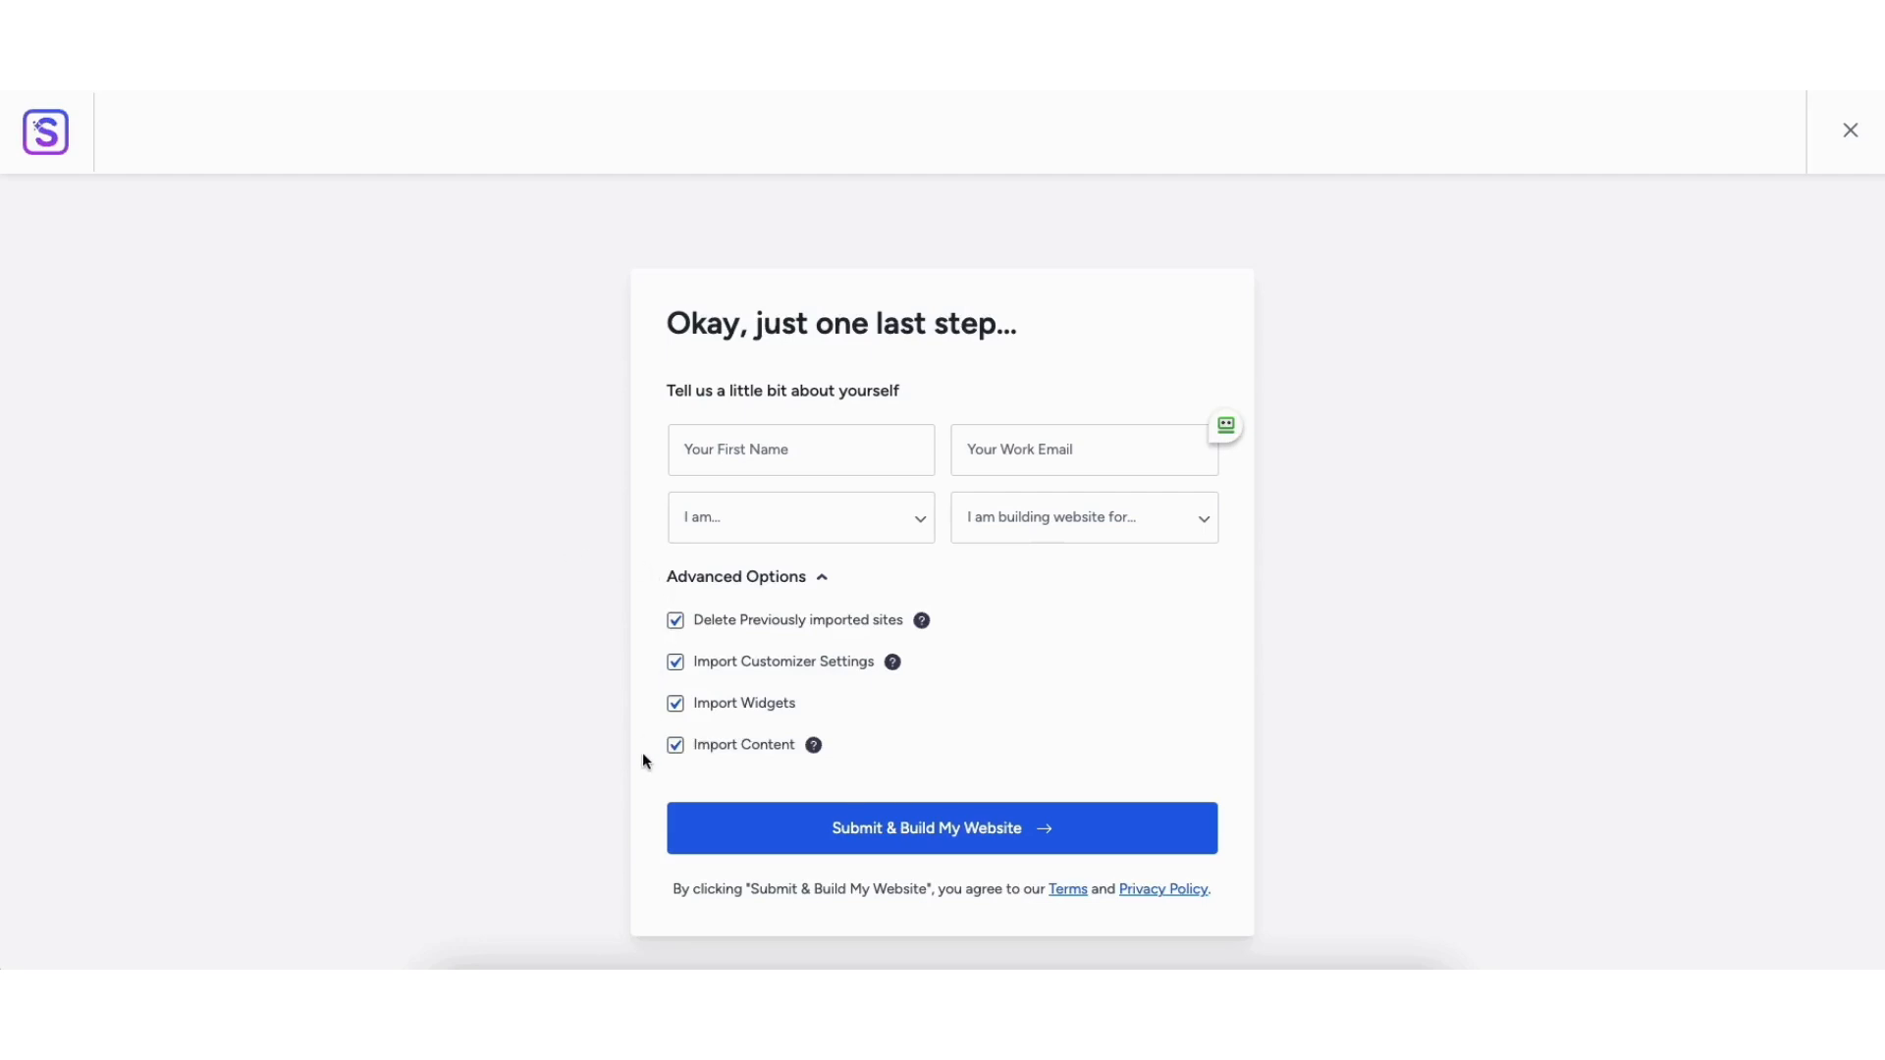
click(783, 832)
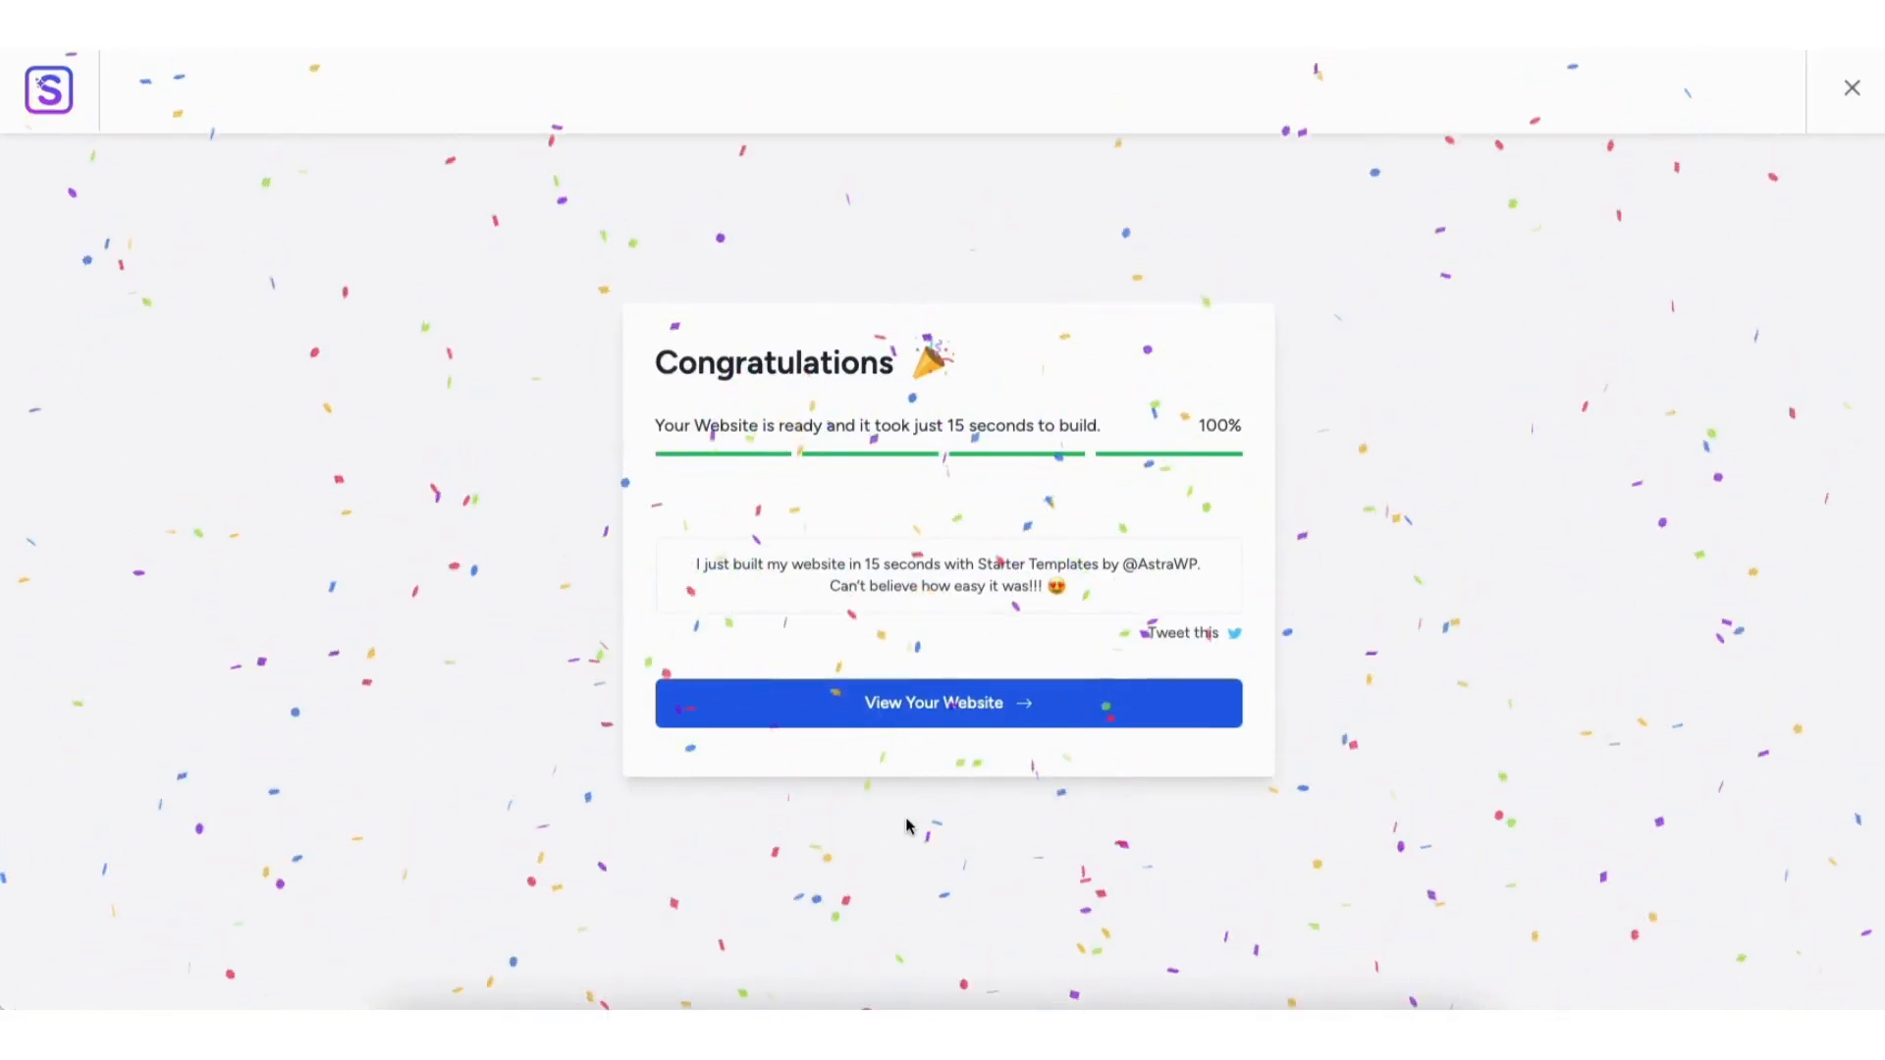
Step: View the newly built dental clinic website and look through the home page sections from the hero down to the final appointment call
click(910, 707)
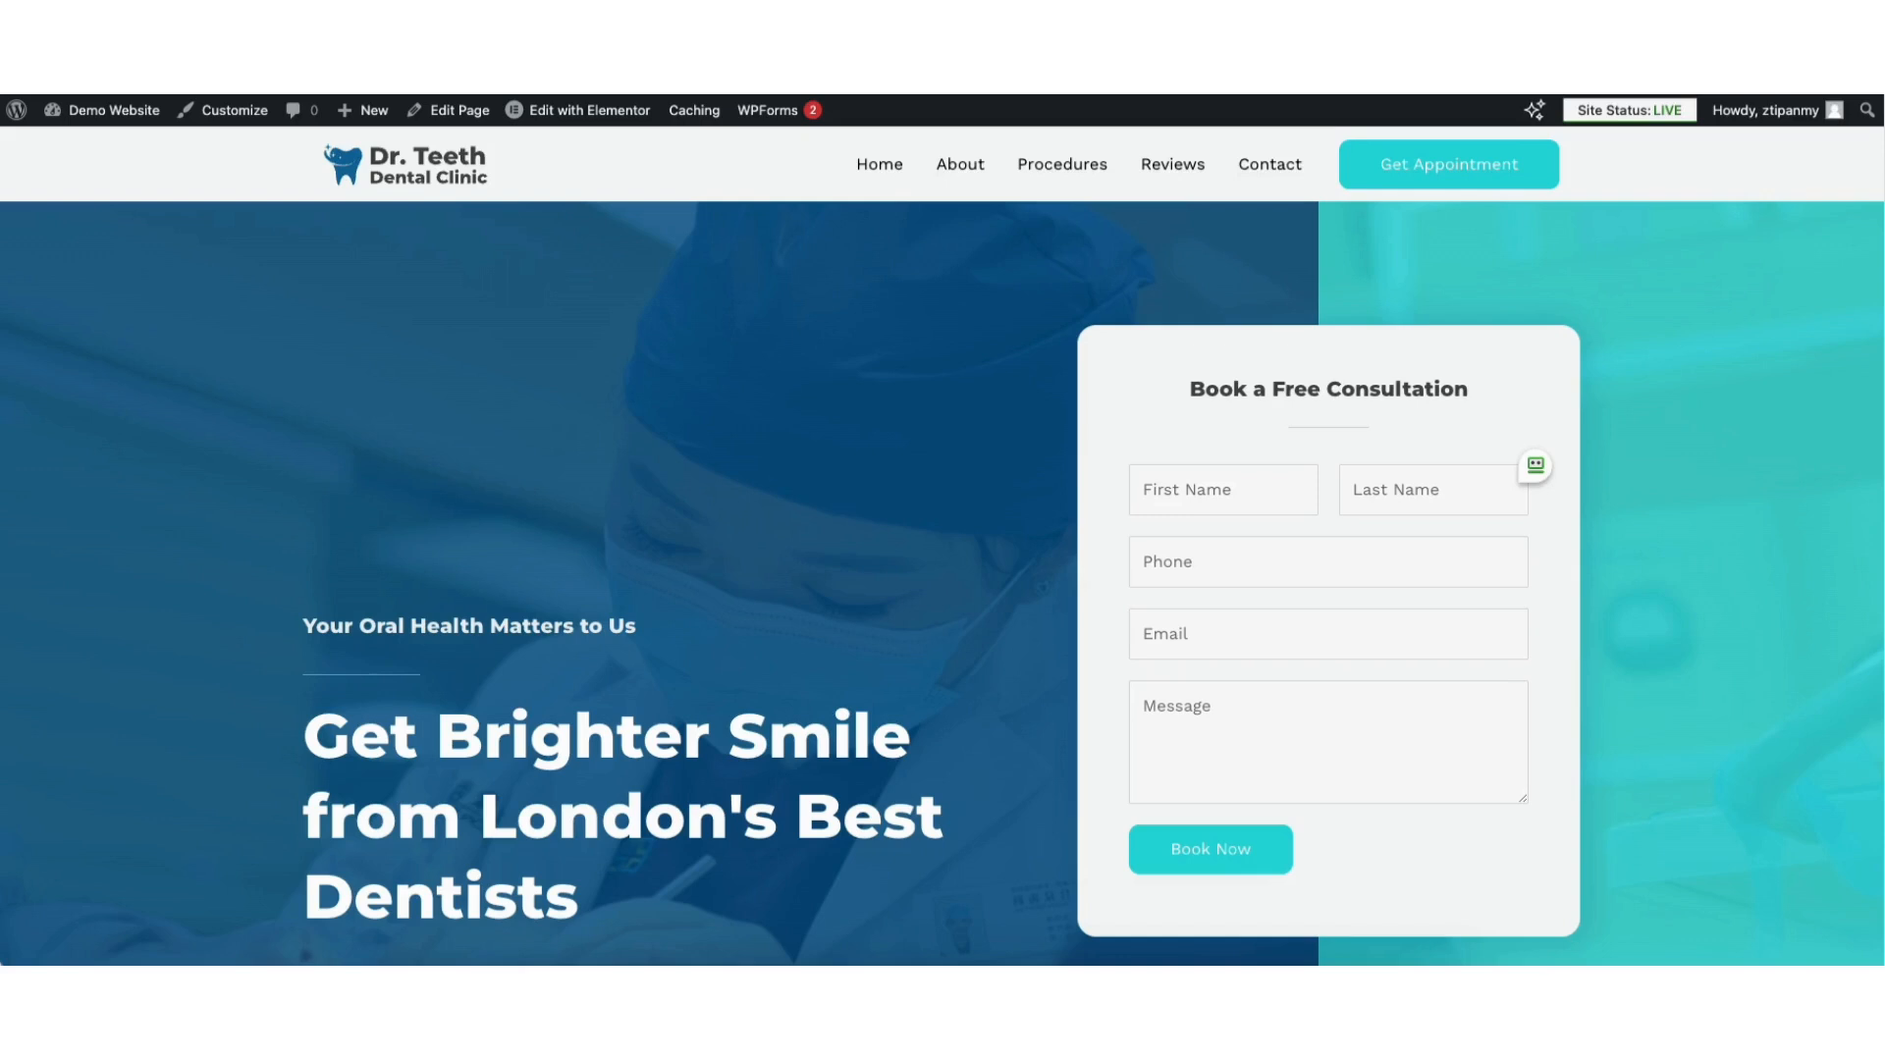
scroll(943, 546, down, 8)
scroll(943, 546, down, 10)
scroll(942, 546, down, 9)
scroll(1880, 665, down, 10)
scroll(1880, 665, down, 6)
scroll(1878, 727, up, 3)
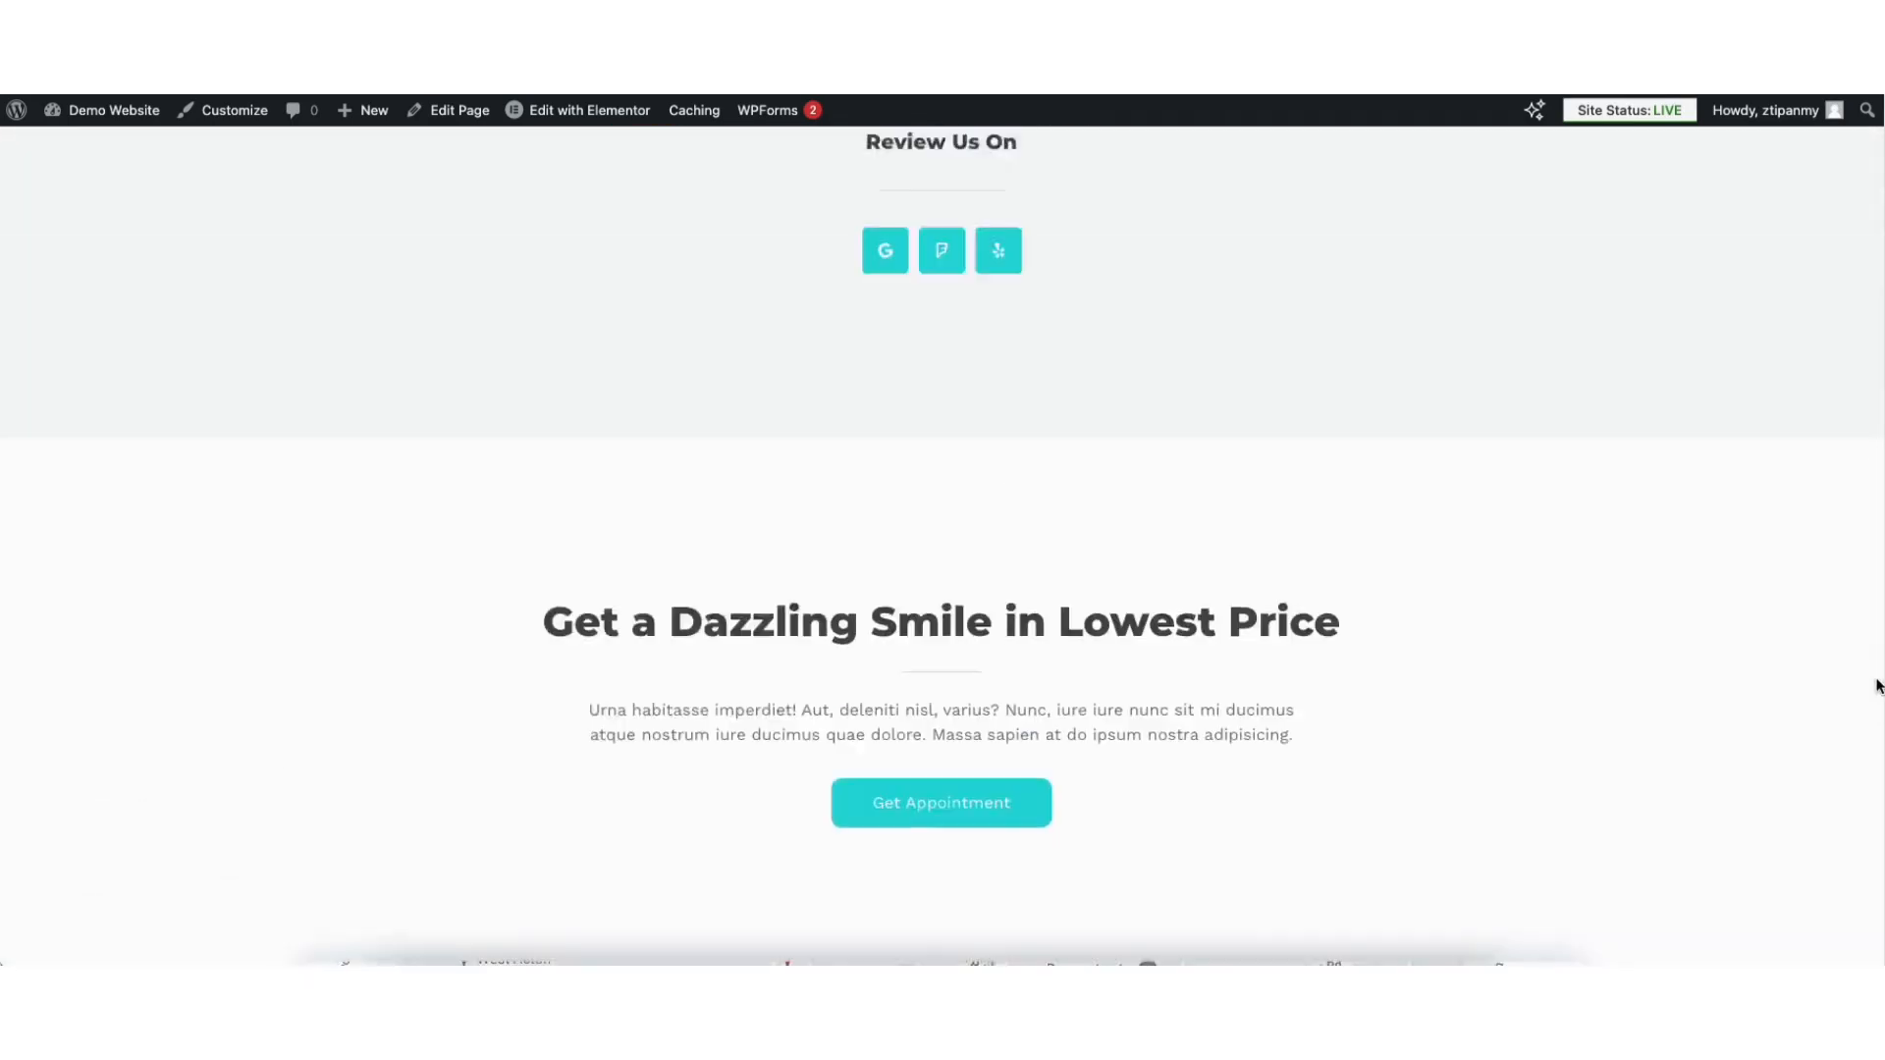
Step: Return from the live dental clinic home page to the WordPress dashboard and open the Elementor settings
drag(1876, 707, 1870, 157)
mouse_move(83, 118)
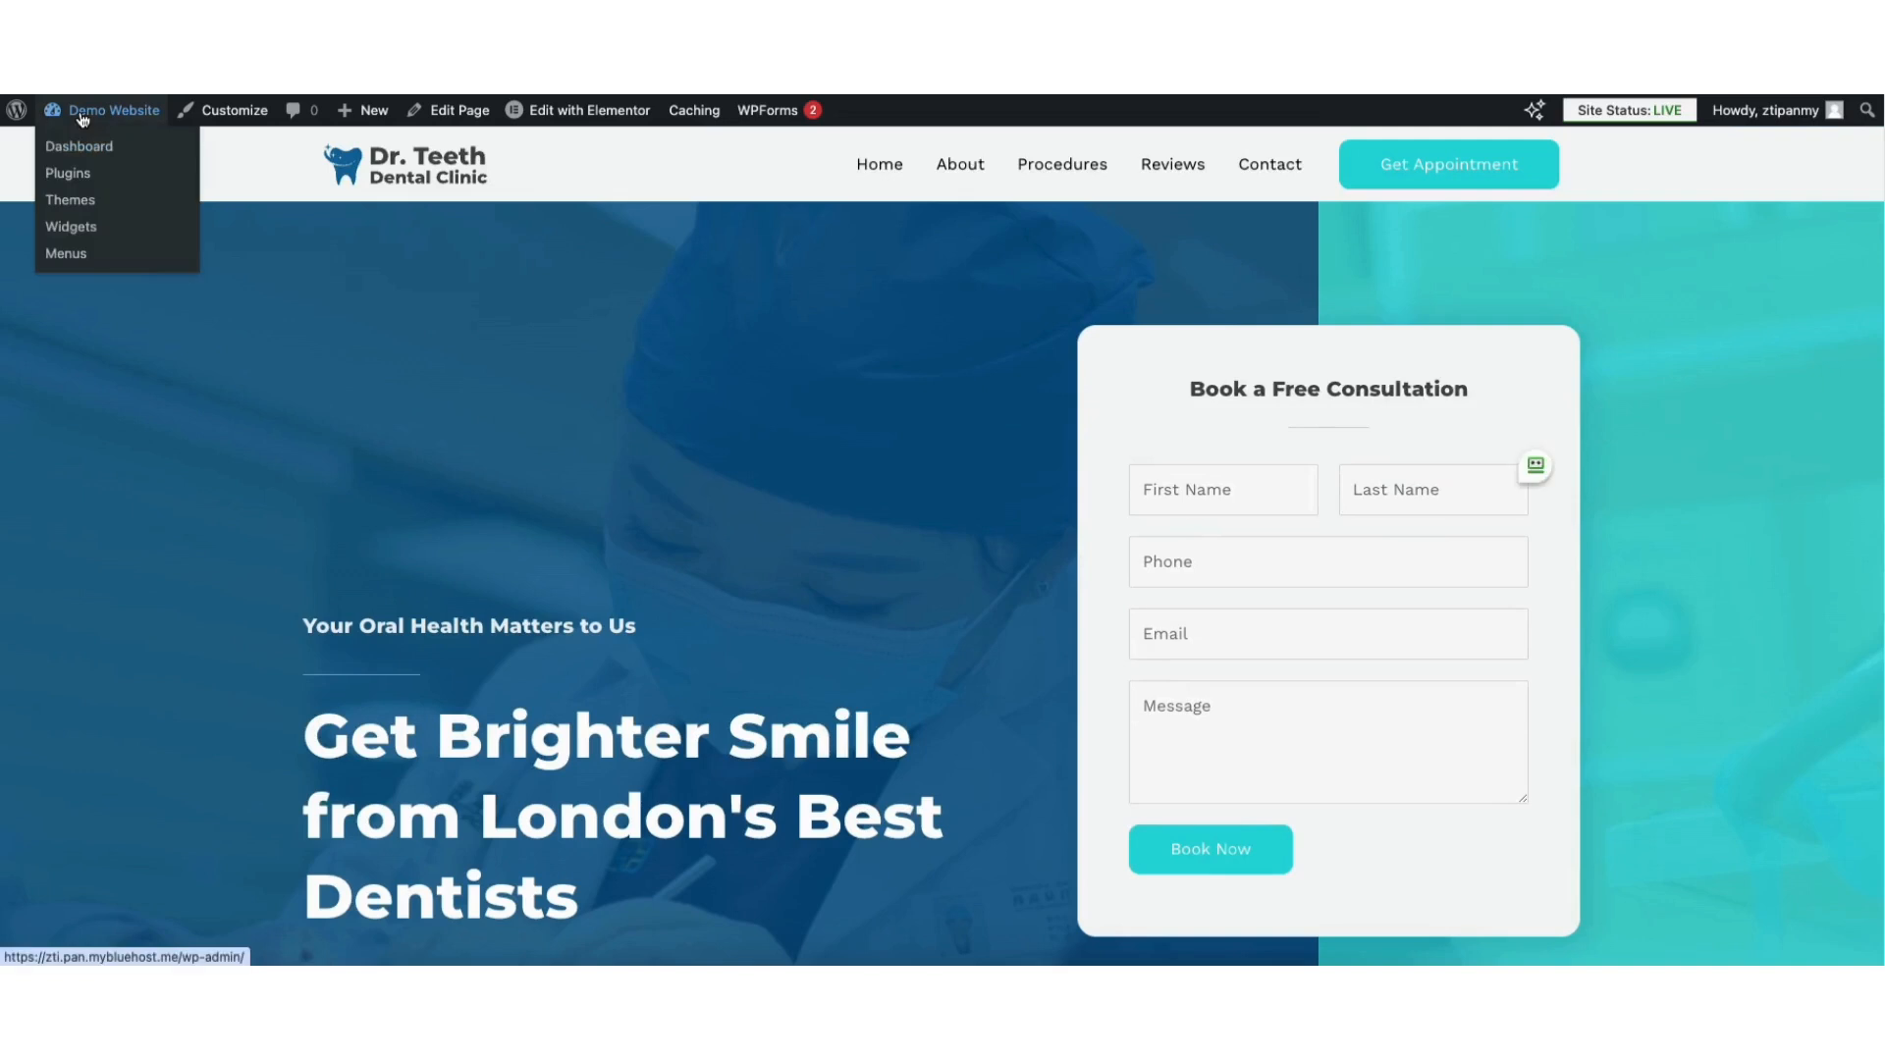
click(79, 147)
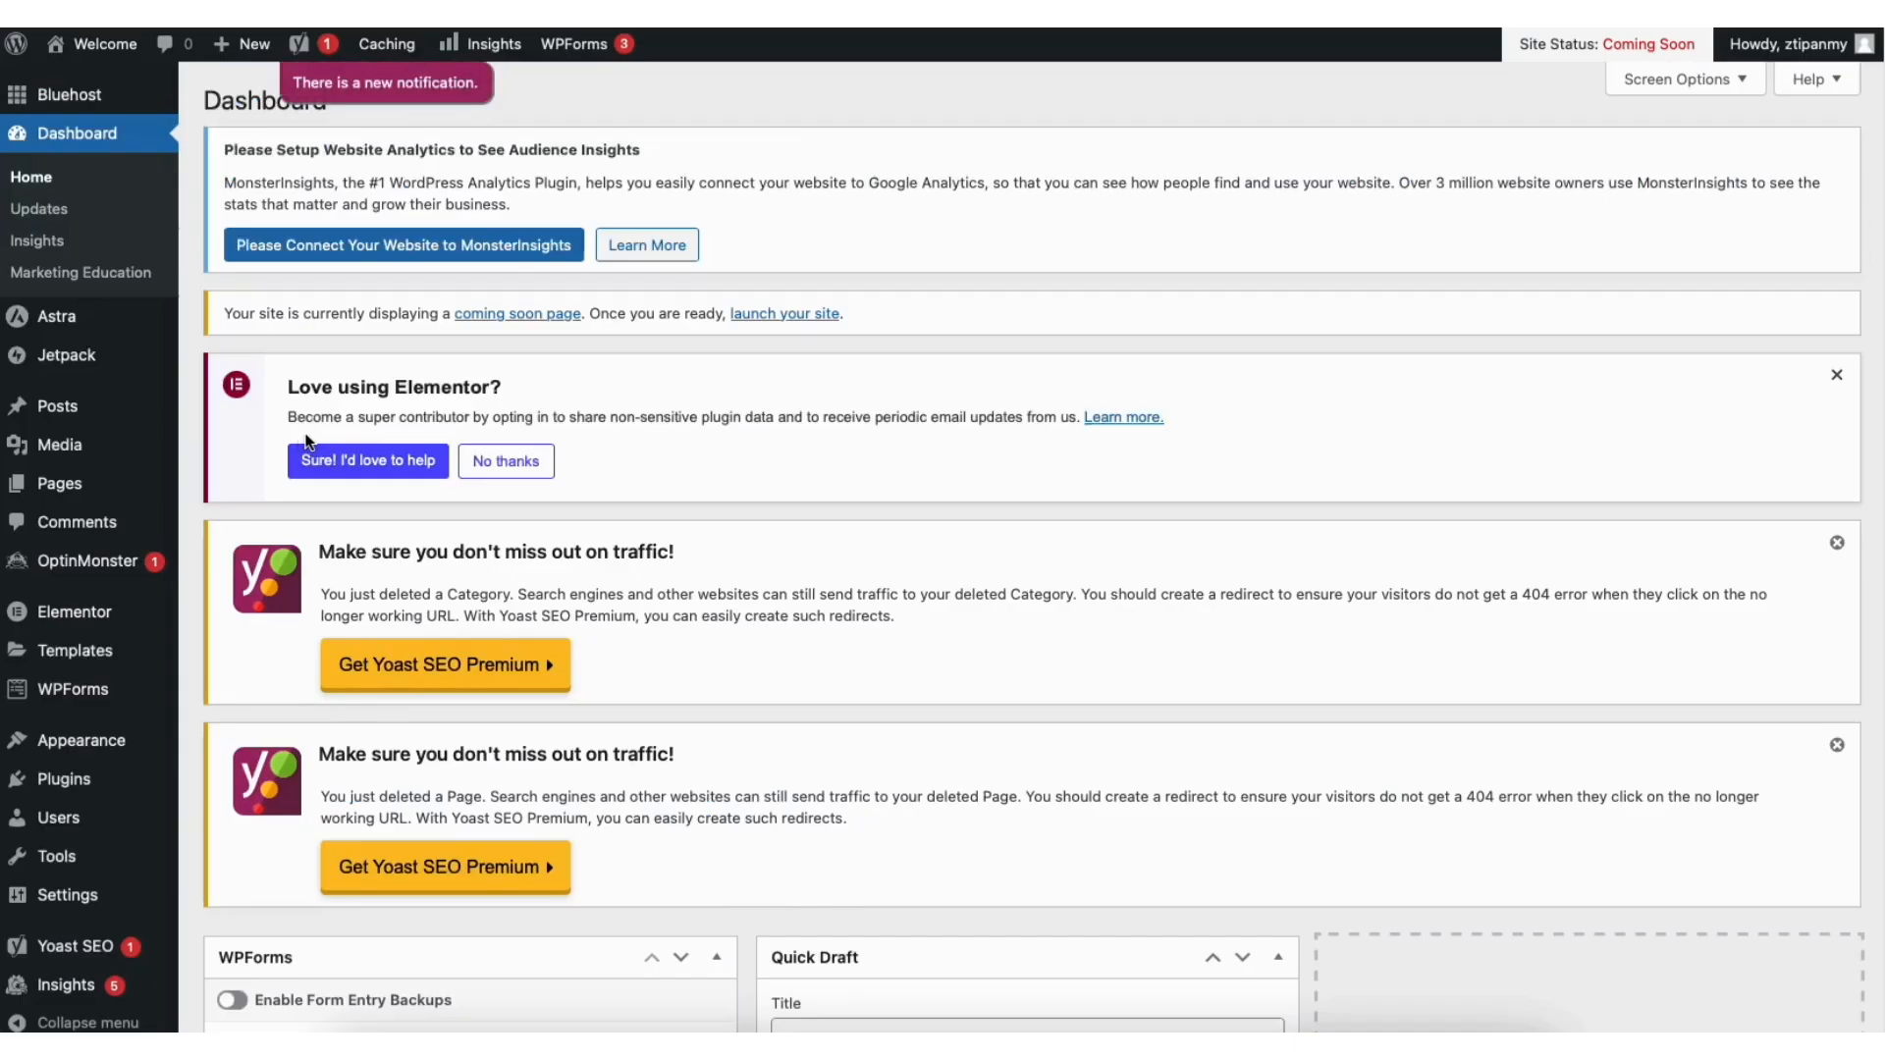
mouse_move(89, 624)
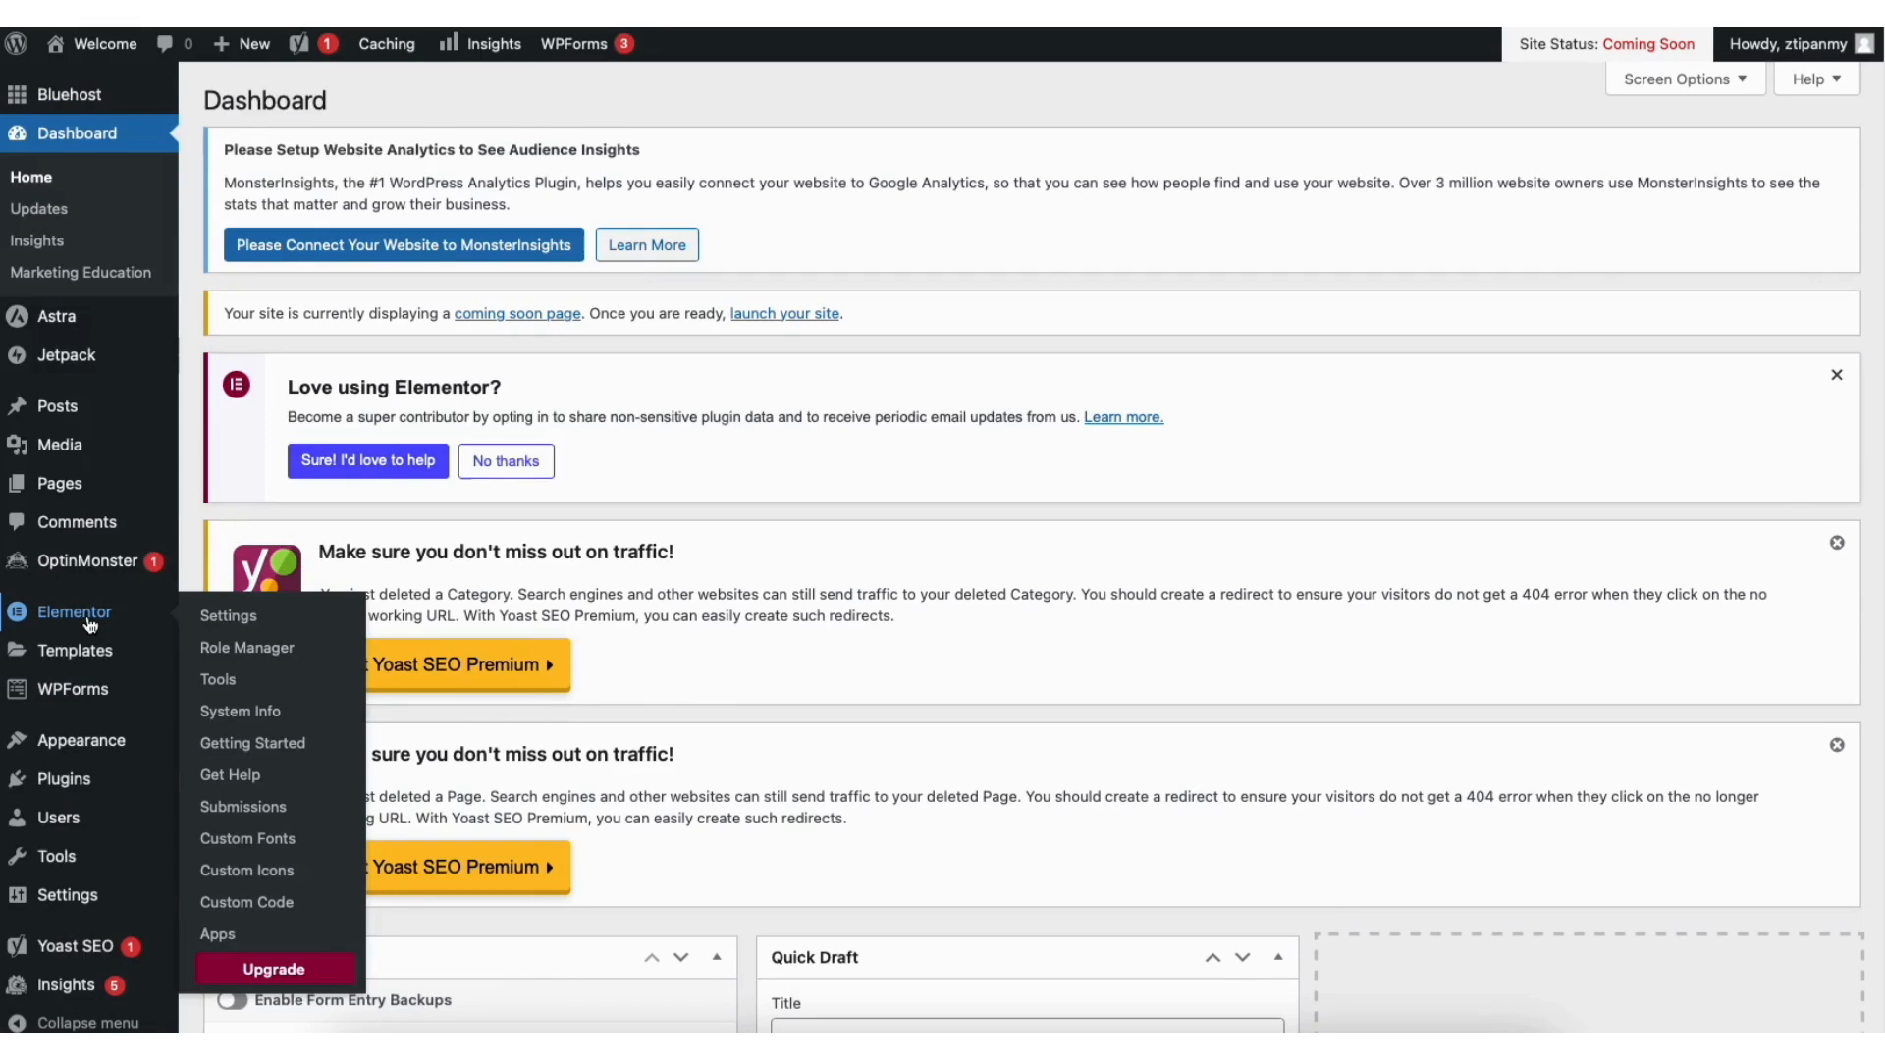
click(230, 612)
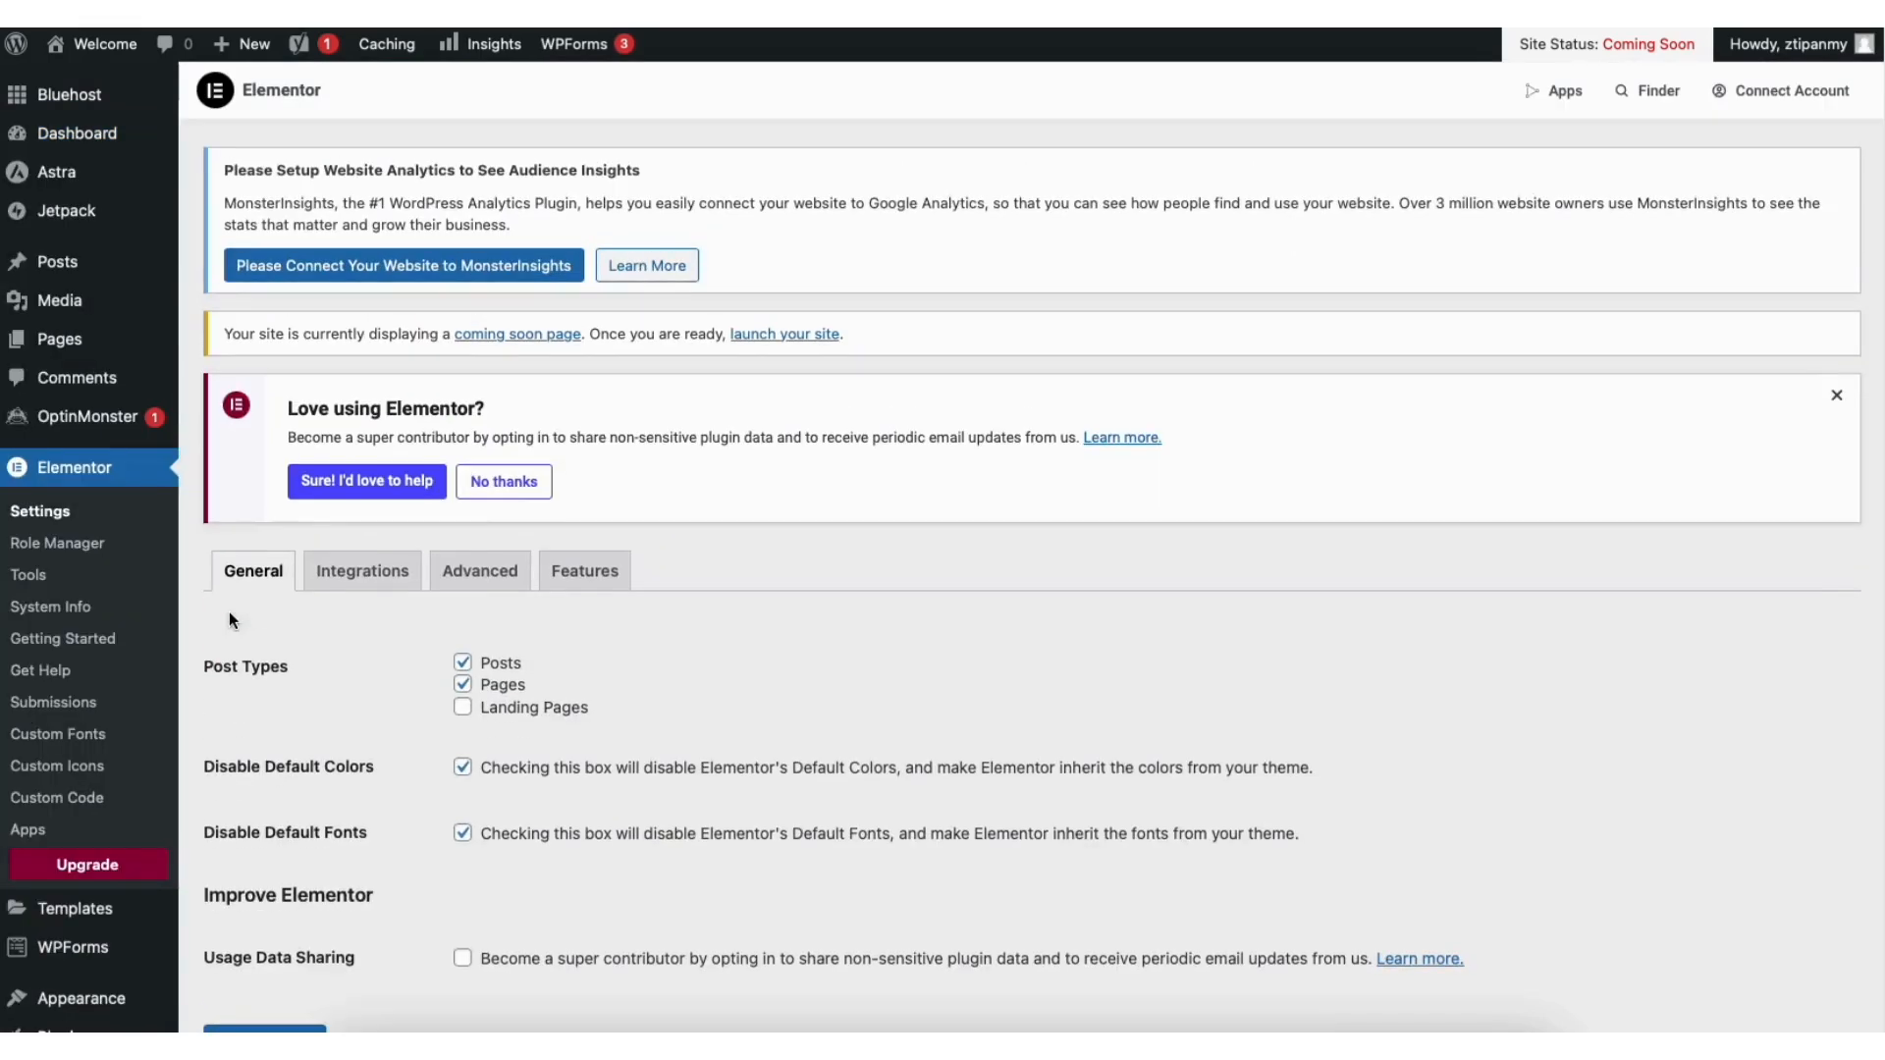
Step: In Elementor's experimental features, go over the Editor Top Bar option, set Flexbox Container to Active, and save the changes
click(610, 572)
scroll(1875, 378, down, 9)
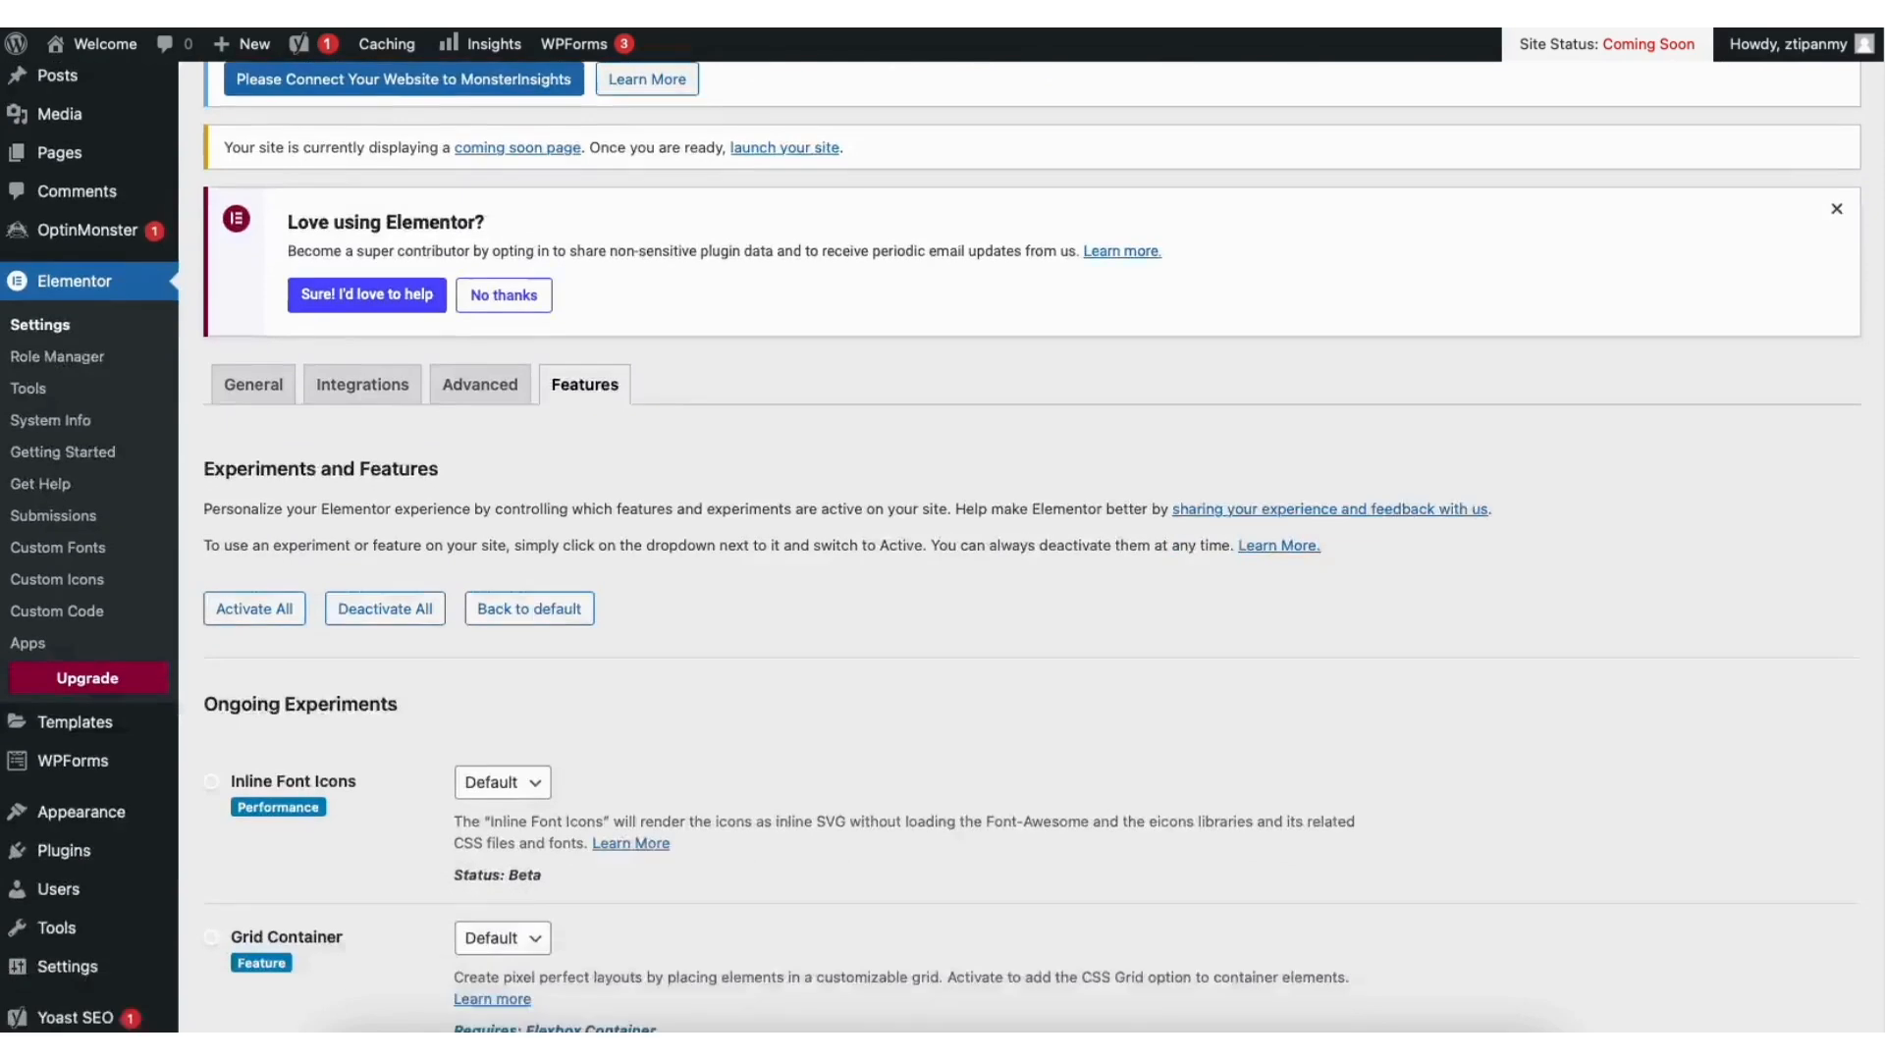
scroll(1871, 393, down, 1)
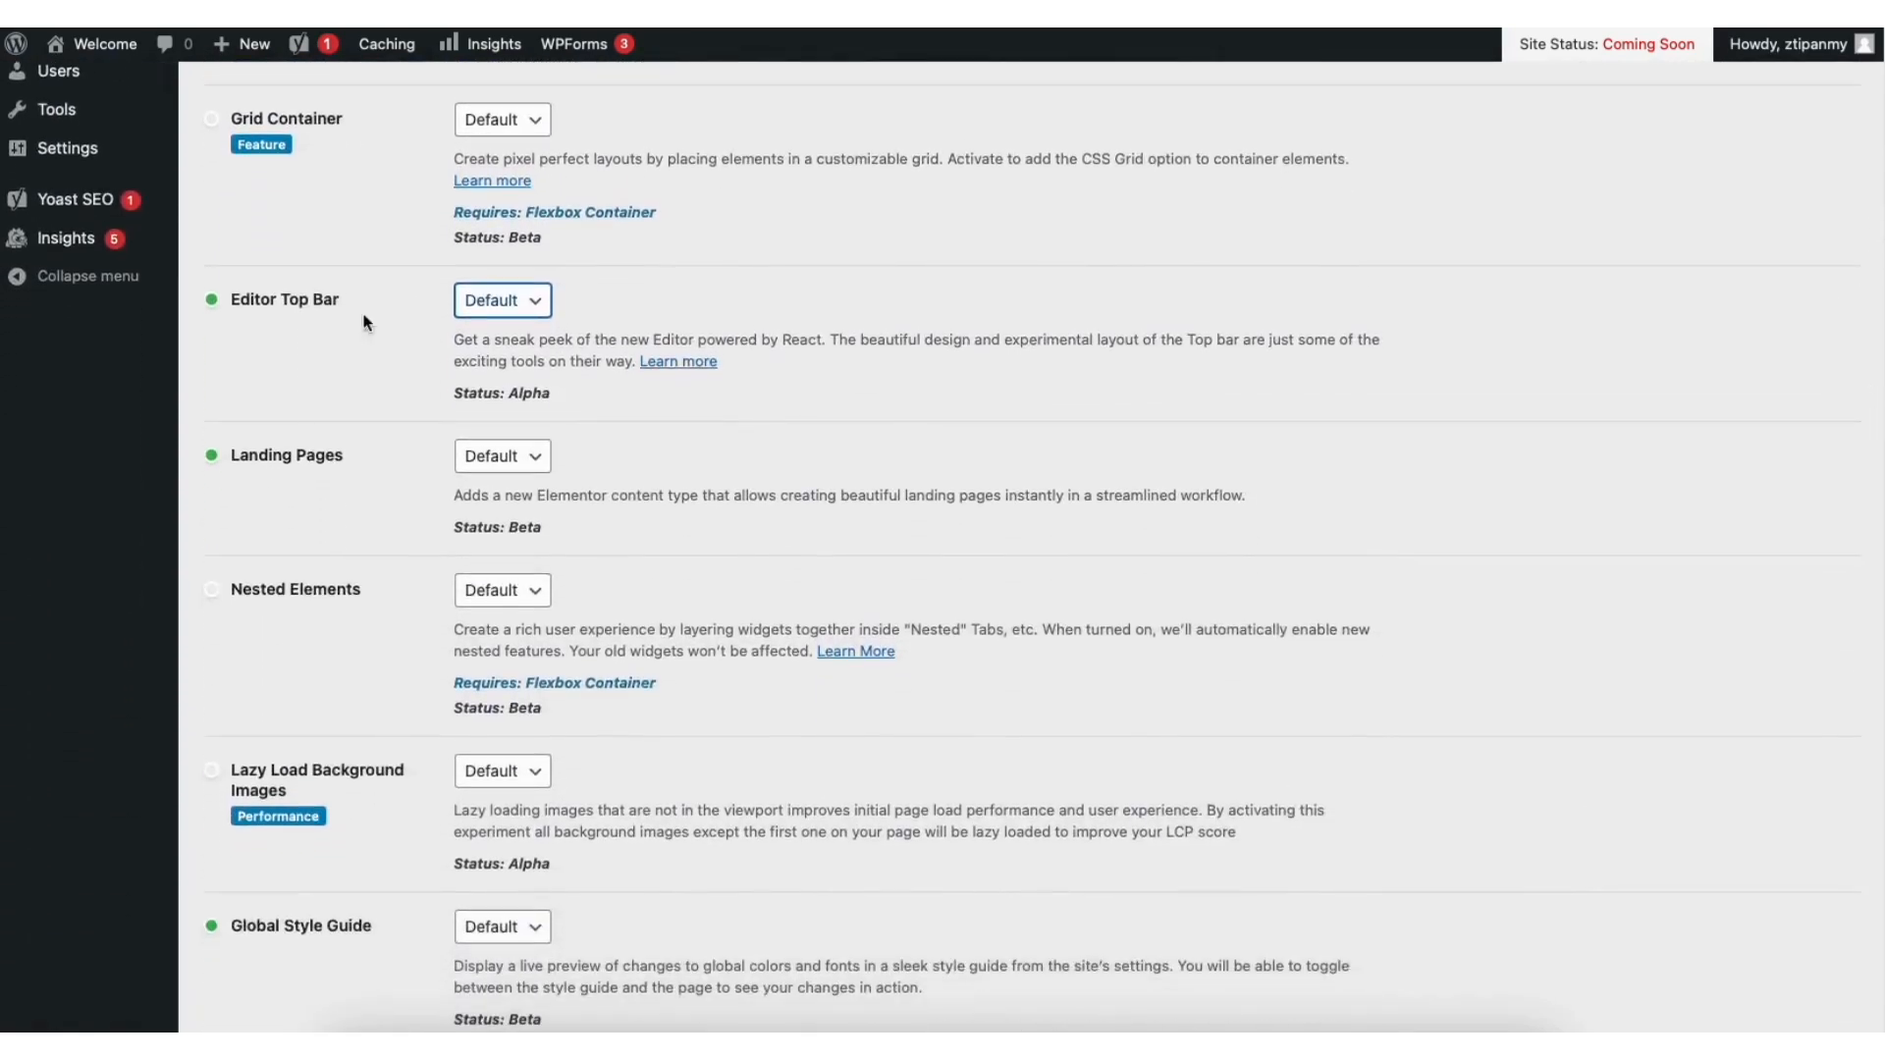
click(523, 299)
click(495, 323)
scroll(1864, 403, down, 10)
scroll(1854, 707, down, 2)
click(495, 518)
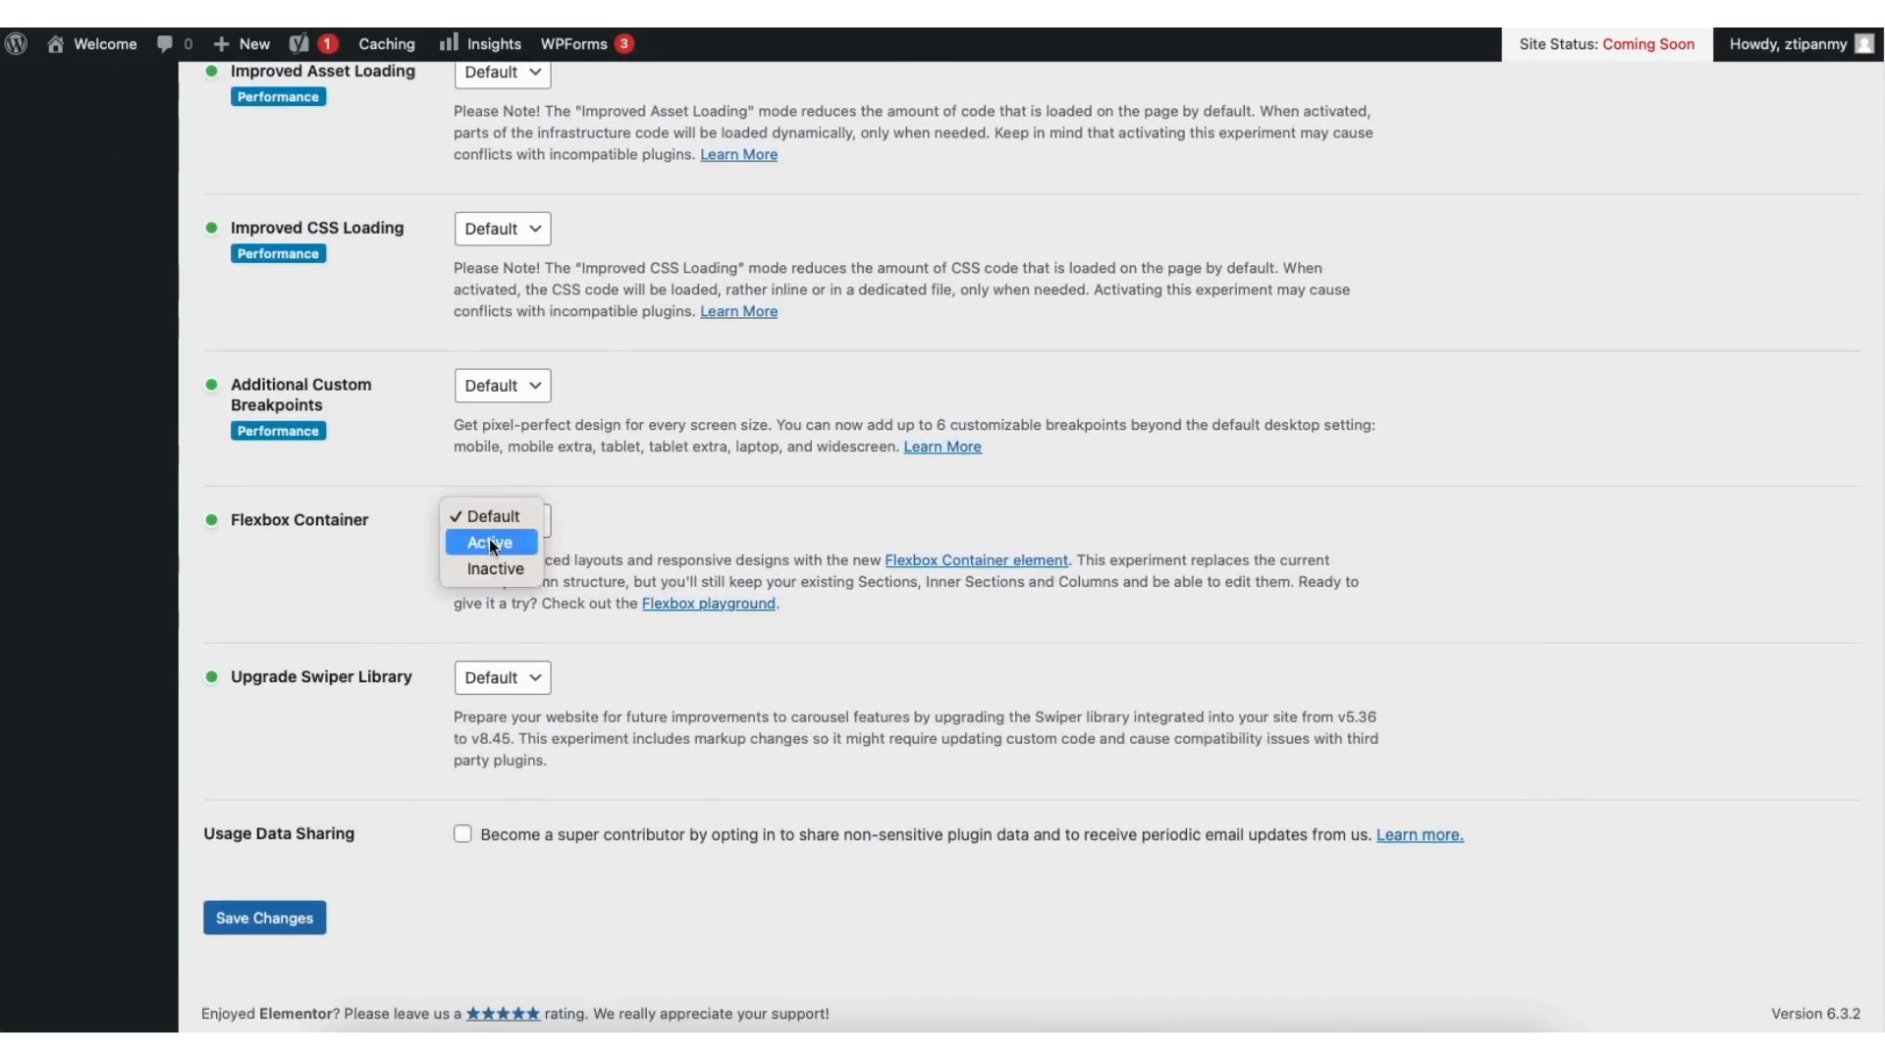
click(491, 544)
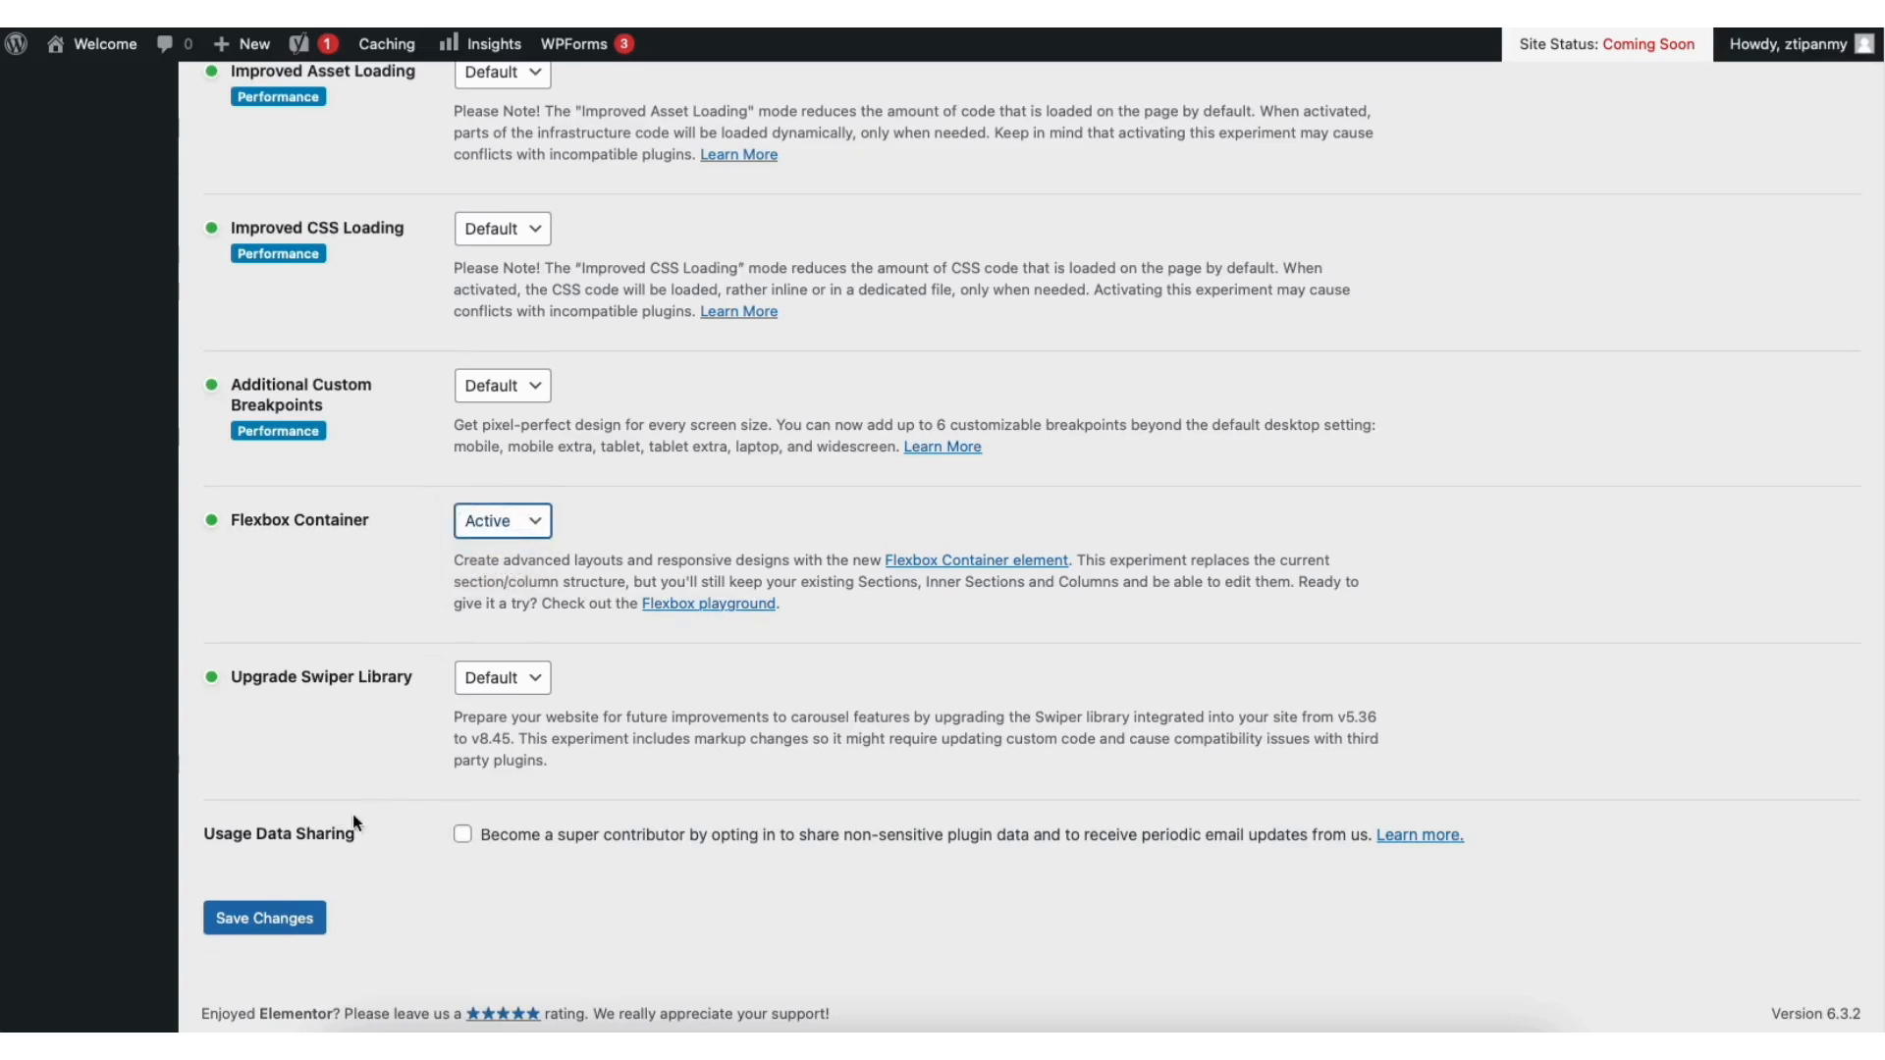
click(265, 917)
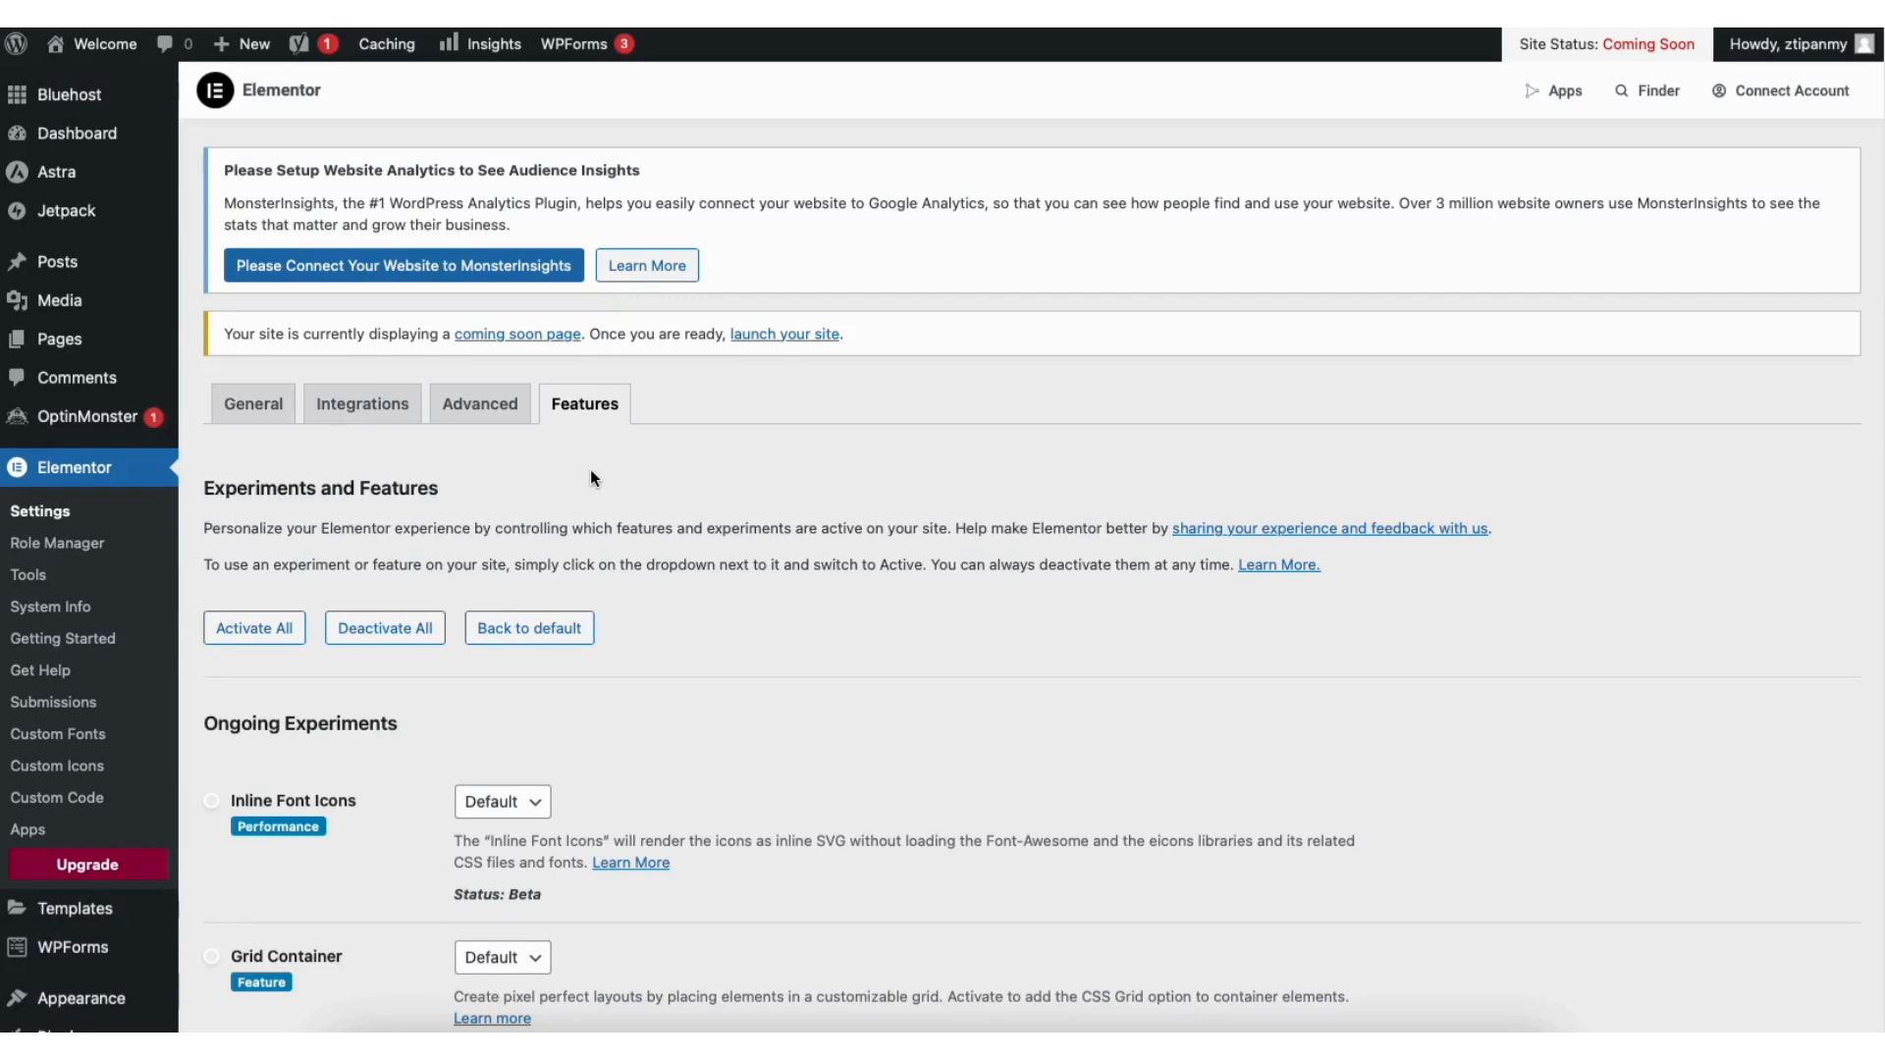
Step: Visit the website's home page from the dashboard and open it for editing with Elementor
mouse_move(113, 49)
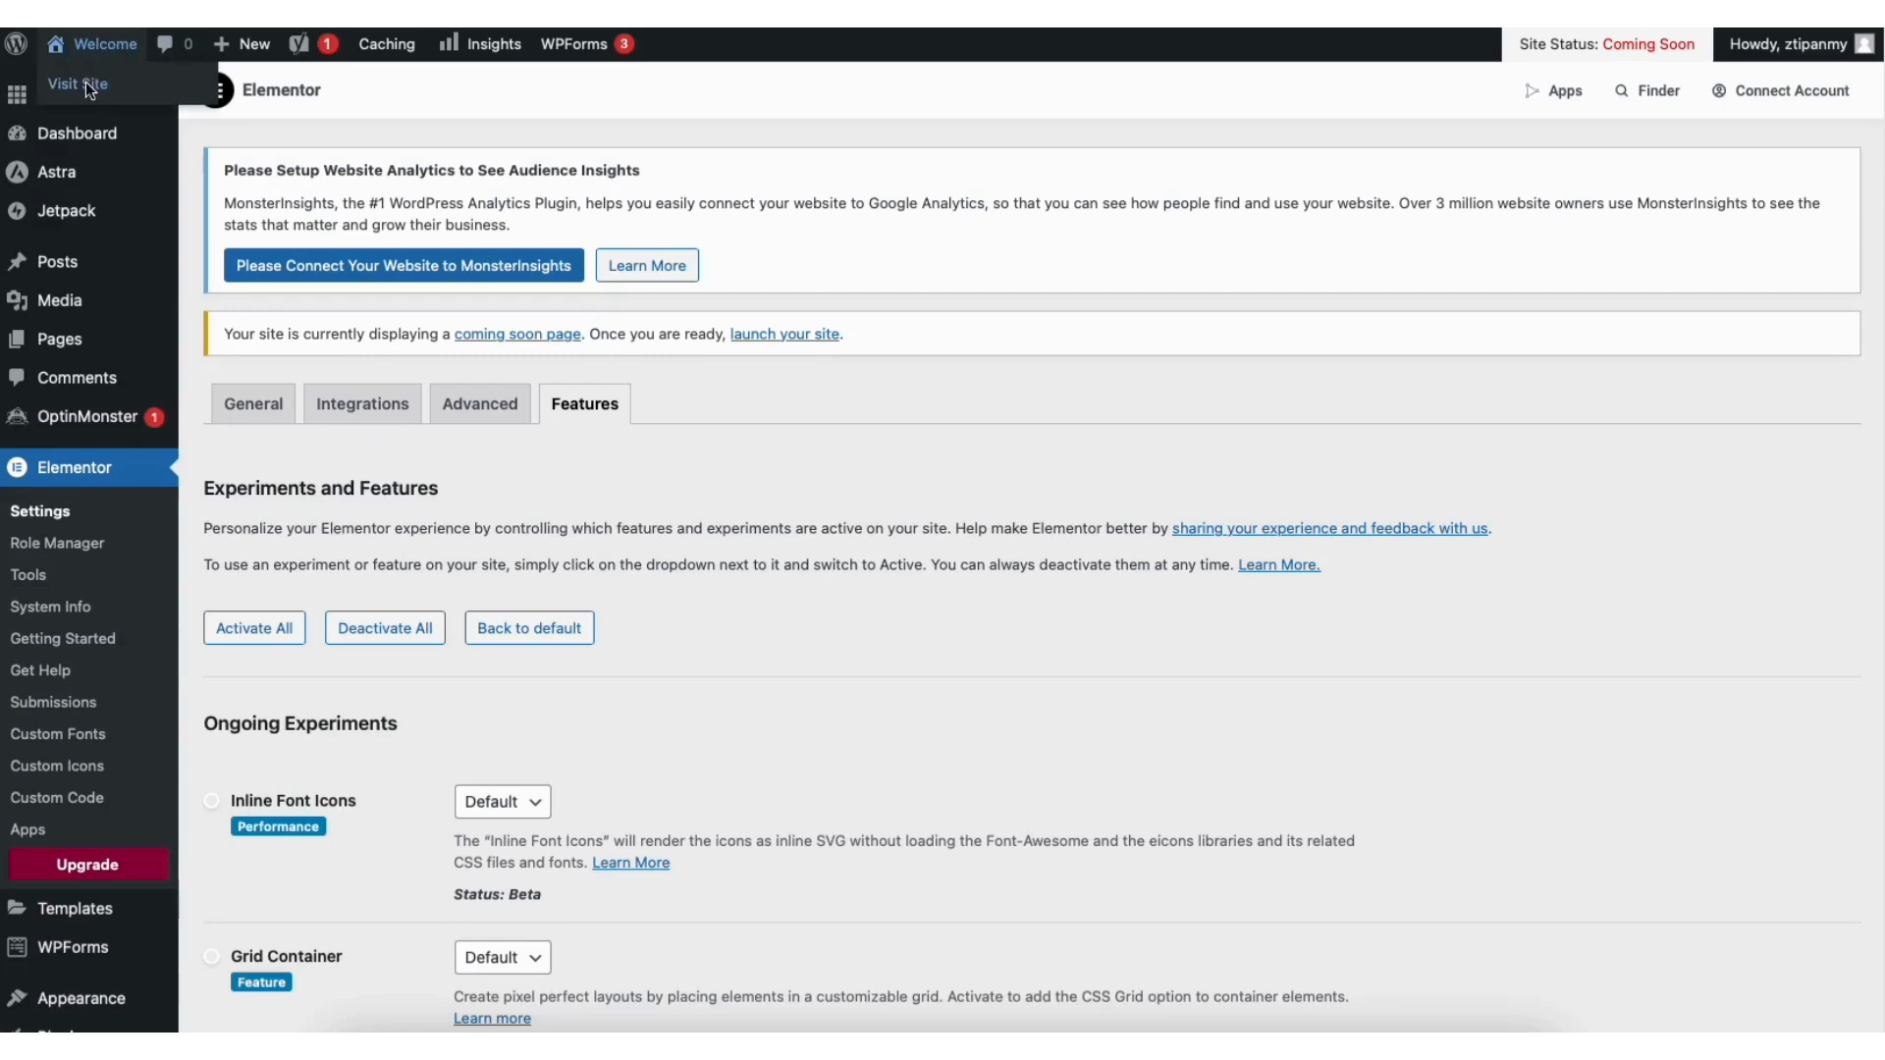
click(86, 83)
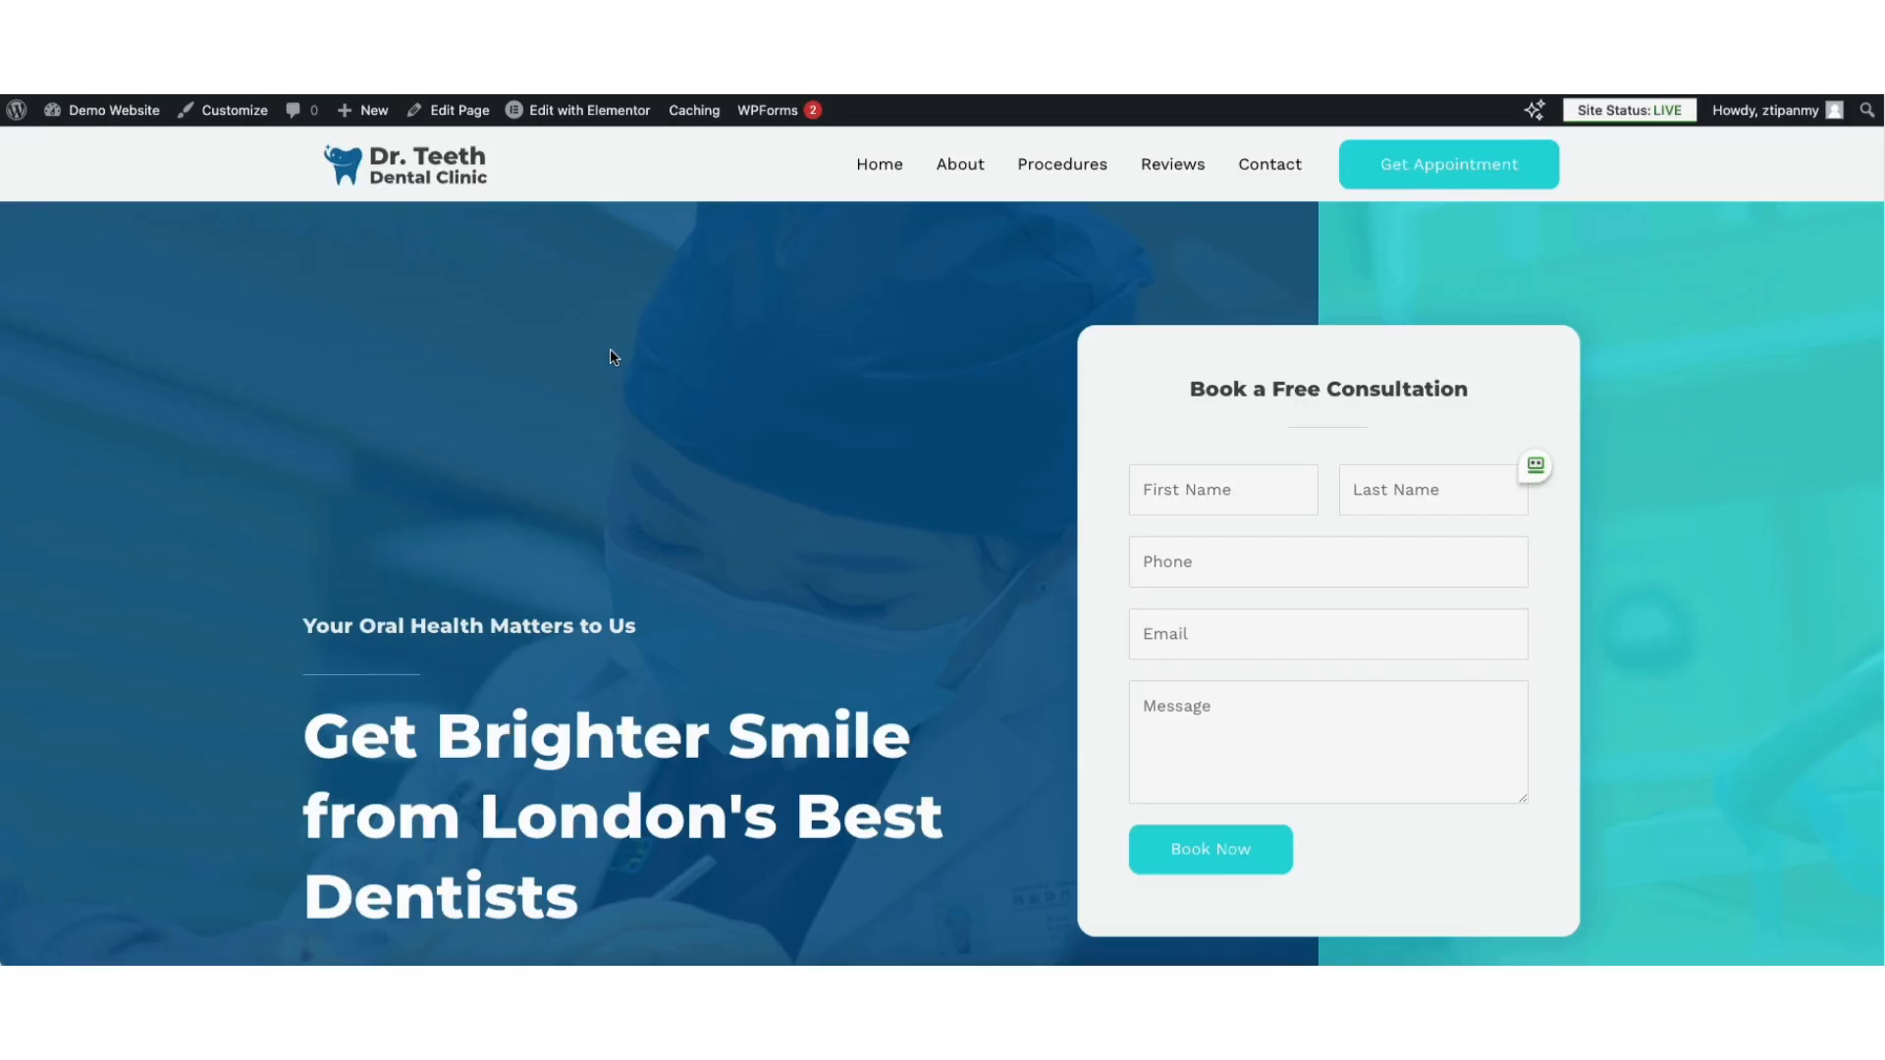
mouse_move(566, 116)
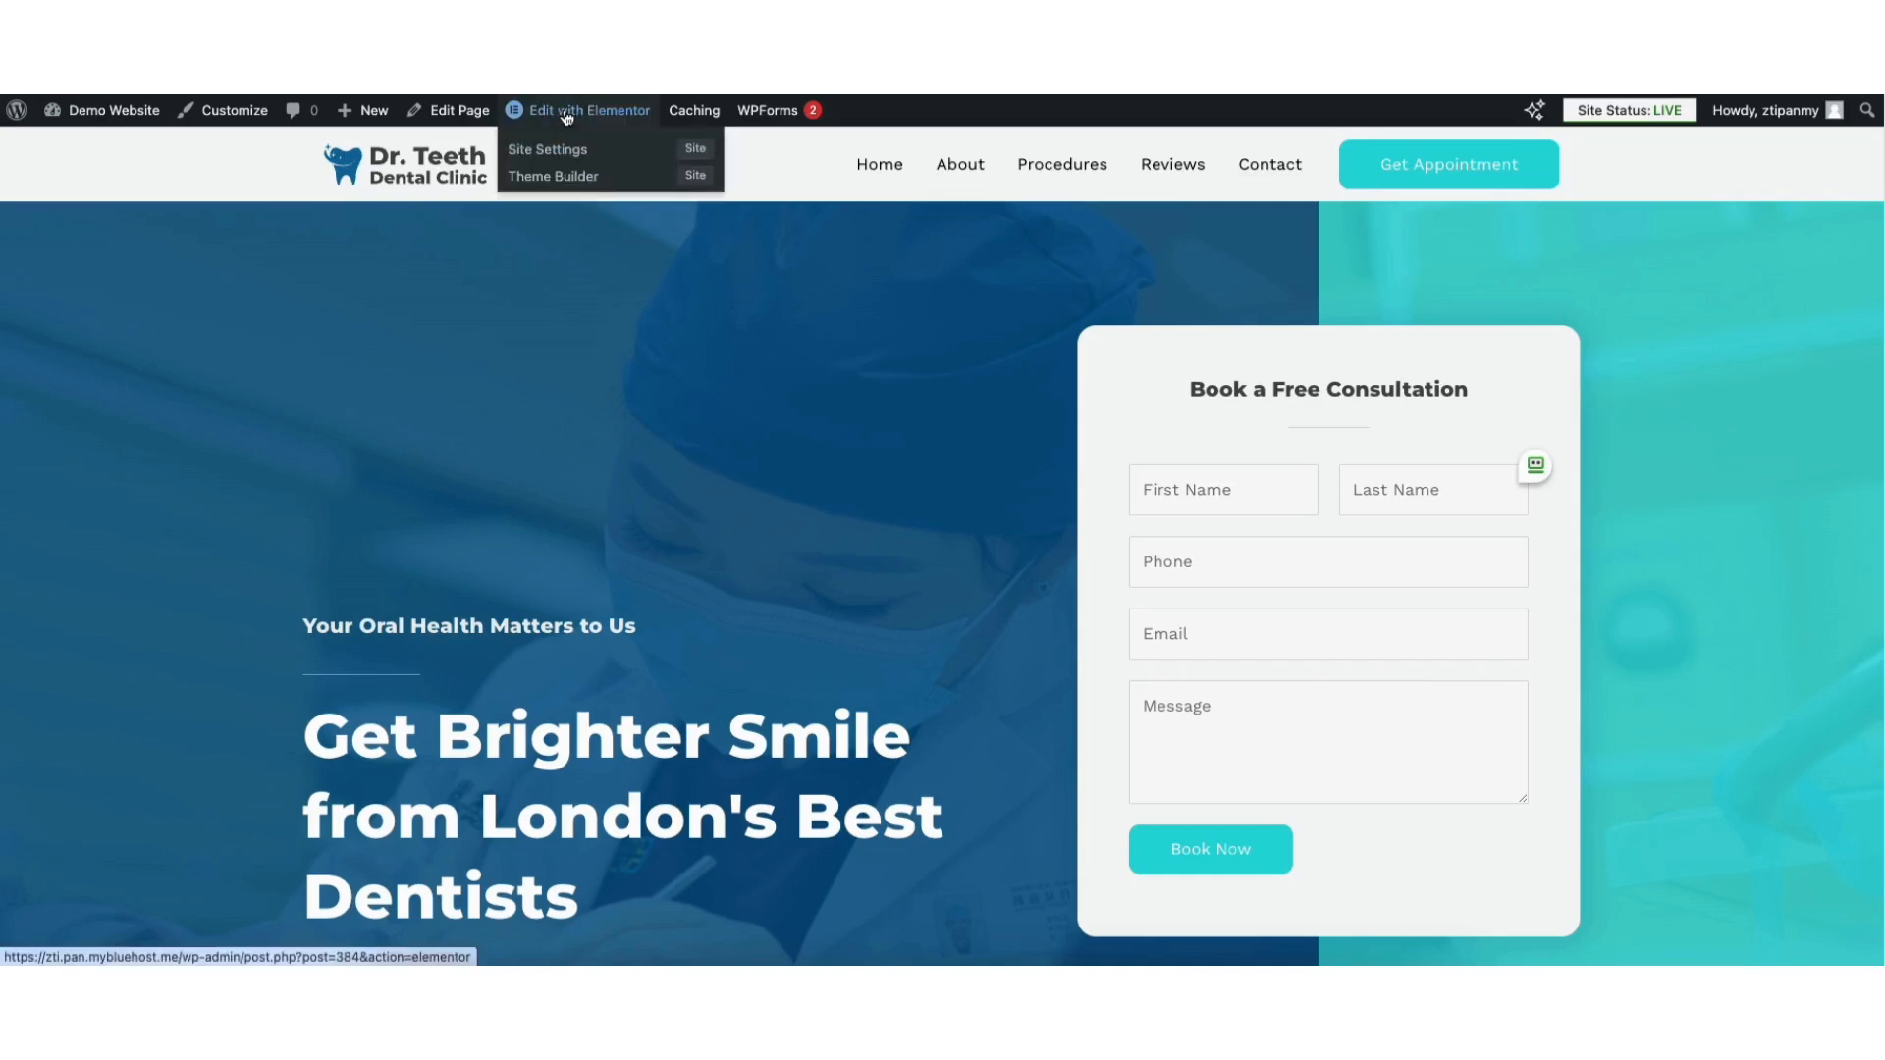
click(566, 115)
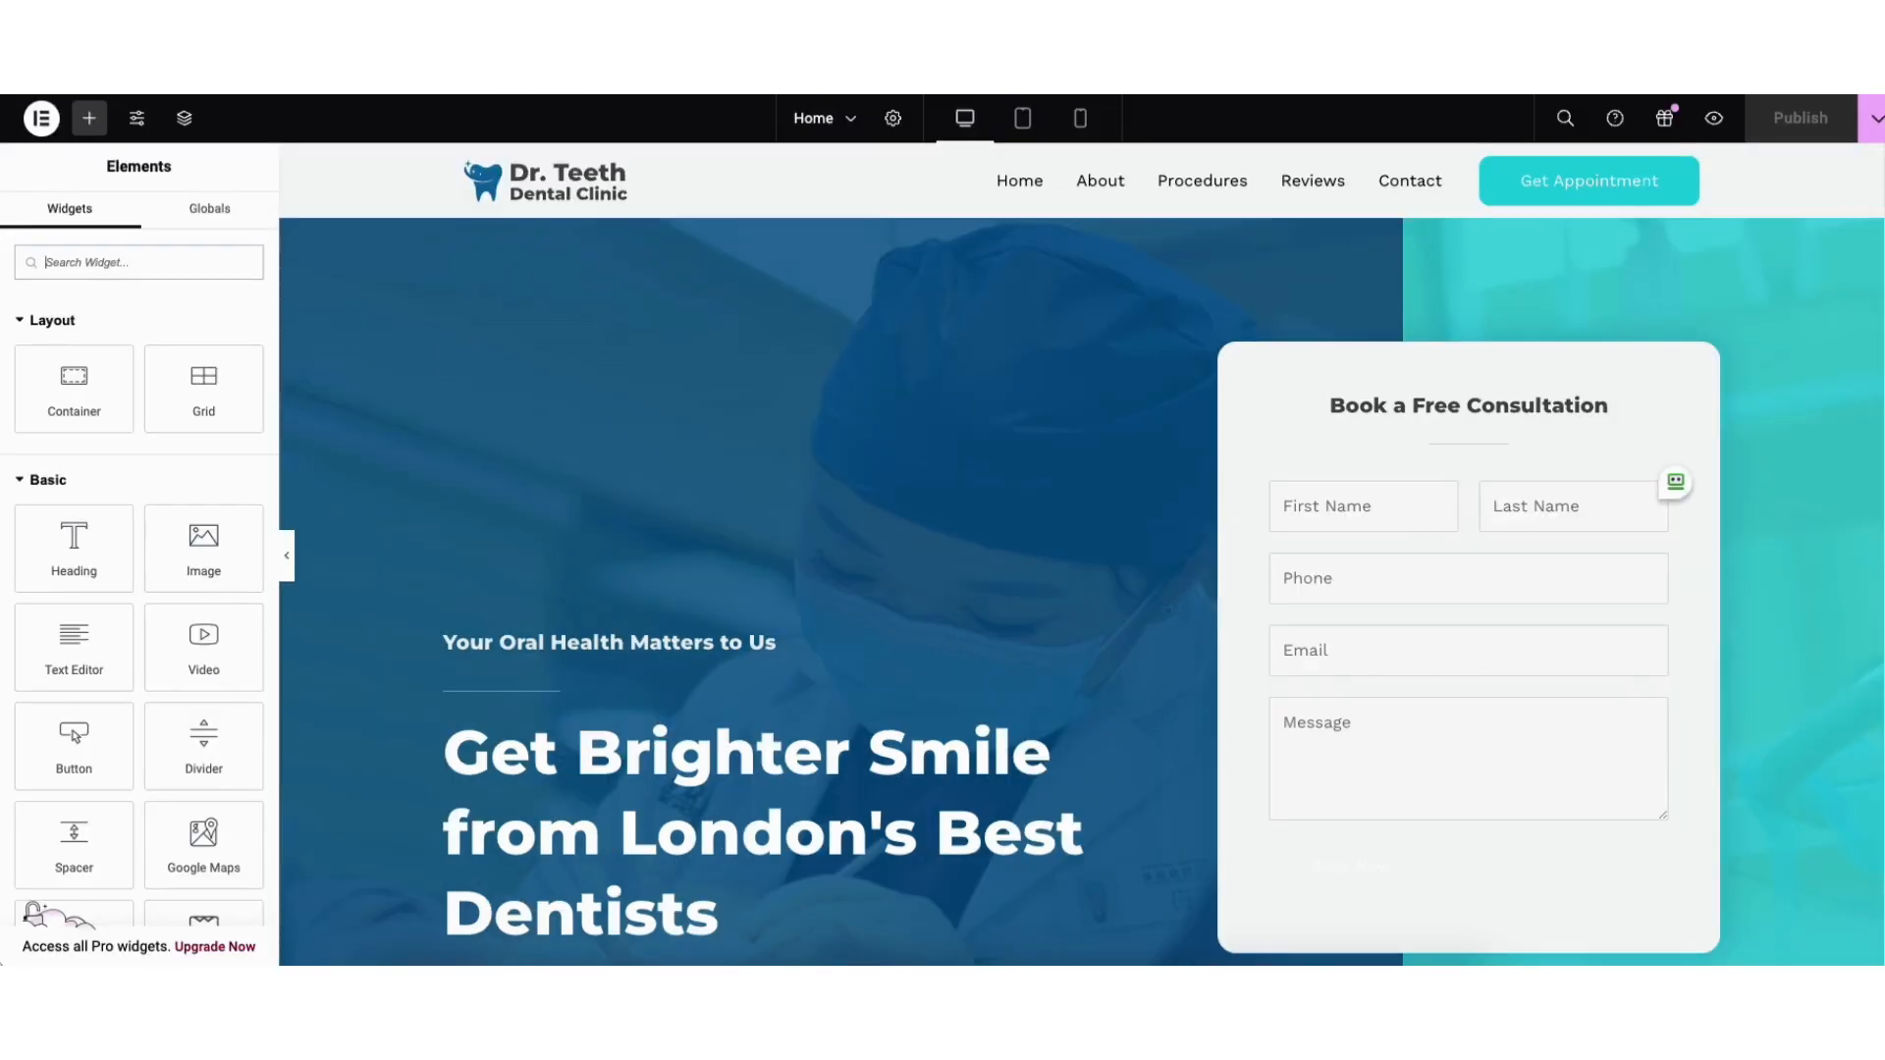
Step: Replace the main hero heading's text with "Demo Appointment Booking Website"
scroll(1081, 554, down, 2)
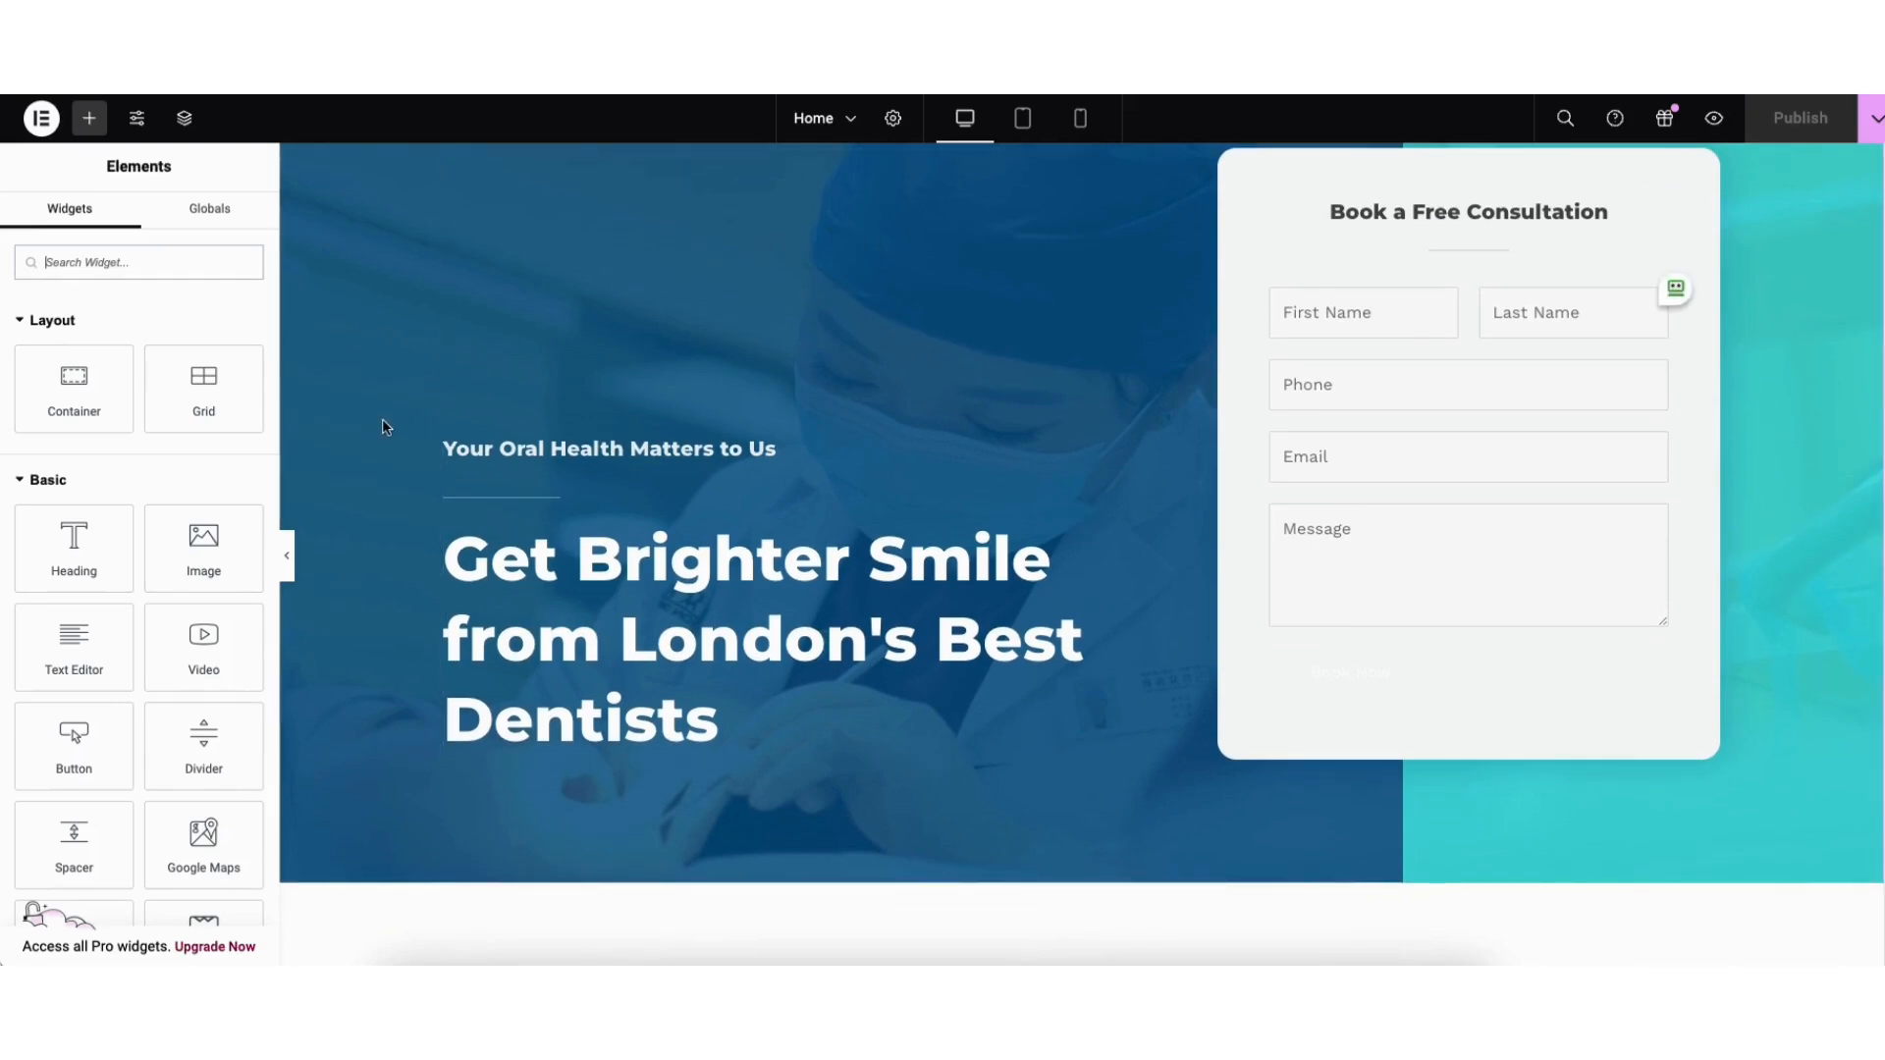
click(461, 559)
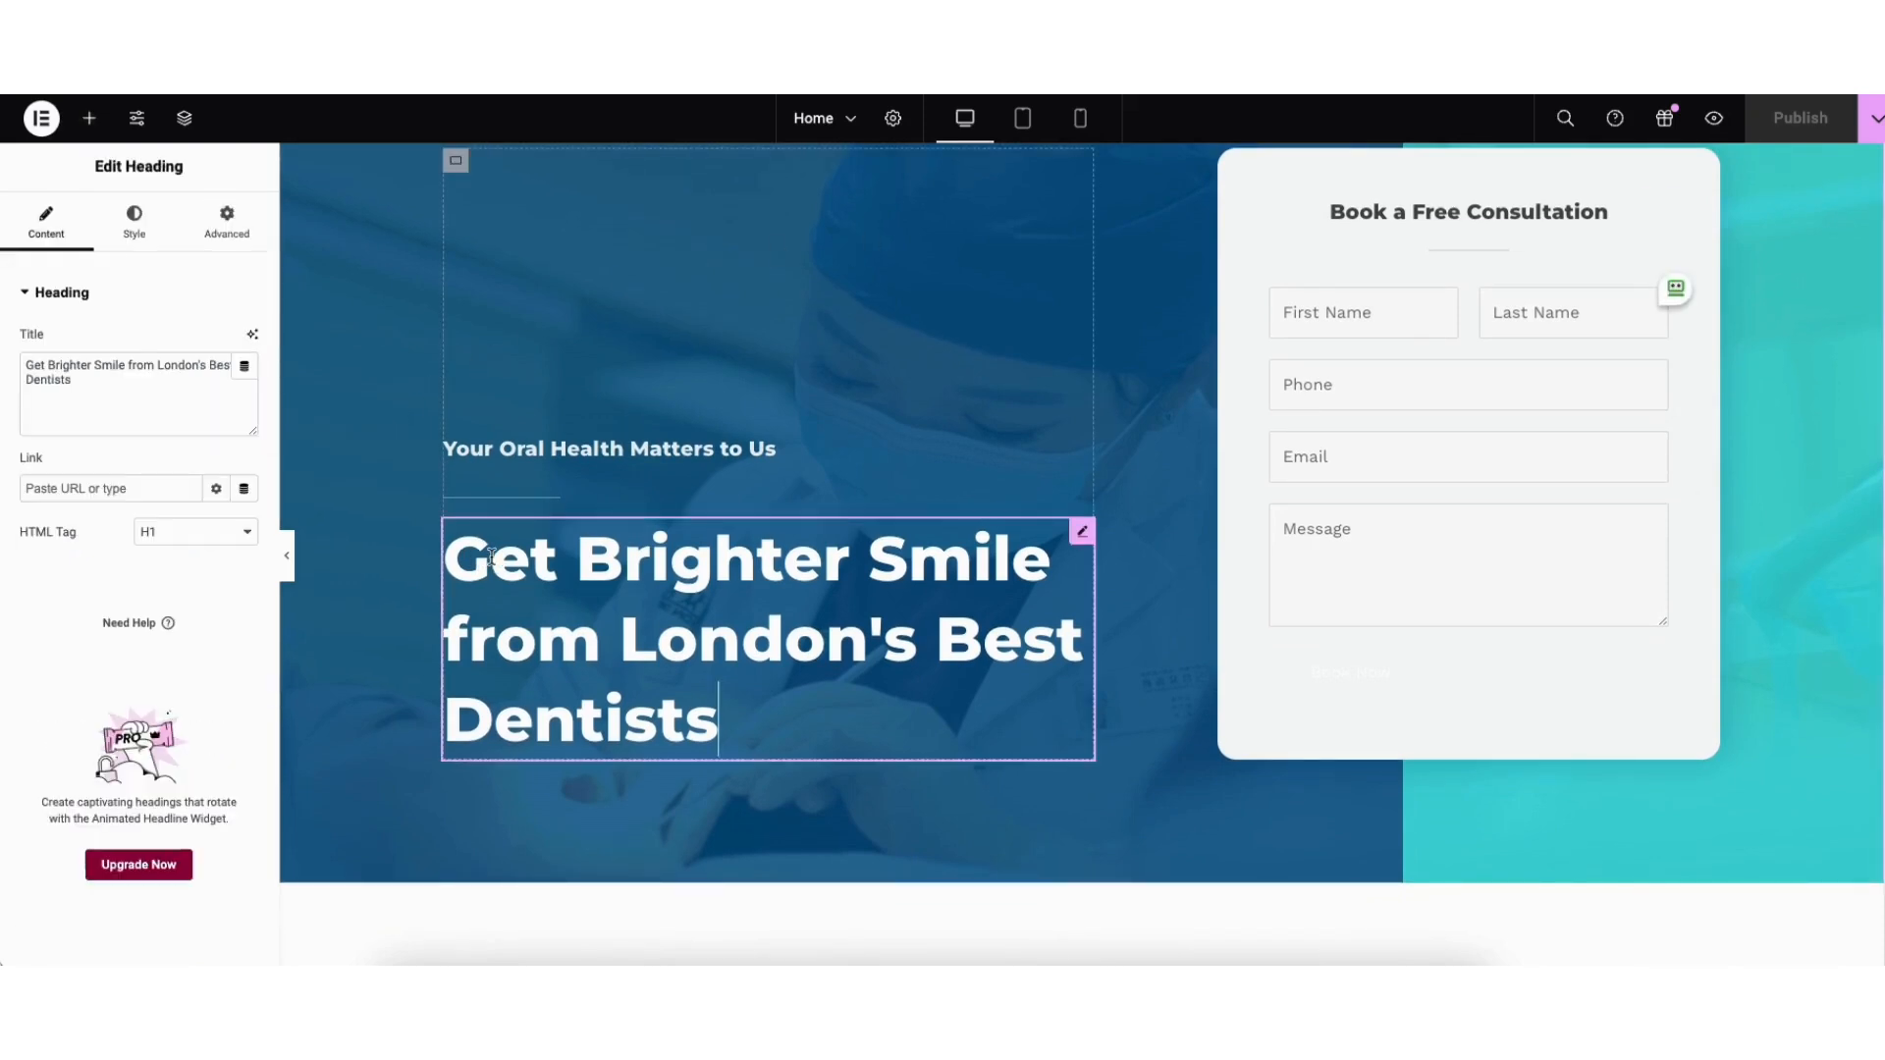
drag(26, 365, 87, 378)
drag(447, 555, 800, 699)
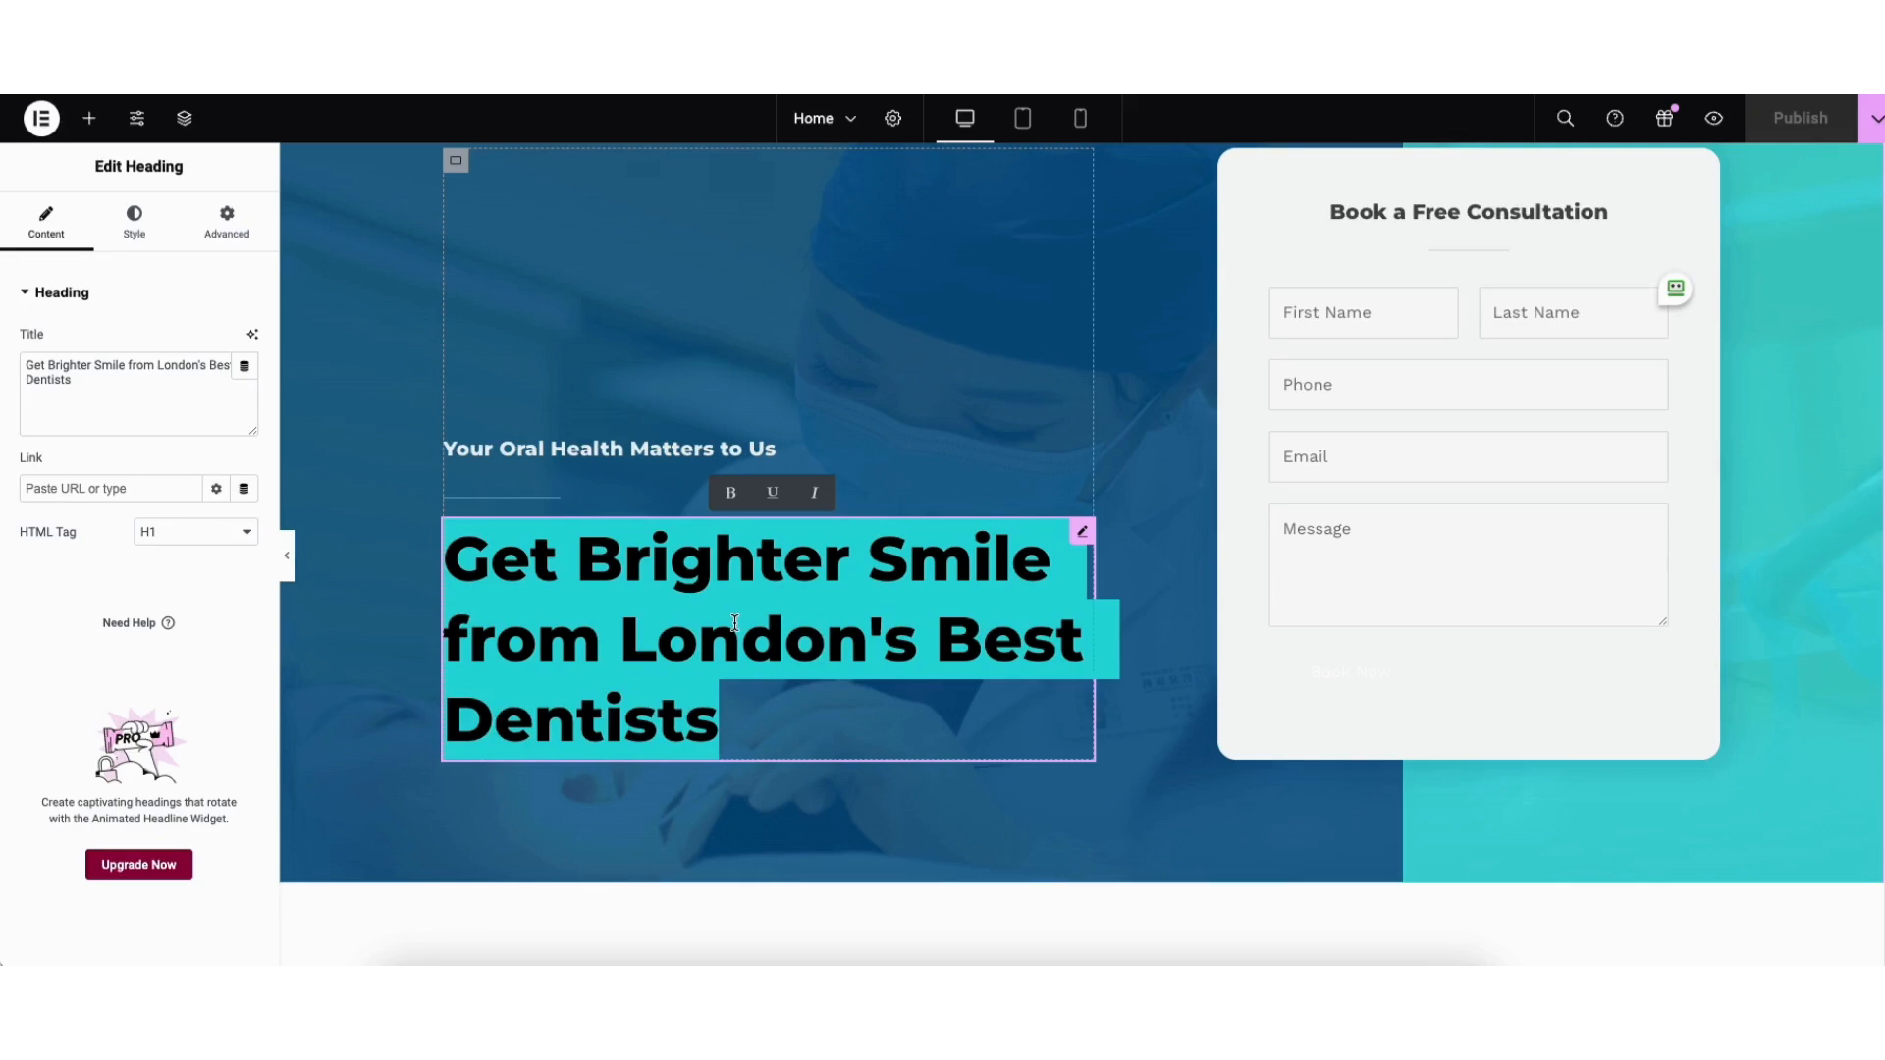
text(Demo Appointment Book)
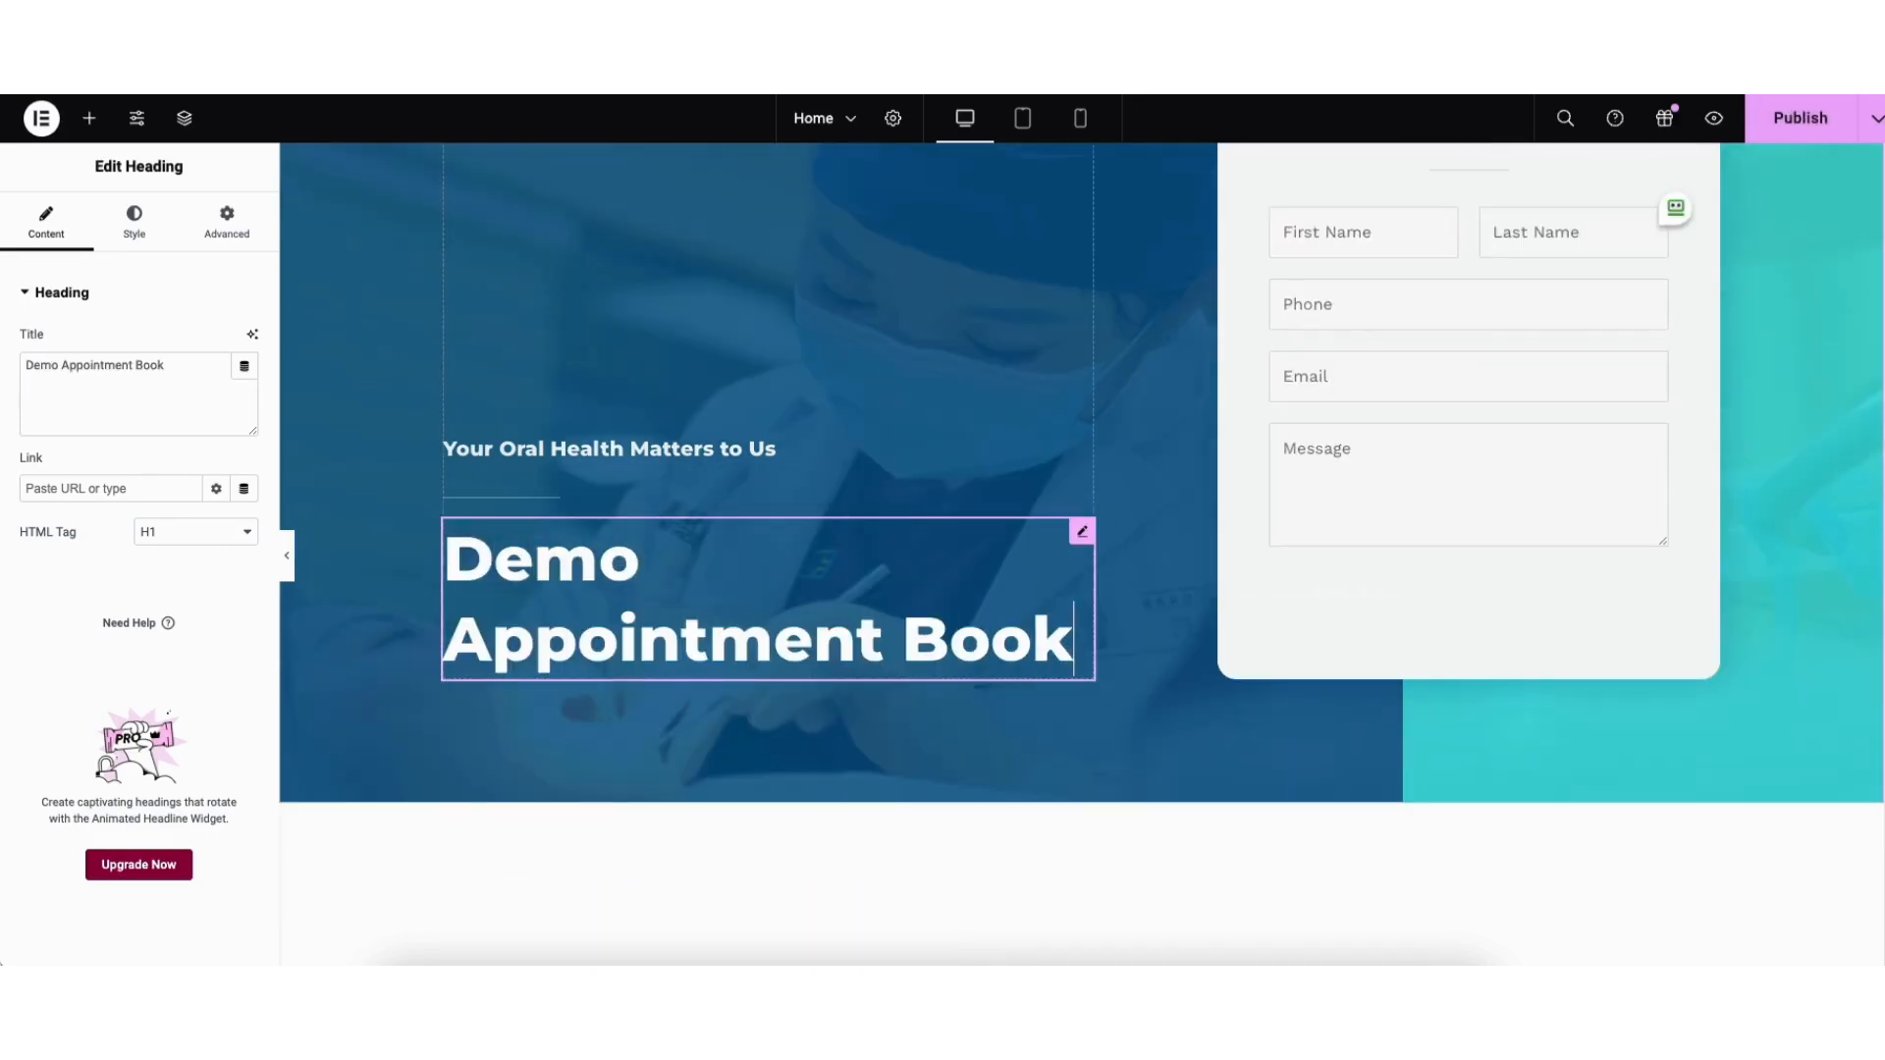
text(ing Website)
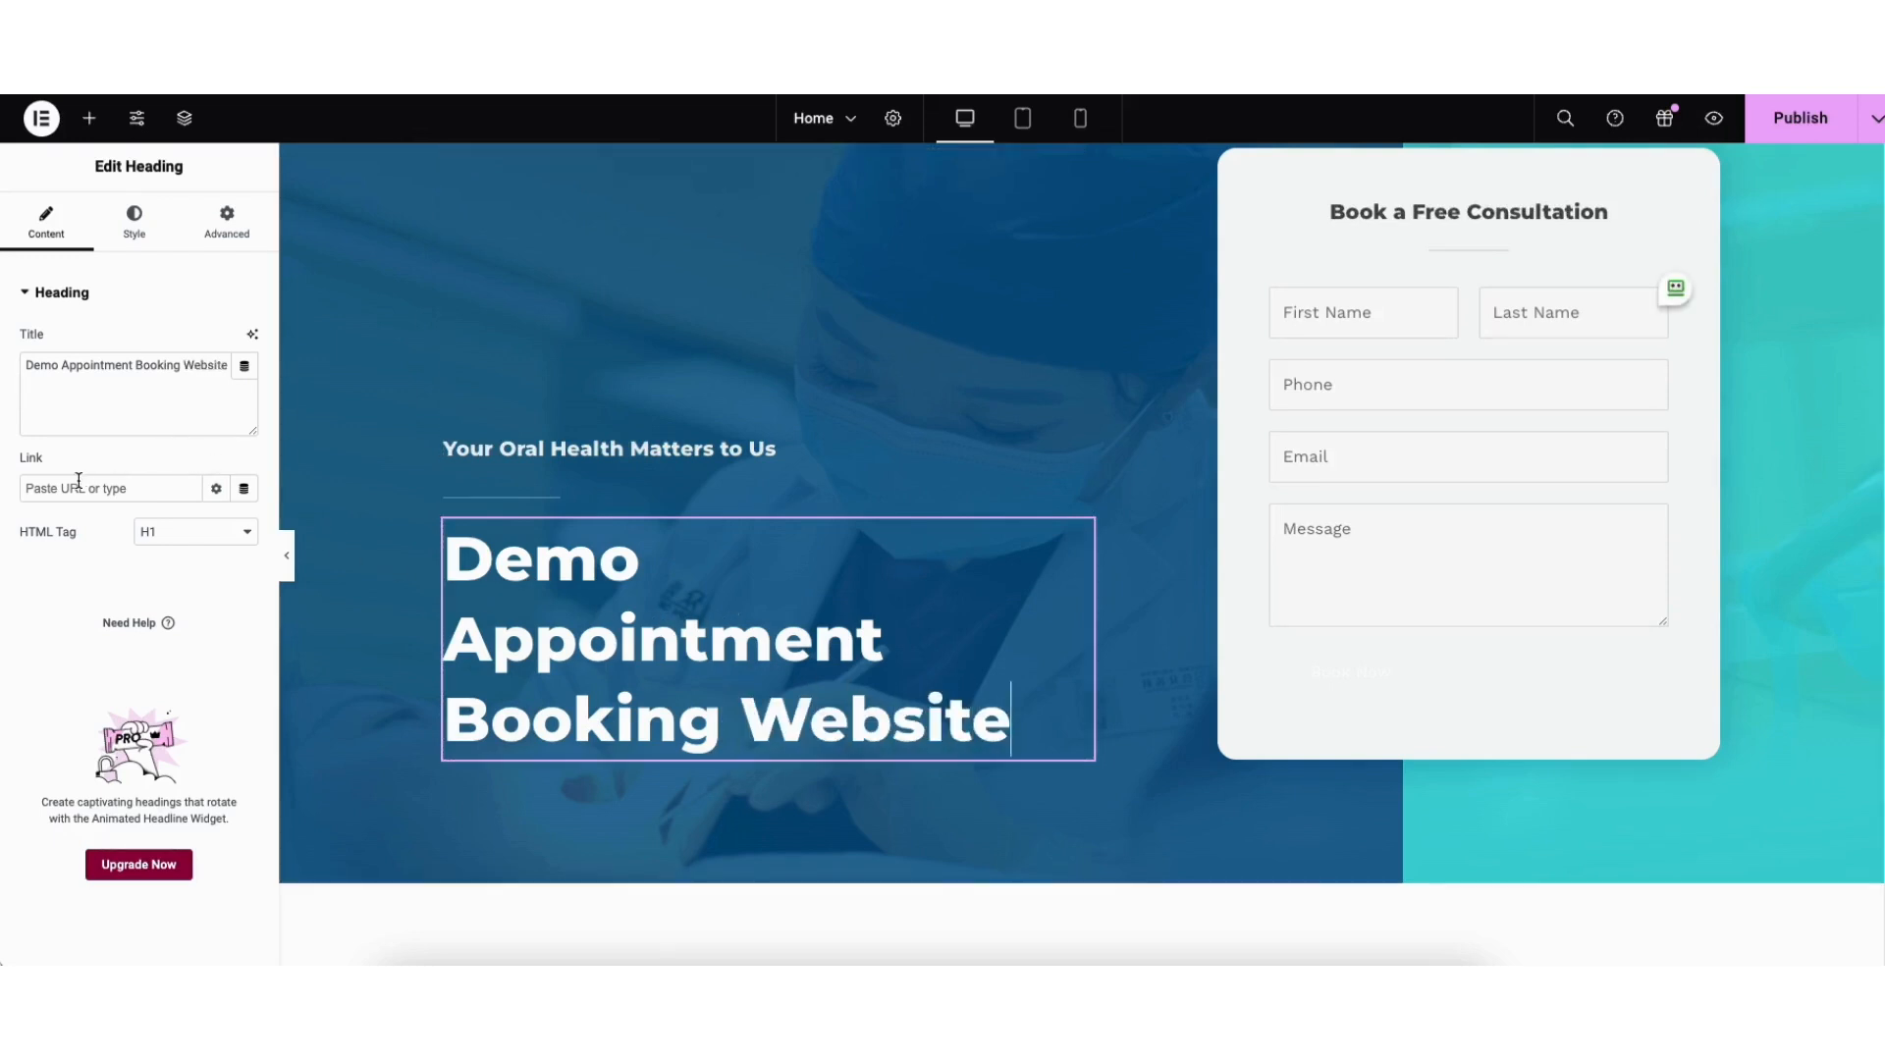
Step: Examine the hero heading's HTML tag choices and its typography options for font family and size
click(153, 533)
click(155, 533)
click(135, 231)
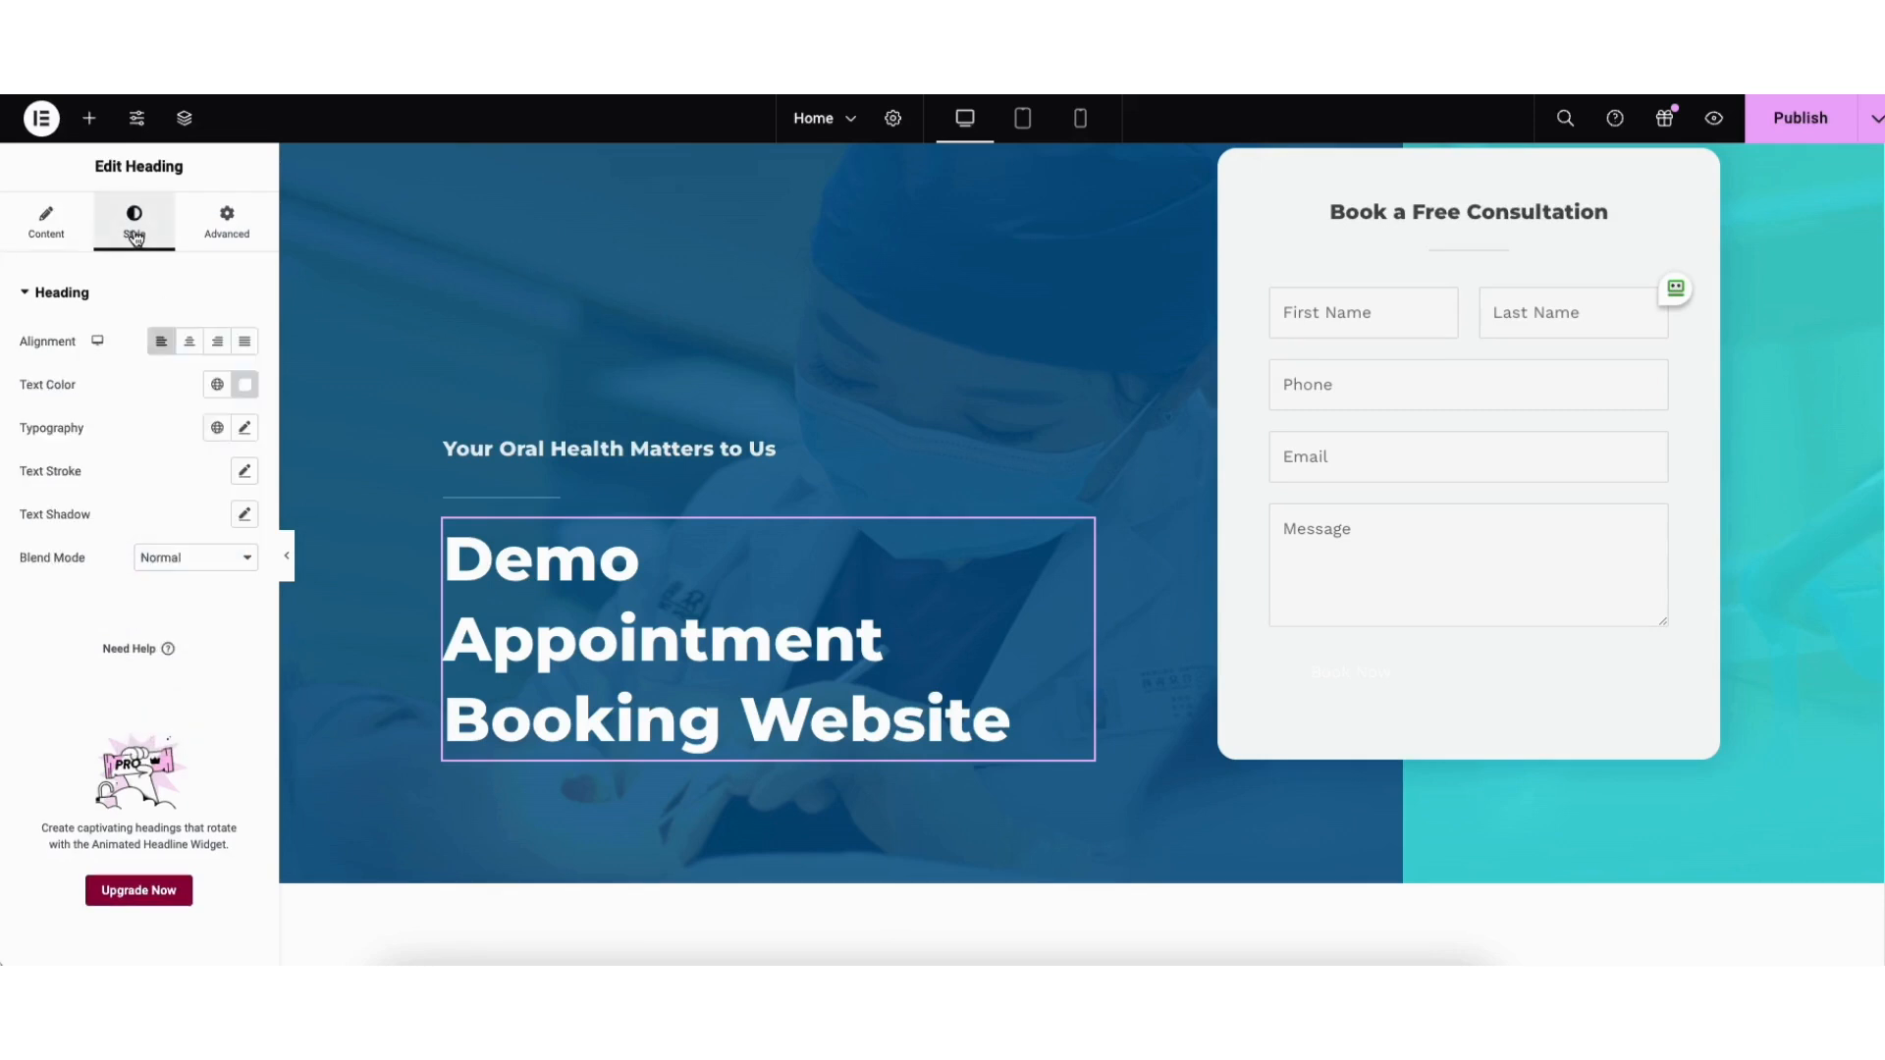
click(246, 429)
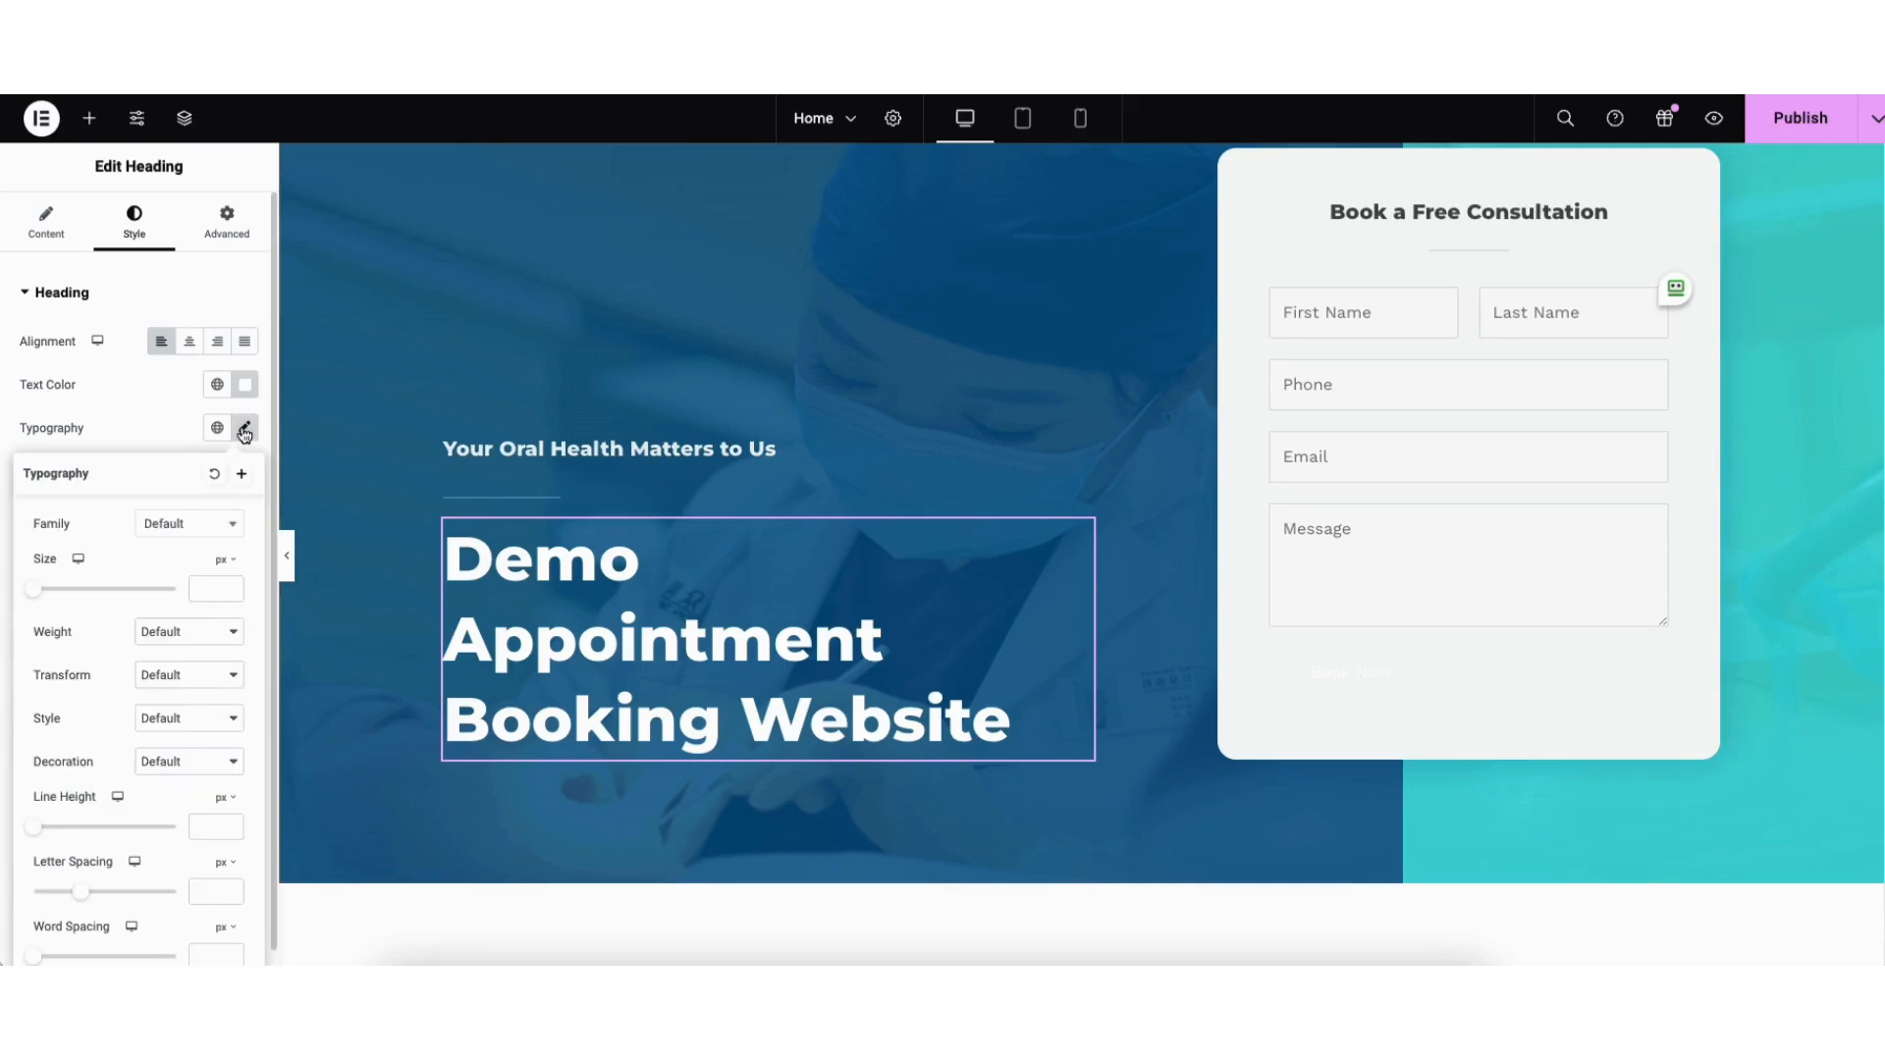
click(231, 528)
drag(235, 576, 240, 601)
click(118, 562)
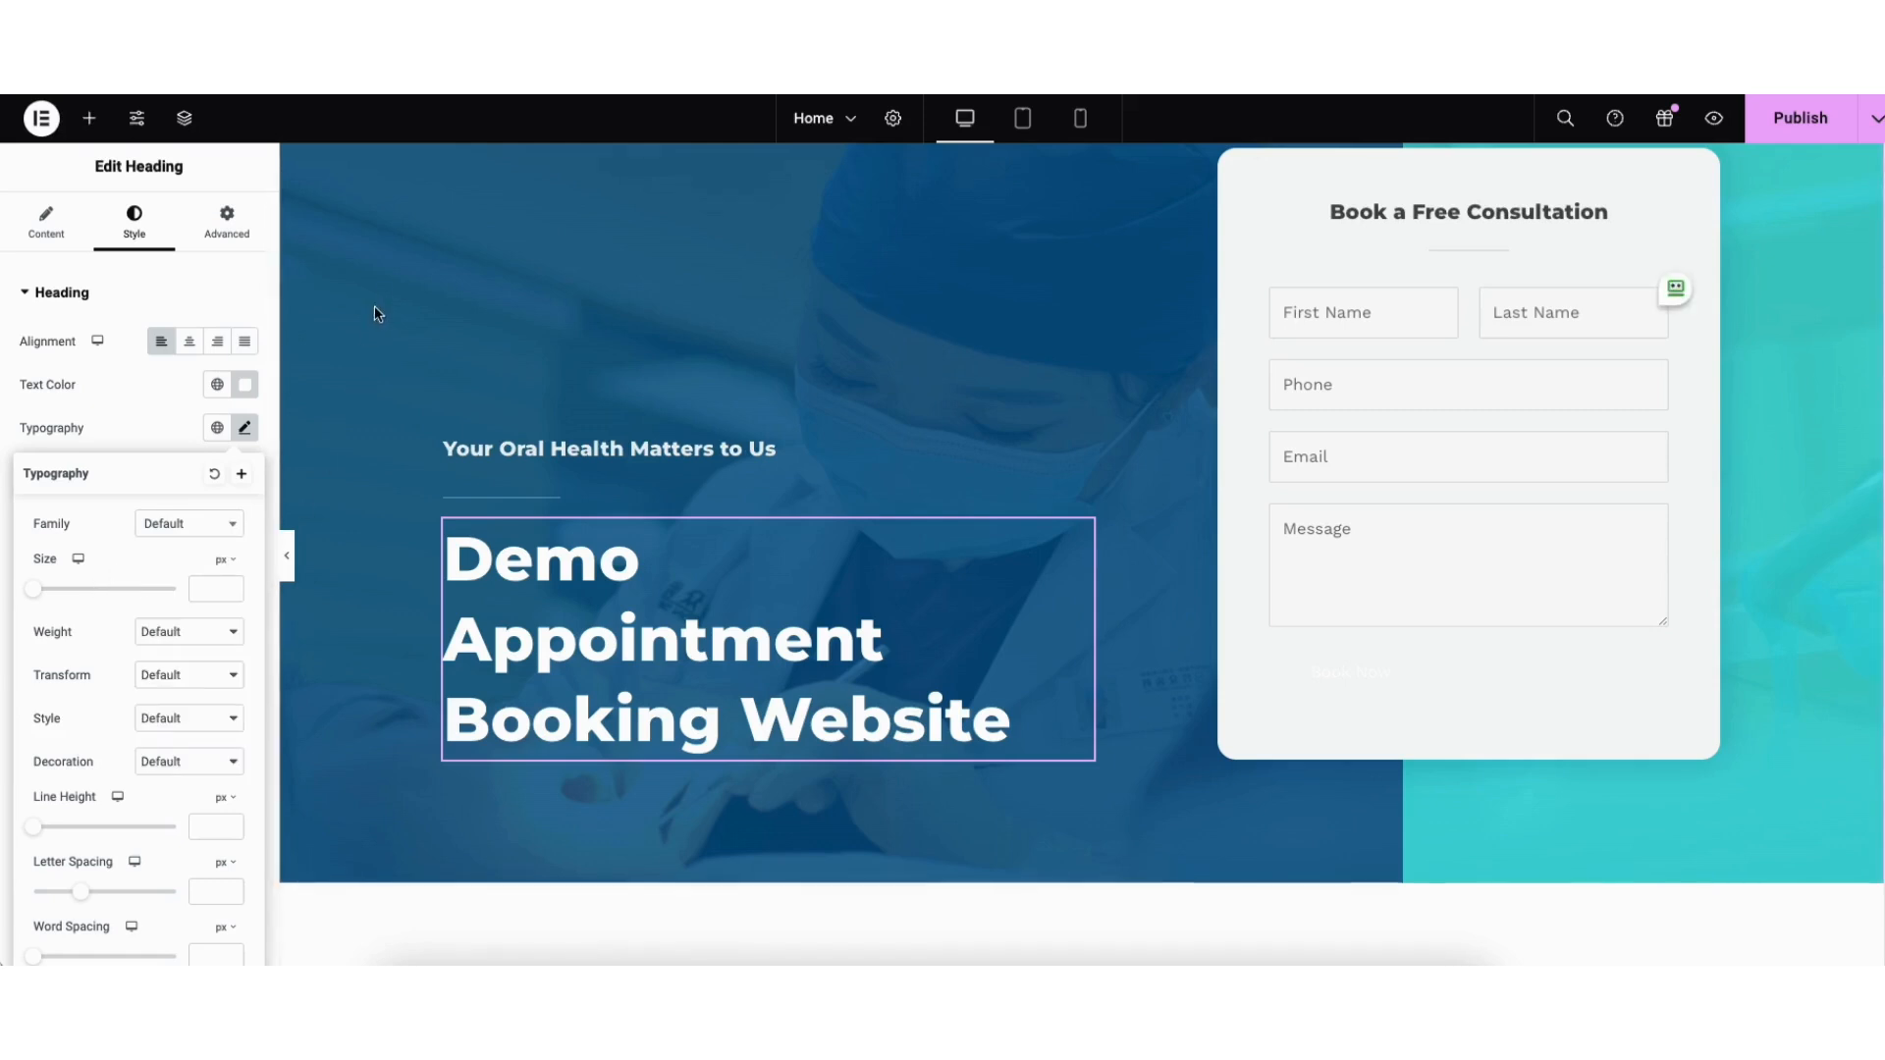
Step: Edit the hero container's classic background and select banner-image.jpg from the media library as its image
right_click(382, 261)
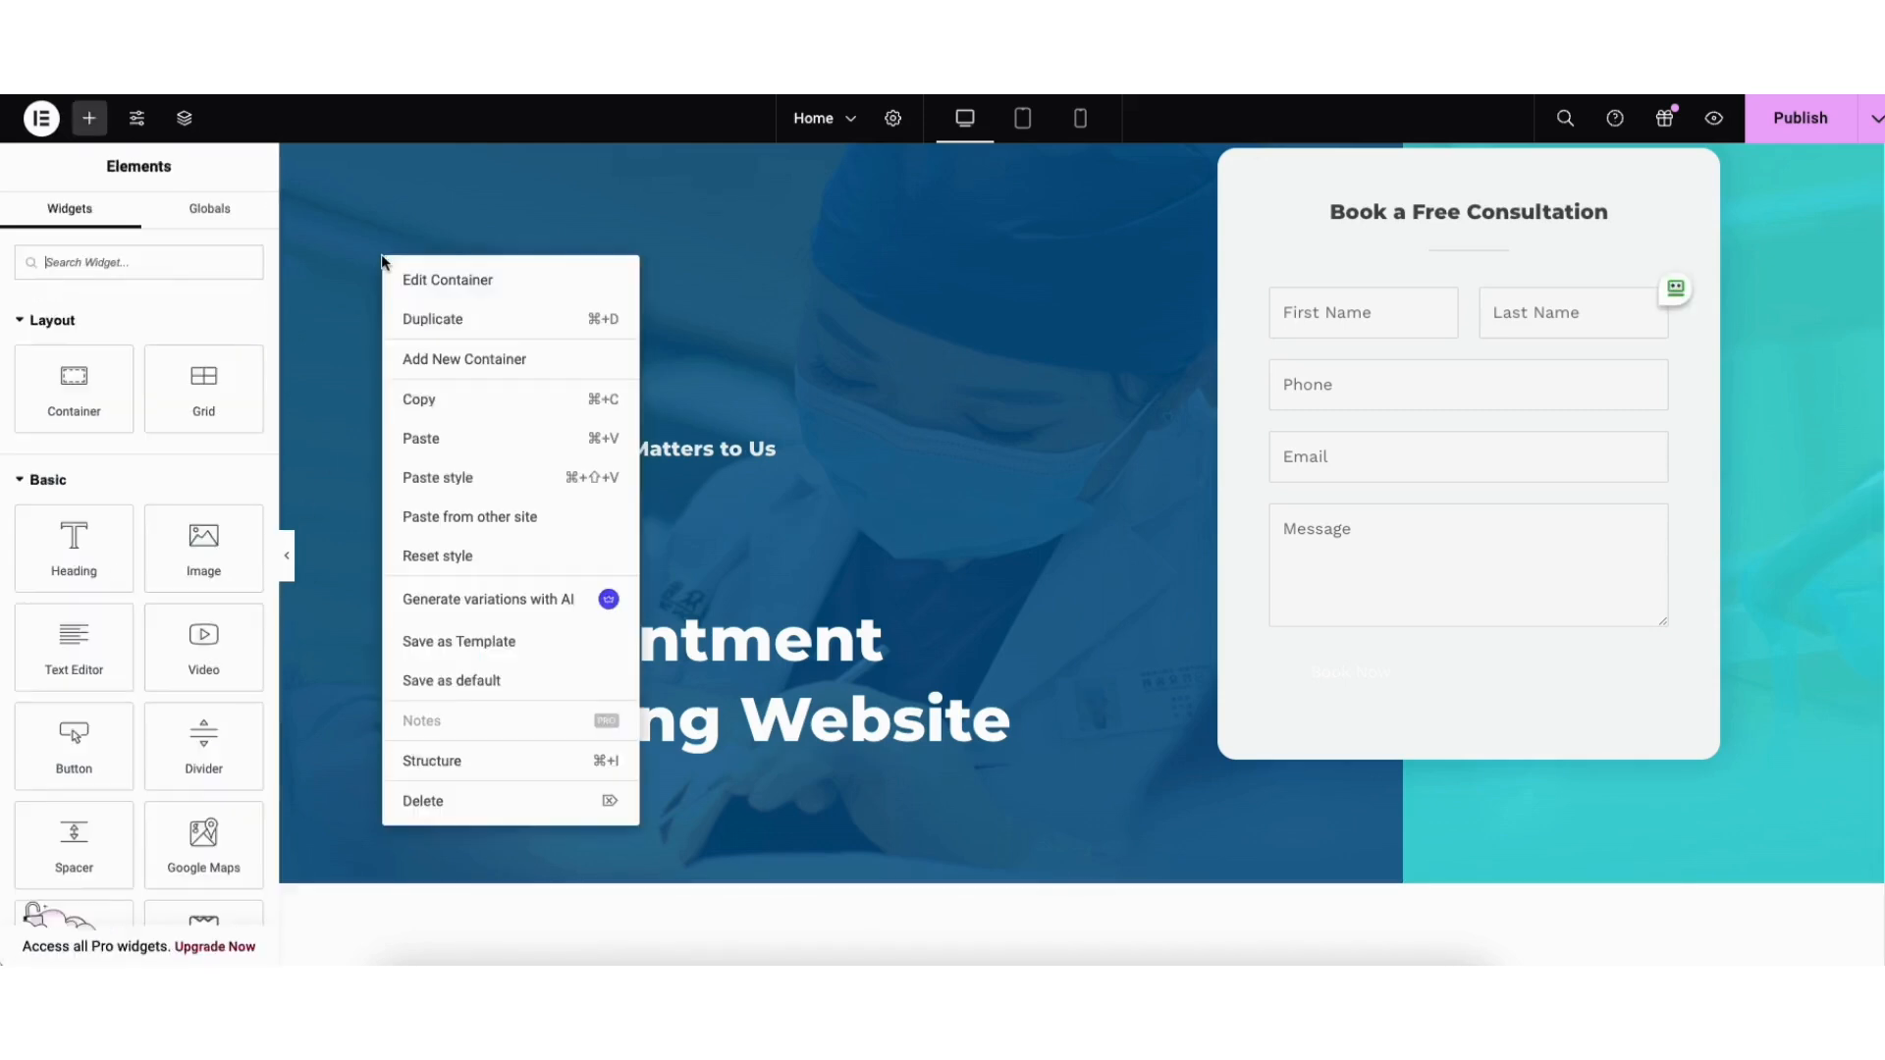
click(459, 283)
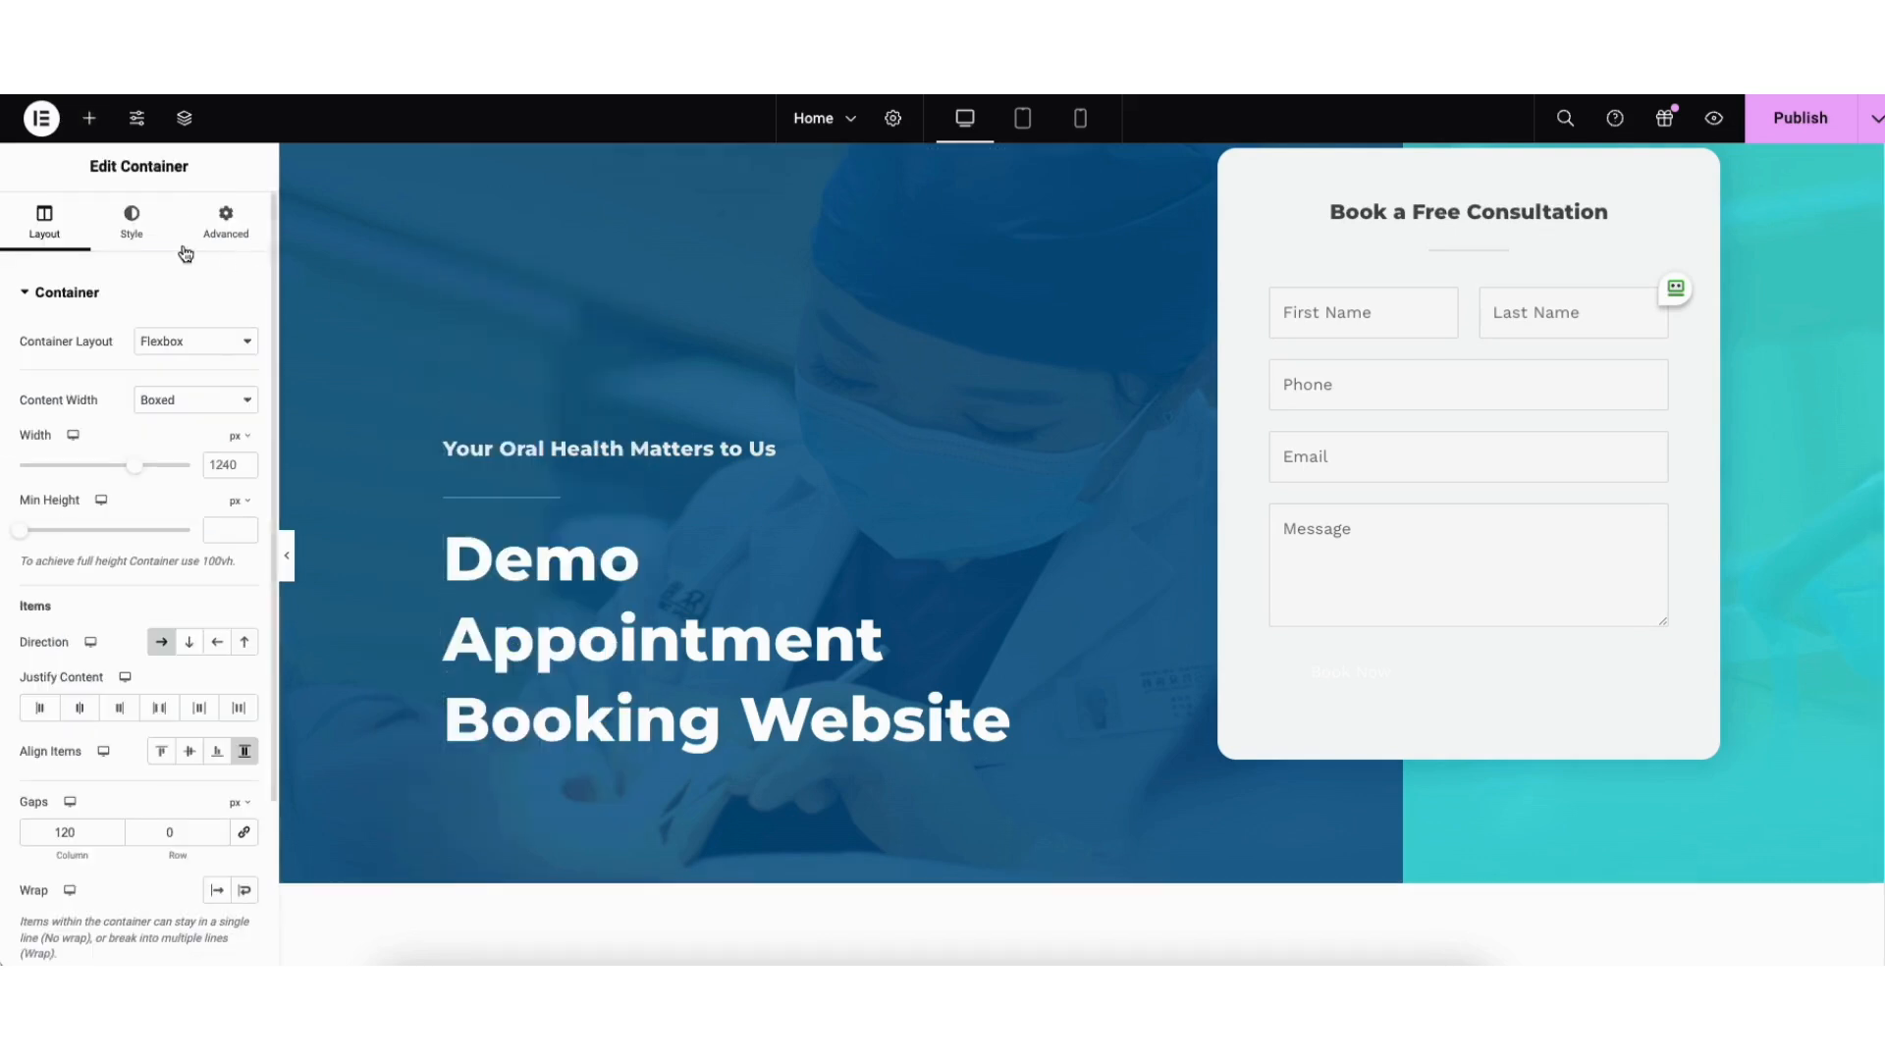
click(137, 232)
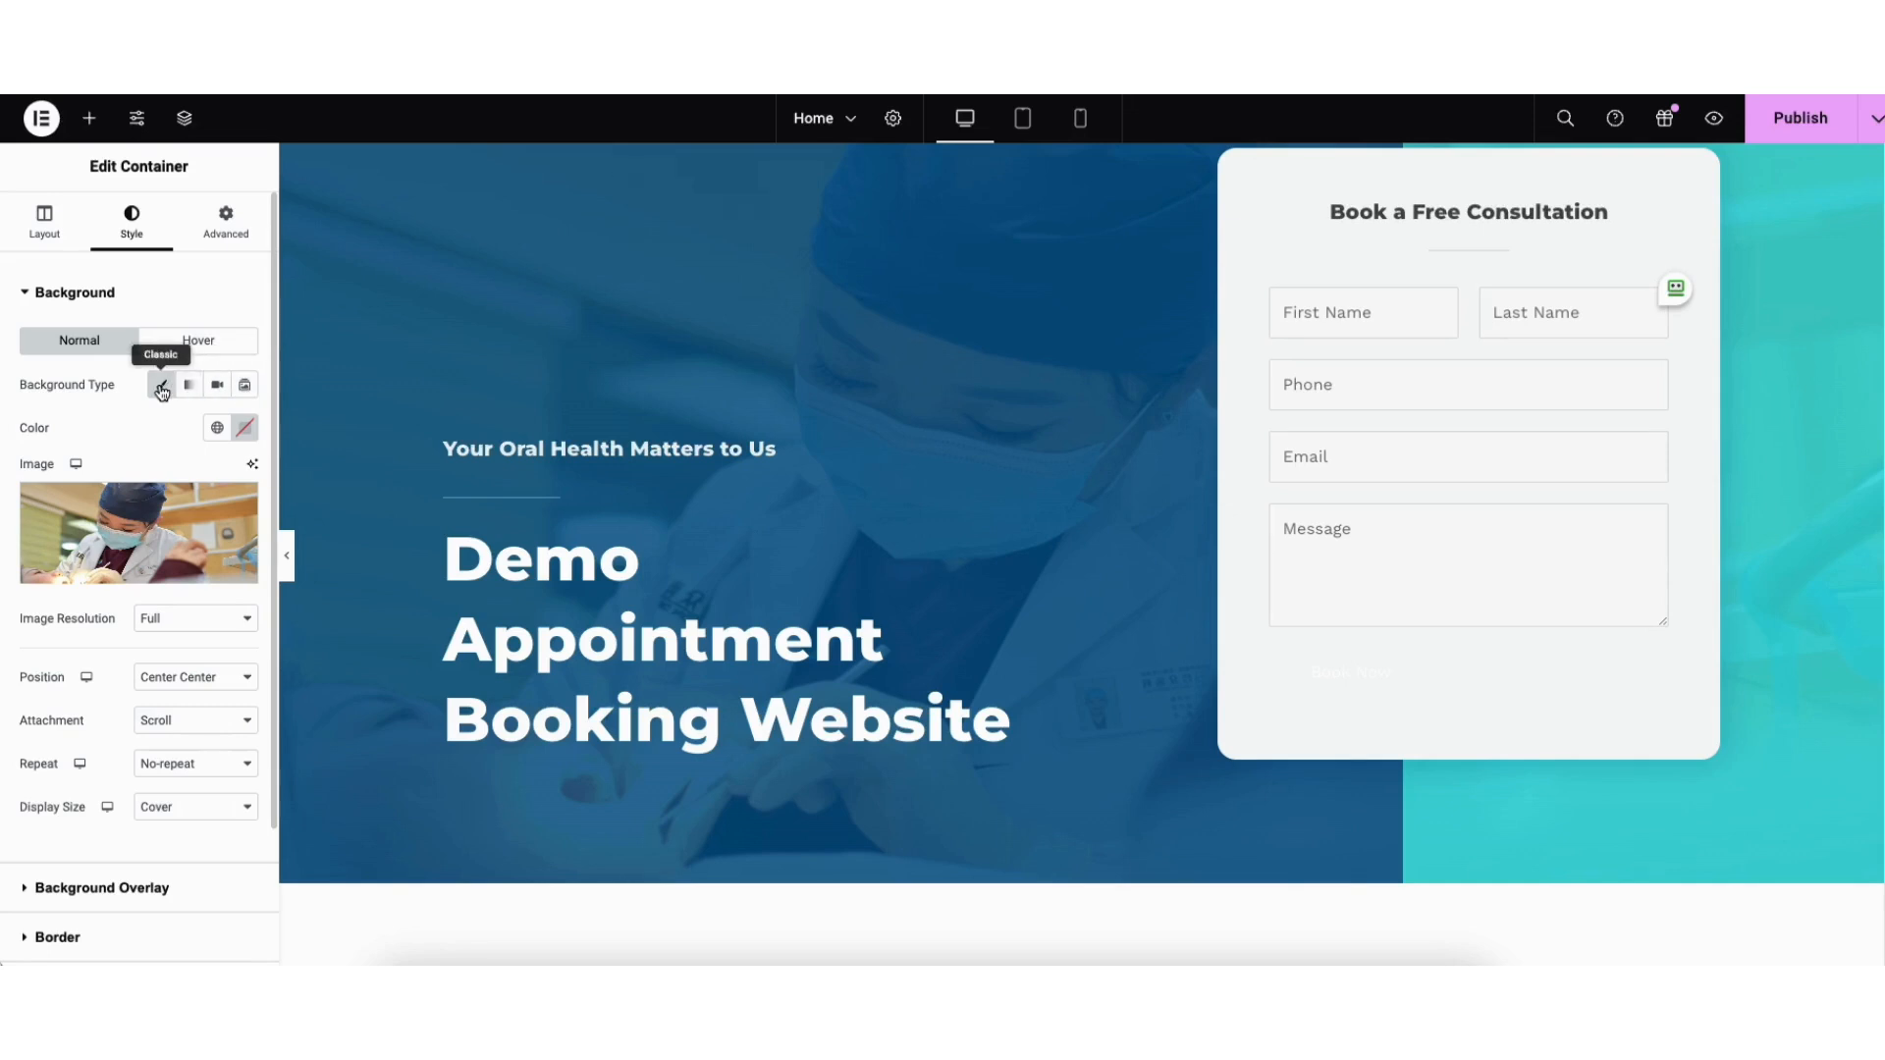
mouse_move(155, 523)
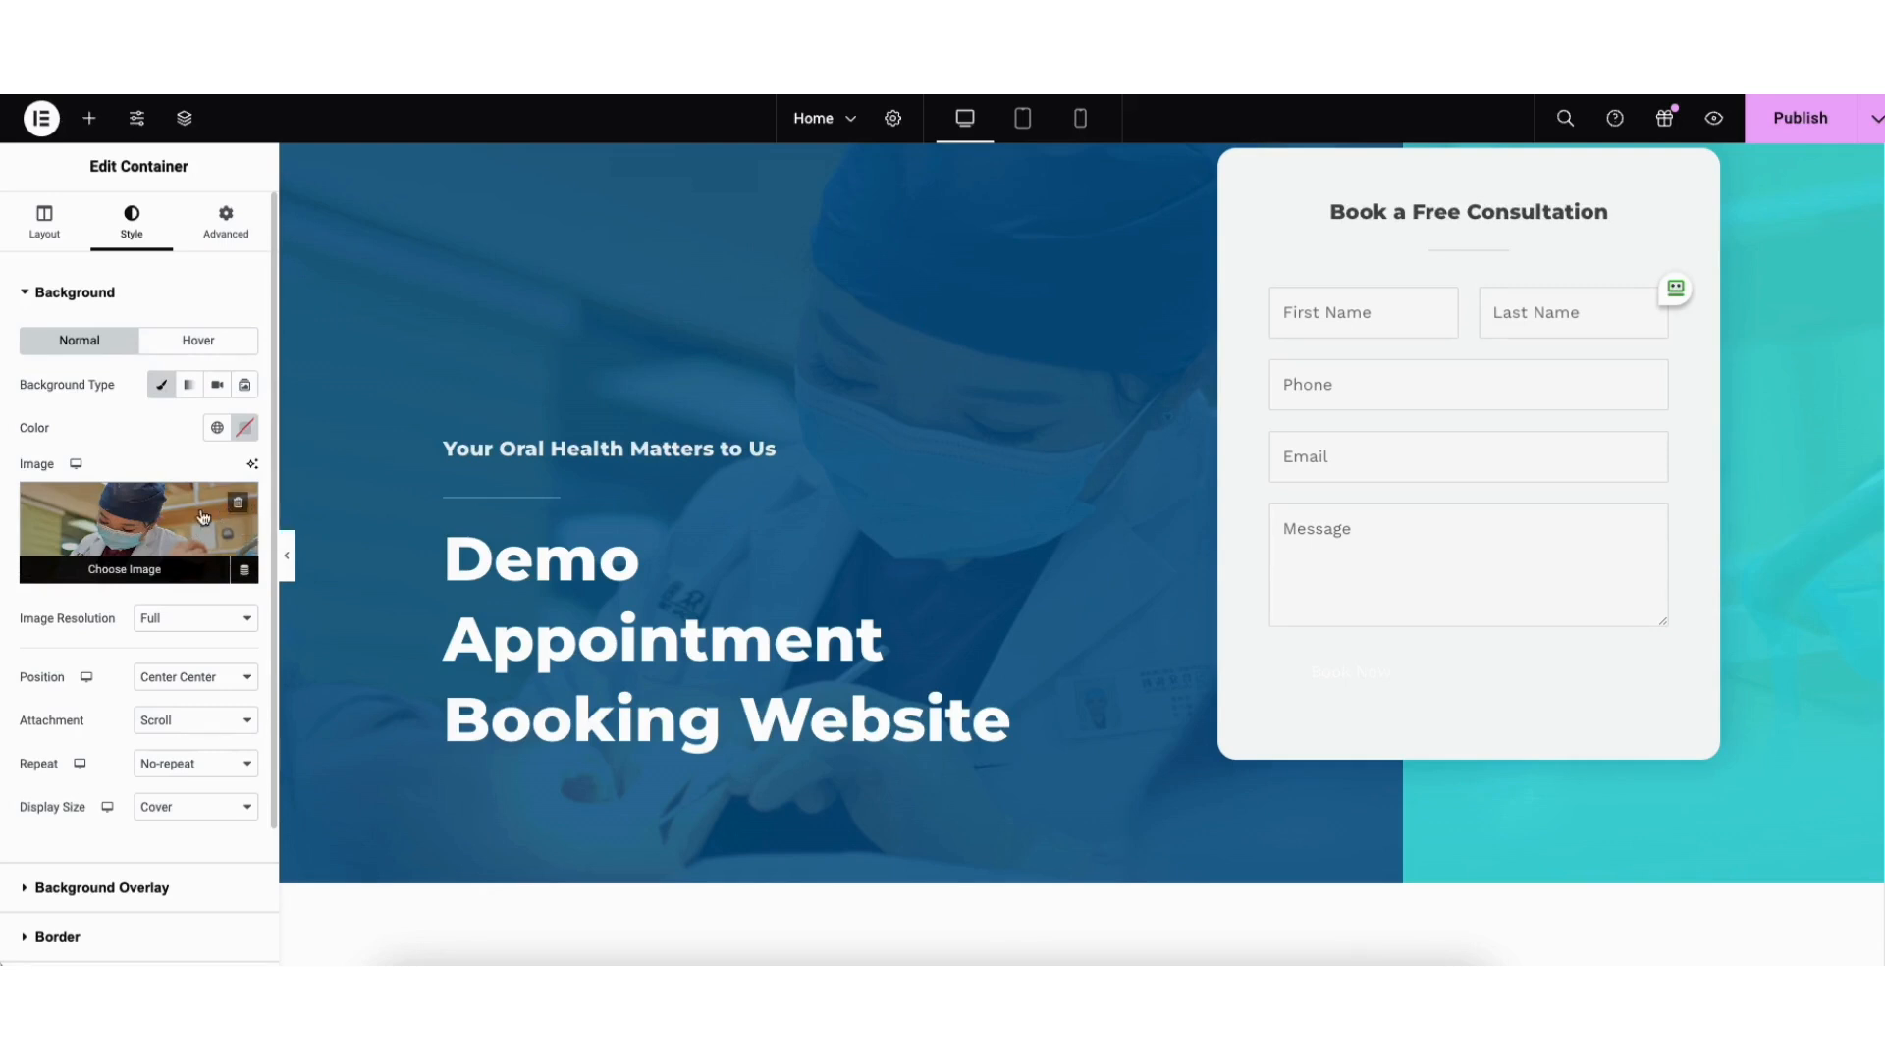
click(300, 203)
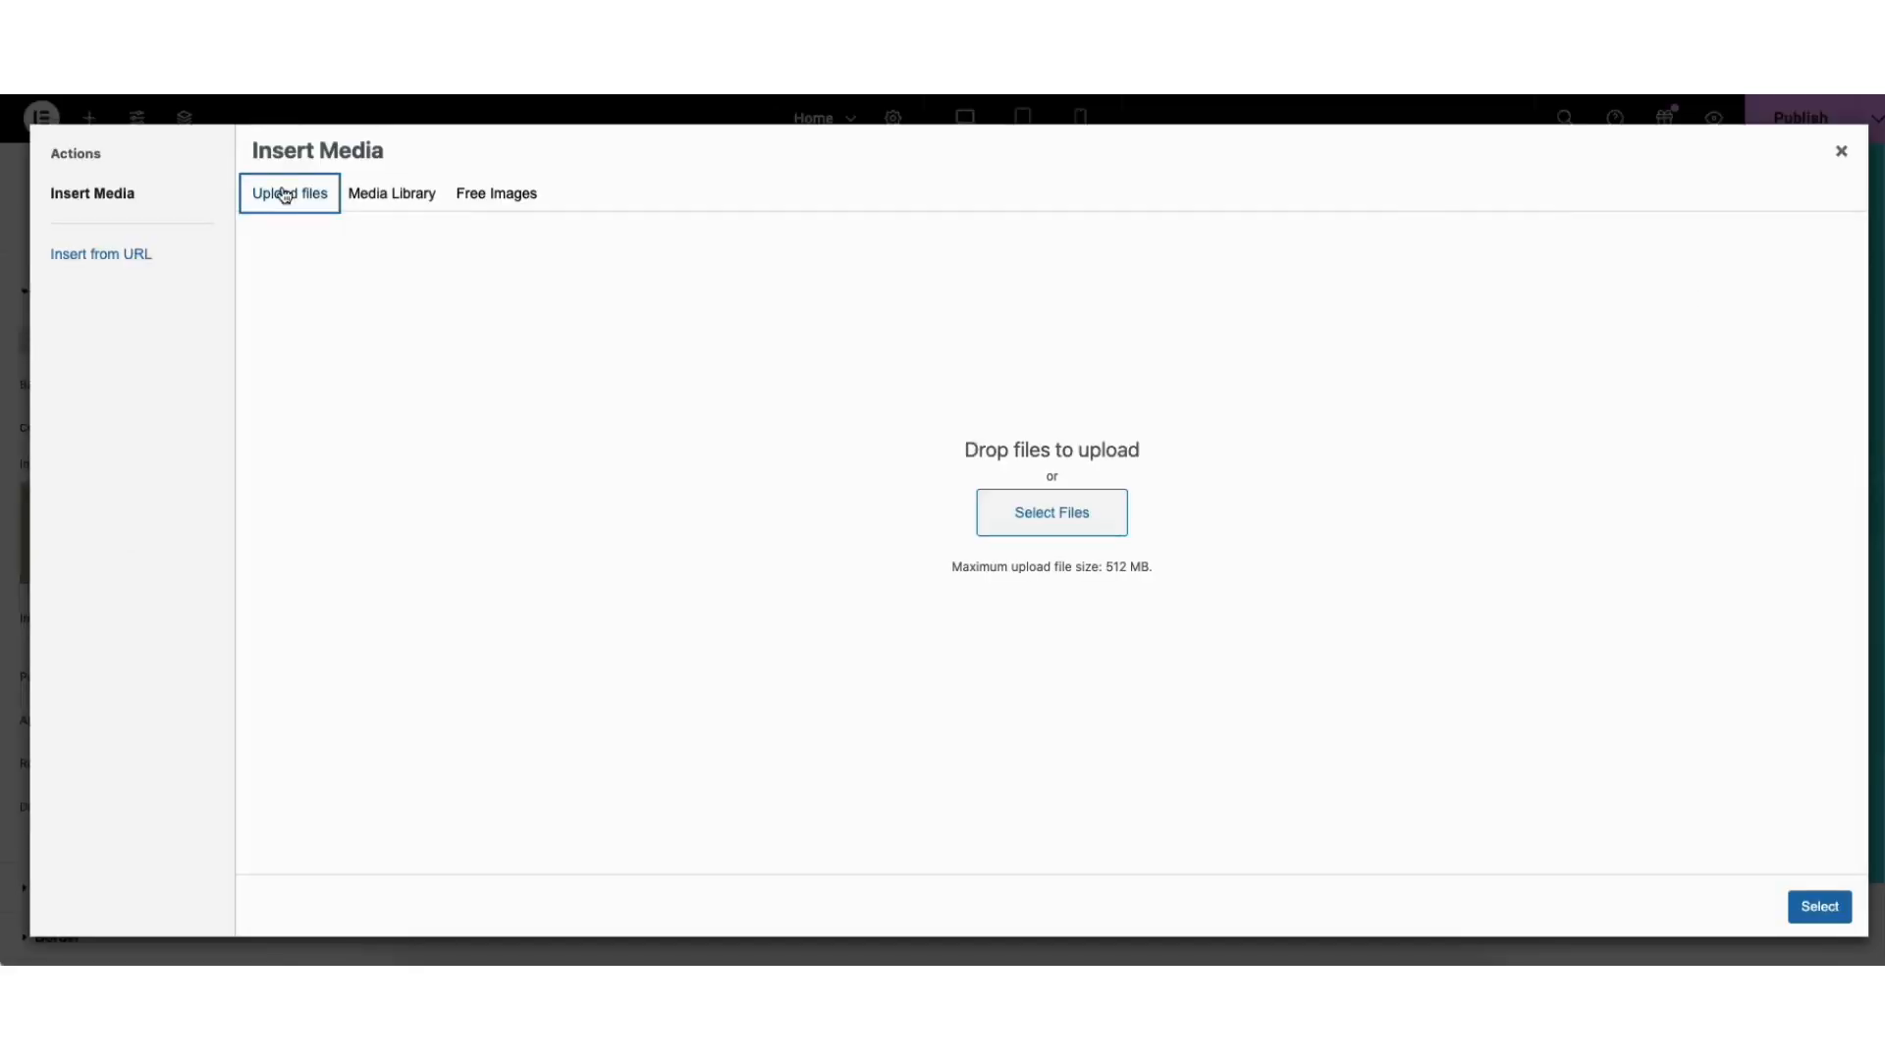
click(403, 192)
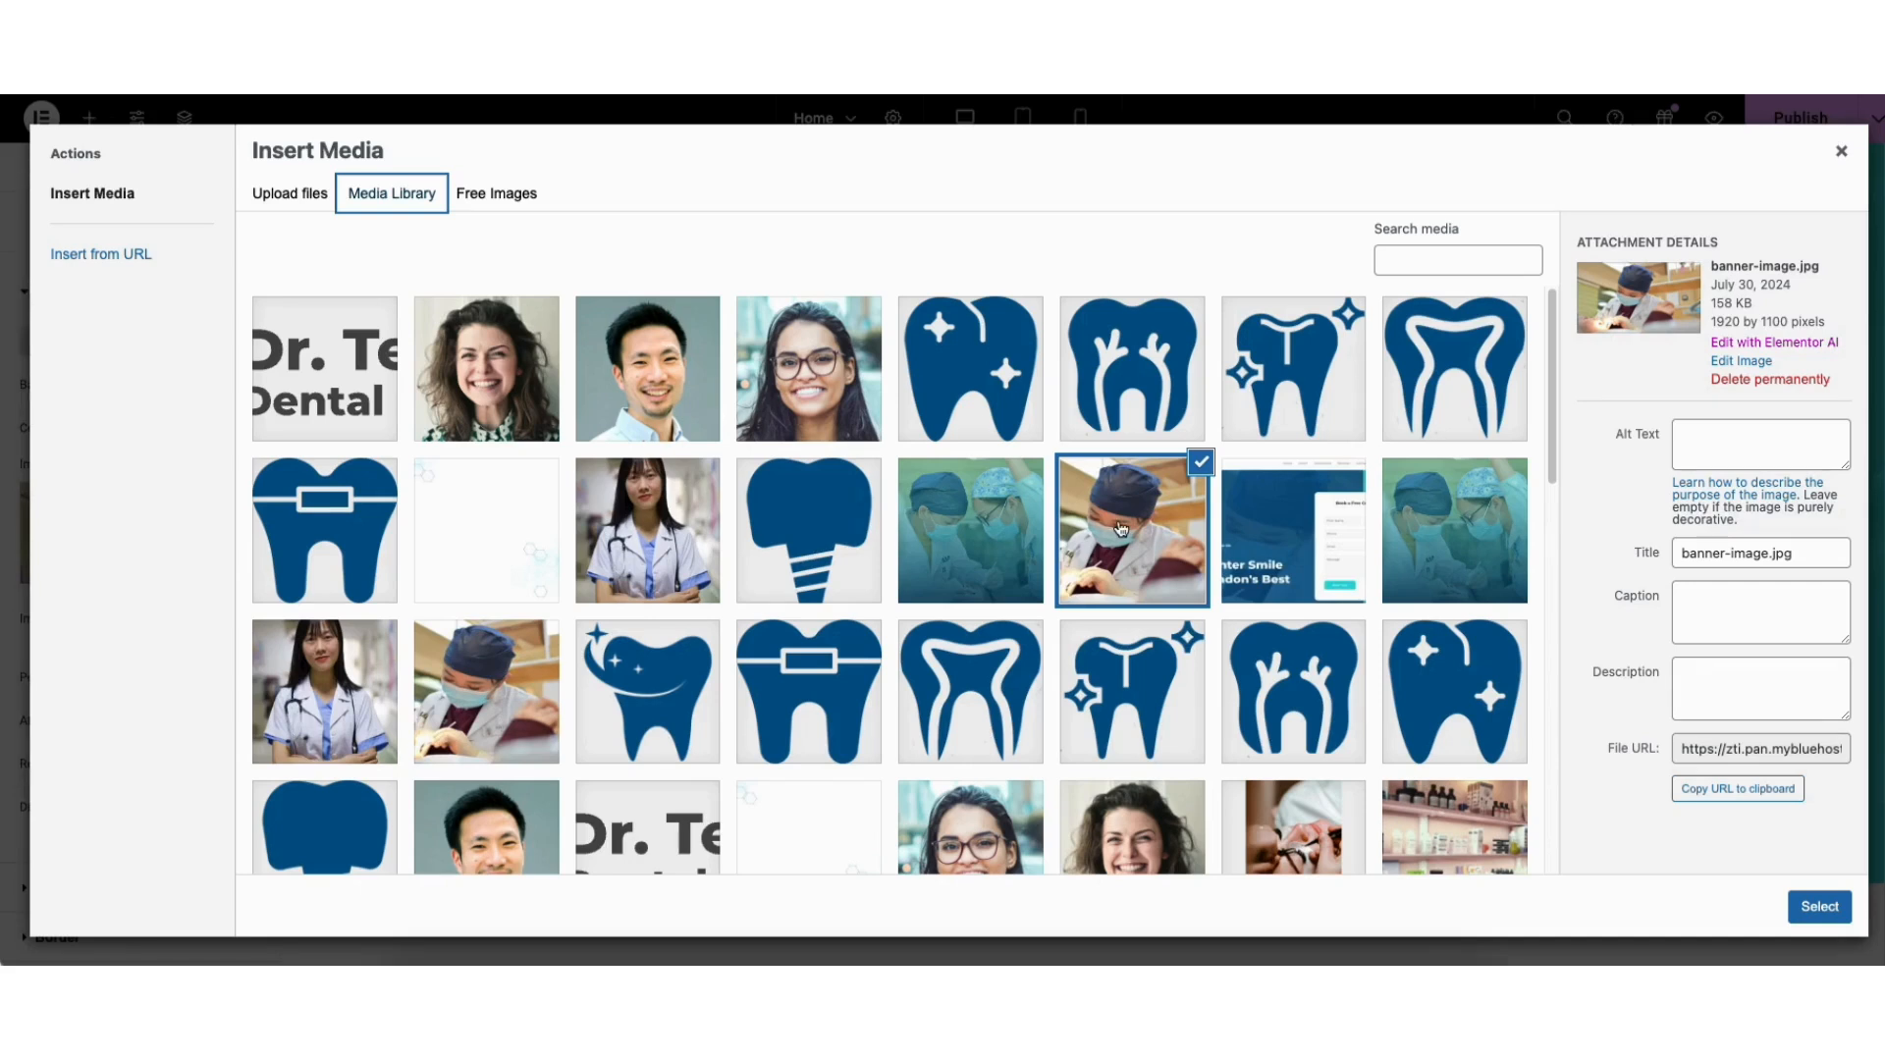
click(1818, 908)
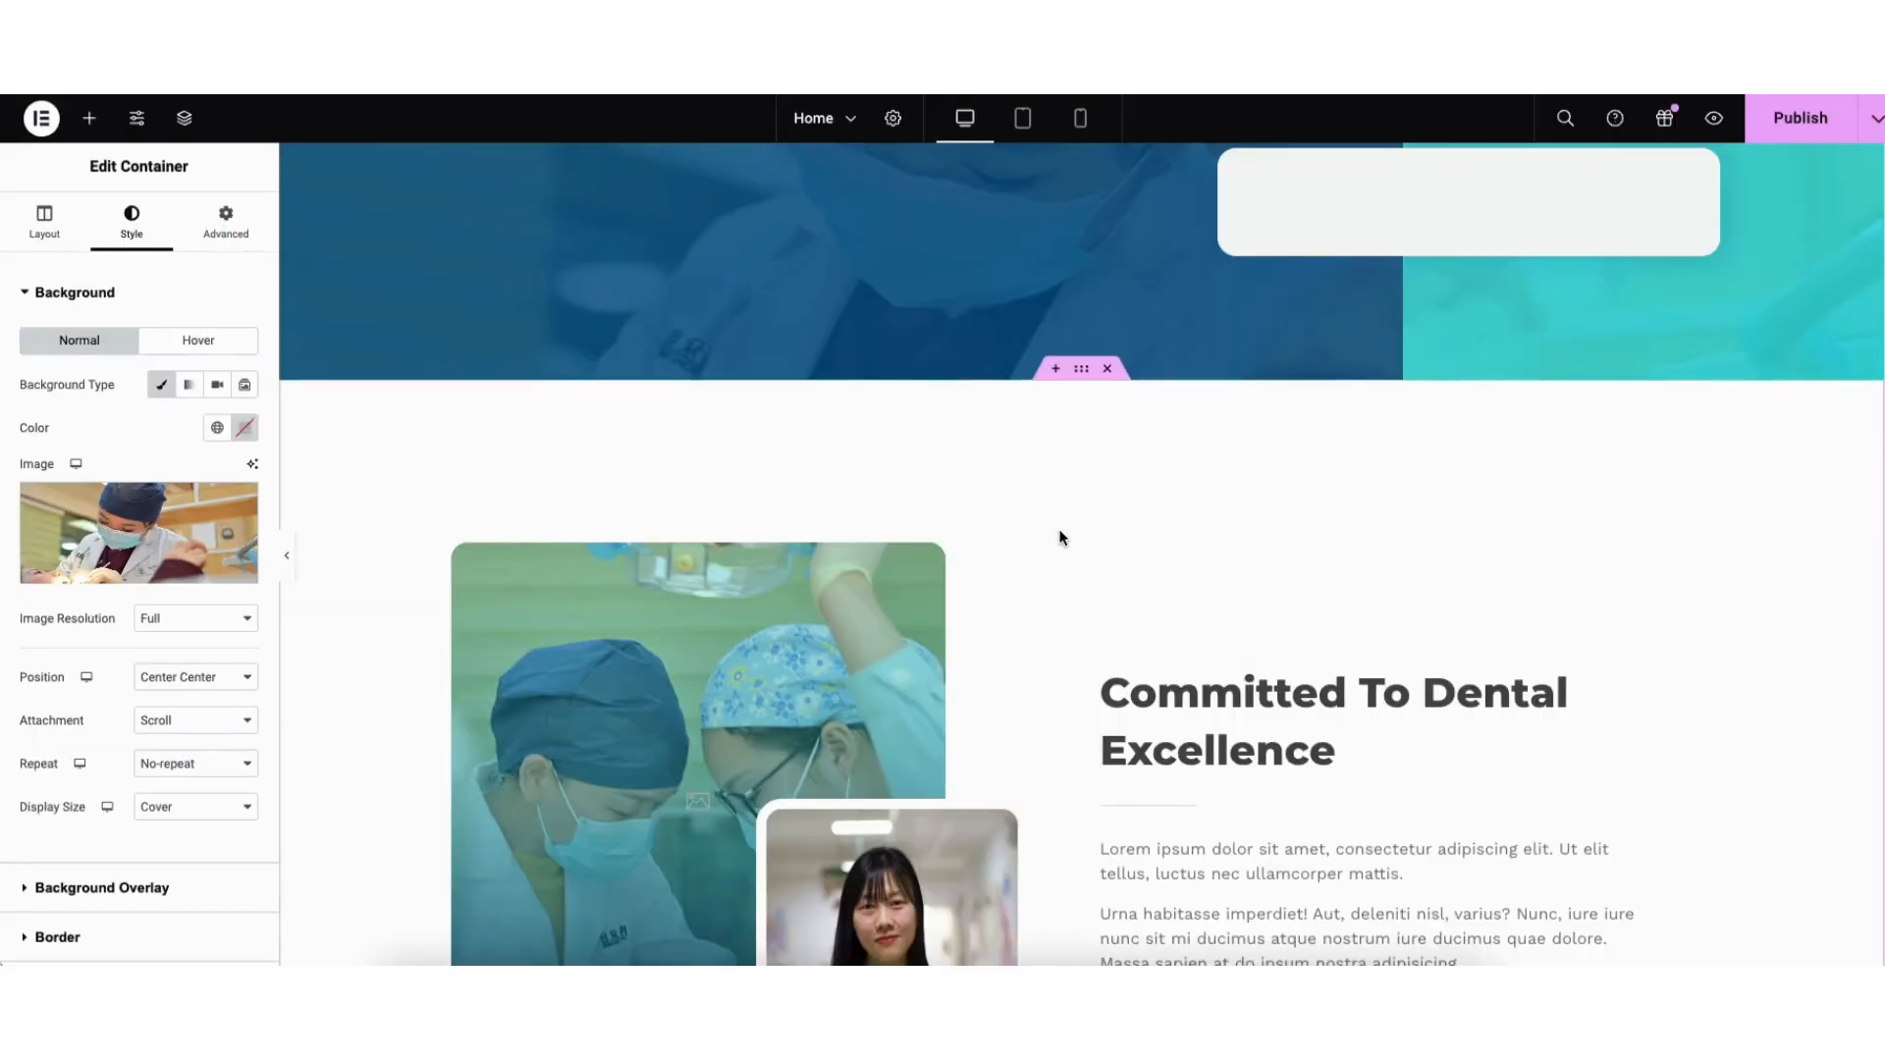
scroll(1059, 538, up, 5)
scroll(552, 539, down, 5)
scroll(412, 548, up, 5)
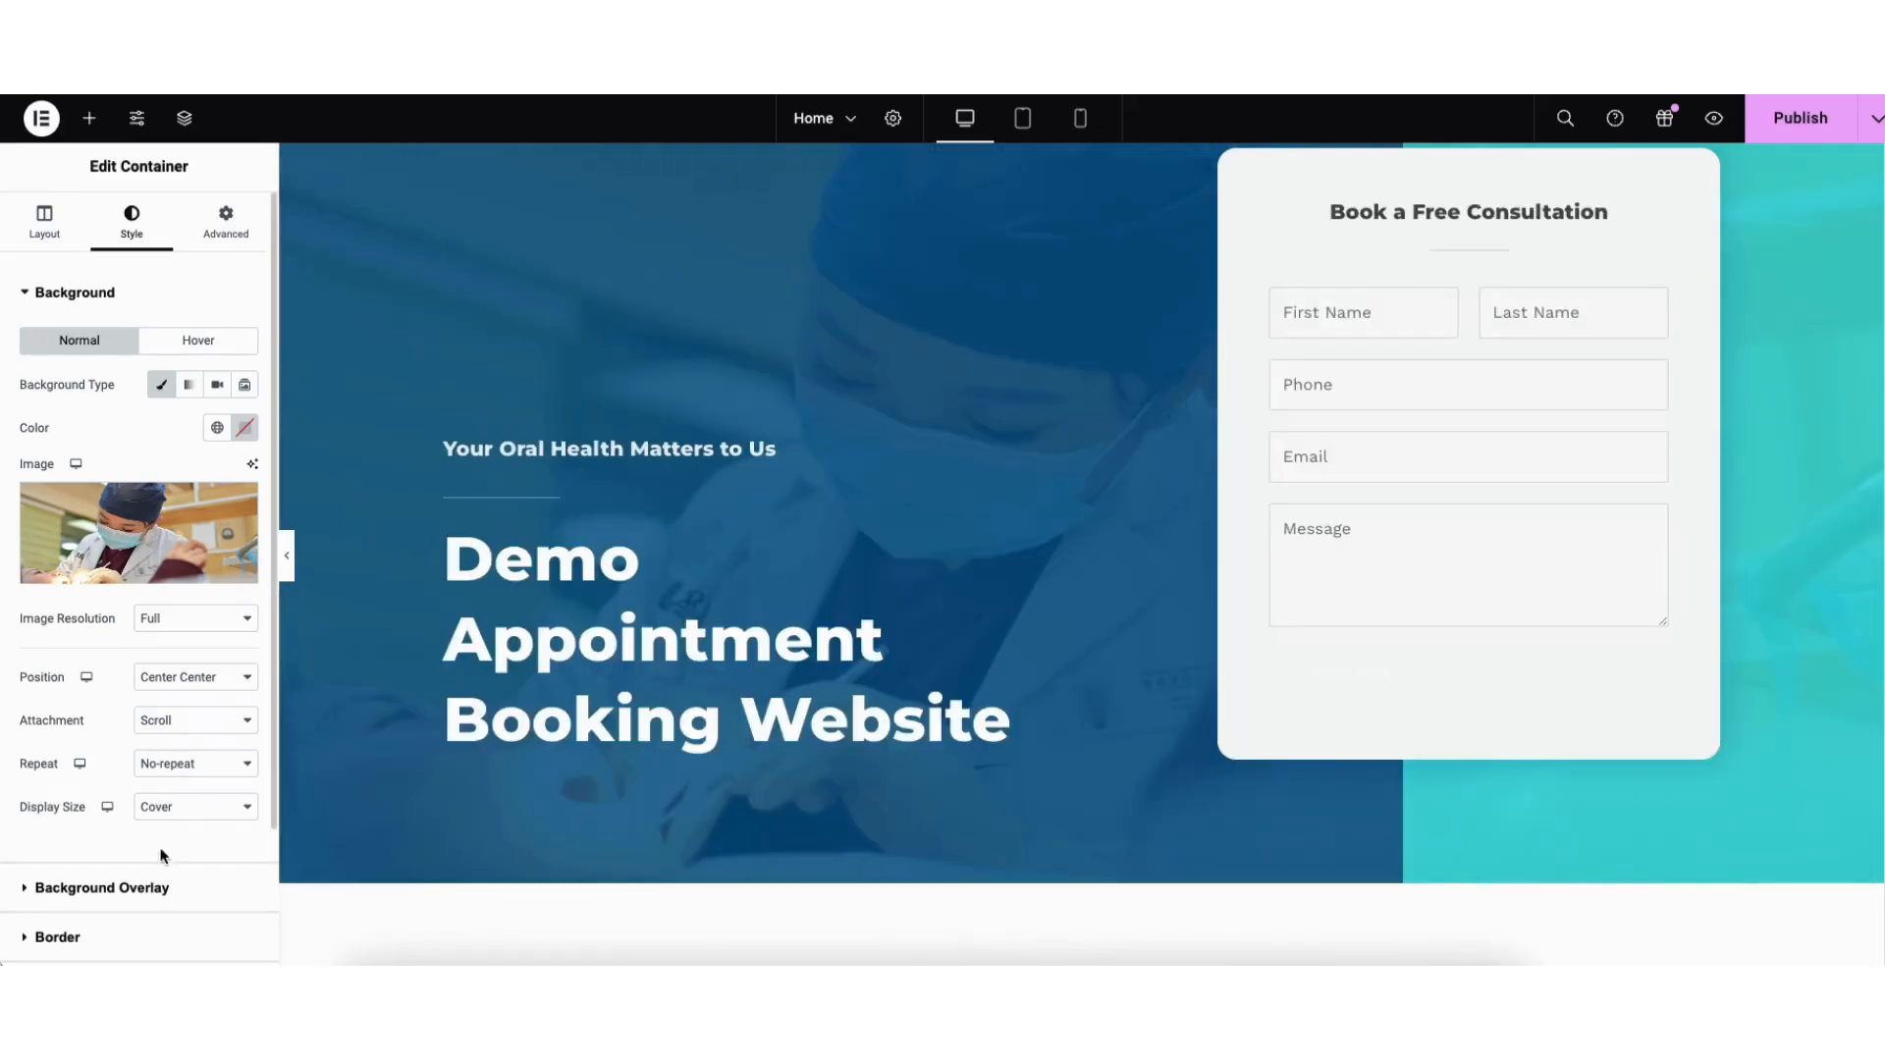
Step: Change the first gradient color of the hero container's background overlay to a lighter turquoise
click(114, 890)
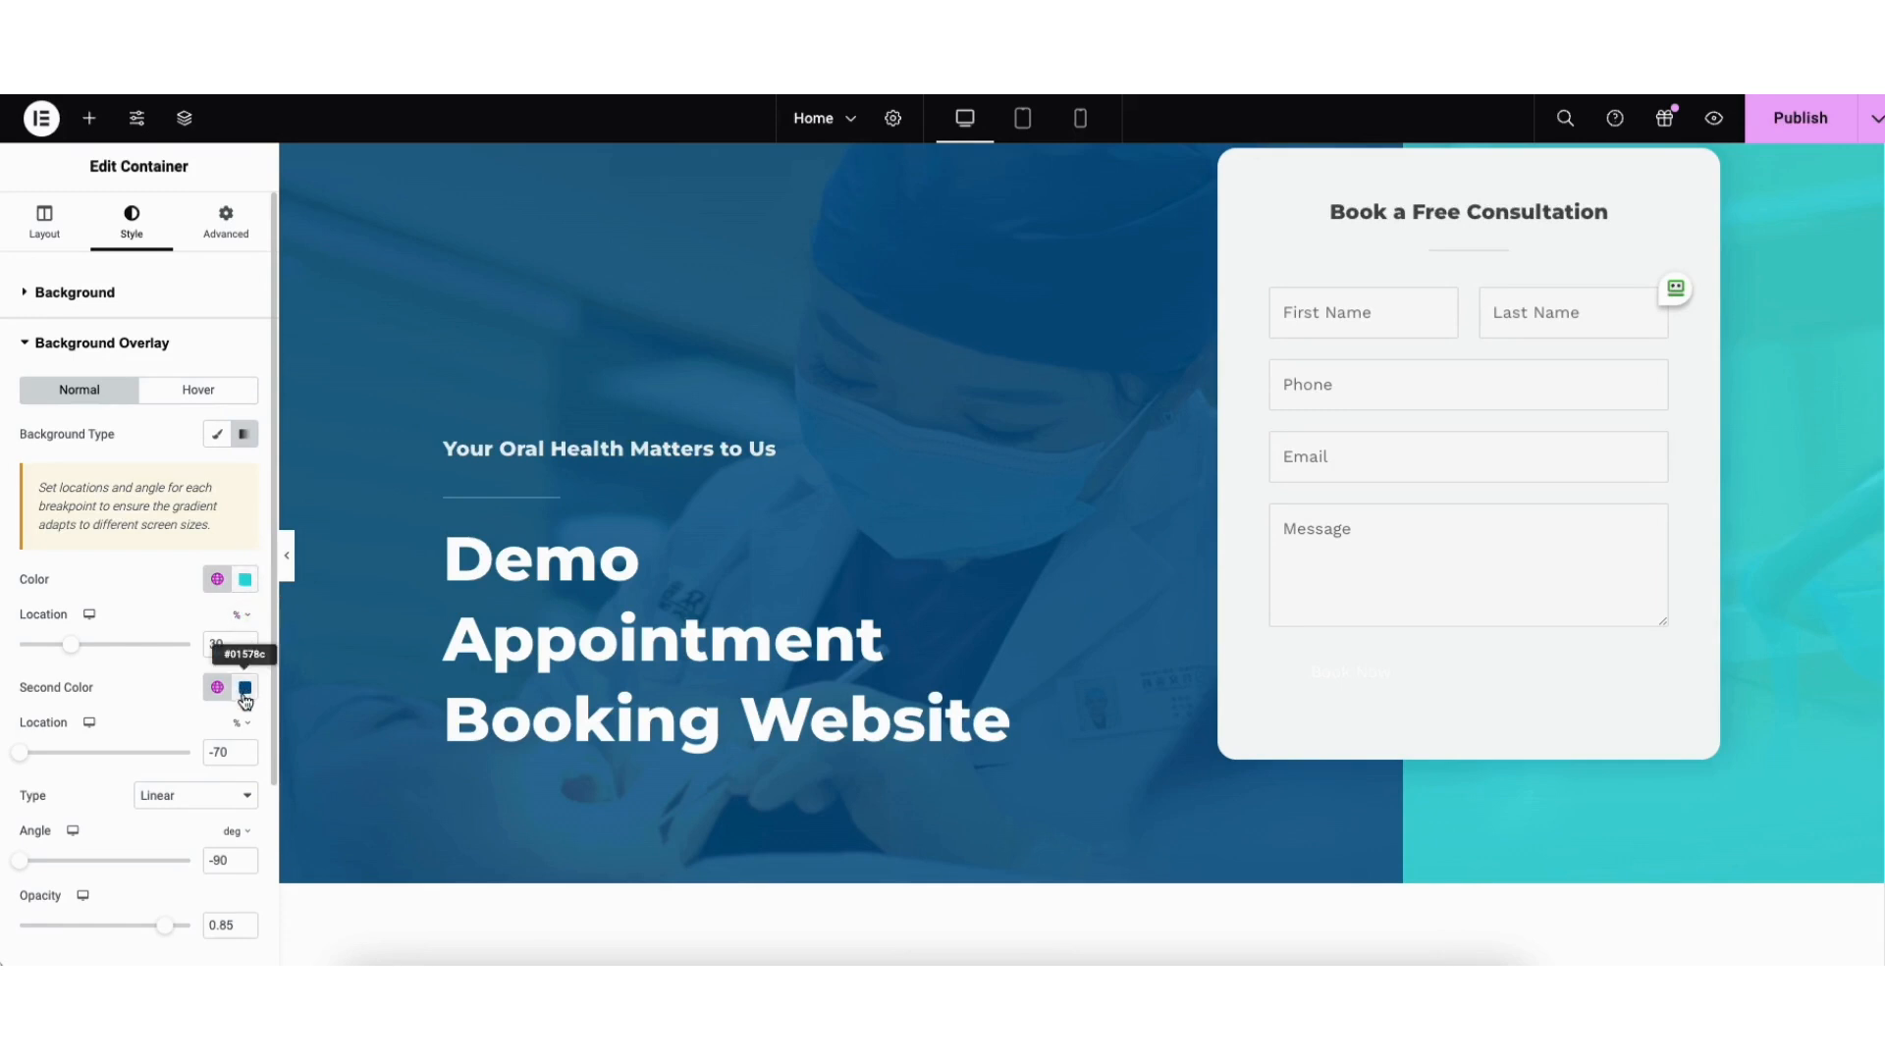
click(246, 581)
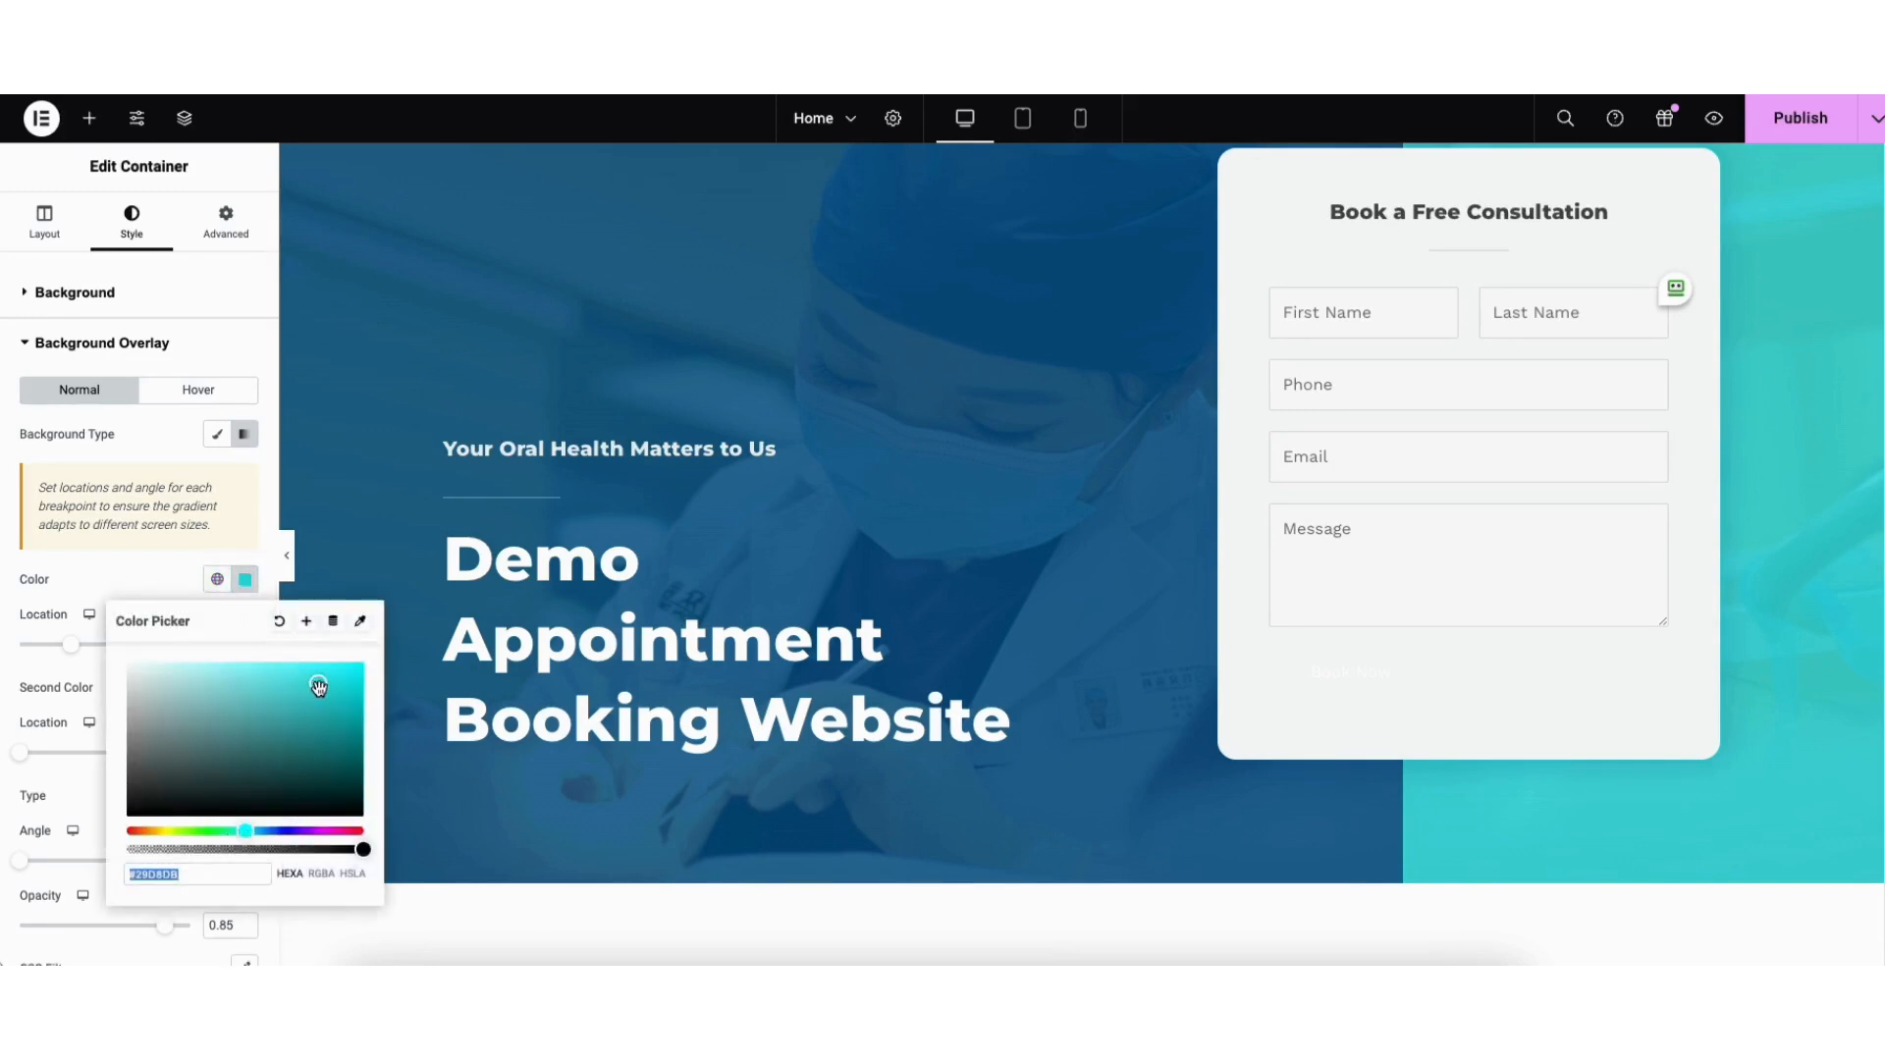
drag(318, 687, 269, 673)
click(125, 574)
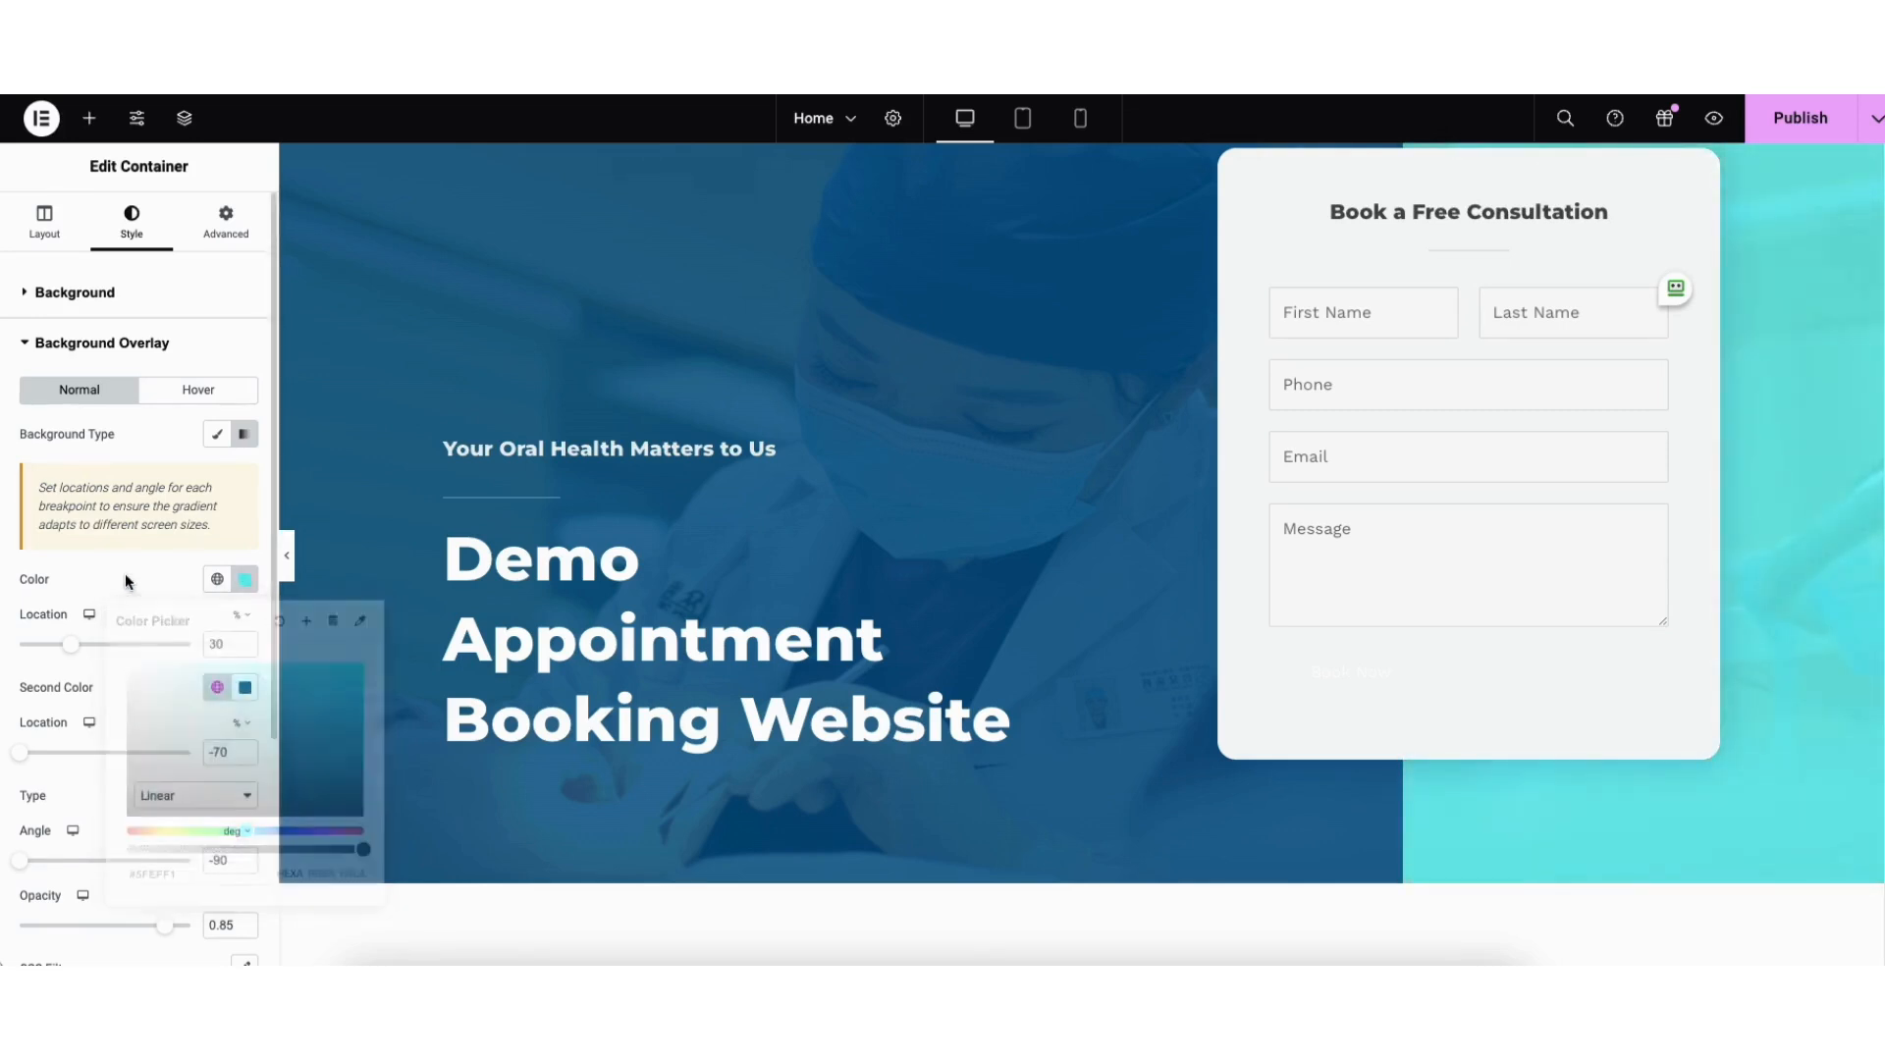
Step: Set the hero overlay's second gradient color to dark blue #0A5583 and its opacity to 0.86
click(245, 688)
mouse_move(354, 501)
mouse_down()
mouse_move(341, 521)
mouse_move(345, 497)
mouse_up()
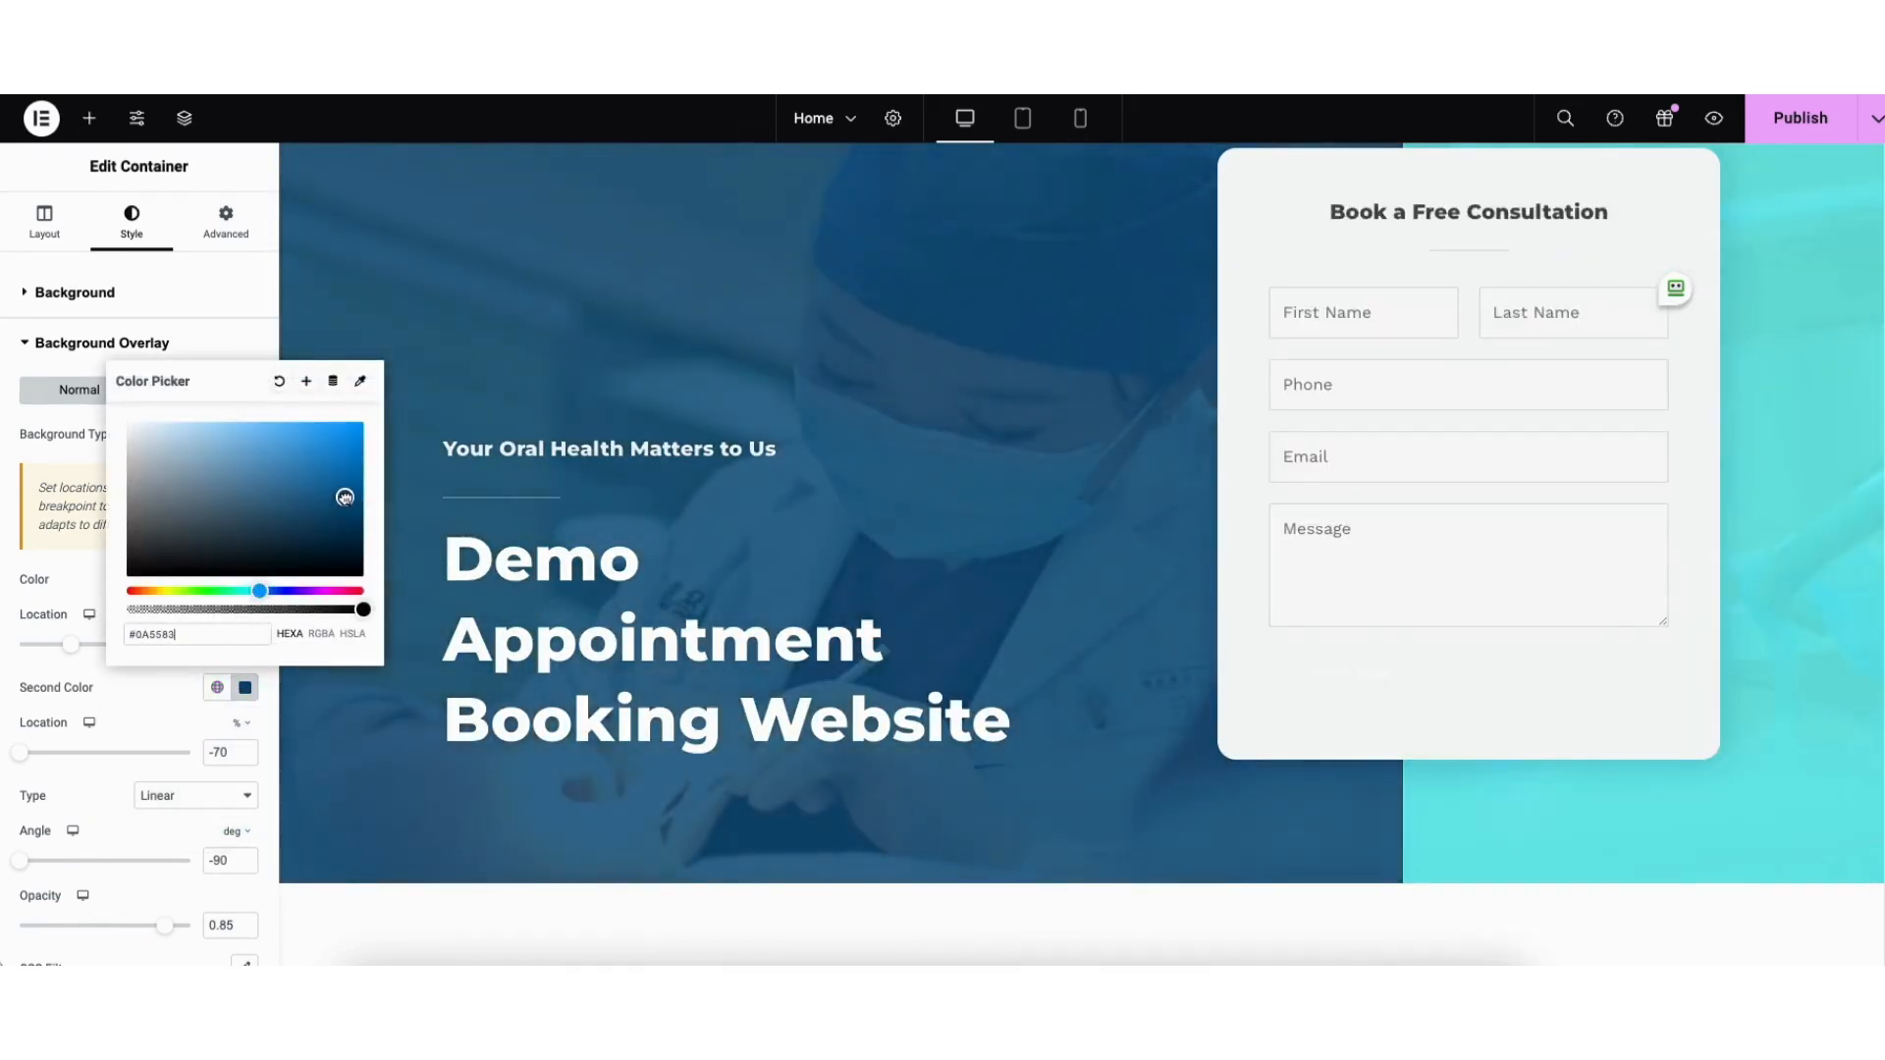
click(144, 725)
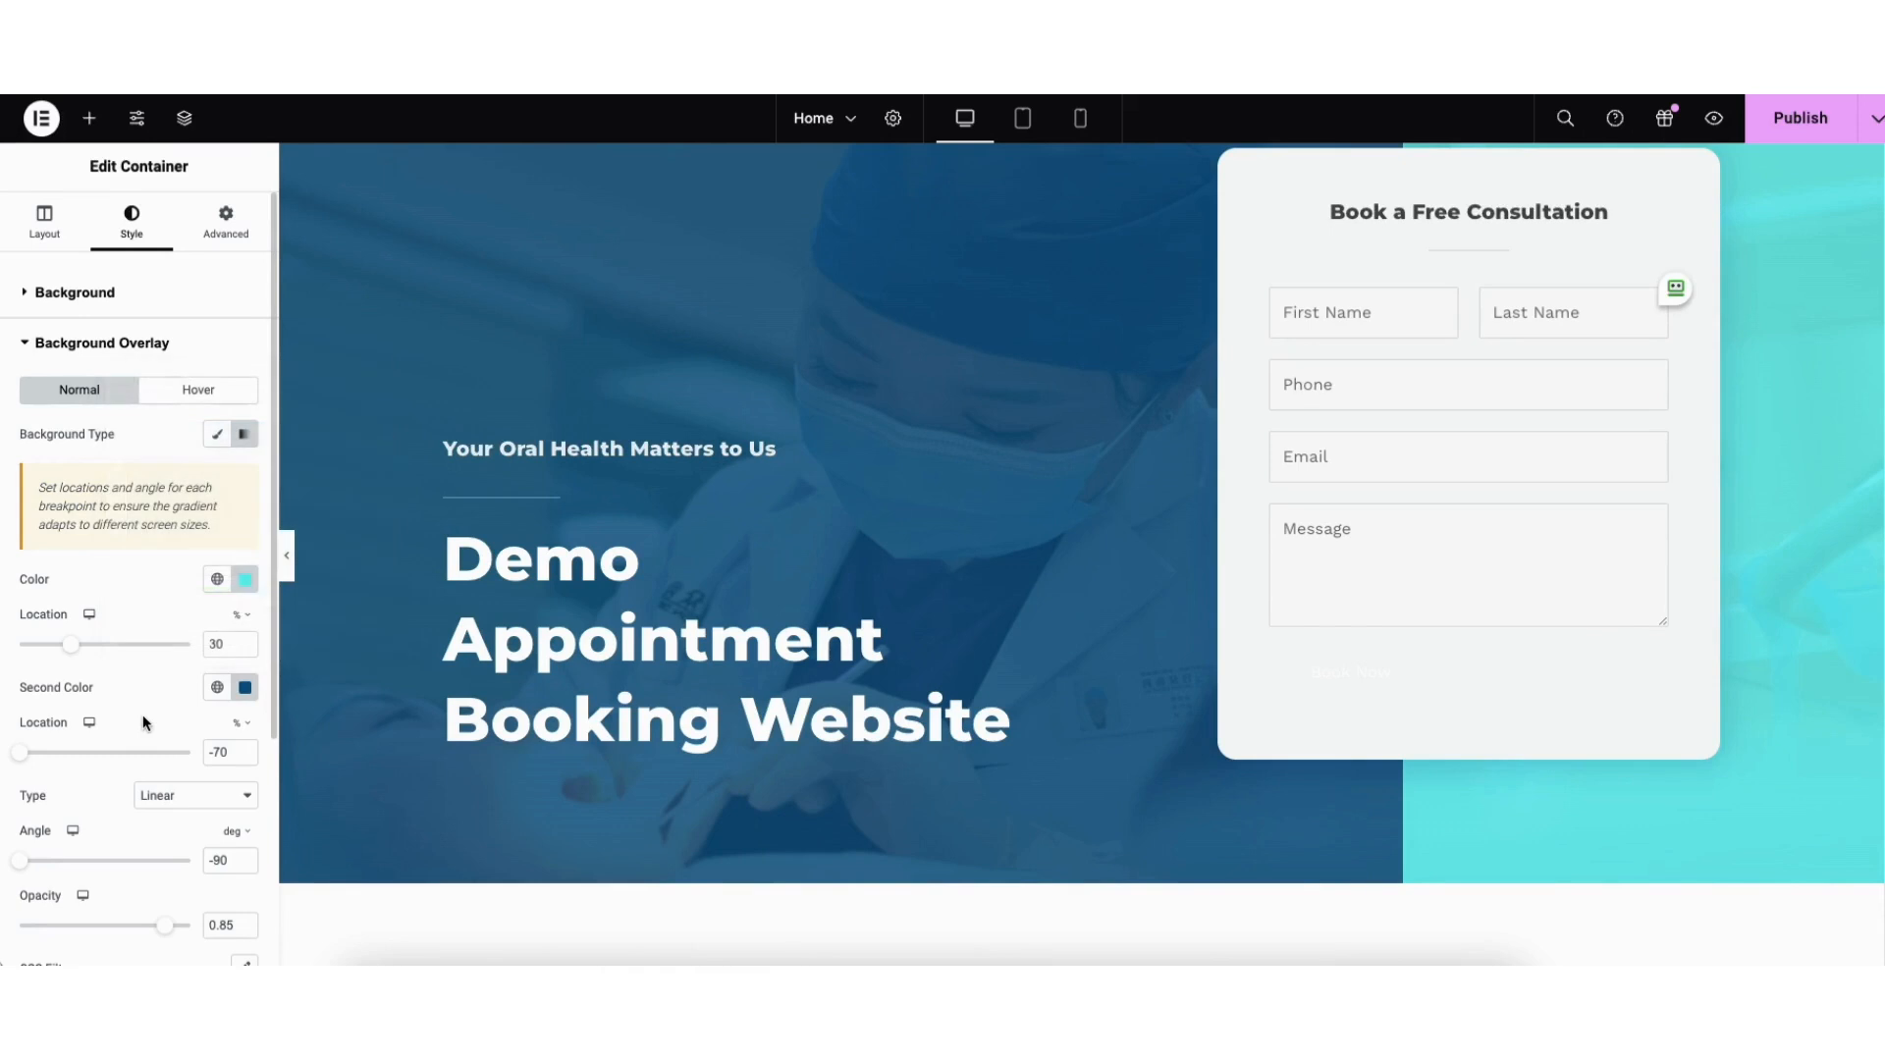
drag(273, 608, 168, 753)
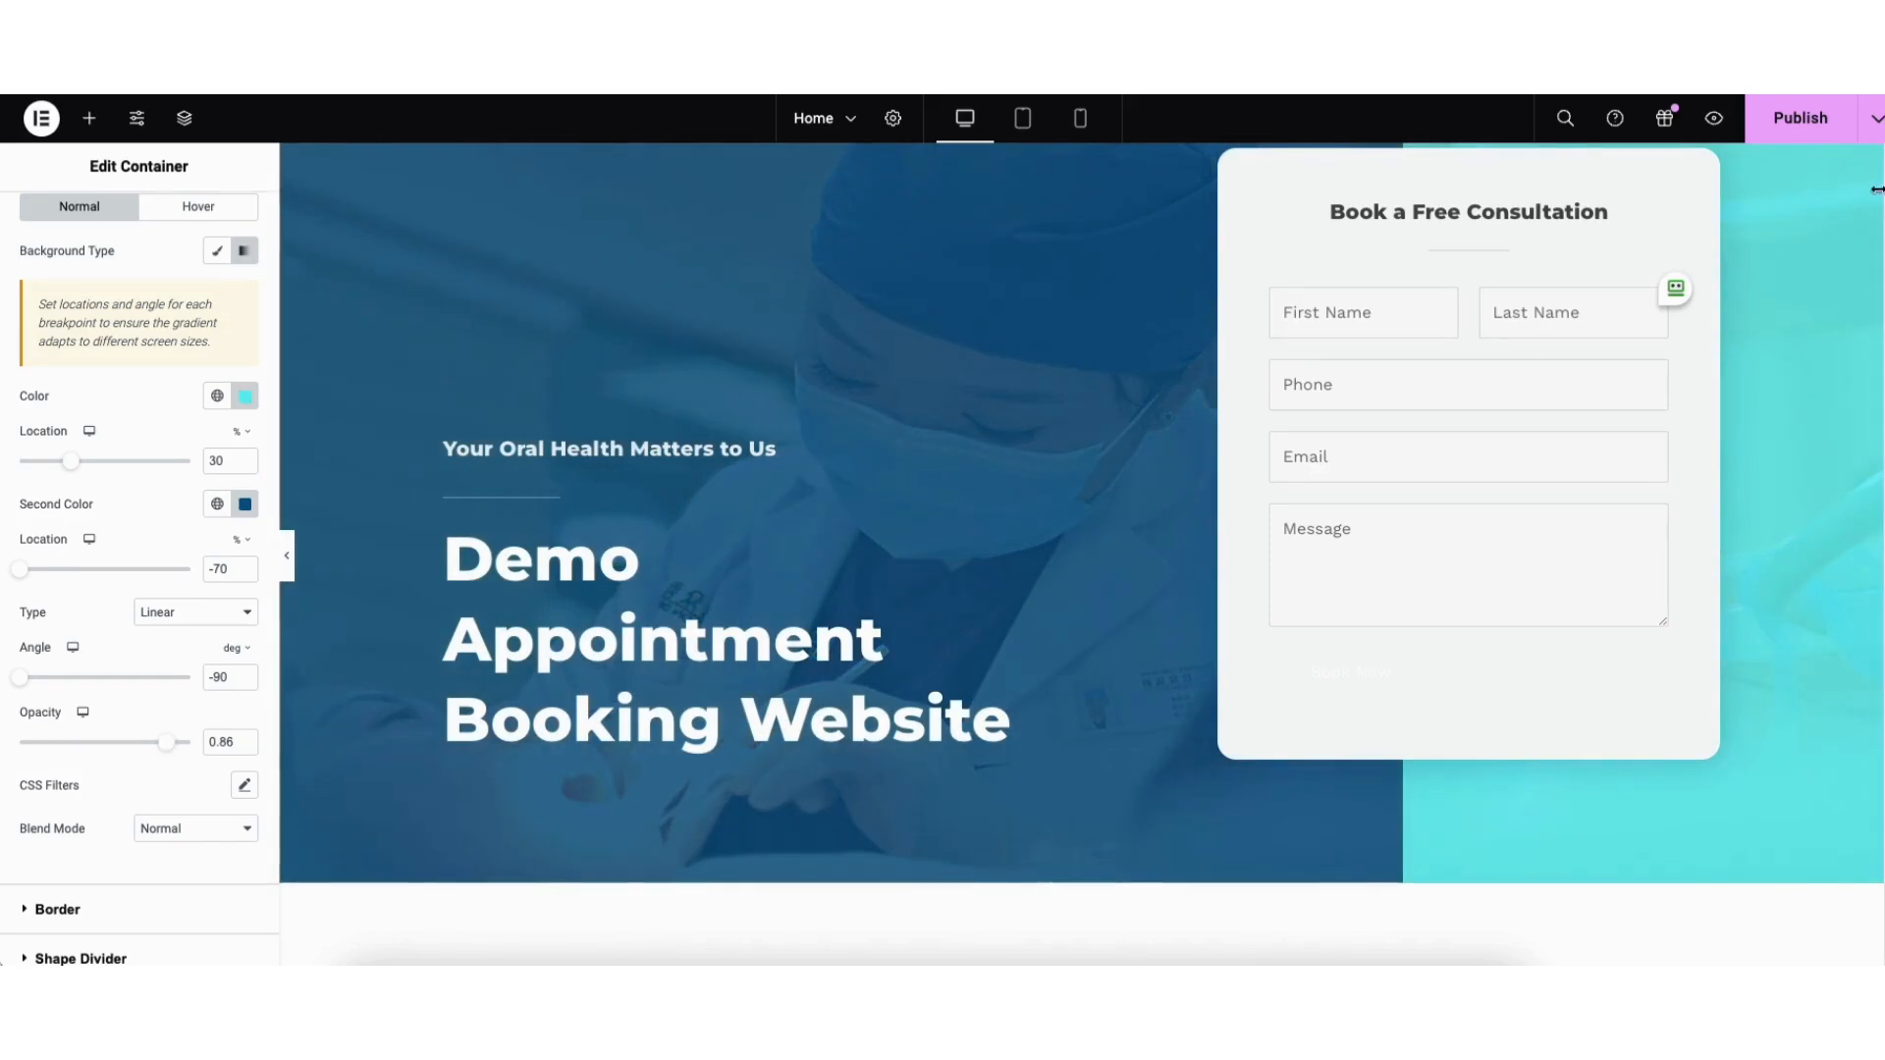
Step: Try adding a Text Editor widget above the first paragraph under Committed To Dental Excellence, and delete it again
scroll(1880, 233, down, 4)
scroll(1880, 234, down, 5)
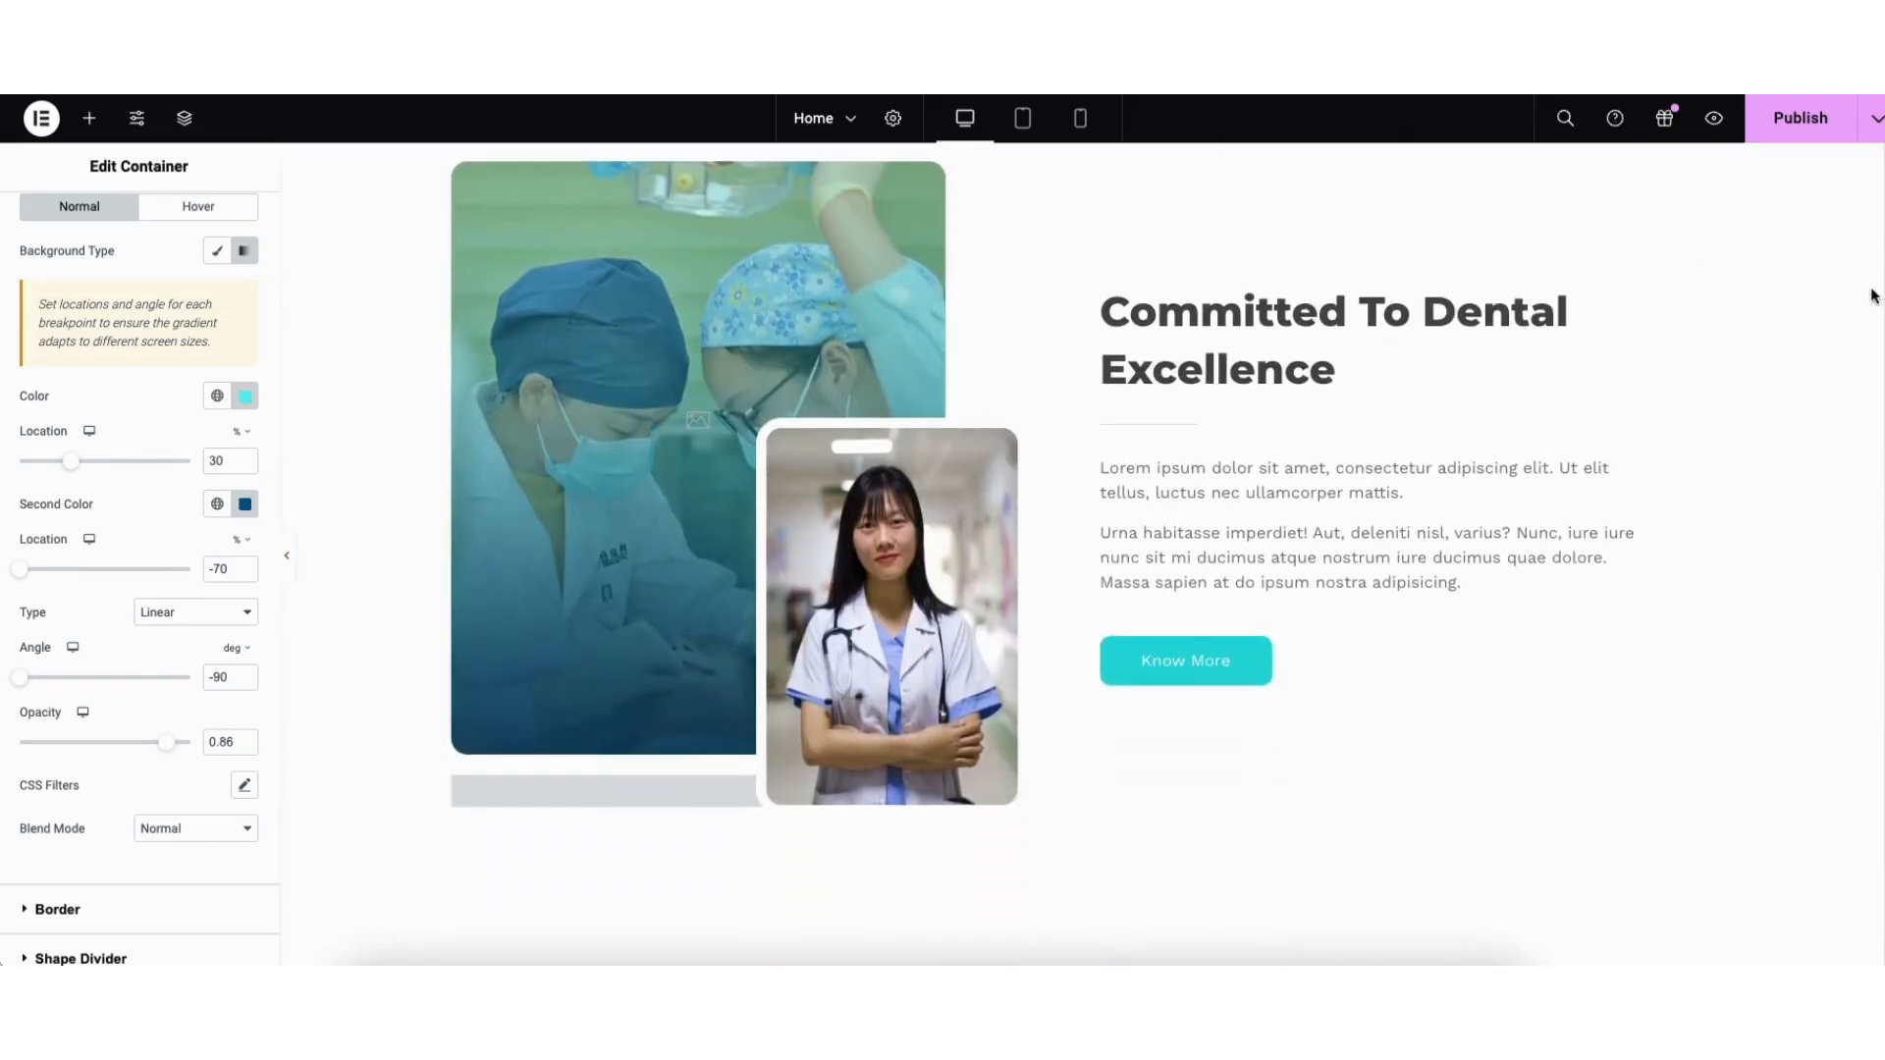
click(92, 119)
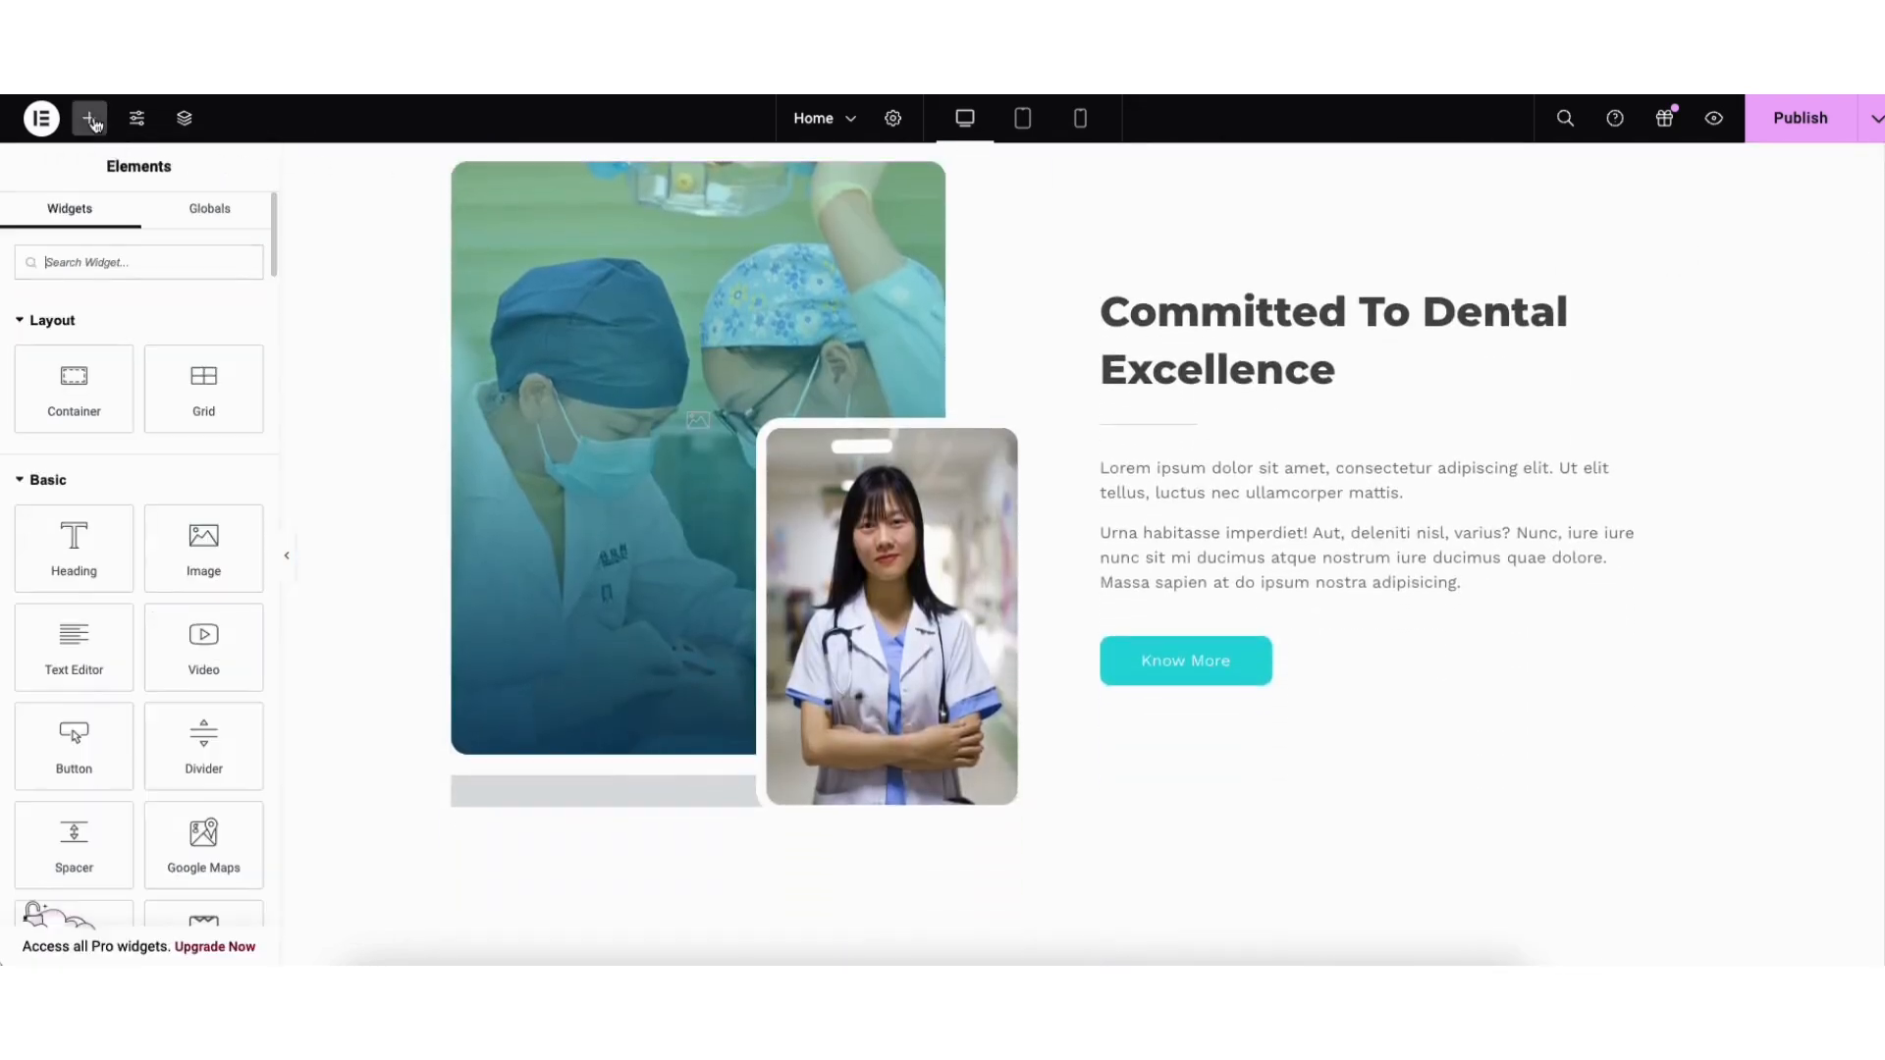
mouse_move(85, 535)
mouse_down()
mouse_move(197, 547)
mouse_move(1231, 453)
mouse_move(582, 470)
mouse_move(77, 540)
mouse_up()
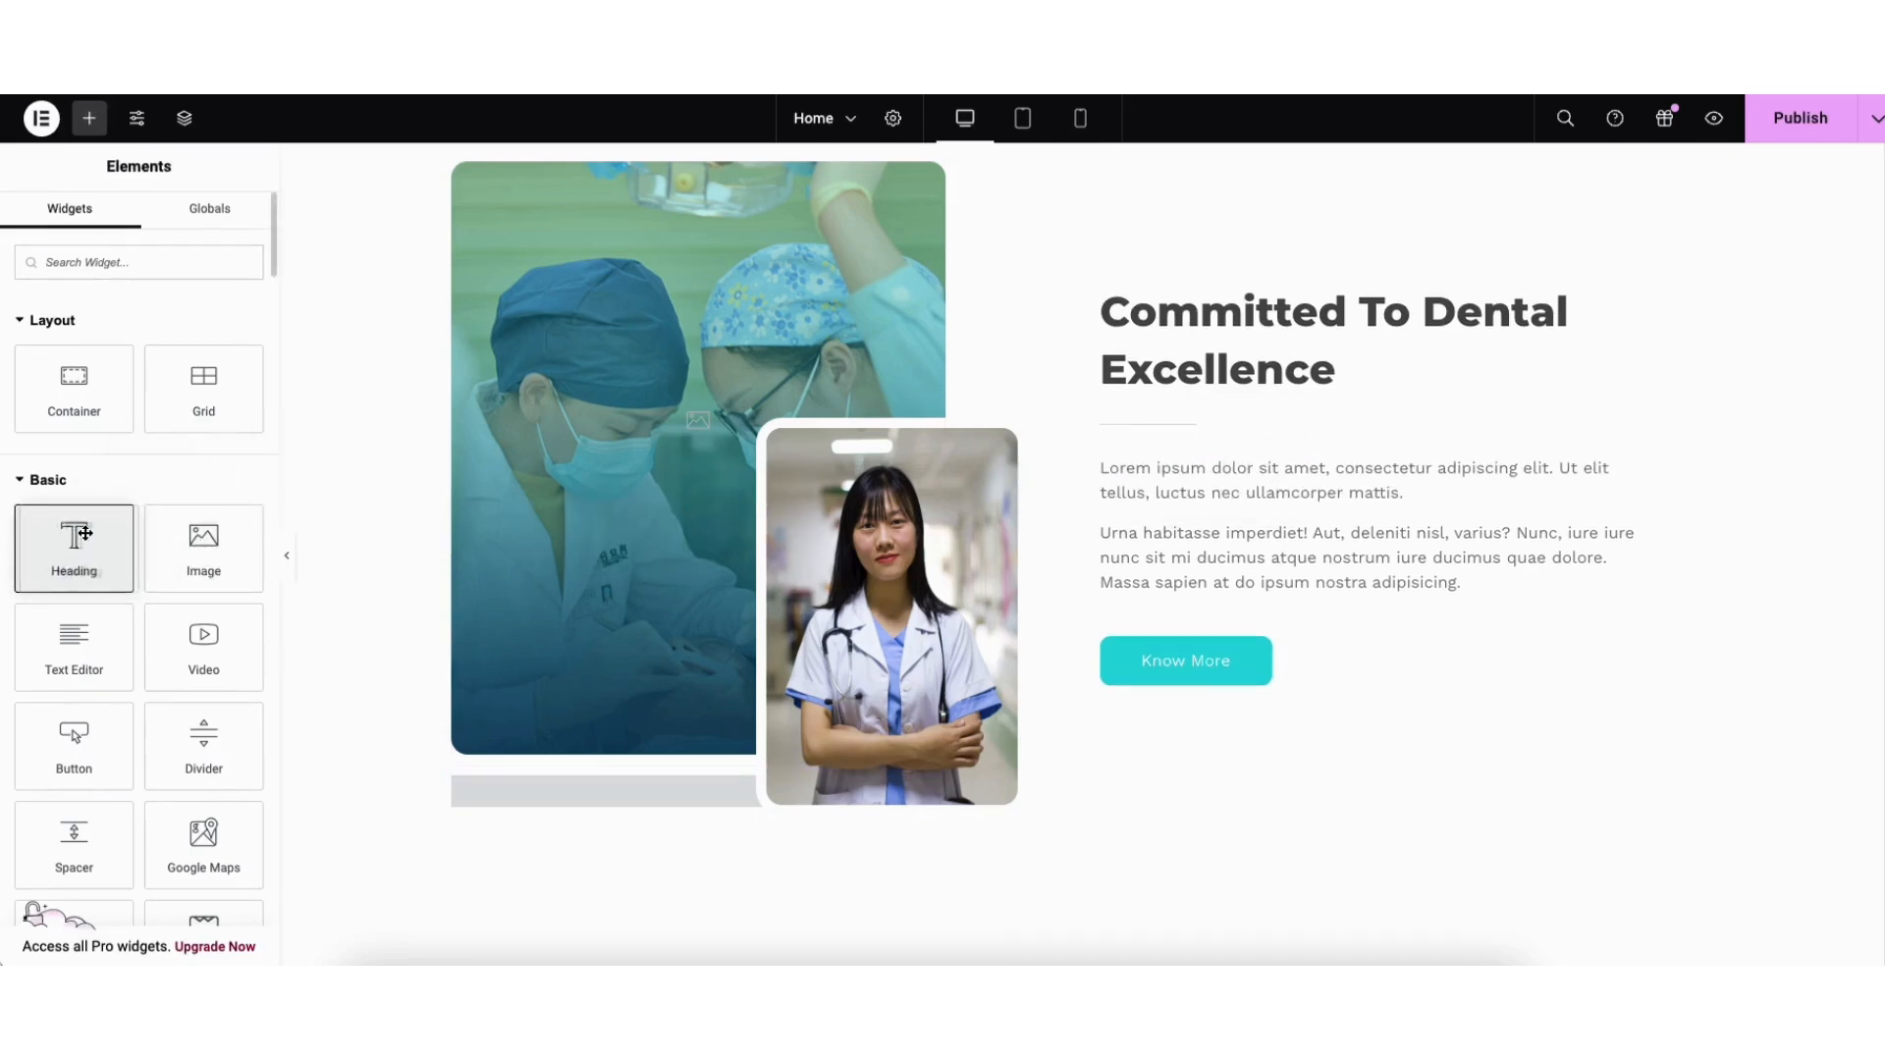
drag(69, 640, 1161, 456)
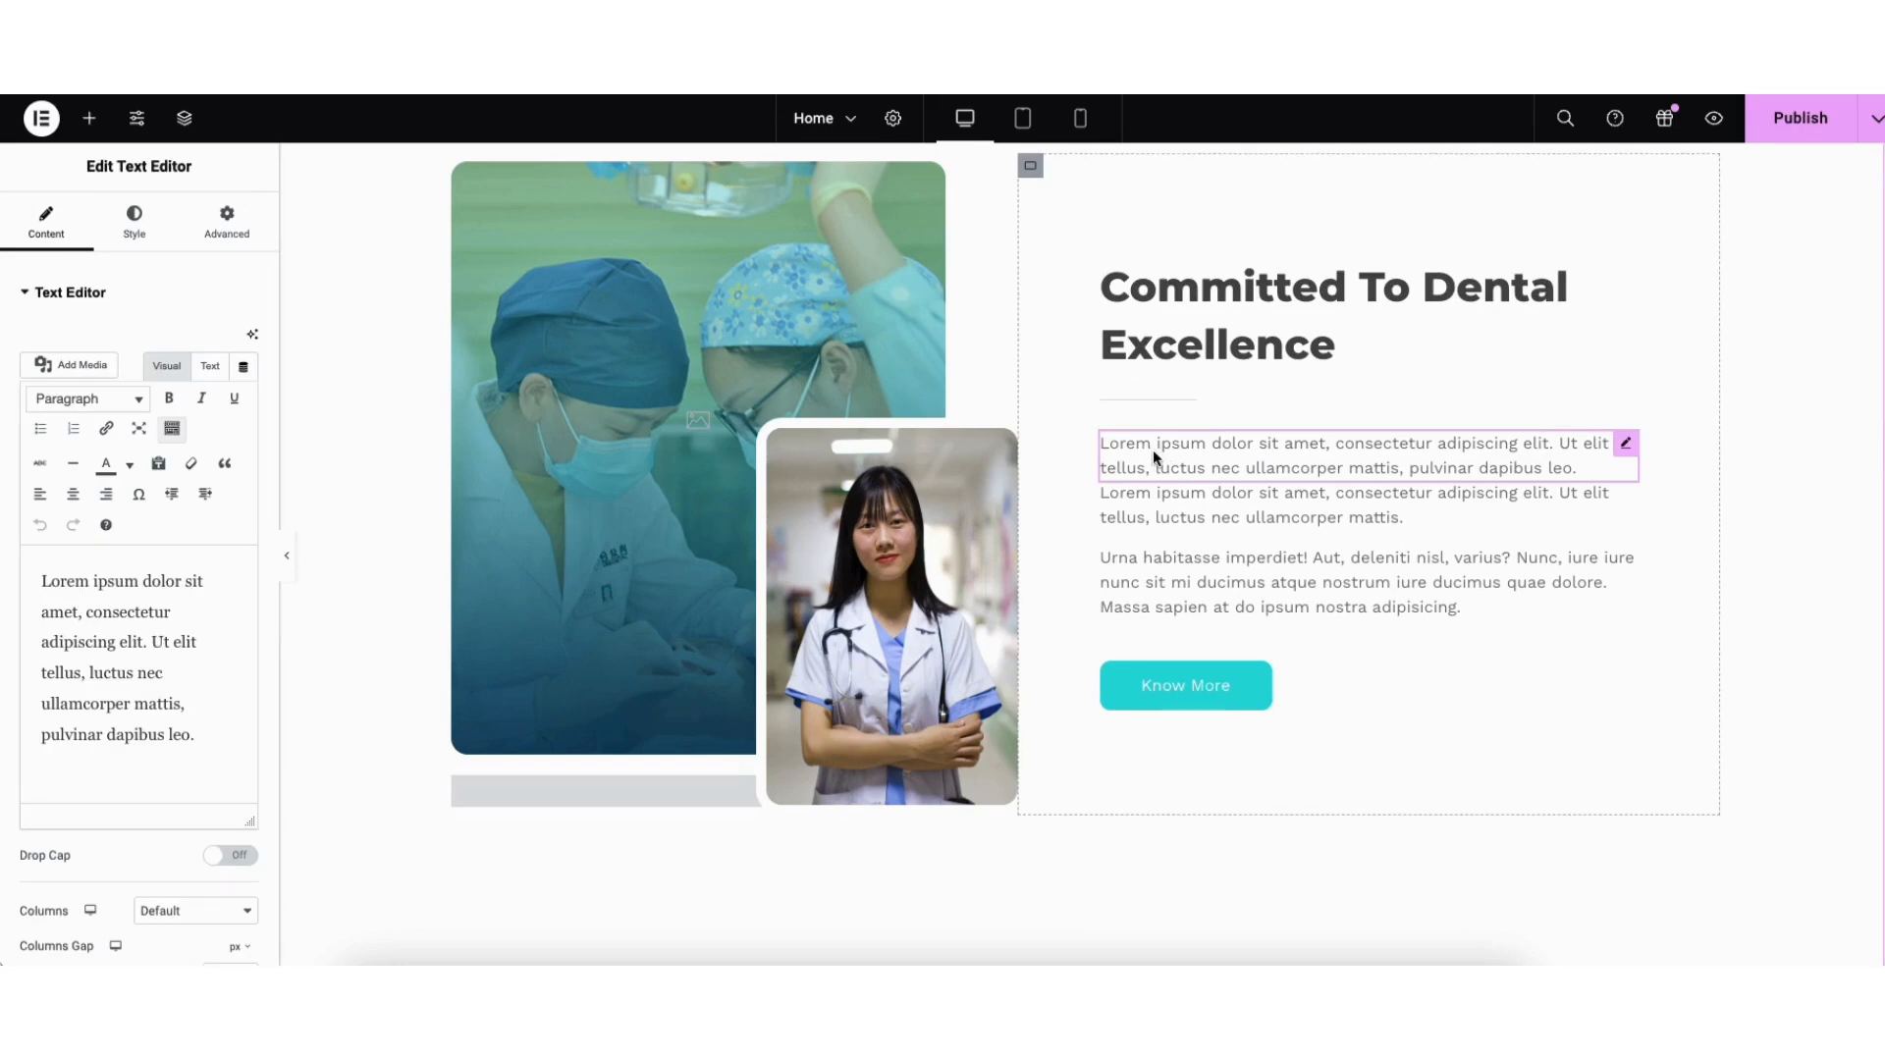
right_click(1152, 452)
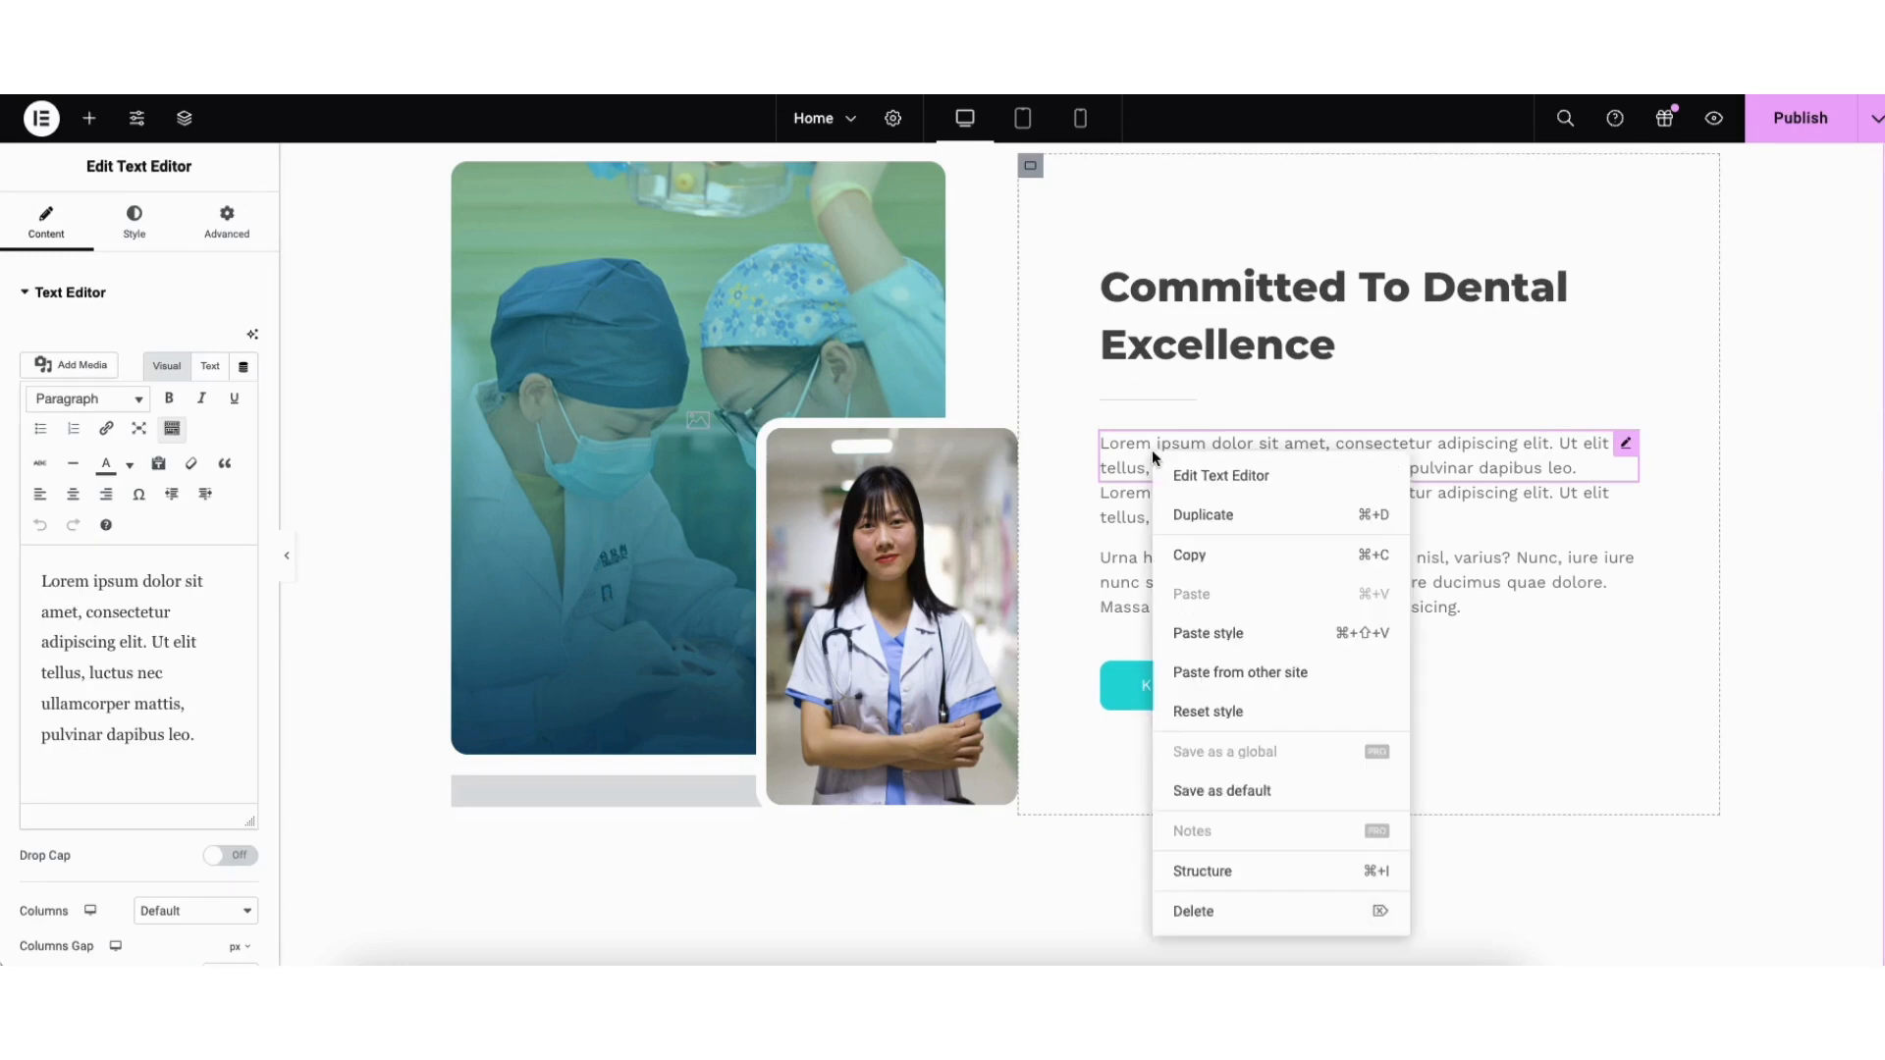
click(1210, 912)
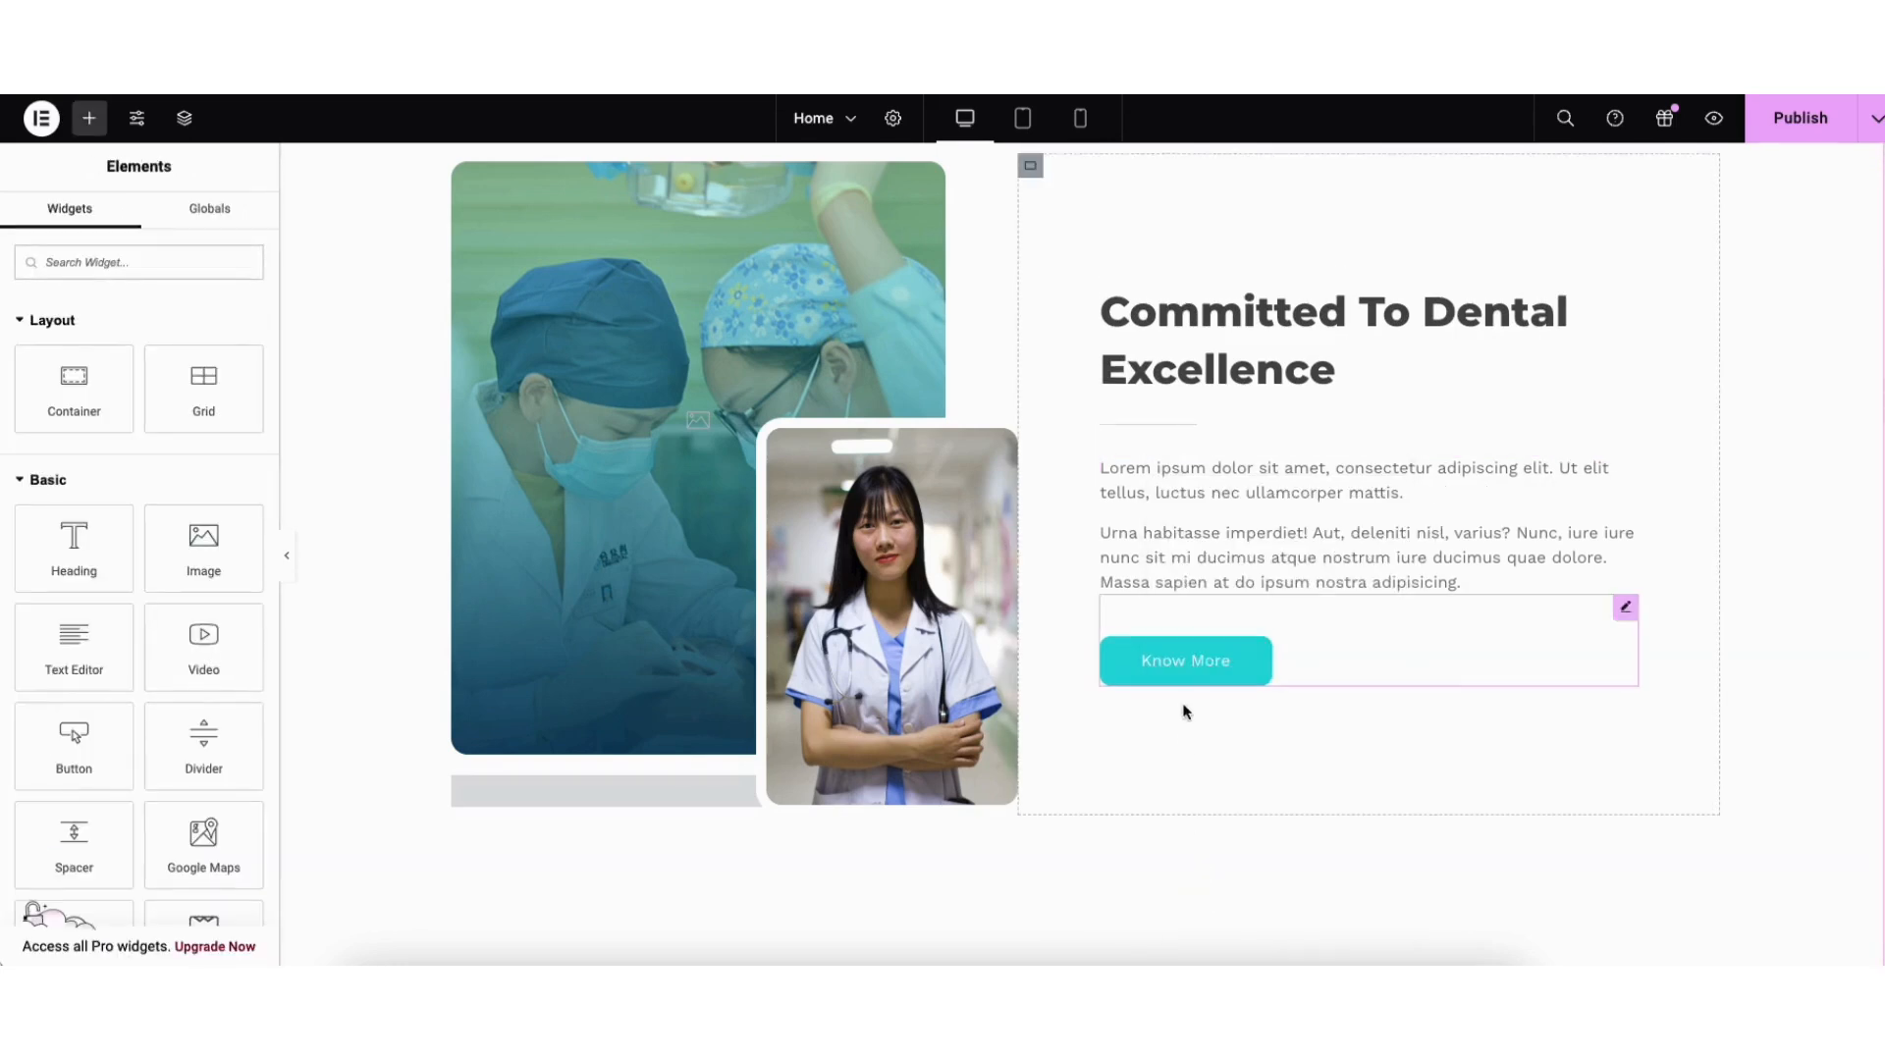
Step: Duplicate the first Lorem ipsum paragraph under the Committed To Dental Excellence heading
right_click(1162, 490)
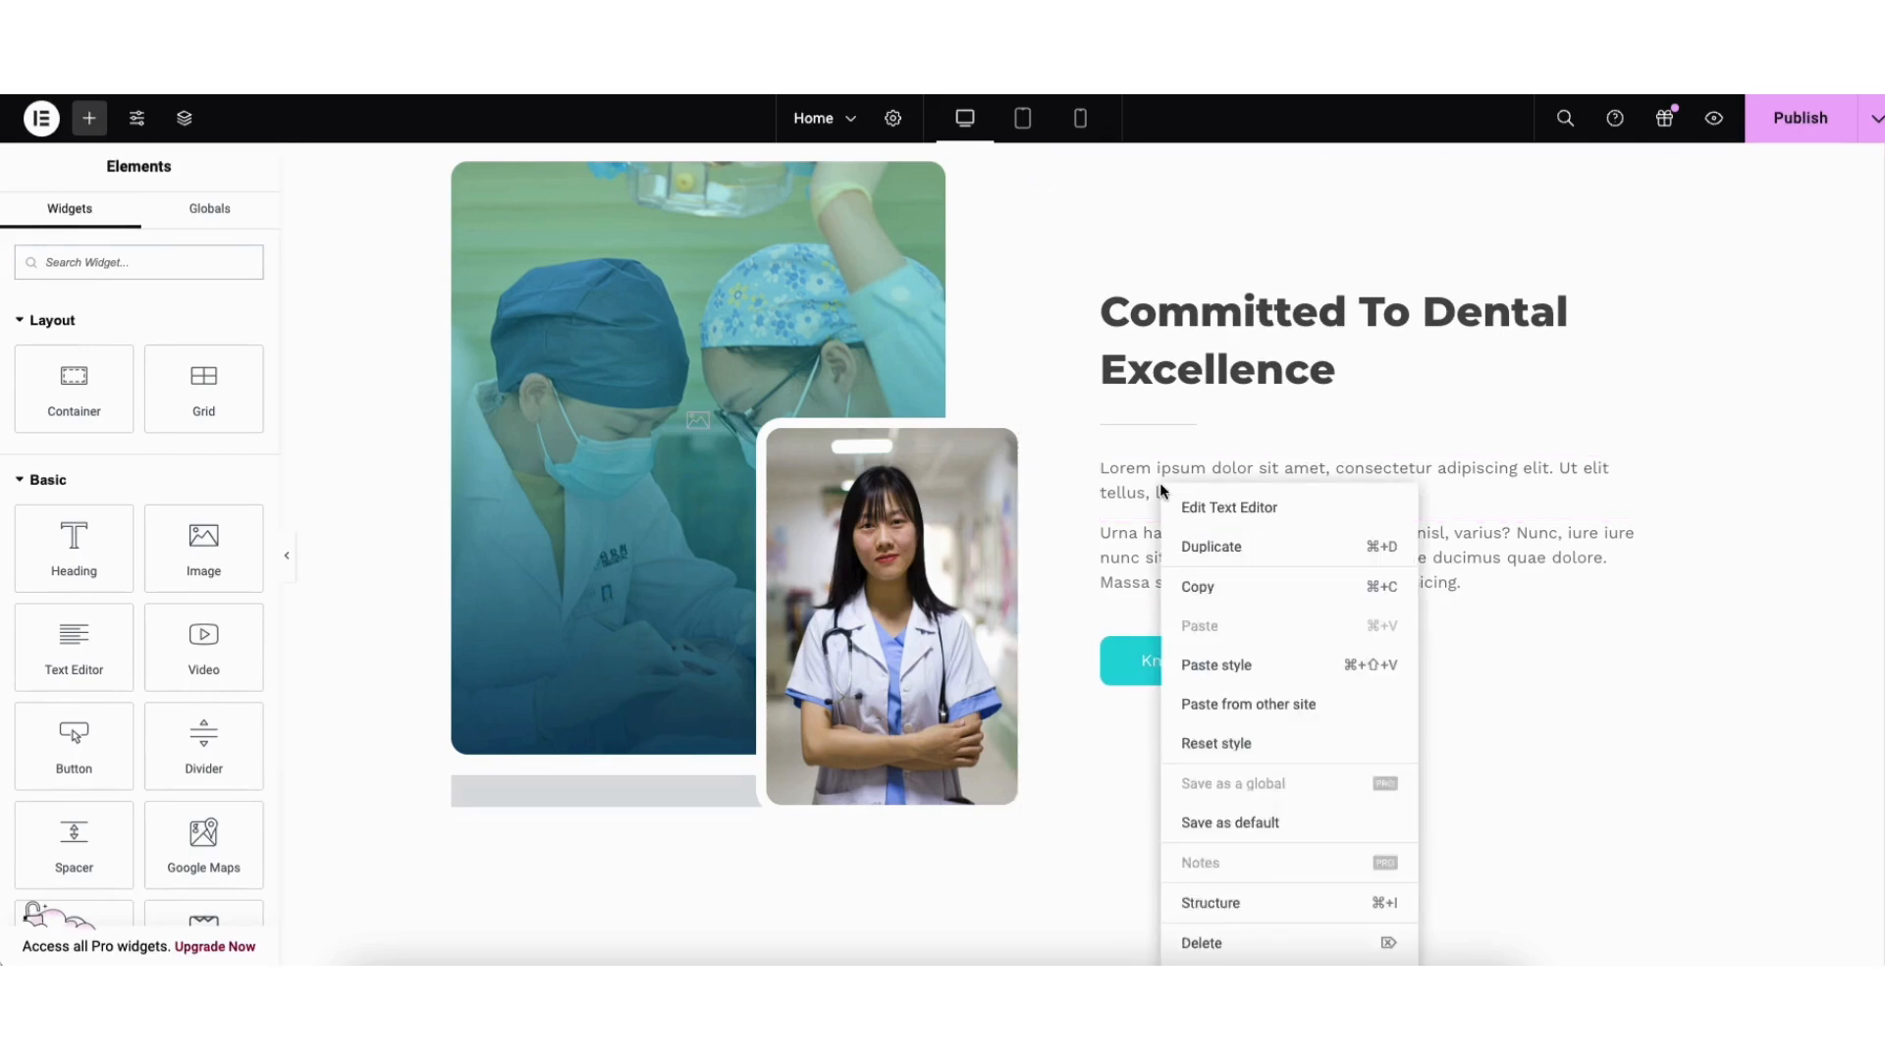
click(1206, 546)
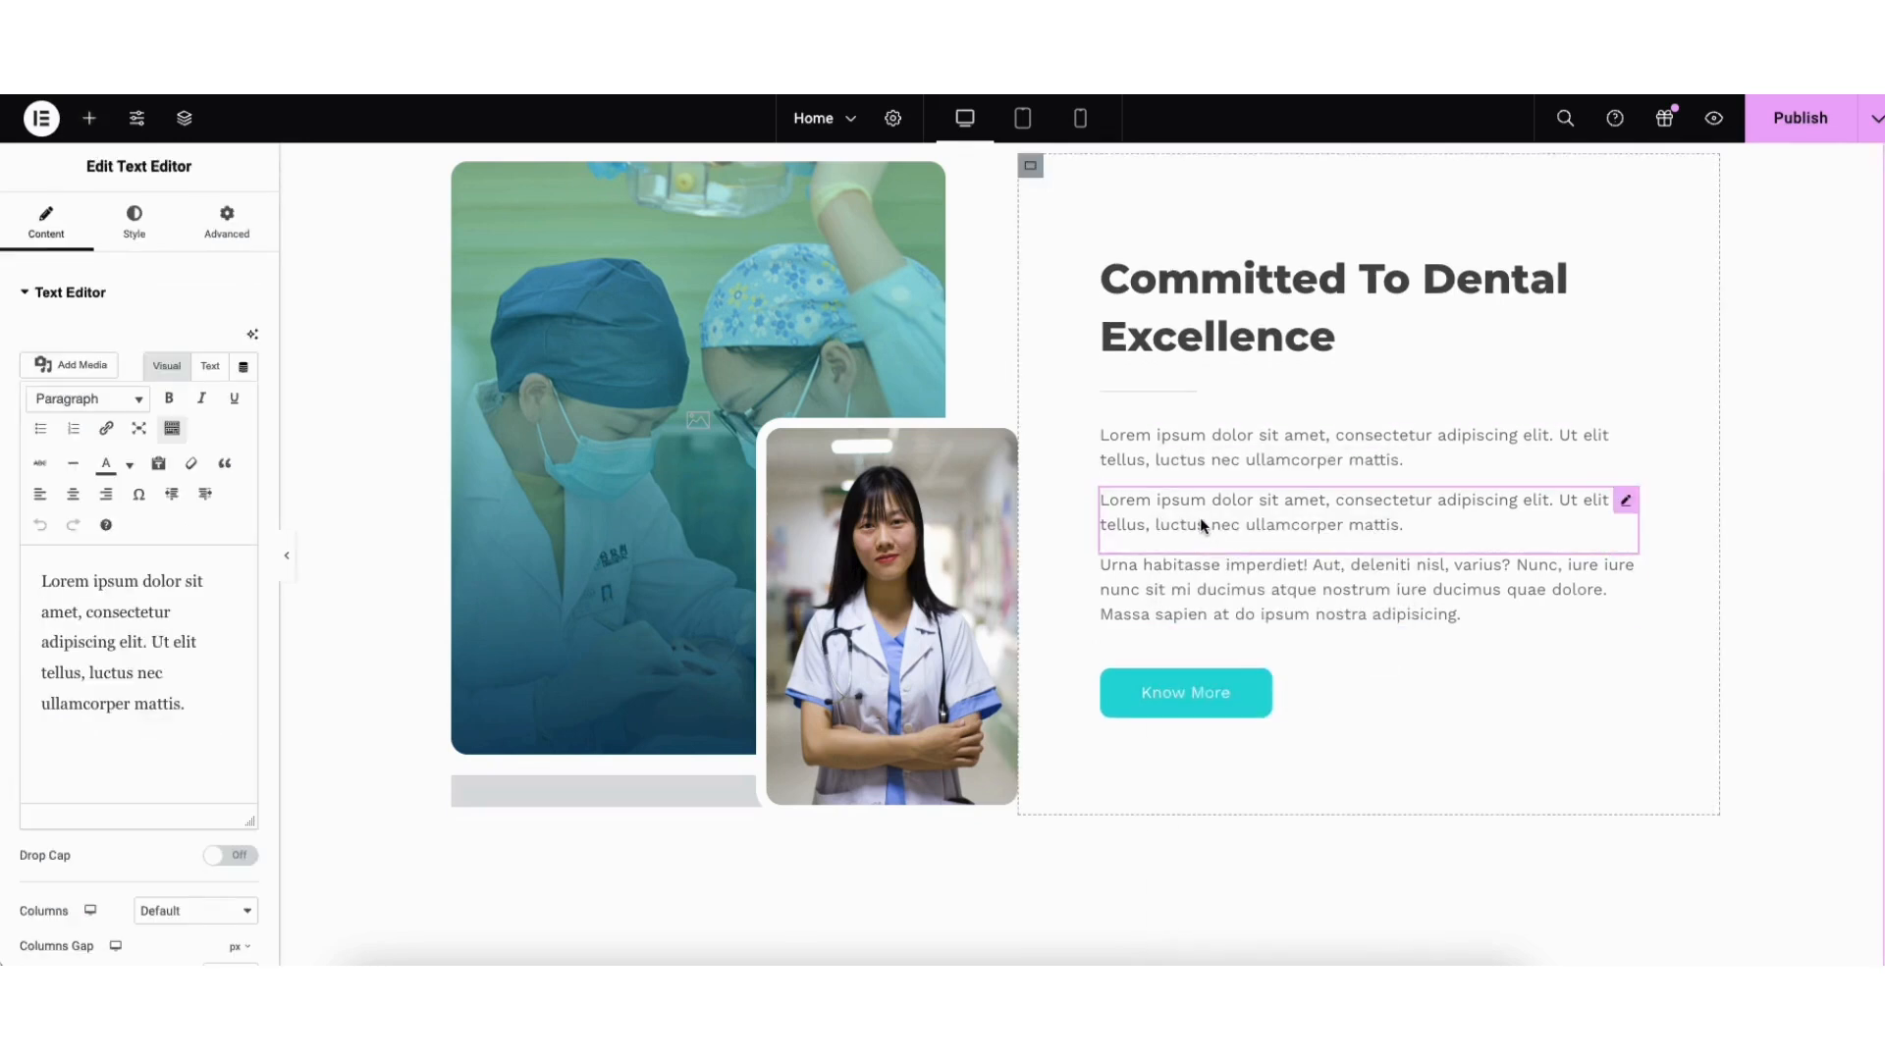
click(90, 122)
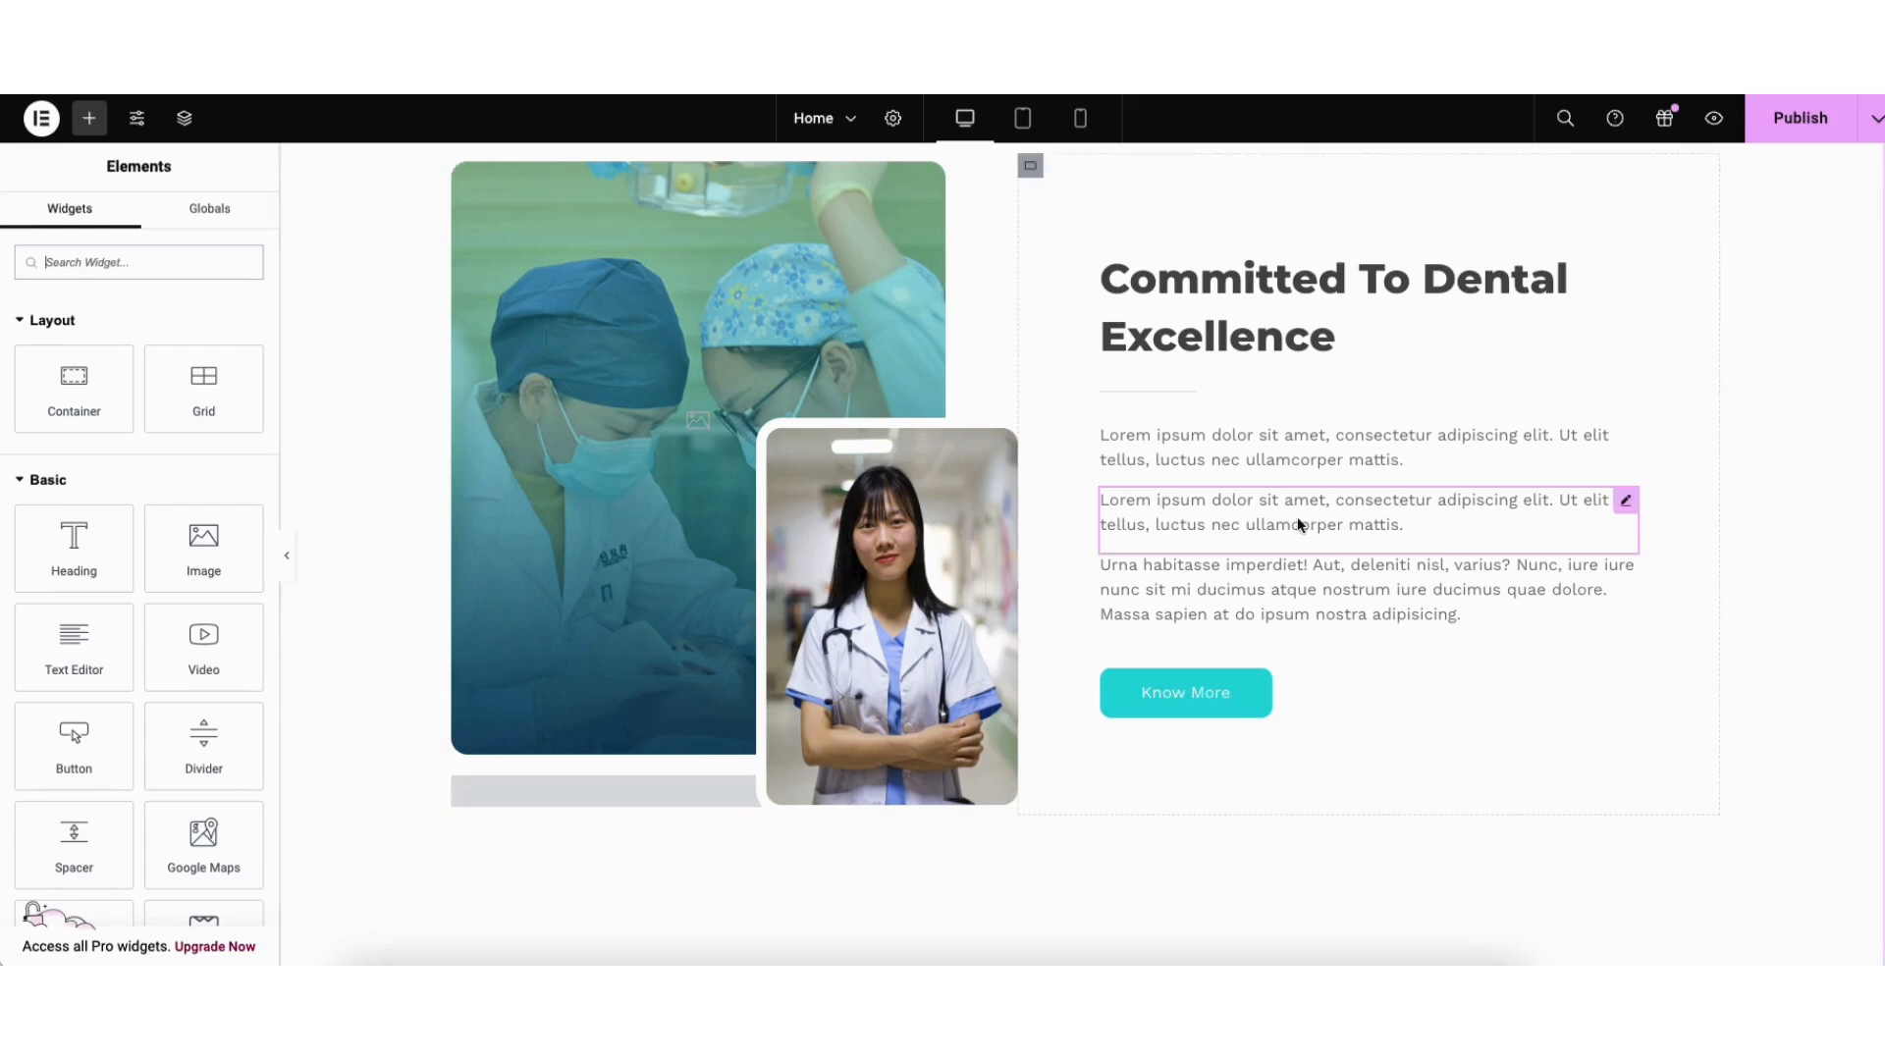
Step: Move the divider below the last paragraph and add a Text Editor widget directly beneath the Know More button
drag(1624, 510, 1464, 410)
mouse_move(1622, 386)
mouse_down()
mouse_move(1381, 624)
mouse_move(1255, 651)
mouse_move(1163, 563)
mouse_up()
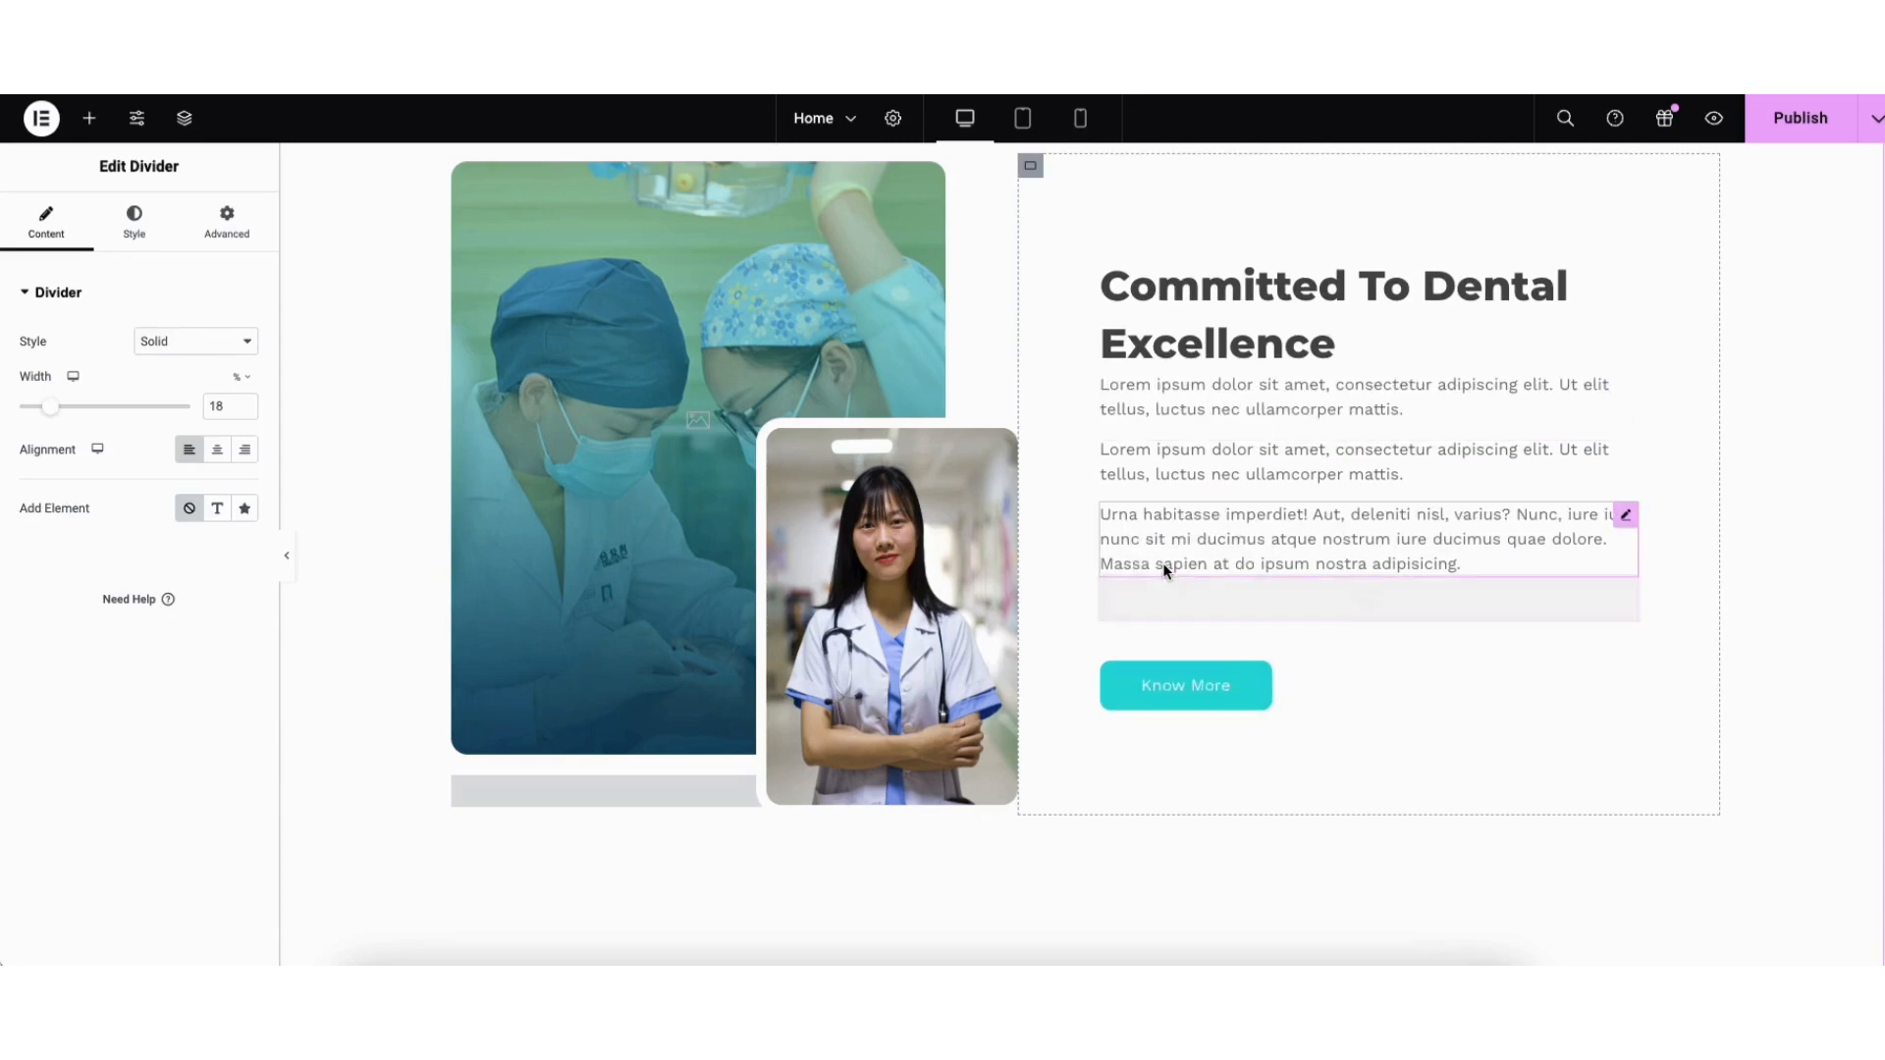
click(90, 119)
drag(74, 643, 1218, 629)
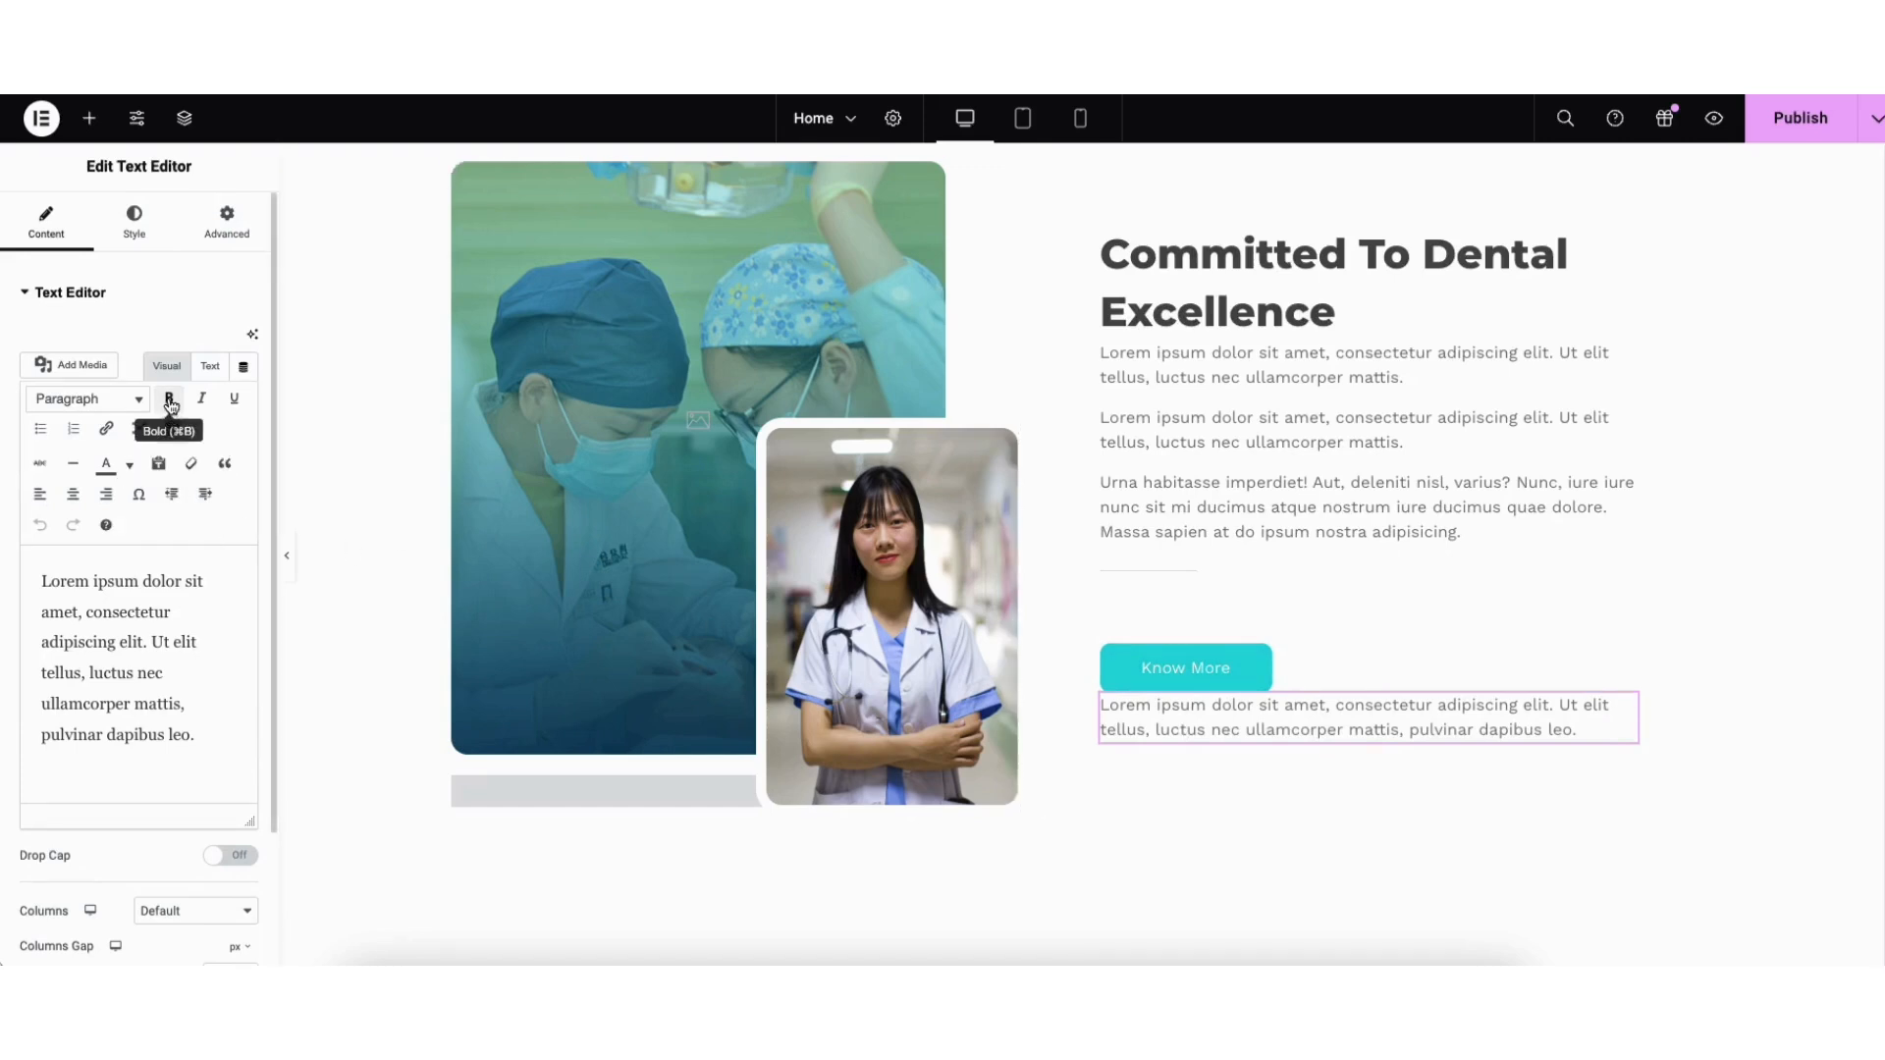
Step: Examine the link options, text color control and undo and redo controls in the new text block's editor
click(108, 432)
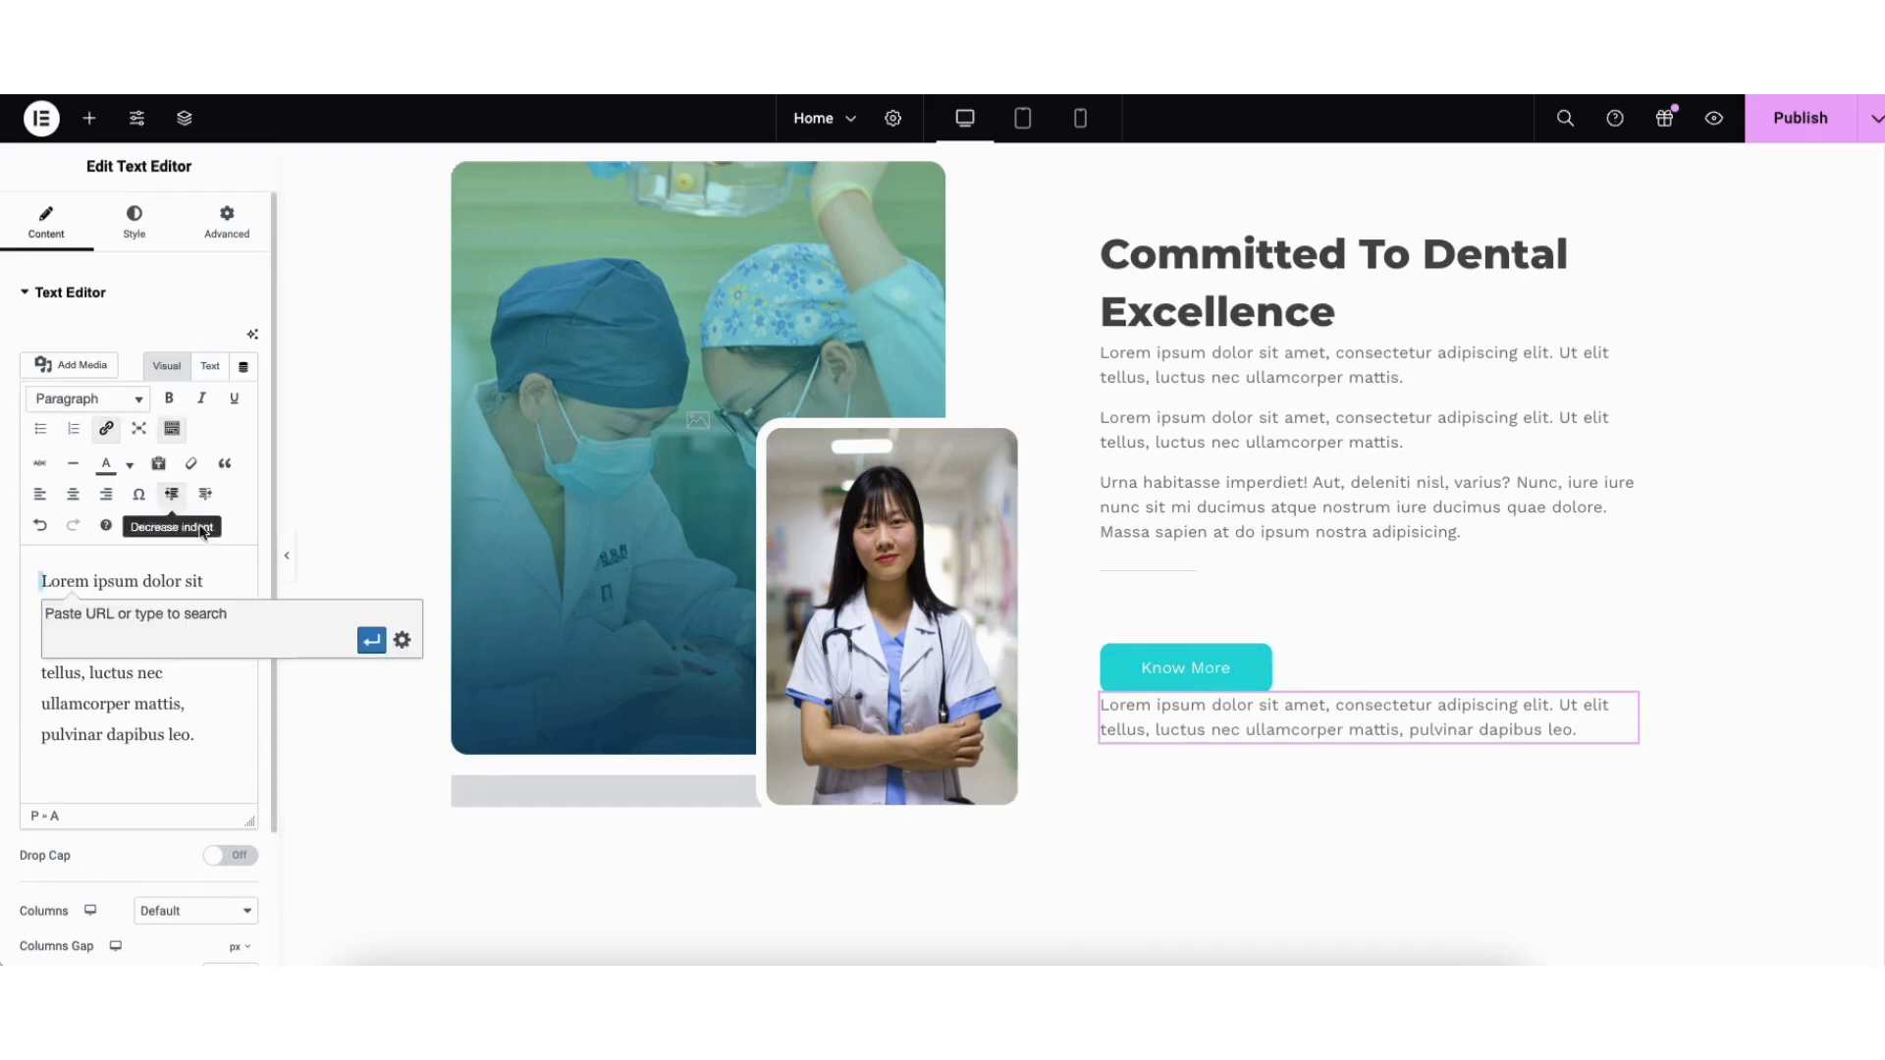
click(400, 641)
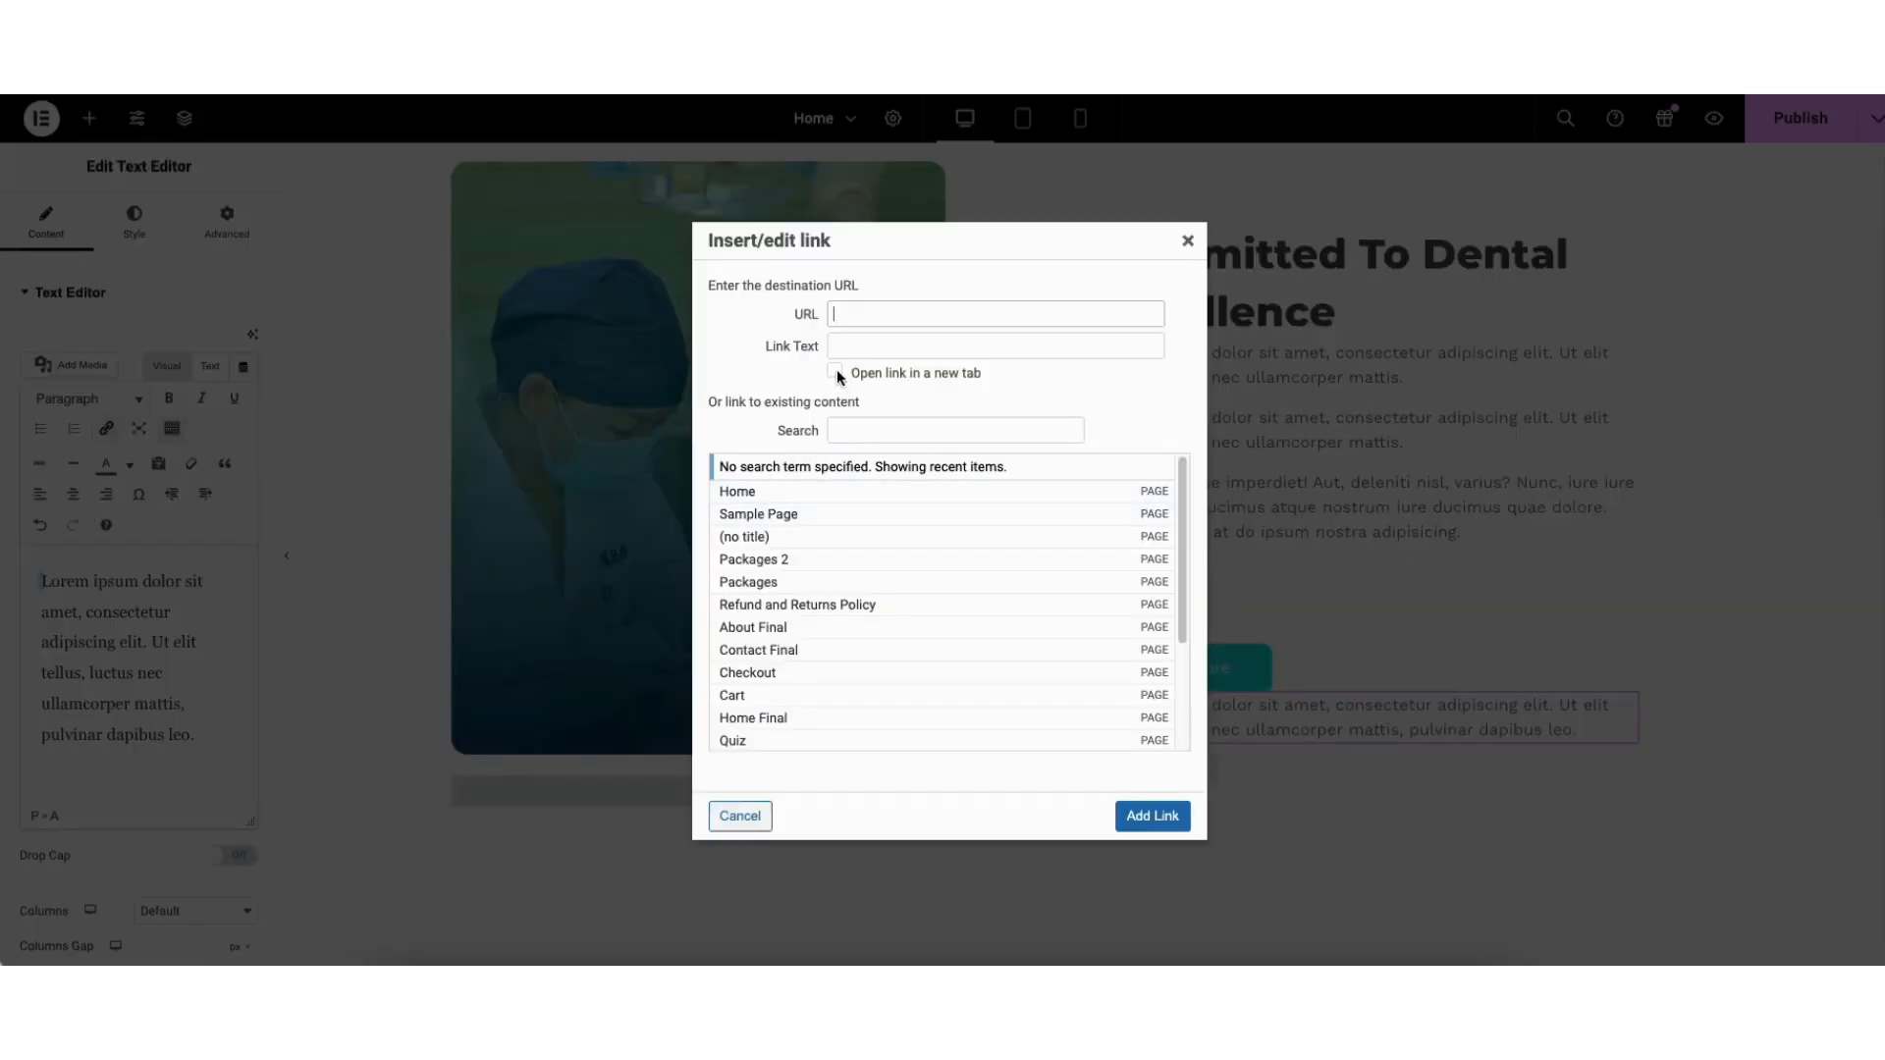
click(1189, 243)
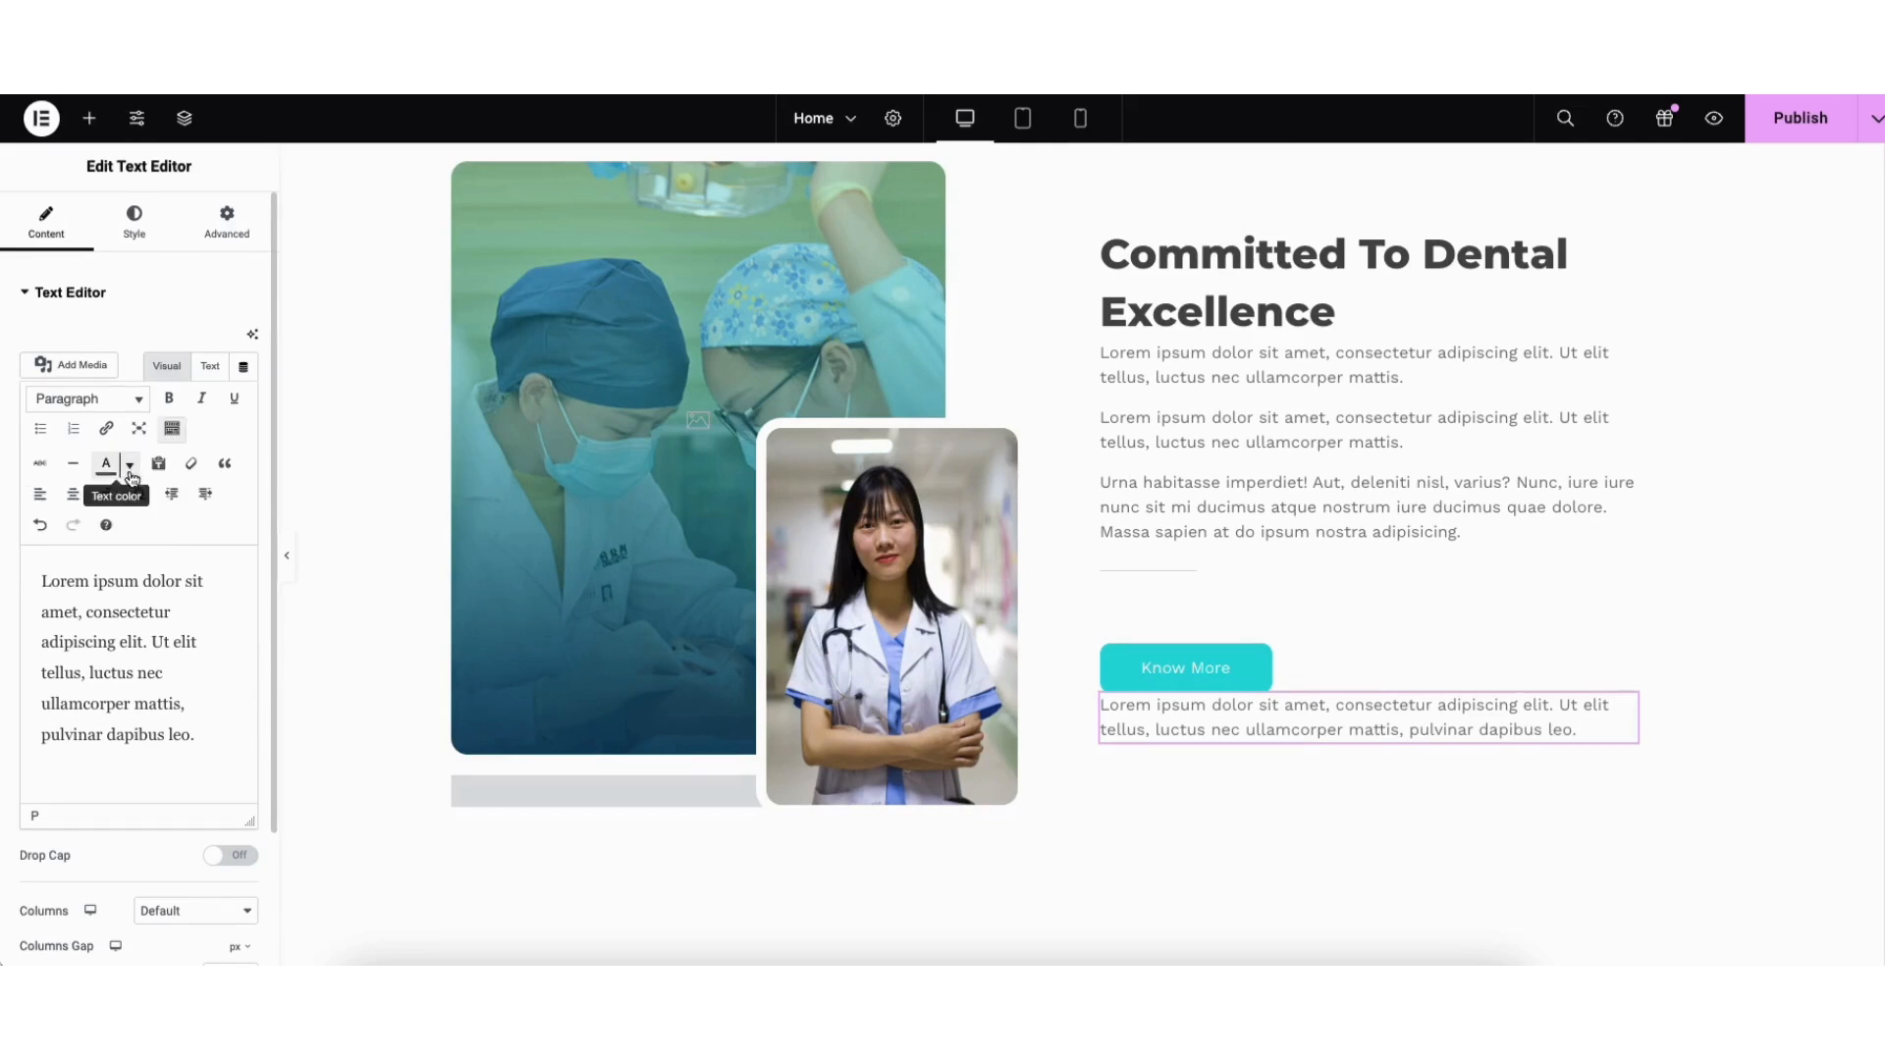
click(131, 468)
click(131, 472)
click(42, 528)
click(76, 530)
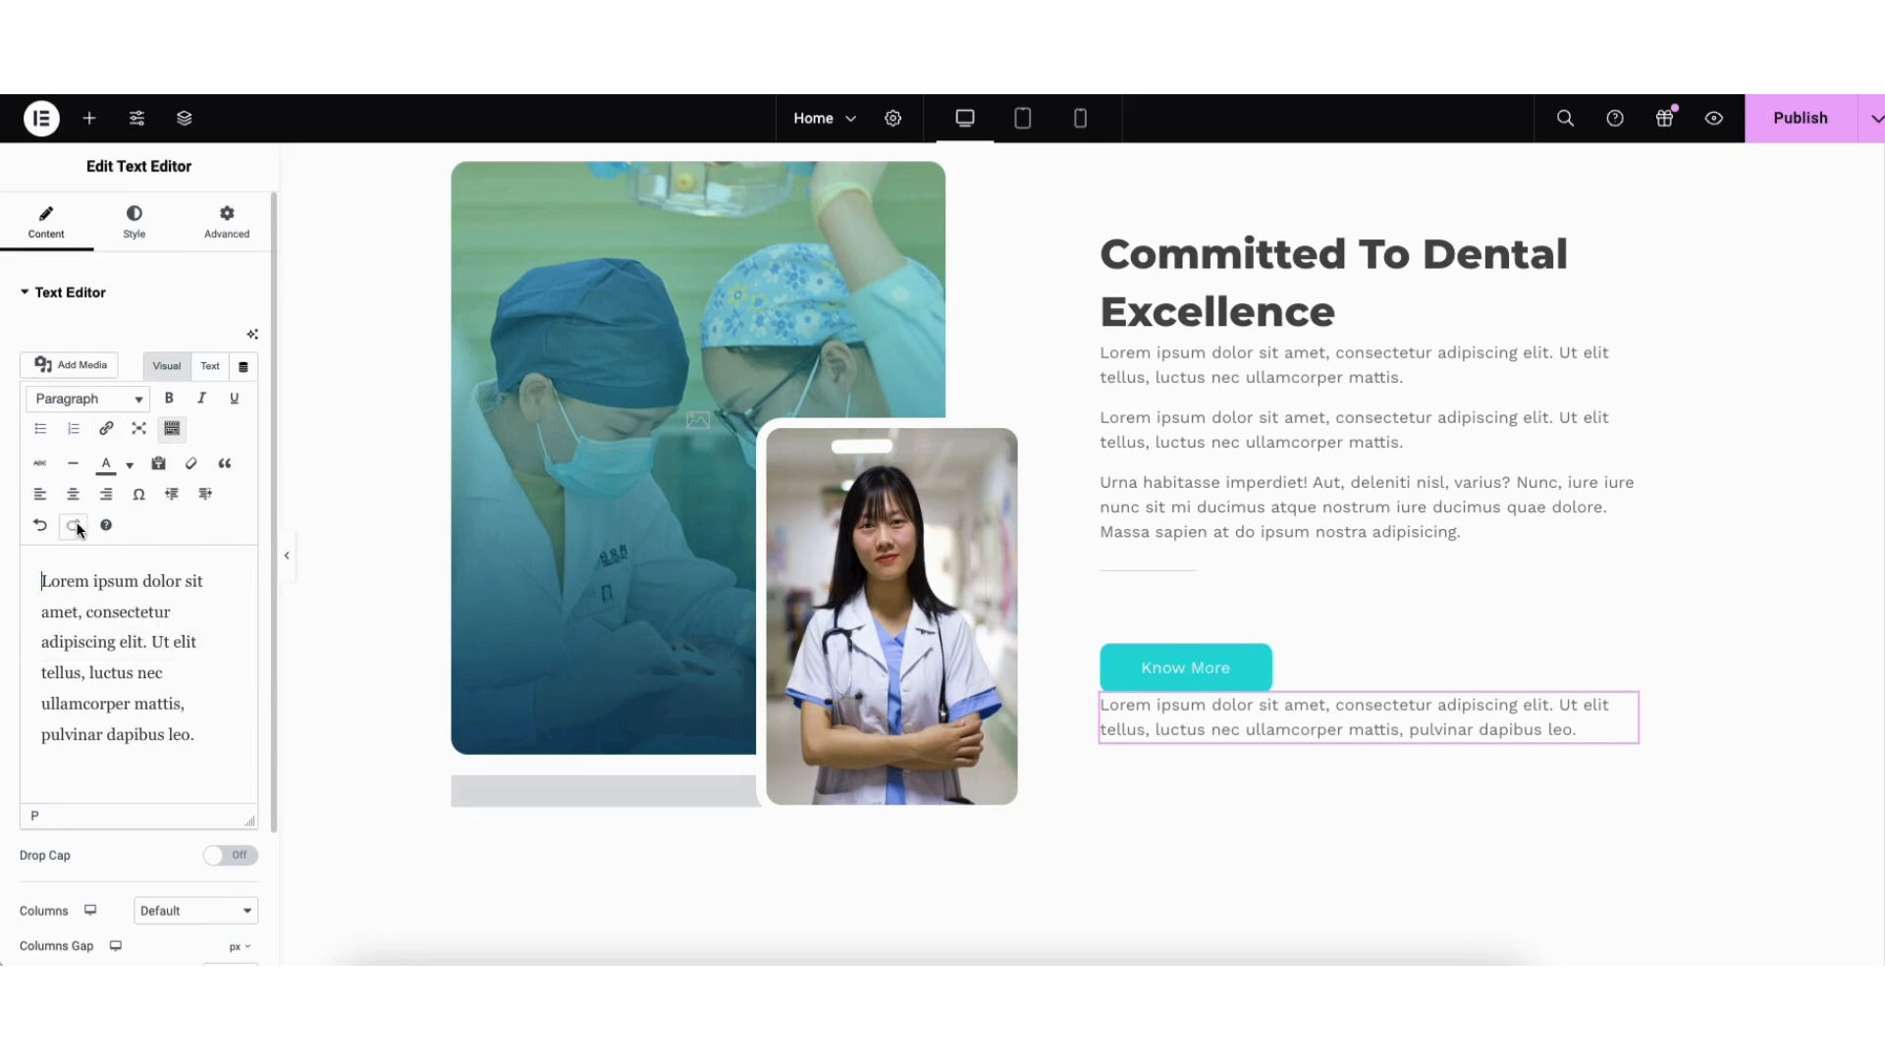
Step: Examine the new text block's style settings, including its typography options and the available font families
click(135, 228)
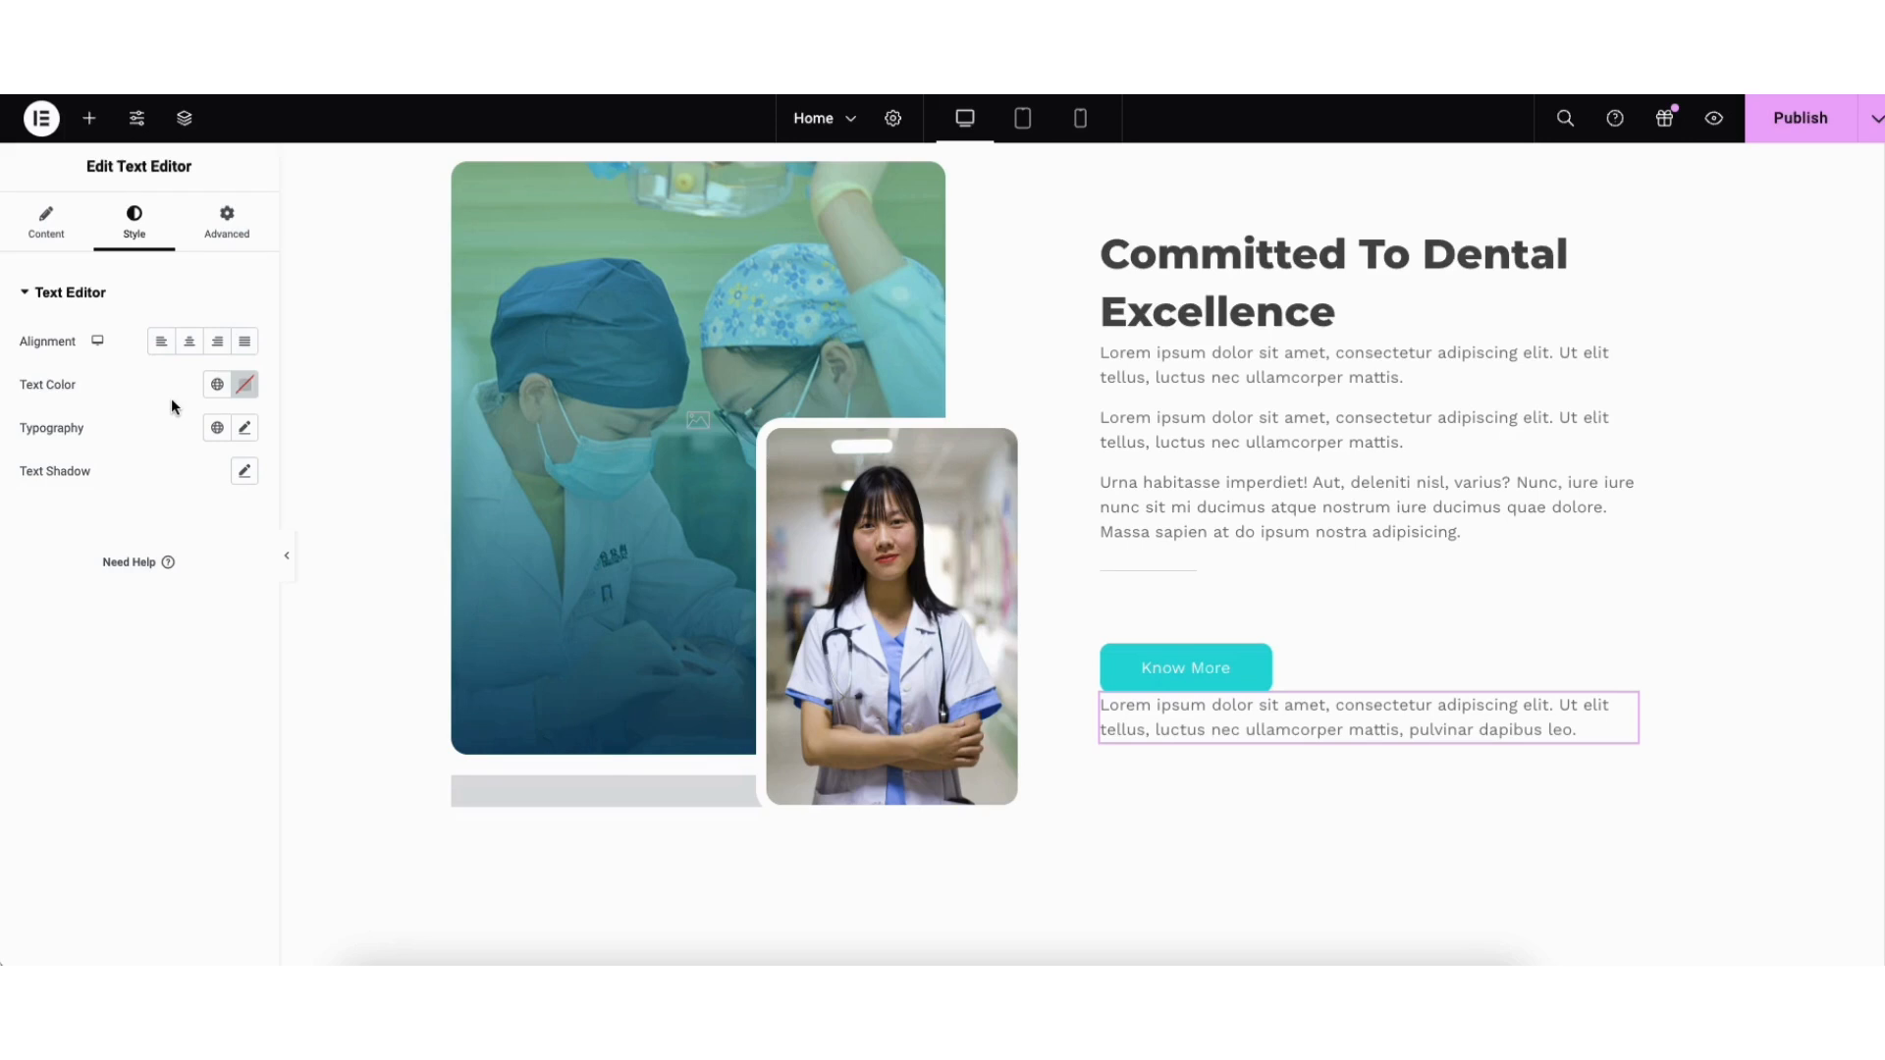
click(246, 427)
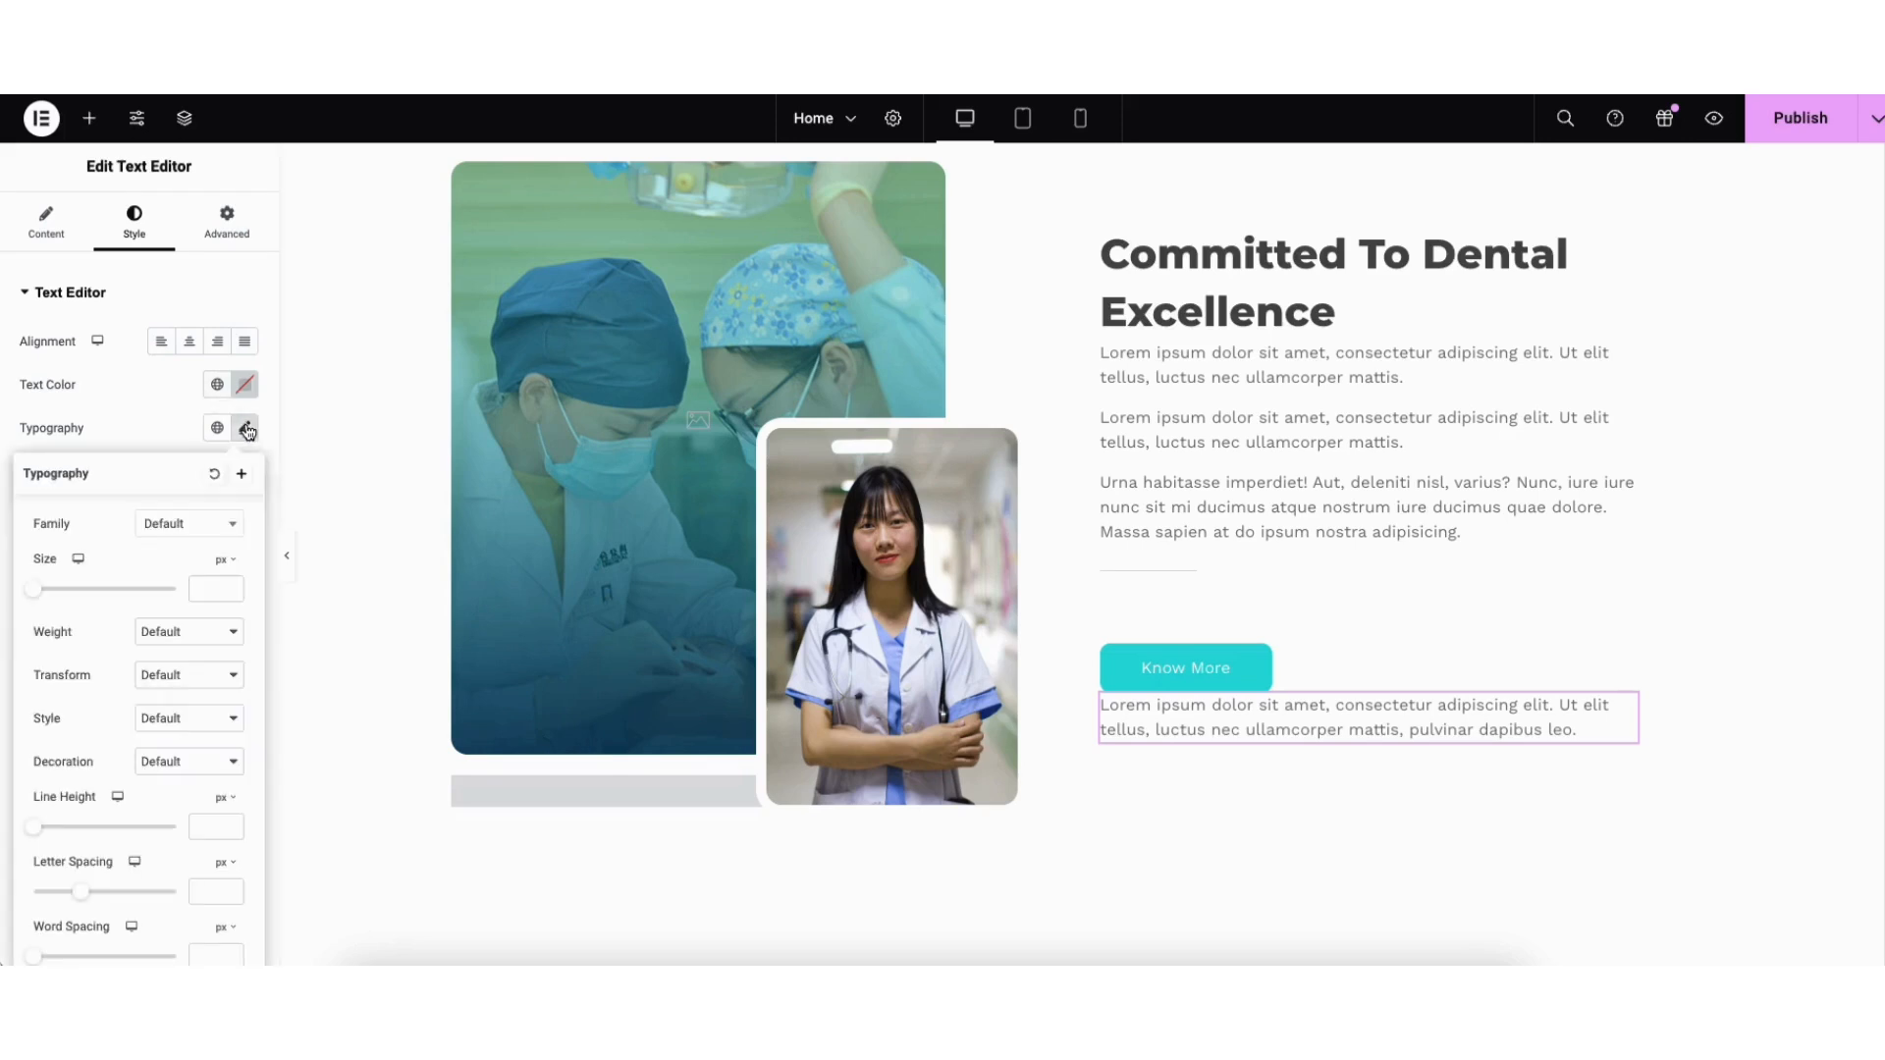
click(232, 530)
drag(238, 581, 241, 610)
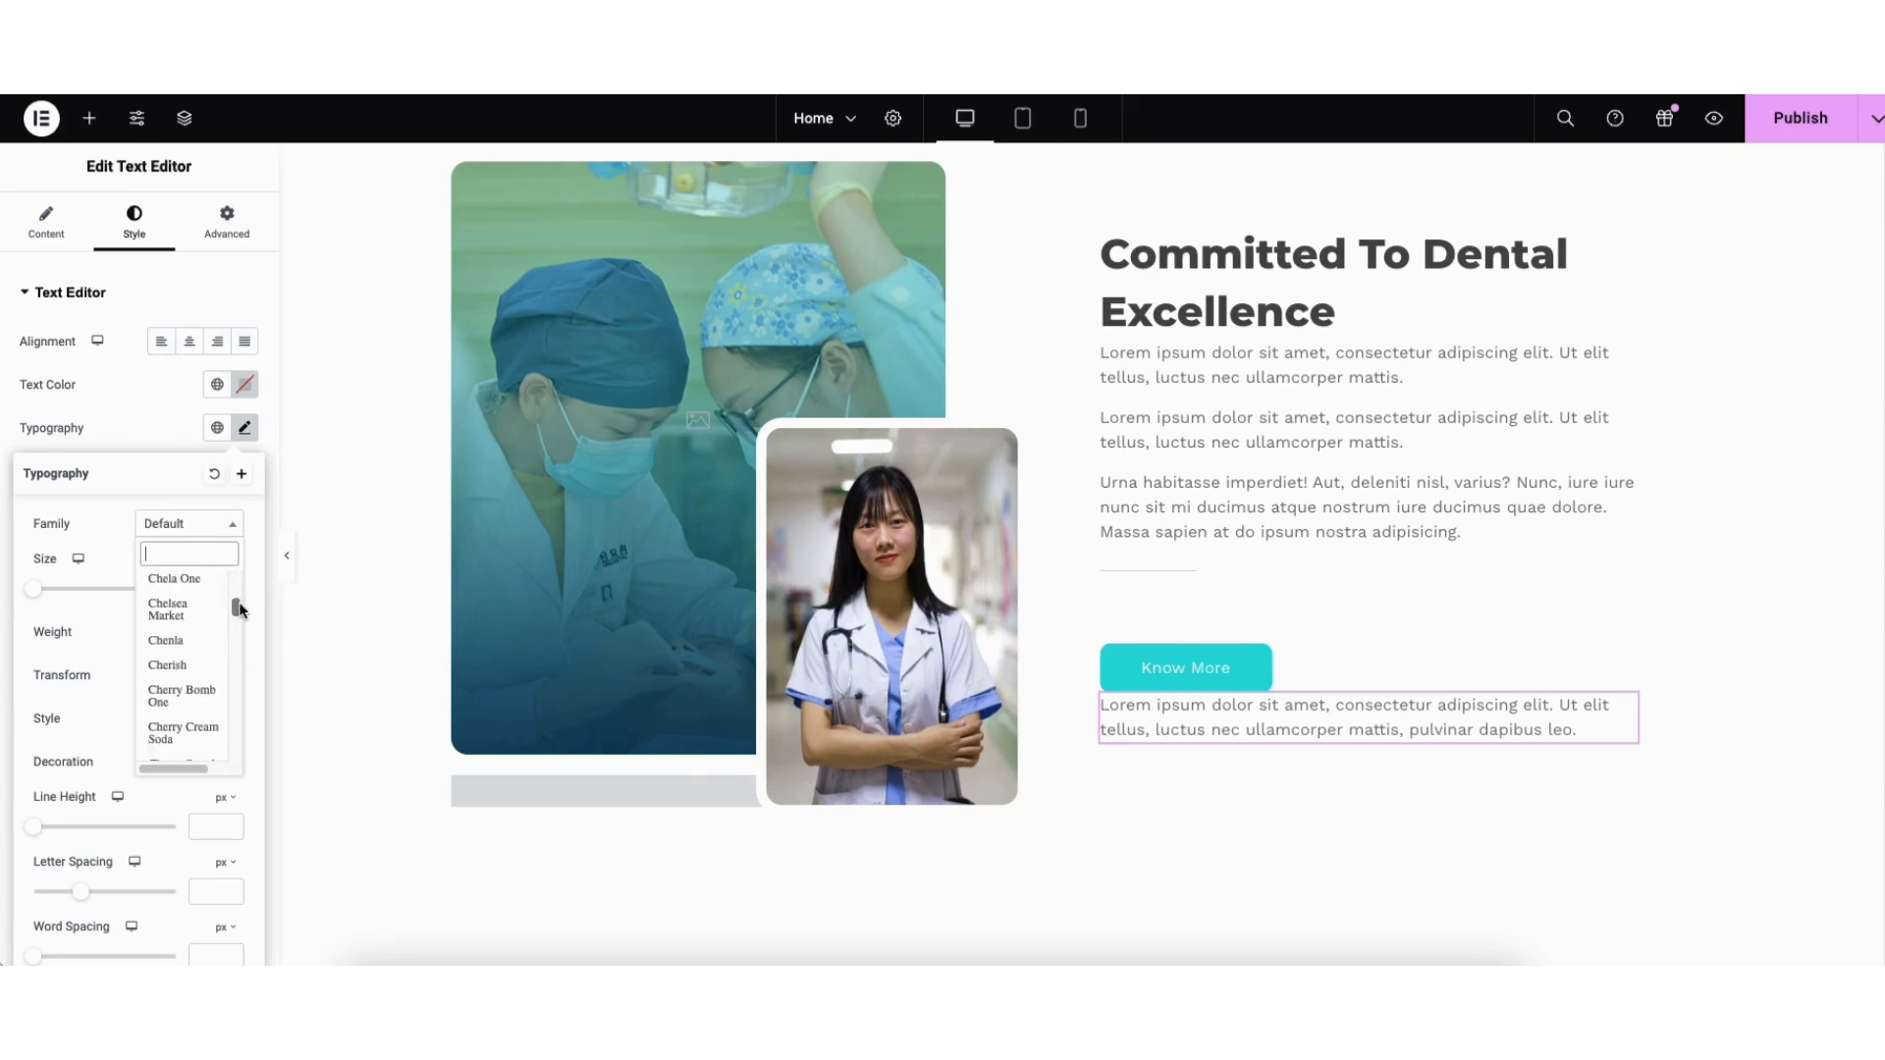
click(102, 532)
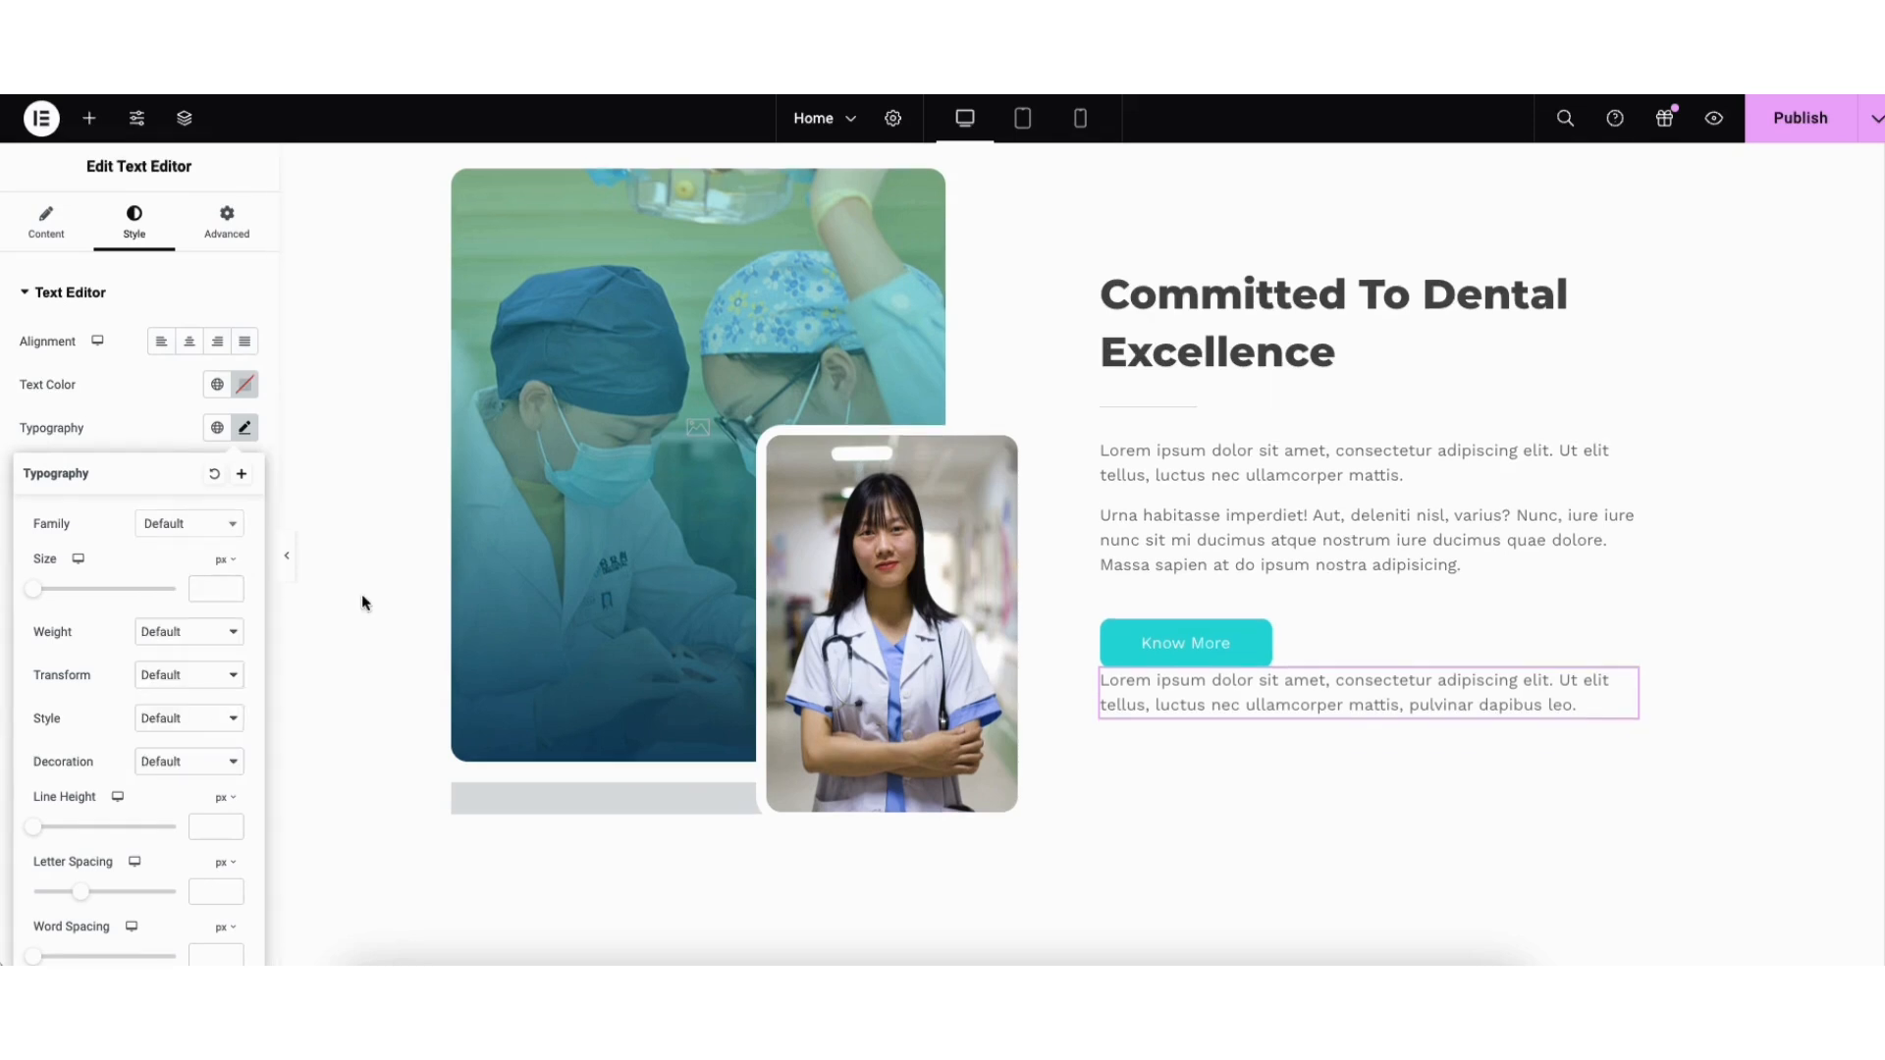
Step: Choose docter.jpg from the media library as the image of the overlapping doctor portrait
click(854, 578)
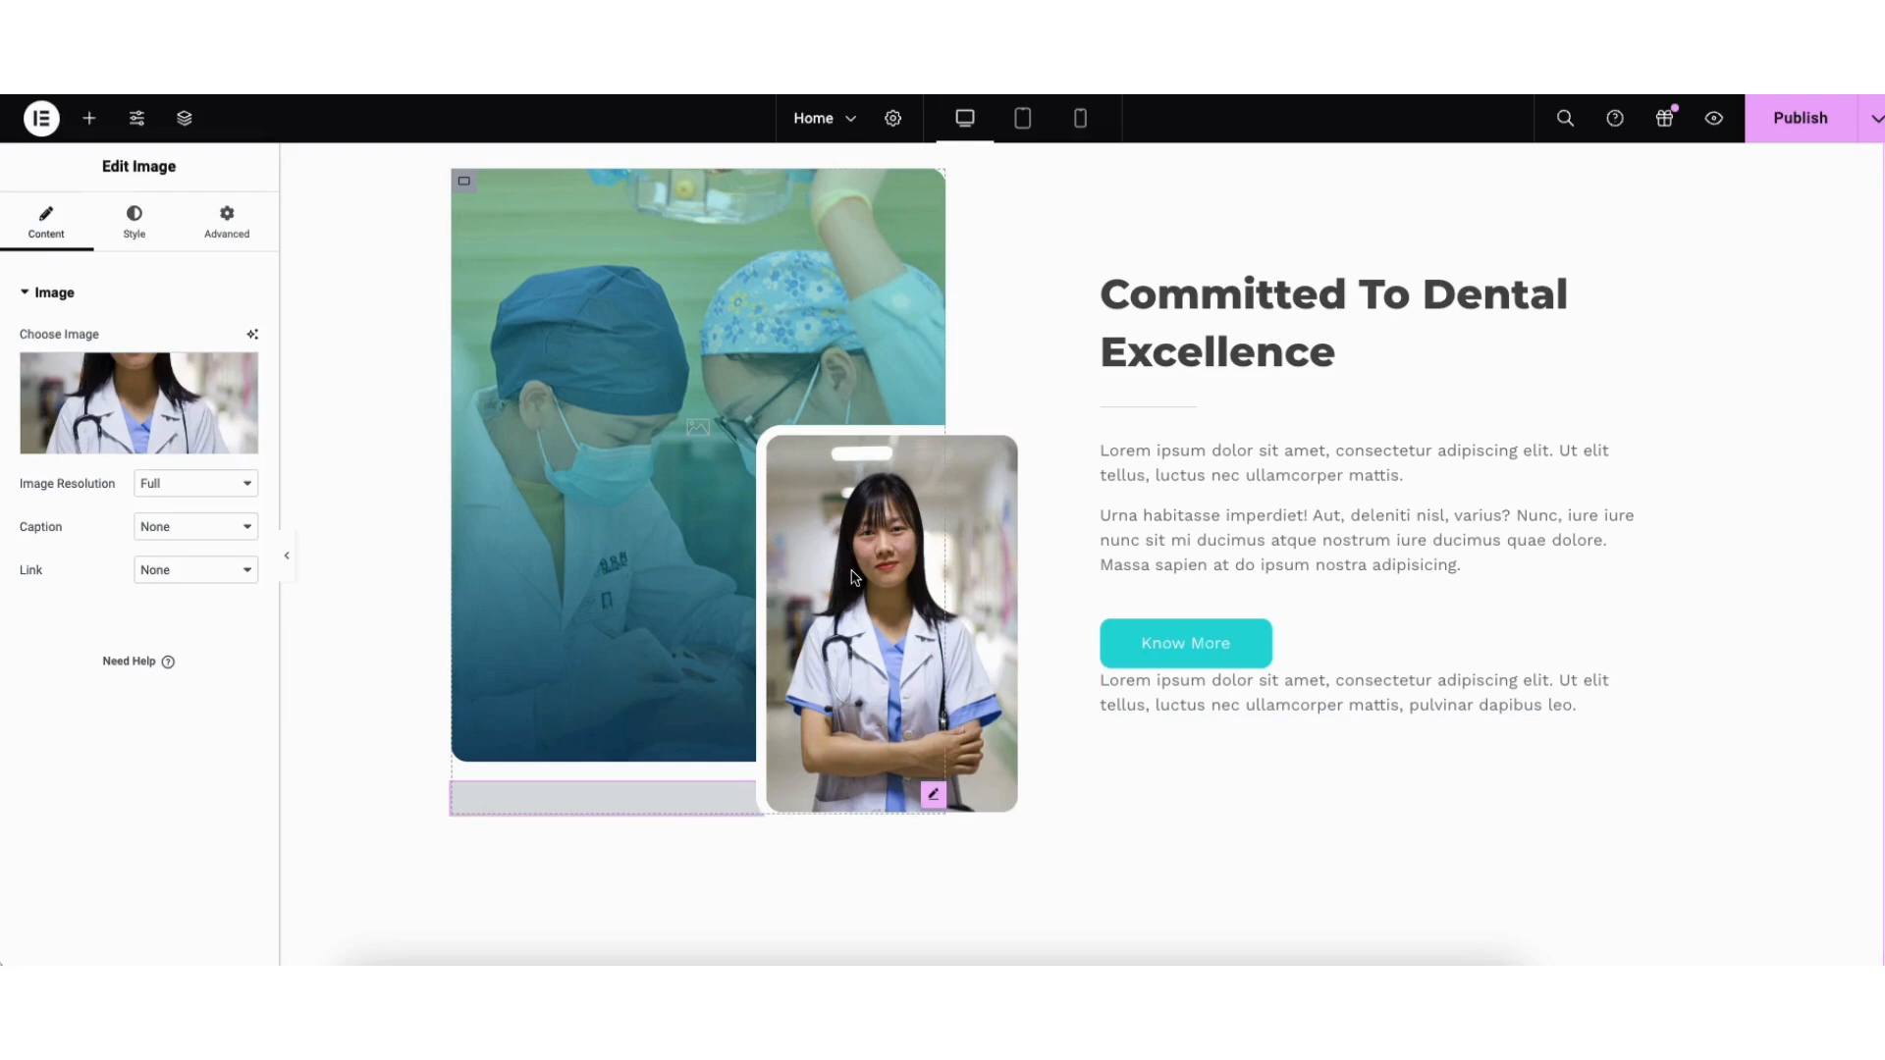
mouse_move(223, 384)
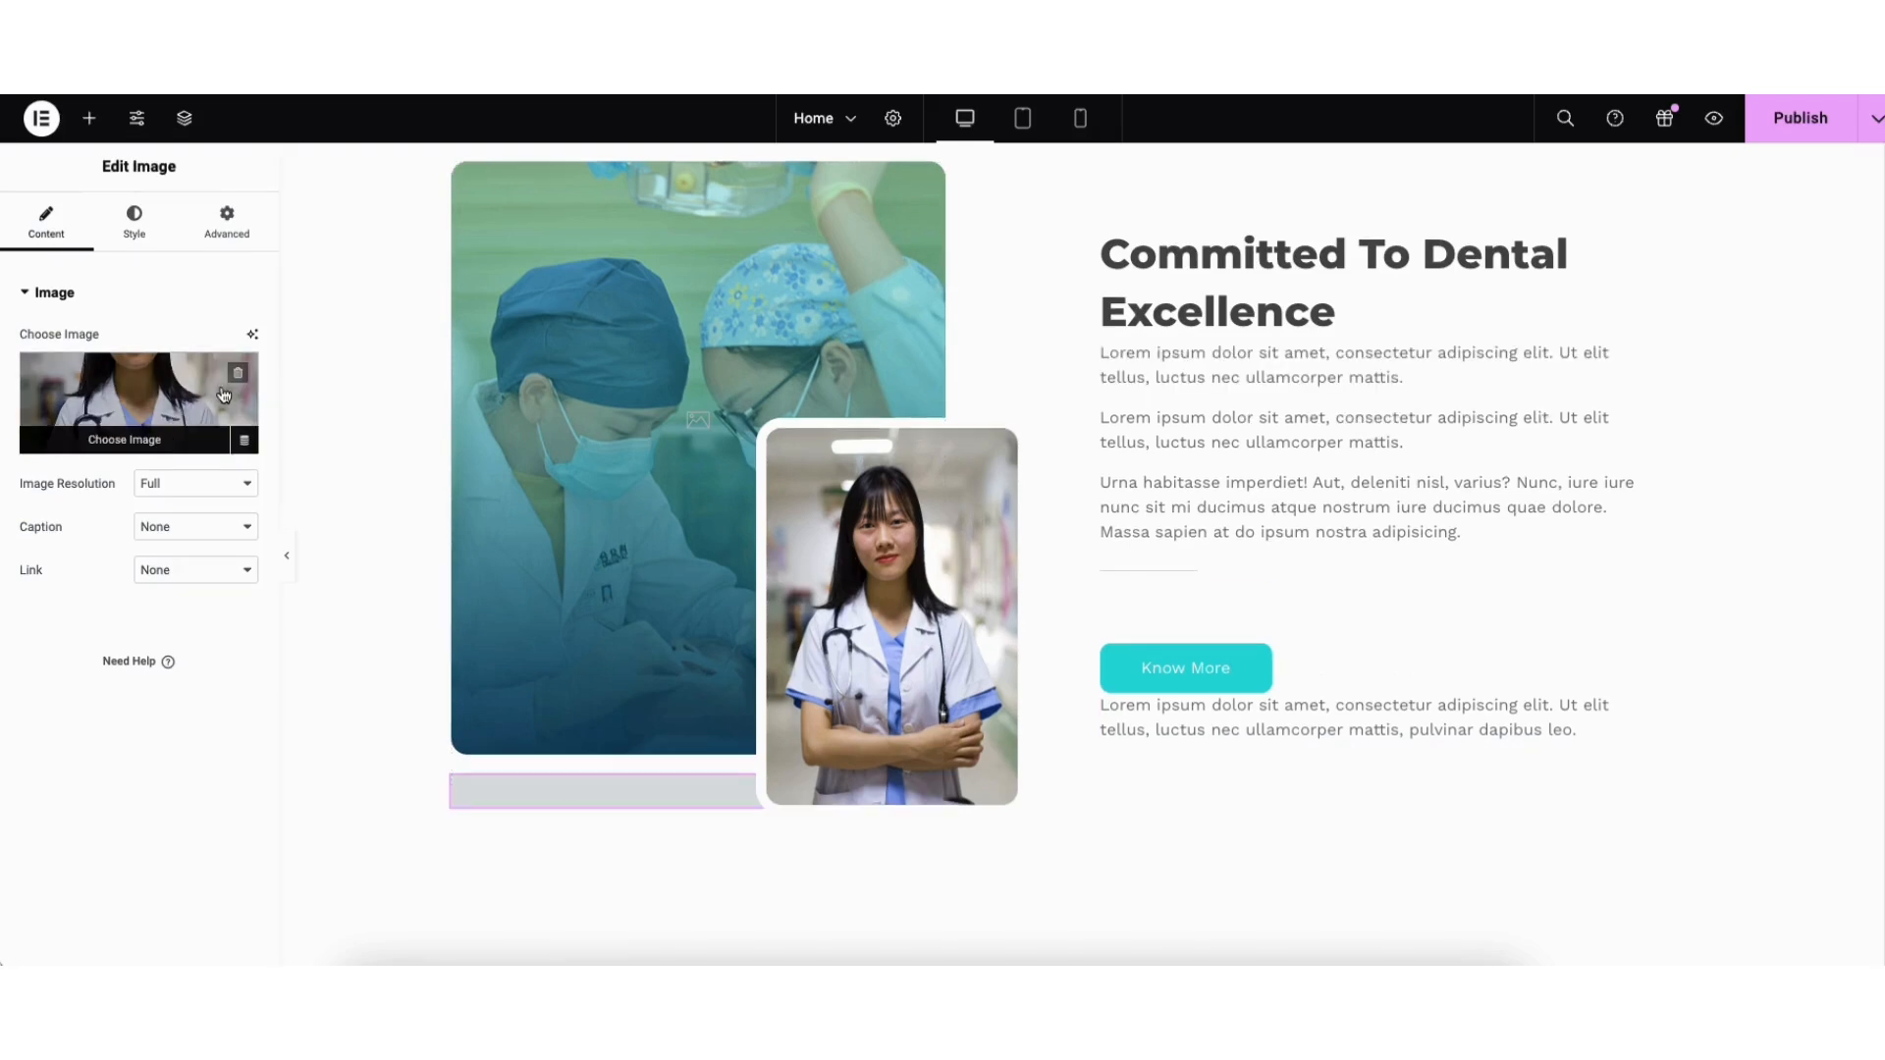
click(126, 434)
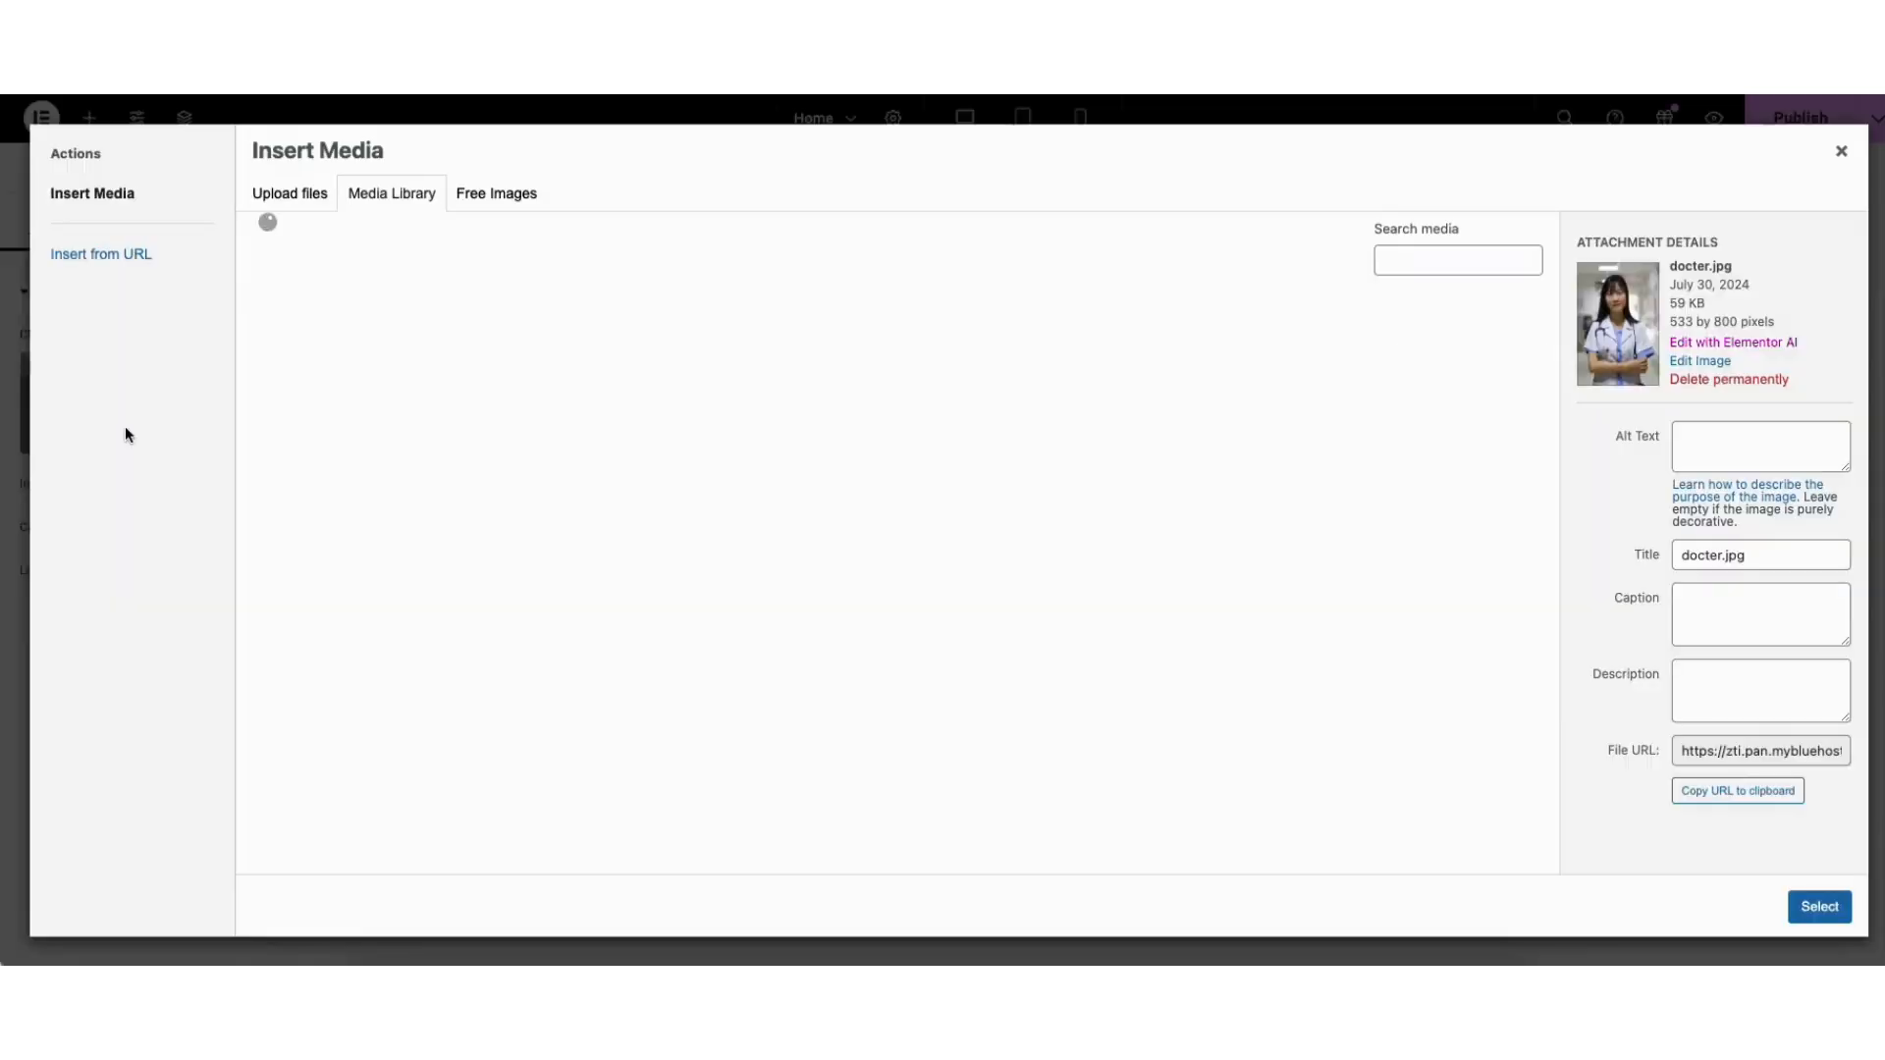
click(280, 196)
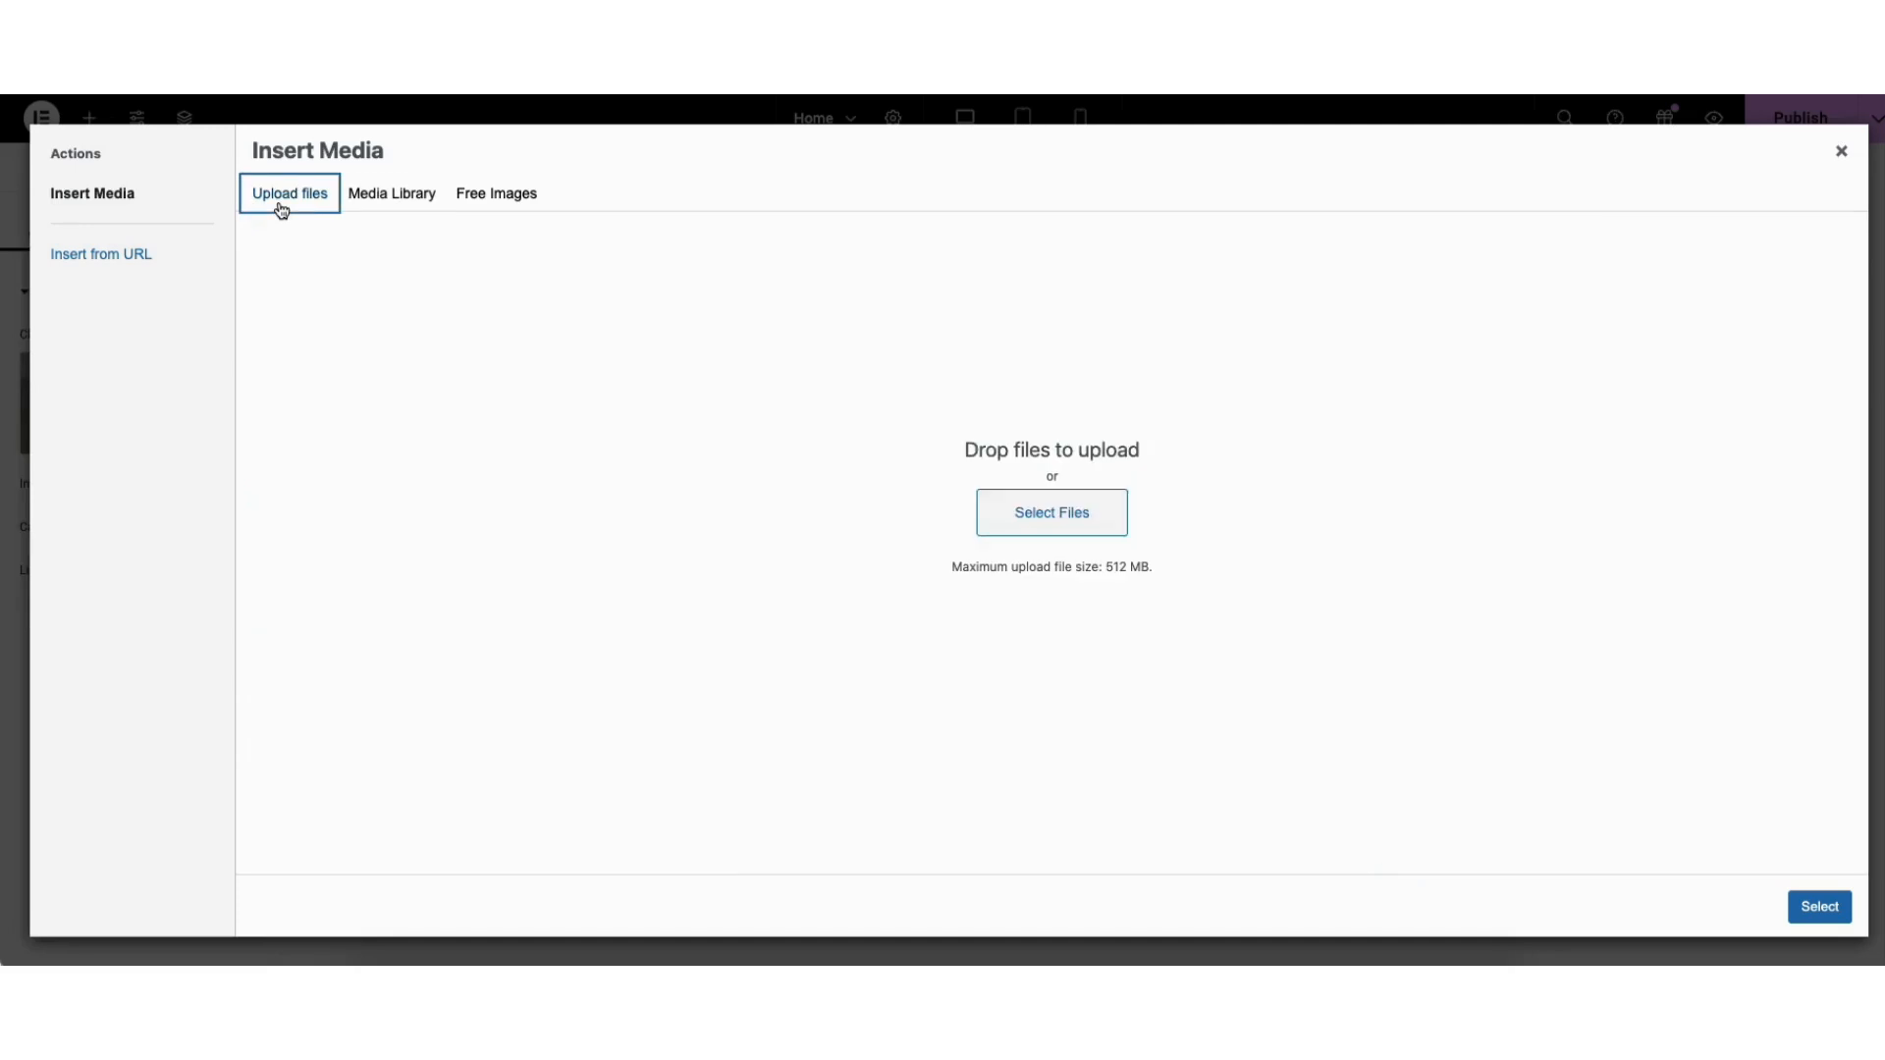
click(371, 199)
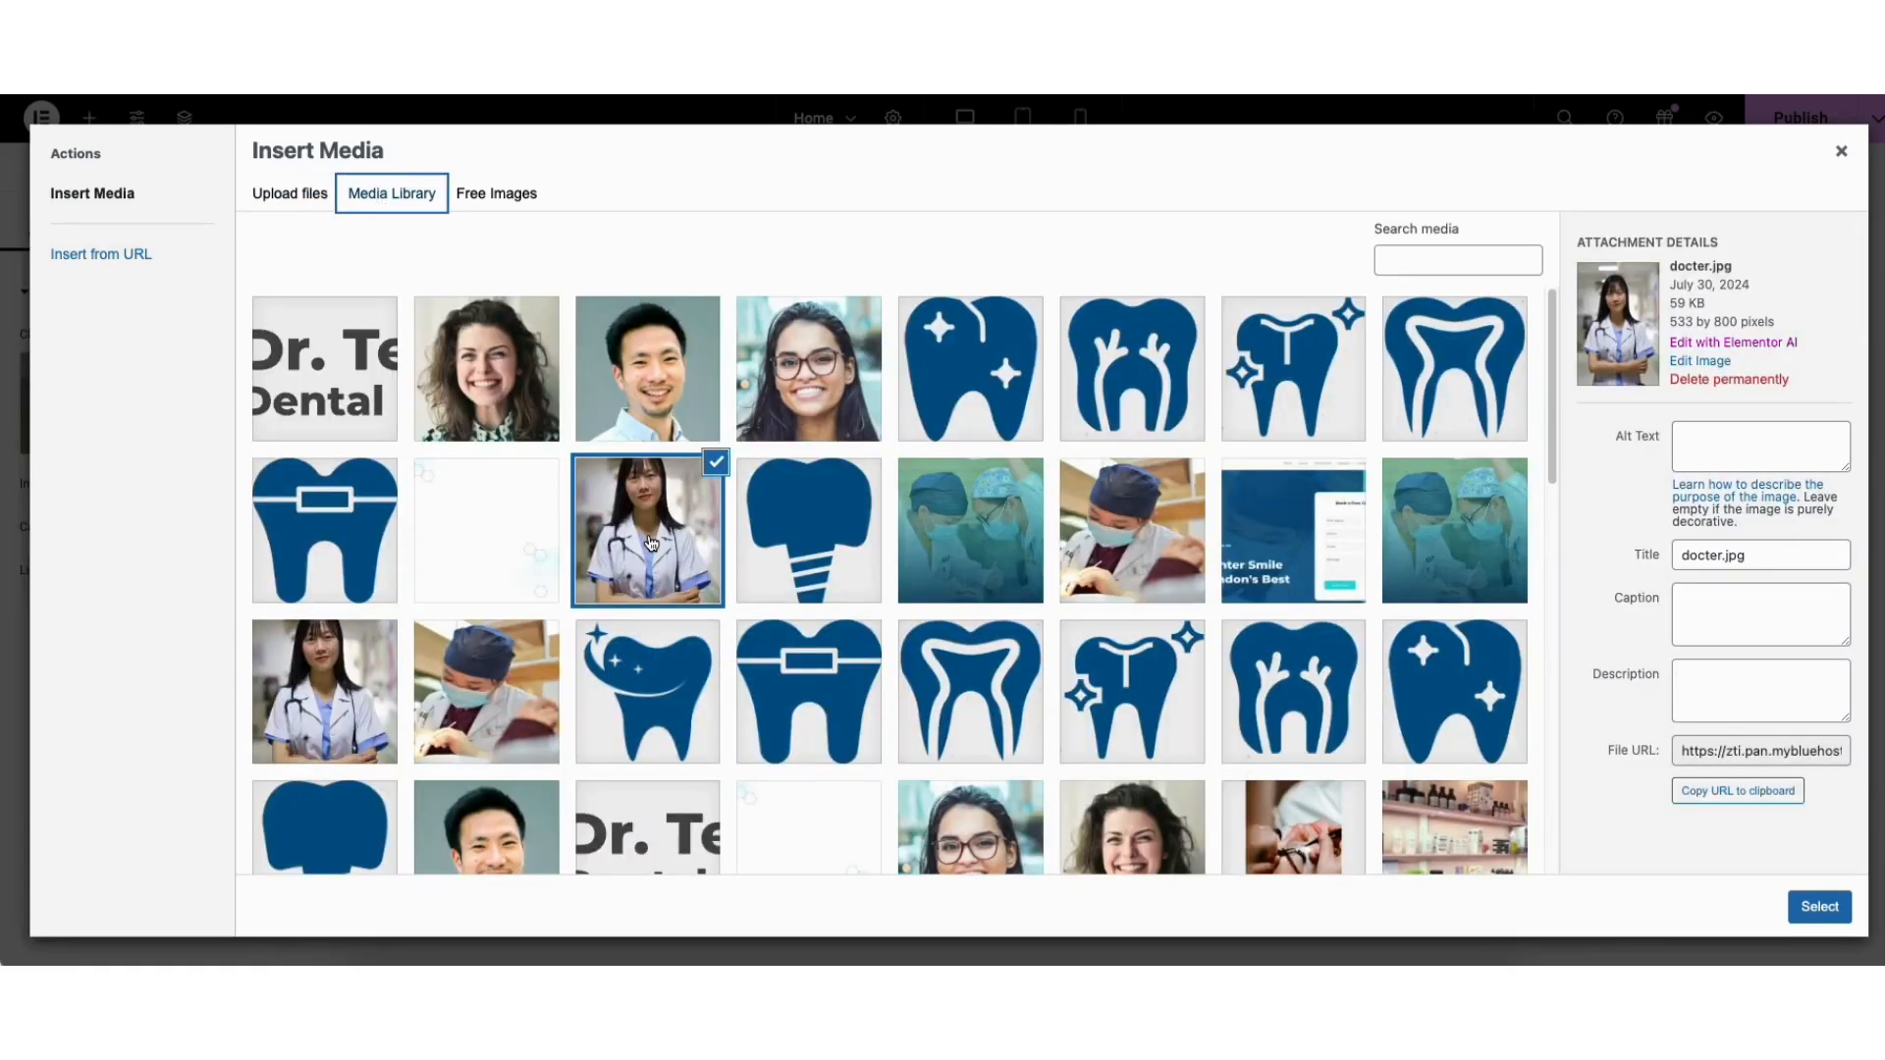
click(1819, 907)
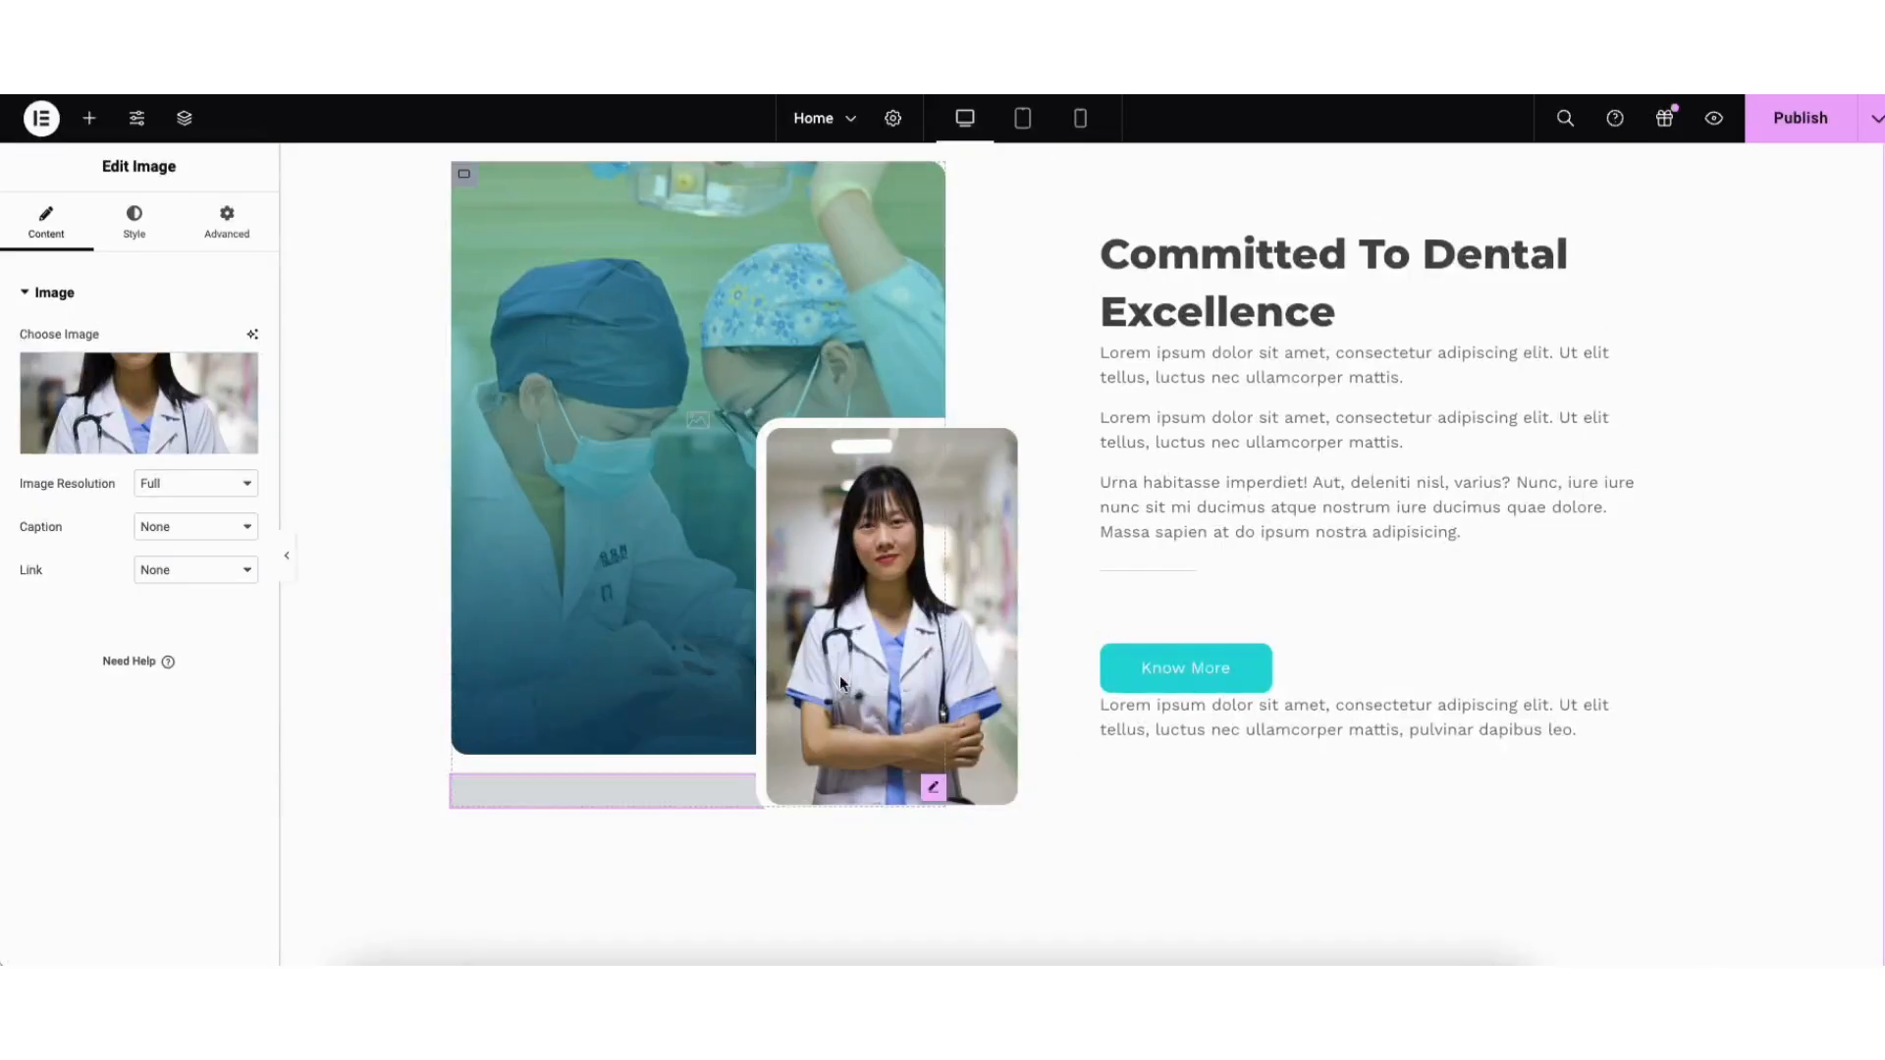
Step: Delete the doctor portrait that overlaps the larger image of the two dentists
right_click(835, 494)
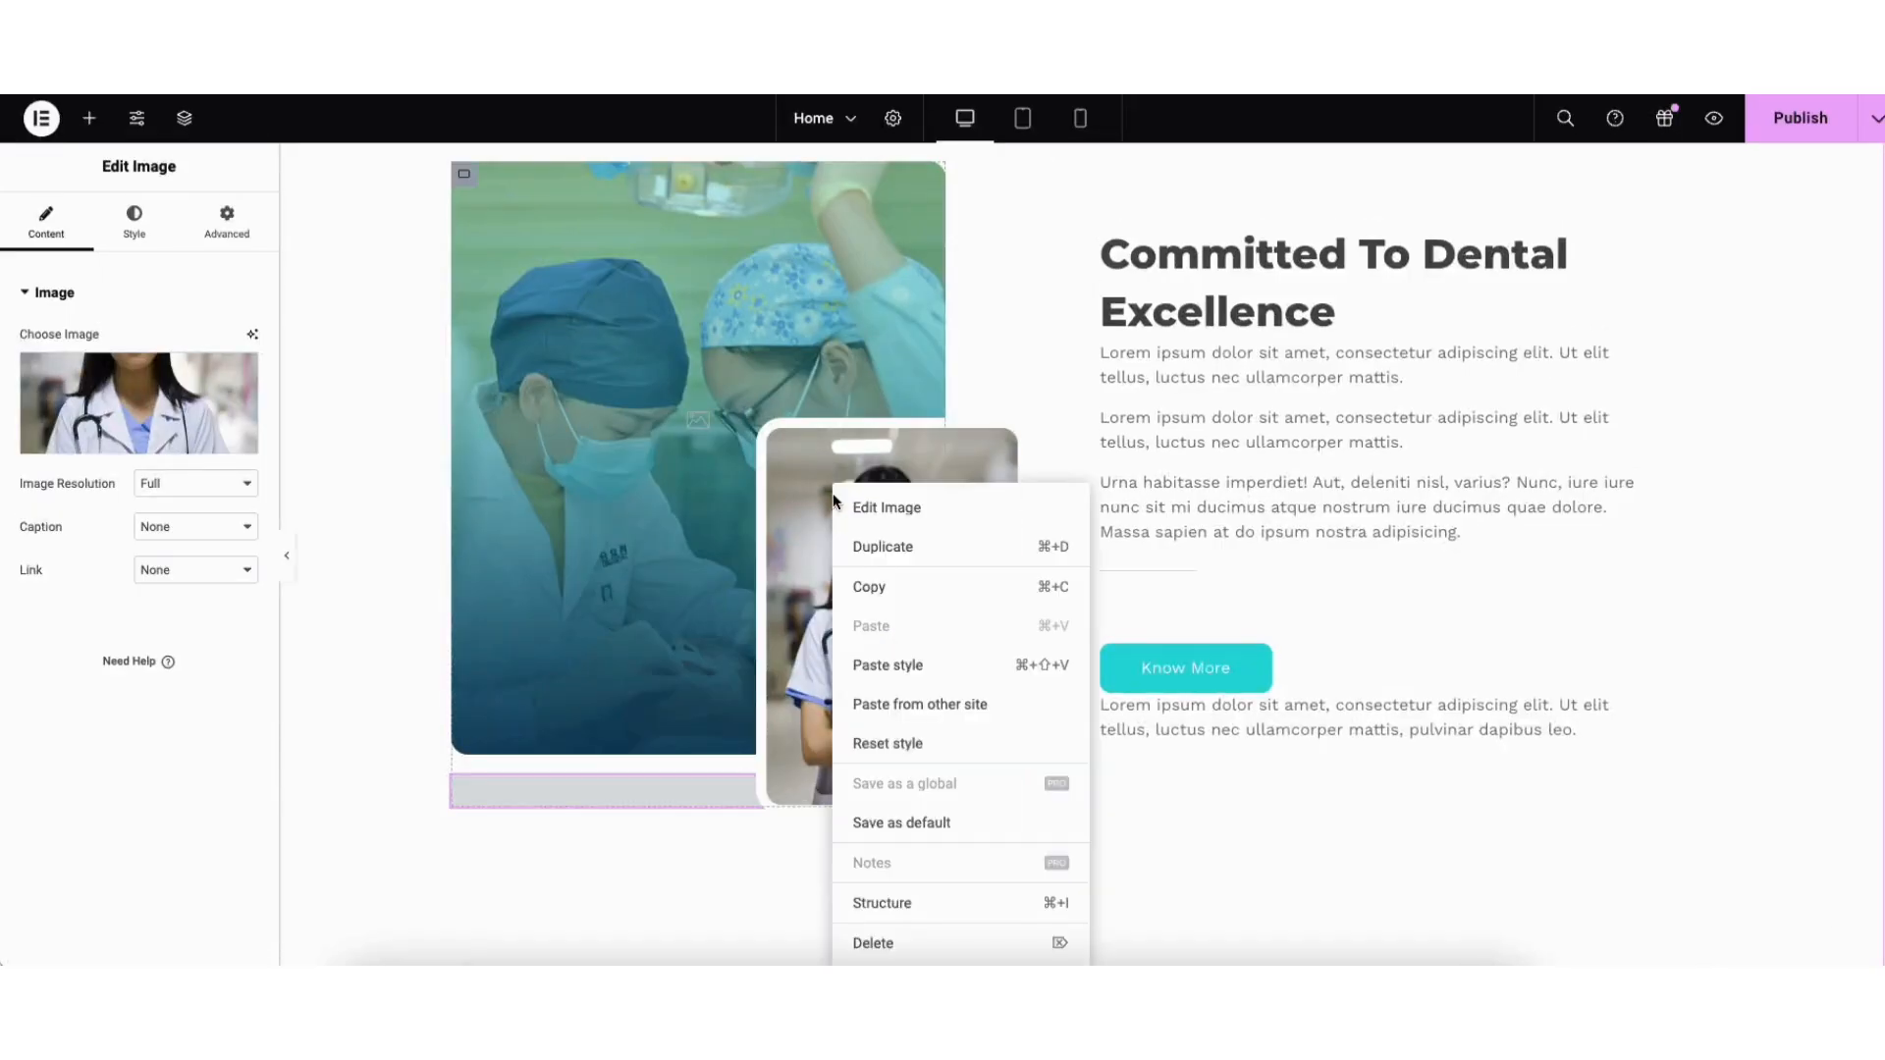
click(872, 943)
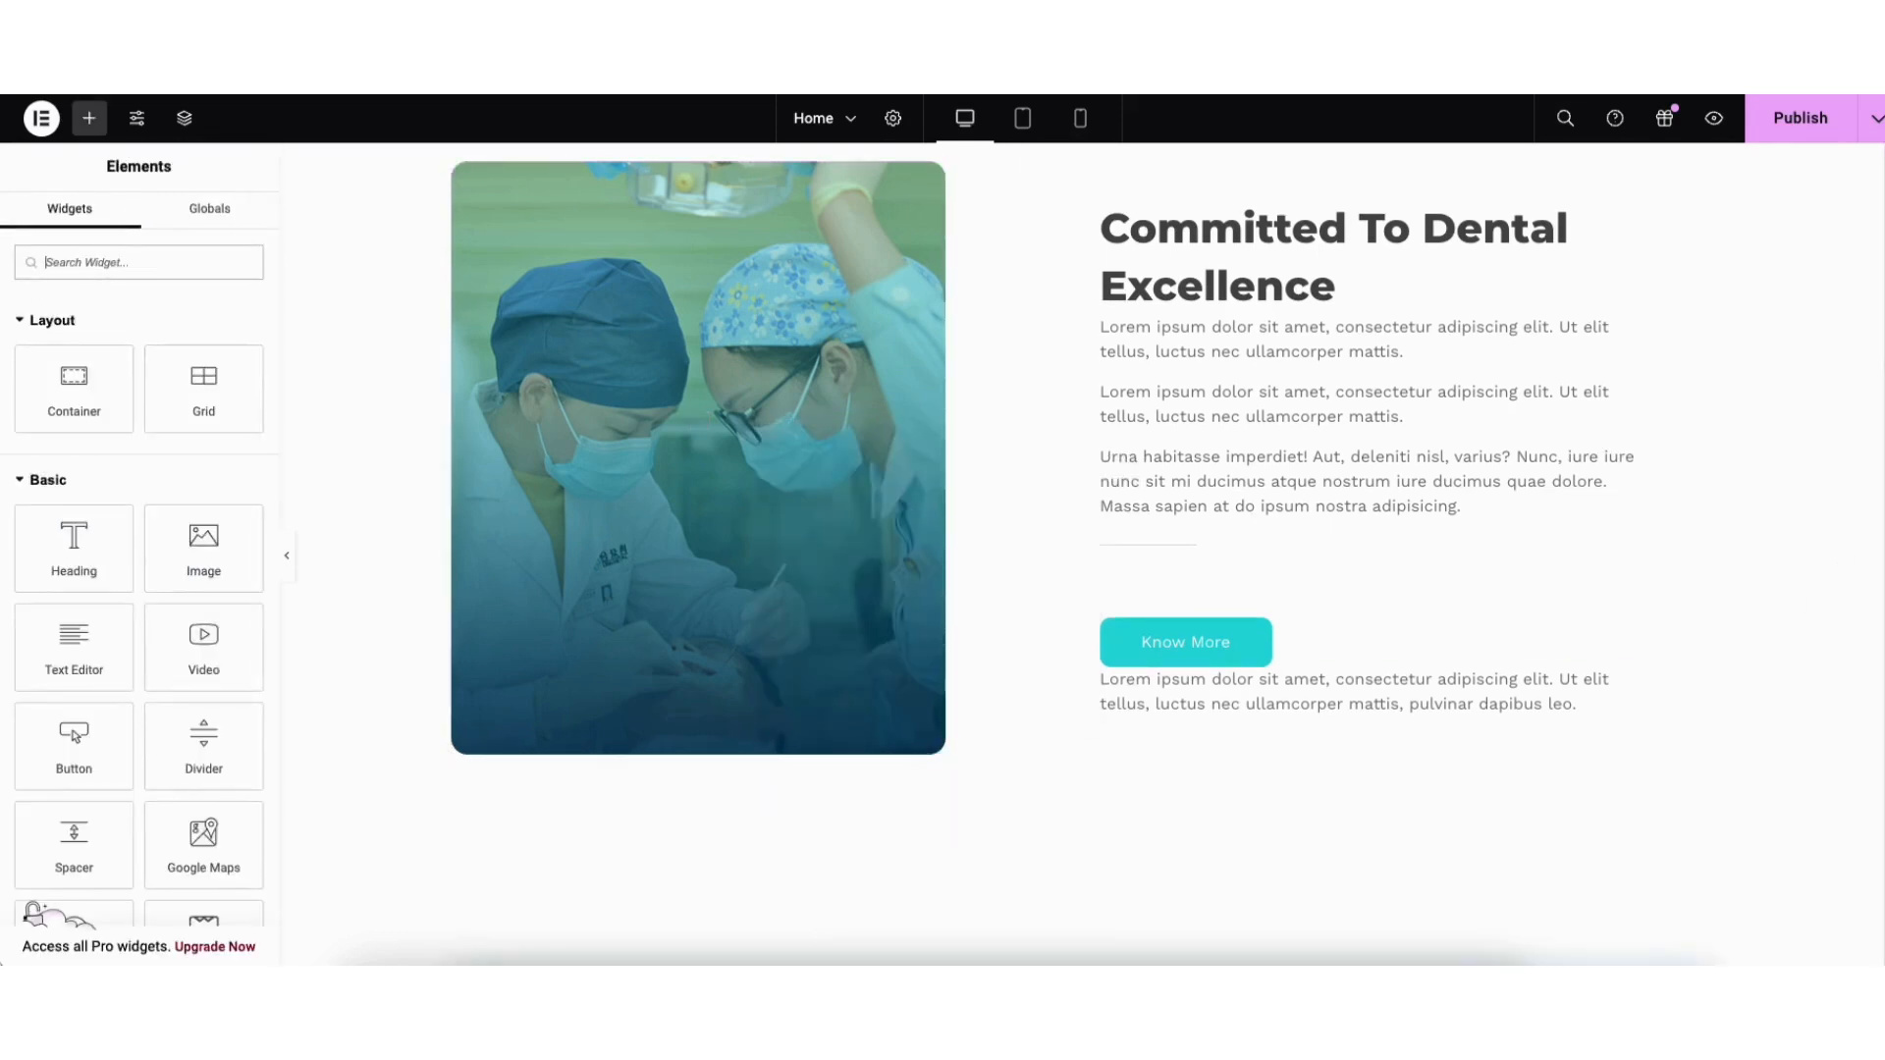
Step: Examine the Know More button's content settings, including its text, link options and the icon library
click(1141, 646)
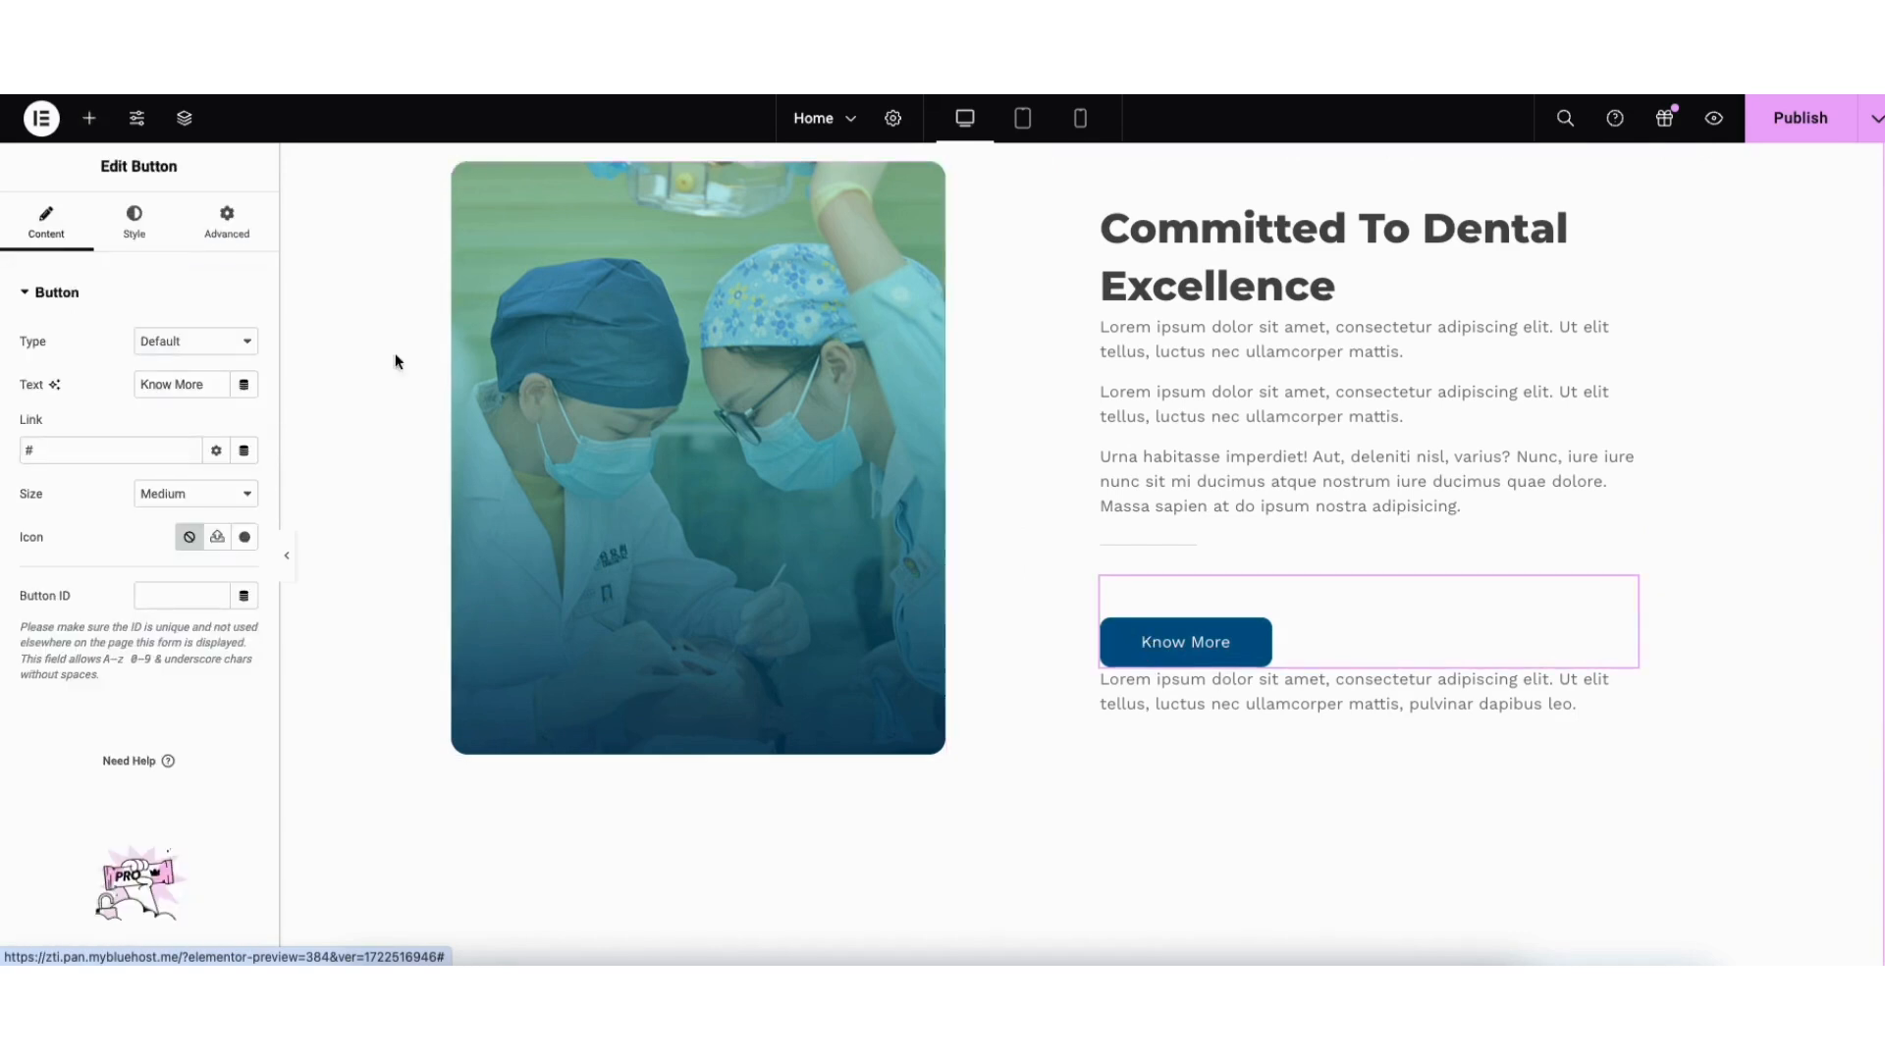
drag(139, 384, 210, 389)
click(176, 414)
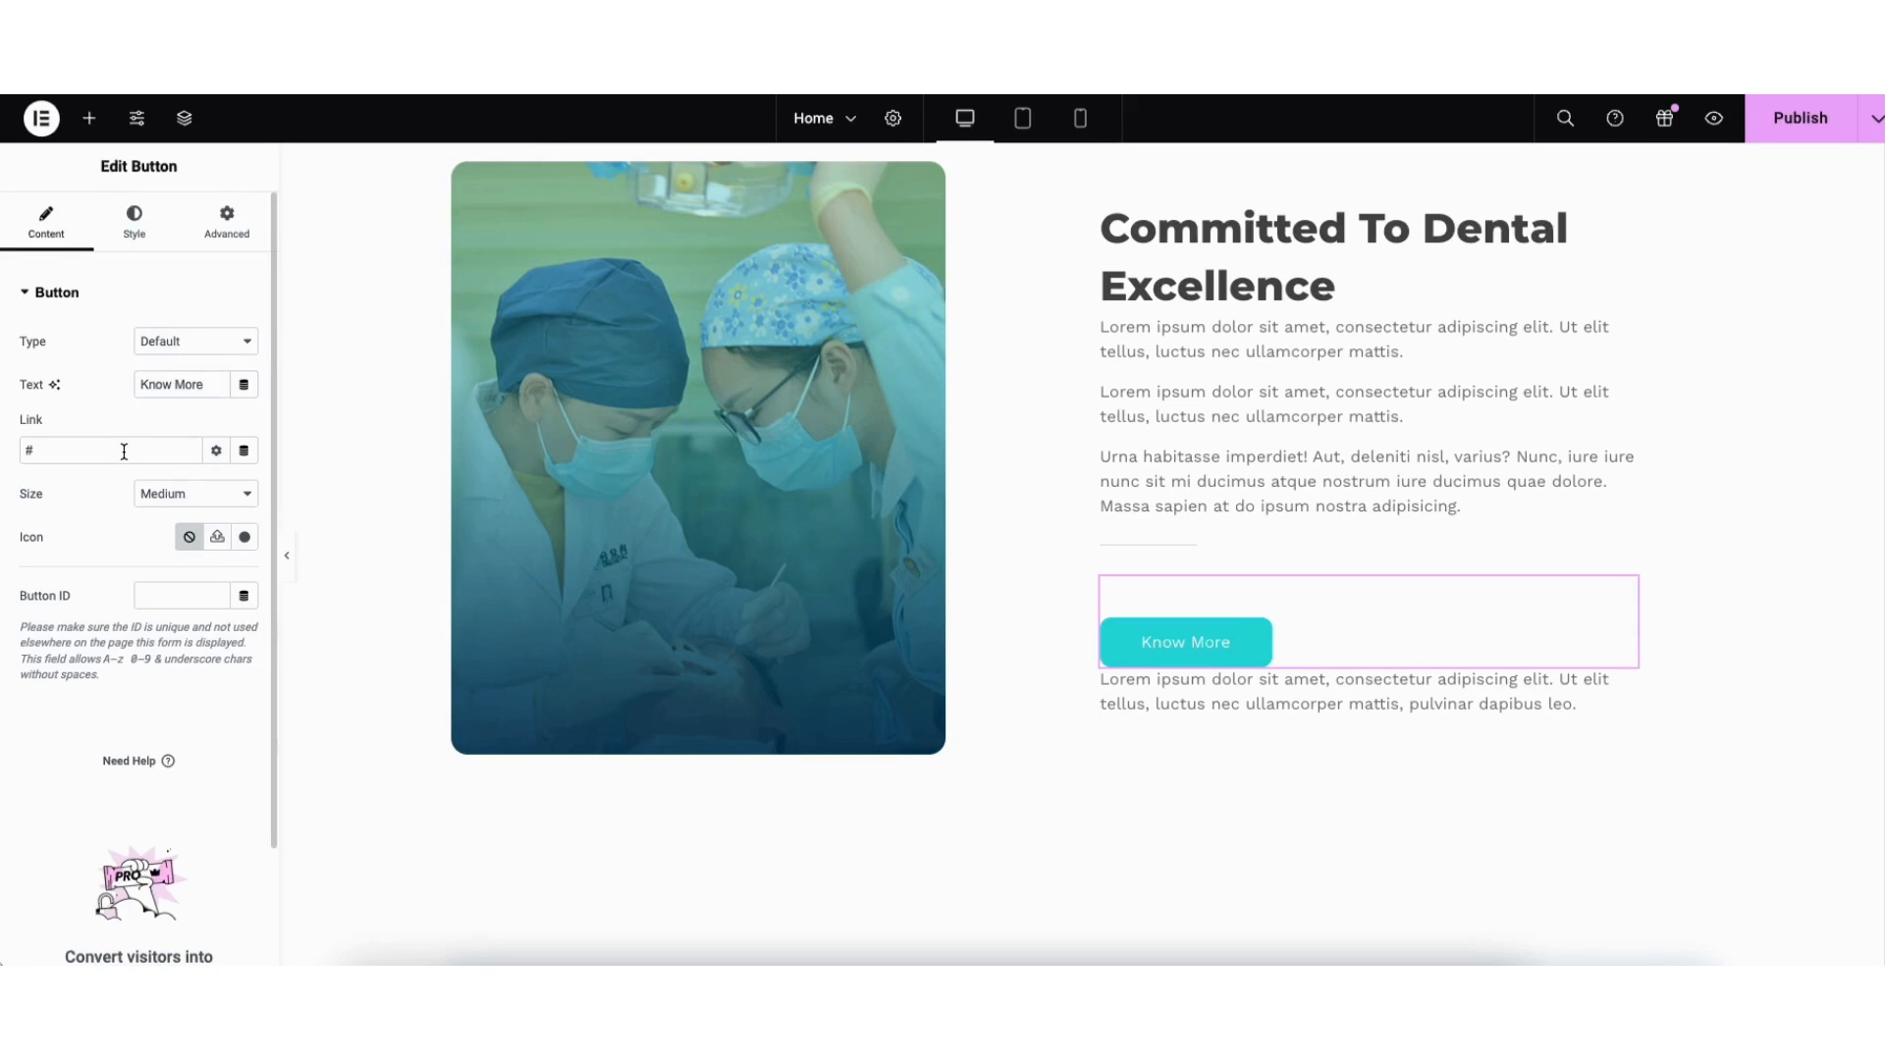
click(217, 453)
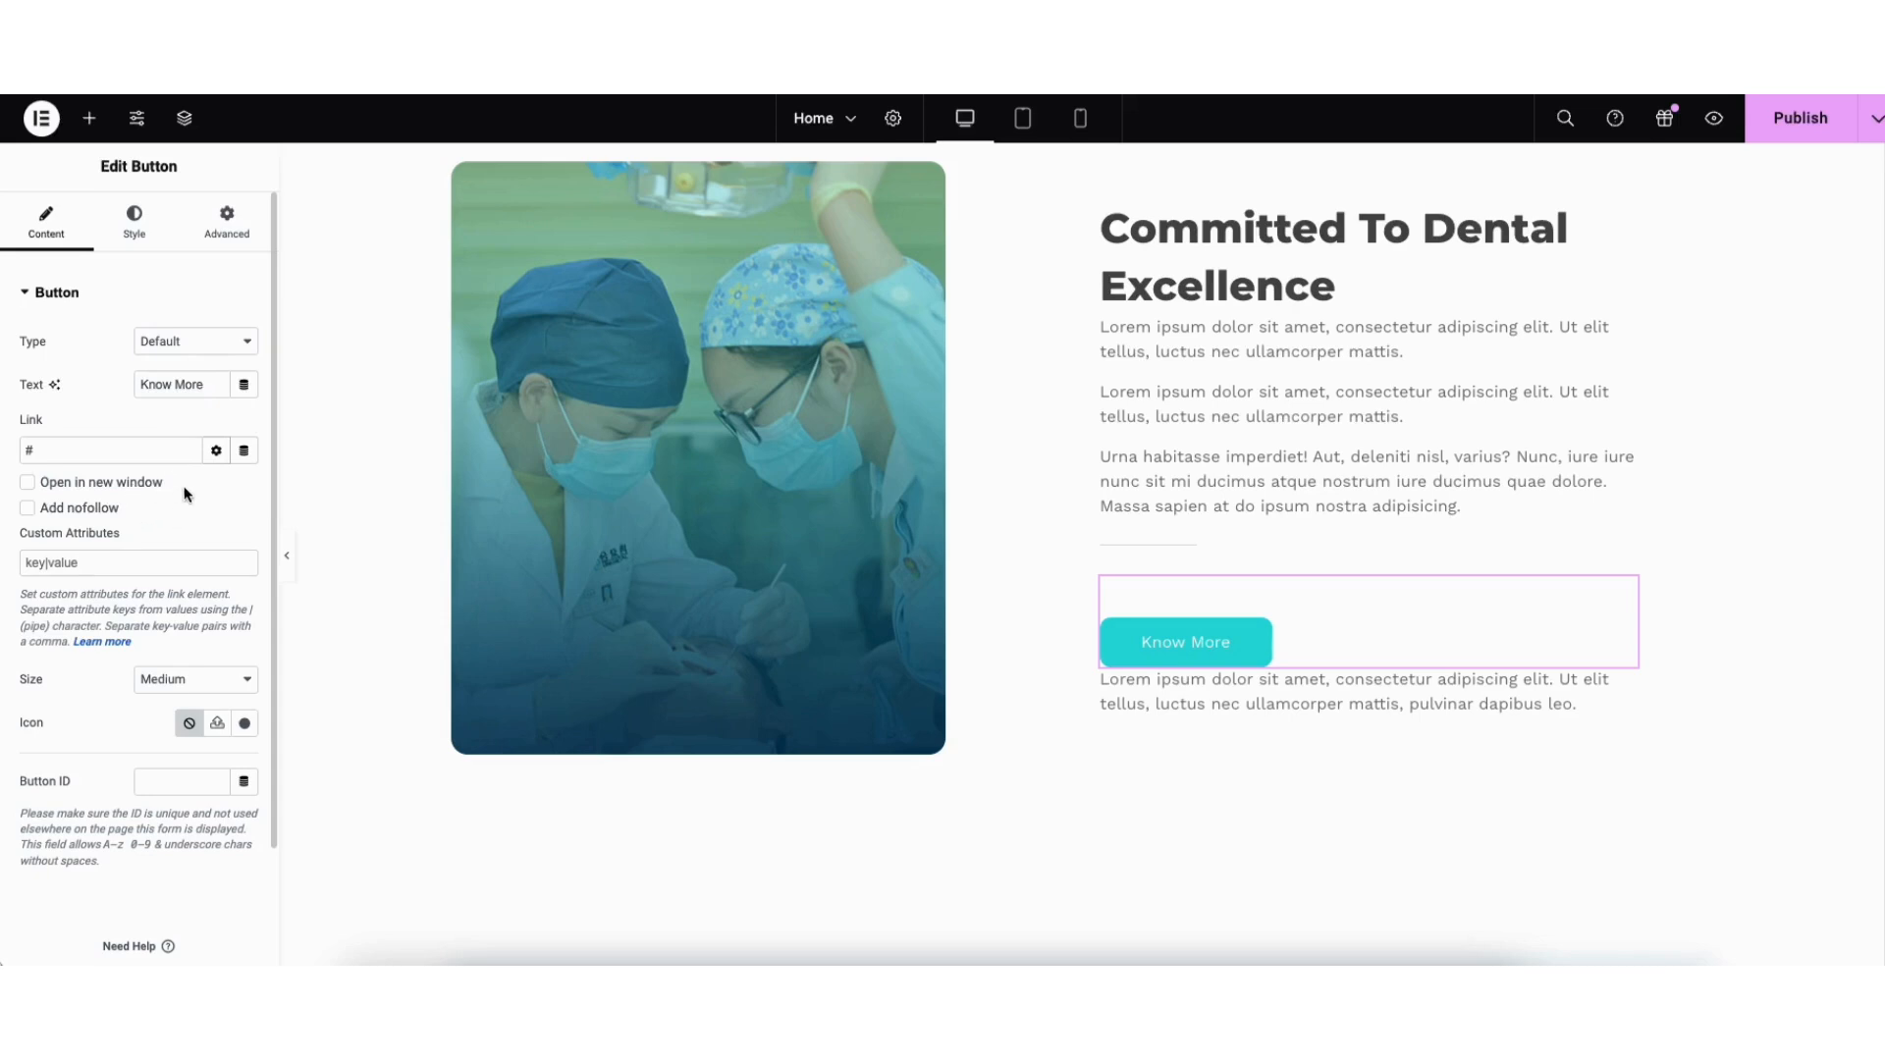
click(216, 451)
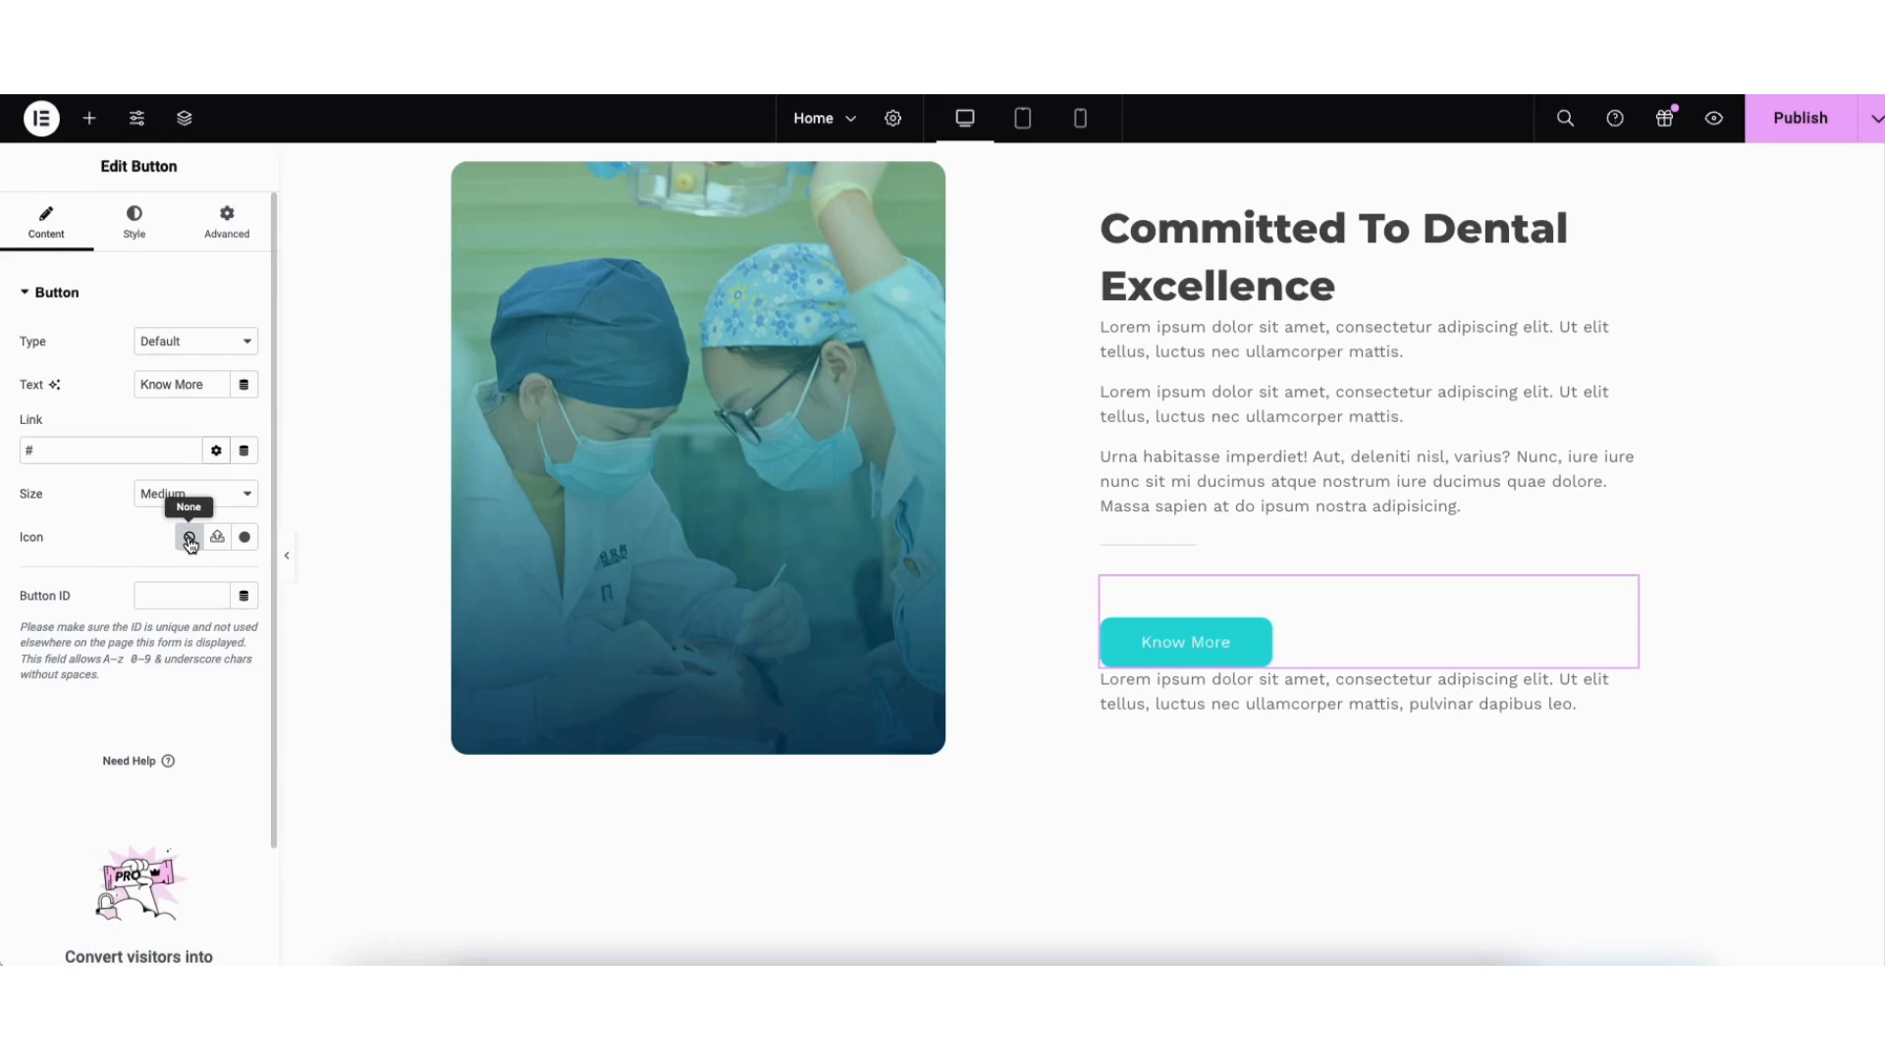
click(245, 538)
drag(1490, 269, 1495, 319)
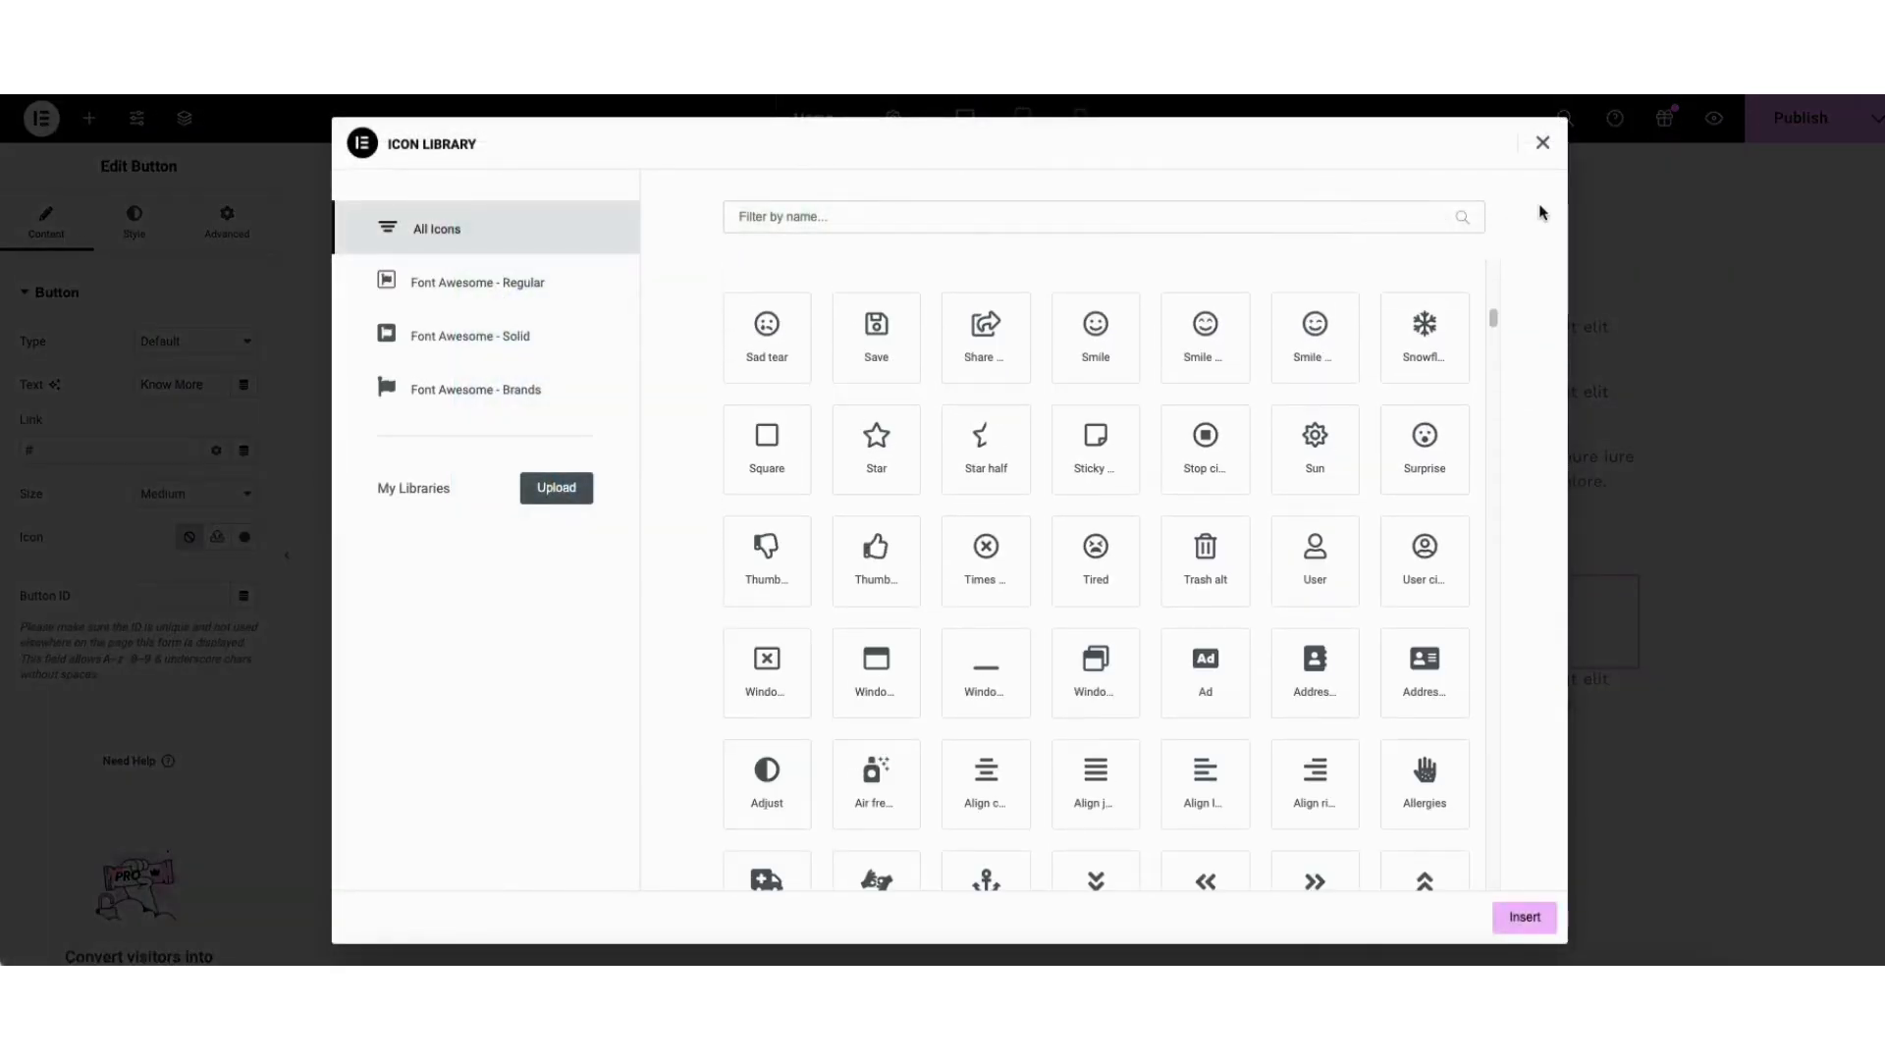
click(1542, 143)
Step: Examine the Know More button's style settings for its normal and hover states
click(133, 222)
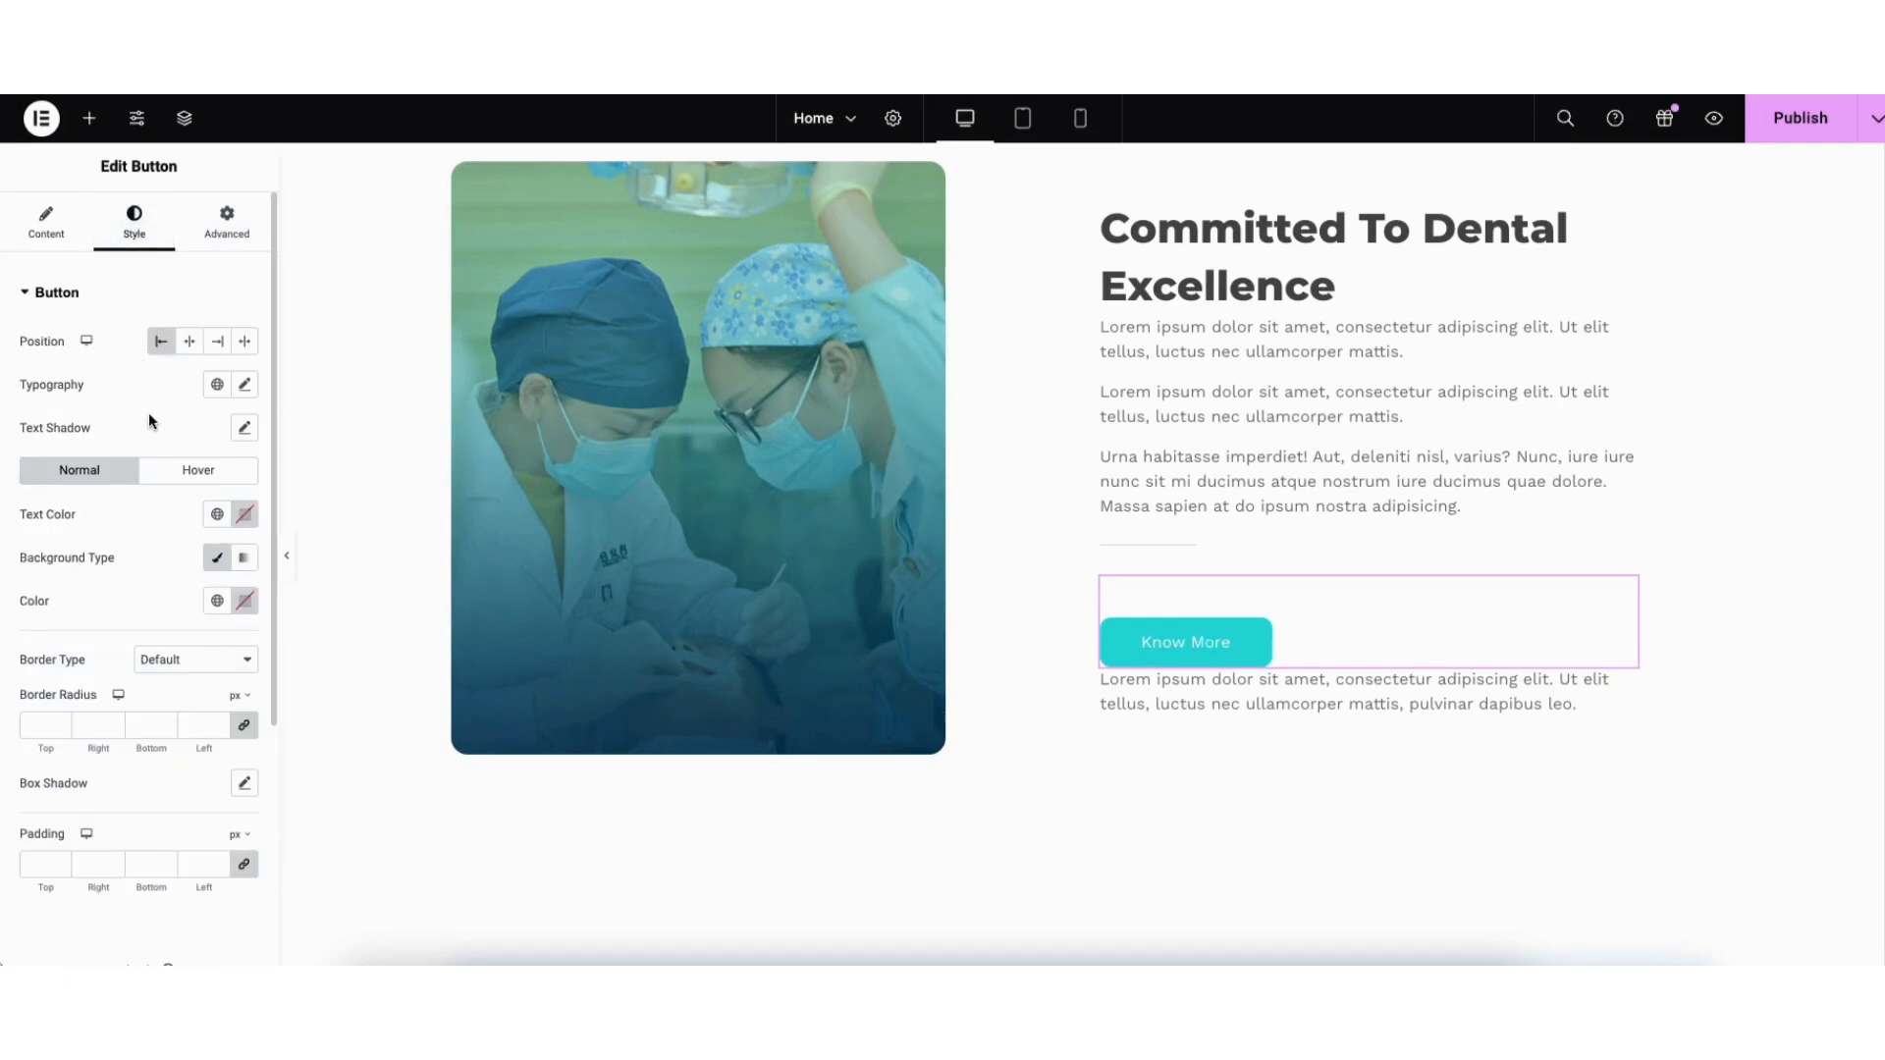
click(192, 471)
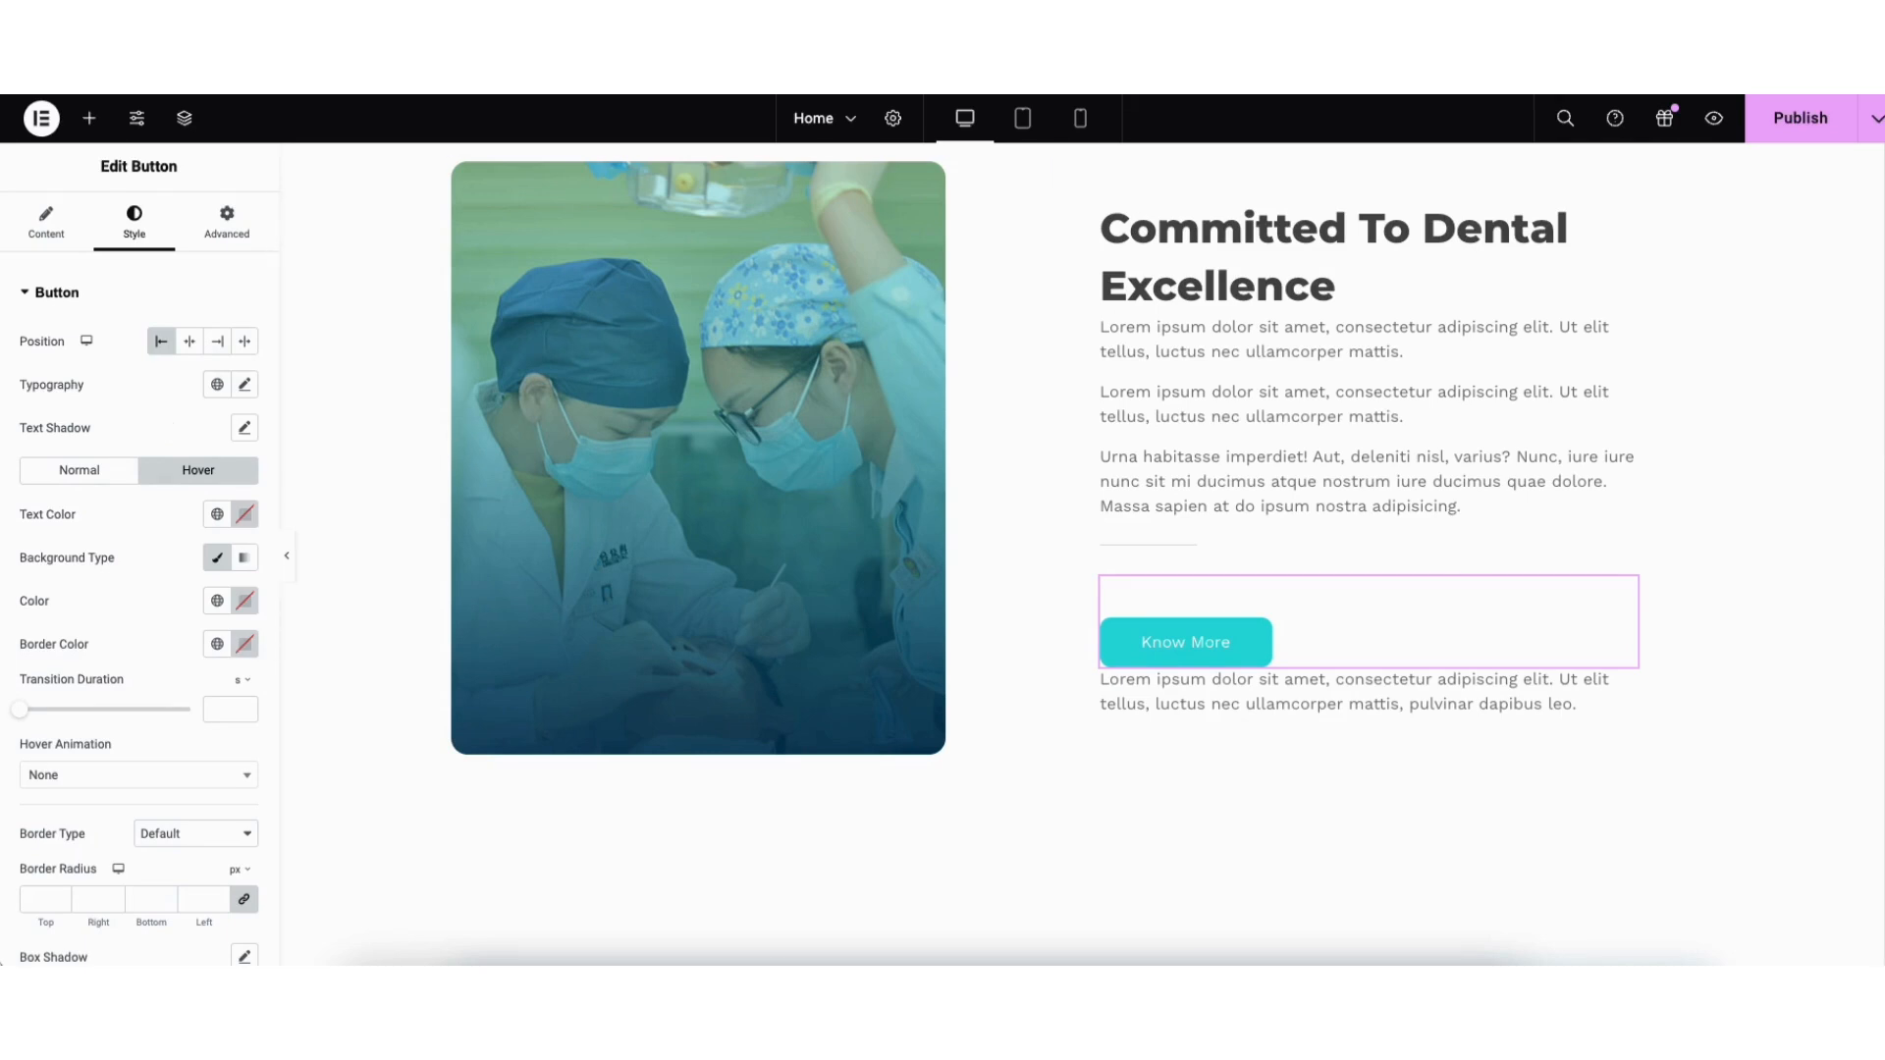
scroll(1363, 334, up, 4)
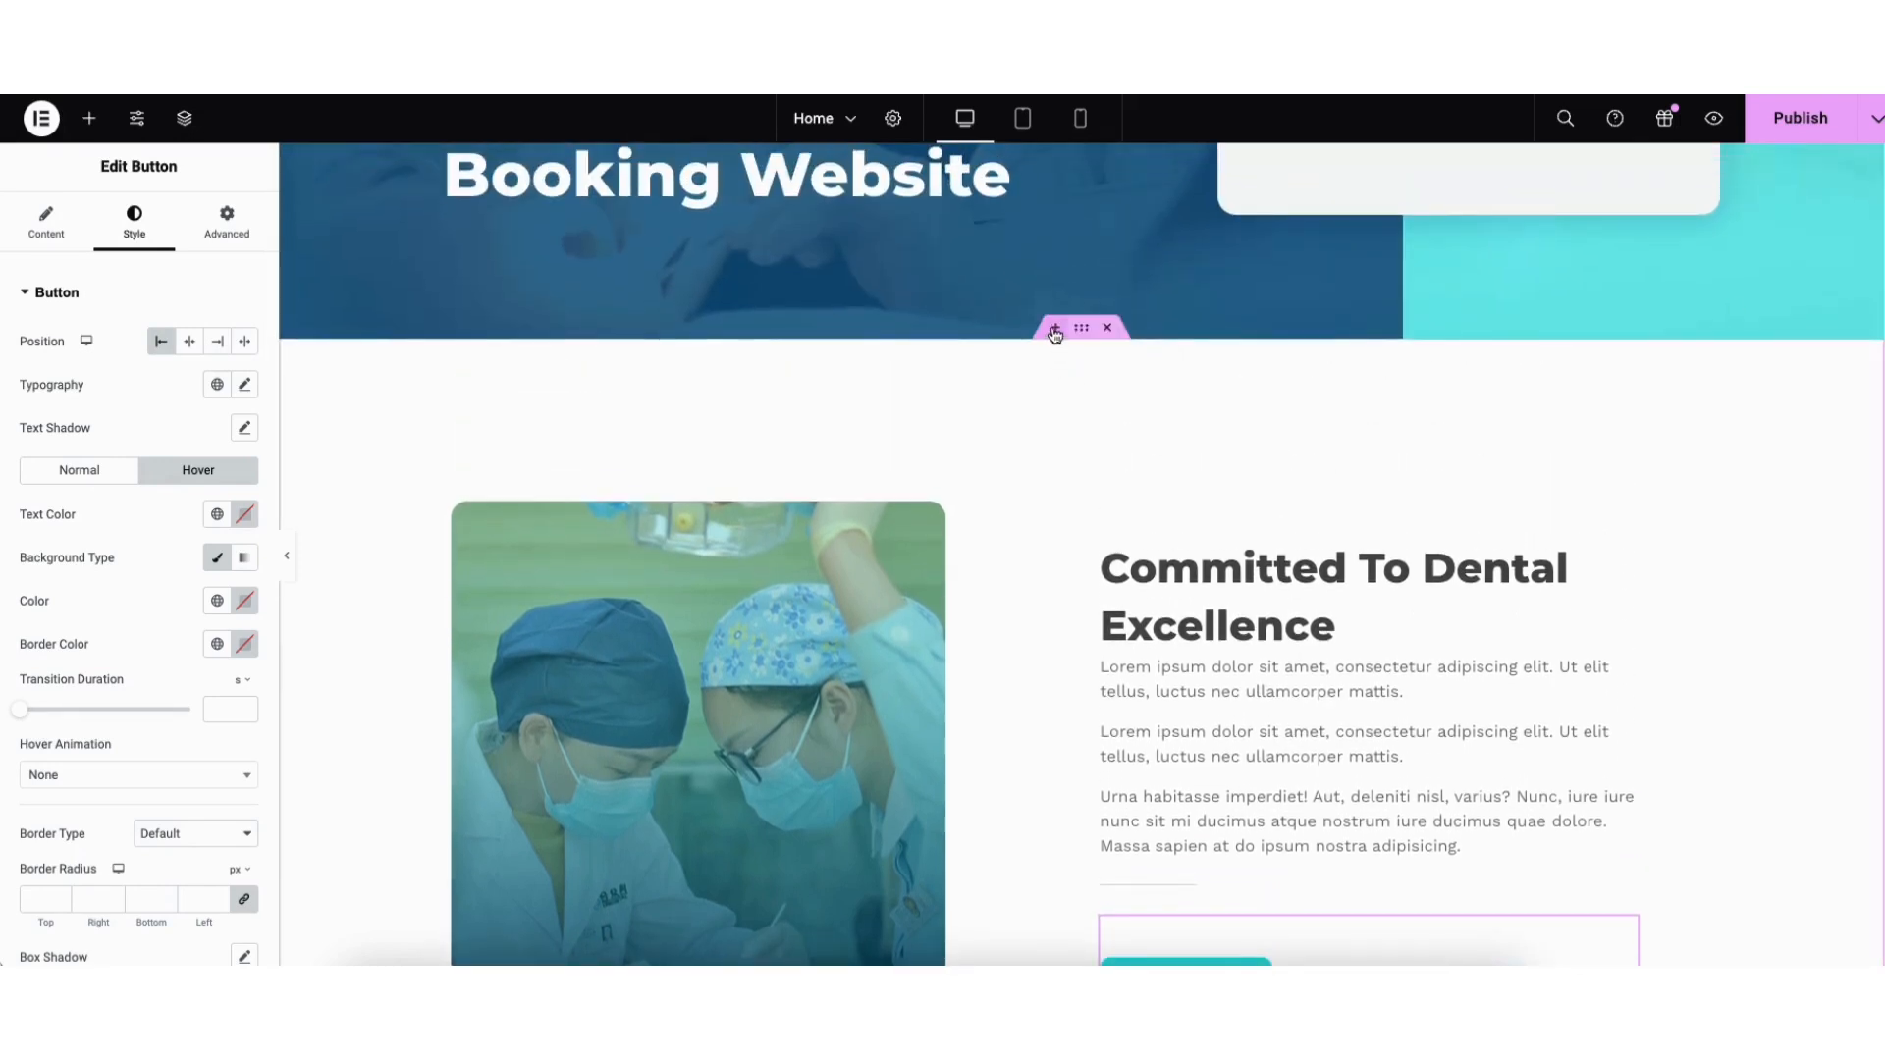
Step: Insert a three-column flexbox container with a wide middle column above the Committed To Dental Excellence section and add a heading to that column
click(1055, 327)
click(1009, 435)
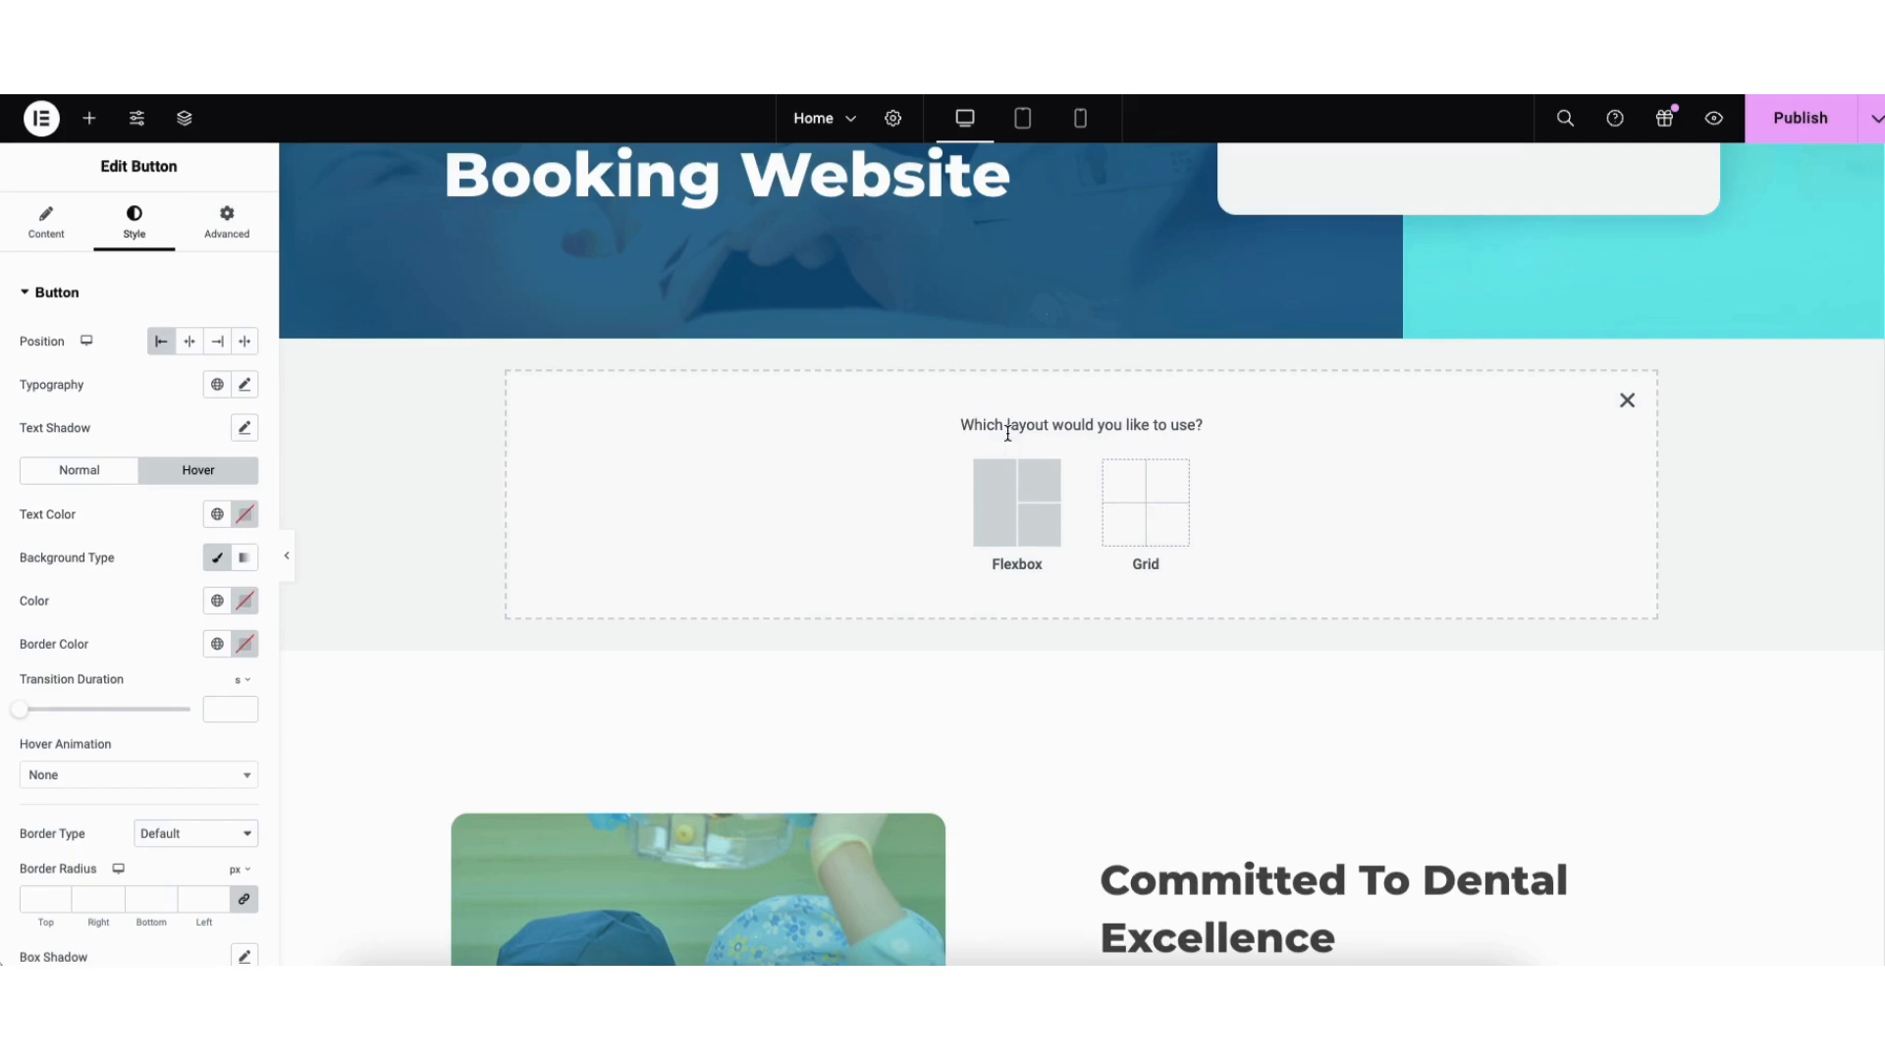
click(1004, 505)
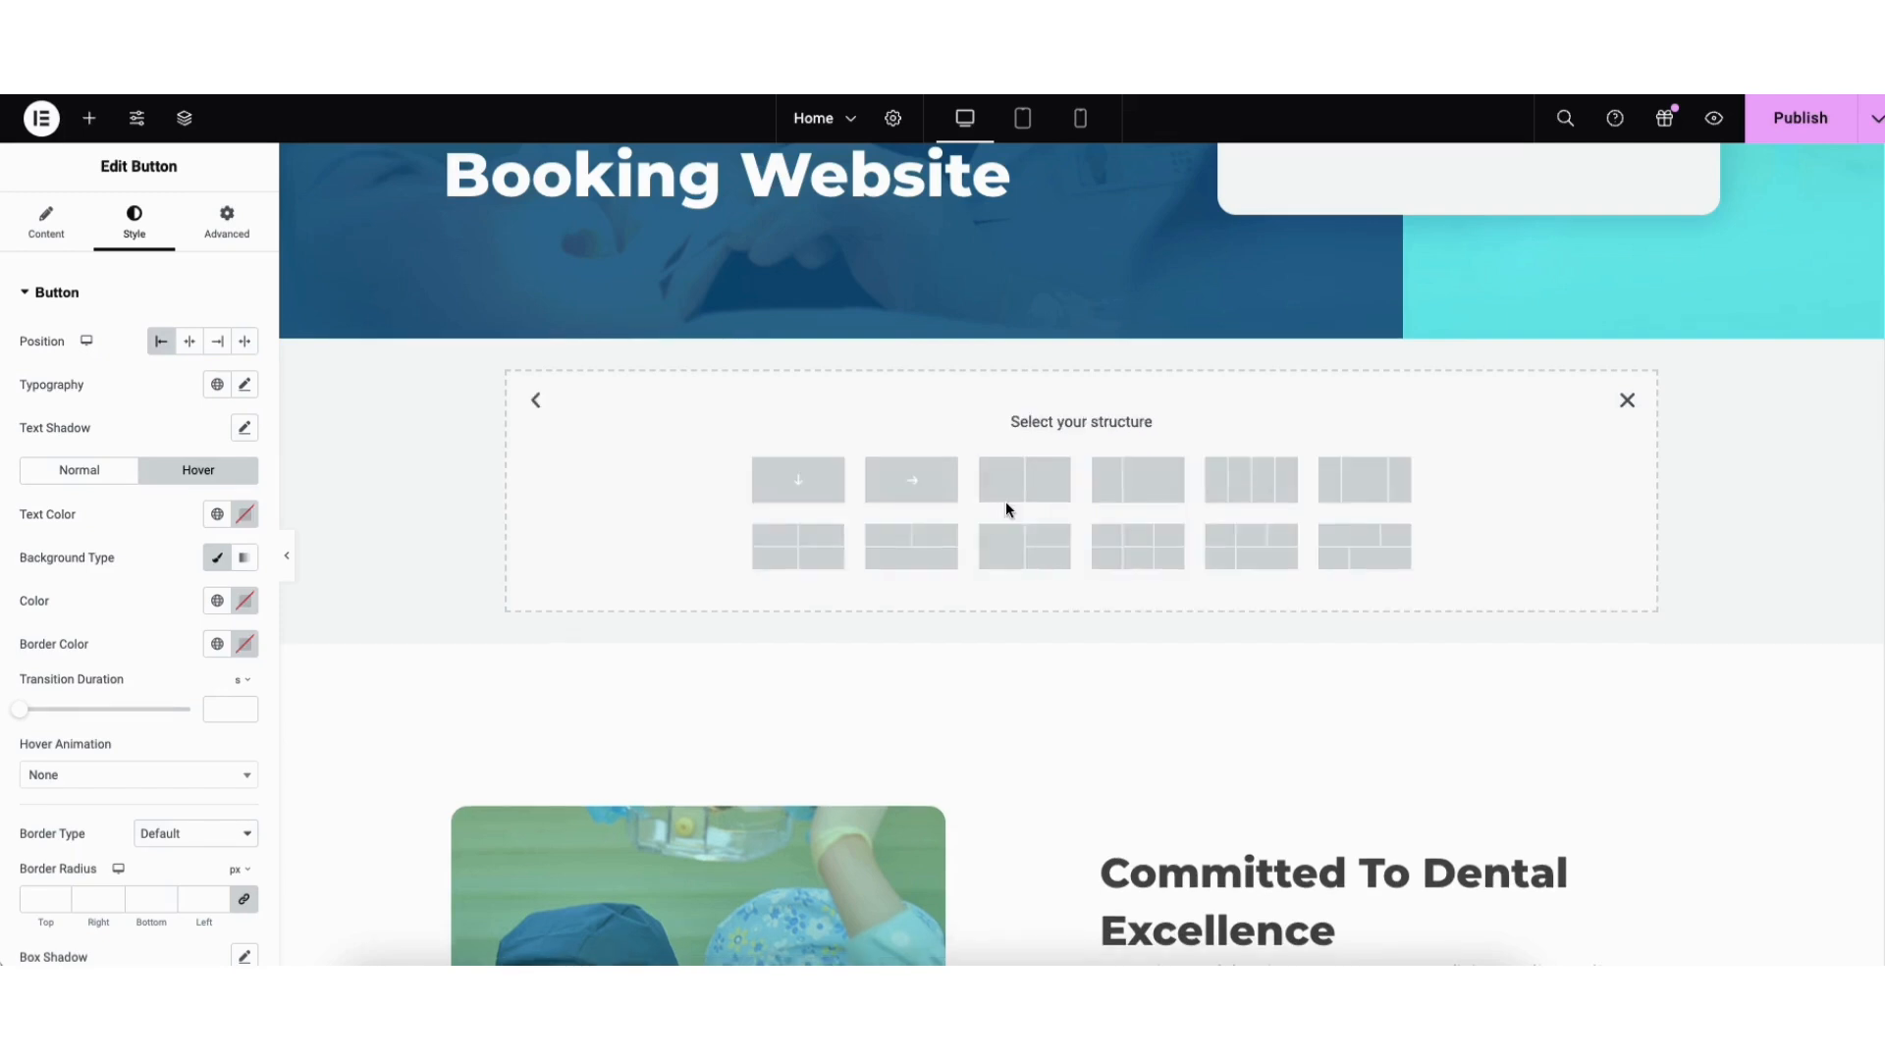
click(1364, 489)
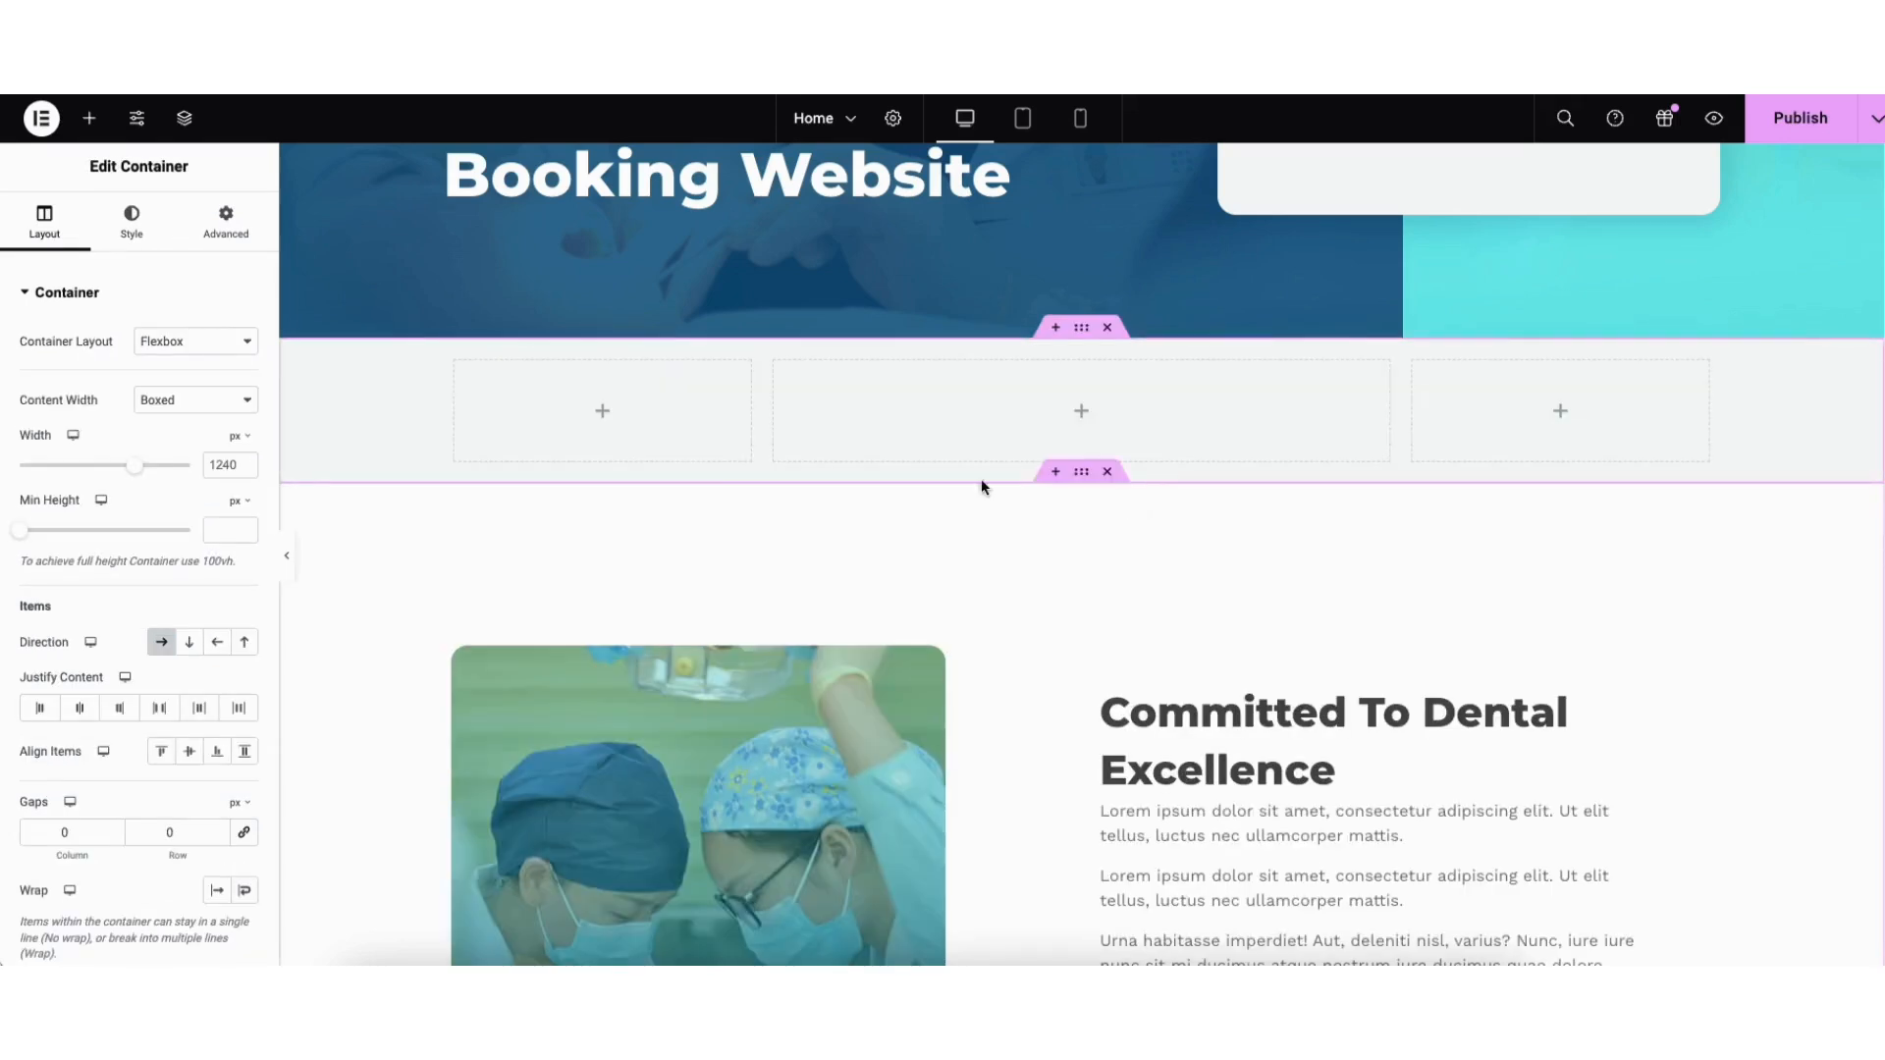
click(89, 118)
drag(76, 538, 1077, 432)
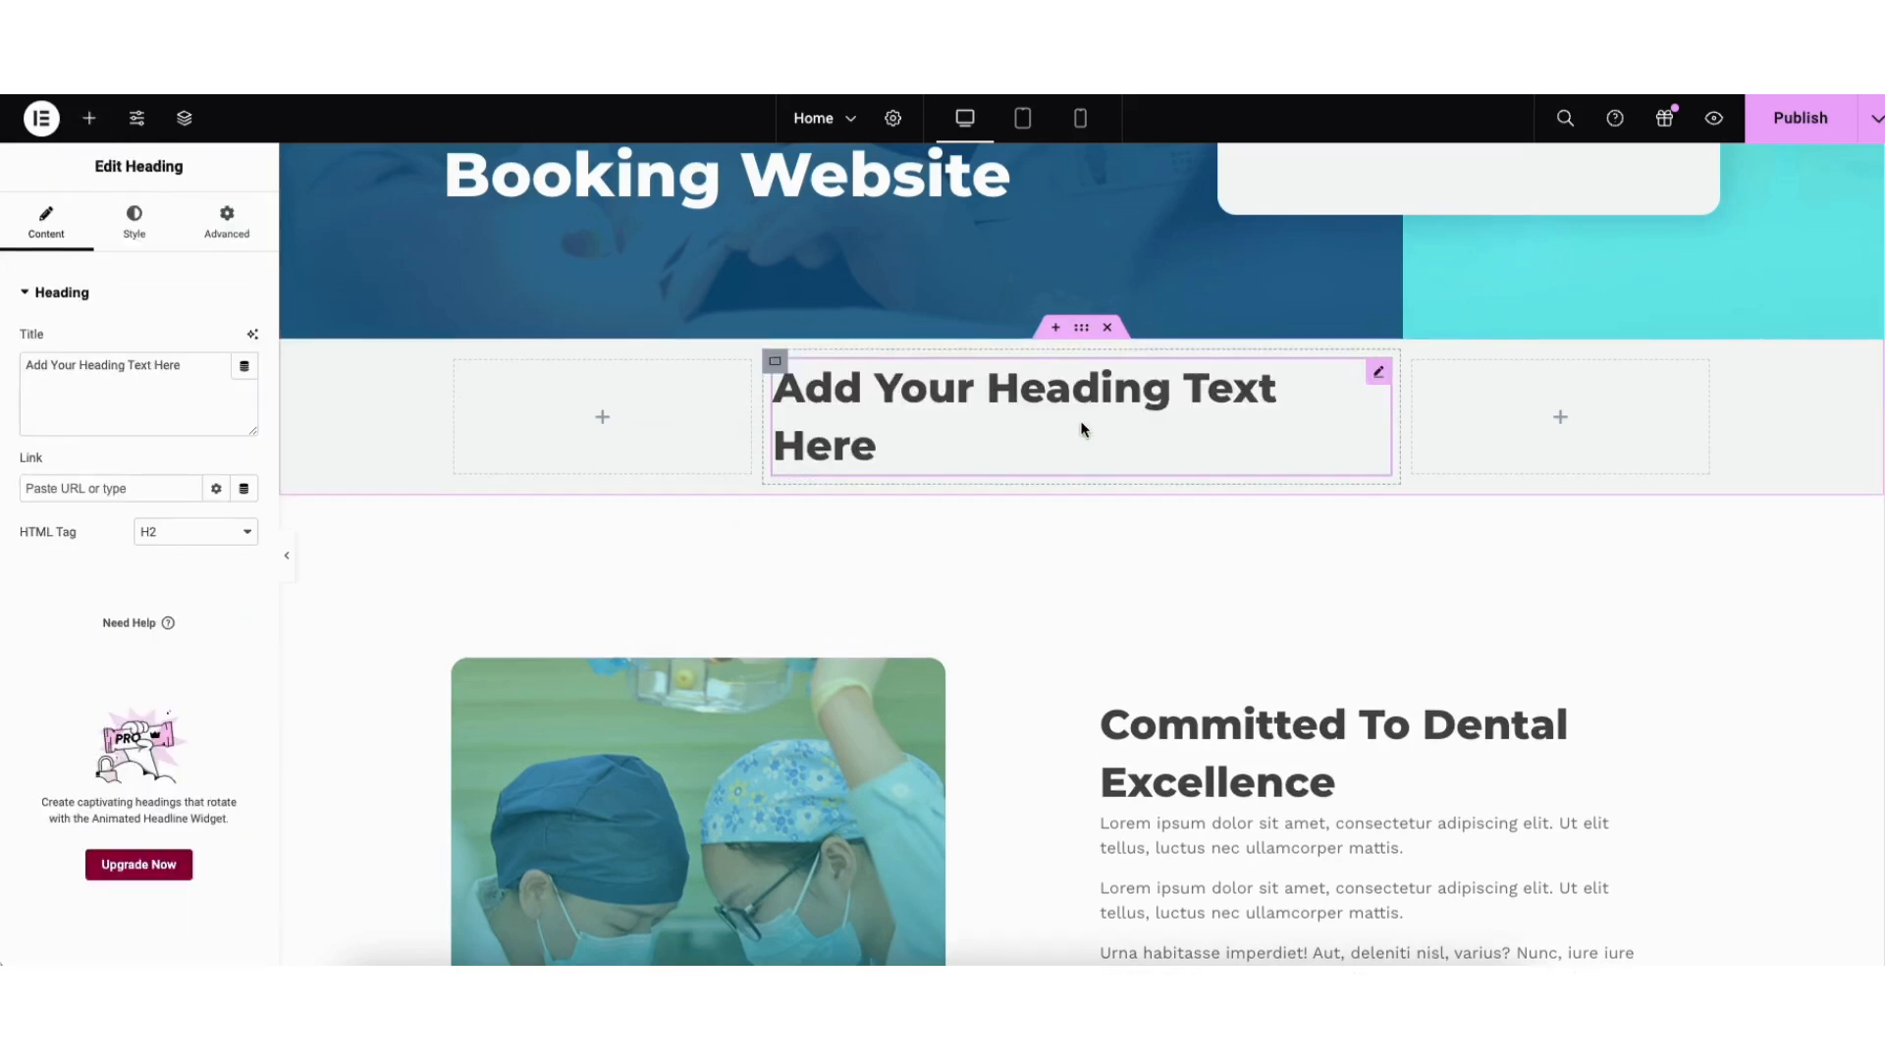
Step: Delete the new three-column container holding the placeholder heading
click(1085, 333)
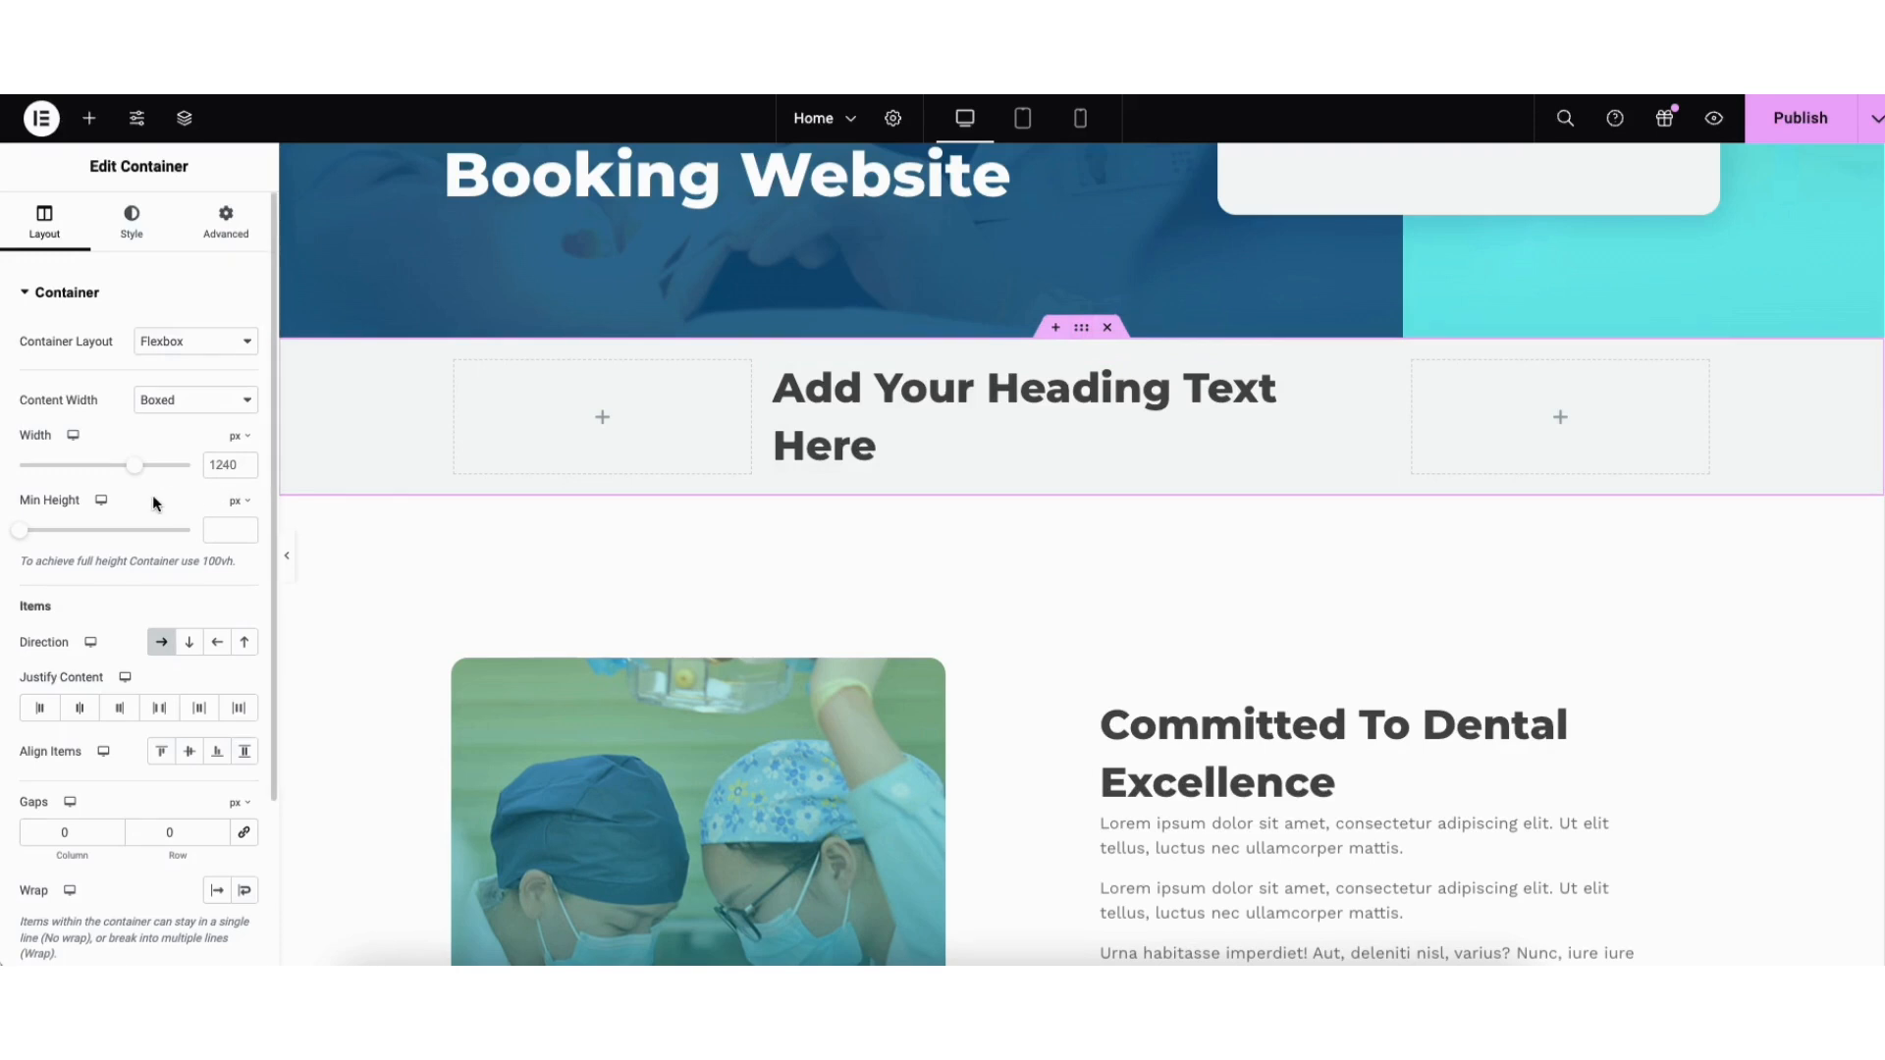
click(1109, 330)
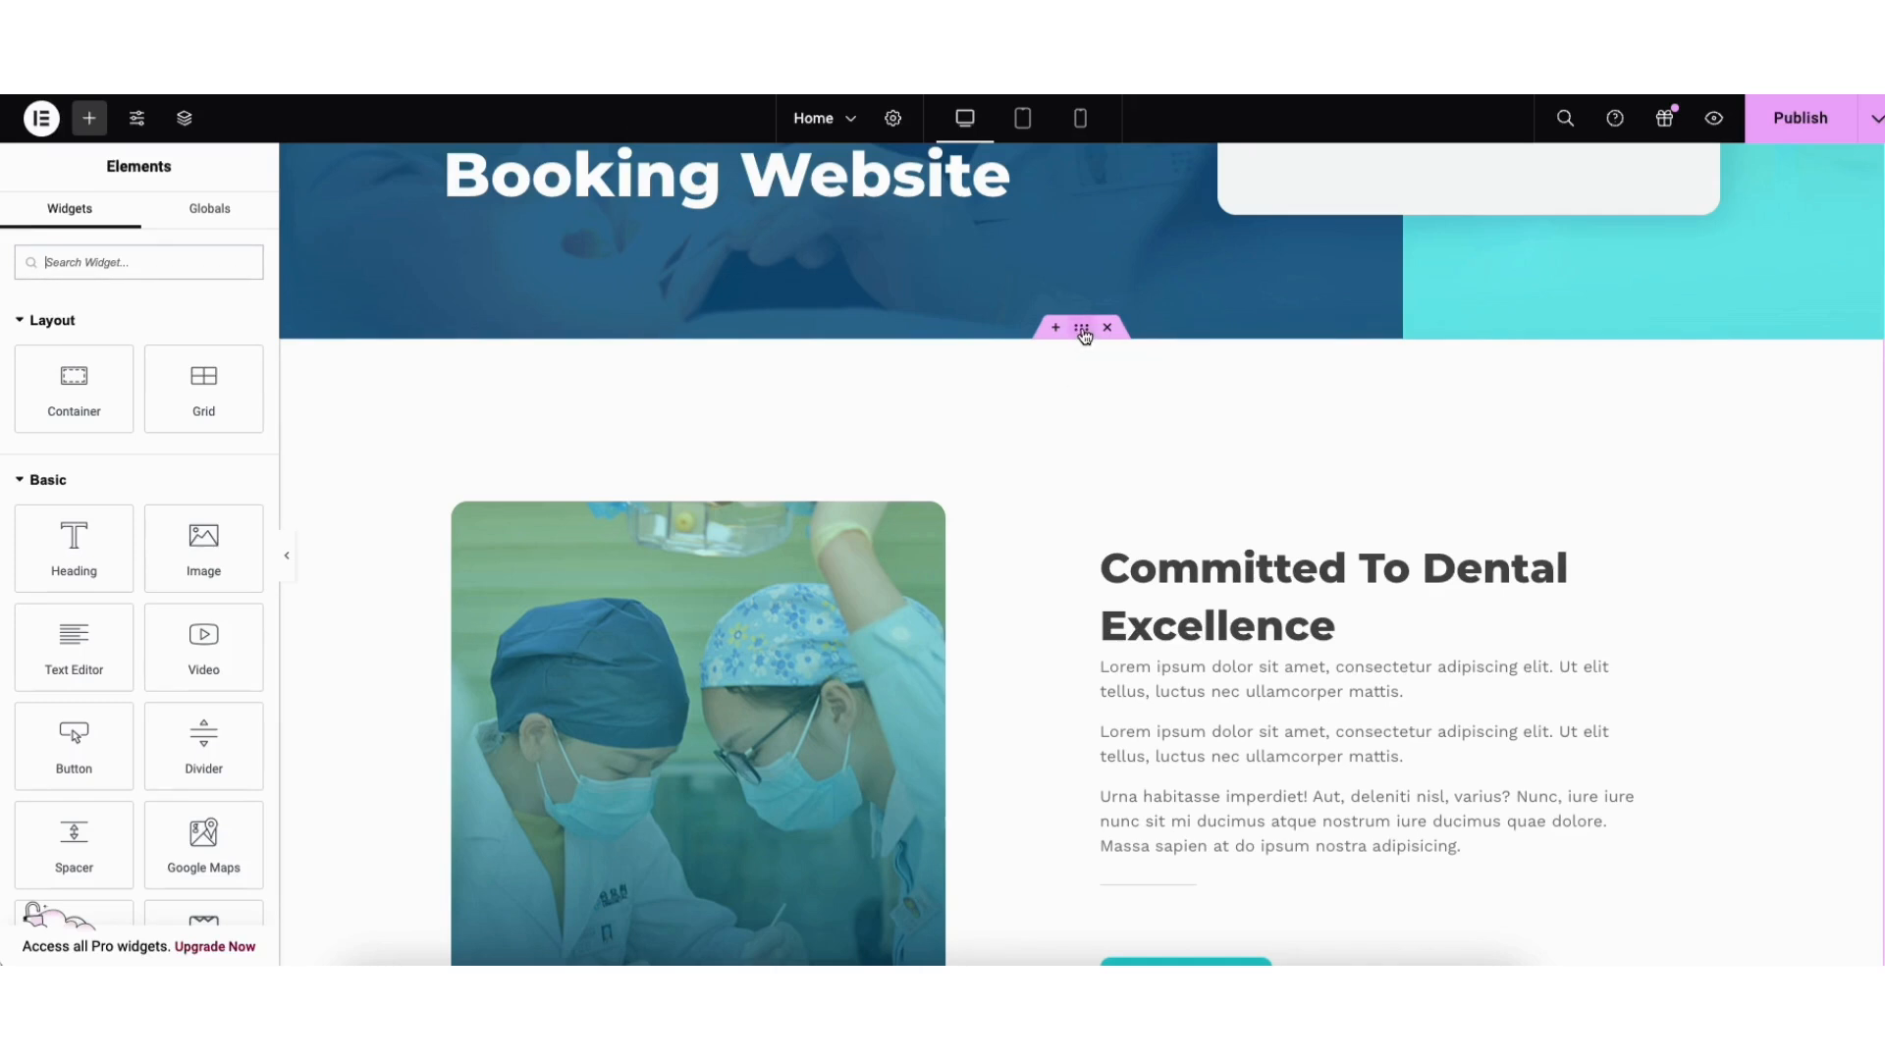
drag(1084, 337, 981, 353)
Step: Open the starter template library from the empty area below the map and browse its Blocks
scroll(1856, 527, down, 20)
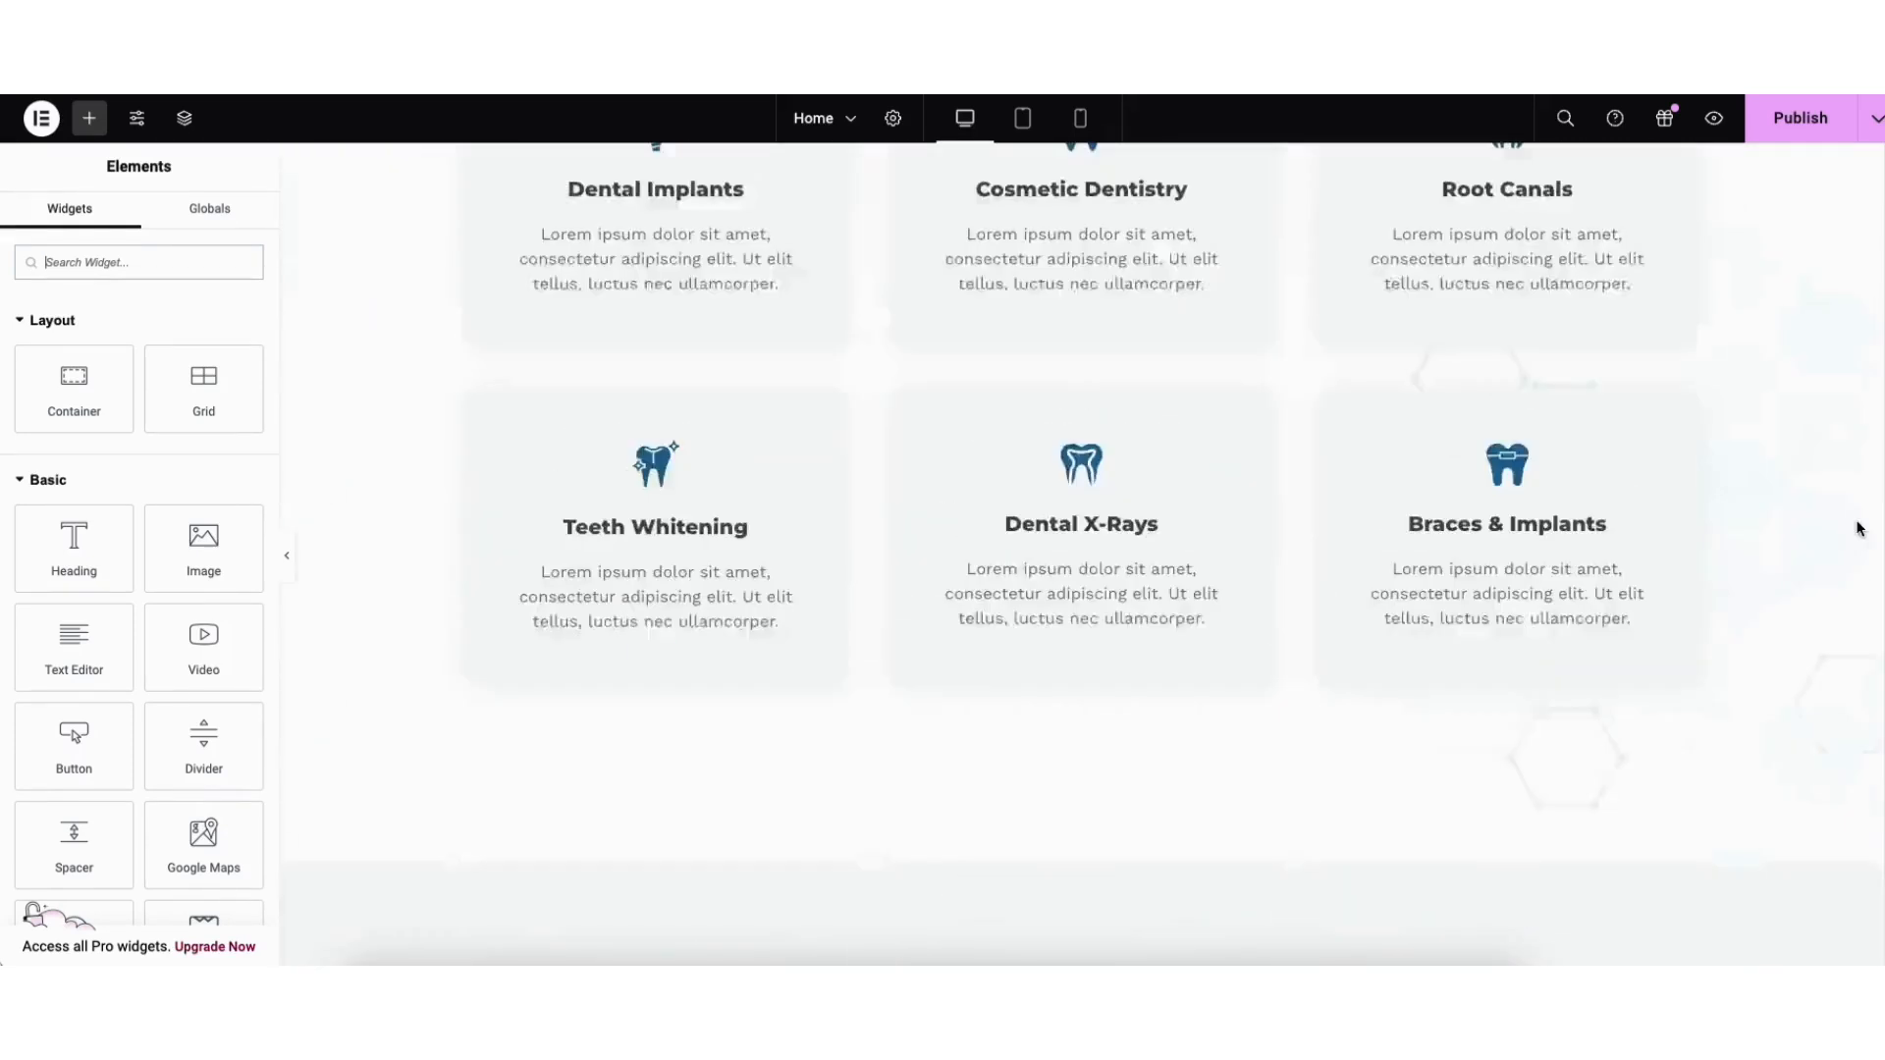
scroll(1862, 737, down, 12)
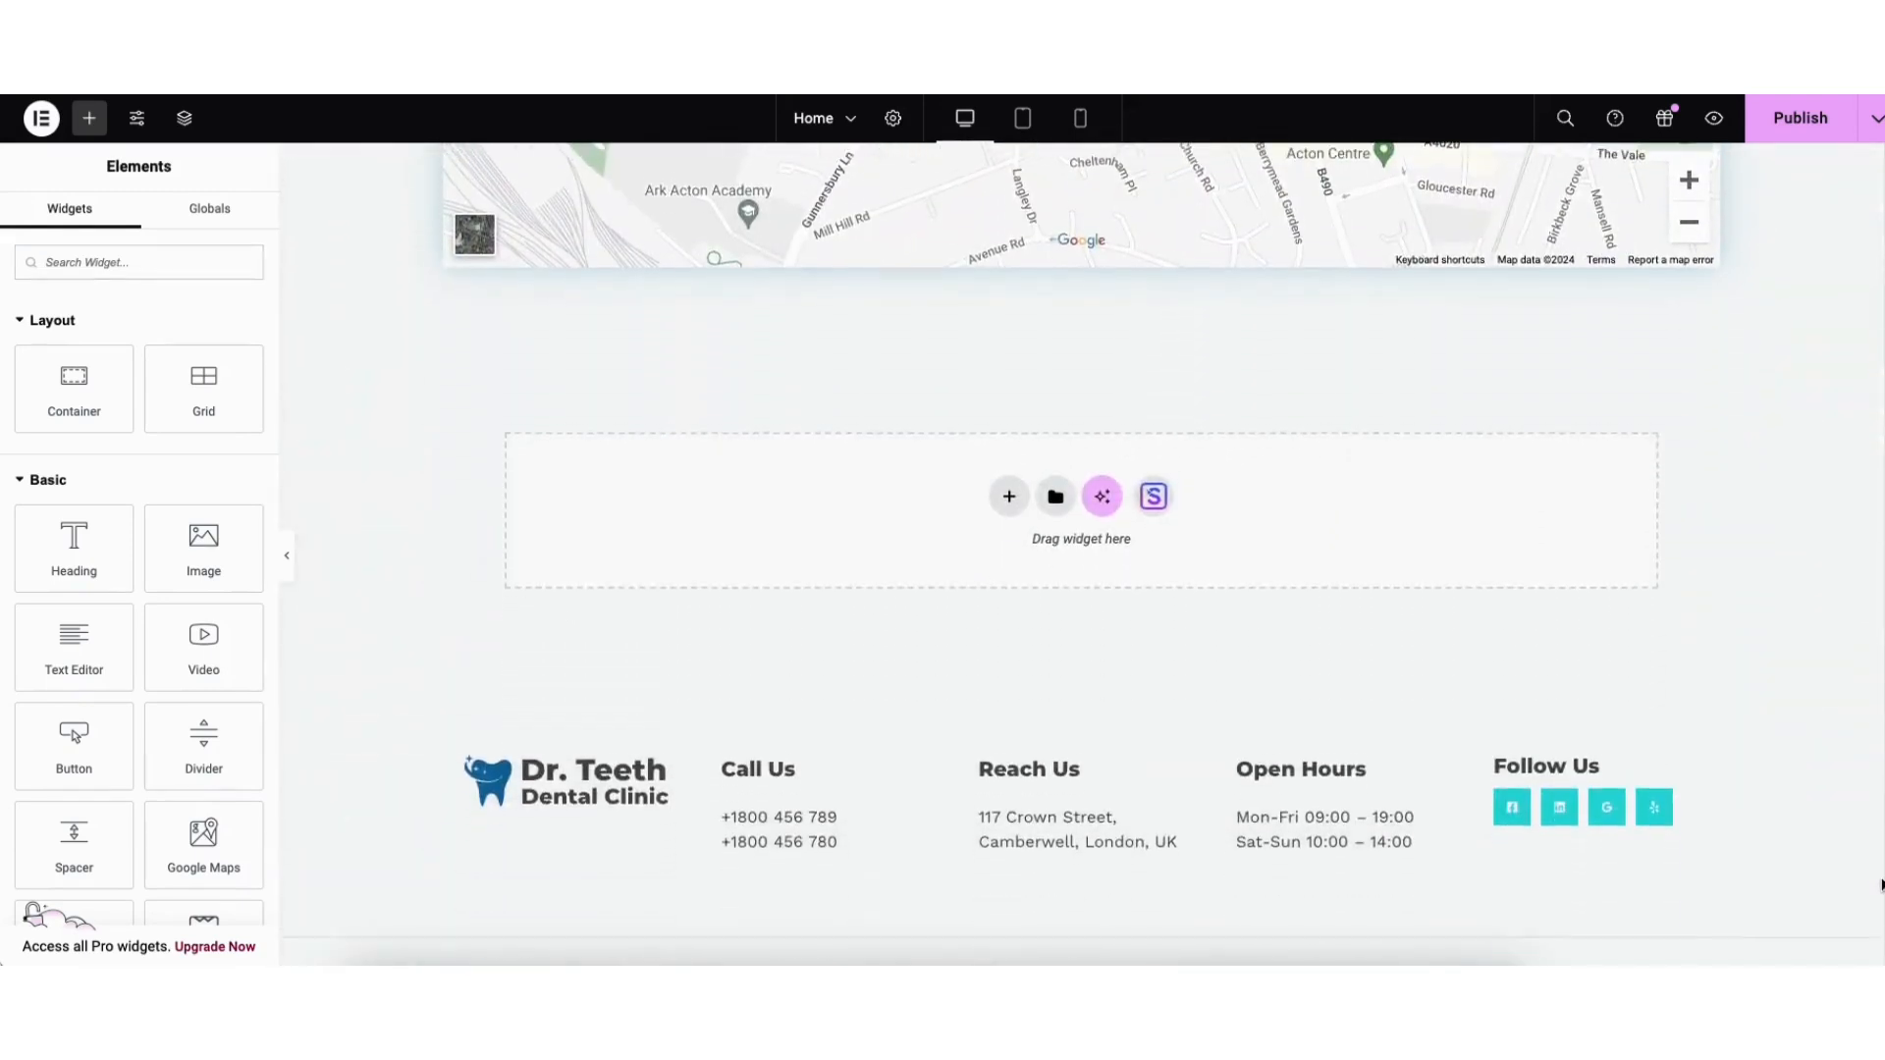
click(1153, 474)
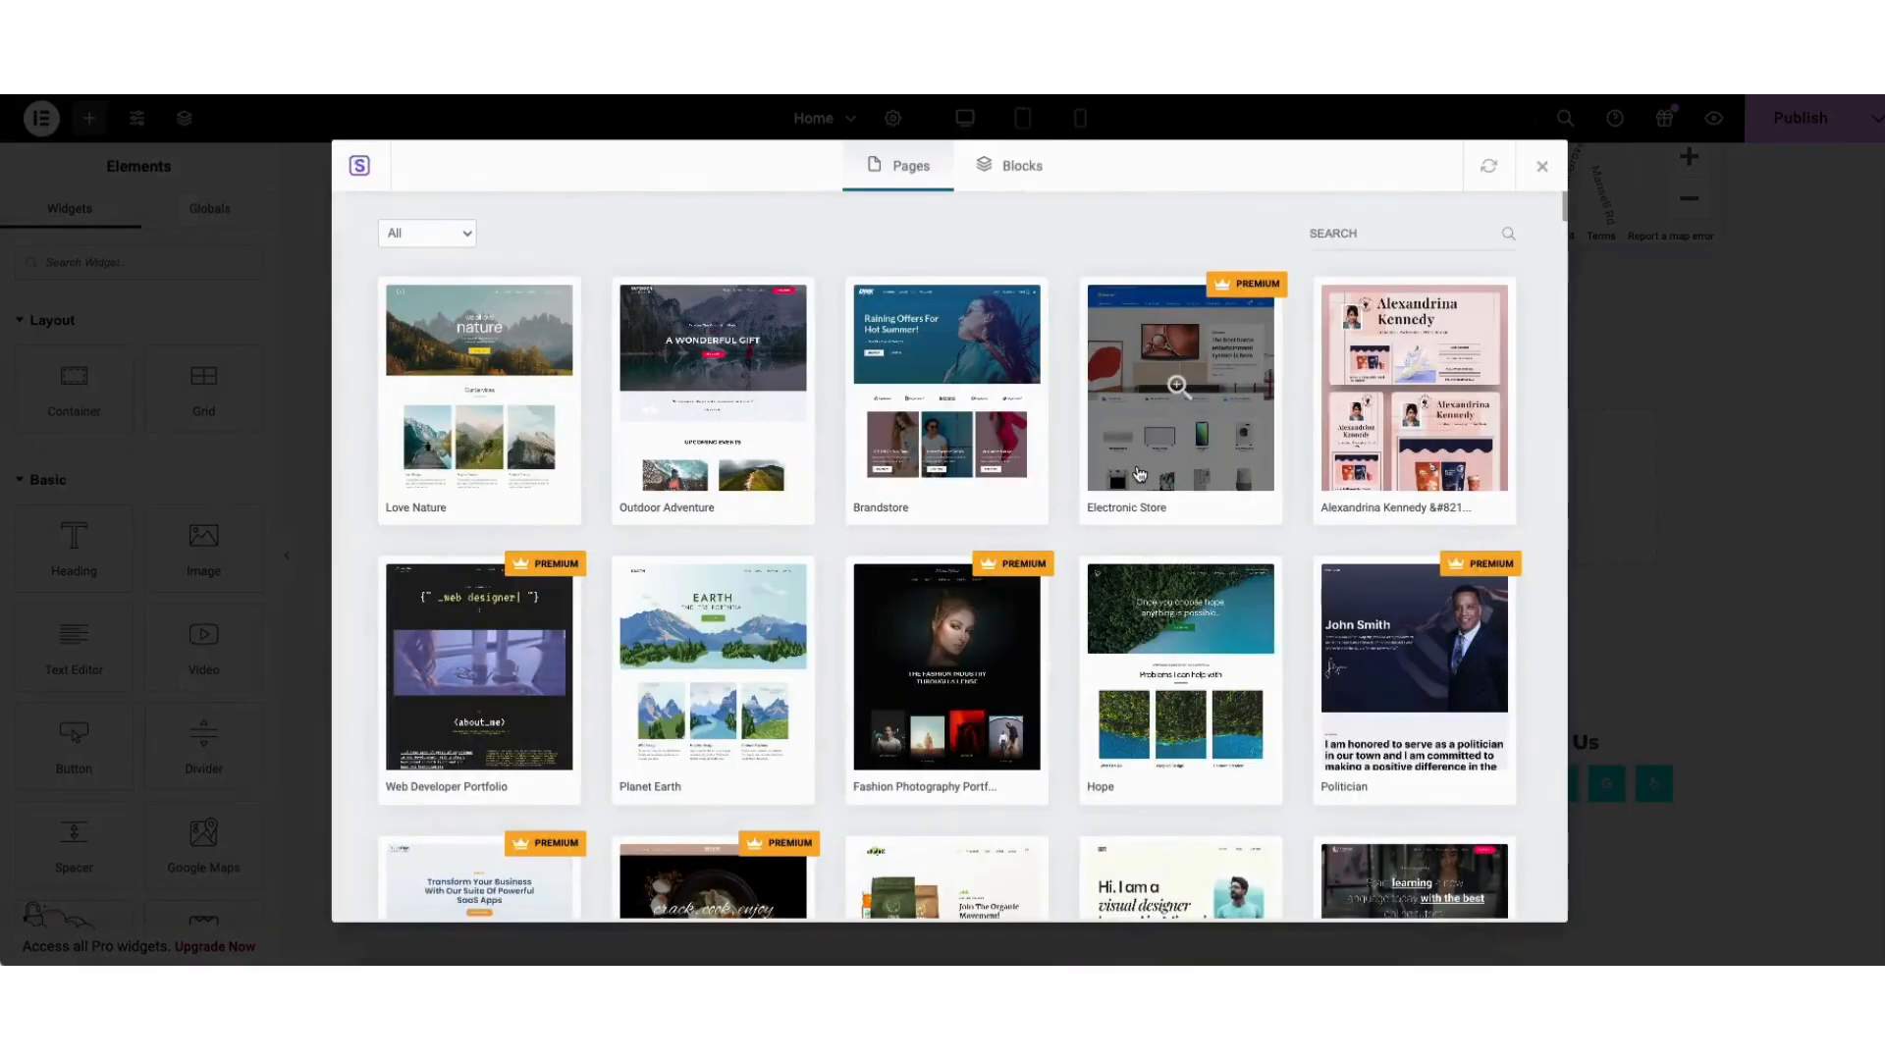
click(1011, 176)
drag(1567, 206, 1549, 171)
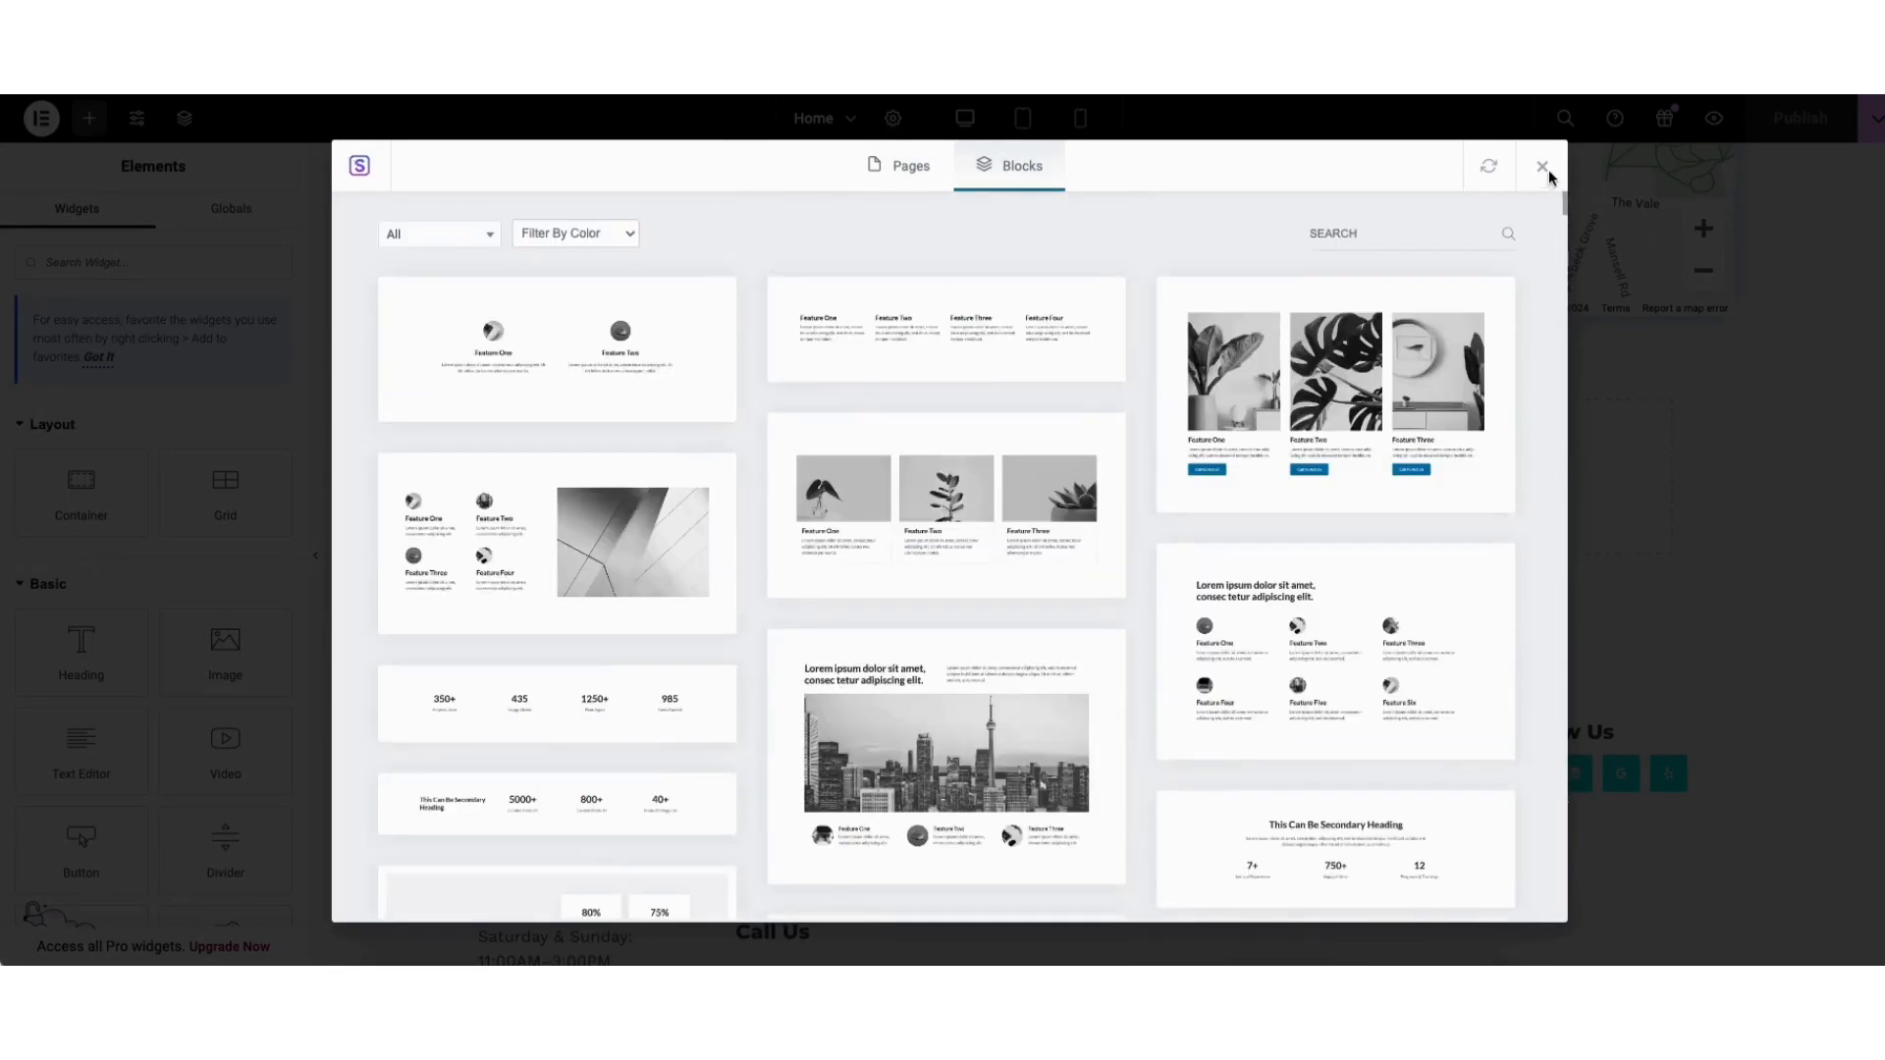
Step: Import the block with three plant image cards titled Feature One, Feature Two and Feature Three
click(450, 234)
mouse_move(493, 306)
mouse_down()
mouse_move(496, 424)
mouse_move(486, 276)
mouse_up()
click(808, 241)
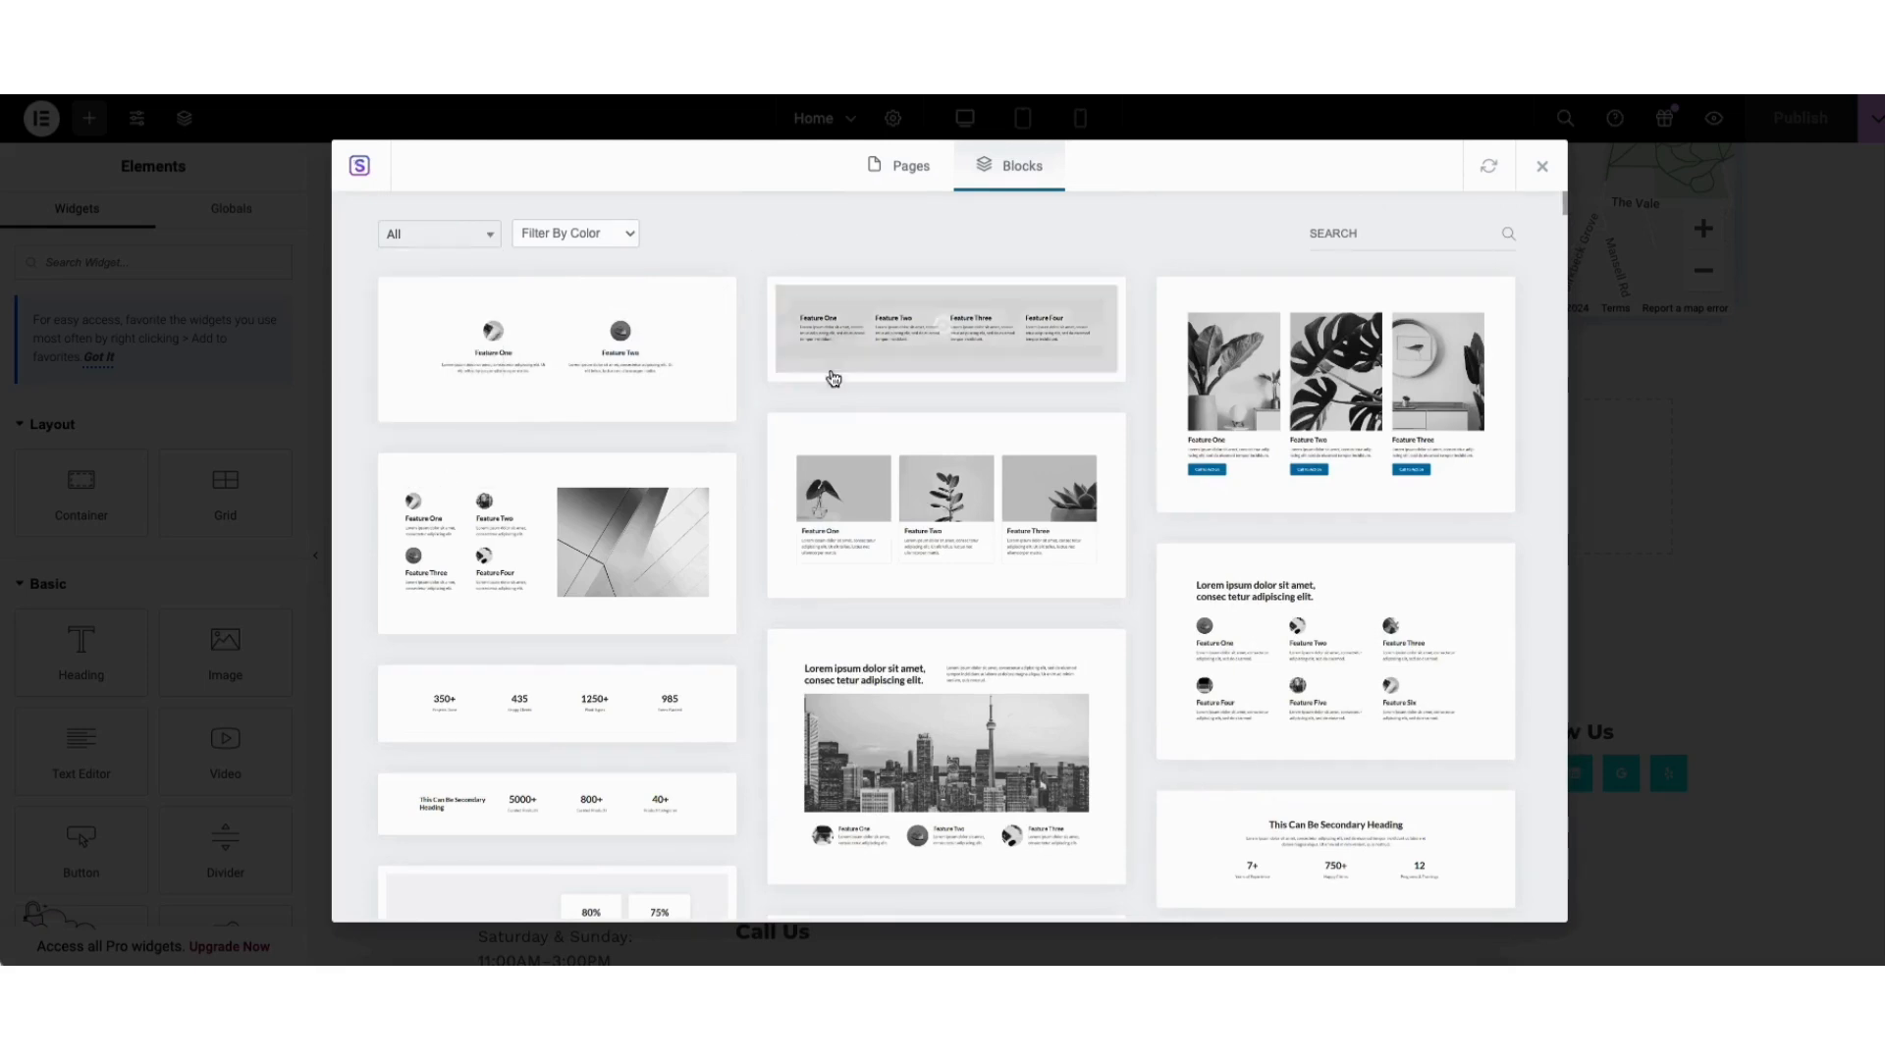
click(937, 505)
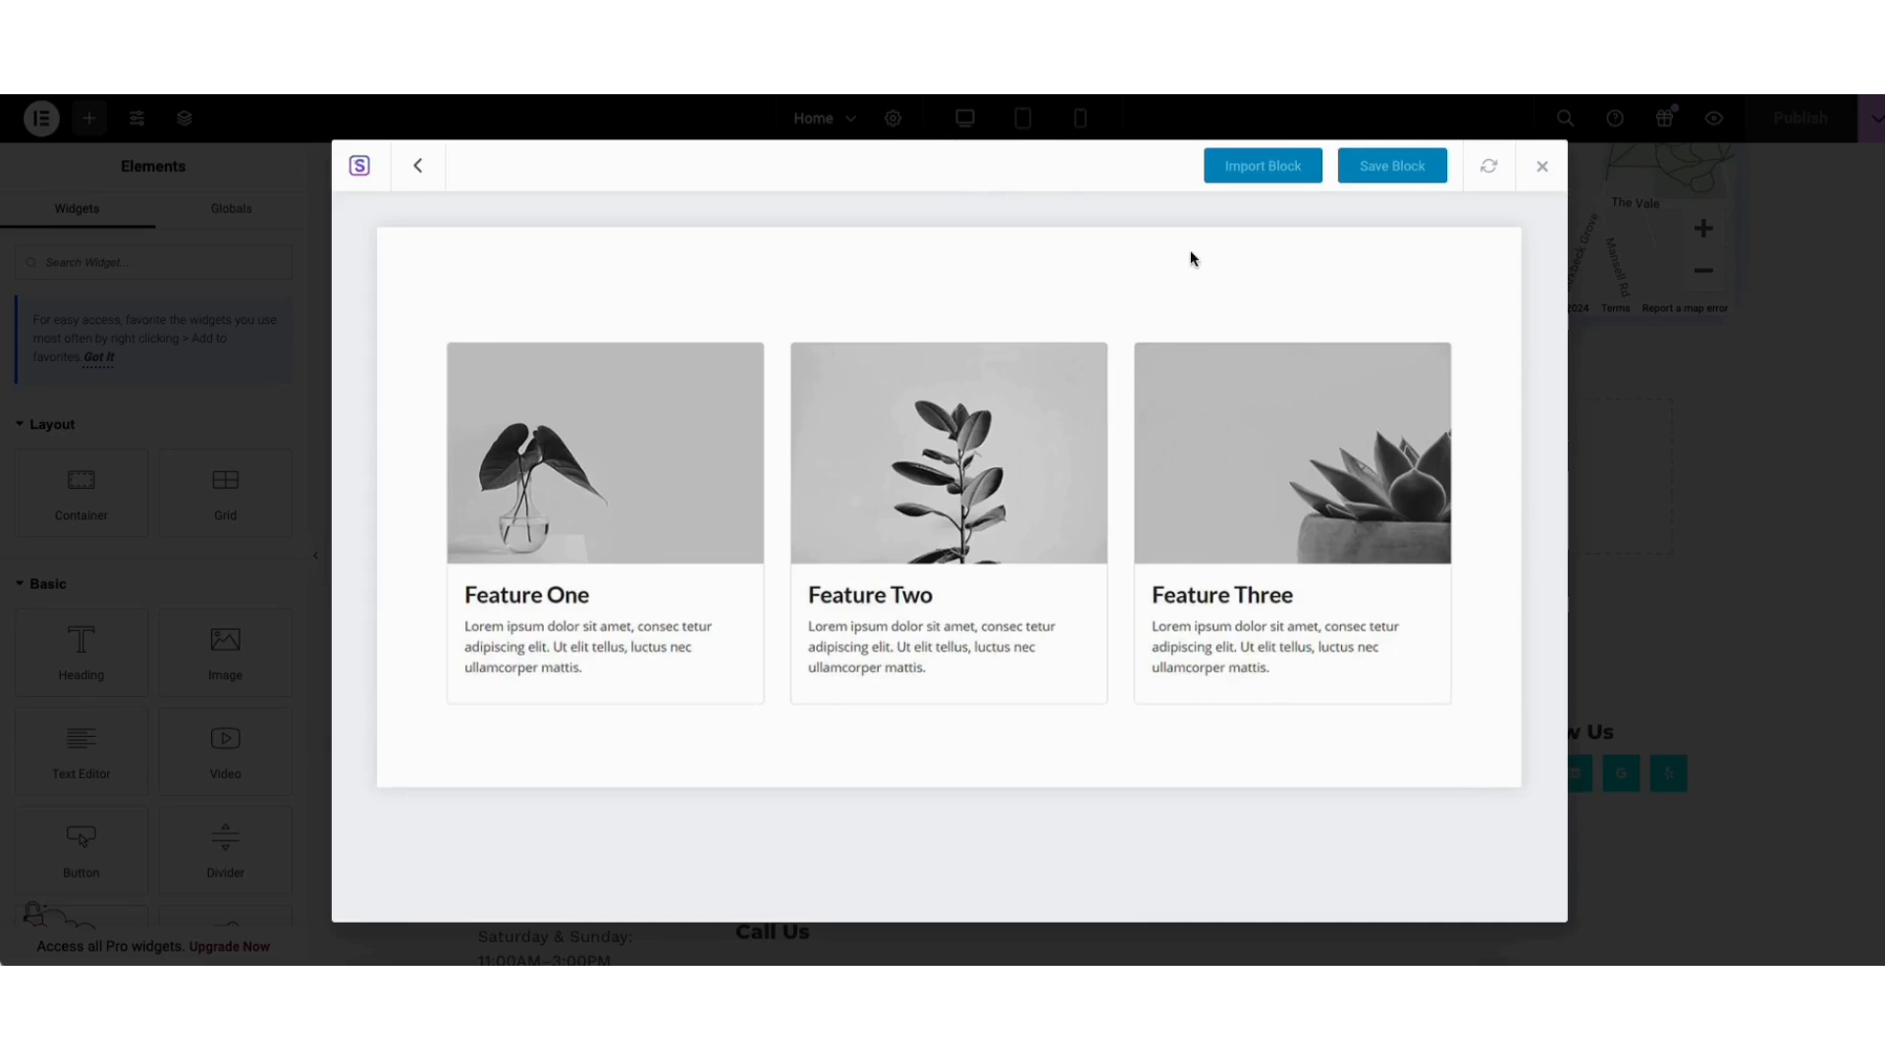
click(1247, 174)
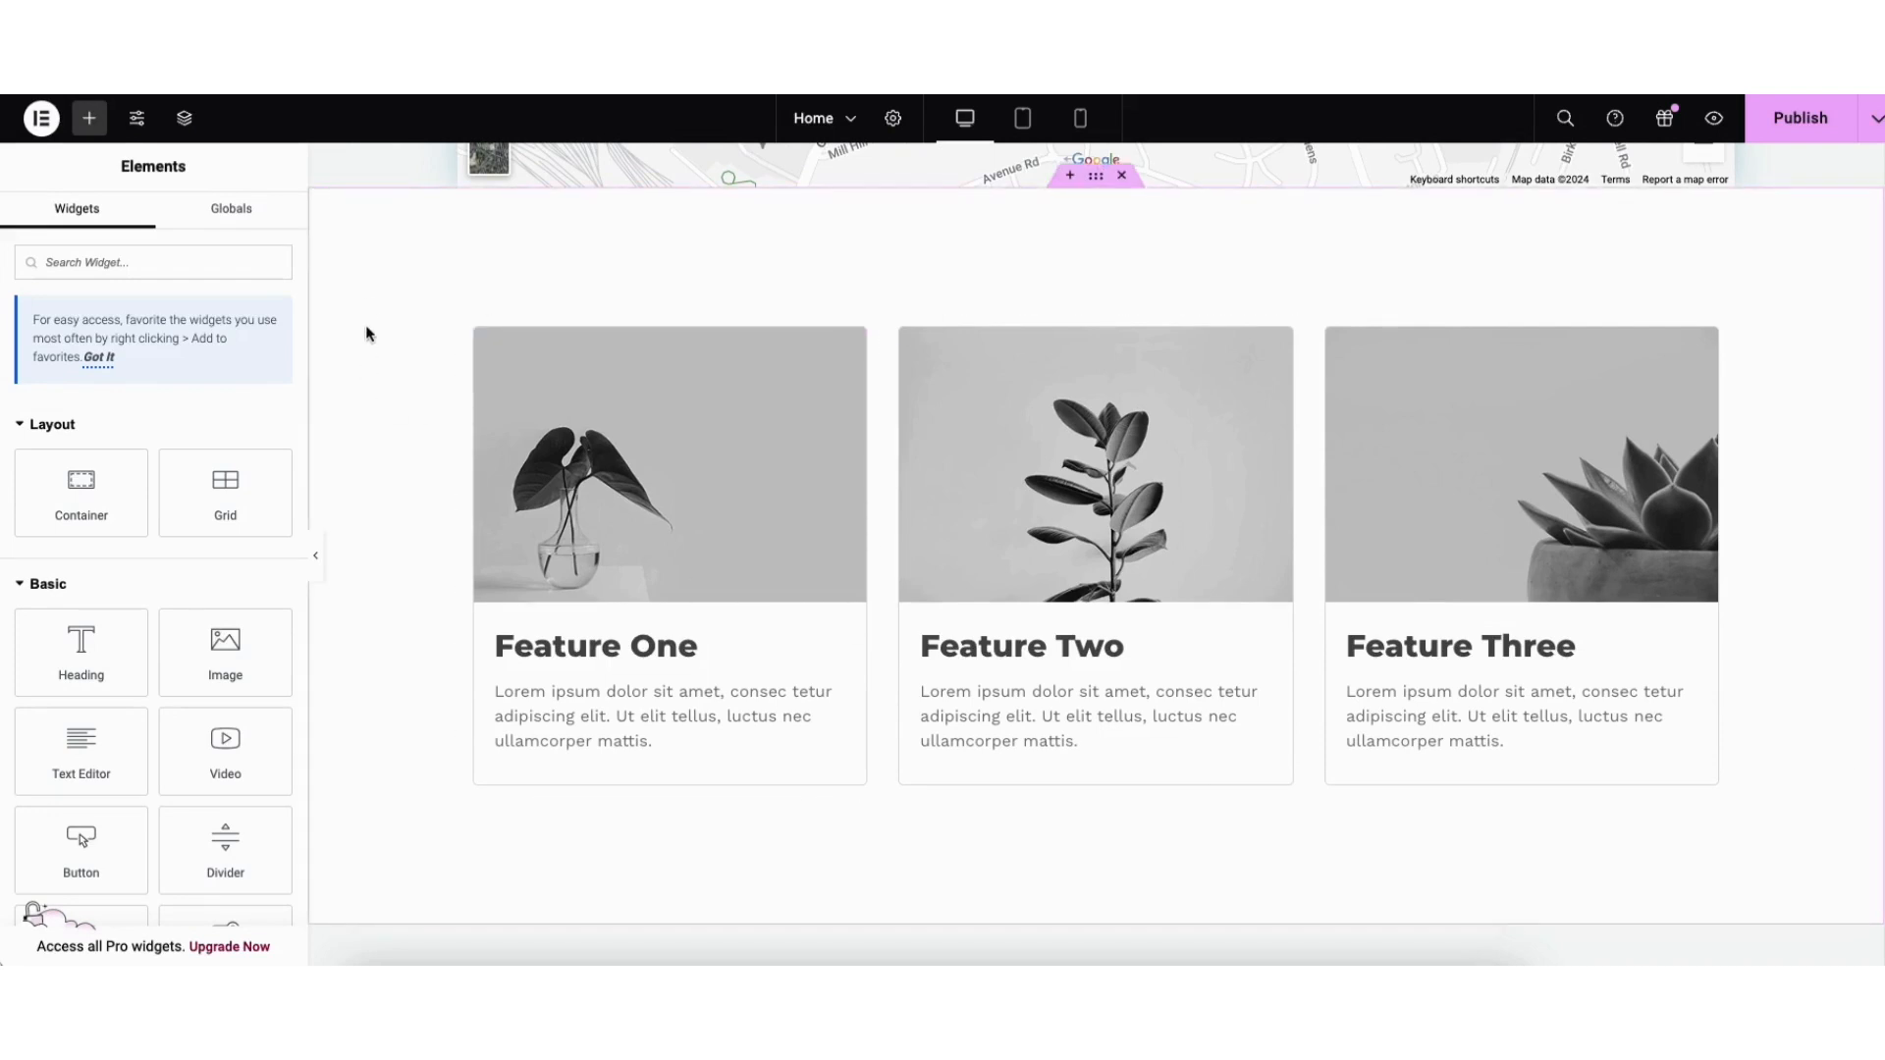
Step: Open the background style settings of the imported three-card feature section
right_click(371, 263)
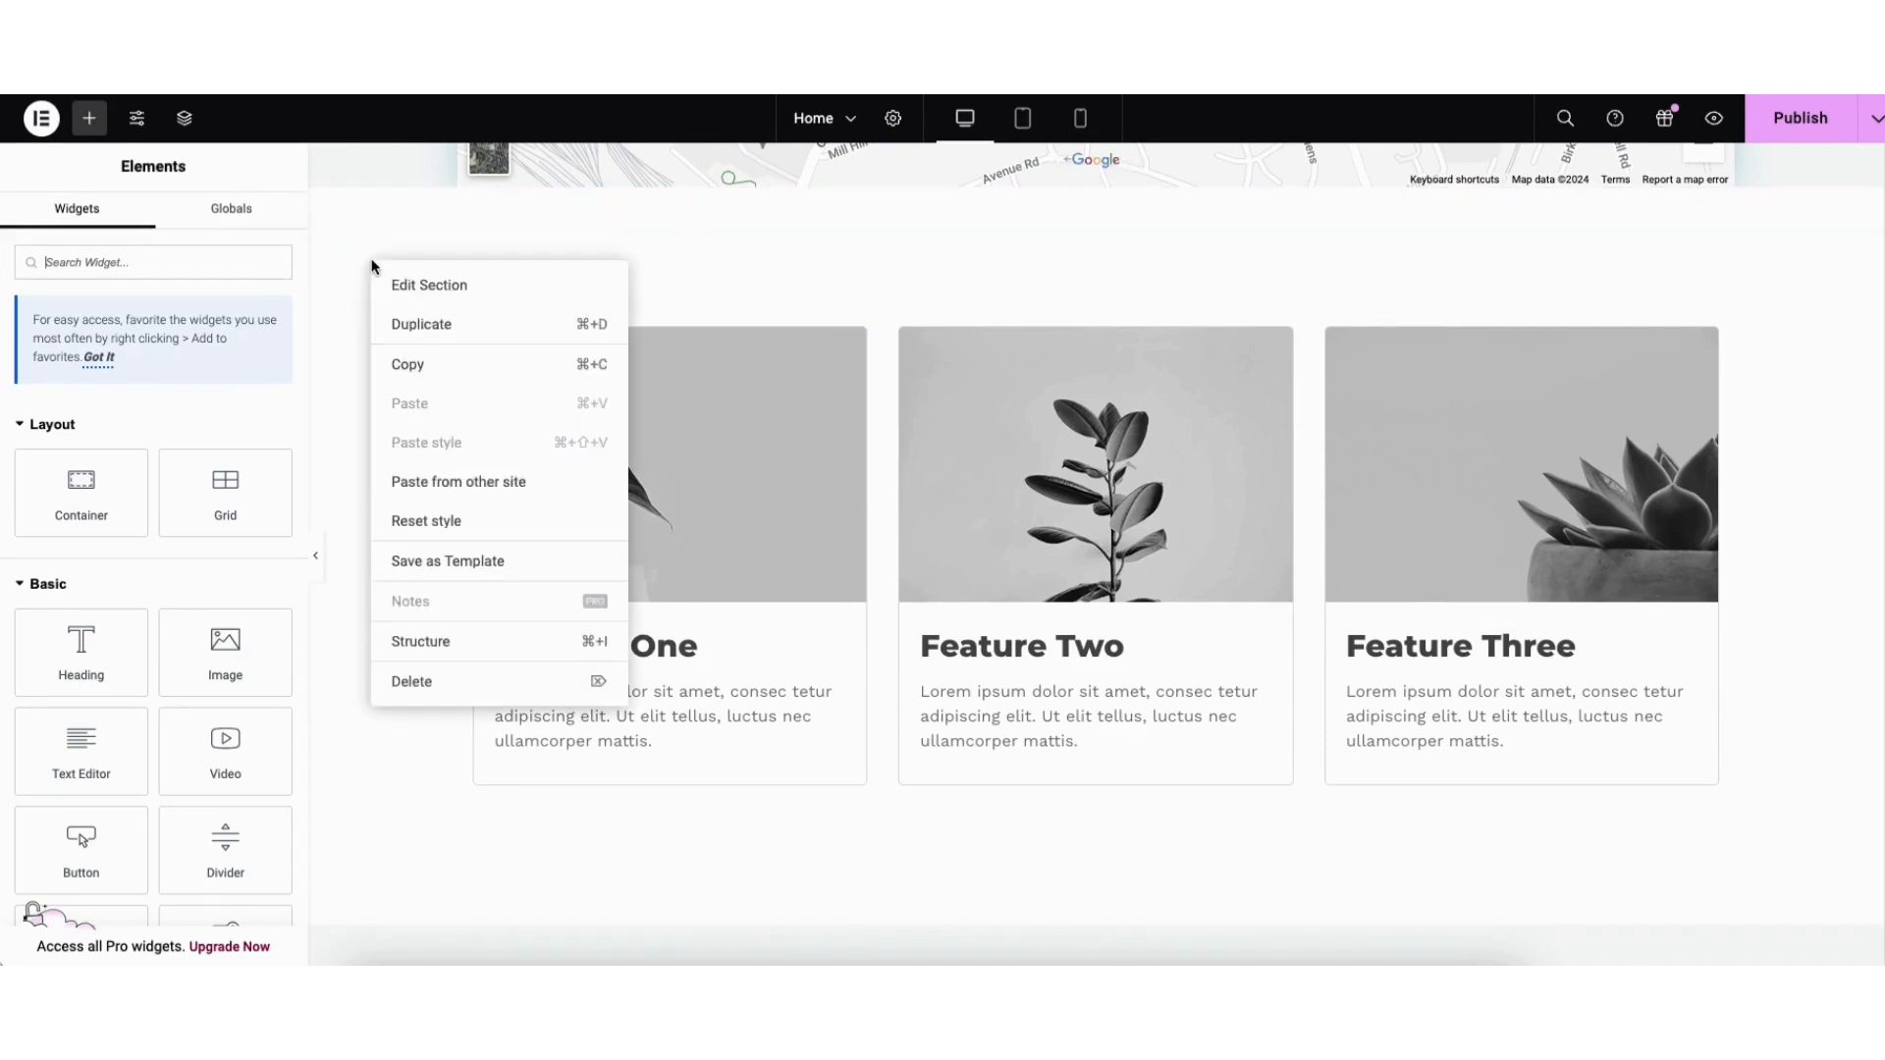
click(425, 285)
click(146, 229)
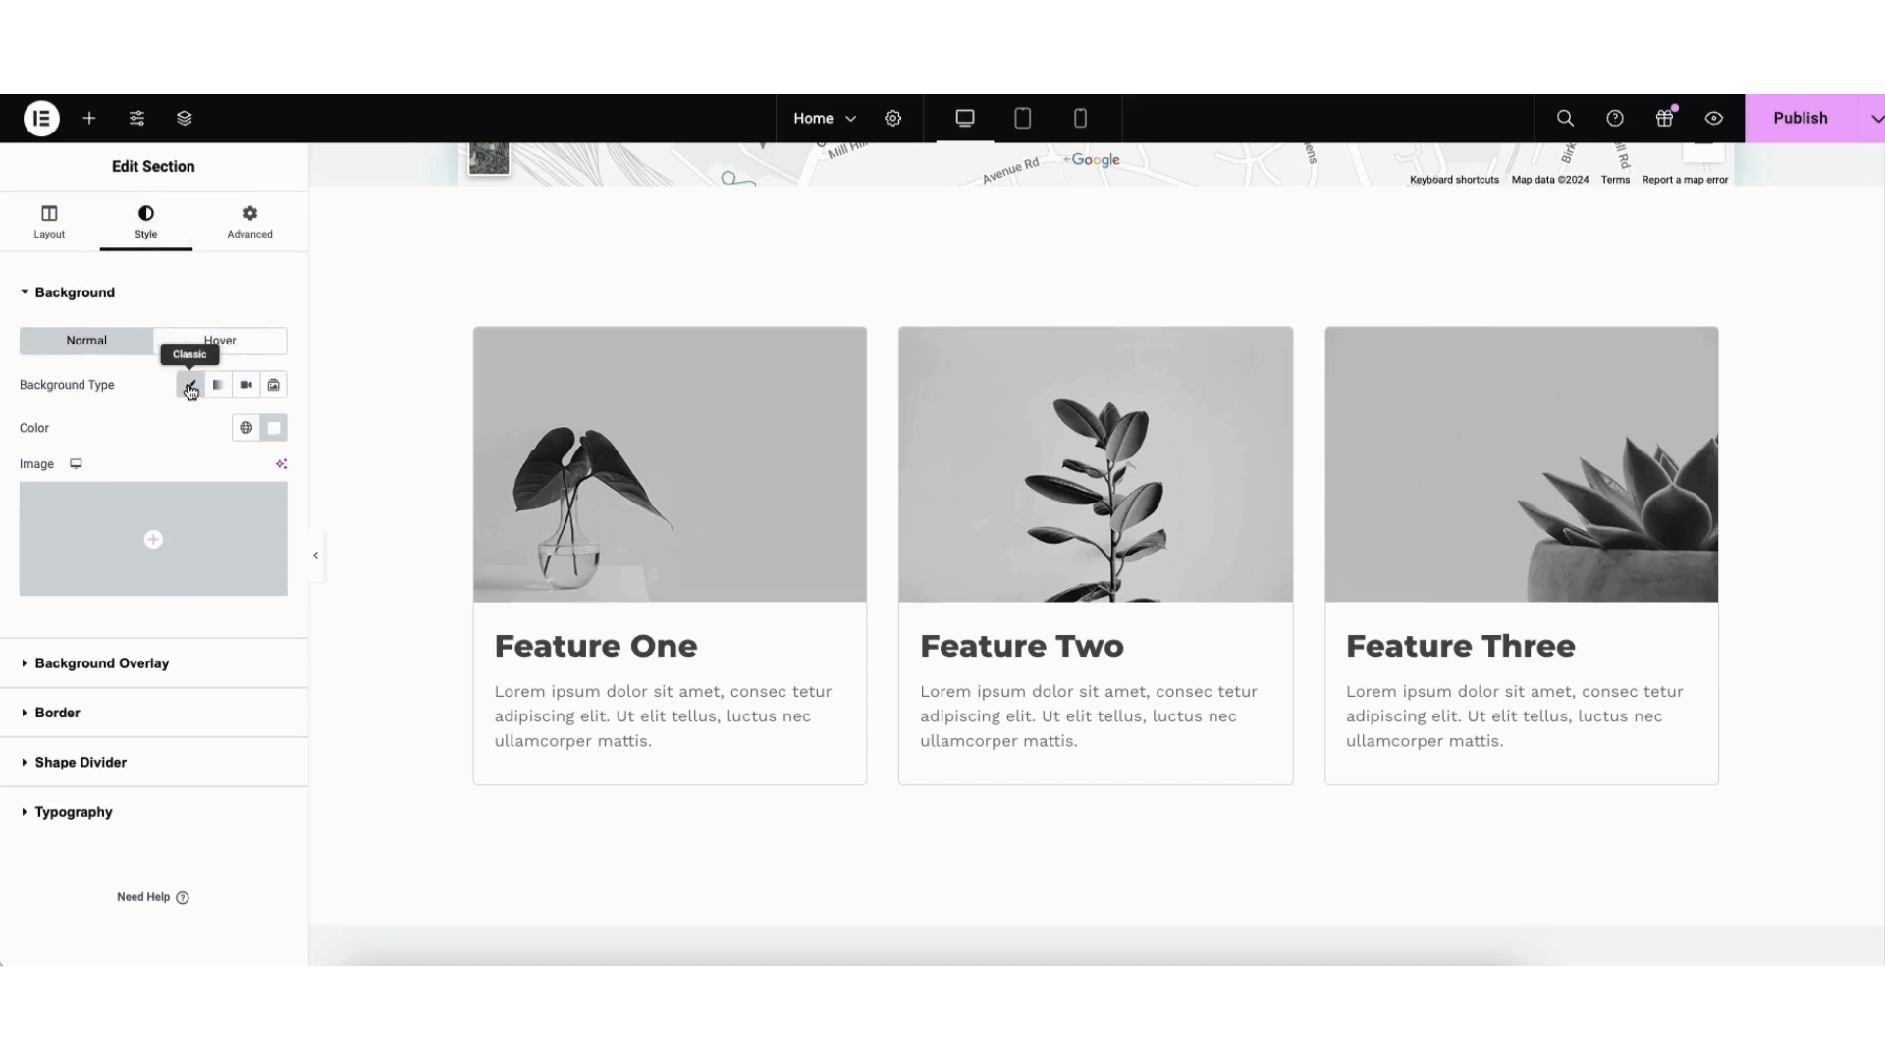
Step: Try a different background color for the feature section
click(274, 427)
click(335, 551)
mouse_move(334, 551)
mouse_down()
mouse_move(386, 514)
mouse_move(150, 511)
mouse_up()
click(103, 448)
Step: Set banner-image.jpg from the media library as the feature section's background image
mouse_move(125, 544)
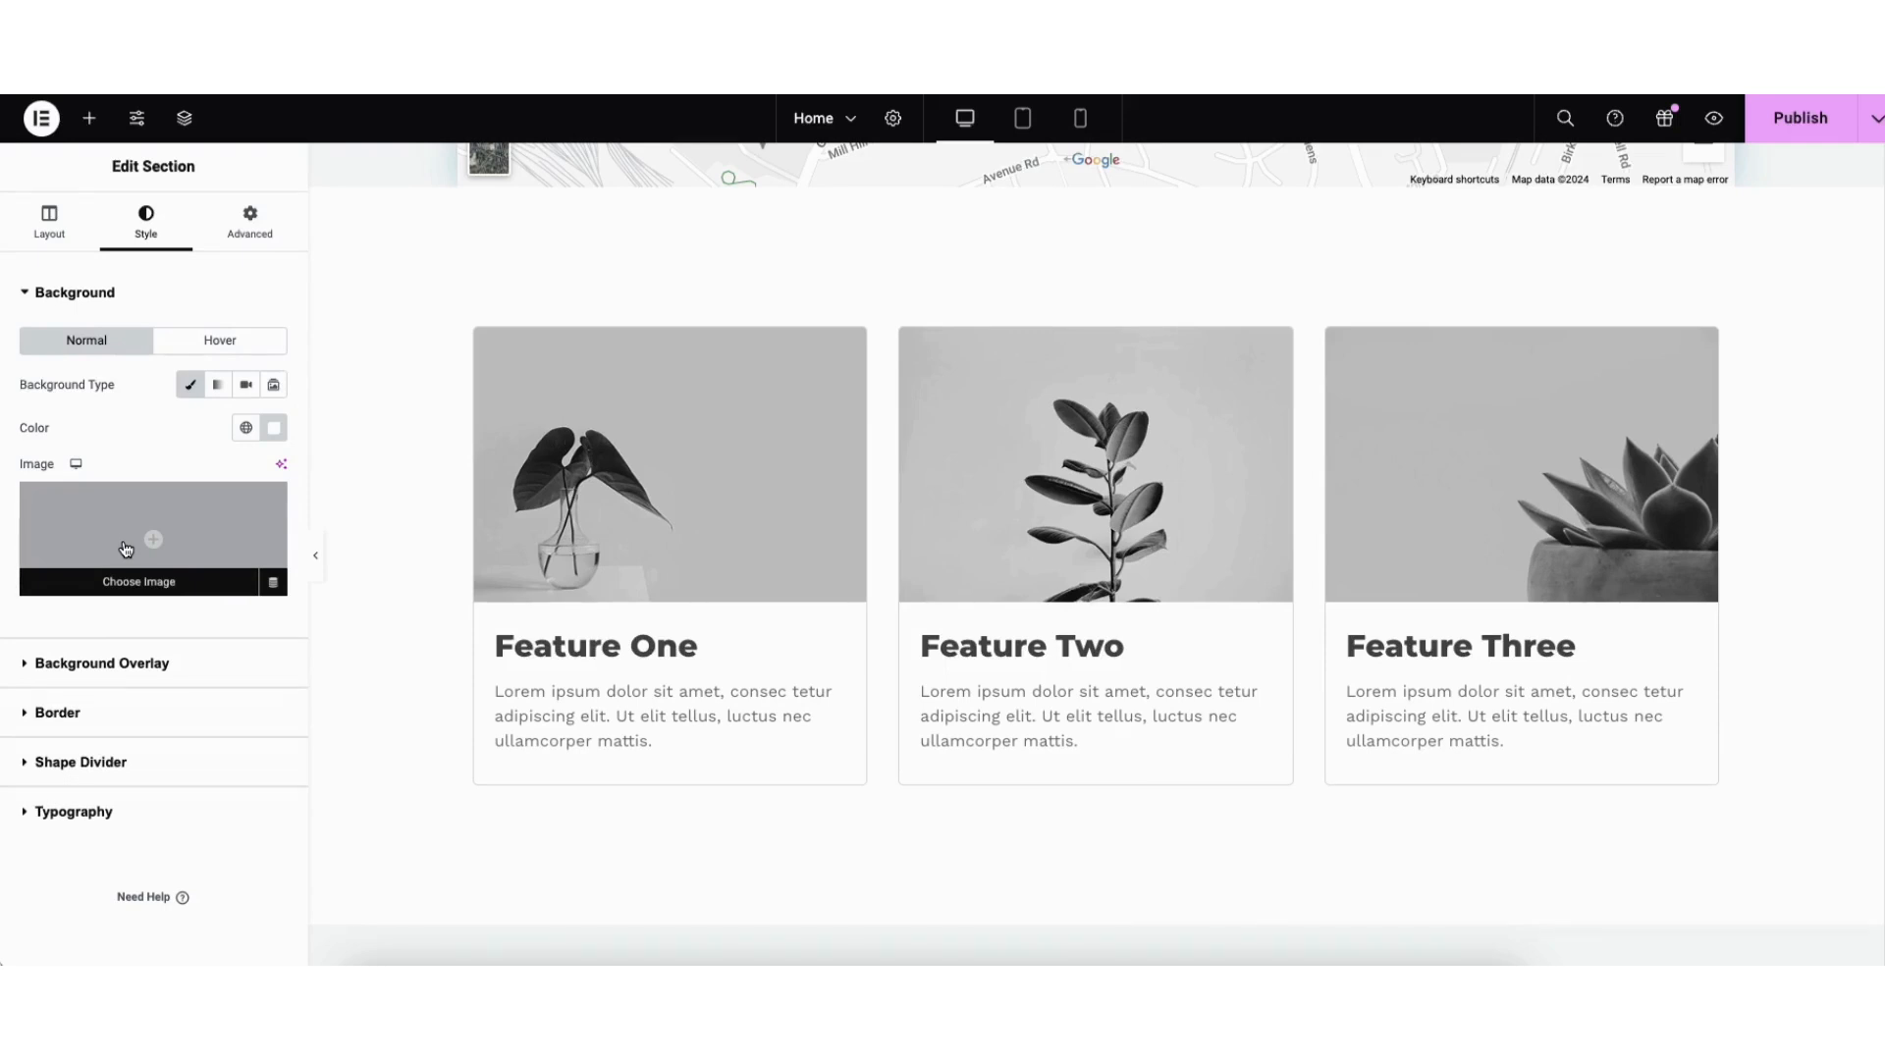
click(126, 549)
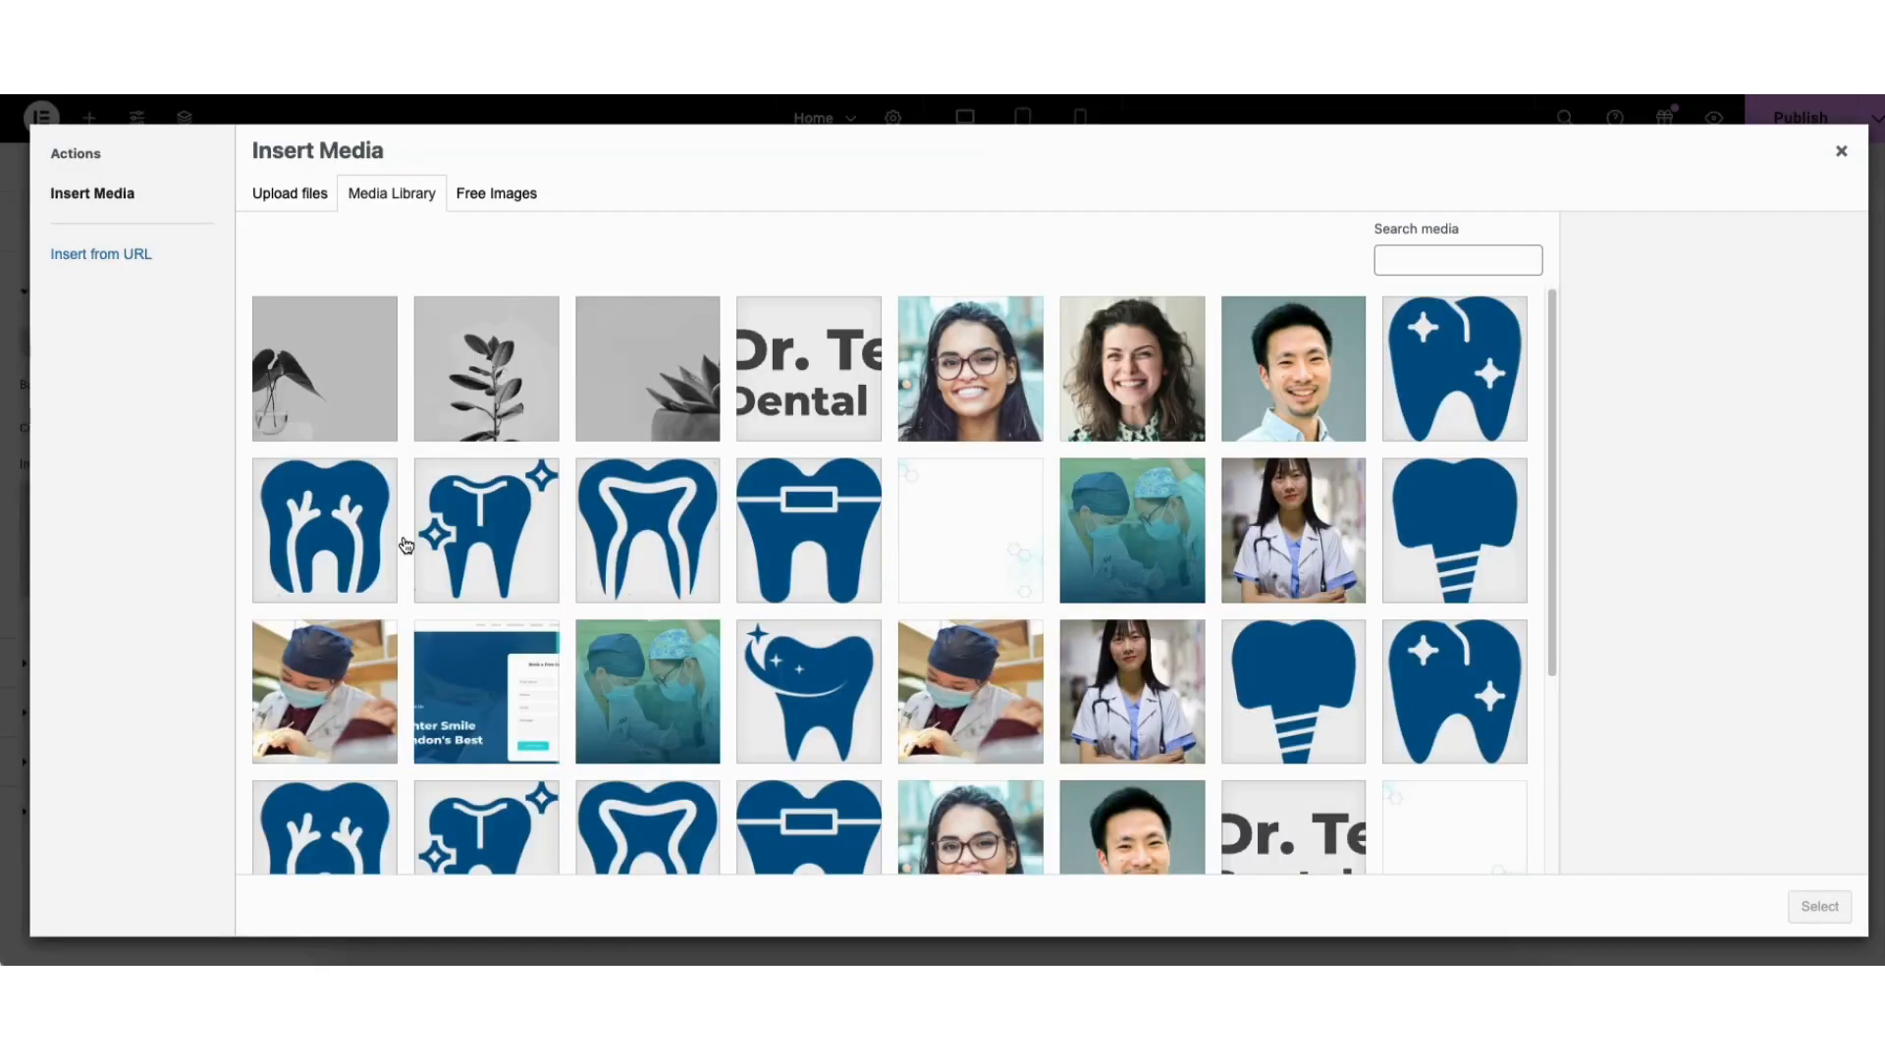
click(265, 196)
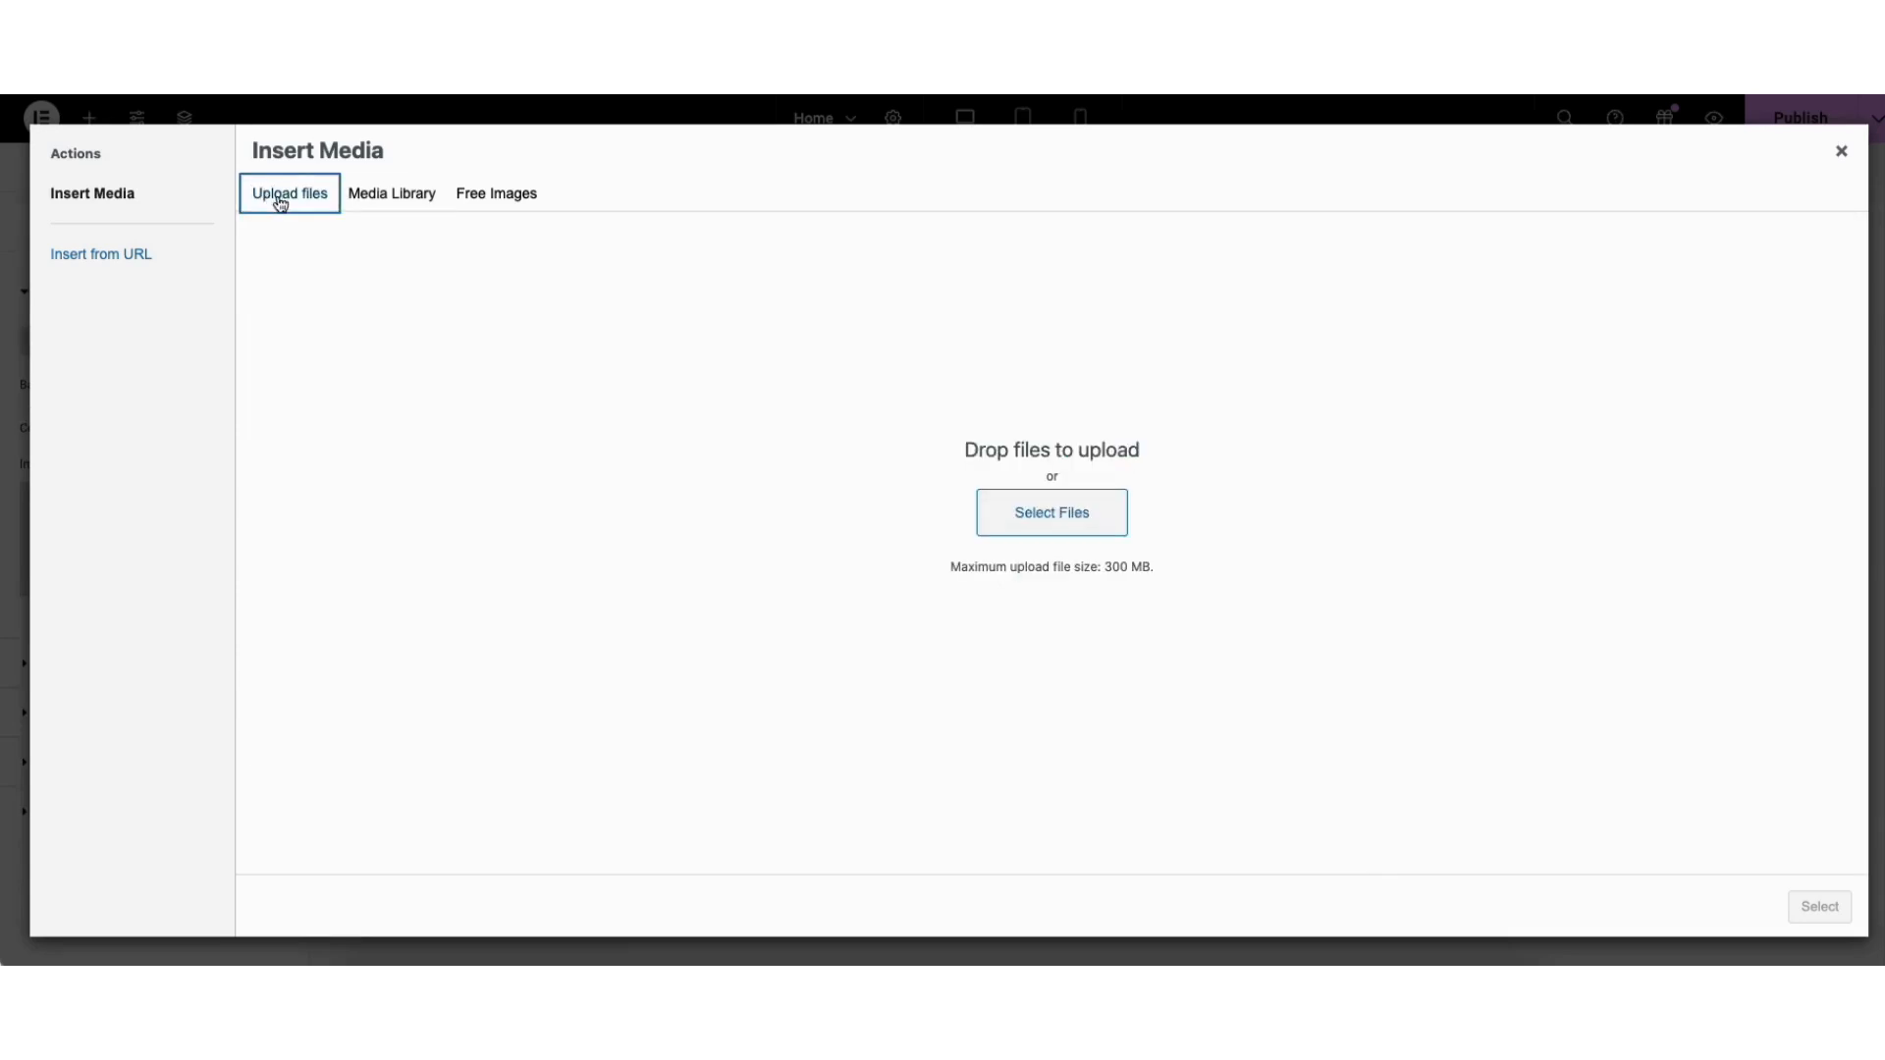
click(373, 200)
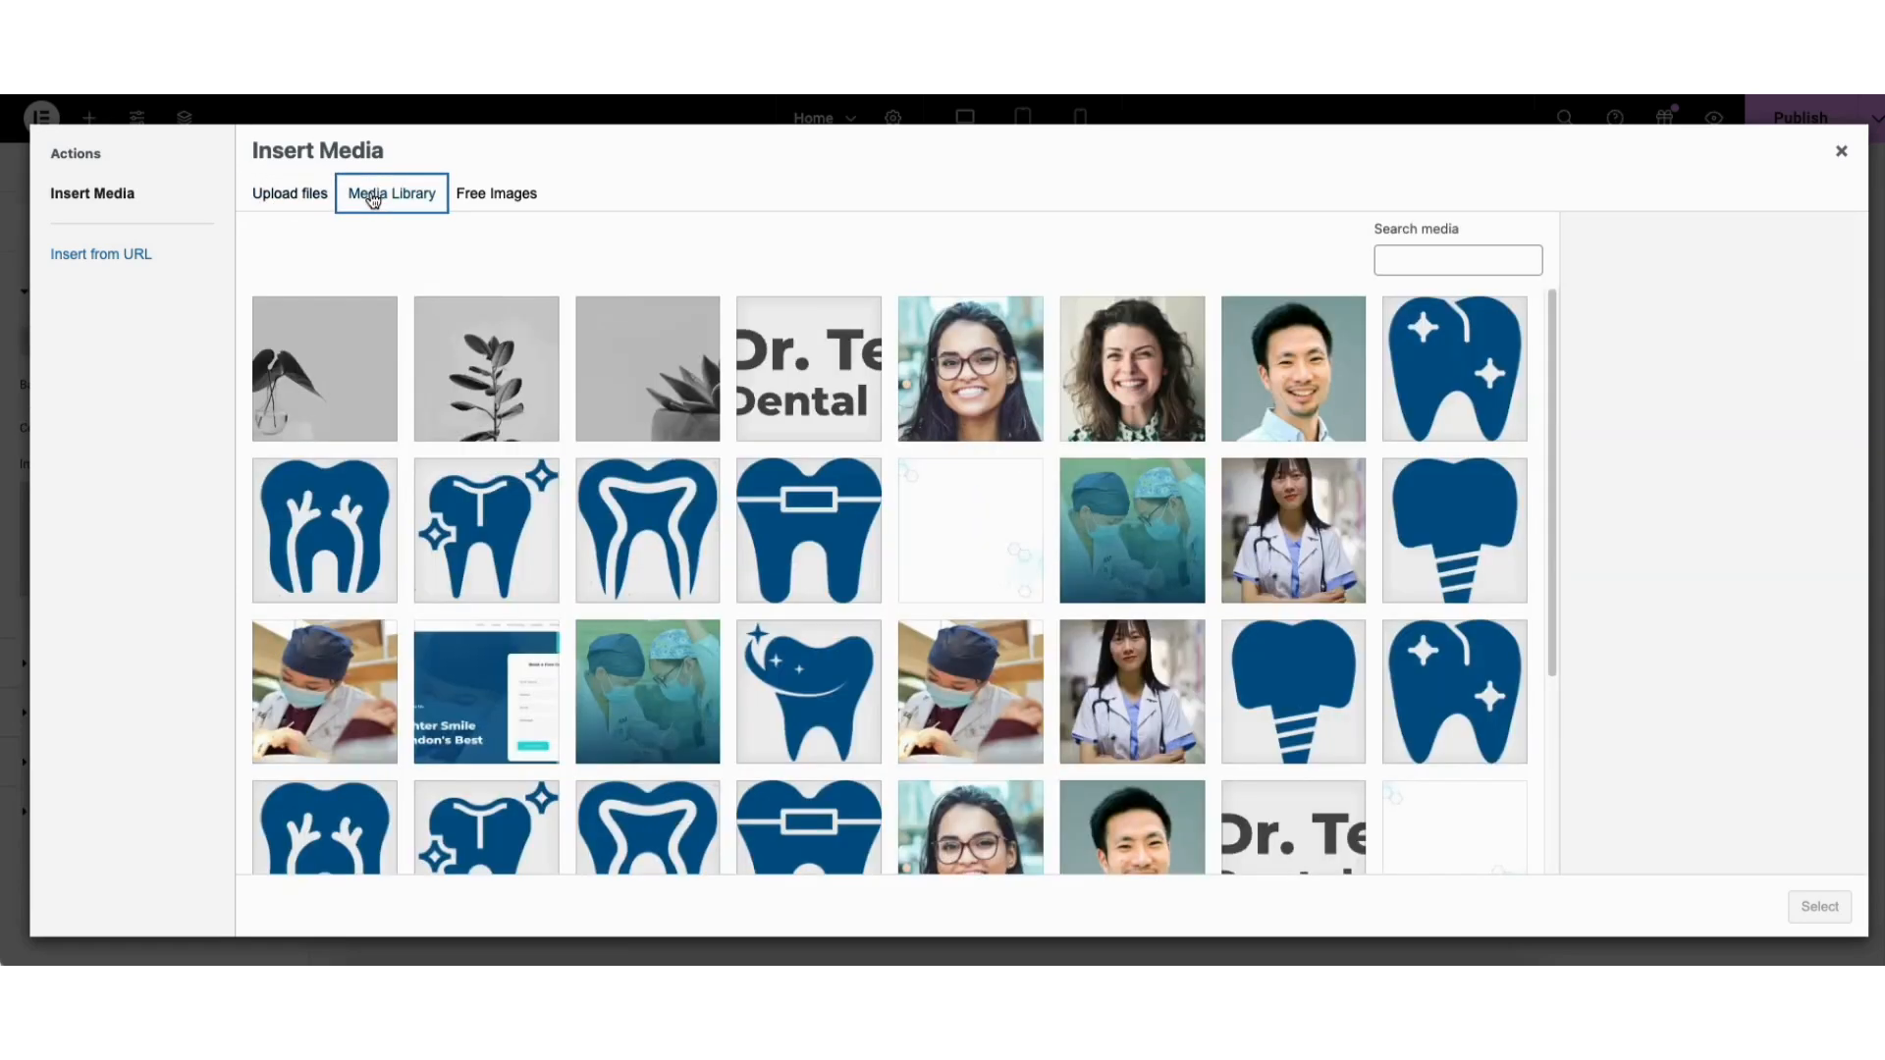
click(330, 687)
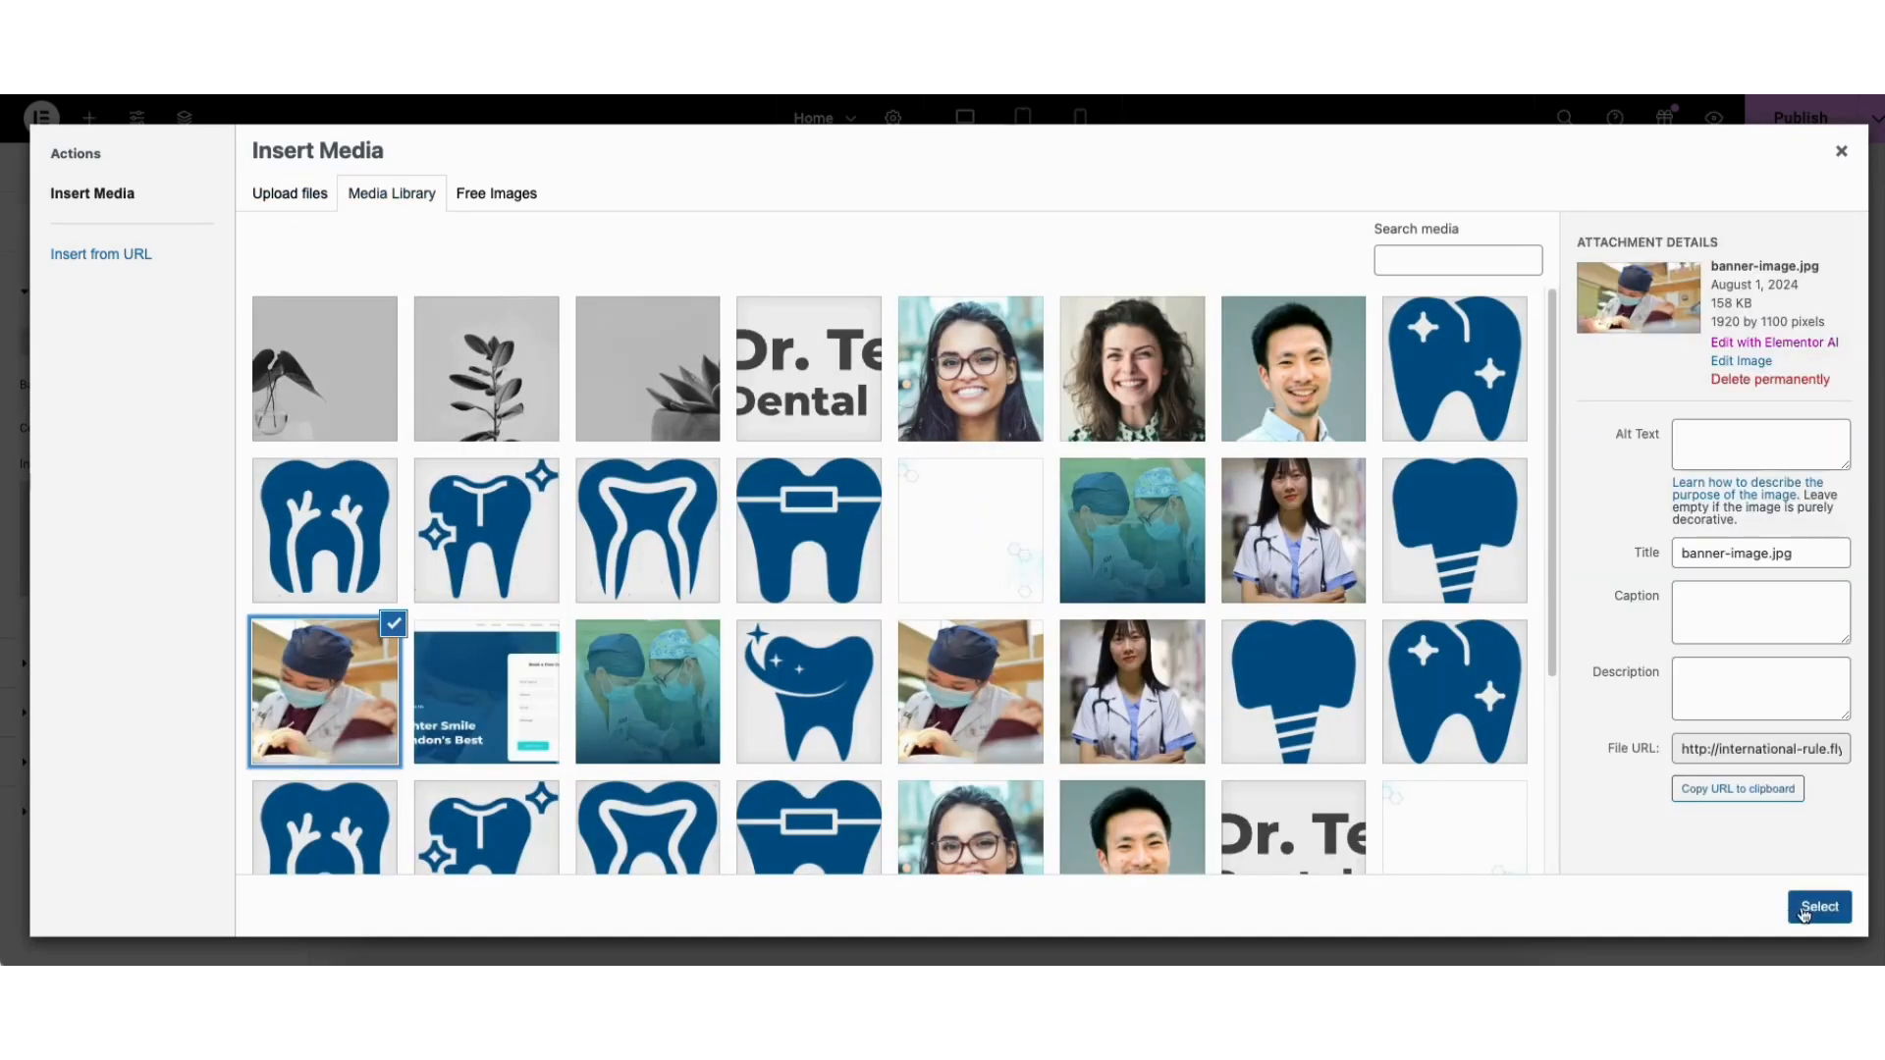
click(1819, 908)
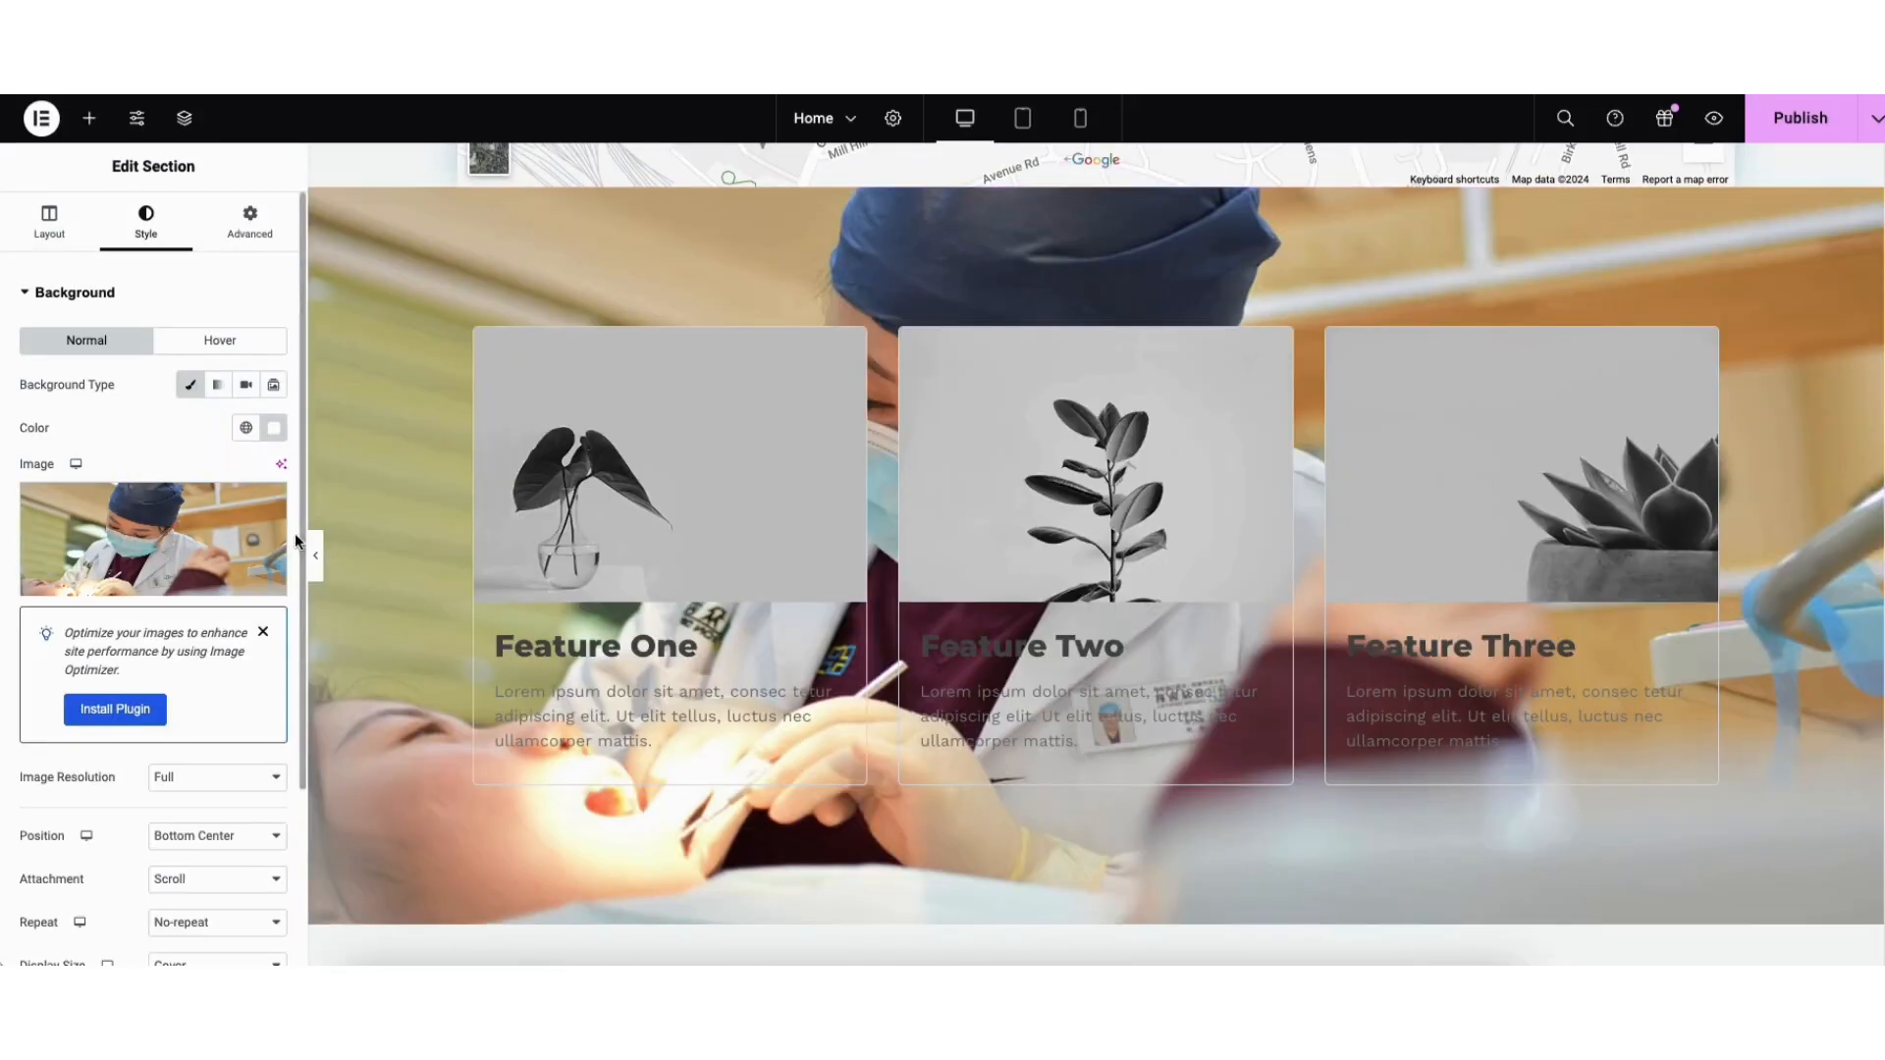
Step: Add a black background overlay with an opacity of 0.7 to the feature section
scroll(197, 638, down, 3)
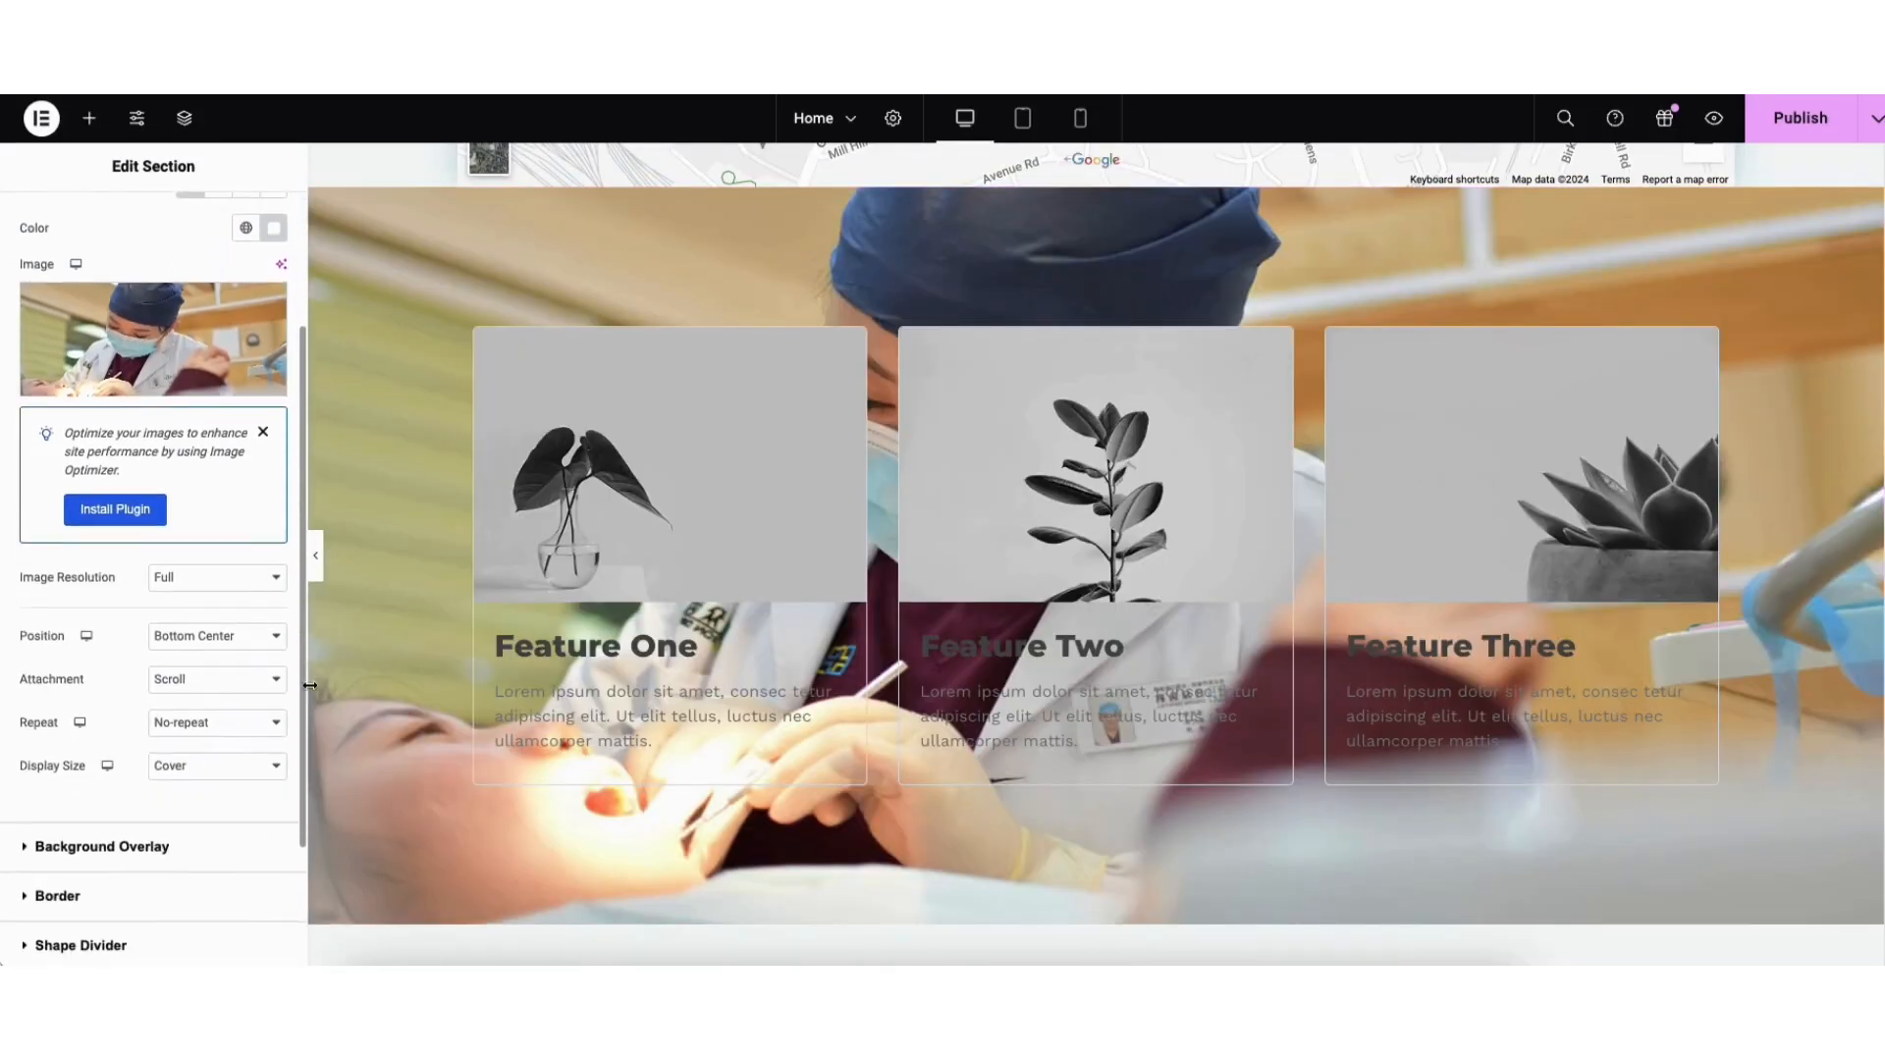
click(162, 849)
mouse_move(174, 643)
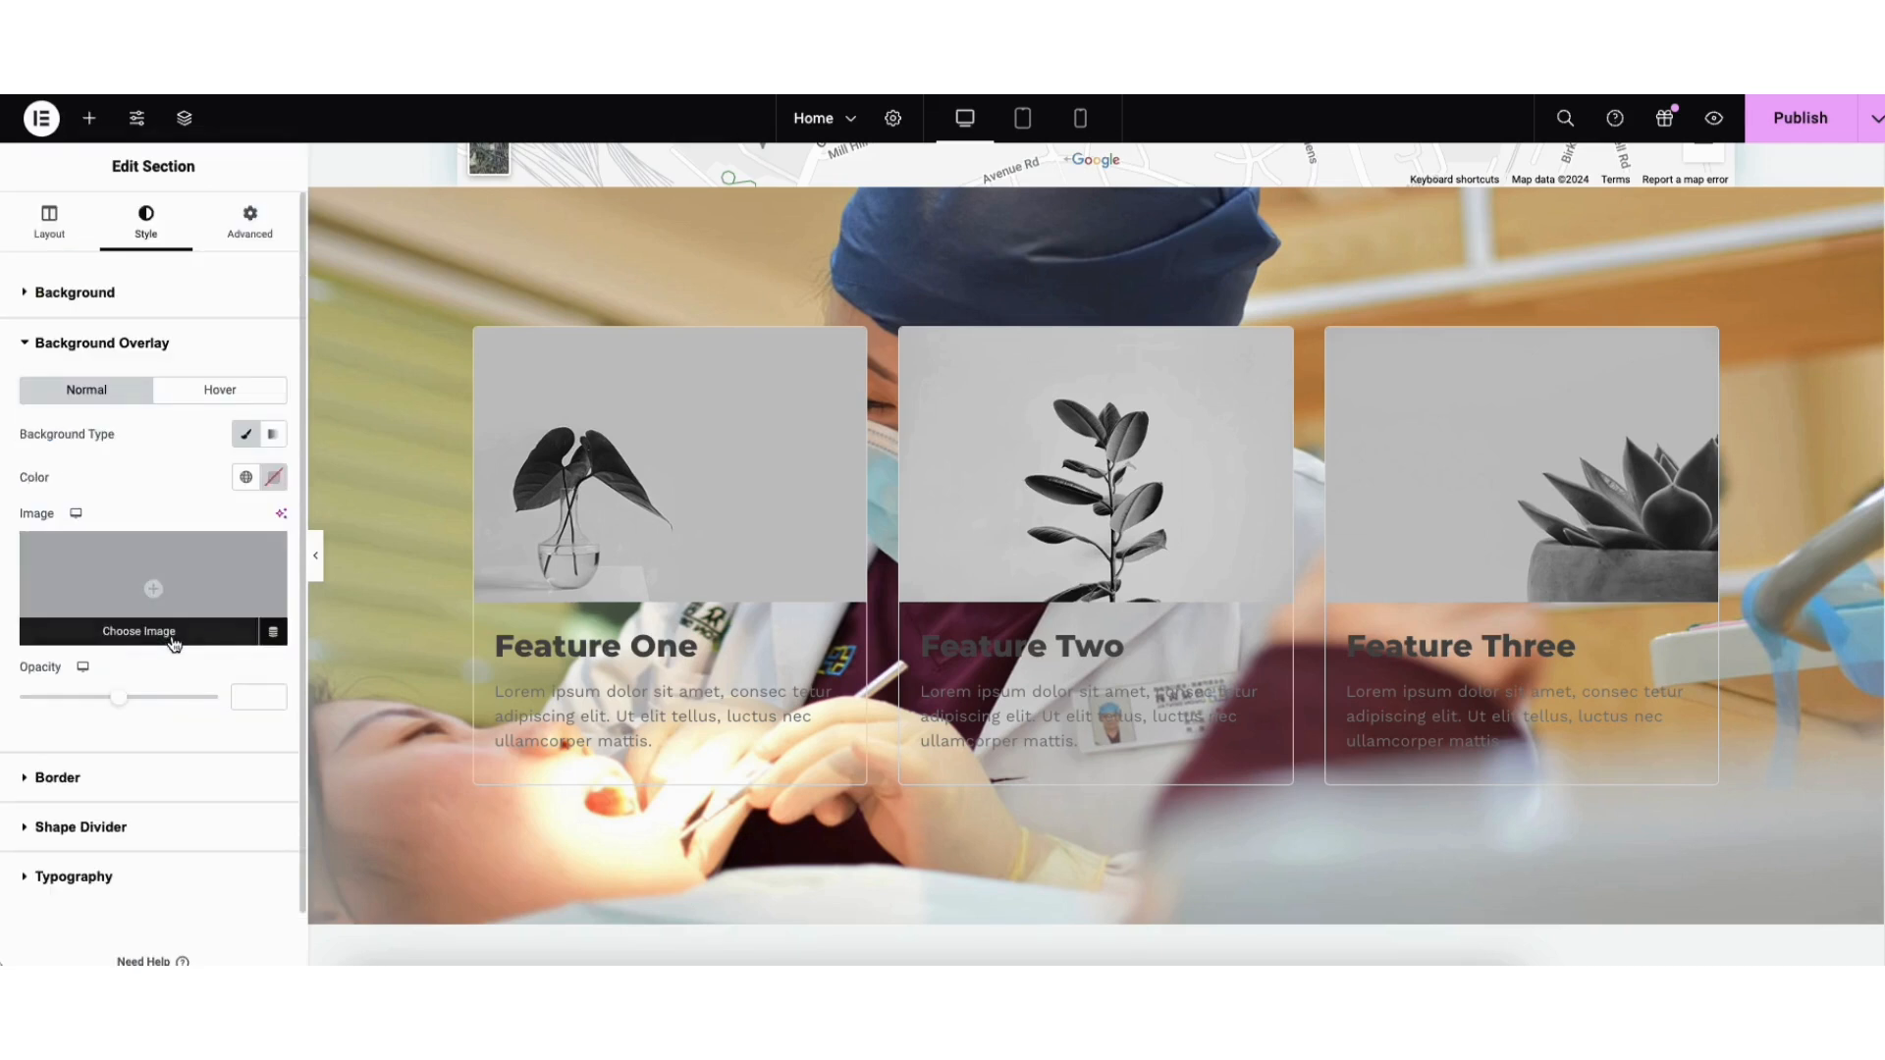
click(274, 481)
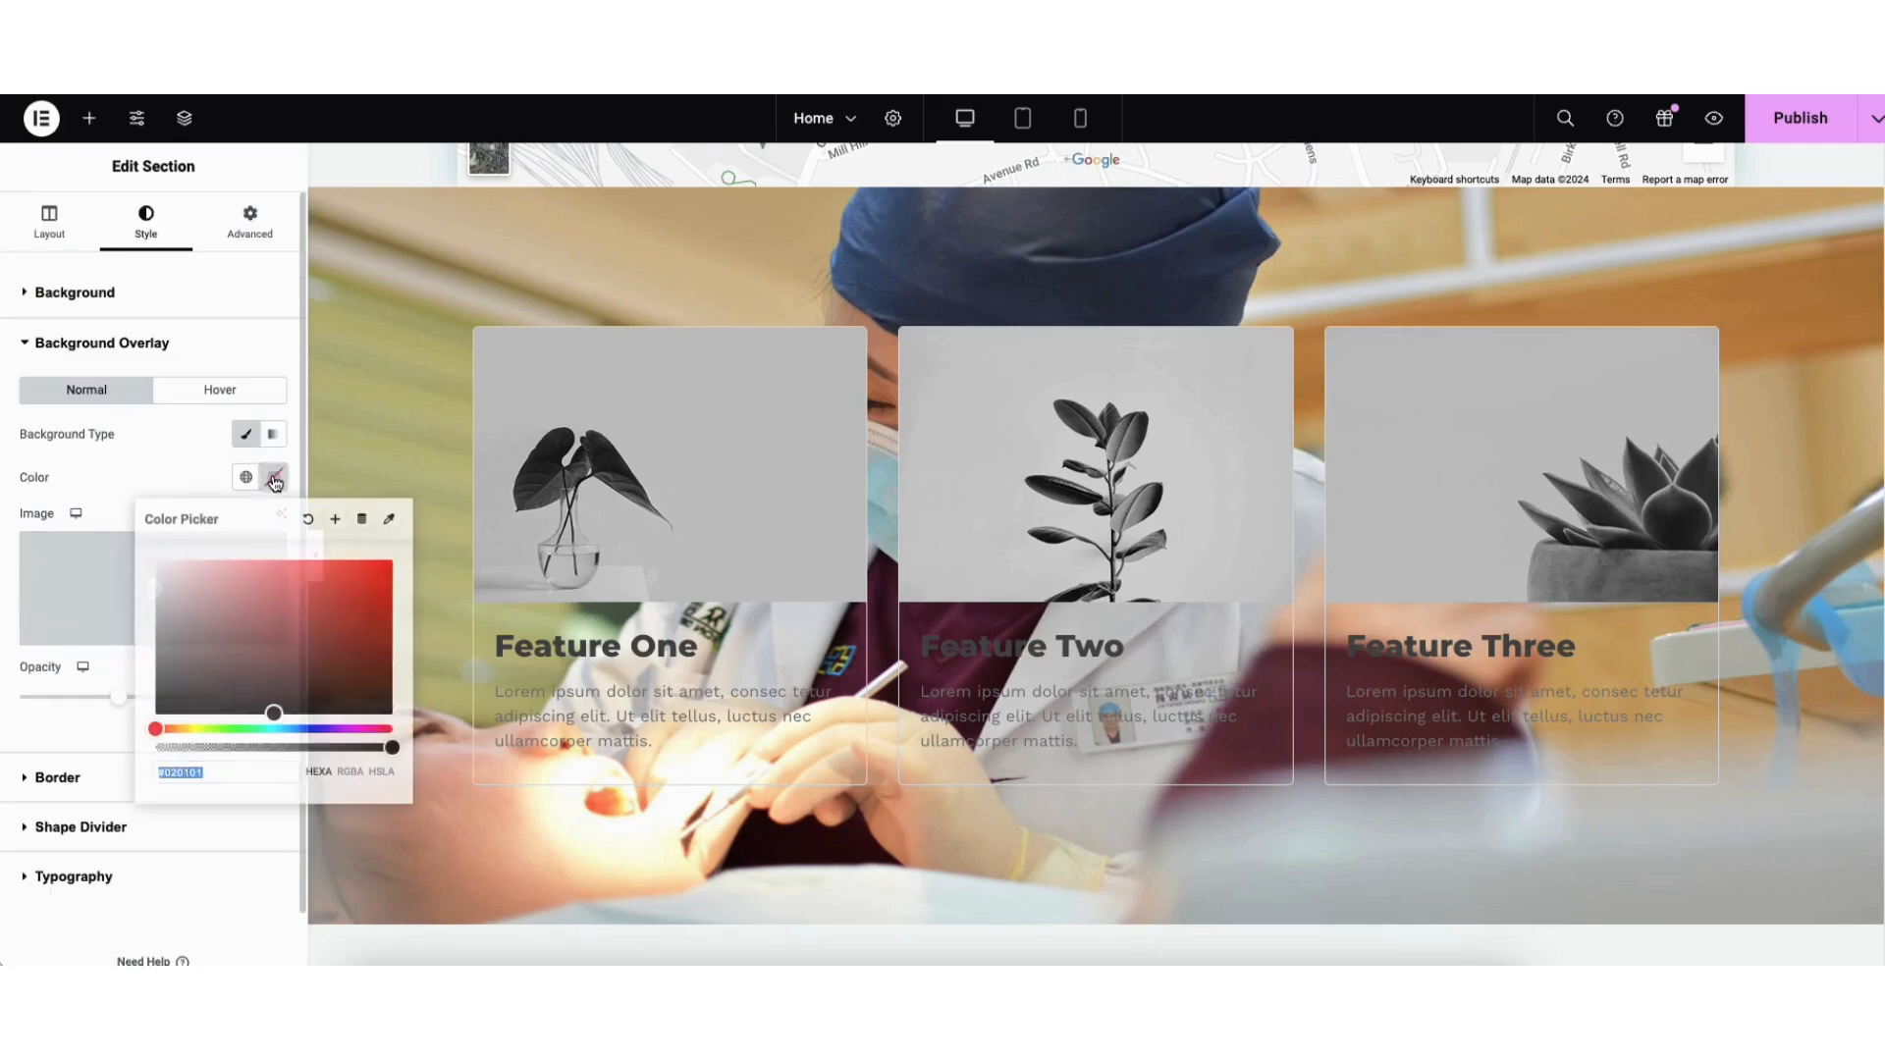
click(248, 703)
drag(249, 703, 163, 724)
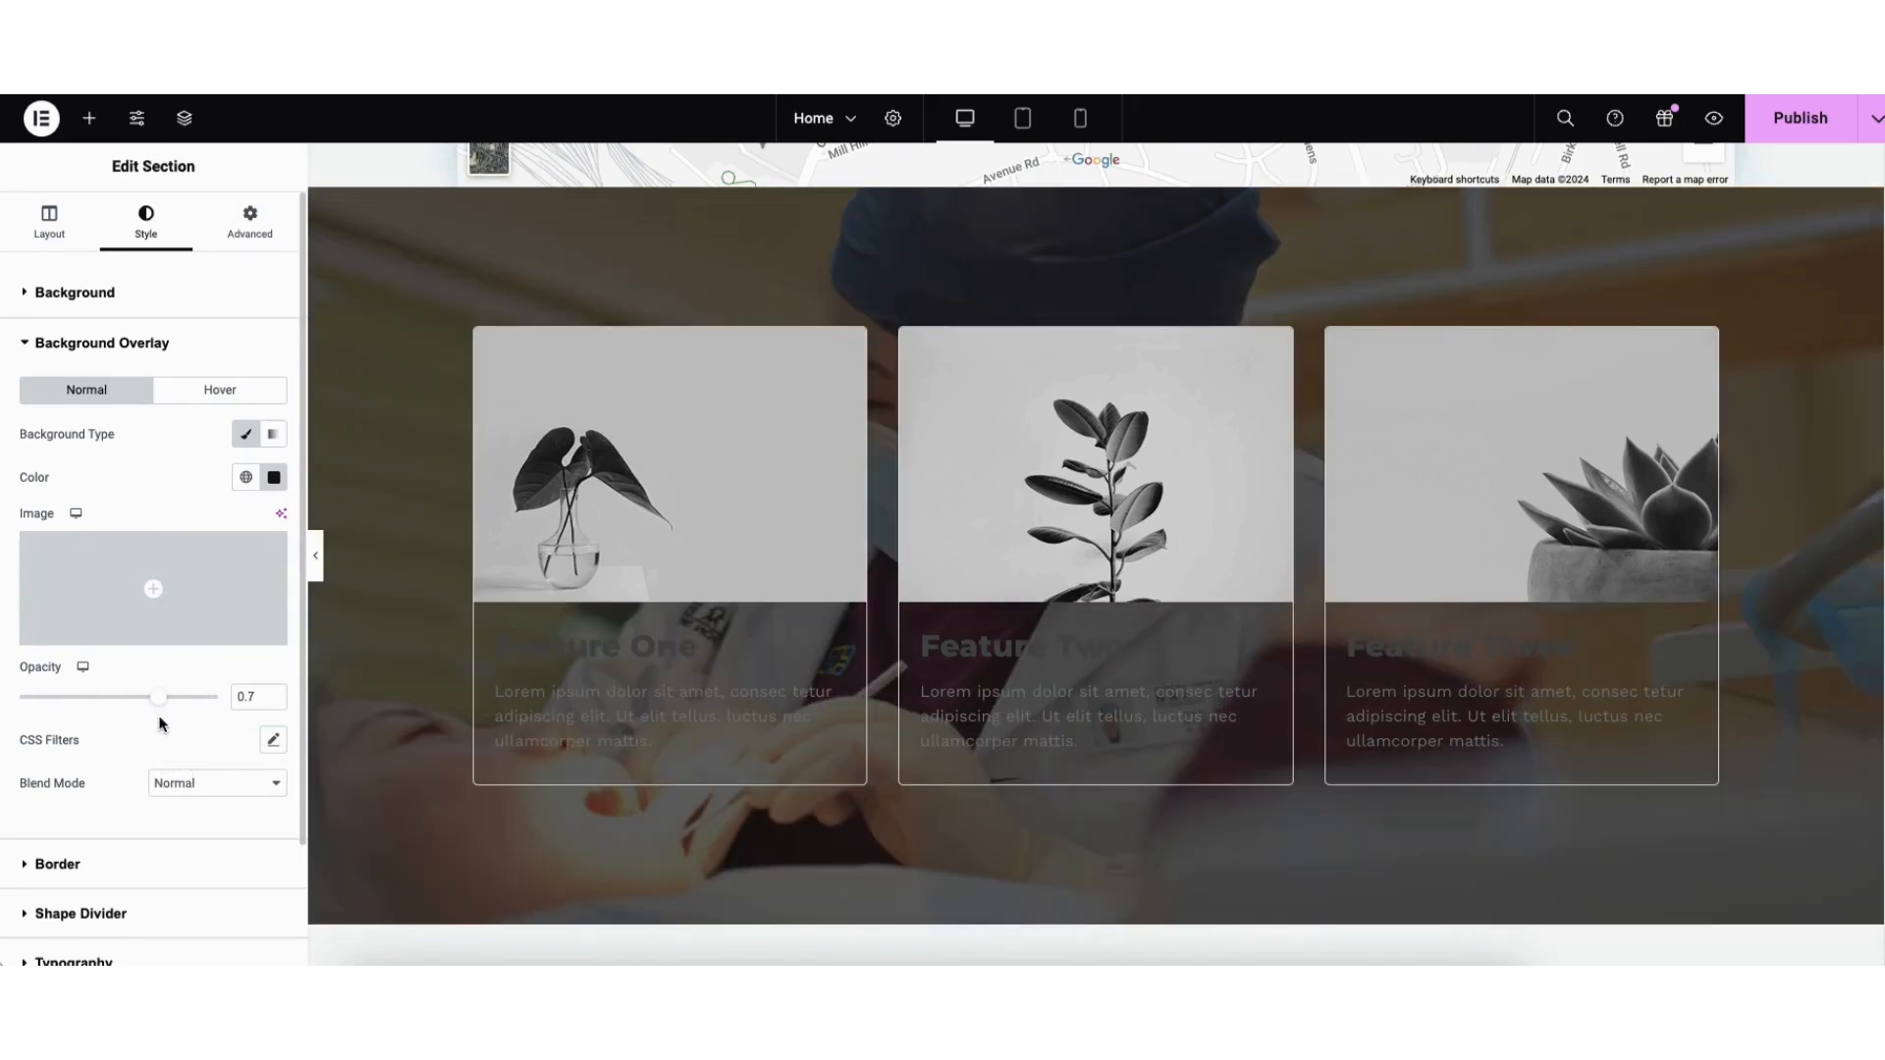
Step: Set the Google Maps widget's zoom to 13 and its height to 429 px
scroll(1512, 663, up, 6)
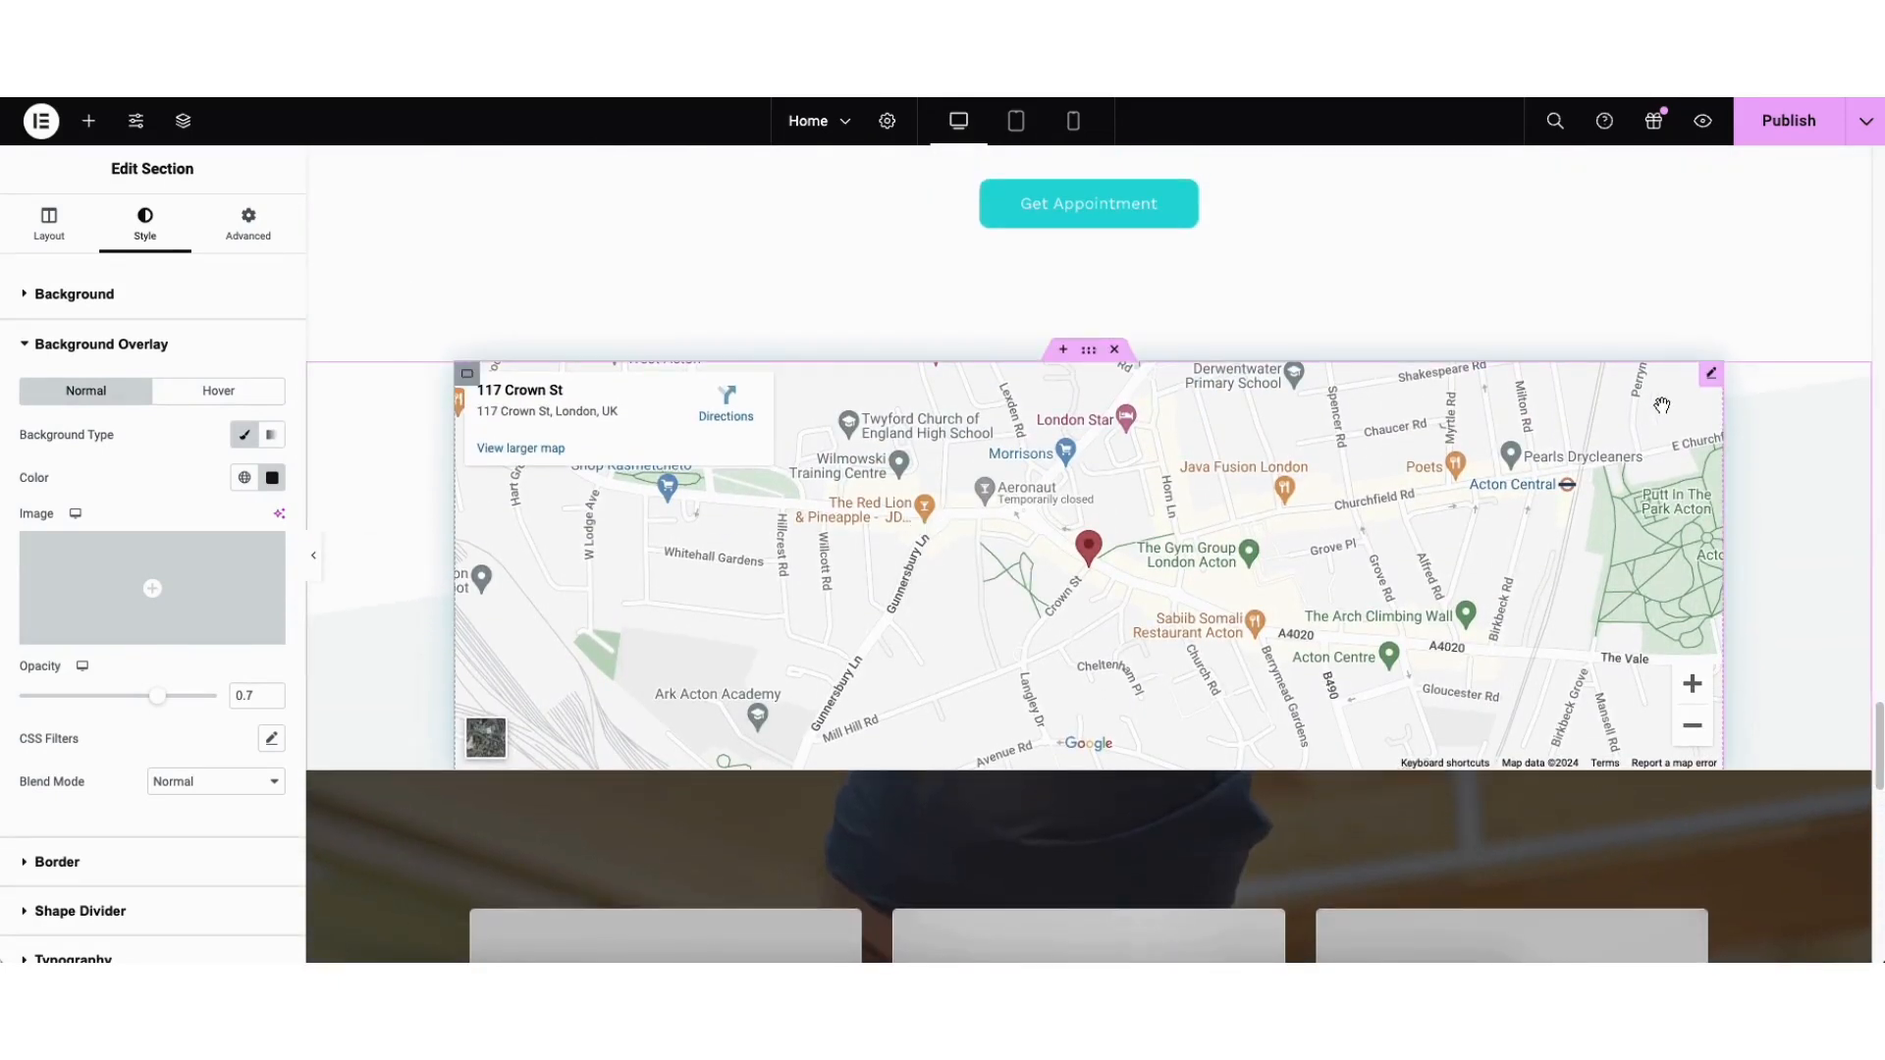
click(1714, 374)
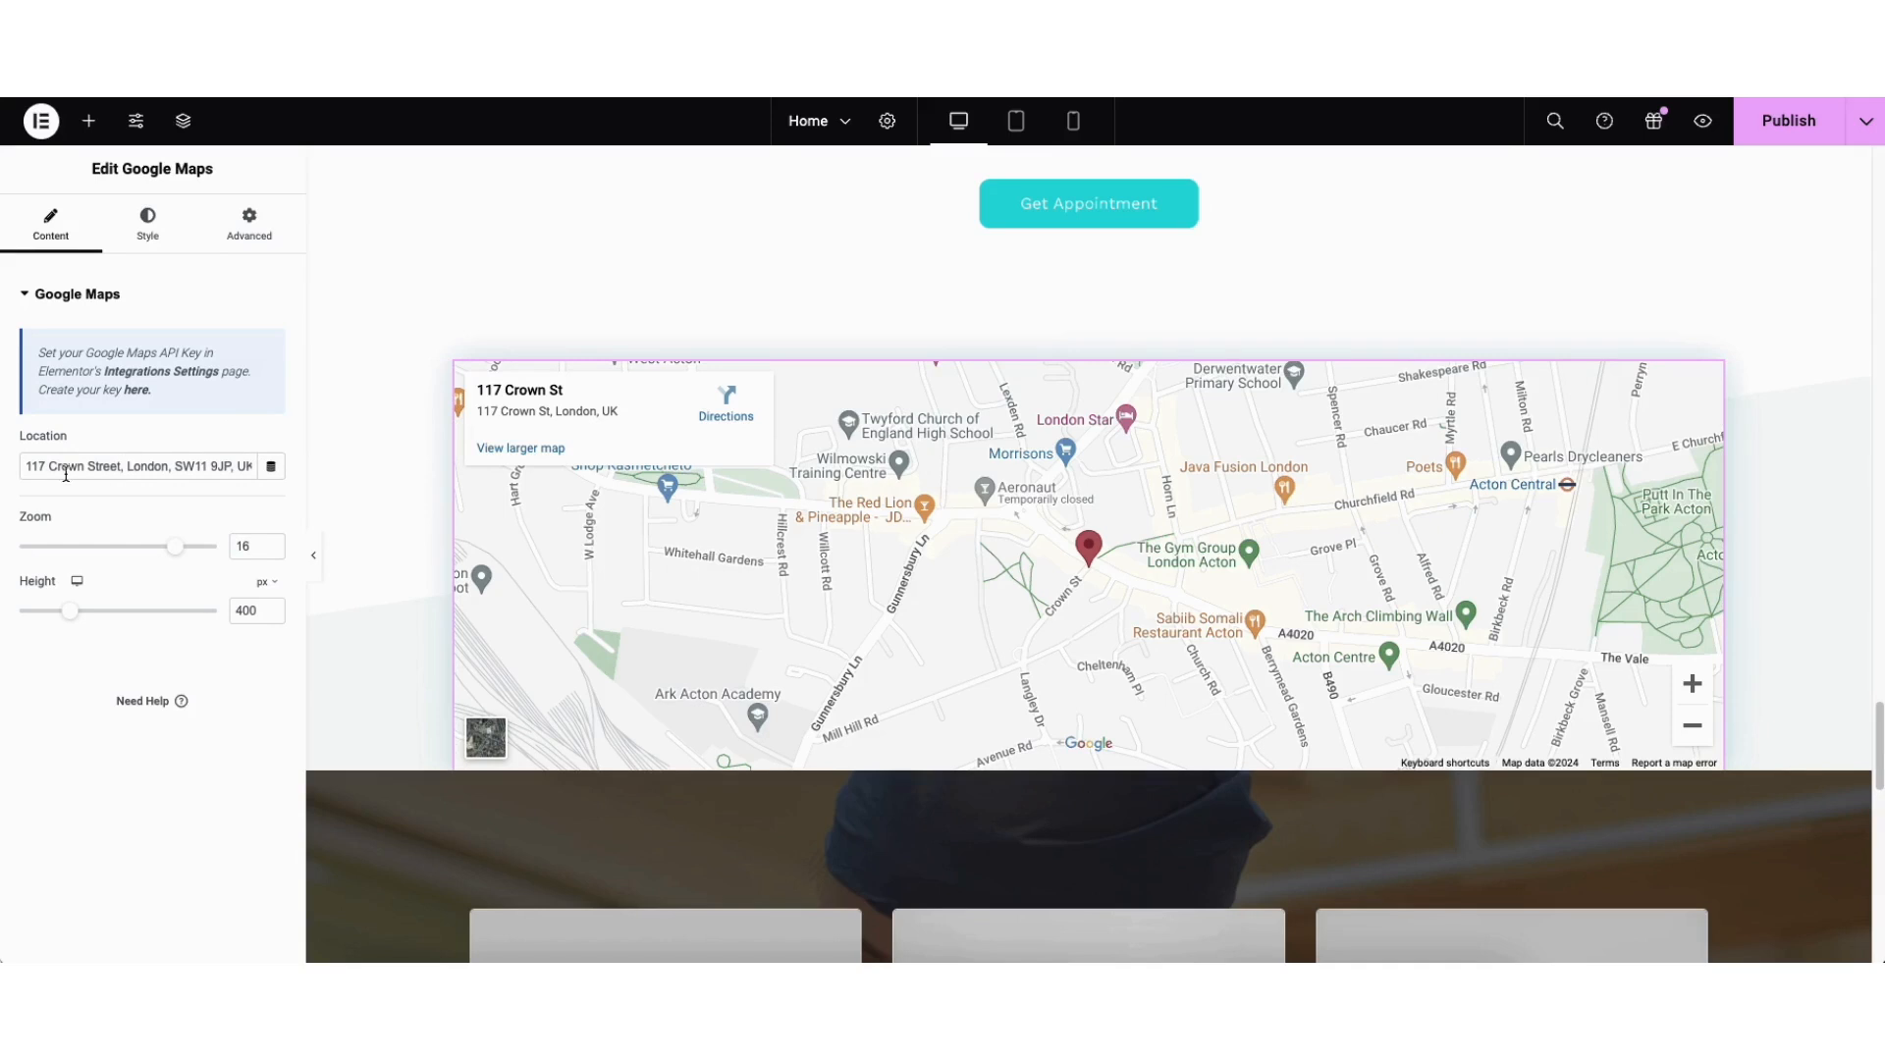
drag(19, 465, 220, 469)
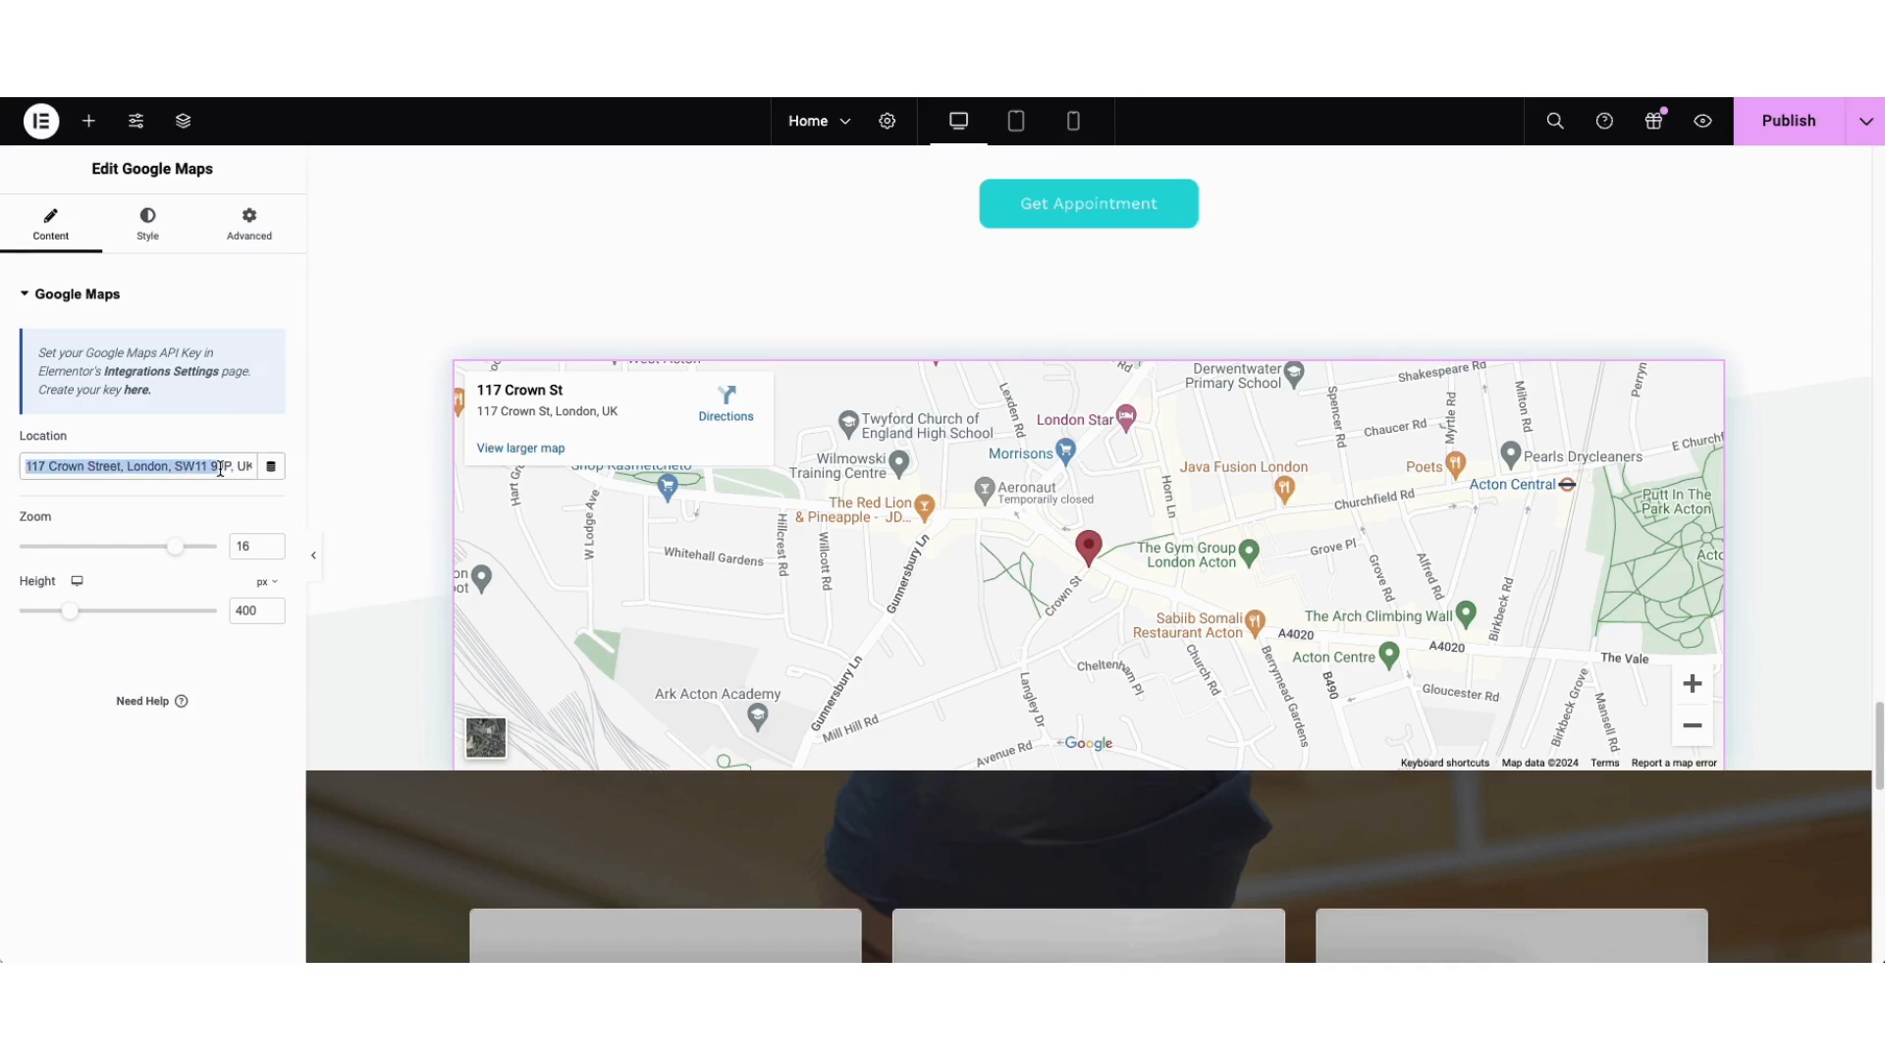
click(173, 465)
drag(175, 546, 144, 546)
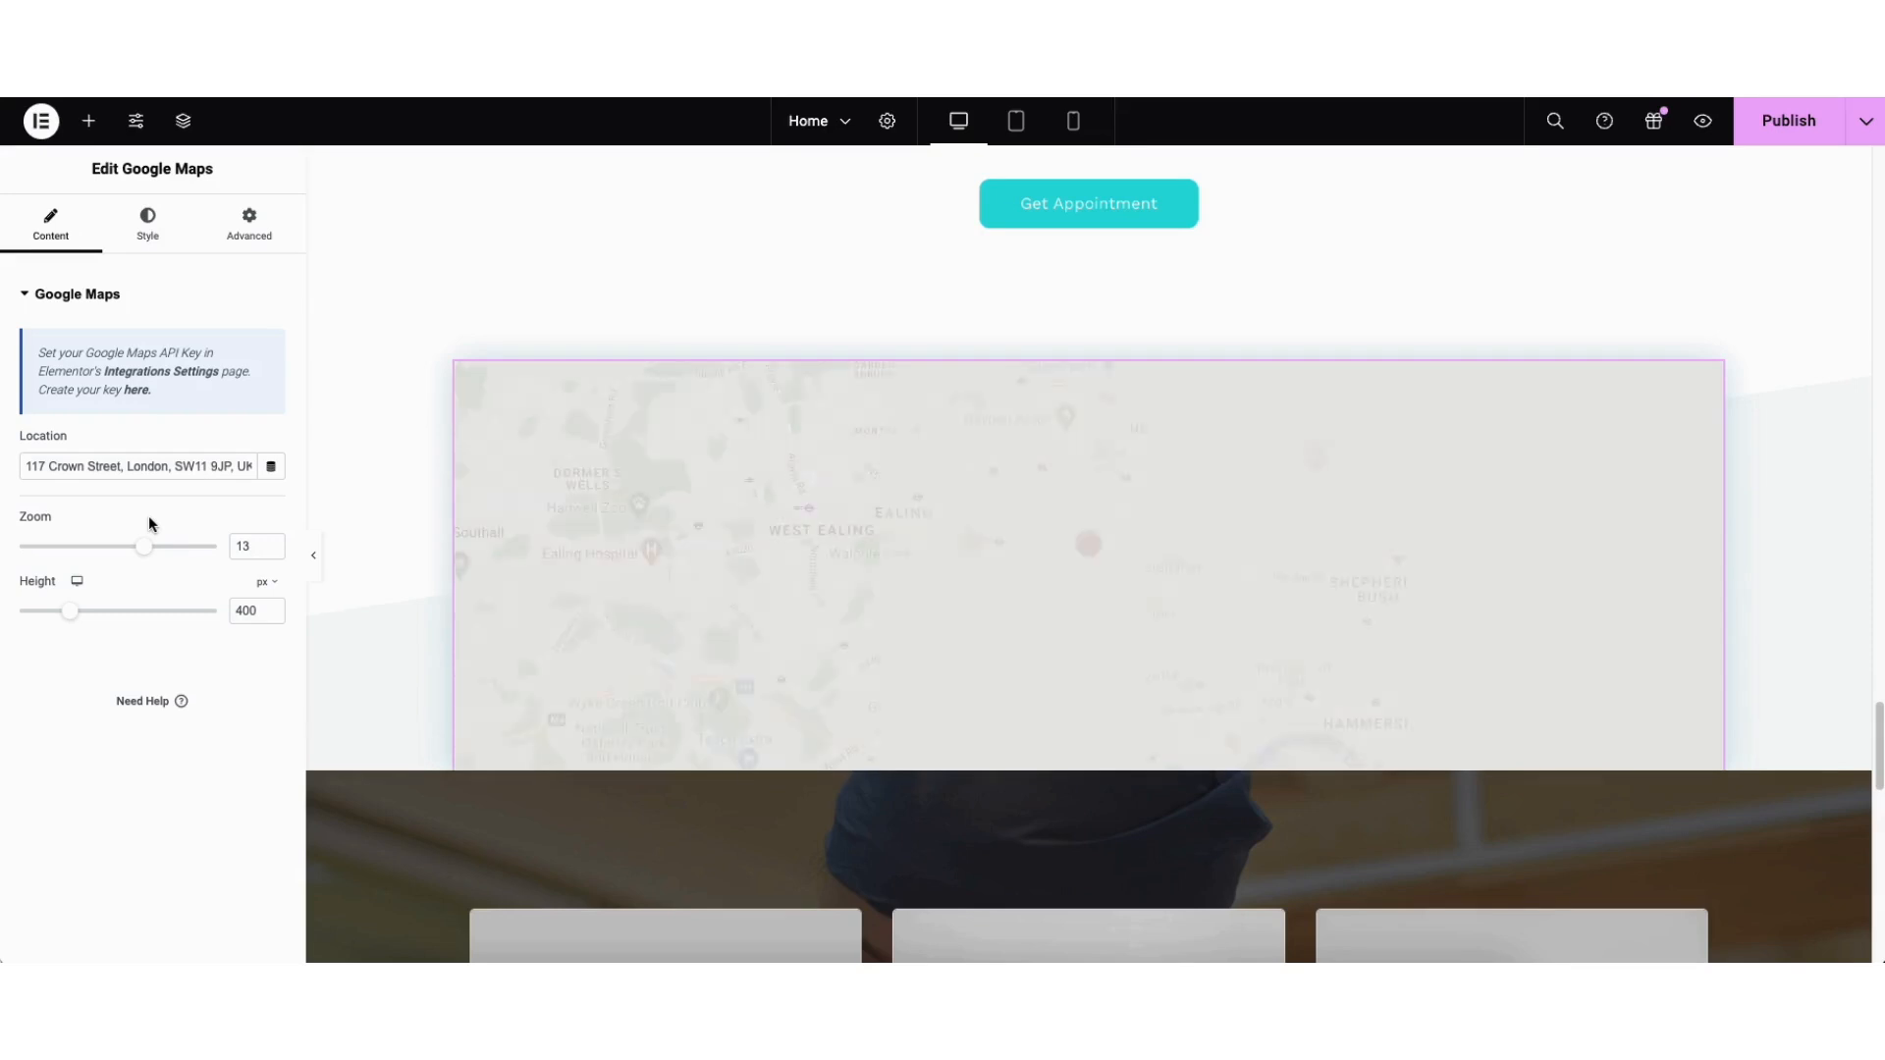
mouse_move(70, 611)
mouse_down()
mouse_move(91, 612)
mouse_move(75, 622)
mouse_up()
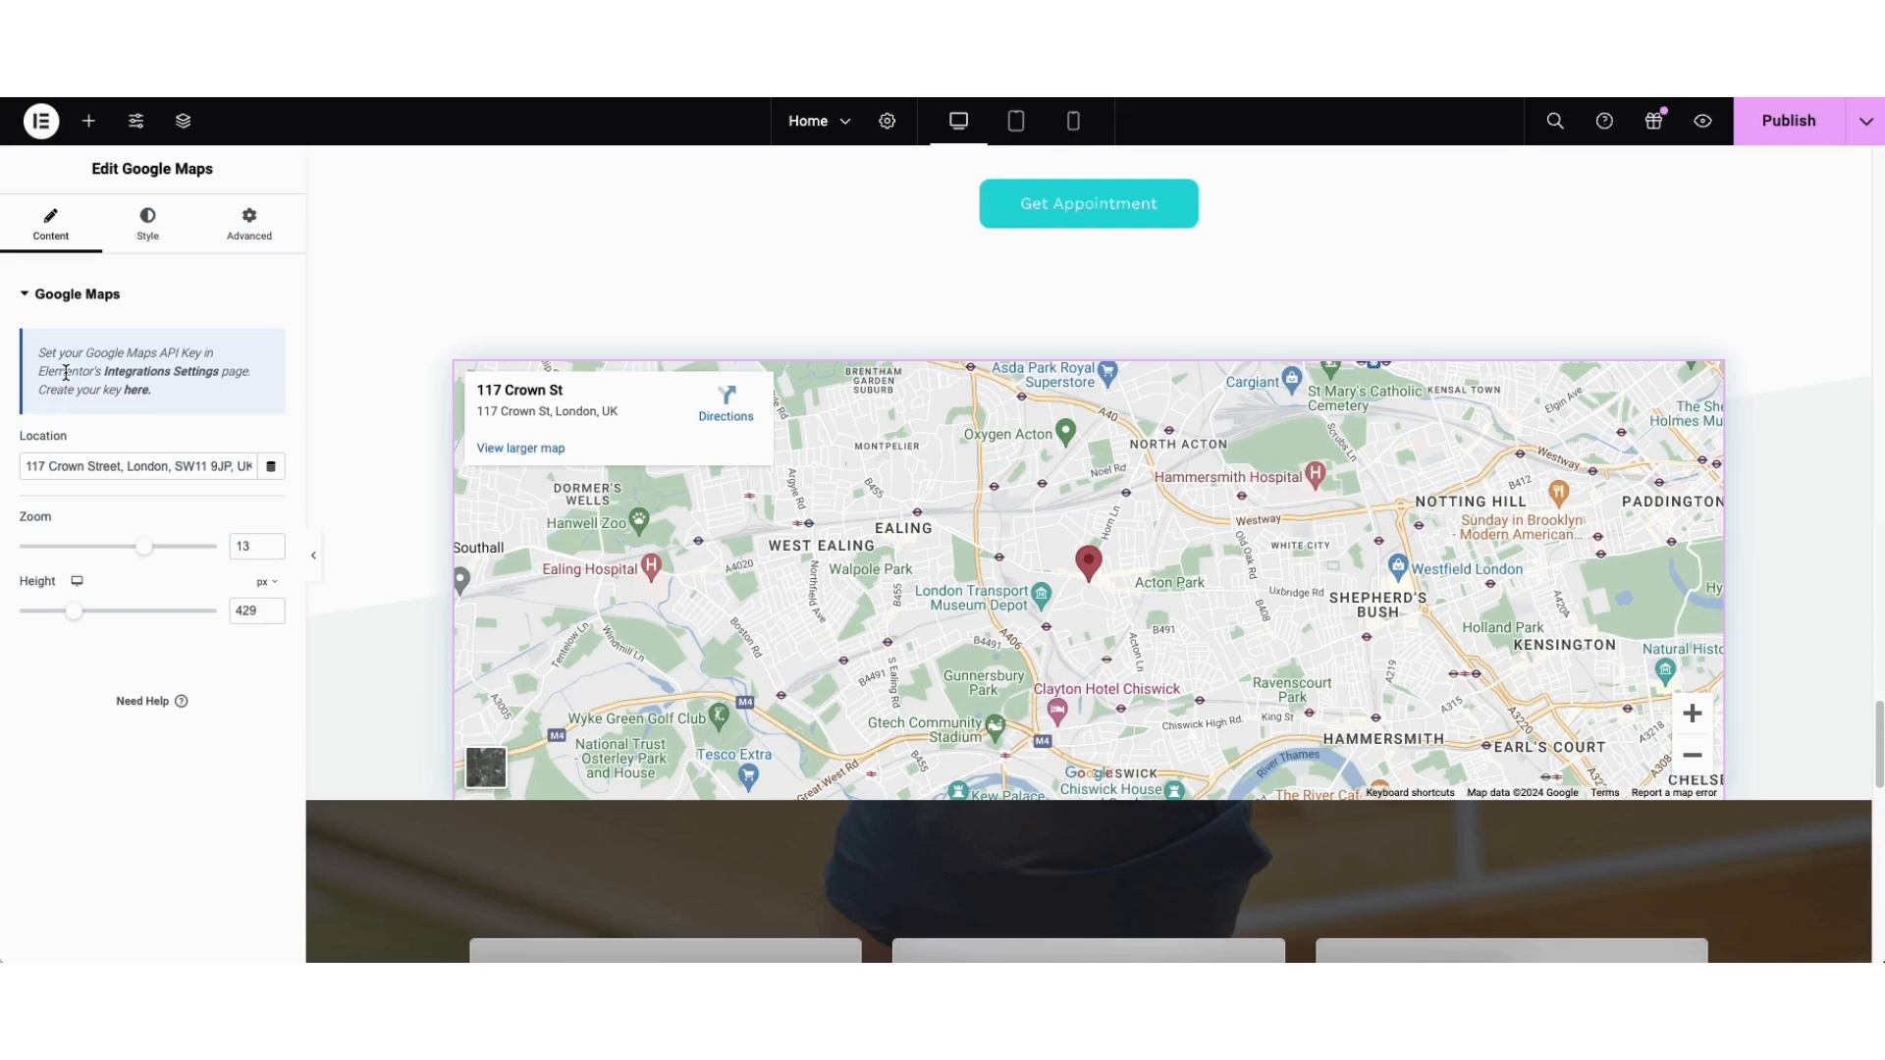
Step: Open the Google Maps API key guide linked in the map widget's settings and go to the Google Cloud Credentials page
click(136, 392)
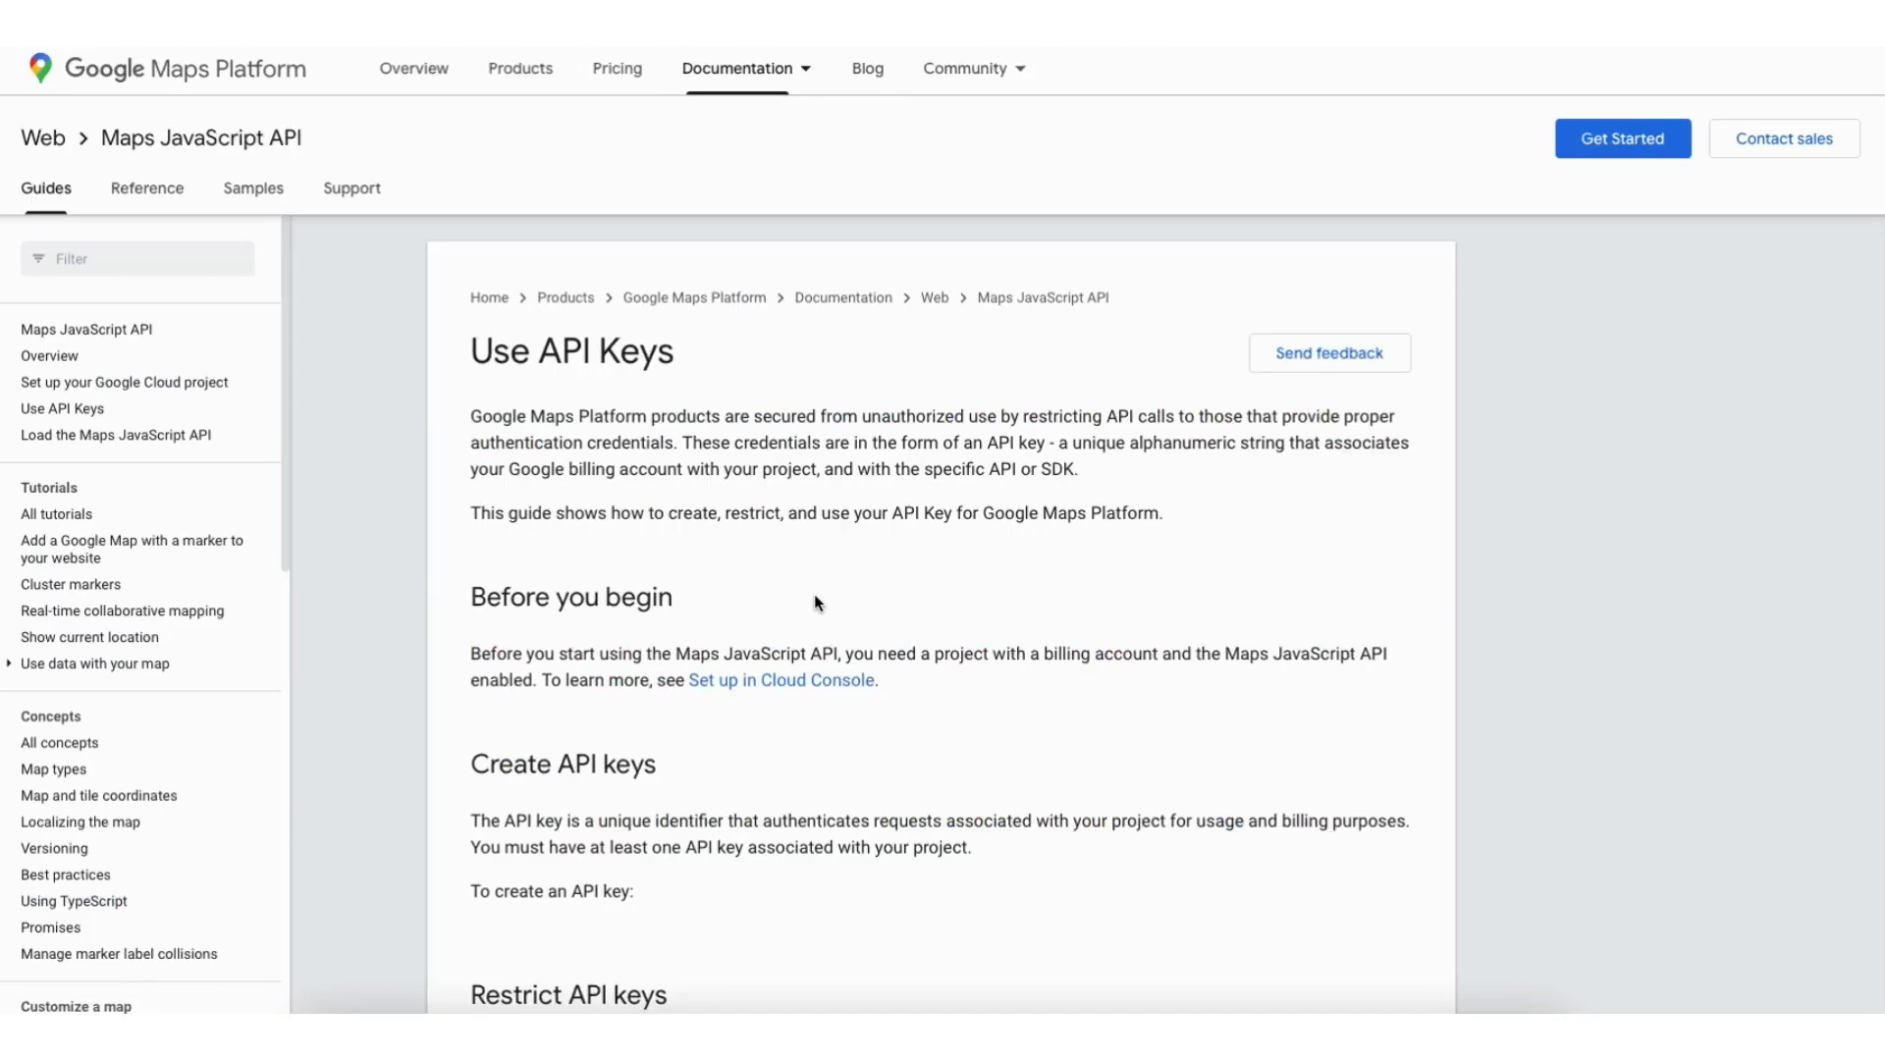
scroll(814, 595, down, 7)
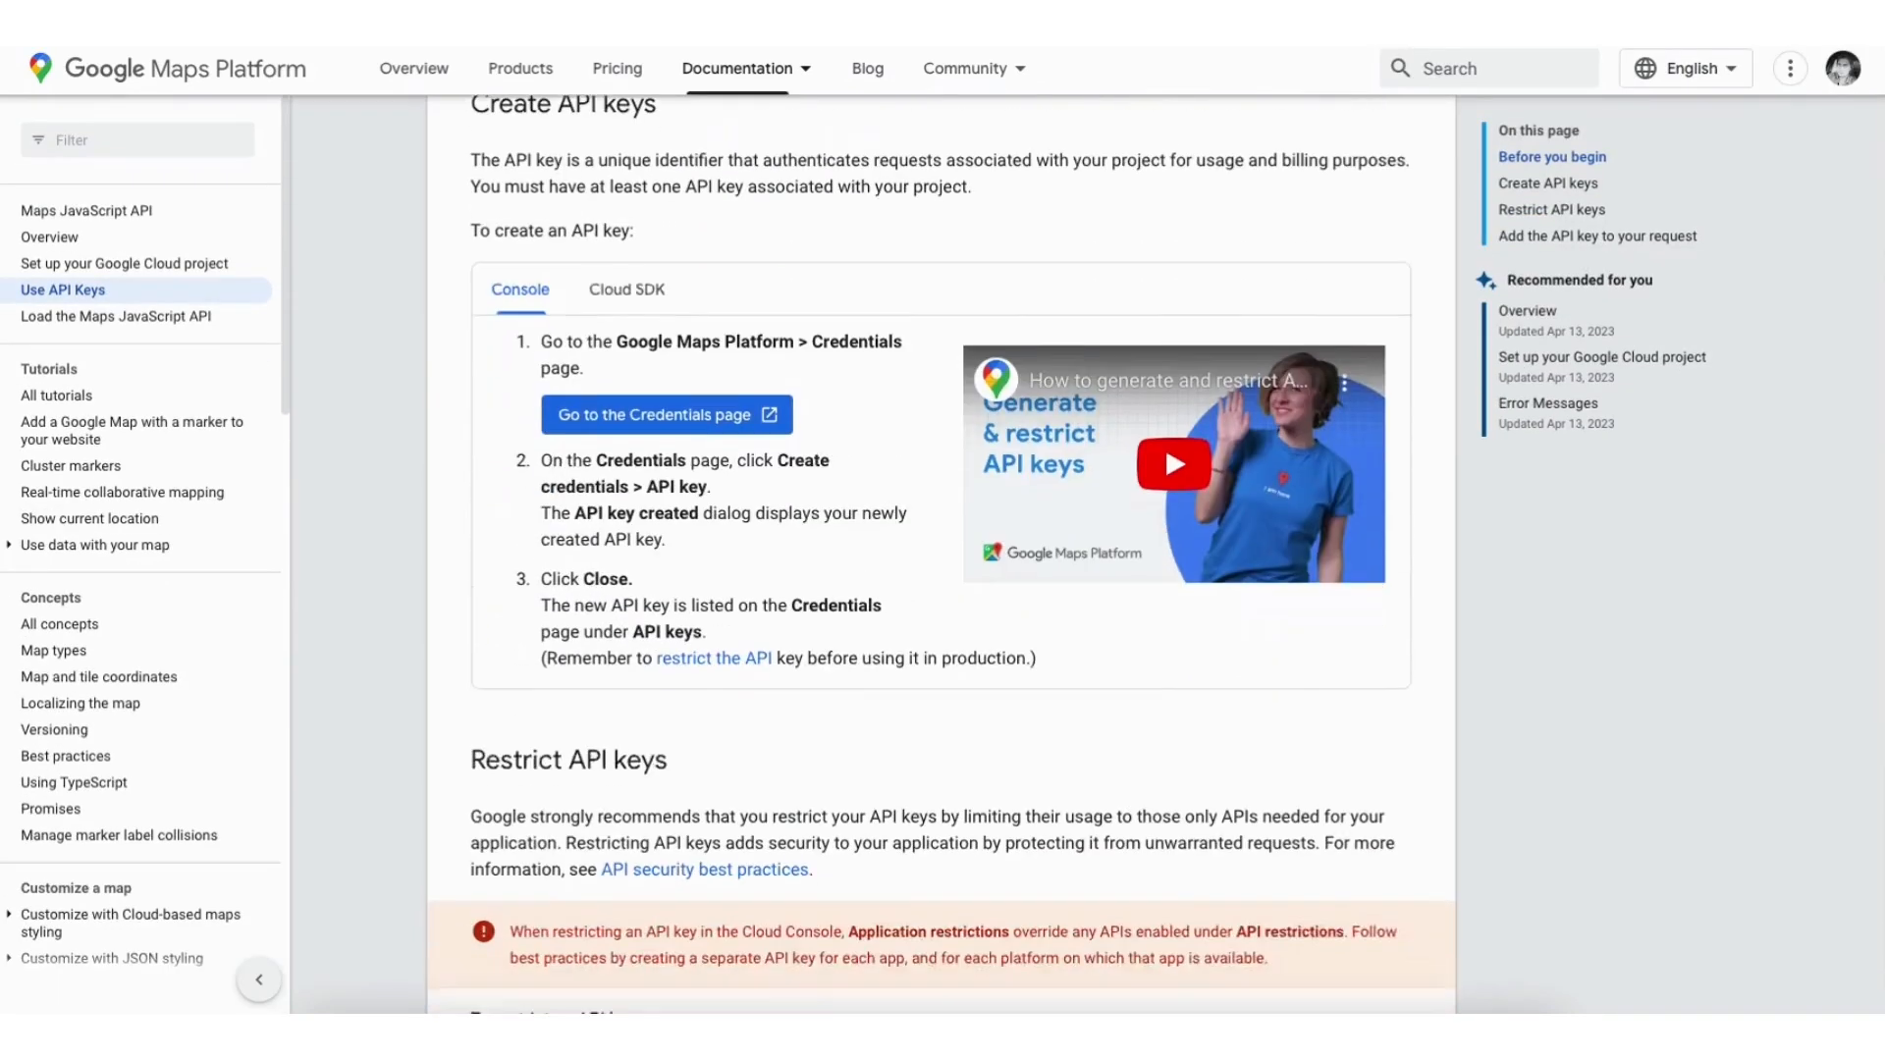
click(622, 400)
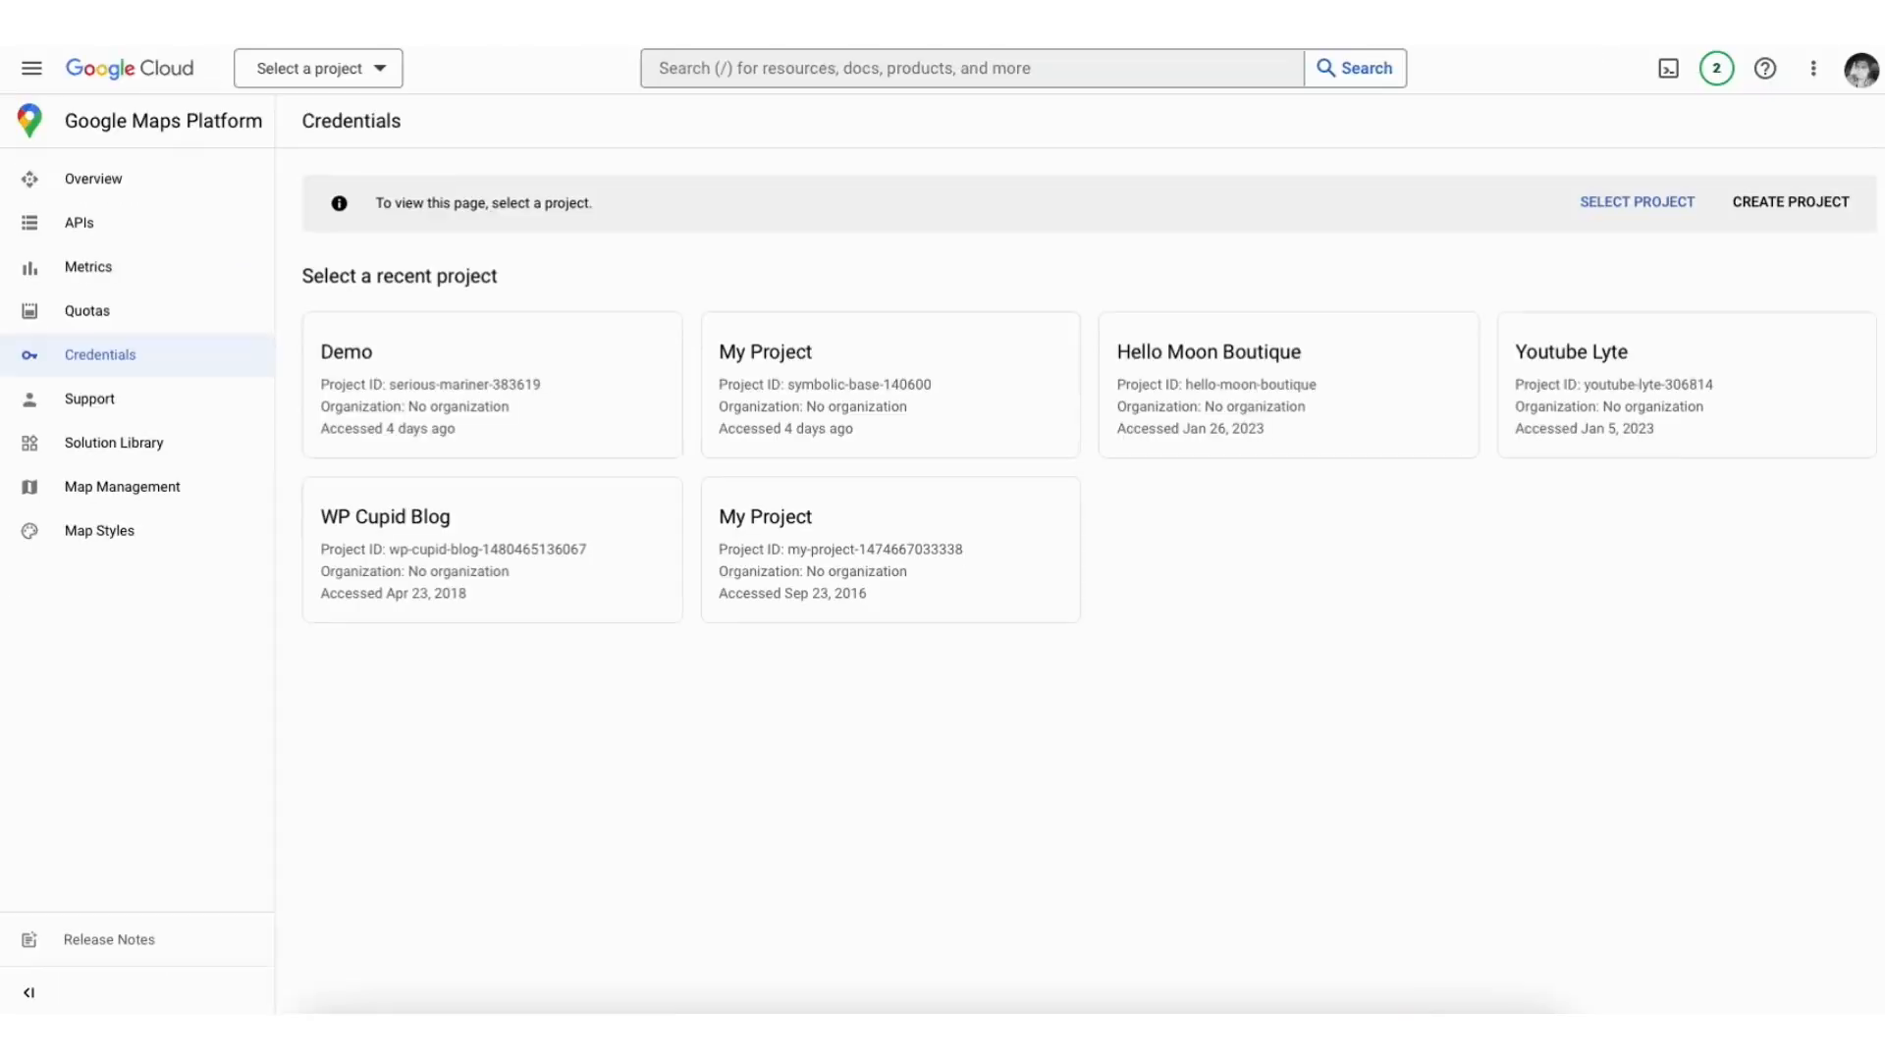
Step: Fill in a new Google Cloud project named Demo1 with no organization, and open Elementor's Integrations Settings from the map widget
click(1793, 202)
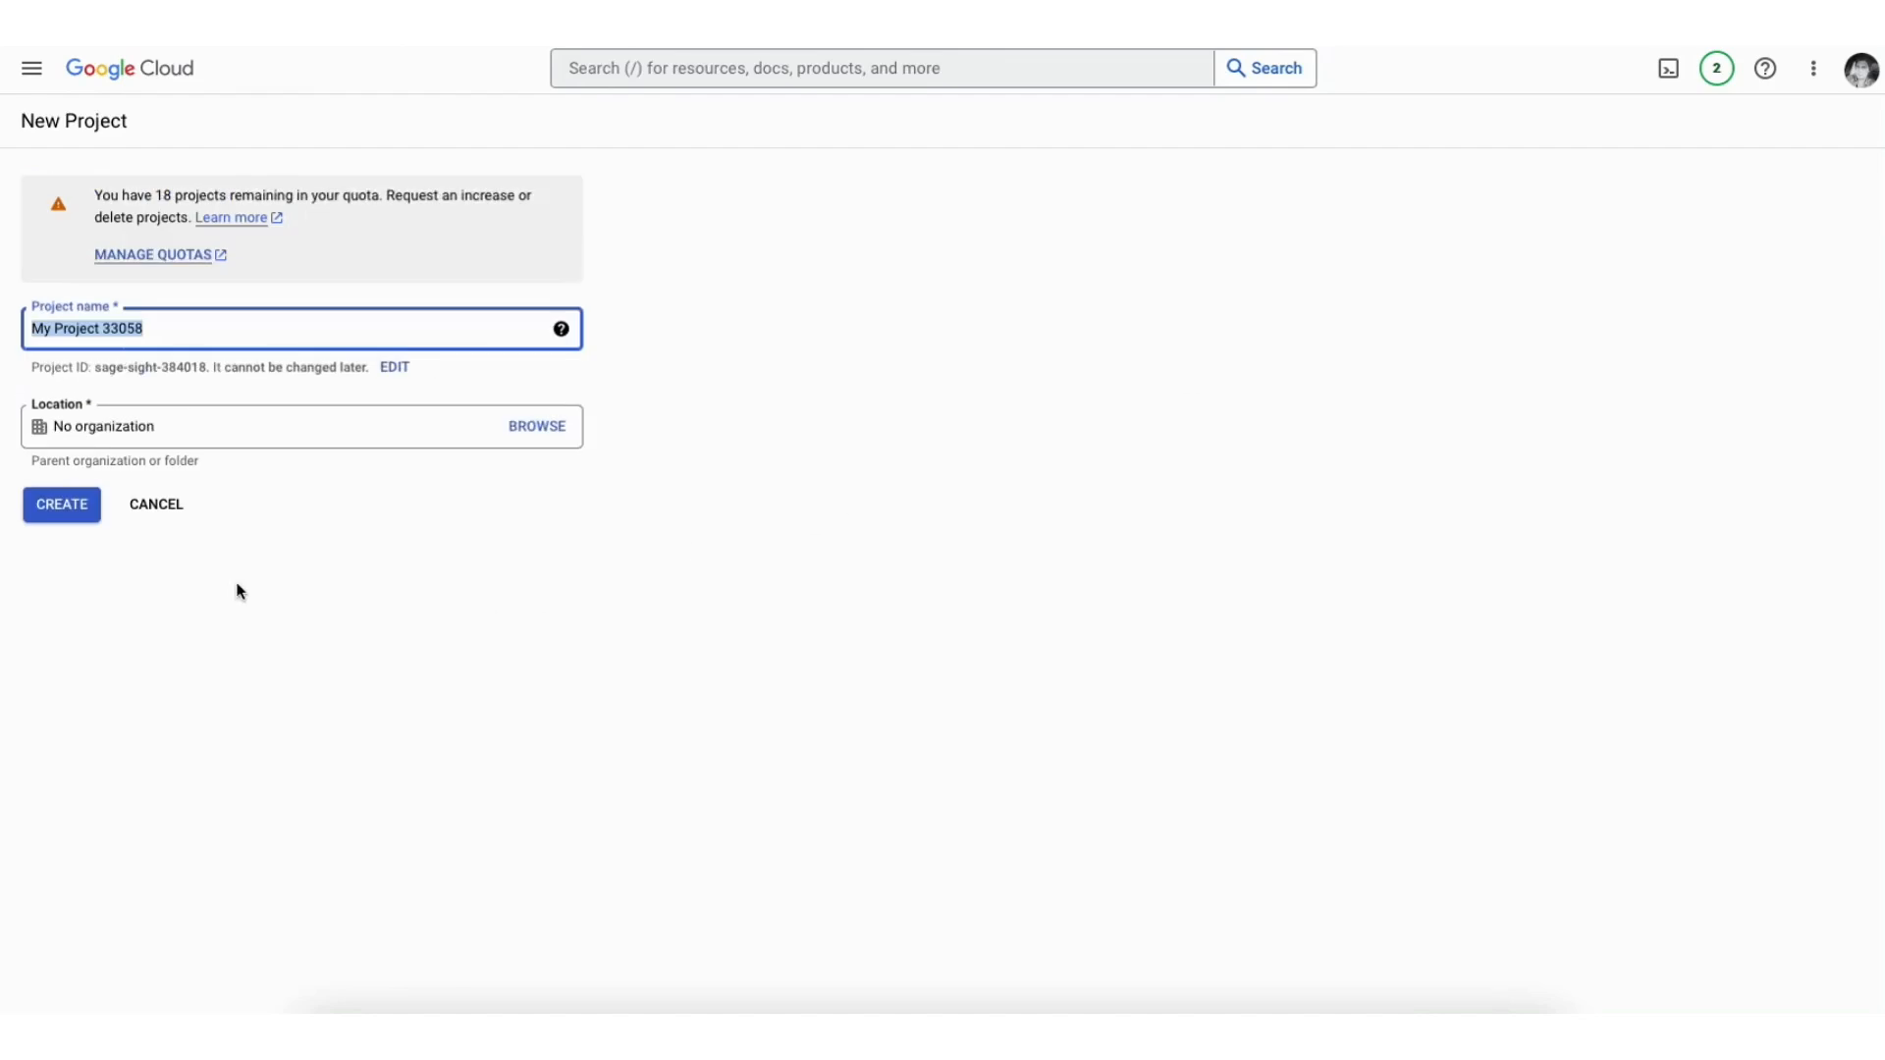
text(Demo1)
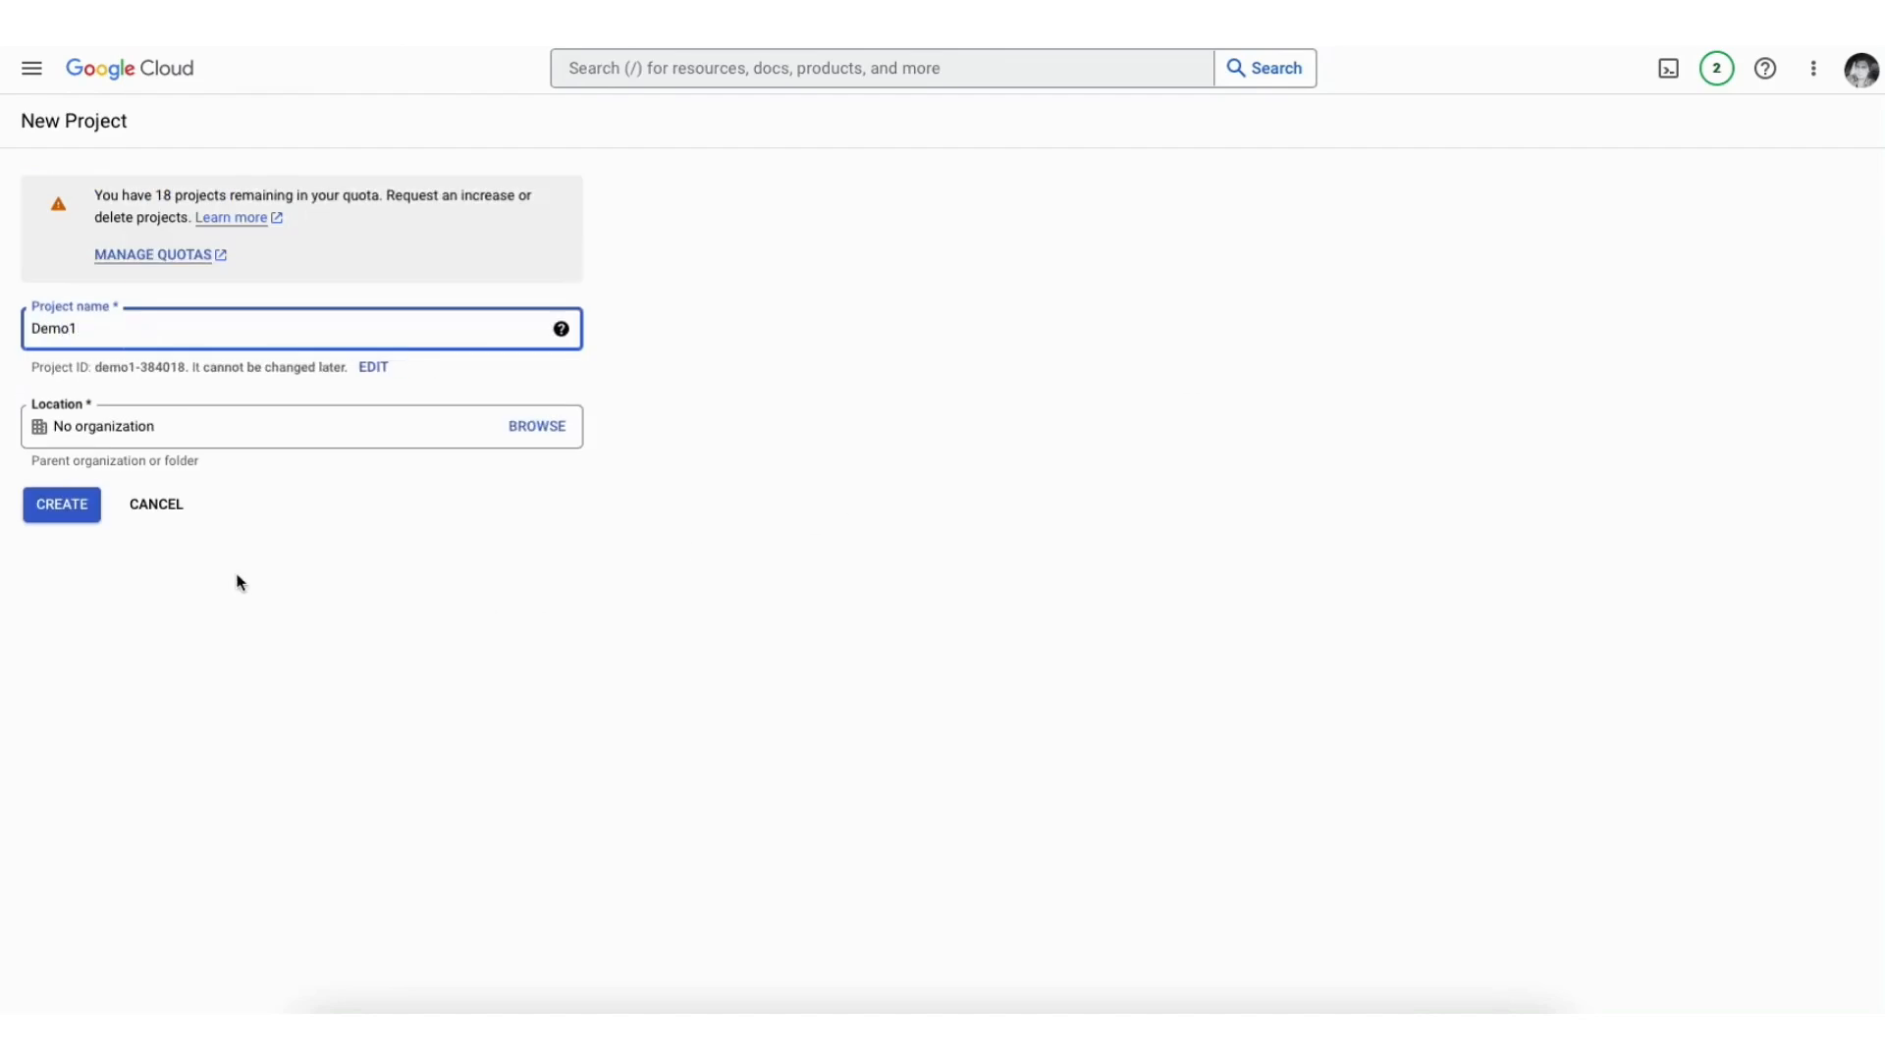
click(229, 429)
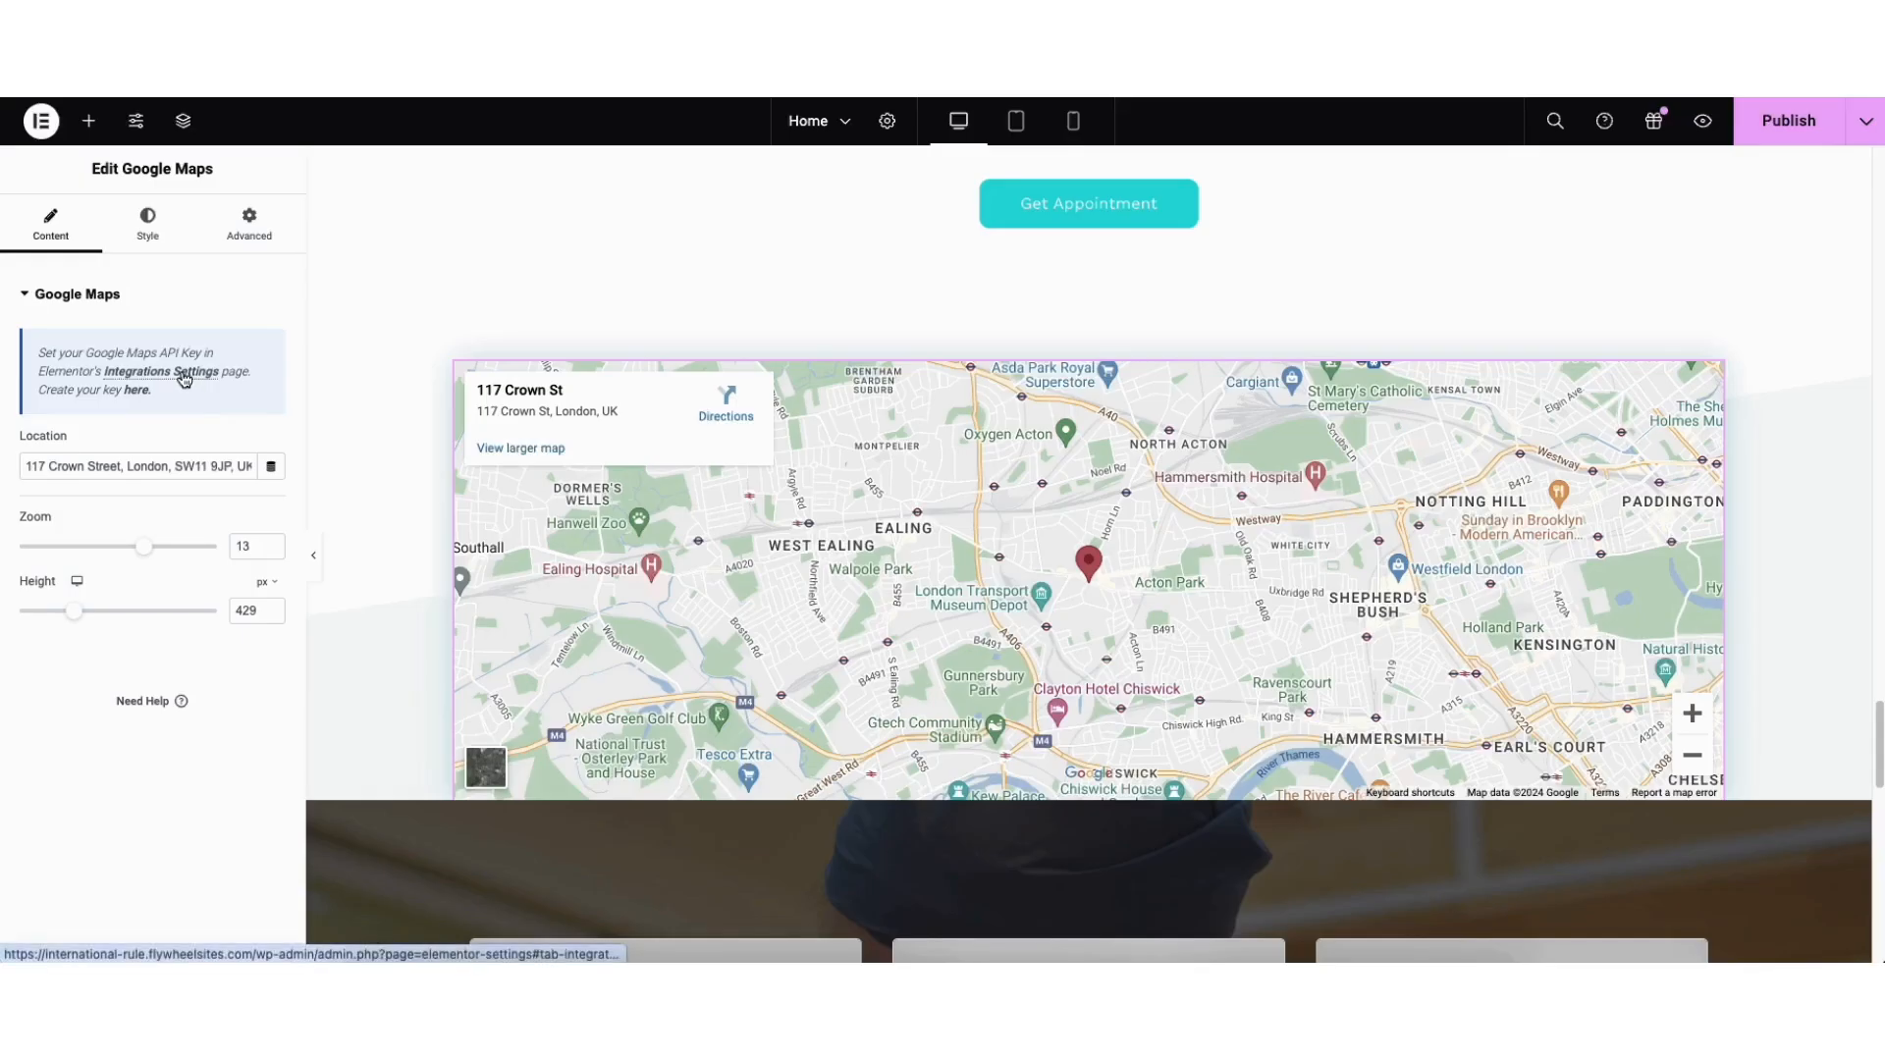
click(184, 373)
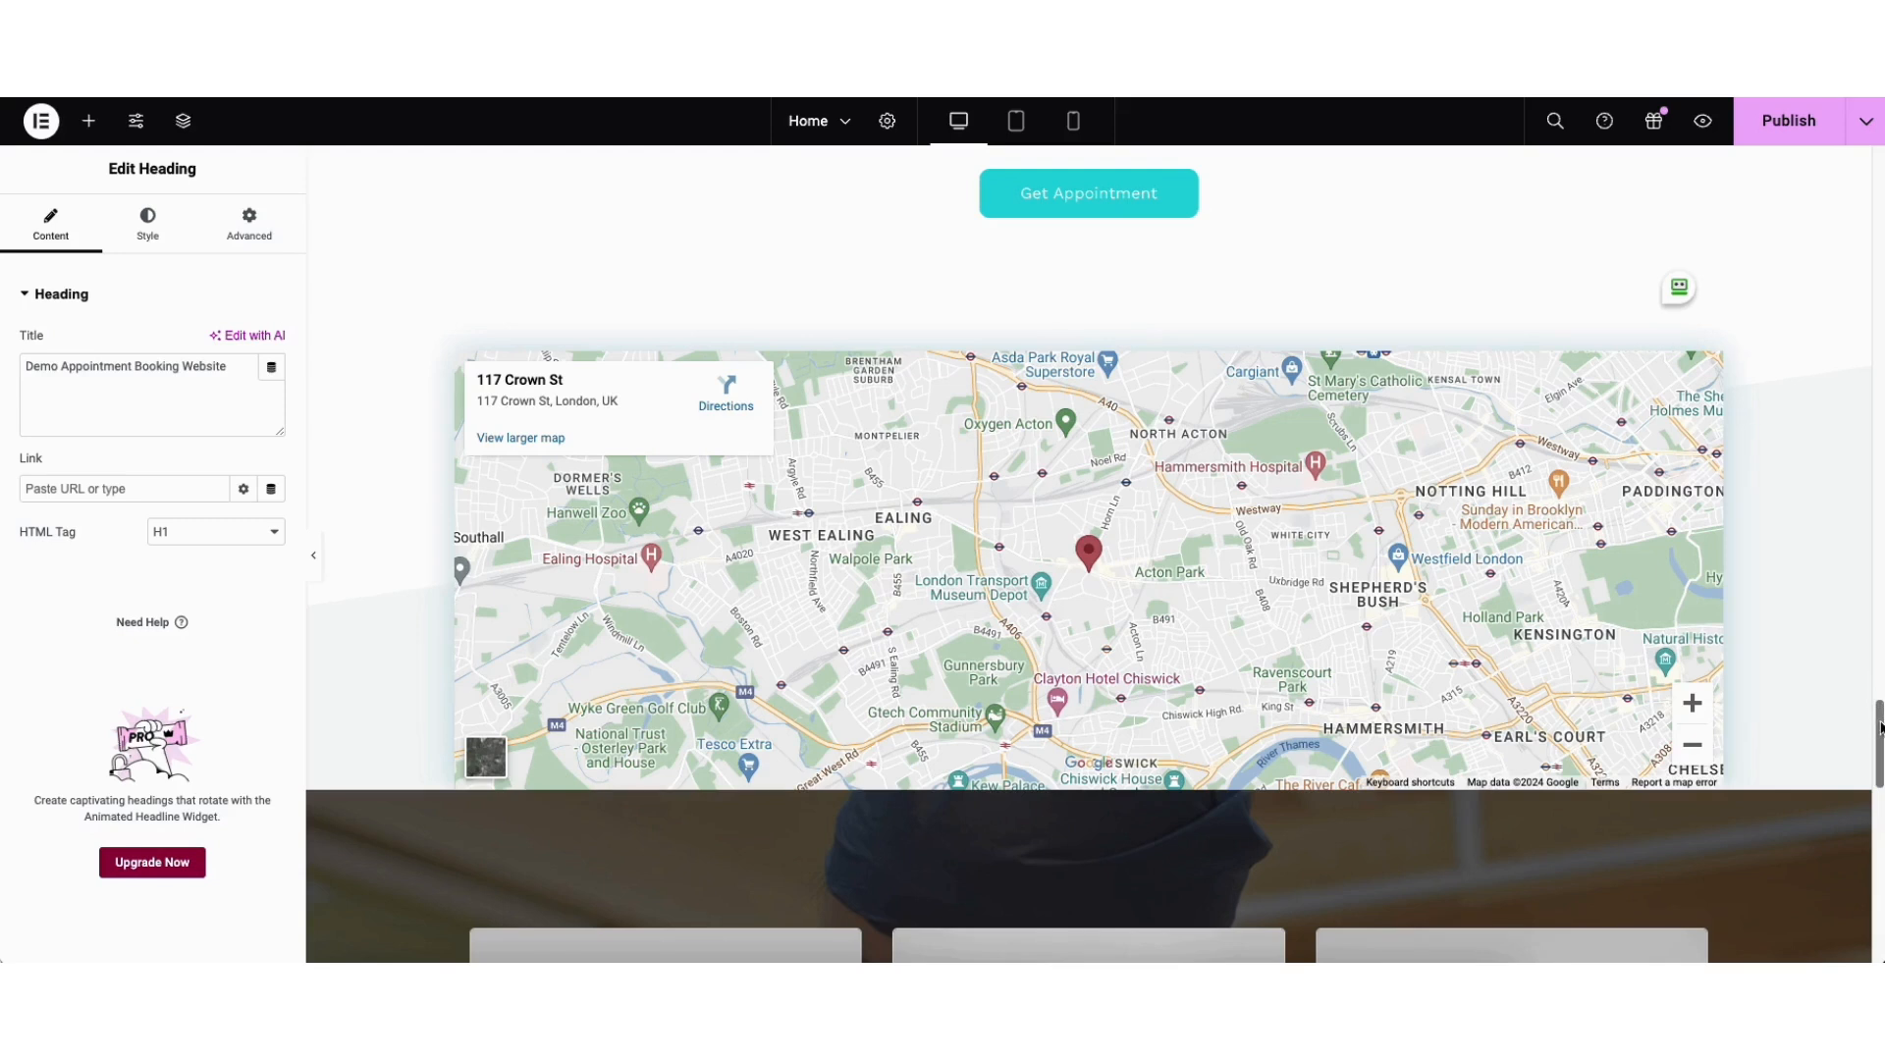
Step: Save the Home page as a draft and preview it
drag(1880, 726, 1865, 185)
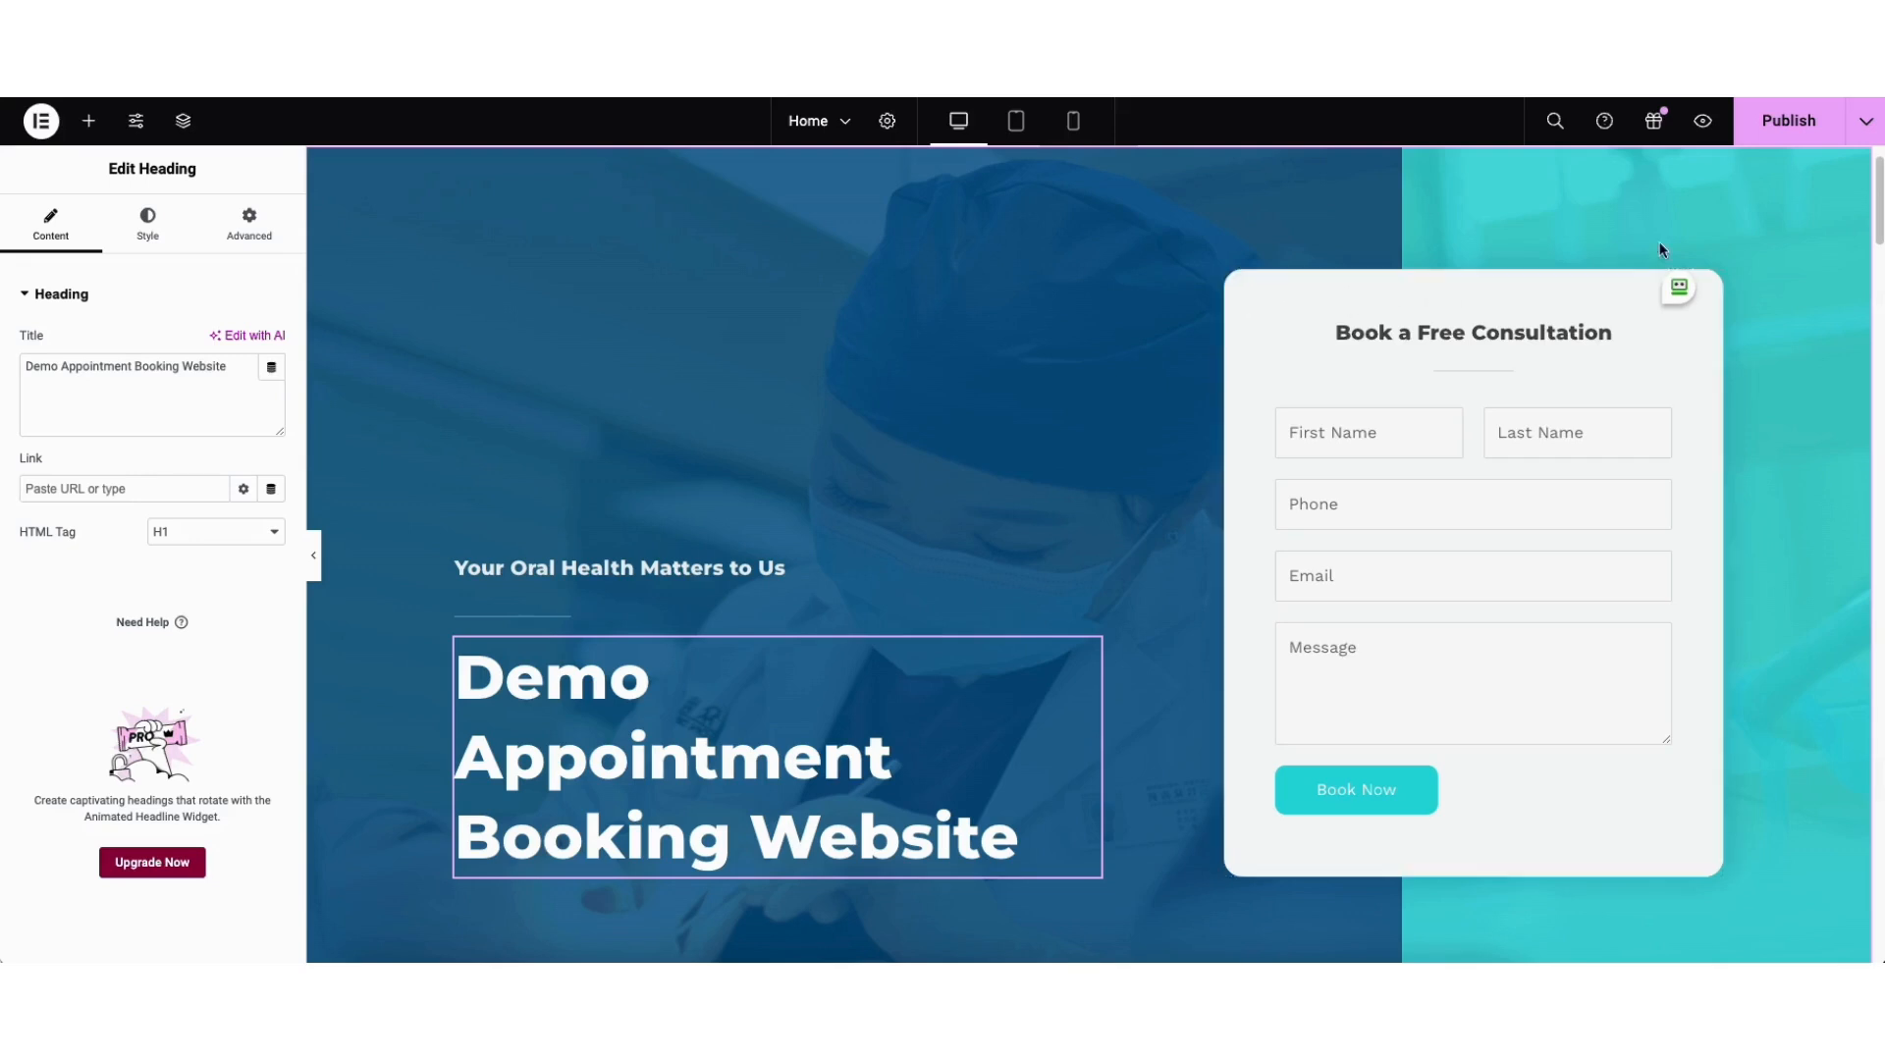
click(1867, 124)
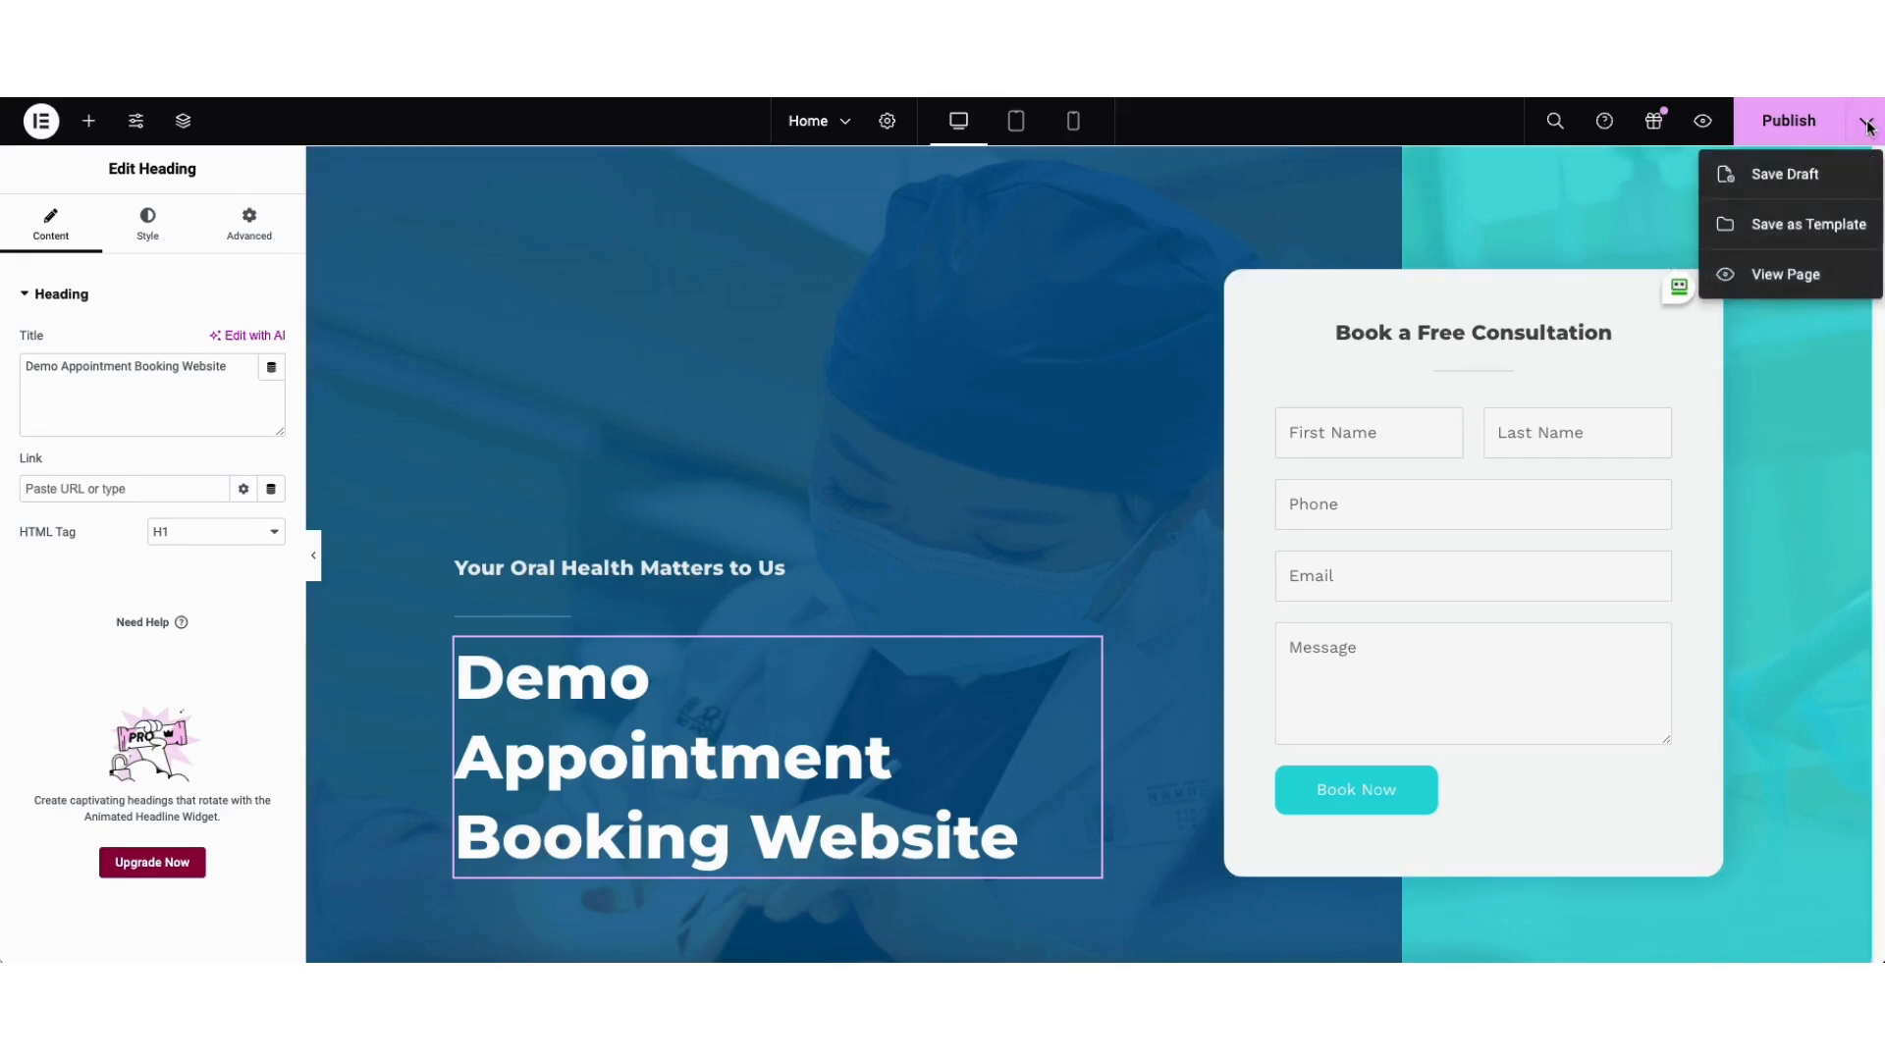
click(1800, 178)
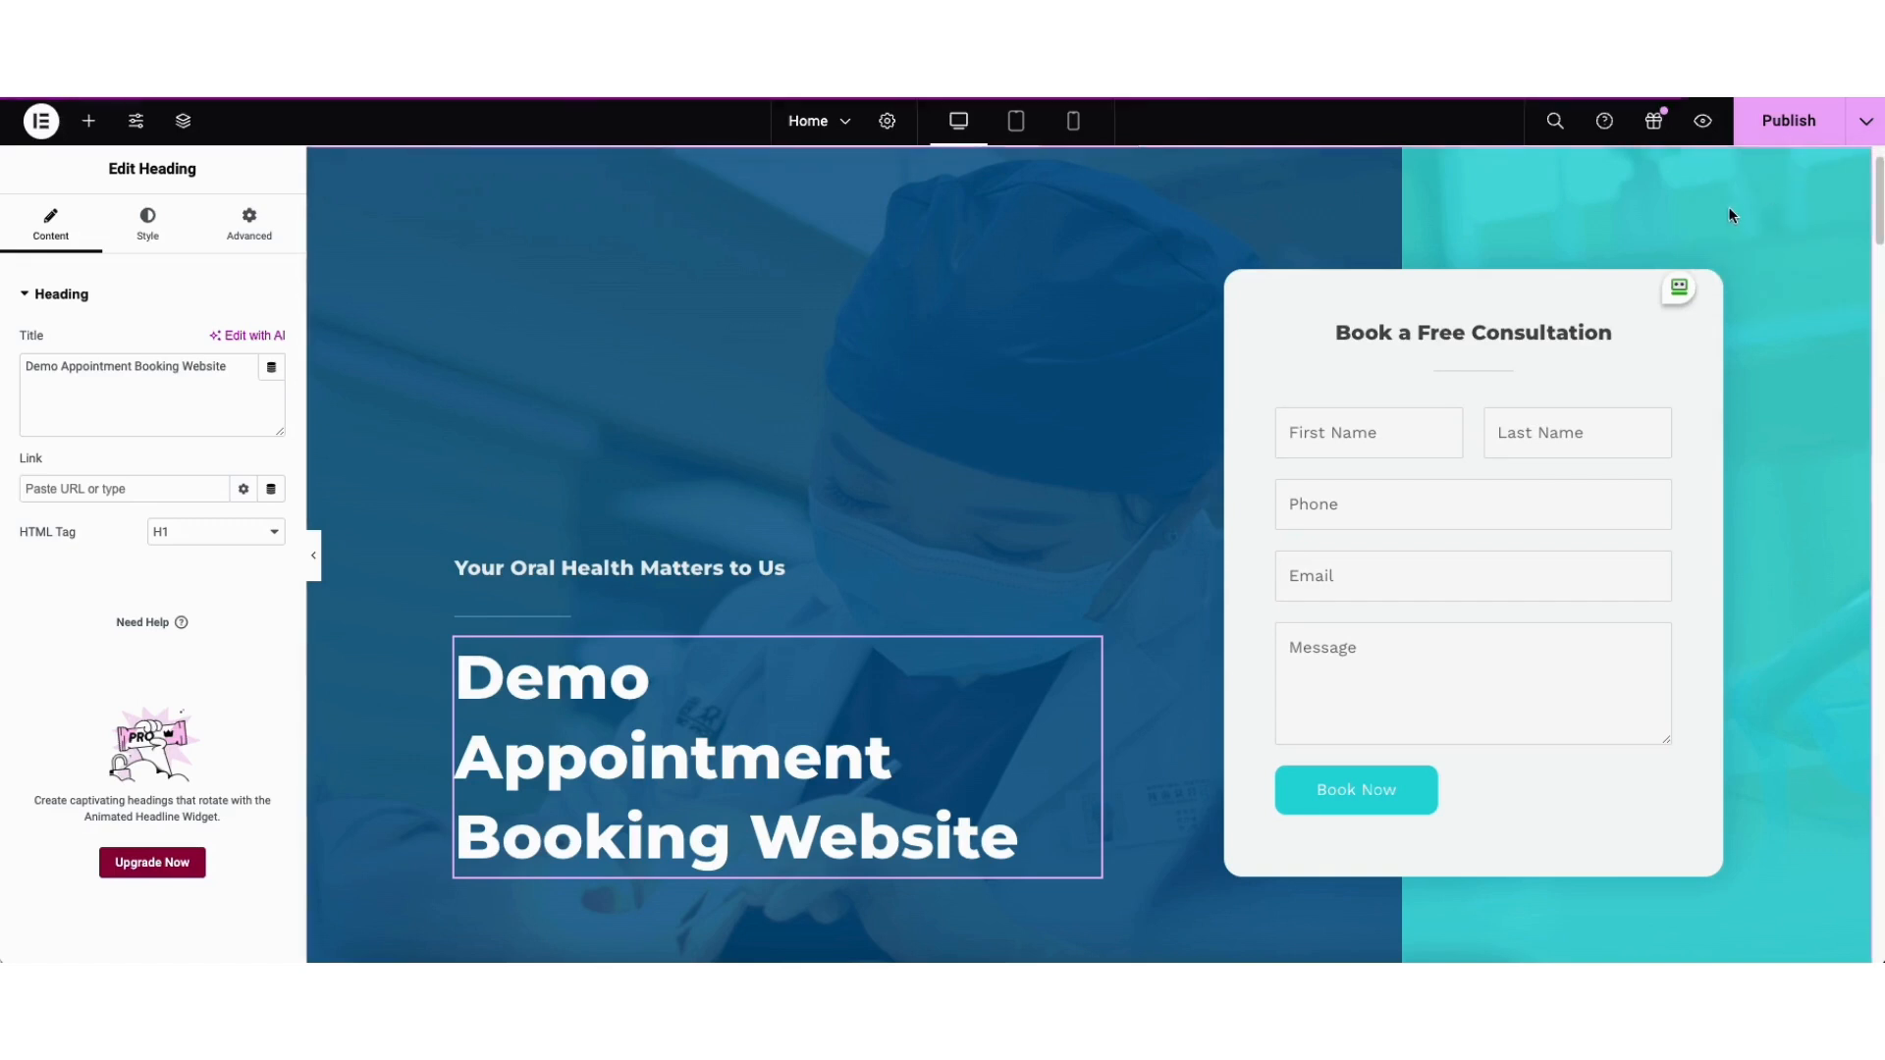
click(1703, 122)
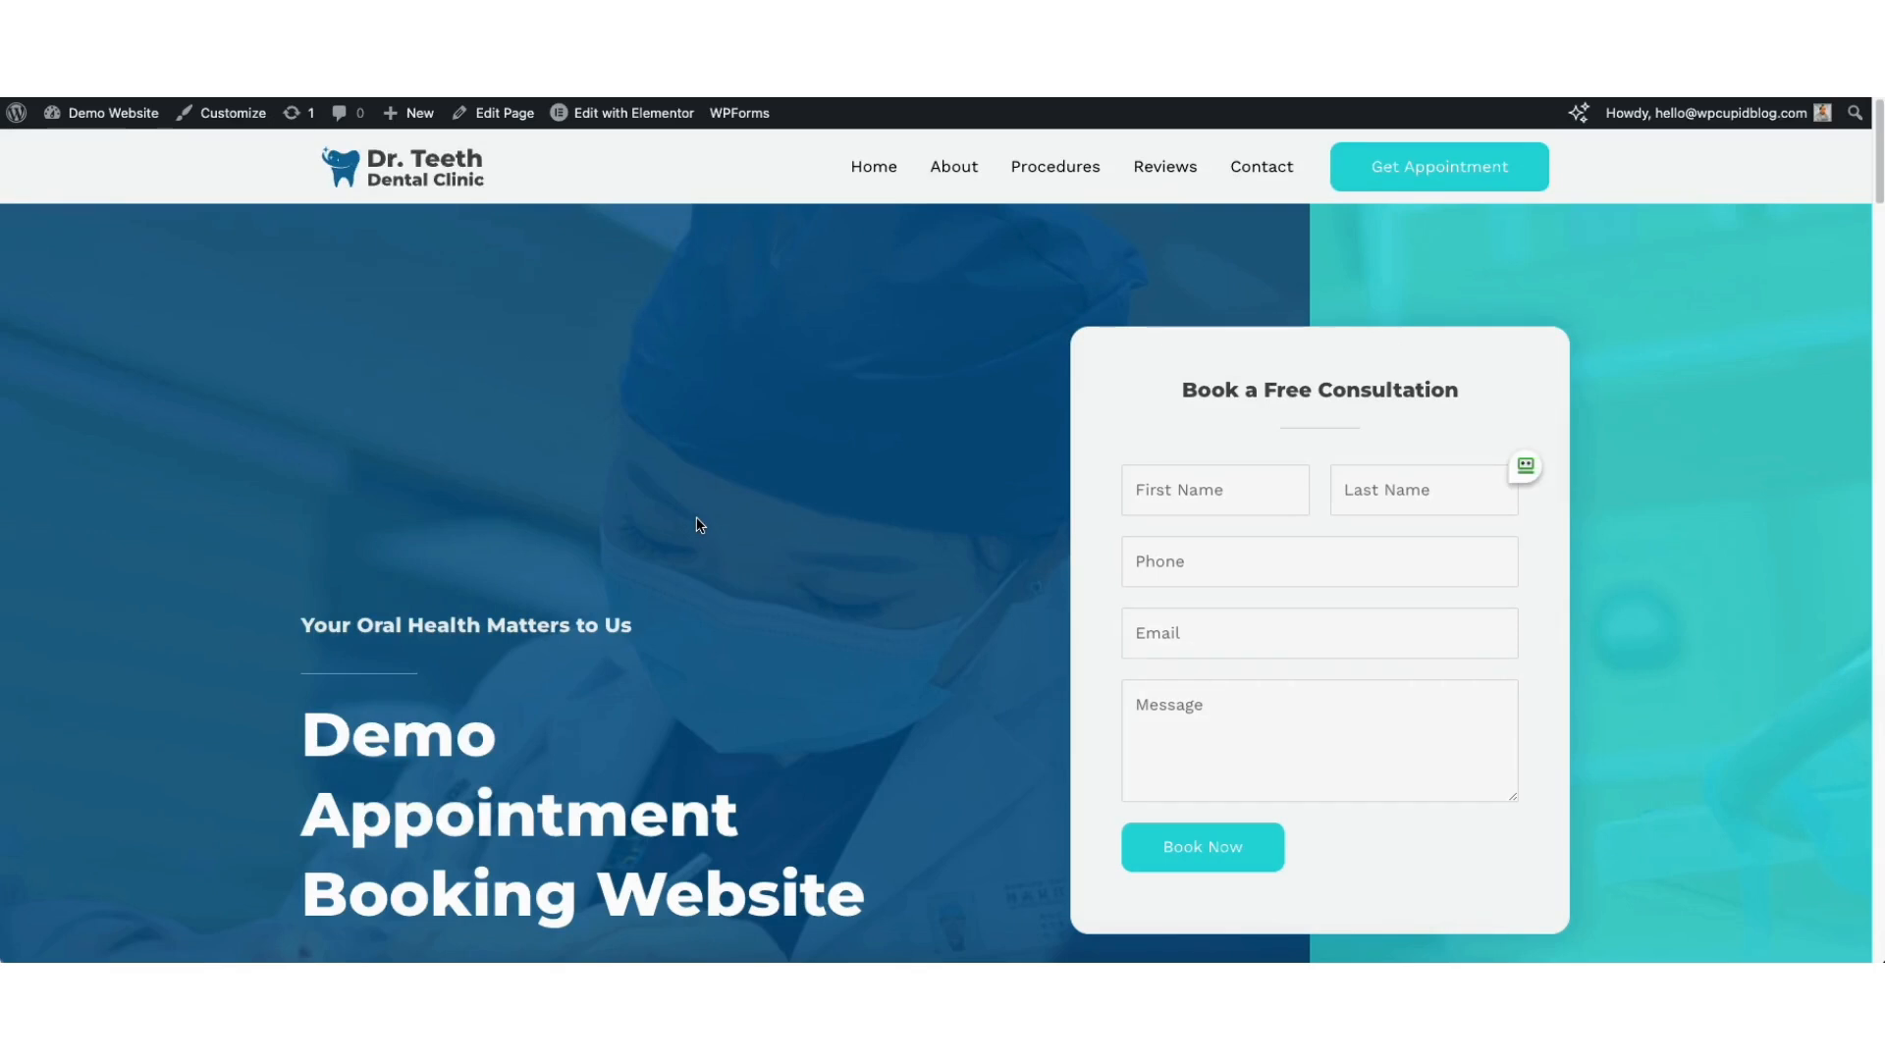
Step: Open the Contact Form for editing in WPForms and add a Single Line Text field directly below the Your Name field
mouse_move(99, 122)
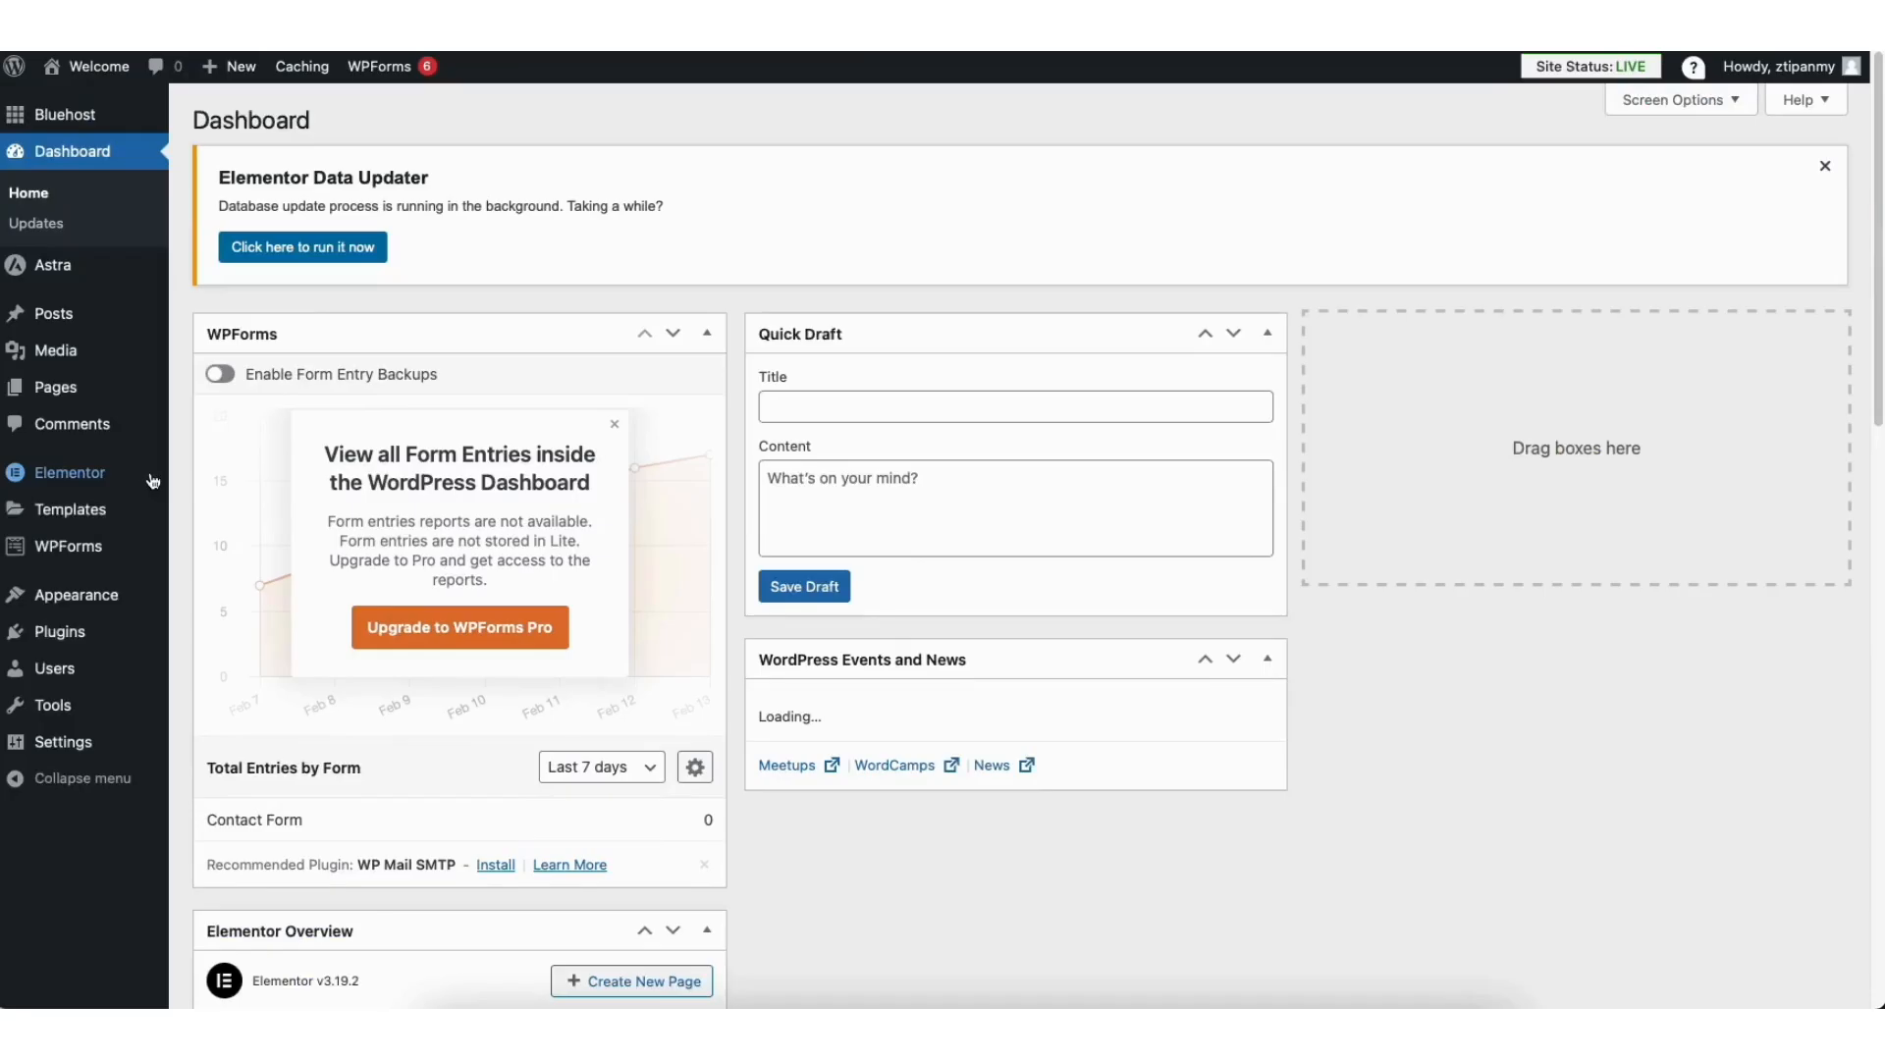
click(45, 547)
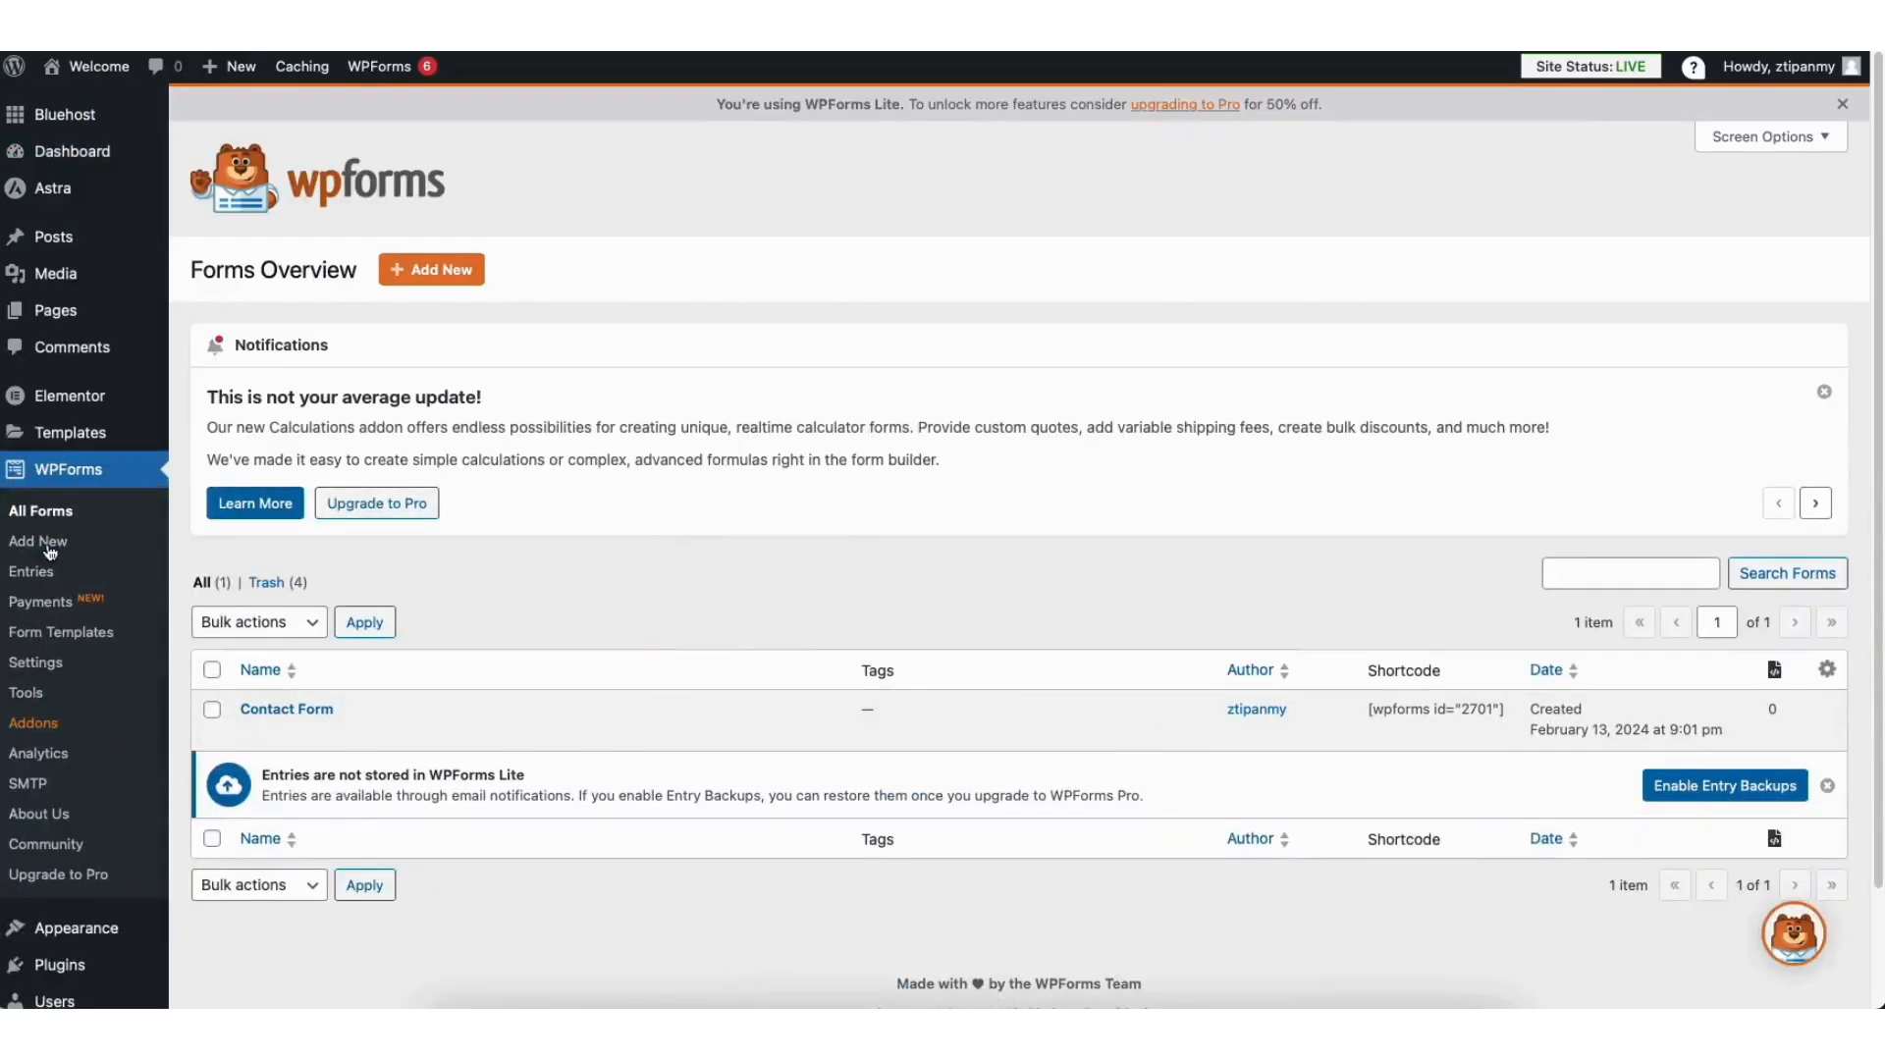
mouse_move(266, 718)
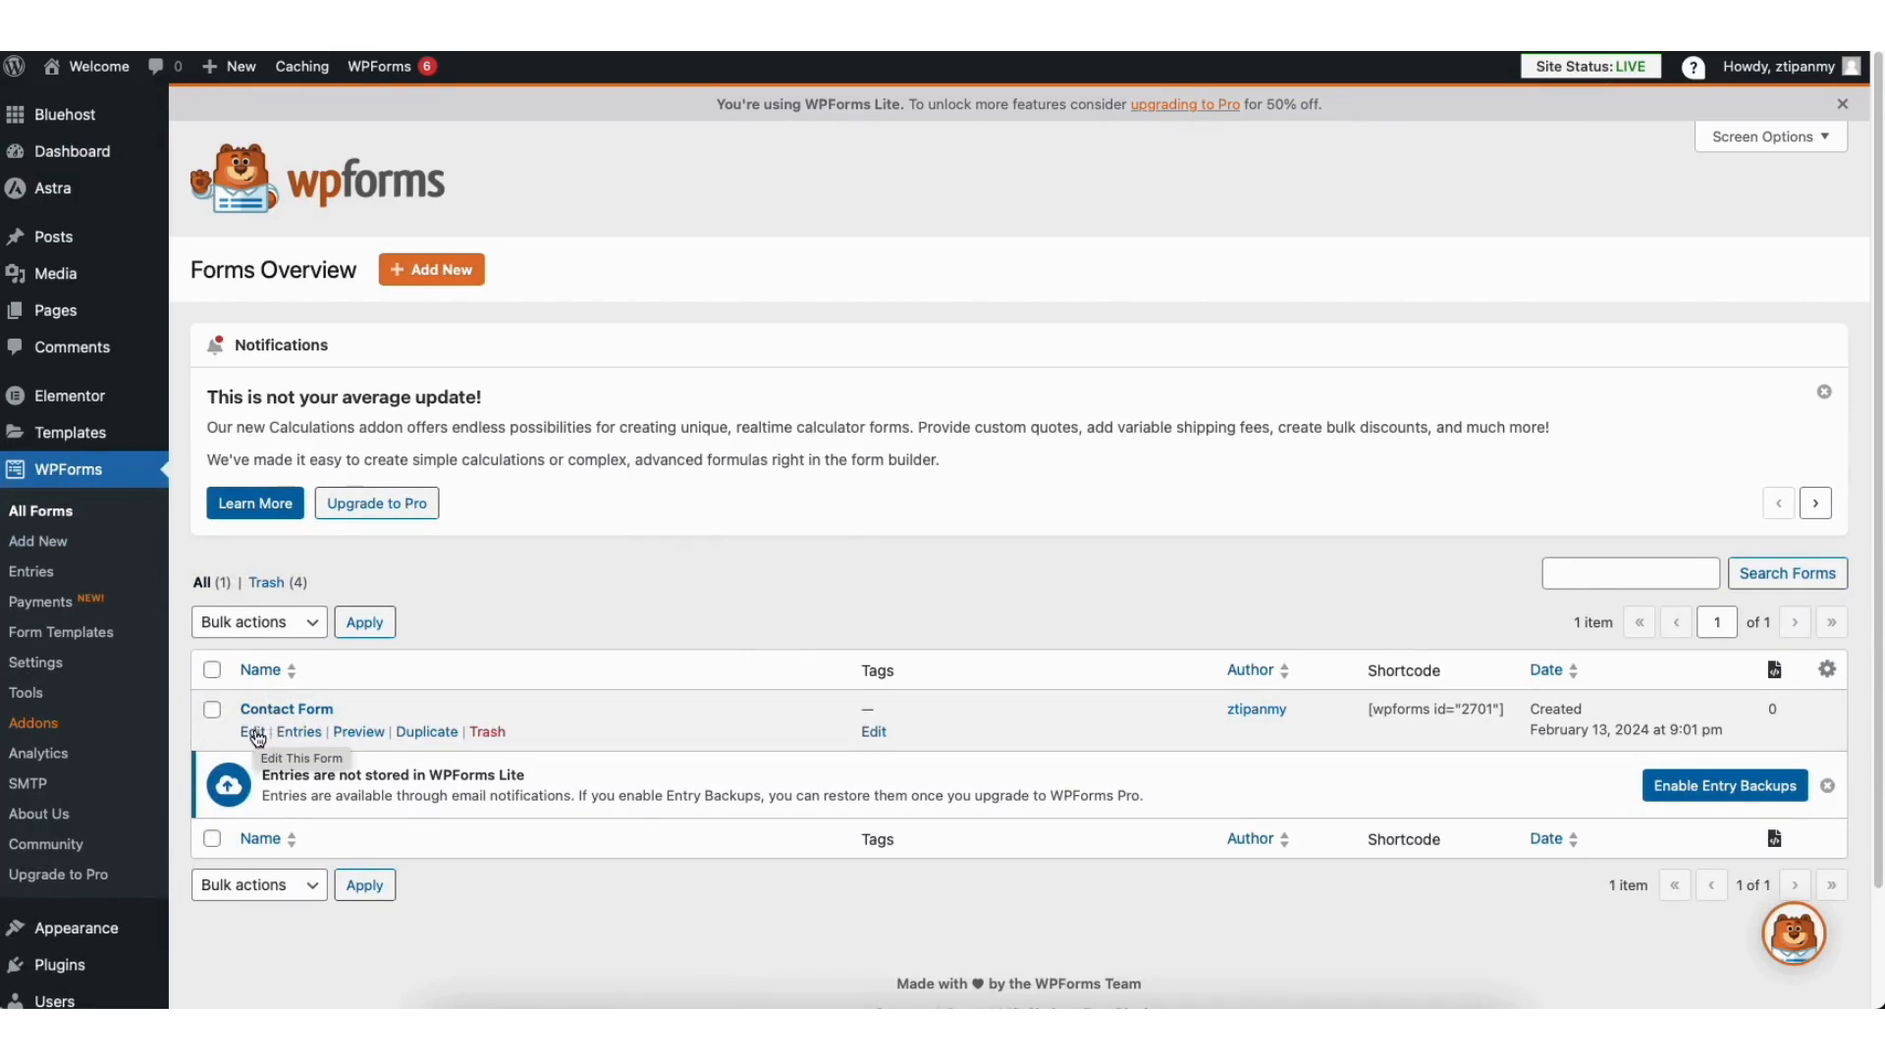
click(255, 733)
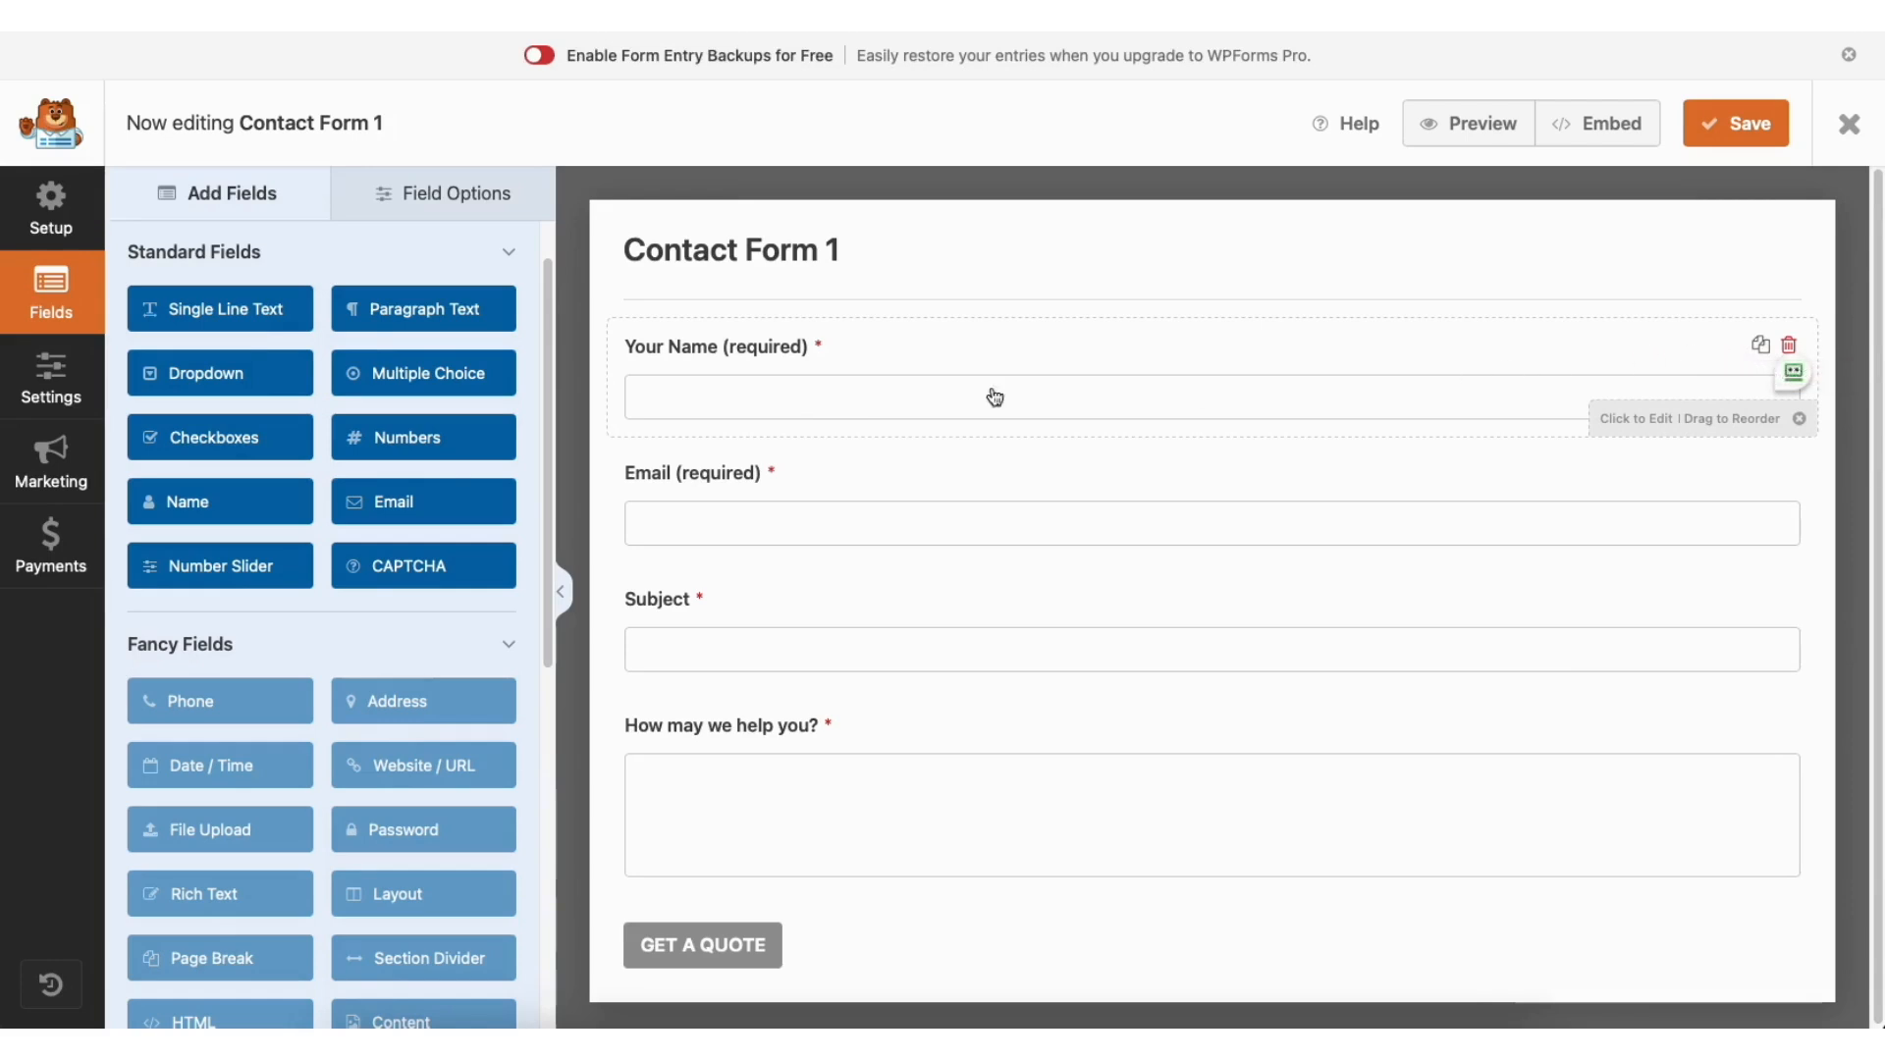
mouse_move(702, 343)
mouse_down()
mouse_move(707, 506)
mouse_move(704, 351)
mouse_up()
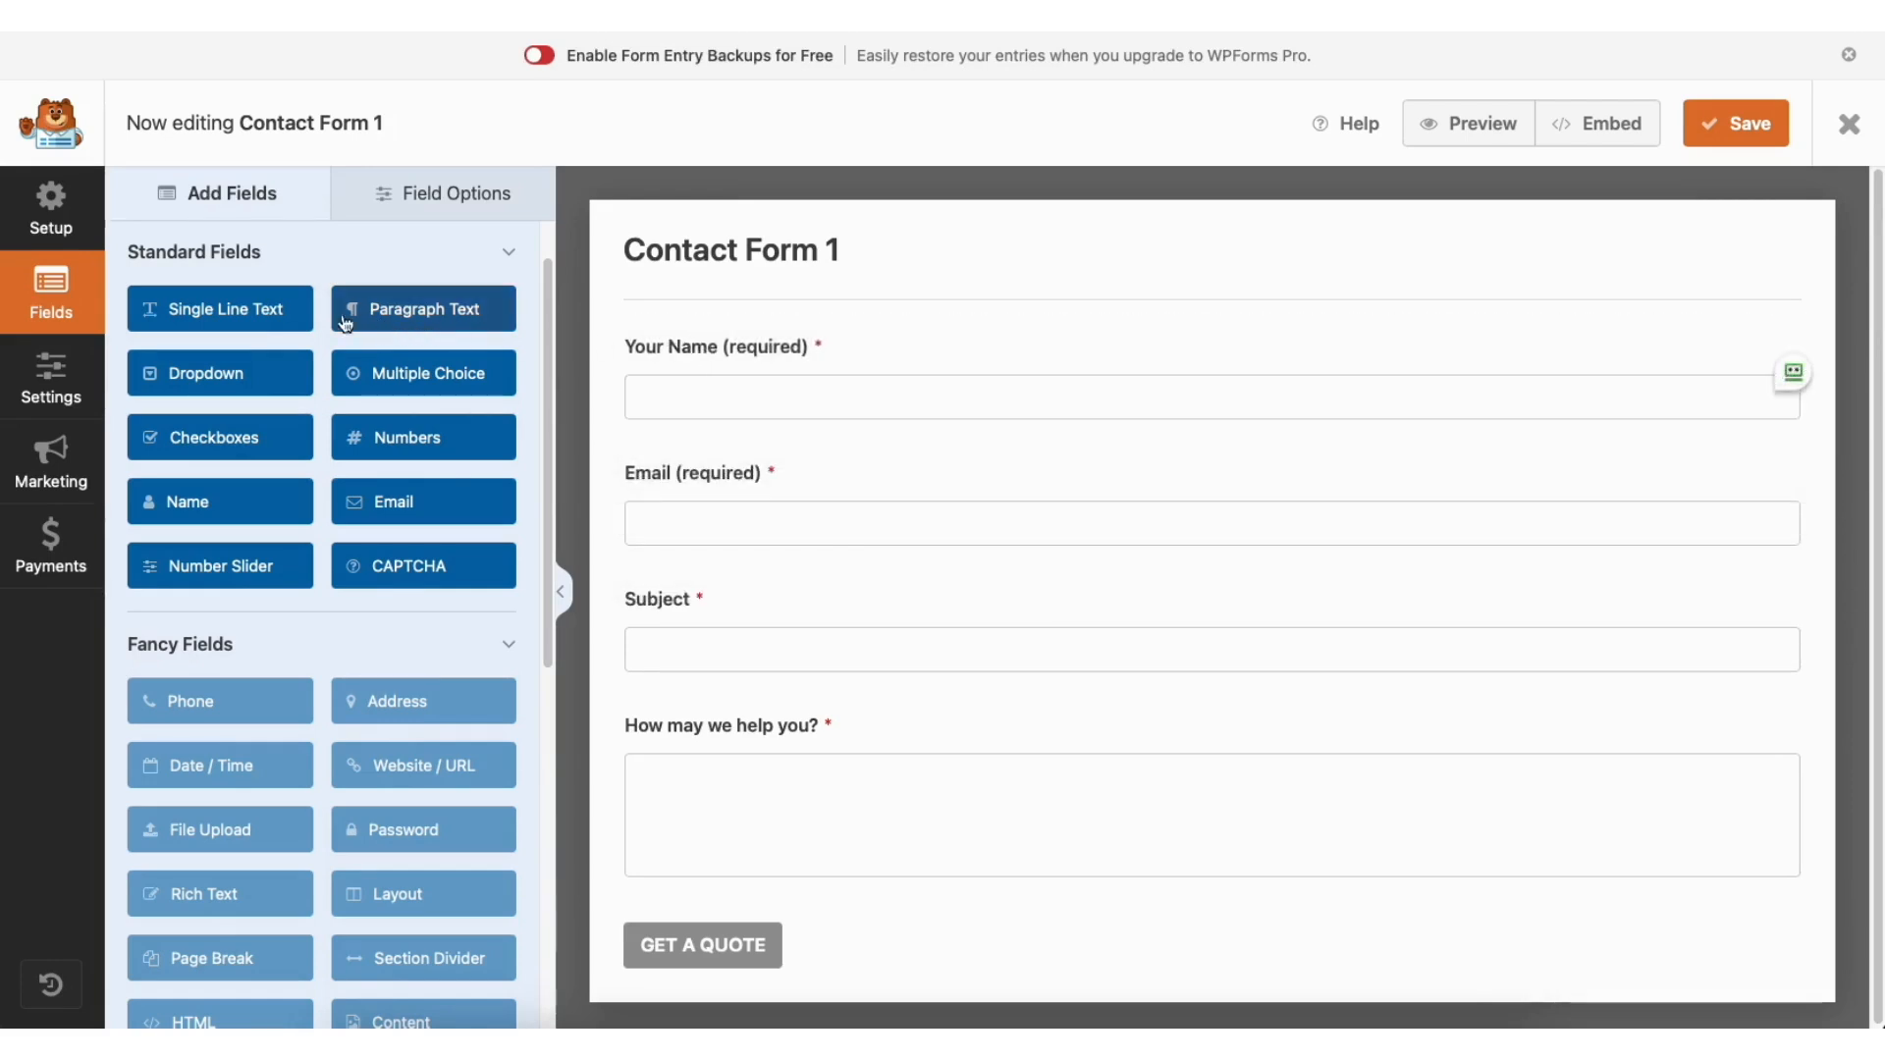
drag(242, 312, 737, 459)
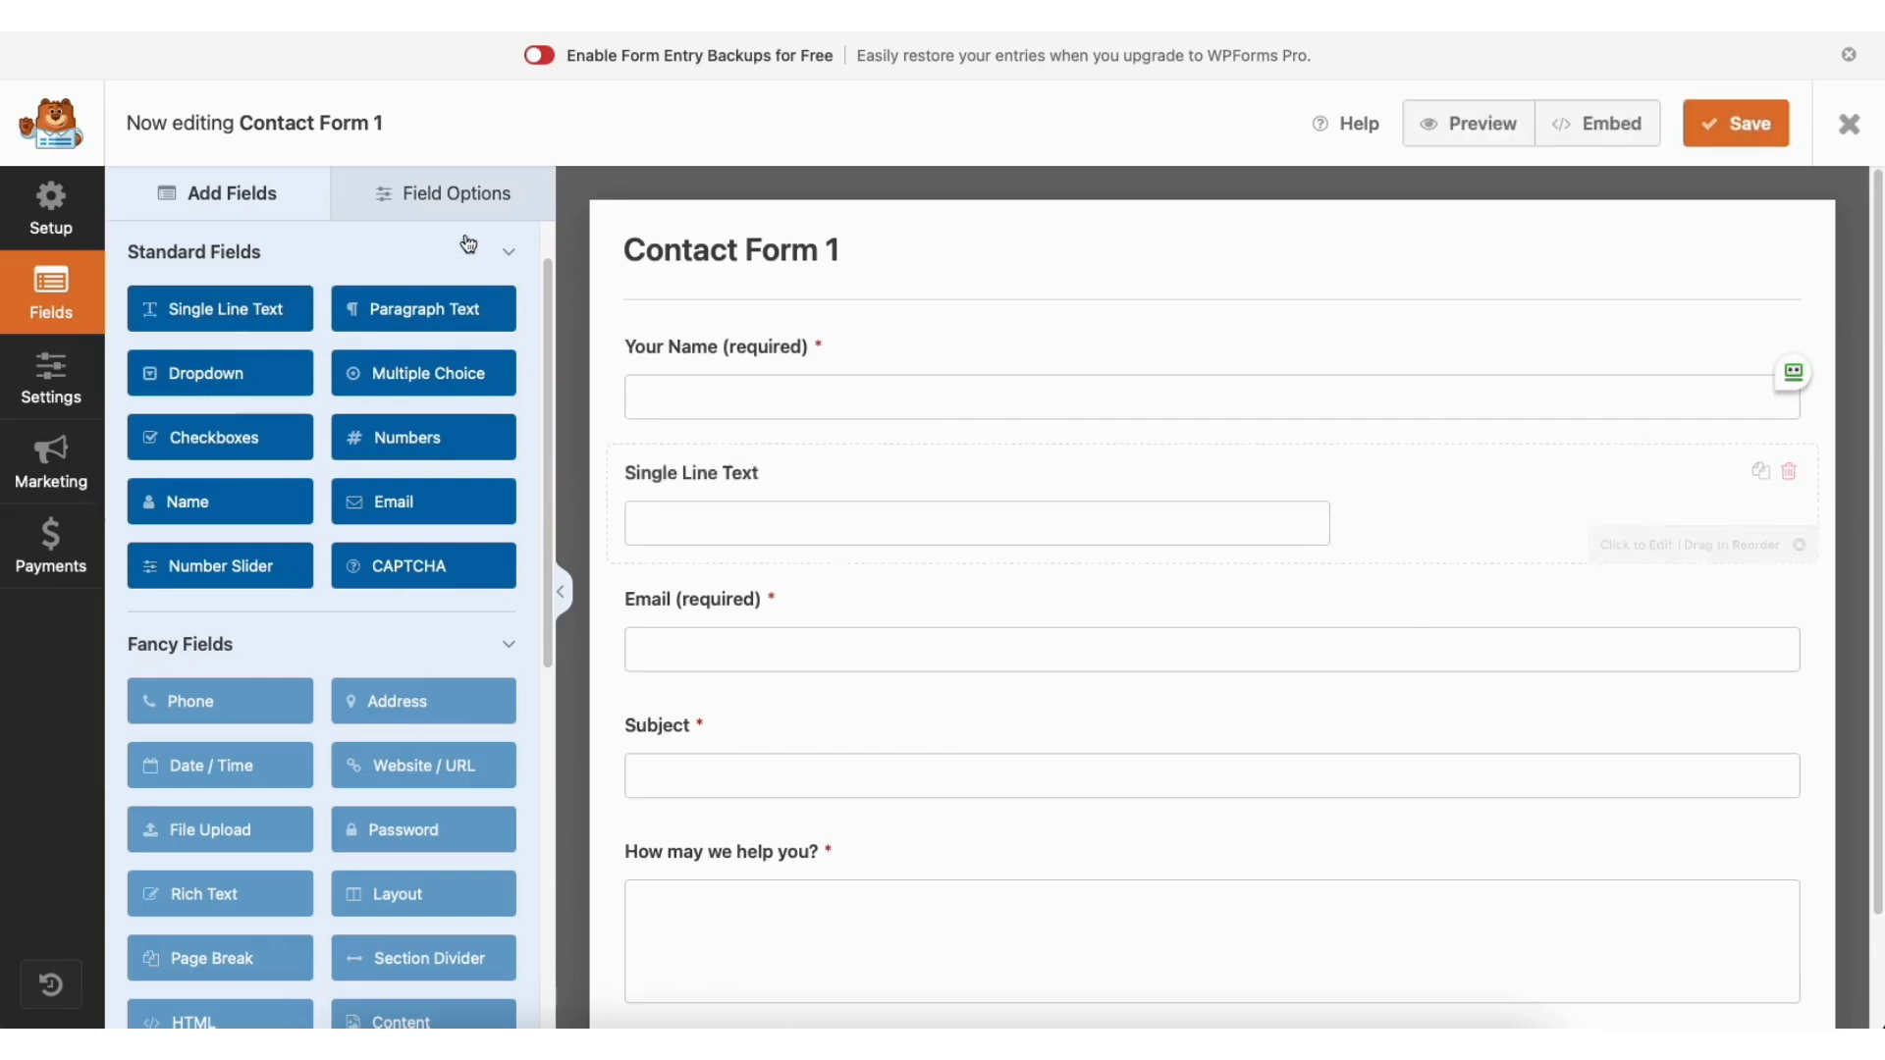
Step: Review the Your Name field's general and advanced options, keeping it required and its field size Large
click(437, 190)
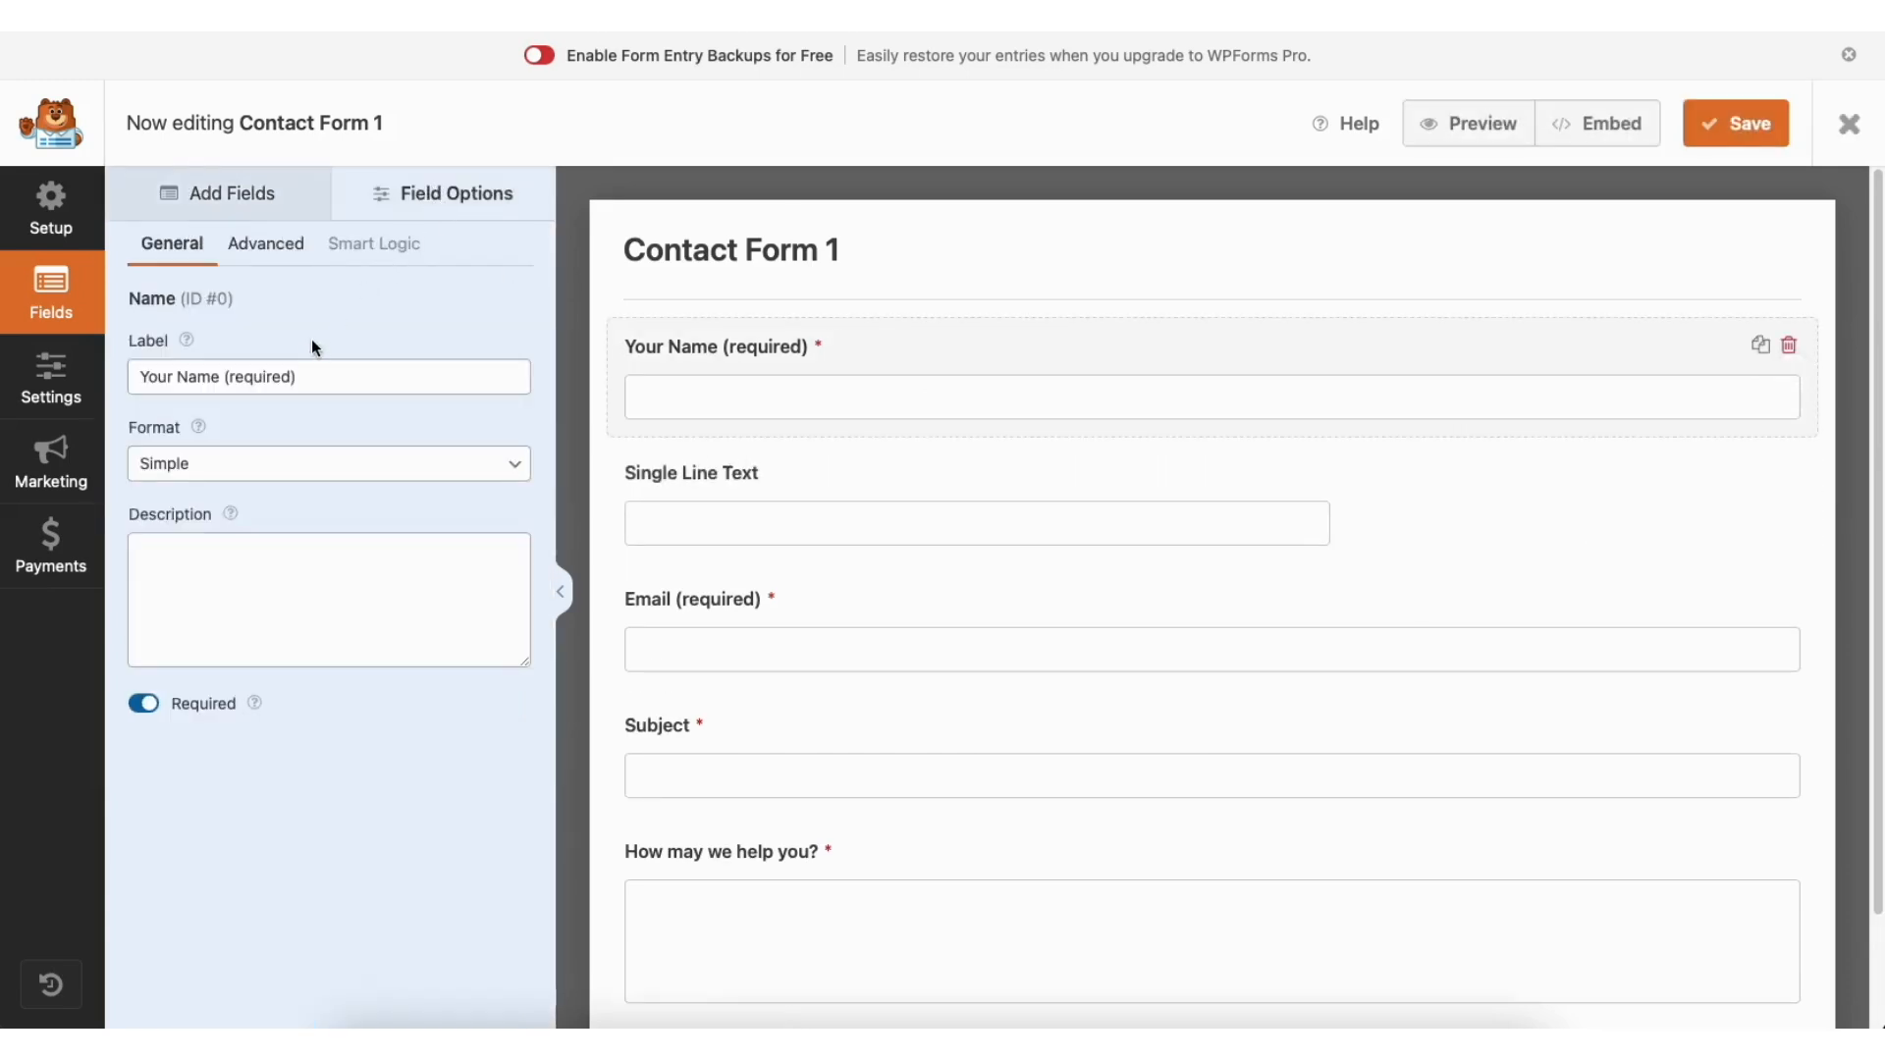
click(290, 376)
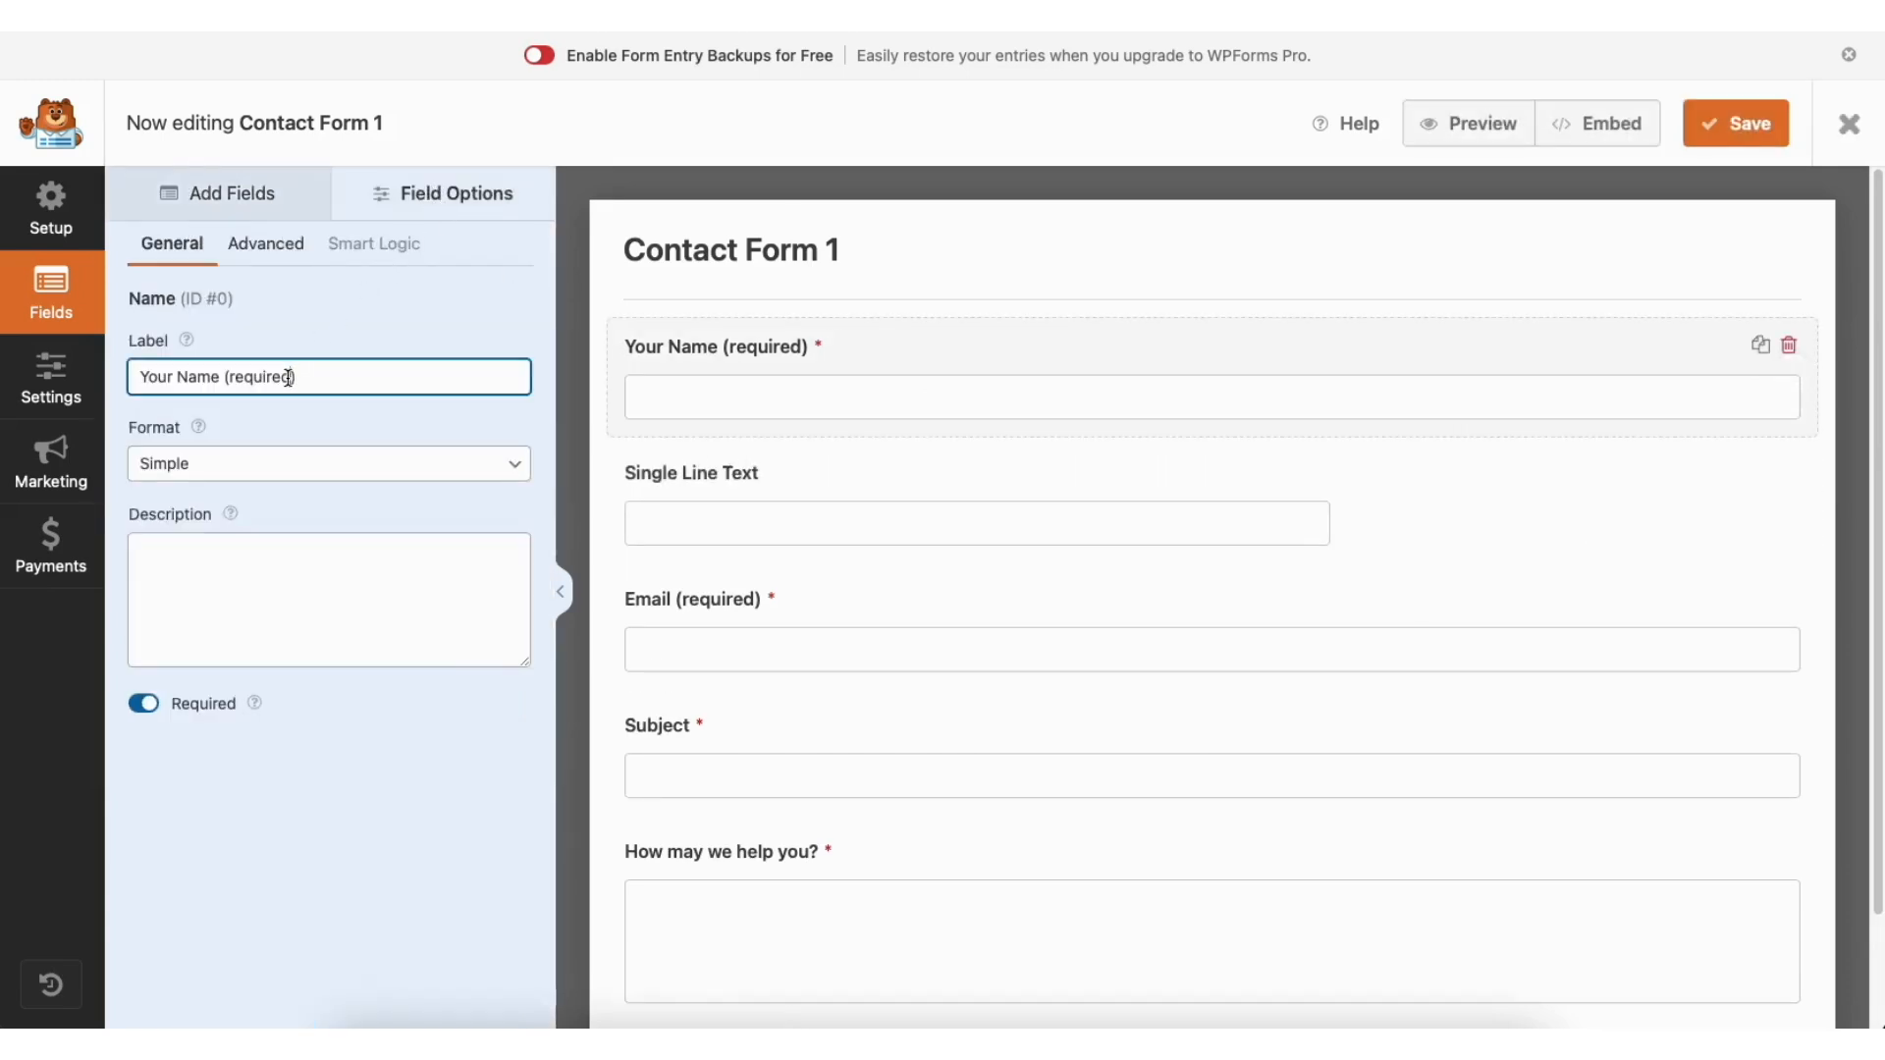
click(221, 377)
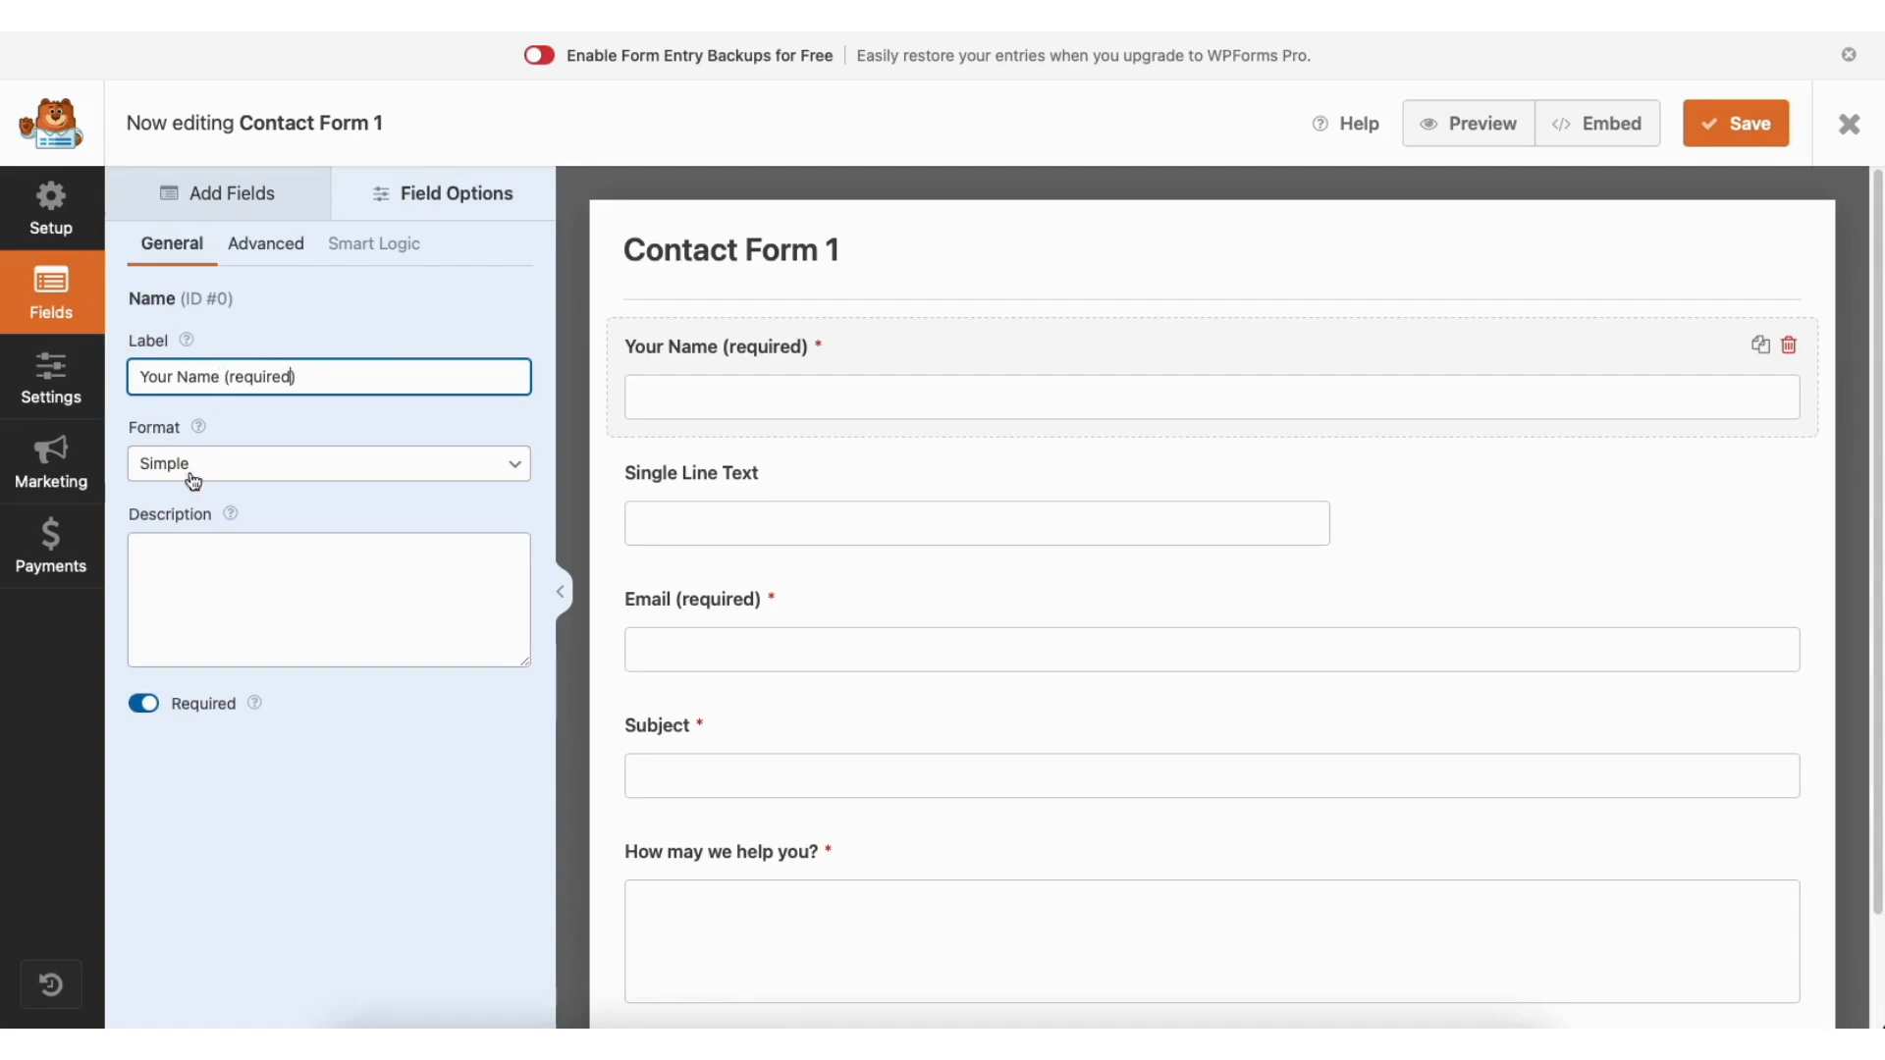
click(146, 704)
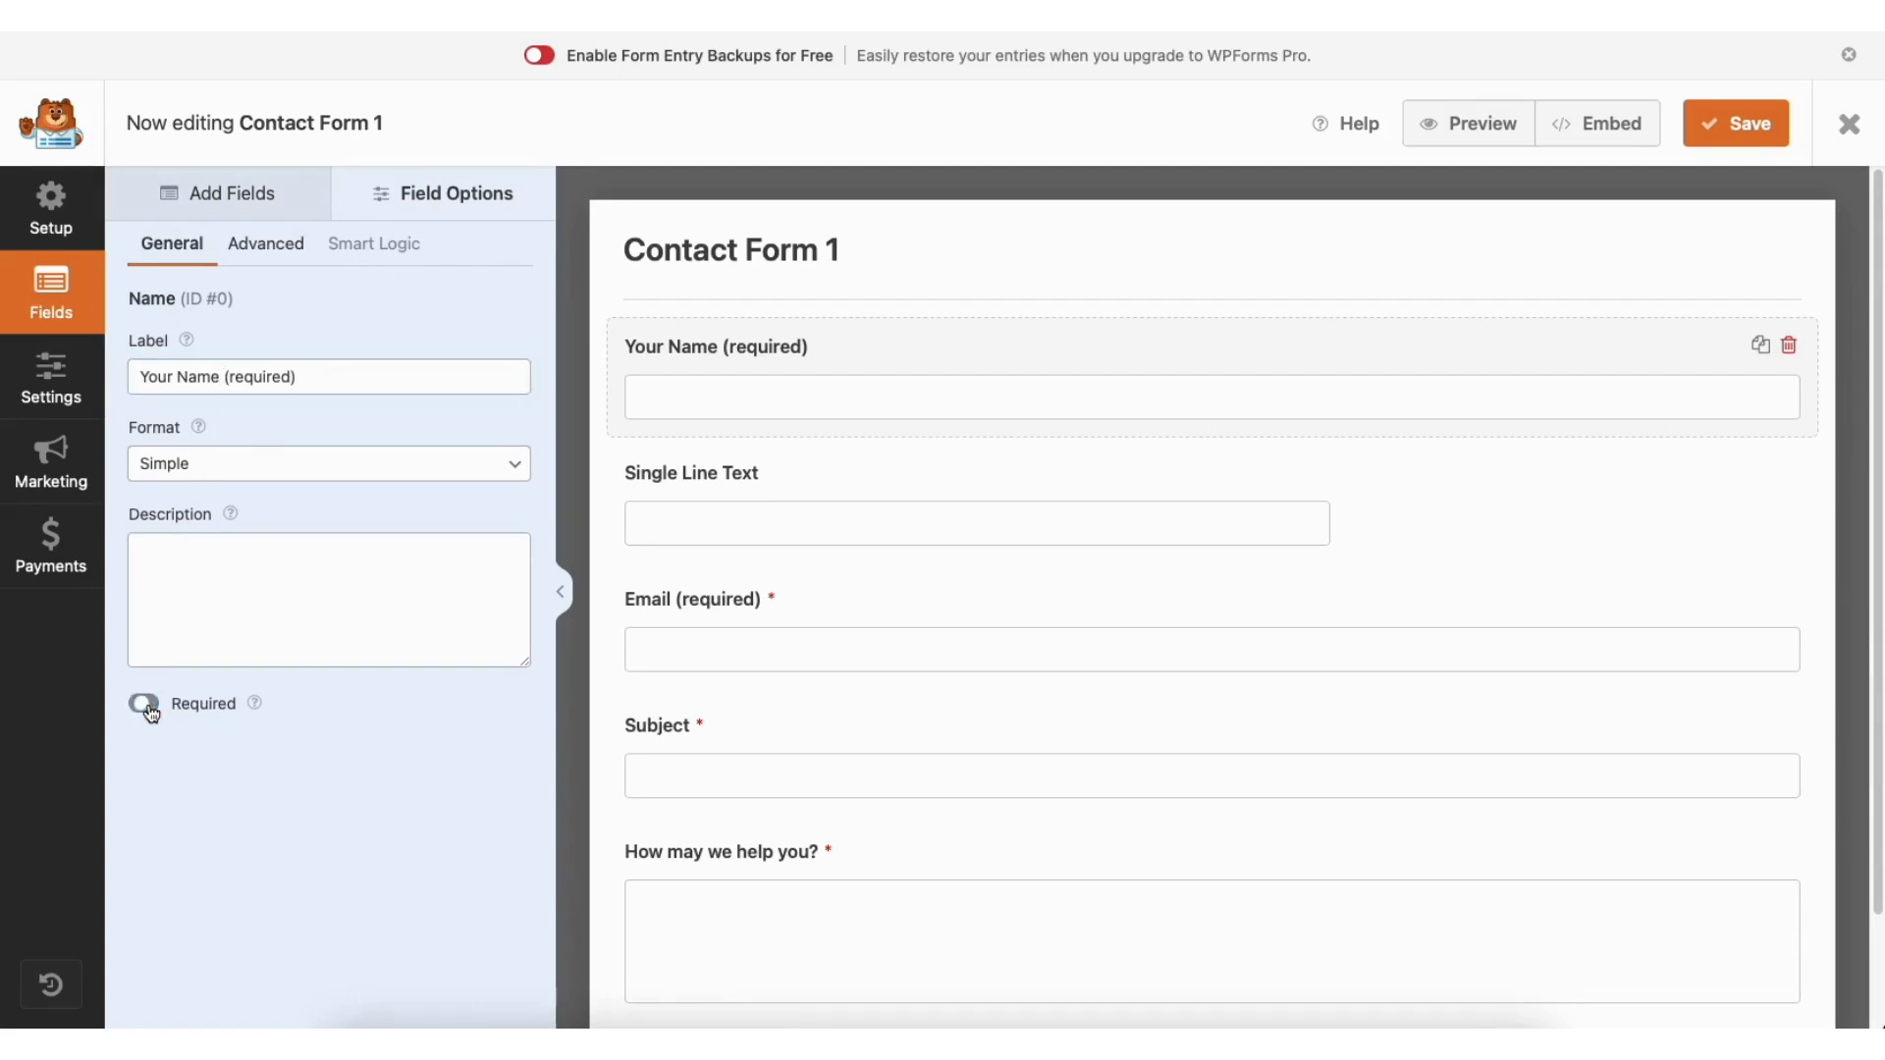
click(146, 704)
click(291, 249)
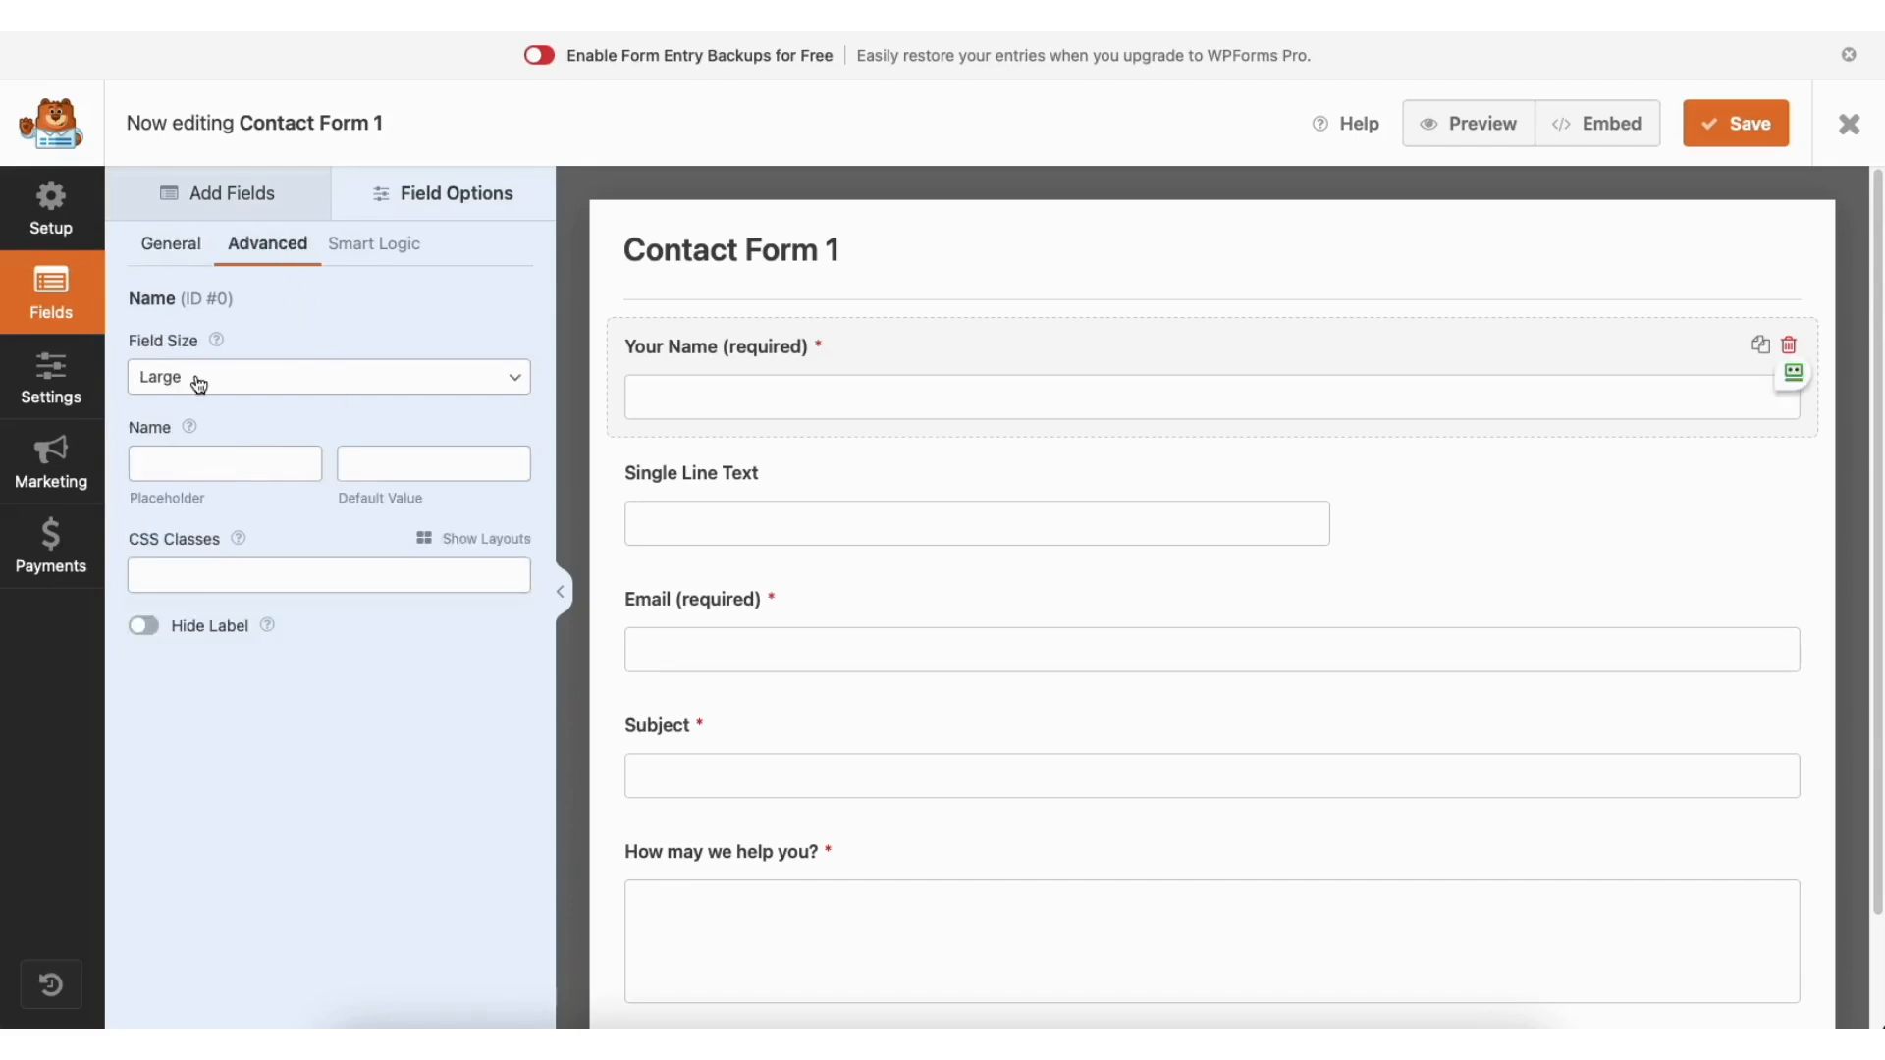
click(265, 383)
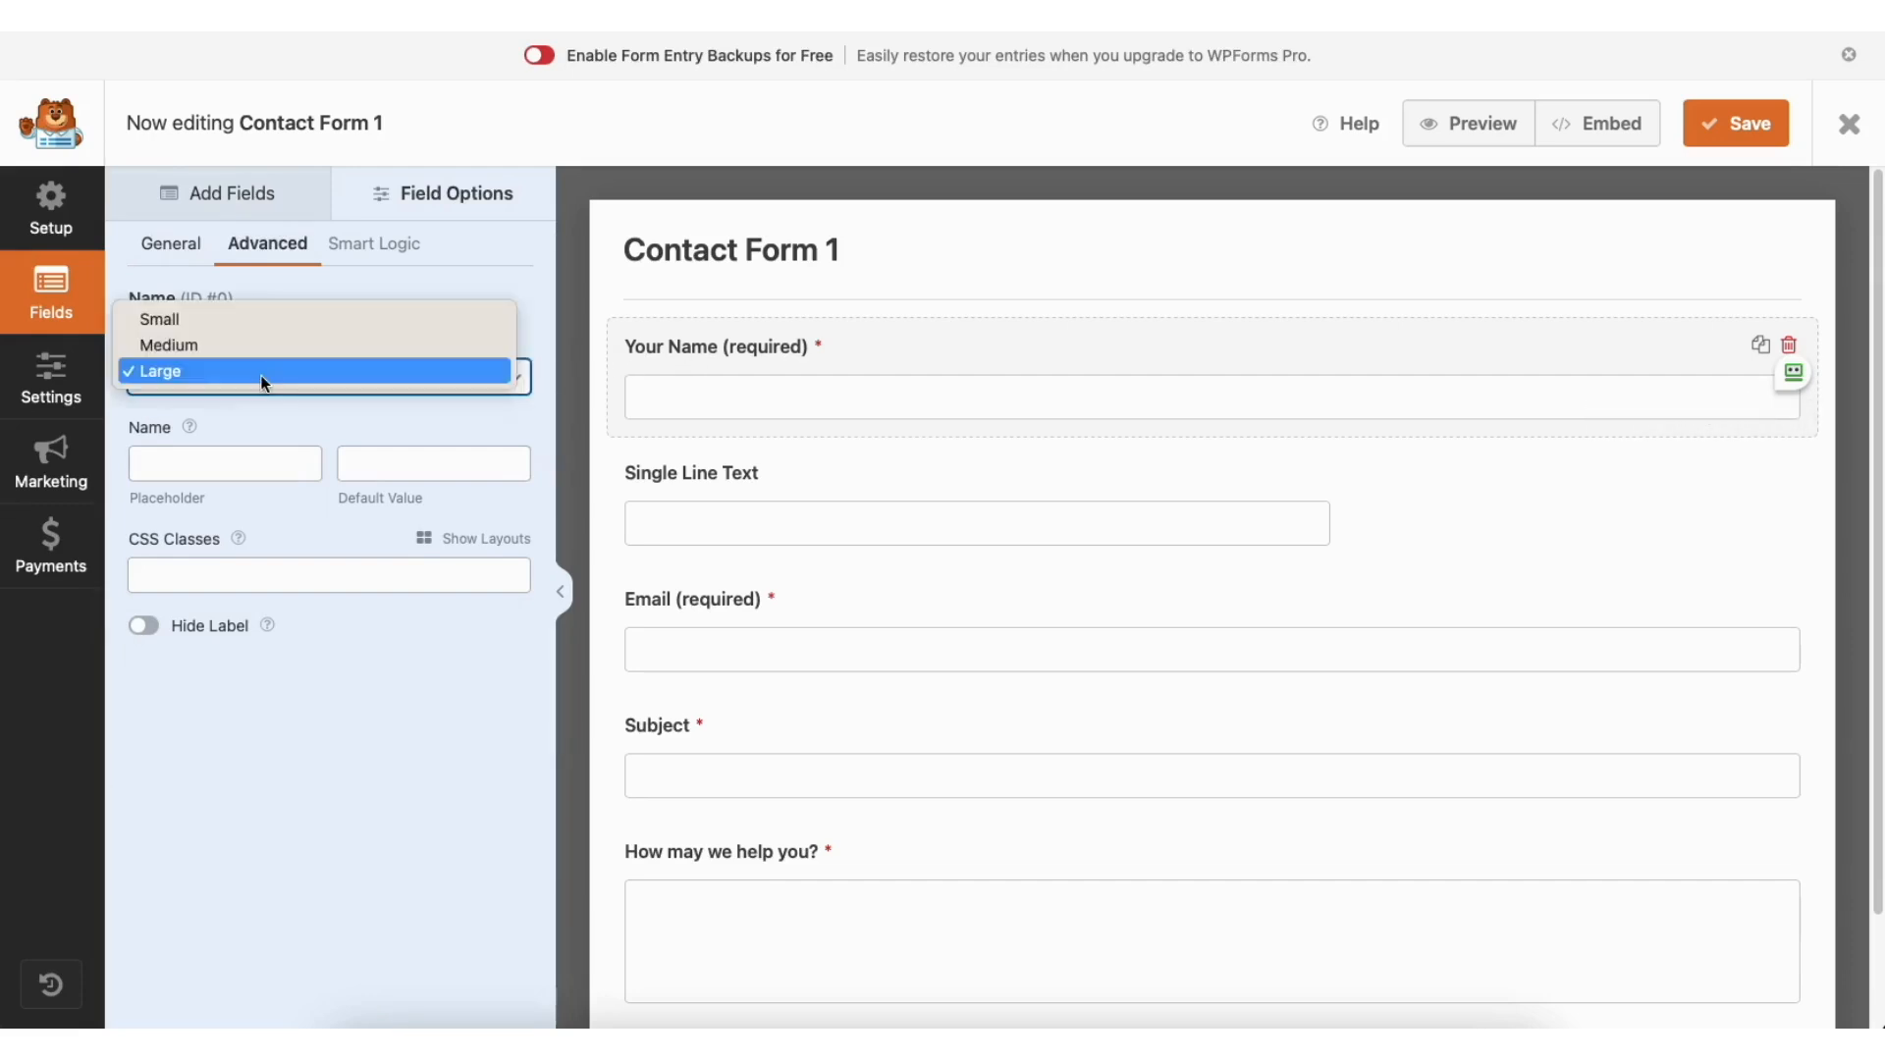
click(257, 367)
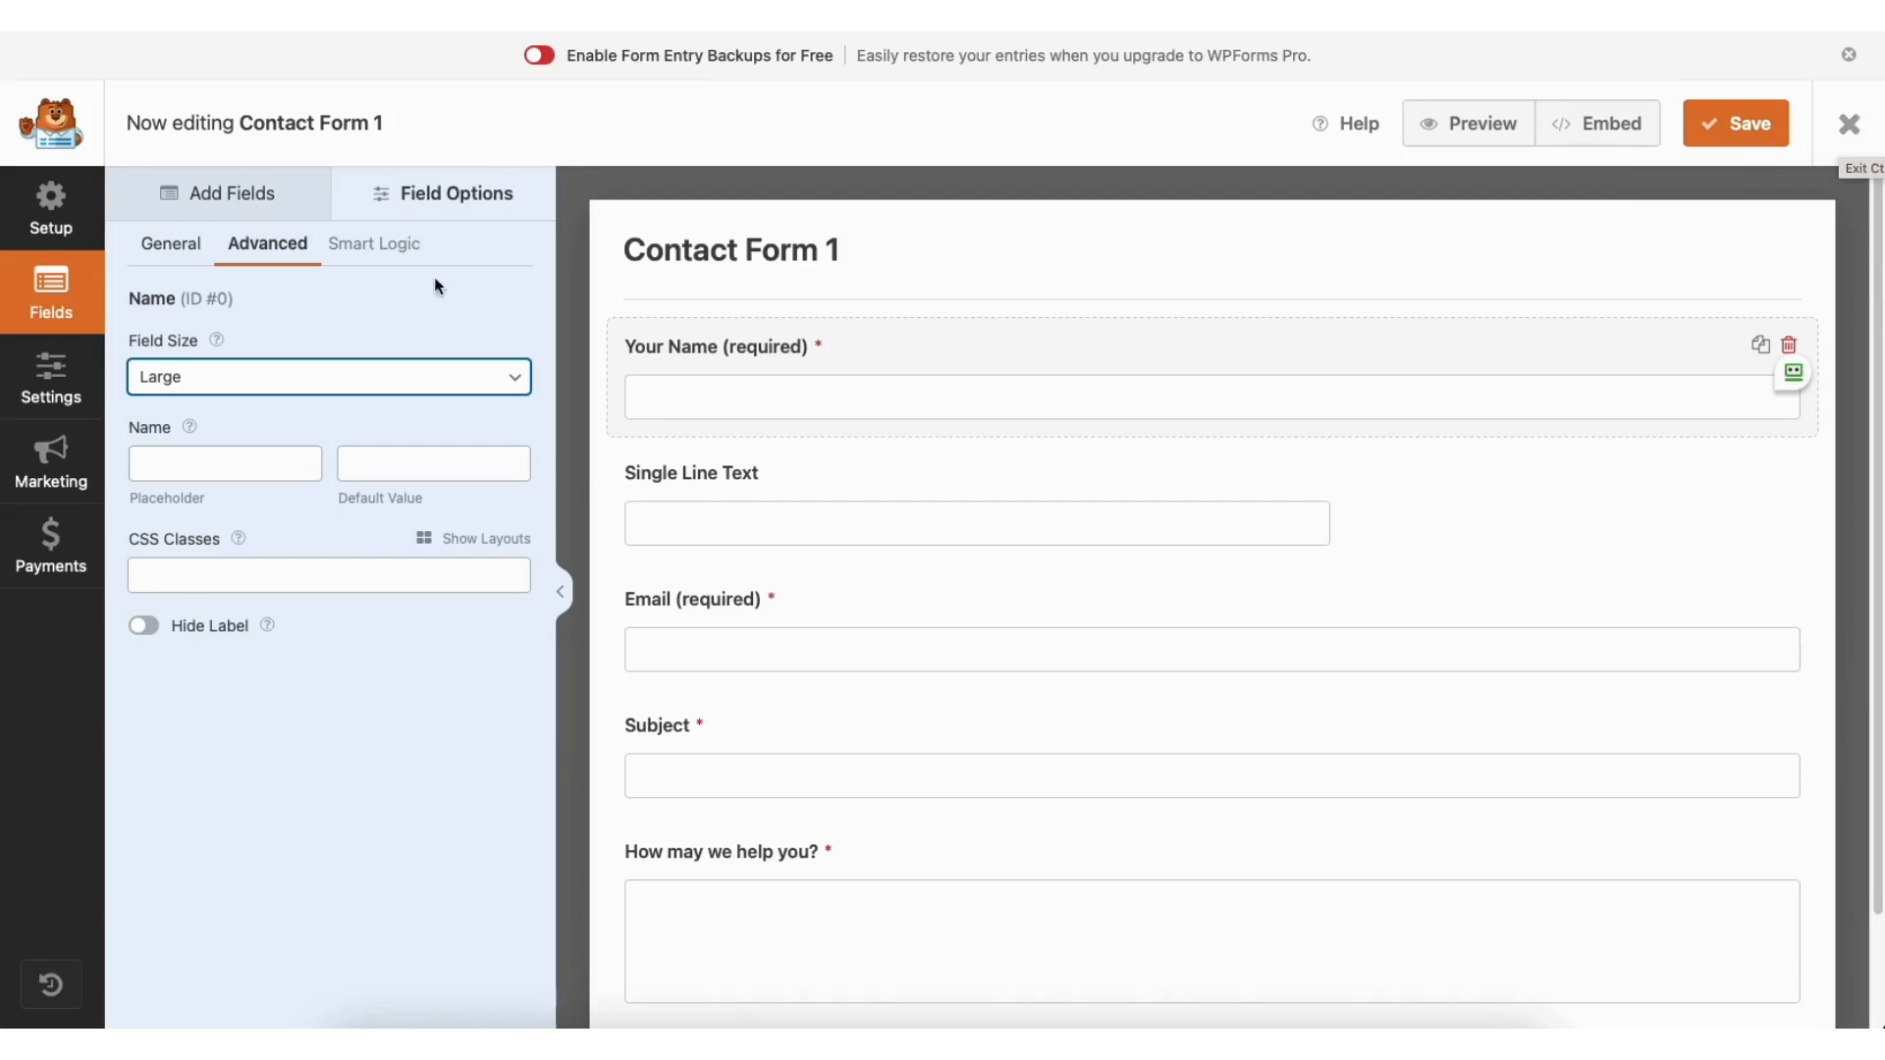
Step: Review the contact form's general, spam protection, notification and confirmation settings
click(51, 377)
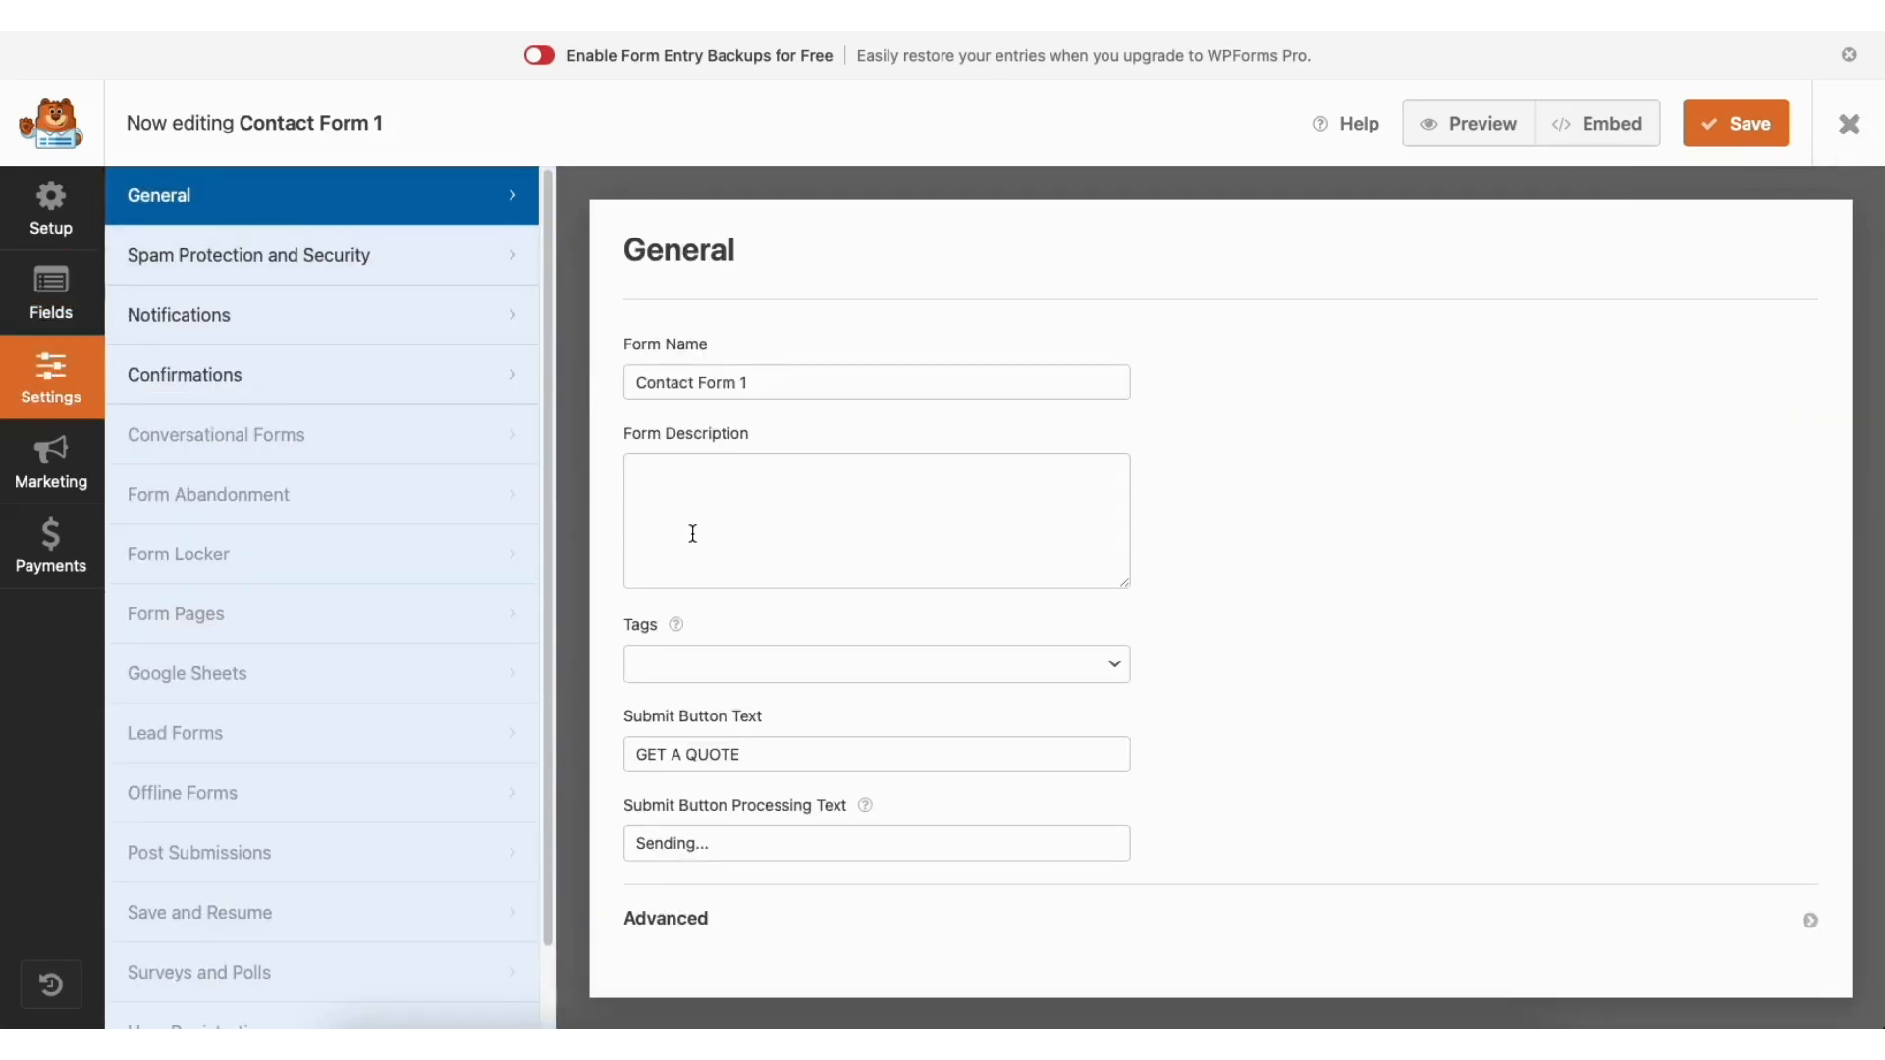
click(392, 263)
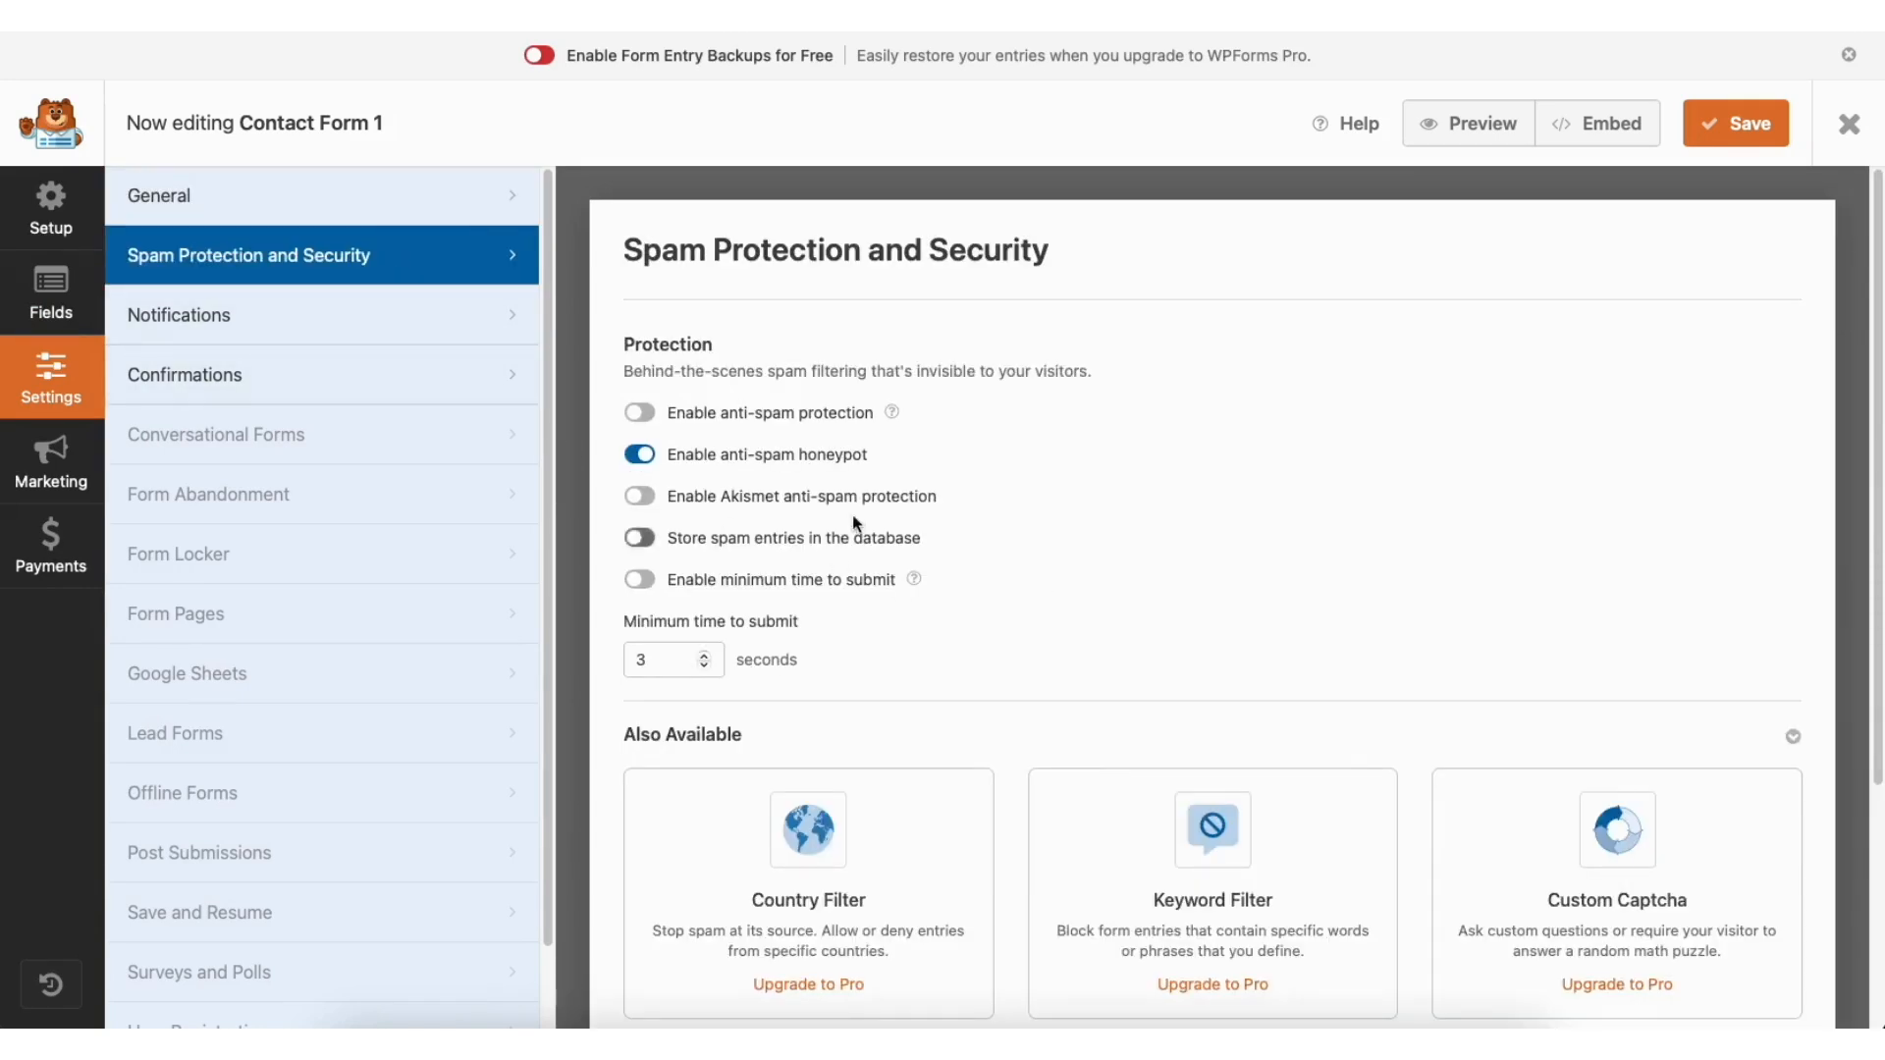
click(359, 322)
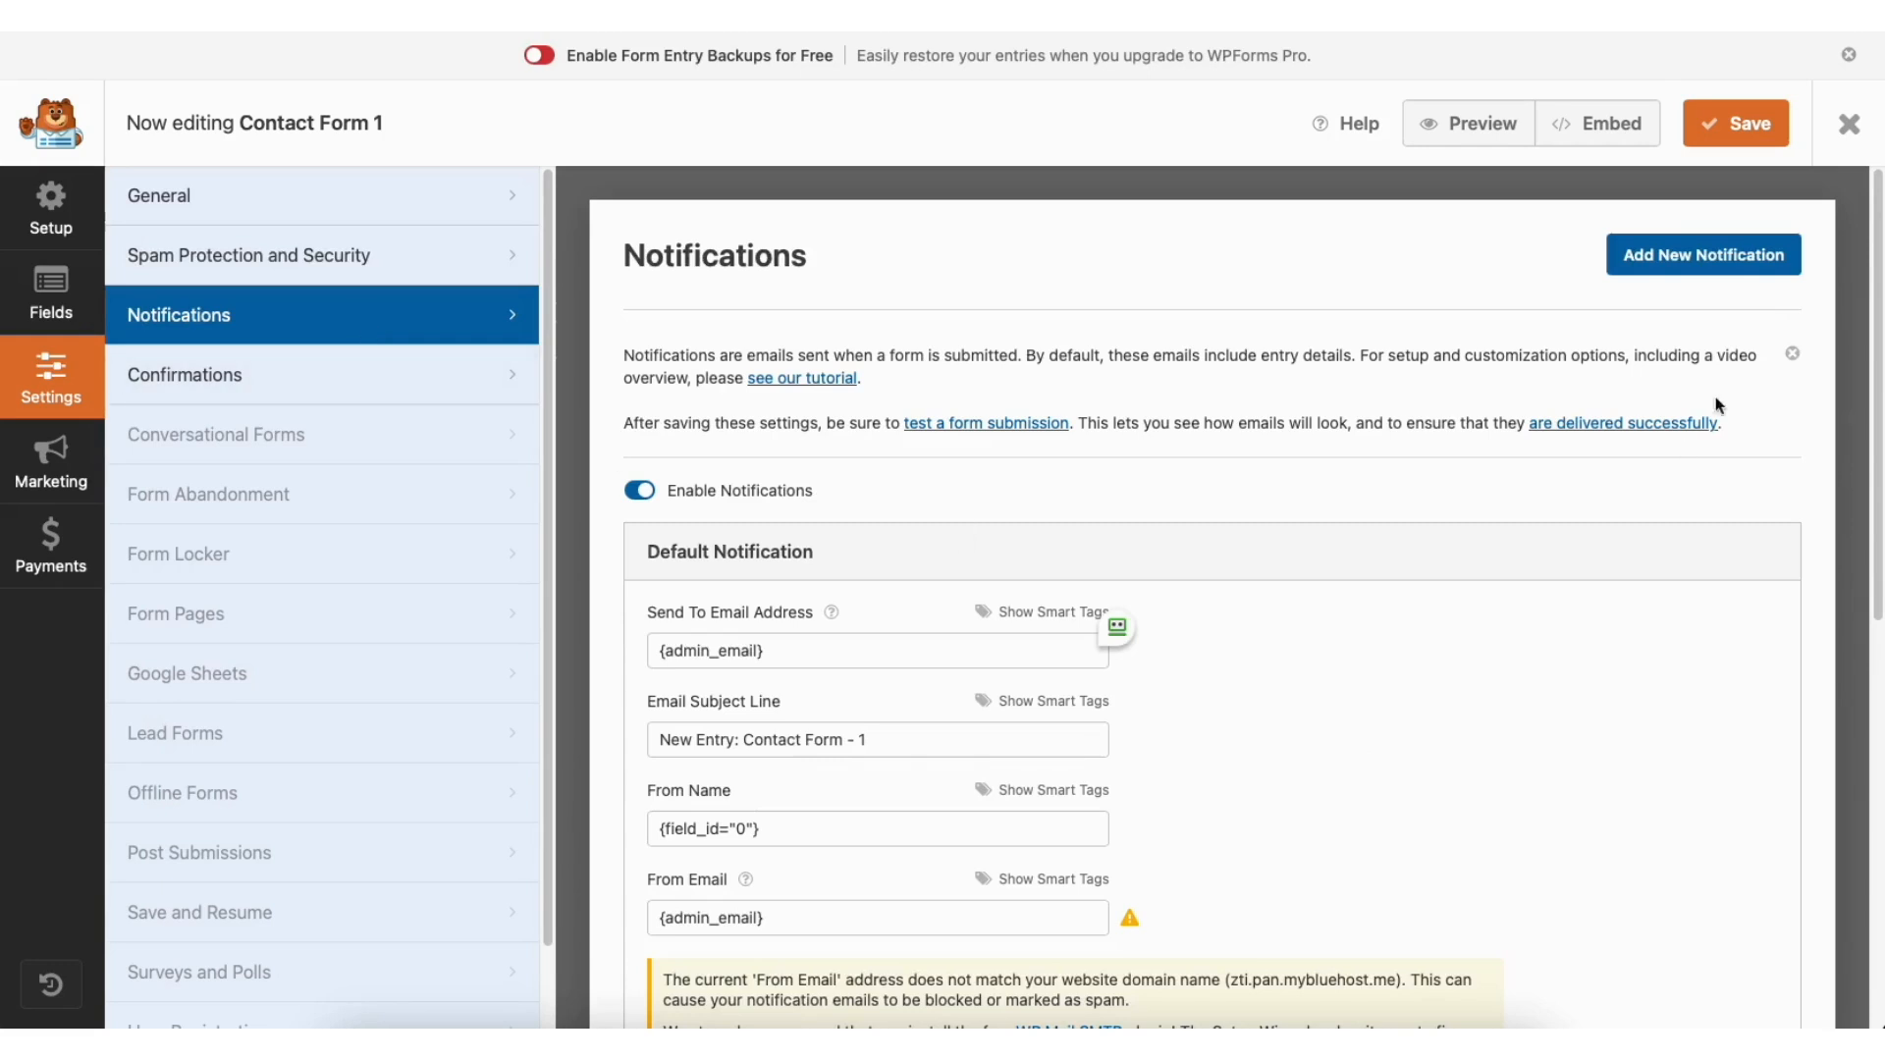
drag(1870, 334, 1883, 533)
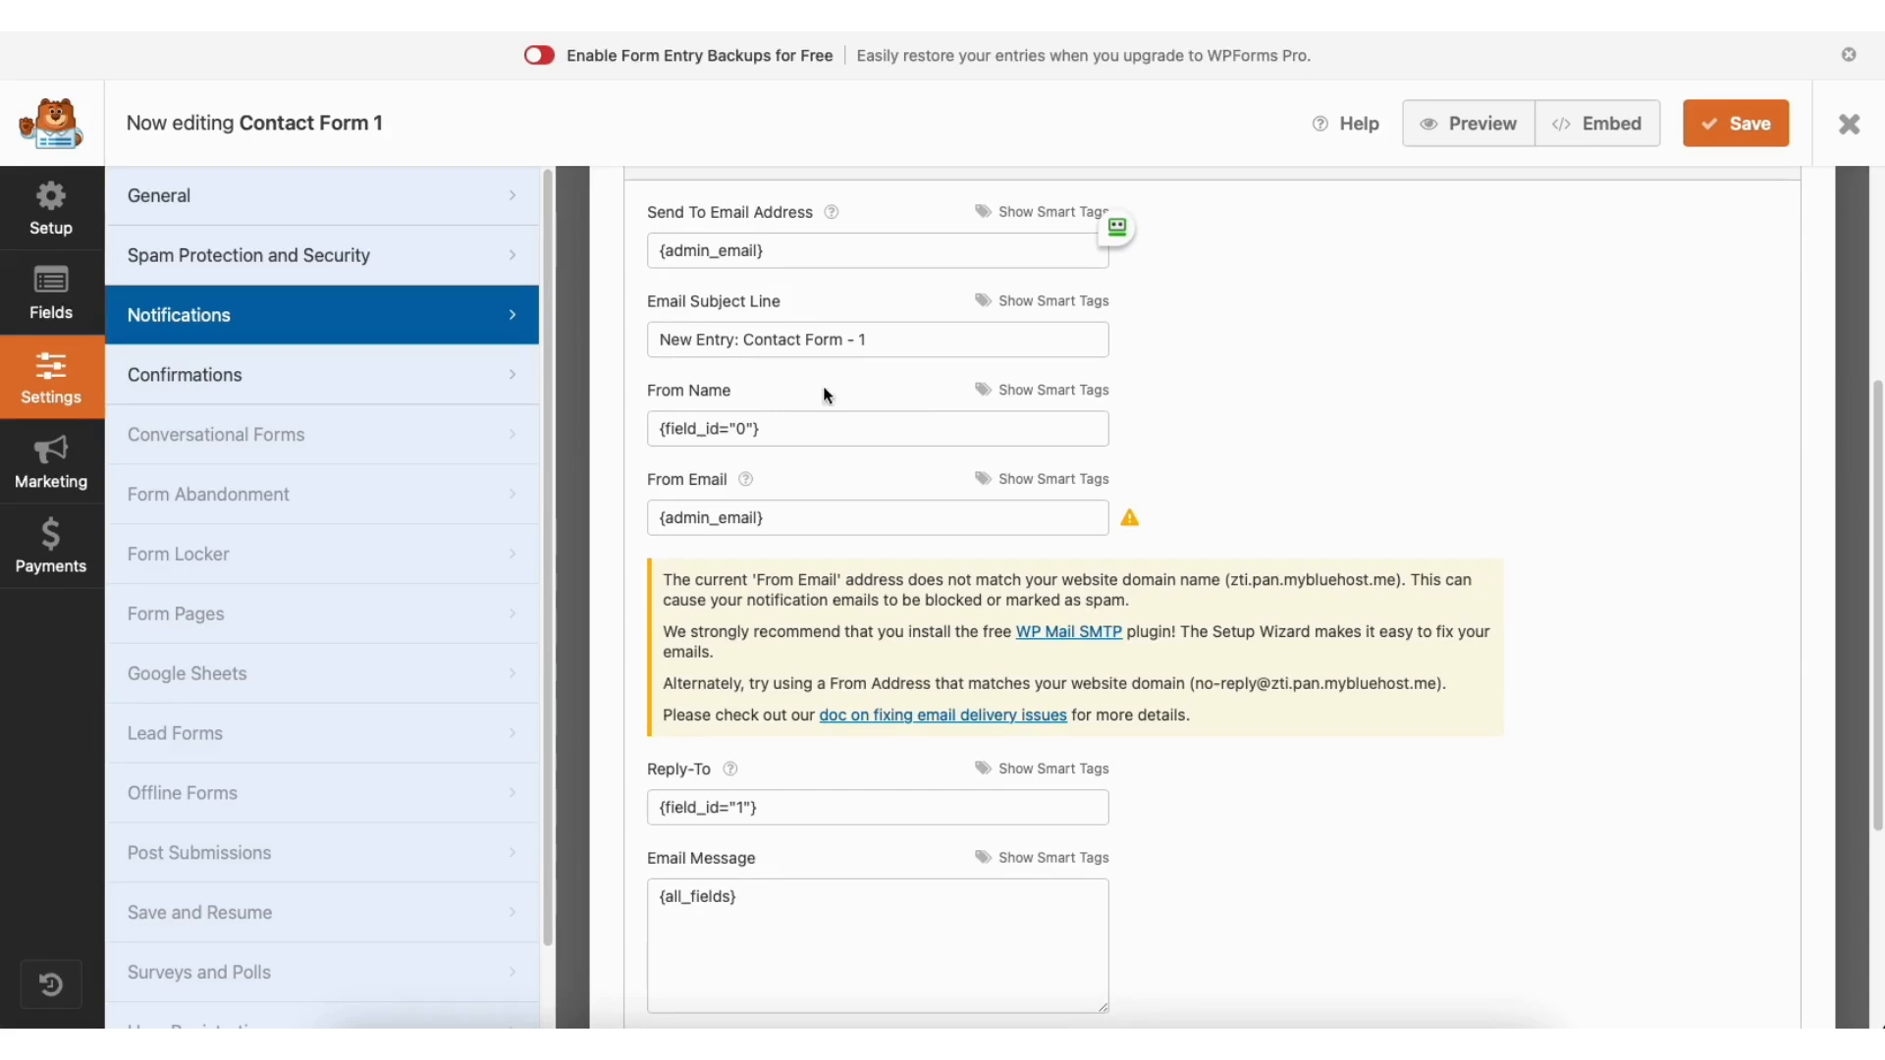
click(366, 381)
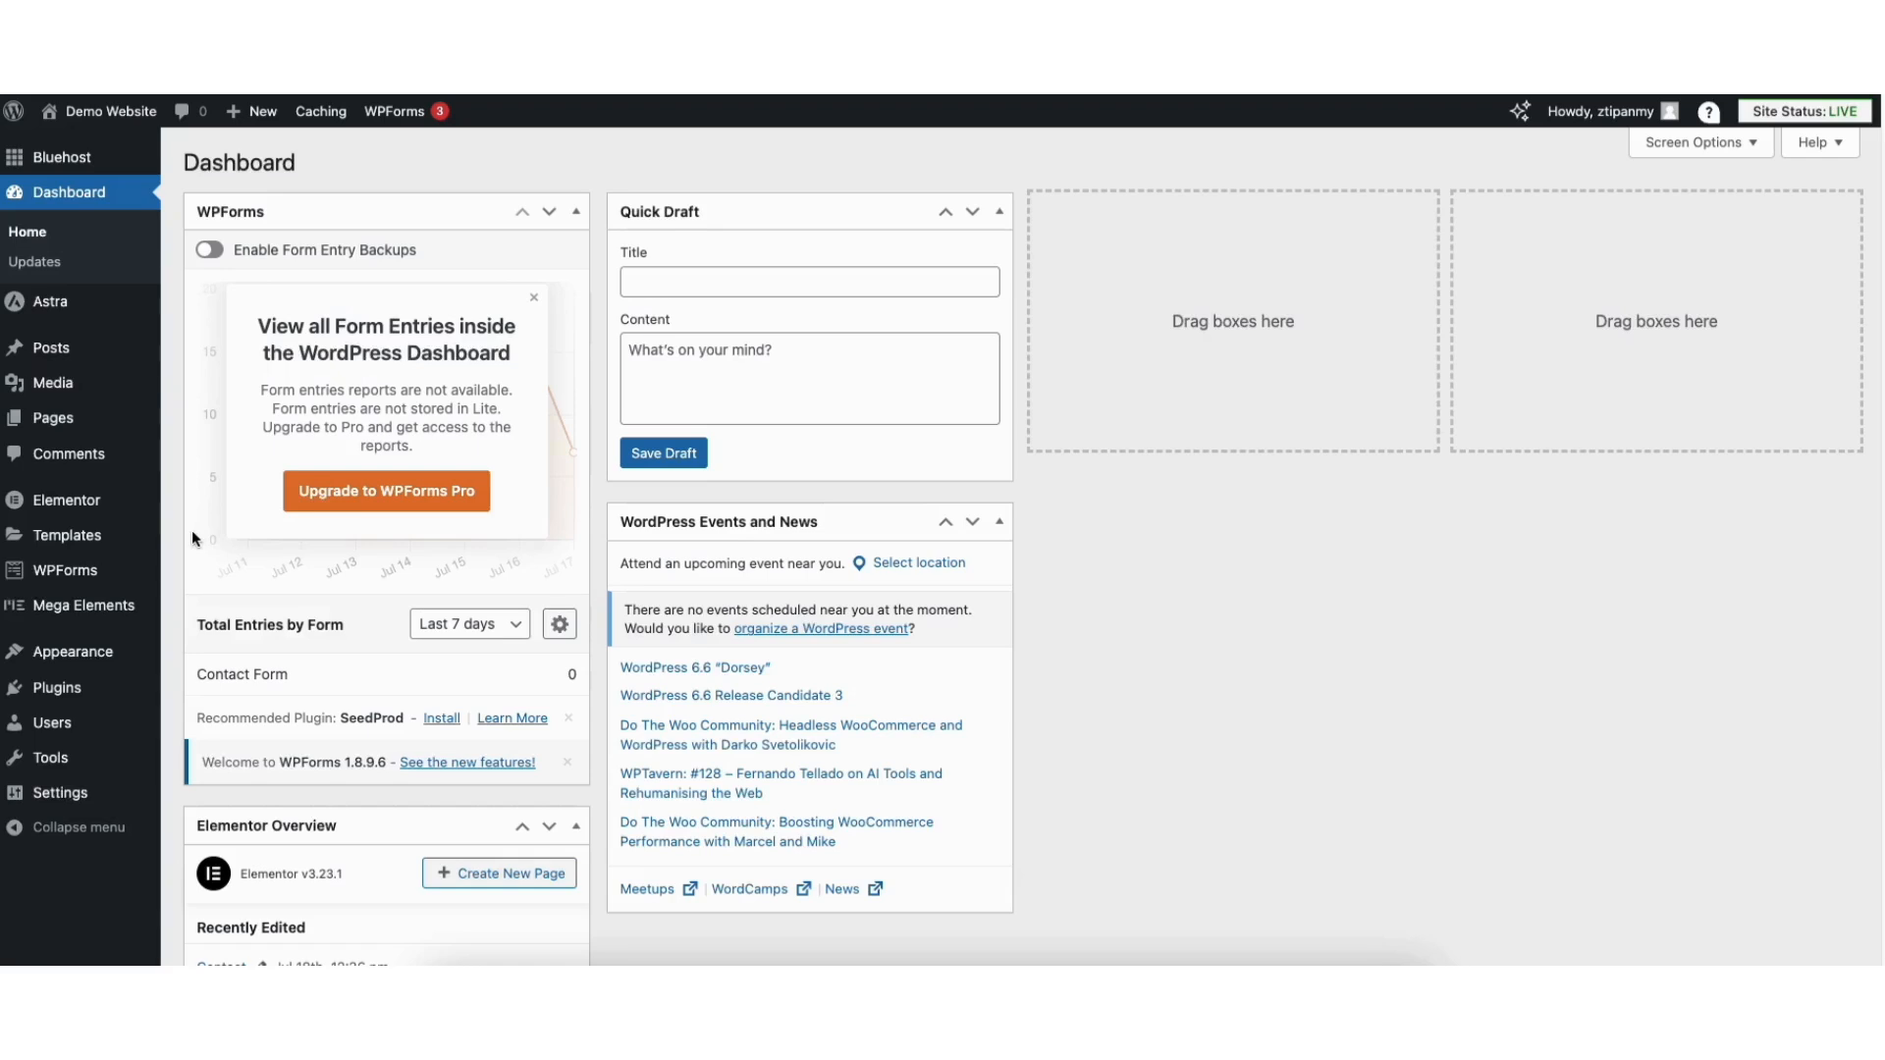
Step: Search the plugin directory for amelia, then install and activate the Booking for Appointments and Events Calendar – Amelia plugin
mouse_move(57, 691)
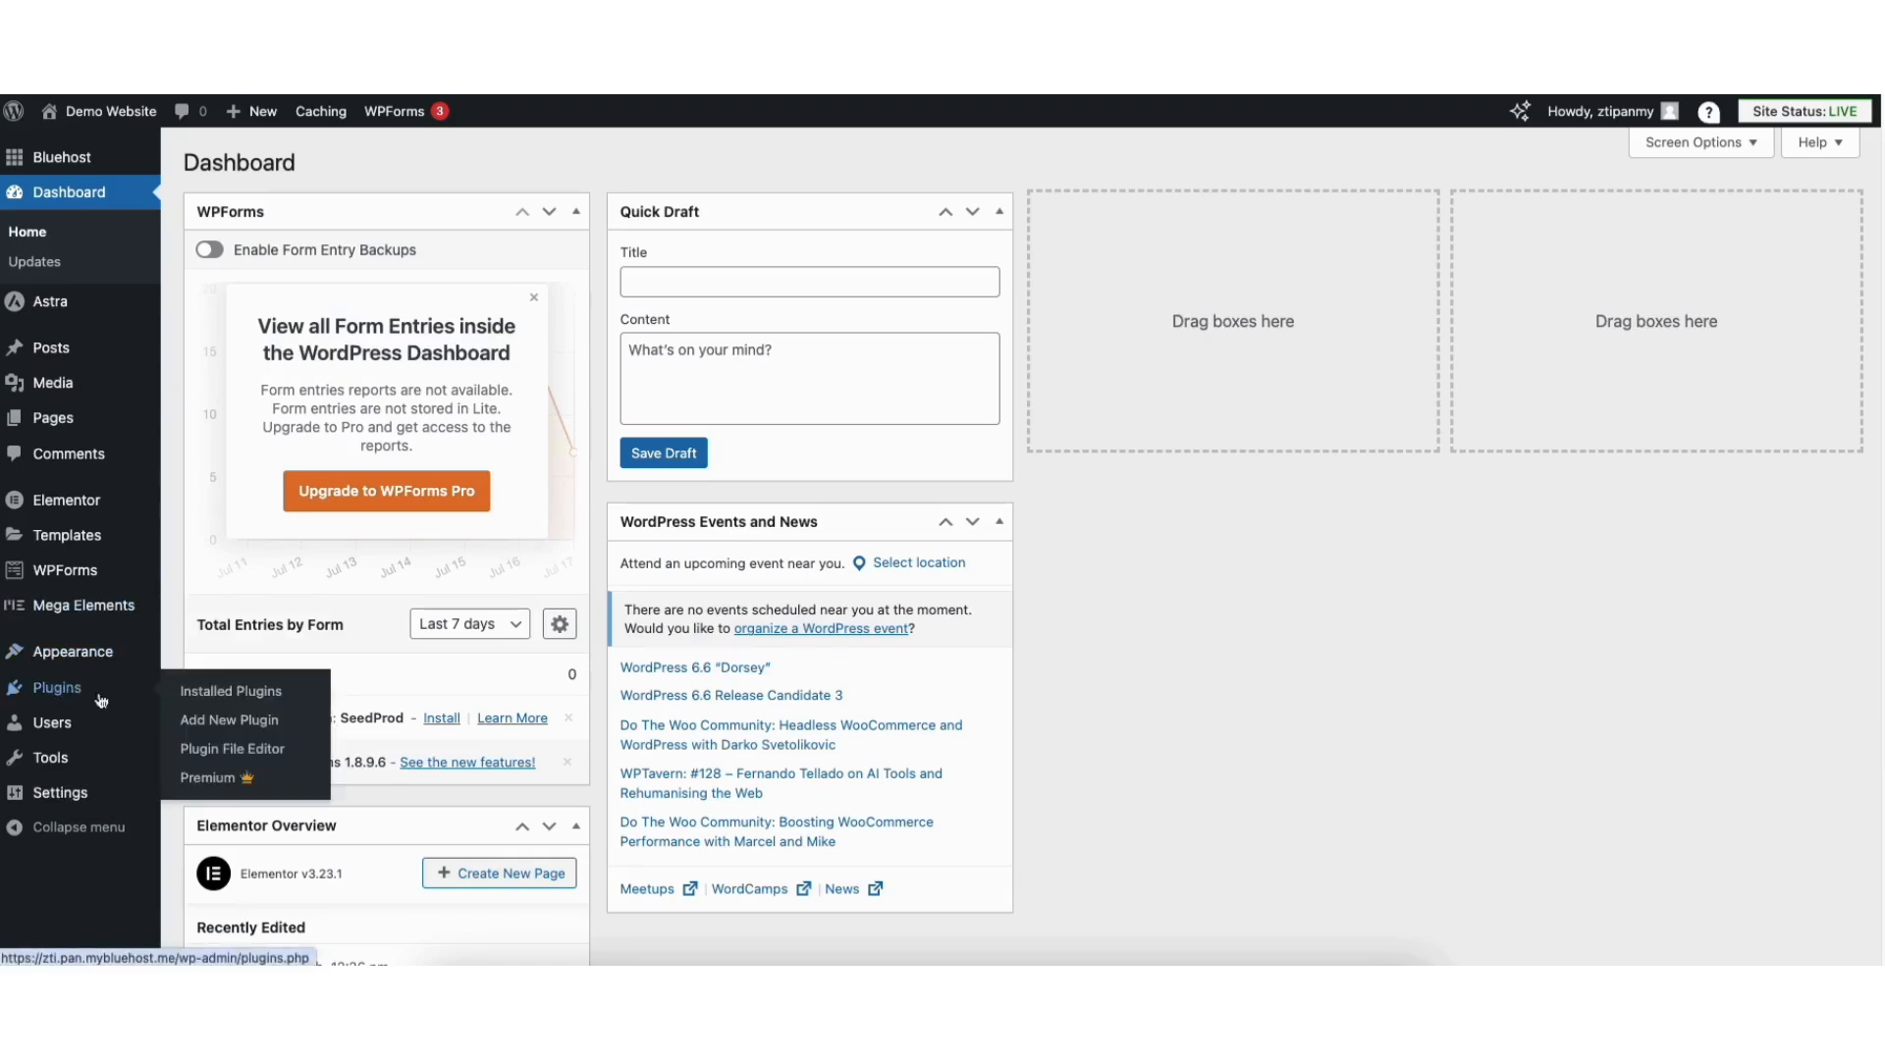
click(240, 722)
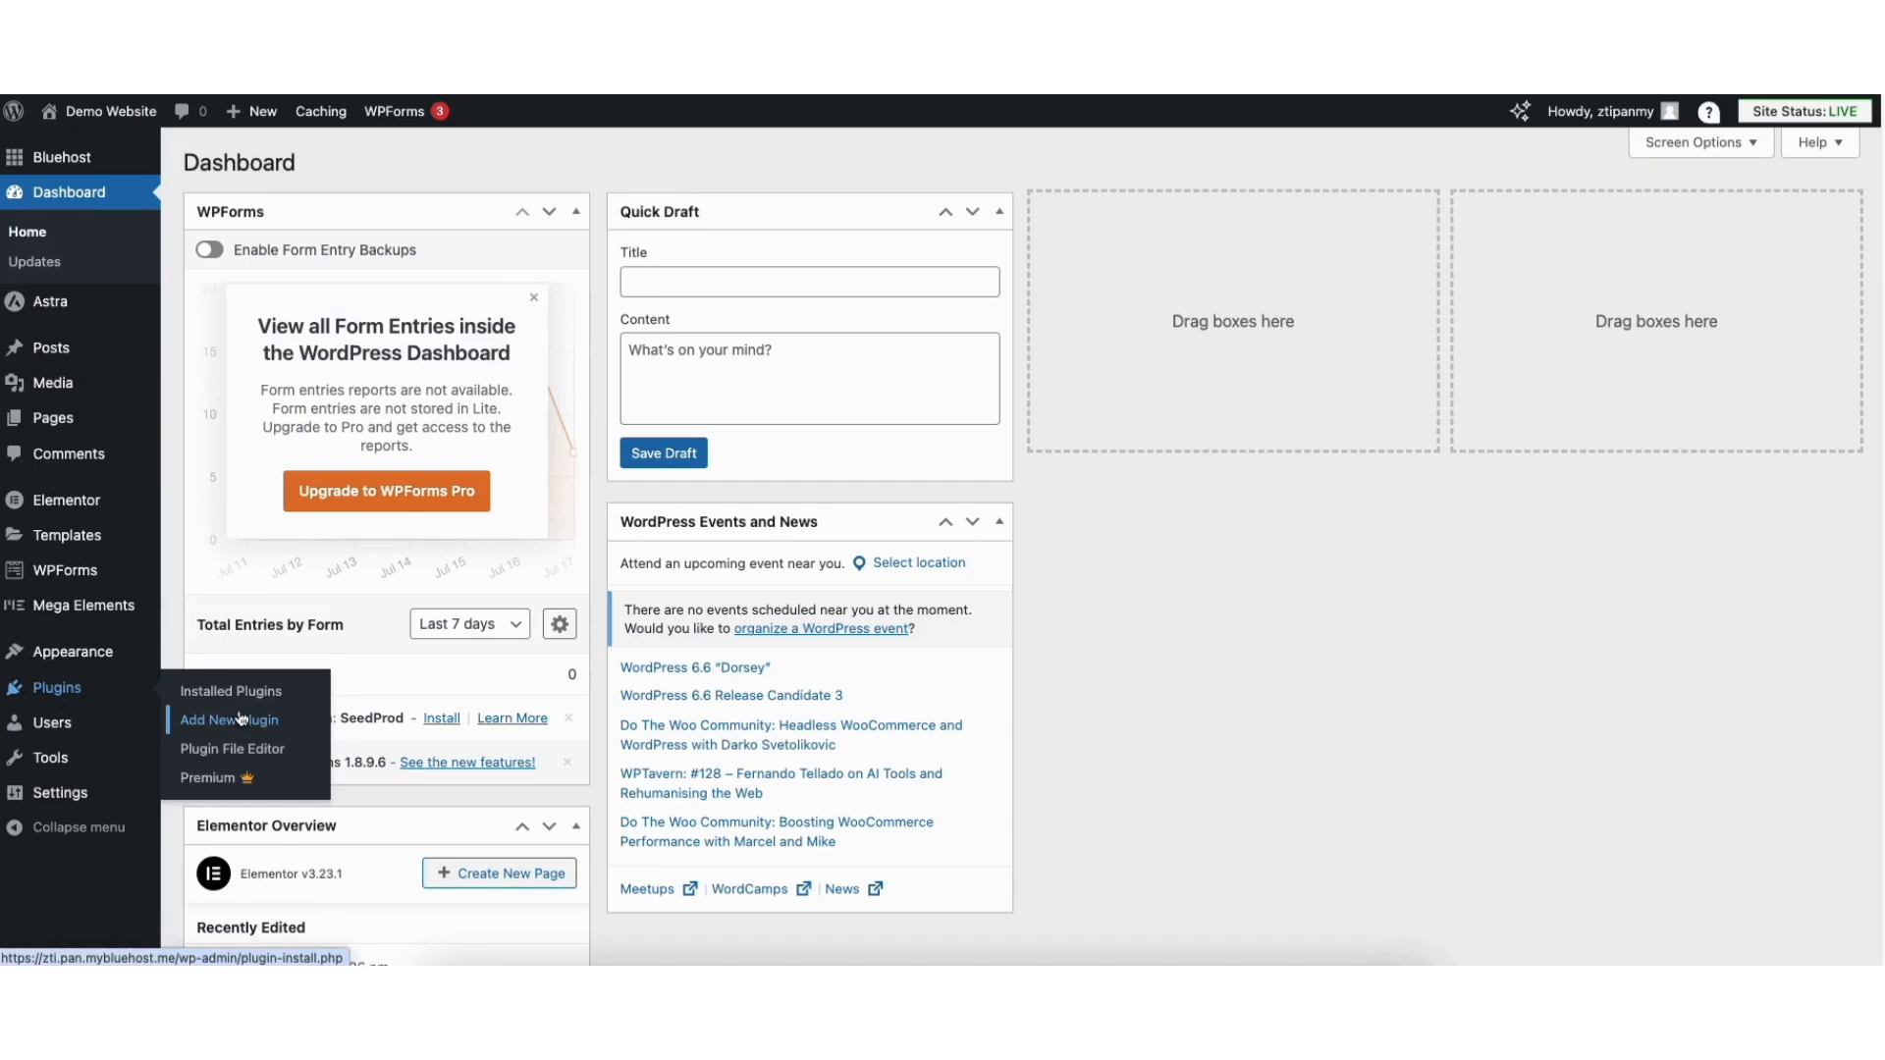
click(1510, 224)
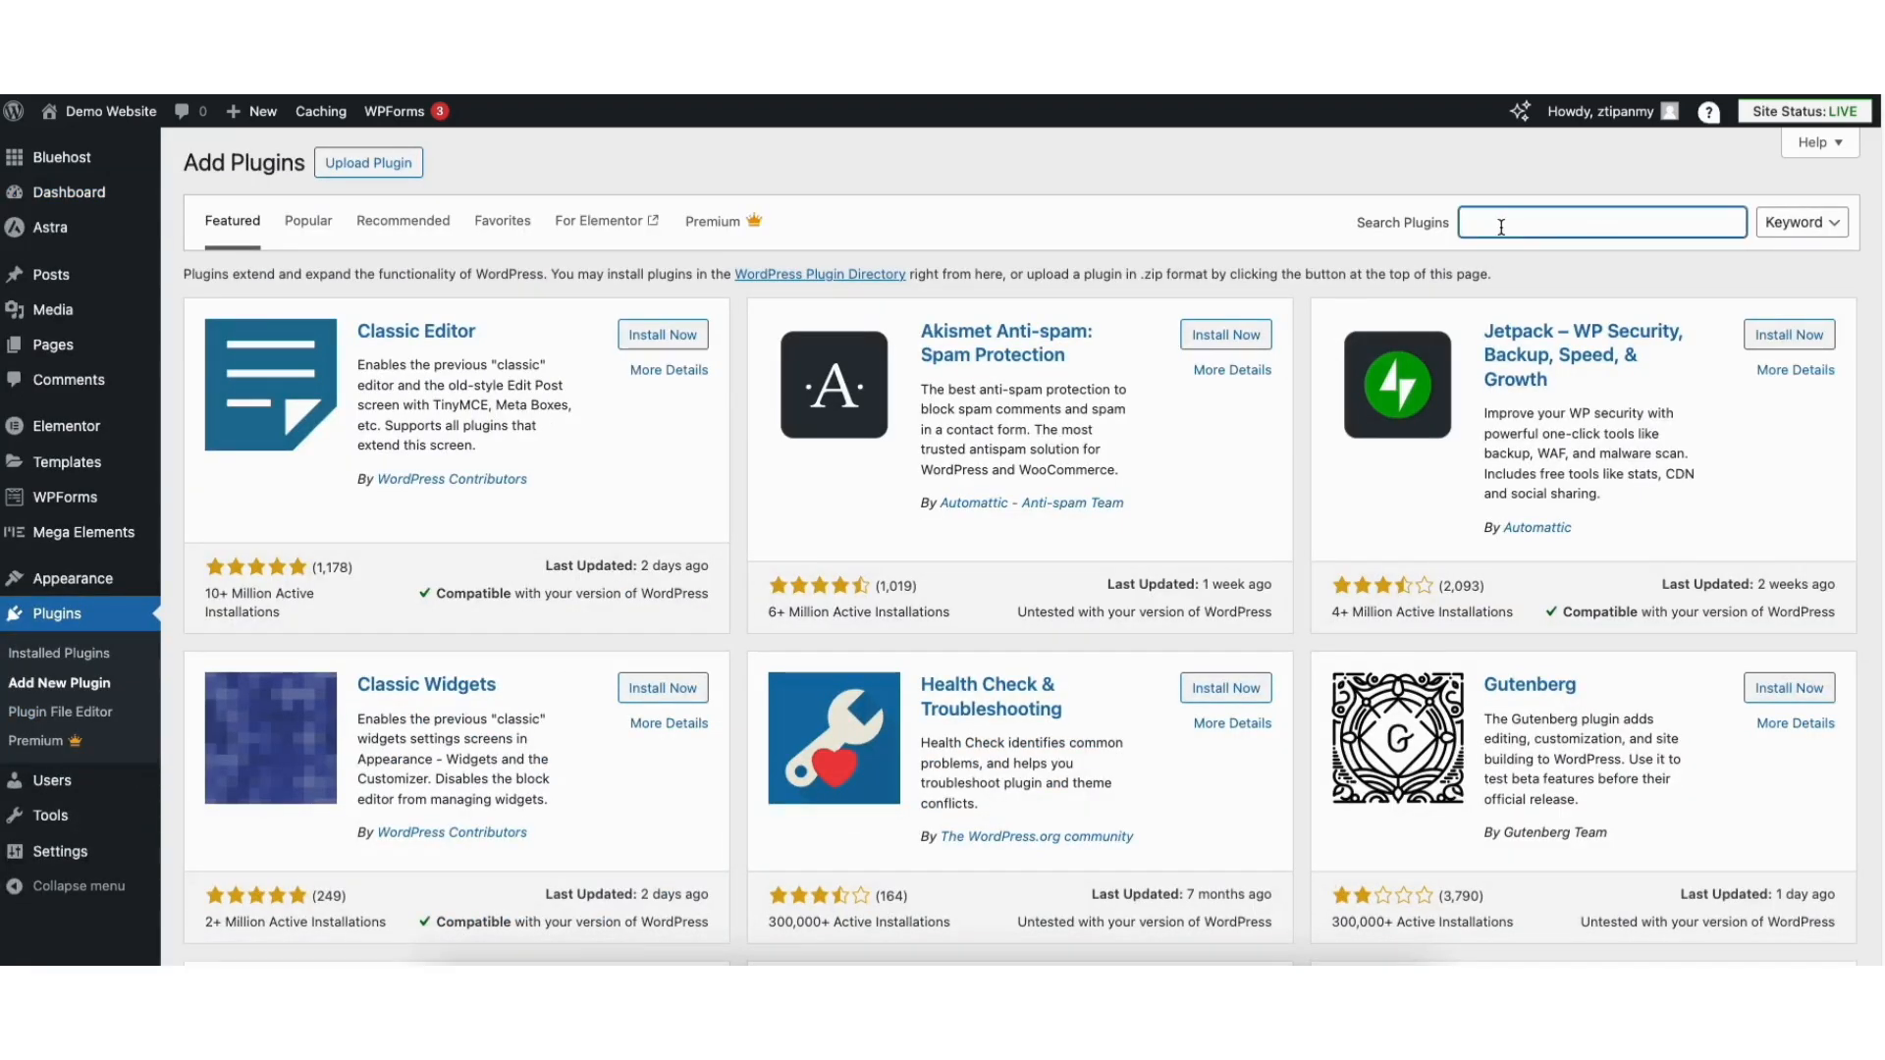
text(amelia)
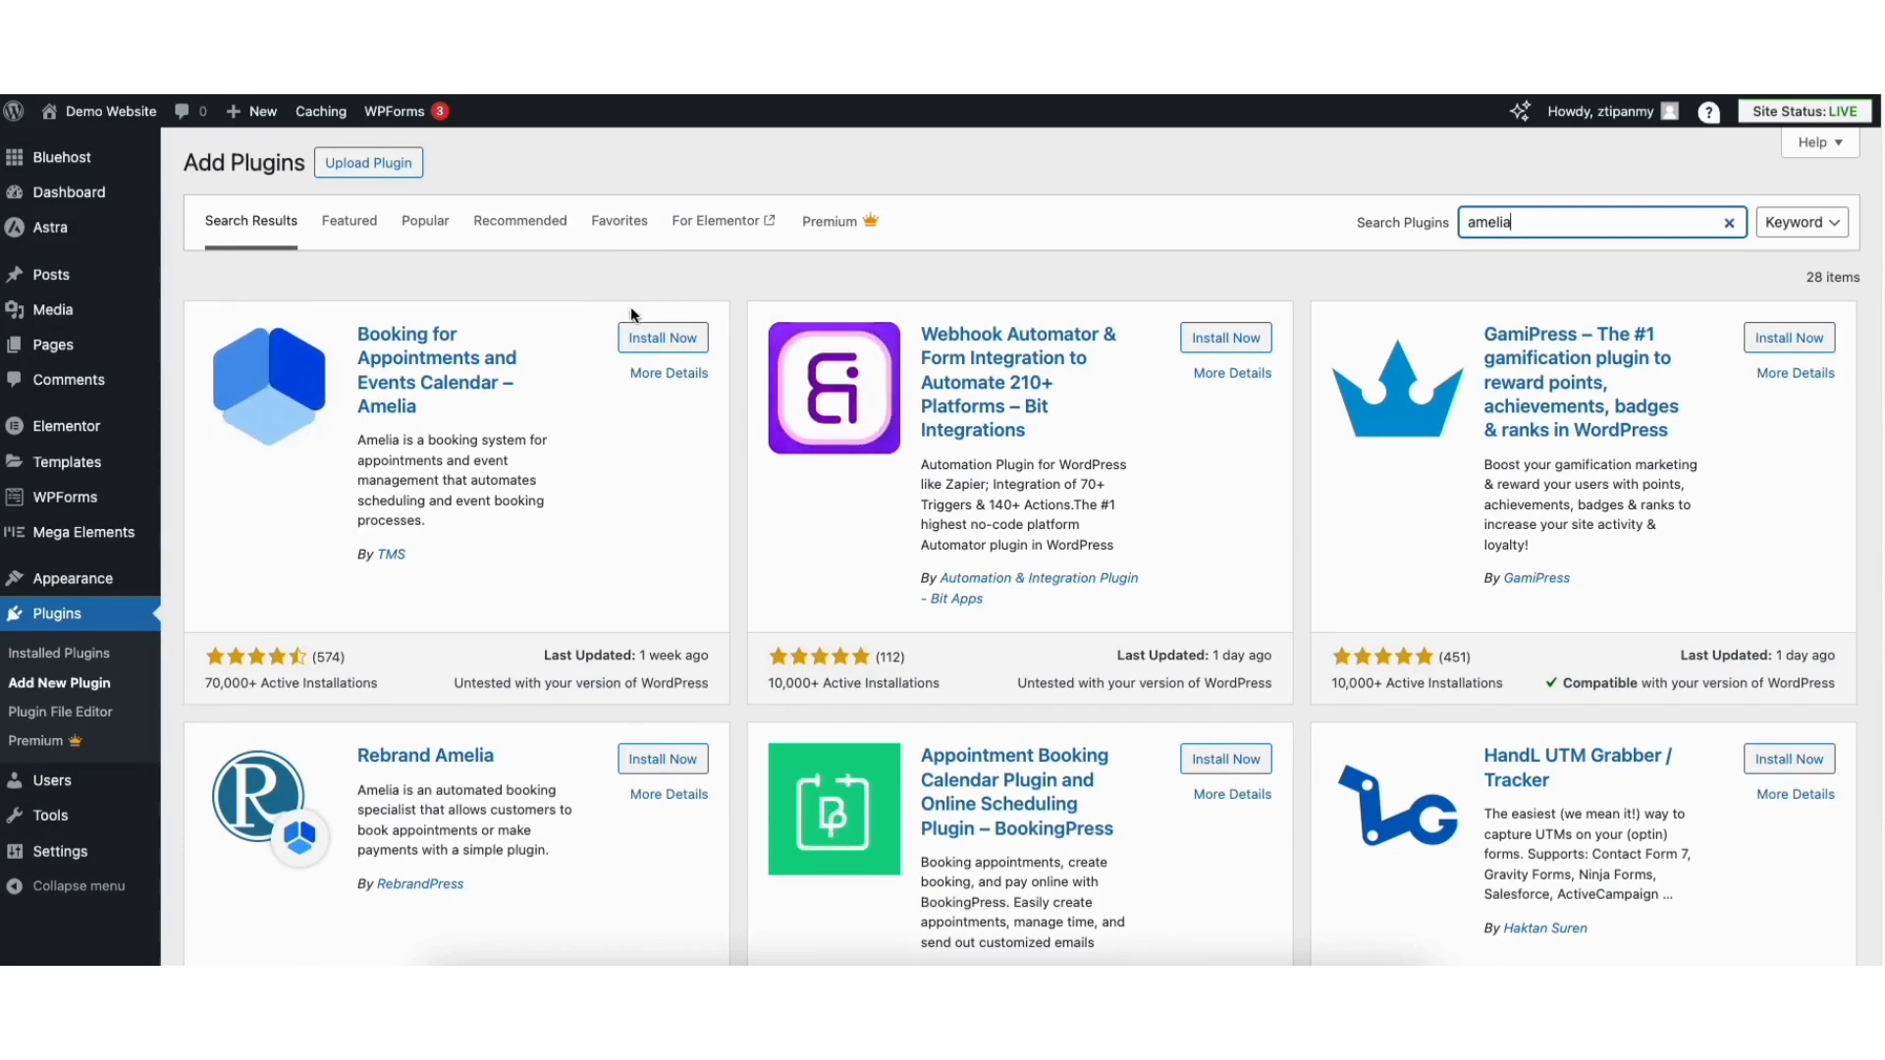
click(638, 338)
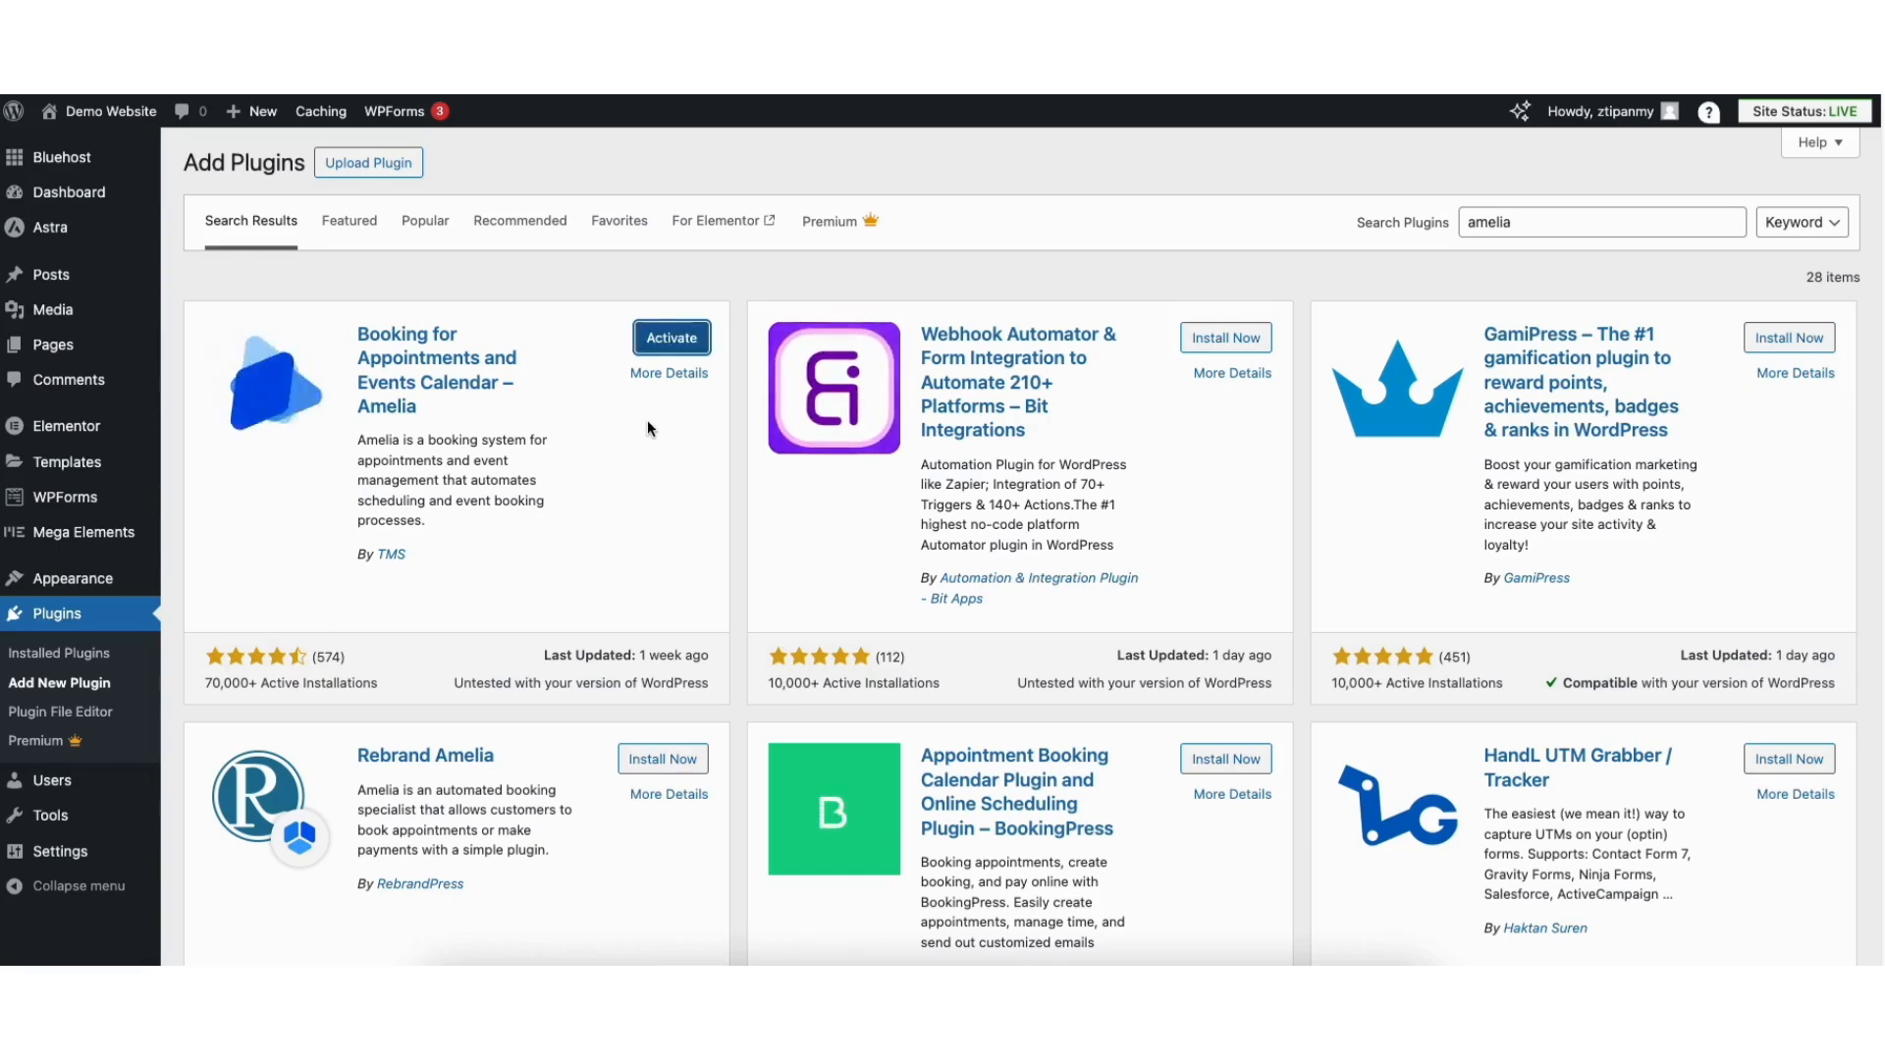
click(671, 338)
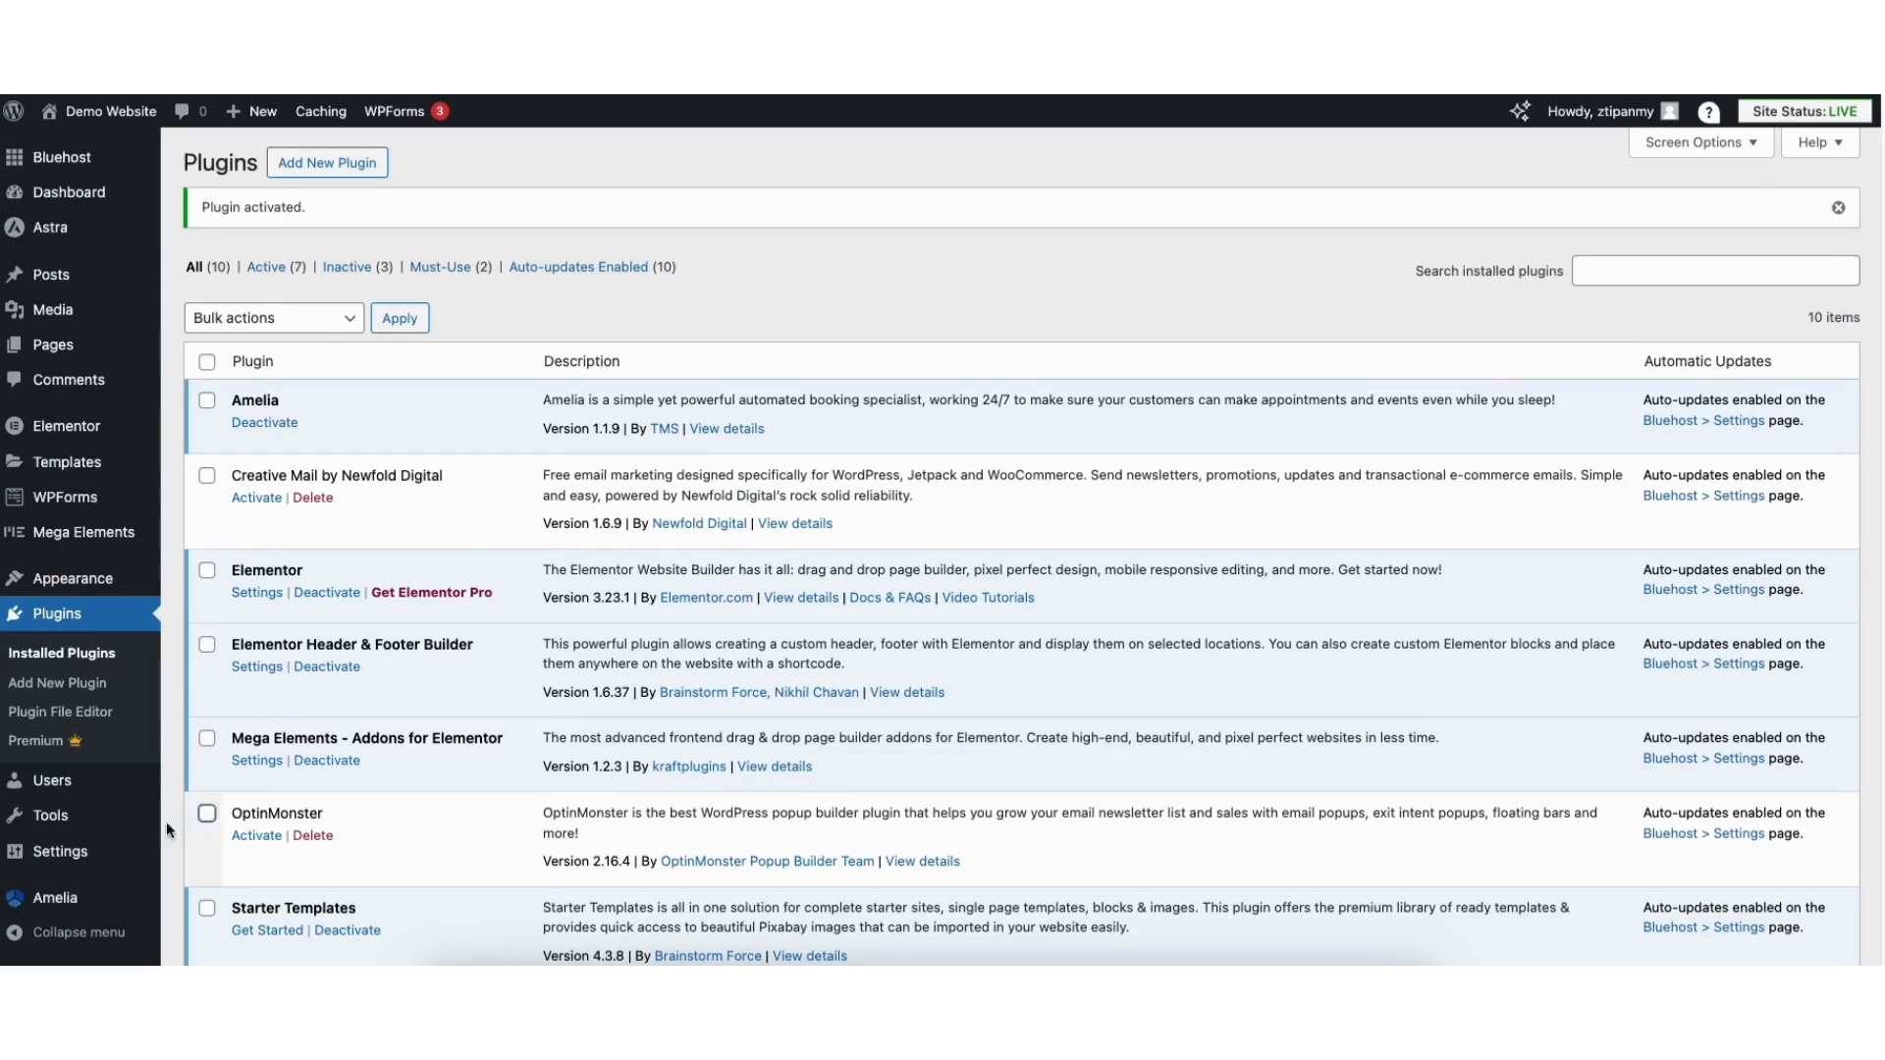
Step: Open the Company Settings in Amelia's plugin settings
mouse_move(57, 901)
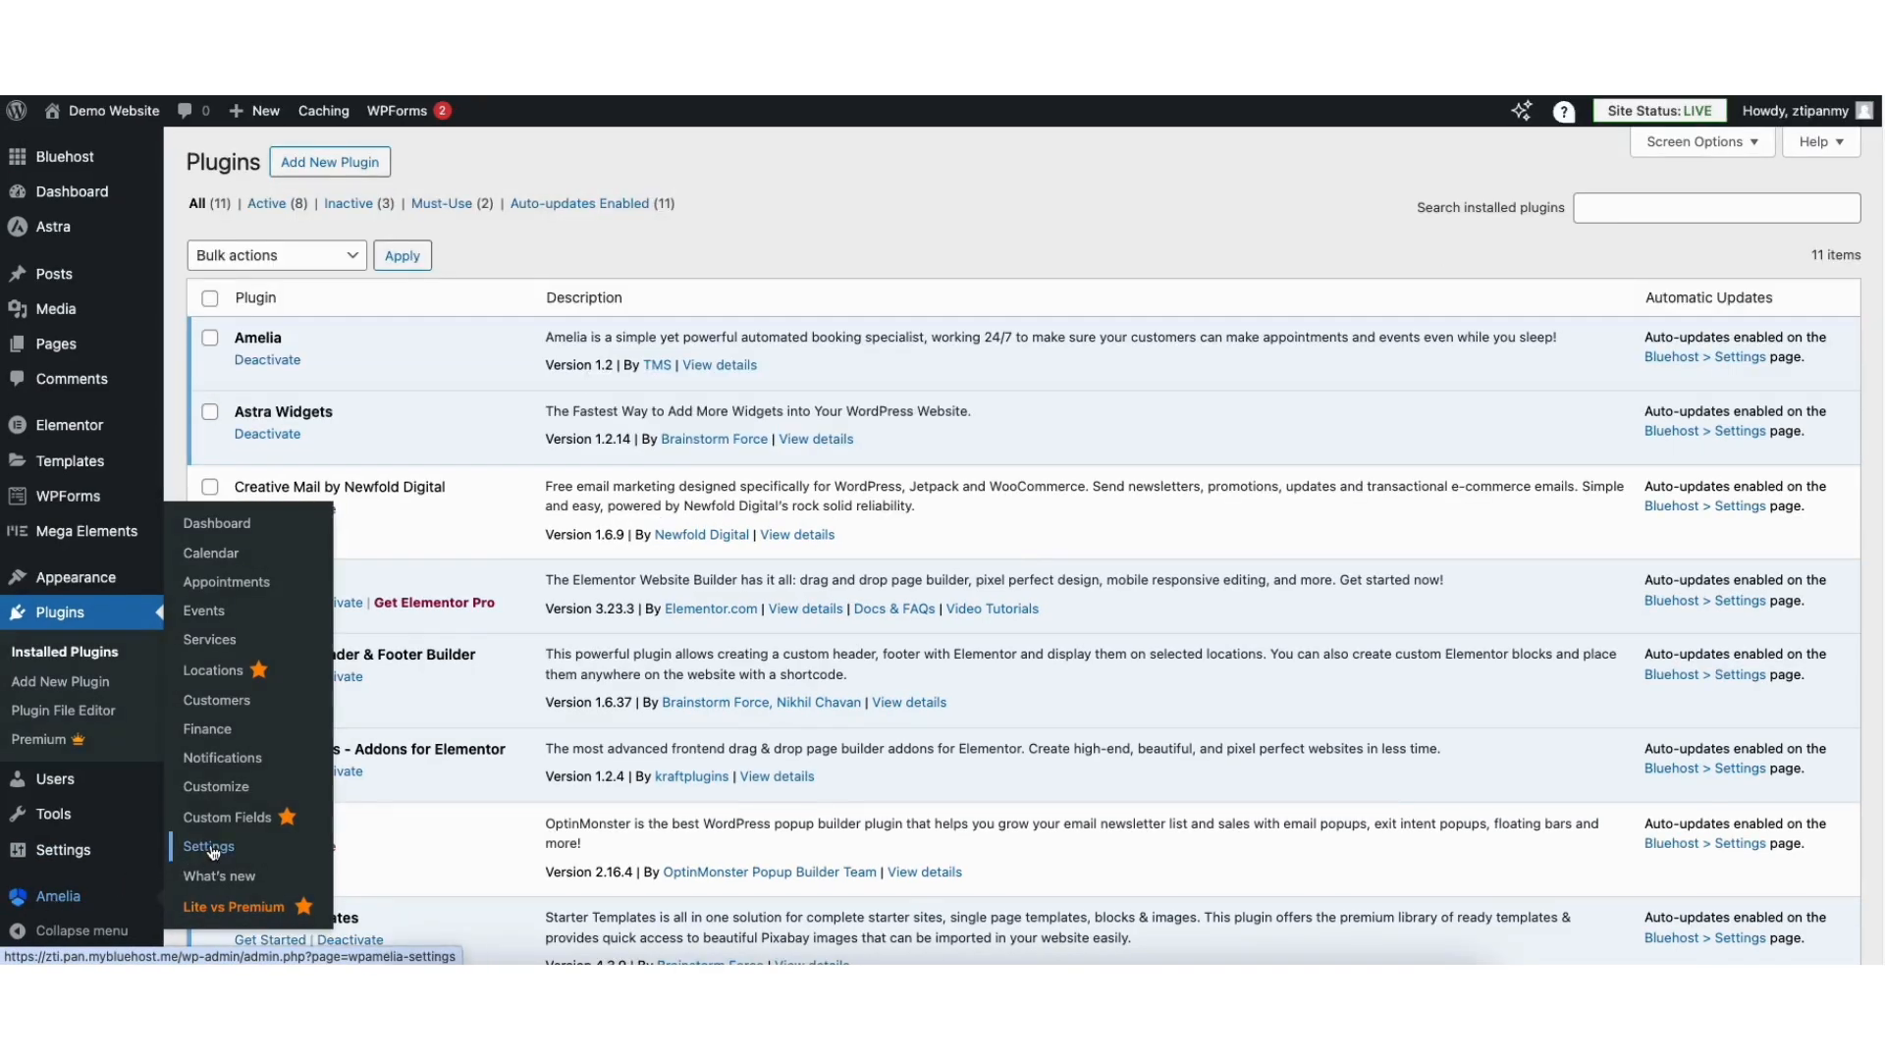
click(209, 846)
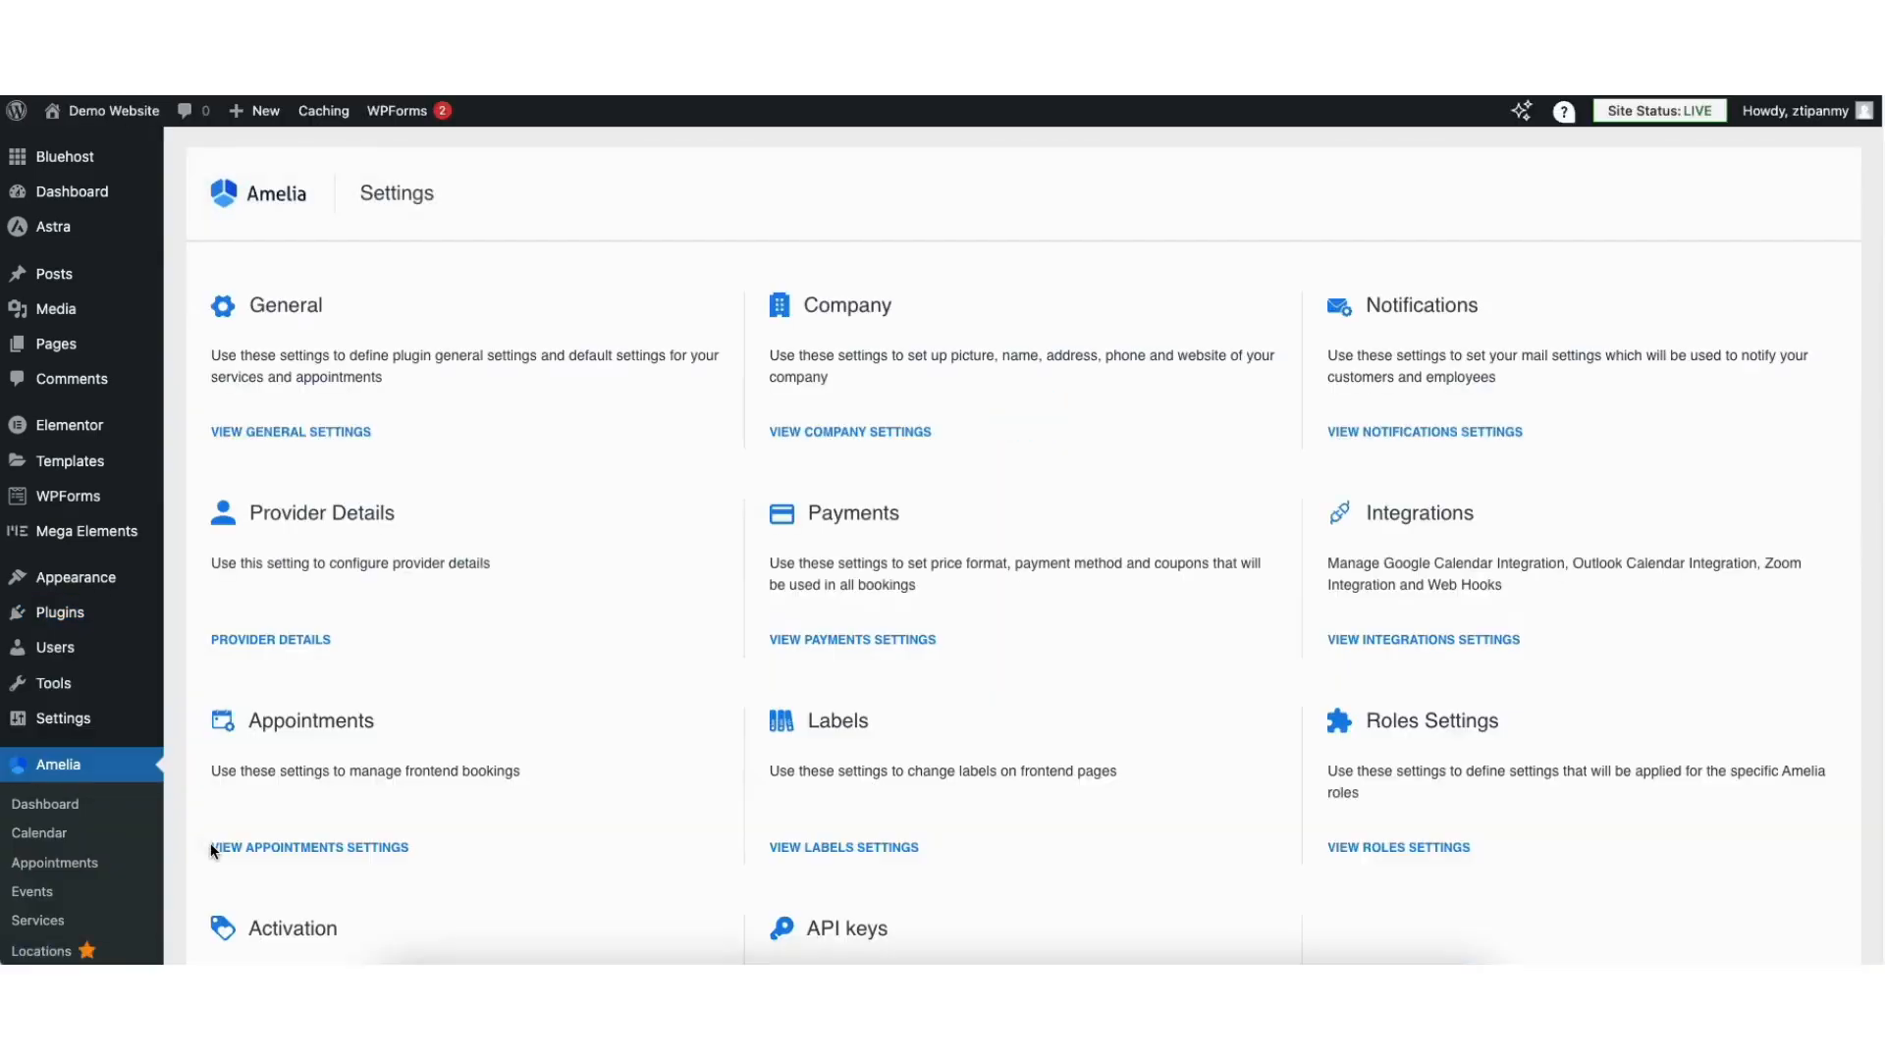
click(849, 437)
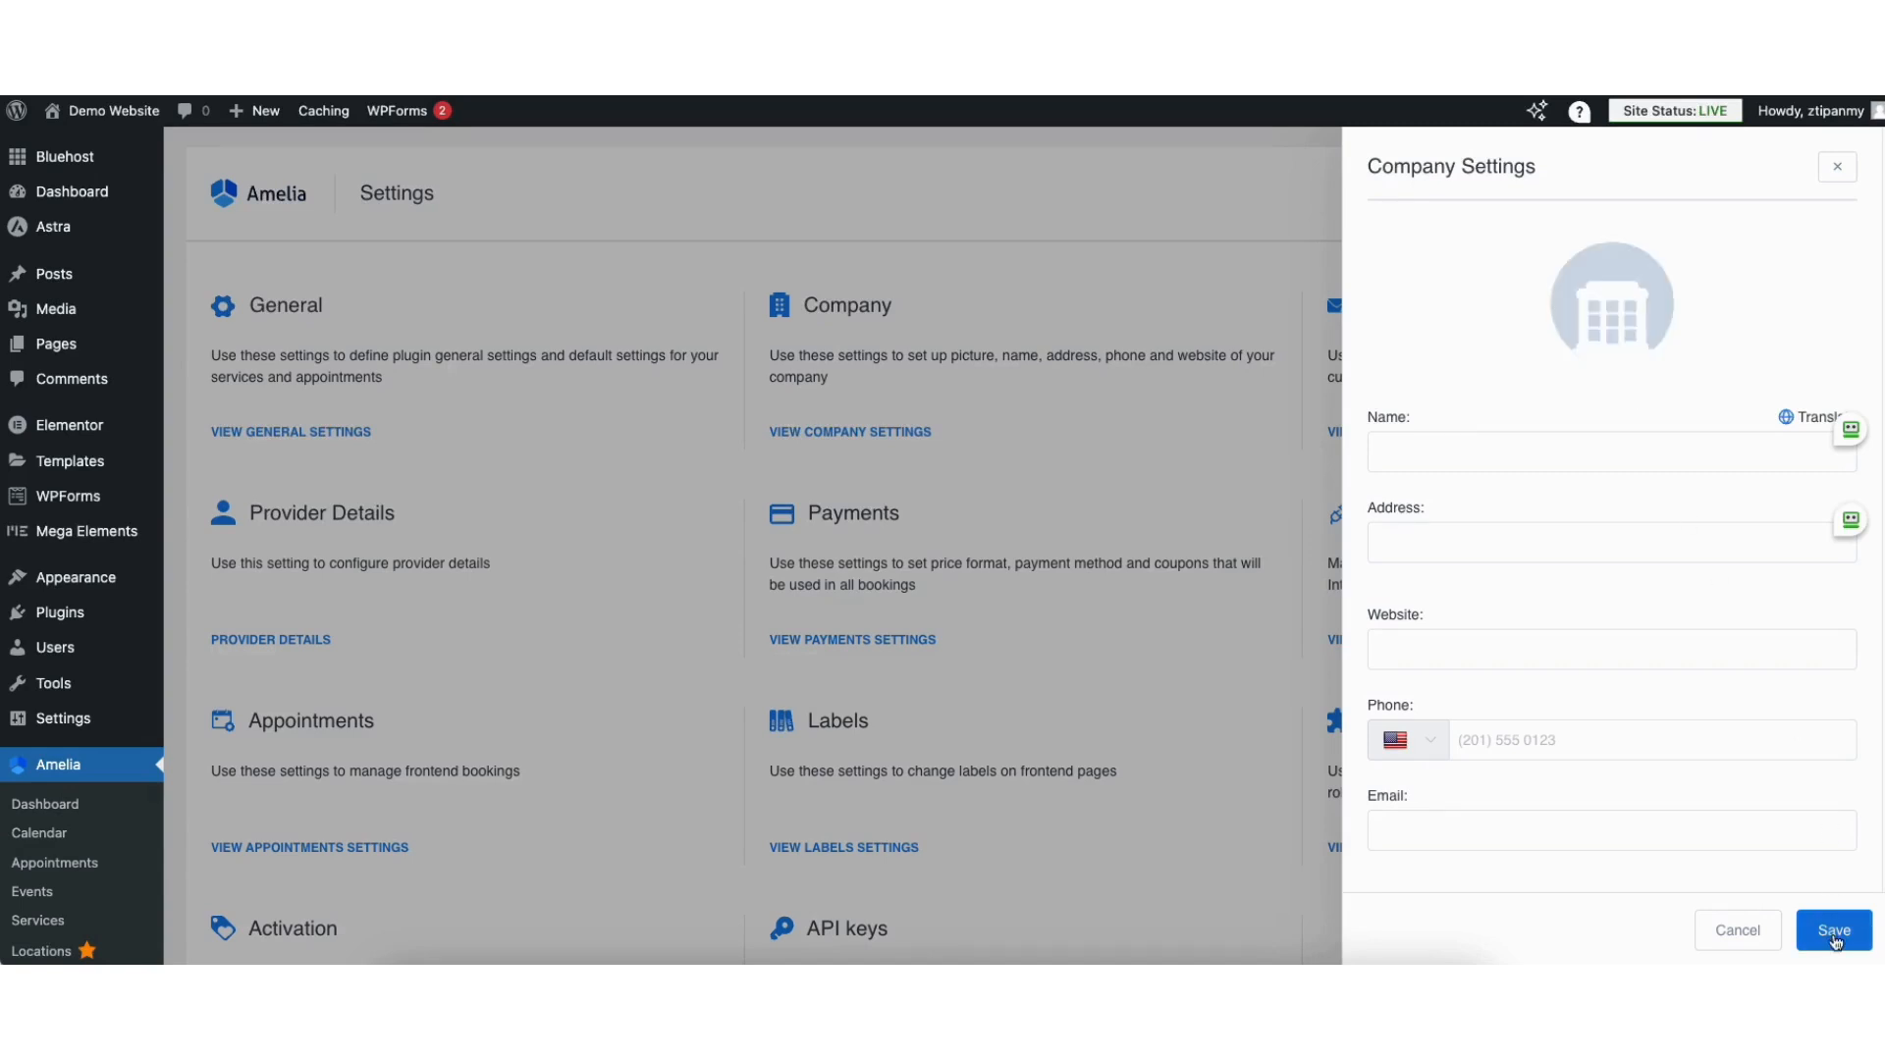
Step: Close the company settings and review Amelia's notification settings, including the redirect URLs
click(1837, 166)
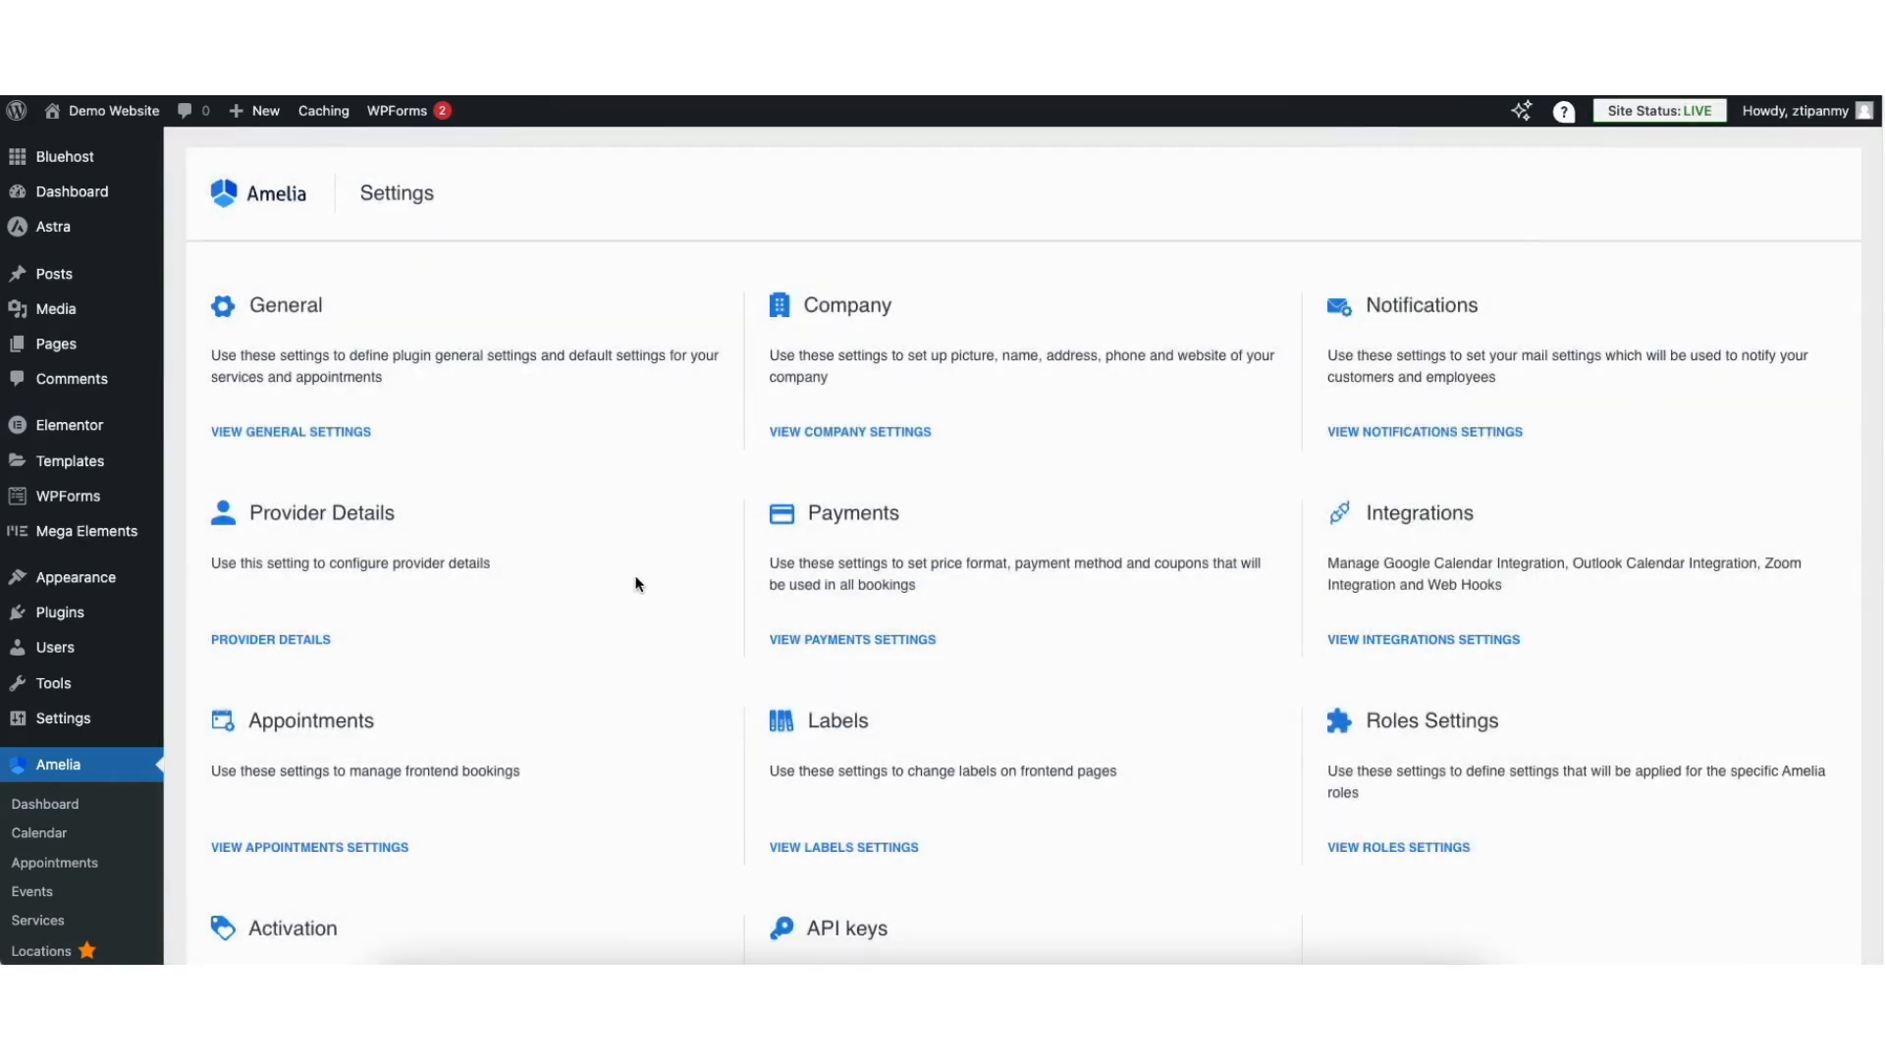
click(1435, 437)
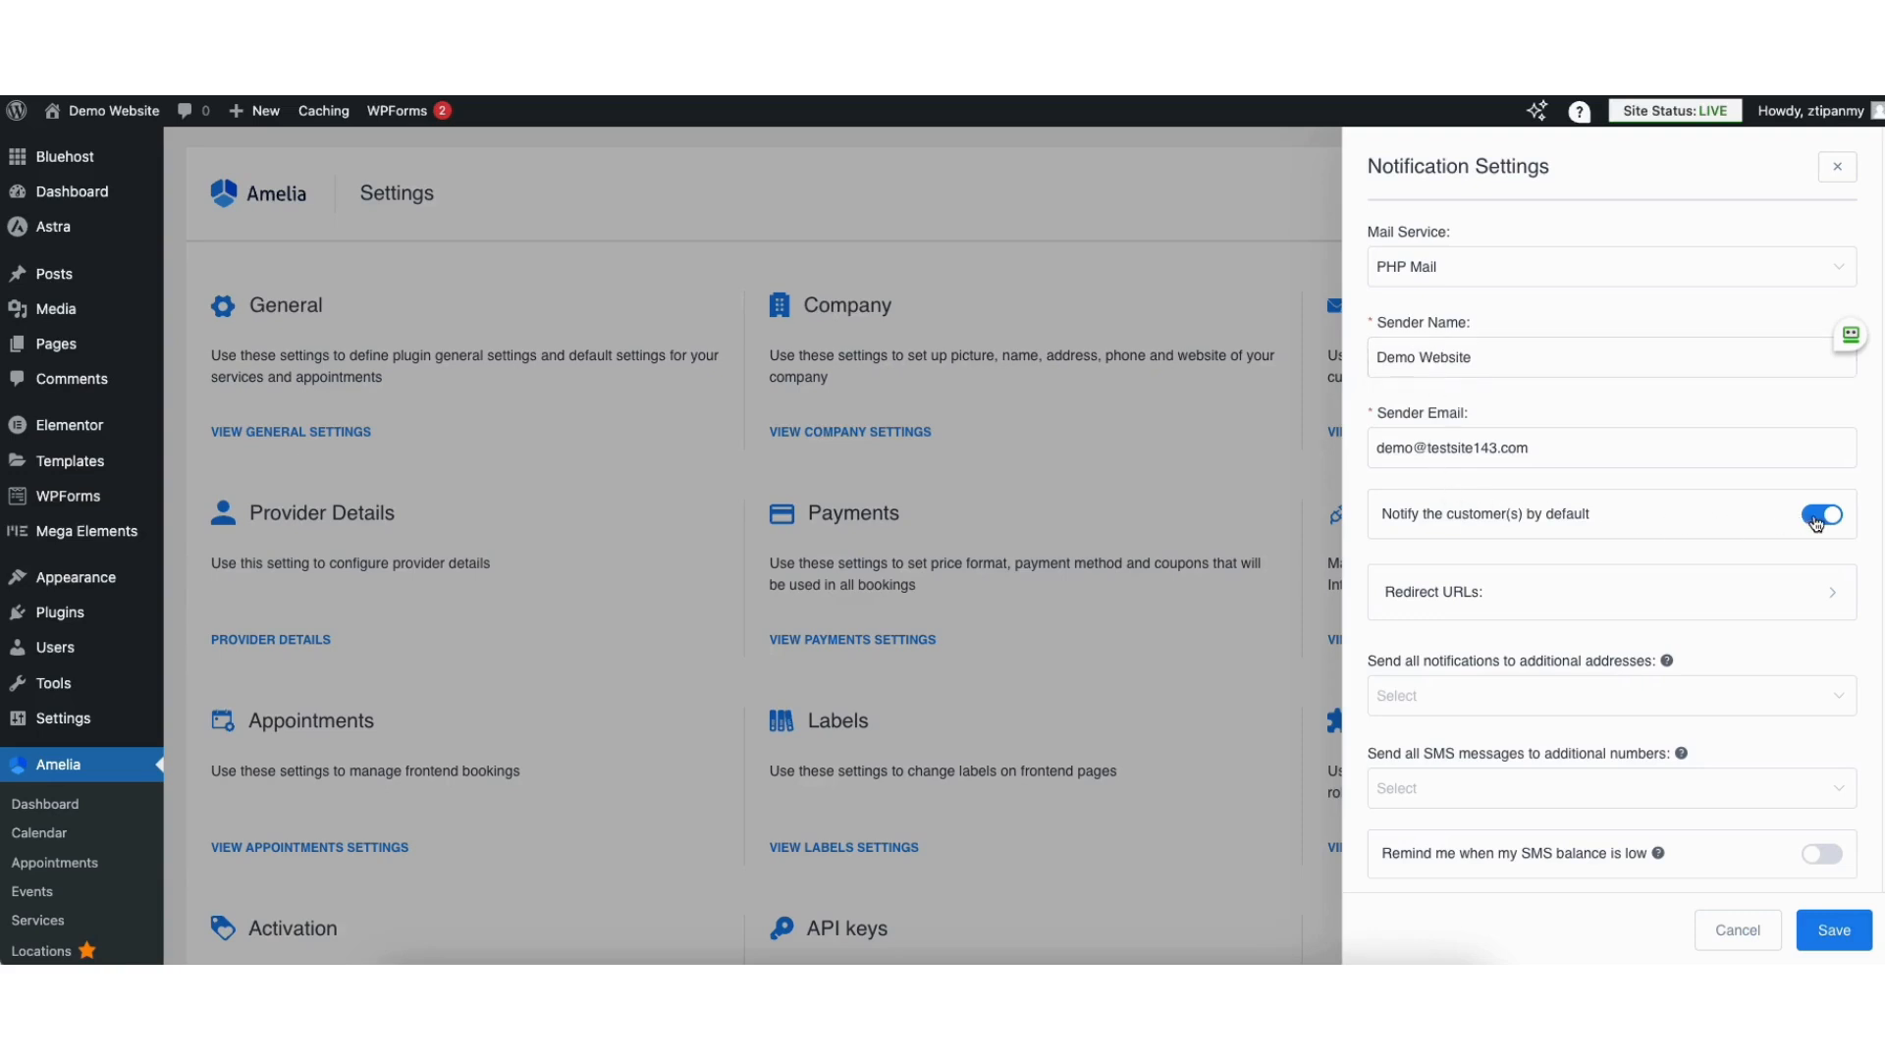
click(1466, 599)
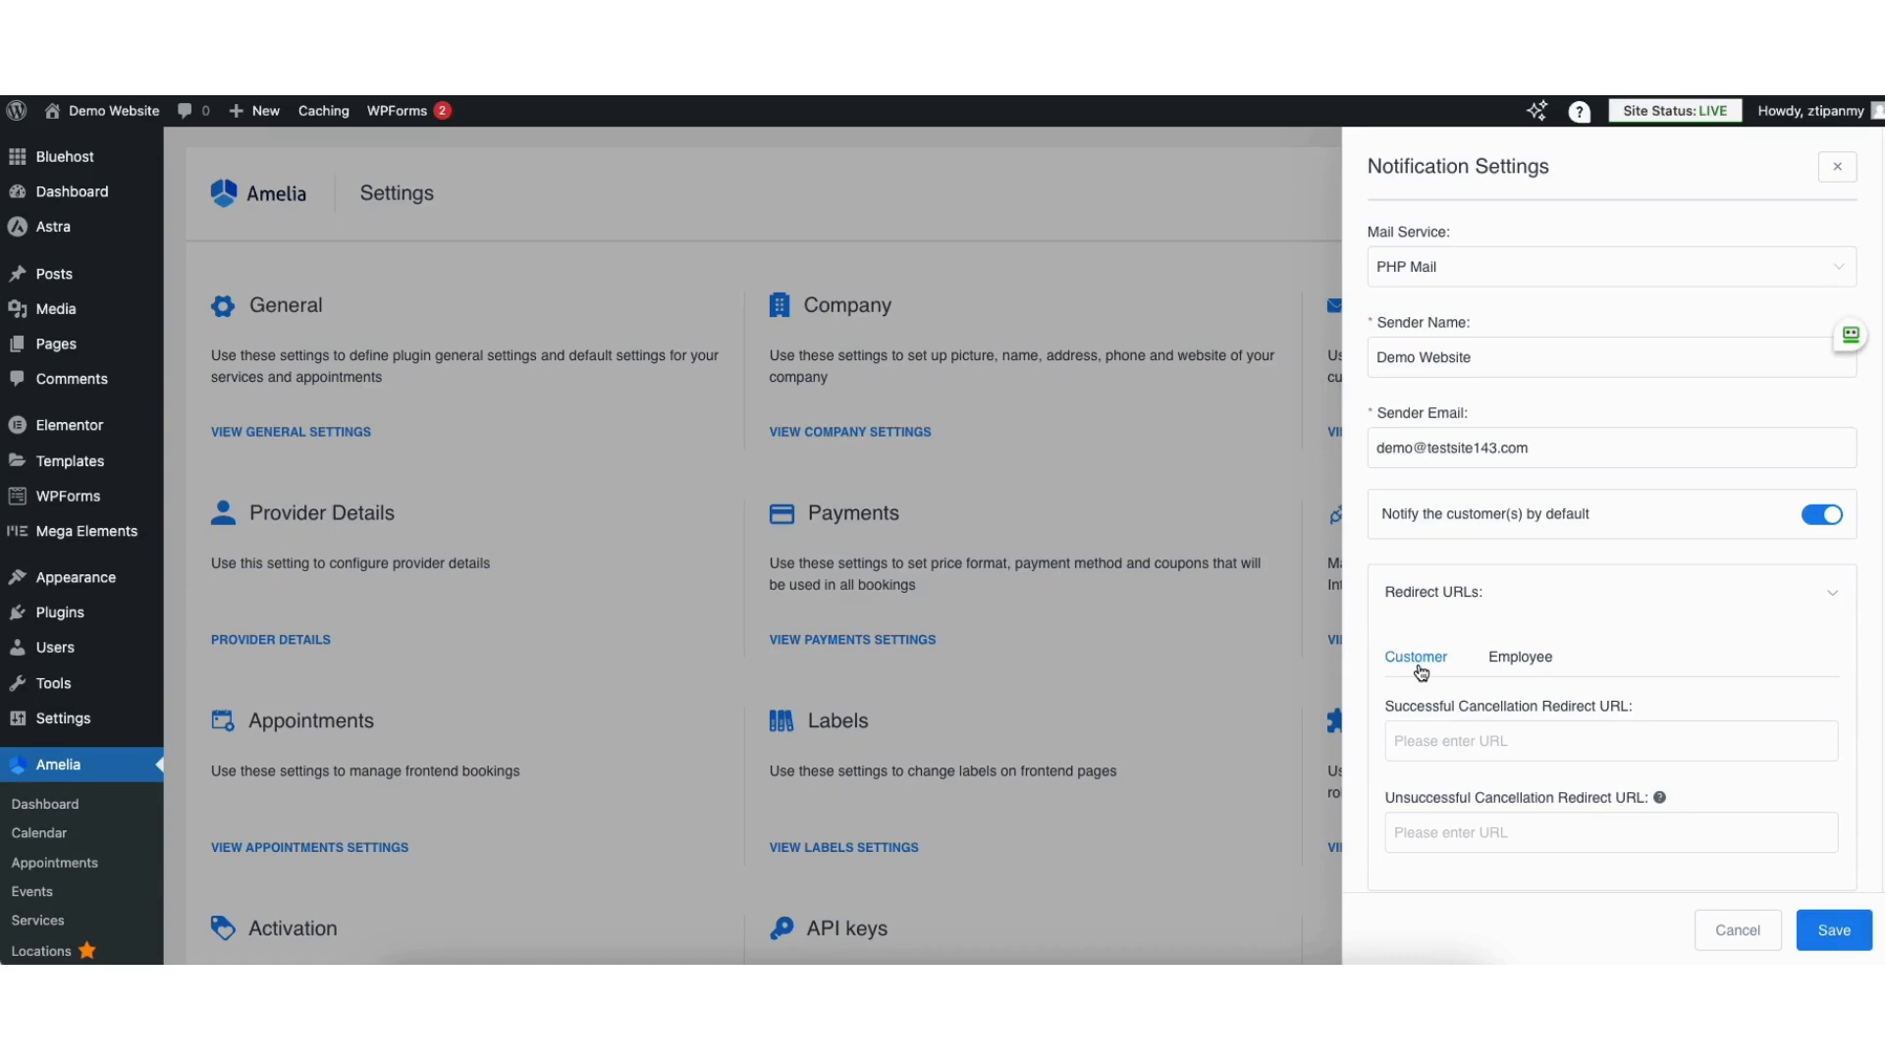
click(1493, 594)
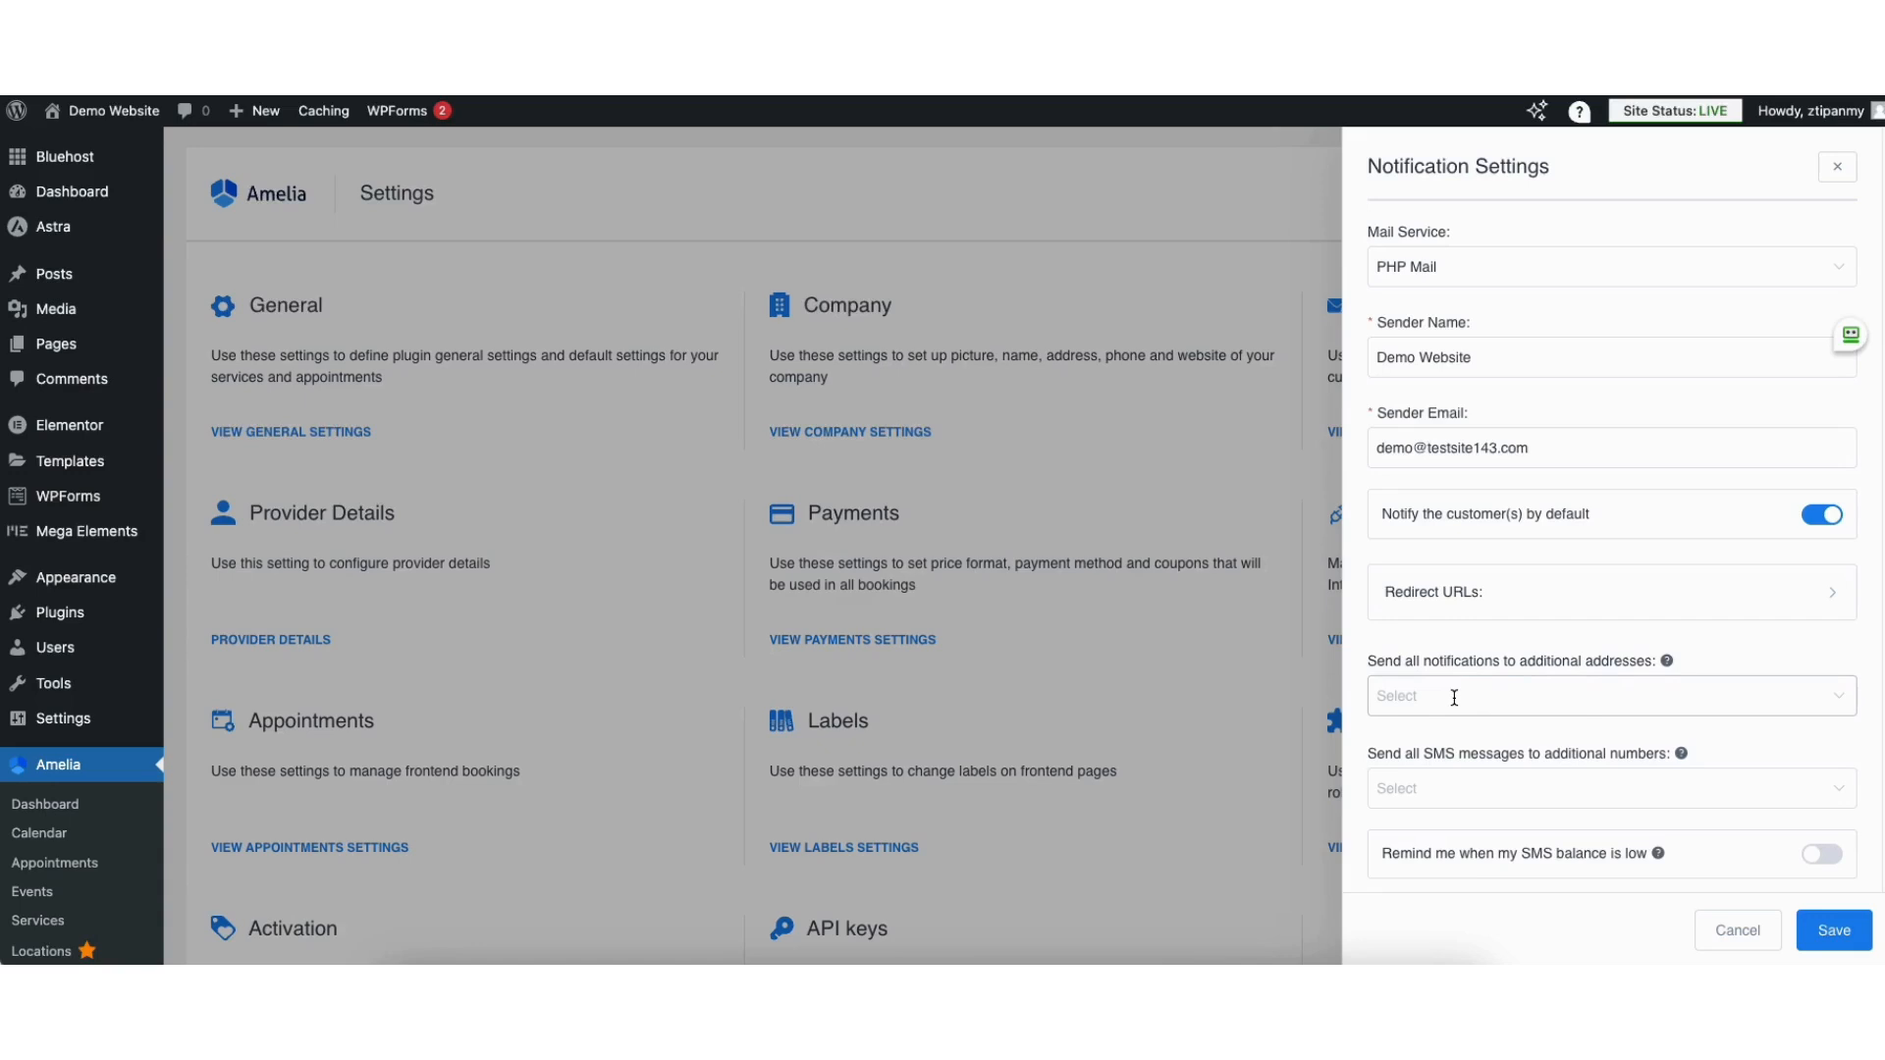
Step: Add the sender email as an additional address for all notifications and save the notification settings
click(1429, 449)
drag(1377, 447, 1564, 452)
key(ctrl+c)
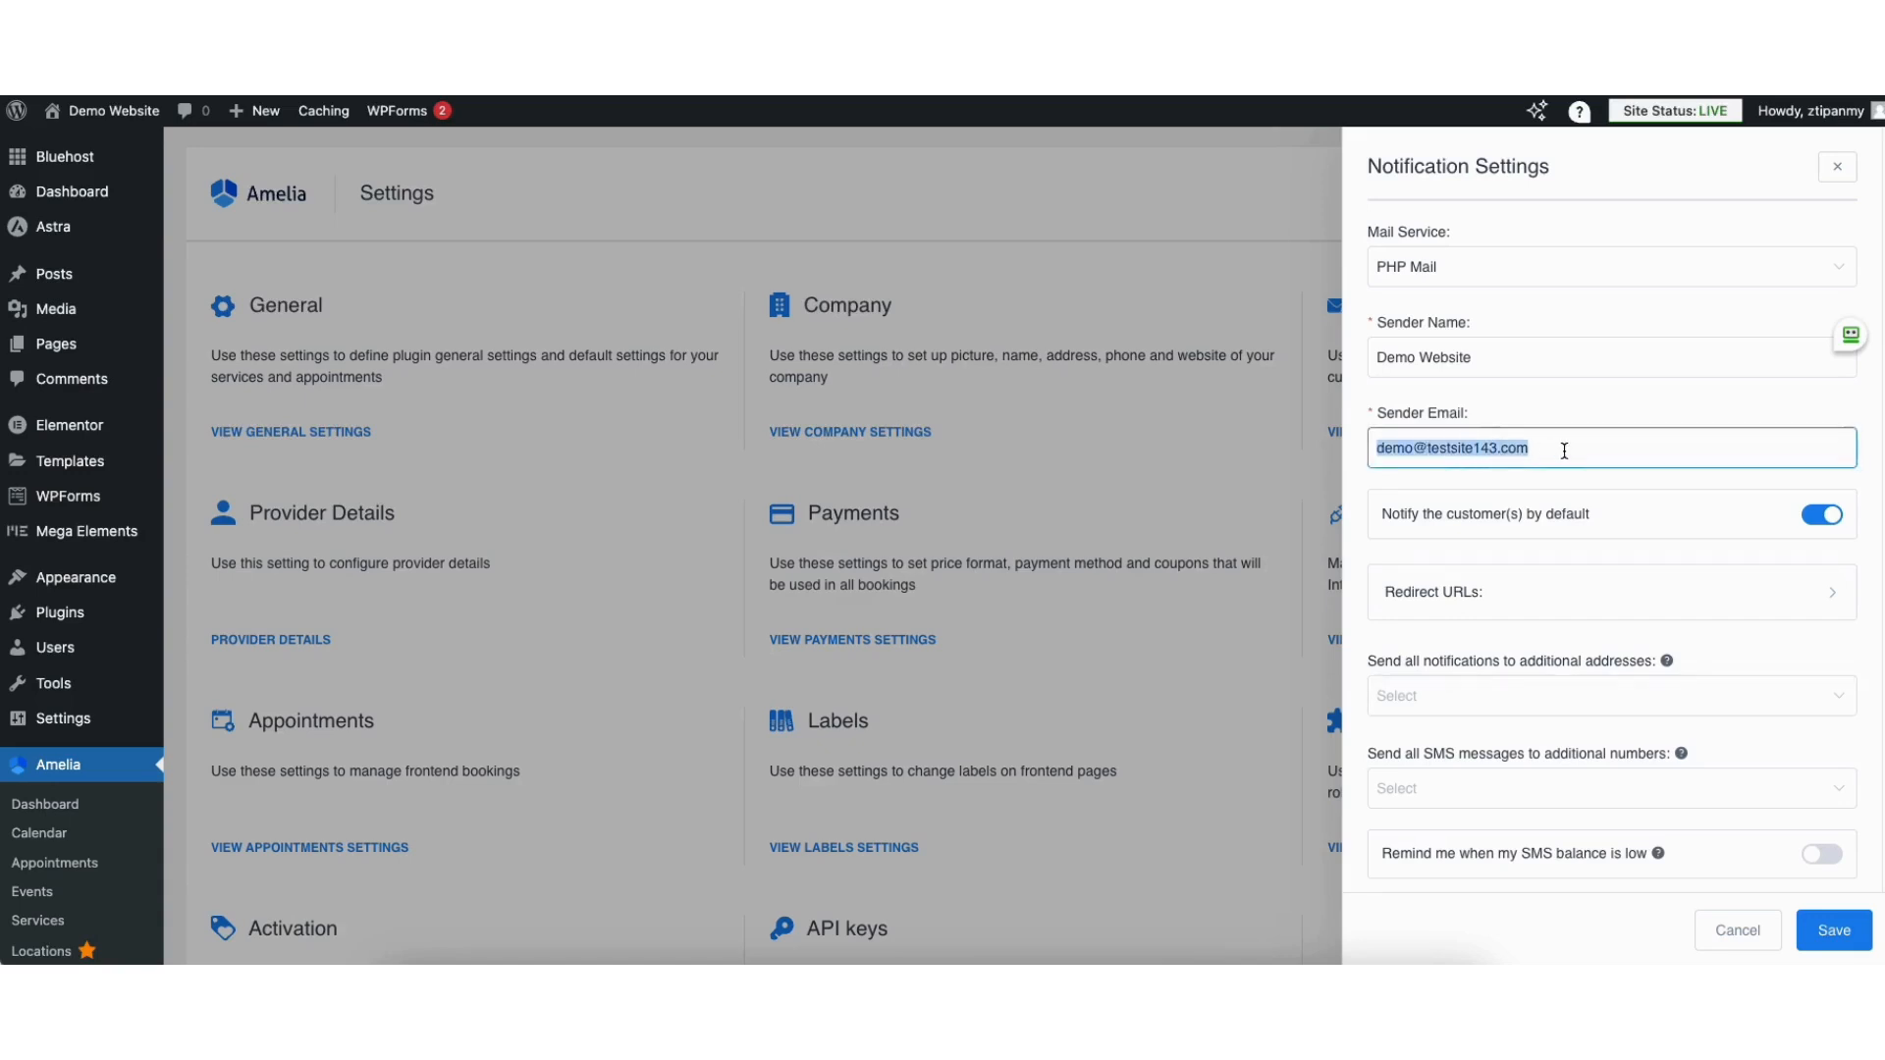
click(1431, 687)
key(ctrl+v)
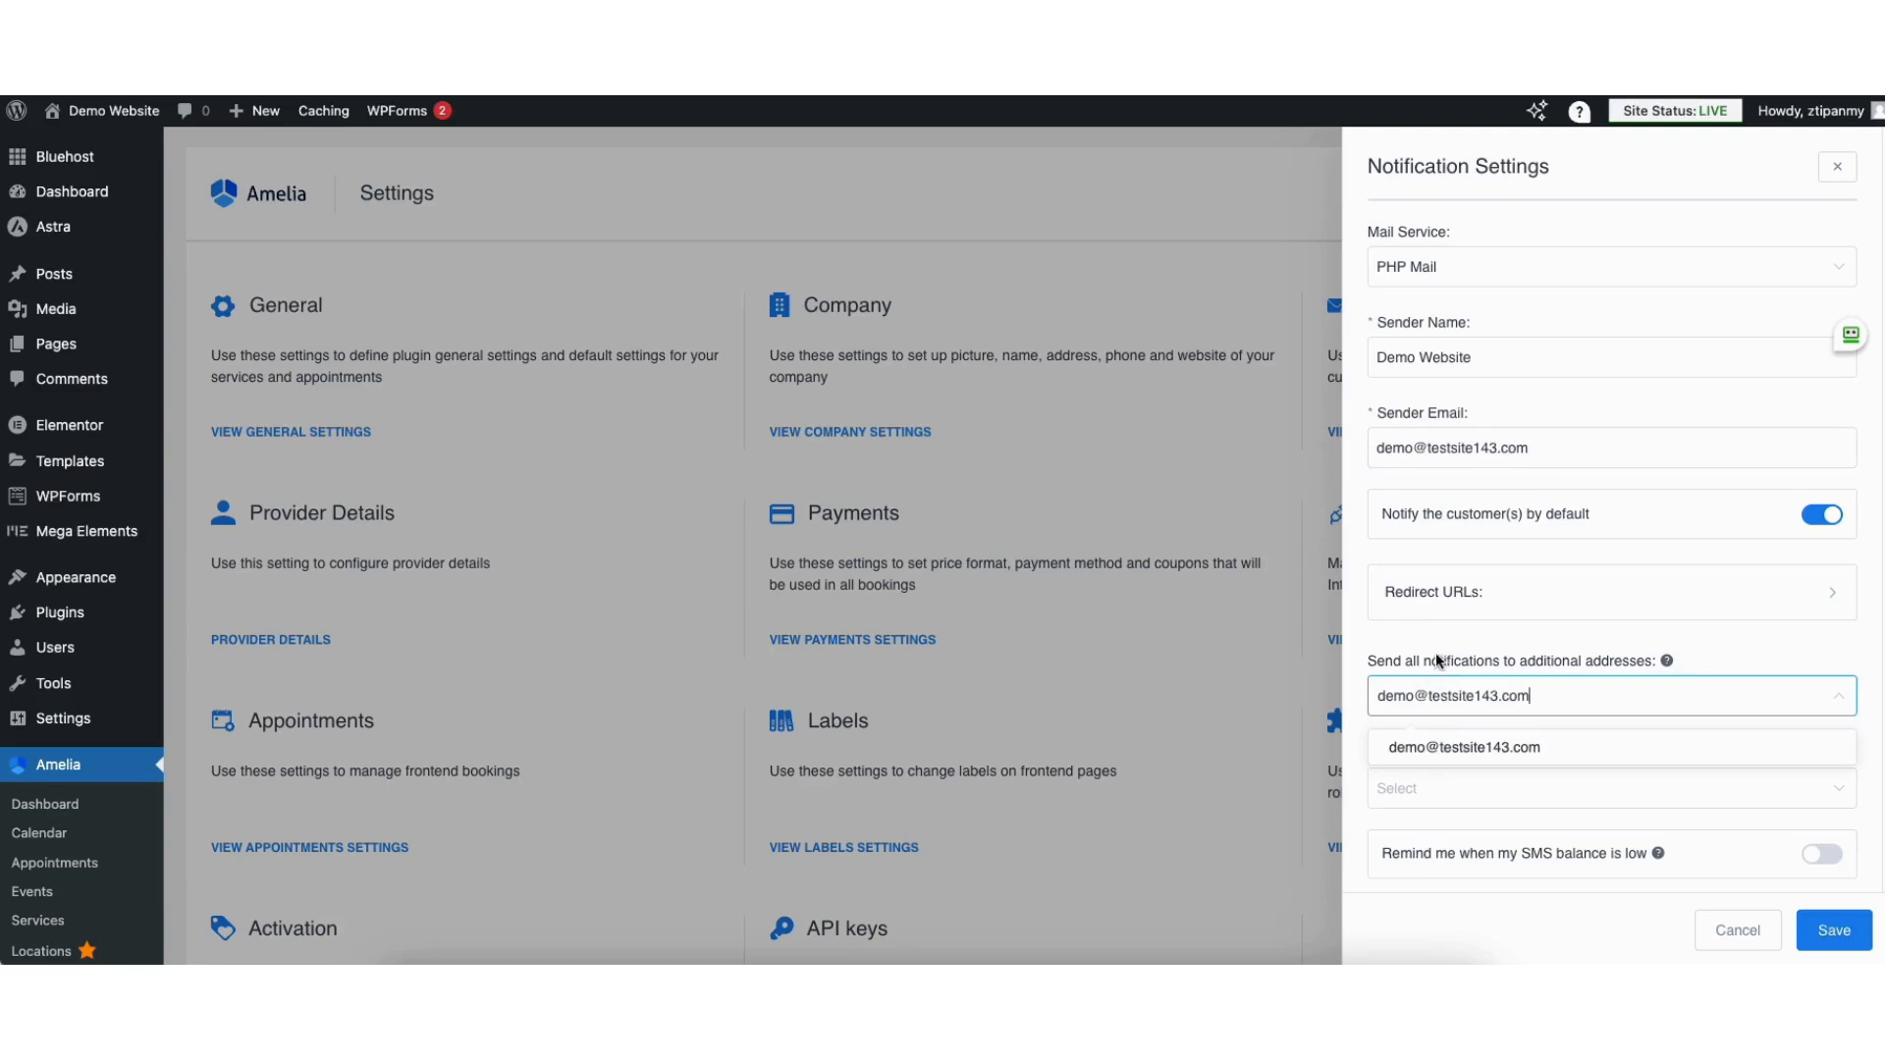
click(1447, 753)
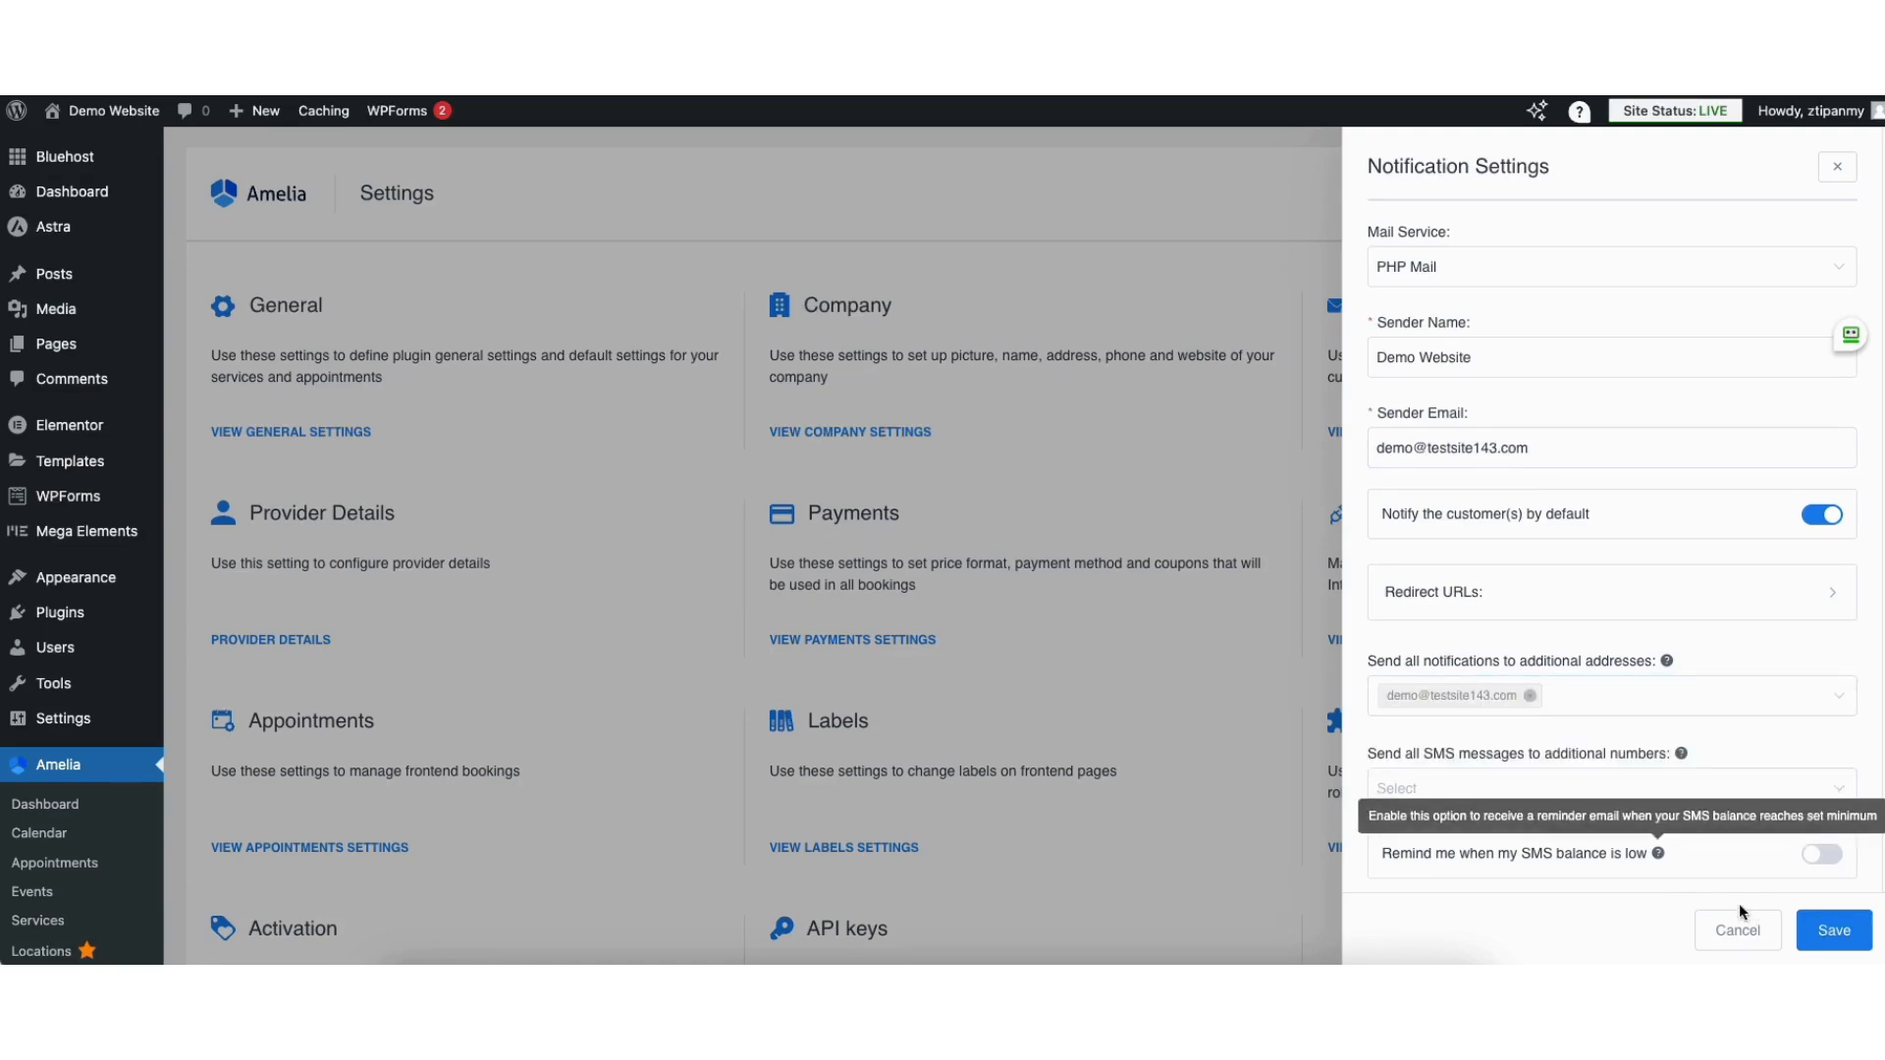
click(1831, 932)
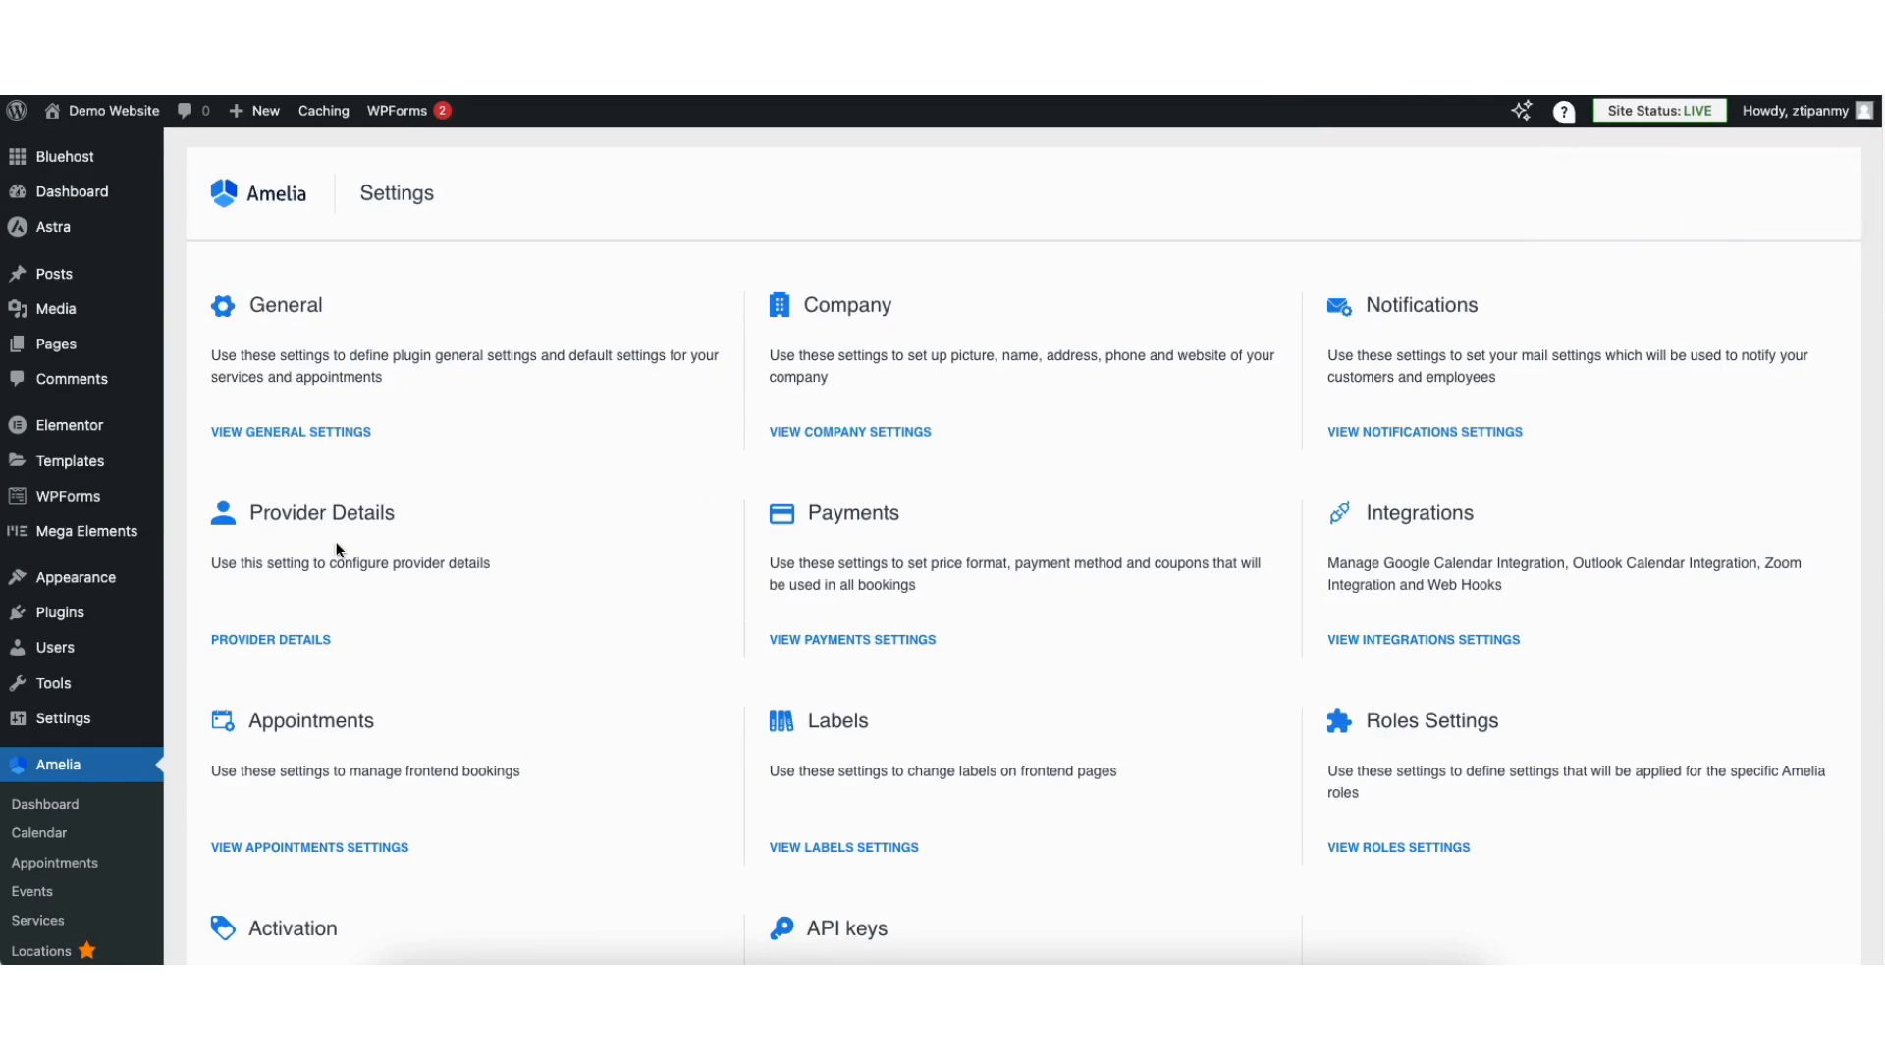
Step: Review the provider's details and work hours, keeping Monday at 09:00 - 17:00
click(284, 641)
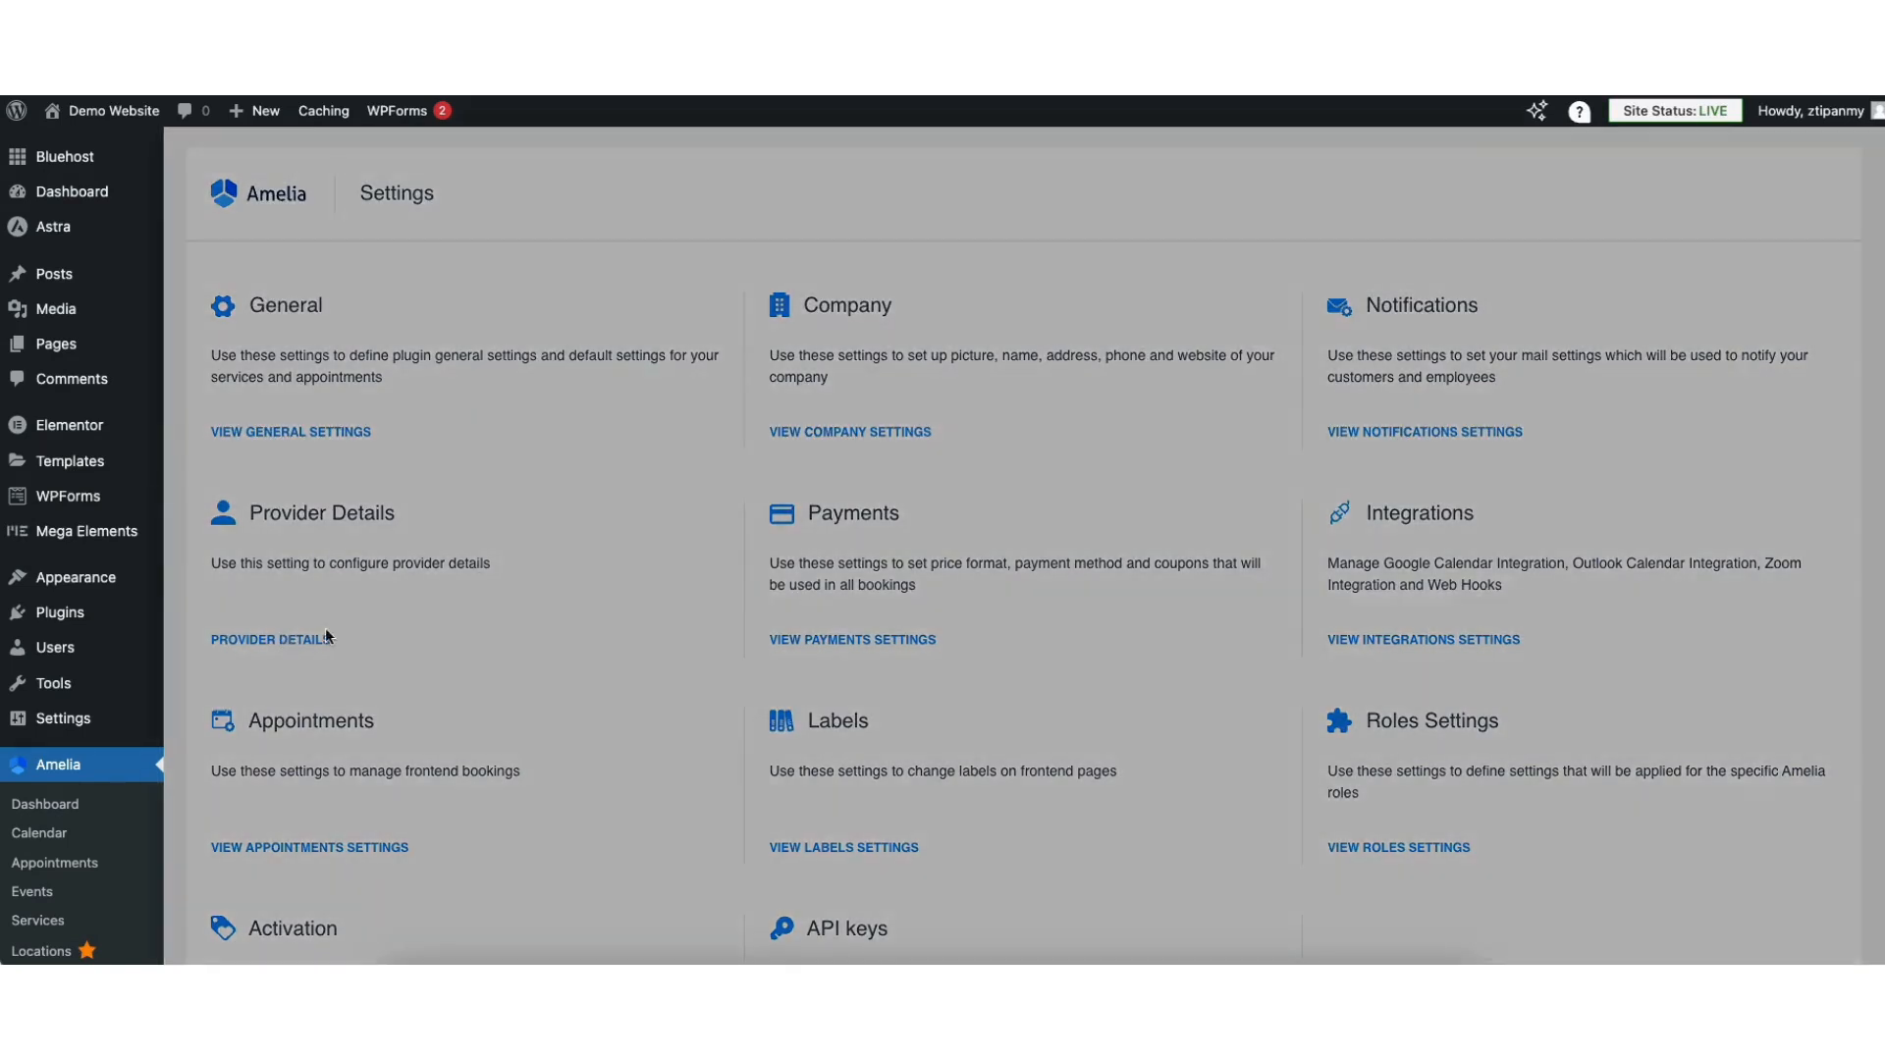
click(1578, 538)
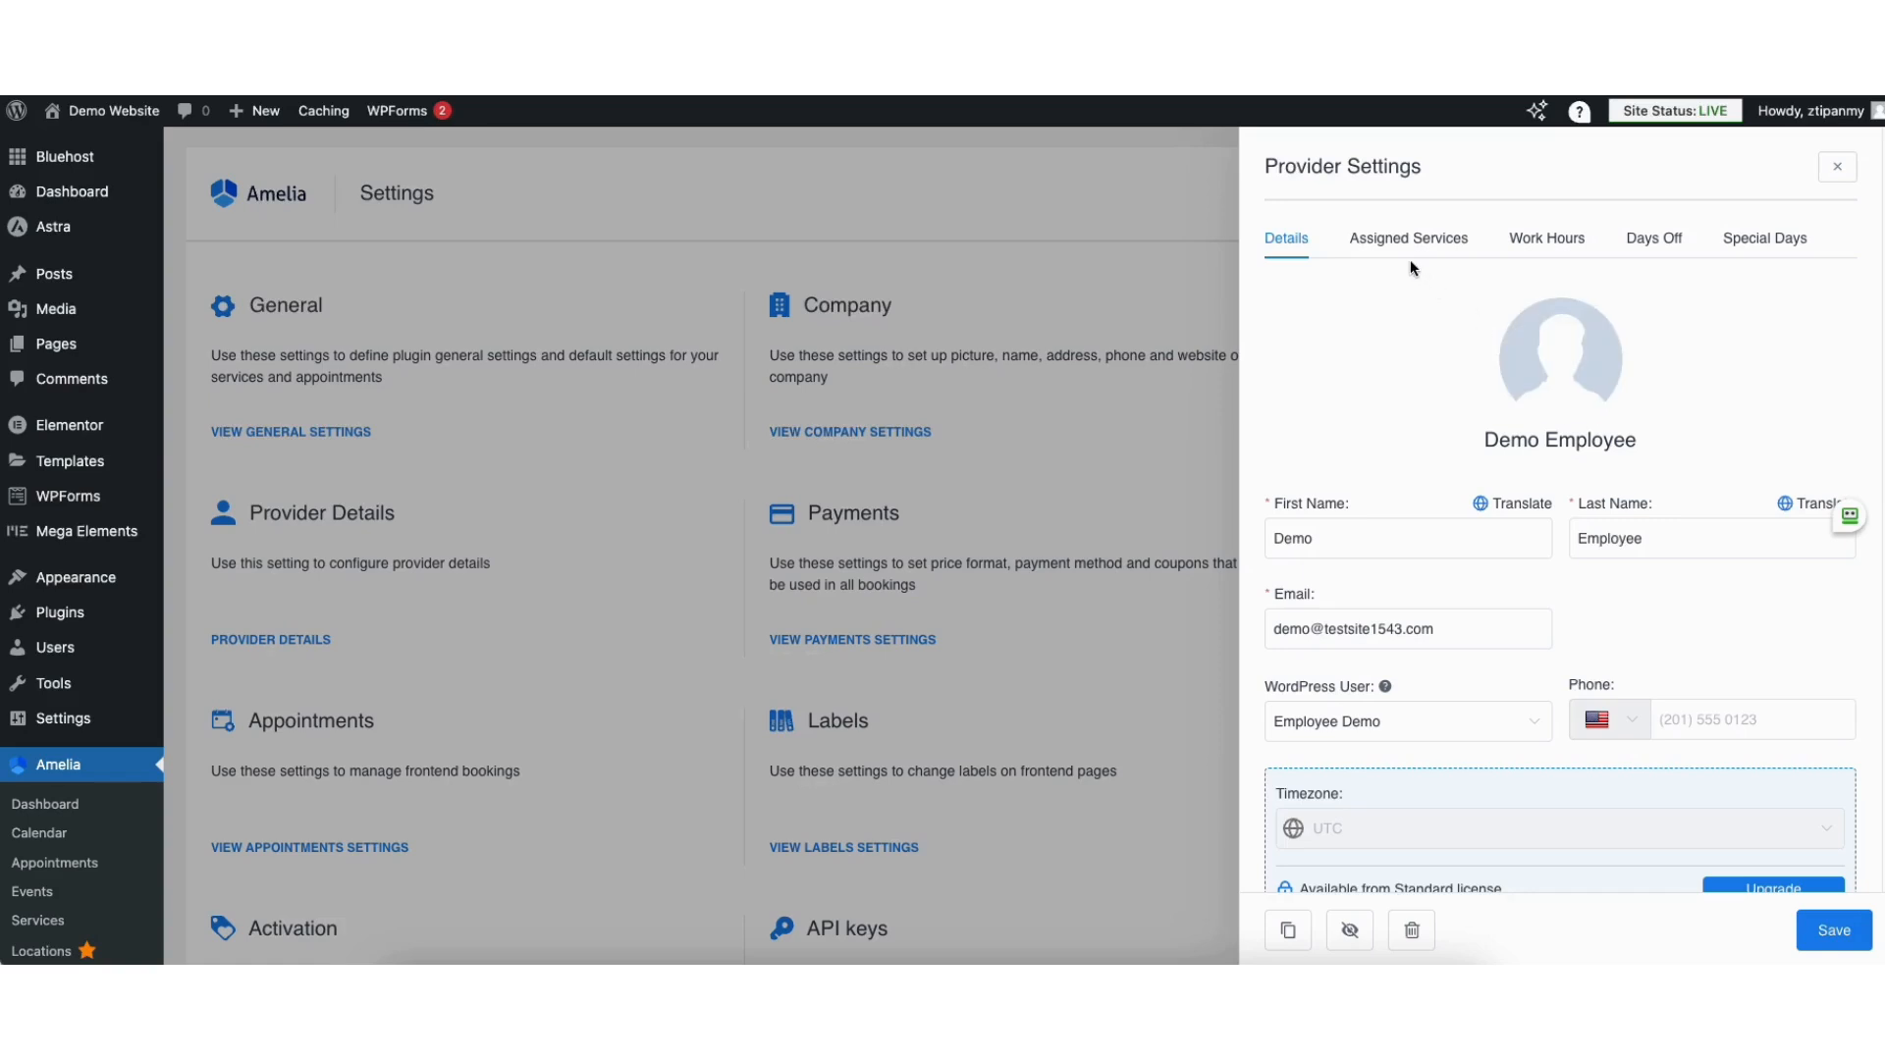
click(1541, 245)
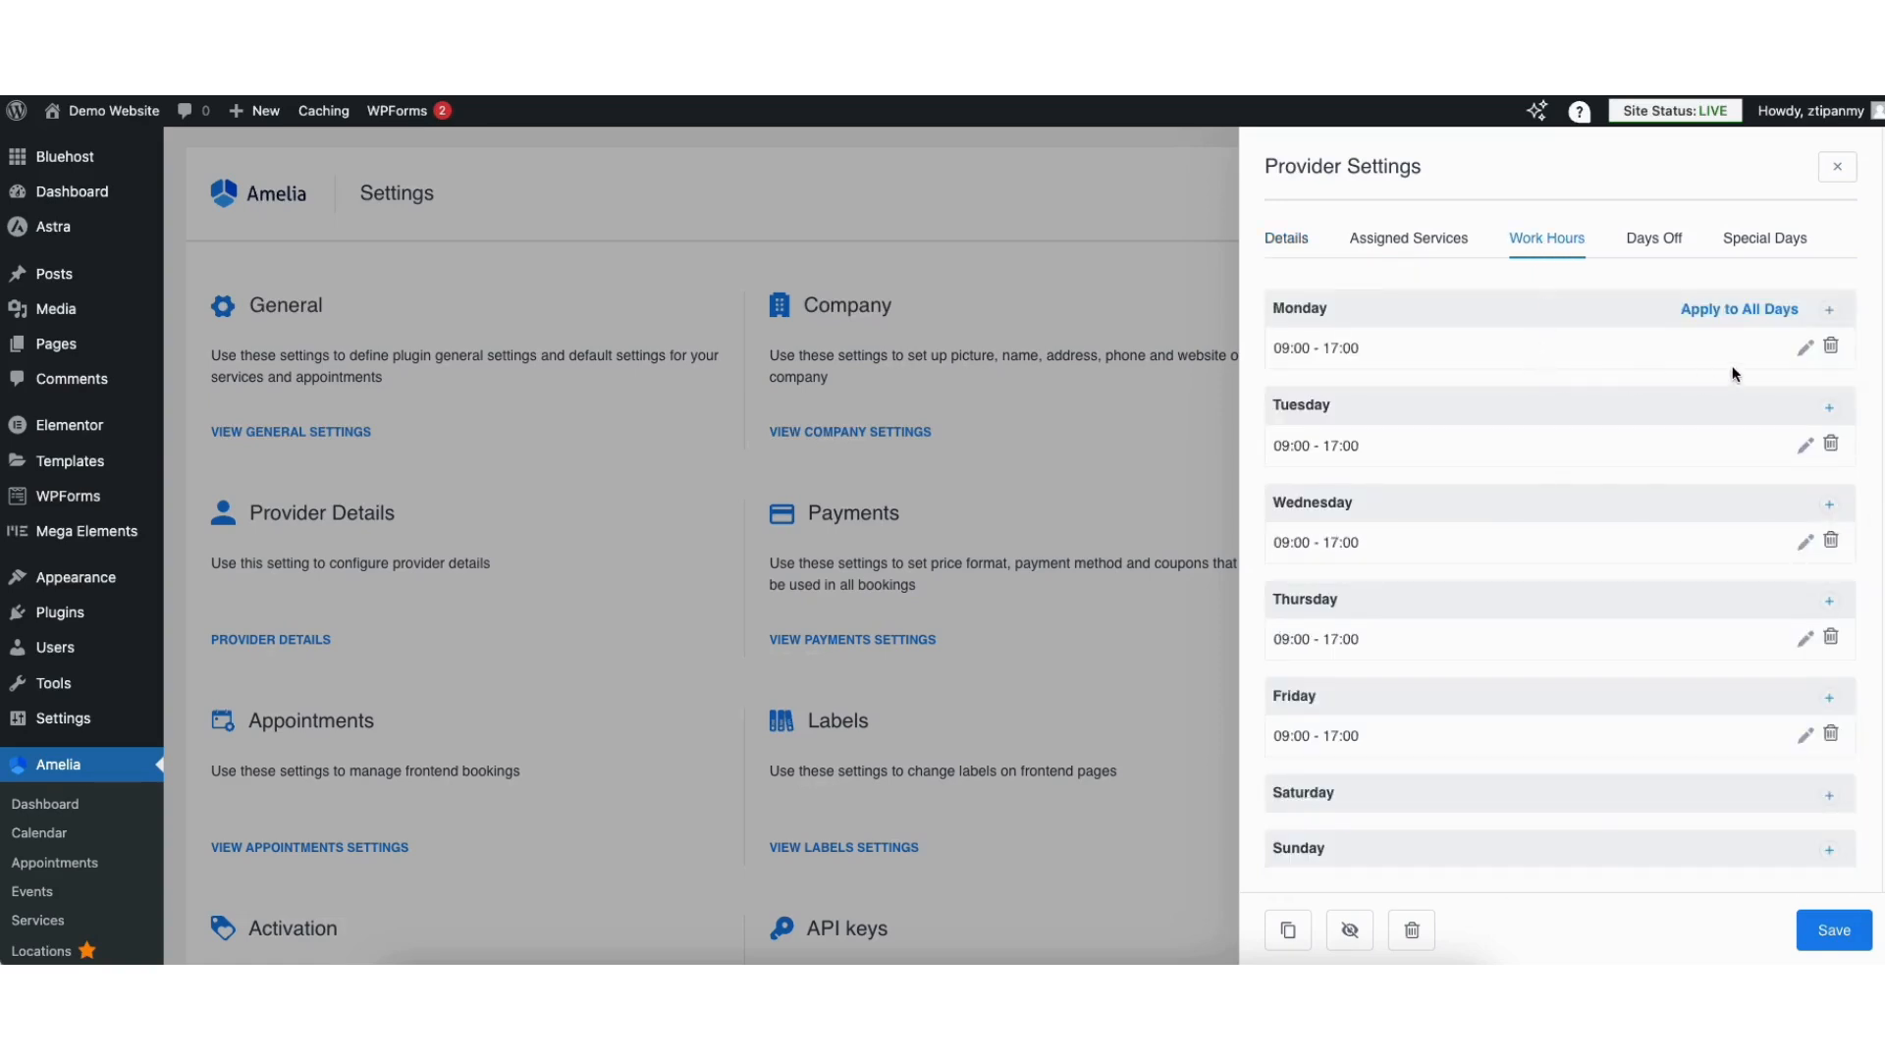
click(1804, 351)
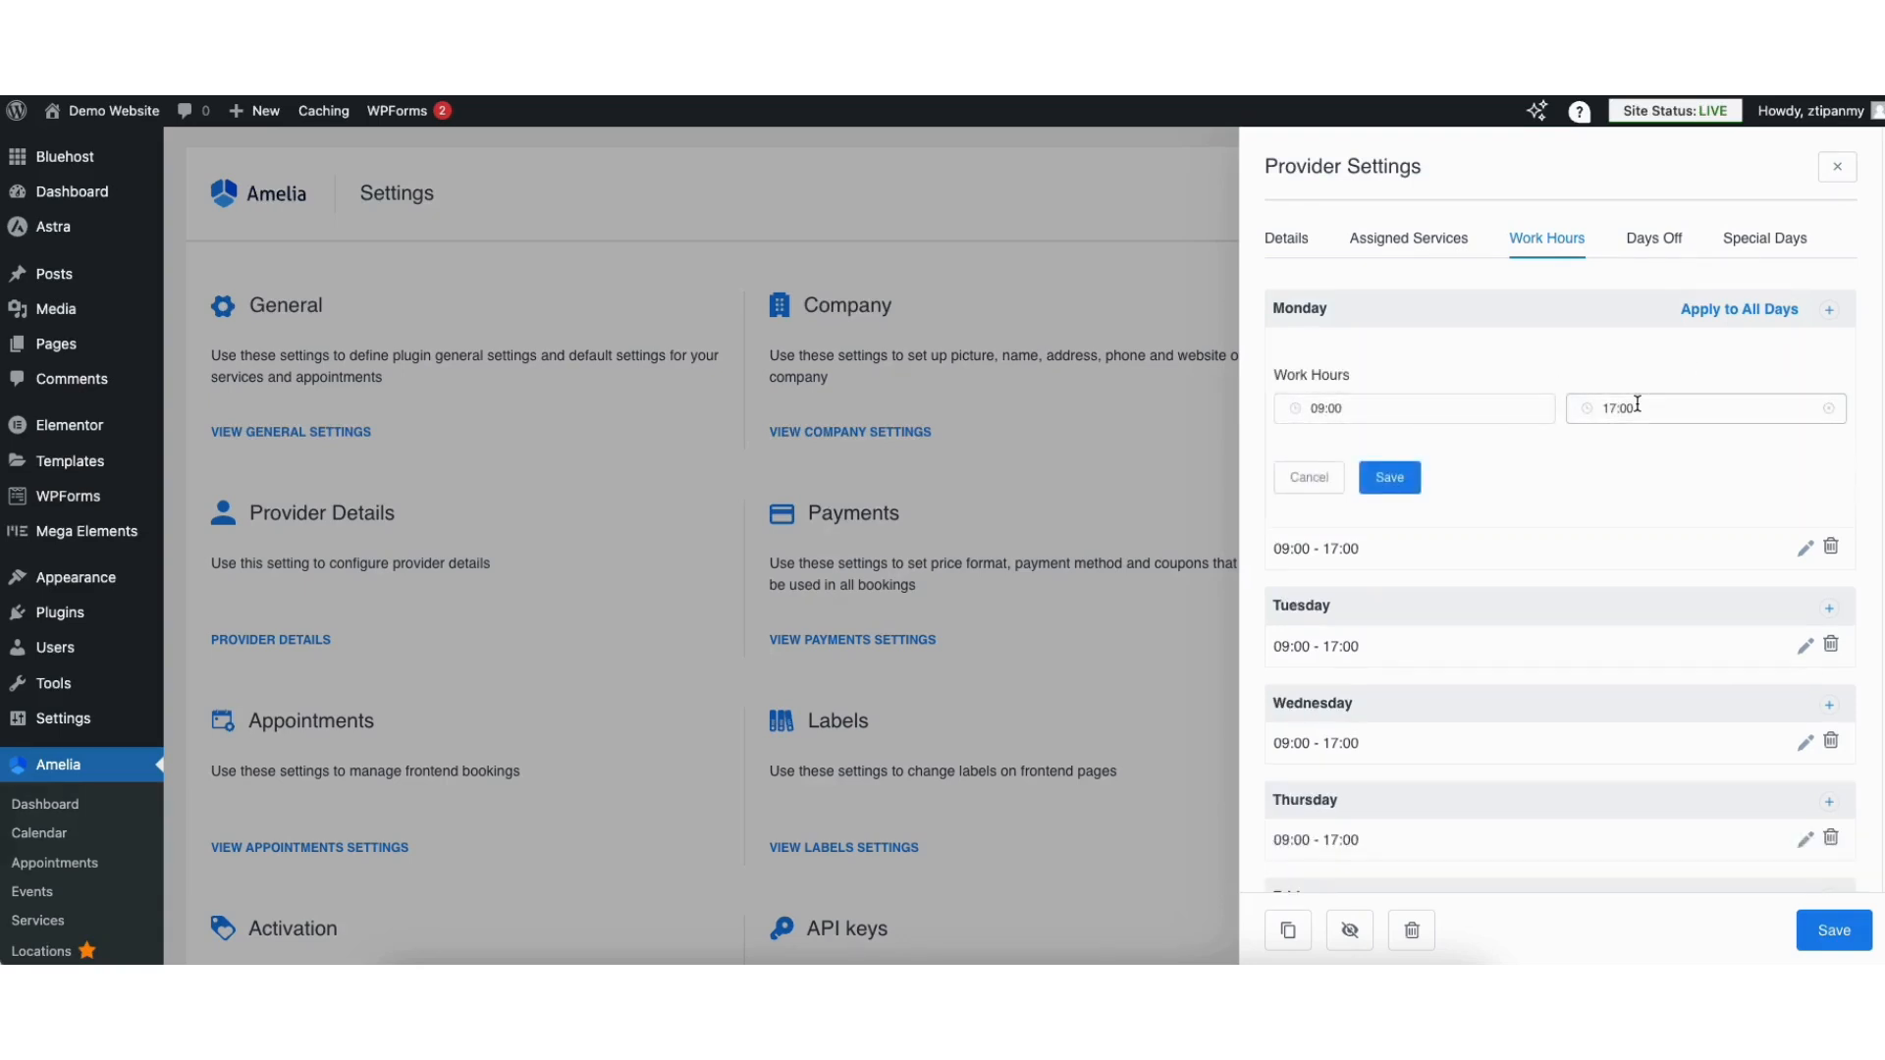
click(1390, 477)
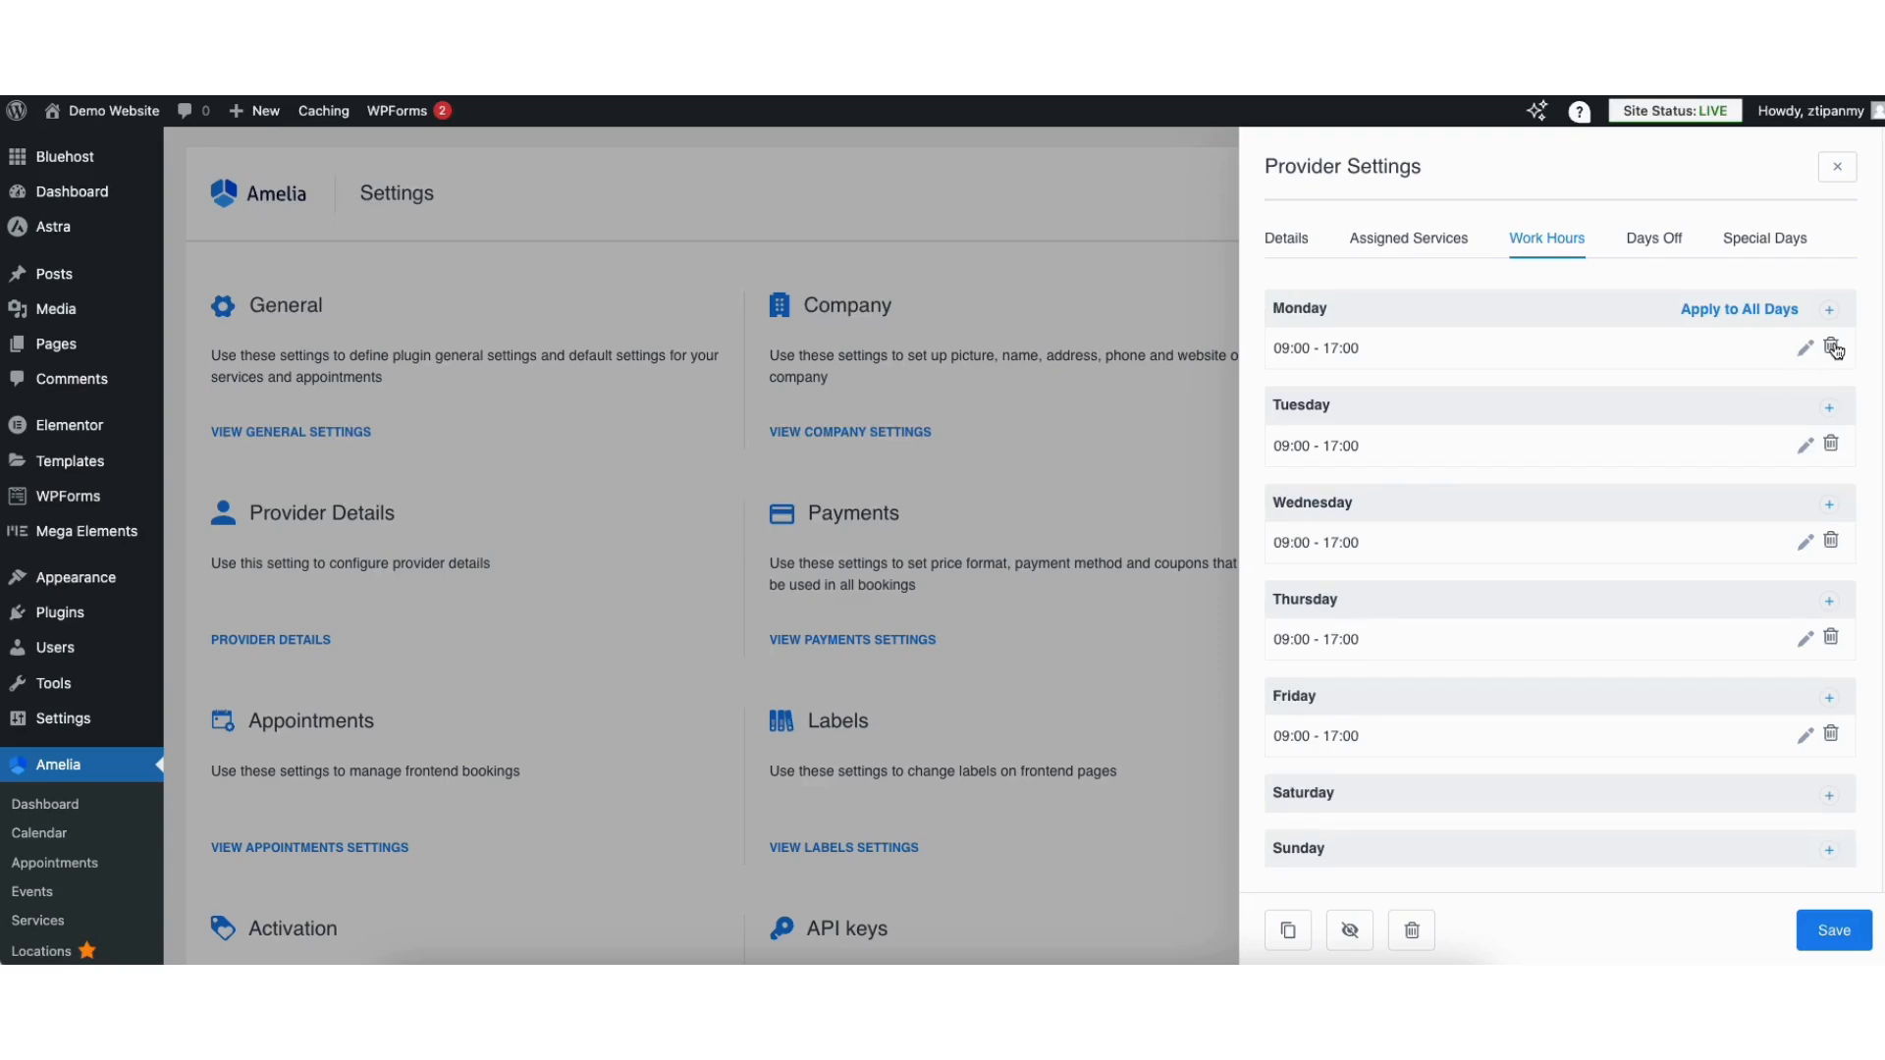
Step: Review the provider's days off, special days and assigned services without adding any entries
click(1644, 245)
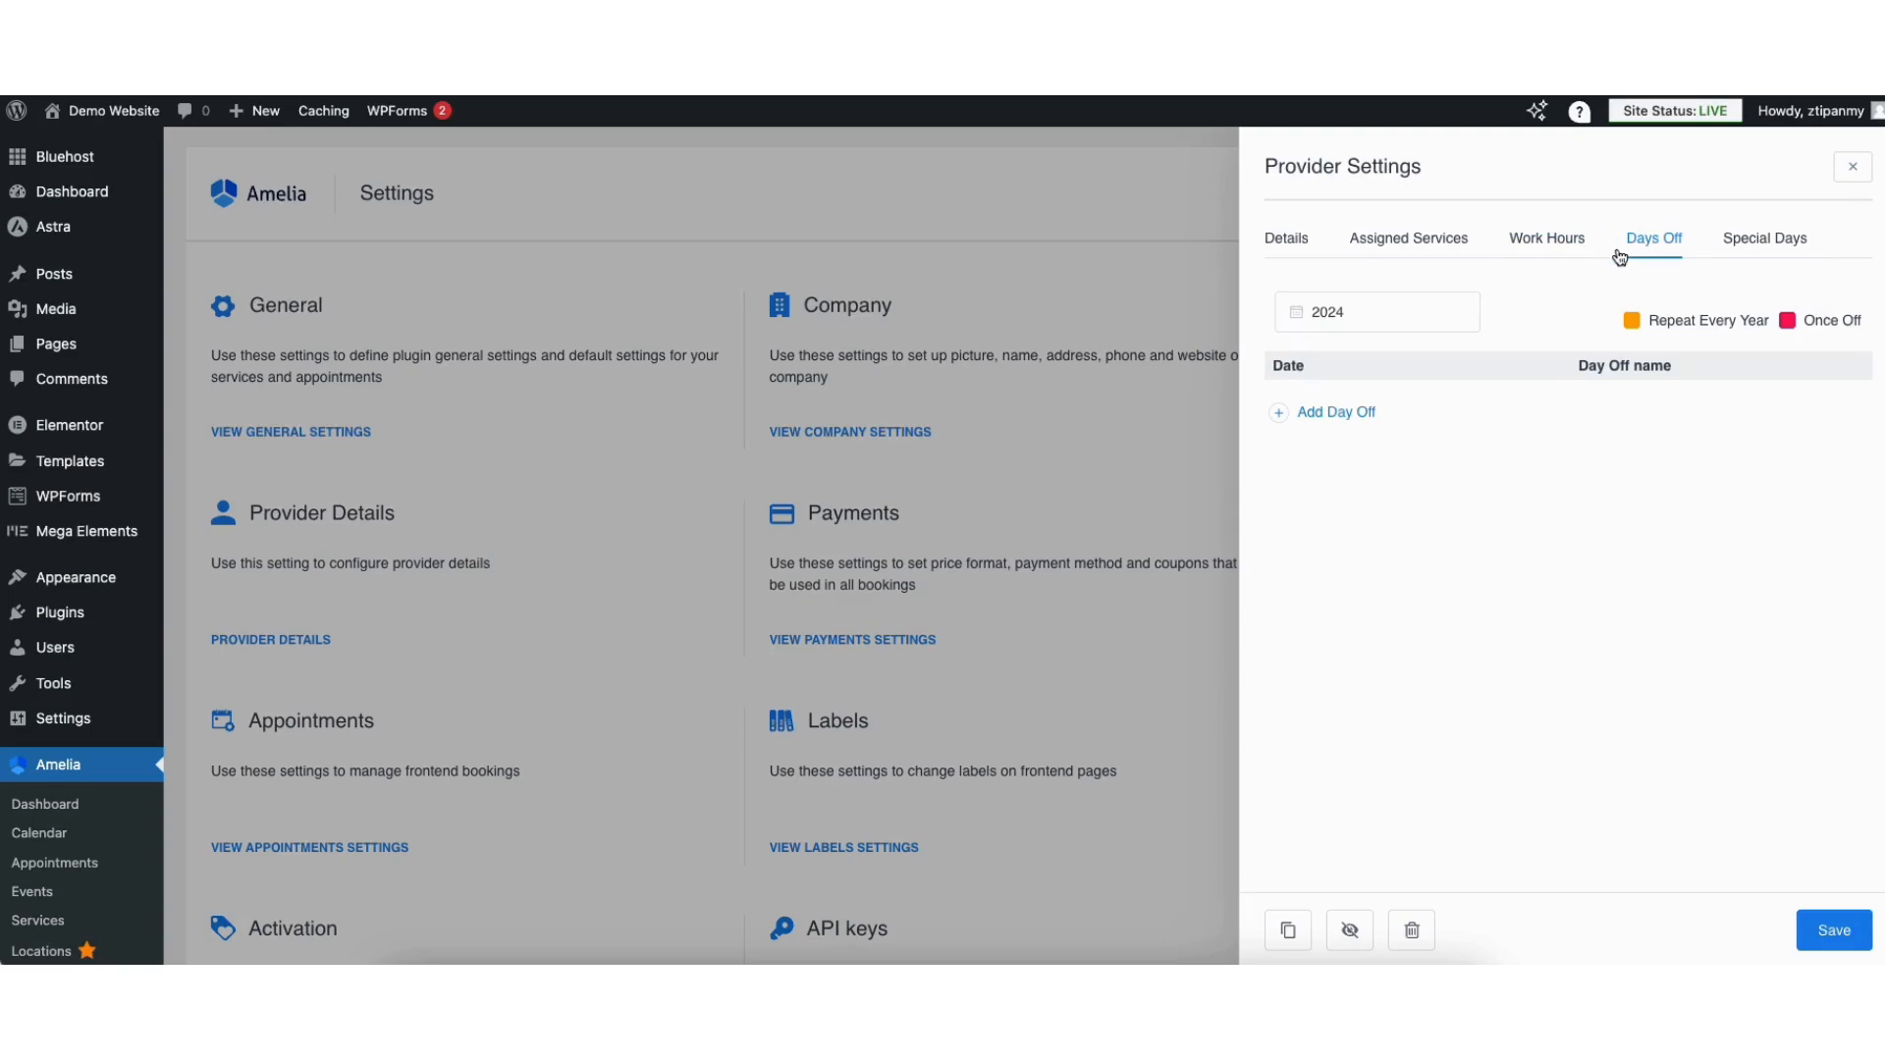
click(1337, 413)
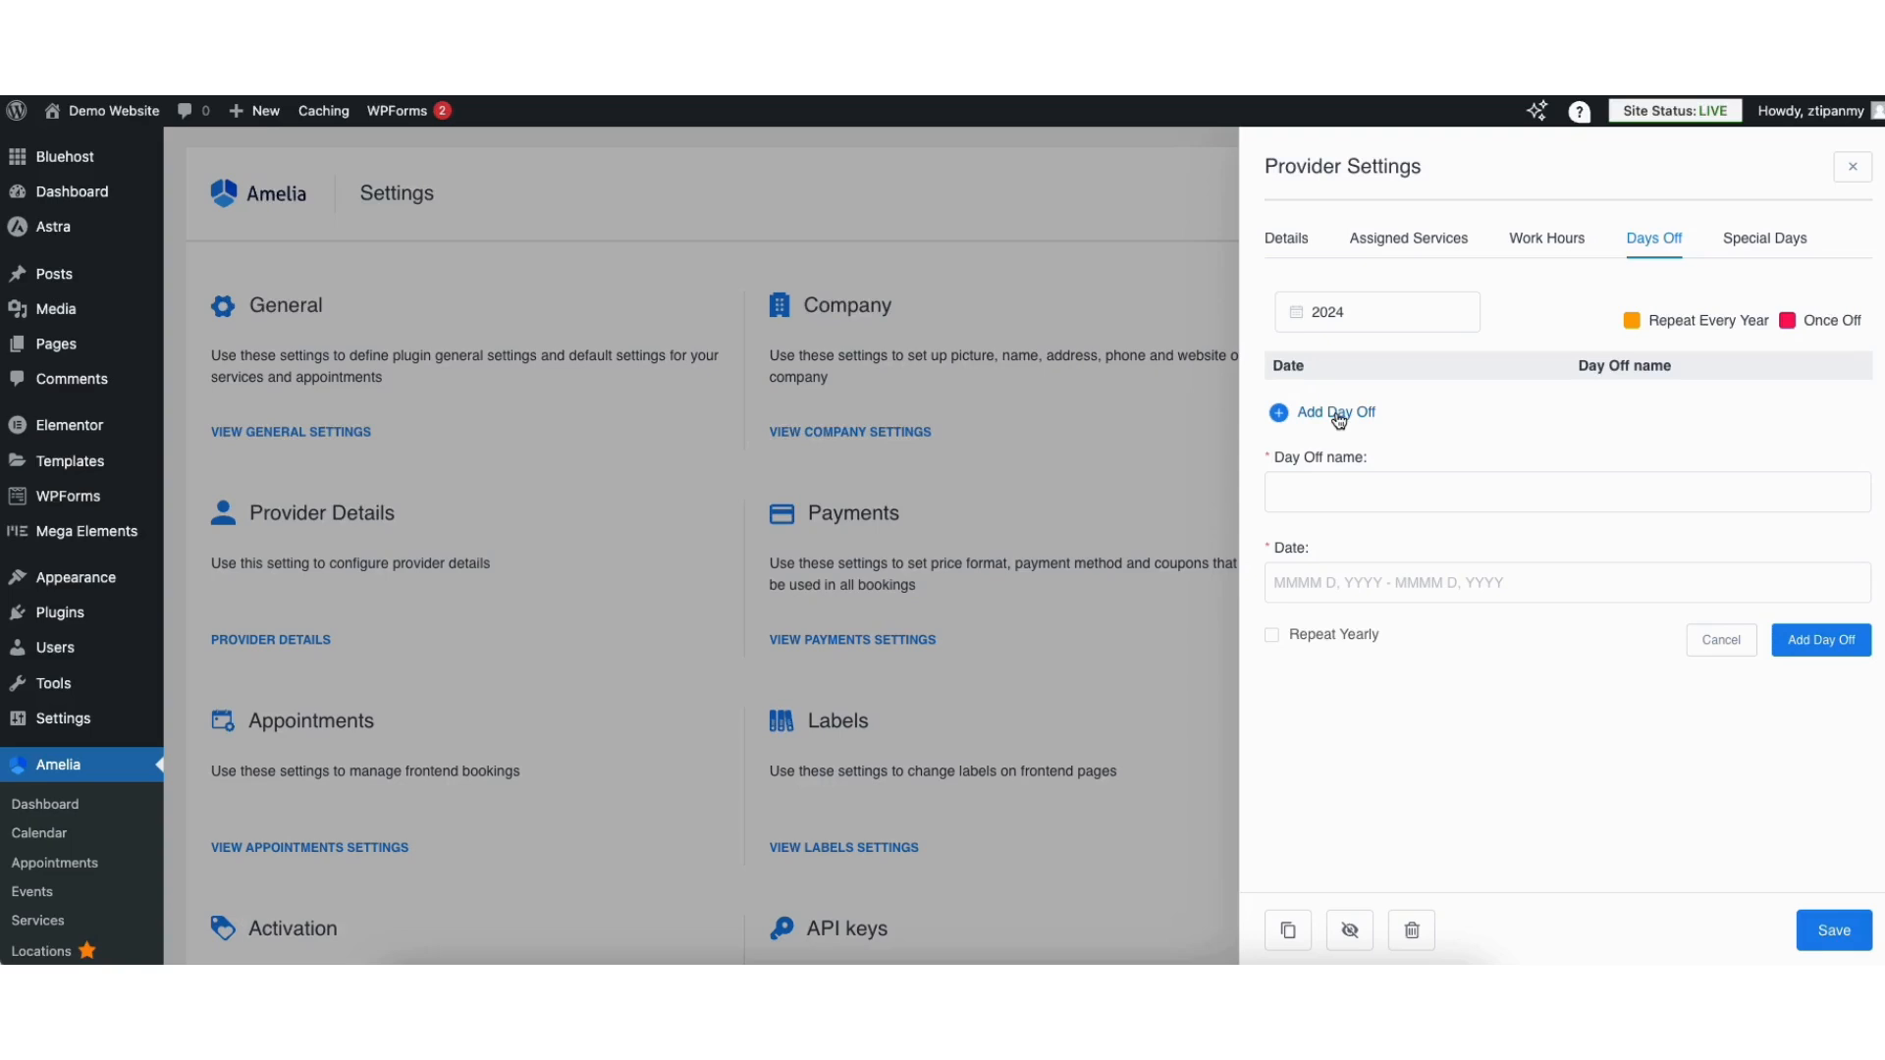
click(1720, 640)
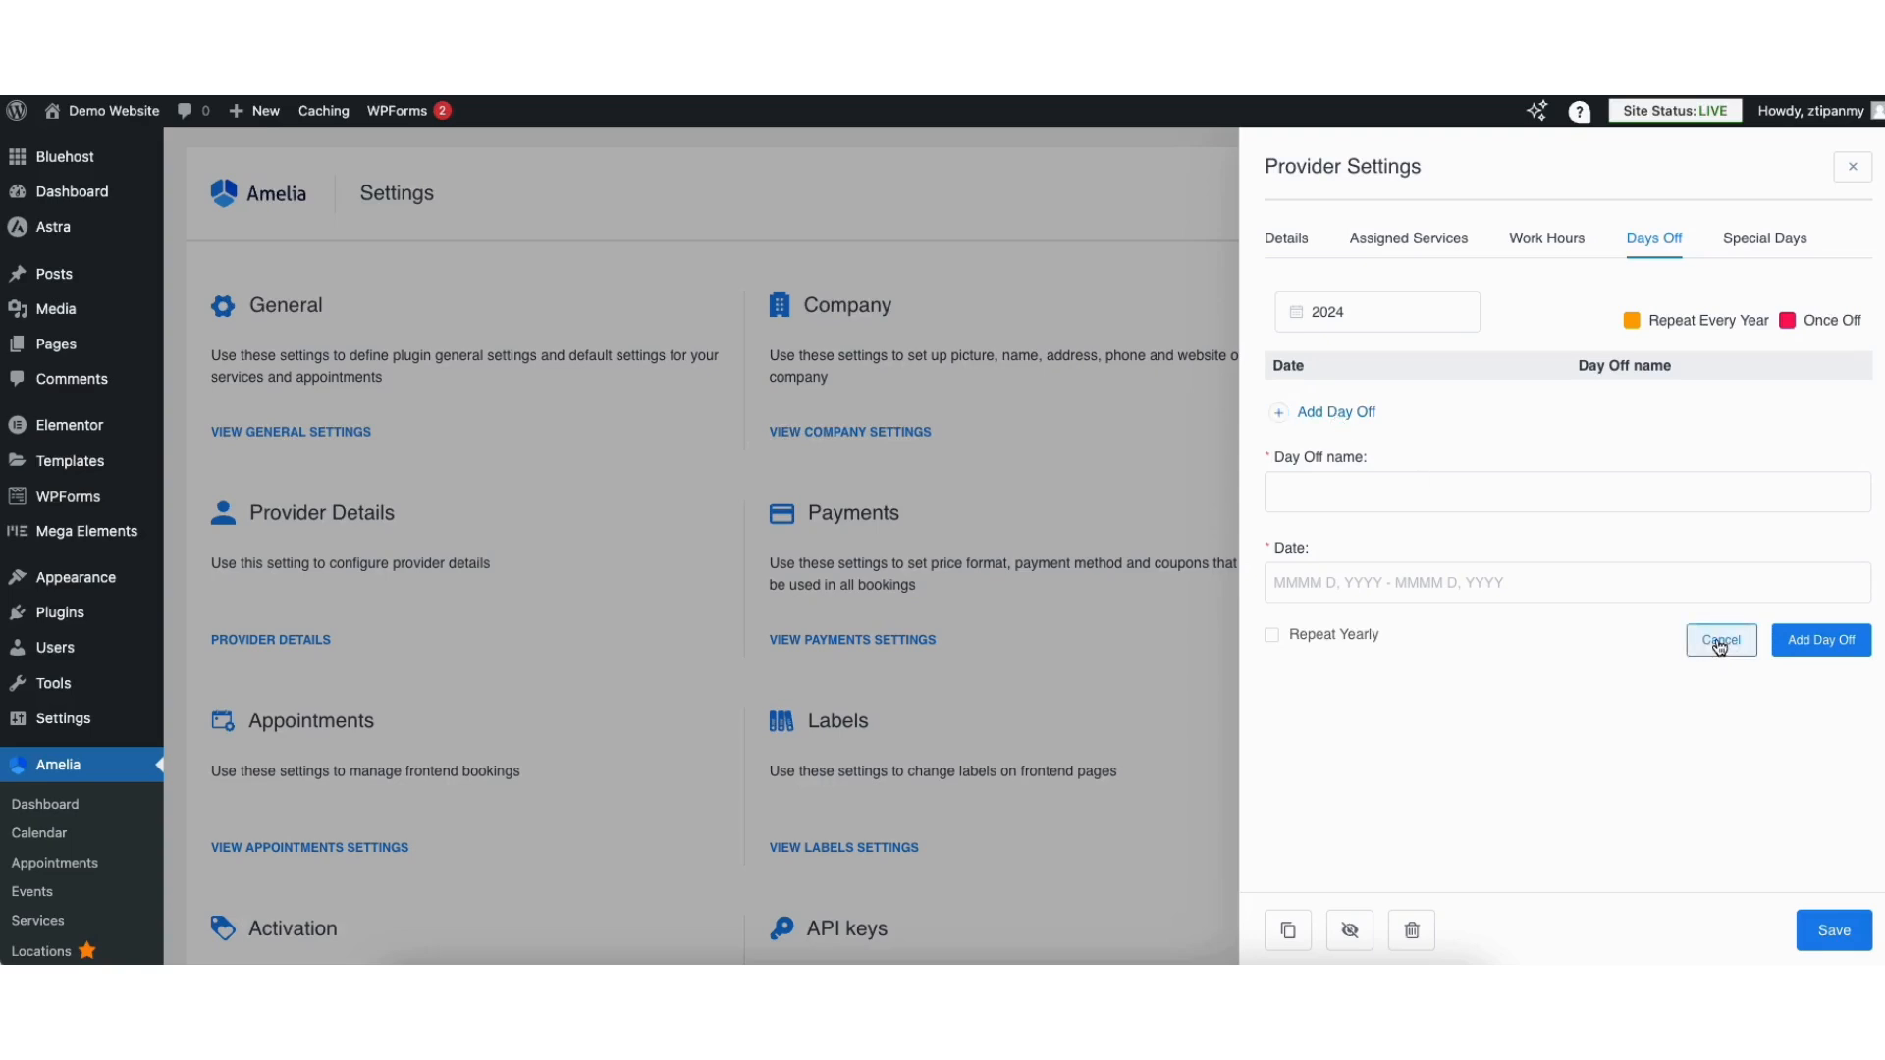
click(1747, 241)
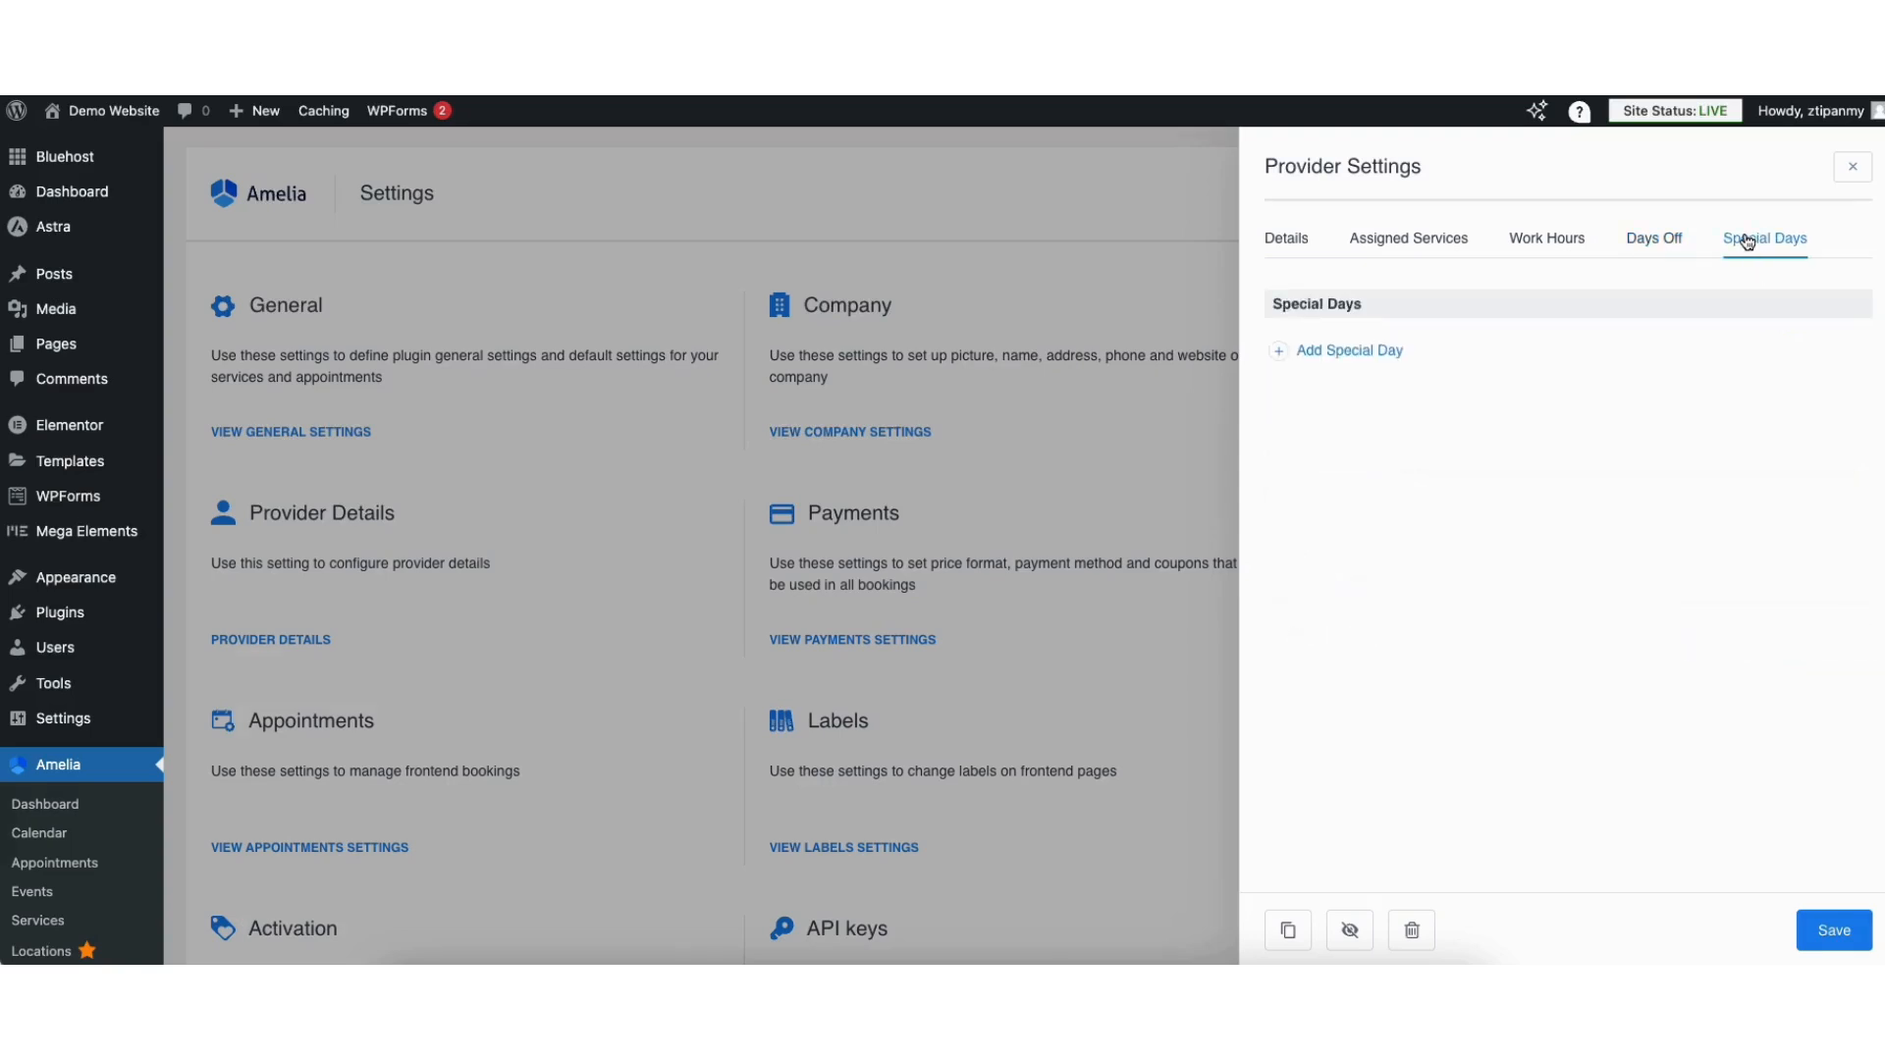
click(1332, 352)
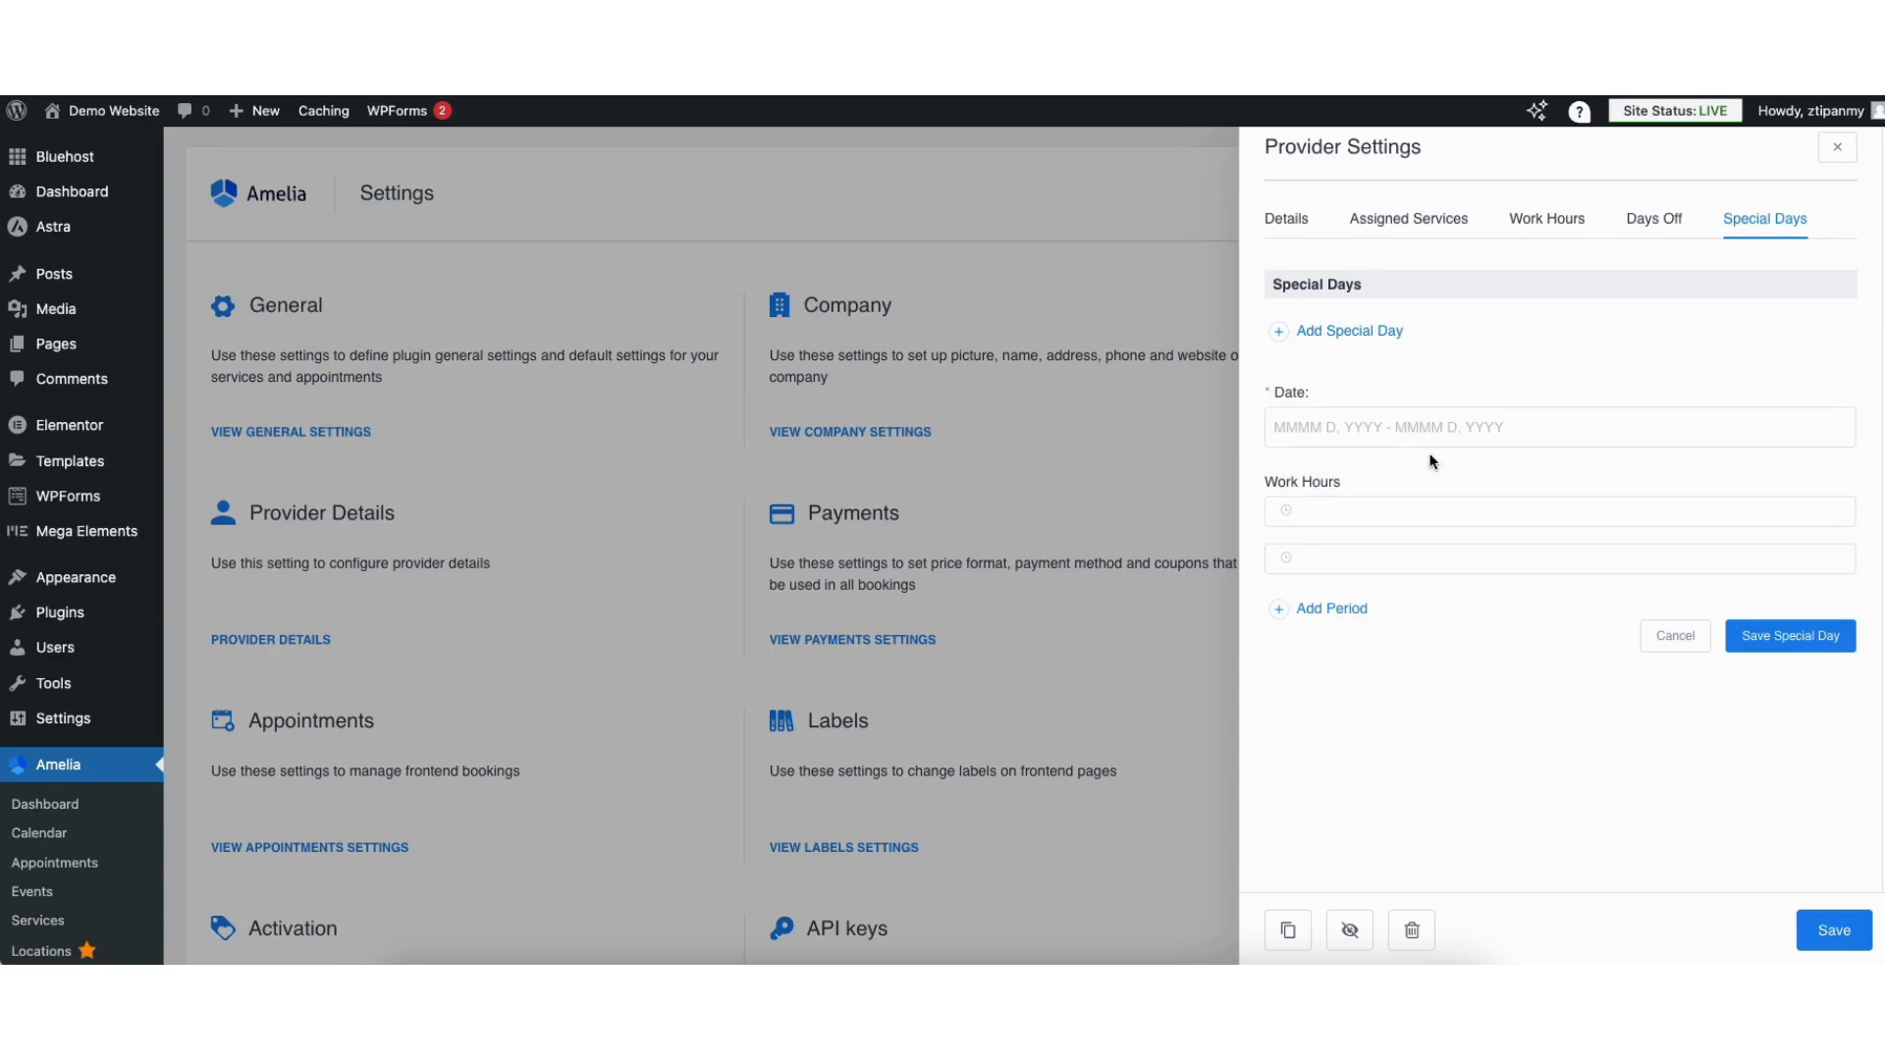
click(1677, 643)
click(1379, 238)
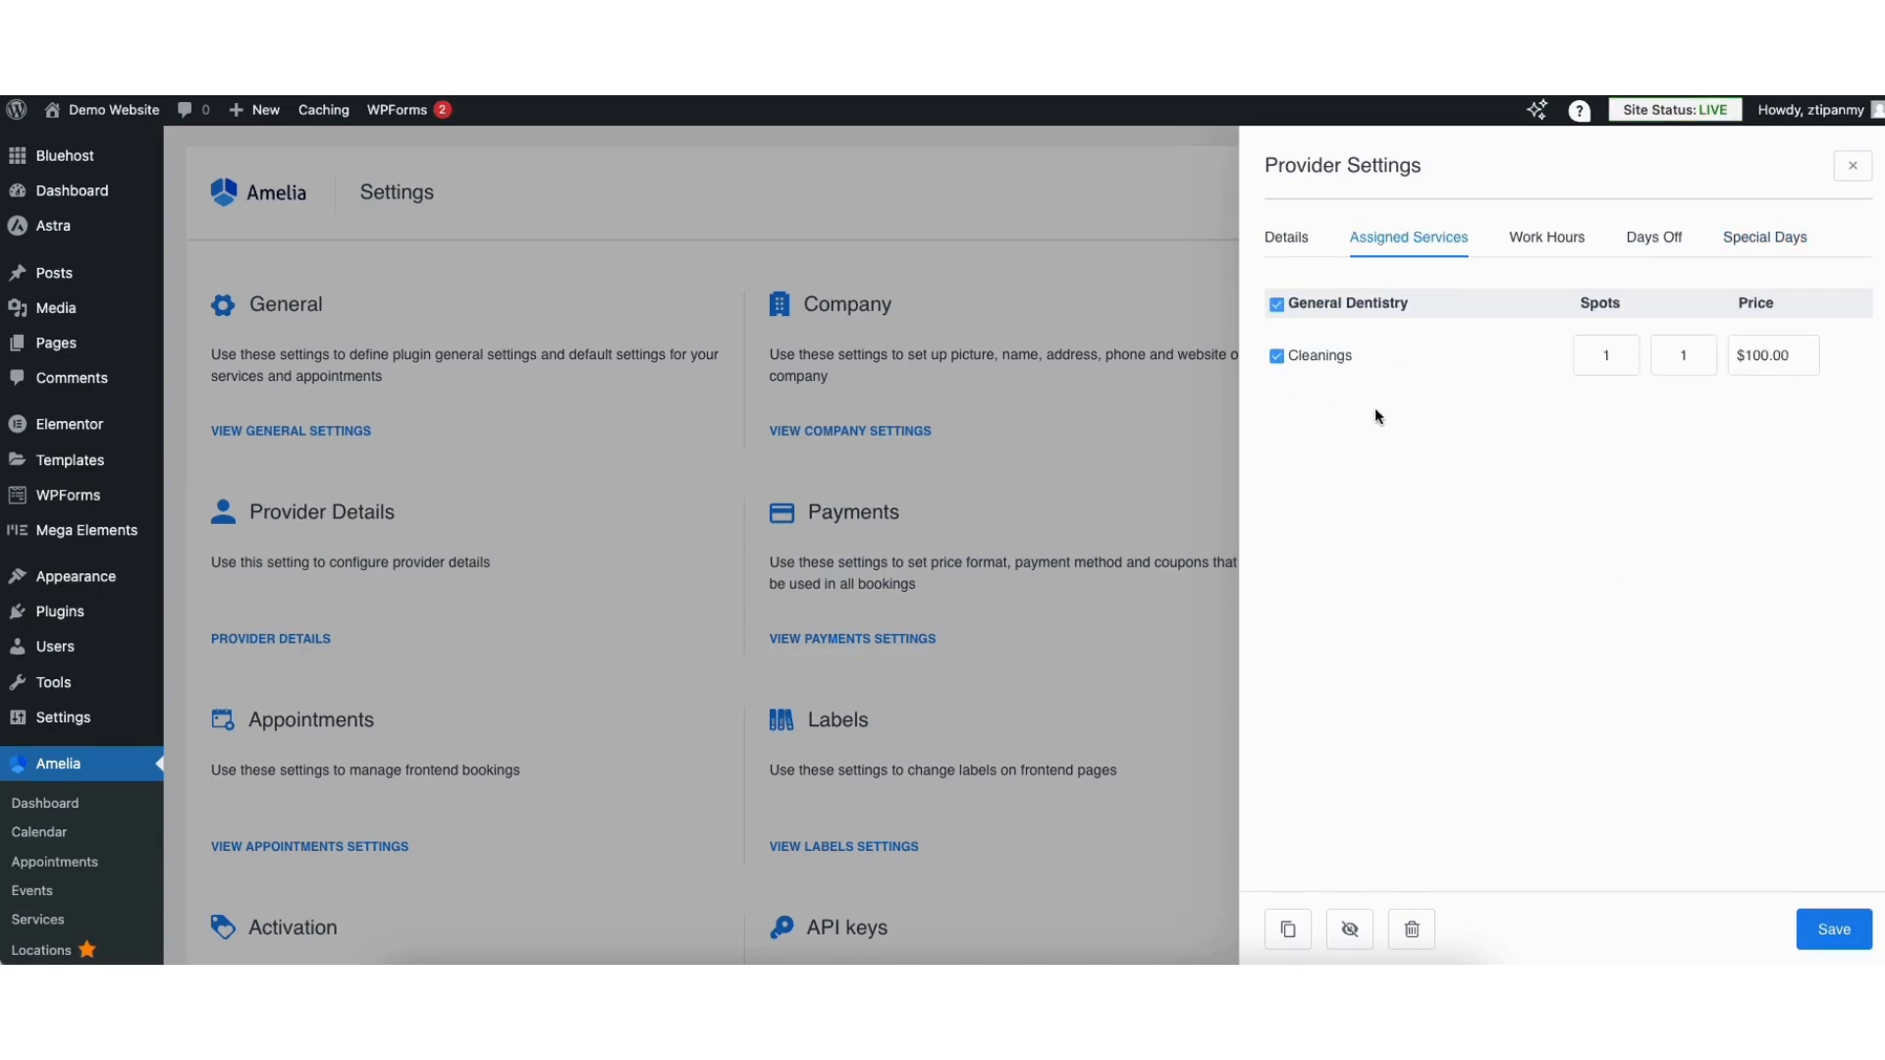
click(1290, 239)
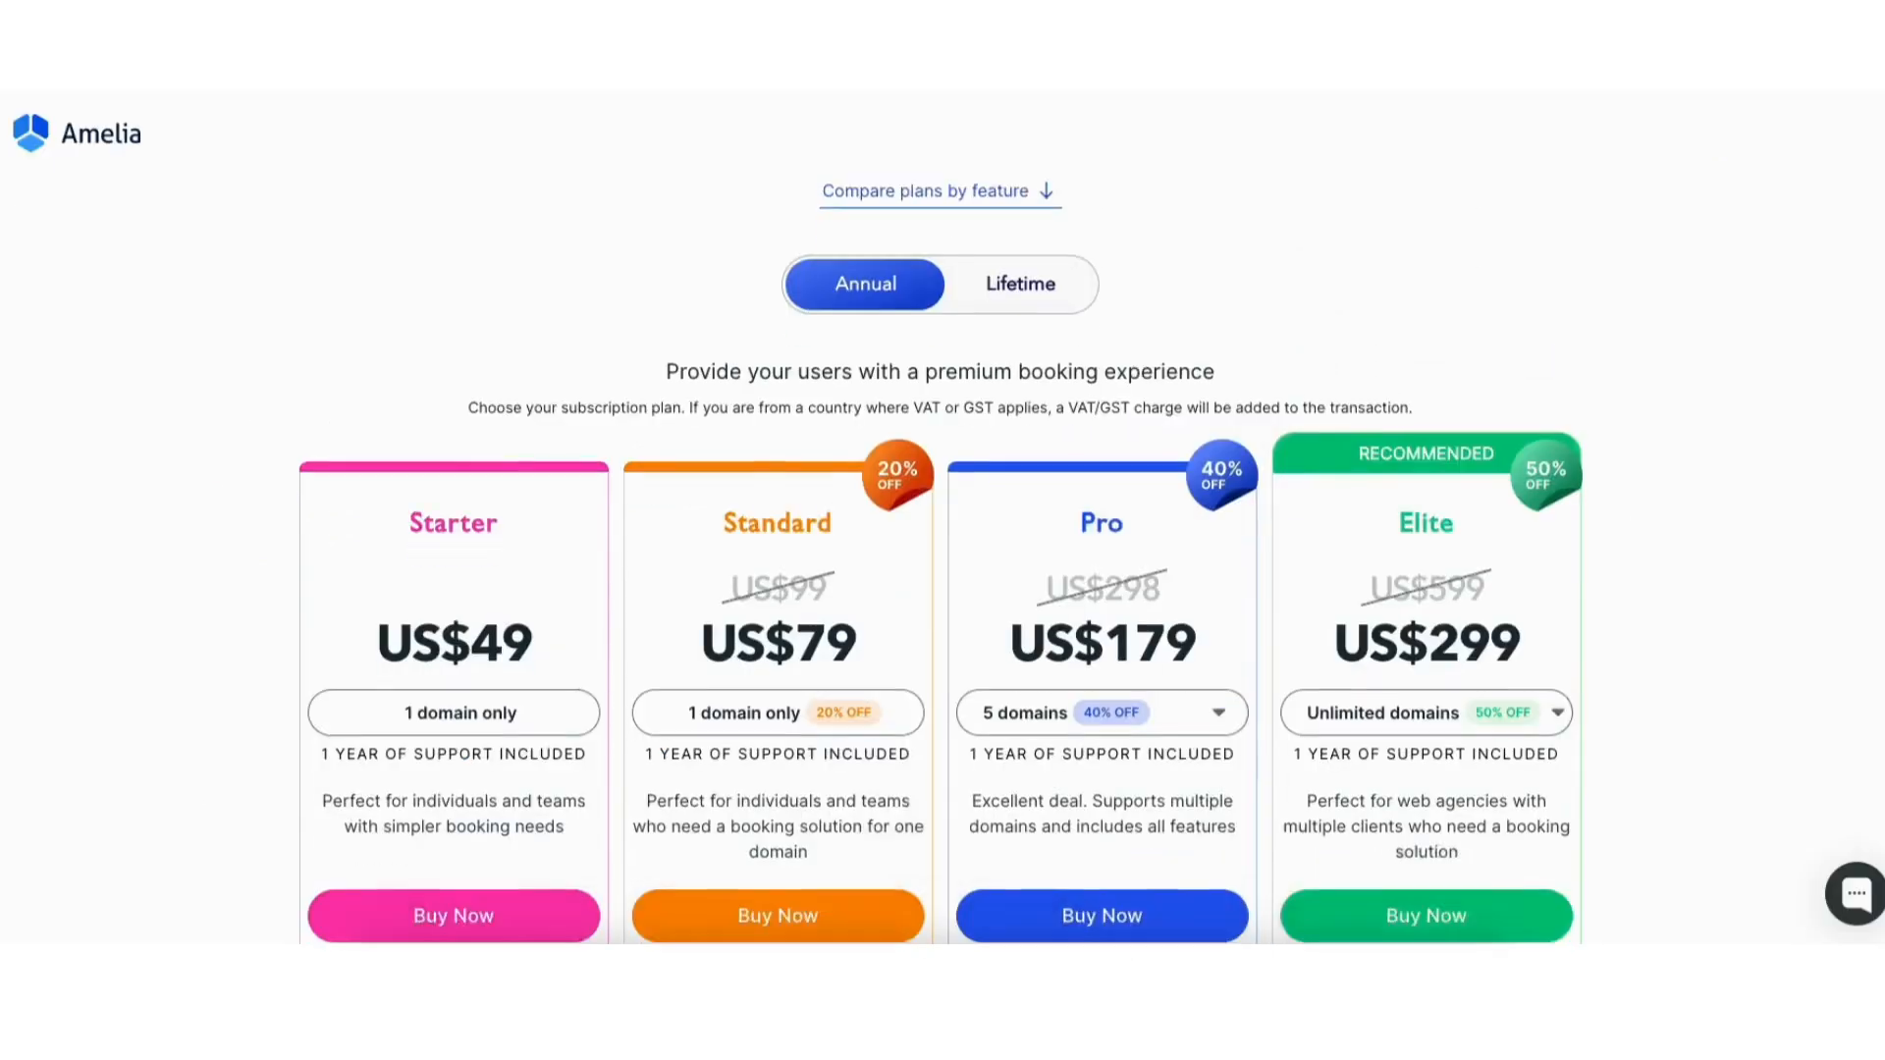
Step: Review Amelia's annual pricing plans and switch the comparison to lifetime pricing
scroll(1789, 142, down, 3)
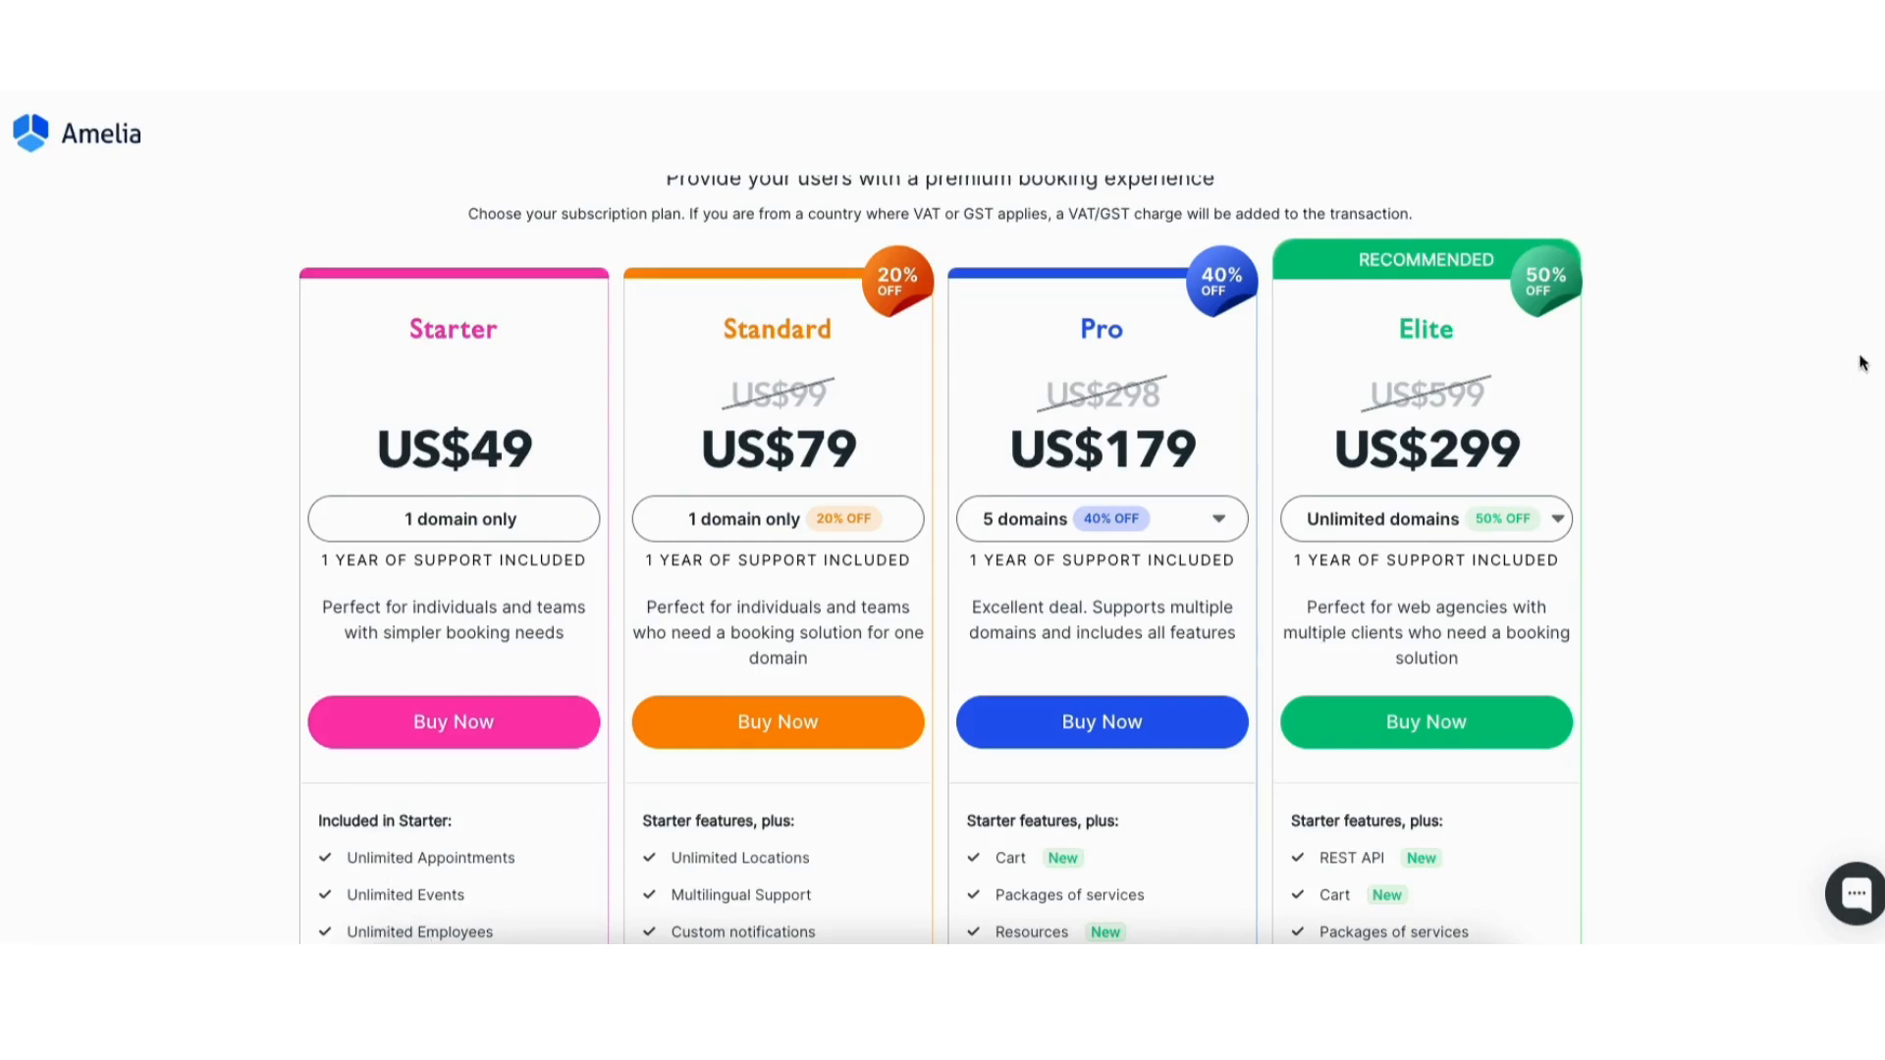
scroll(1018, 321, up, 2)
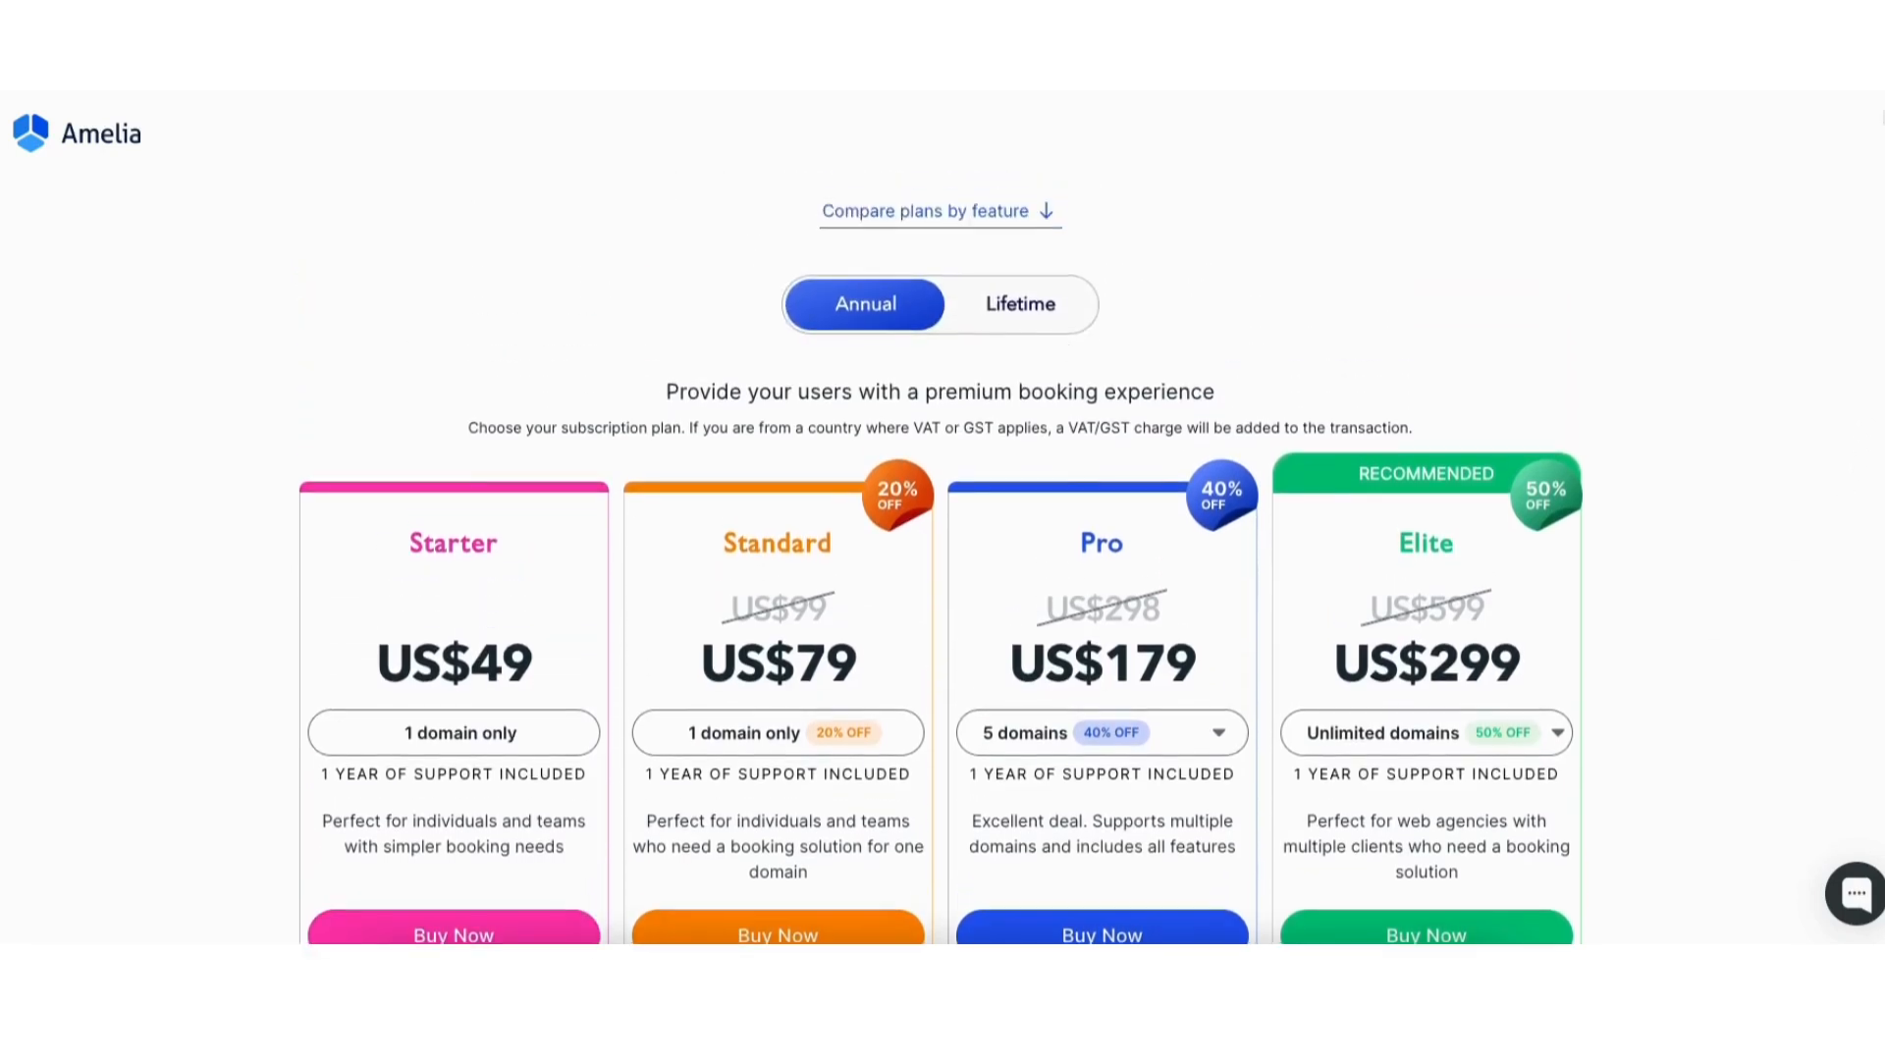
click(1015, 317)
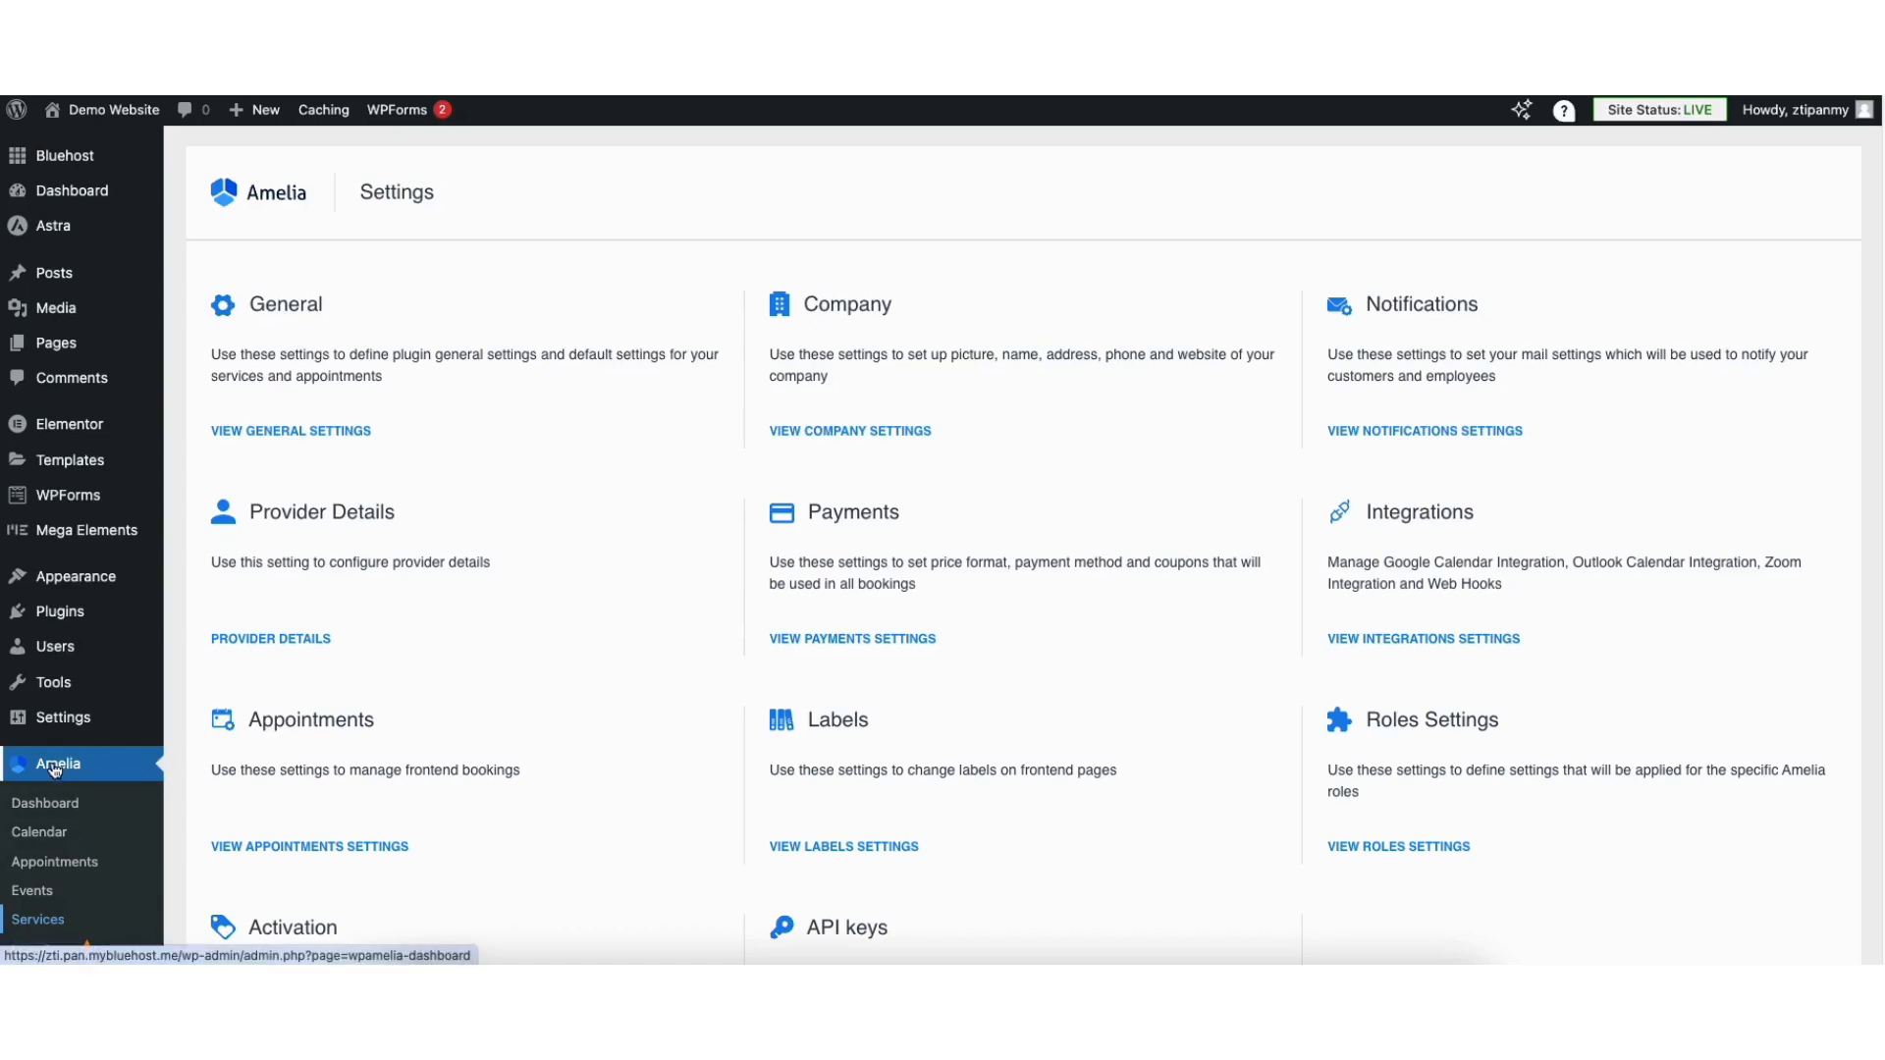
Step: Create and save a service category named General Dentistry in Amelia's services
click(37, 923)
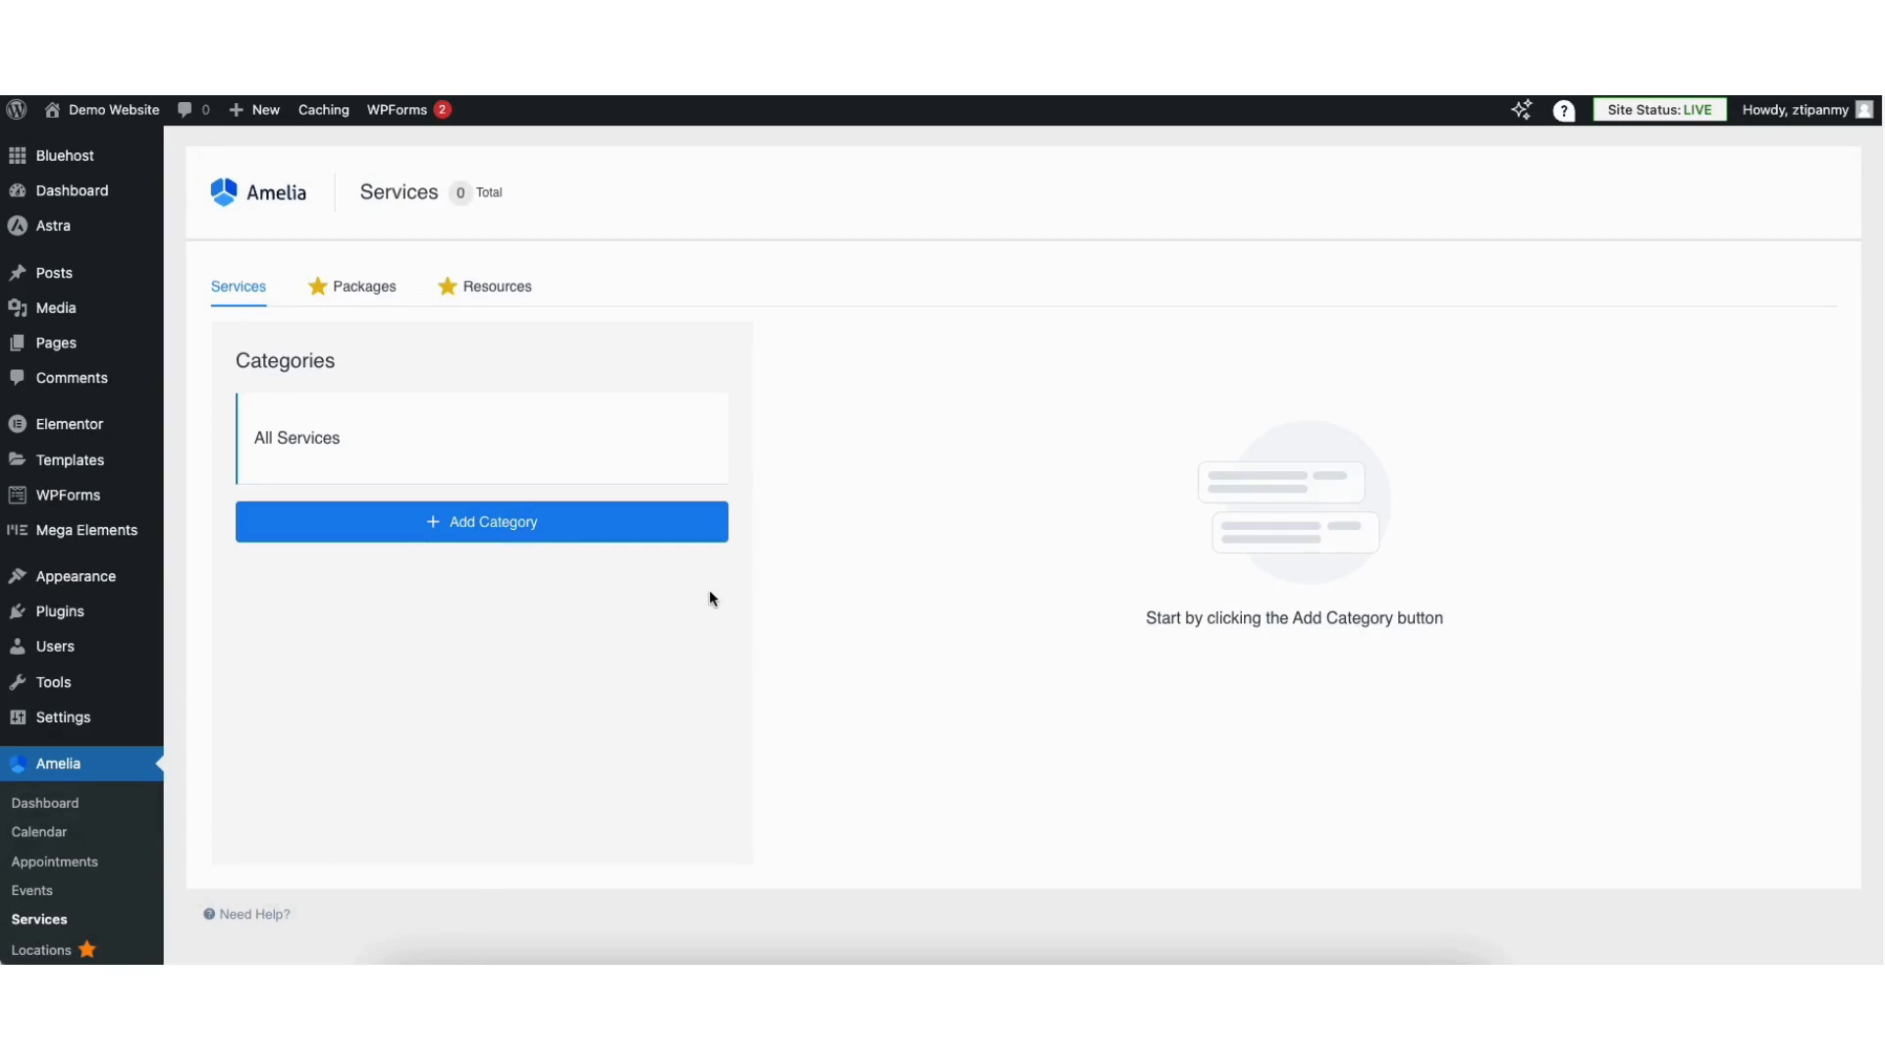
click(475, 529)
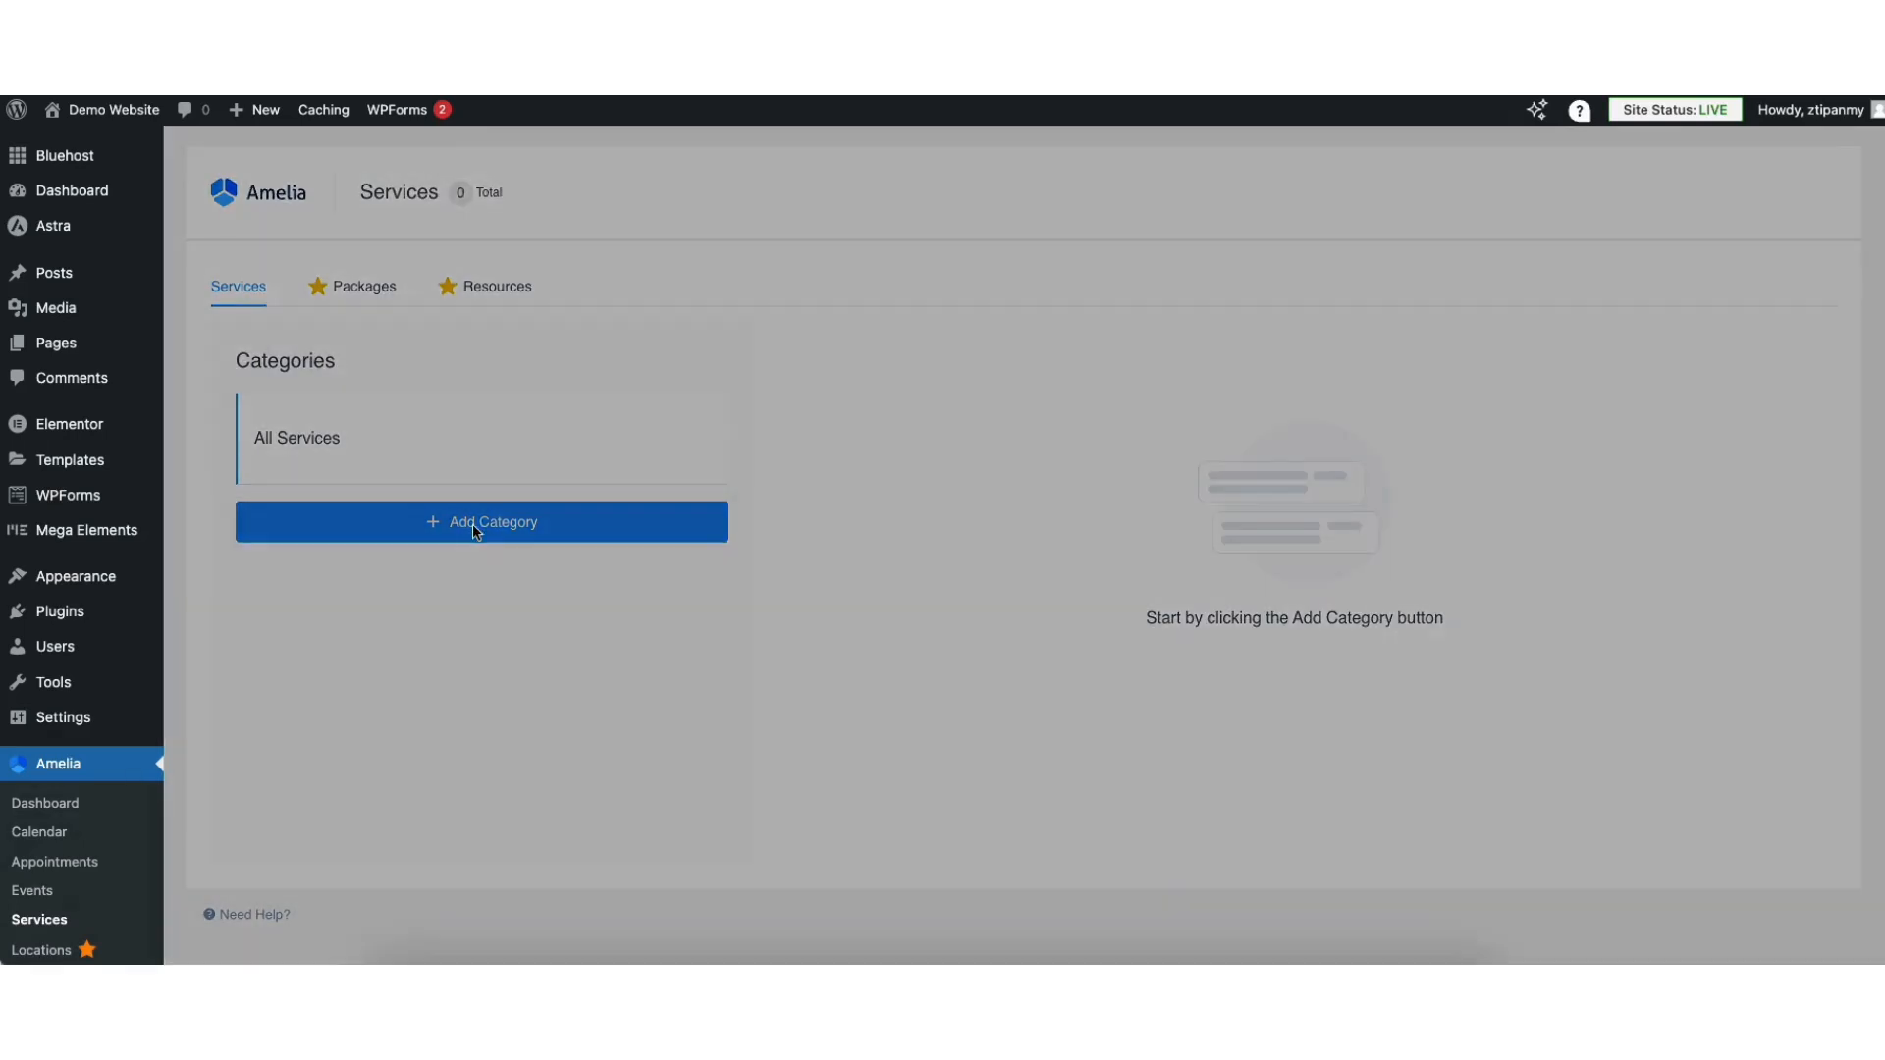
click(1427, 453)
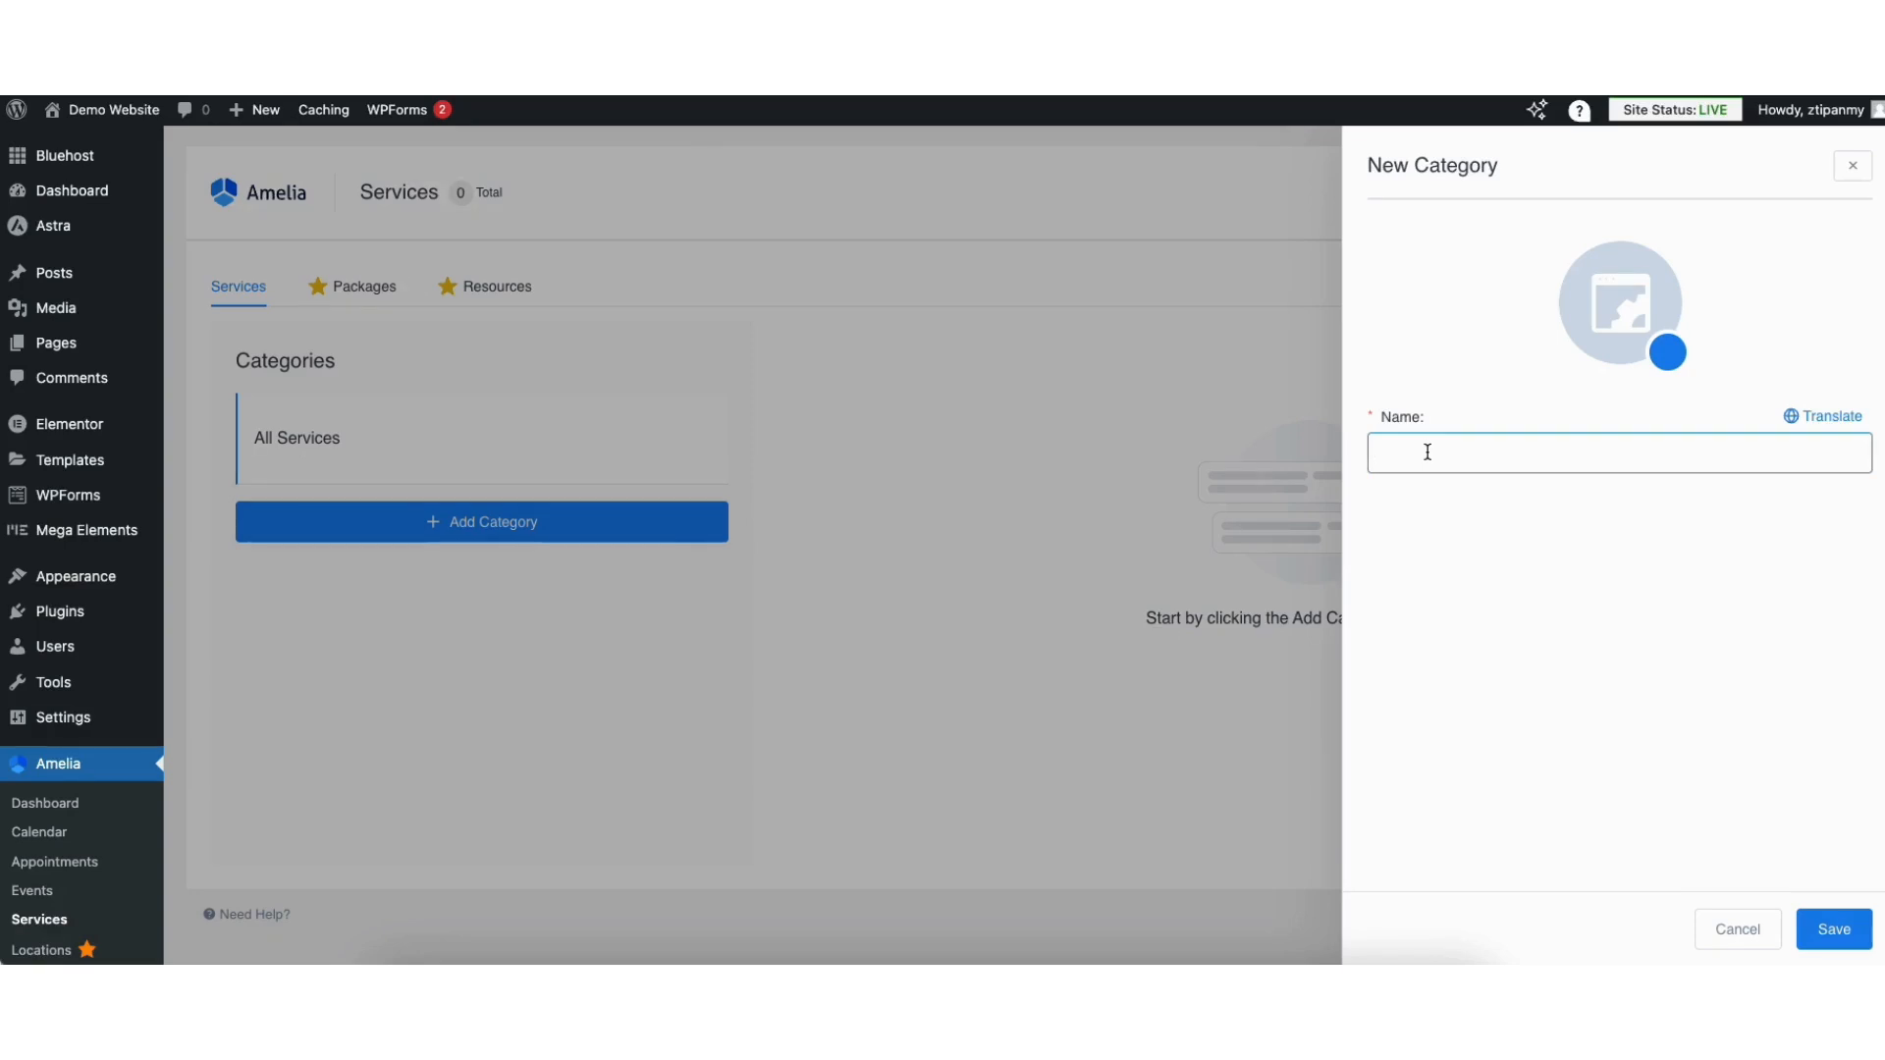
text(Gen)
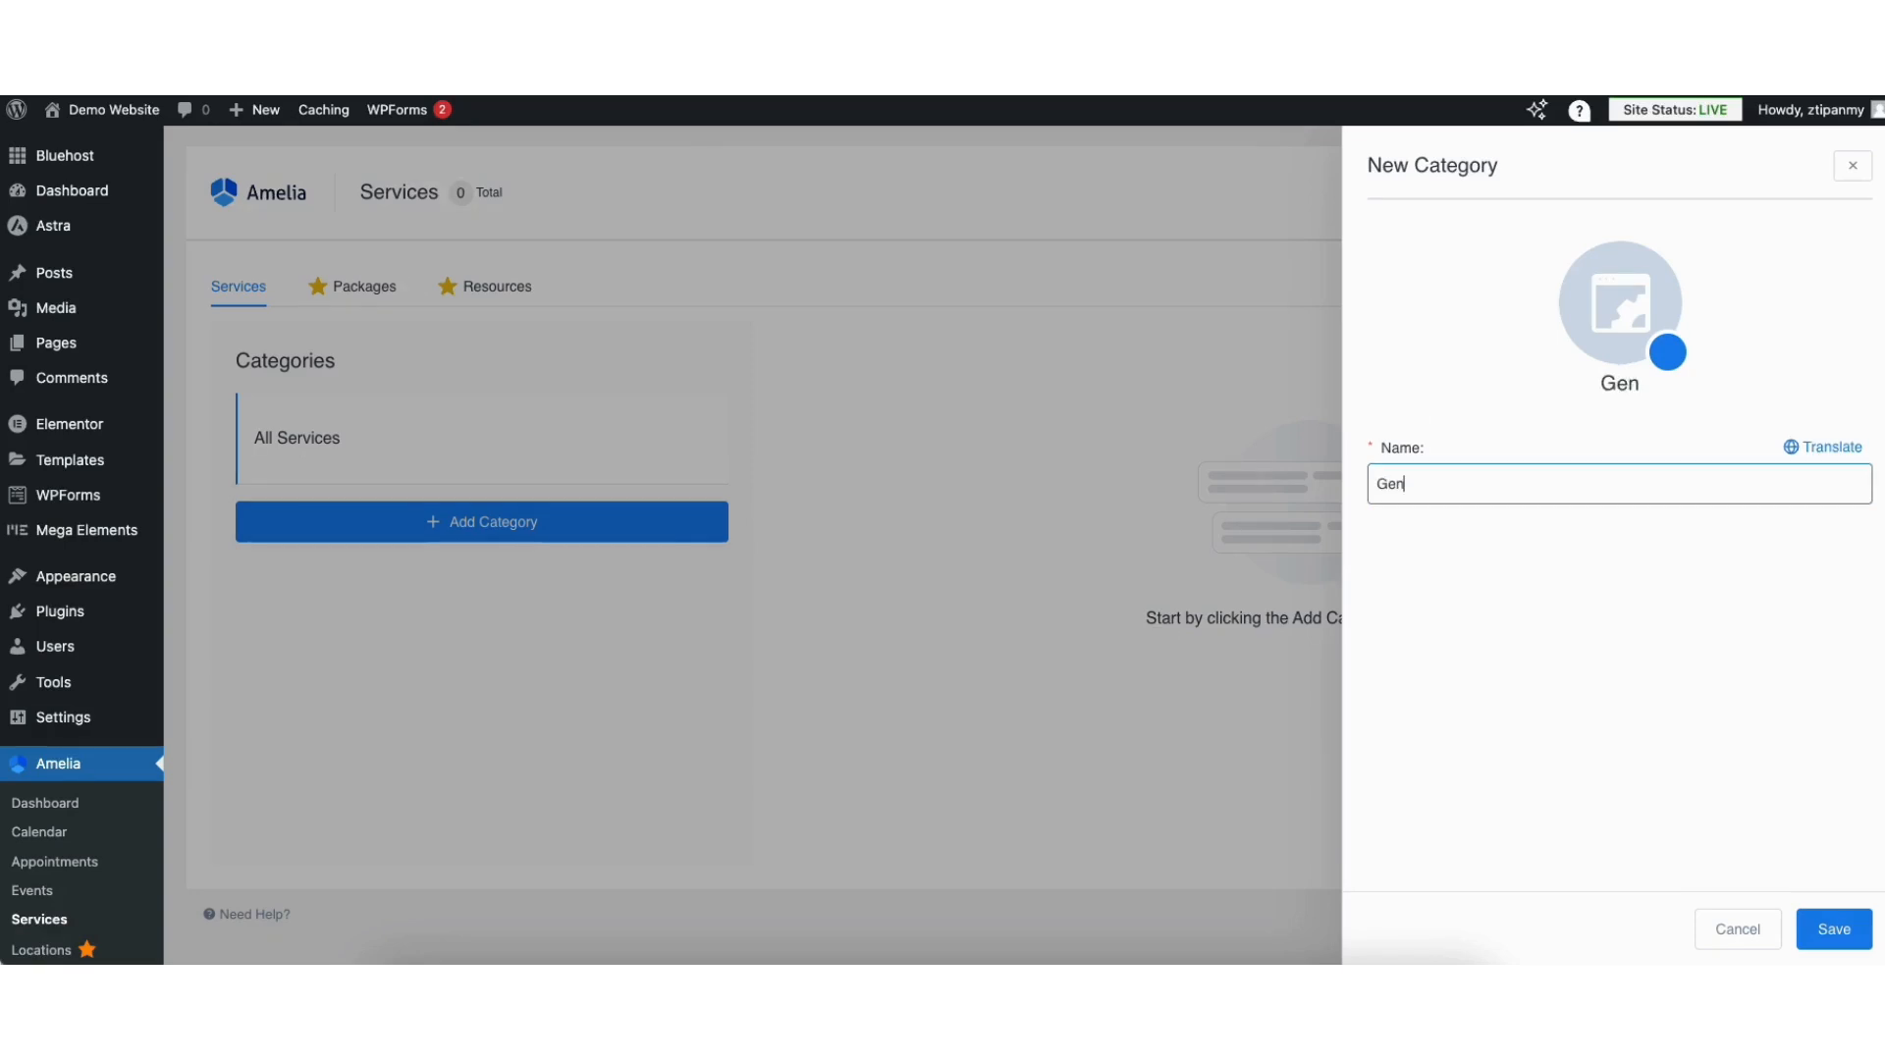
text(eral Dentistry)
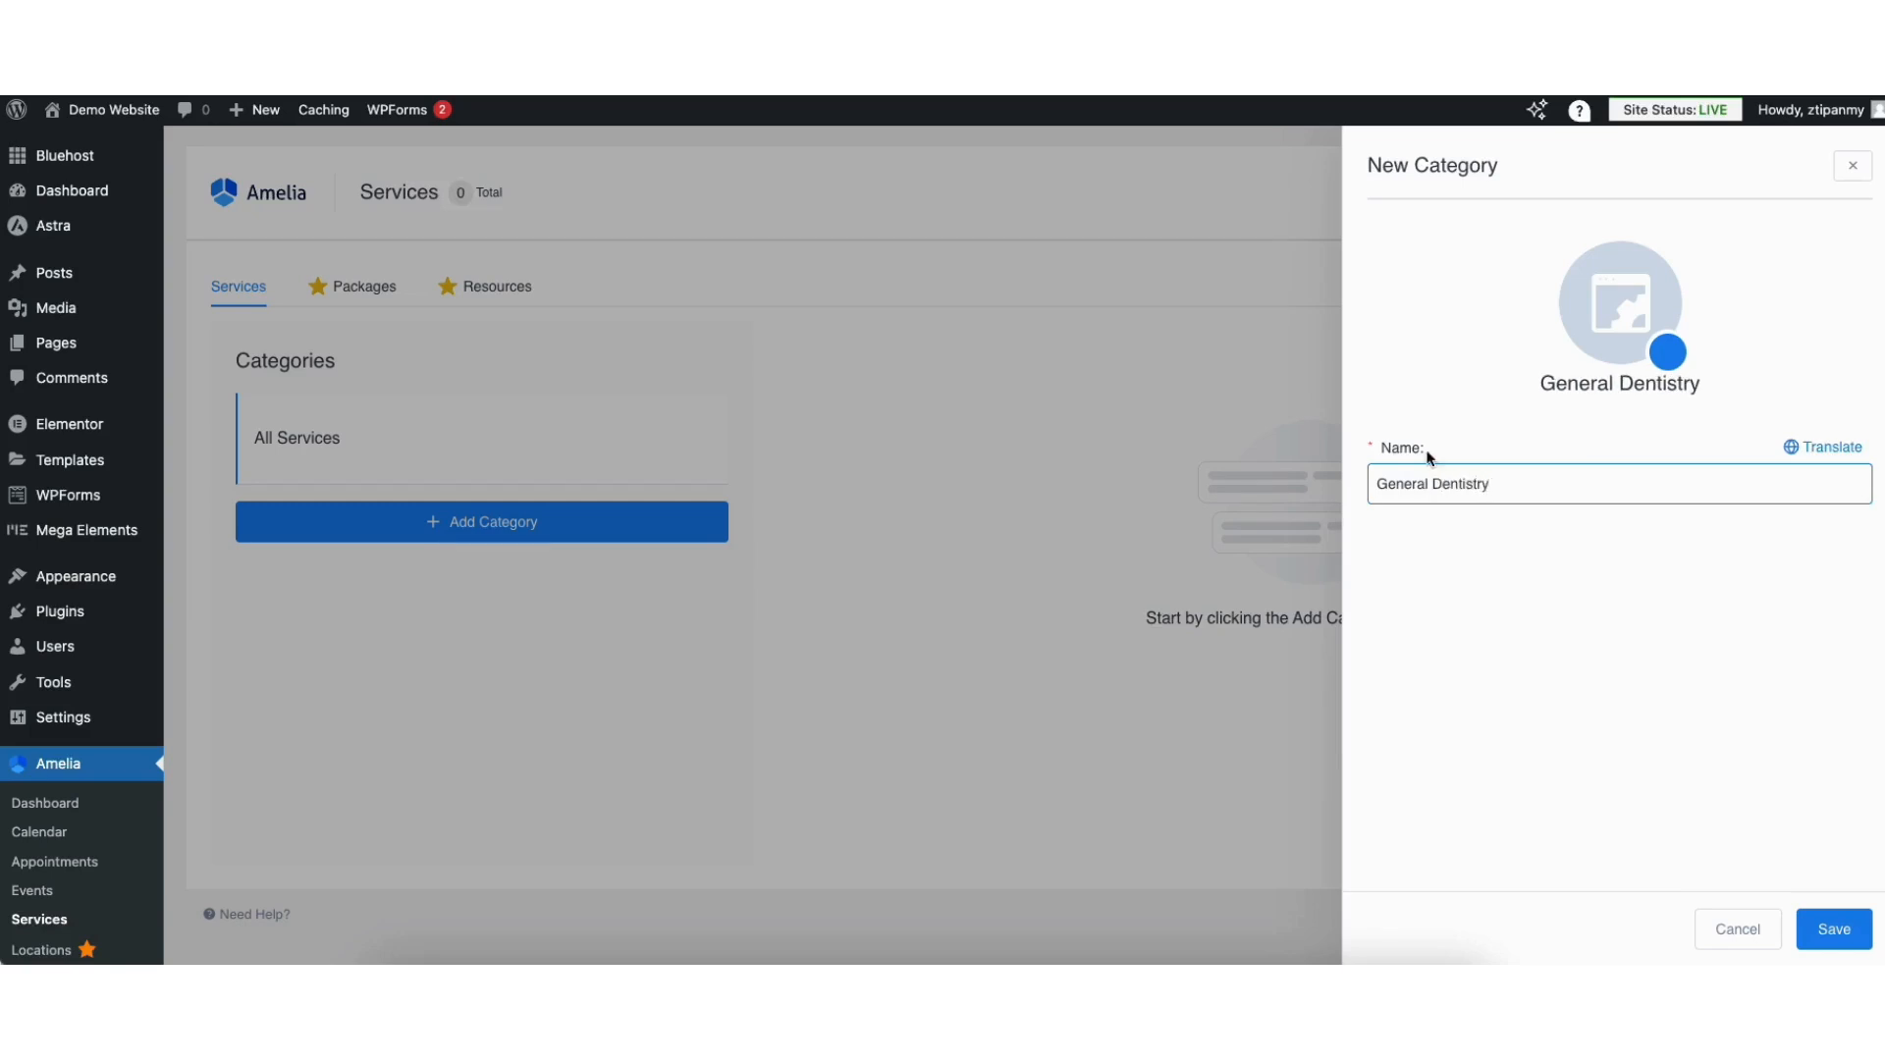
click(1561, 663)
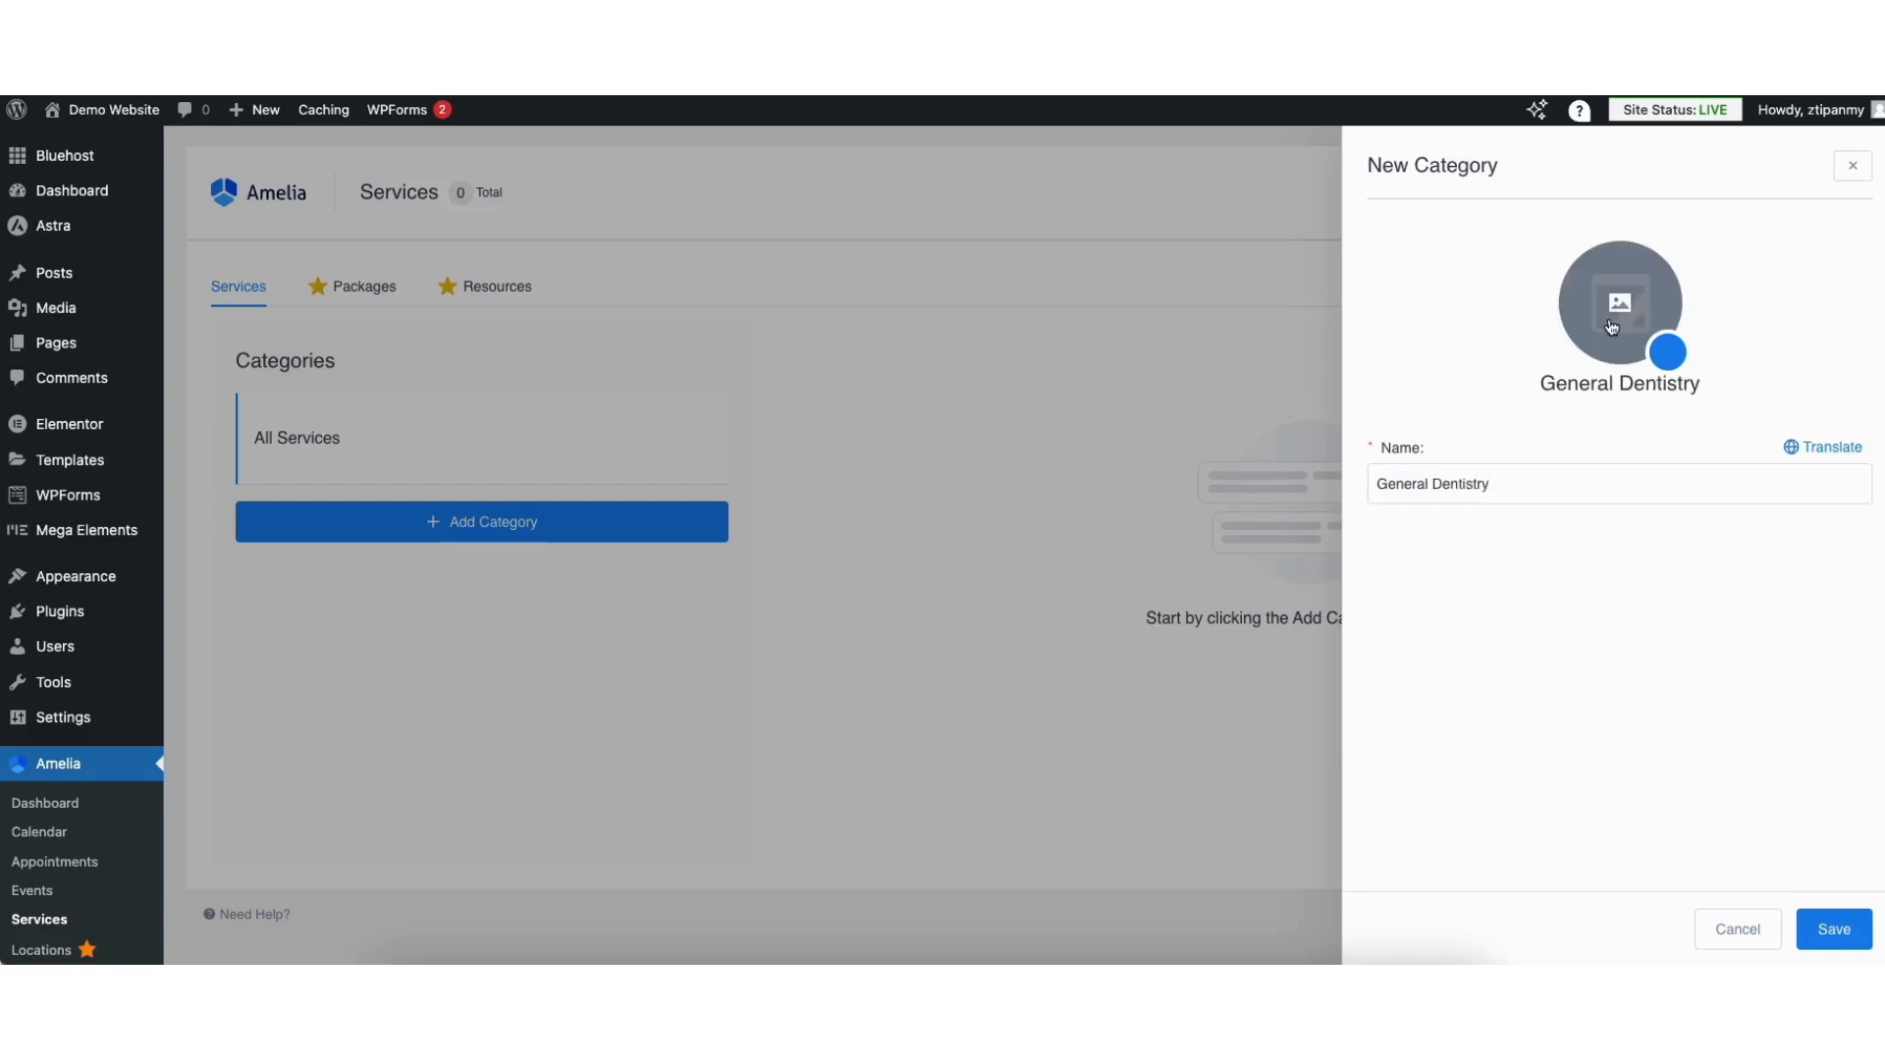
click(1832, 929)
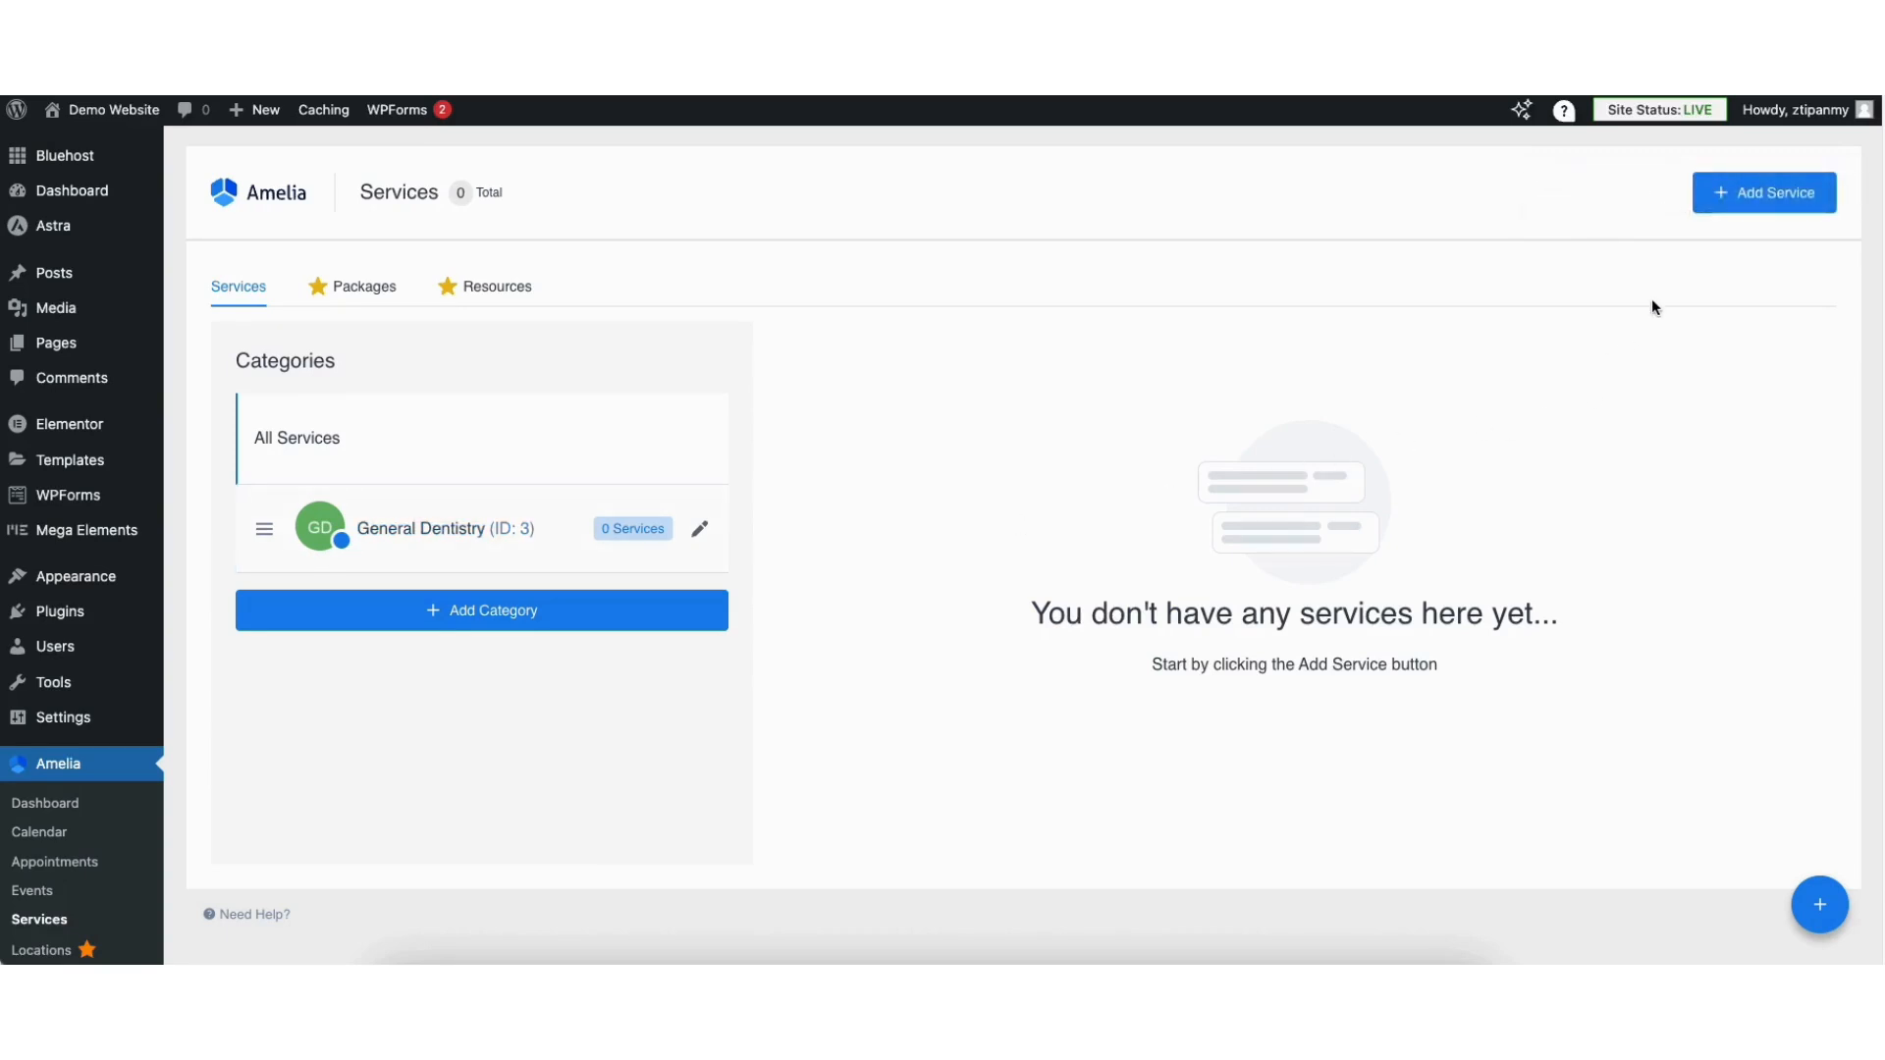
Step: Start a new service named Cleanings and assign it to the General Dentistry category
click(1728, 195)
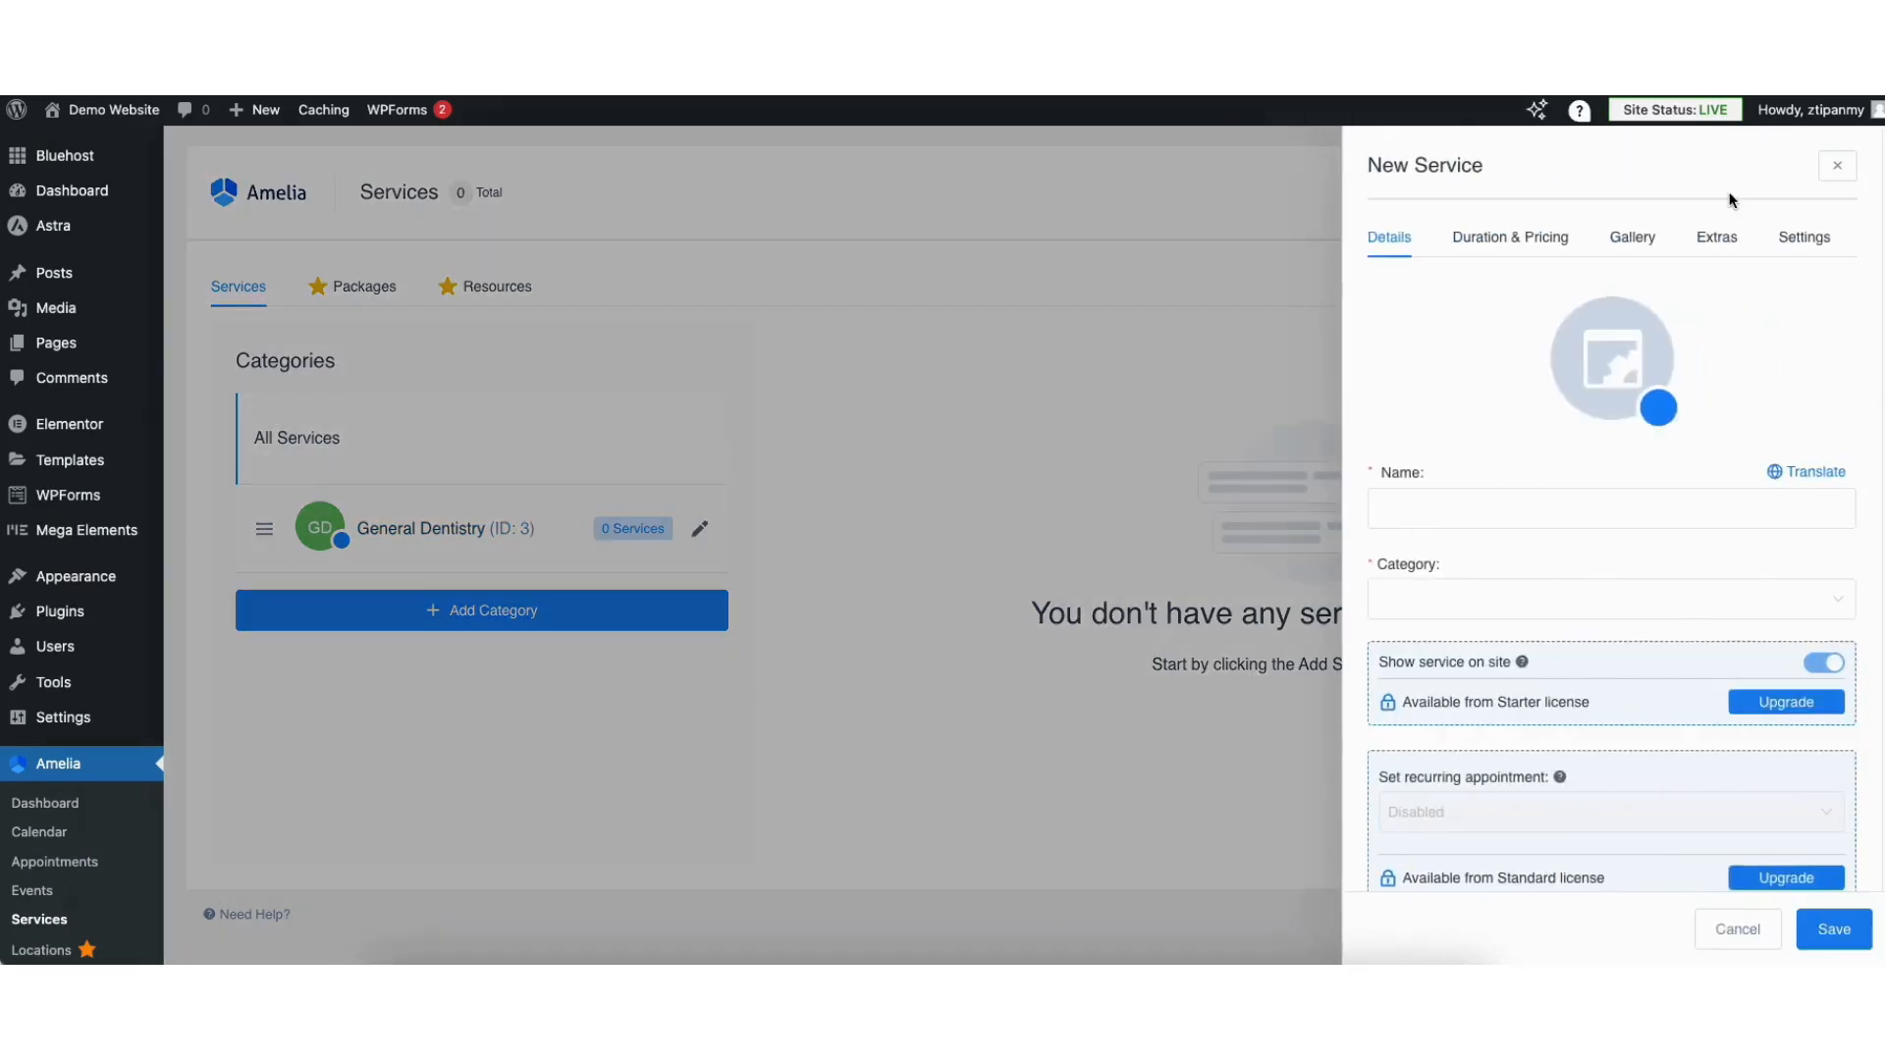
click(1411, 508)
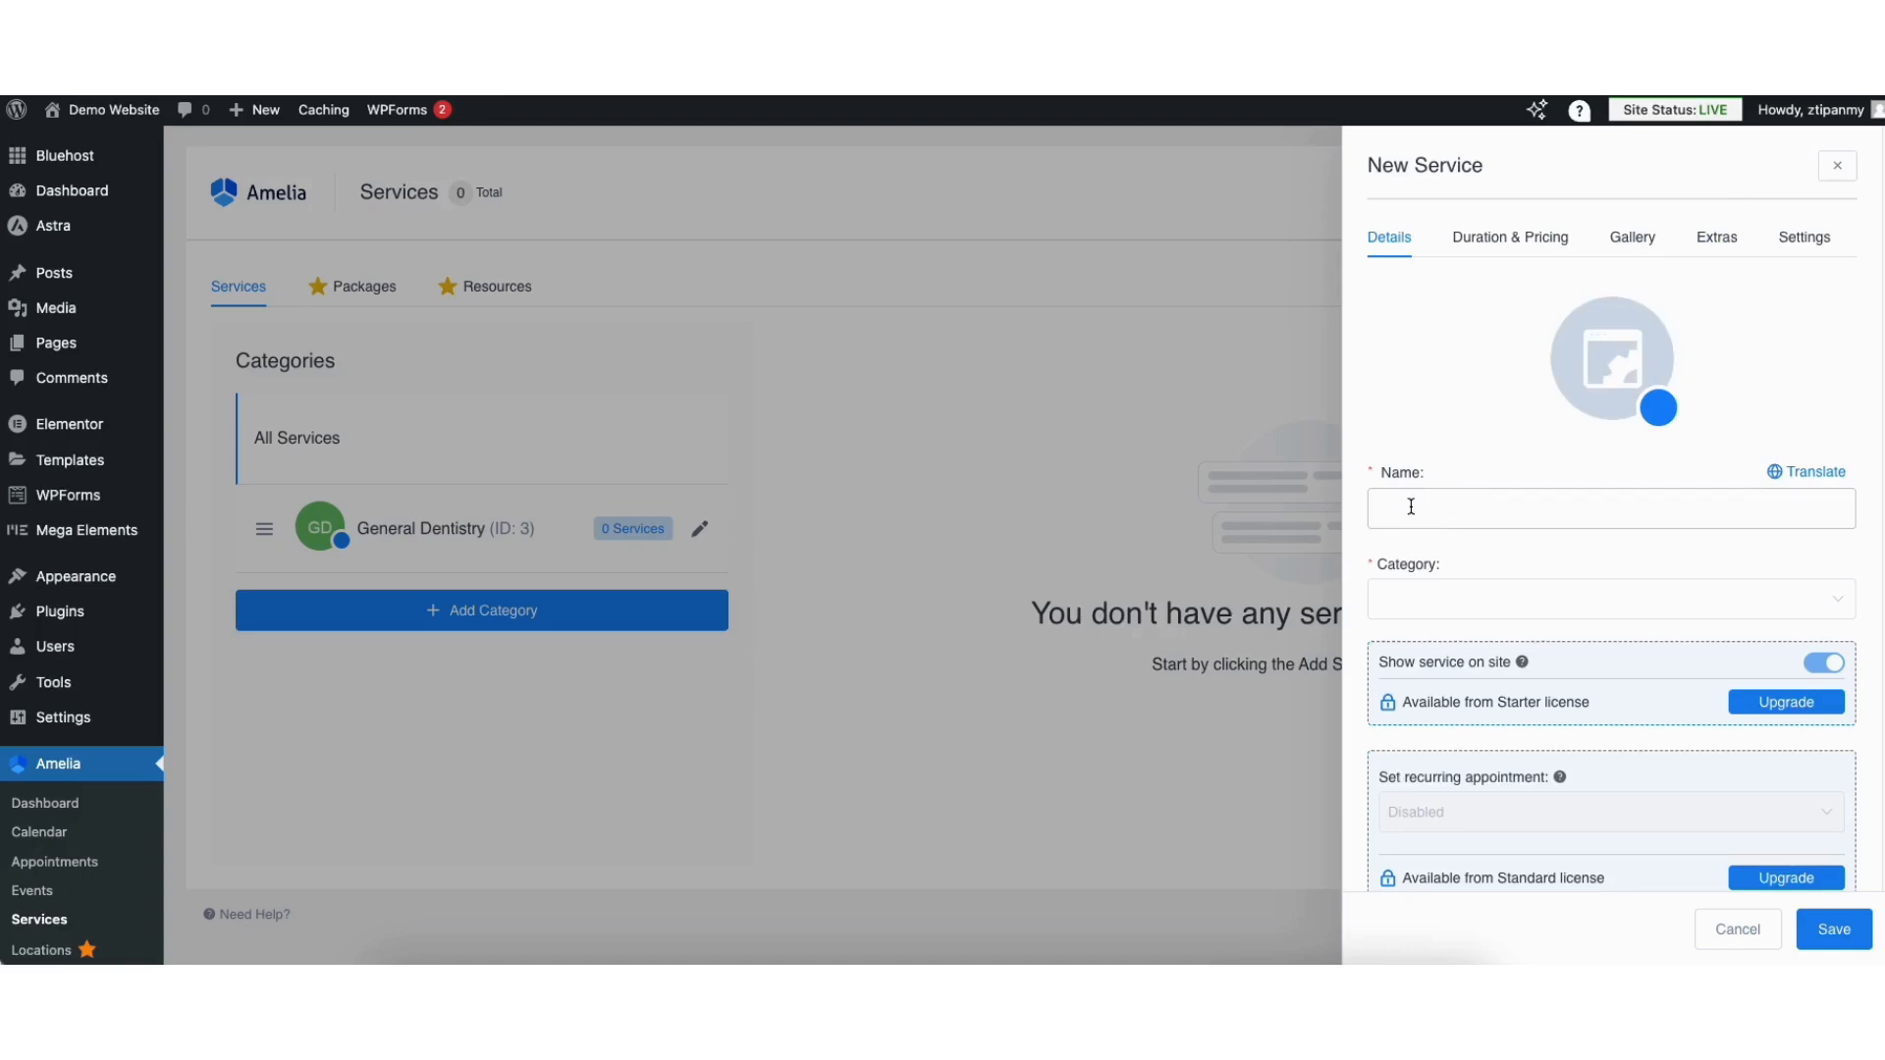
click(1411, 507)
text(Cleanings)
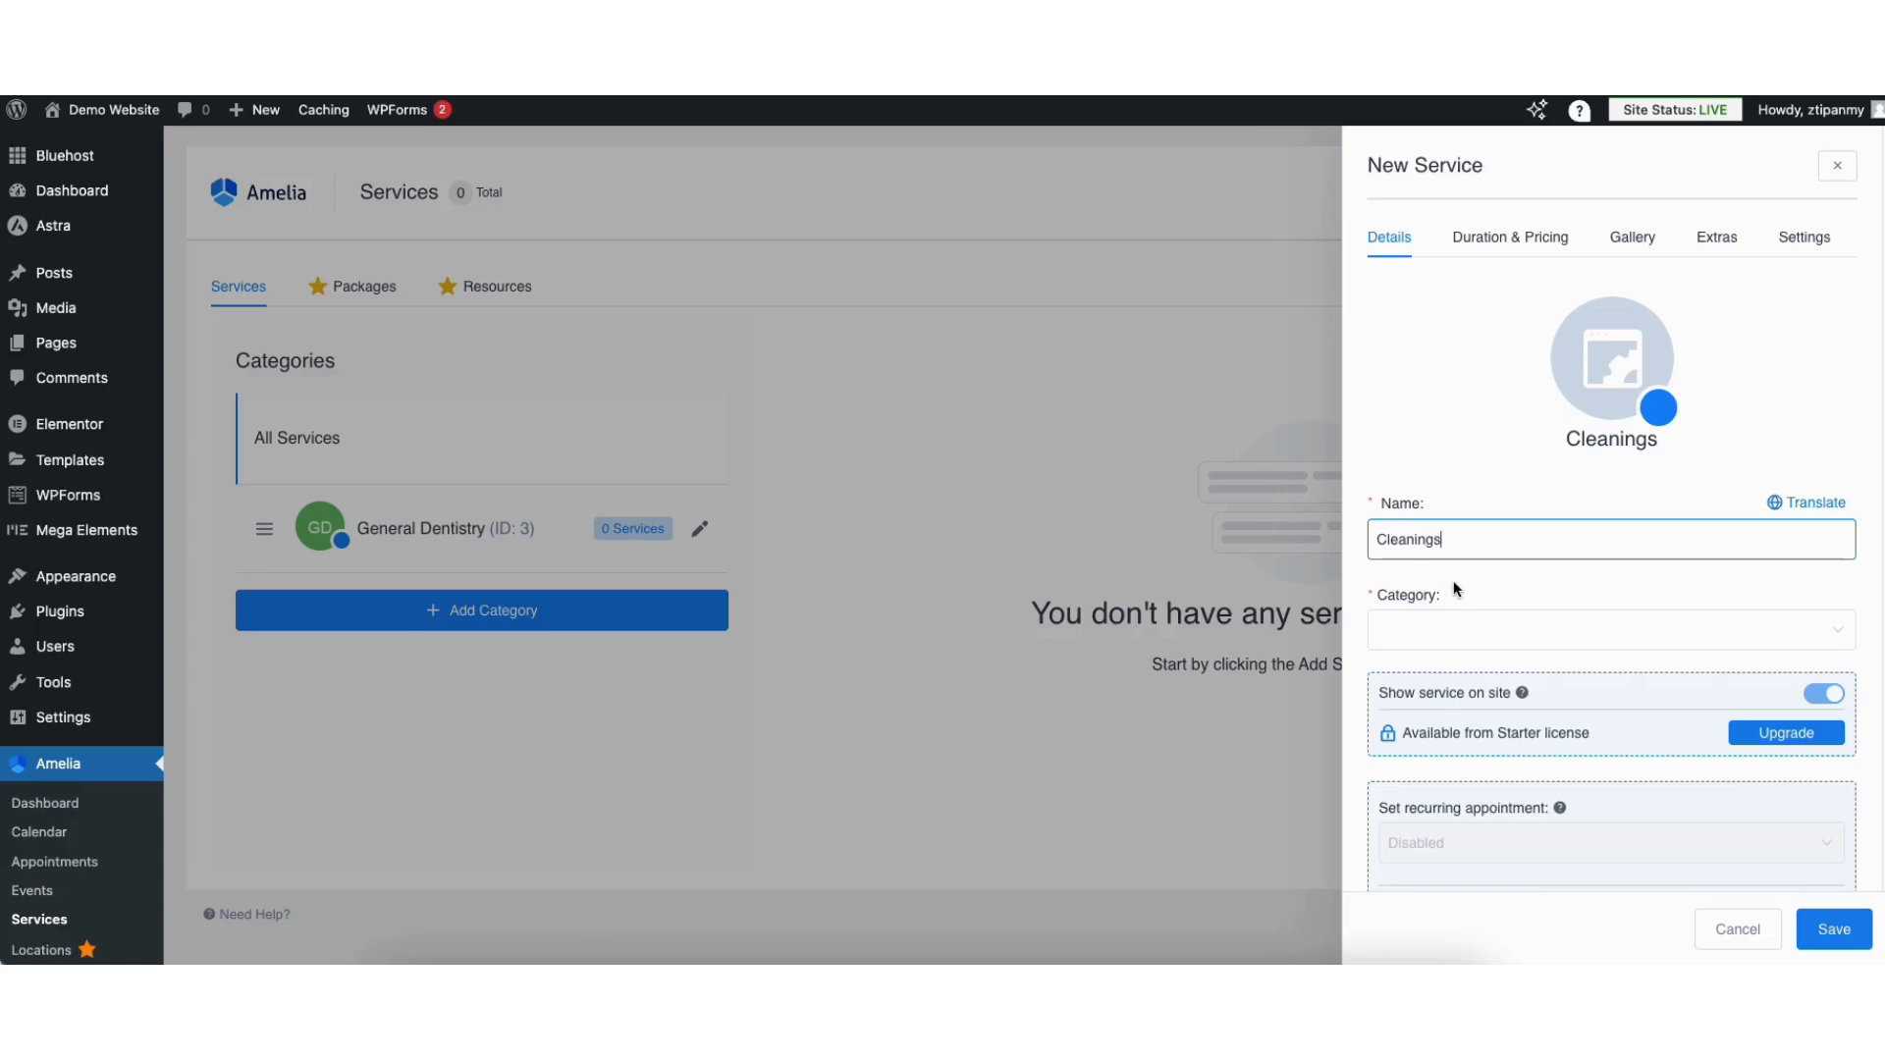
click(1415, 636)
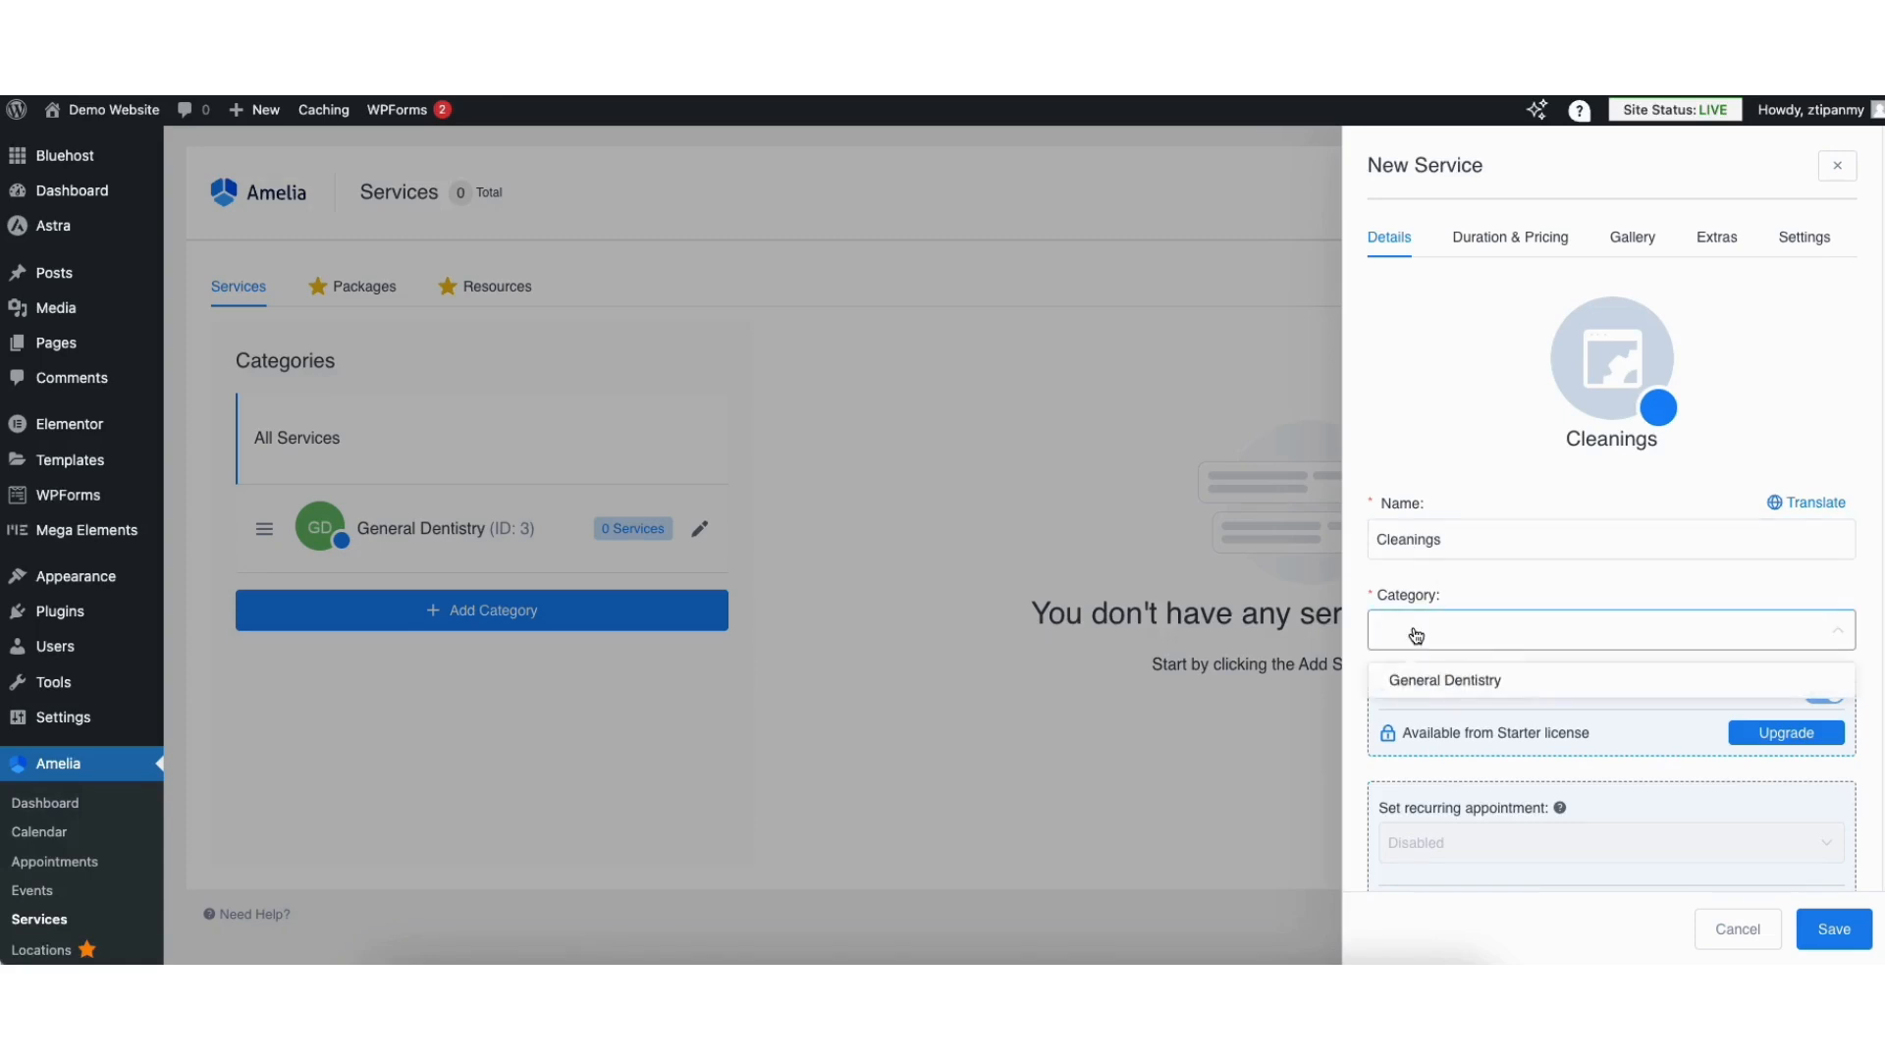
click(1449, 683)
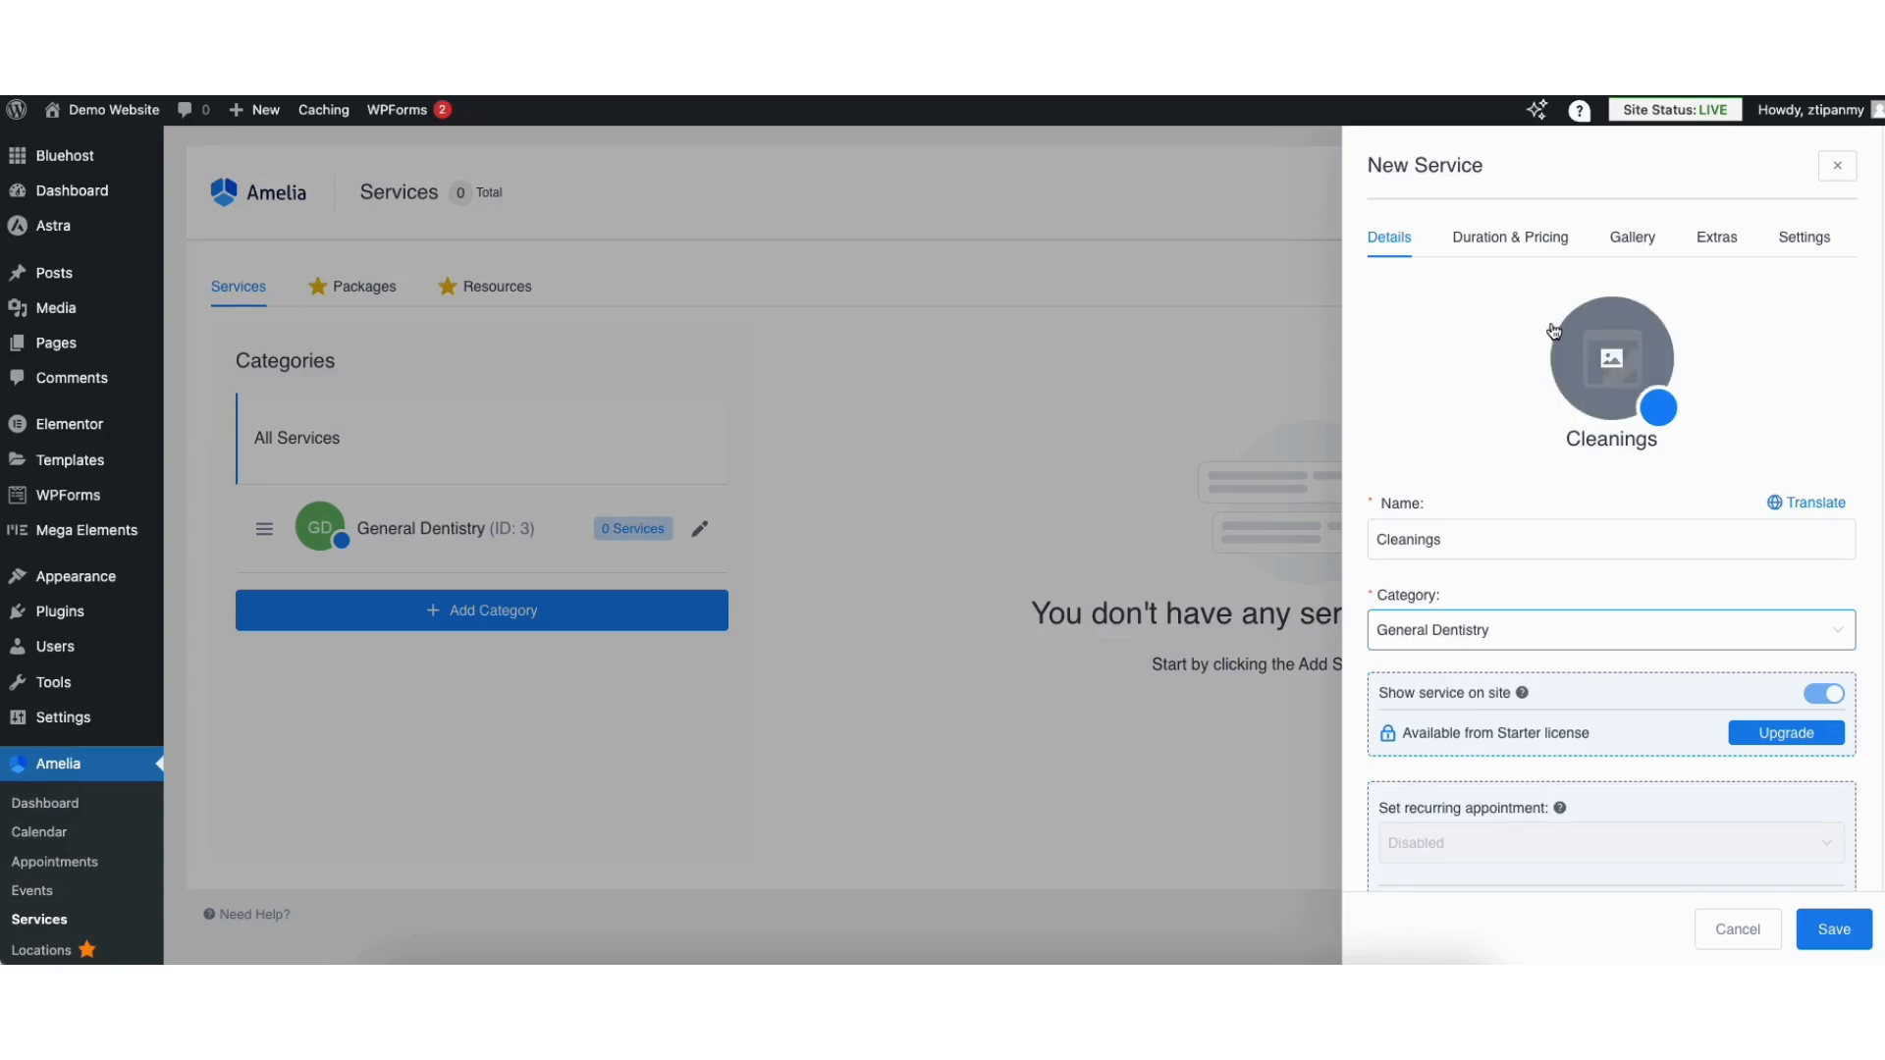
Step: Open the duration and pricing options of the new Cleanings service
click(1488, 247)
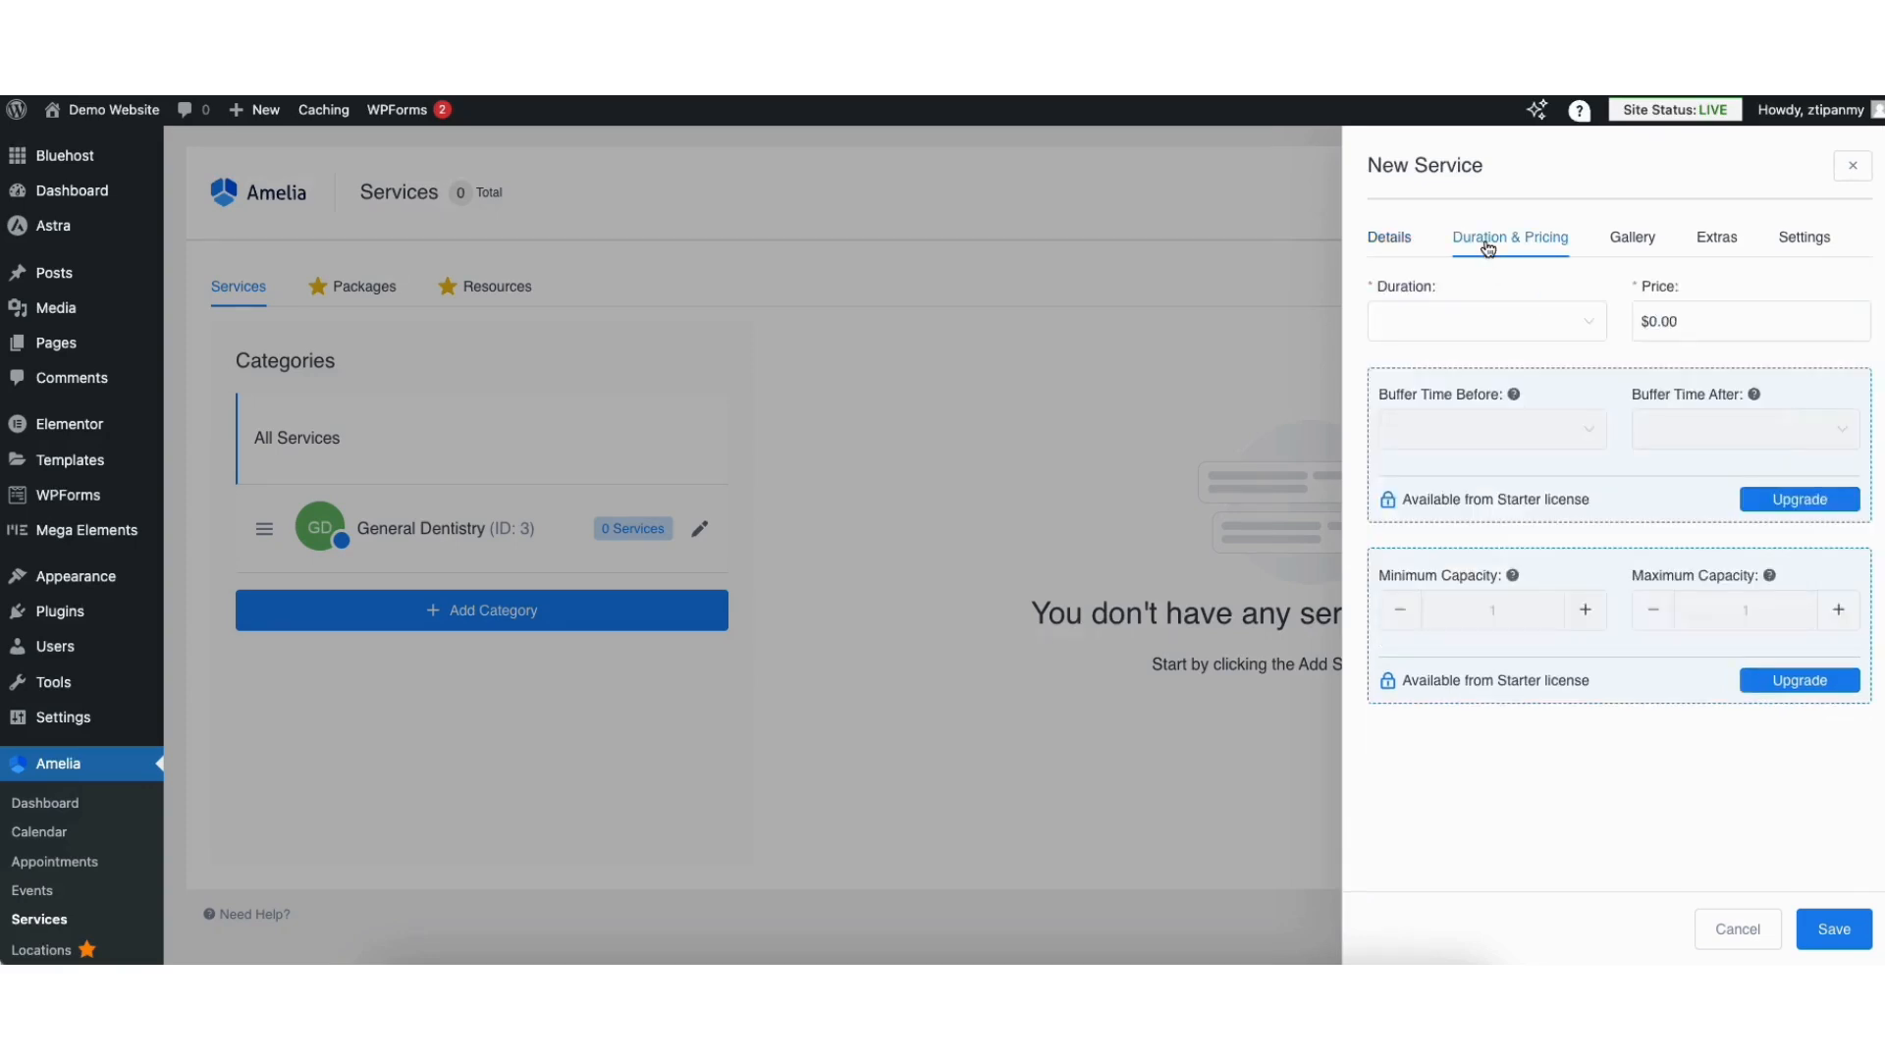
Step: Set the new service's duration to 1h and its price to $100.00, check its gallery settings, and save the service
click(1433, 321)
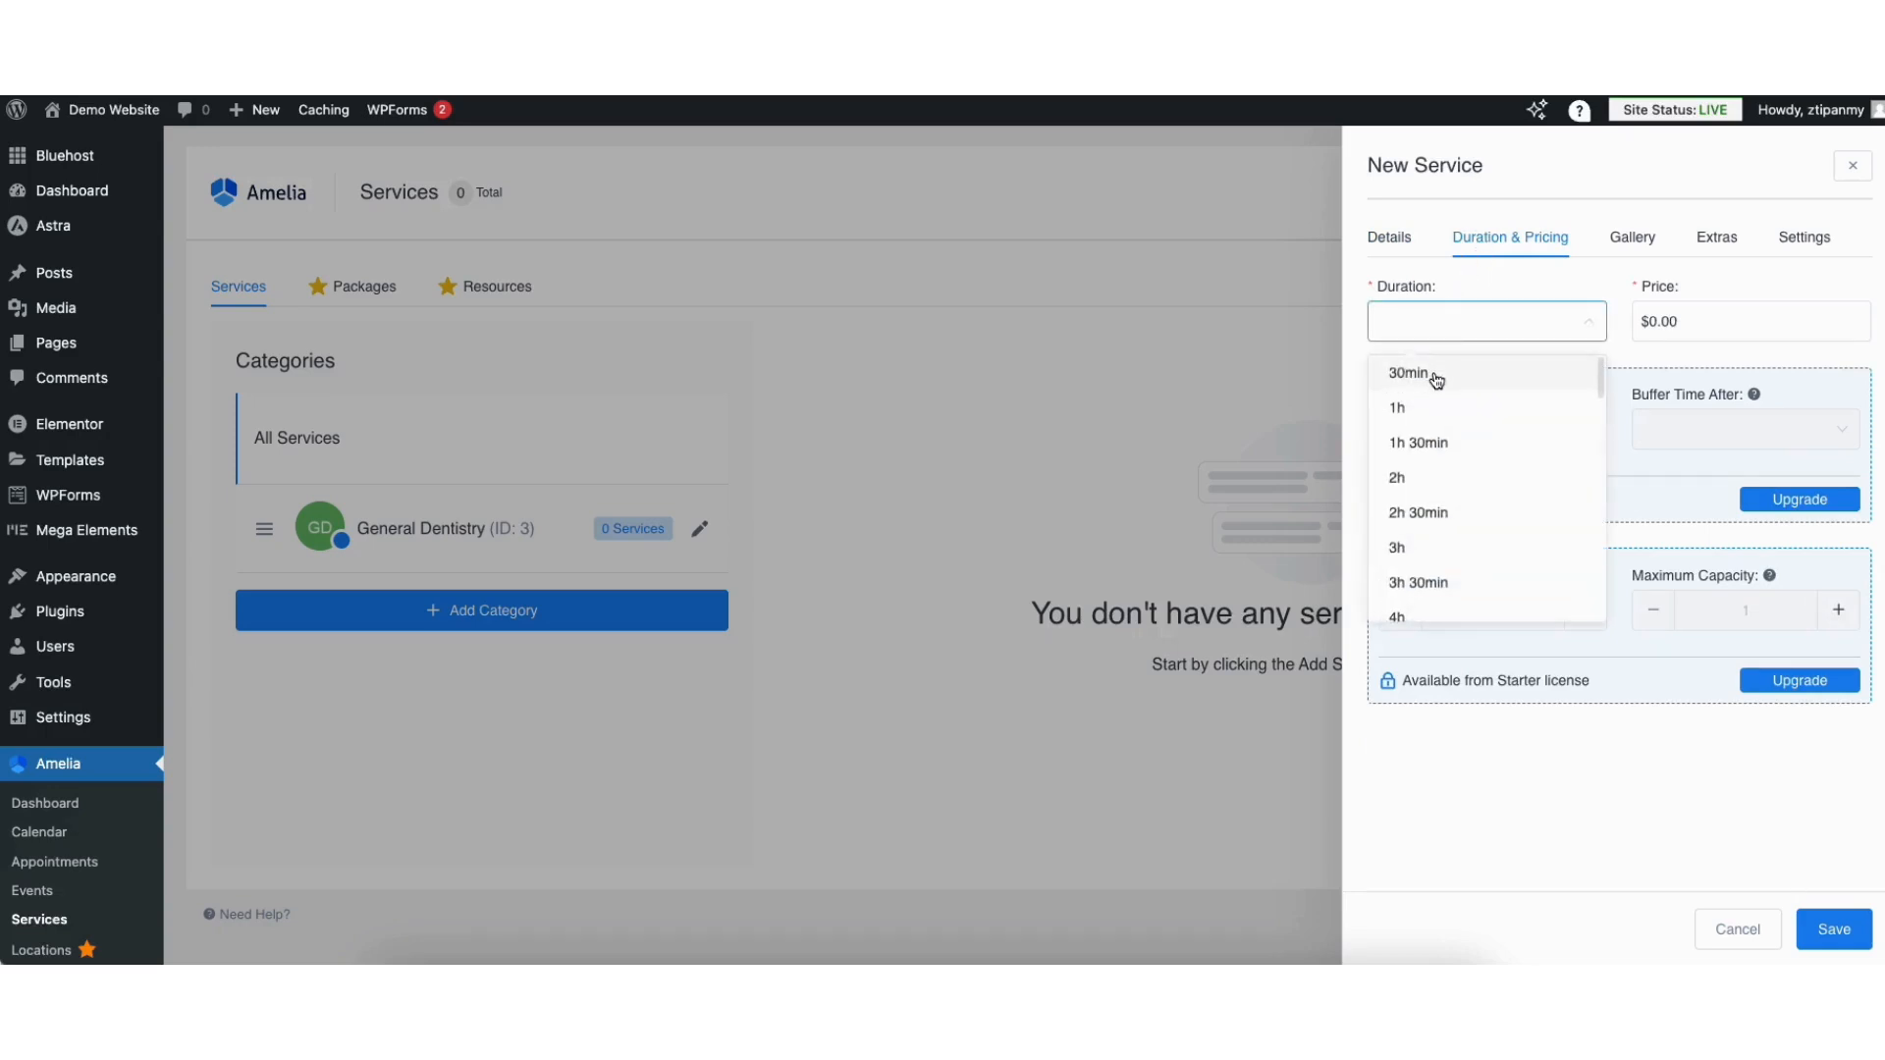
click(1426, 409)
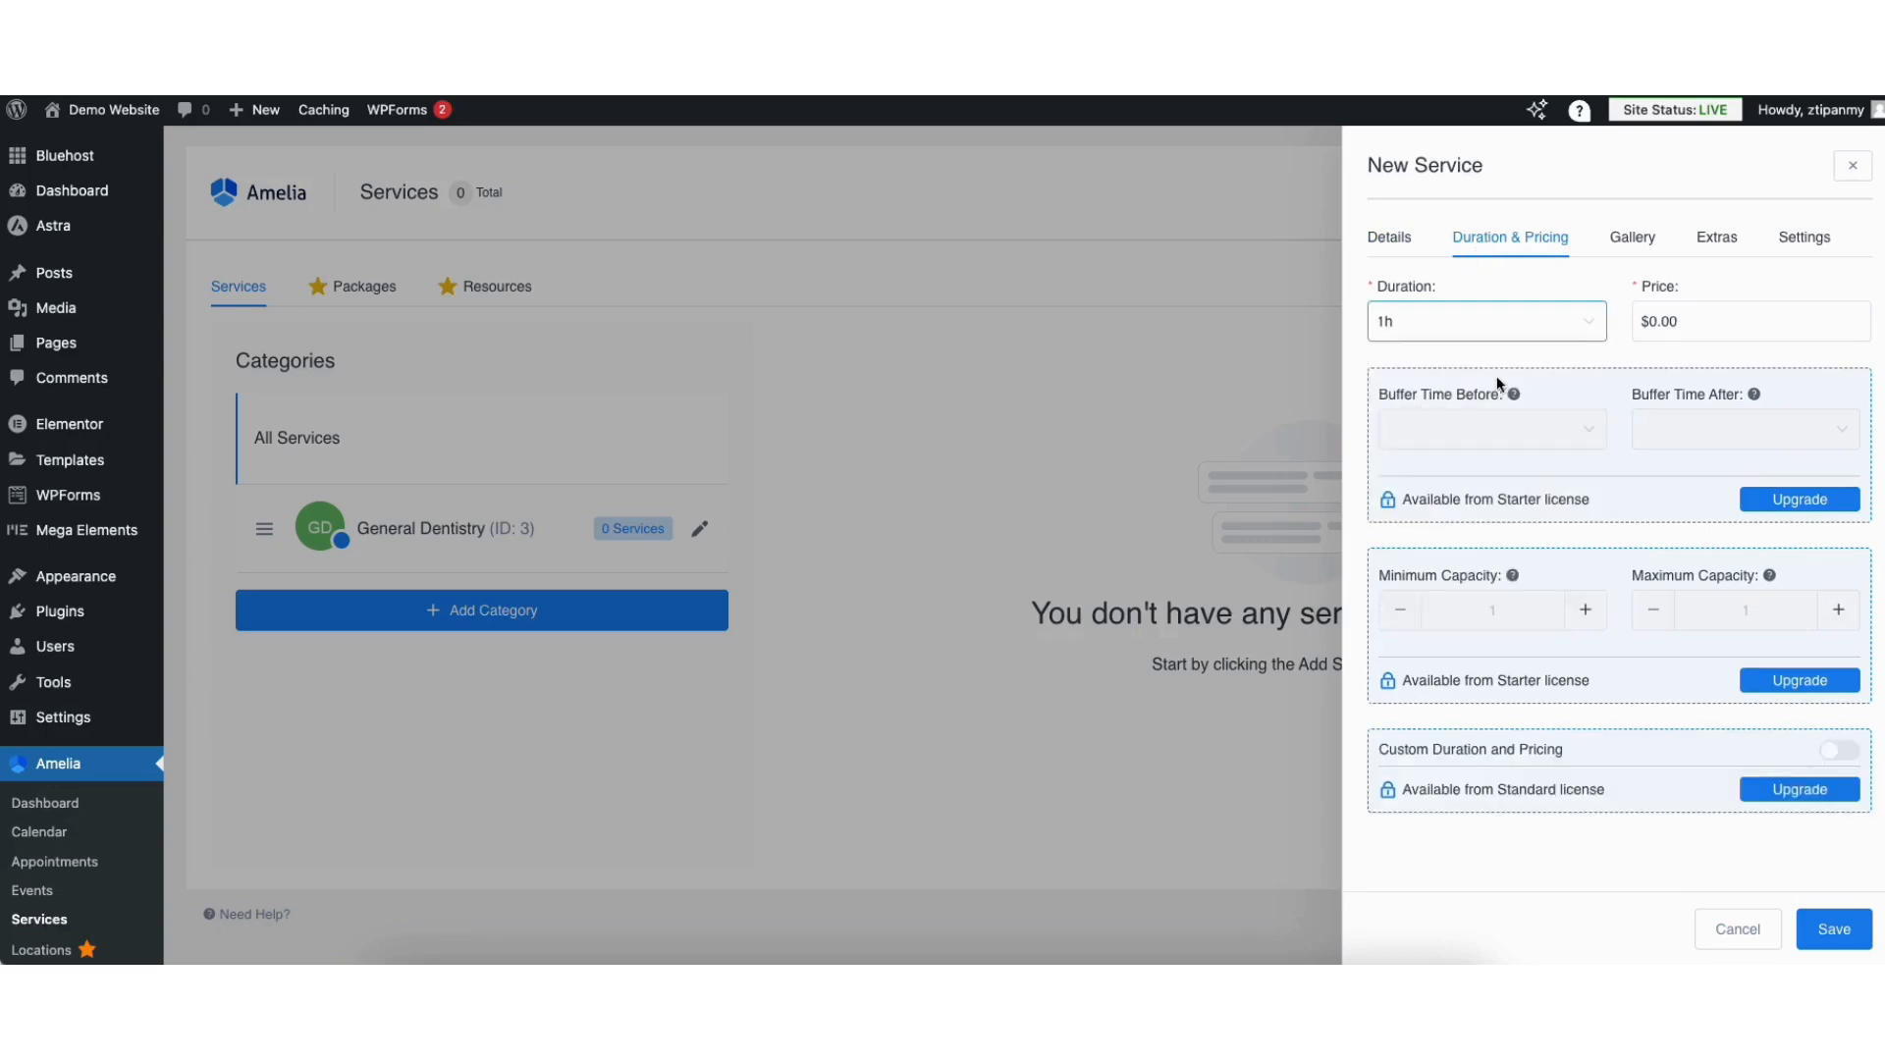
drag(1683, 321, 1653, 319)
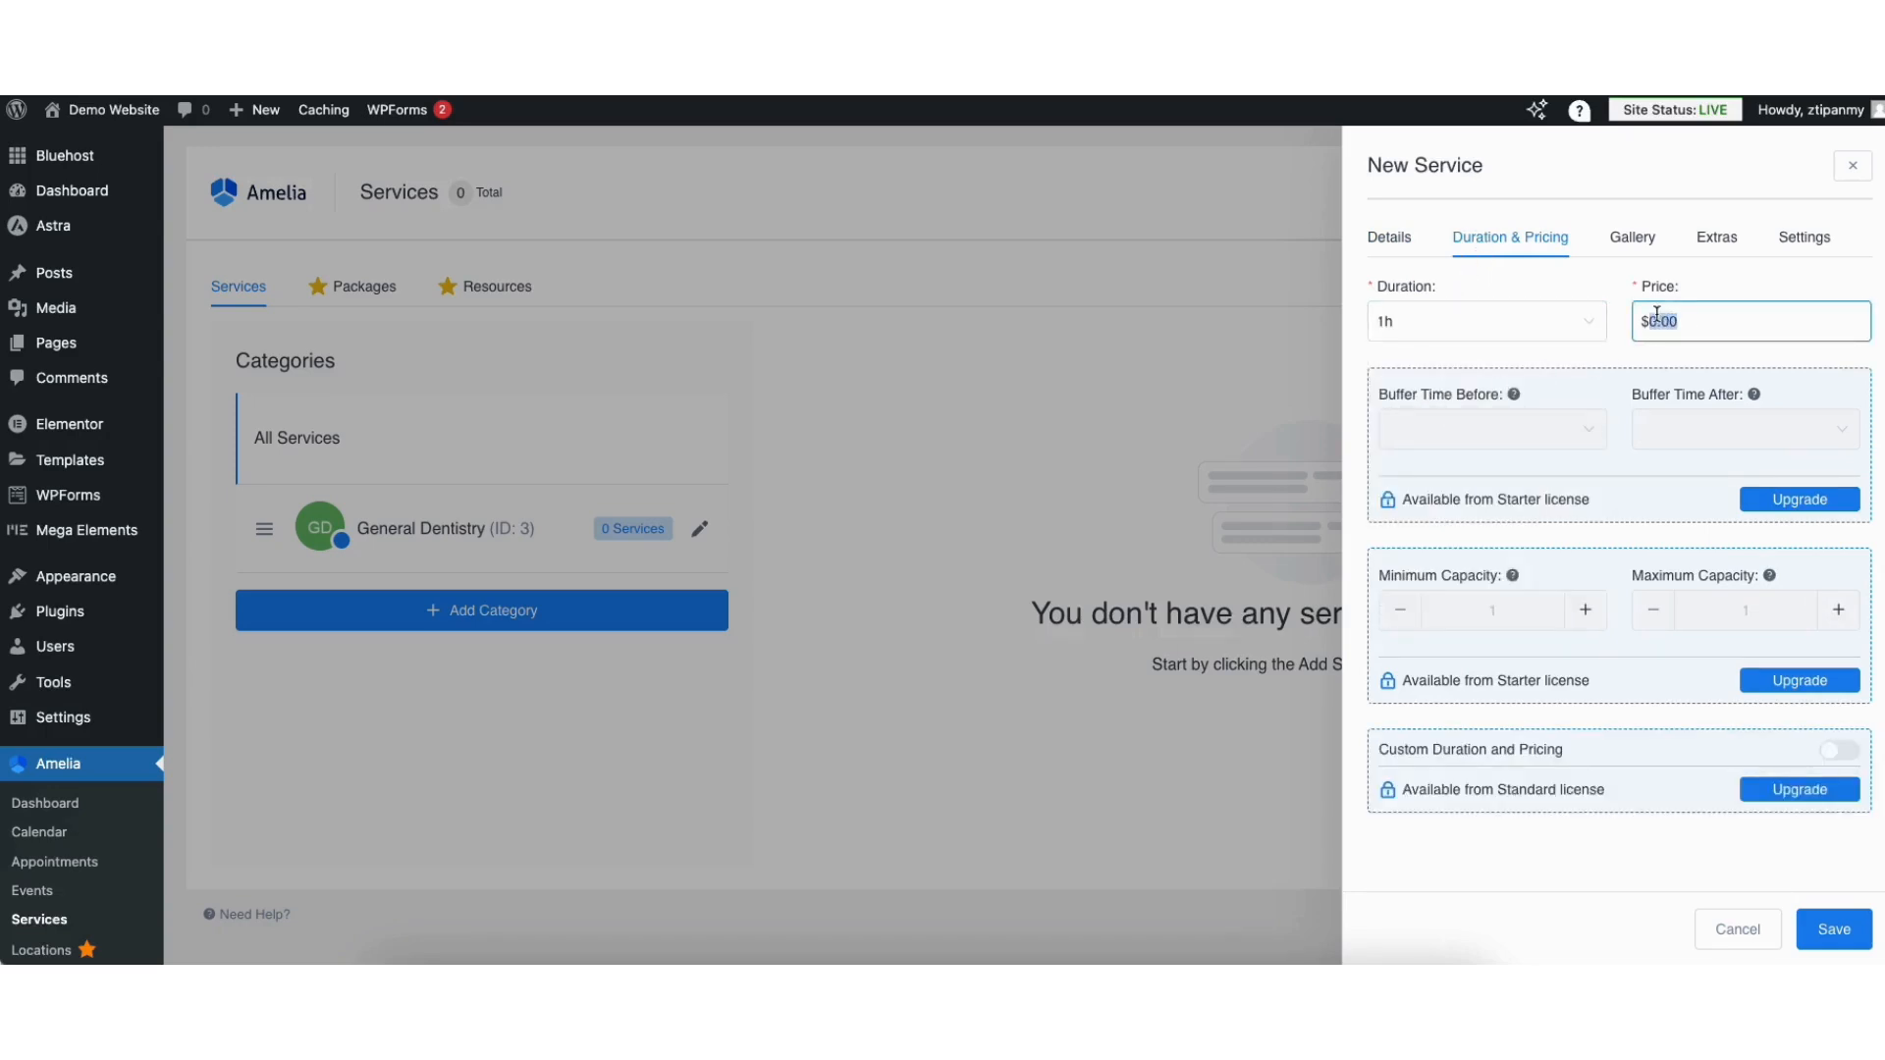
text(100.00)
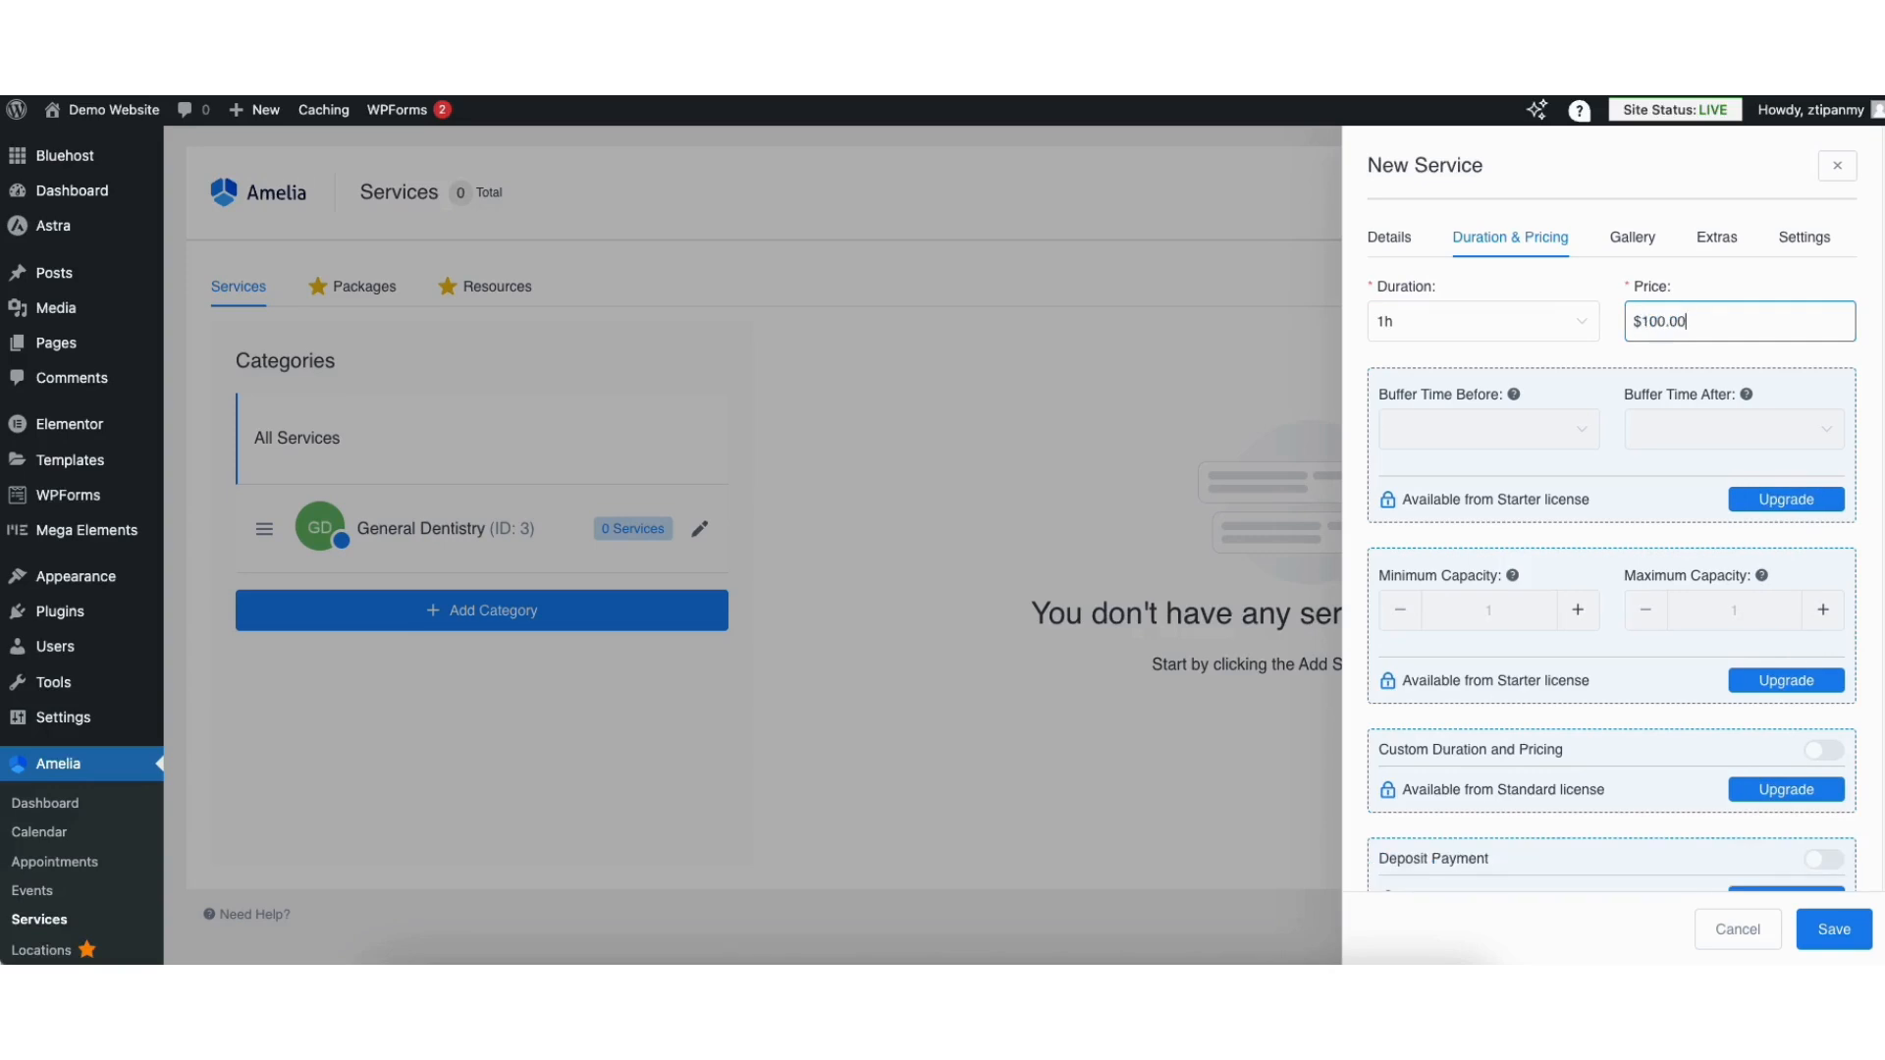
click(1630, 240)
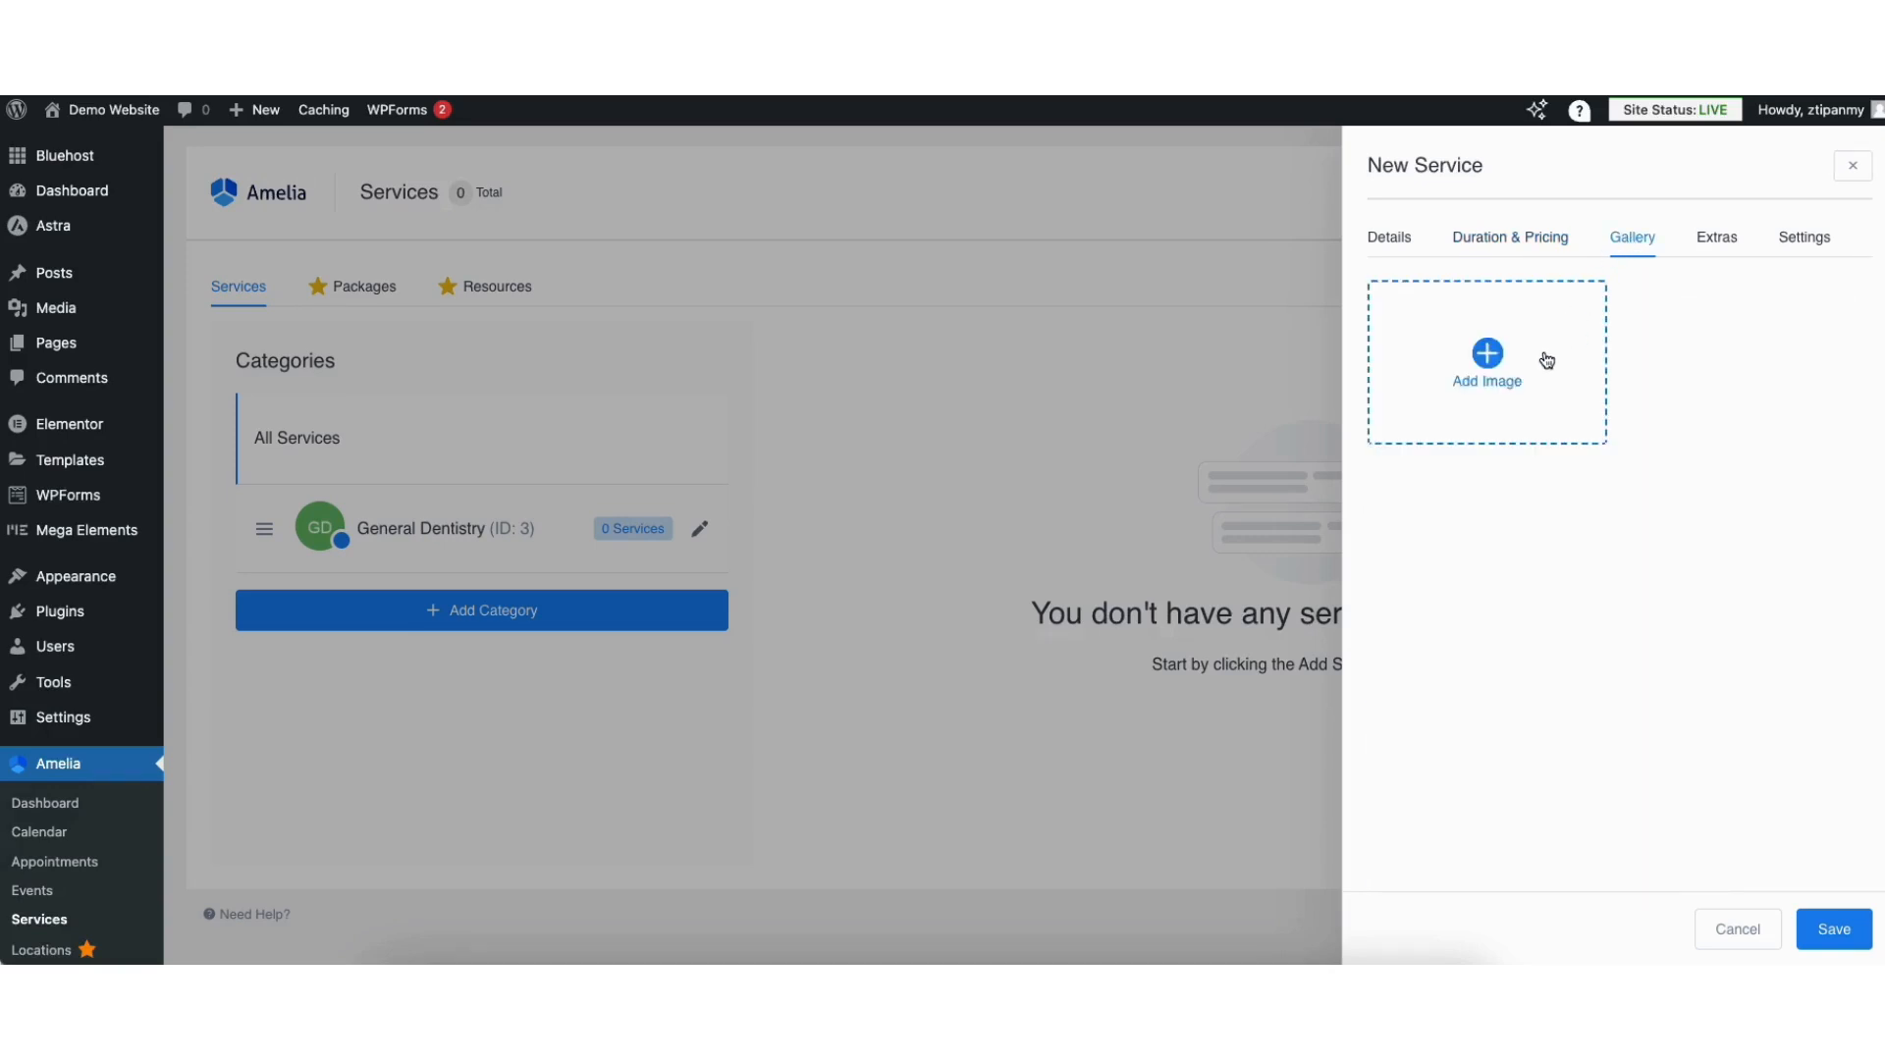
click(1827, 928)
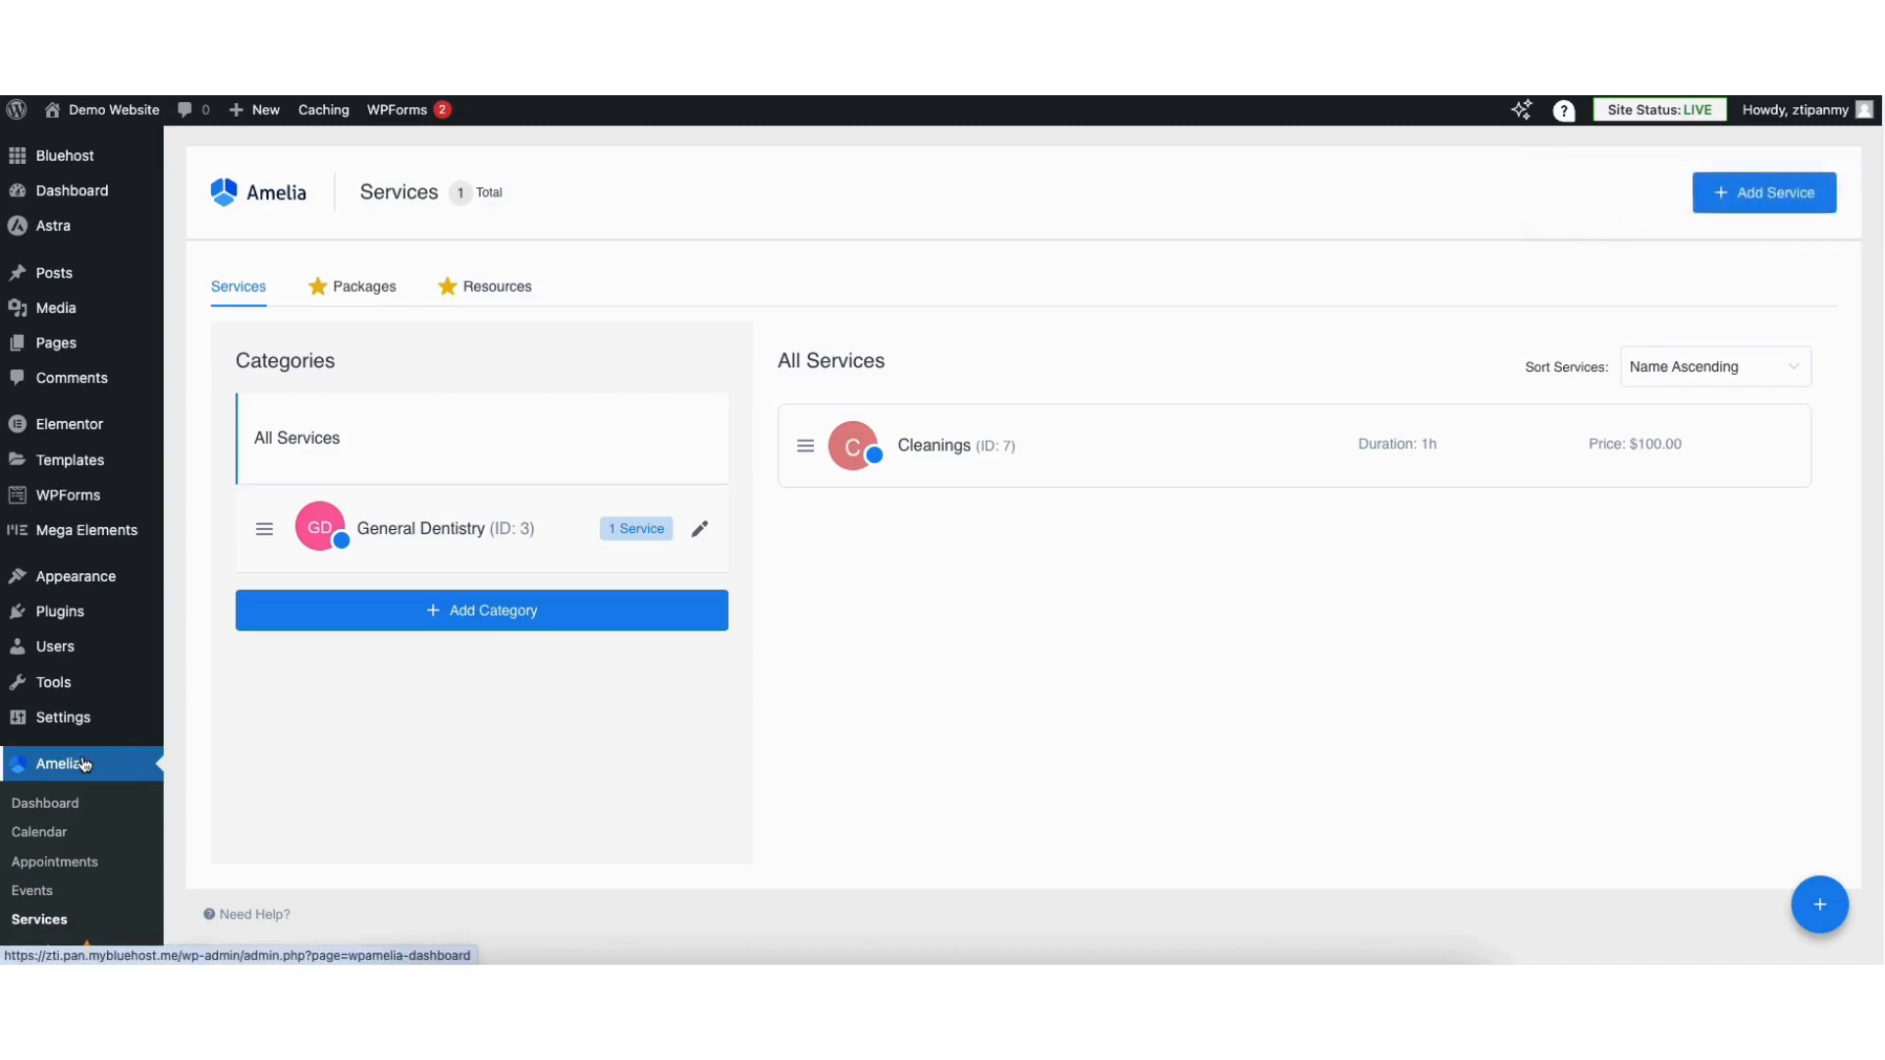
Step: Open the Step-by-Step Booking Form 2.0 for customization and look at its global font and color settings
scroll(1870, 413, down, 3)
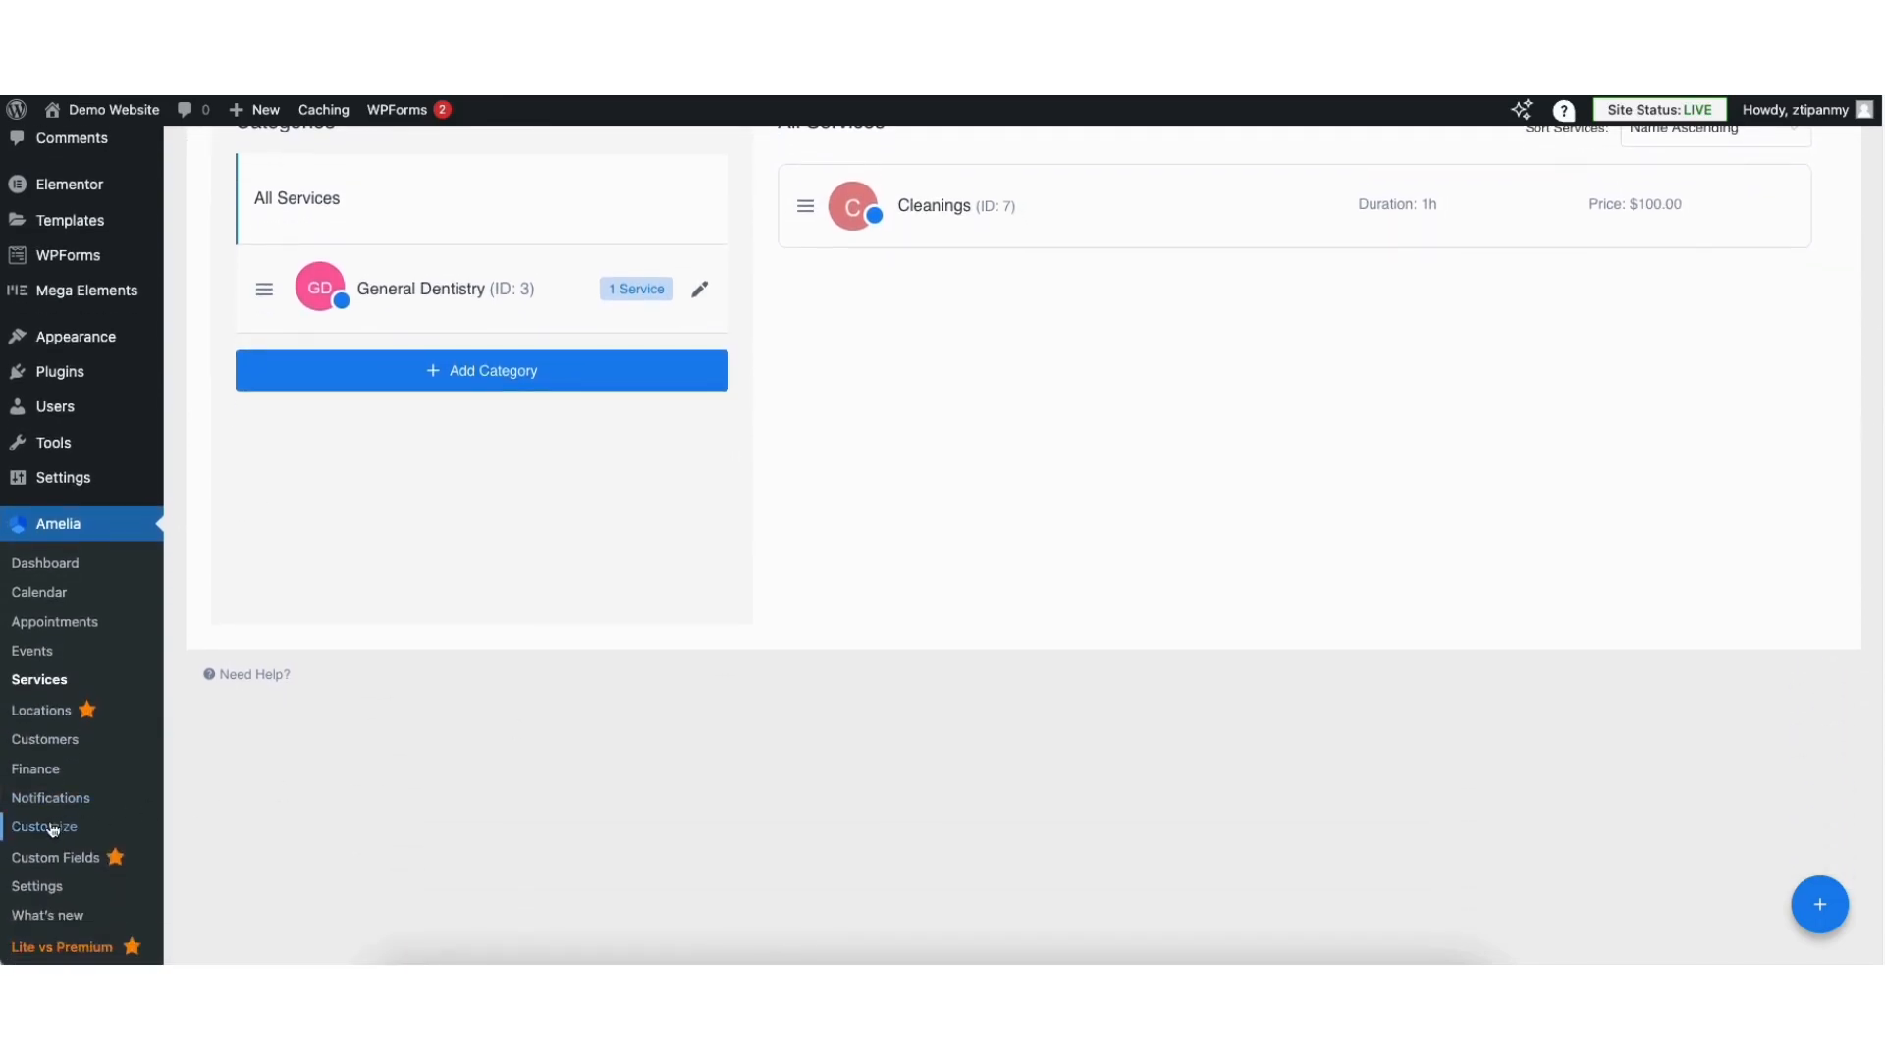
click(53, 830)
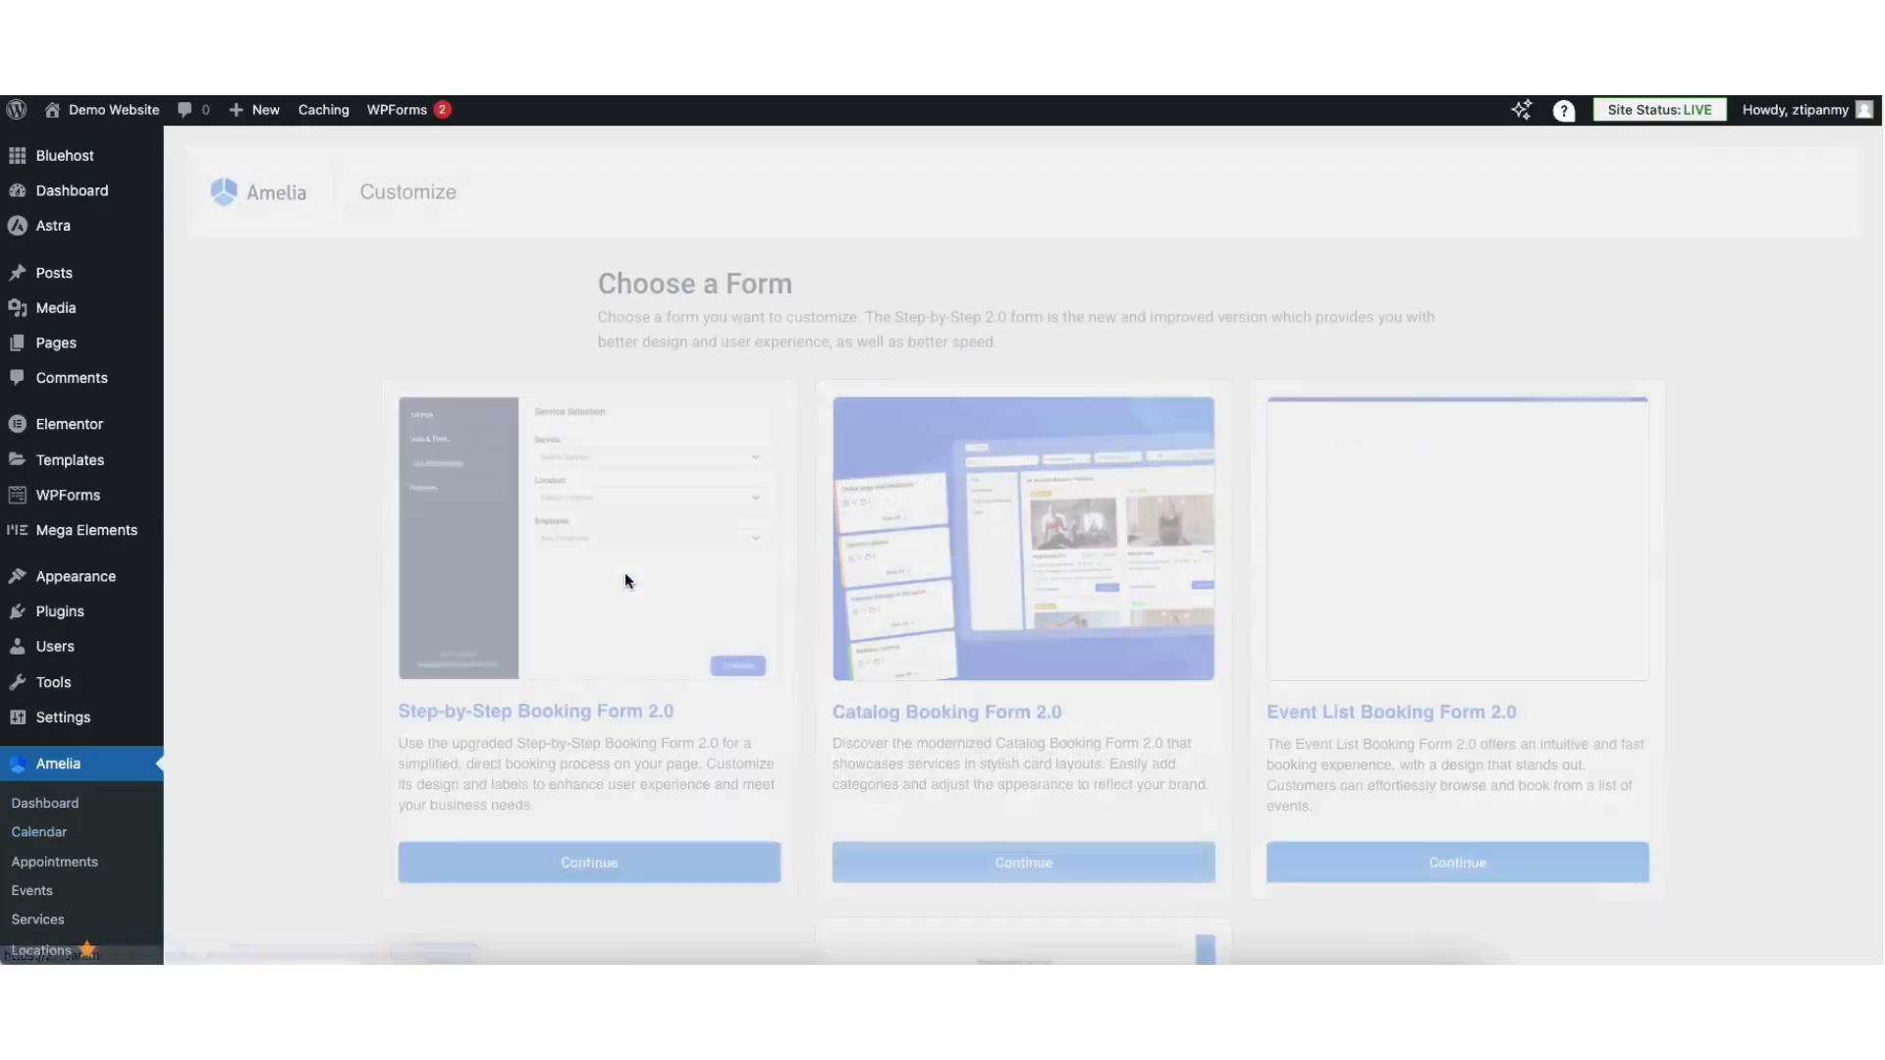
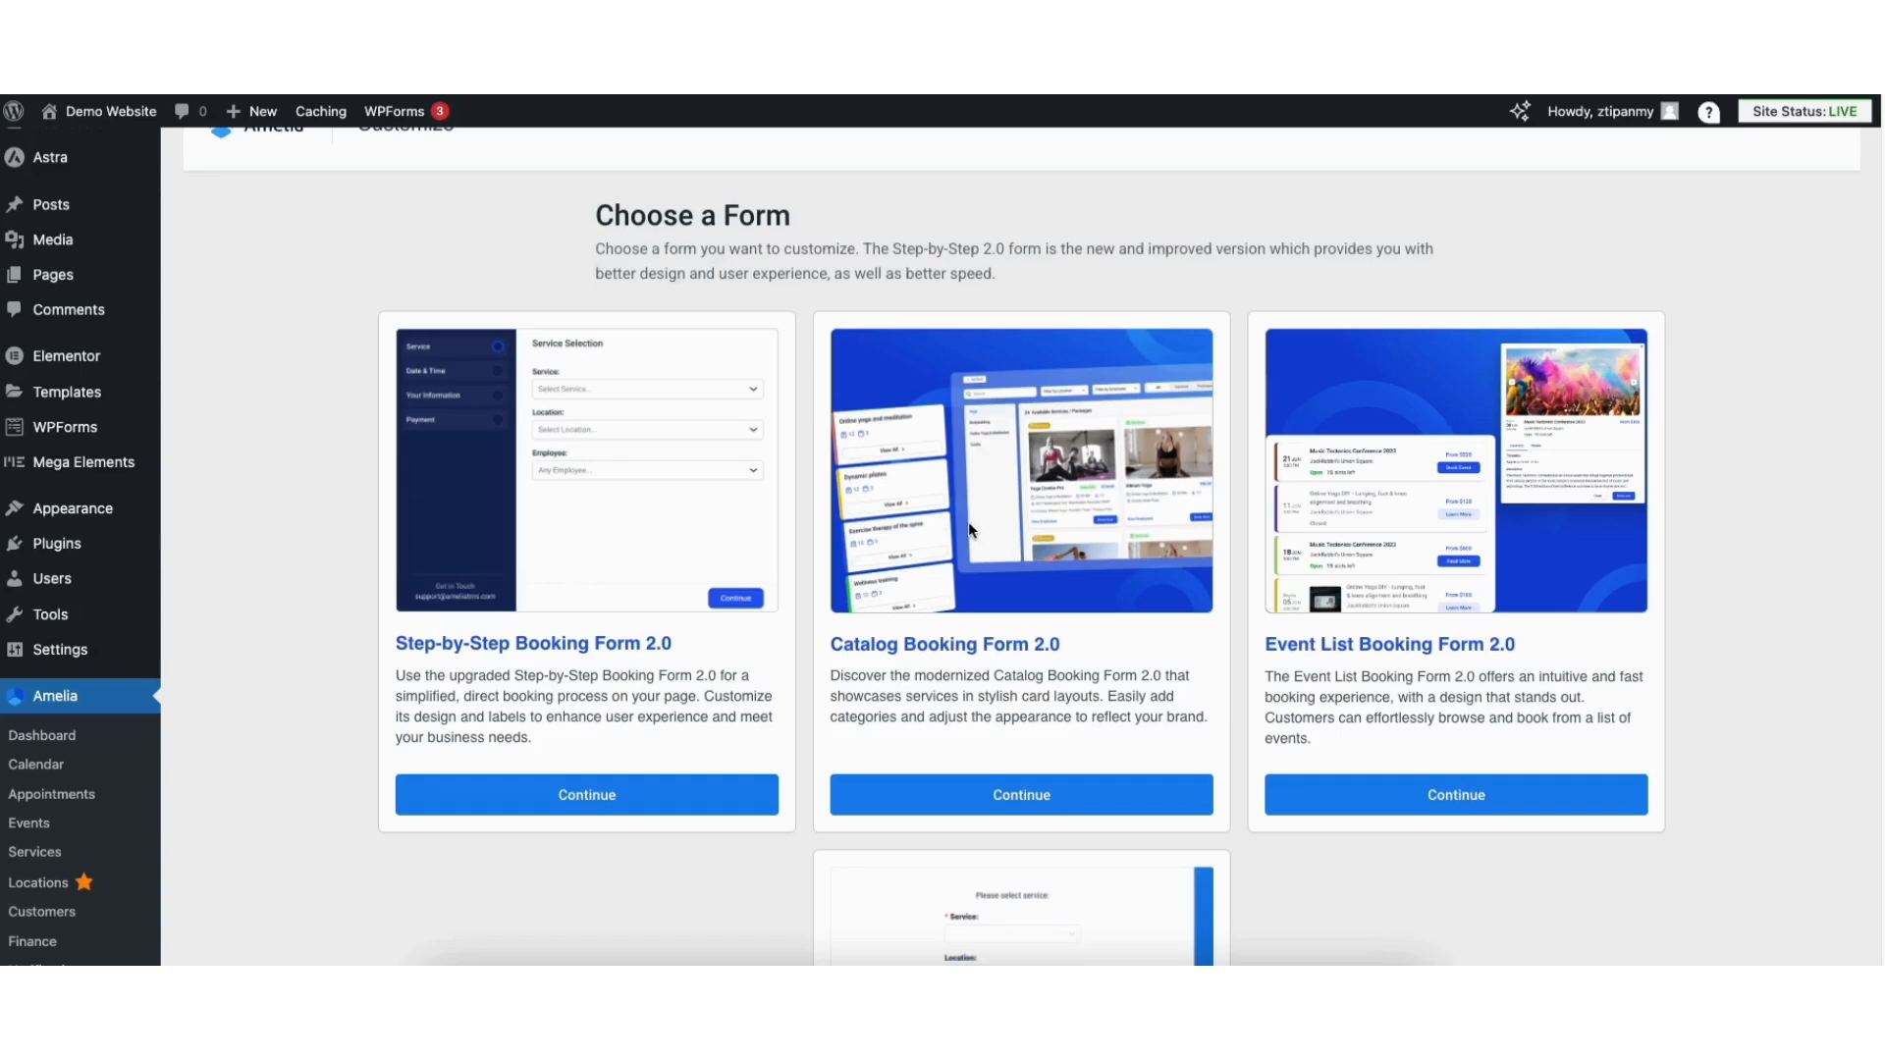
click(515, 802)
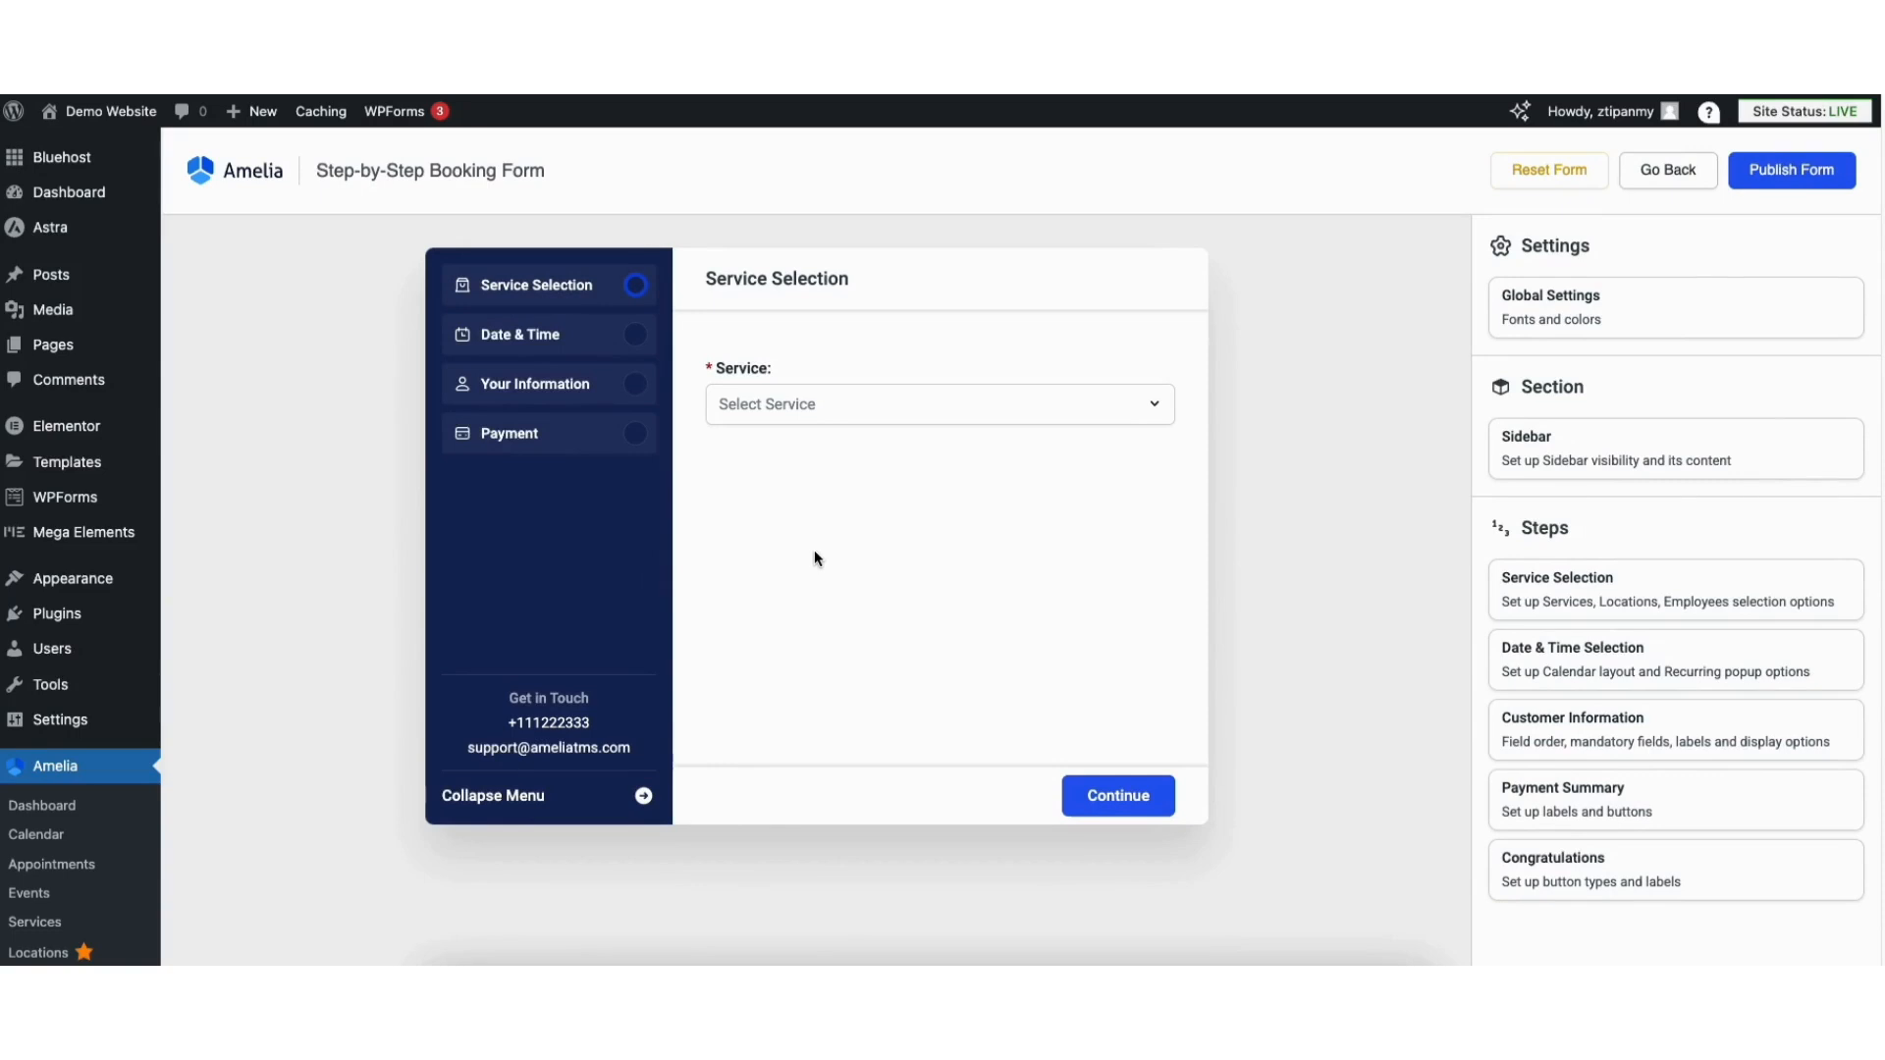
click(1541, 310)
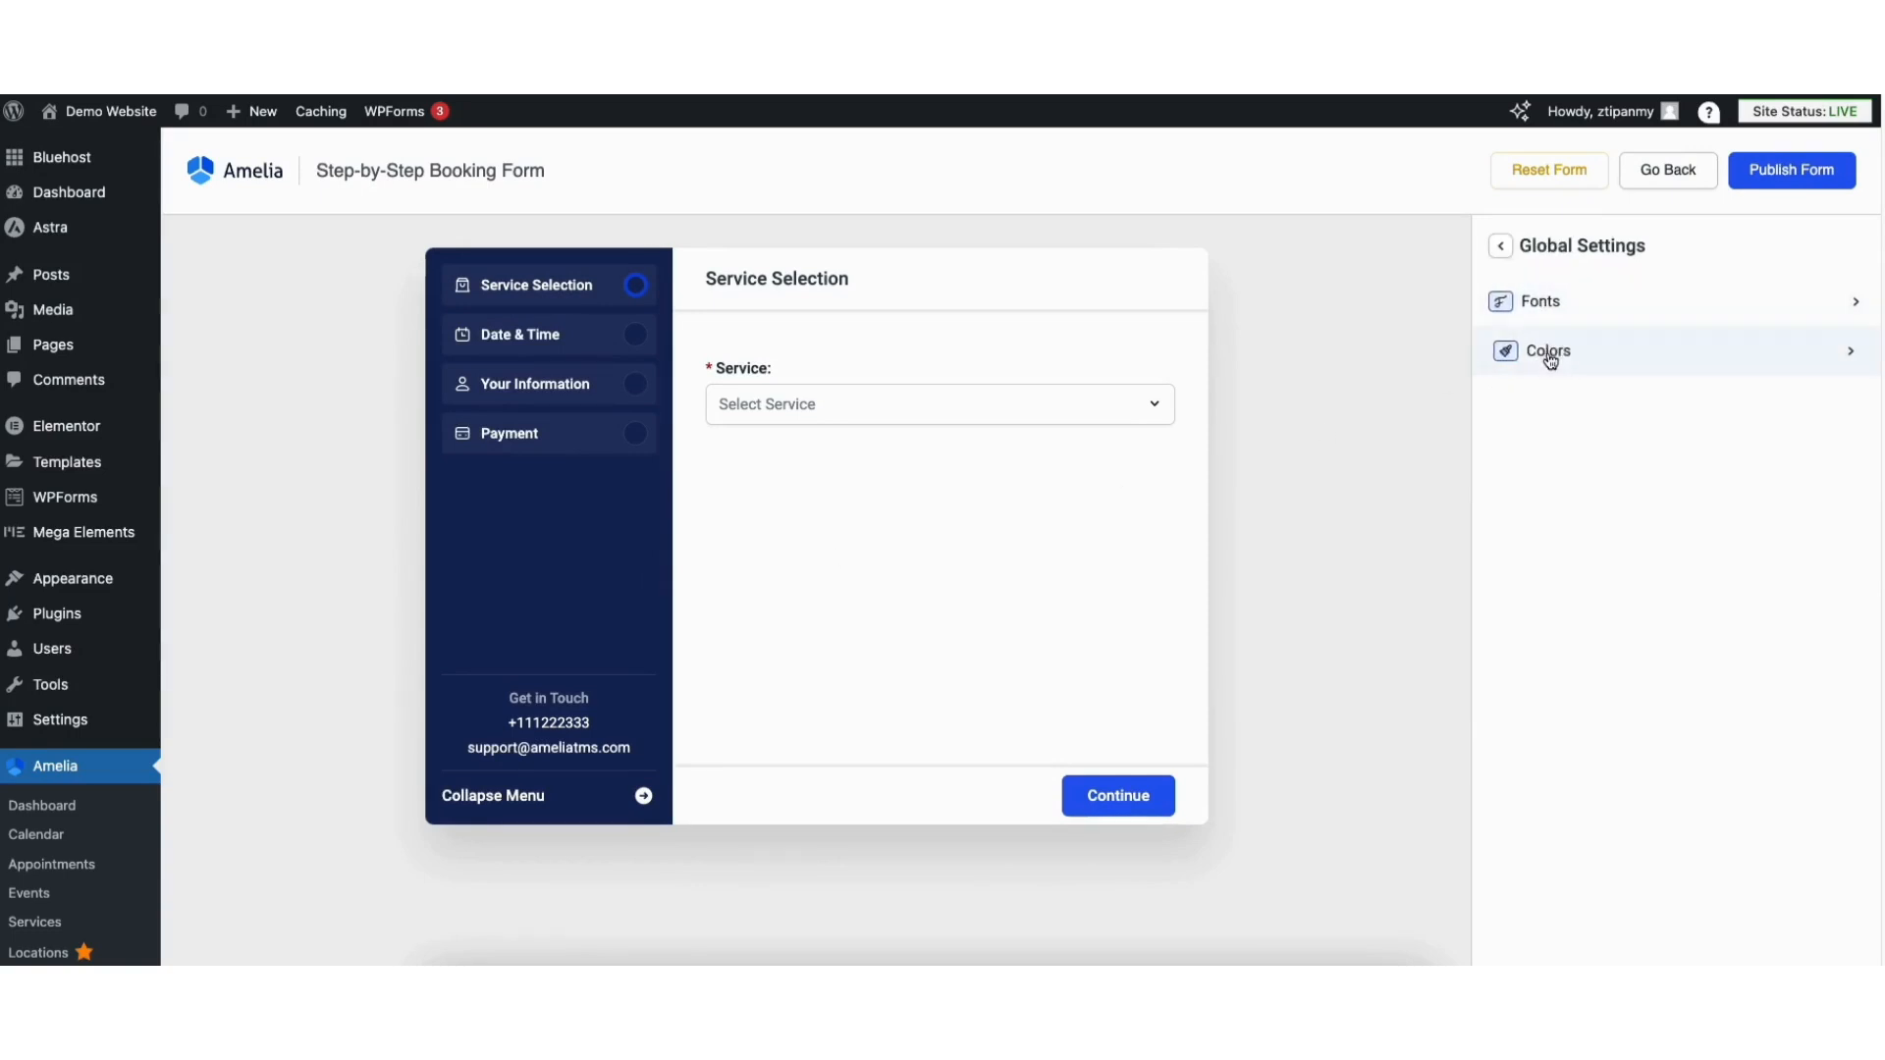
click(1501, 251)
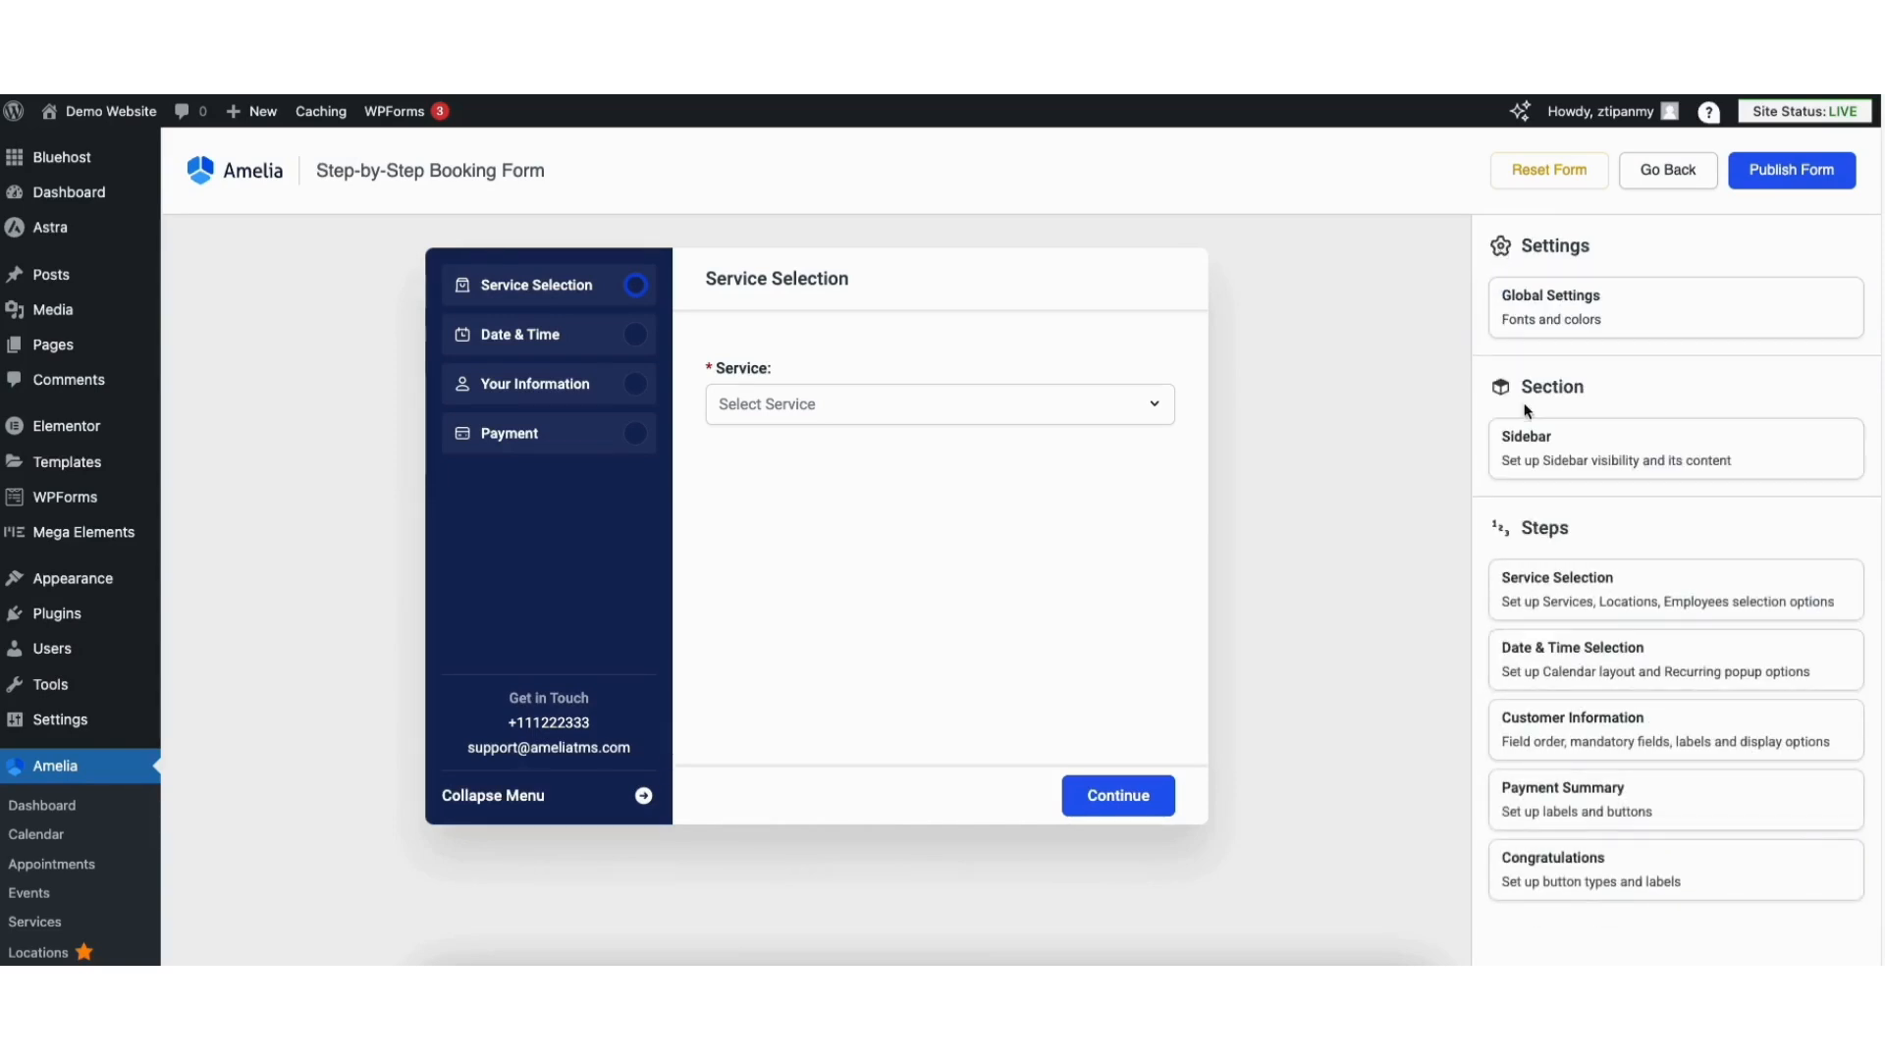
Step: Change the sidebar footer's "Get in Touch" label to "Contact Us"
click(1545, 453)
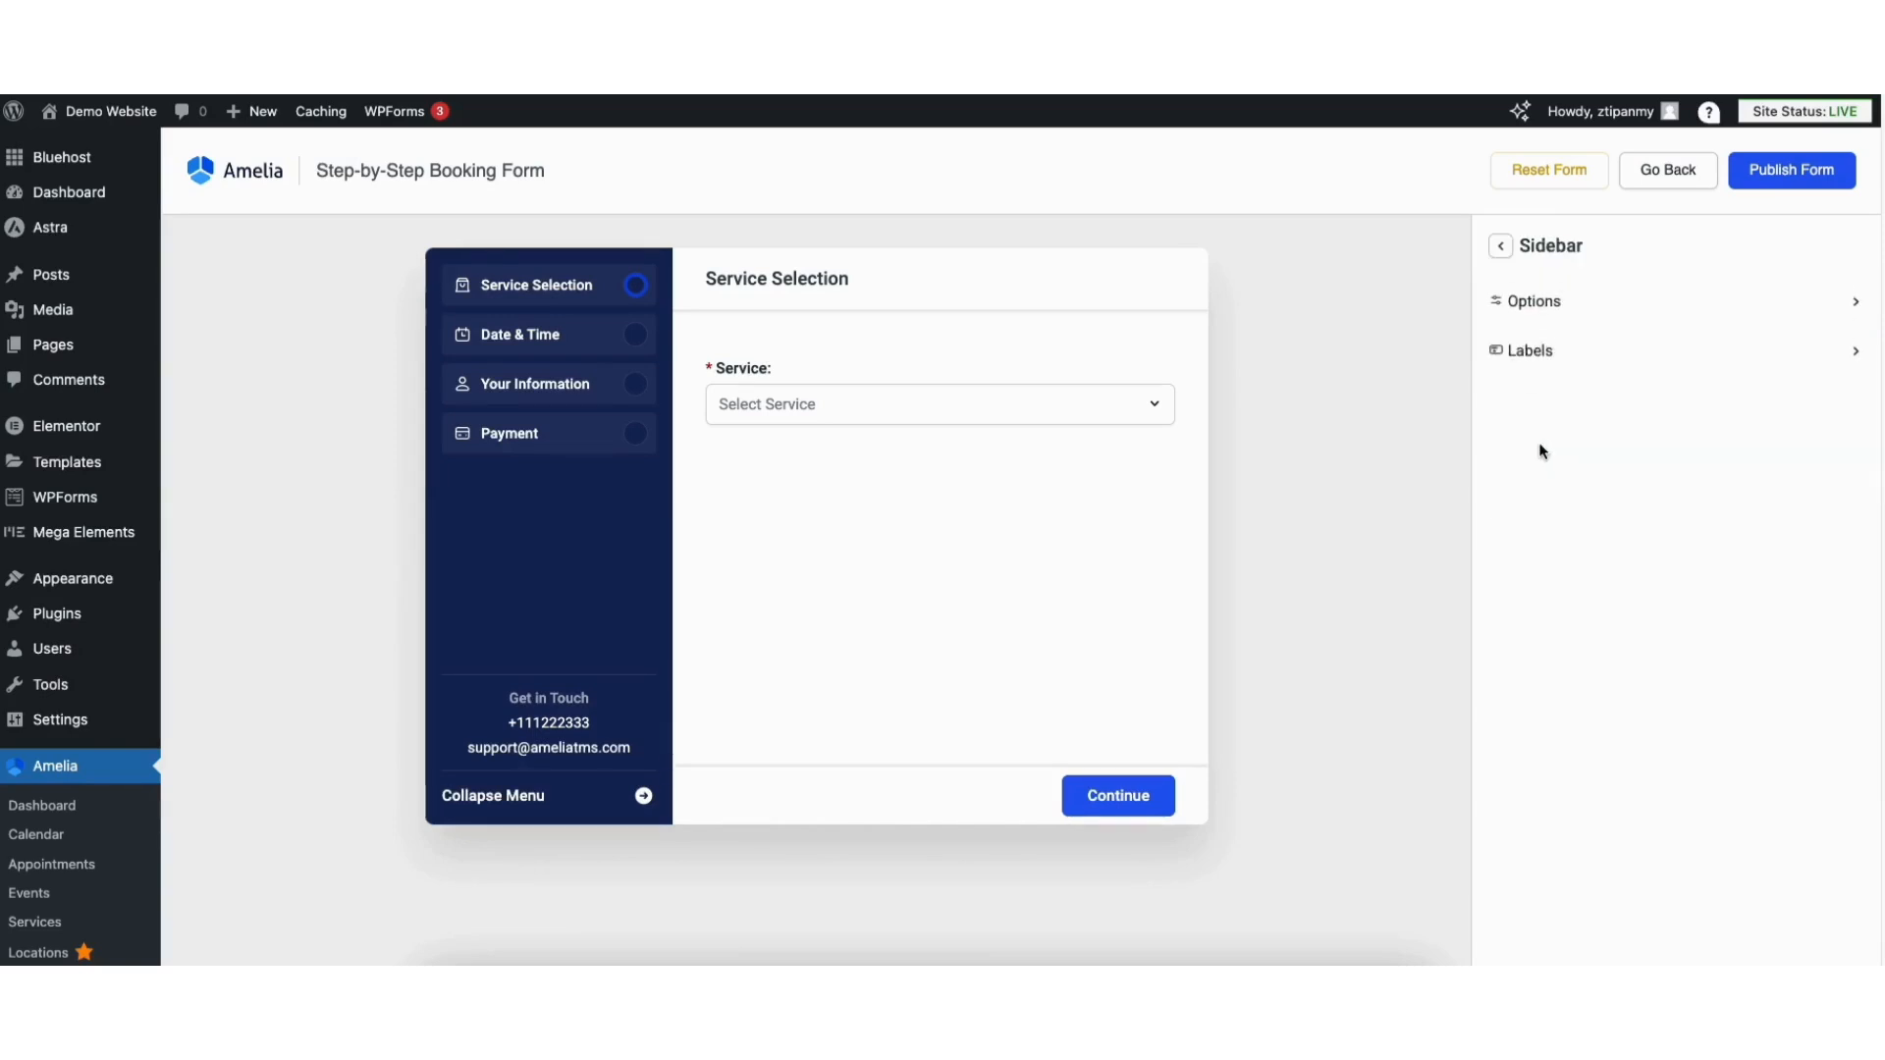
click(1547, 356)
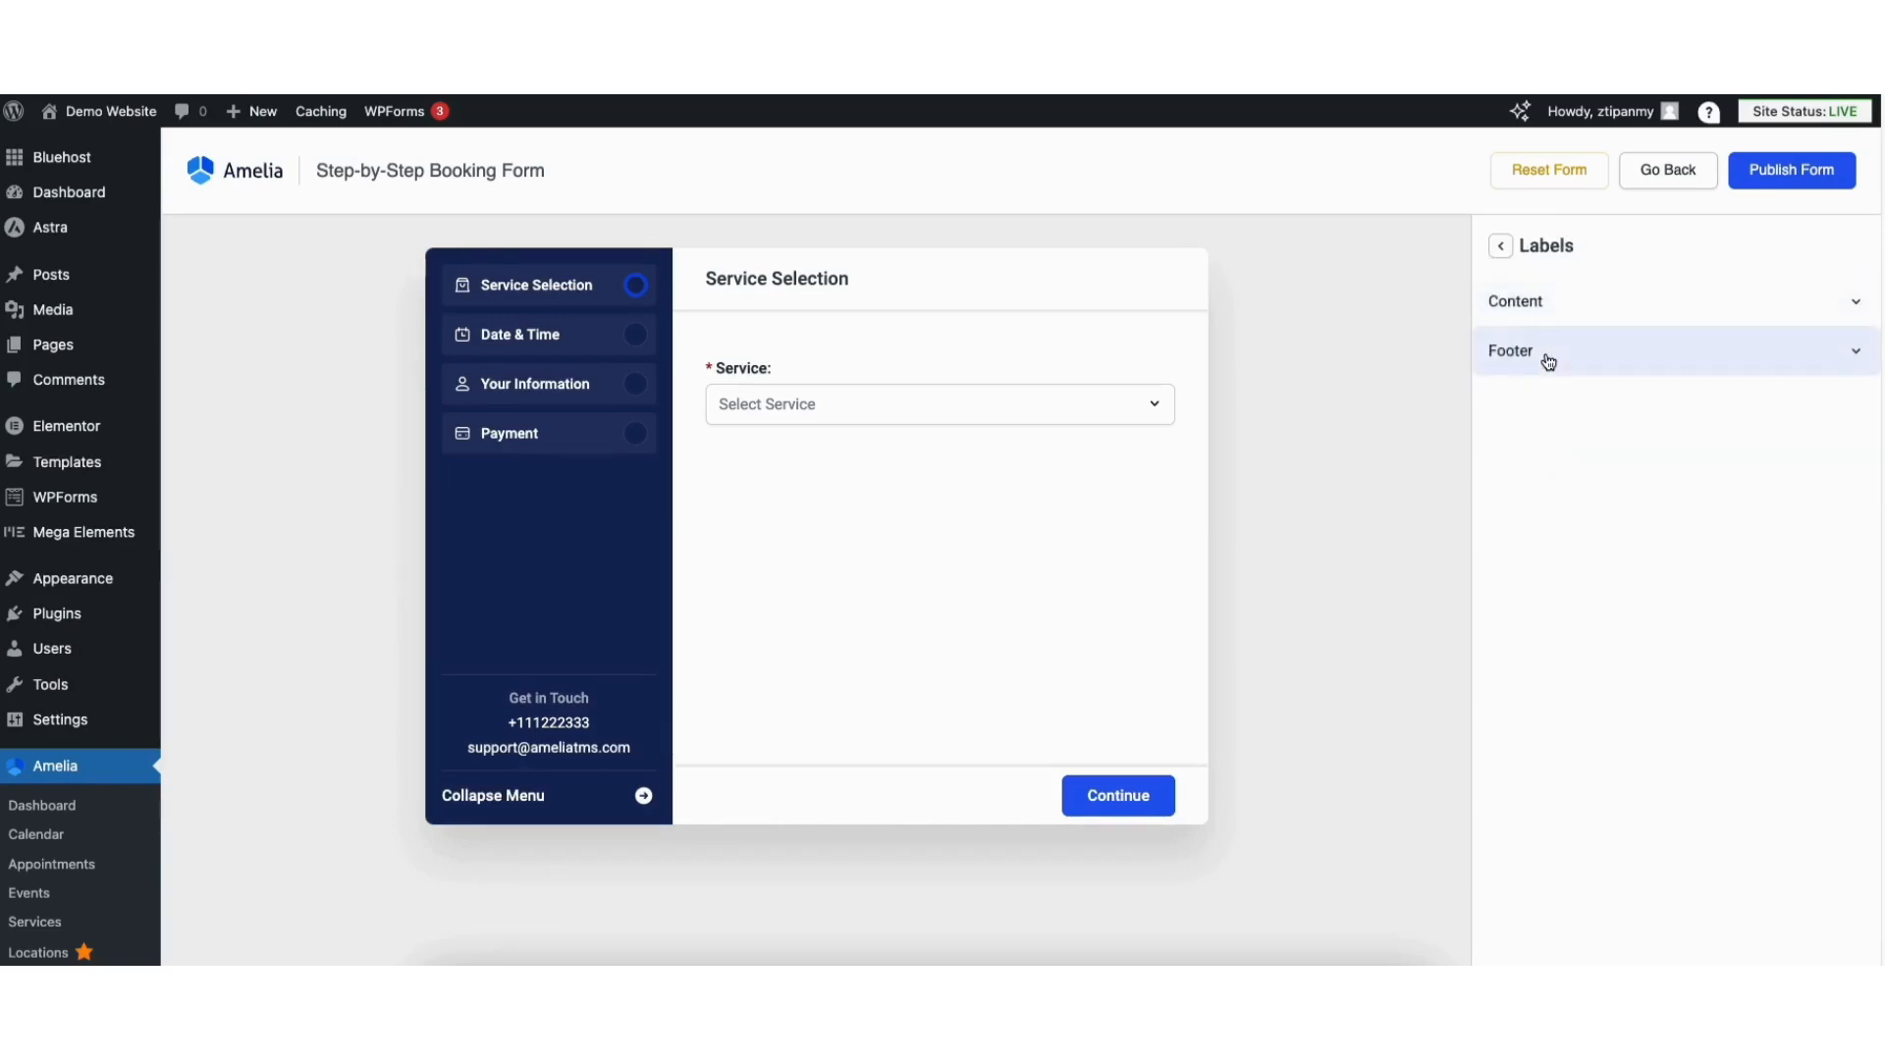
click(1548, 362)
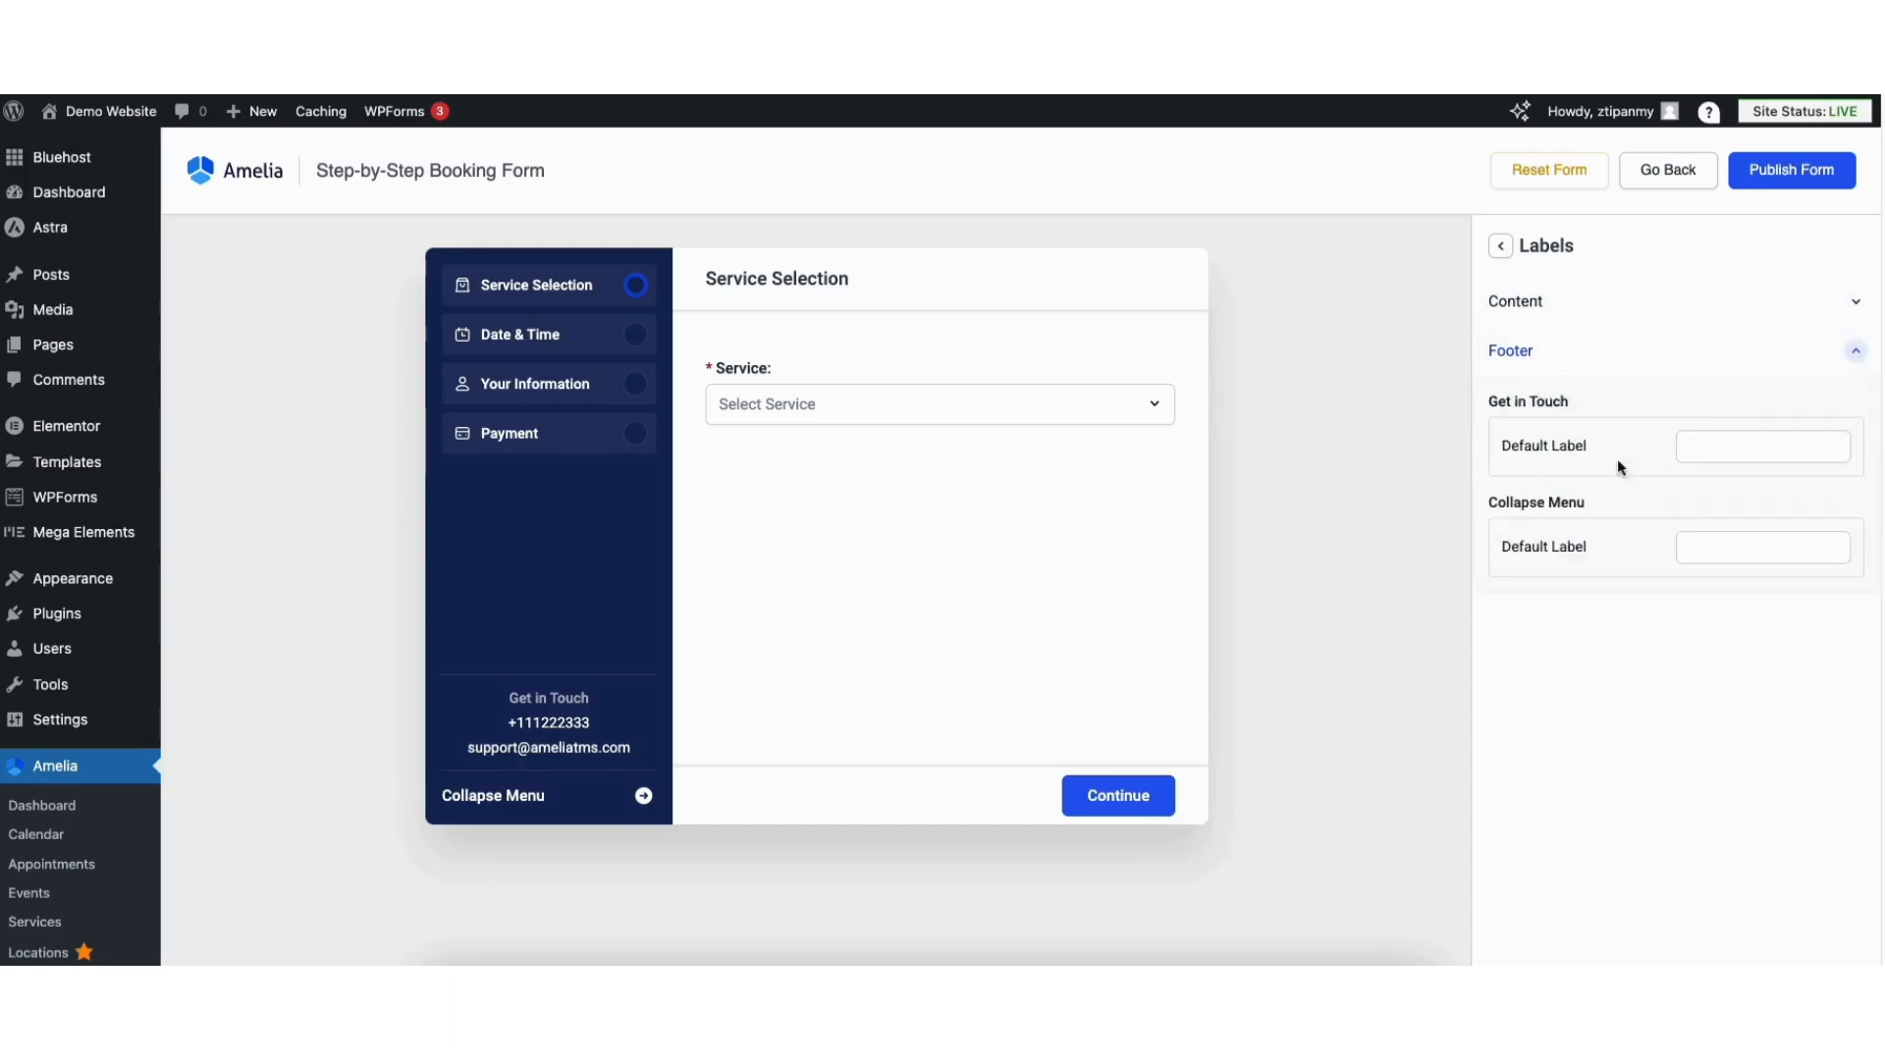
click(1709, 443)
text(Contact Us)
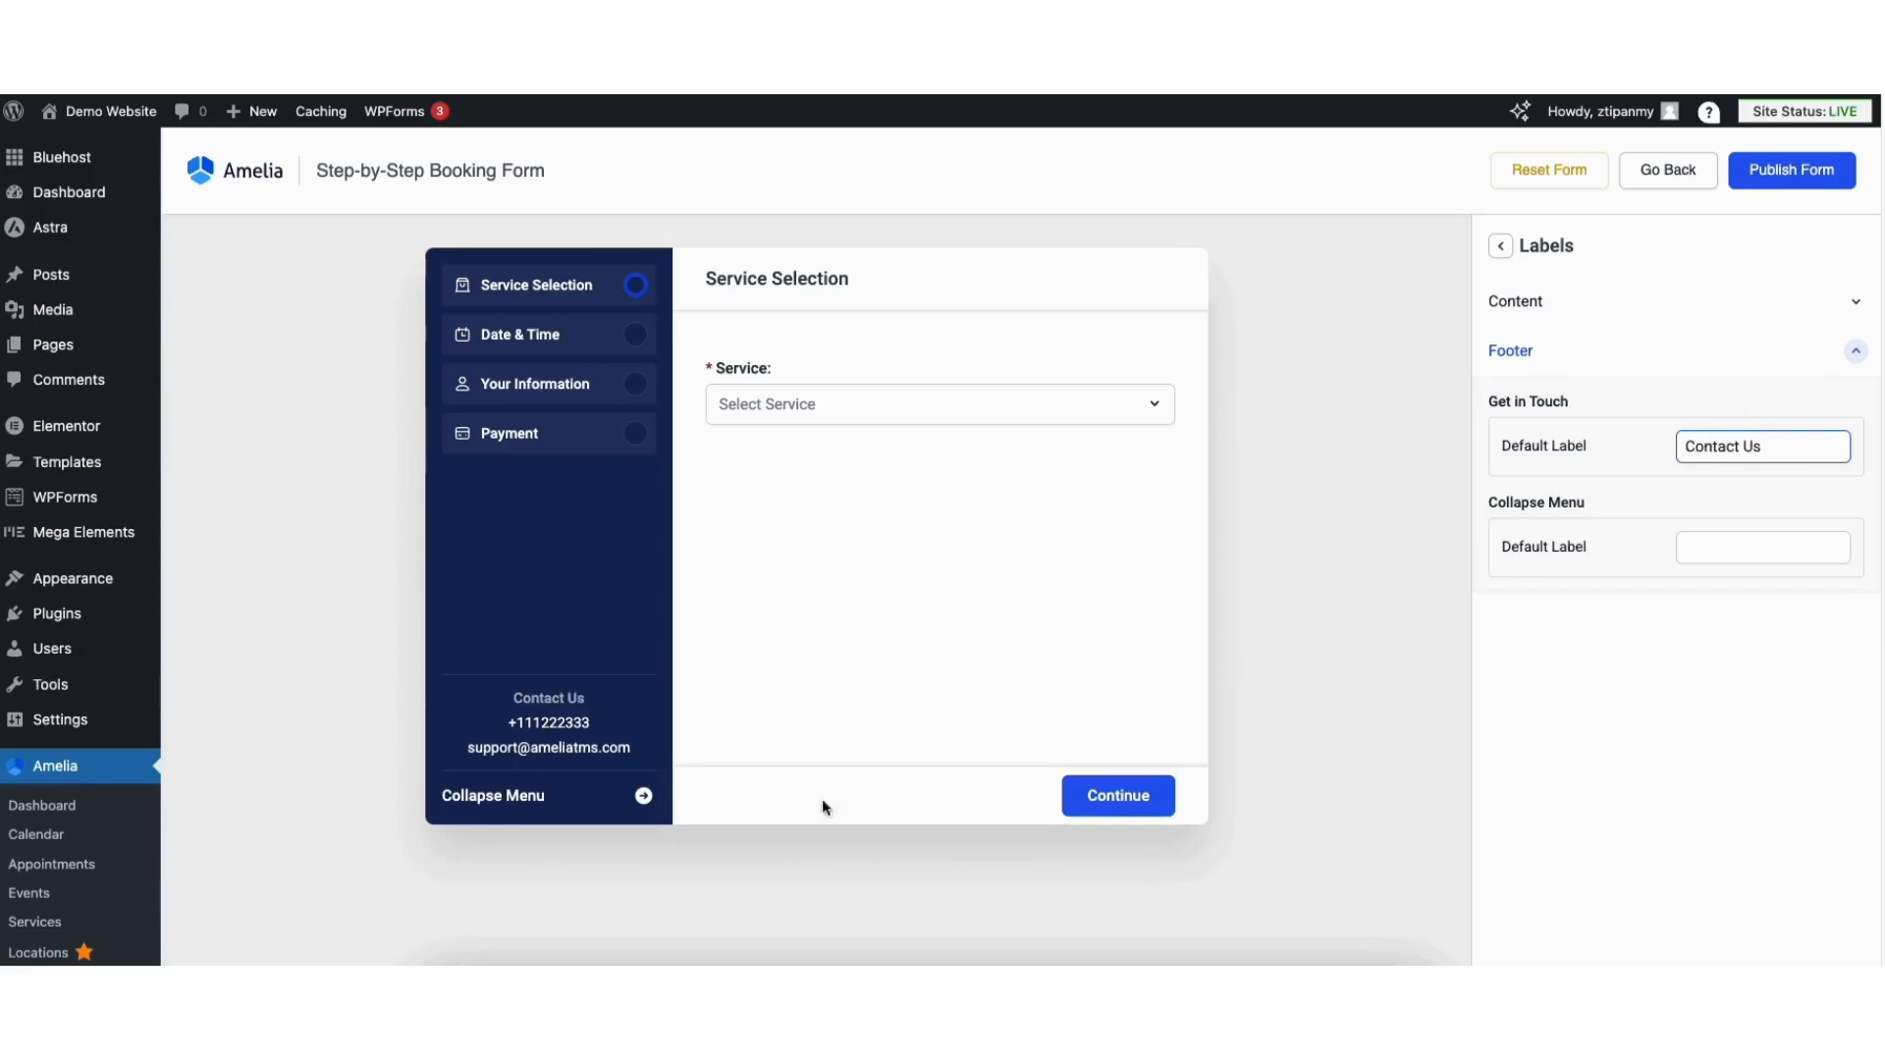
click(1512, 248)
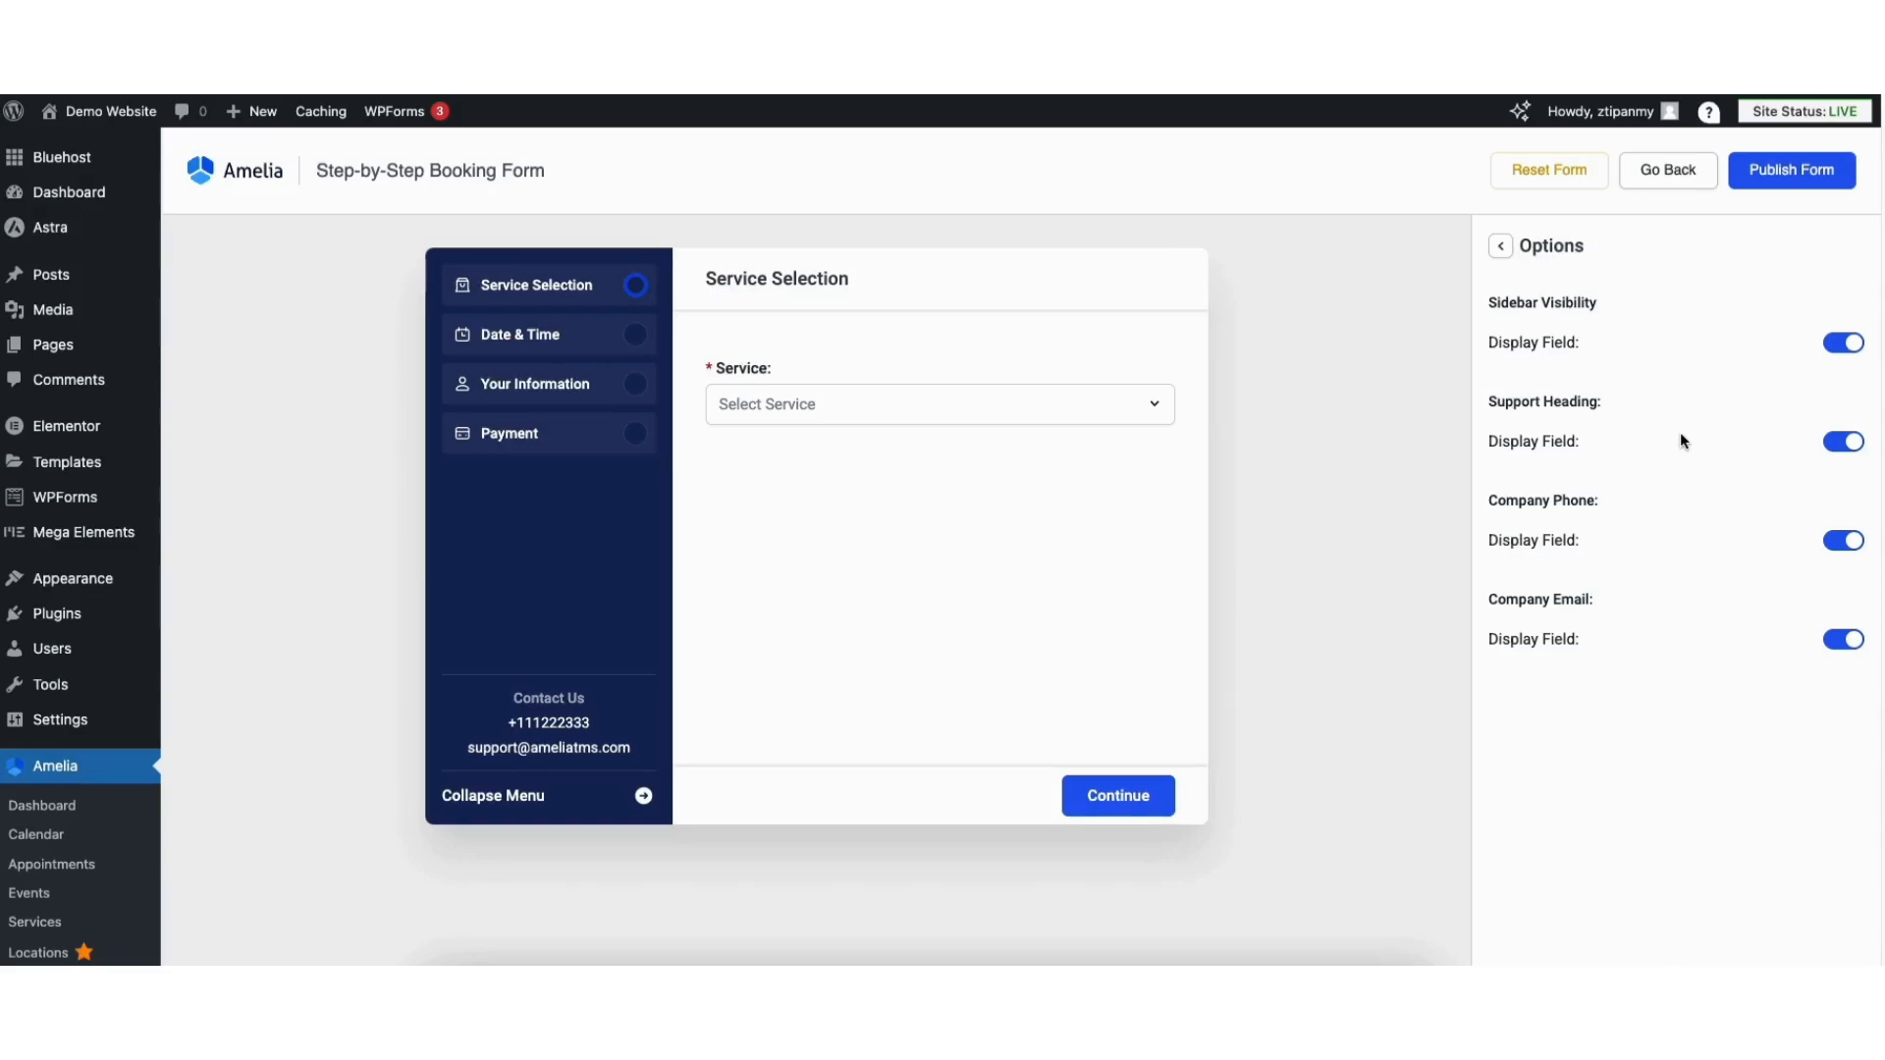
Step: Try switching the display of the sidebar, support heading and company phone off and on again in the sidebar options
click(1834, 345)
click(1842, 444)
click(1842, 444)
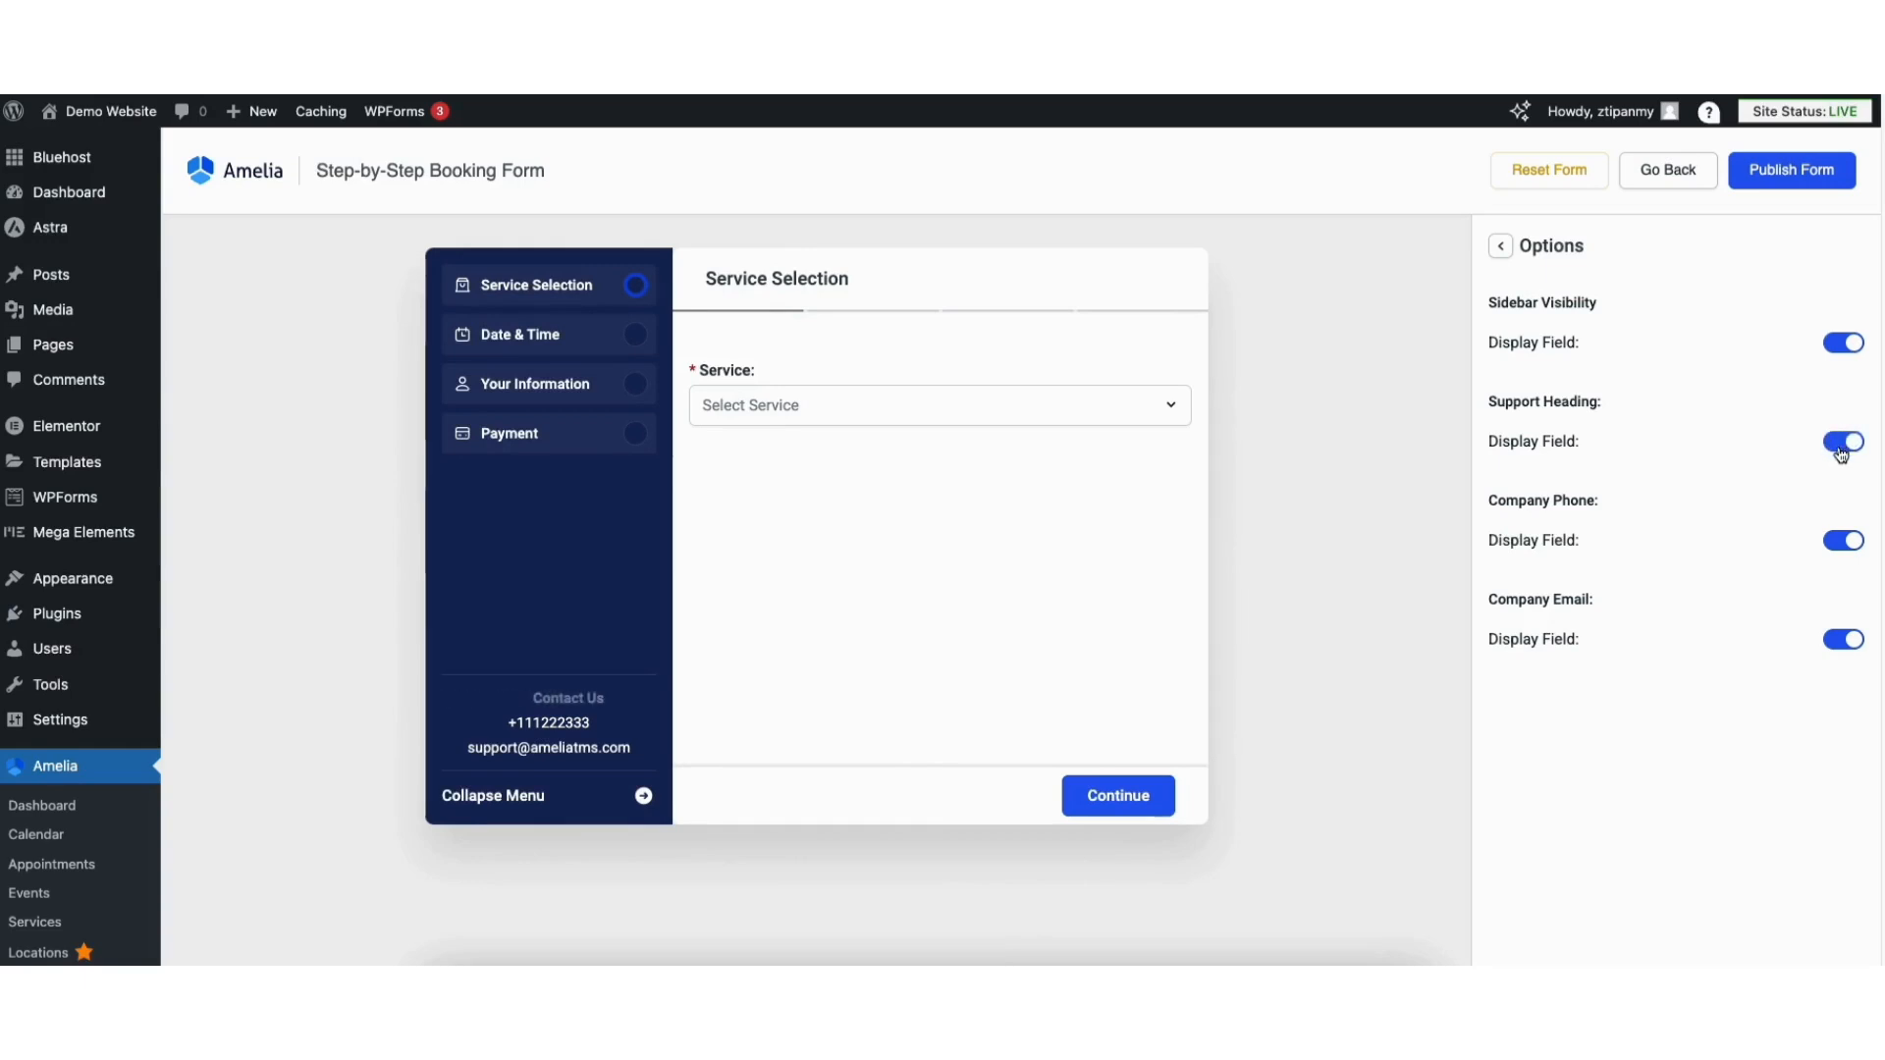
click(1845, 542)
click(1845, 542)
click(1500, 246)
click(1500, 246)
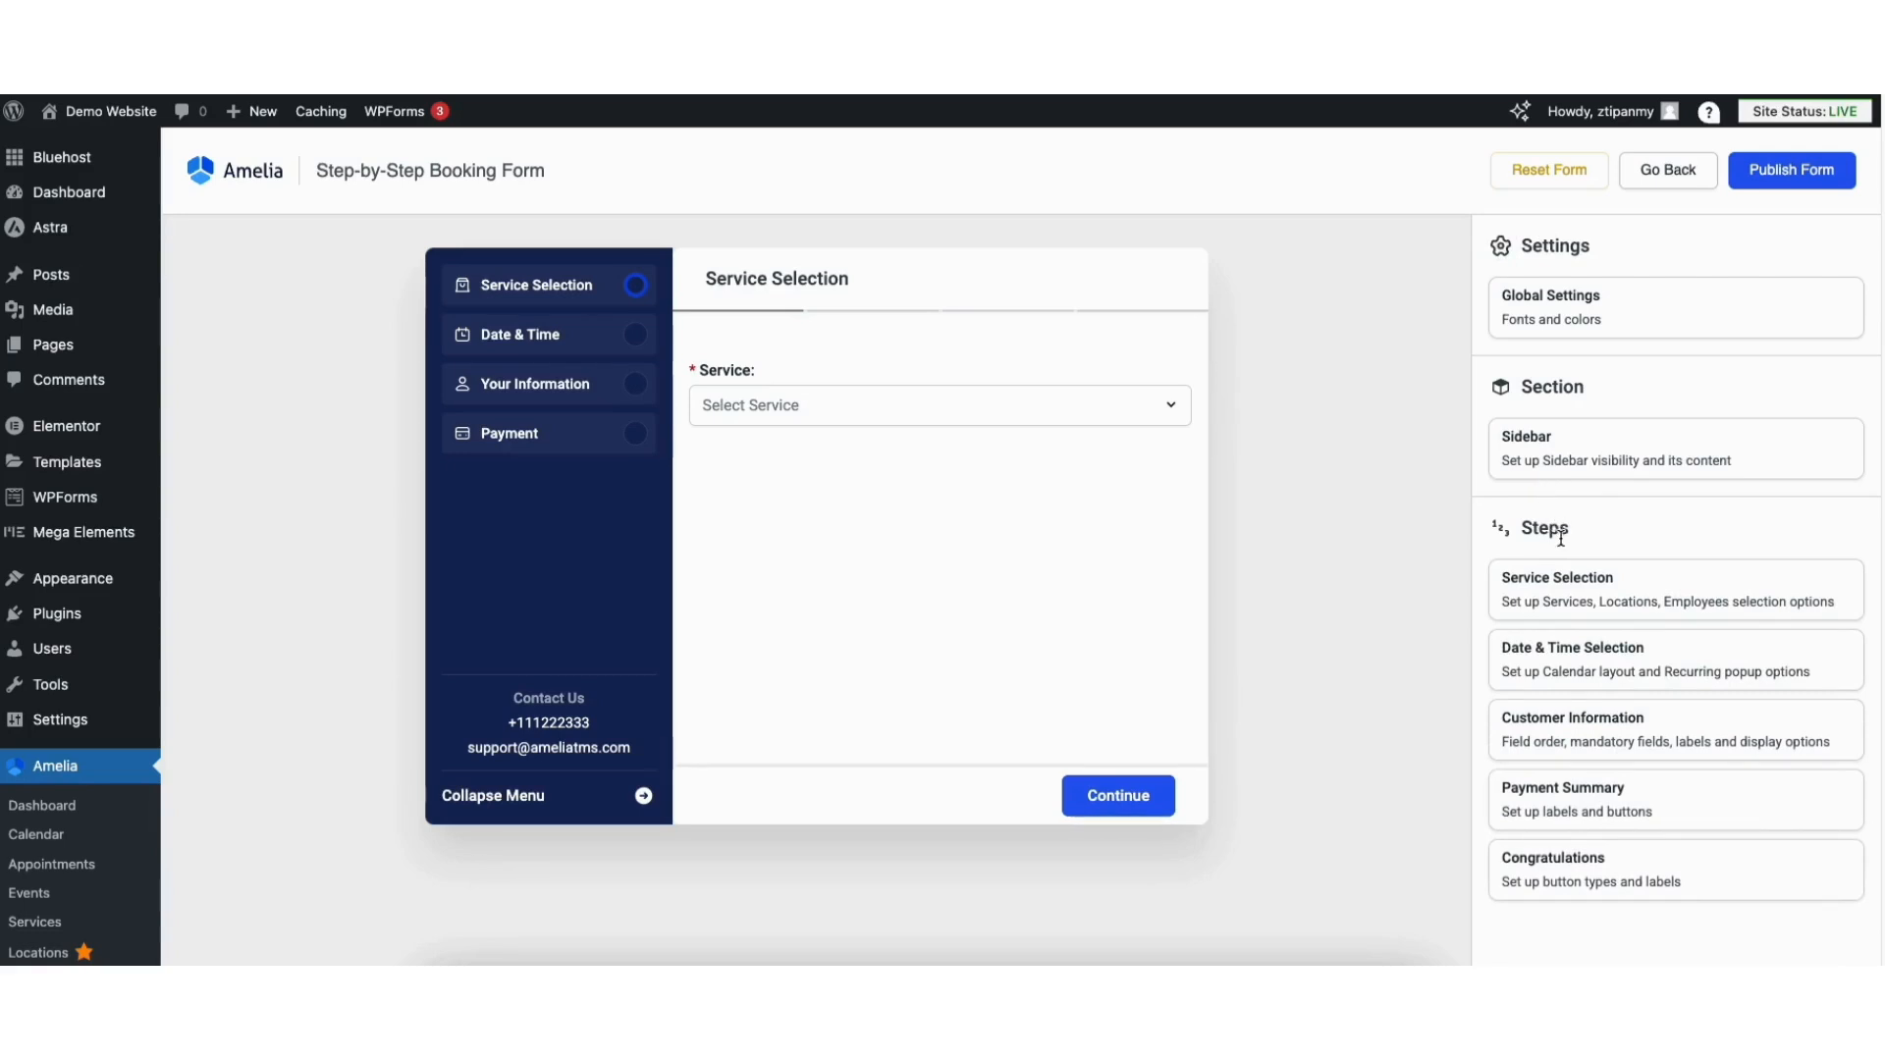
Step: Try the Plain and Text continue button types for the Service Selection step, then return to Filled
click(1557, 605)
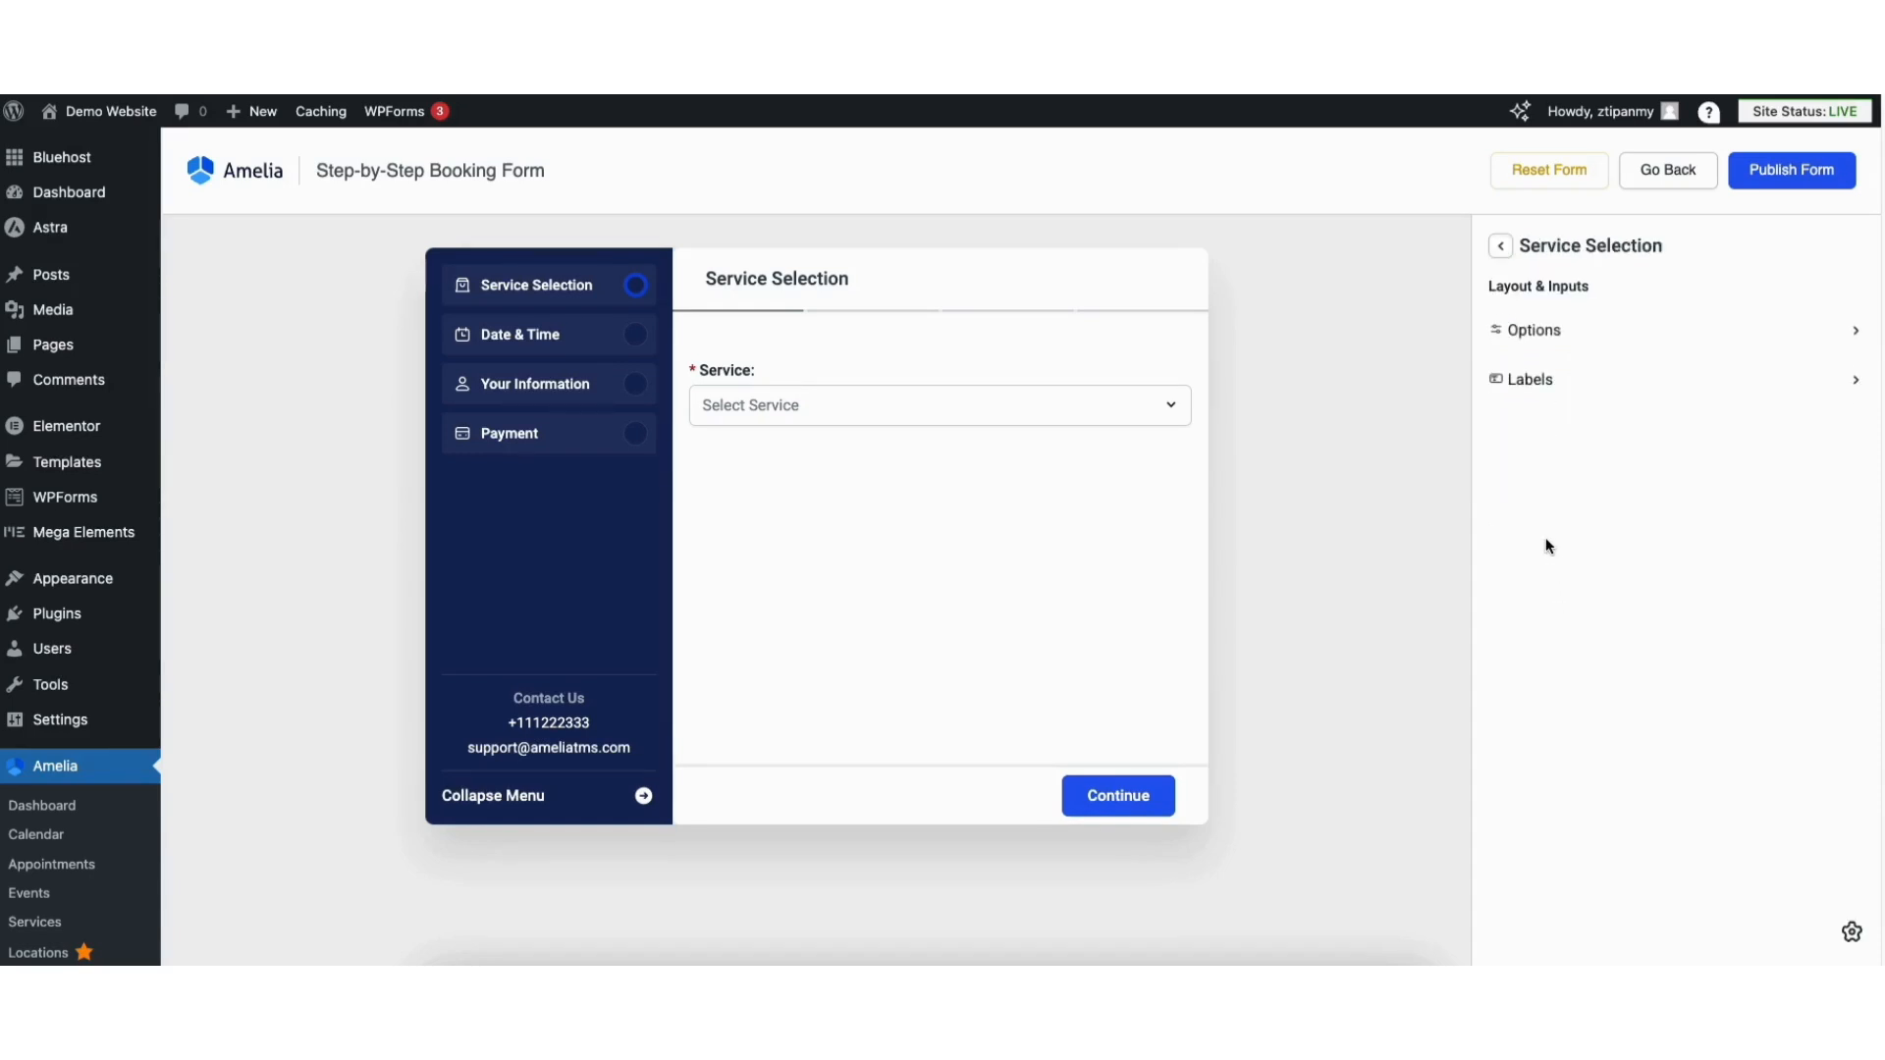
click(1523, 333)
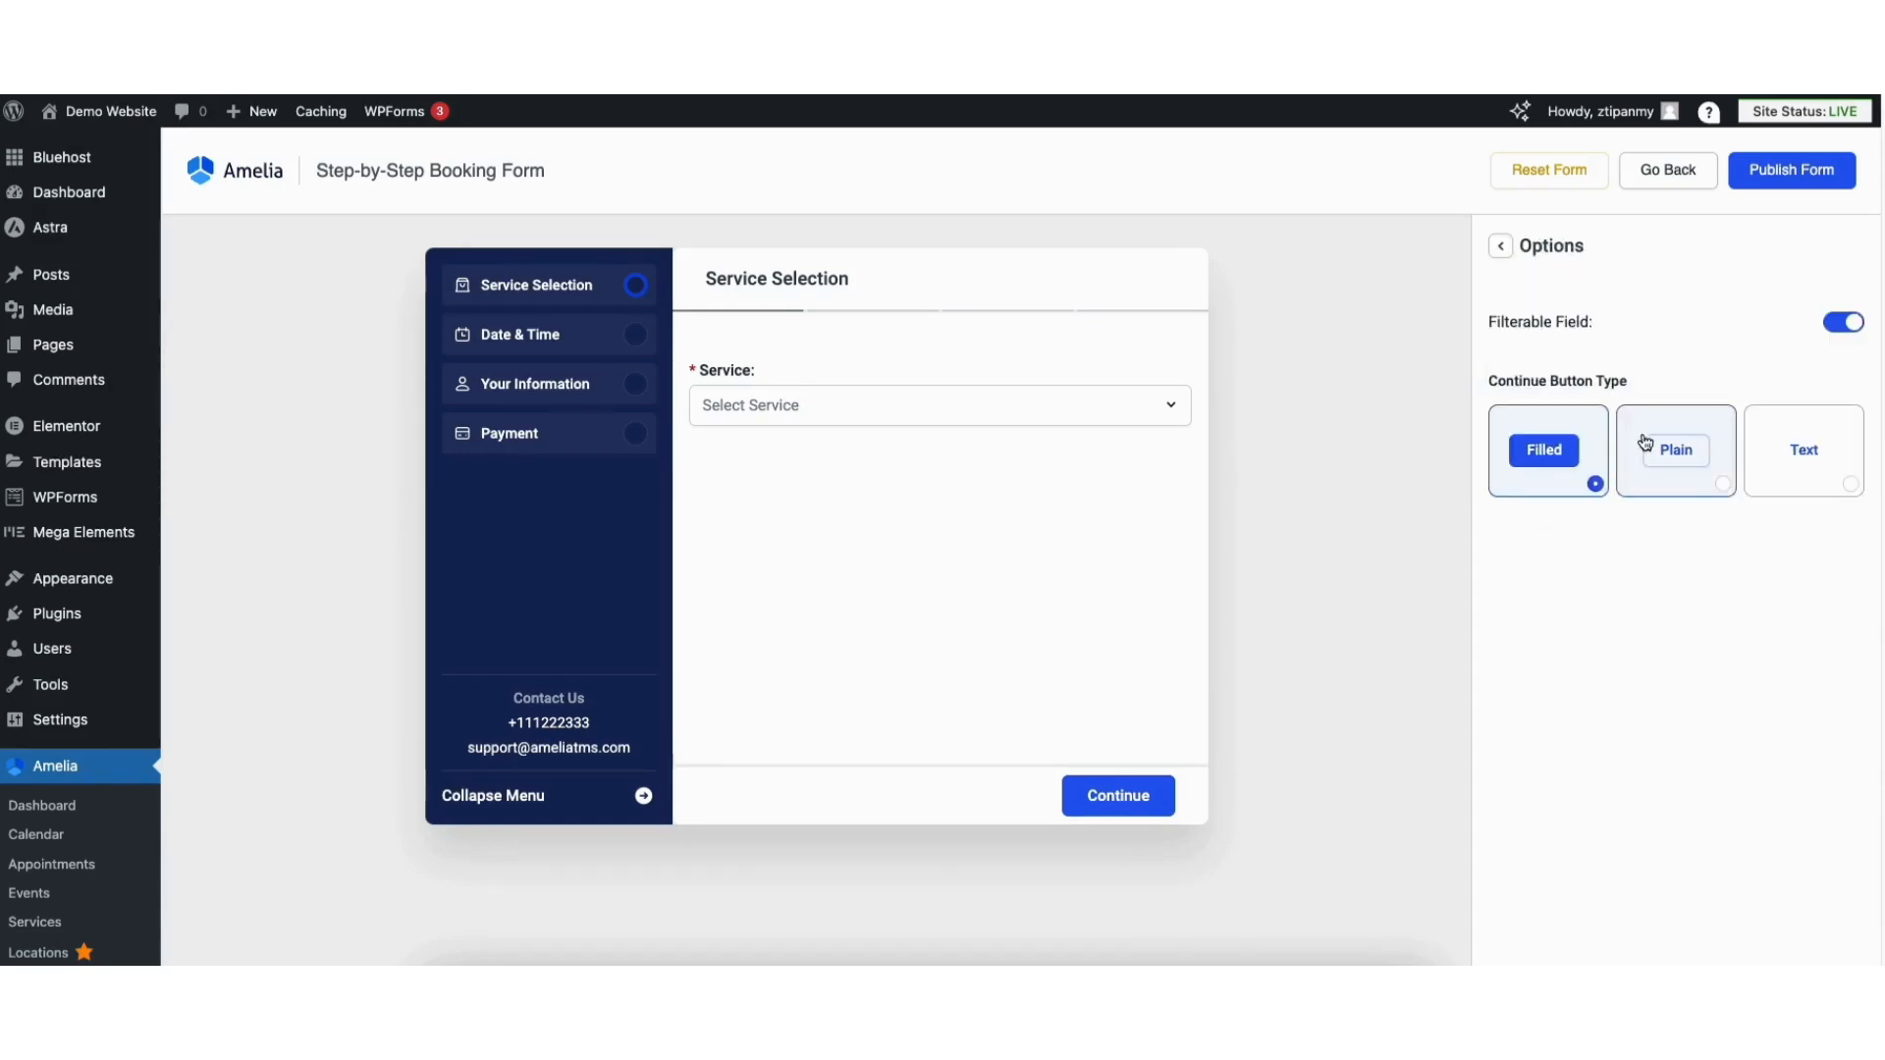
click(1668, 452)
click(1801, 455)
click(1553, 452)
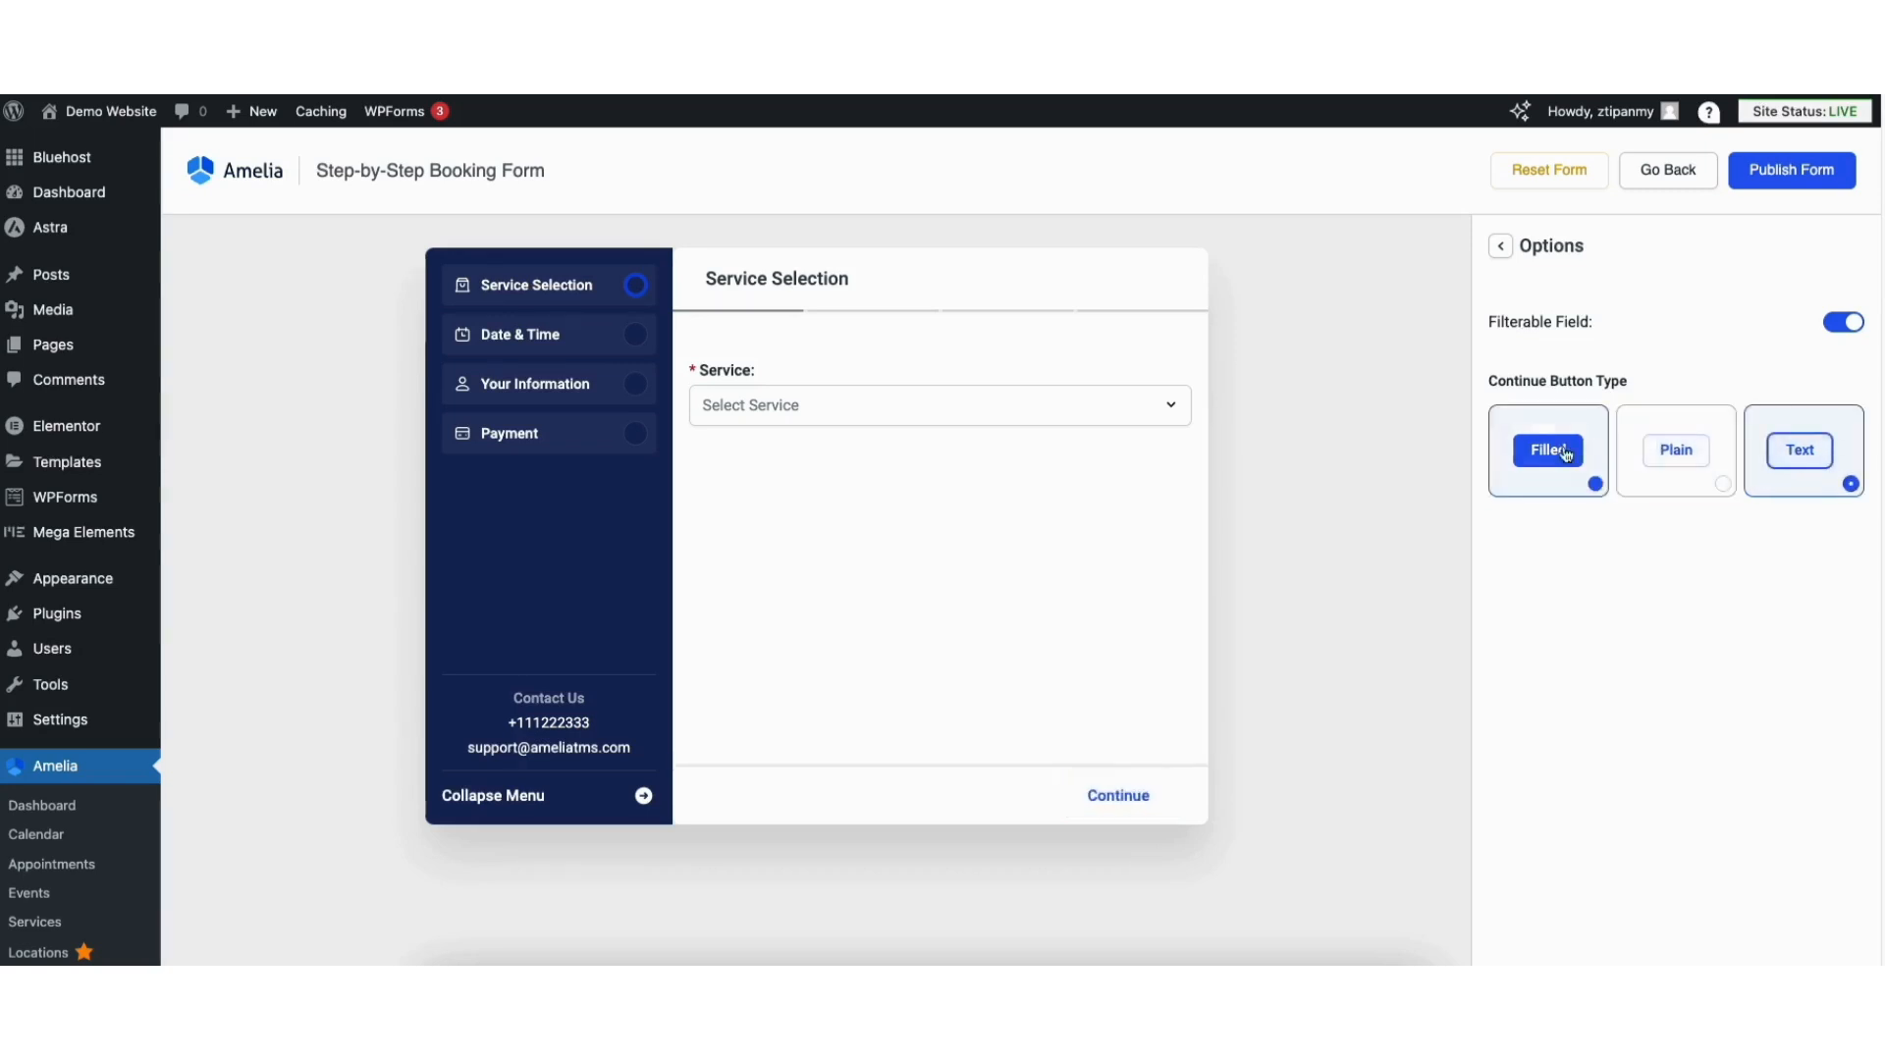
click(1502, 258)
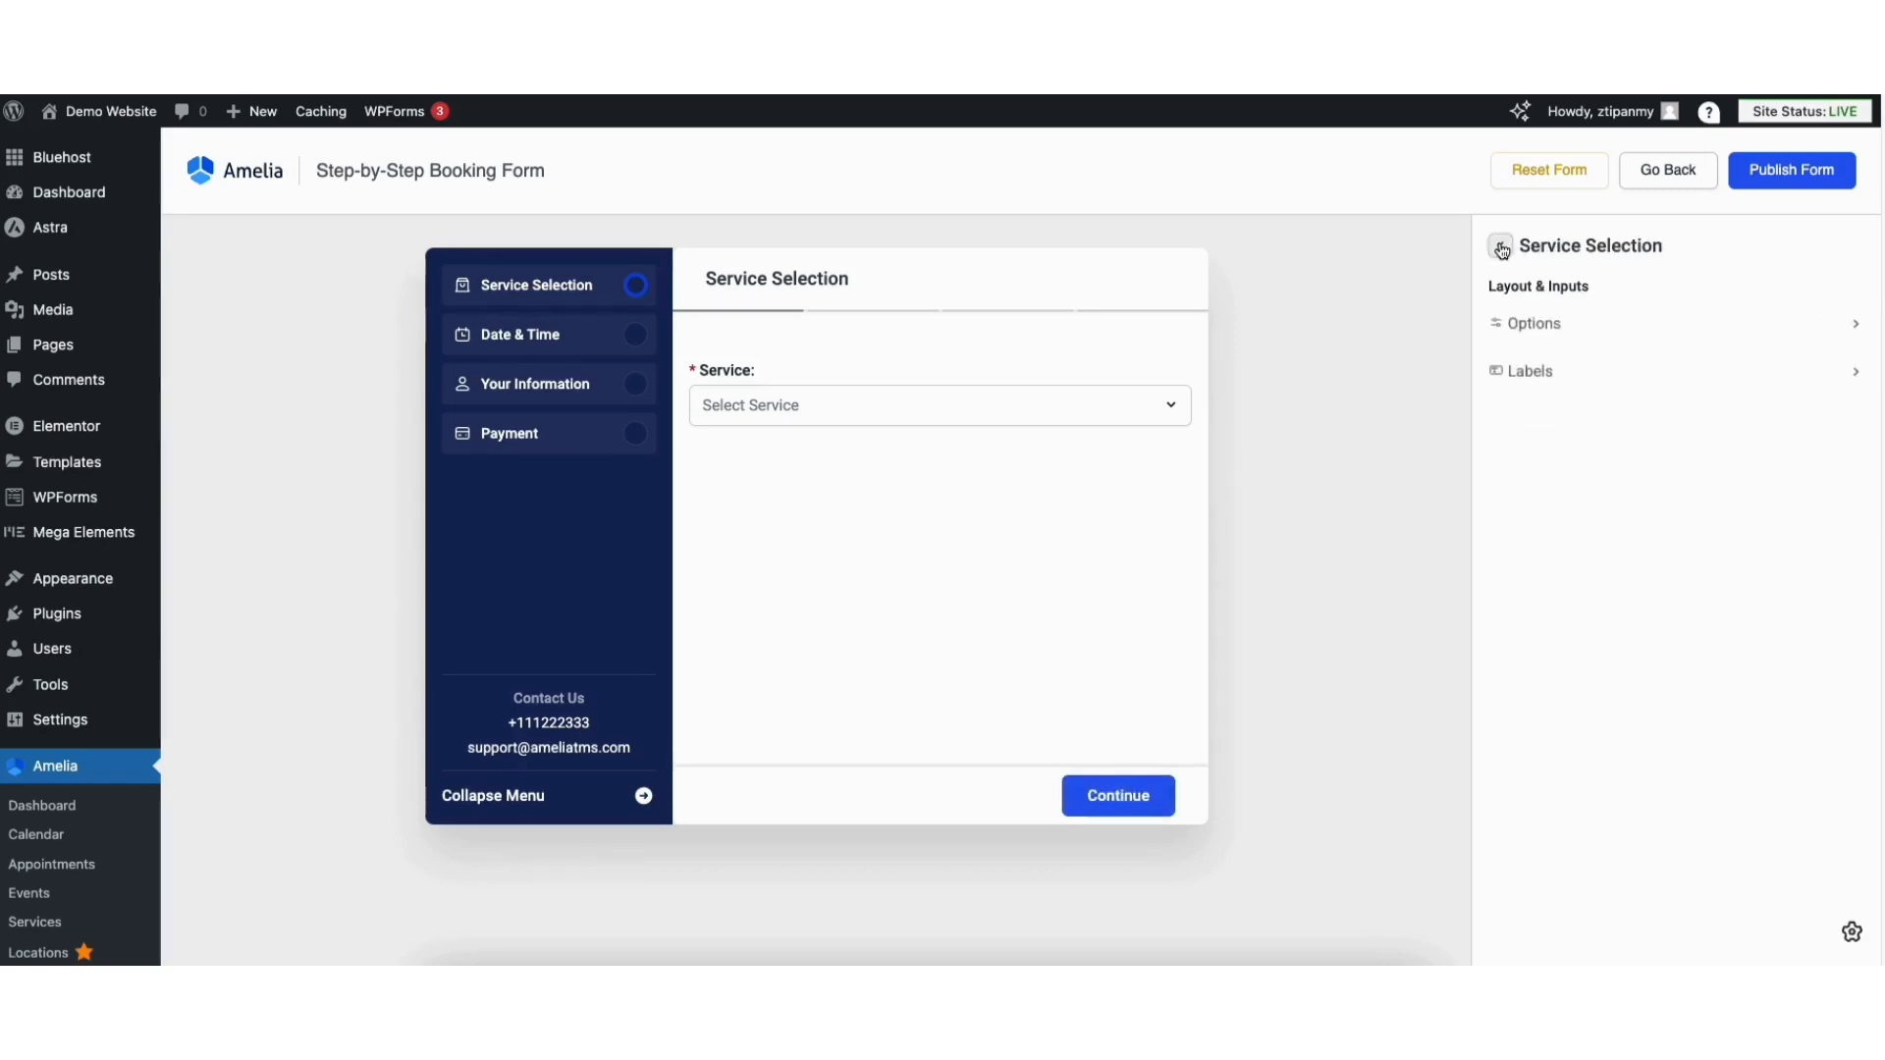
Step: Examine the Service Selection step's title, input field, dropdown and footer button labels, and the service dropdown in the form preview
click(1531, 381)
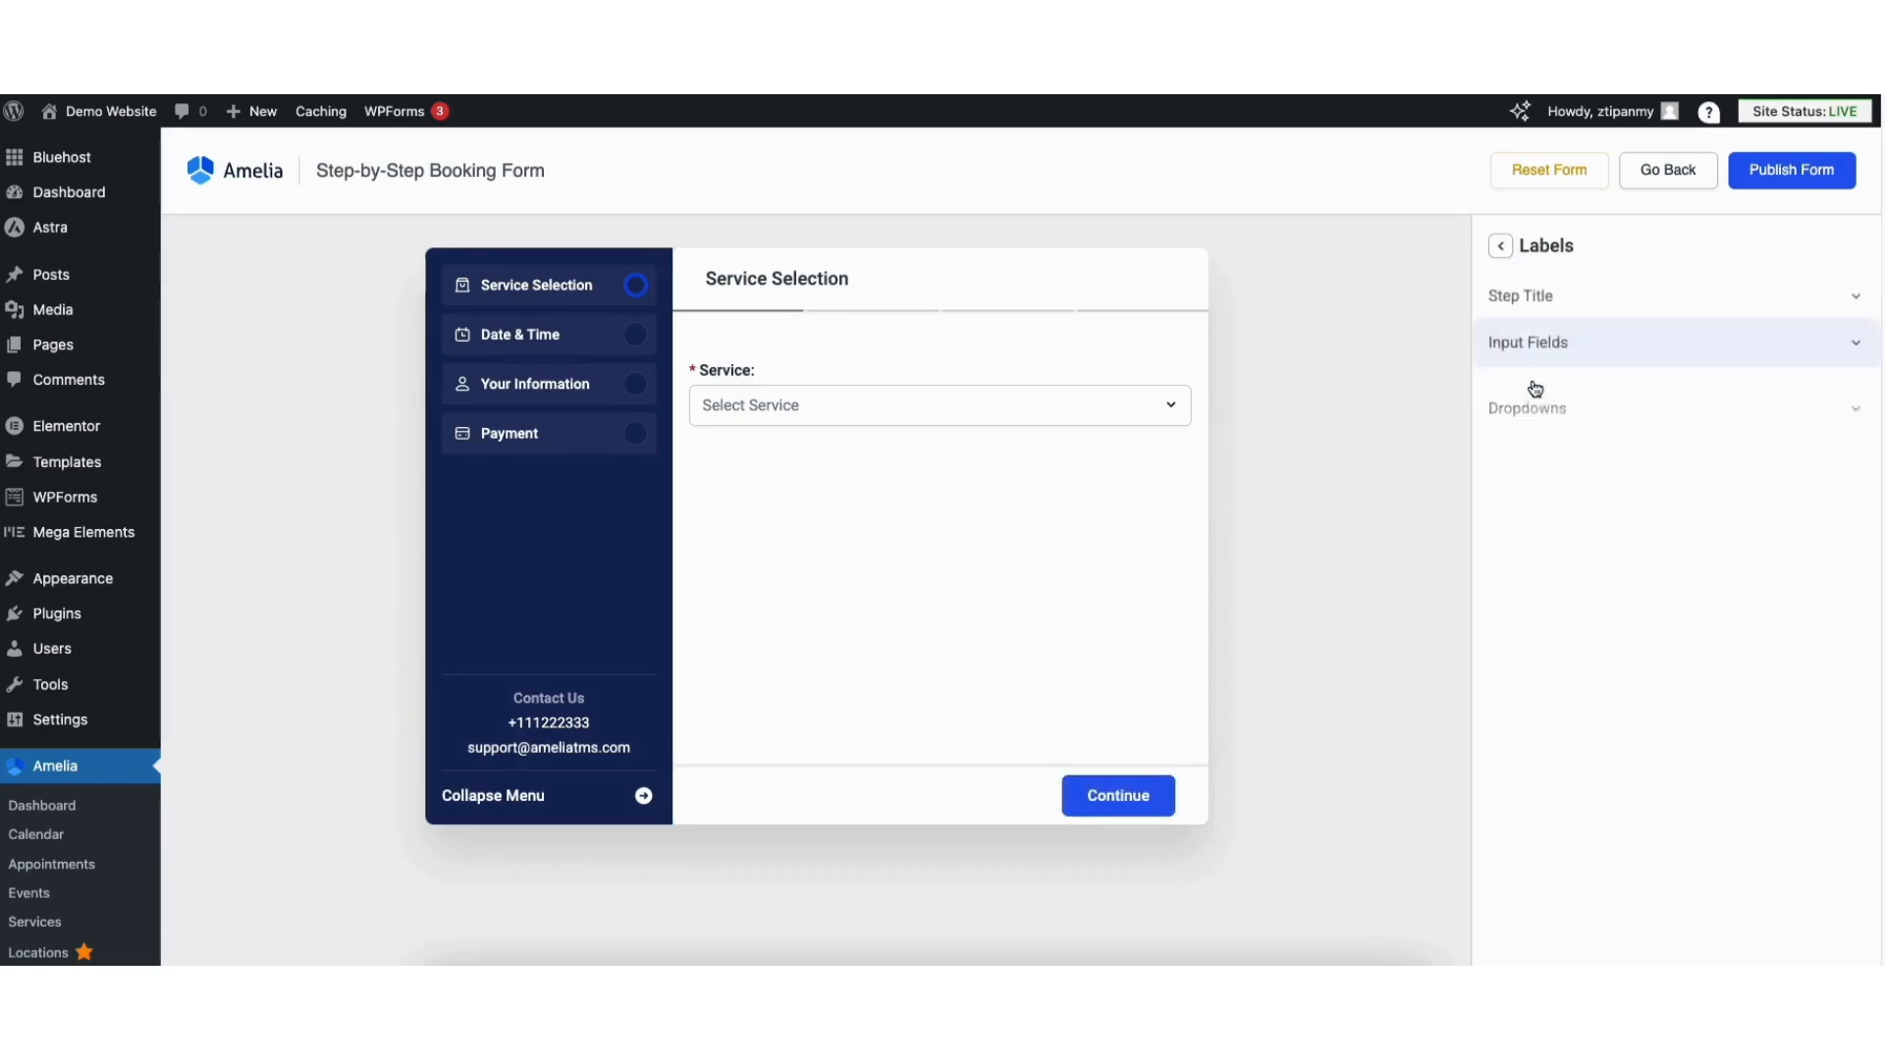
click(1557, 305)
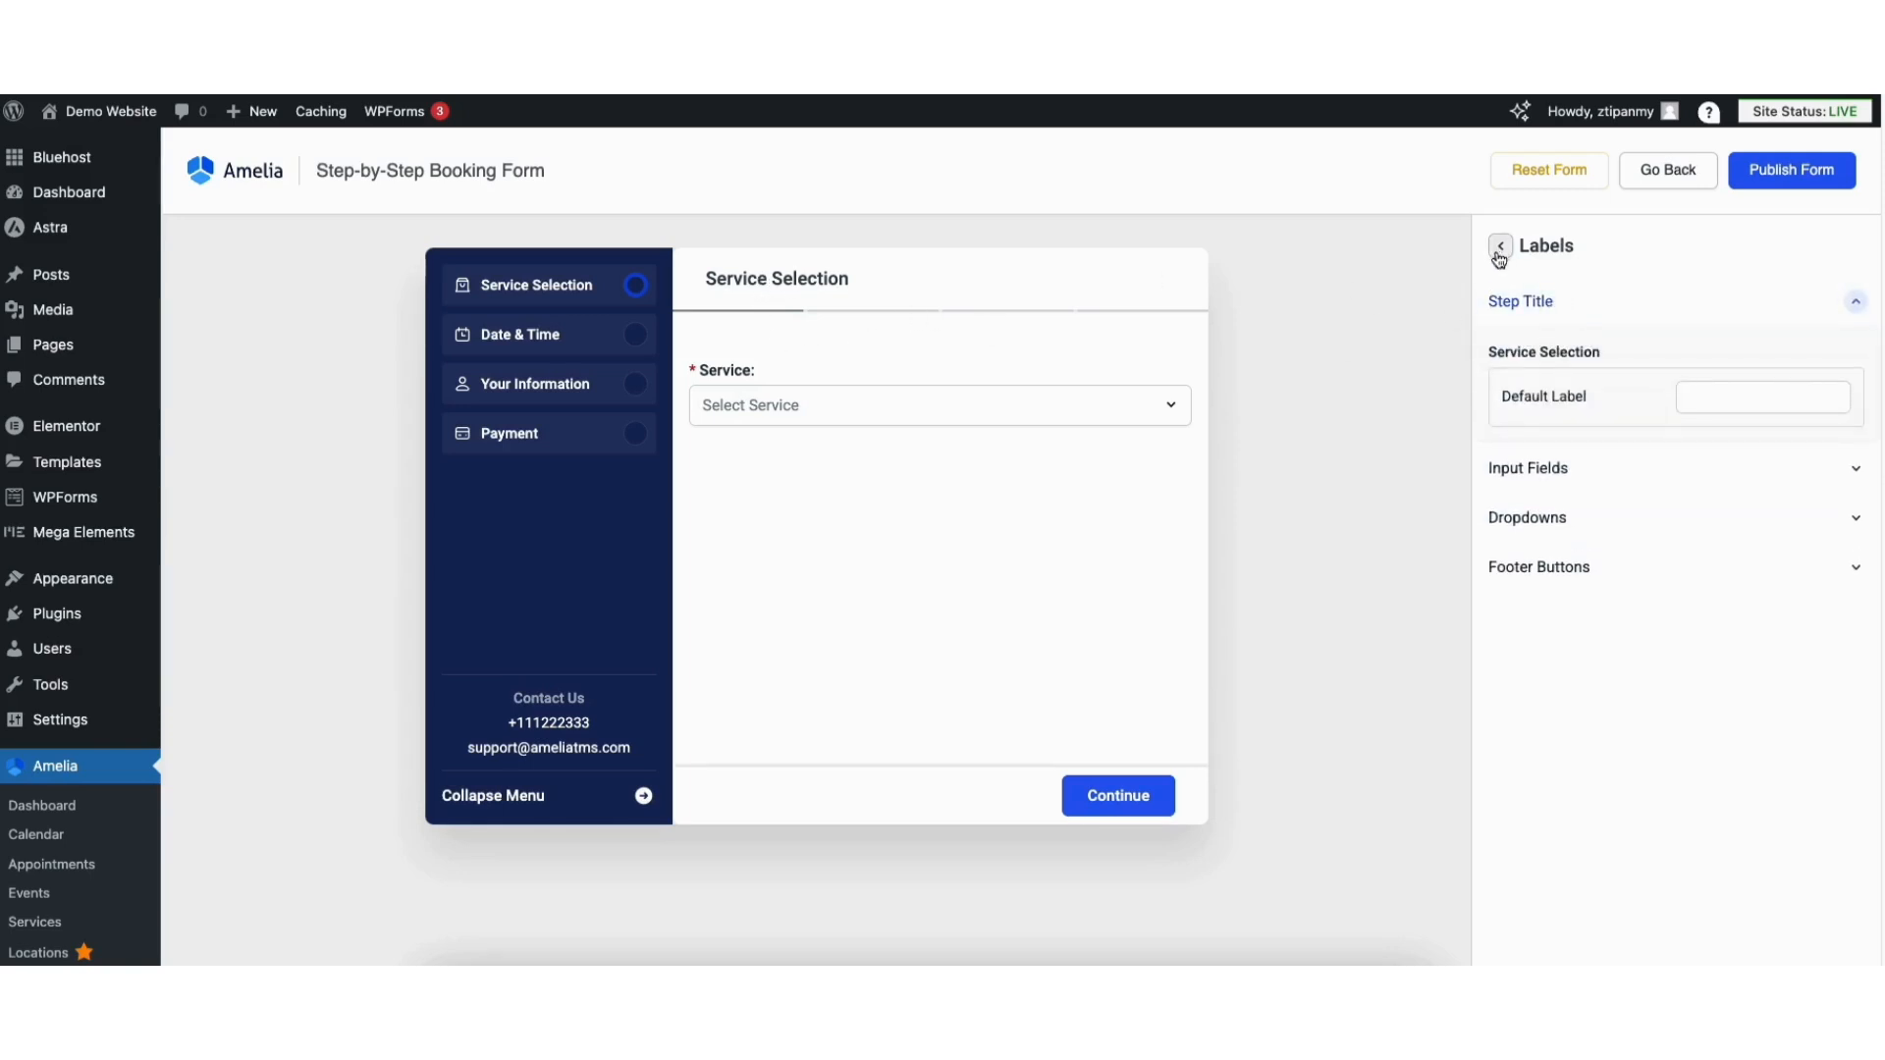
click(1539, 475)
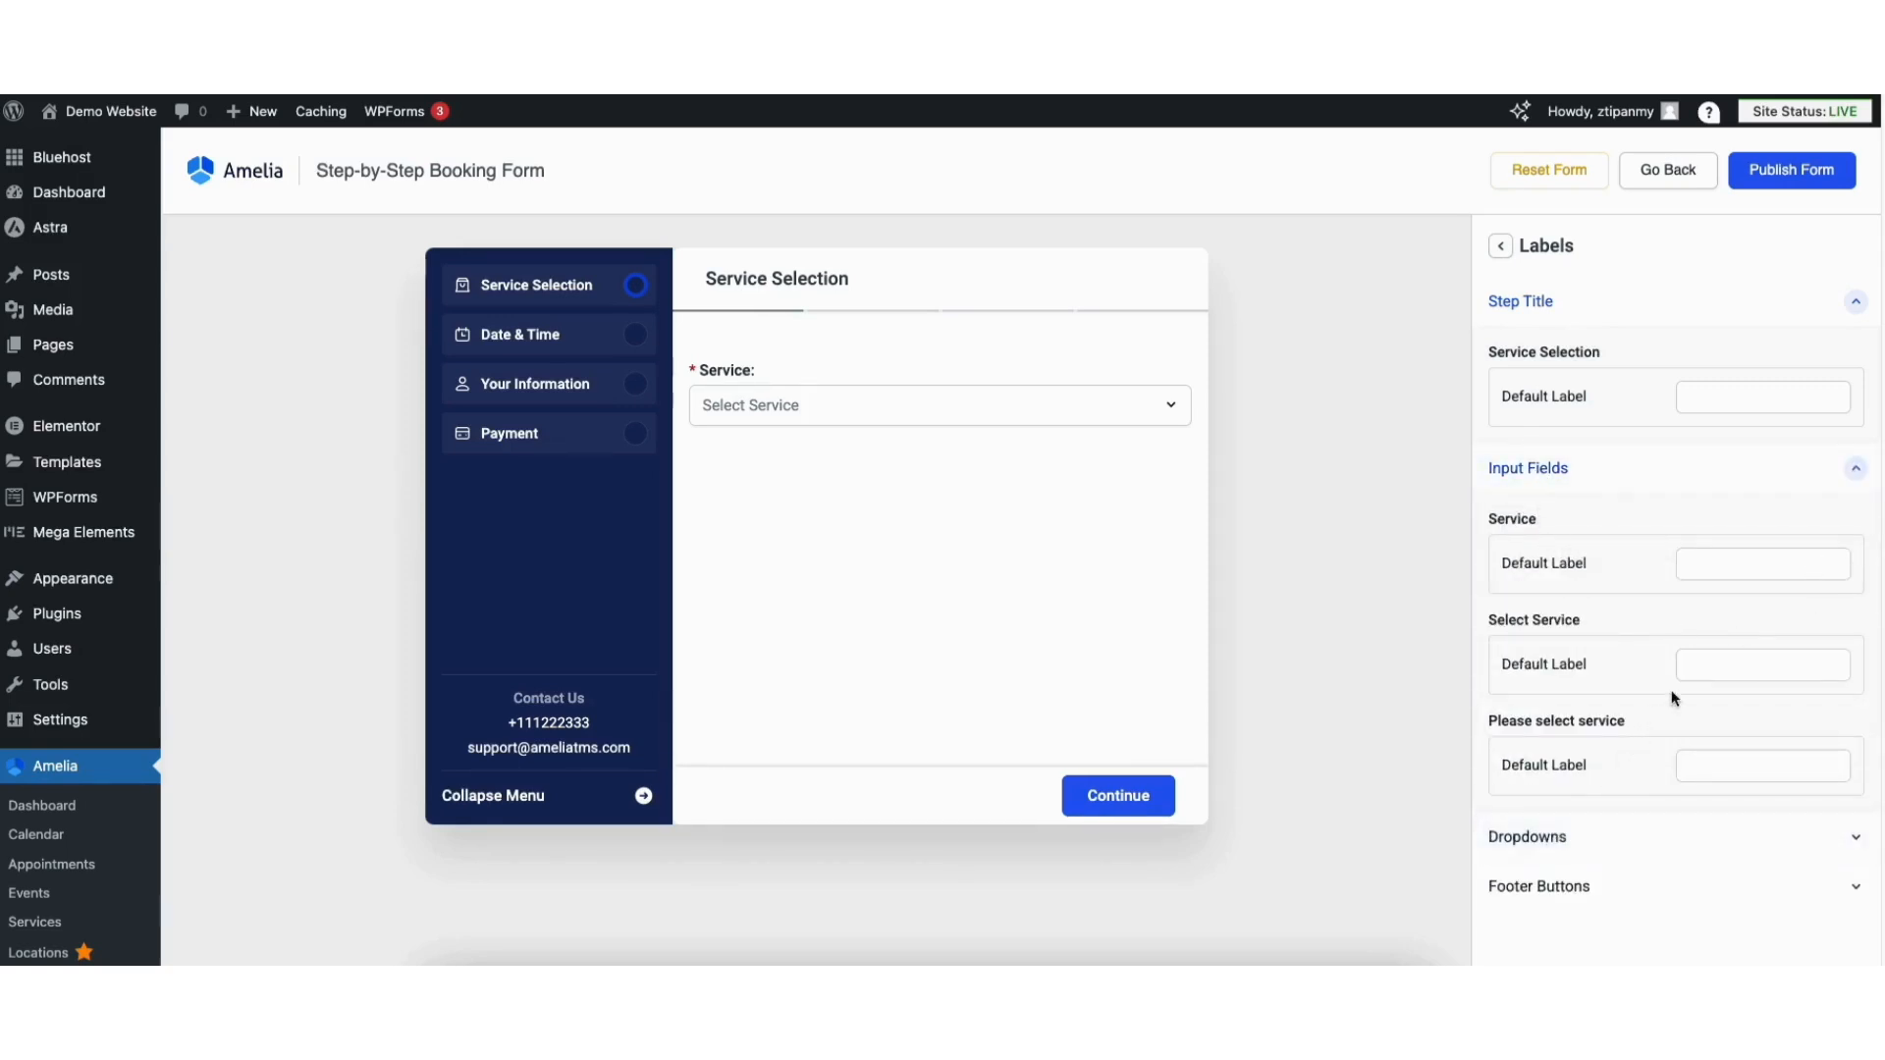
scroll(1876, 631, down, 2)
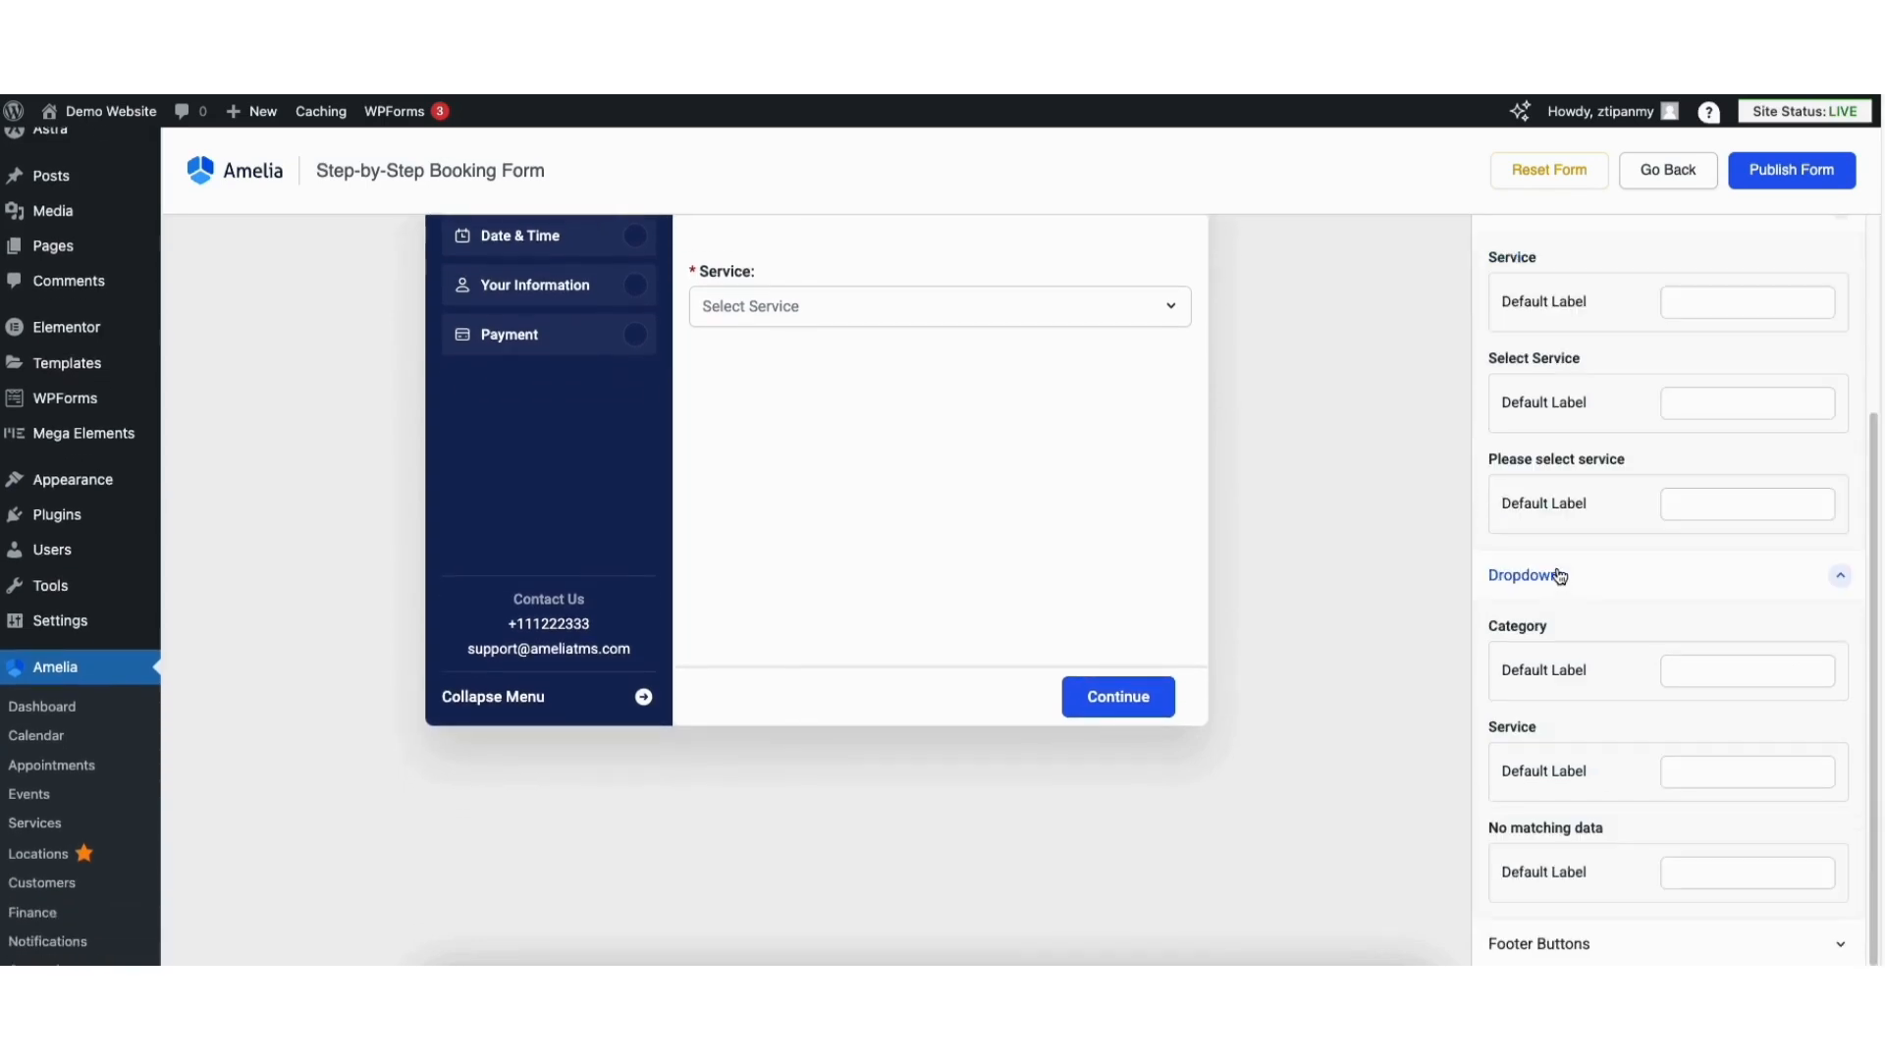
click(798, 320)
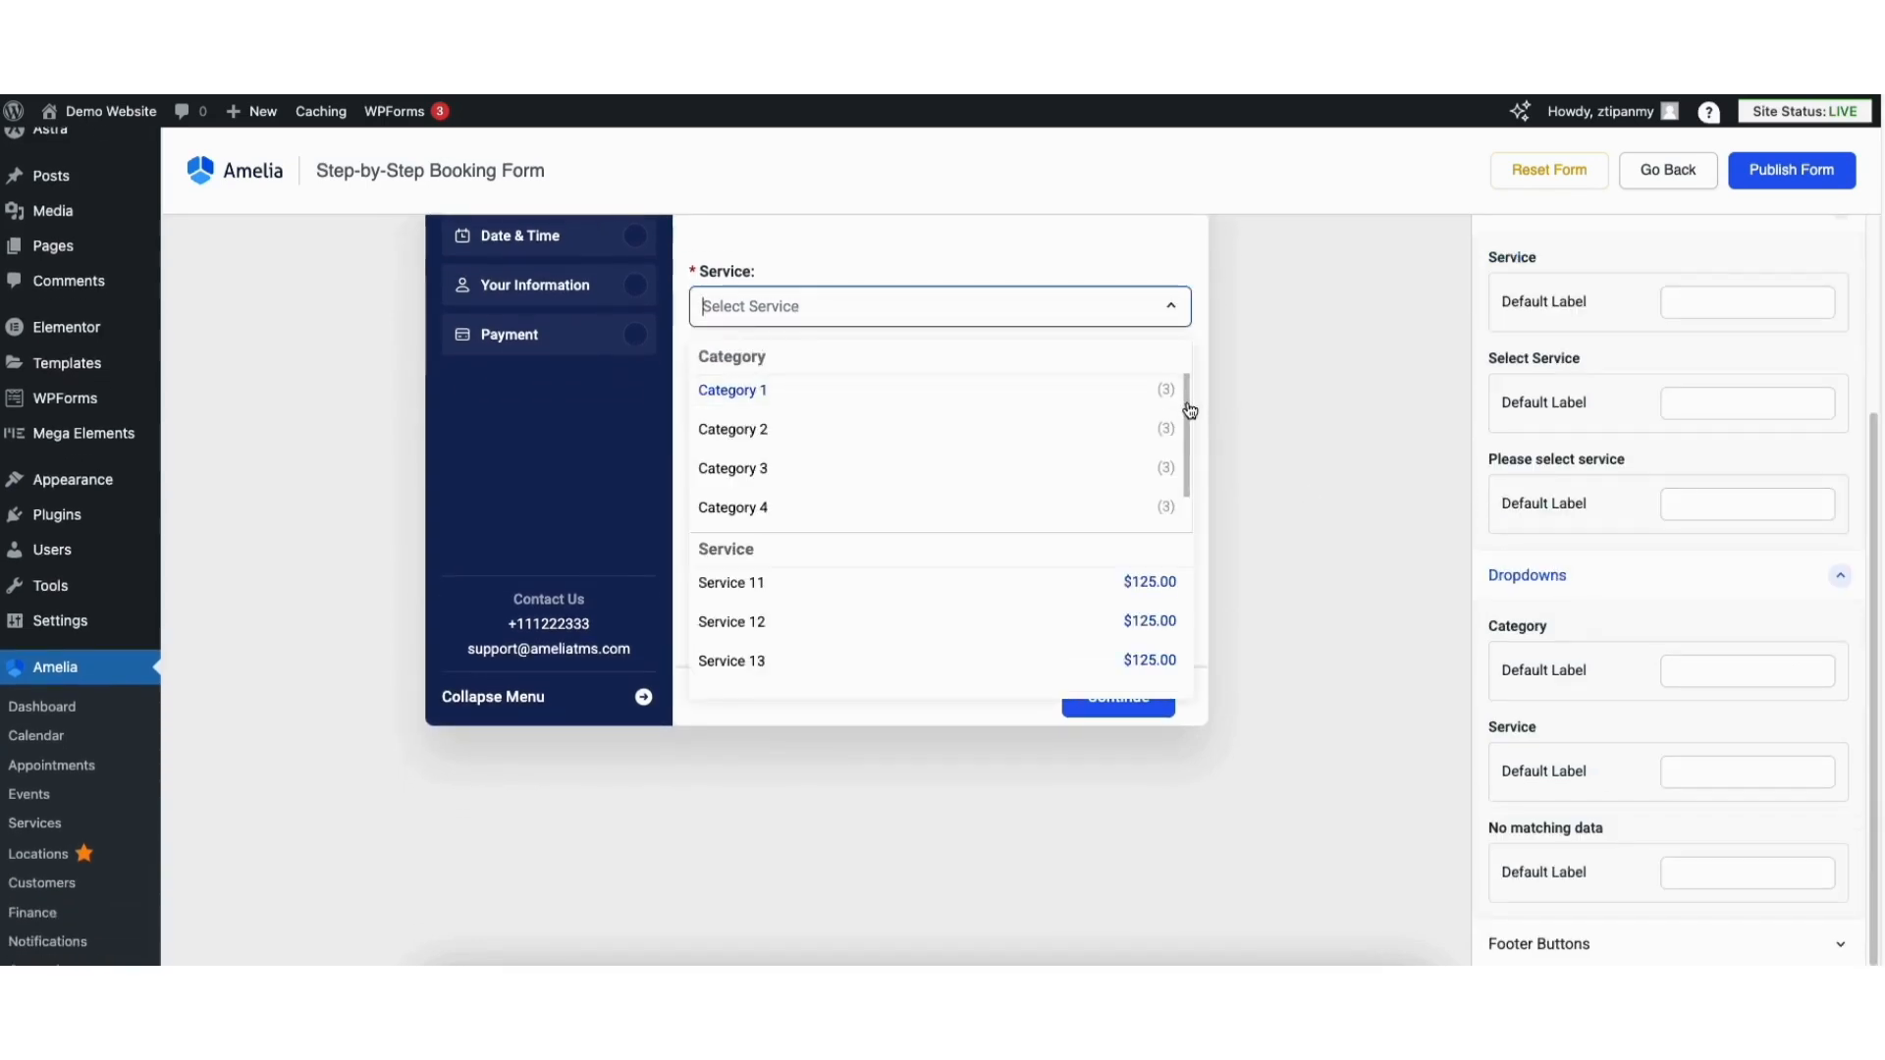
scroll(1182, 403, down, 1)
click(761, 503)
click(1375, 700)
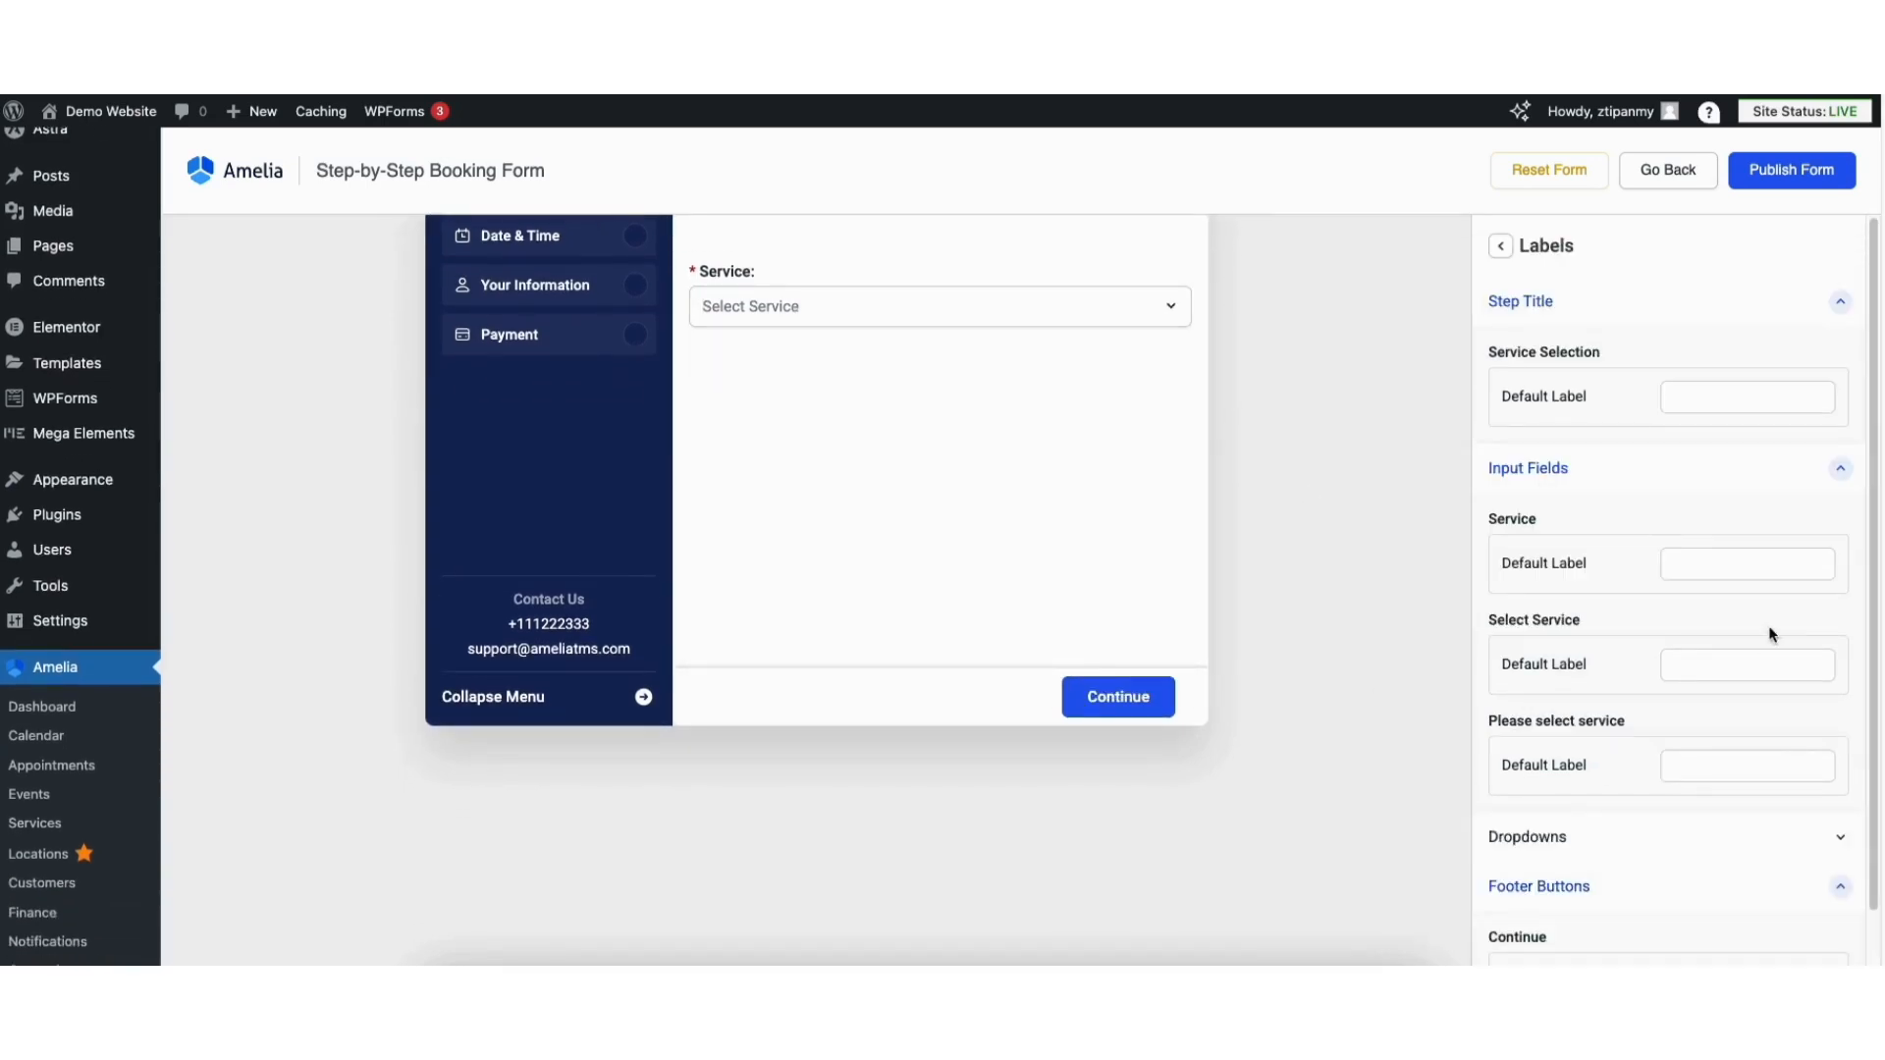
scroll(1868, 660, down, 1)
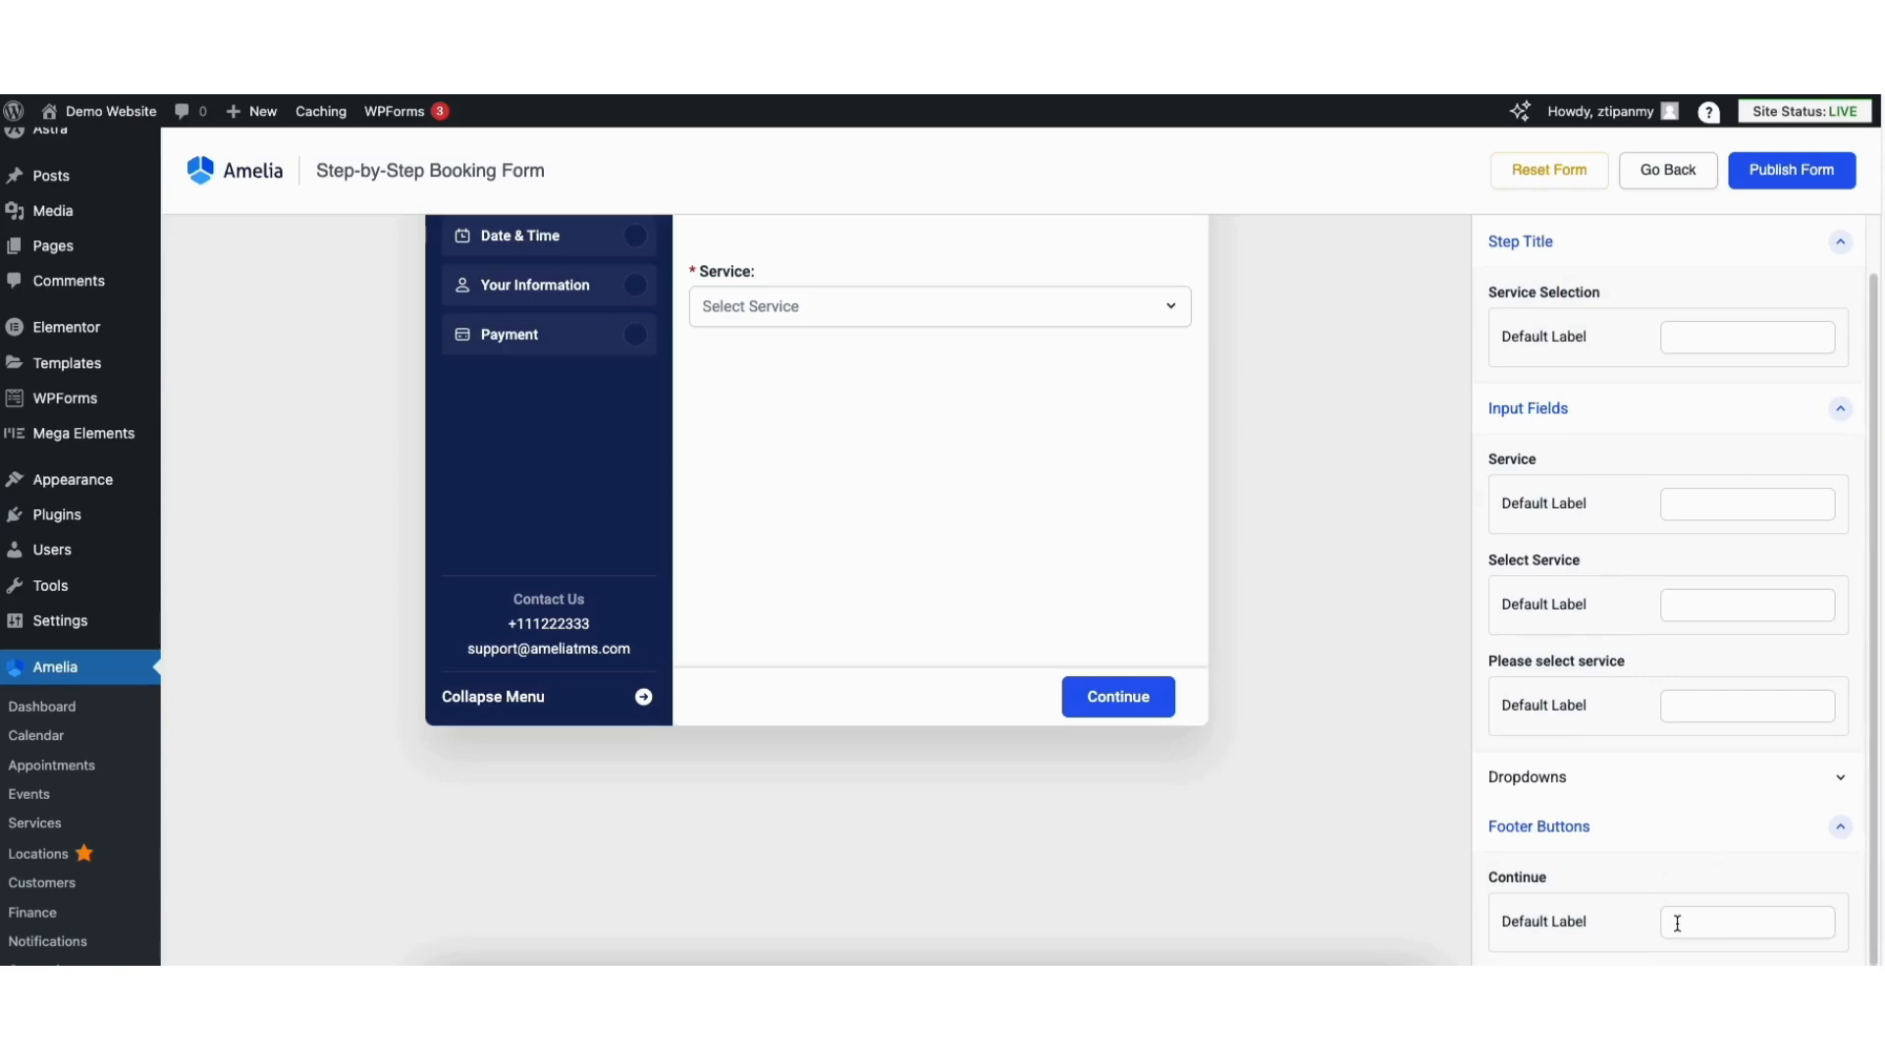
scroll(1570, 491, up, 1)
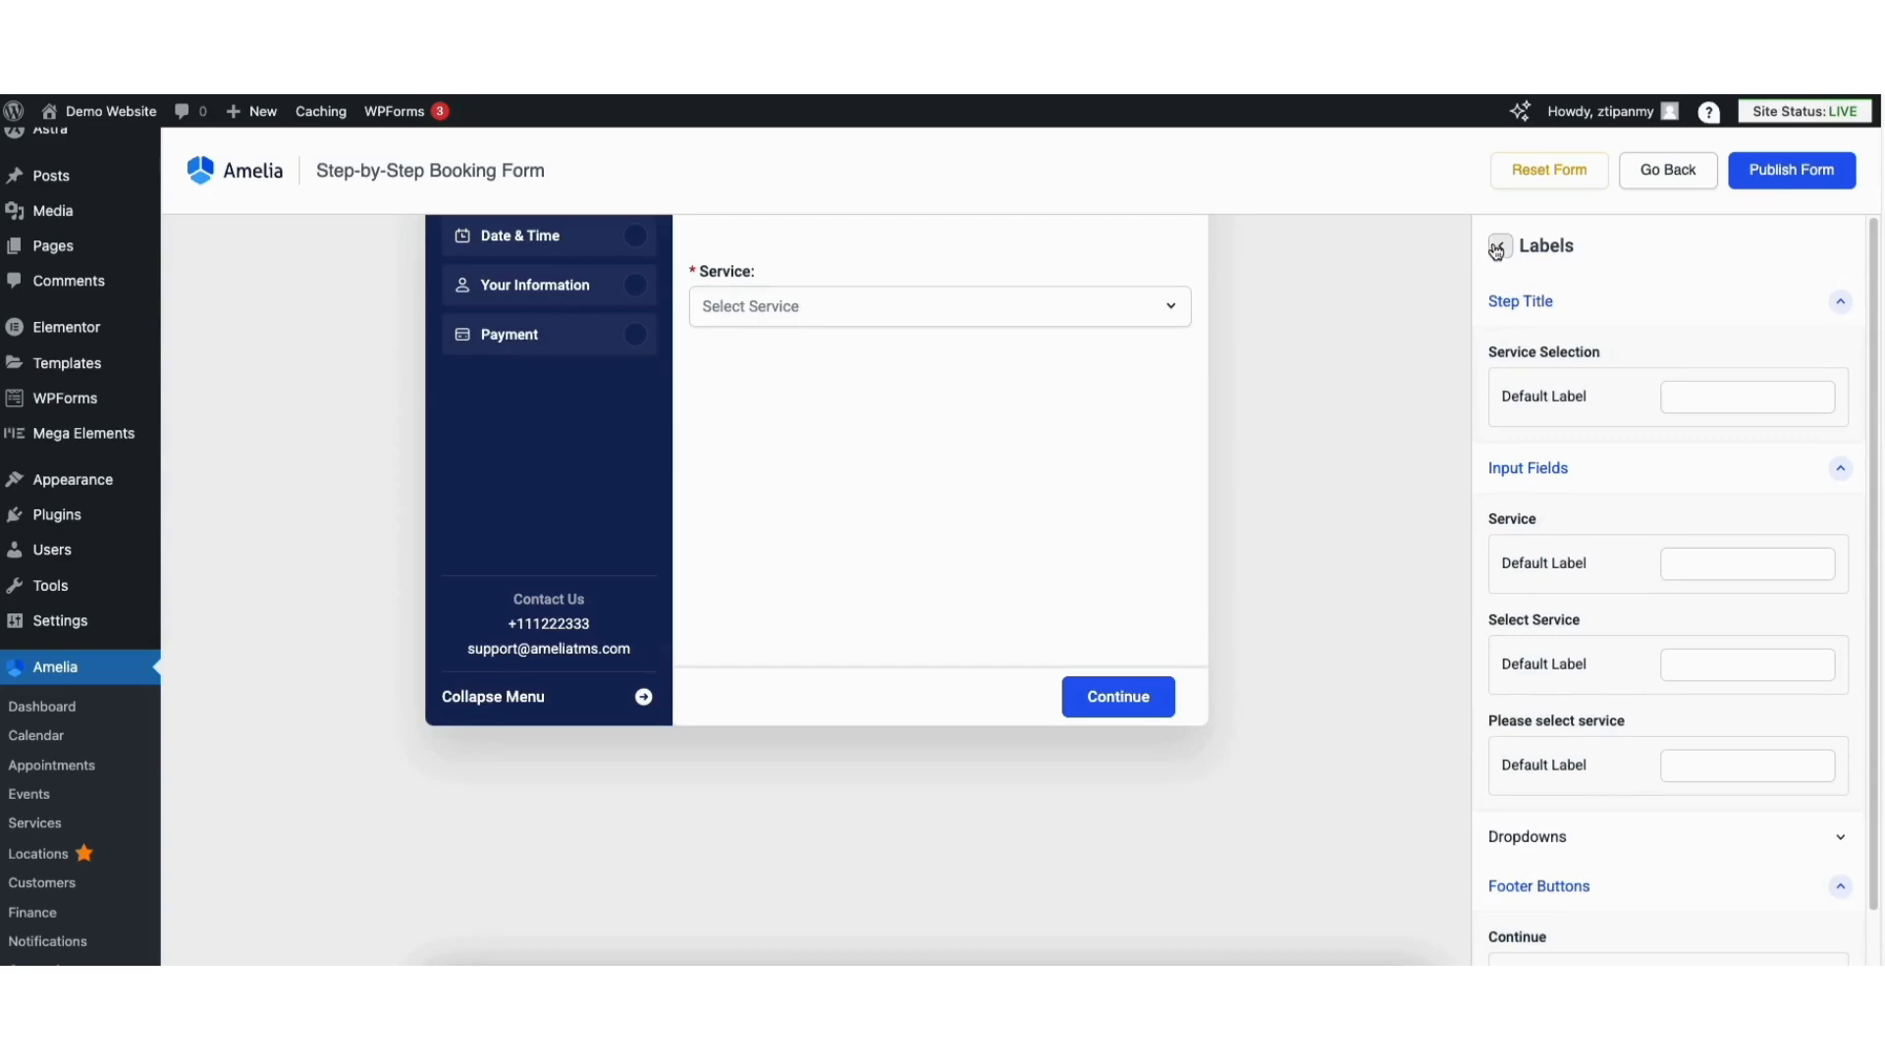
click(1502, 248)
click(1502, 245)
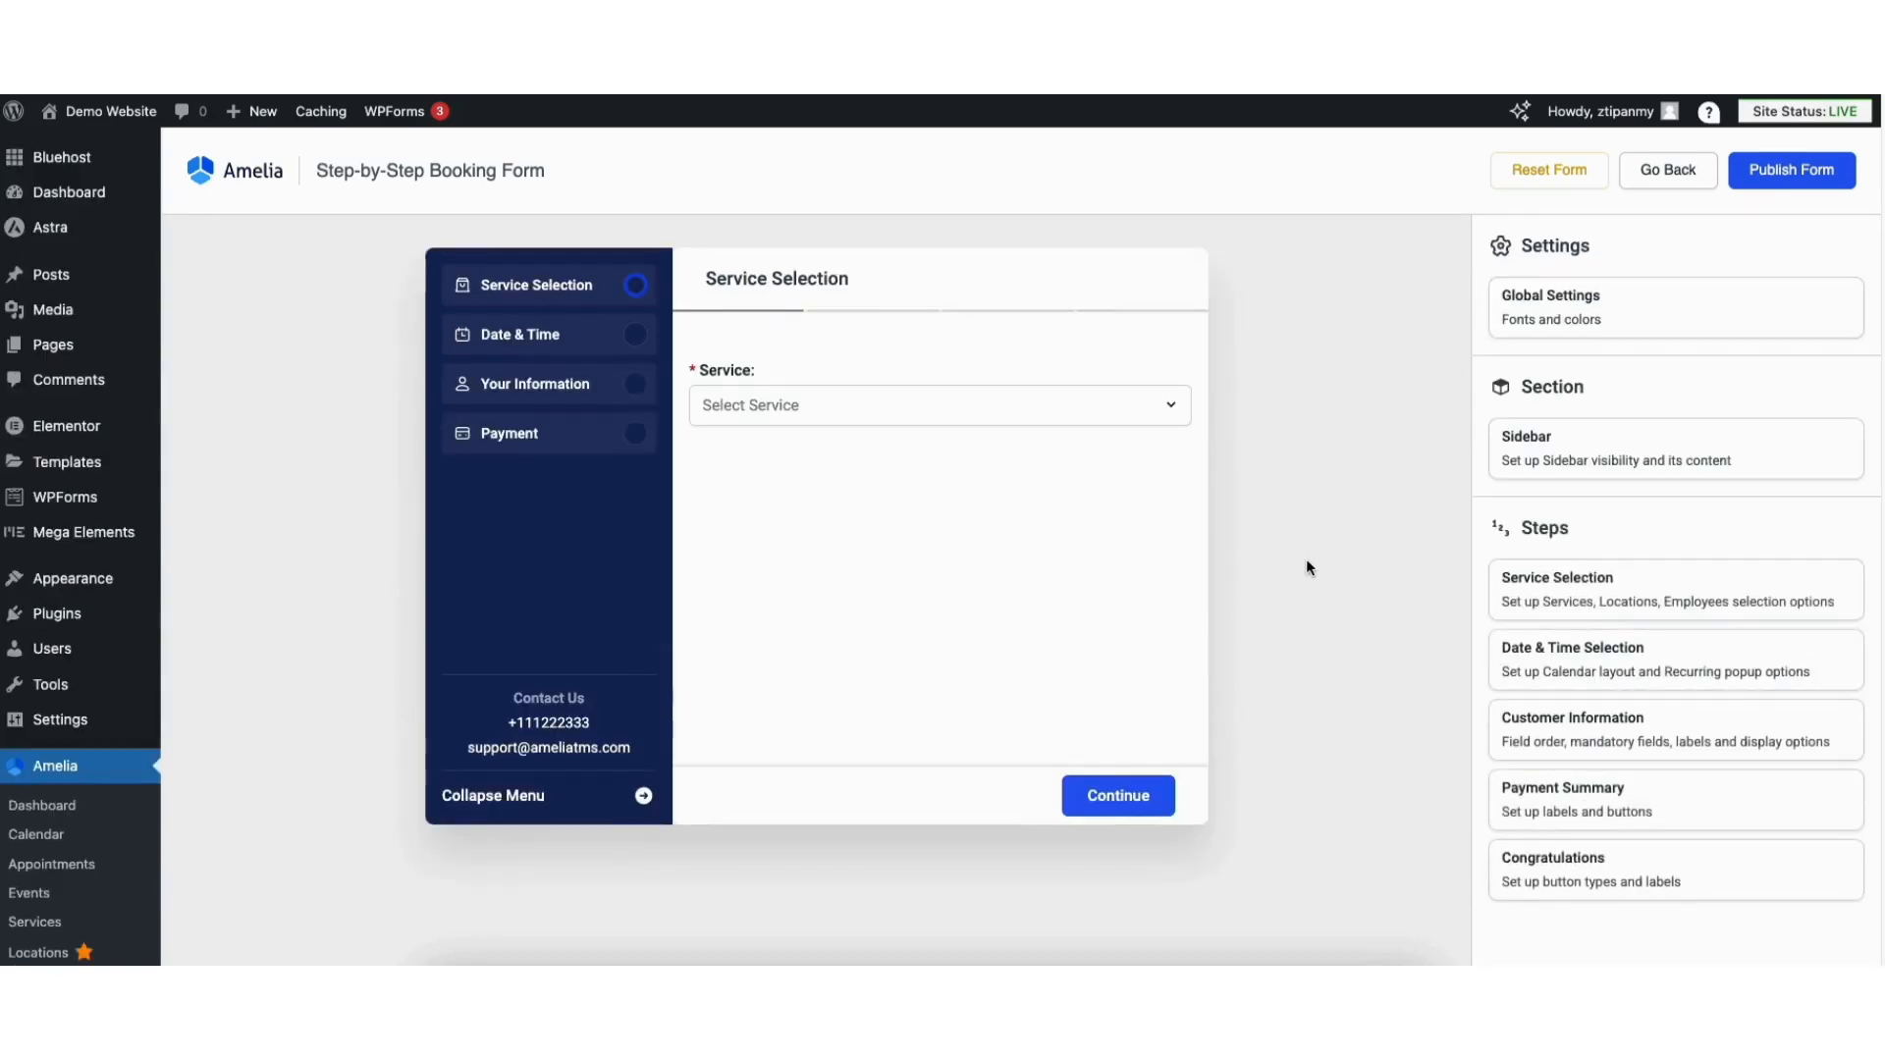
Step: Try switching the calendar slot end time display off and on again in the Date & Time Selection options
click(1544, 653)
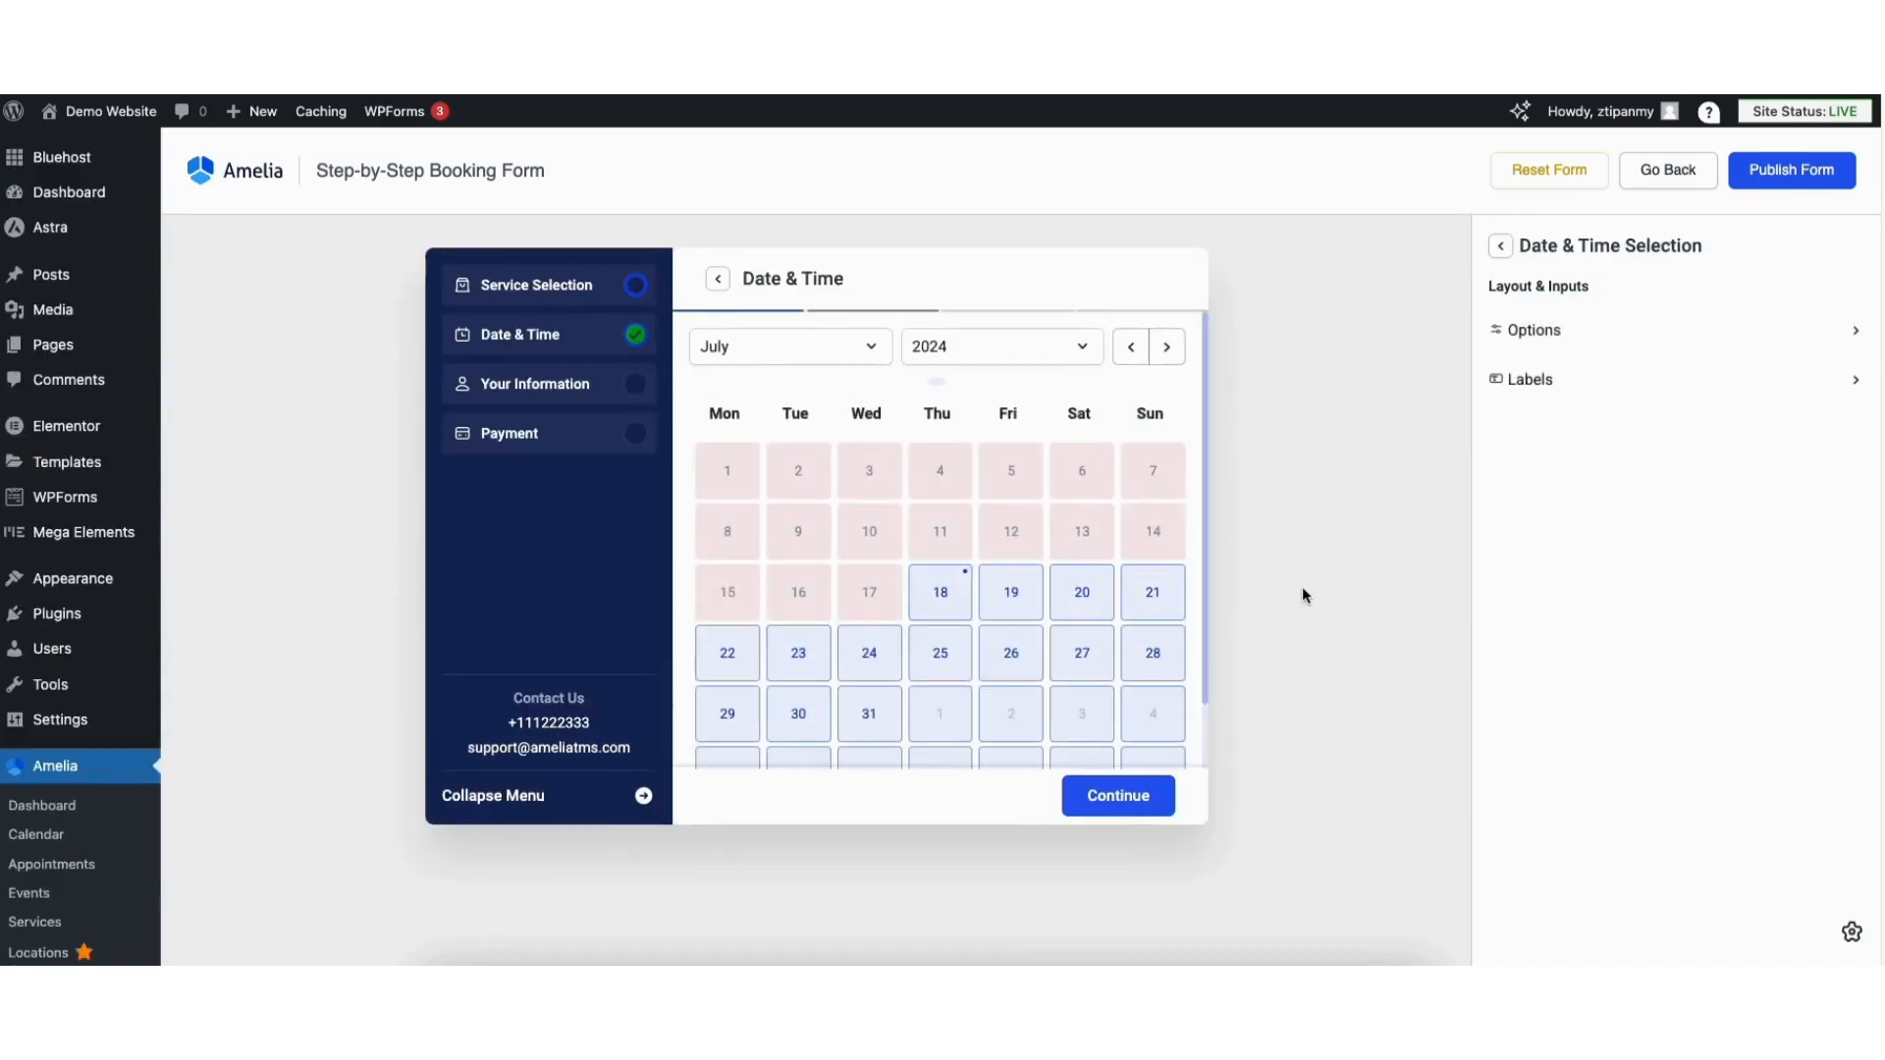
click(1537, 332)
click(1836, 346)
click(1838, 346)
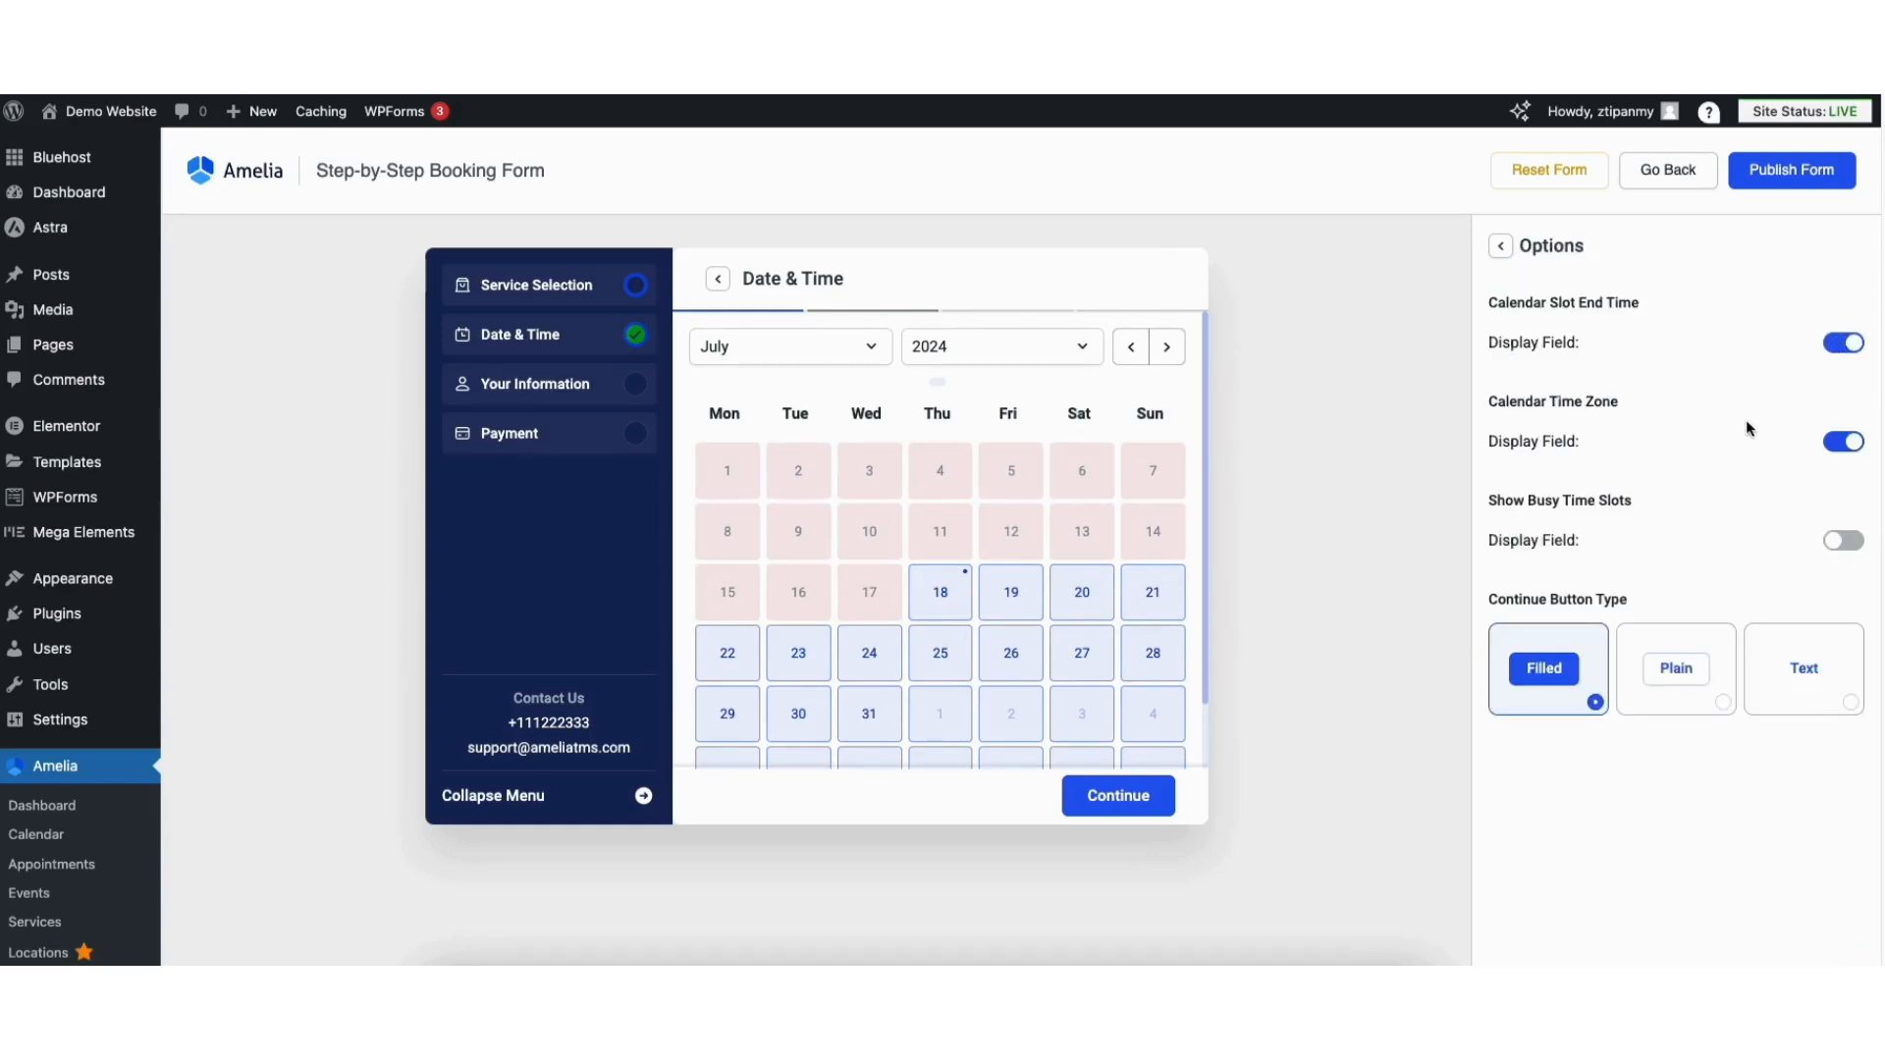
click(1502, 246)
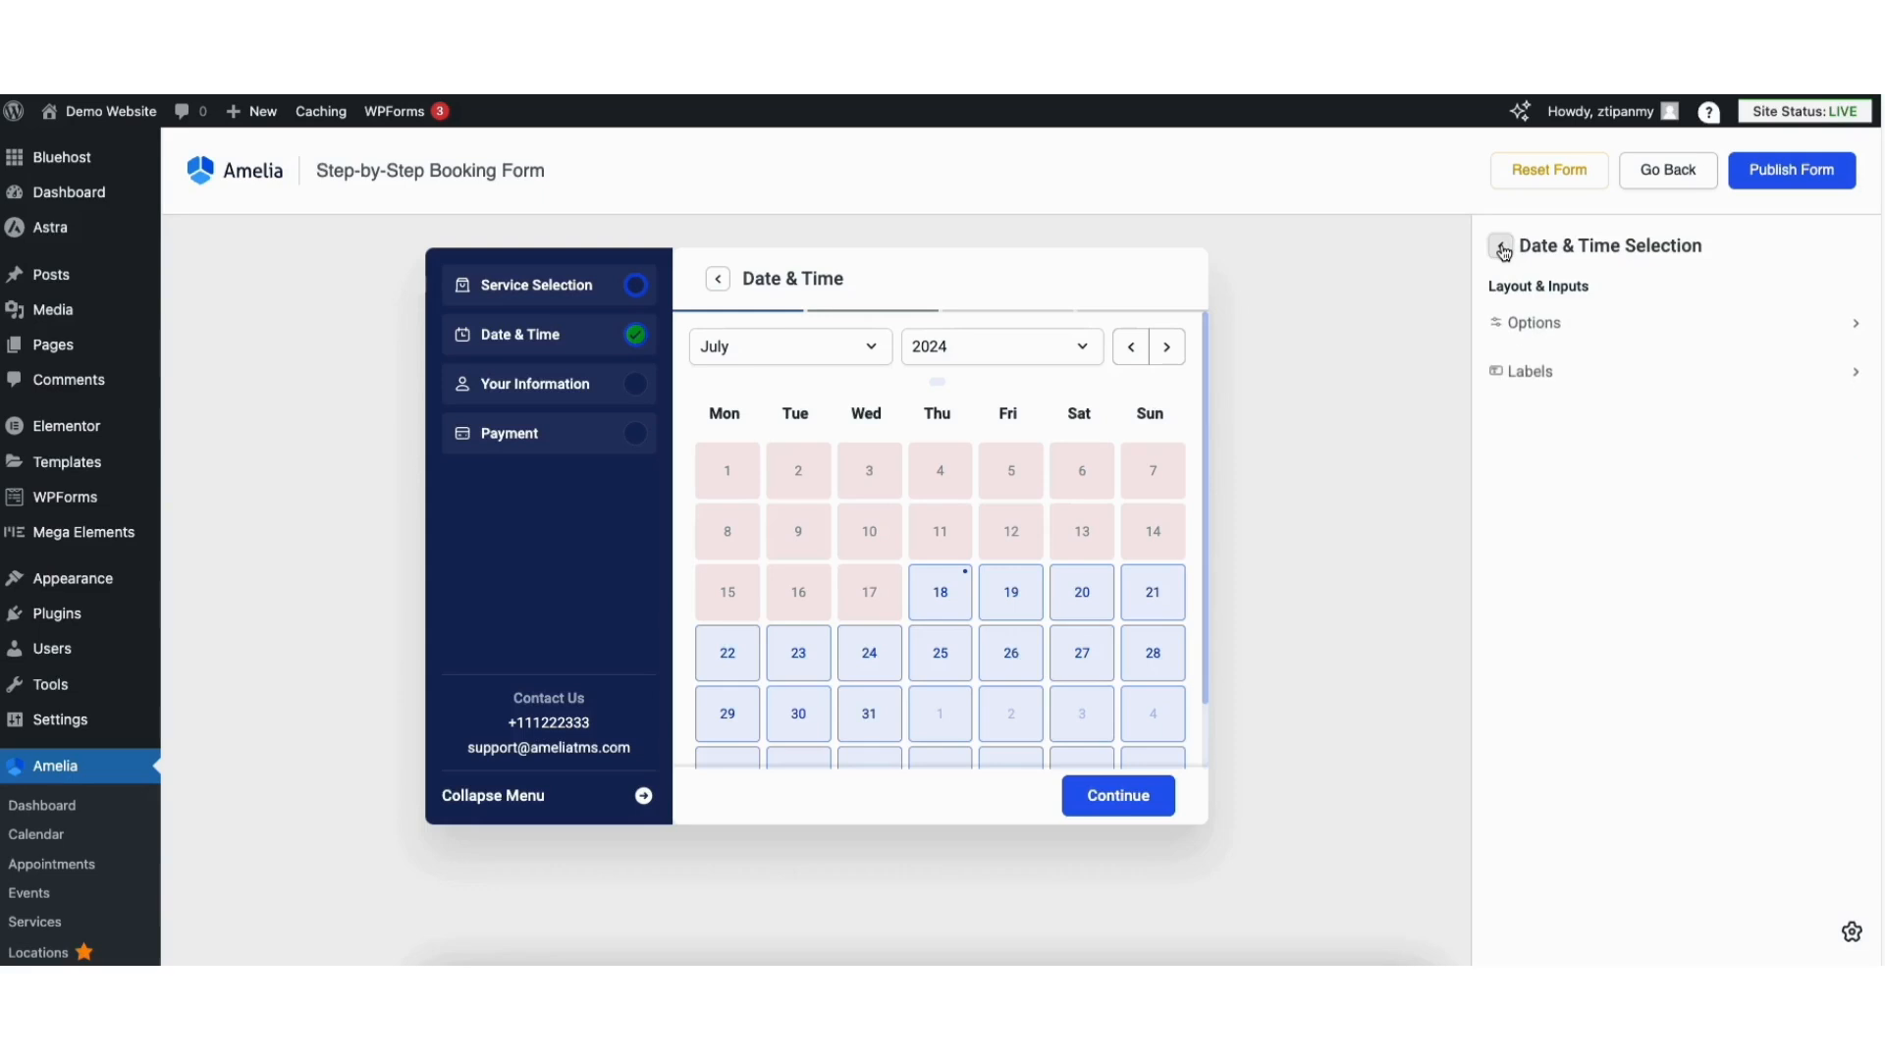
Step: Examine the Date & Time Selection step's title, content and footer button labels
click(1538, 385)
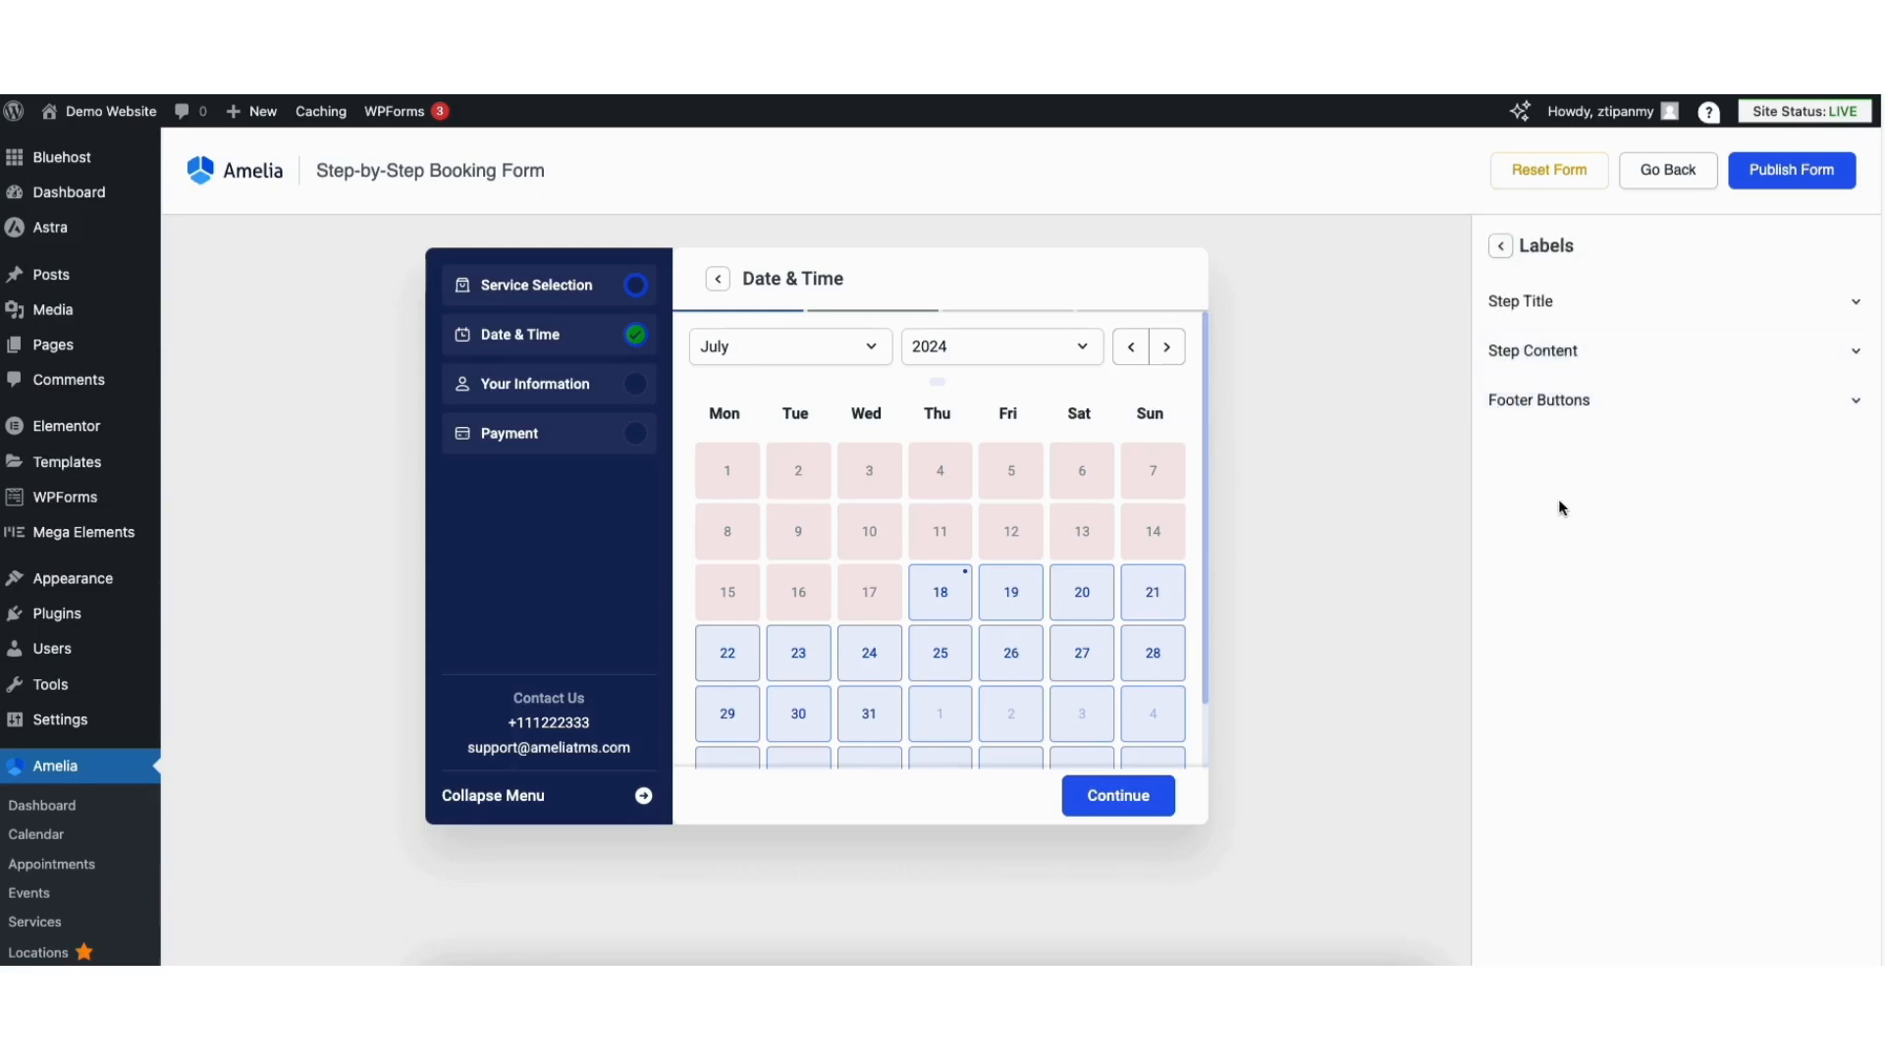
click(1545, 303)
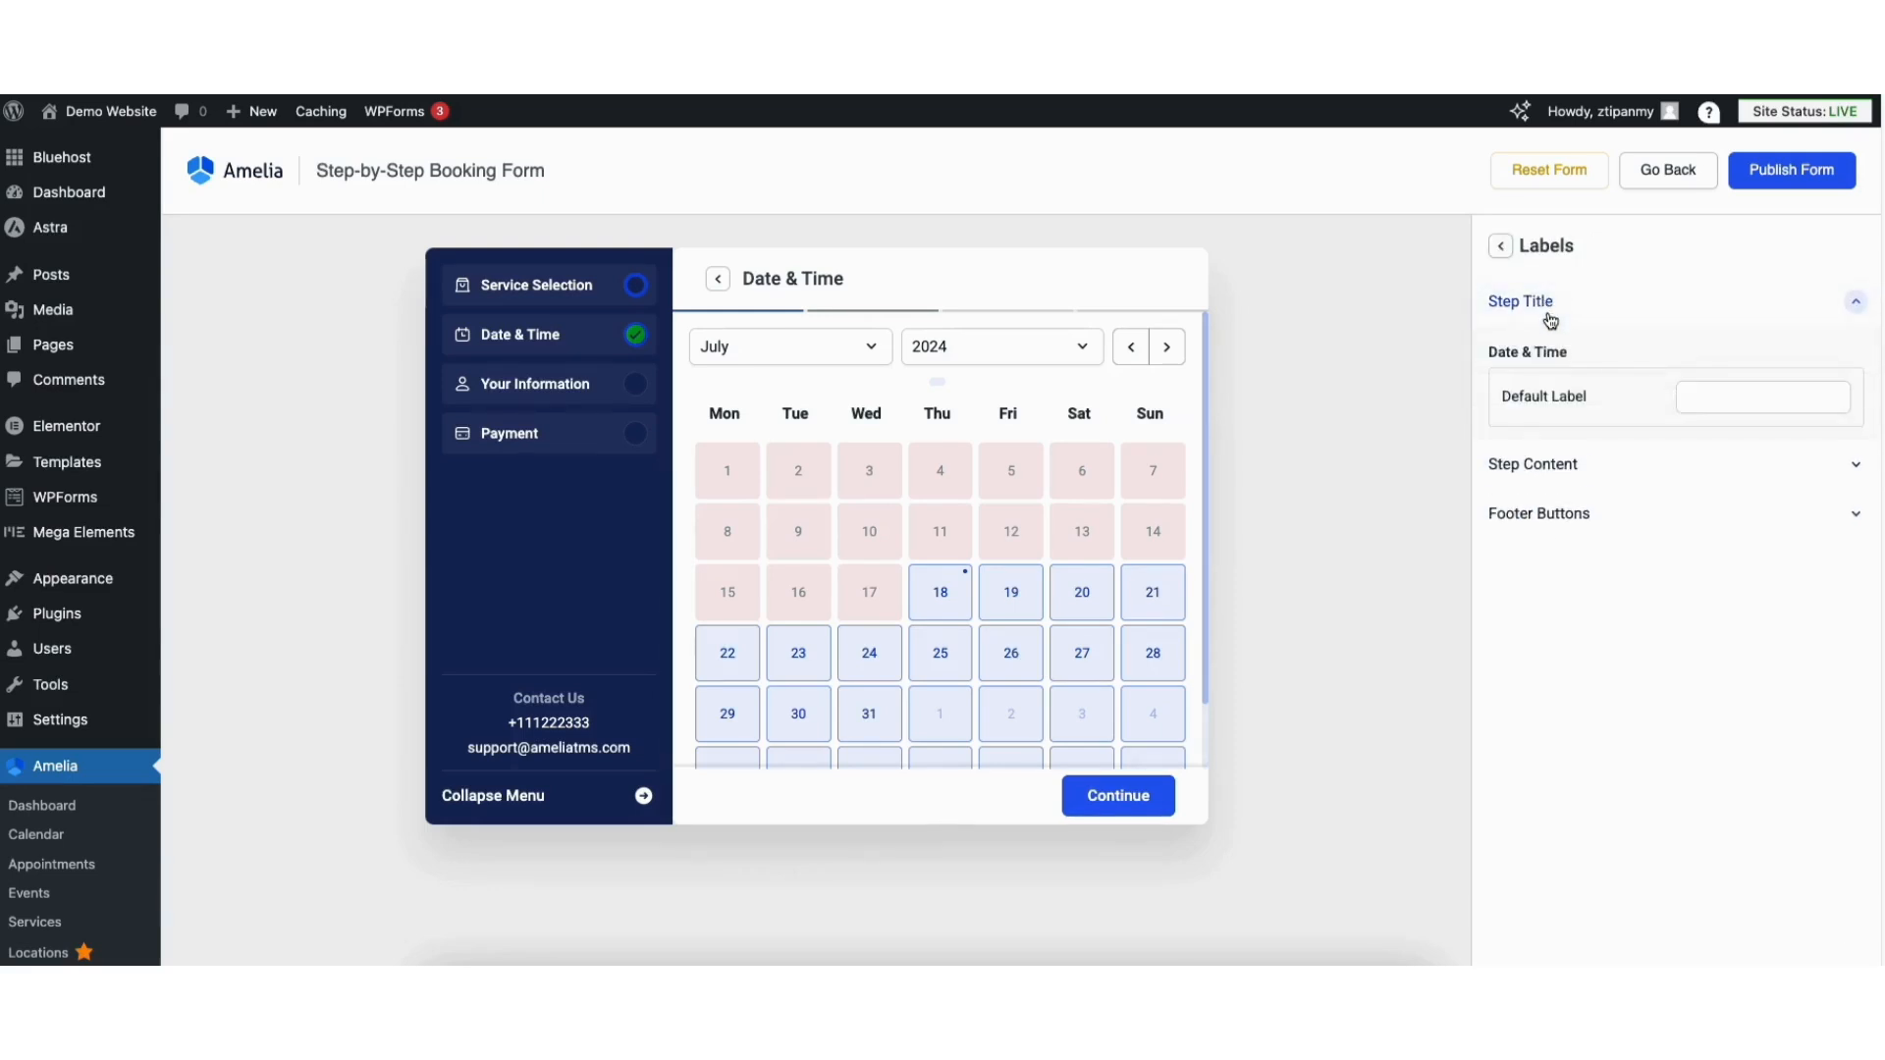
click(1555, 469)
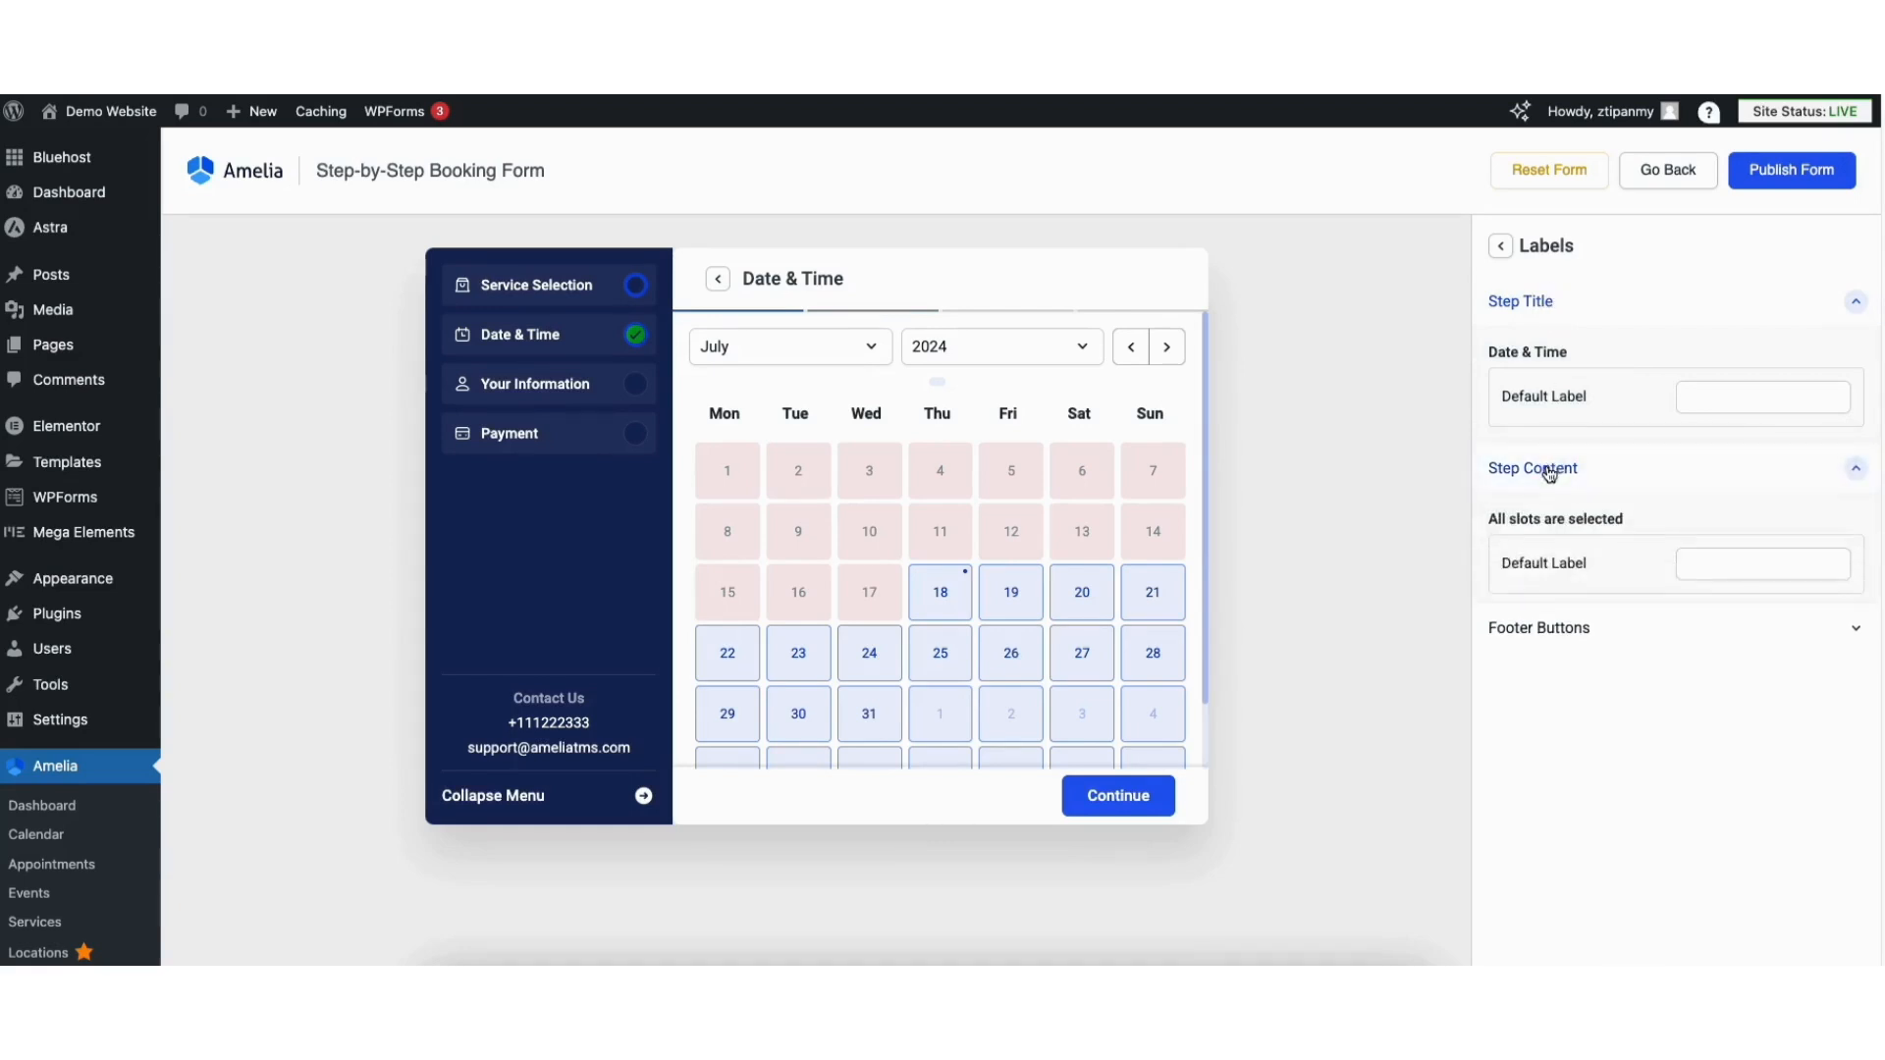
click(1555, 639)
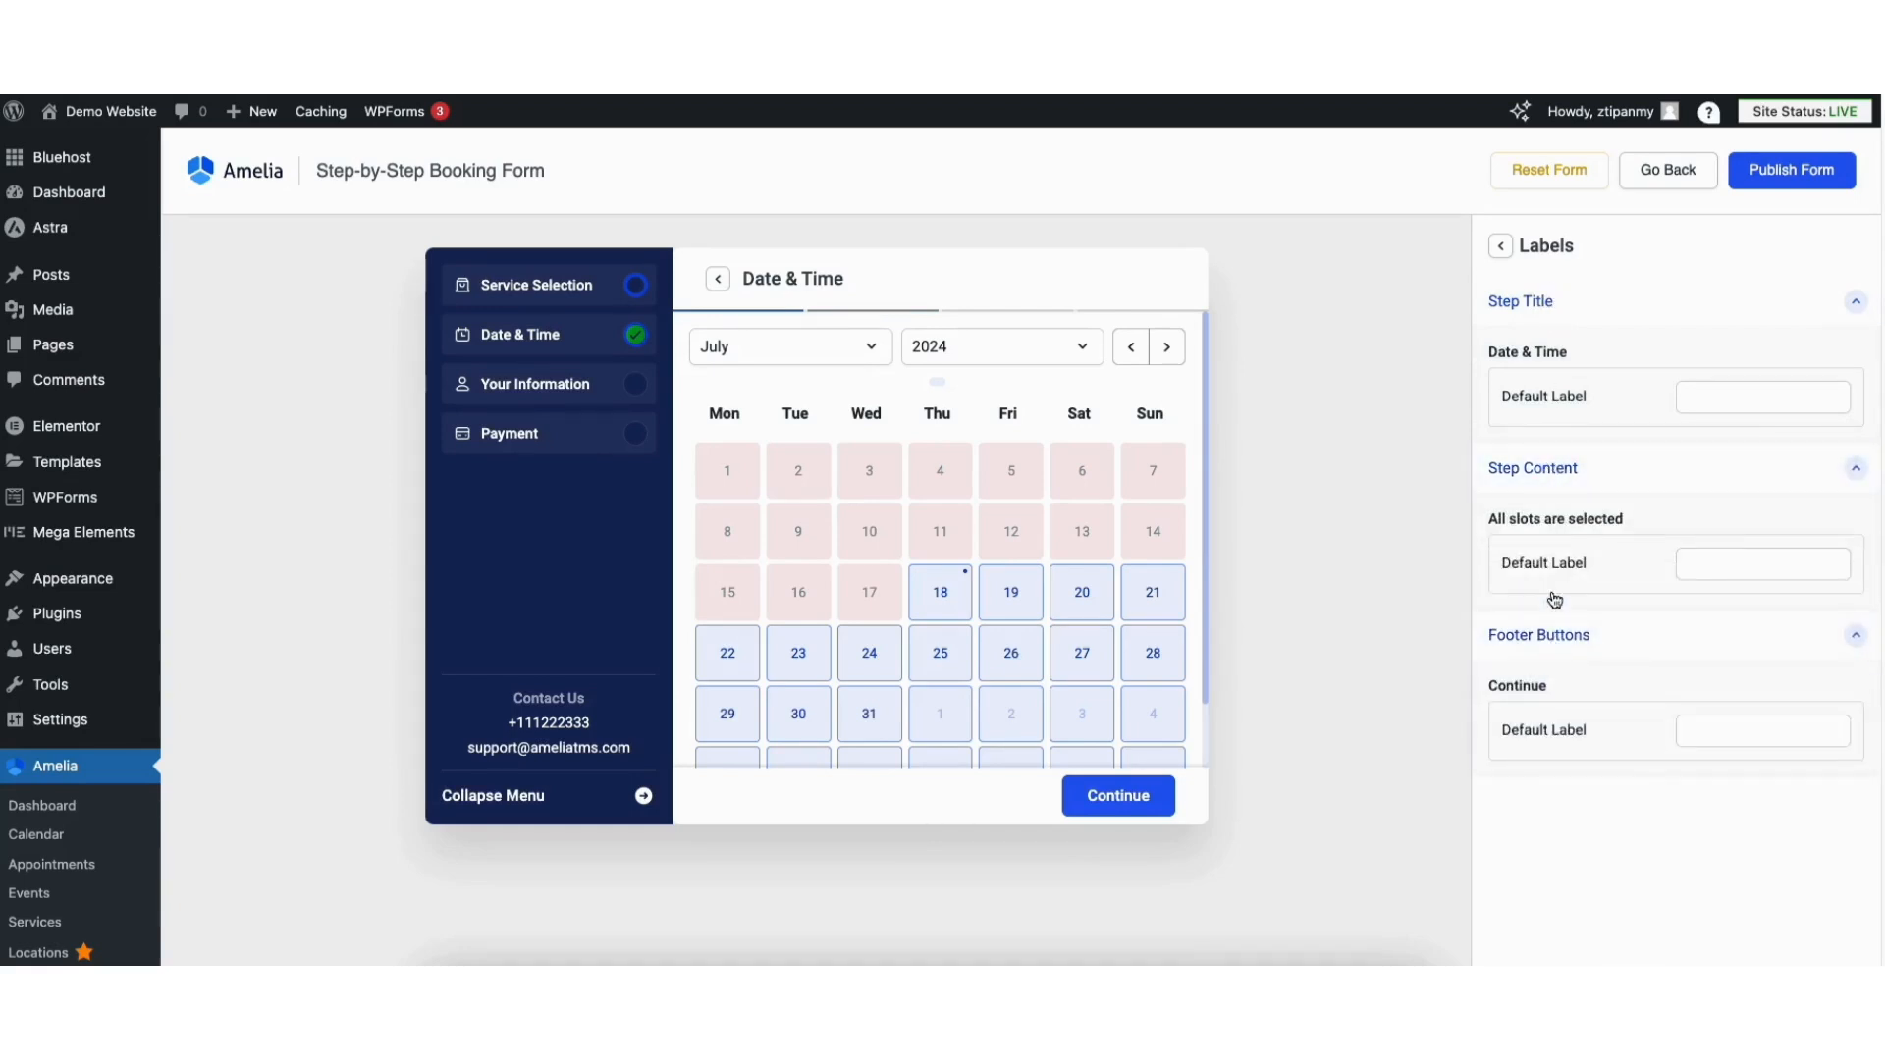
click(1502, 249)
click(1501, 248)
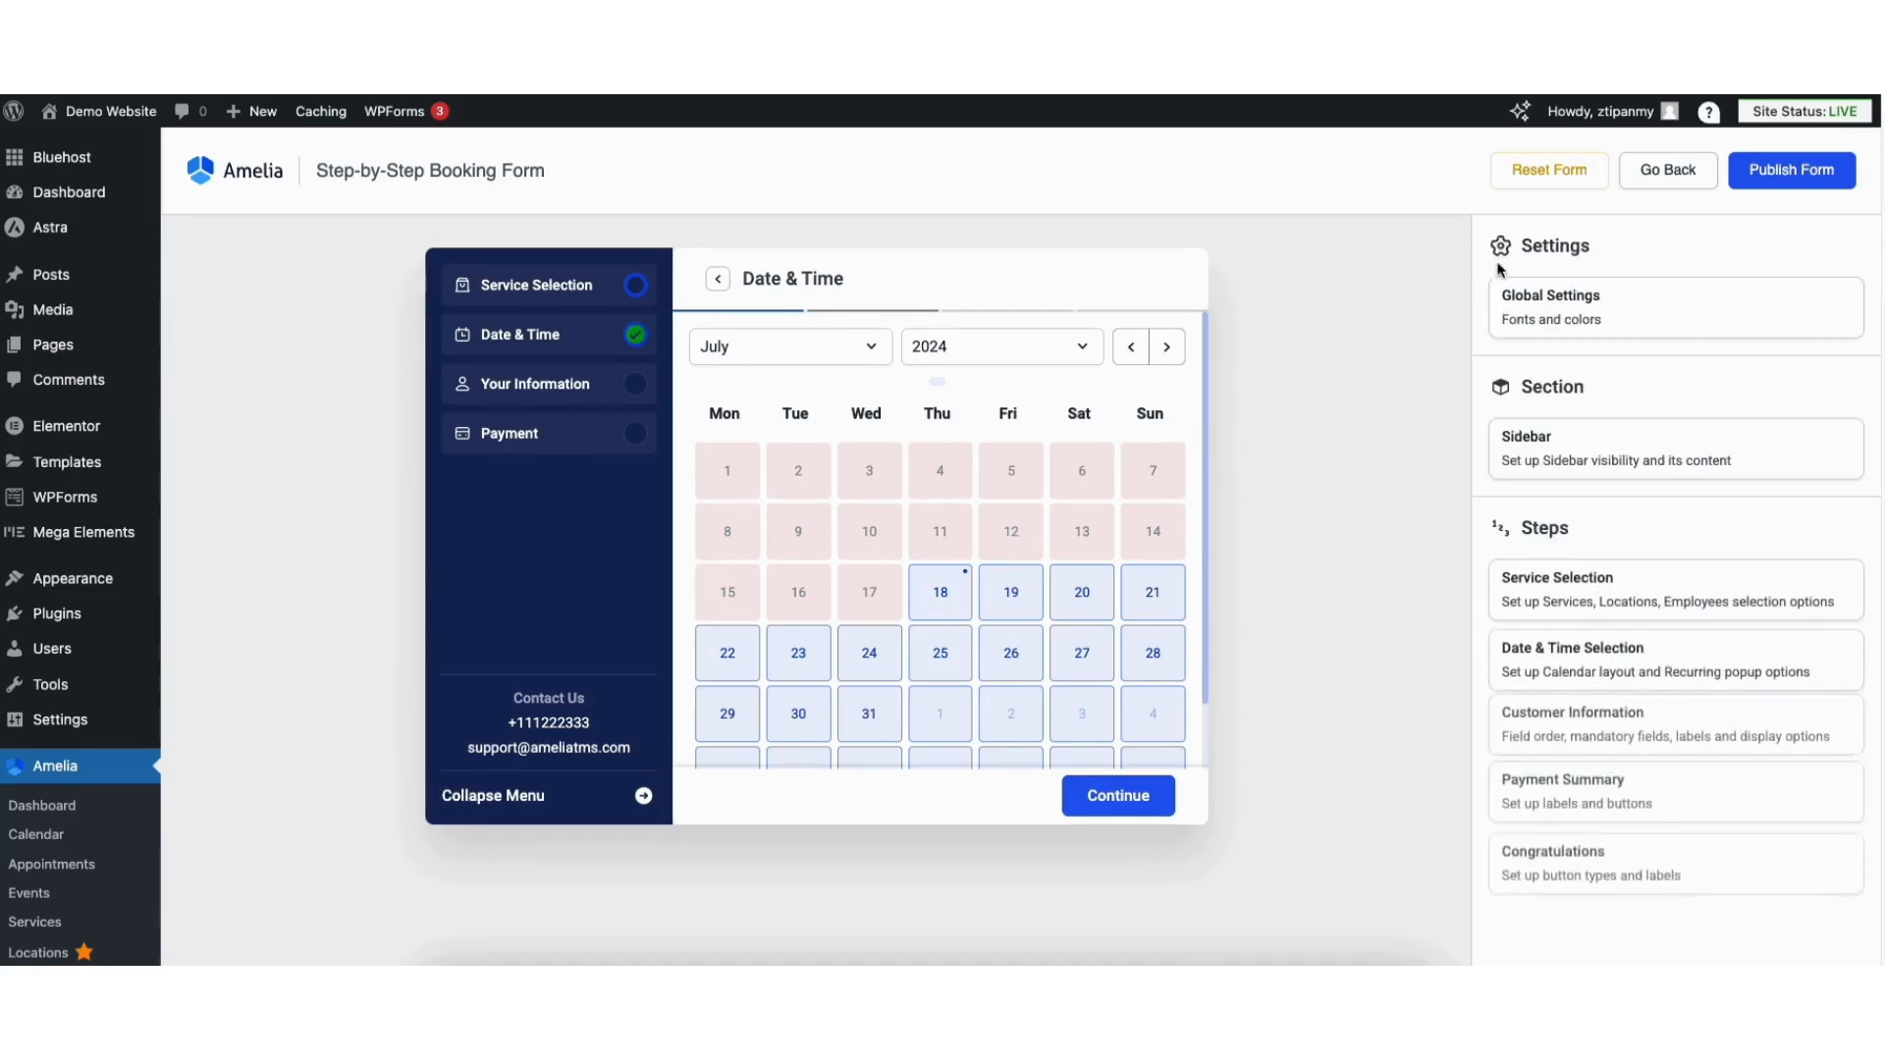
Step: Examine the Customer Information step's field order and its mandatory field, display field and continue button type options
click(1544, 729)
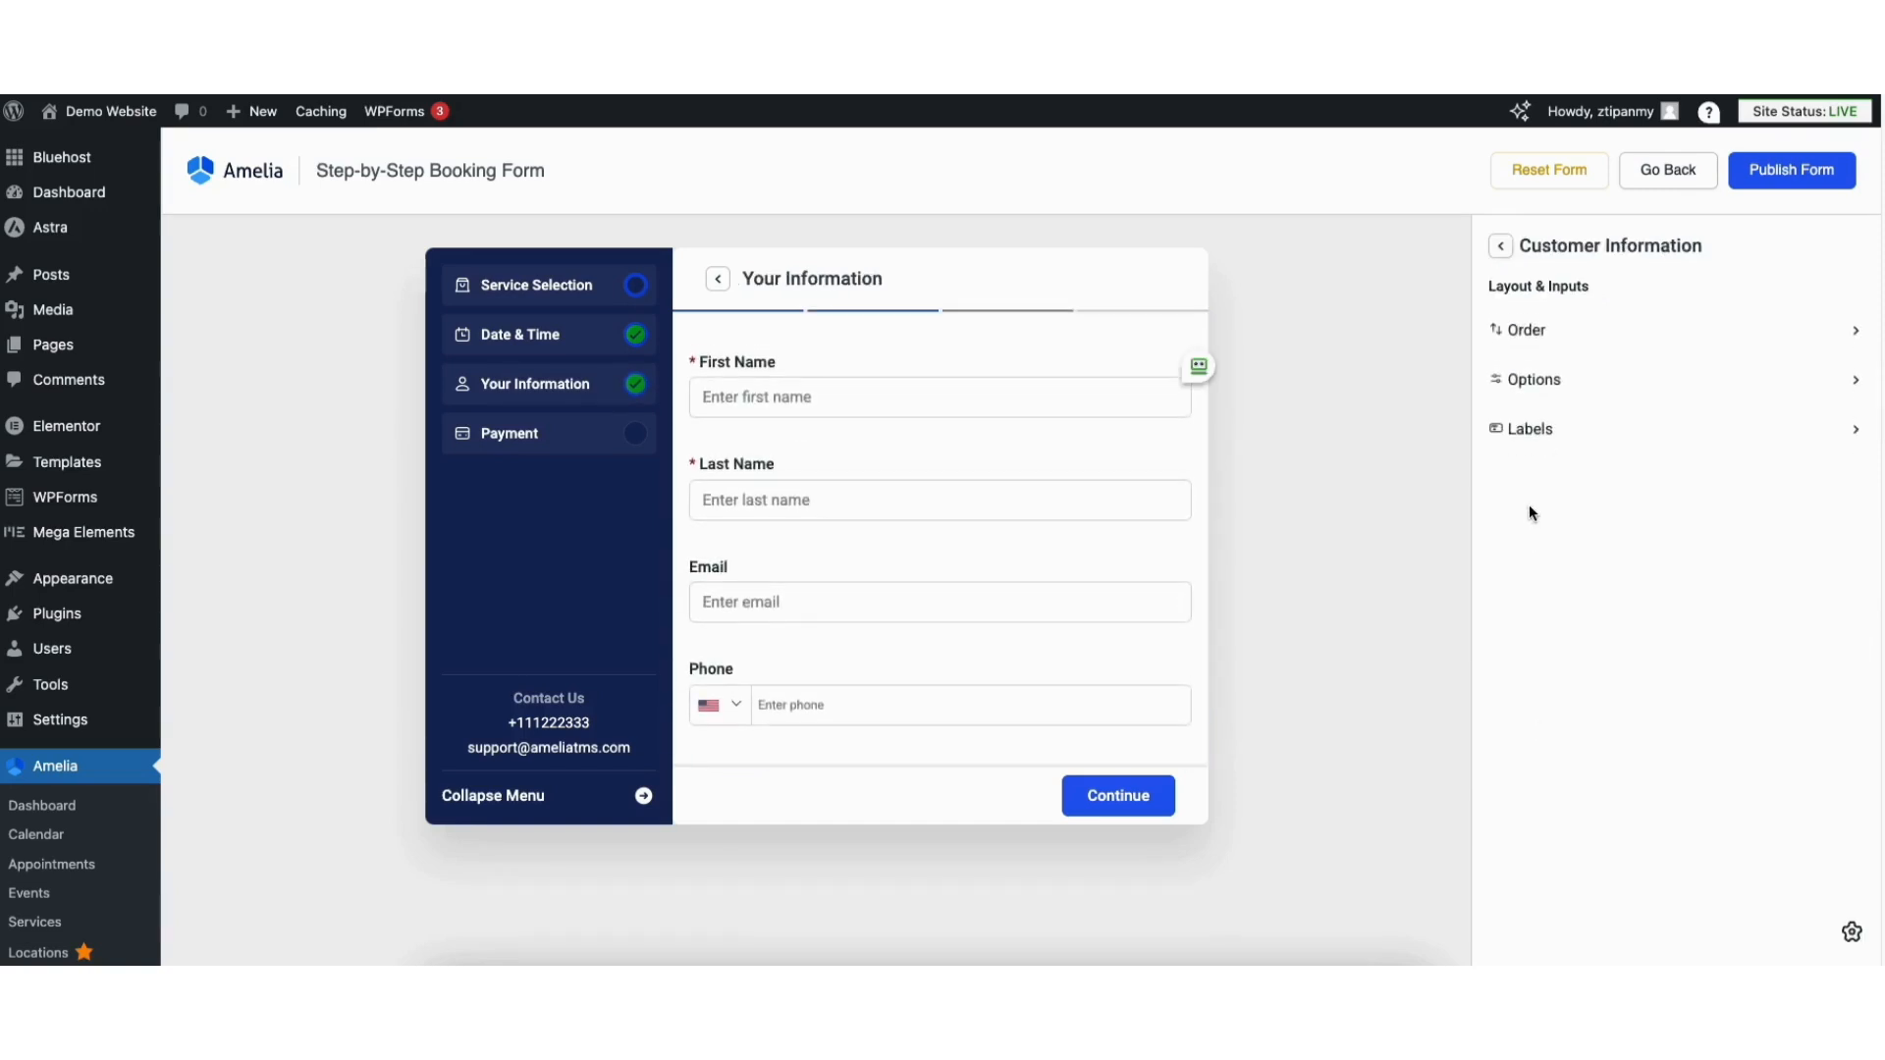
click(1537, 330)
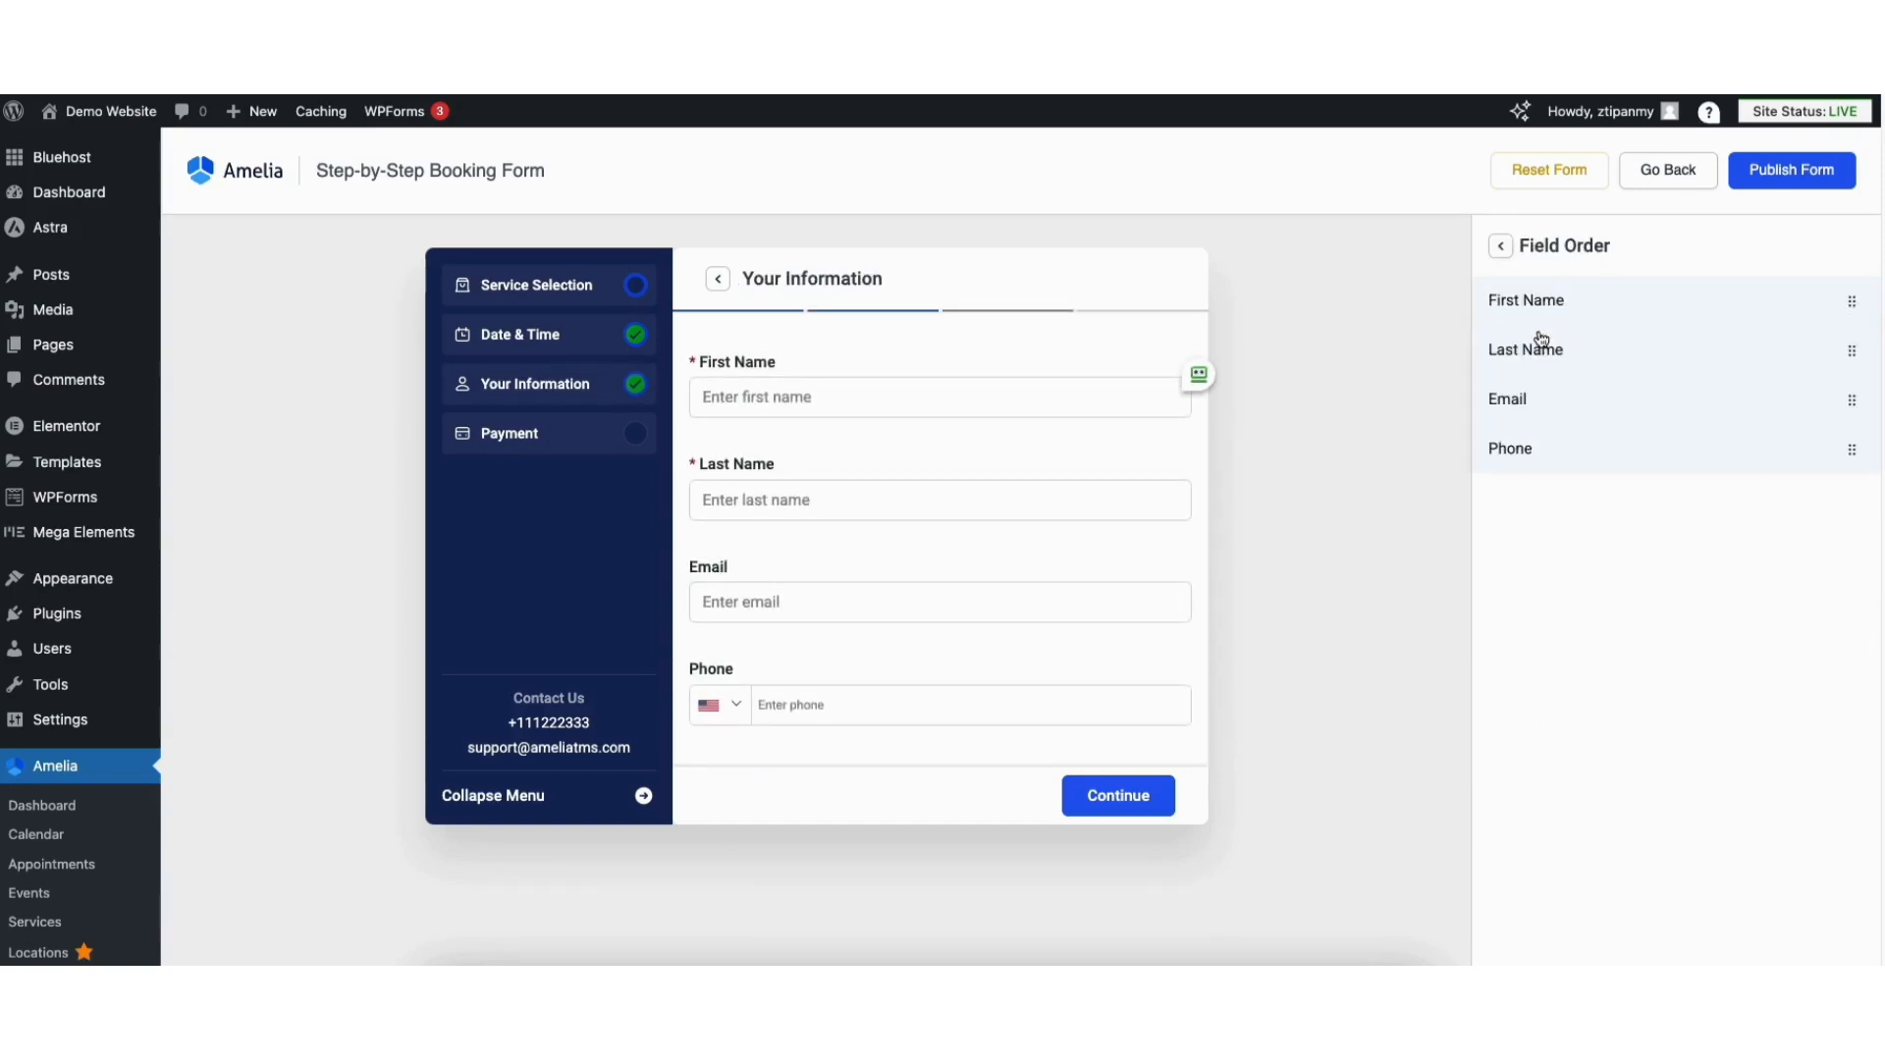
mouse_move(1856, 305)
mouse_down()
mouse_move(1839, 334)
mouse_move(1843, 303)
mouse_up()
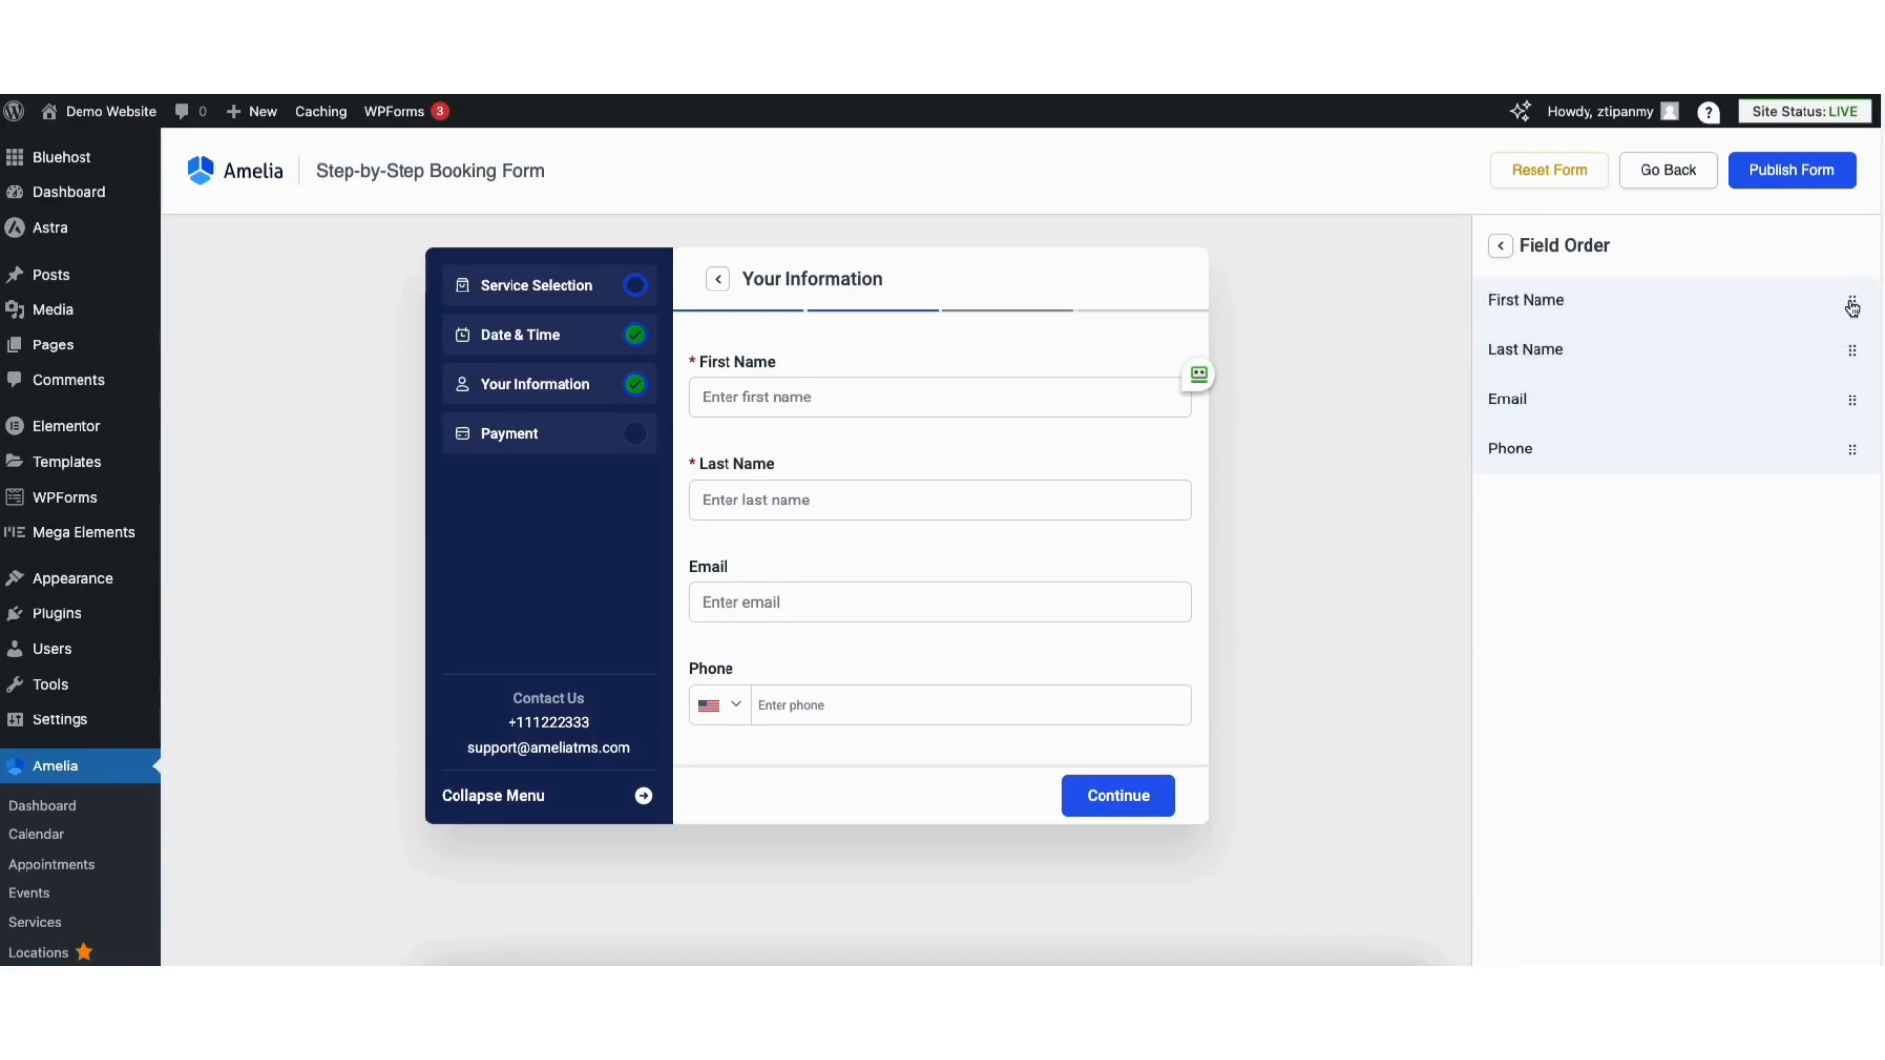
click(1500, 245)
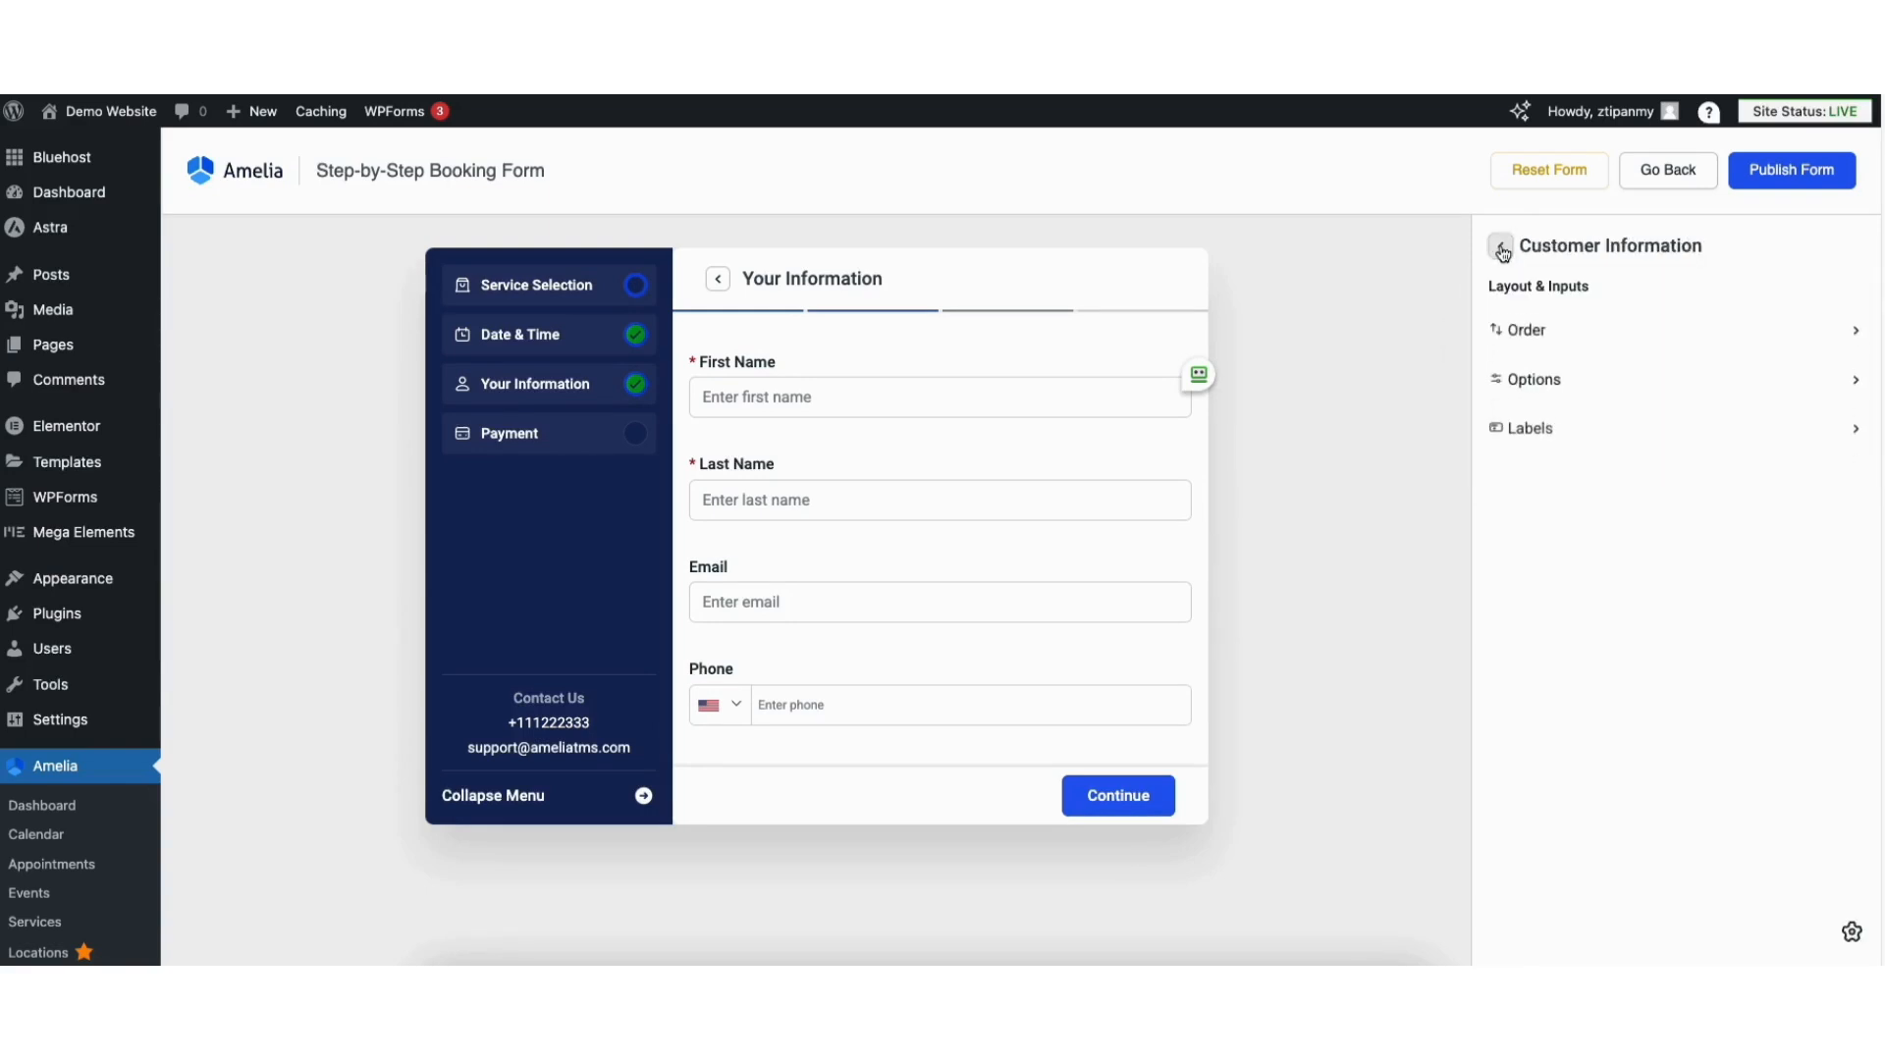
click(1554, 379)
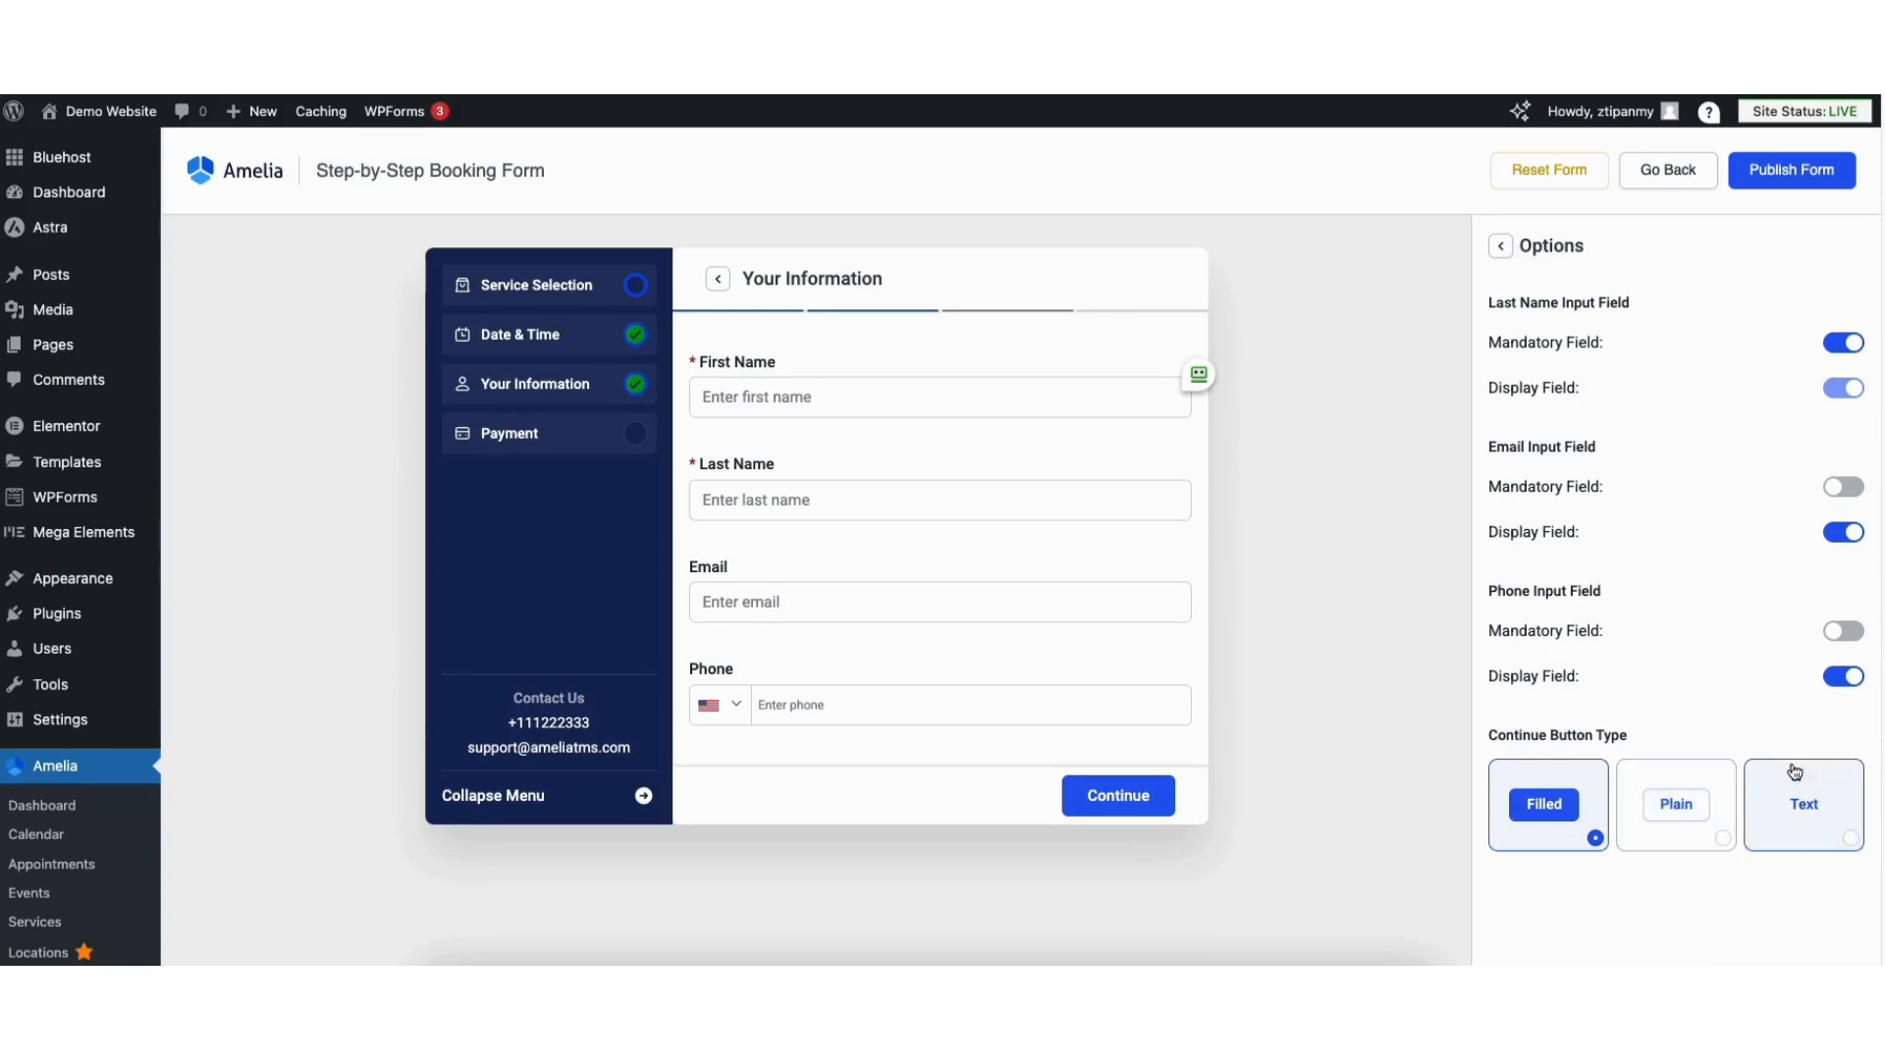
click(1500, 246)
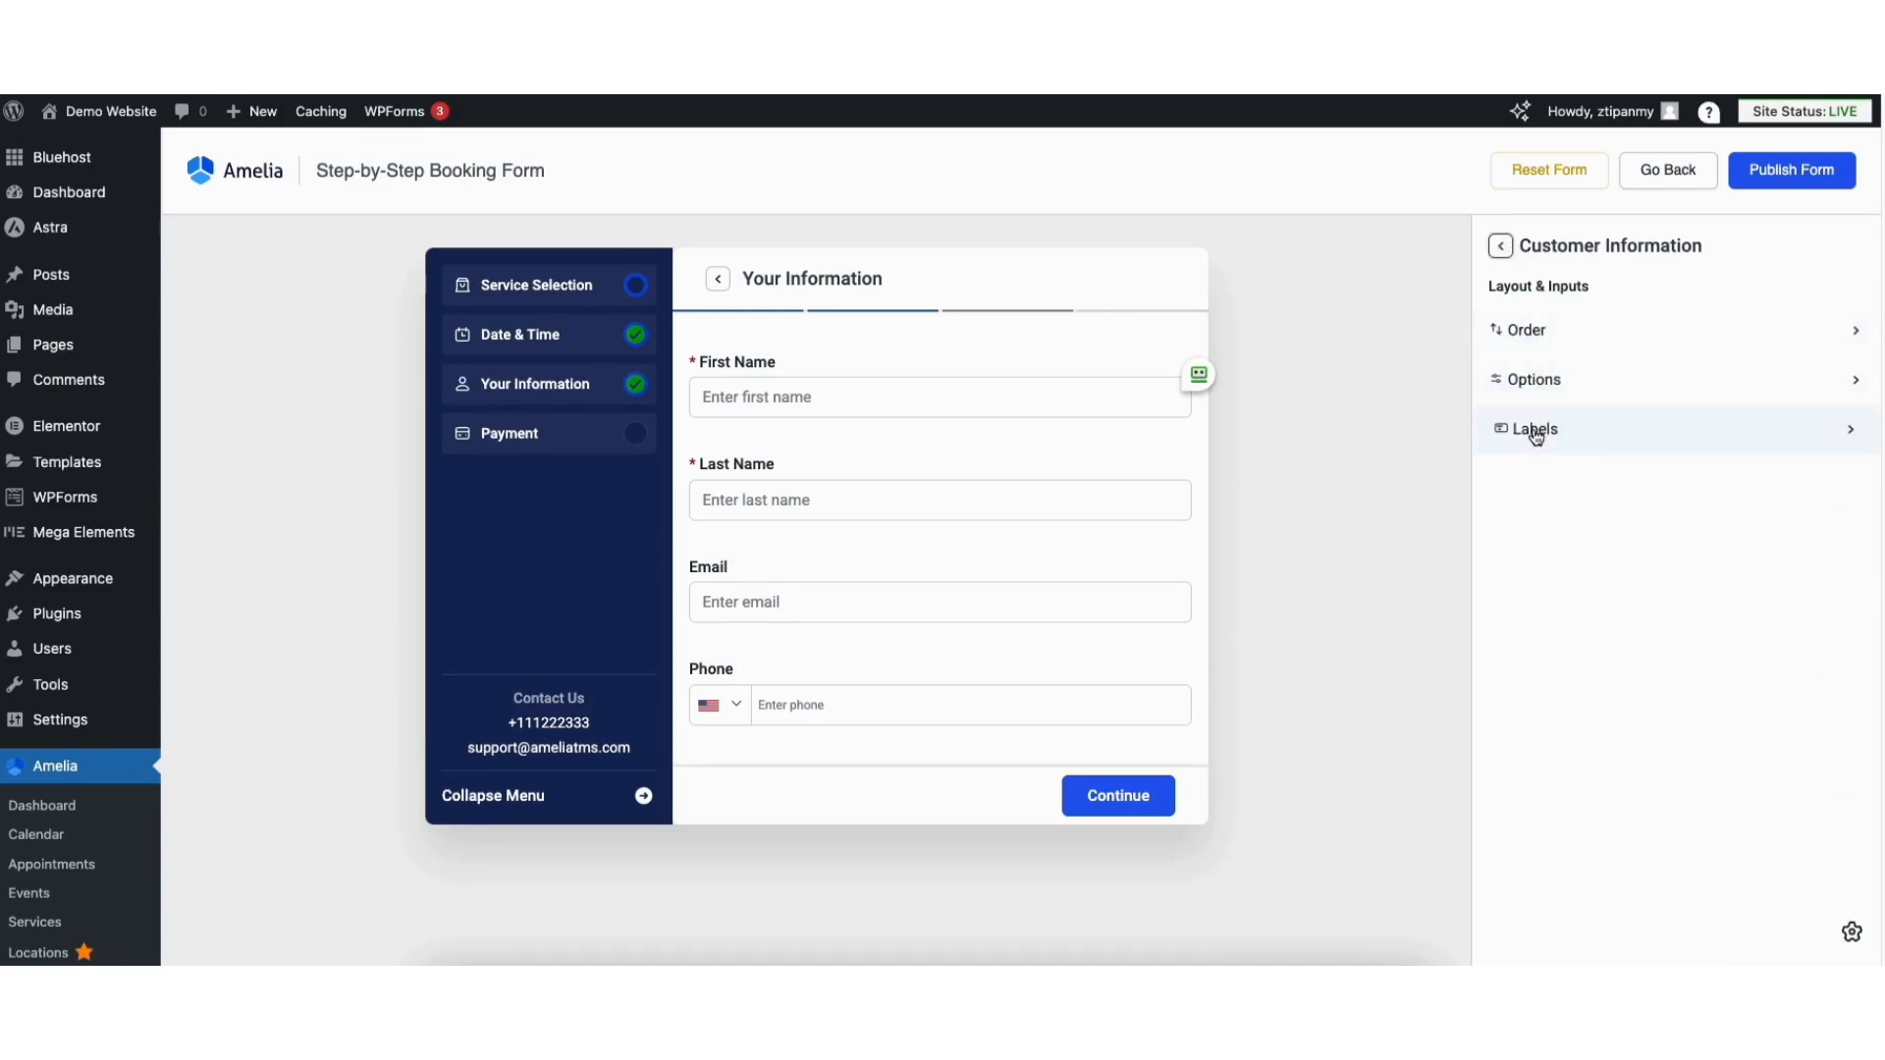
Step: Examine the Customer Information step's title, input field and footer button labels
click(1536, 432)
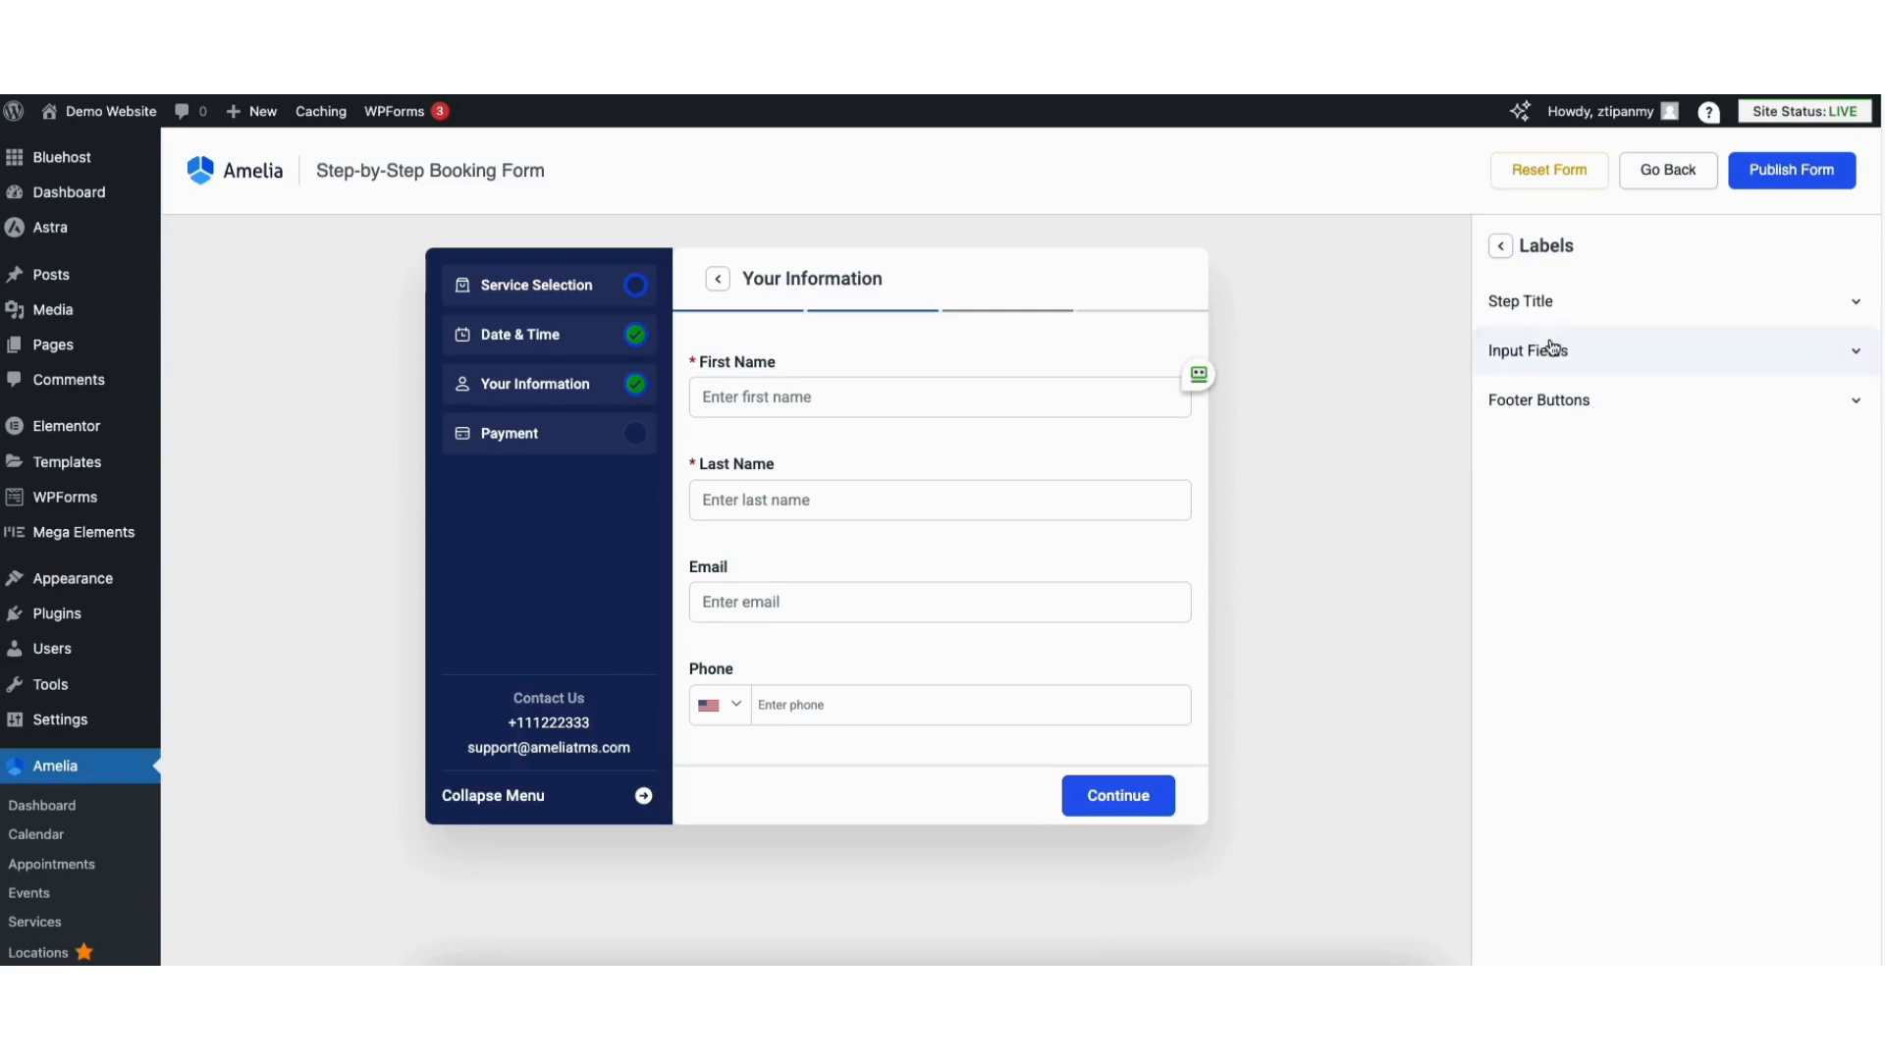
click(1540, 302)
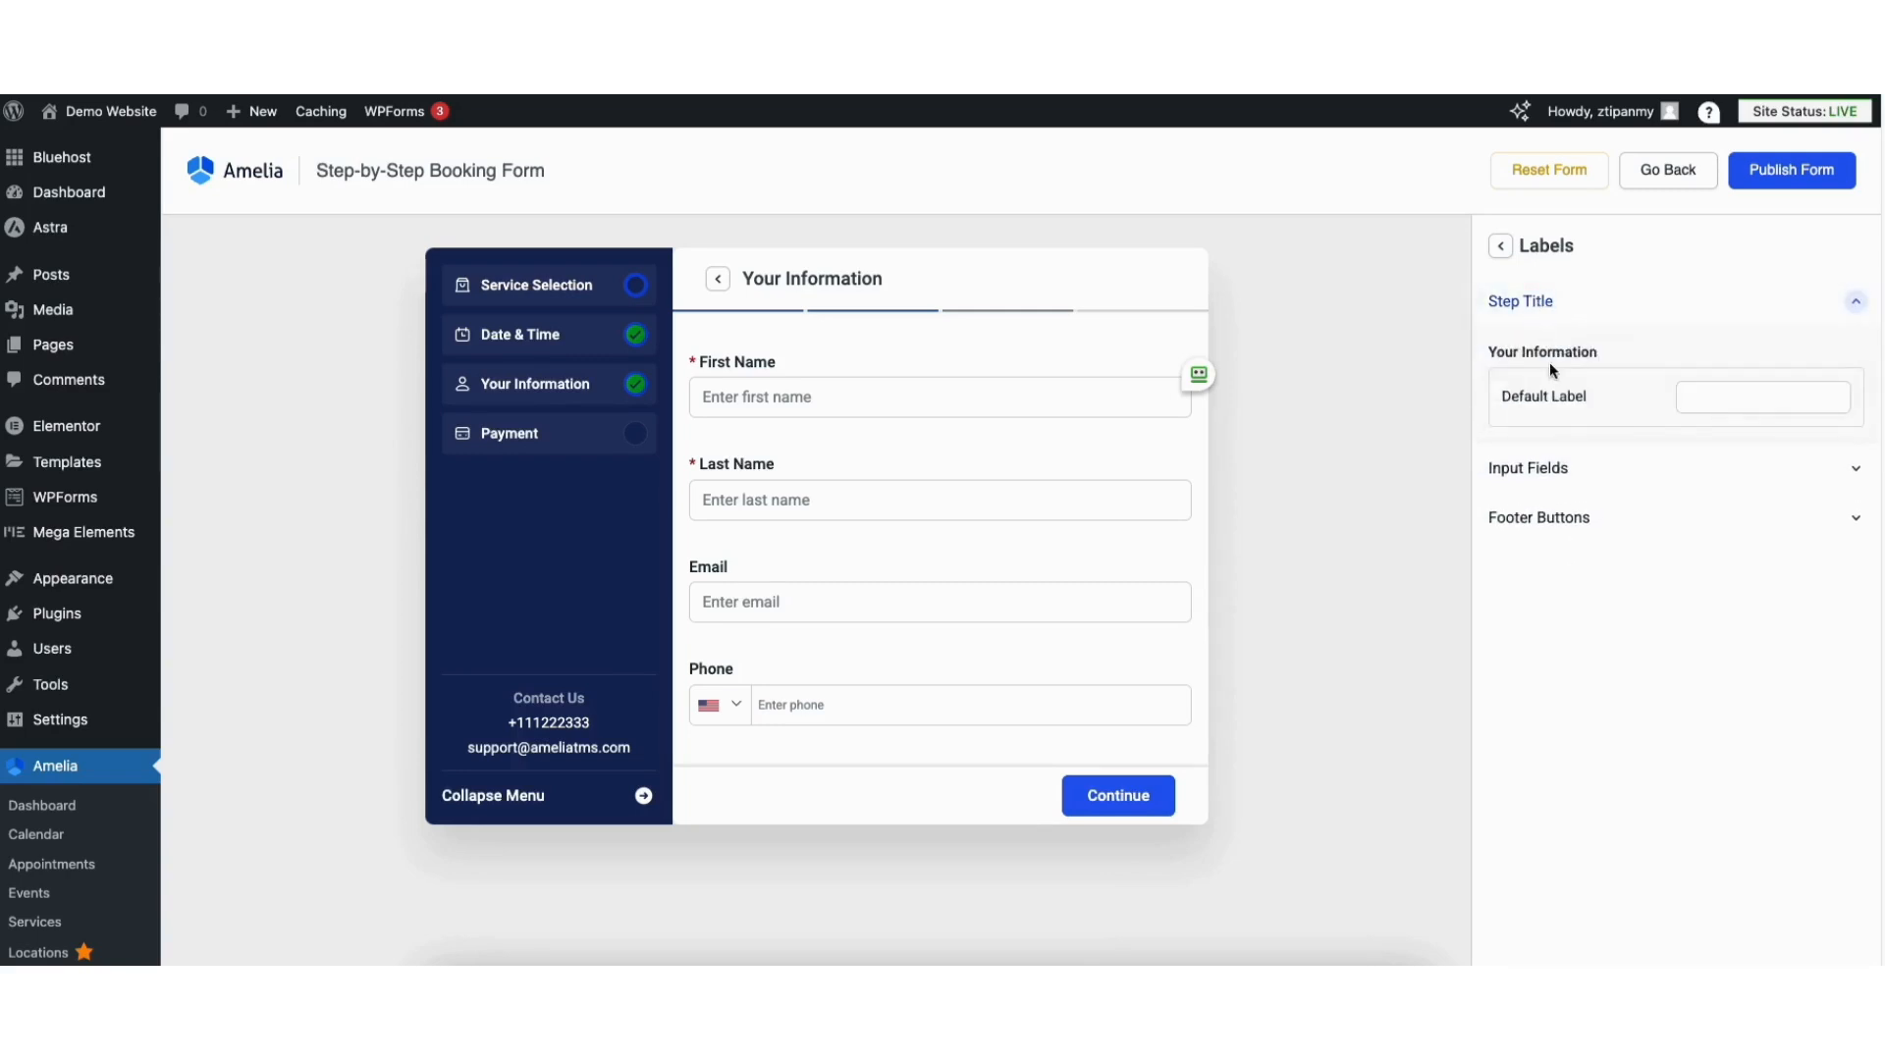
click(1549, 471)
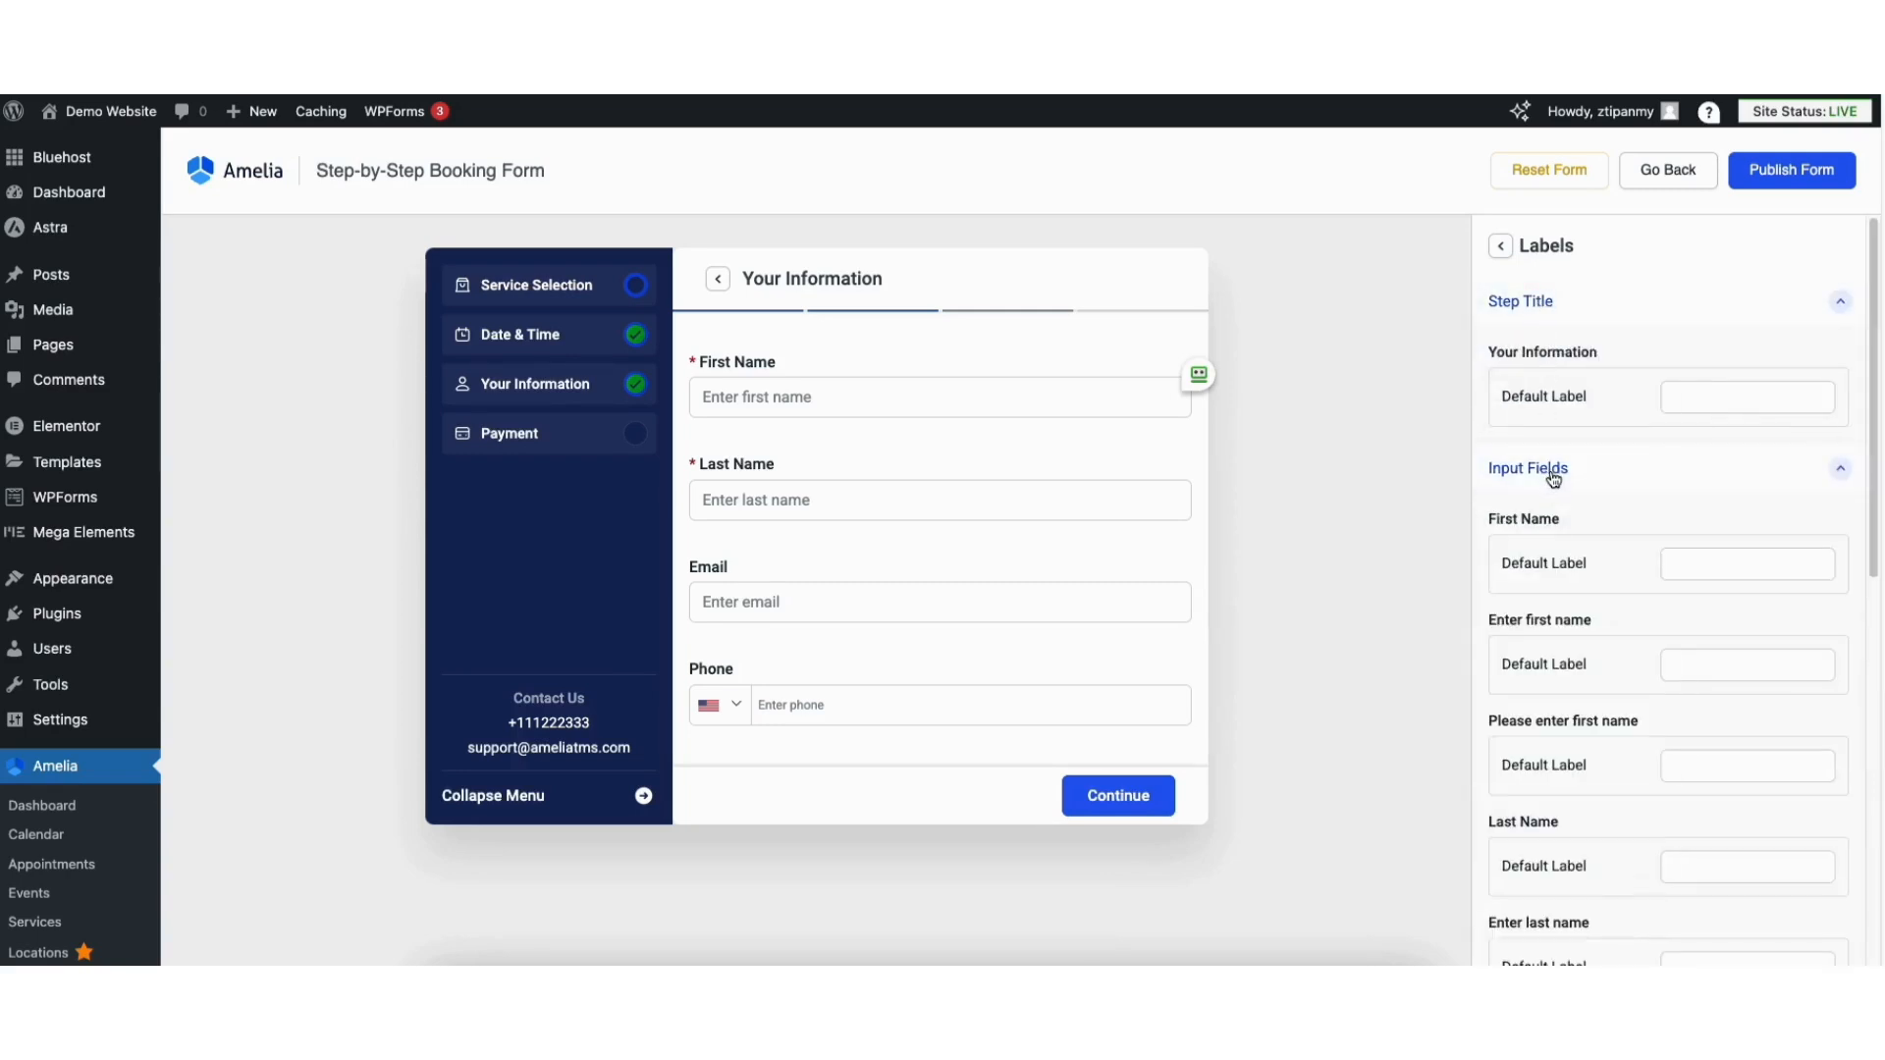
click(1840, 474)
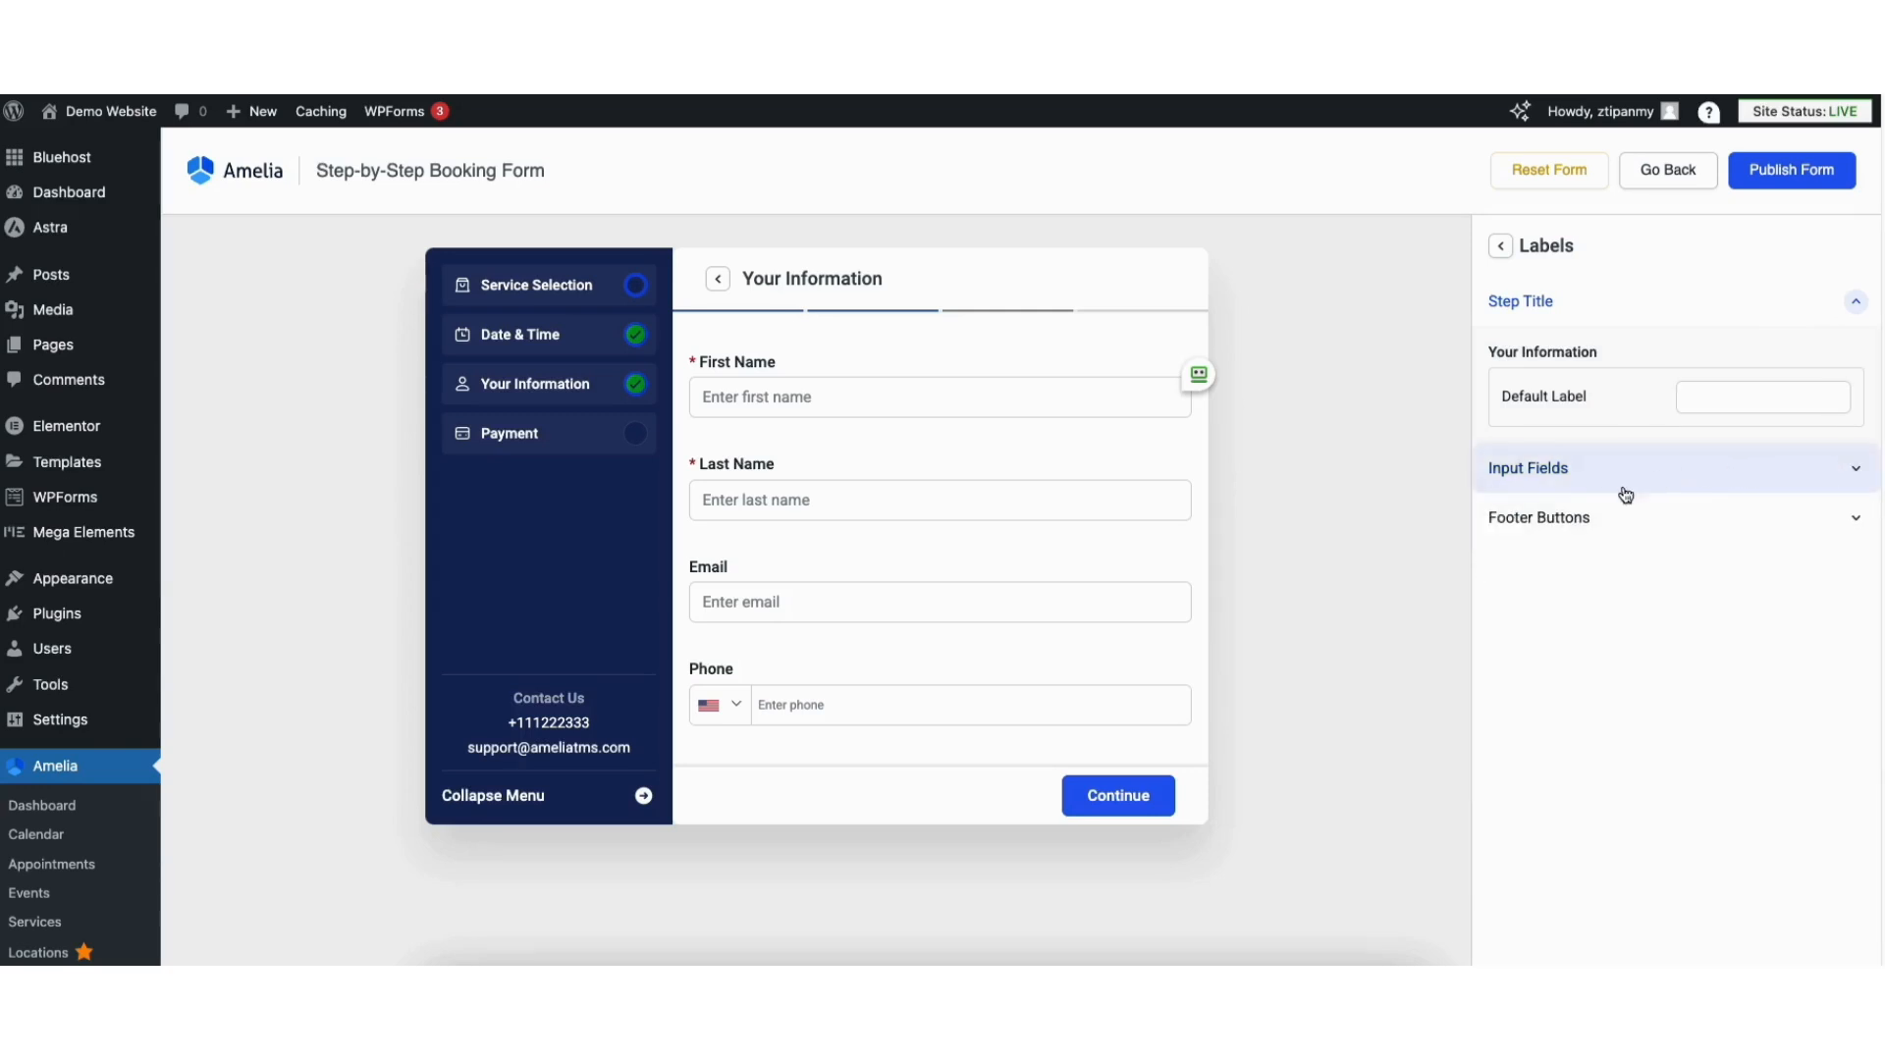
click(1592, 519)
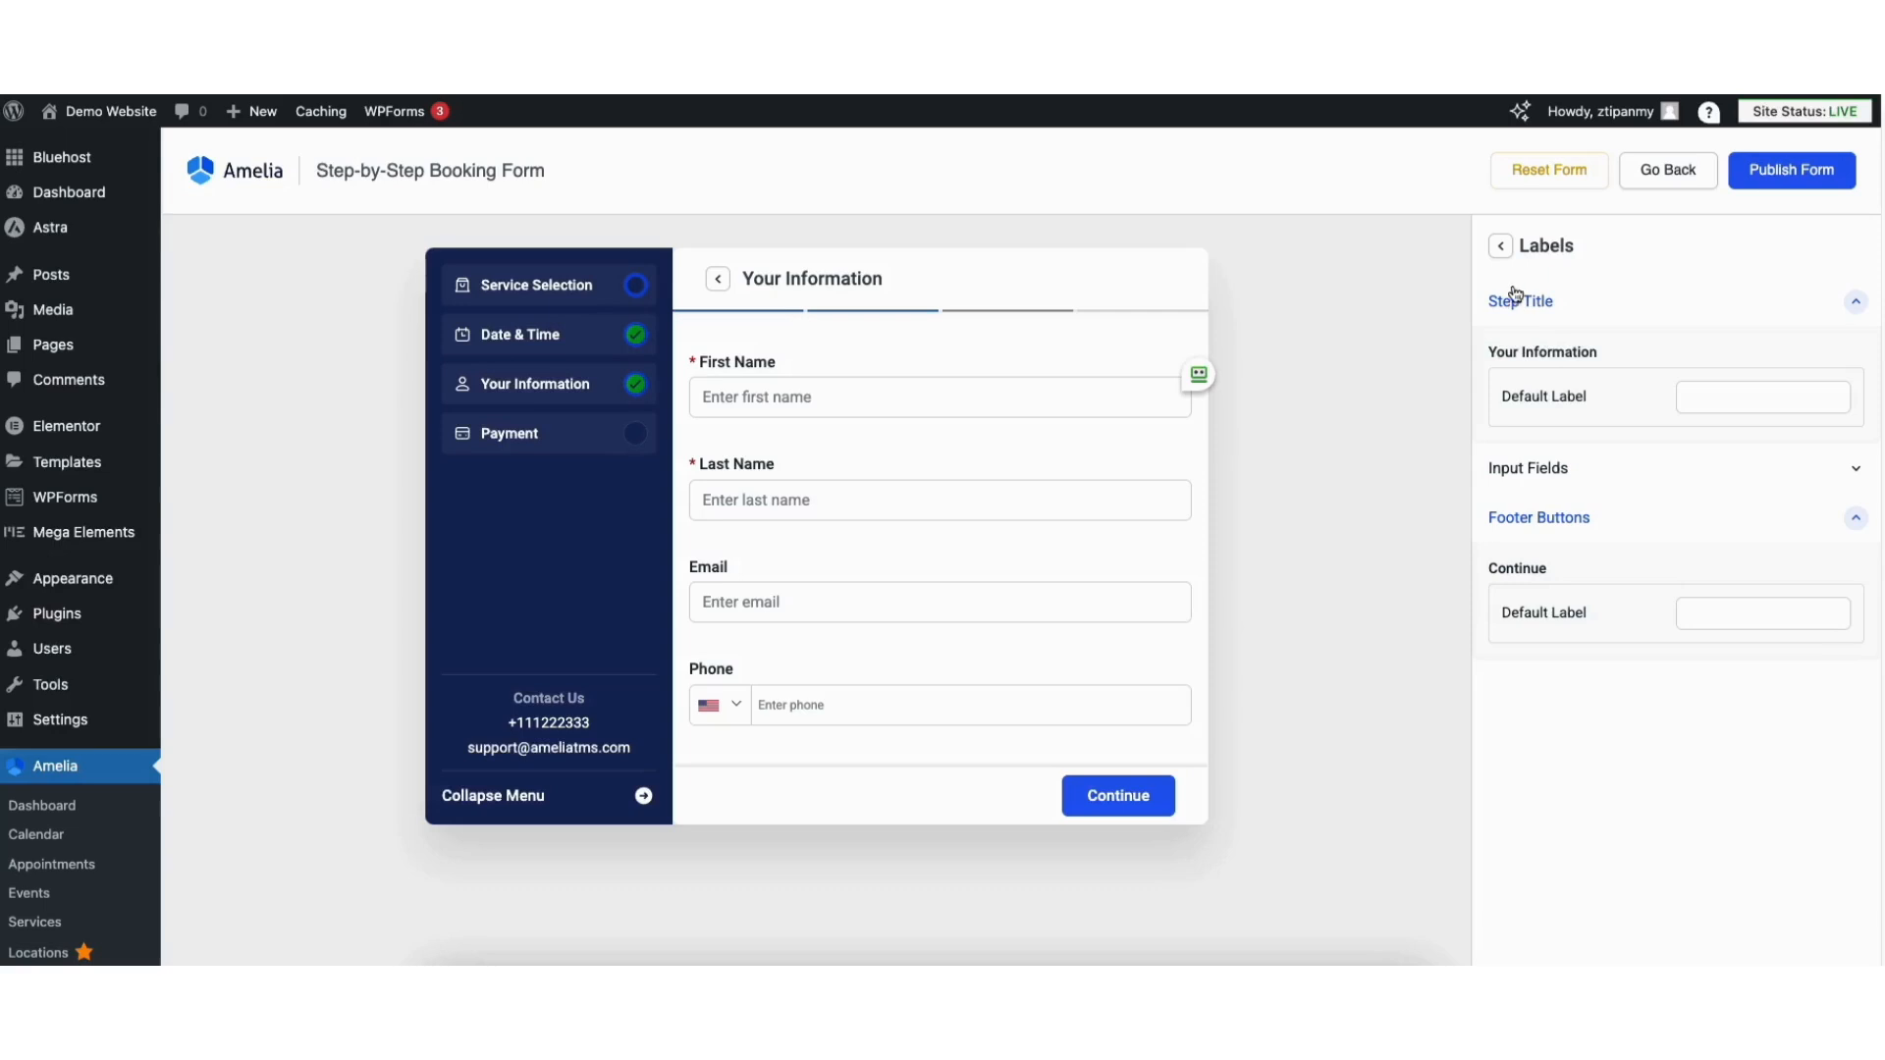
click(1502, 250)
click(1503, 252)
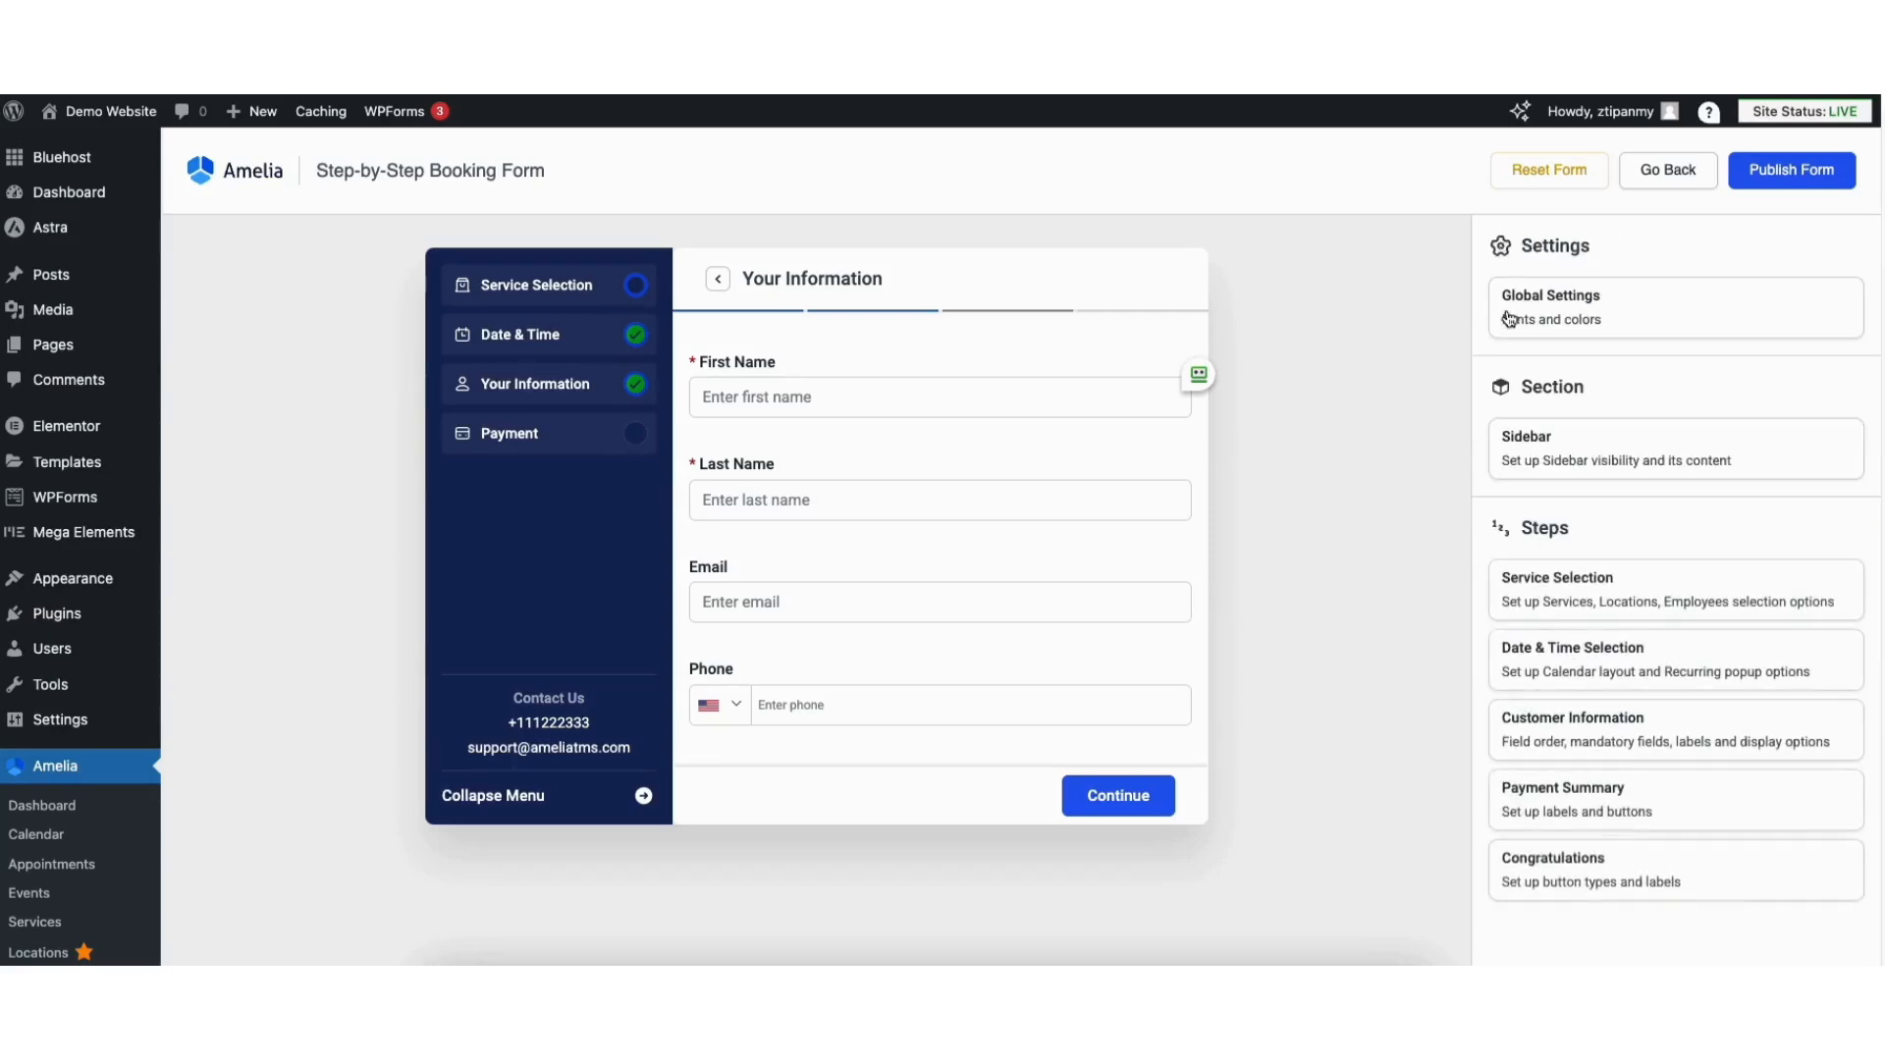
Step: Examine the continue button type options of the Payment Summary step
click(1547, 798)
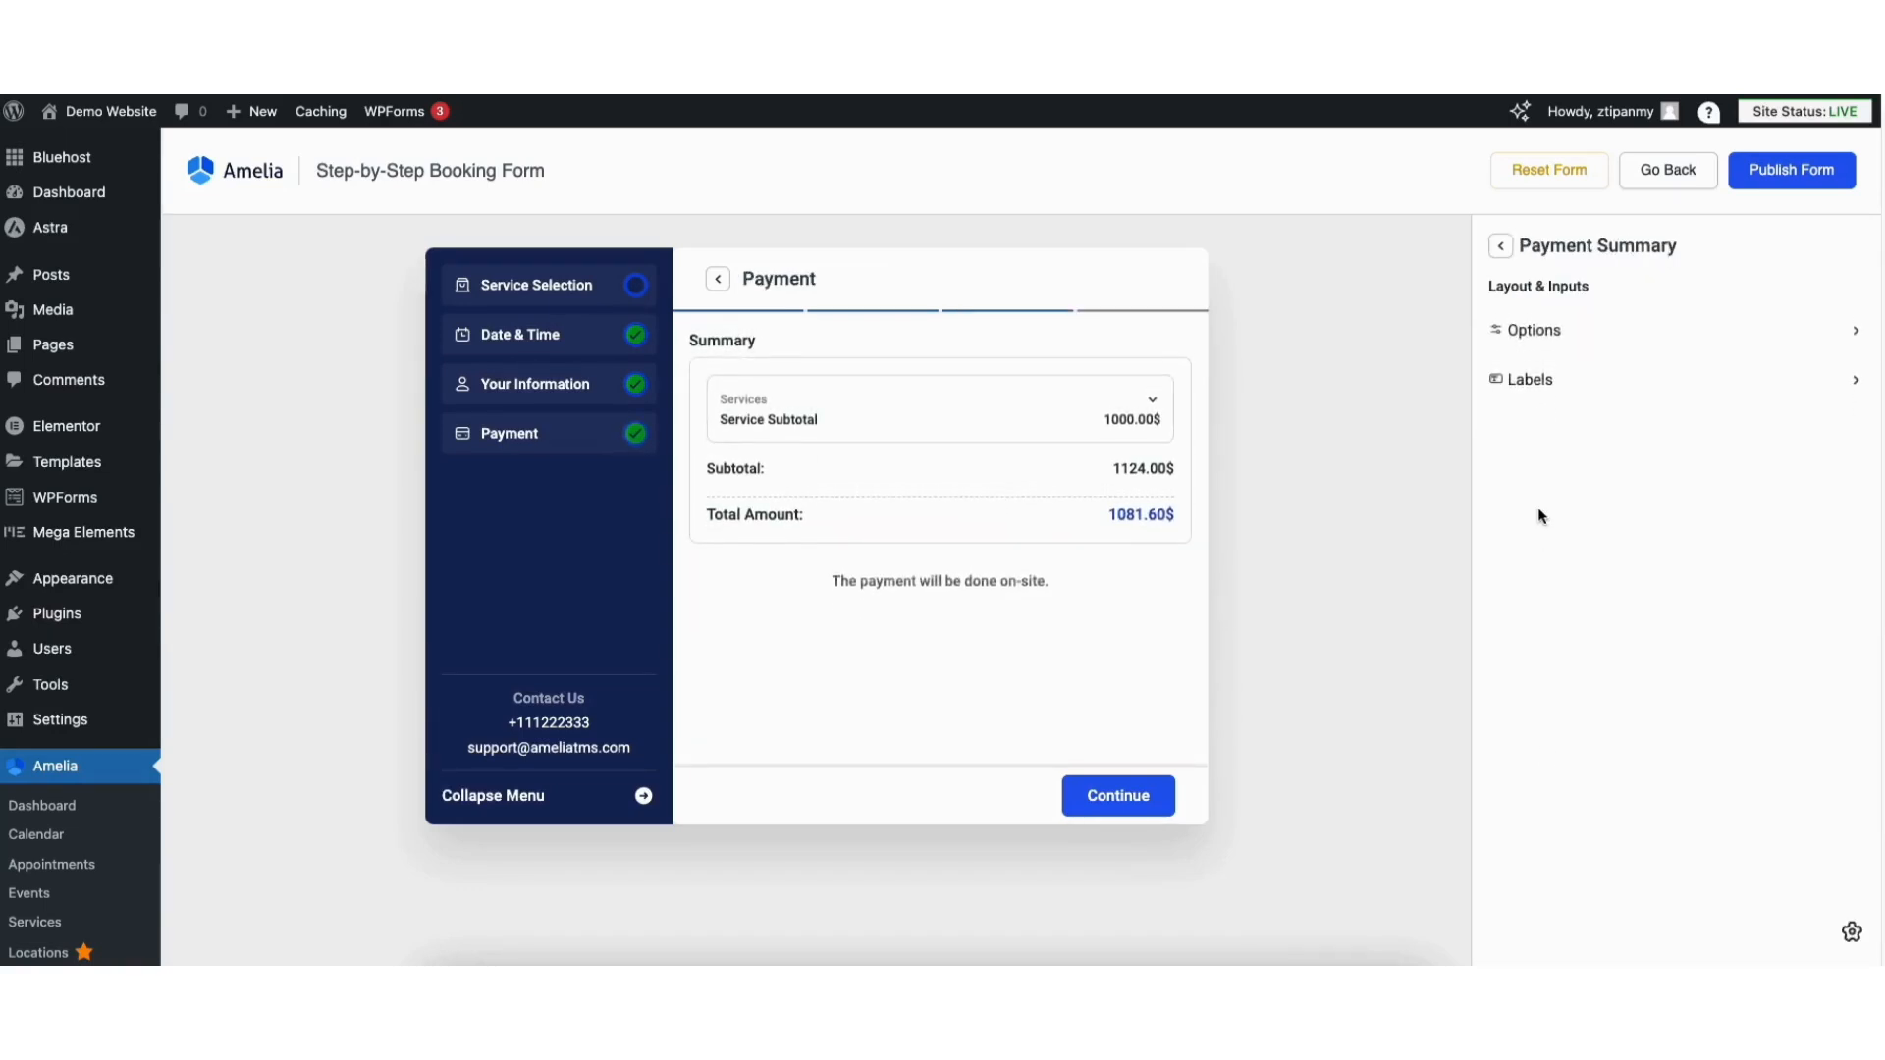
click(1529, 328)
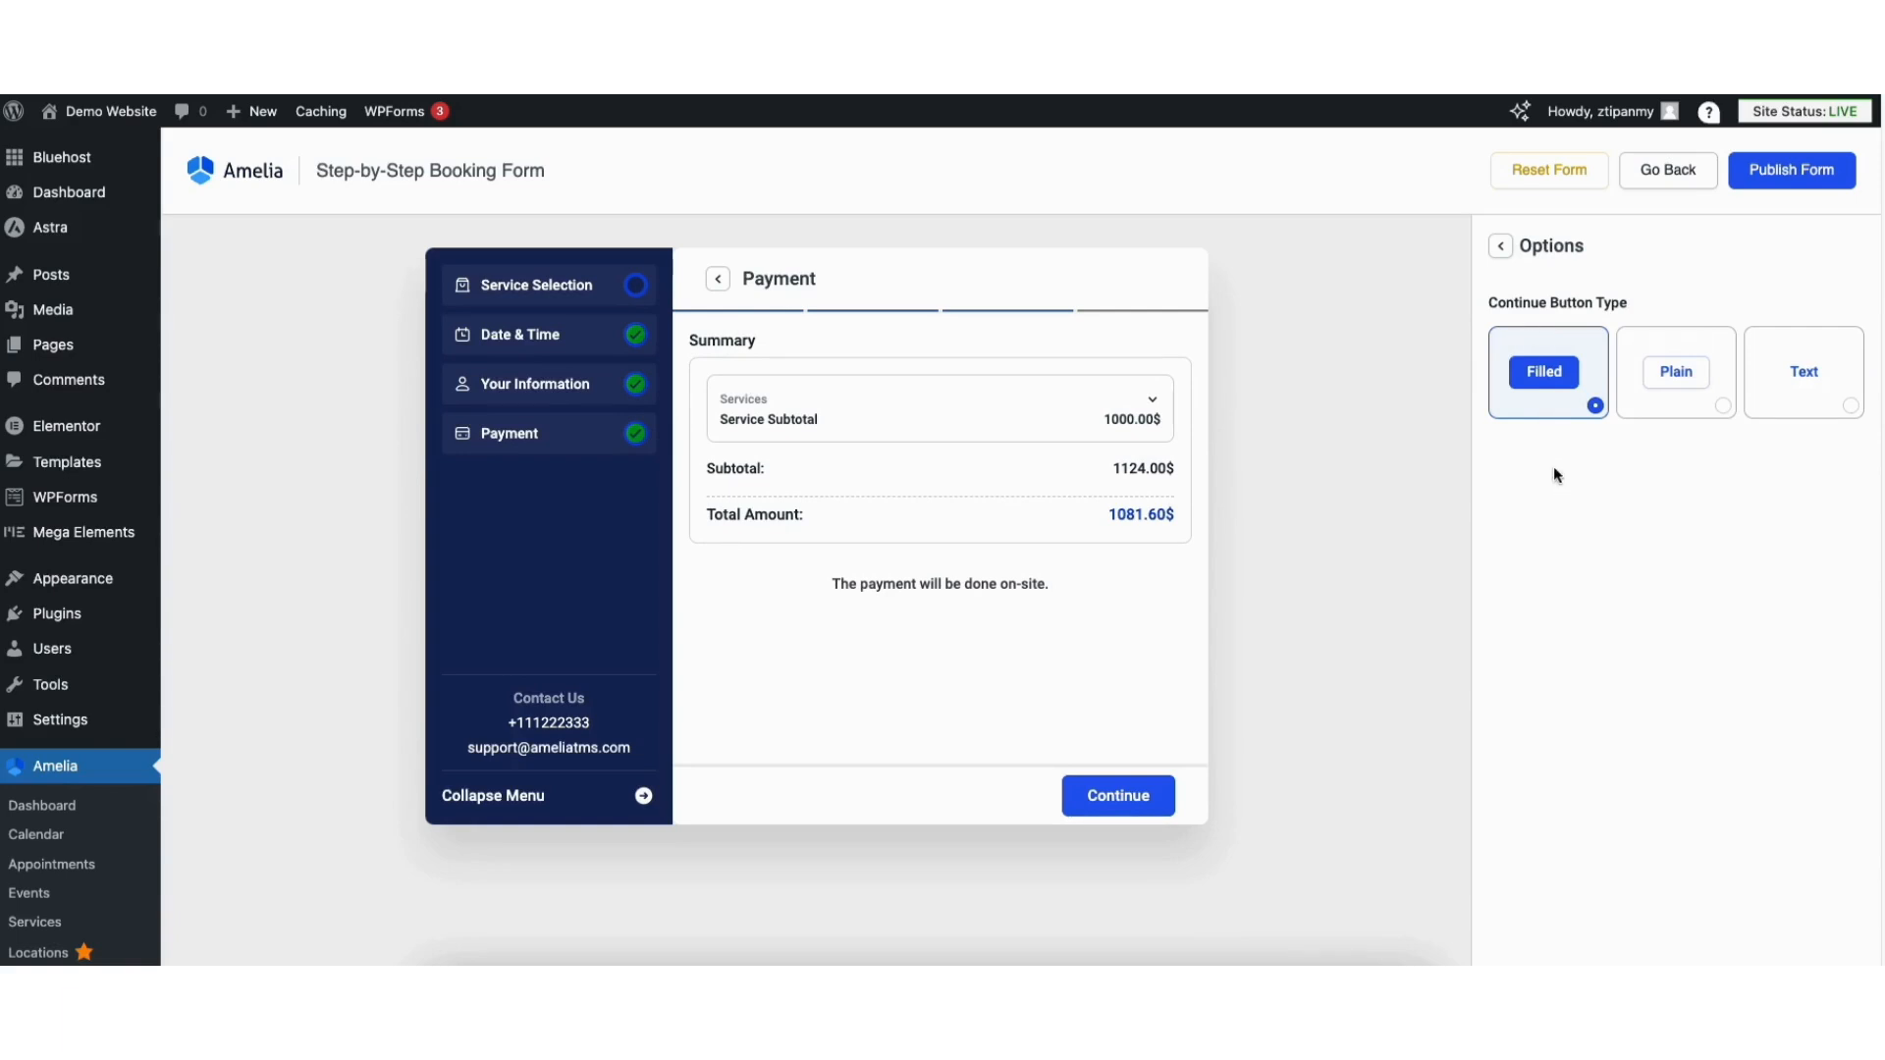
click(1501, 249)
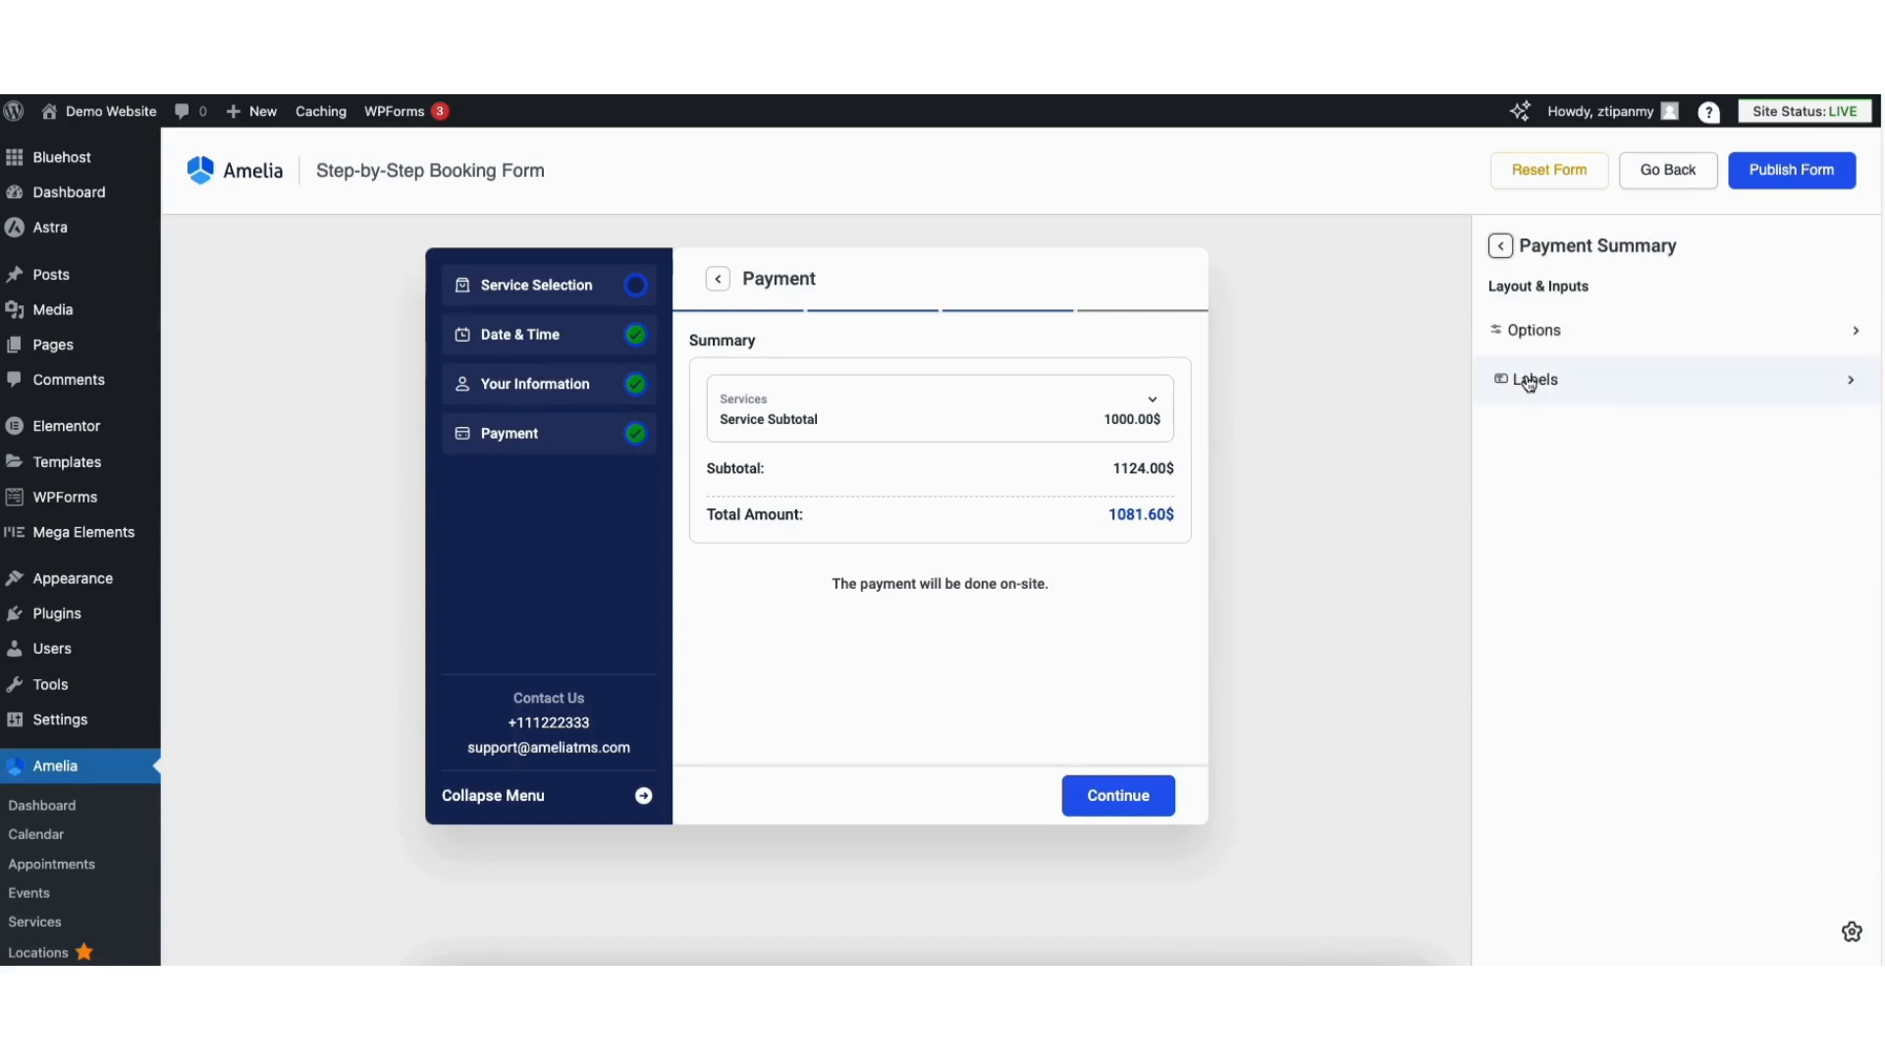
Step: Examine the Payment Summary step's title, summary segment, payment segment and footer button labels
click(1529, 383)
click(1566, 310)
click(1566, 306)
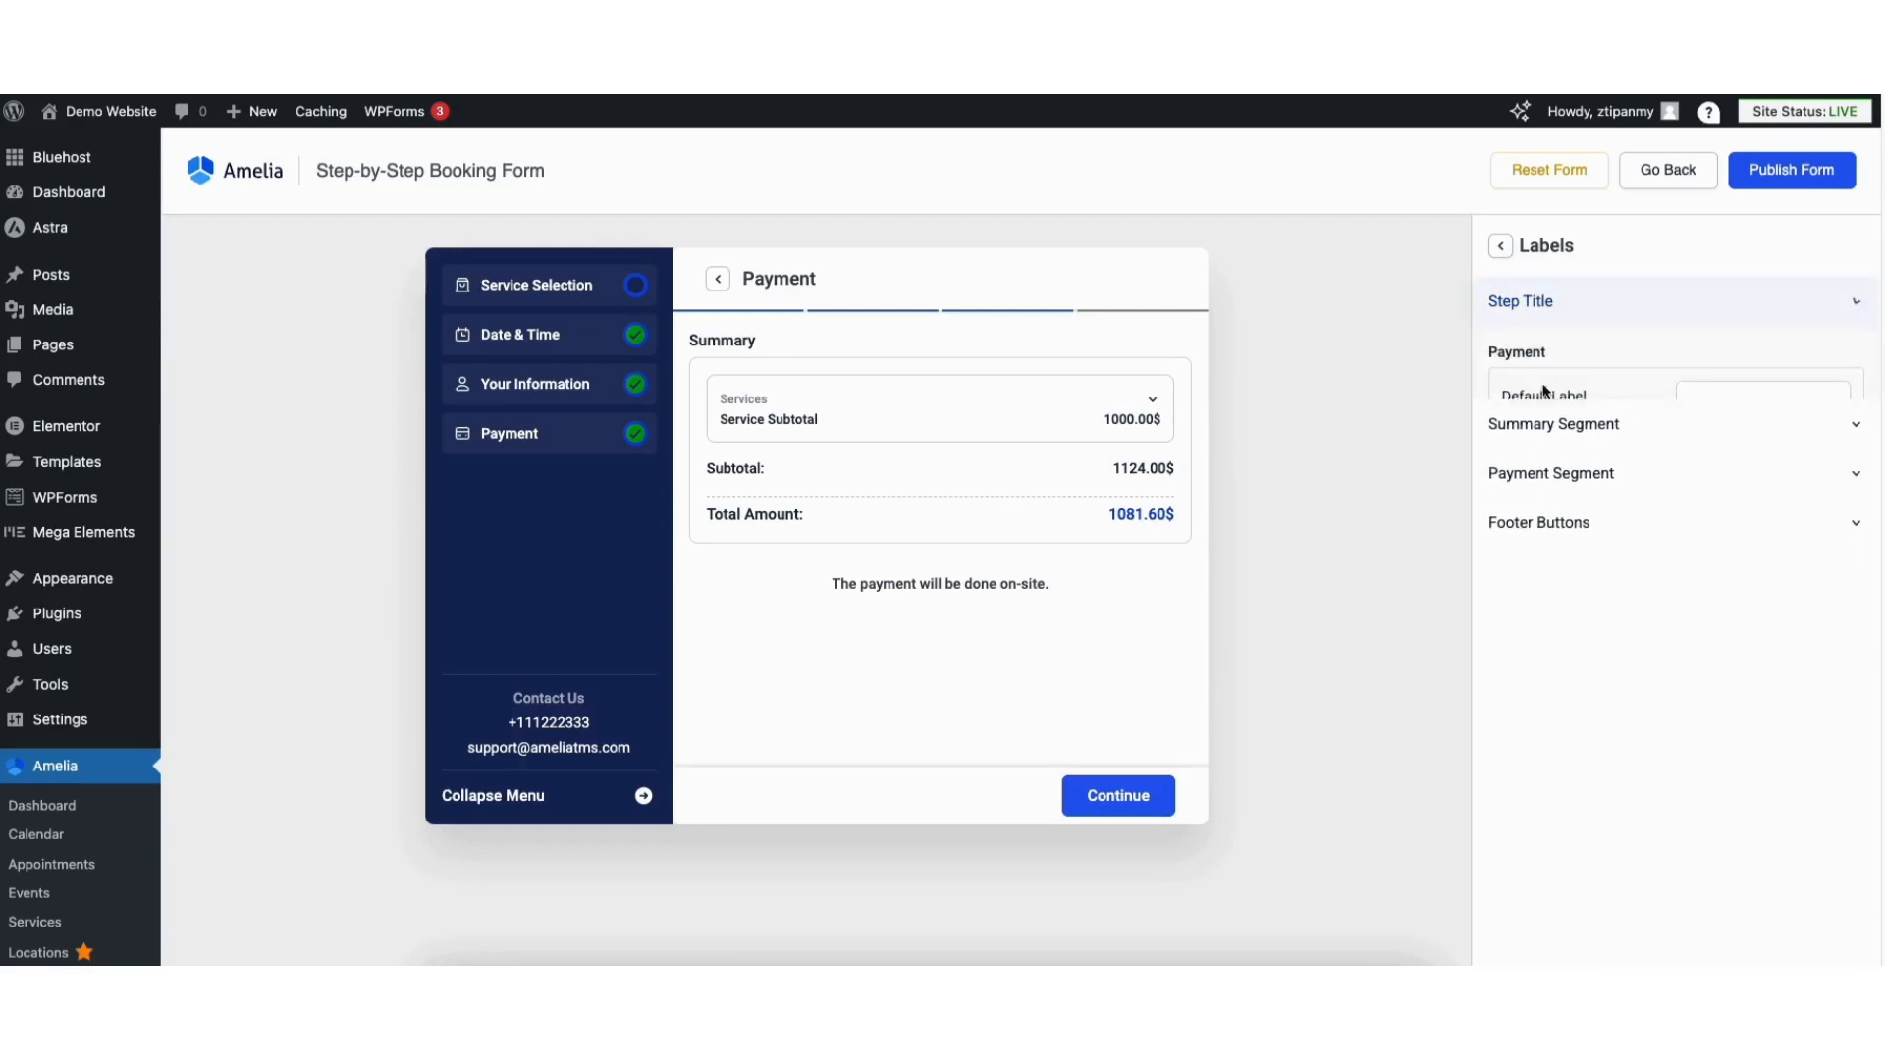
click(1555, 354)
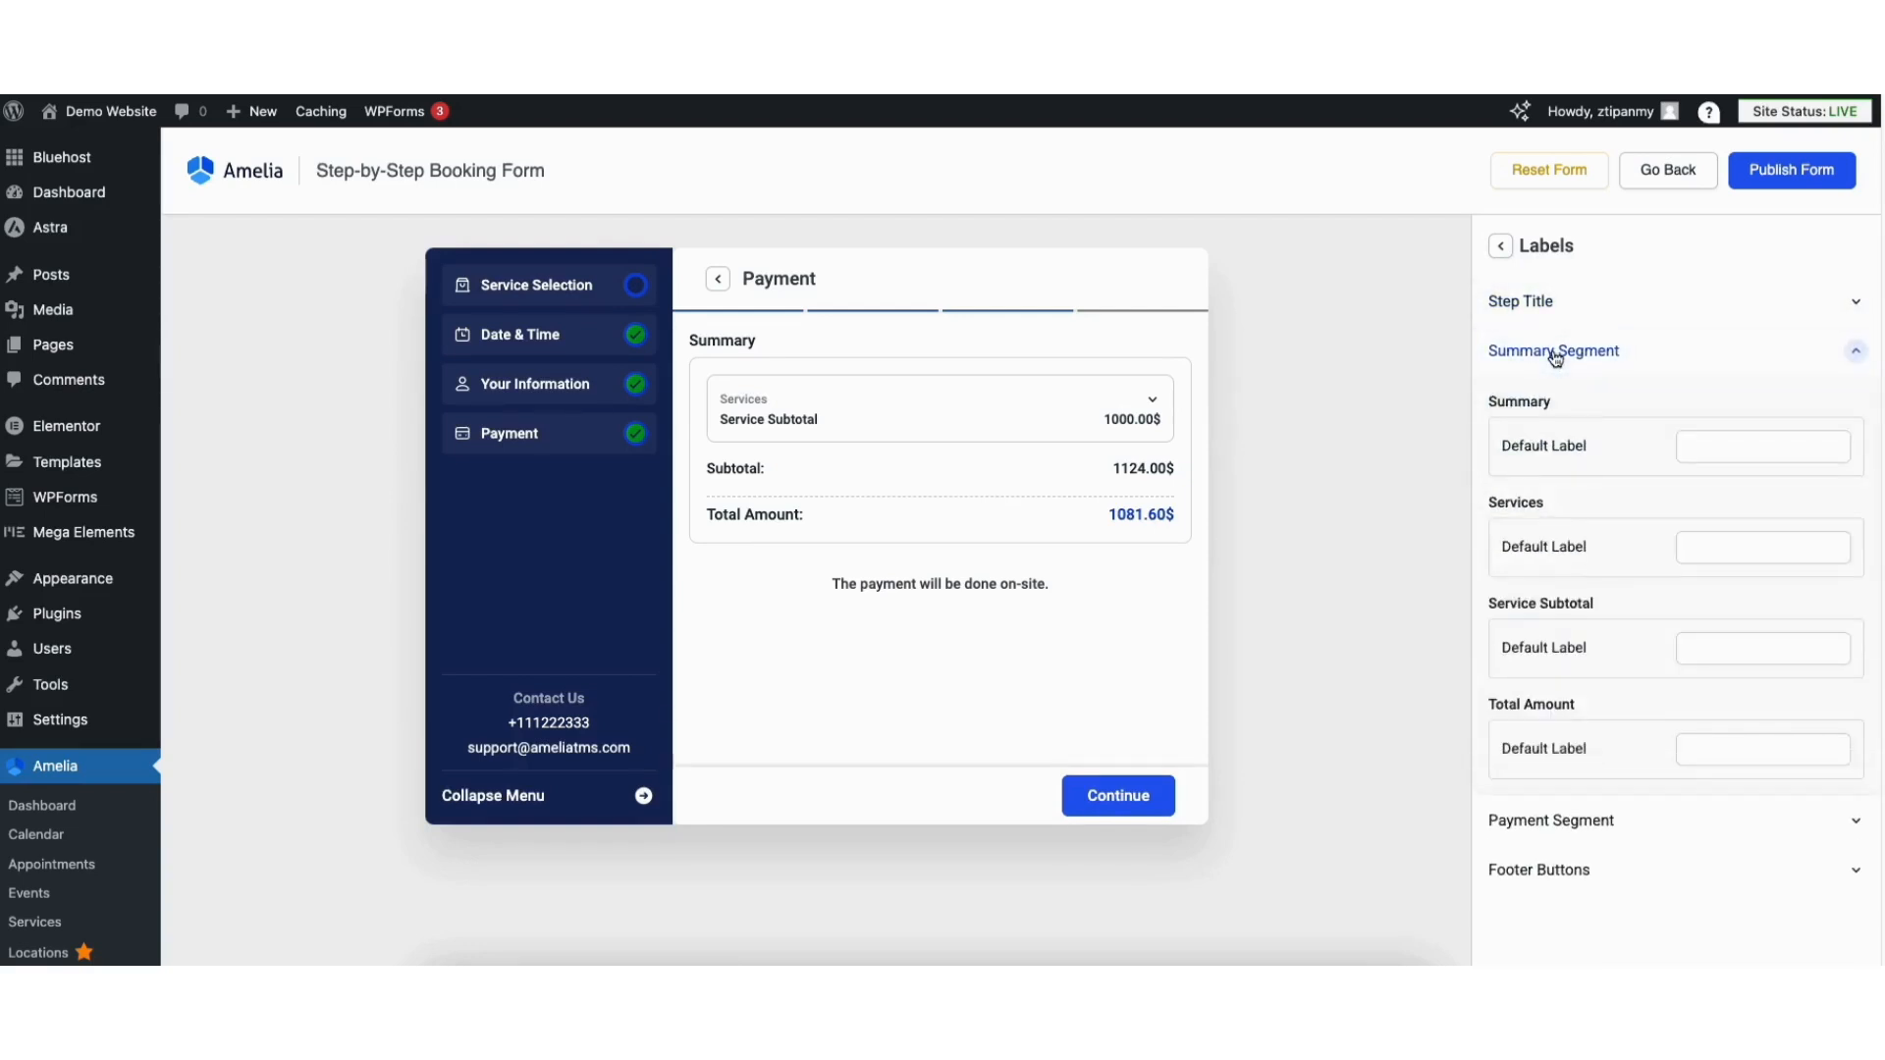
click(1555, 354)
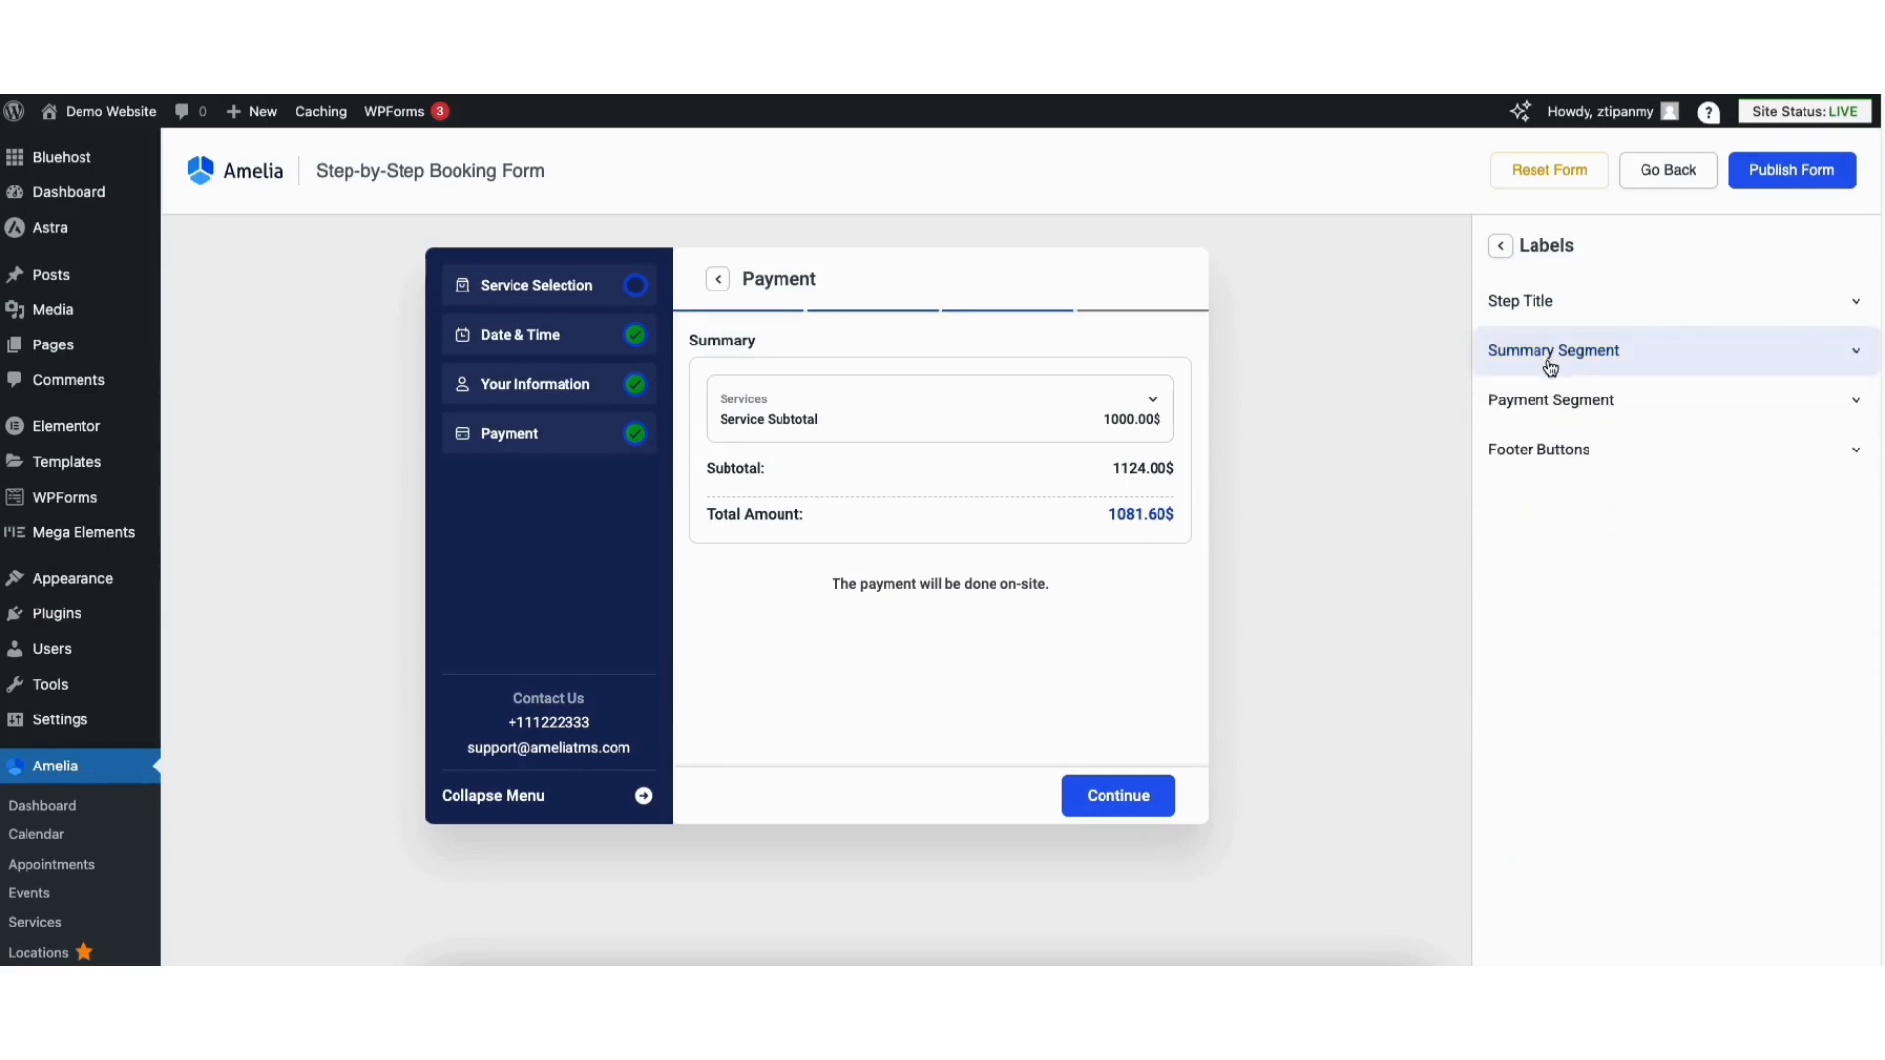
click(1545, 406)
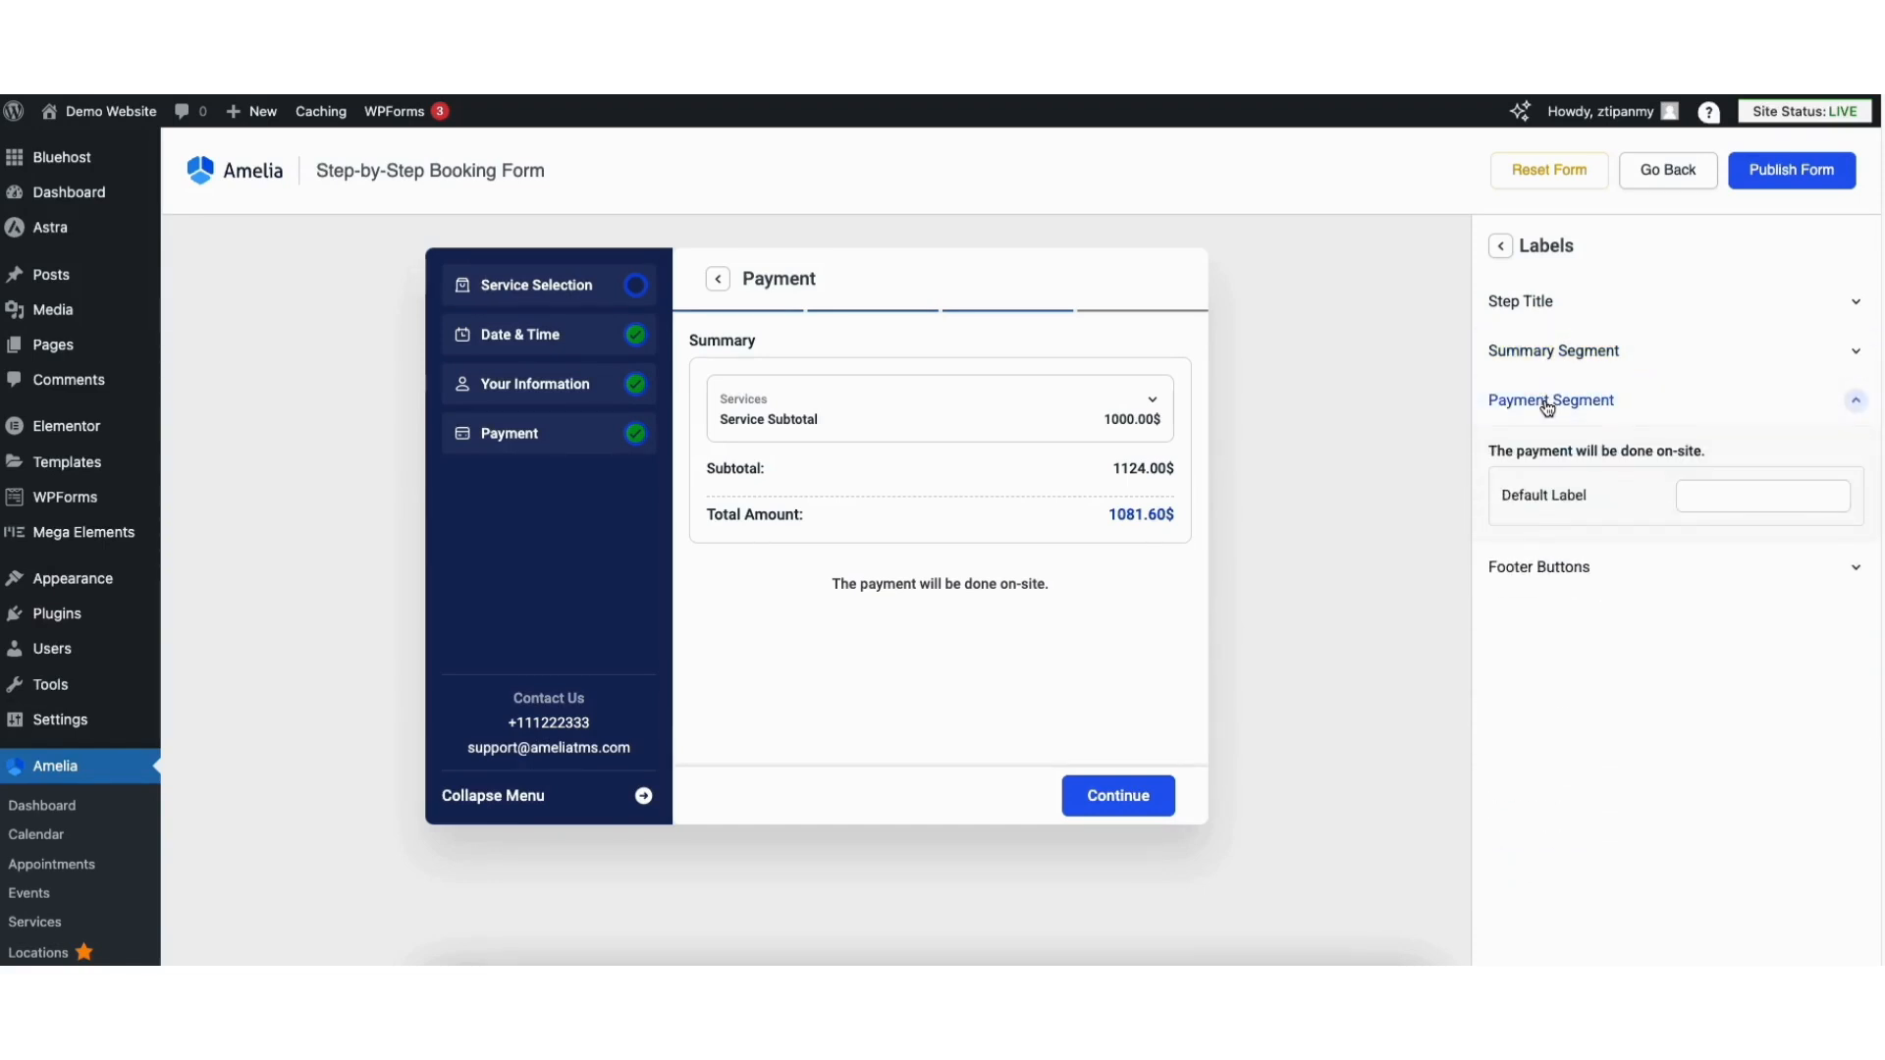
click(1548, 405)
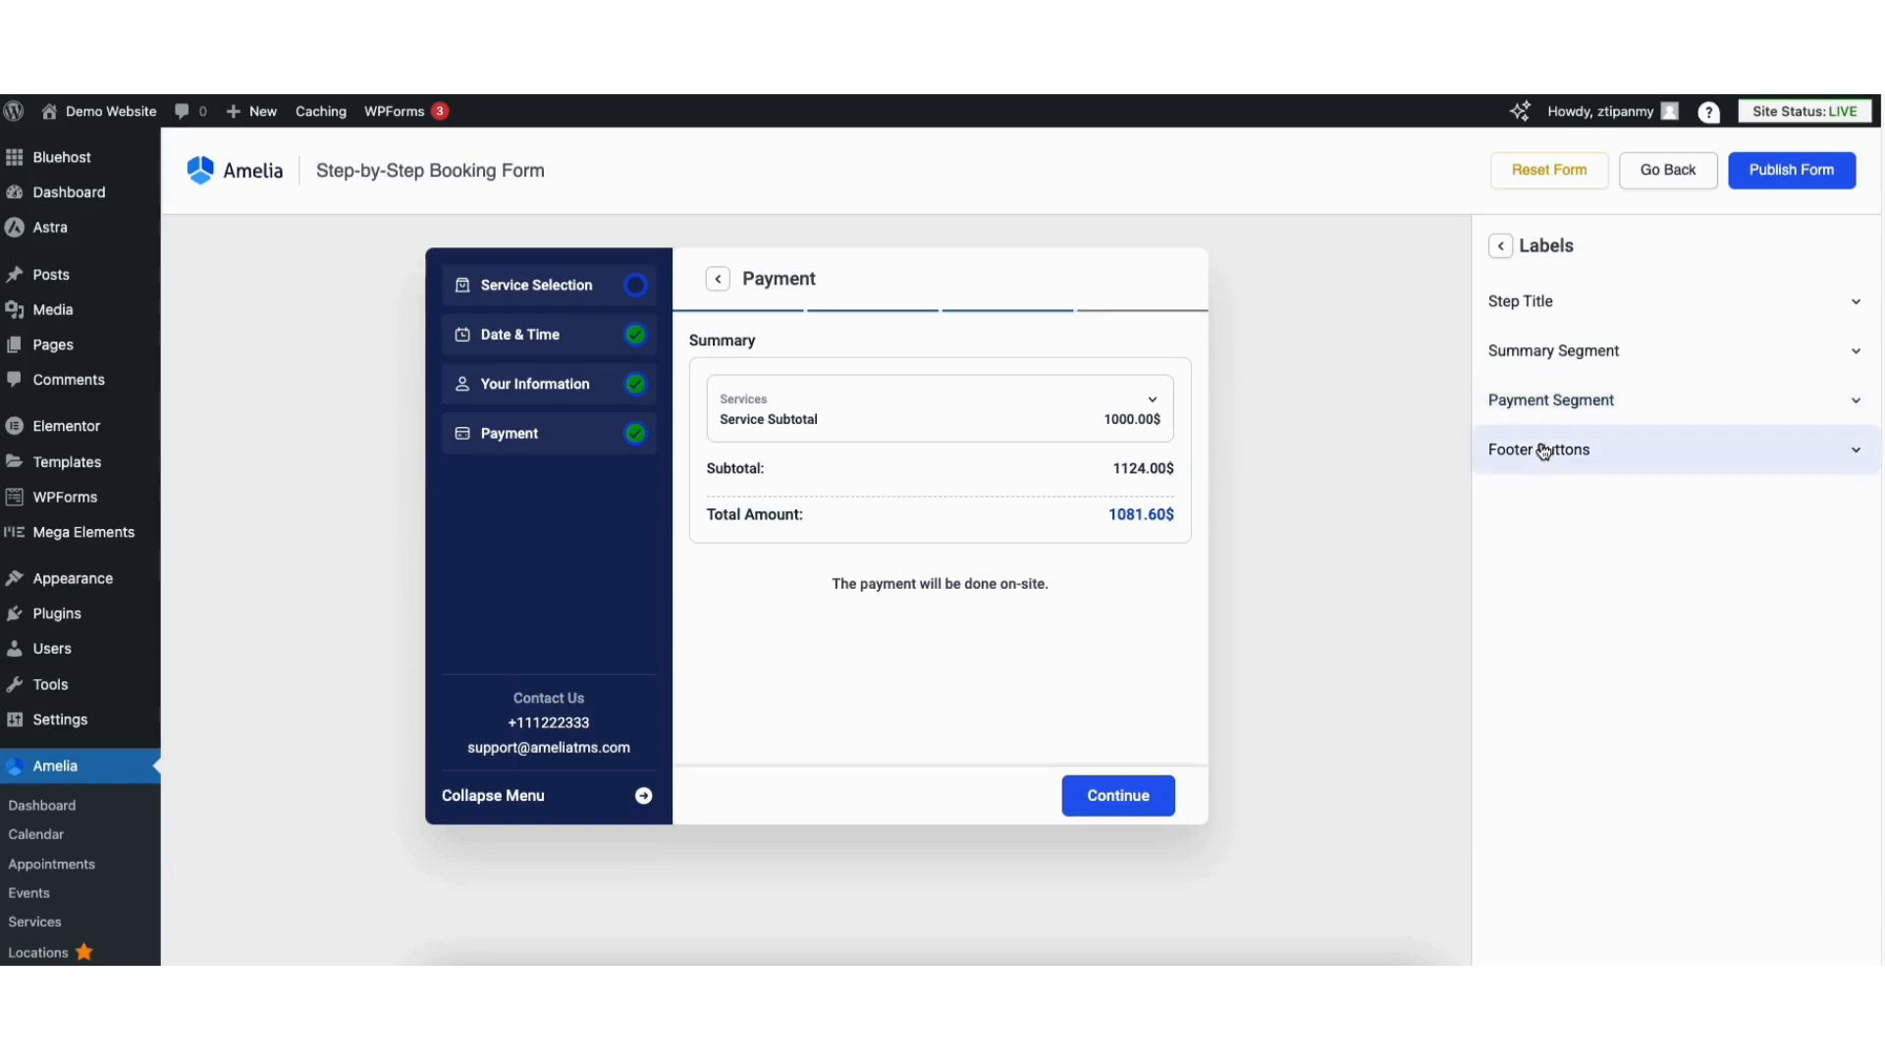
click(1544, 451)
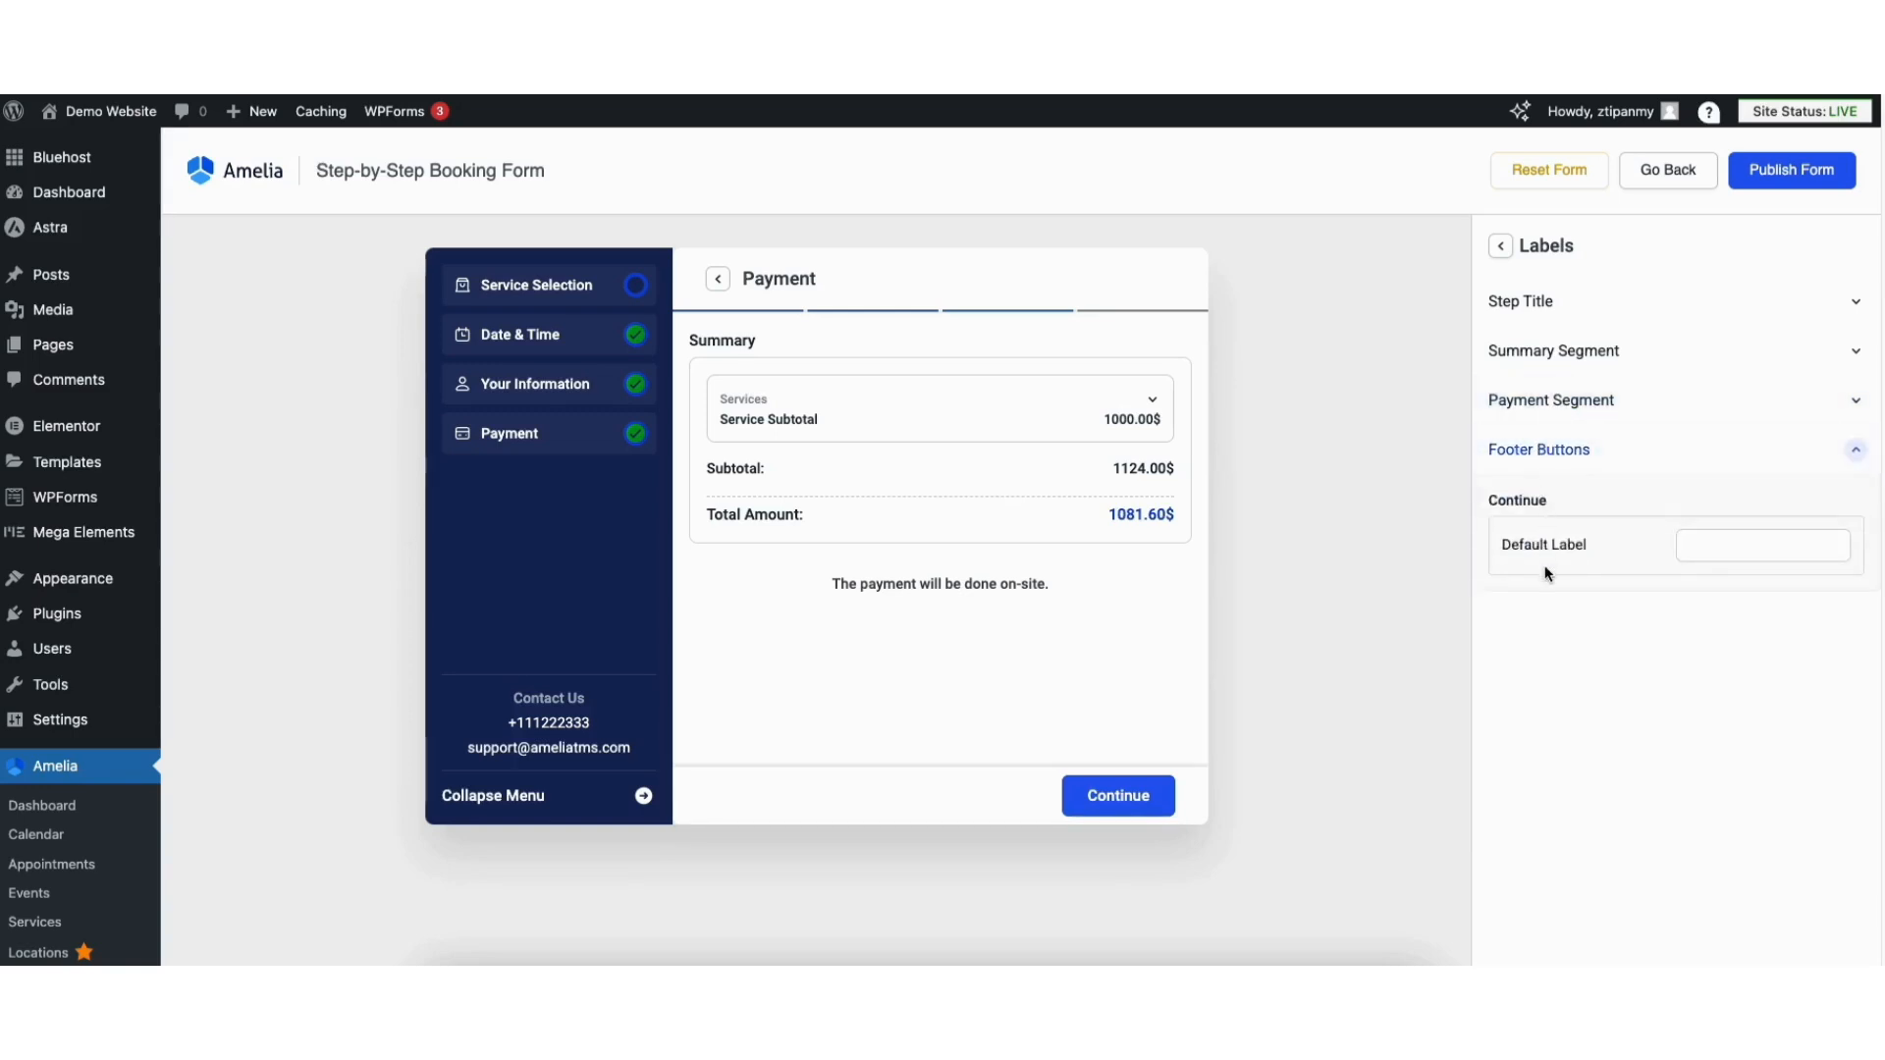
click(1501, 247)
click(1502, 248)
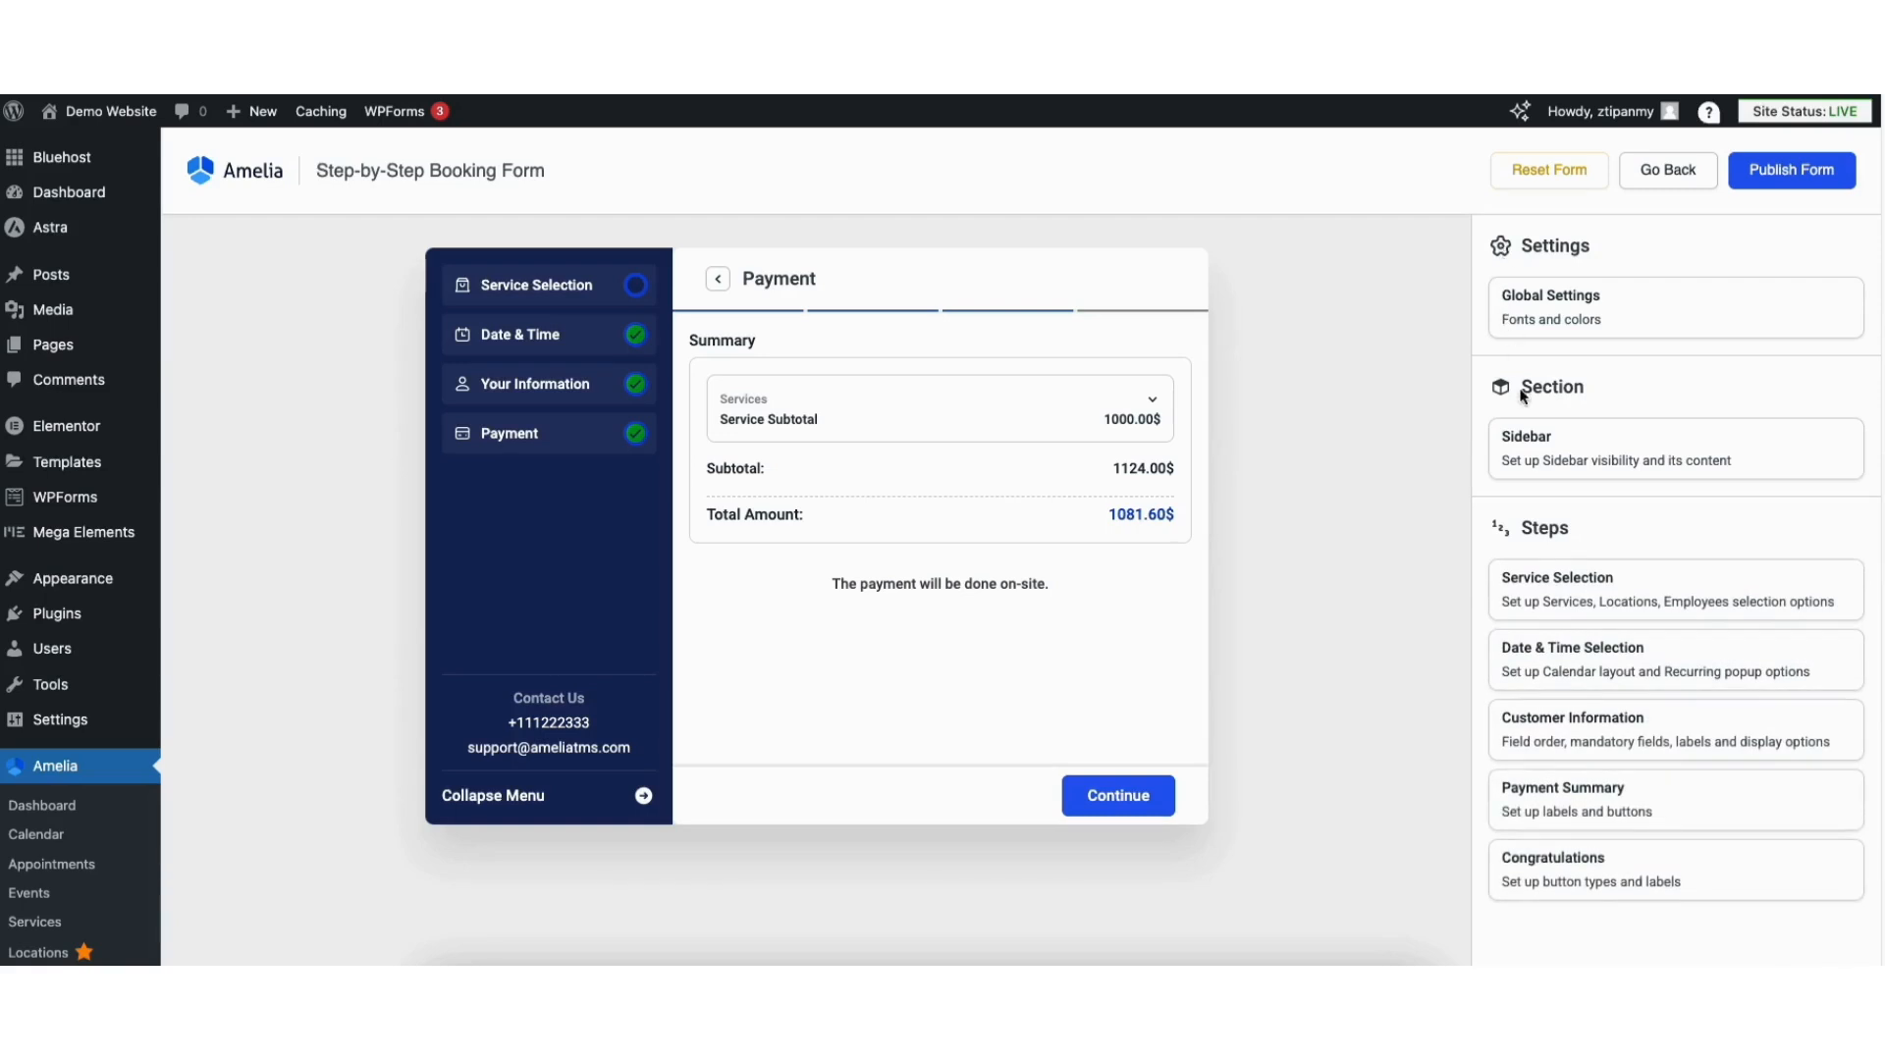
Step: Examine the finish button type options of the Congratulations step
click(1553, 882)
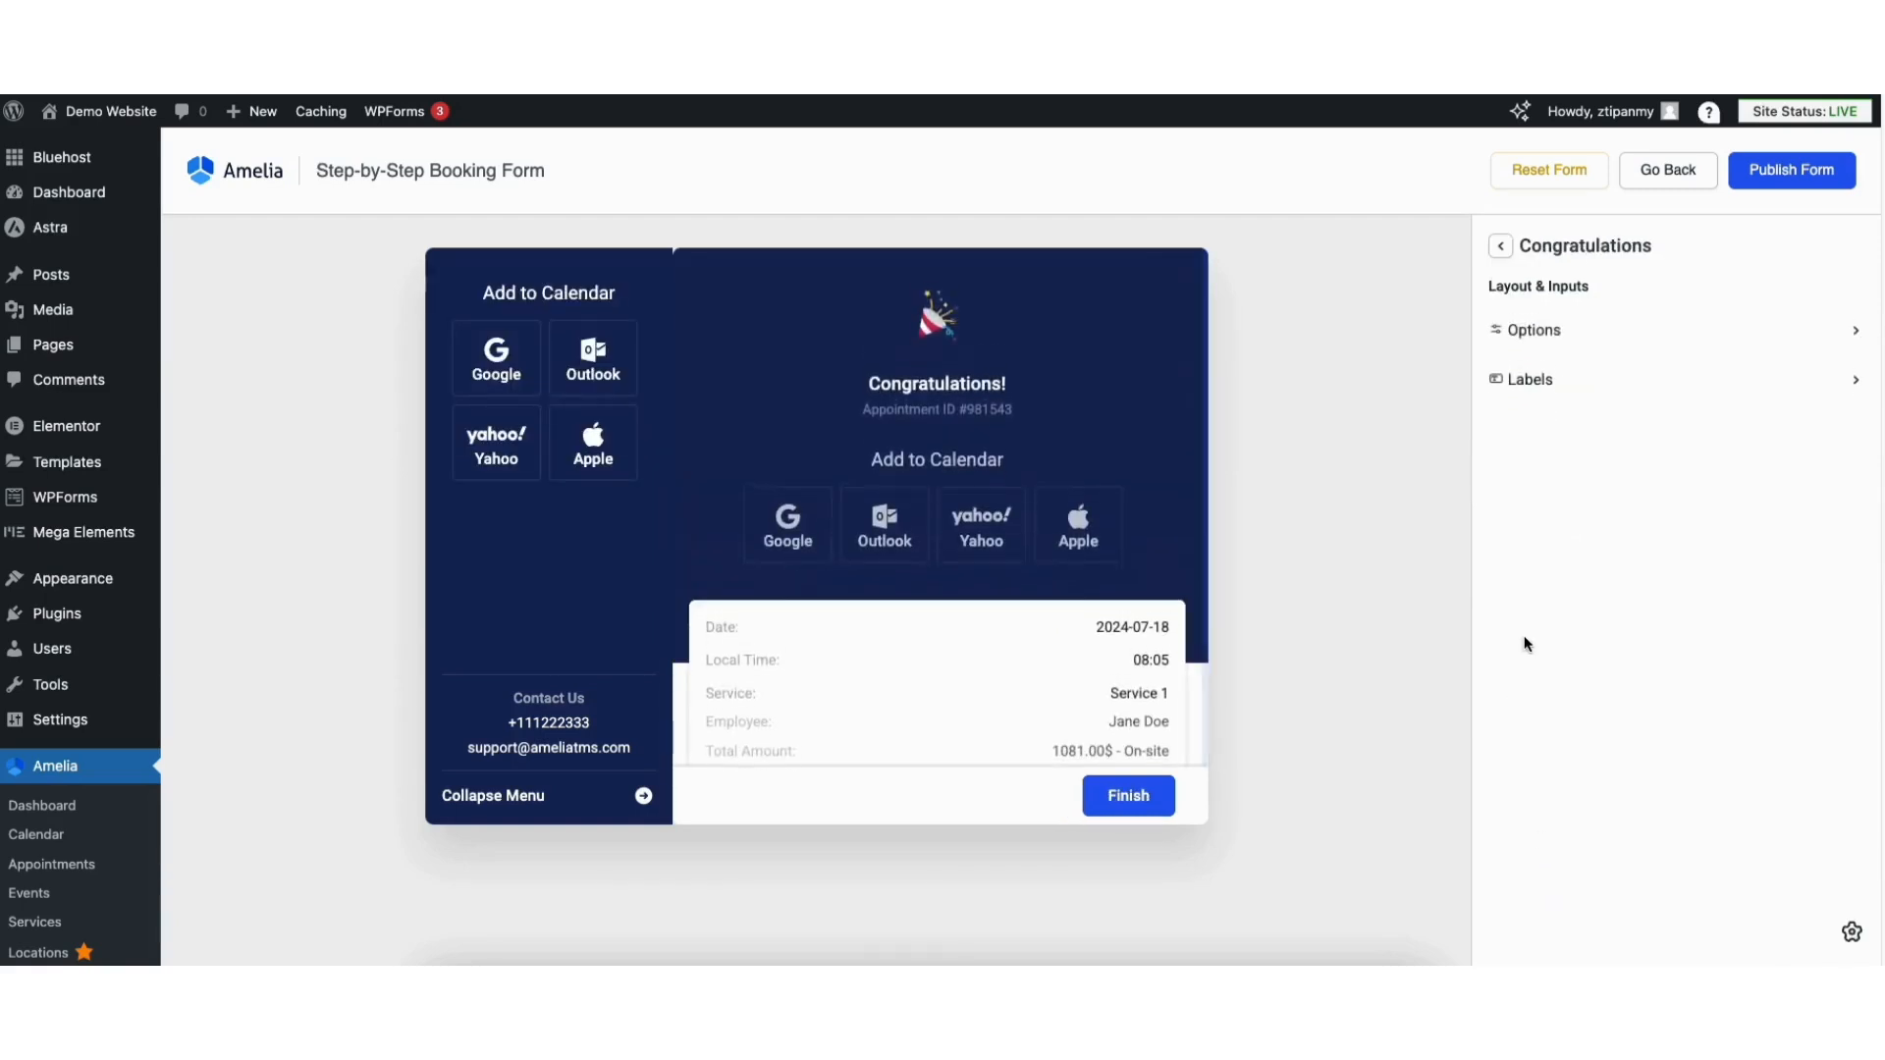
click(1533, 331)
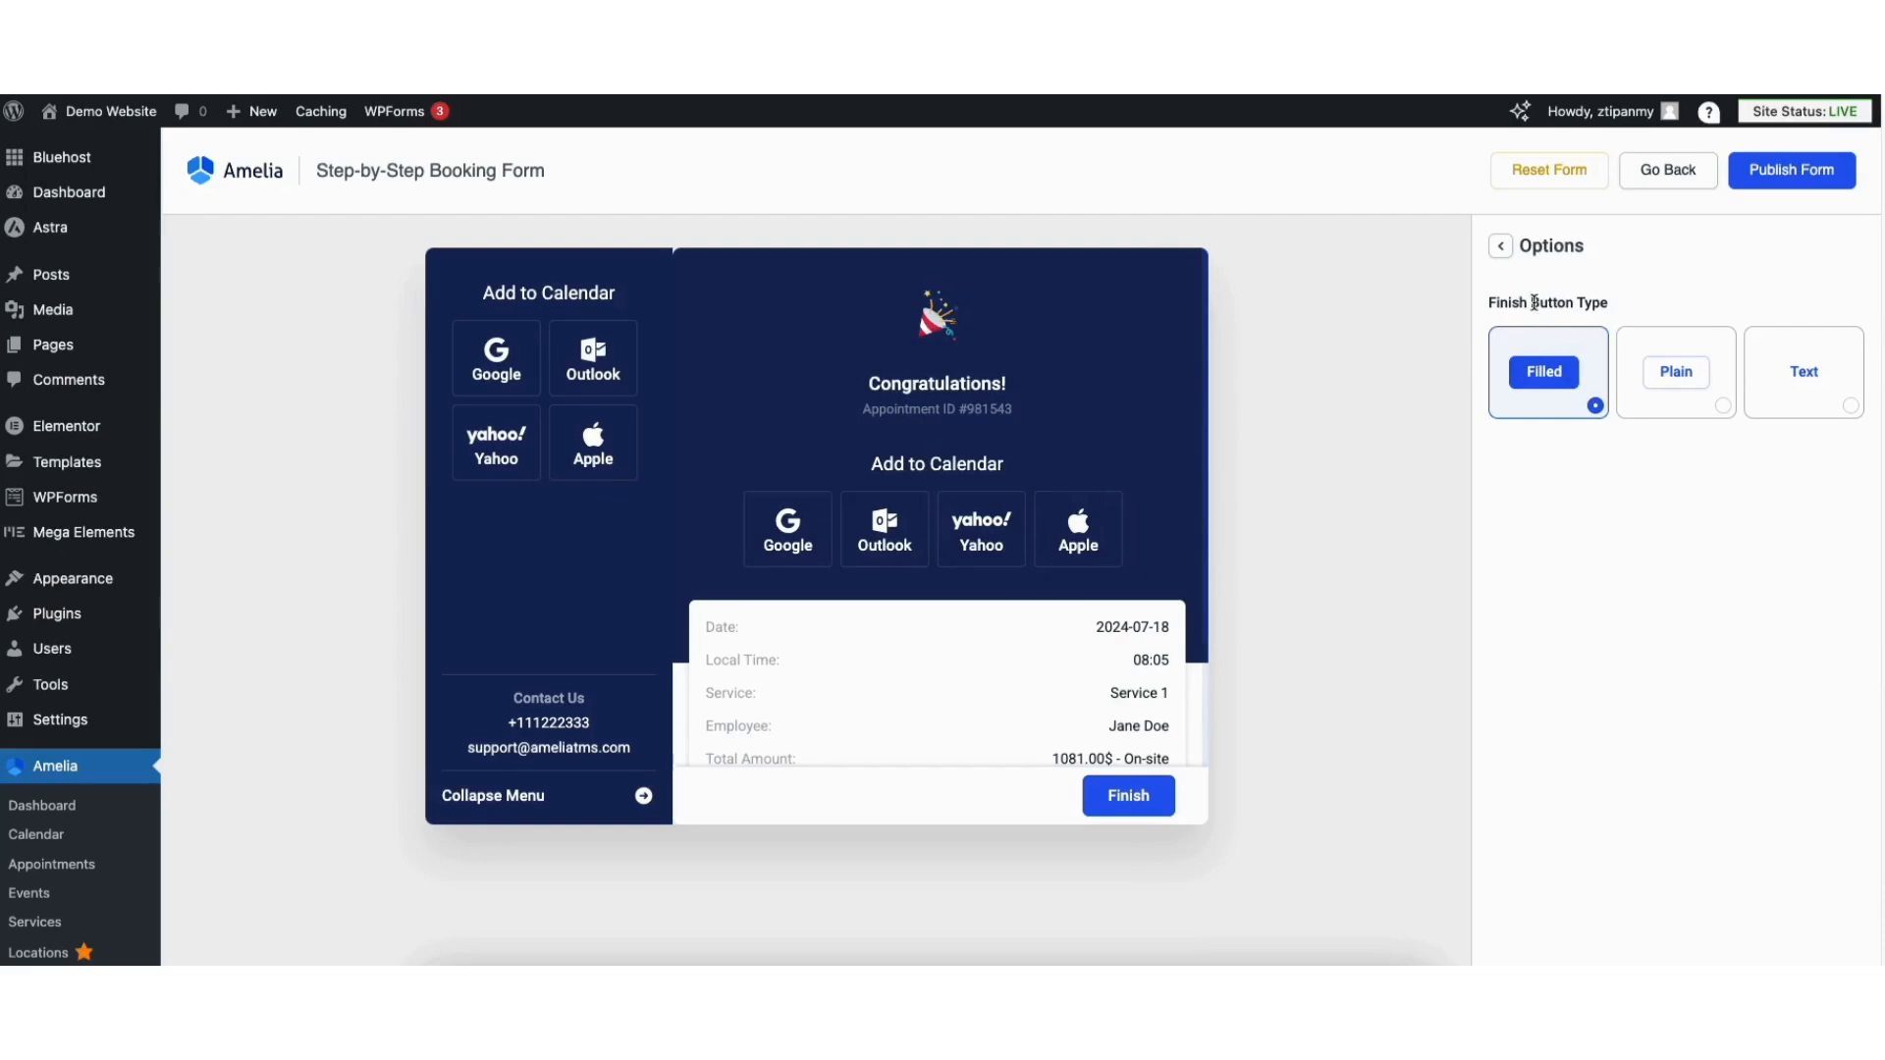
click(1503, 248)
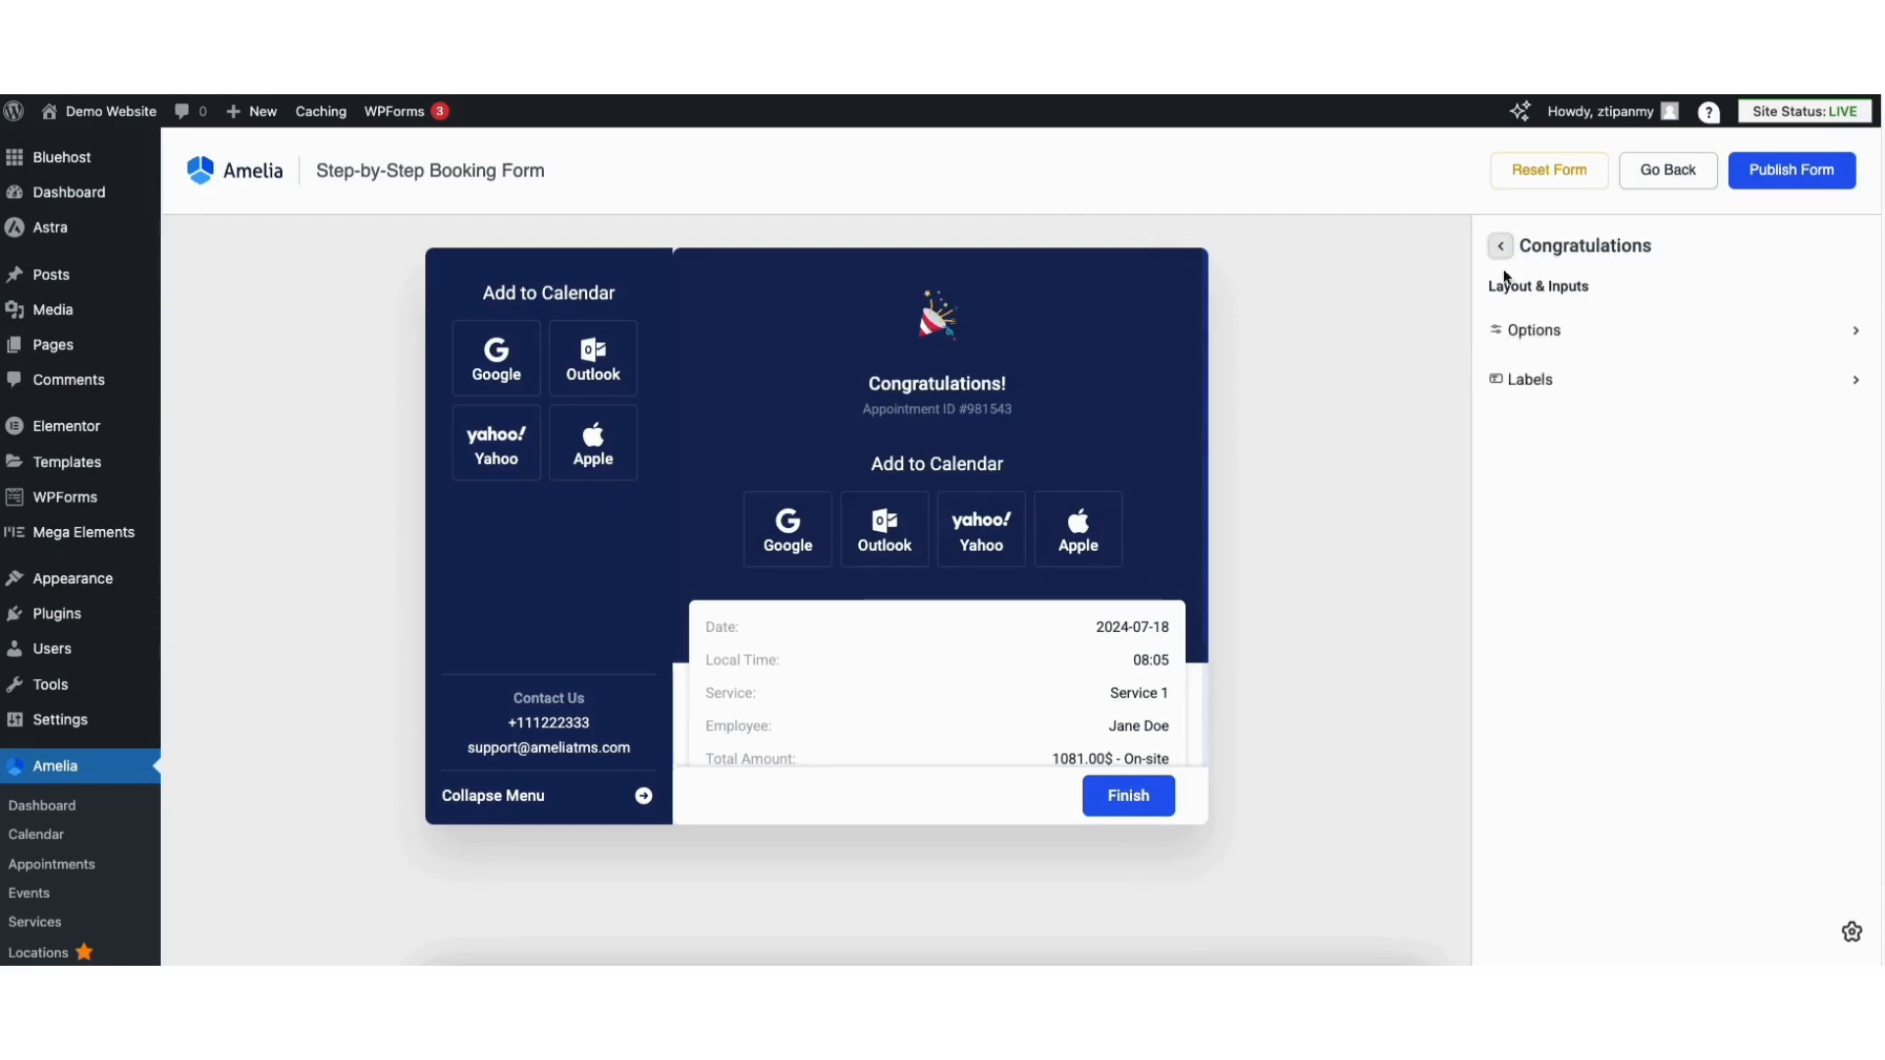
Step: Examine the Congratulations step's heading title, content and footer button labels
click(1525, 379)
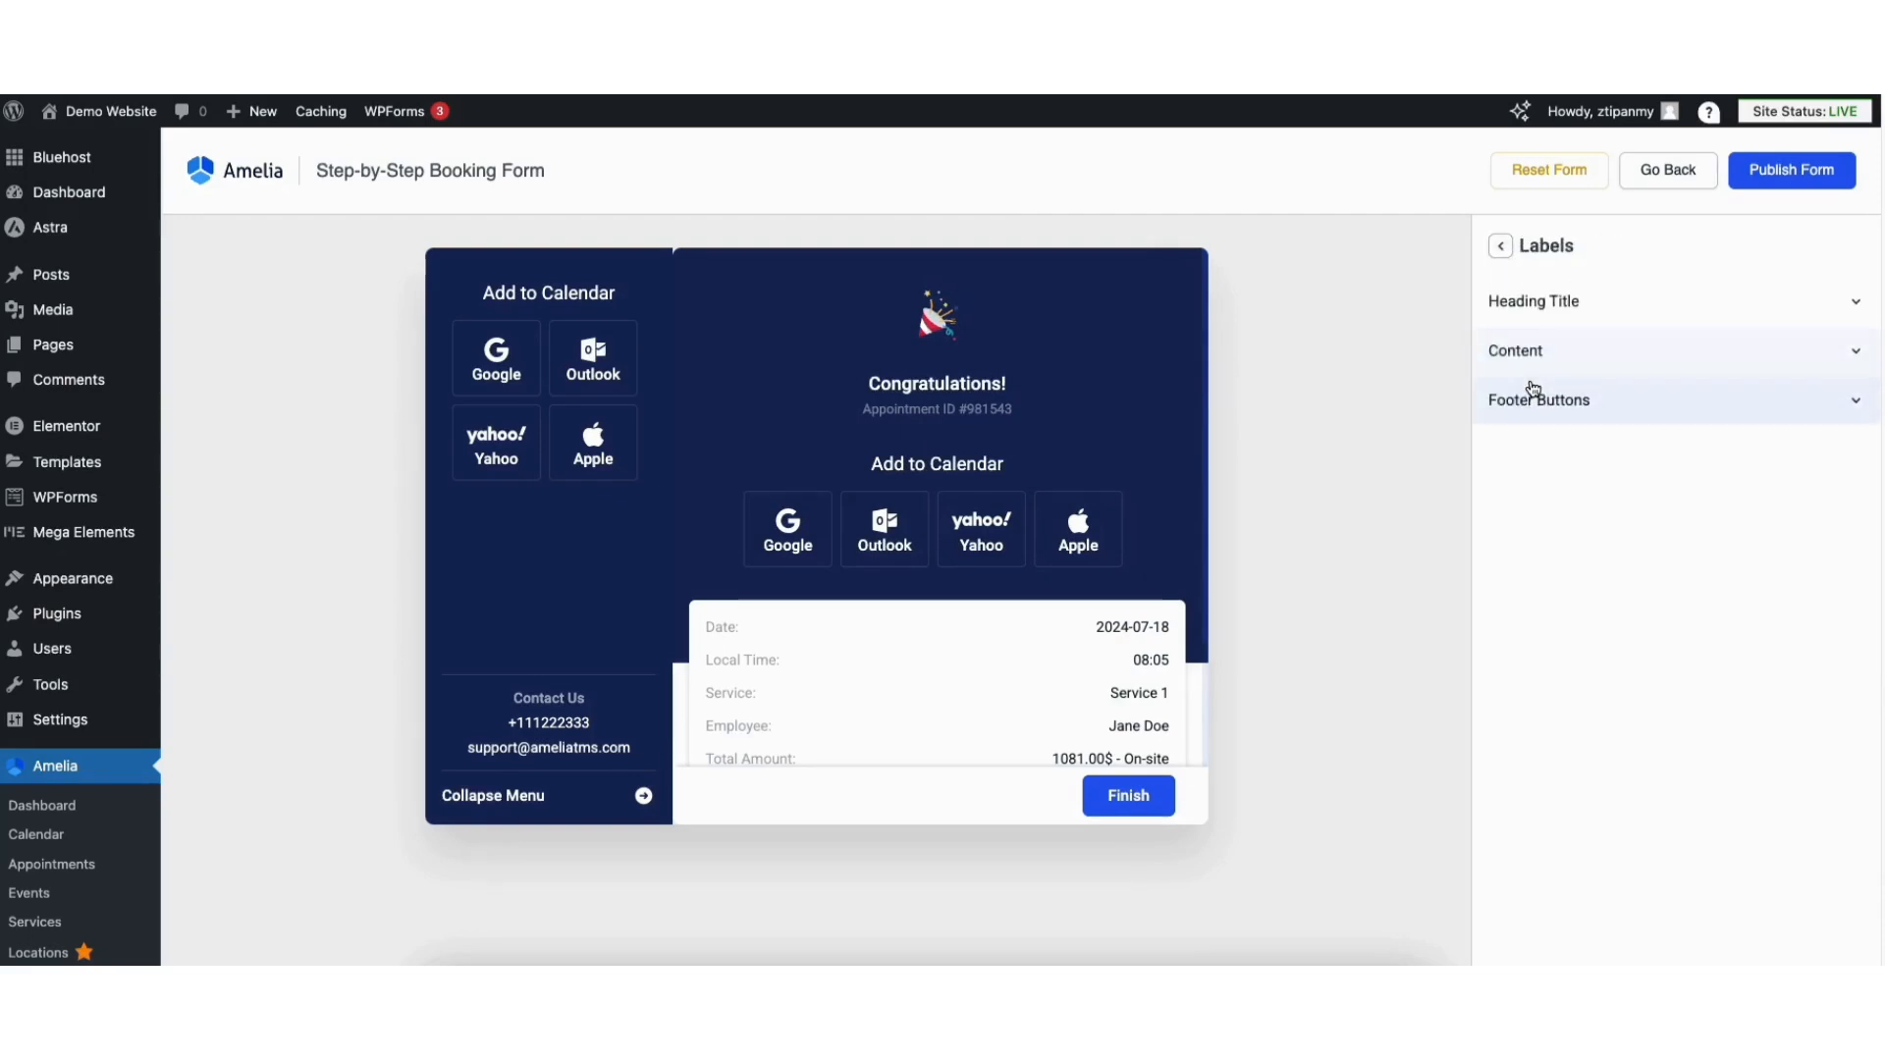
click(1564, 306)
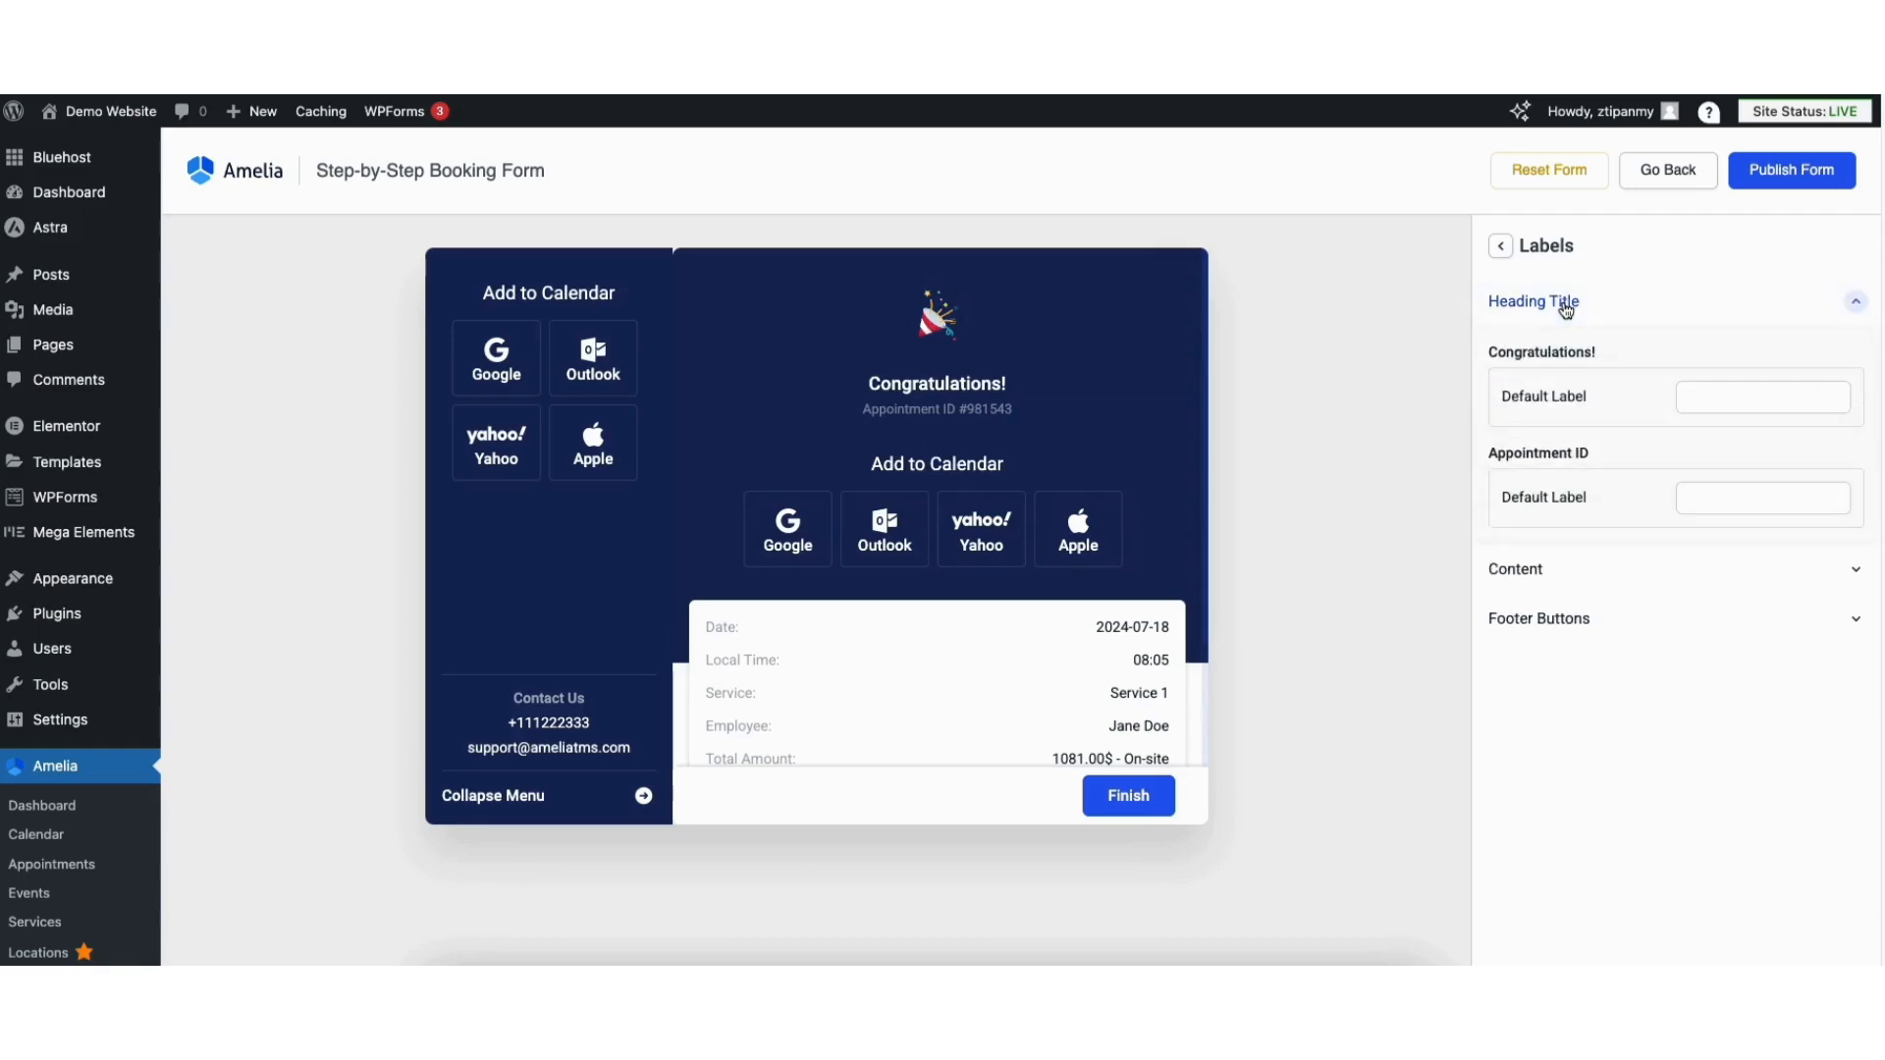
click(1564, 304)
click(1536, 355)
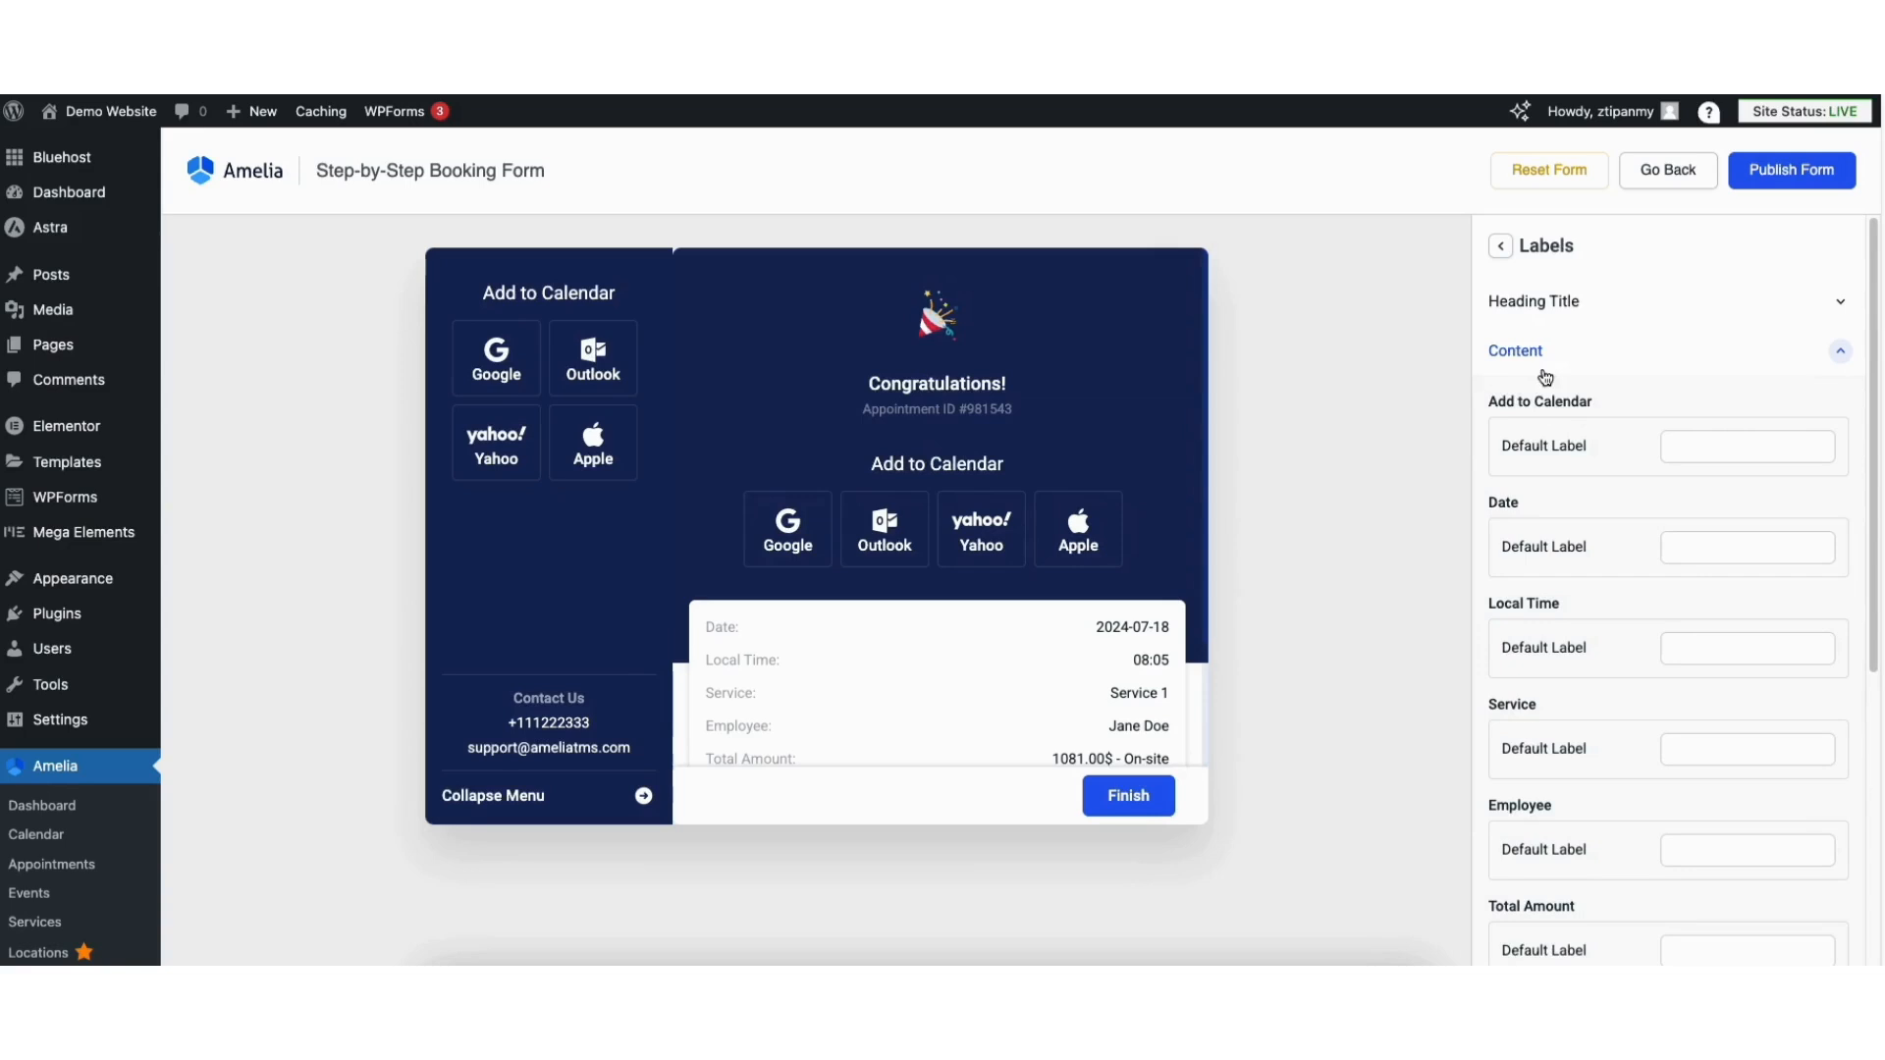
click(1532, 356)
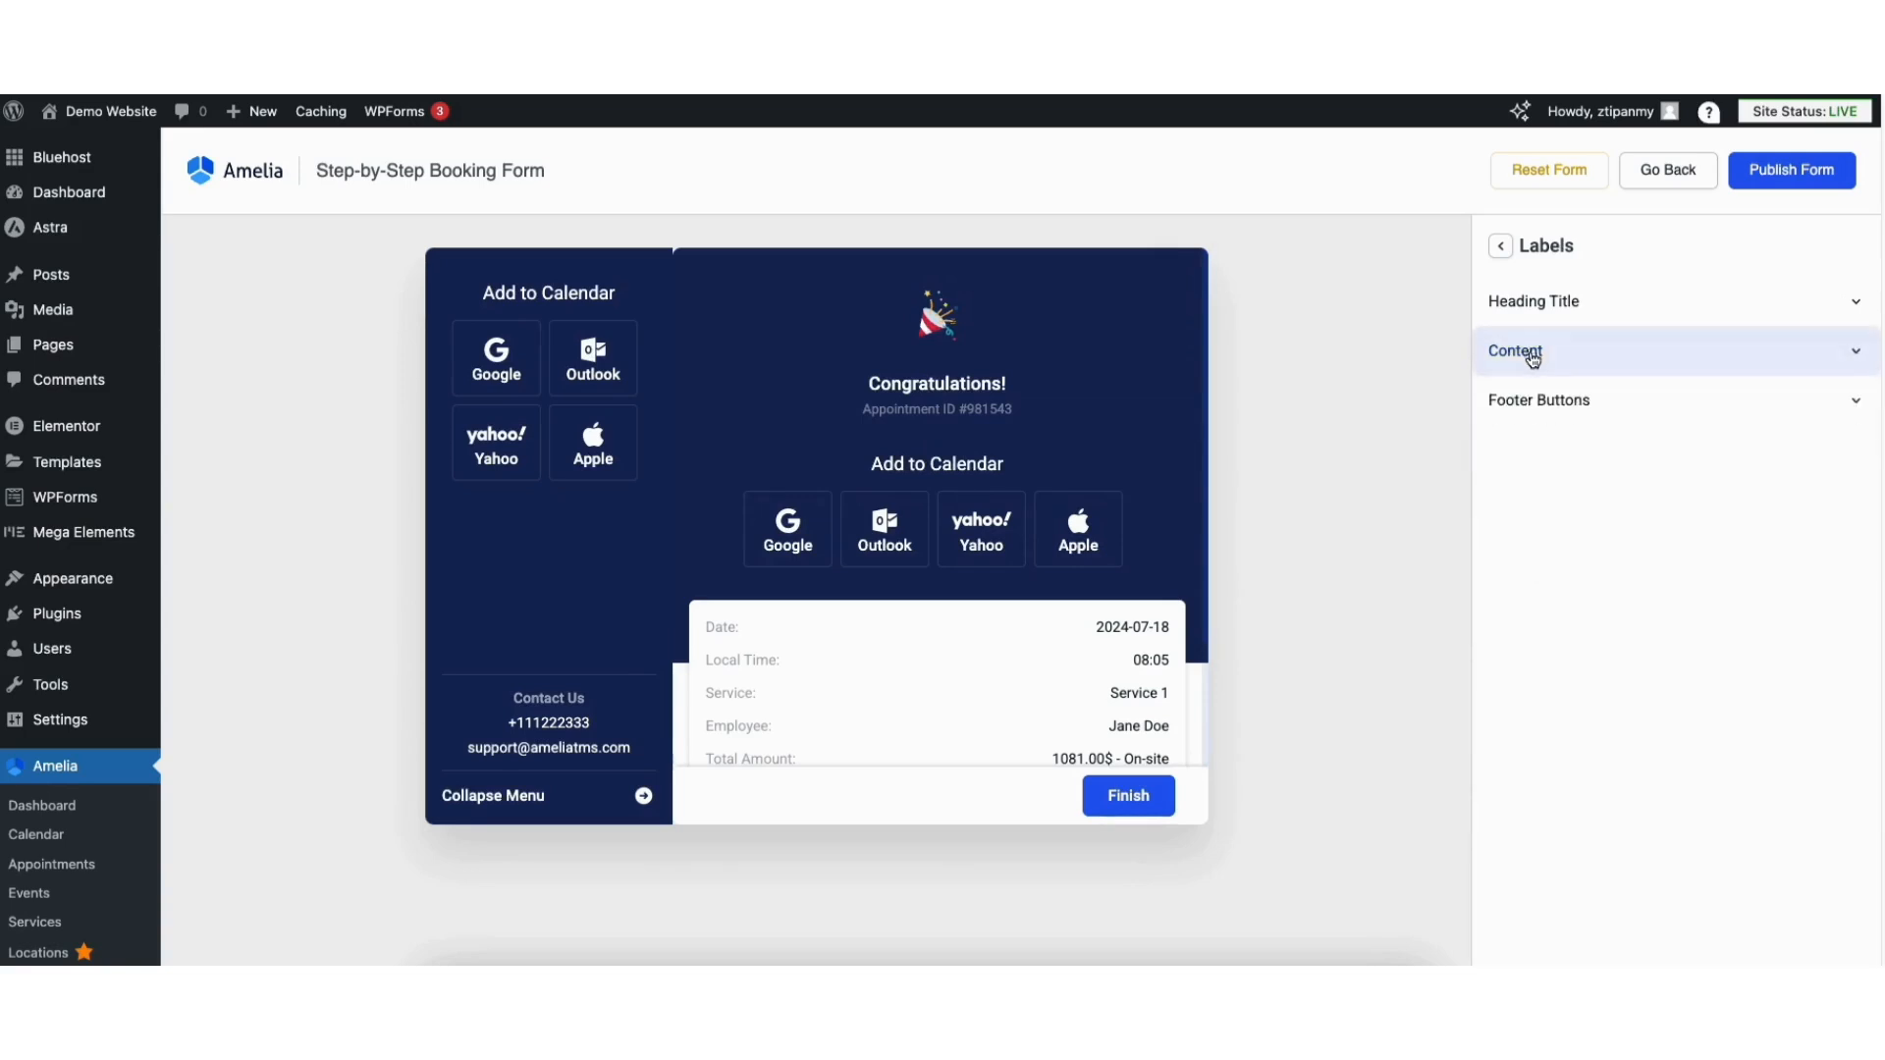
click(1541, 403)
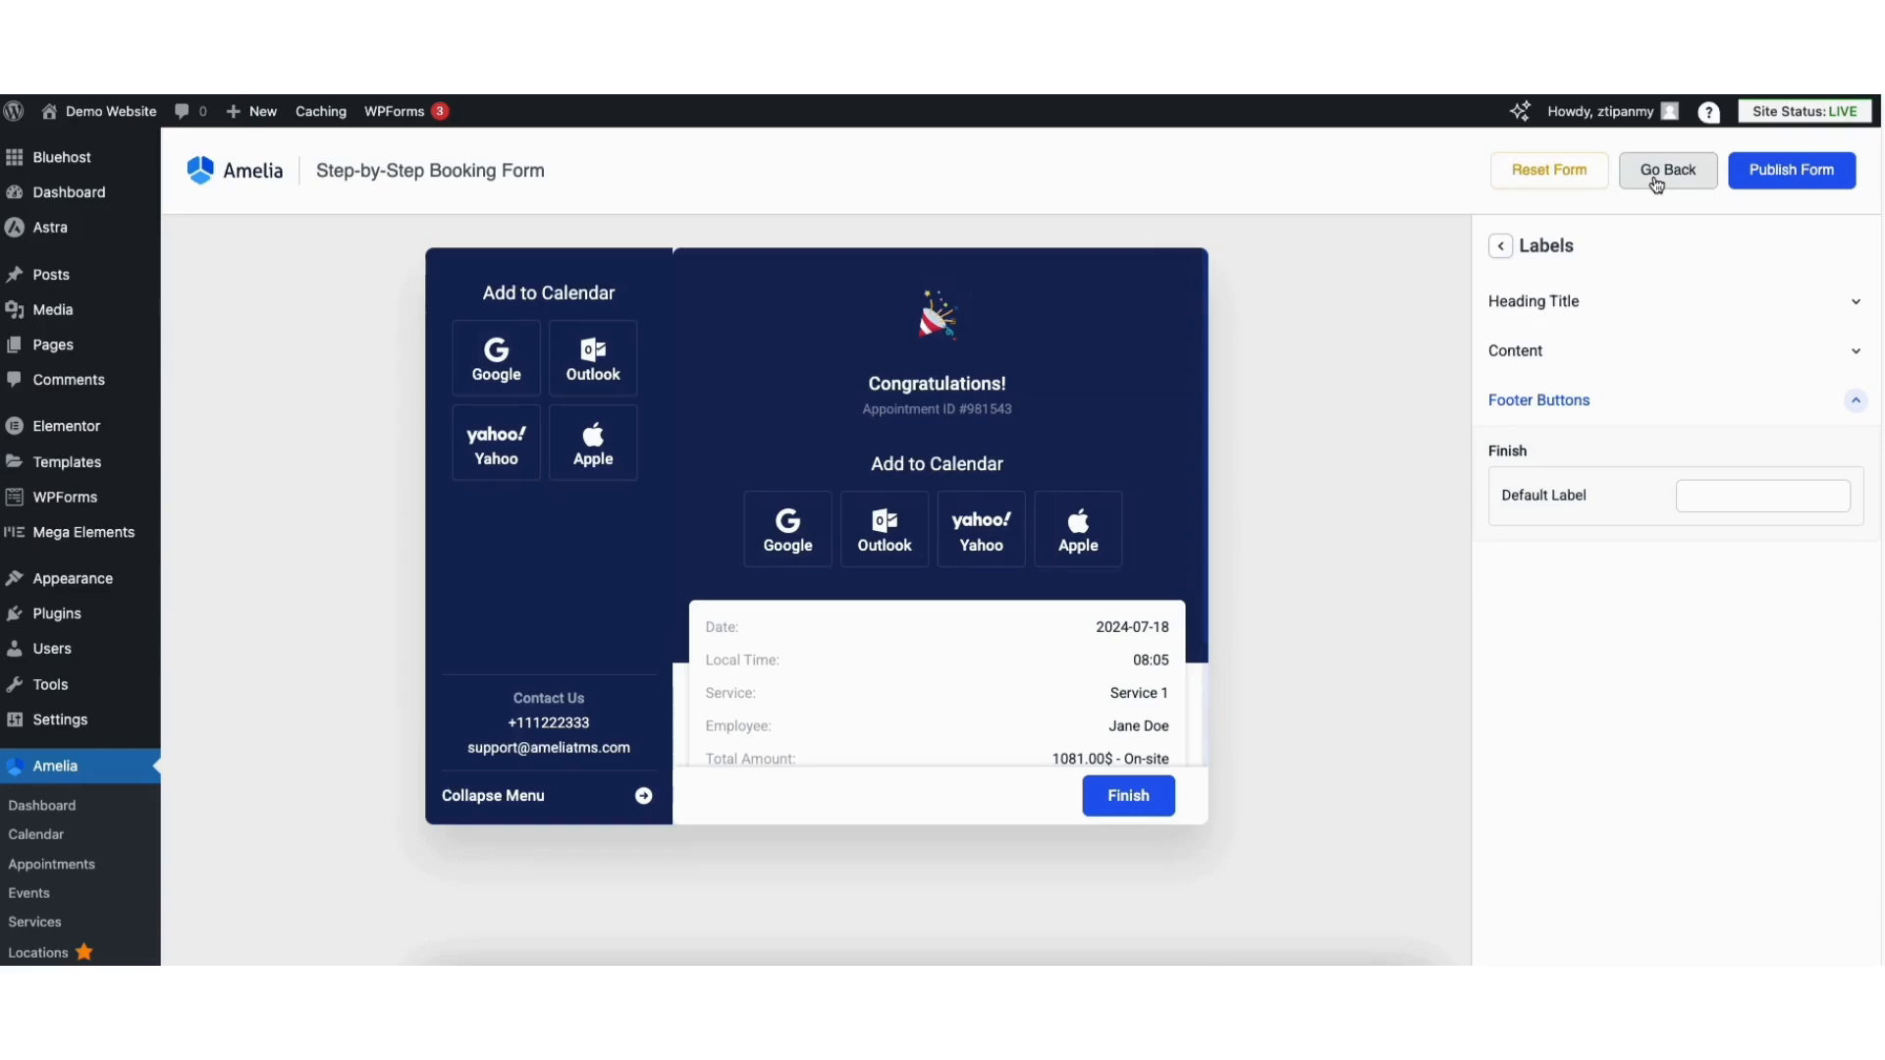
Step: Publish the Step-by-Step Booking Form and open the site's home page for editing in Elementor
click(1775, 184)
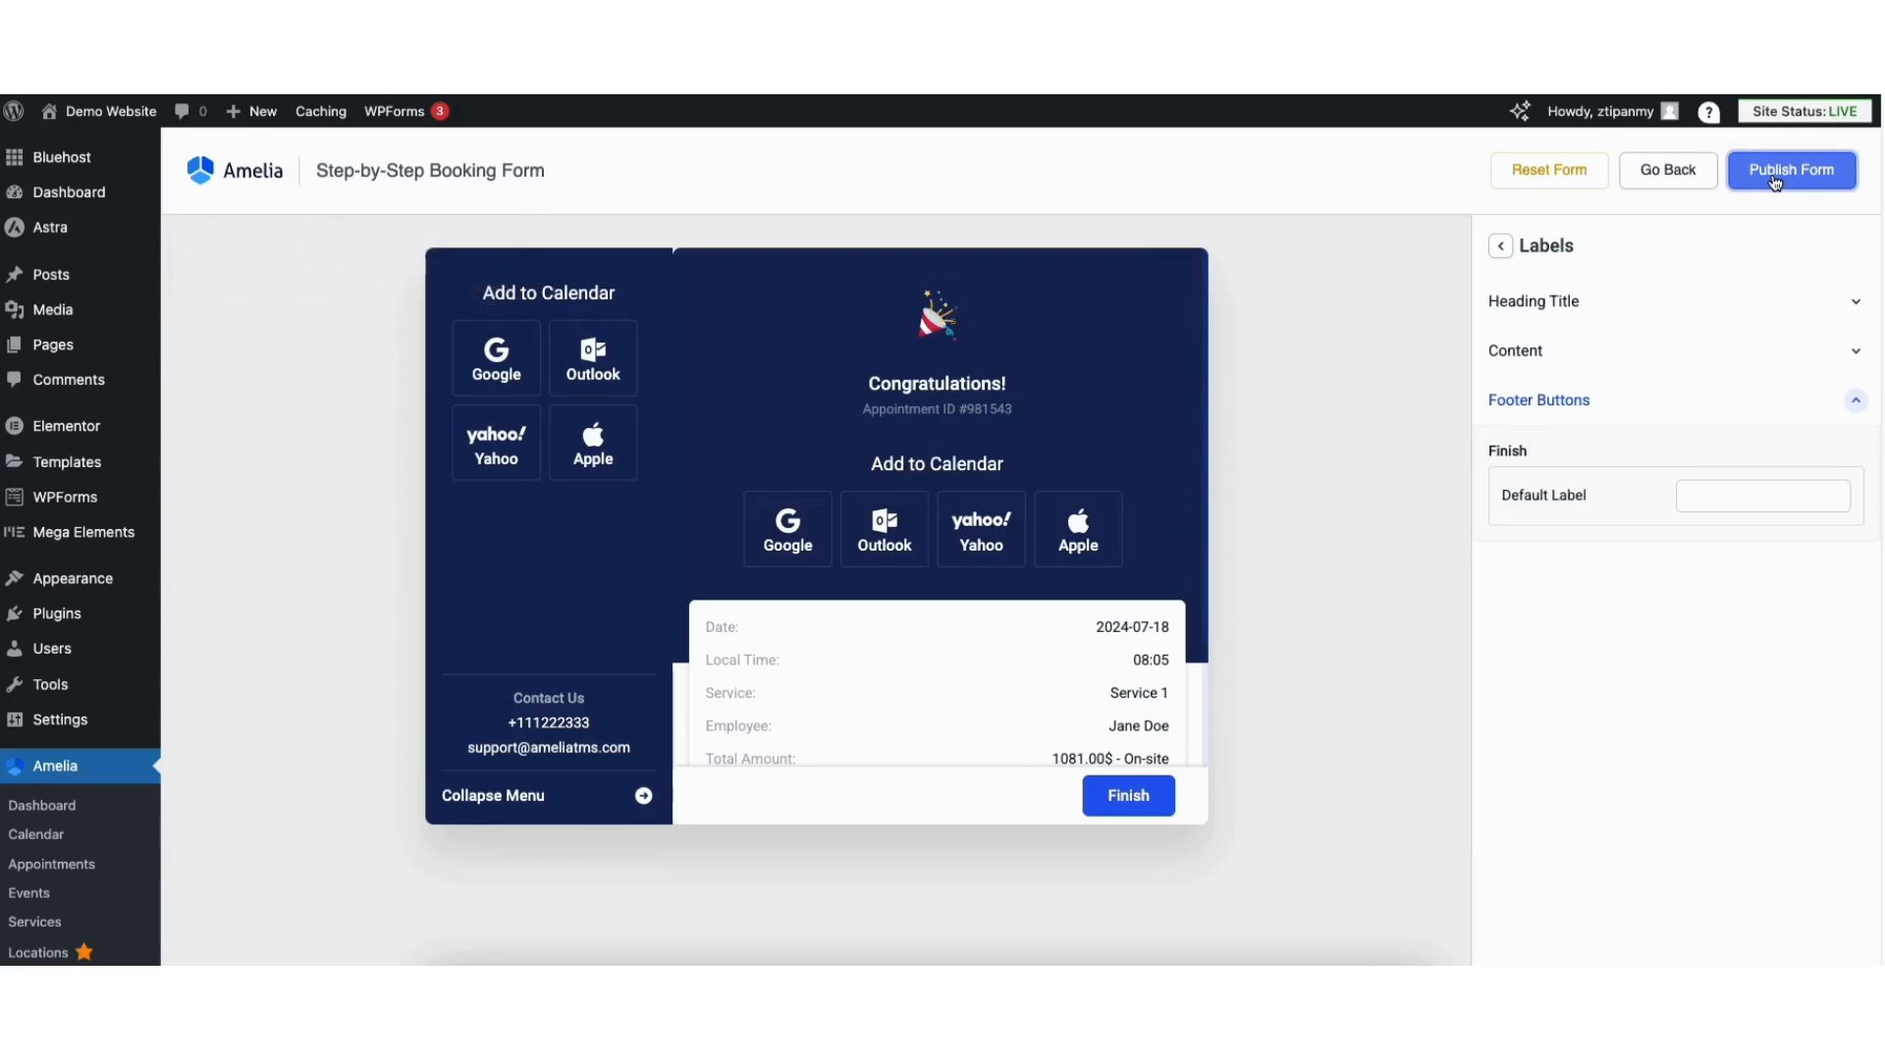
mouse_move(67, 121)
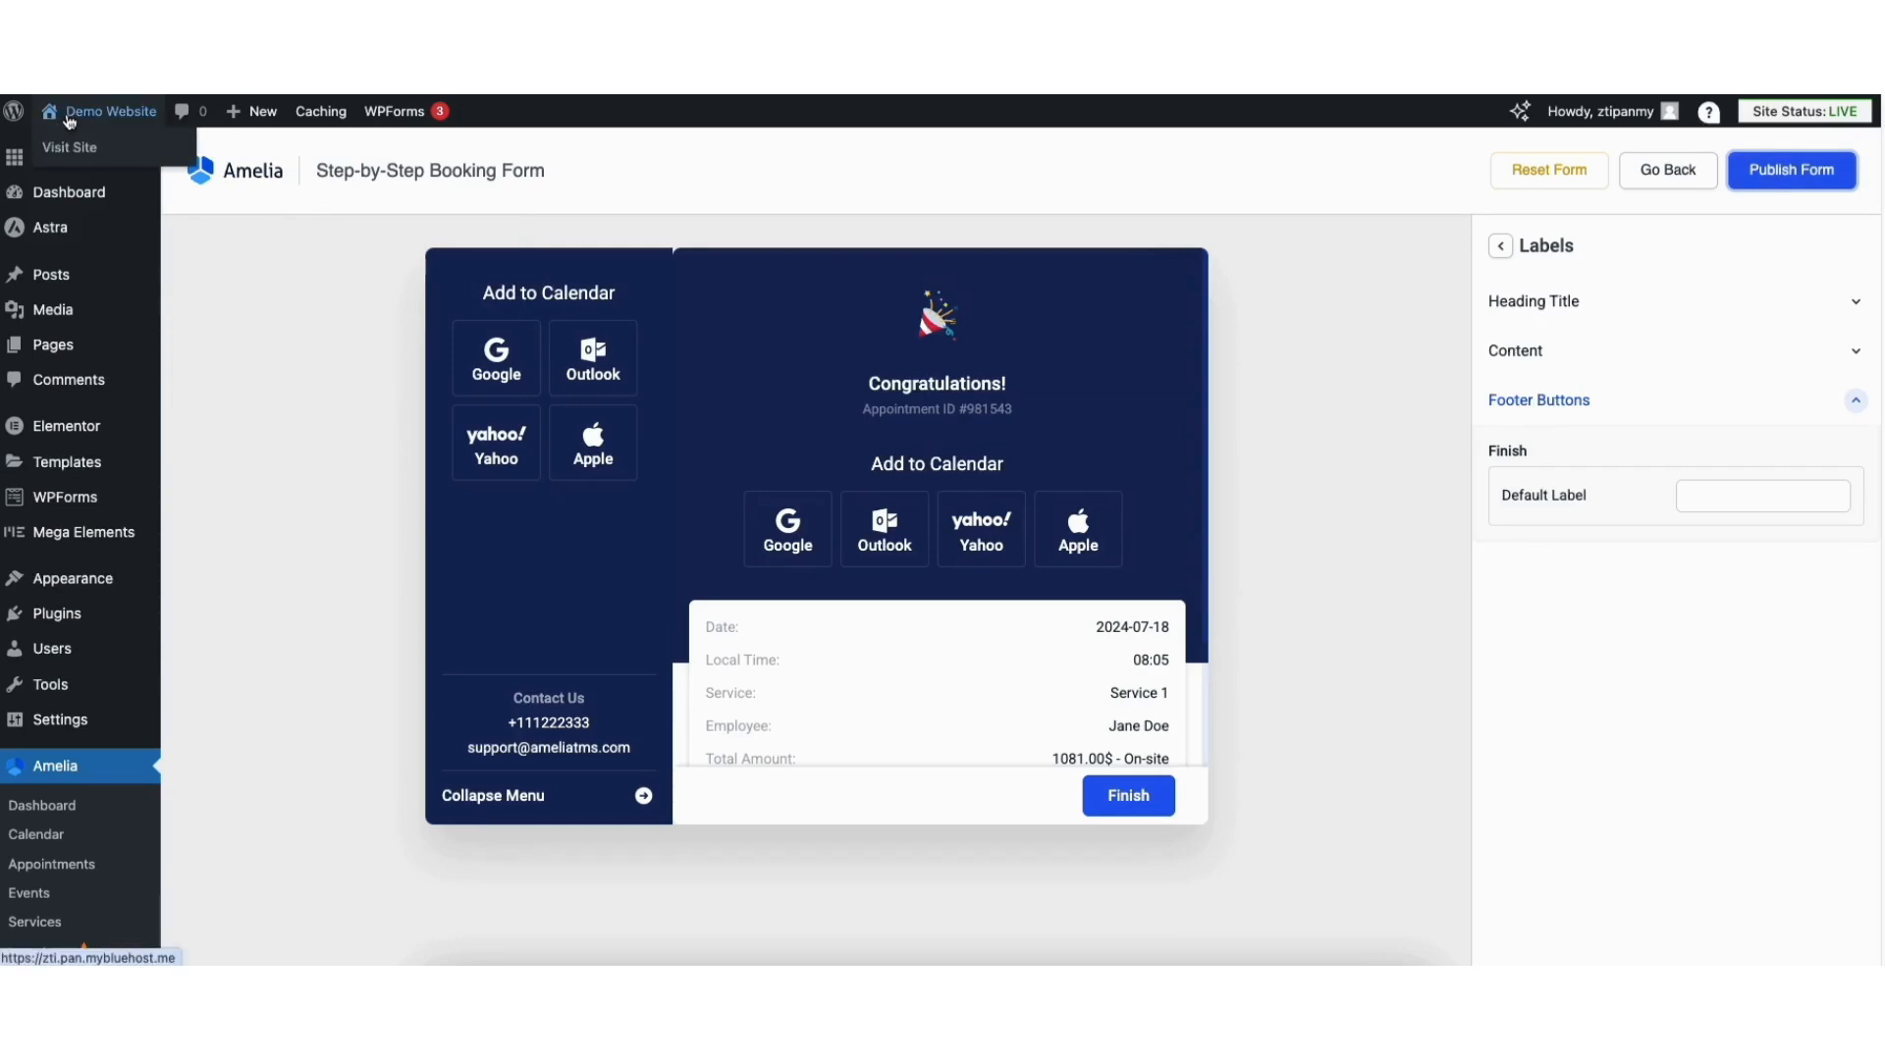
click(71, 148)
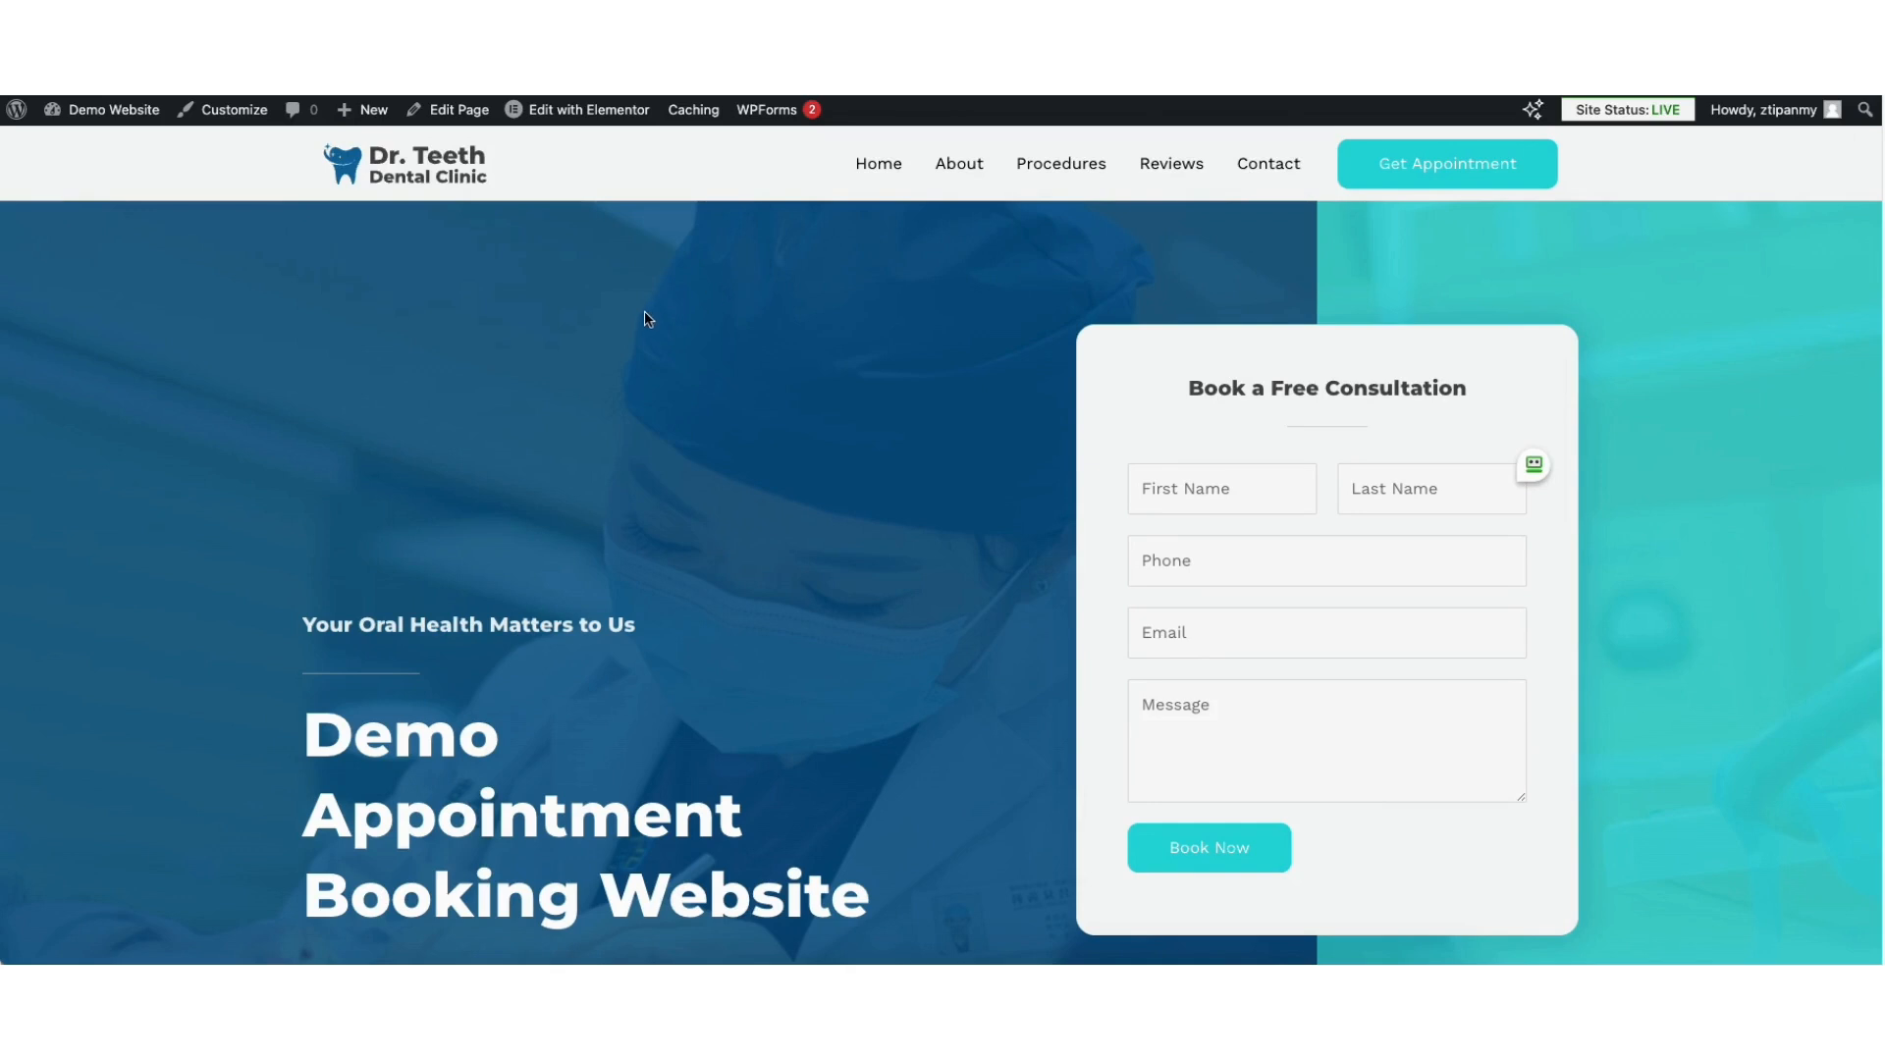
mouse_move(570, 113)
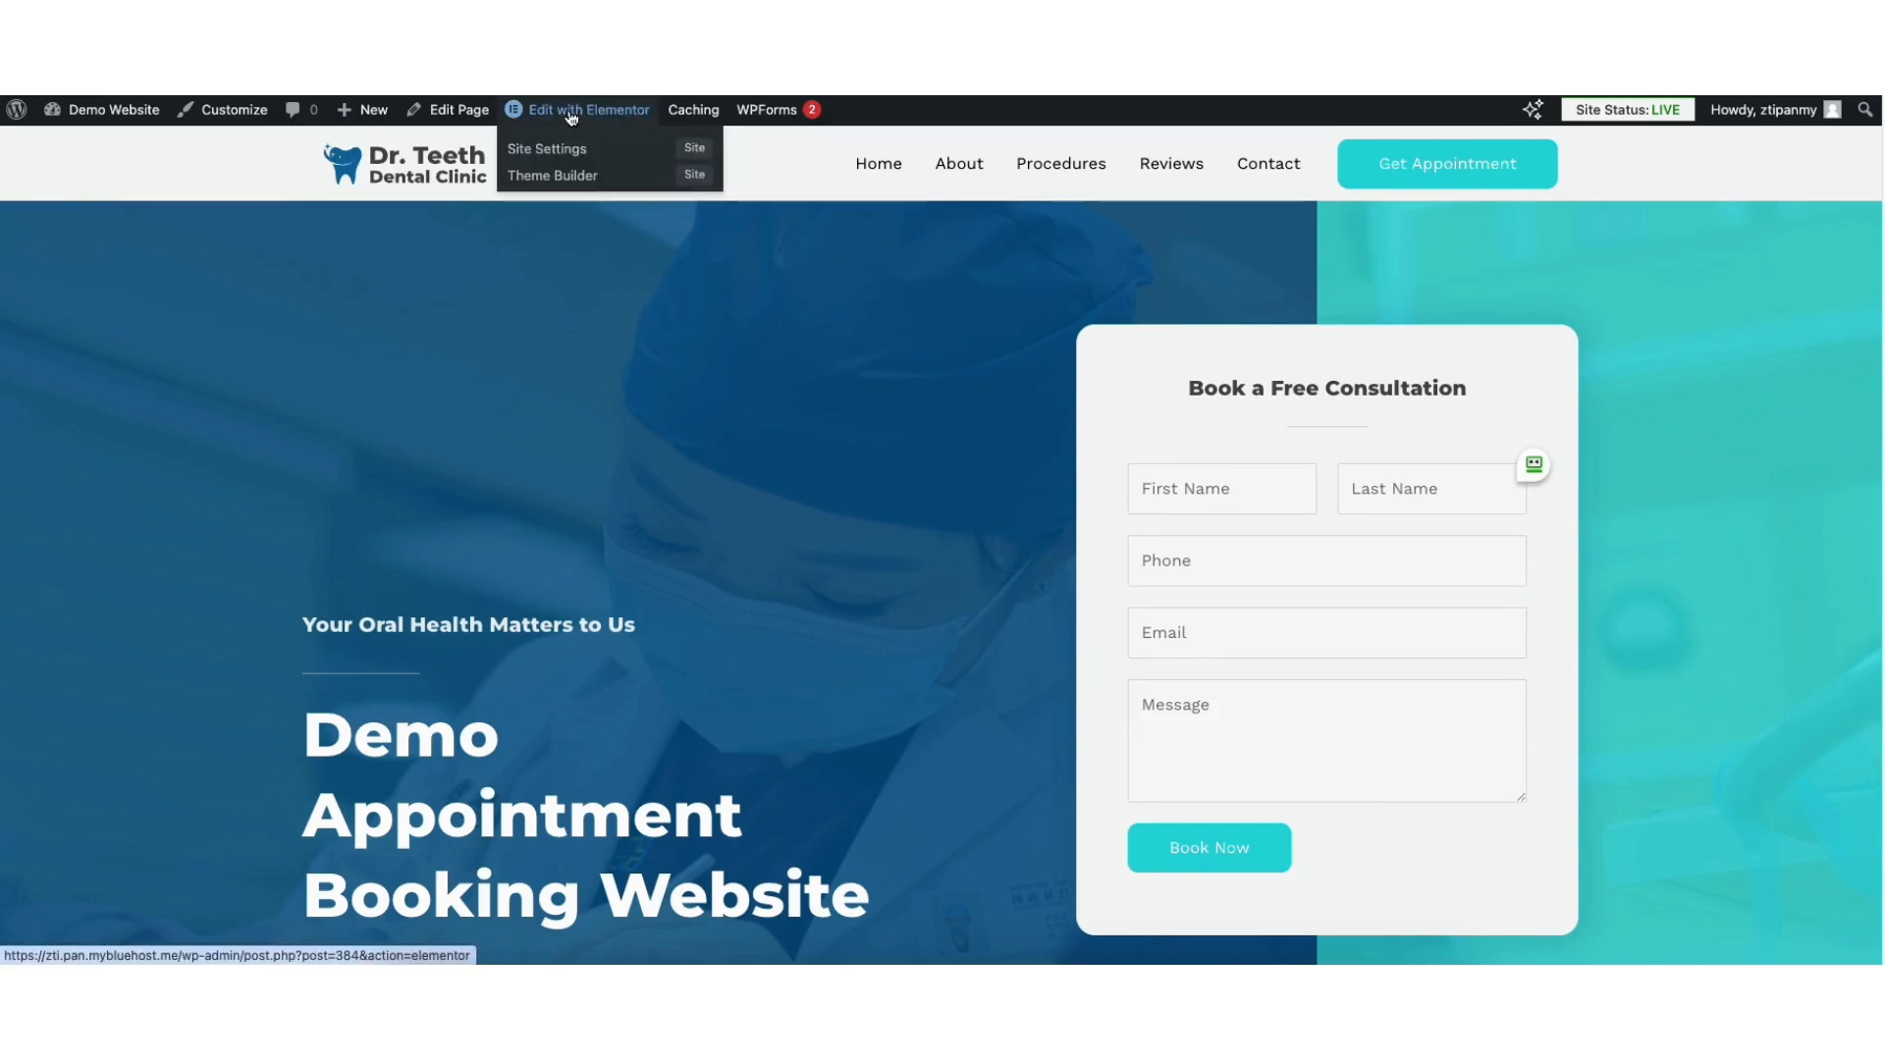
click(572, 114)
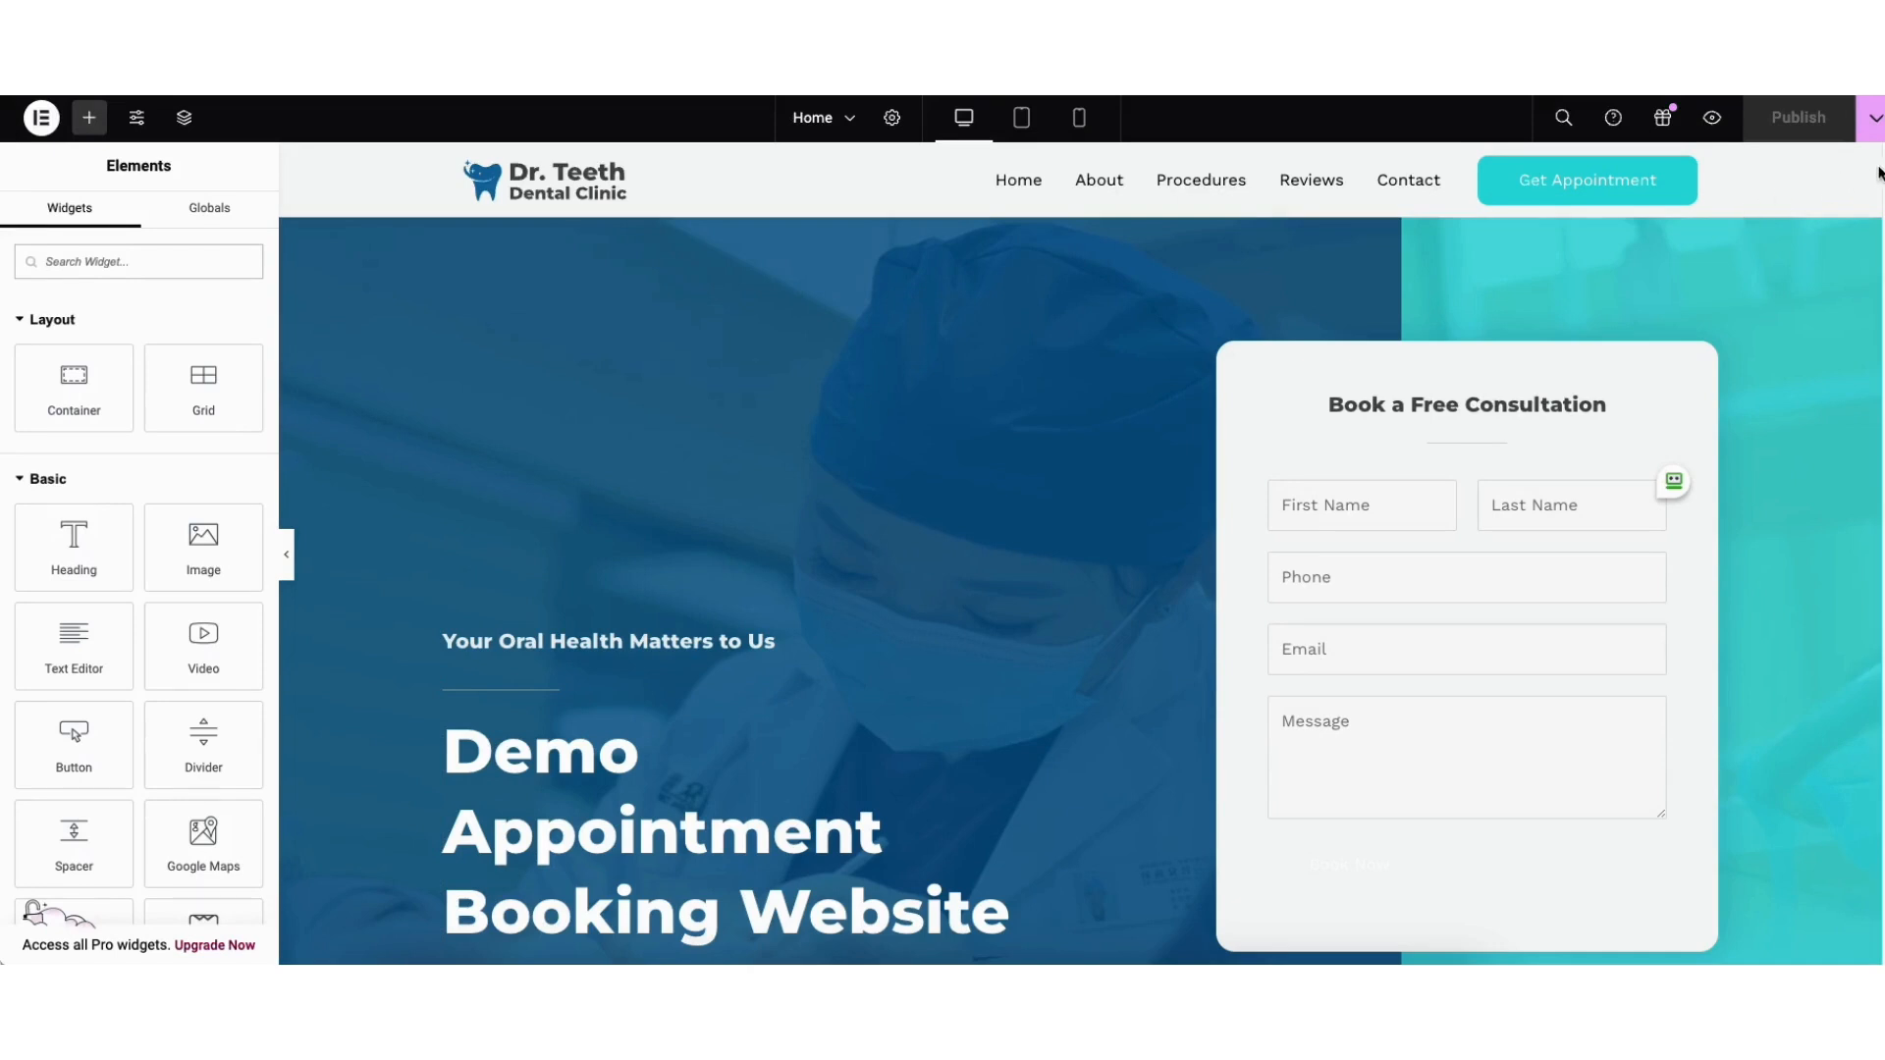
Step: Add a flexbox container below the map with a wide middle column and a narrow column on each side
scroll(1855, 307, down, 15)
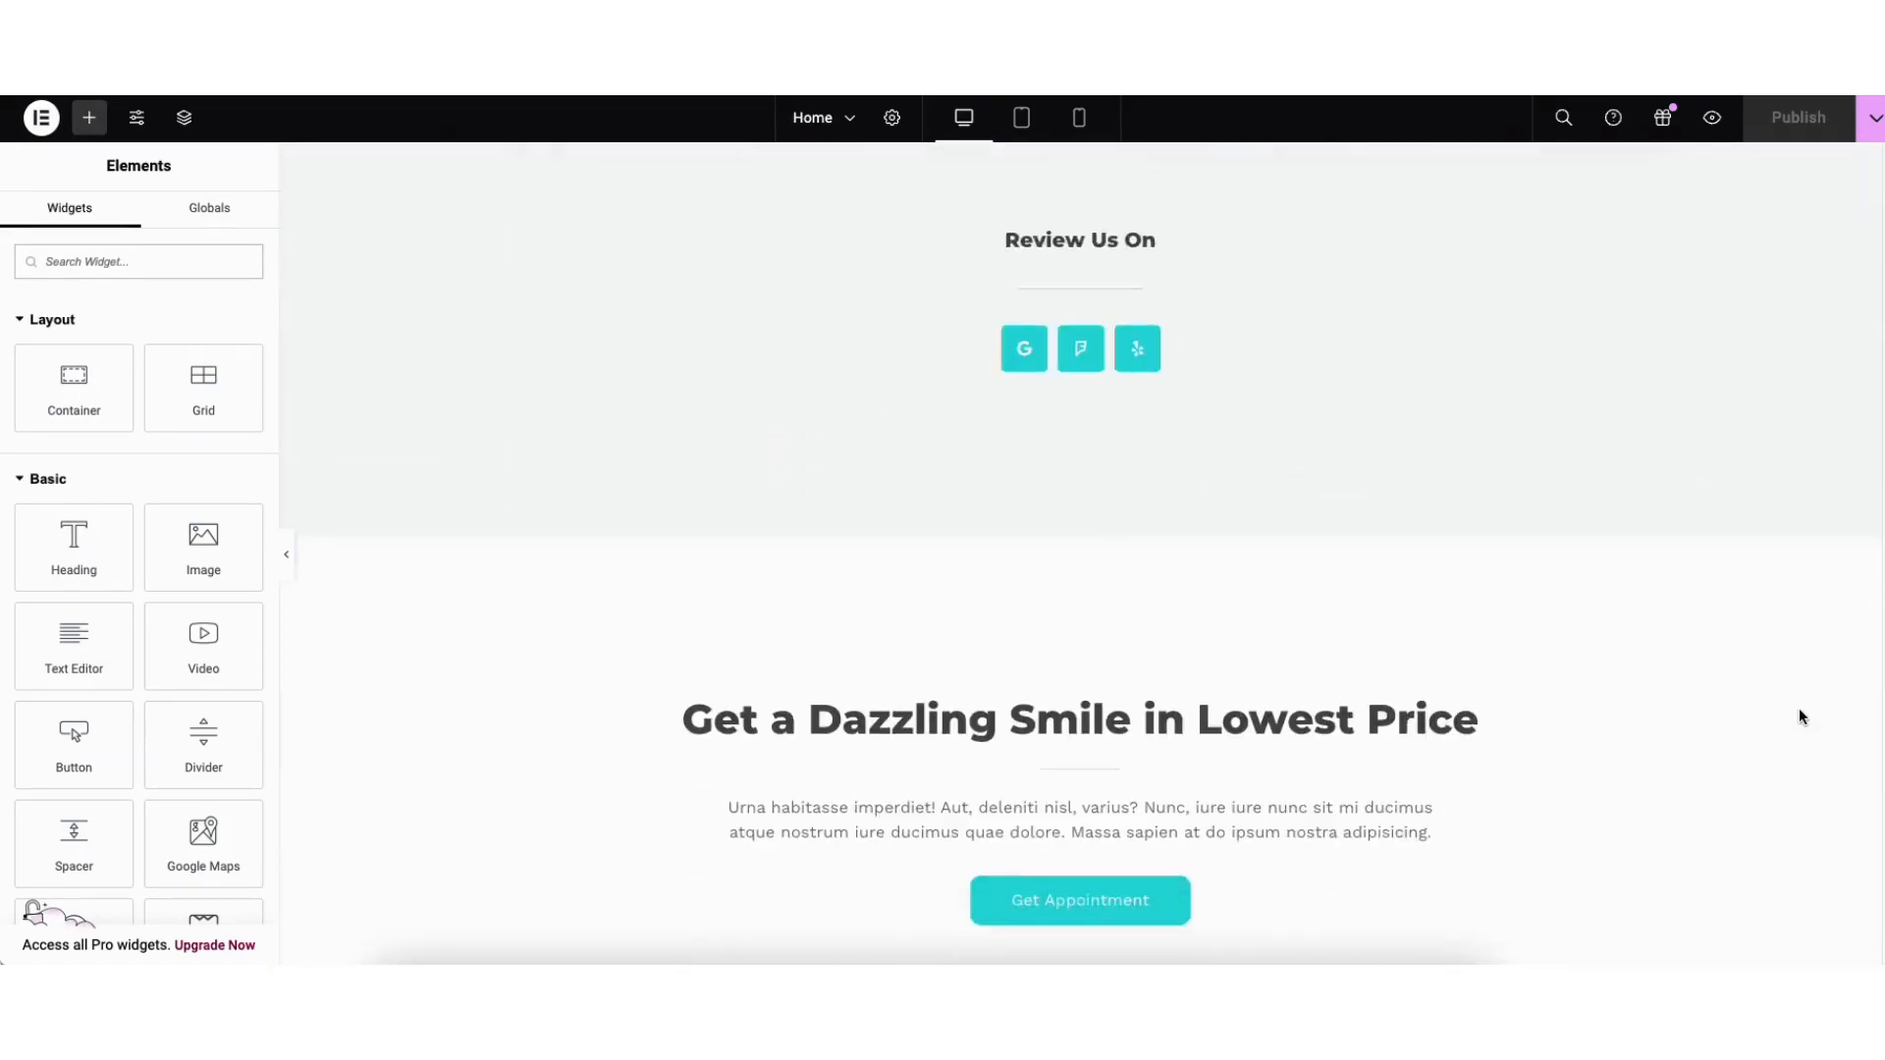
scroll(1800, 713, down, 10)
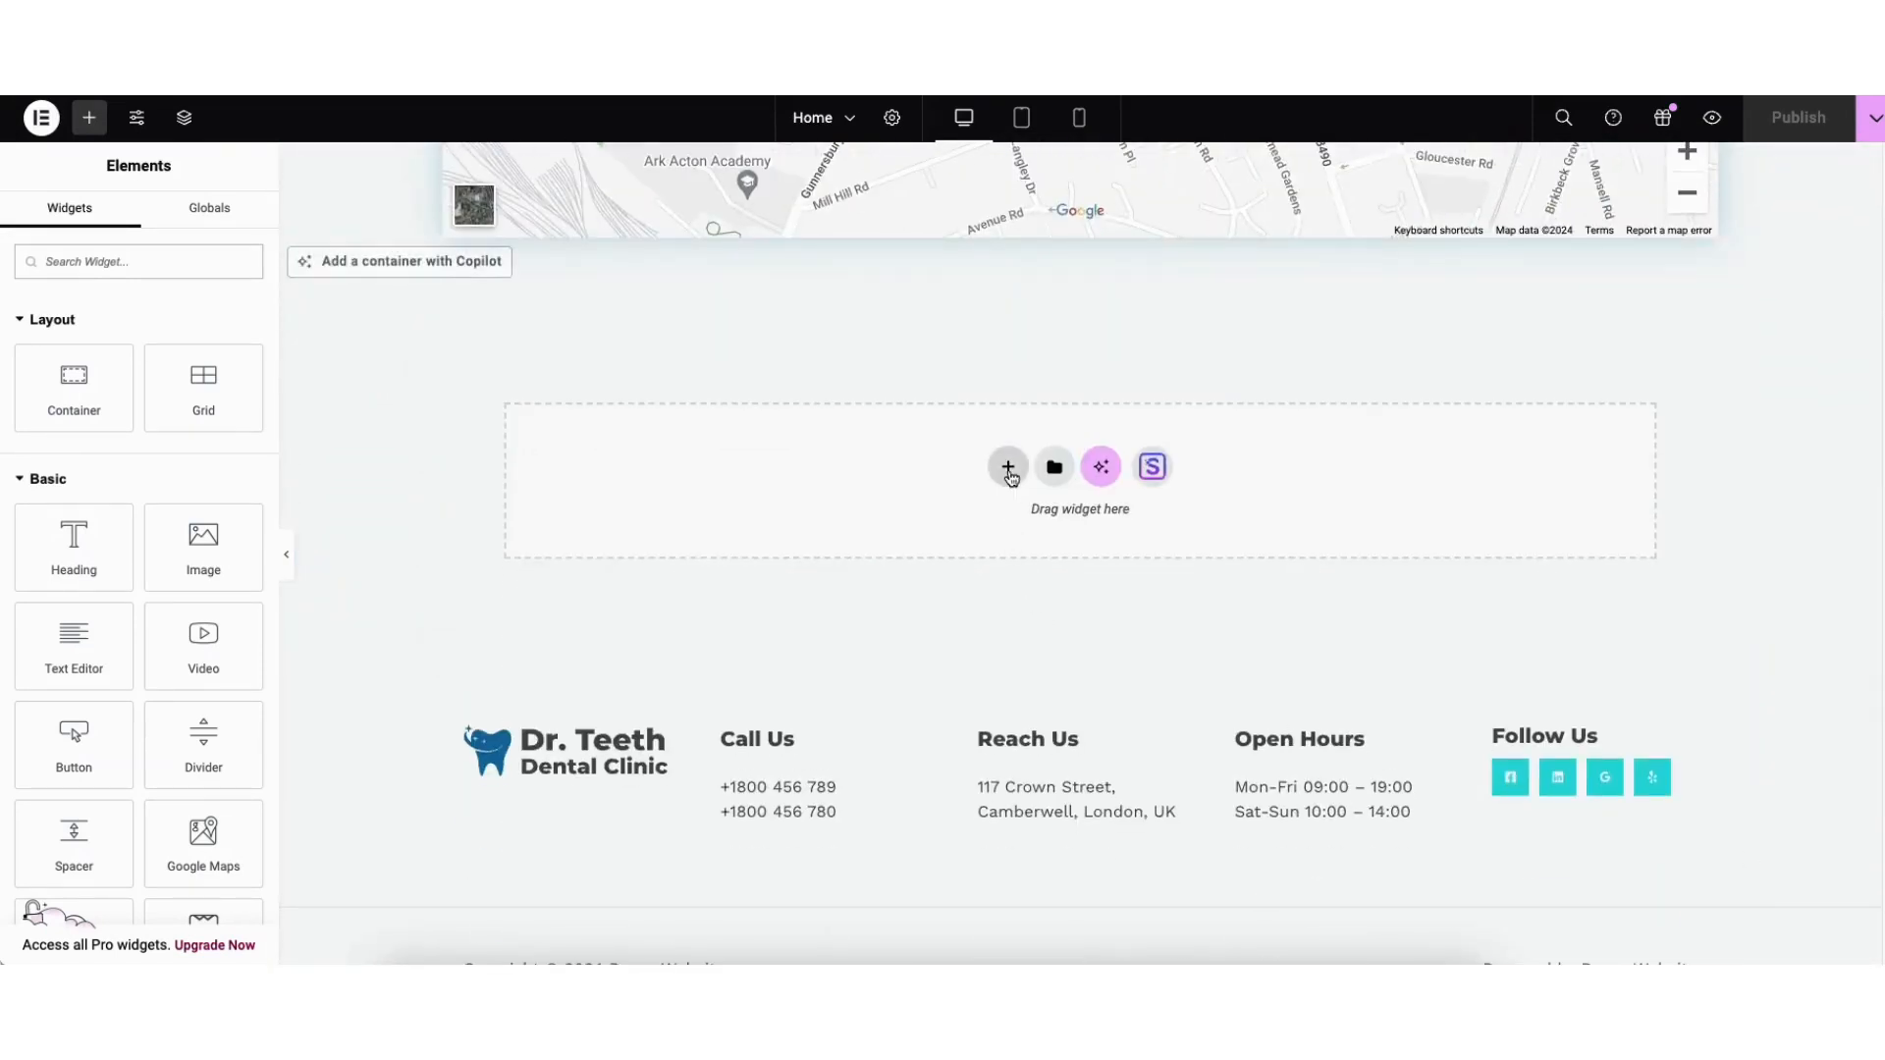
click(1008, 470)
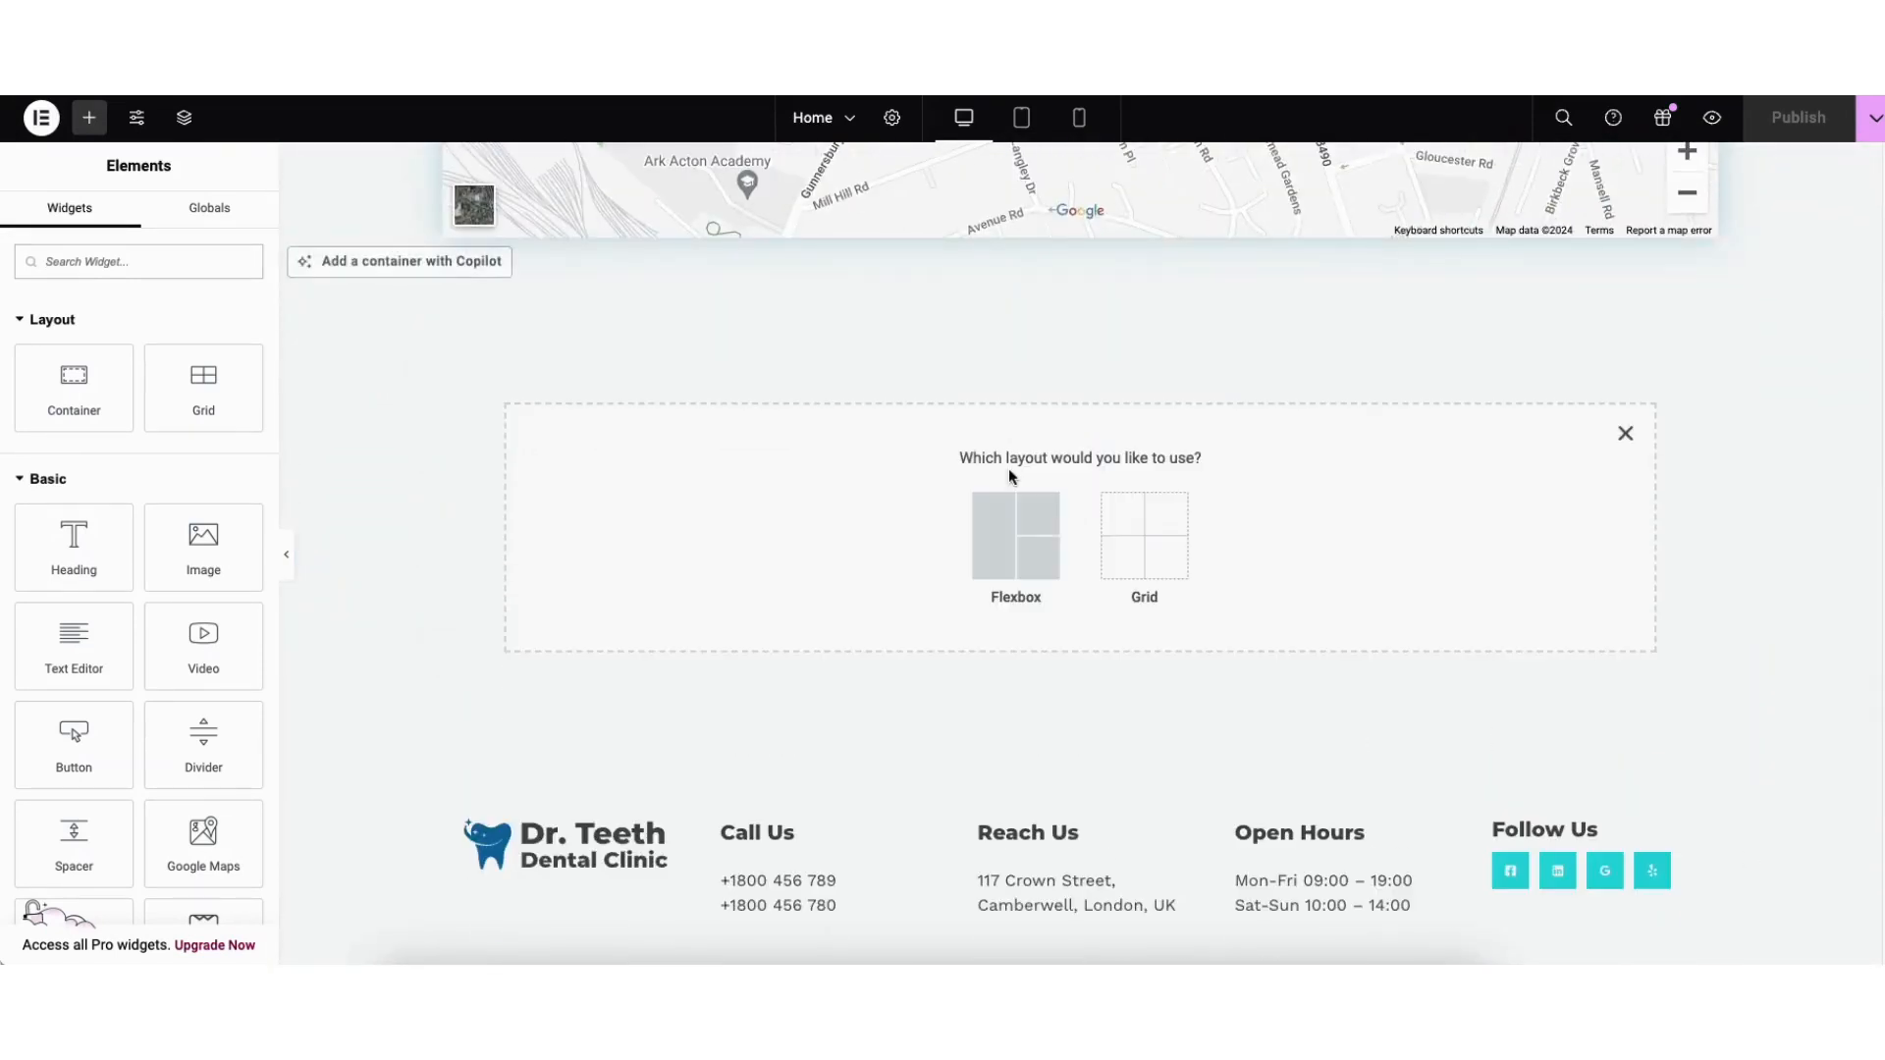
click(997, 545)
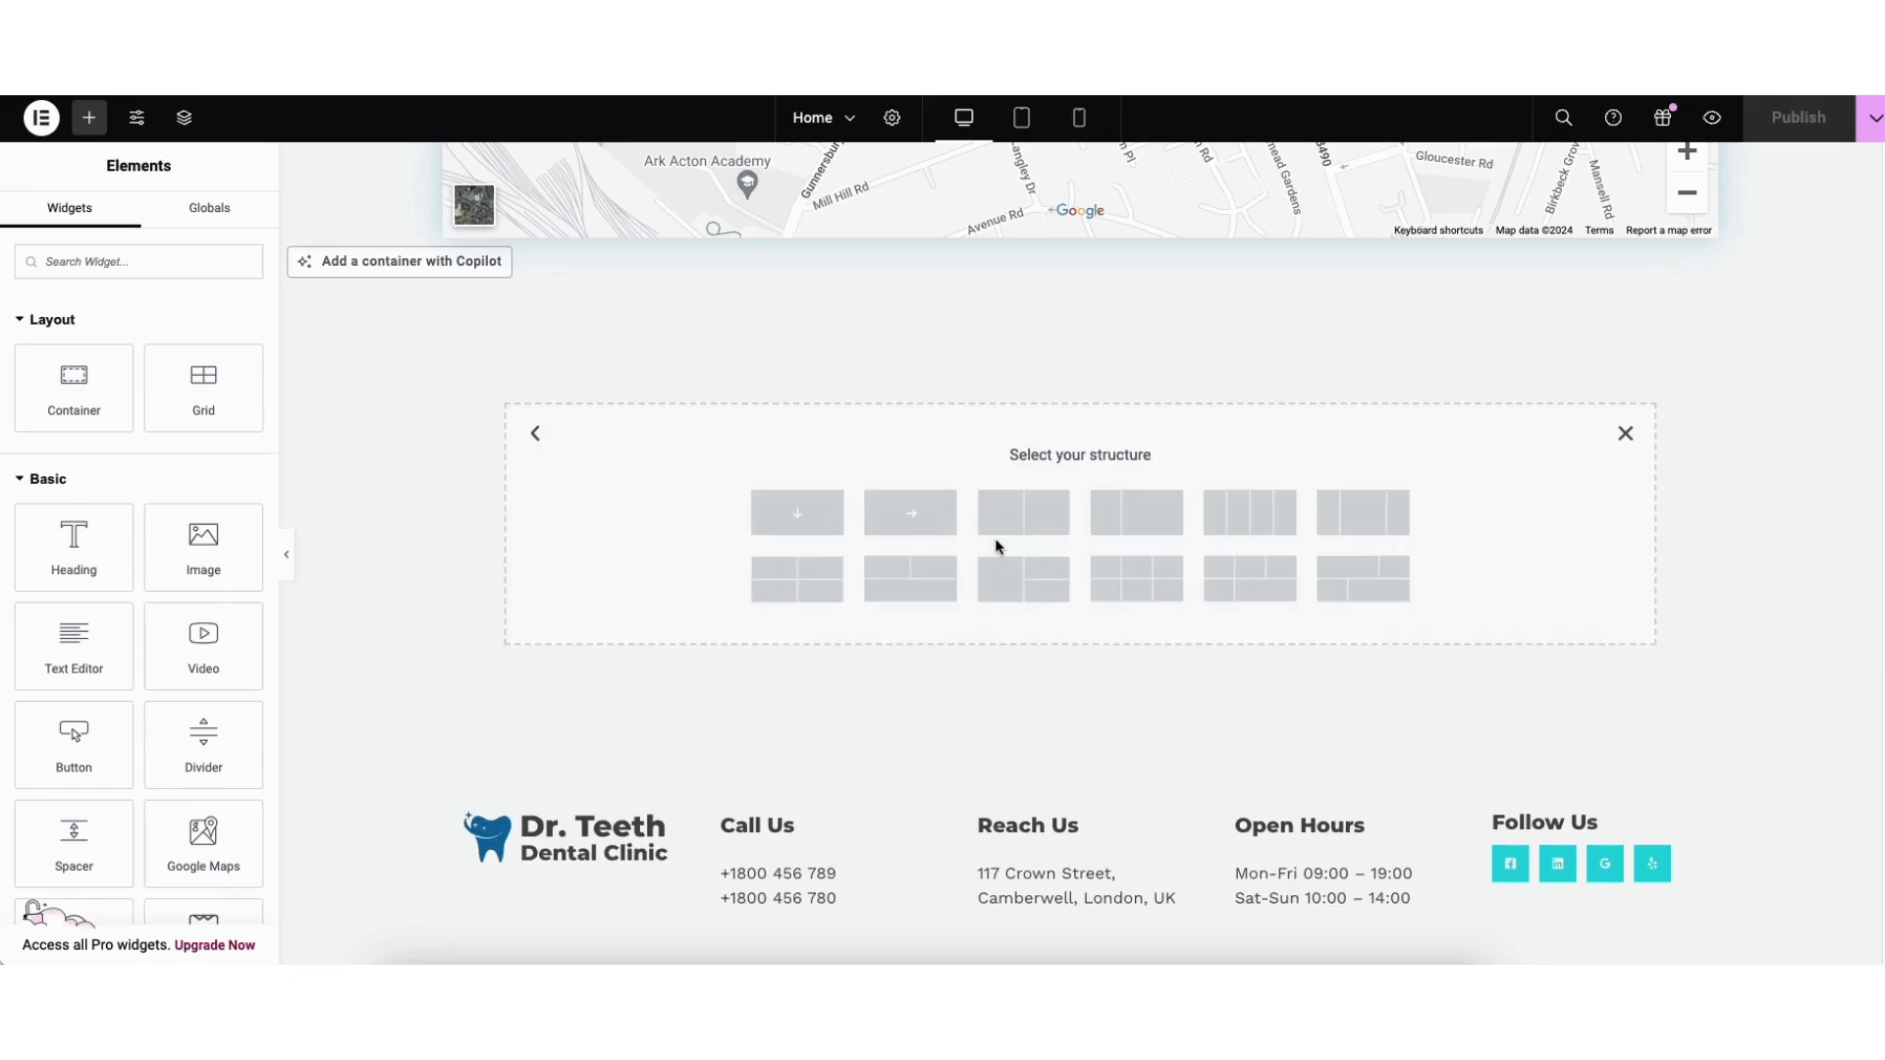
click(1362, 521)
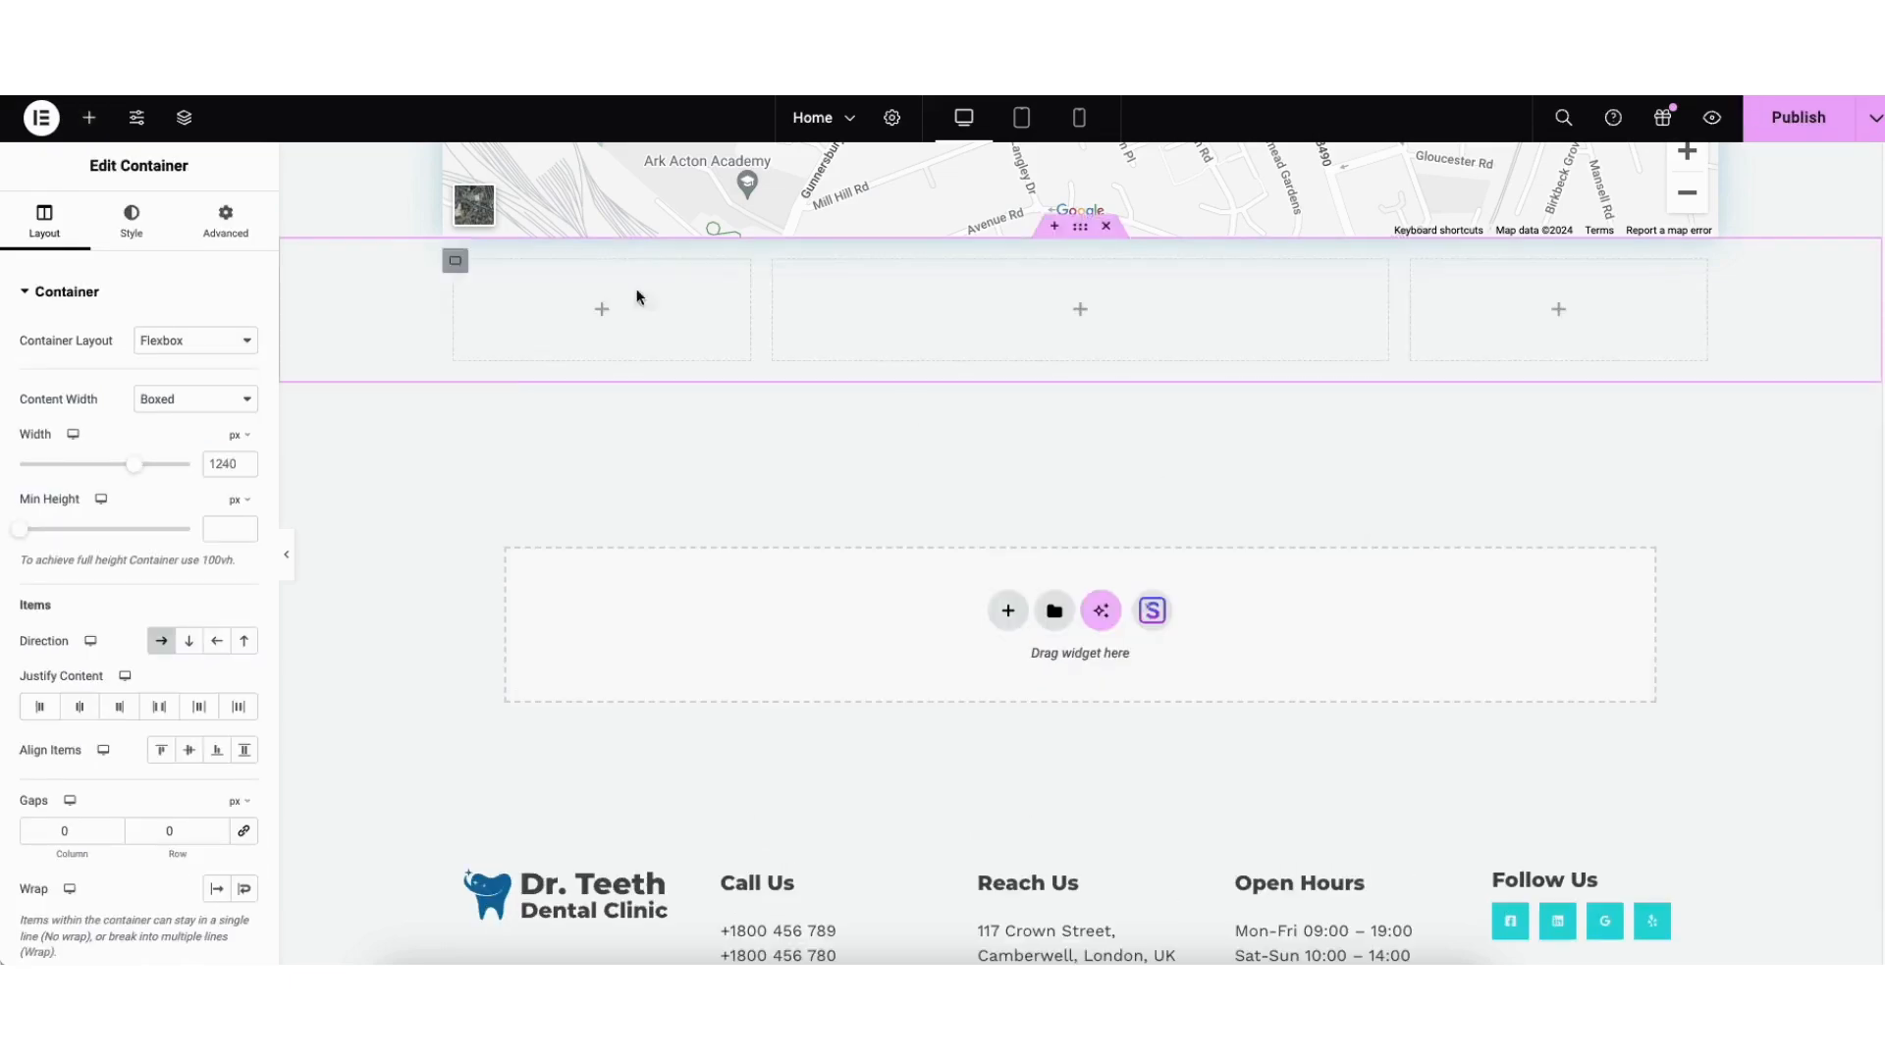
Step: Find the Amelia Step-By-Step Booking widget and place it in the middle column of the new container
click(88, 119)
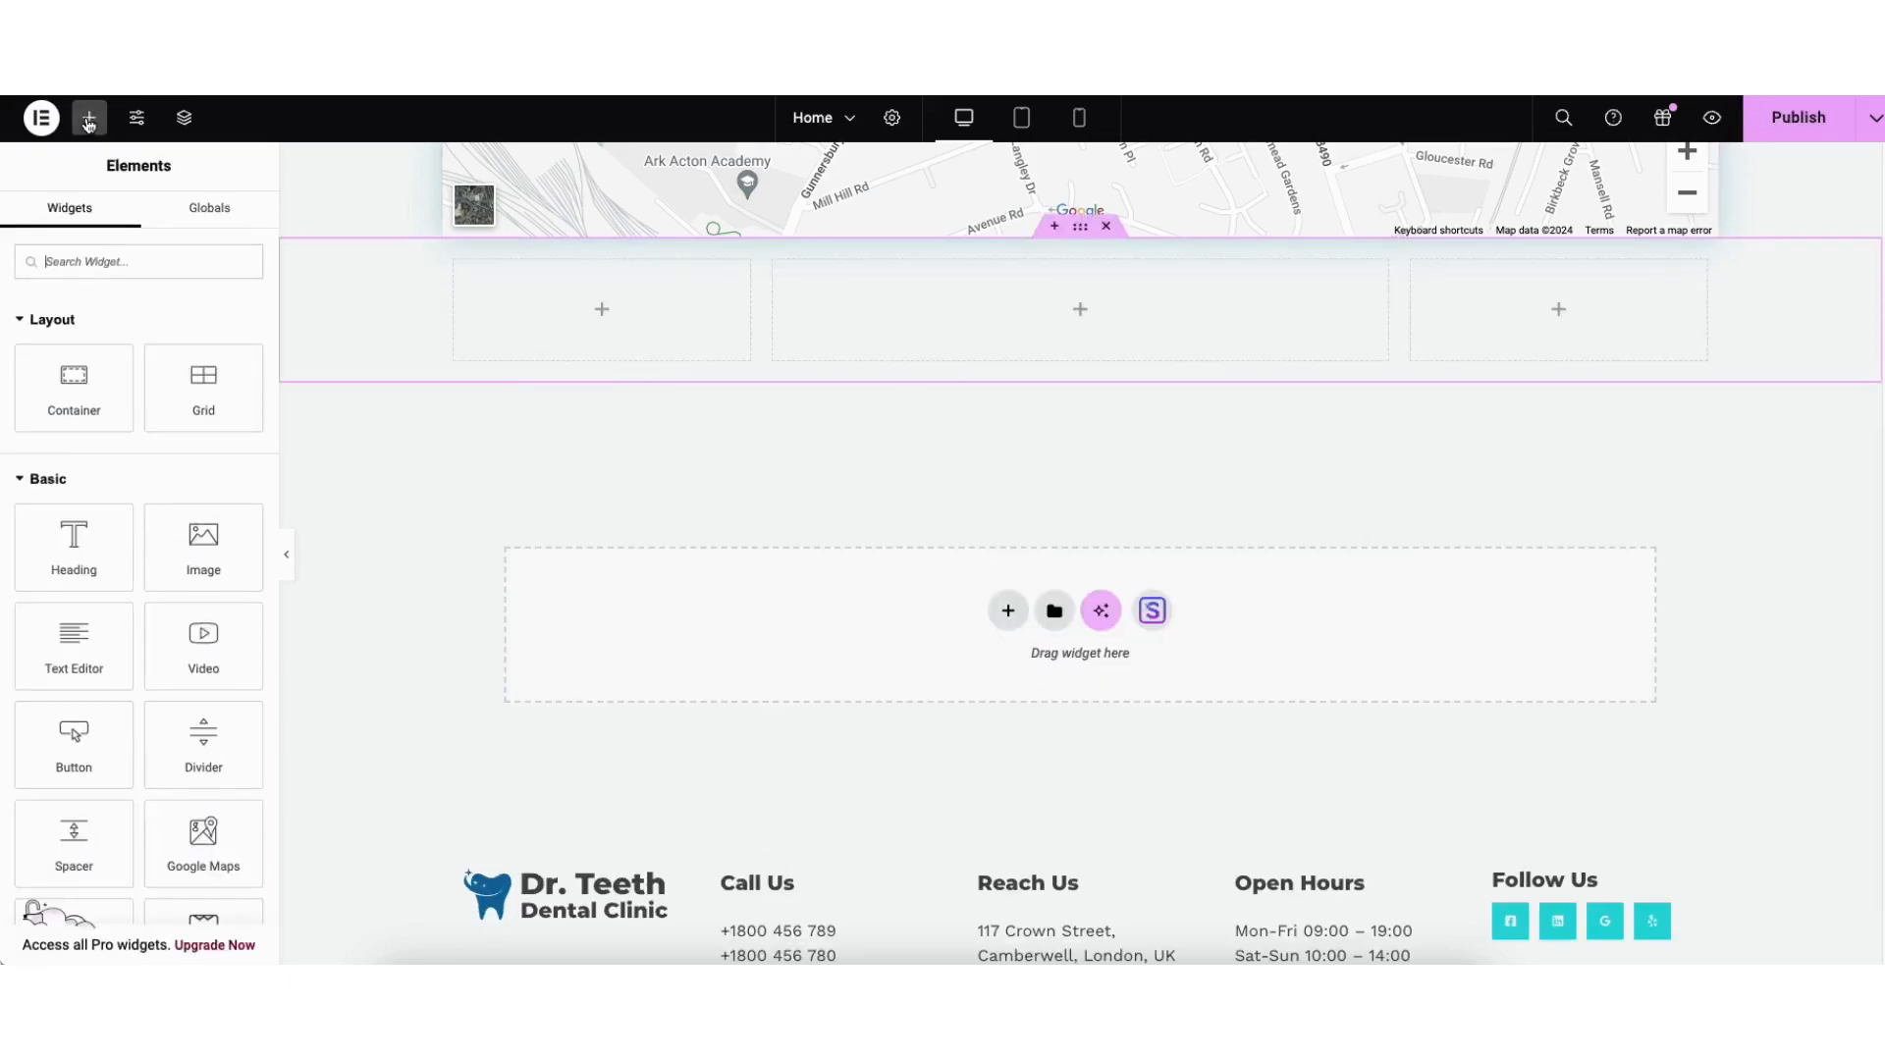
click(75, 262)
text(amelia)
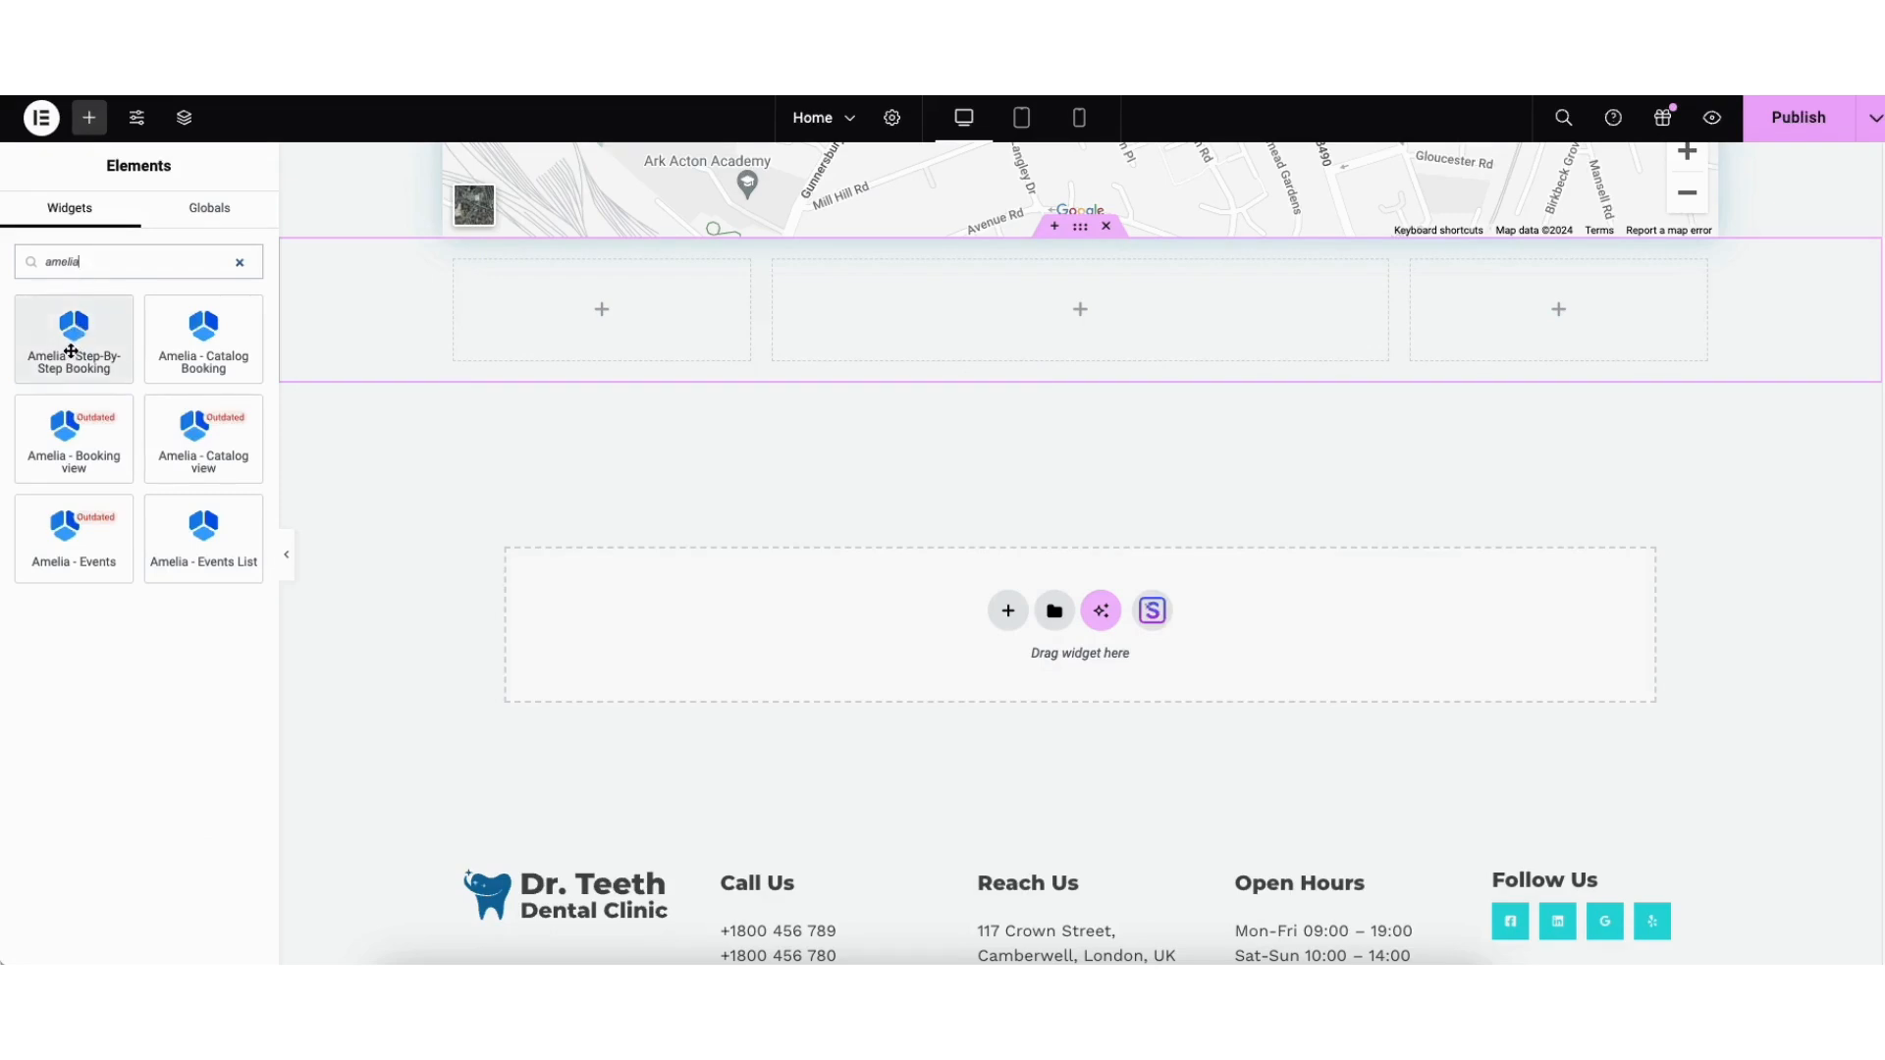
drag(62, 346, 1023, 340)
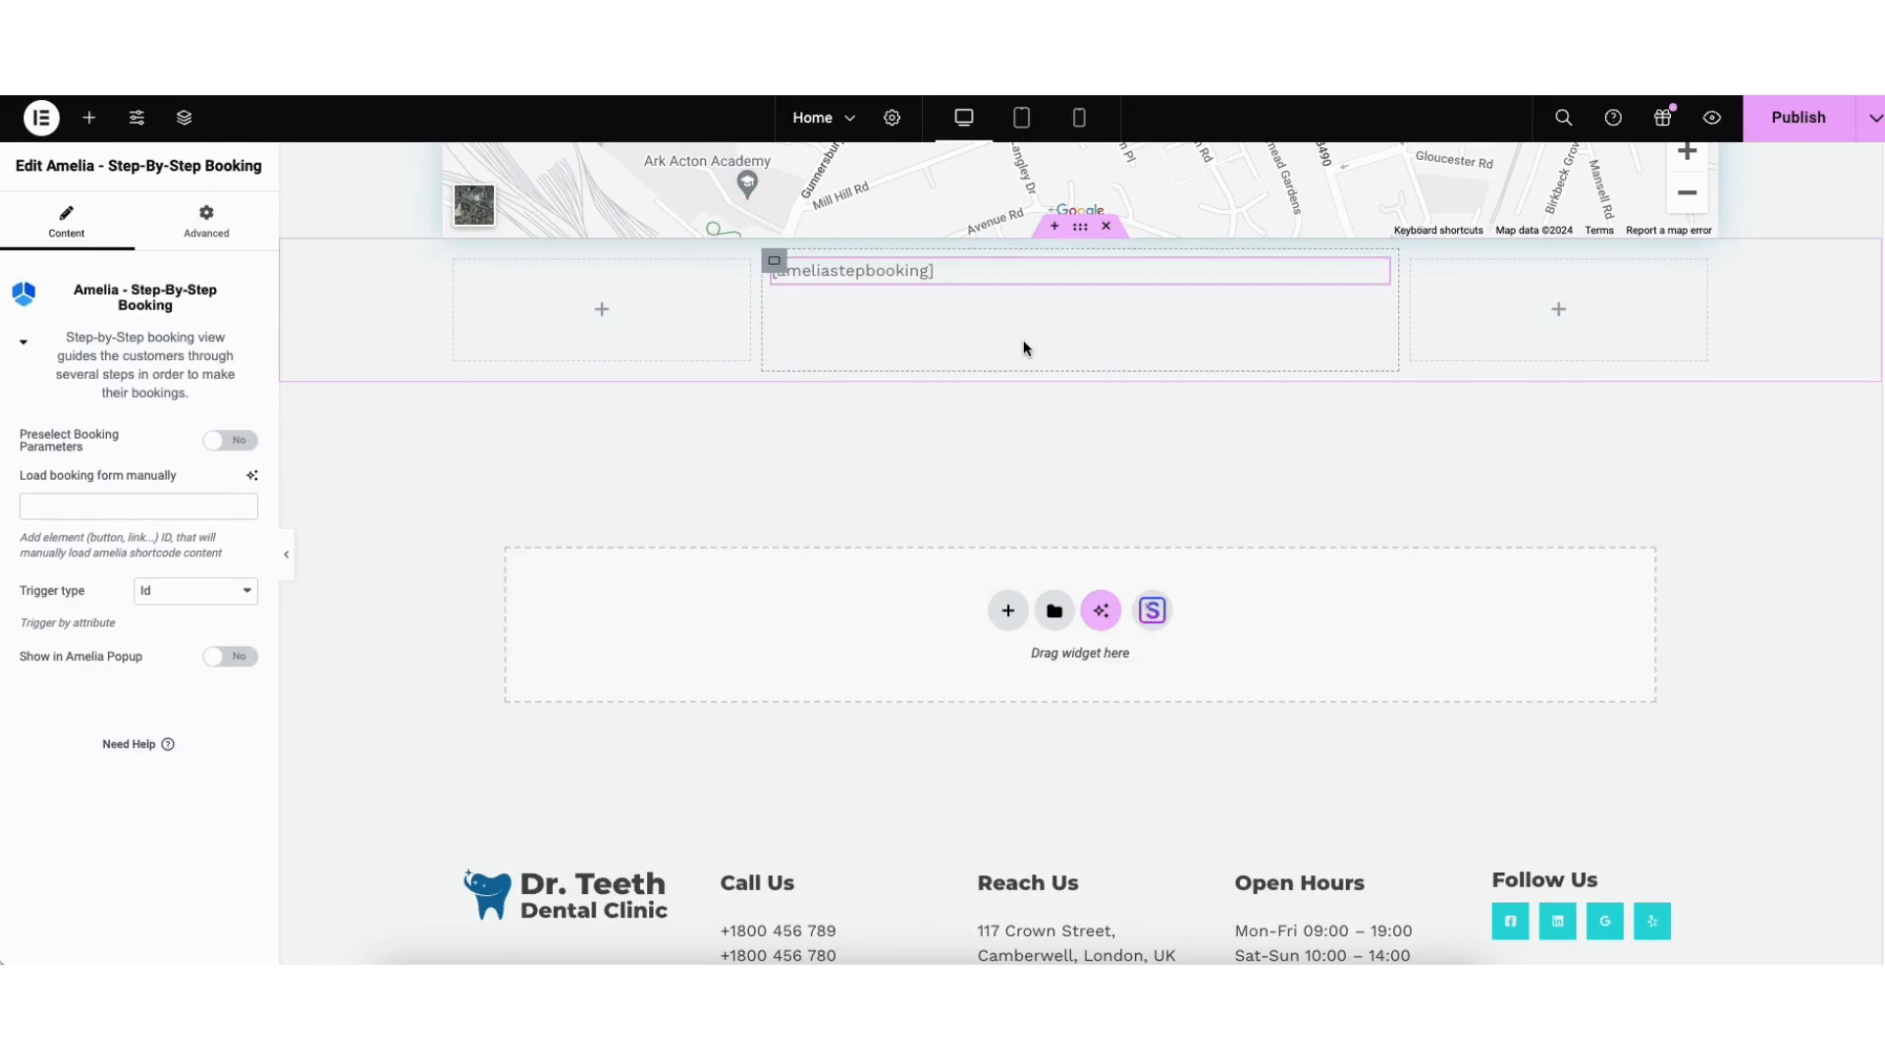
Step: Save the home page as a draft and preview it
click(1875, 119)
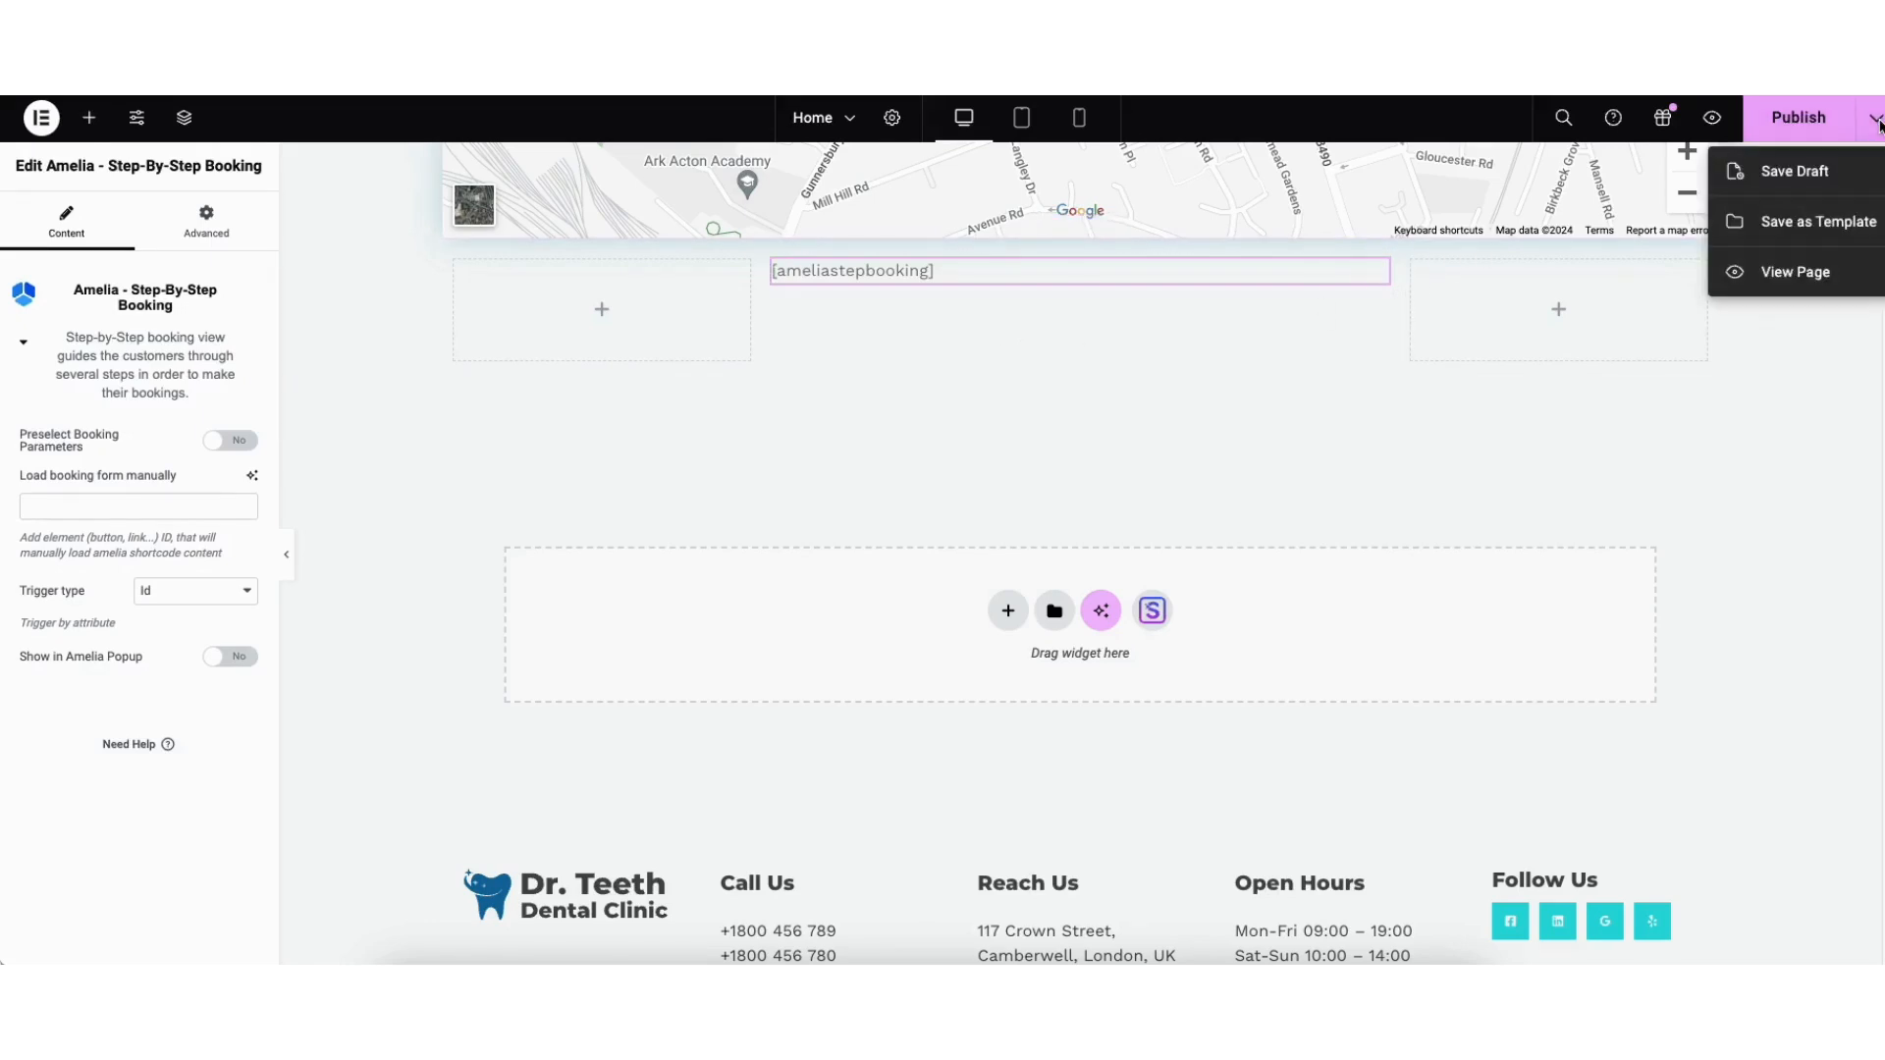
click(1812, 183)
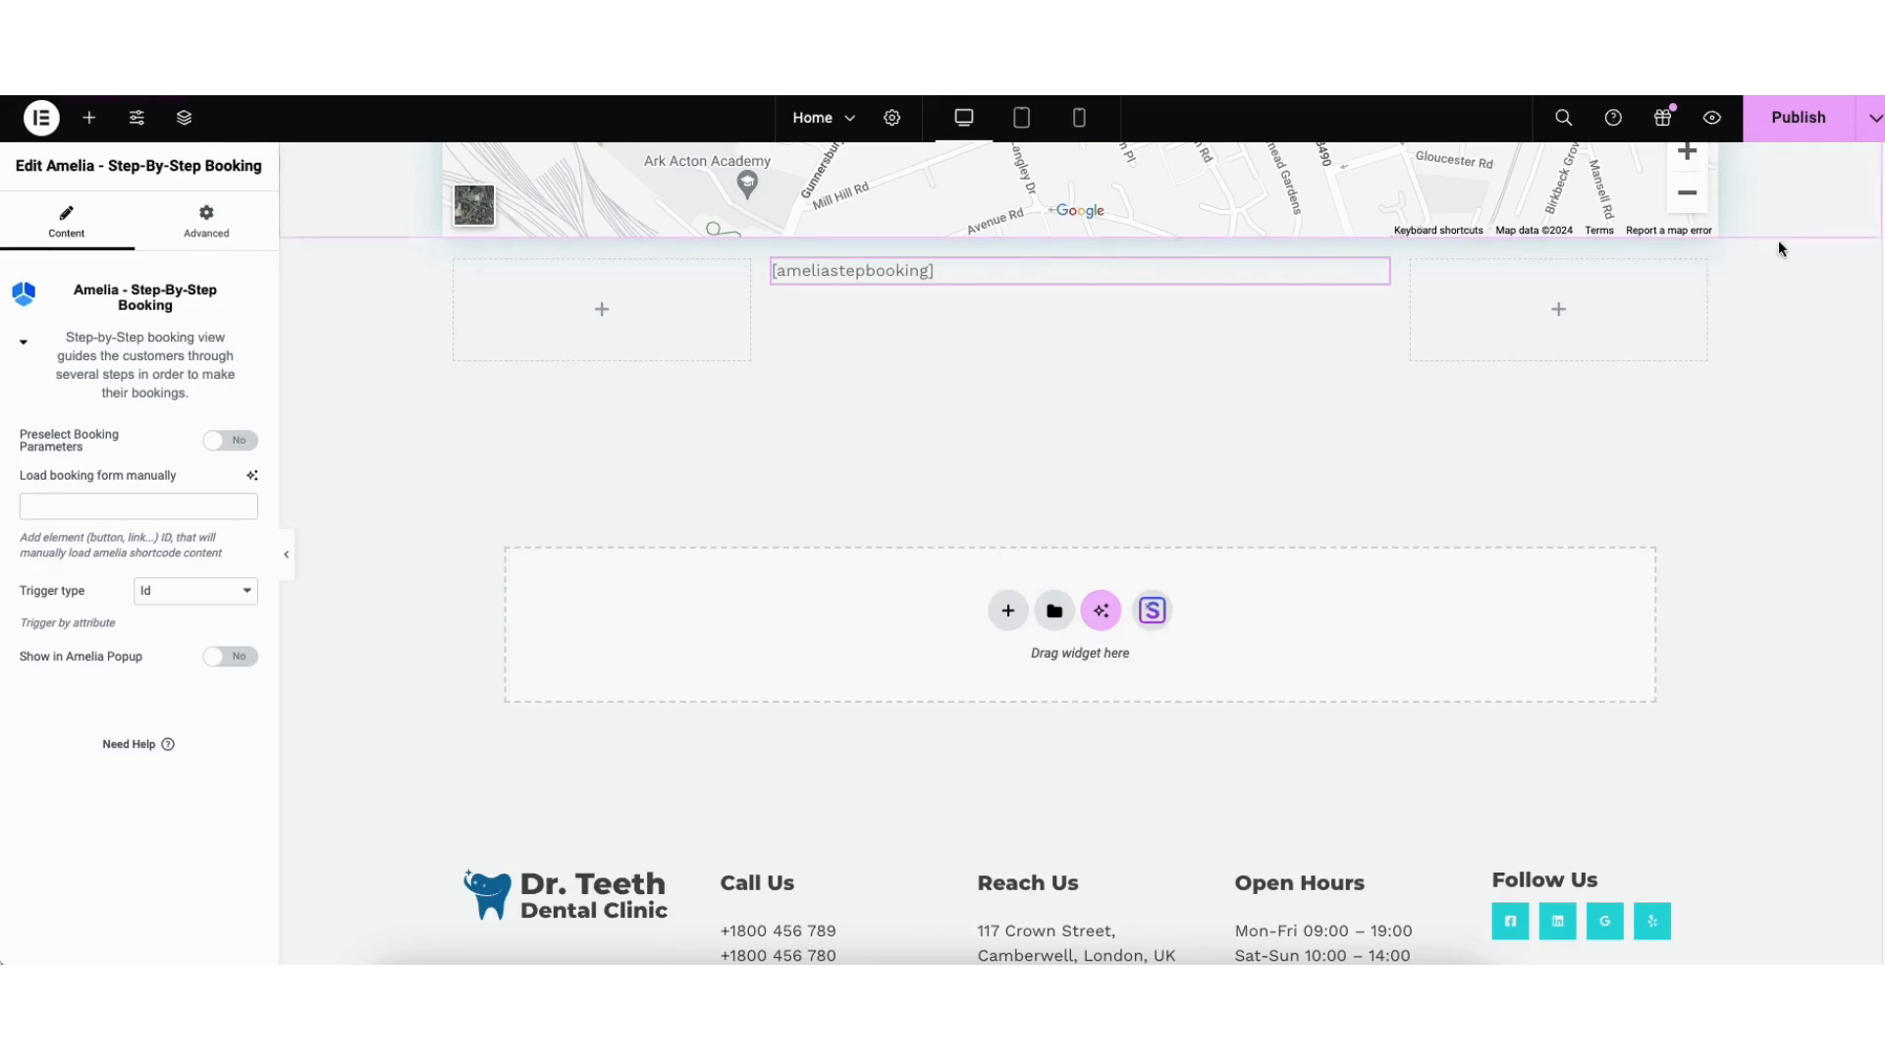
click(1712, 120)
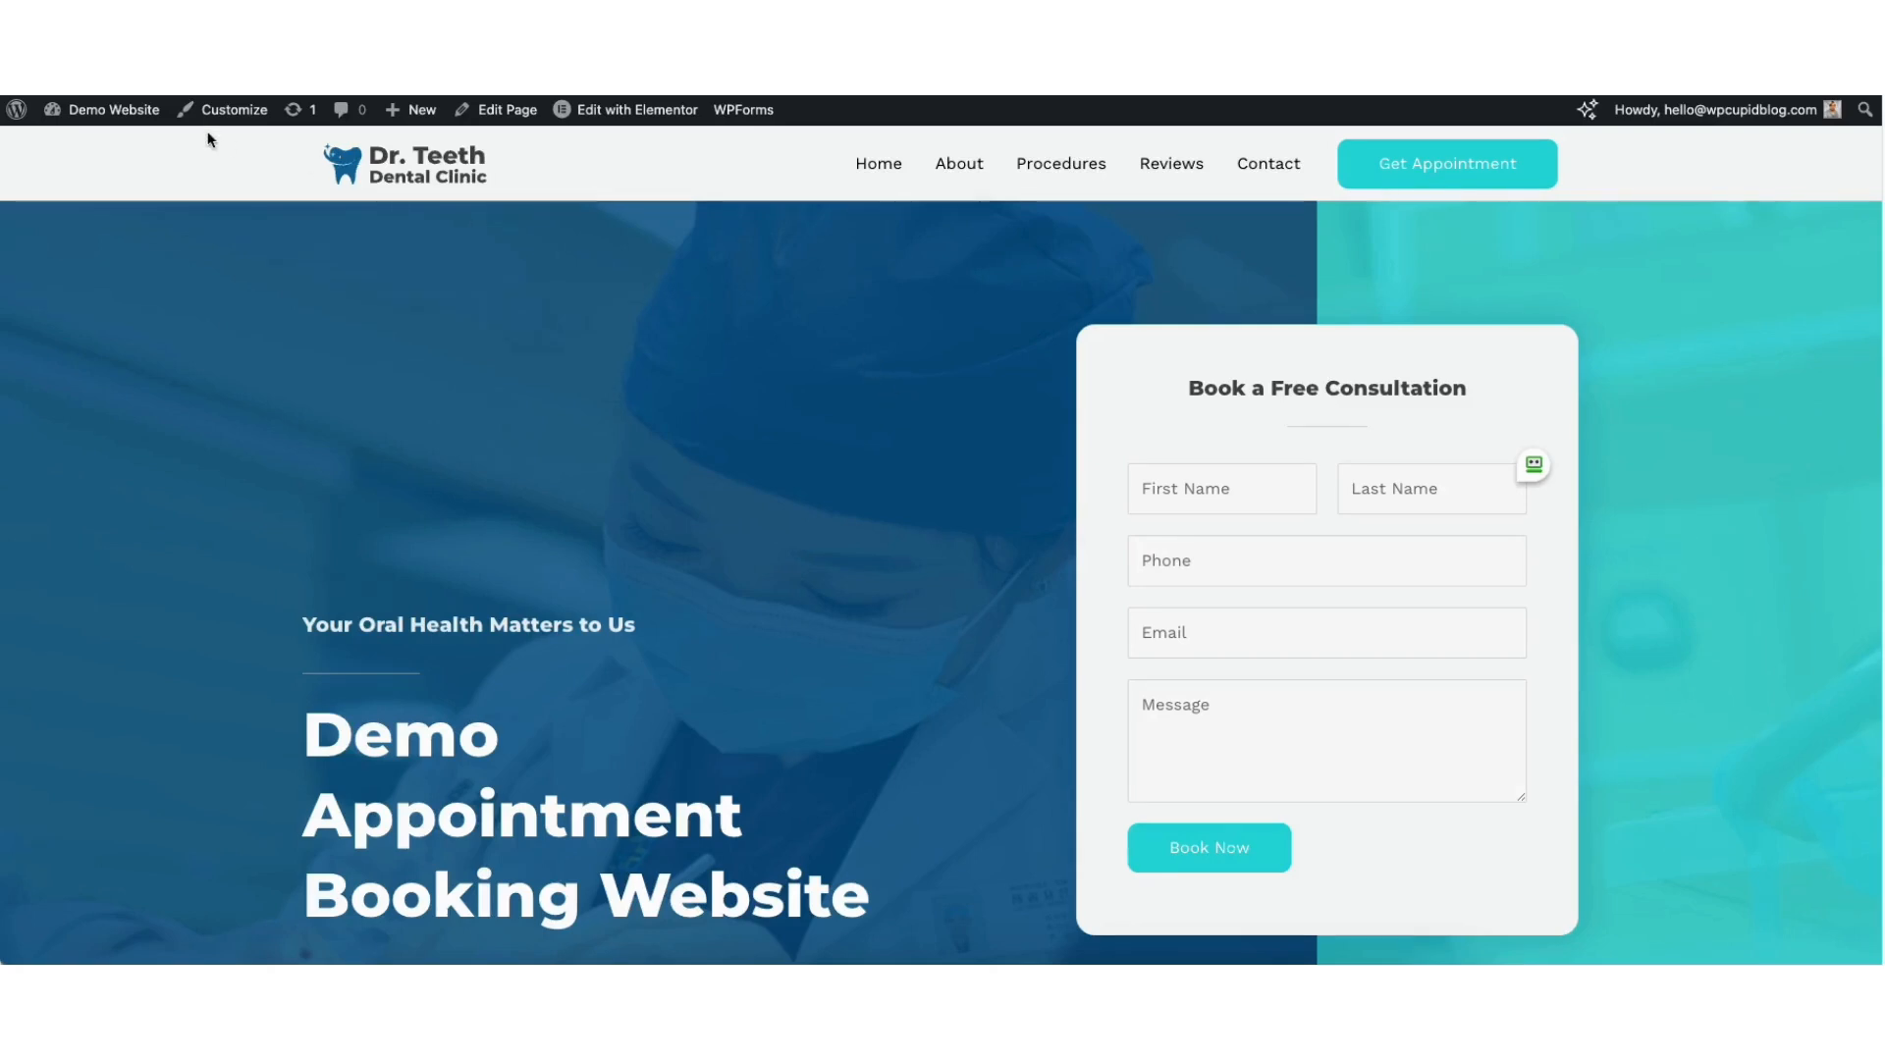
Step: Return to the WordPress dashboard and open the form for adding a new user
mouse_move(119, 111)
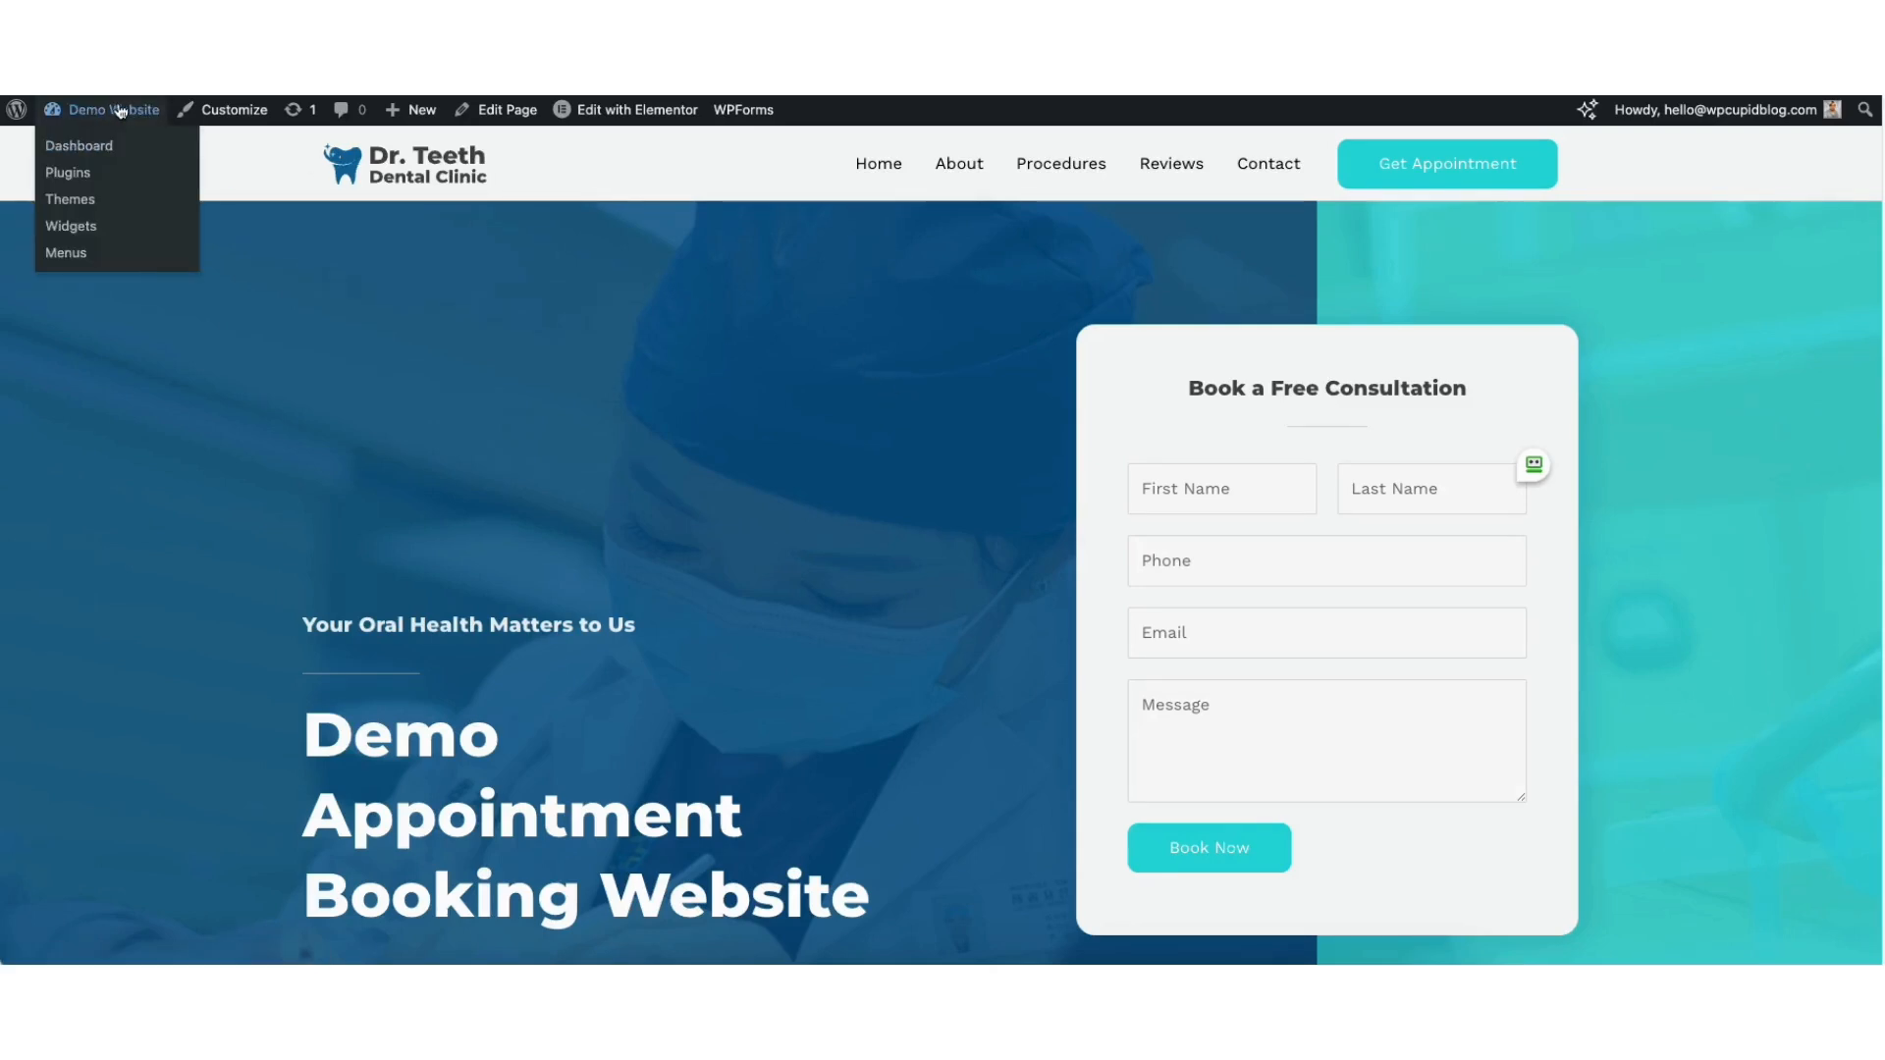
click(84, 156)
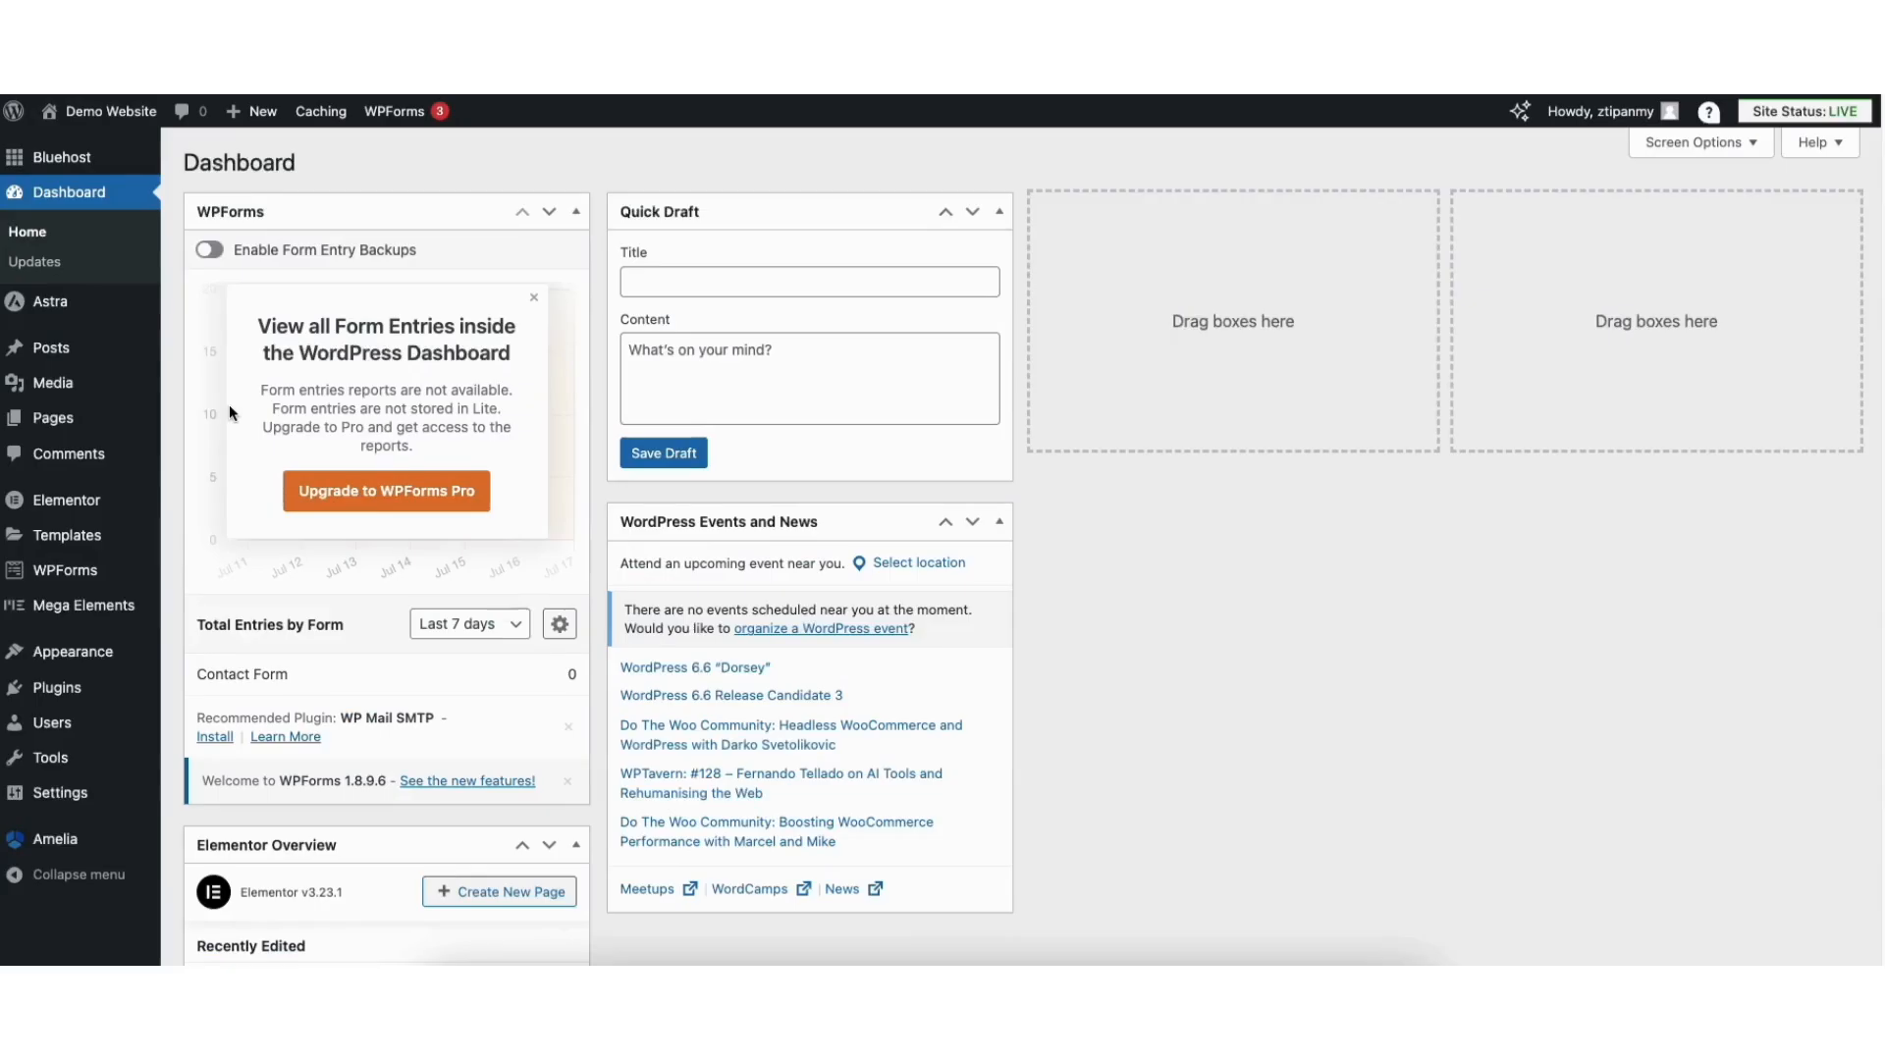
mouse_move(54, 727)
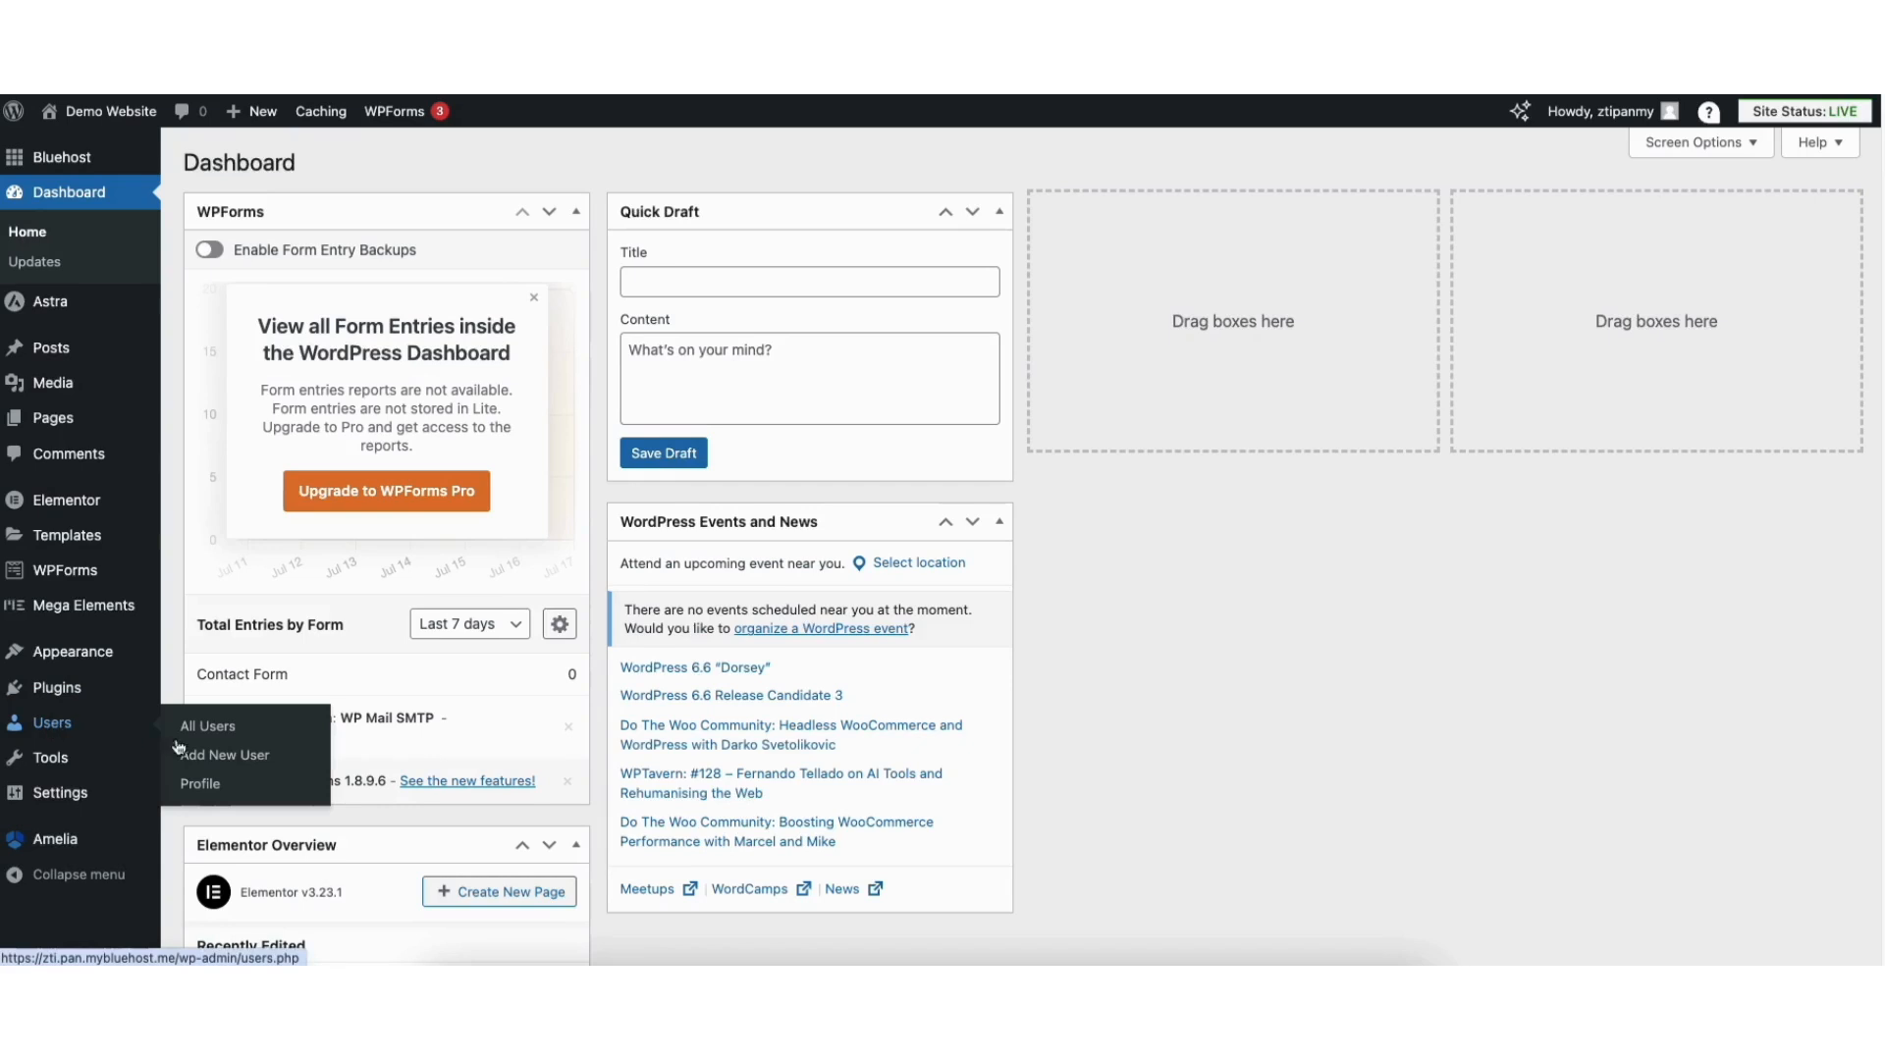
click(221, 755)
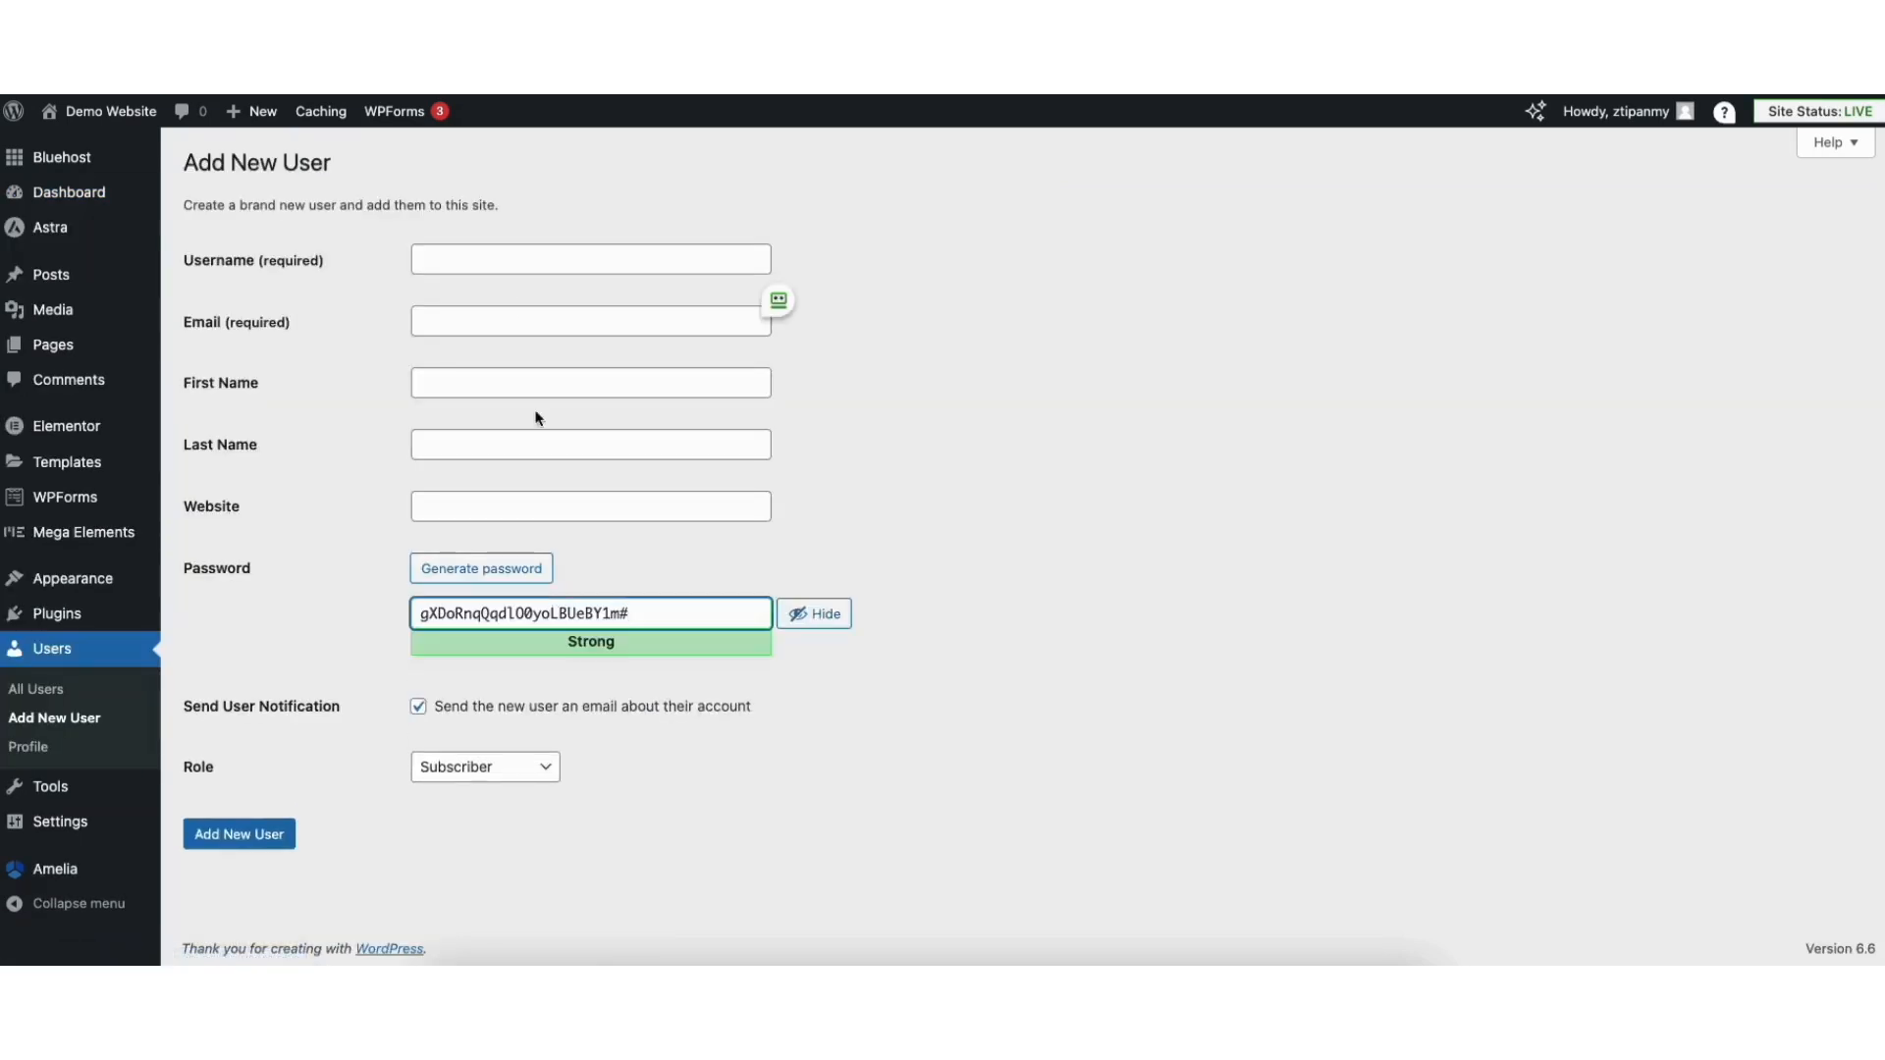
Step: Create the new user with the required account details, a newly generated password and the Amelia Employee role
click(496, 258)
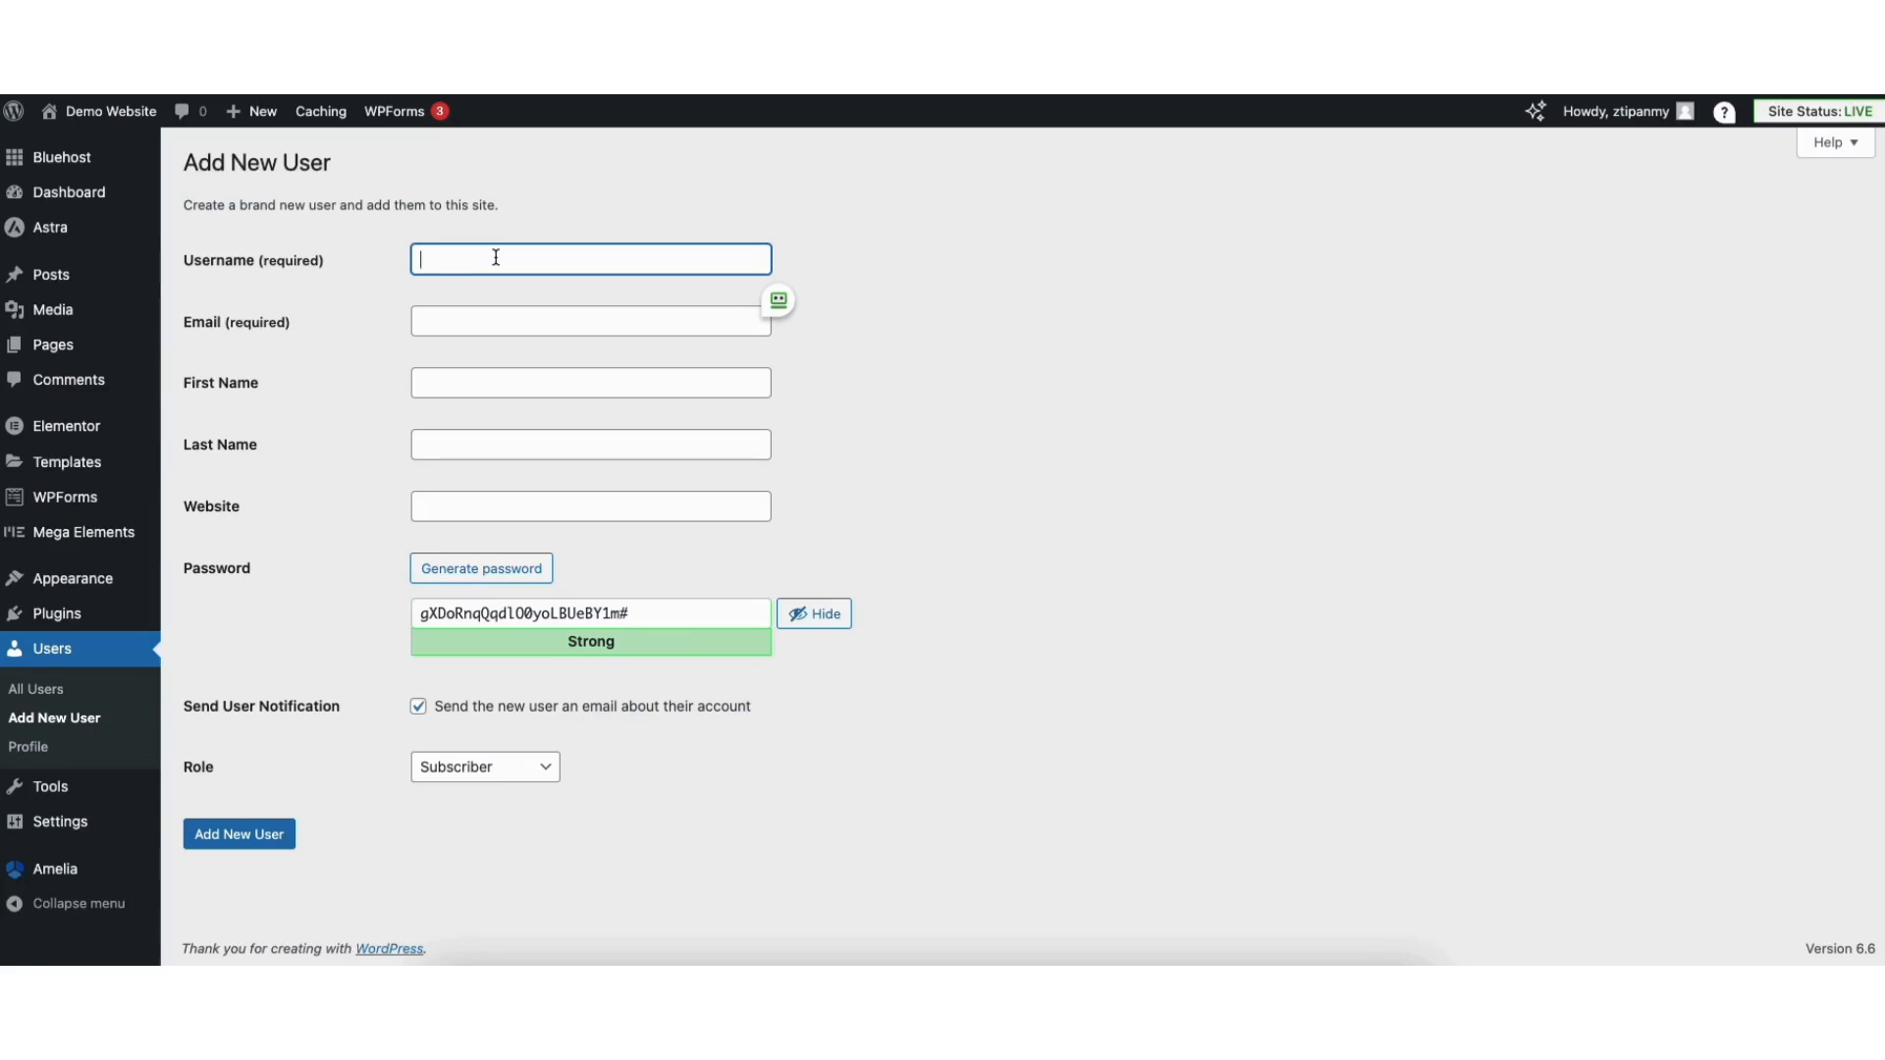
click(481, 569)
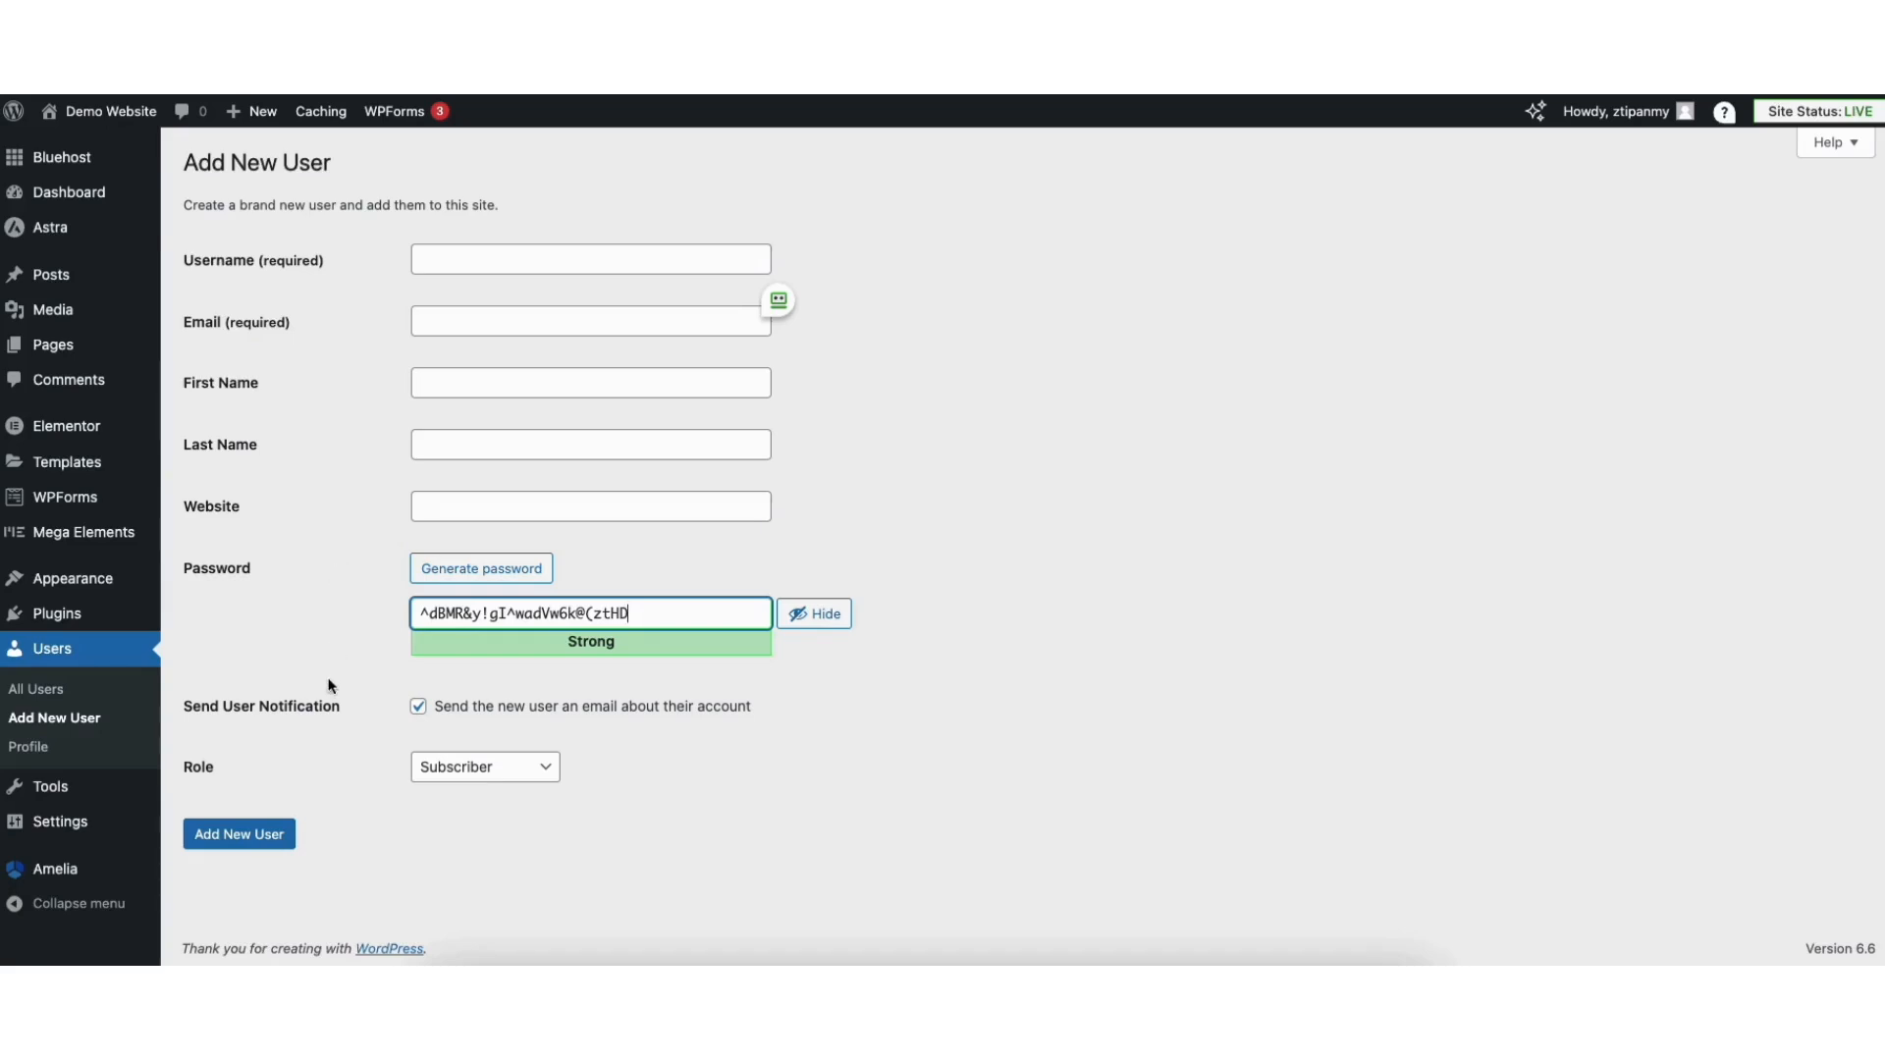
click(463, 784)
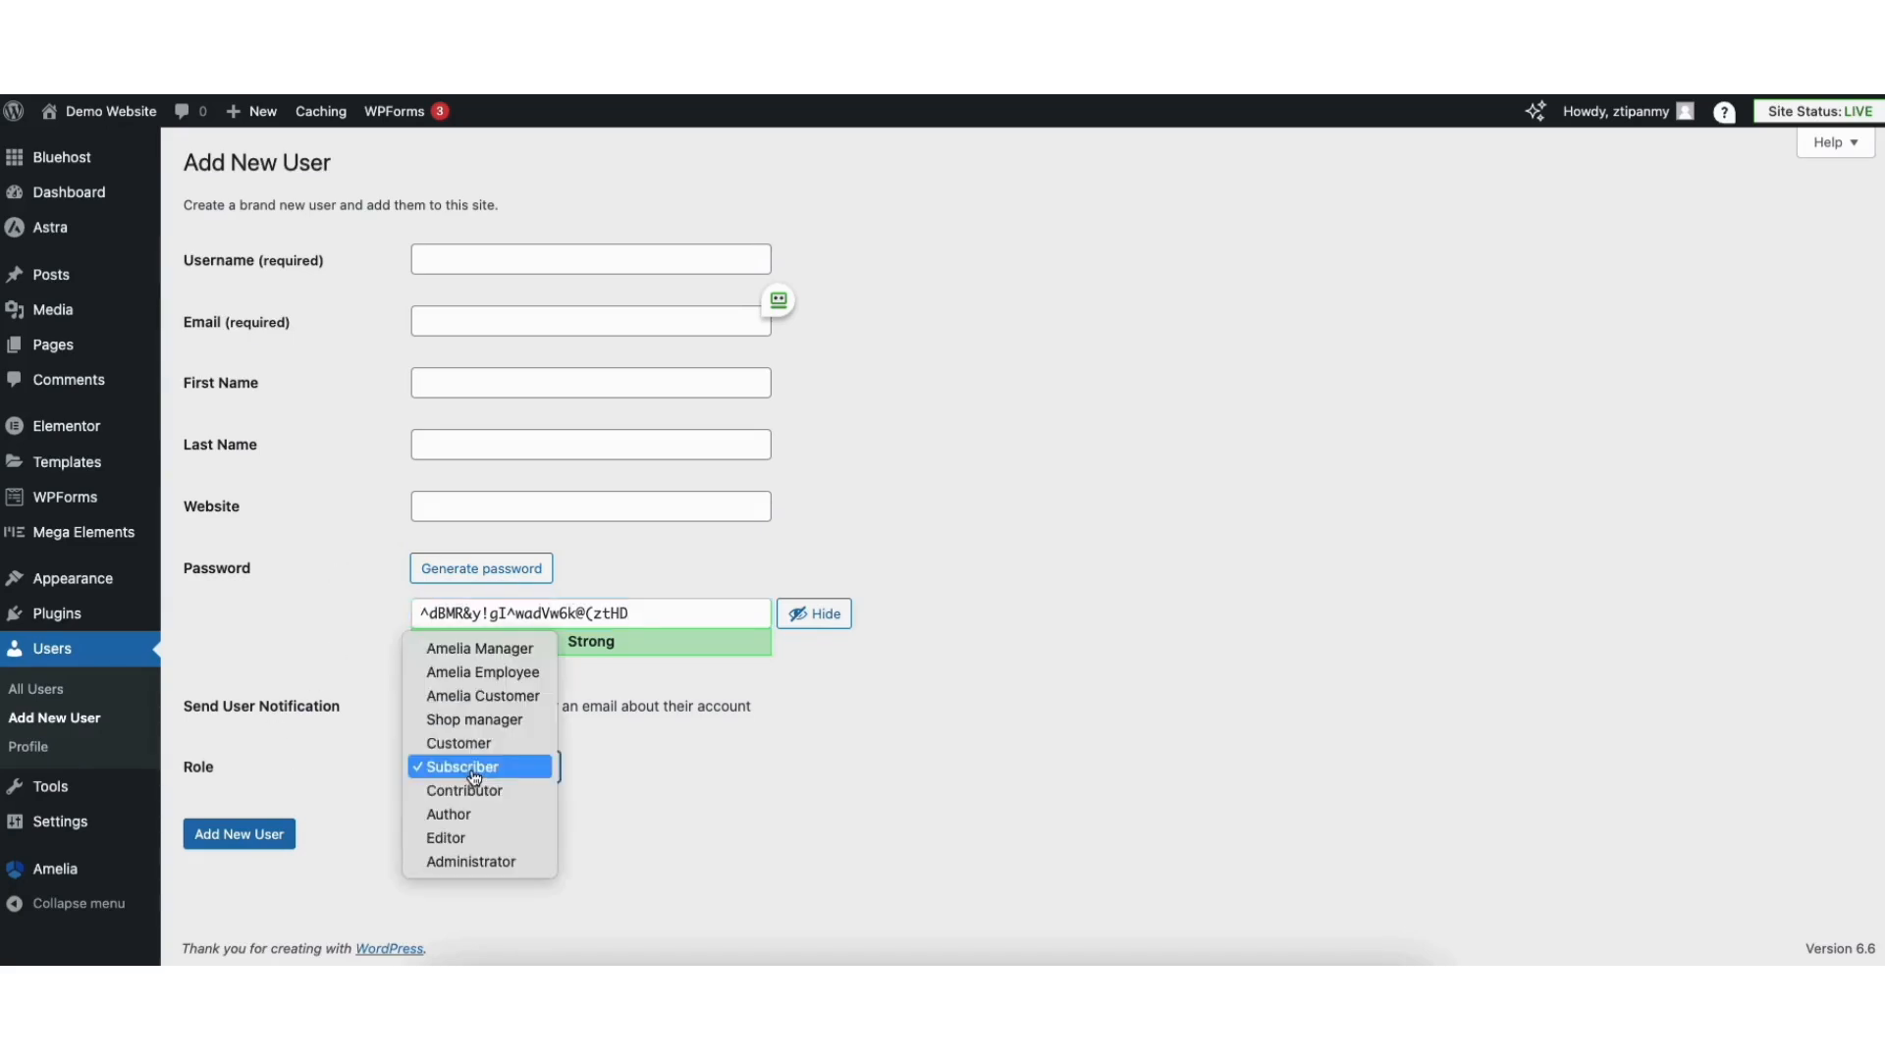
click(486, 673)
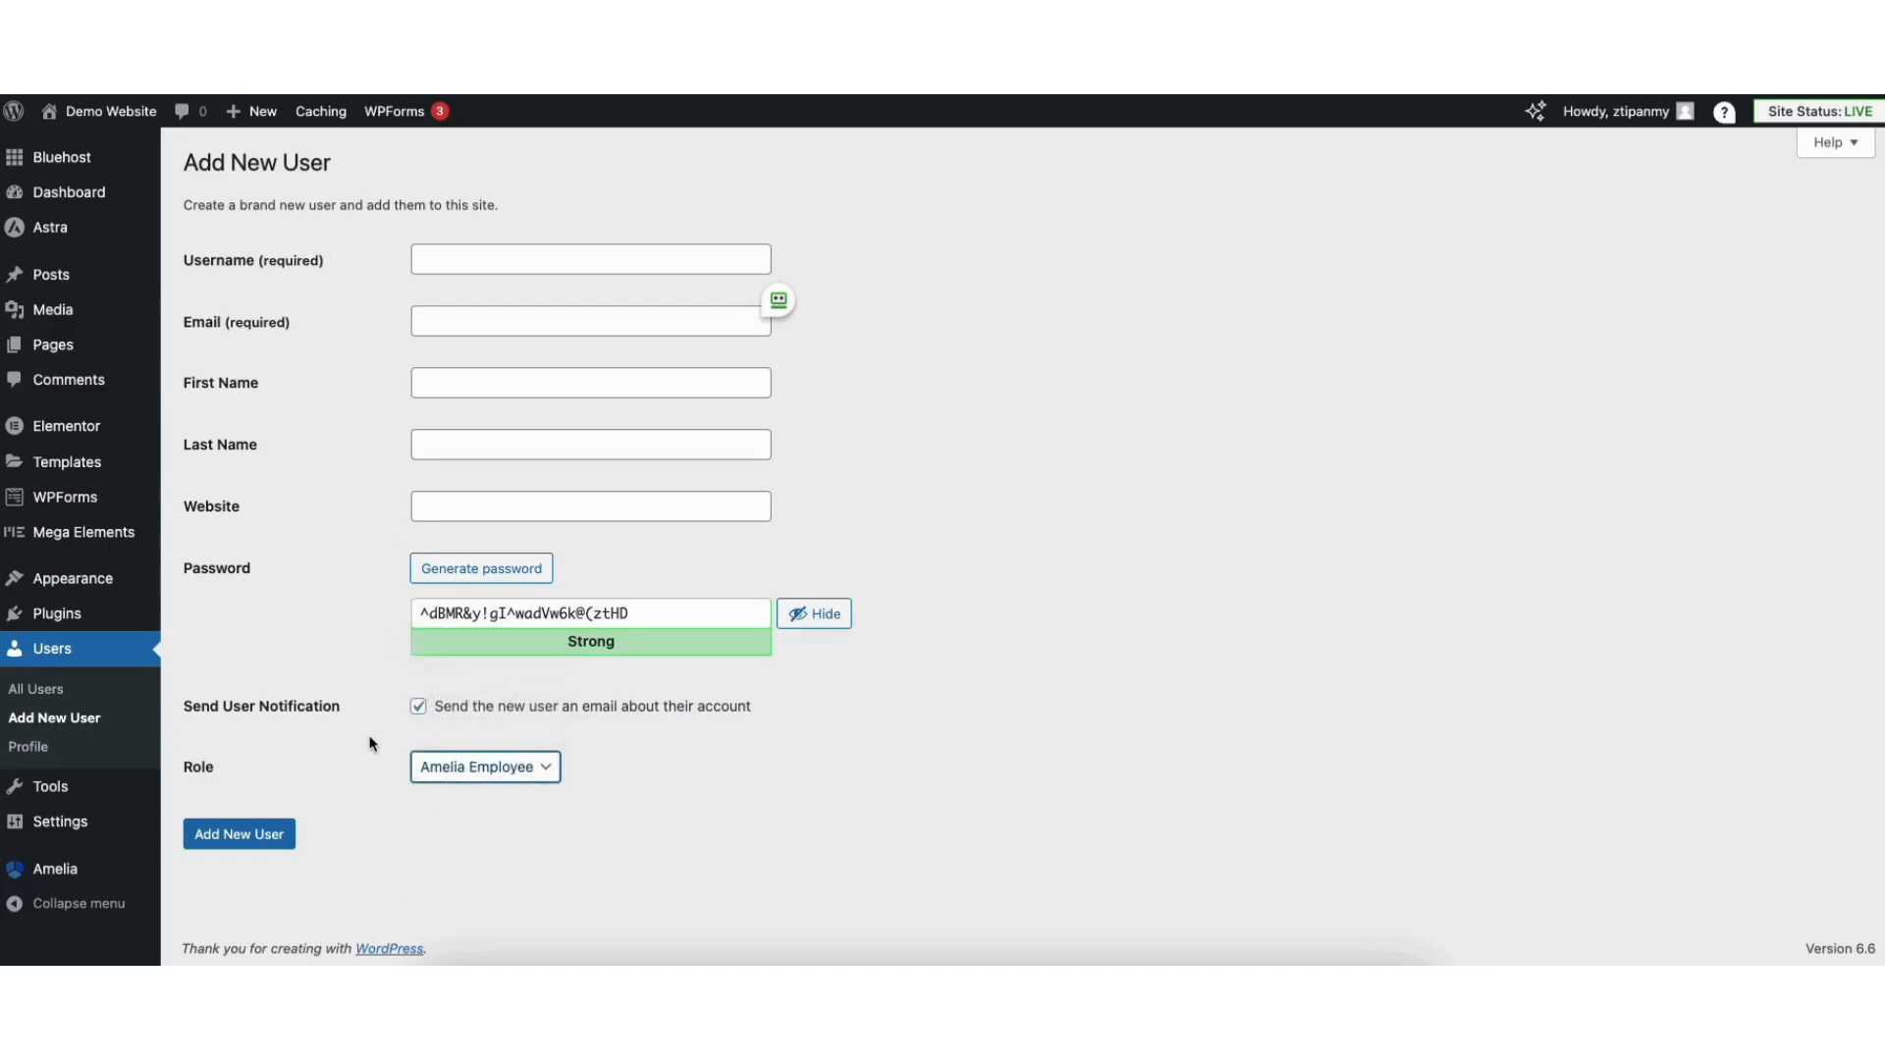
click(274, 838)
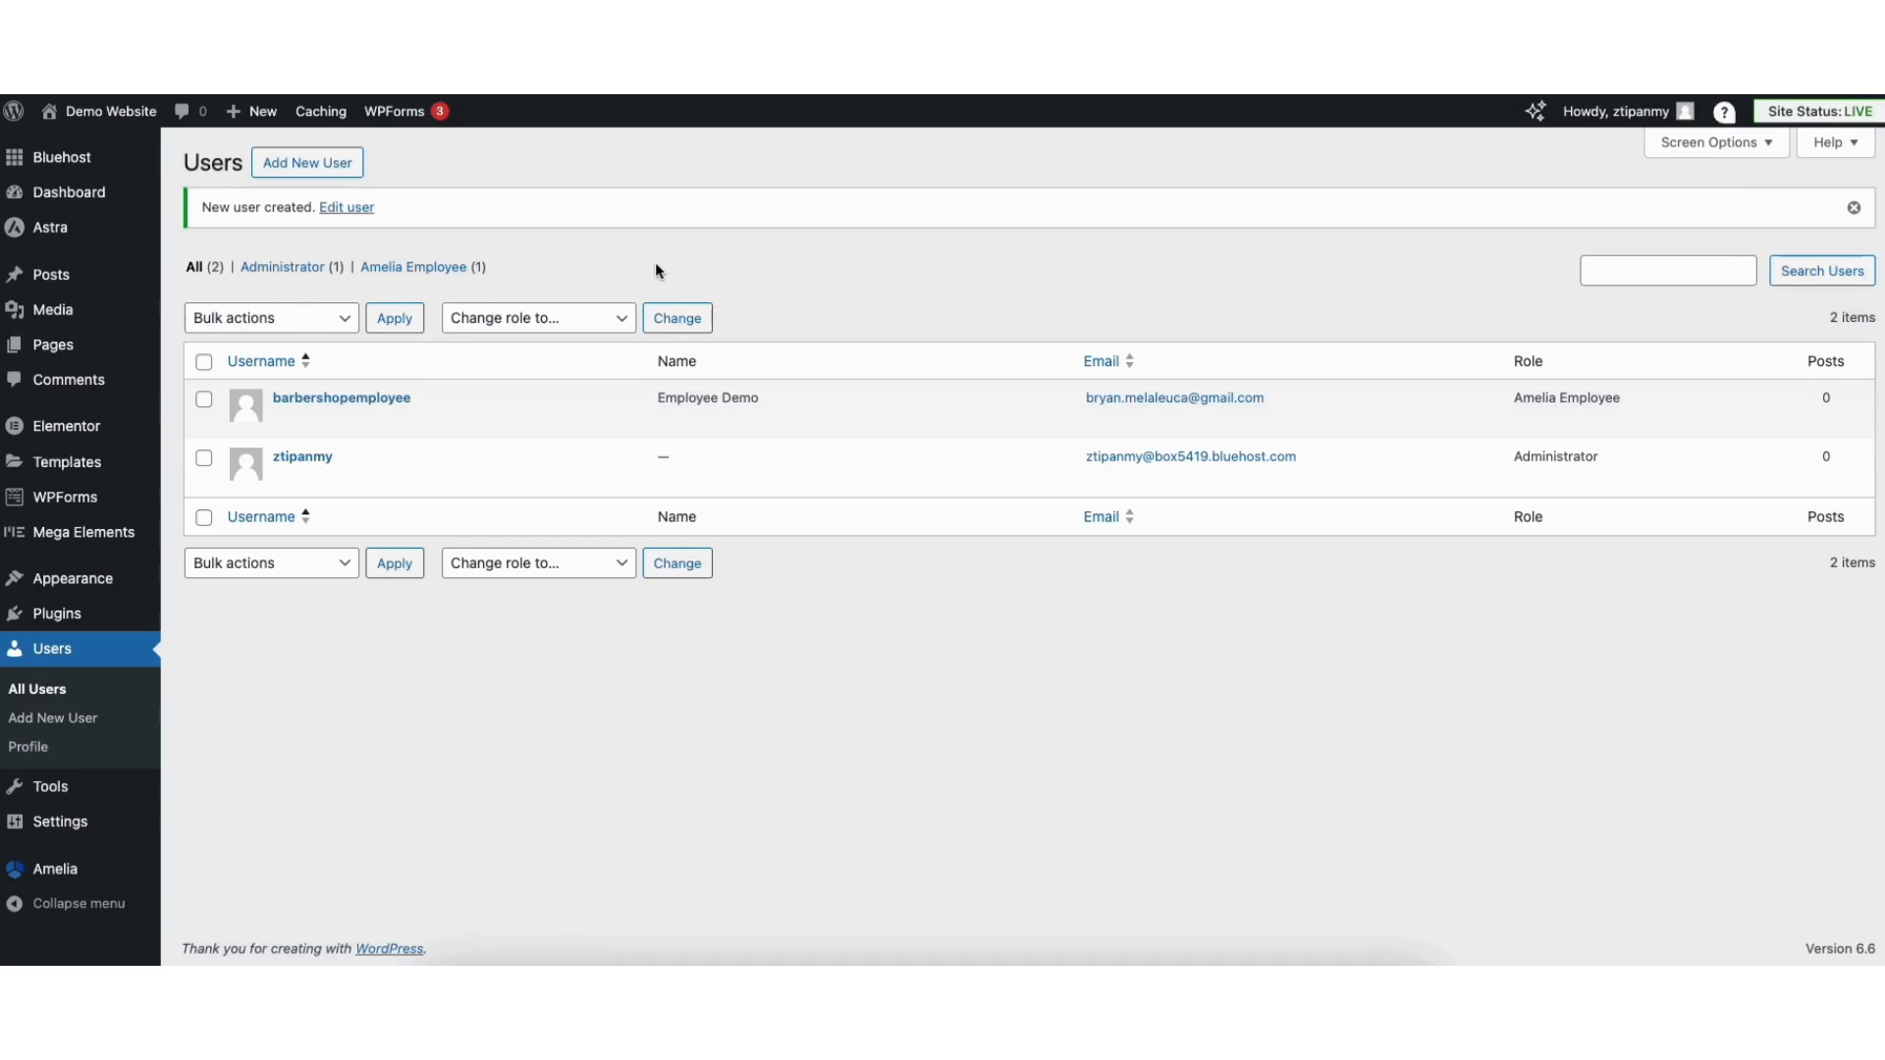
Step: In Amelia's provider details, link the provider to the new employee's WordPress user, update the last name and save
mouse_move(27, 874)
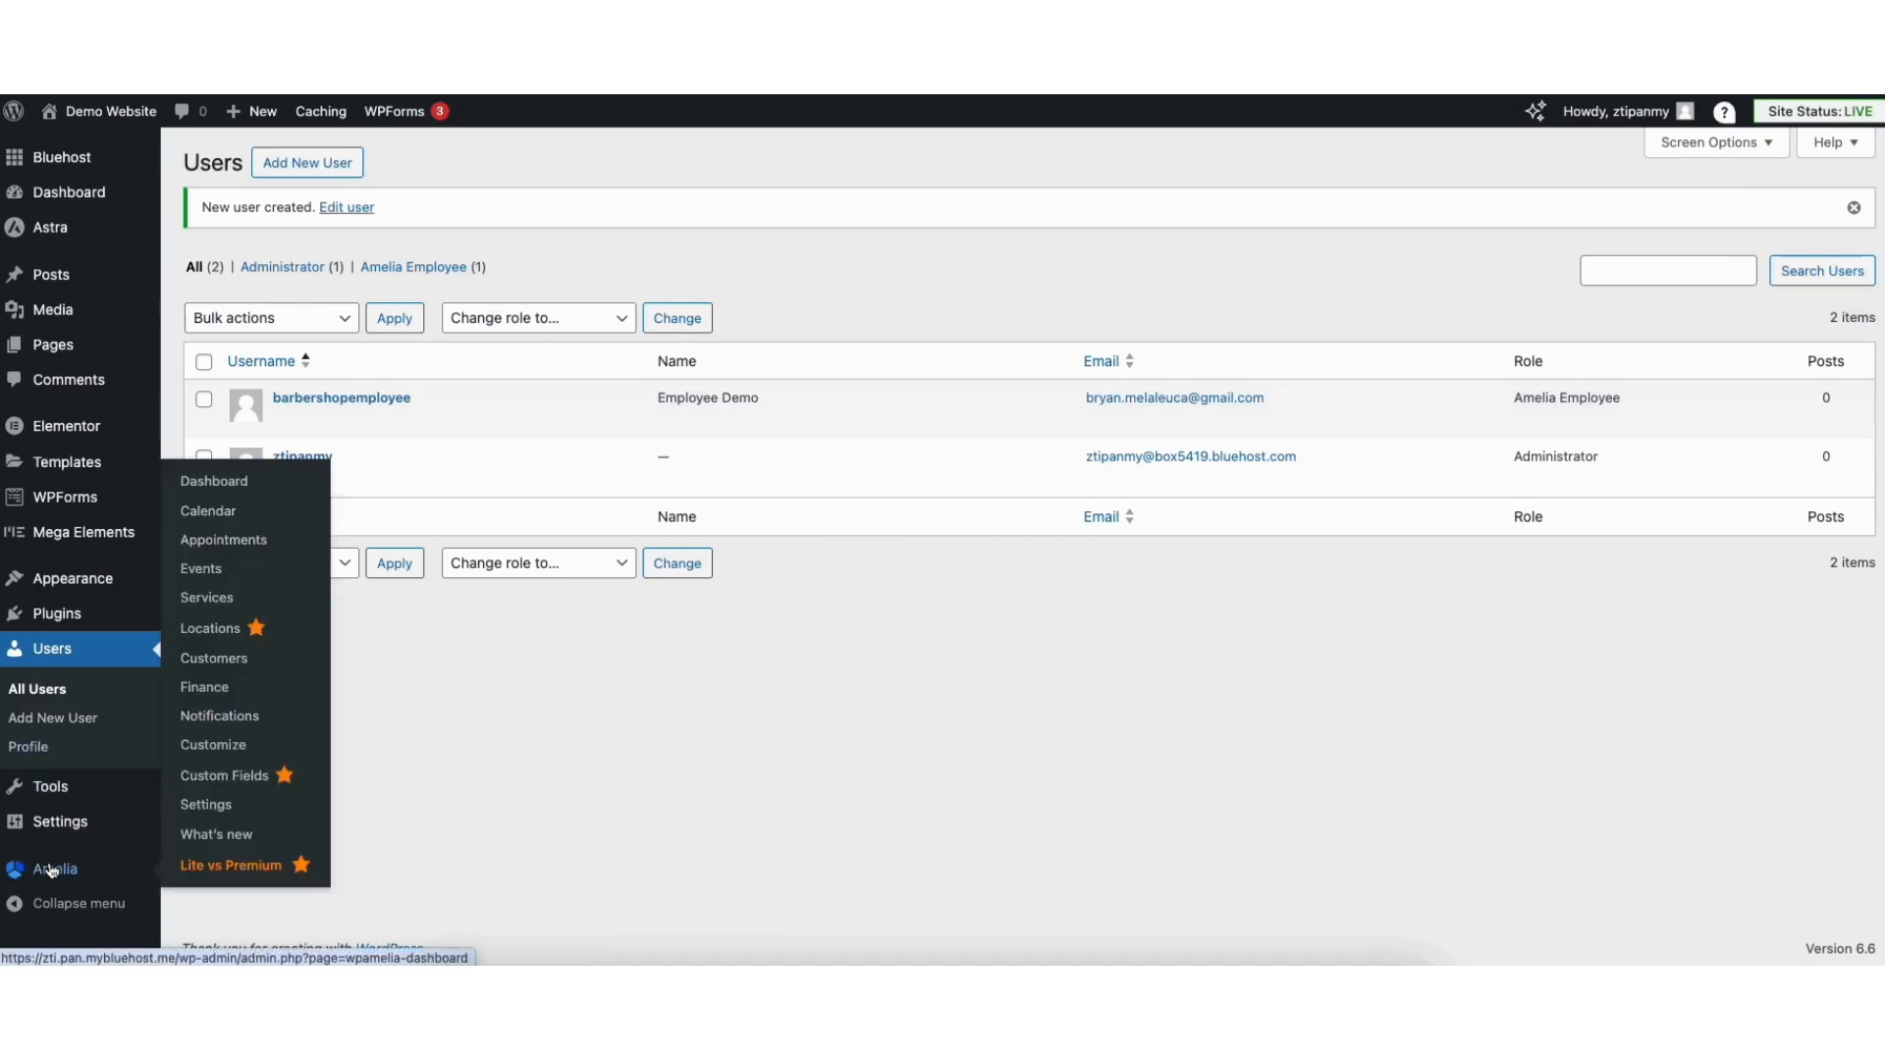
click(207, 806)
click(275, 643)
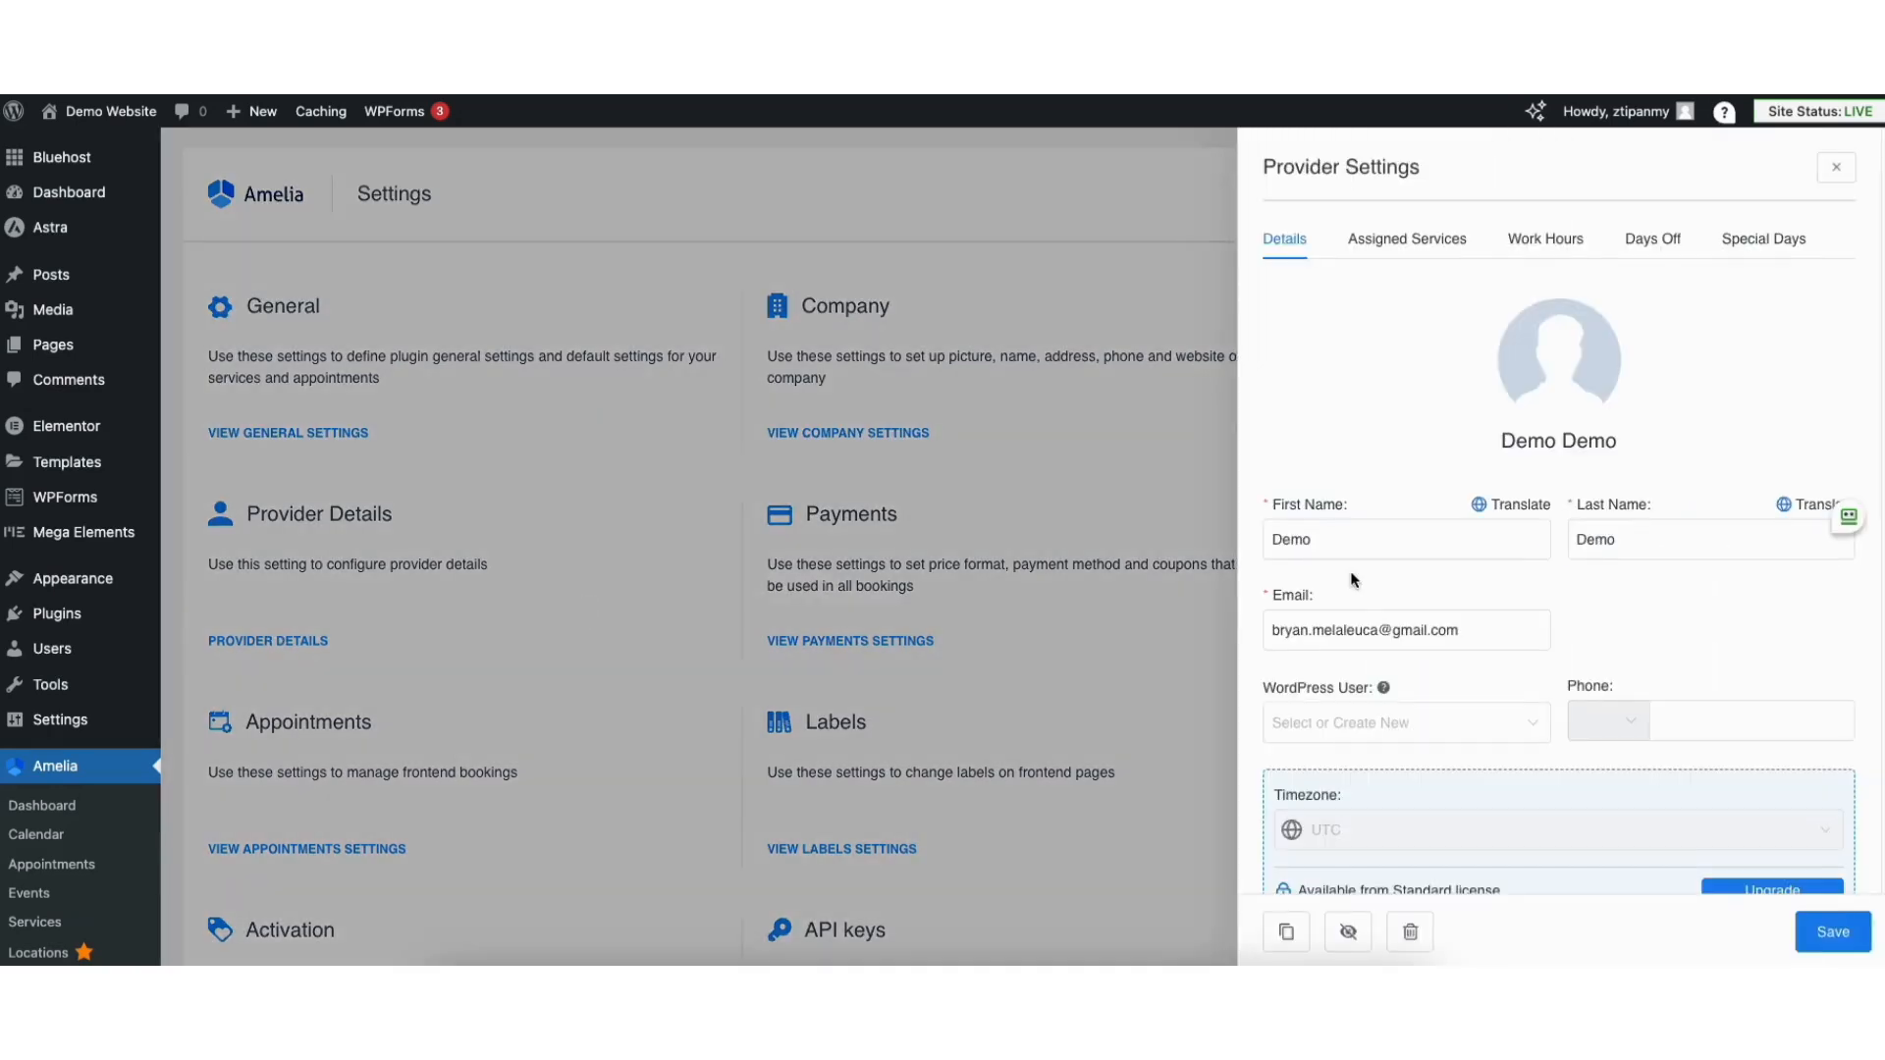
click(1412, 725)
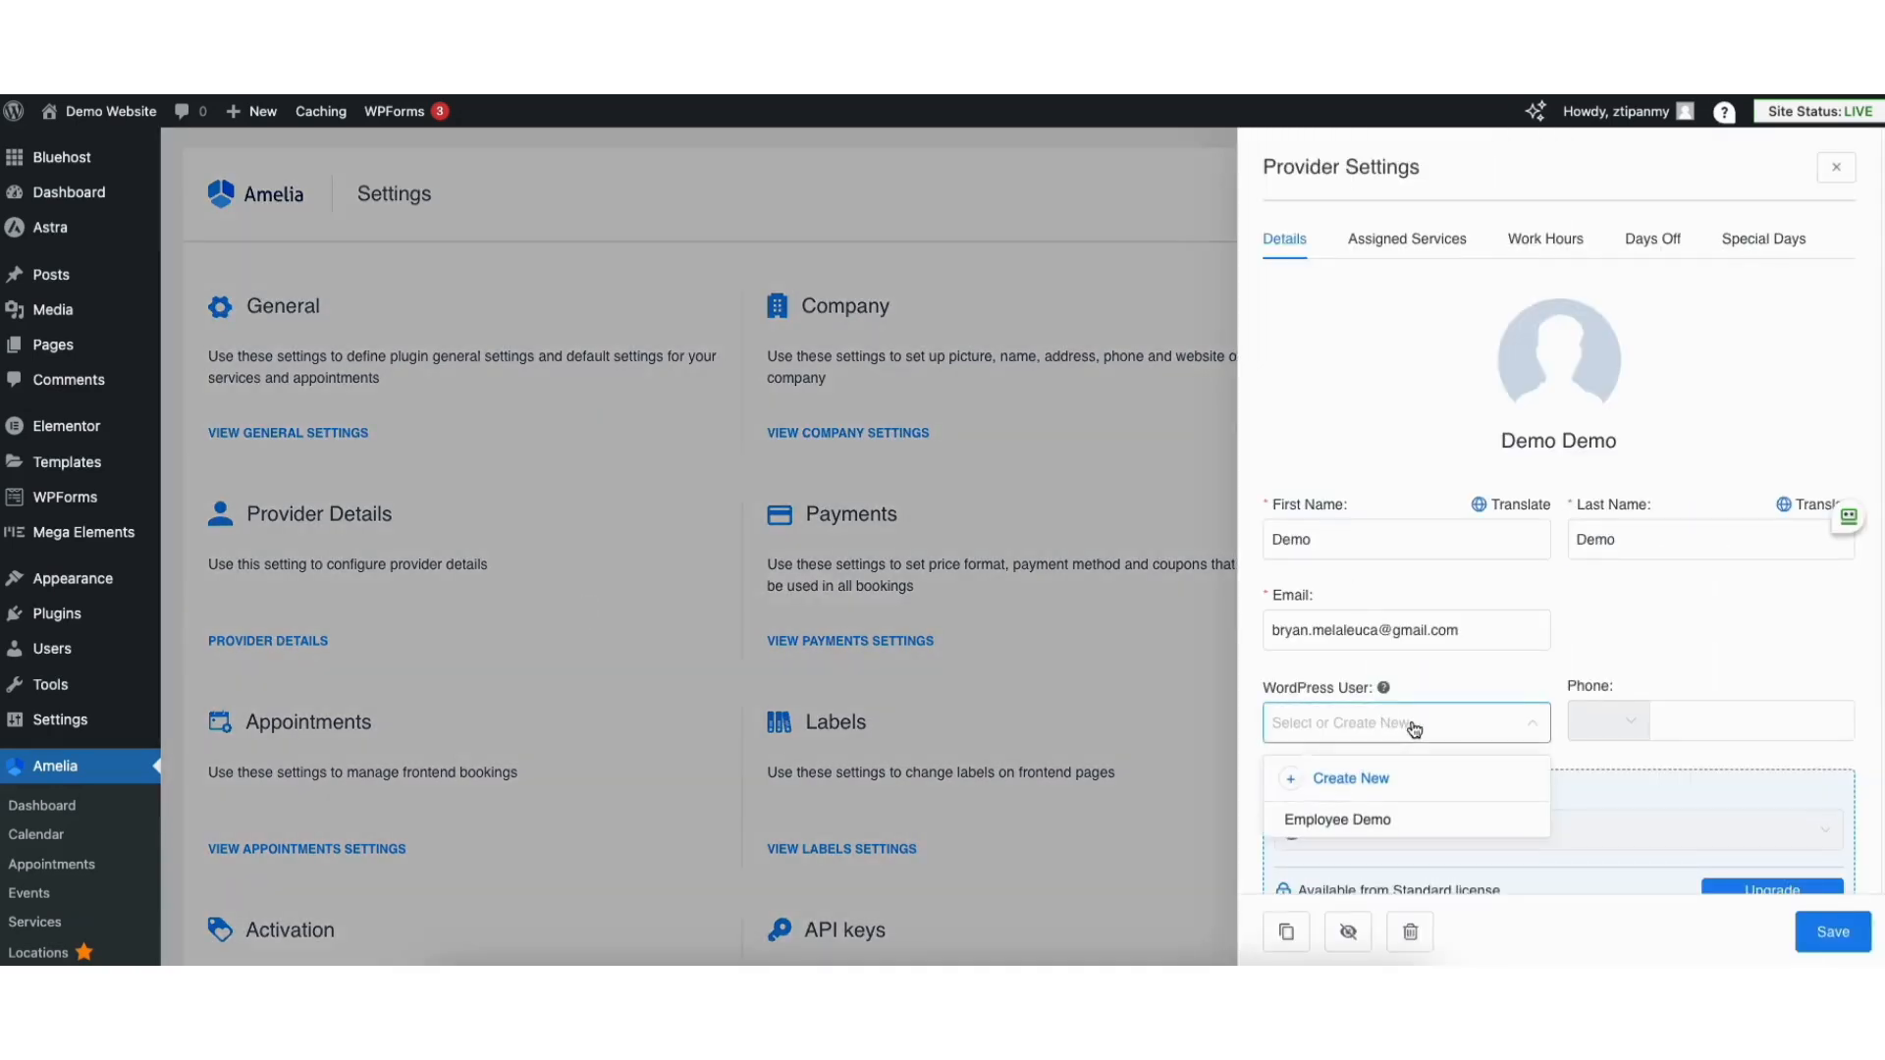
click(1364, 823)
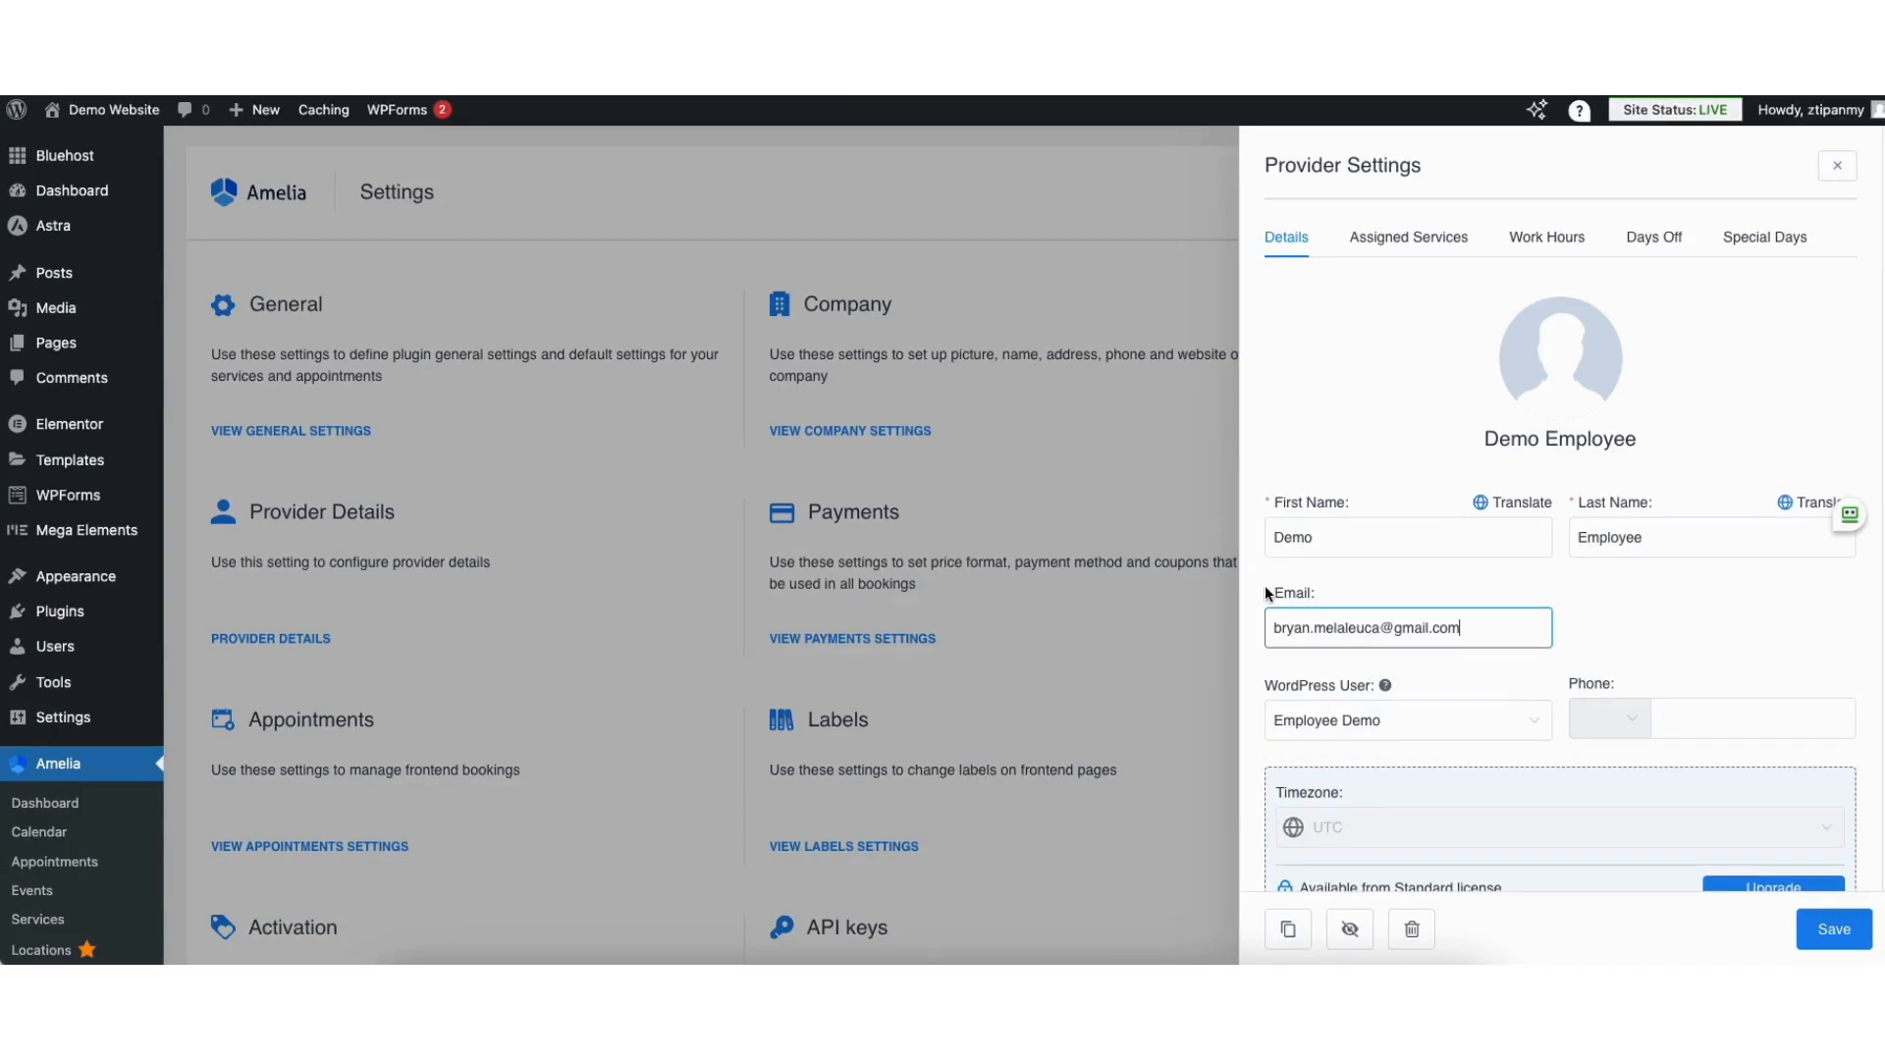
click(1832, 933)
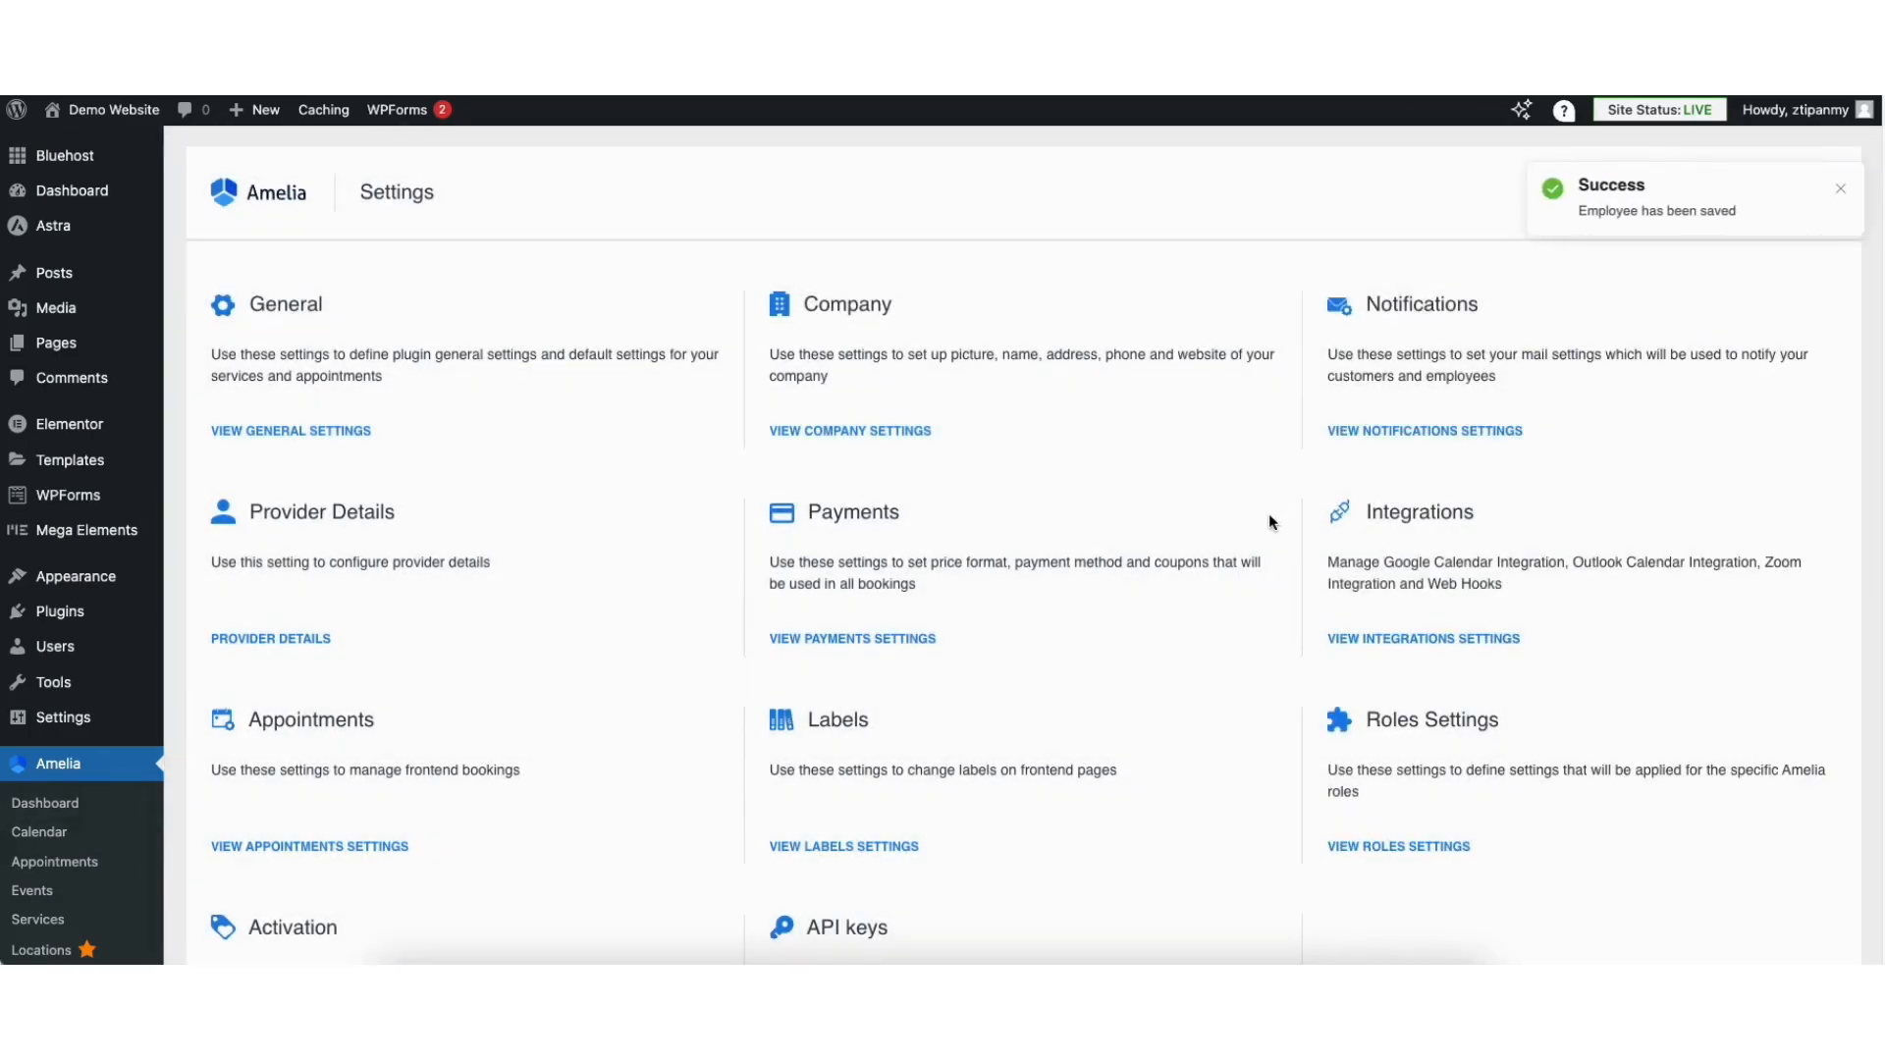
Step: Visit the live site and choose the Cleanings service in the booking form below the map
mouse_move(101, 115)
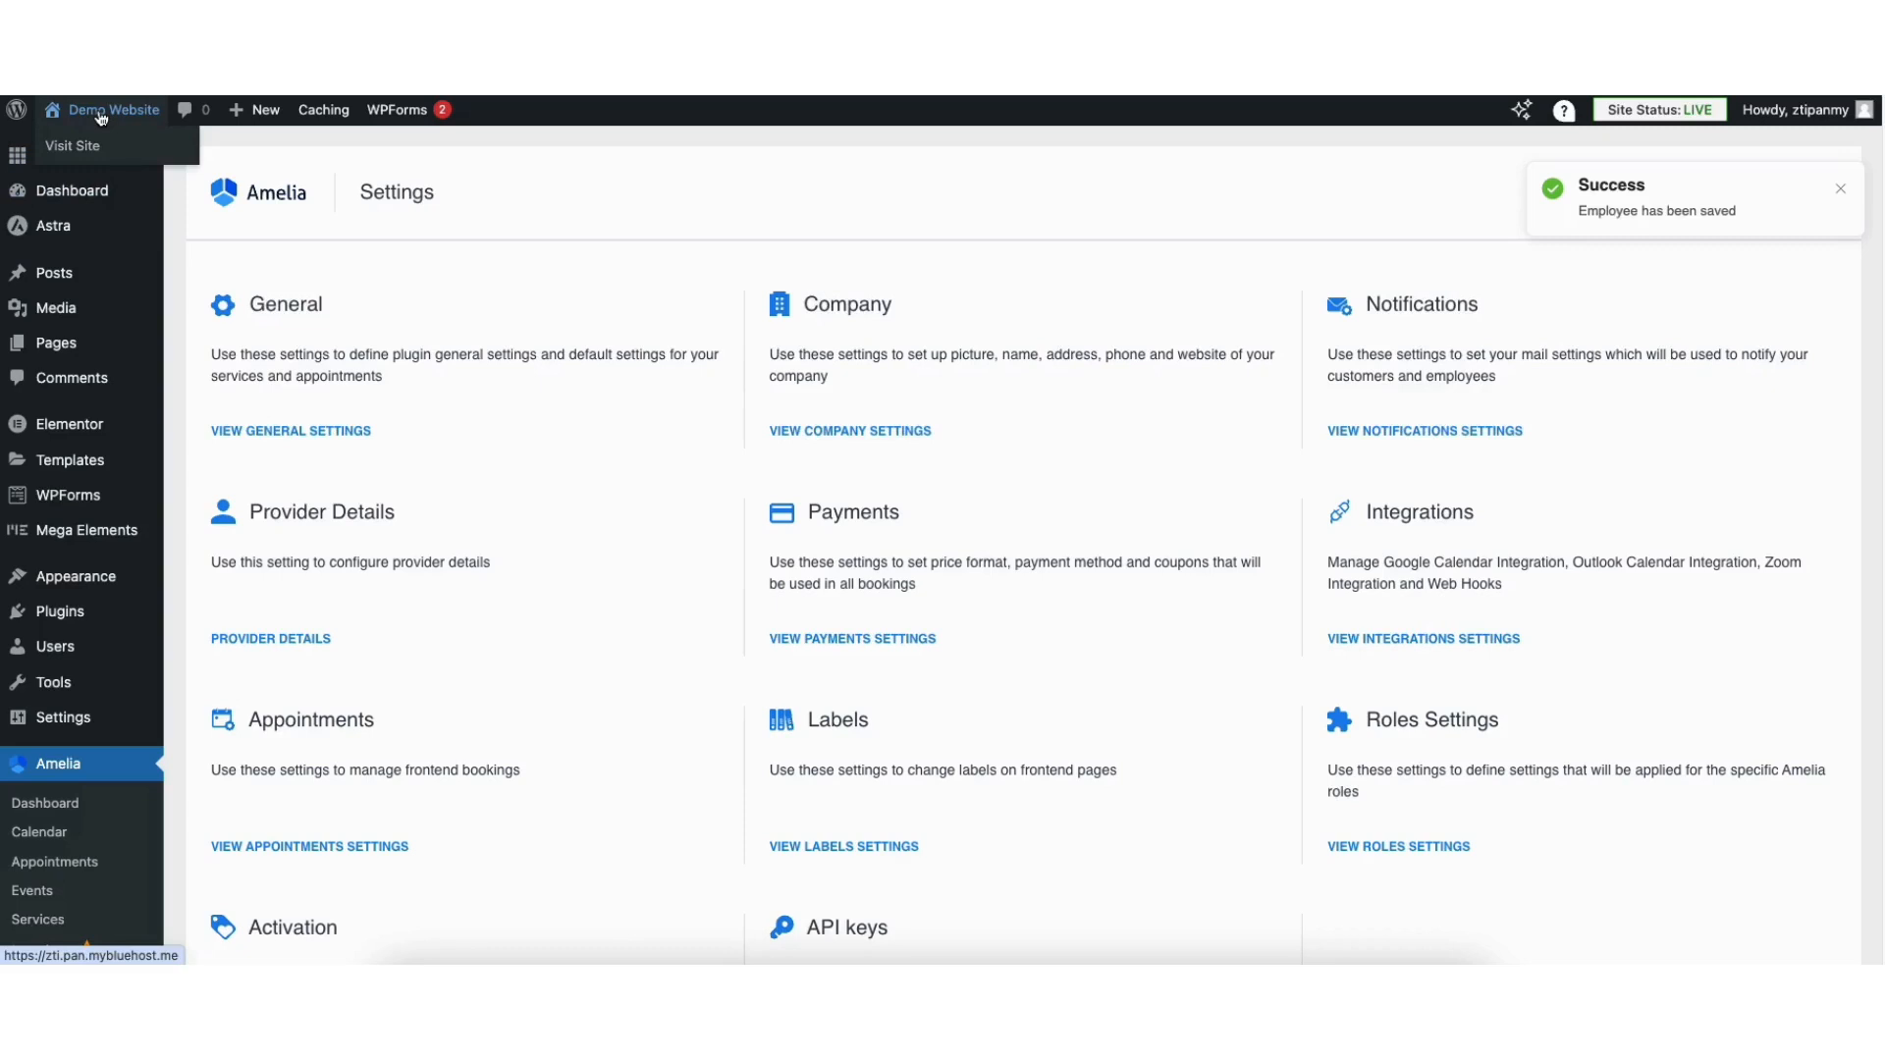
click(75, 146)
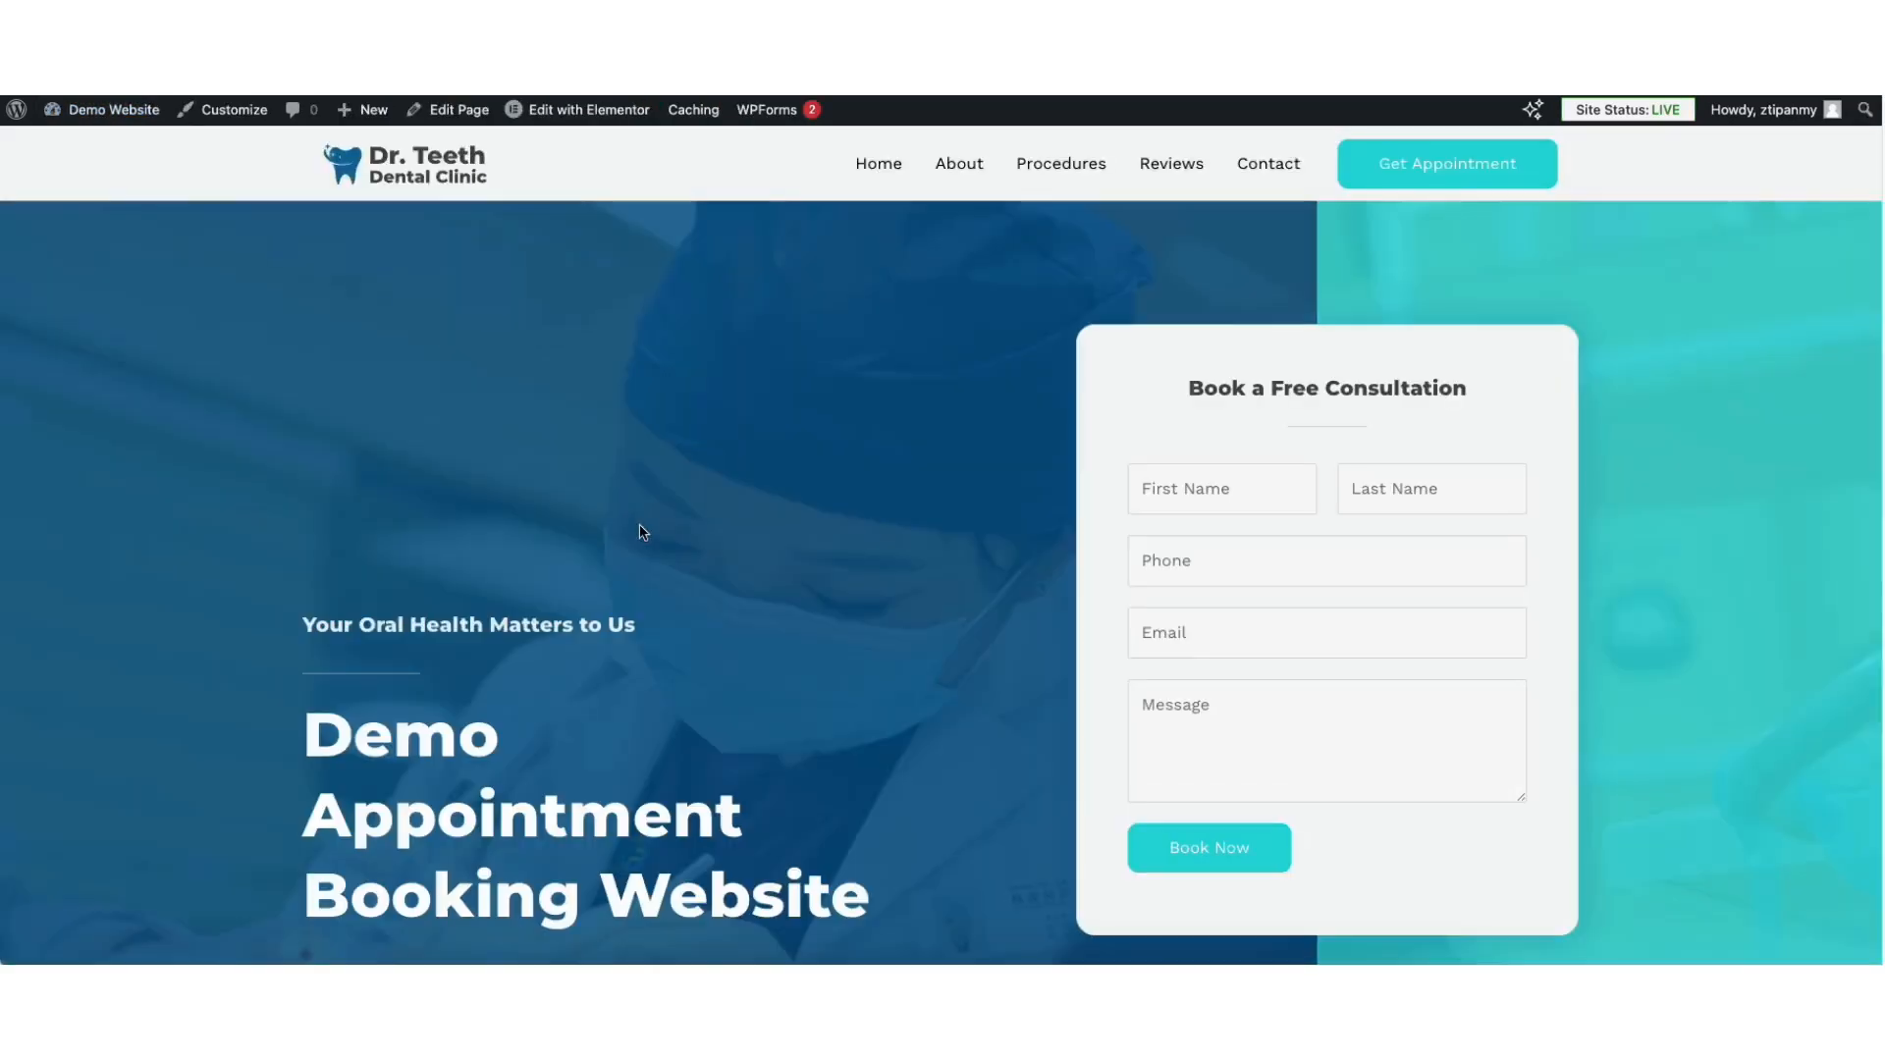
drag(1879, 186, 1805, 864)
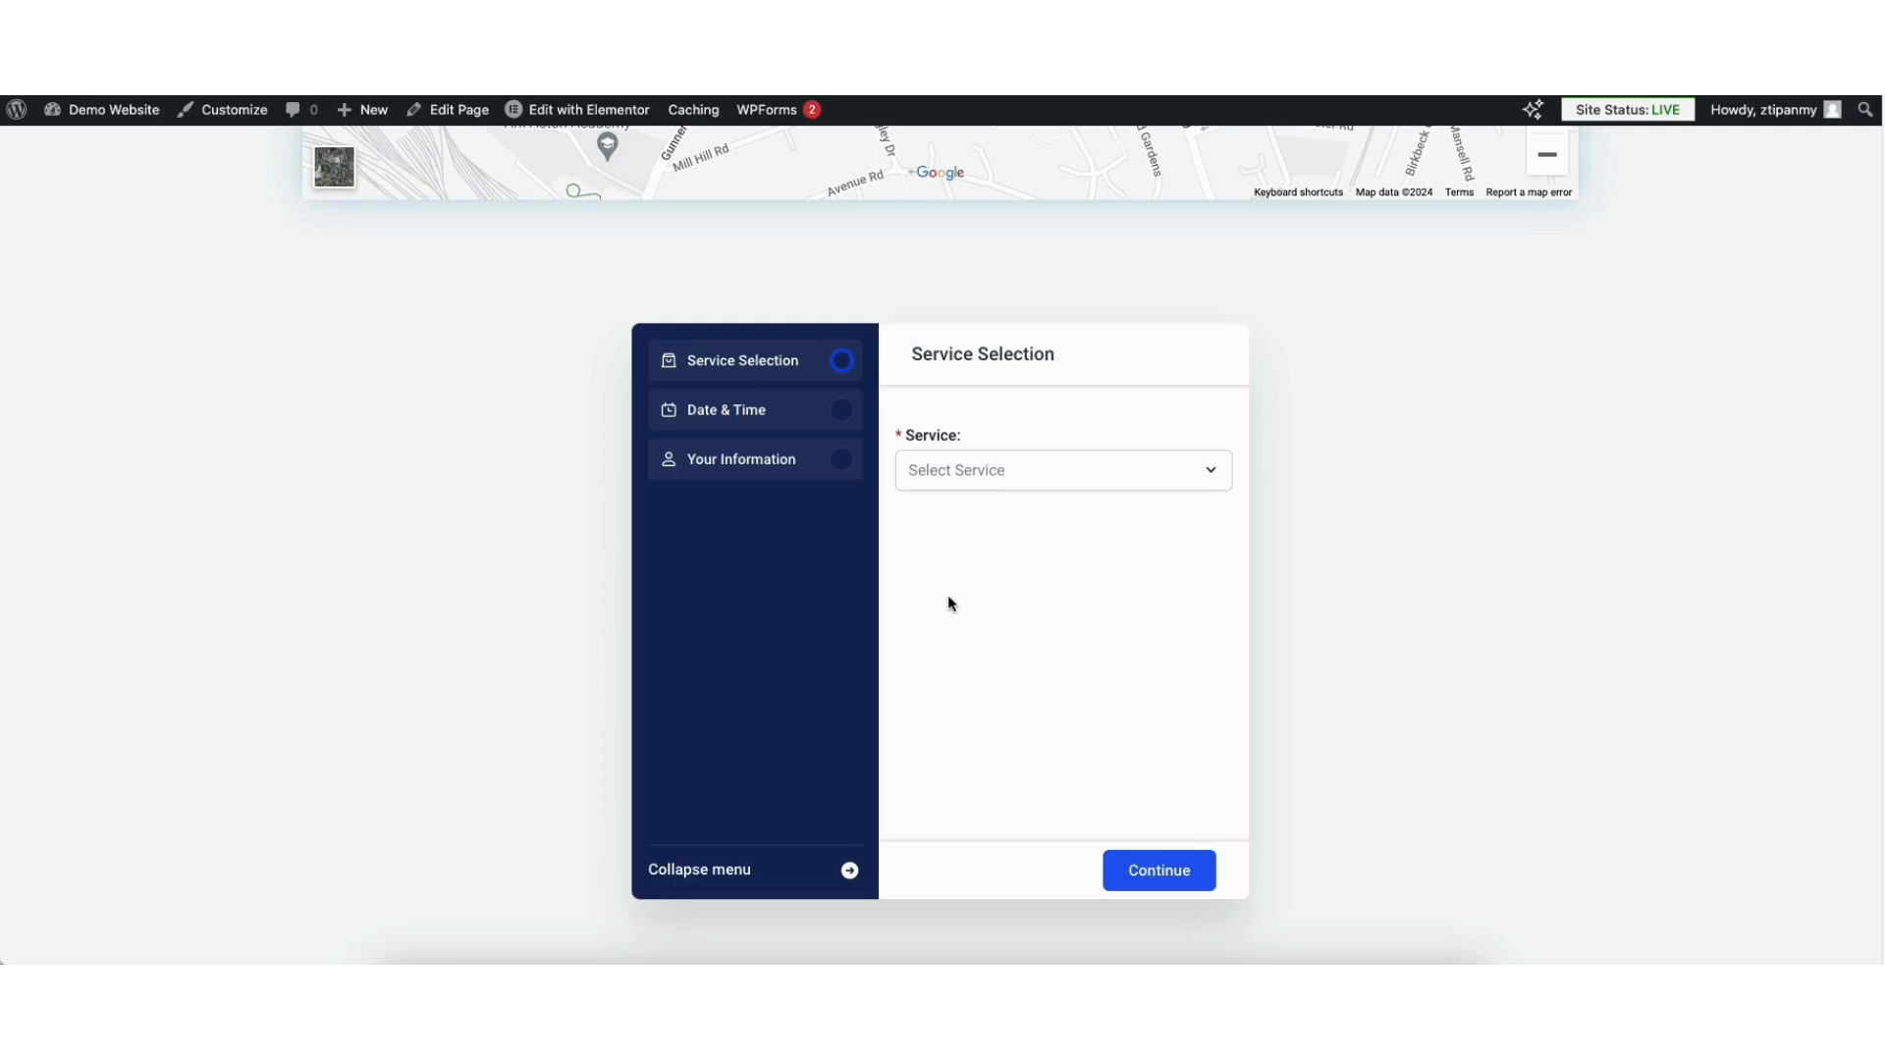
click(944, 484)
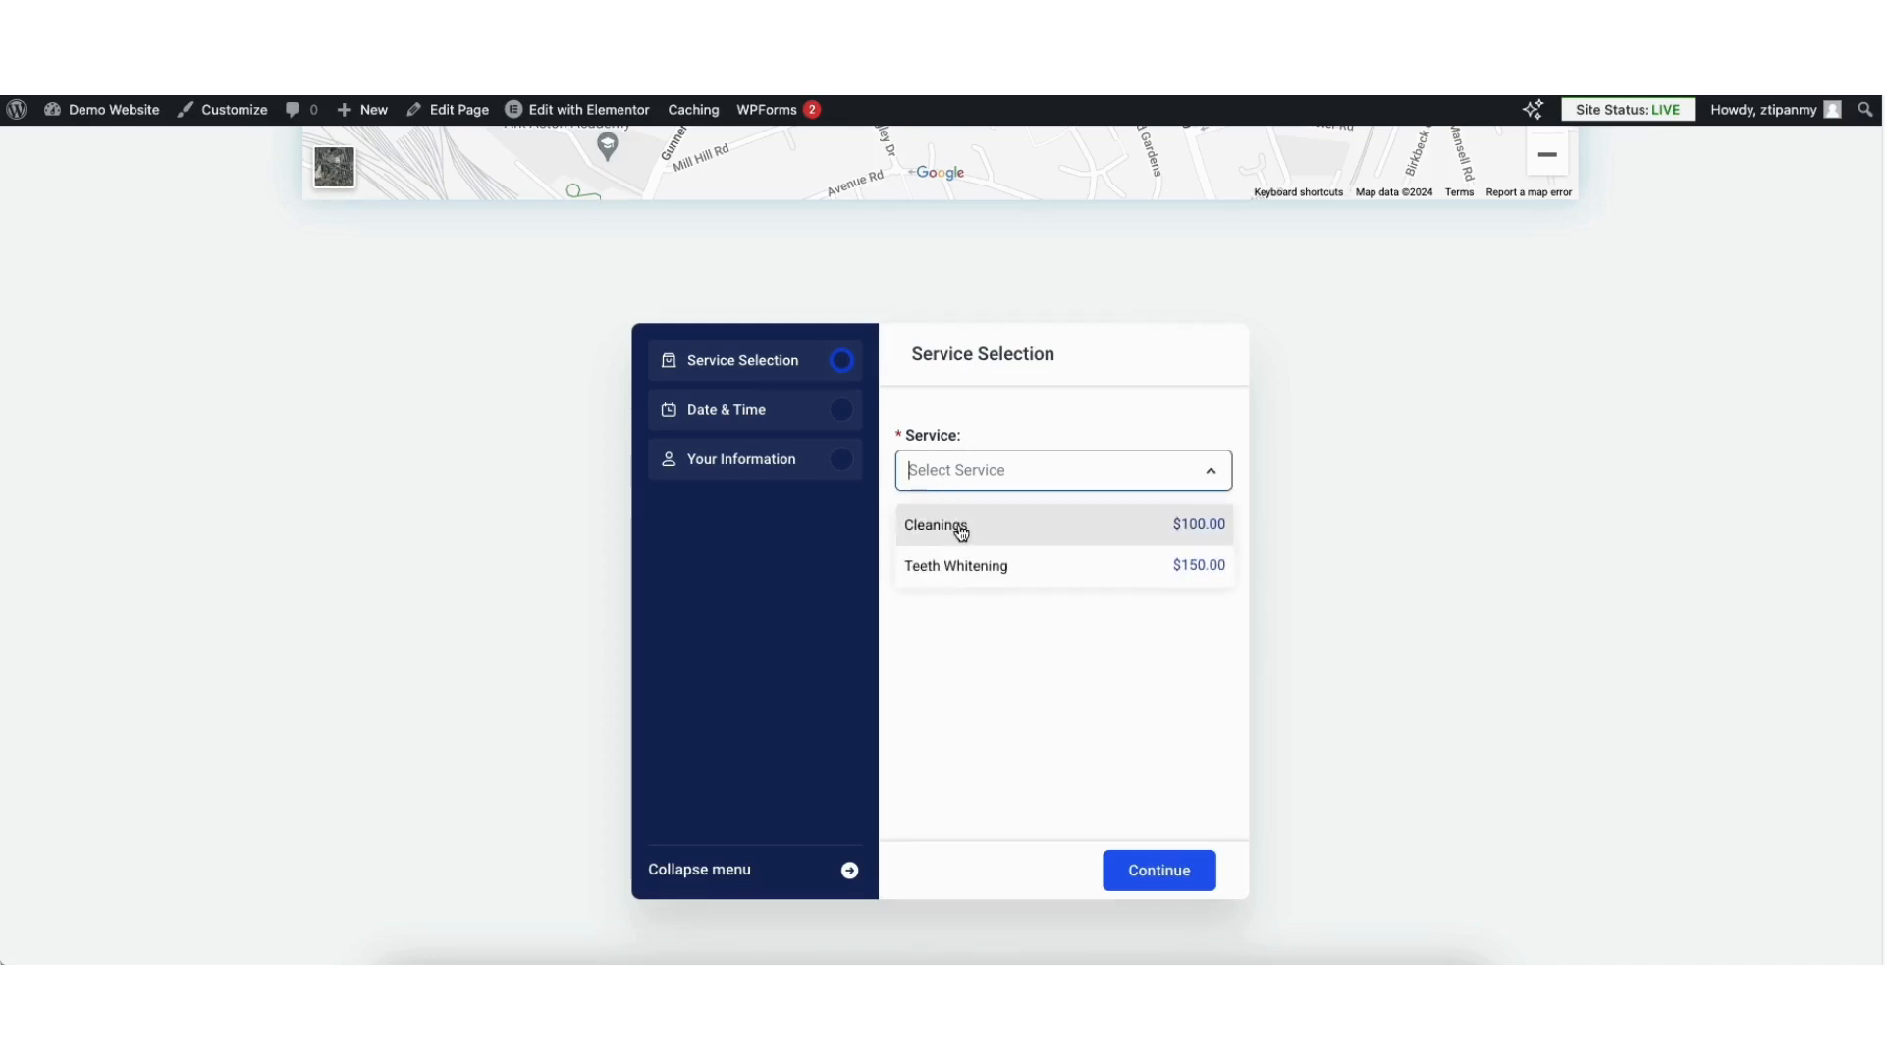
click(961, 531)
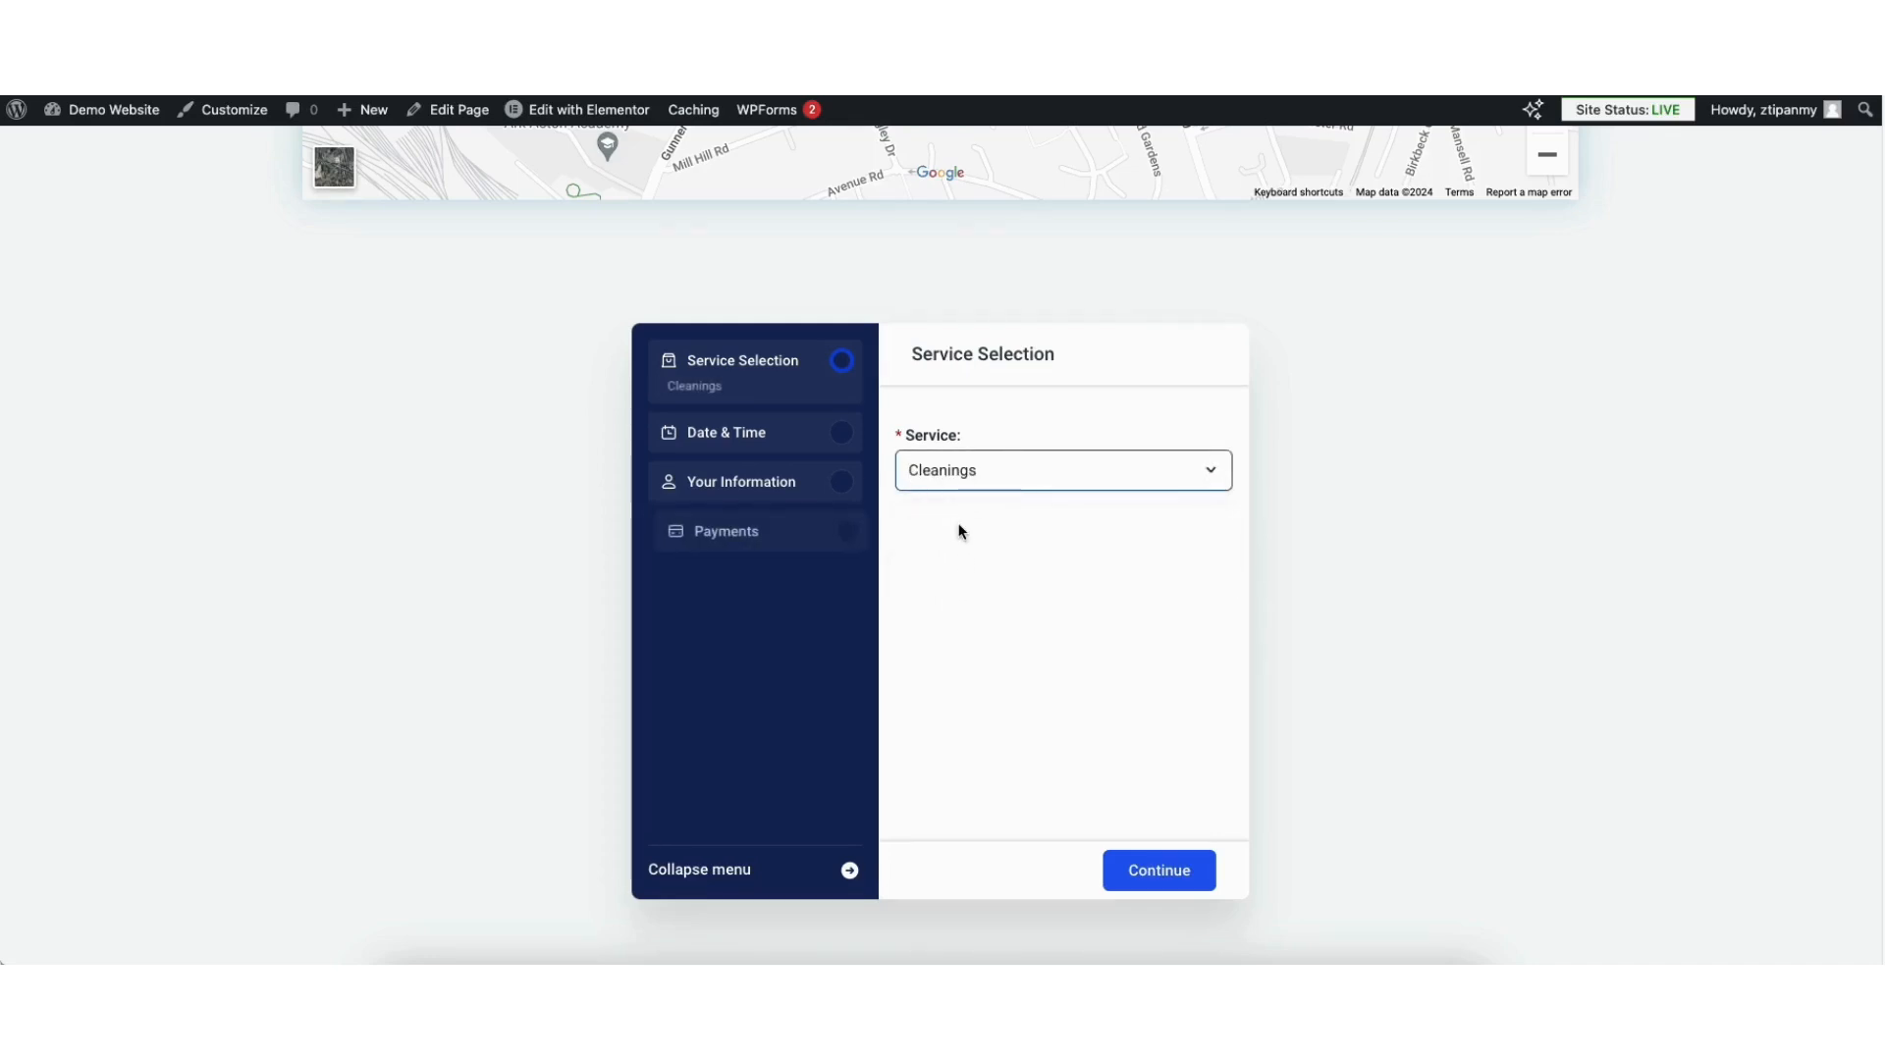
Step: Book the Cleanings service for August 28, 2024 at 9:00 AM with the prefilled customer details and on-site payment, and finish the booking
click(1160, 873)
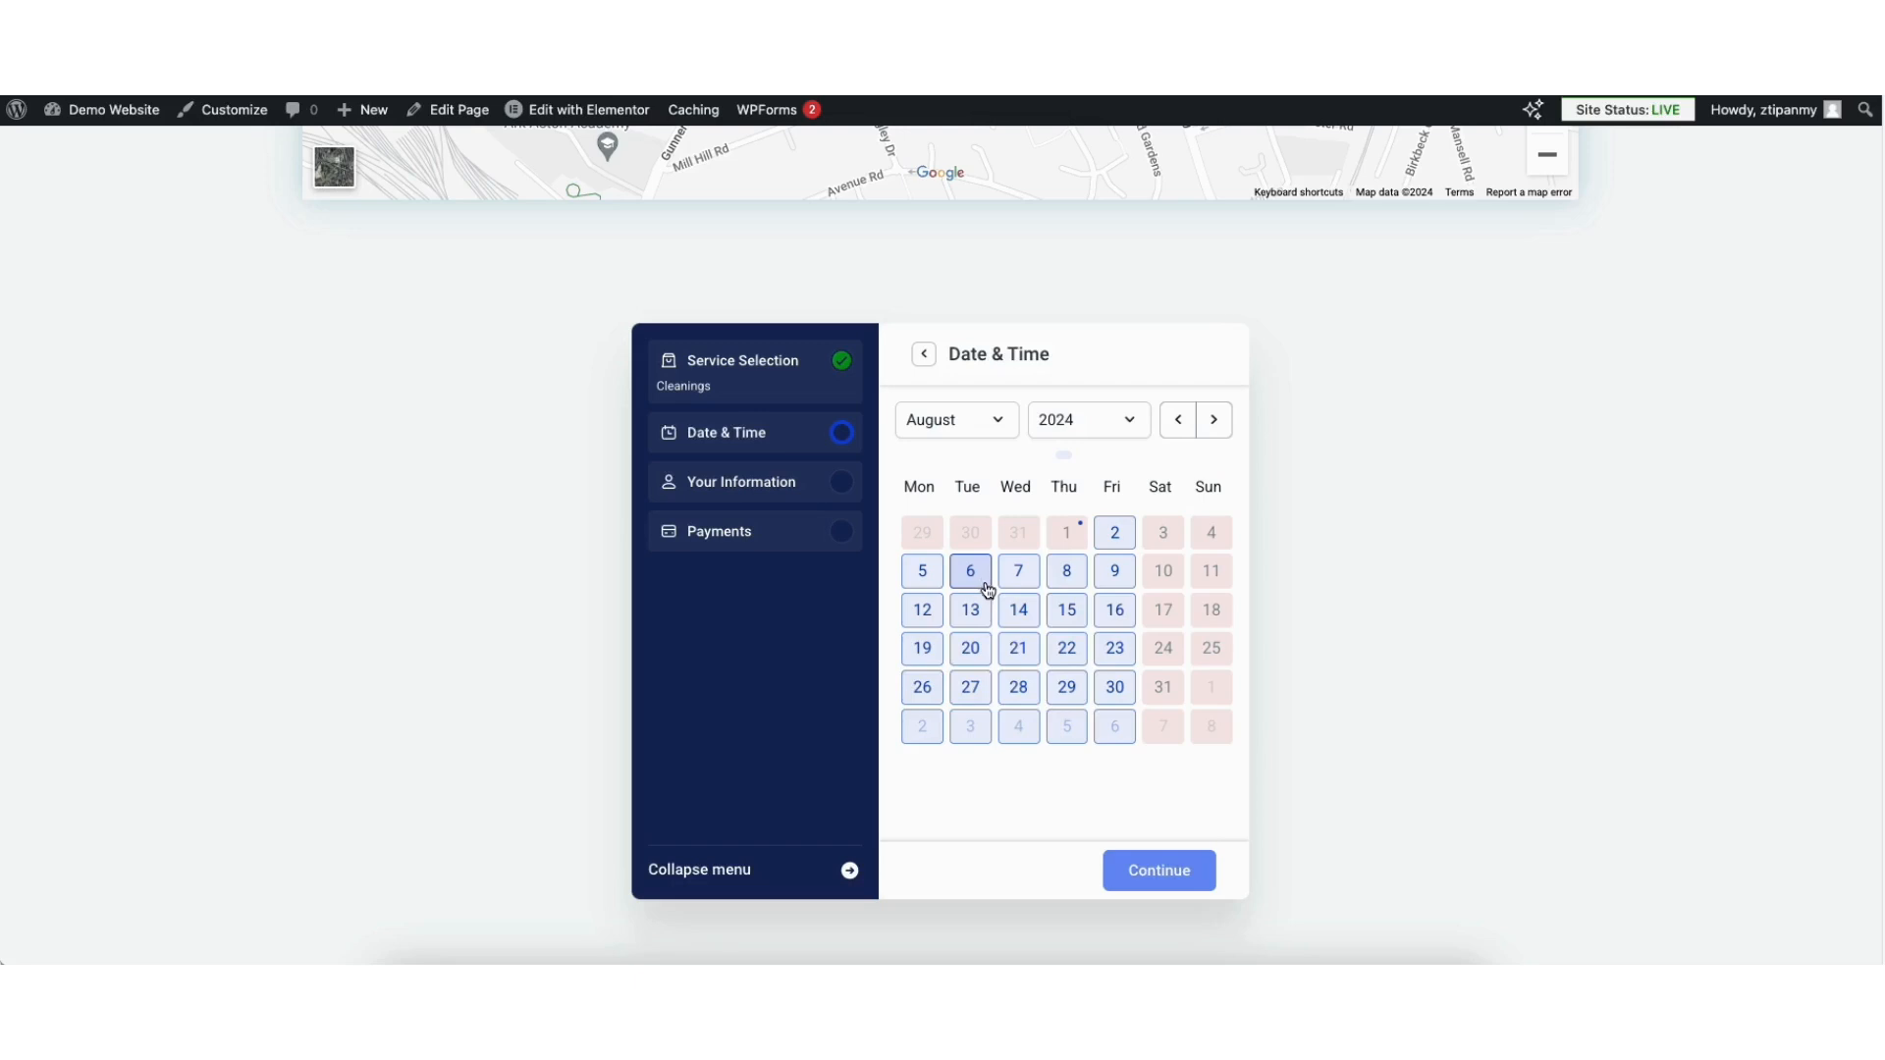
click(1019, 650)
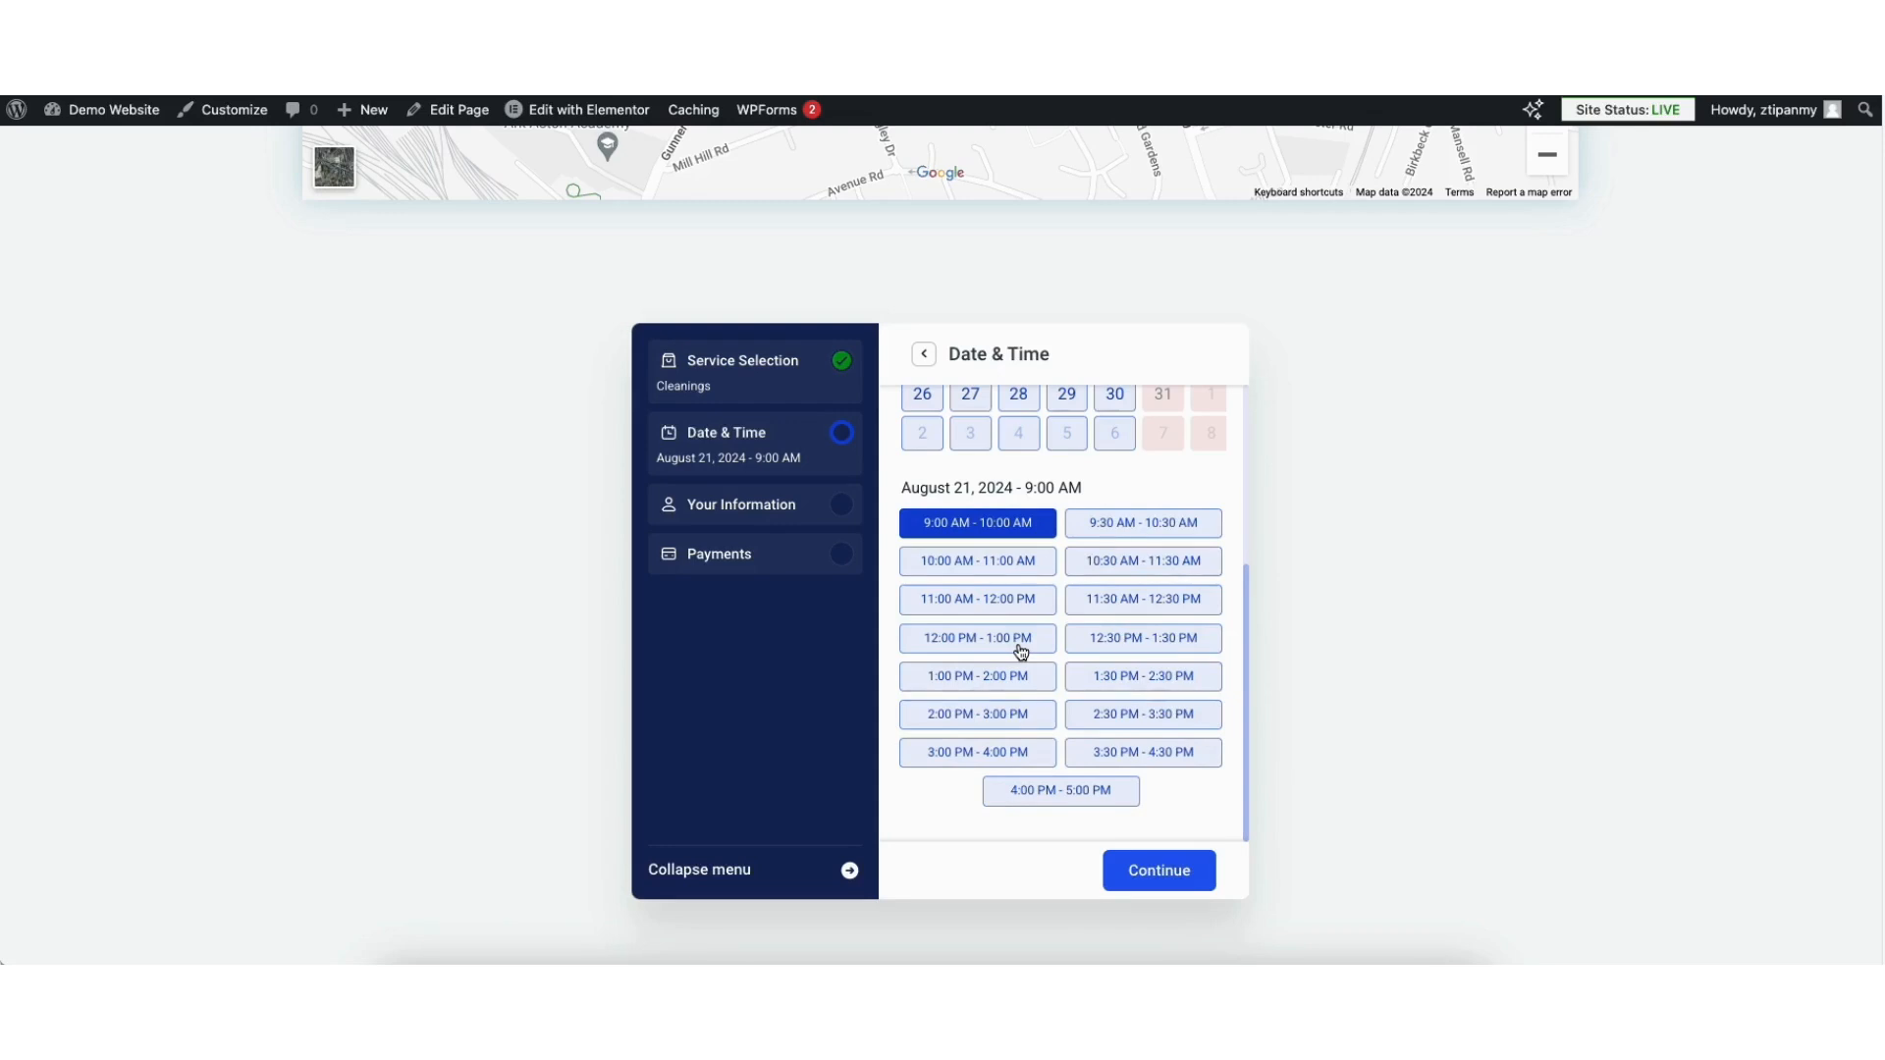
click(1154, 870)
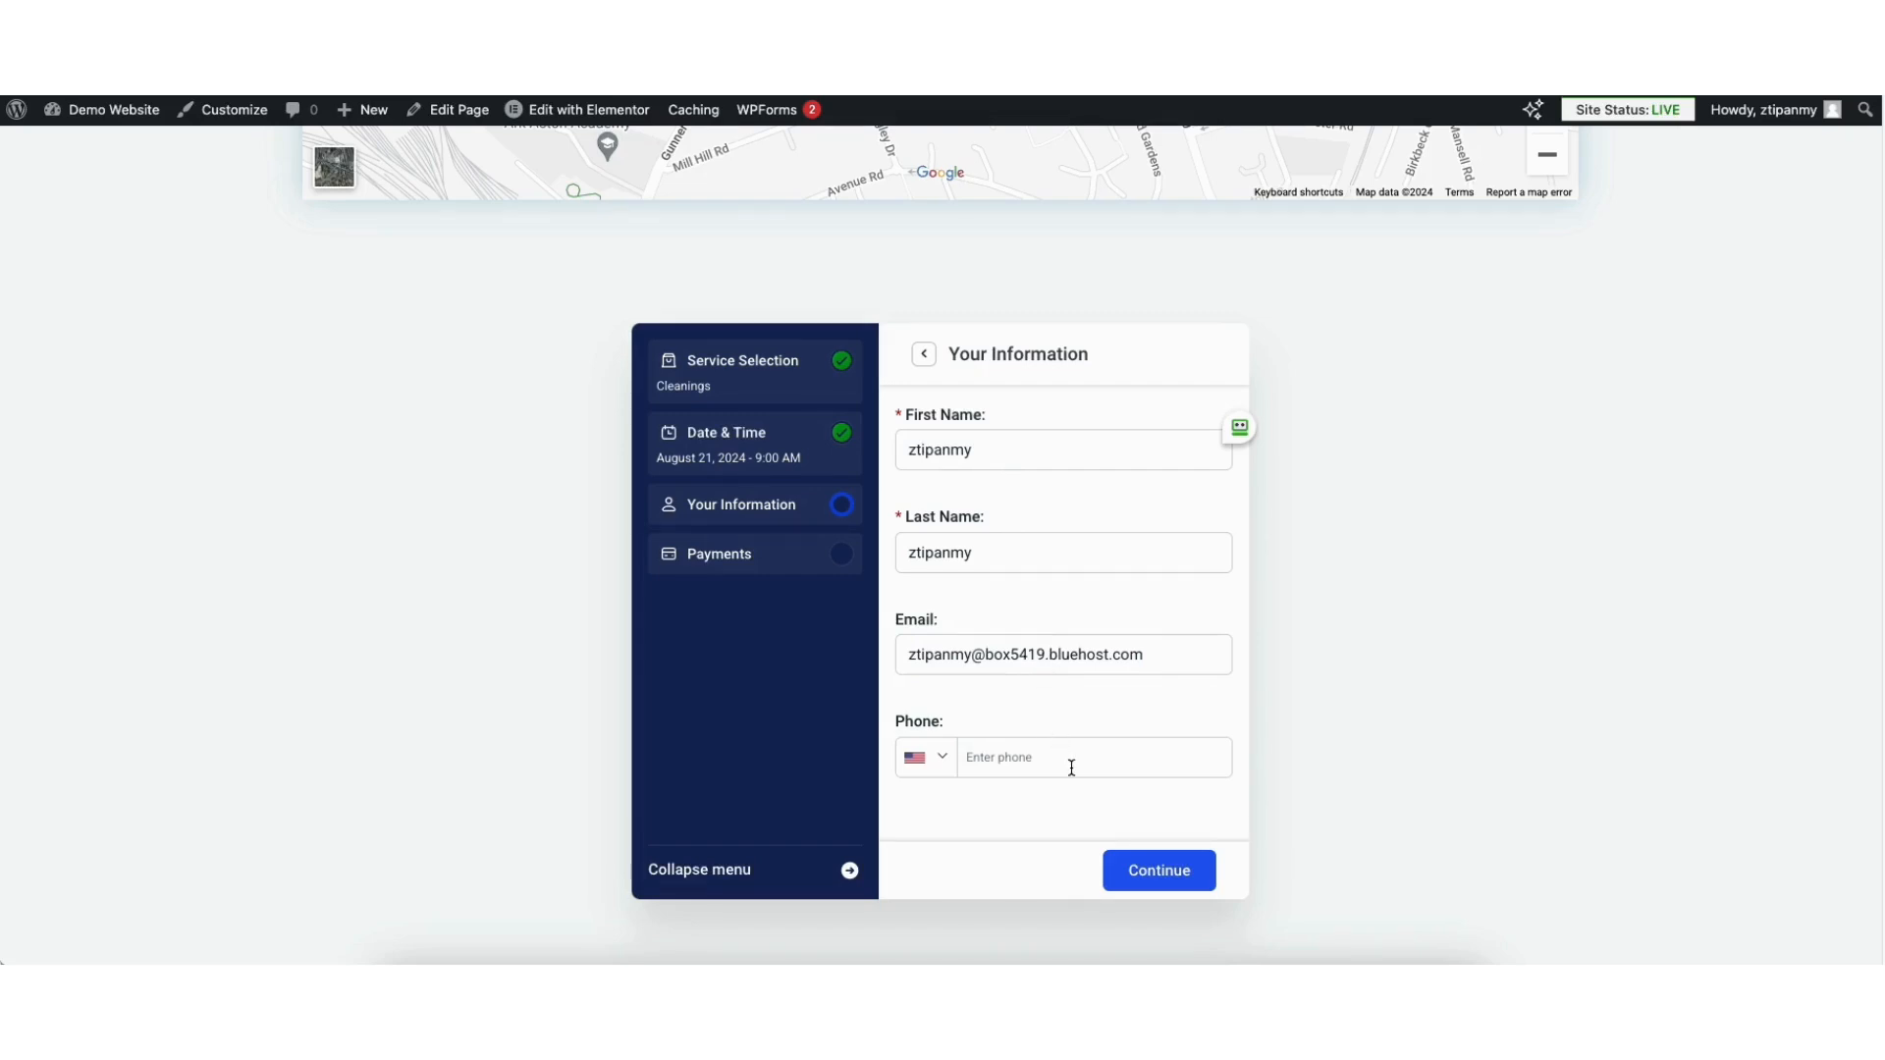
click(1139, 876)
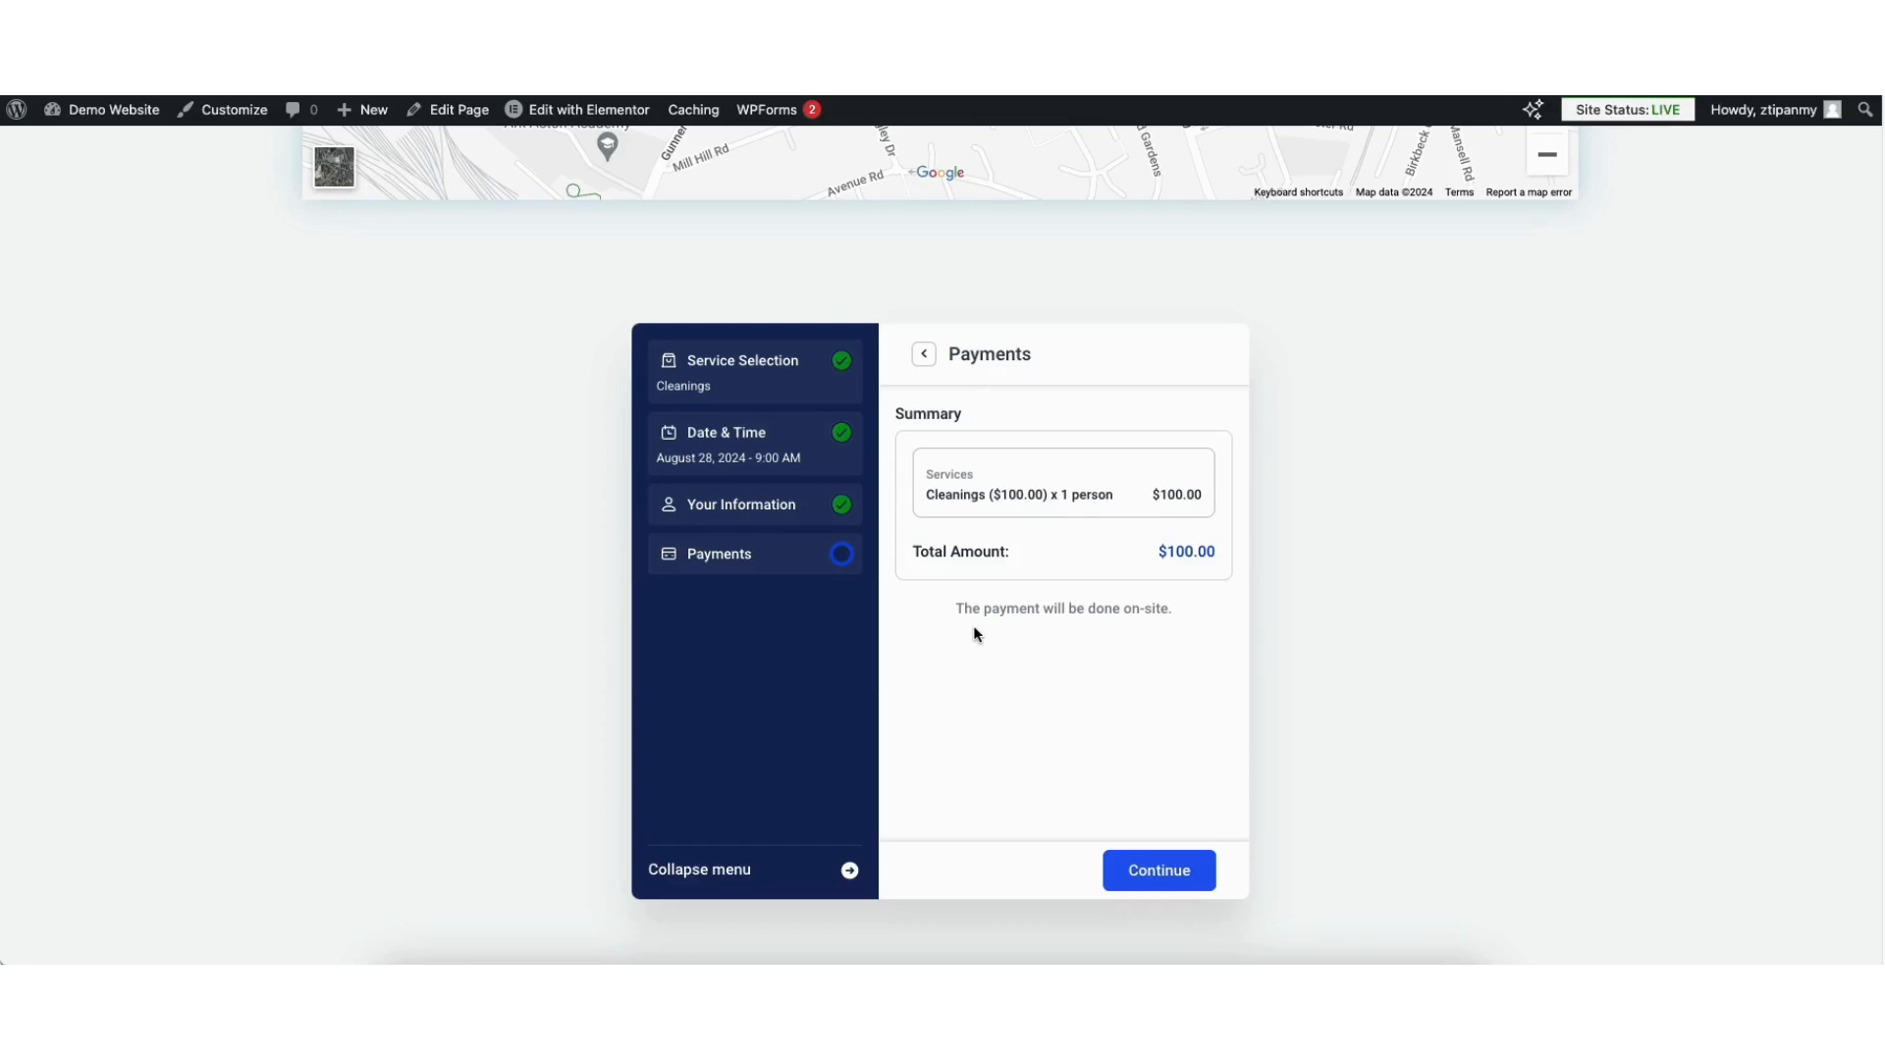
click(1131, 868)
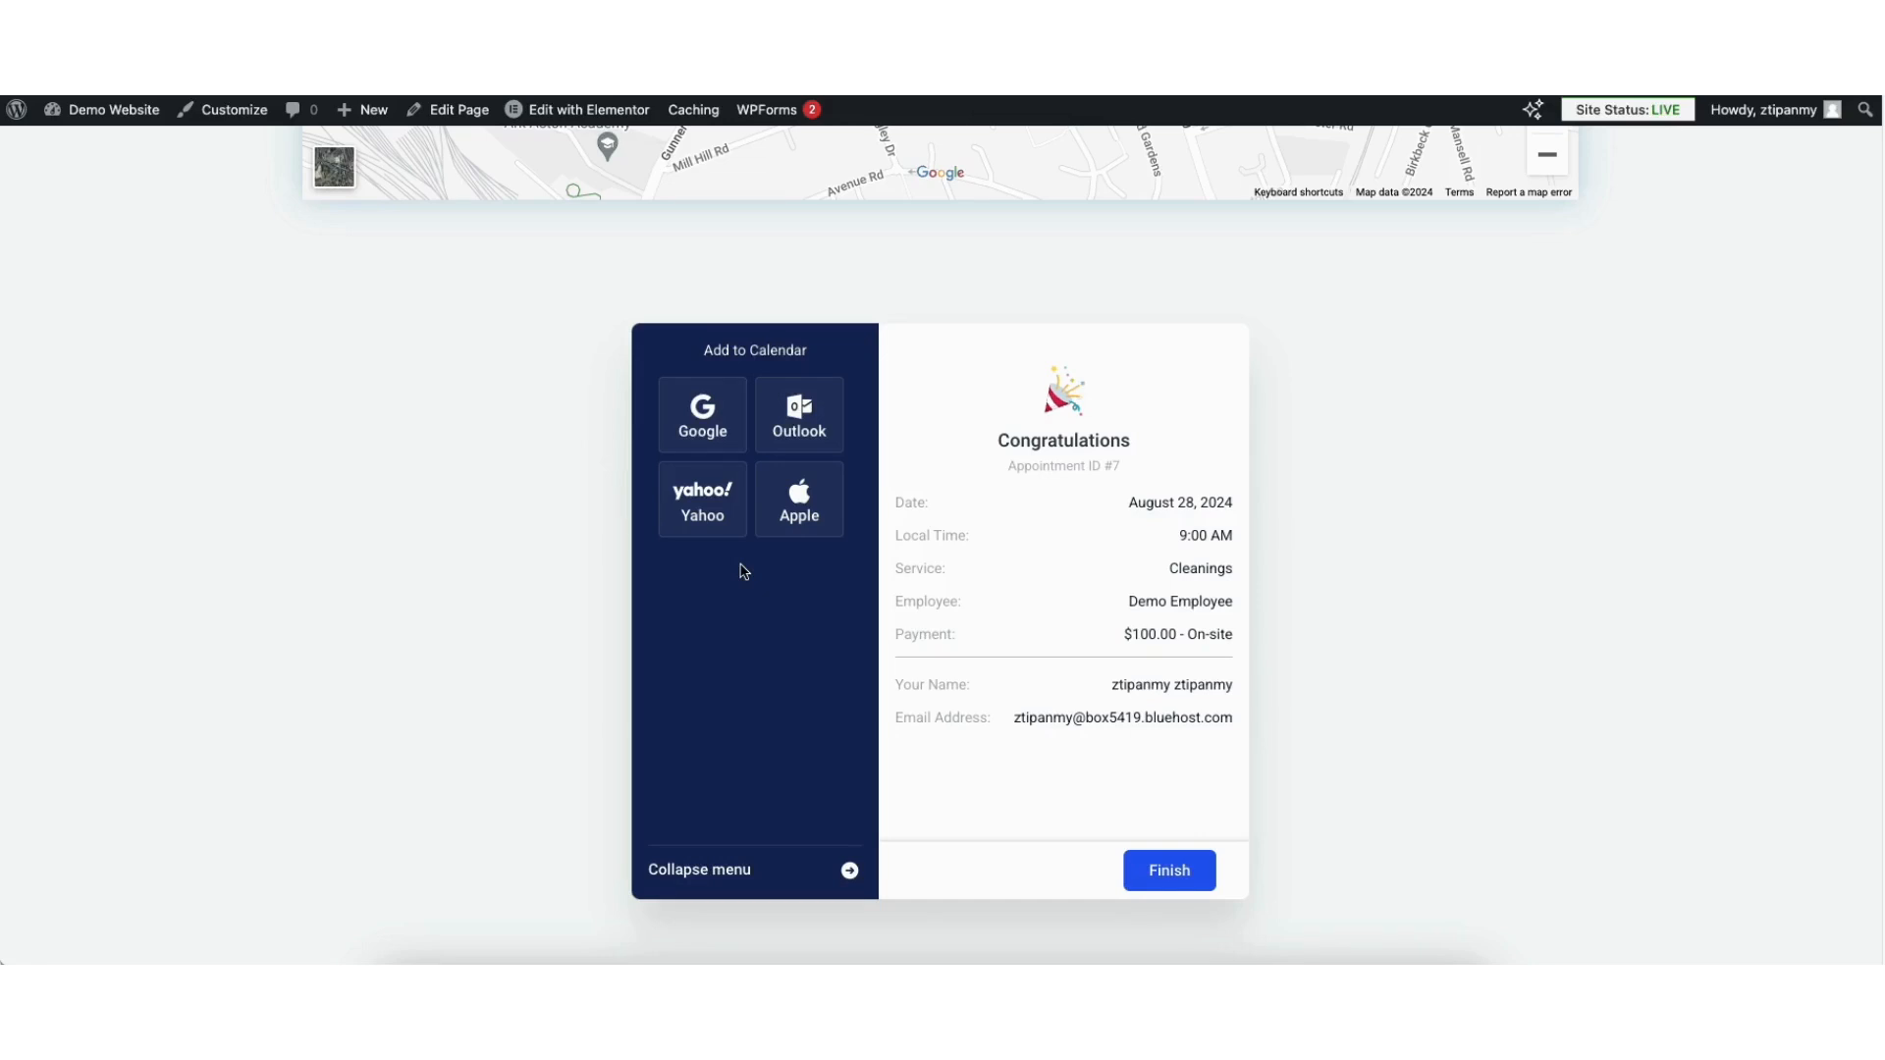
click(1166, 870)
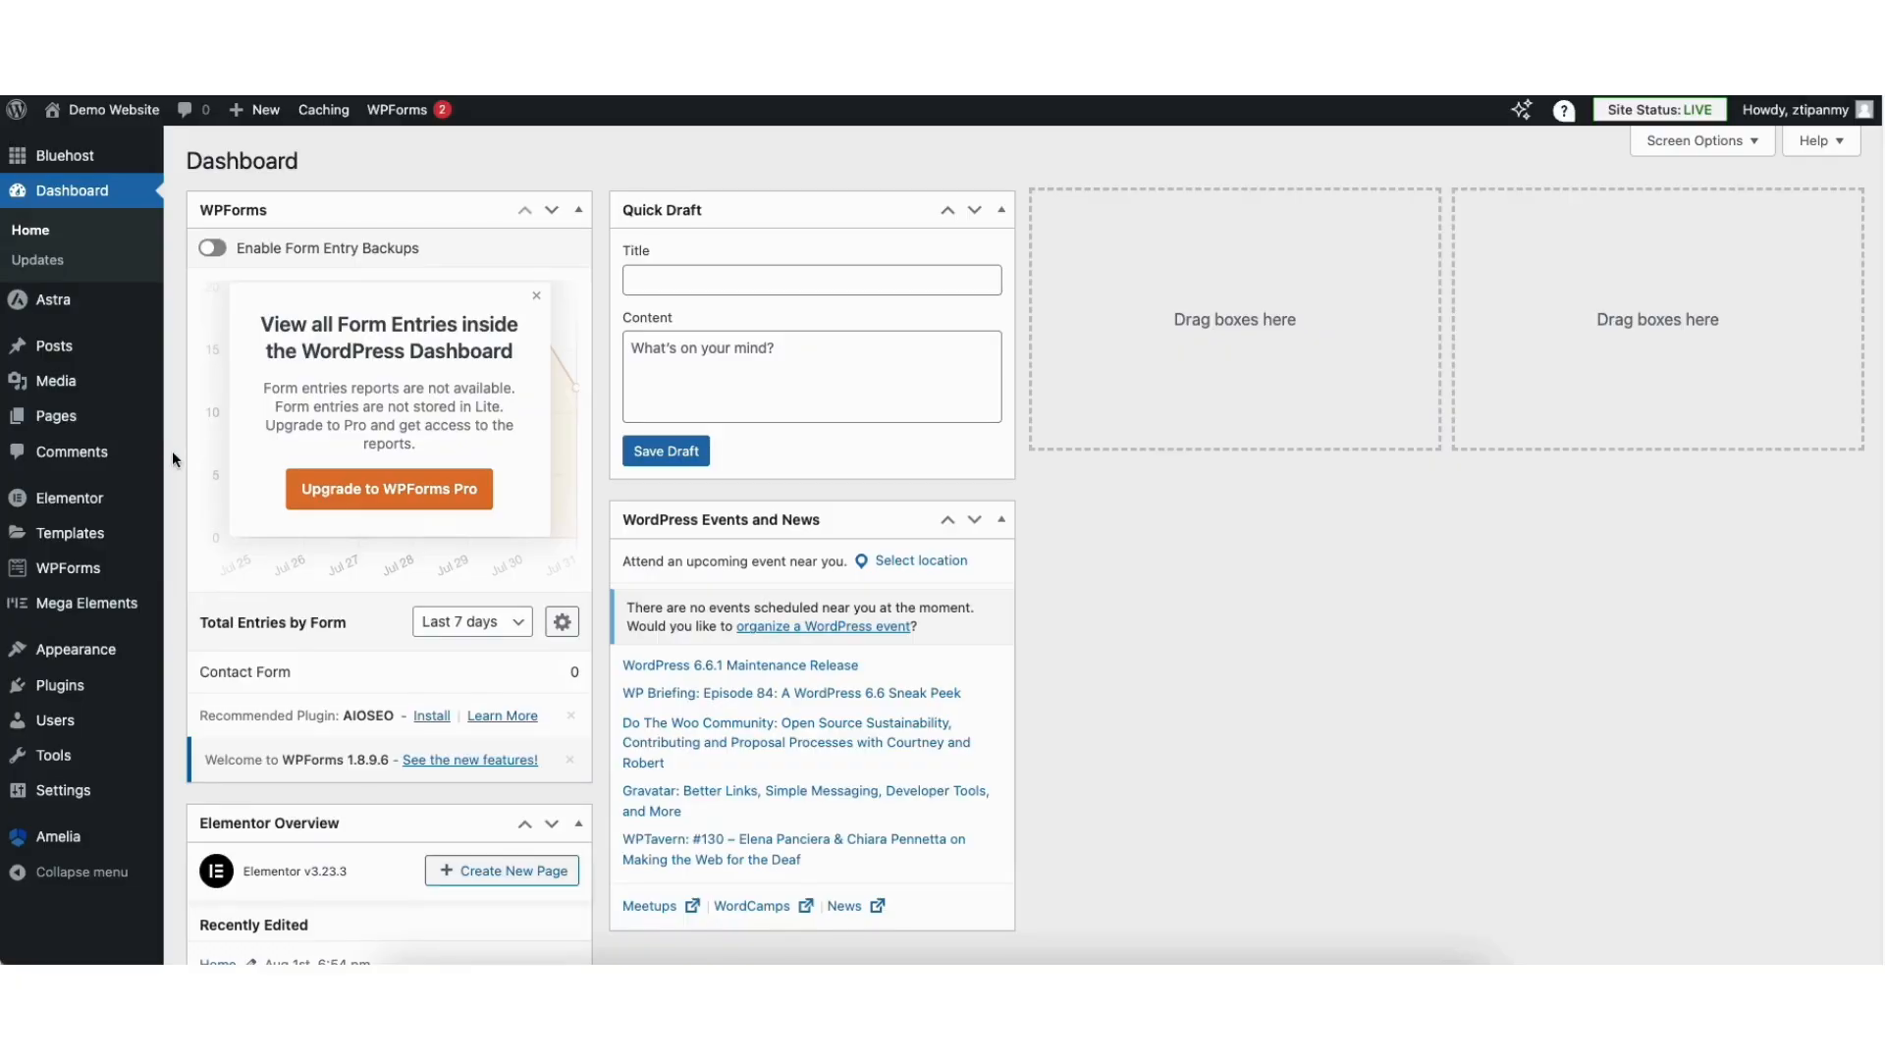
Step: In Amelia's appointments list, examine the date, customer, service and status filters and the details of the August 13 appointment
mouse_move(58, 842)
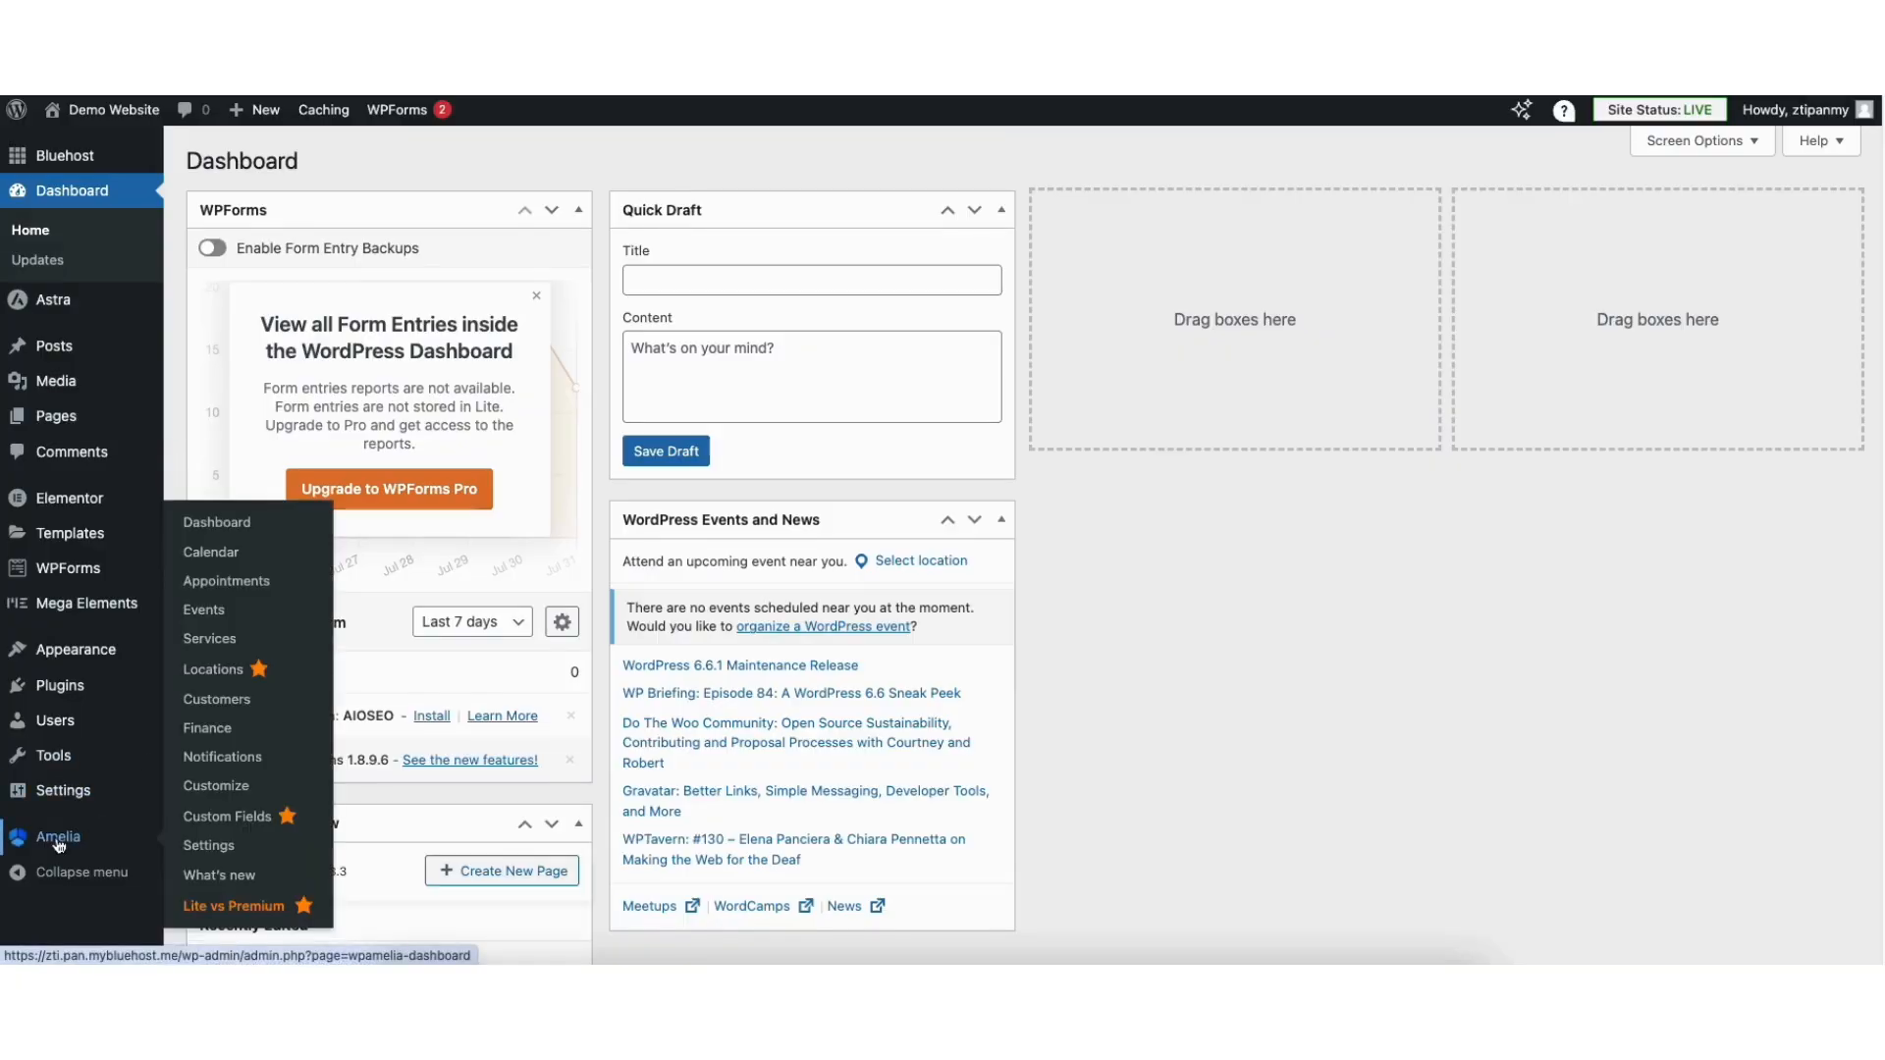
click(215, 586)
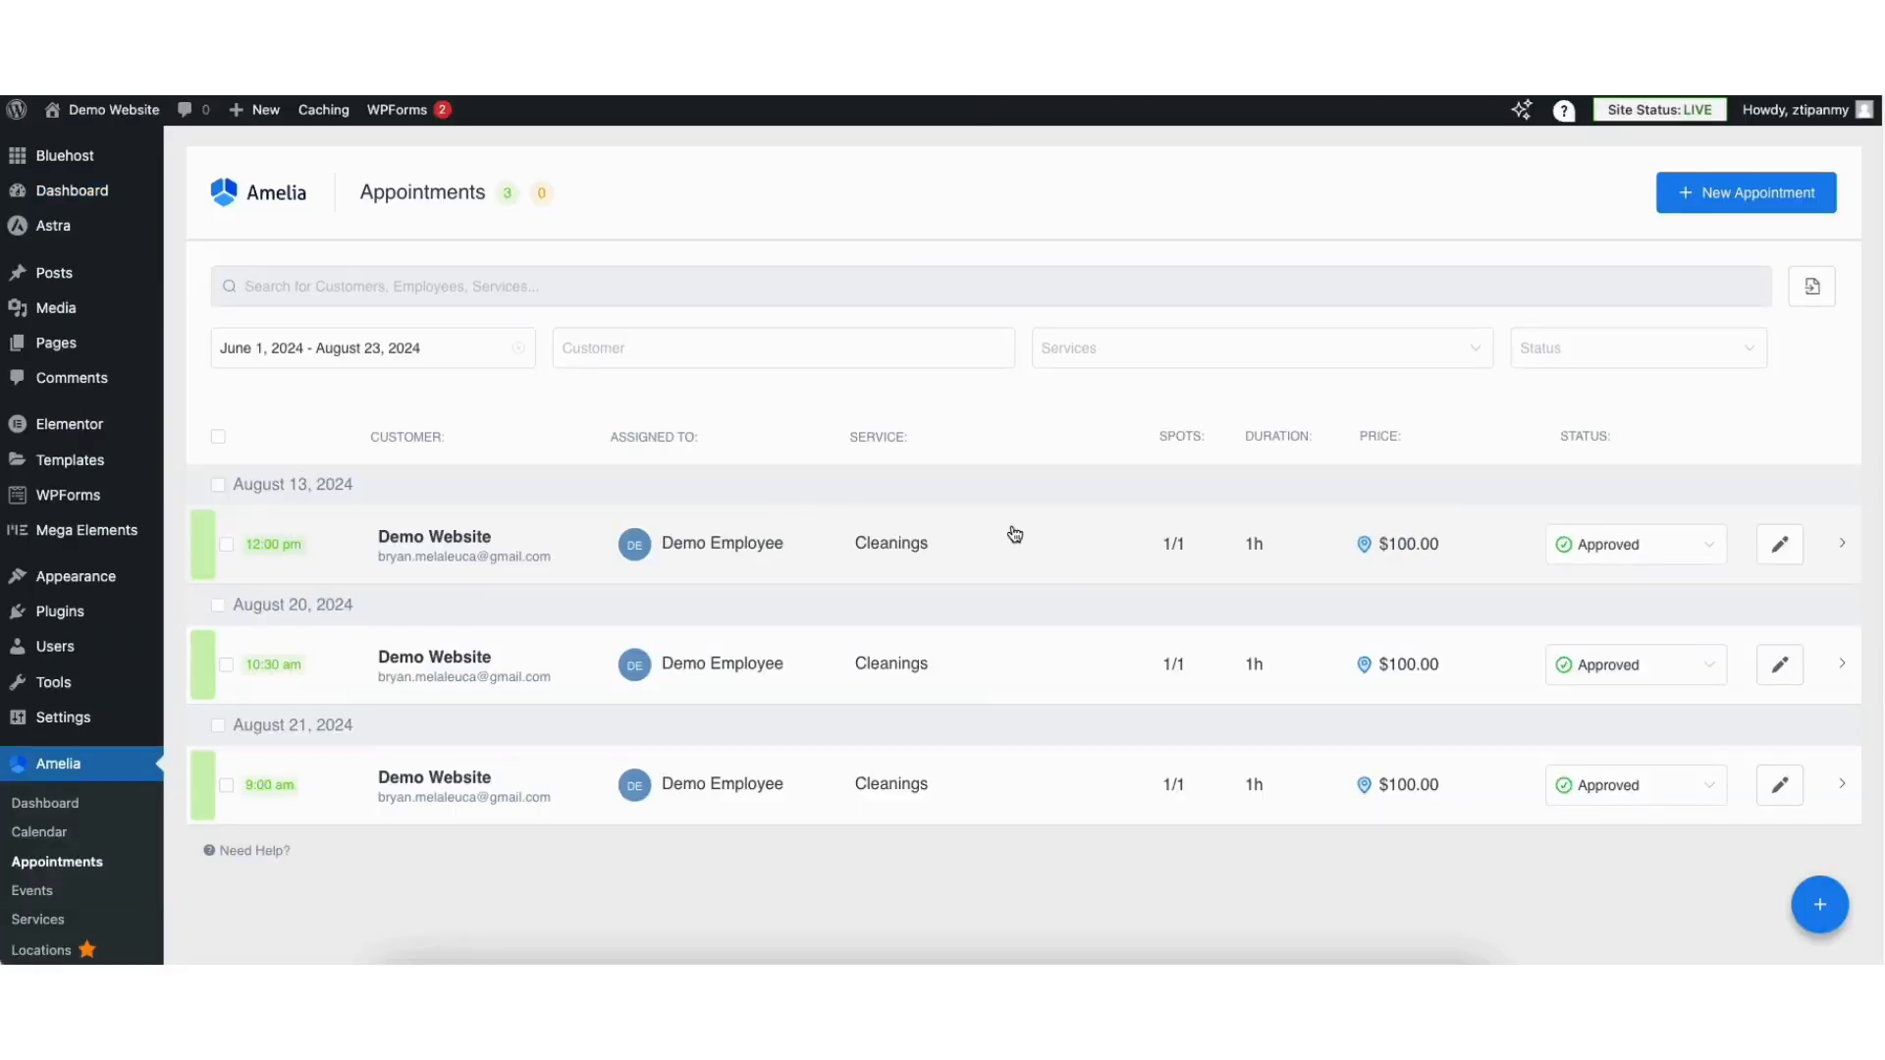
click(412, 352)
click(530, 399)
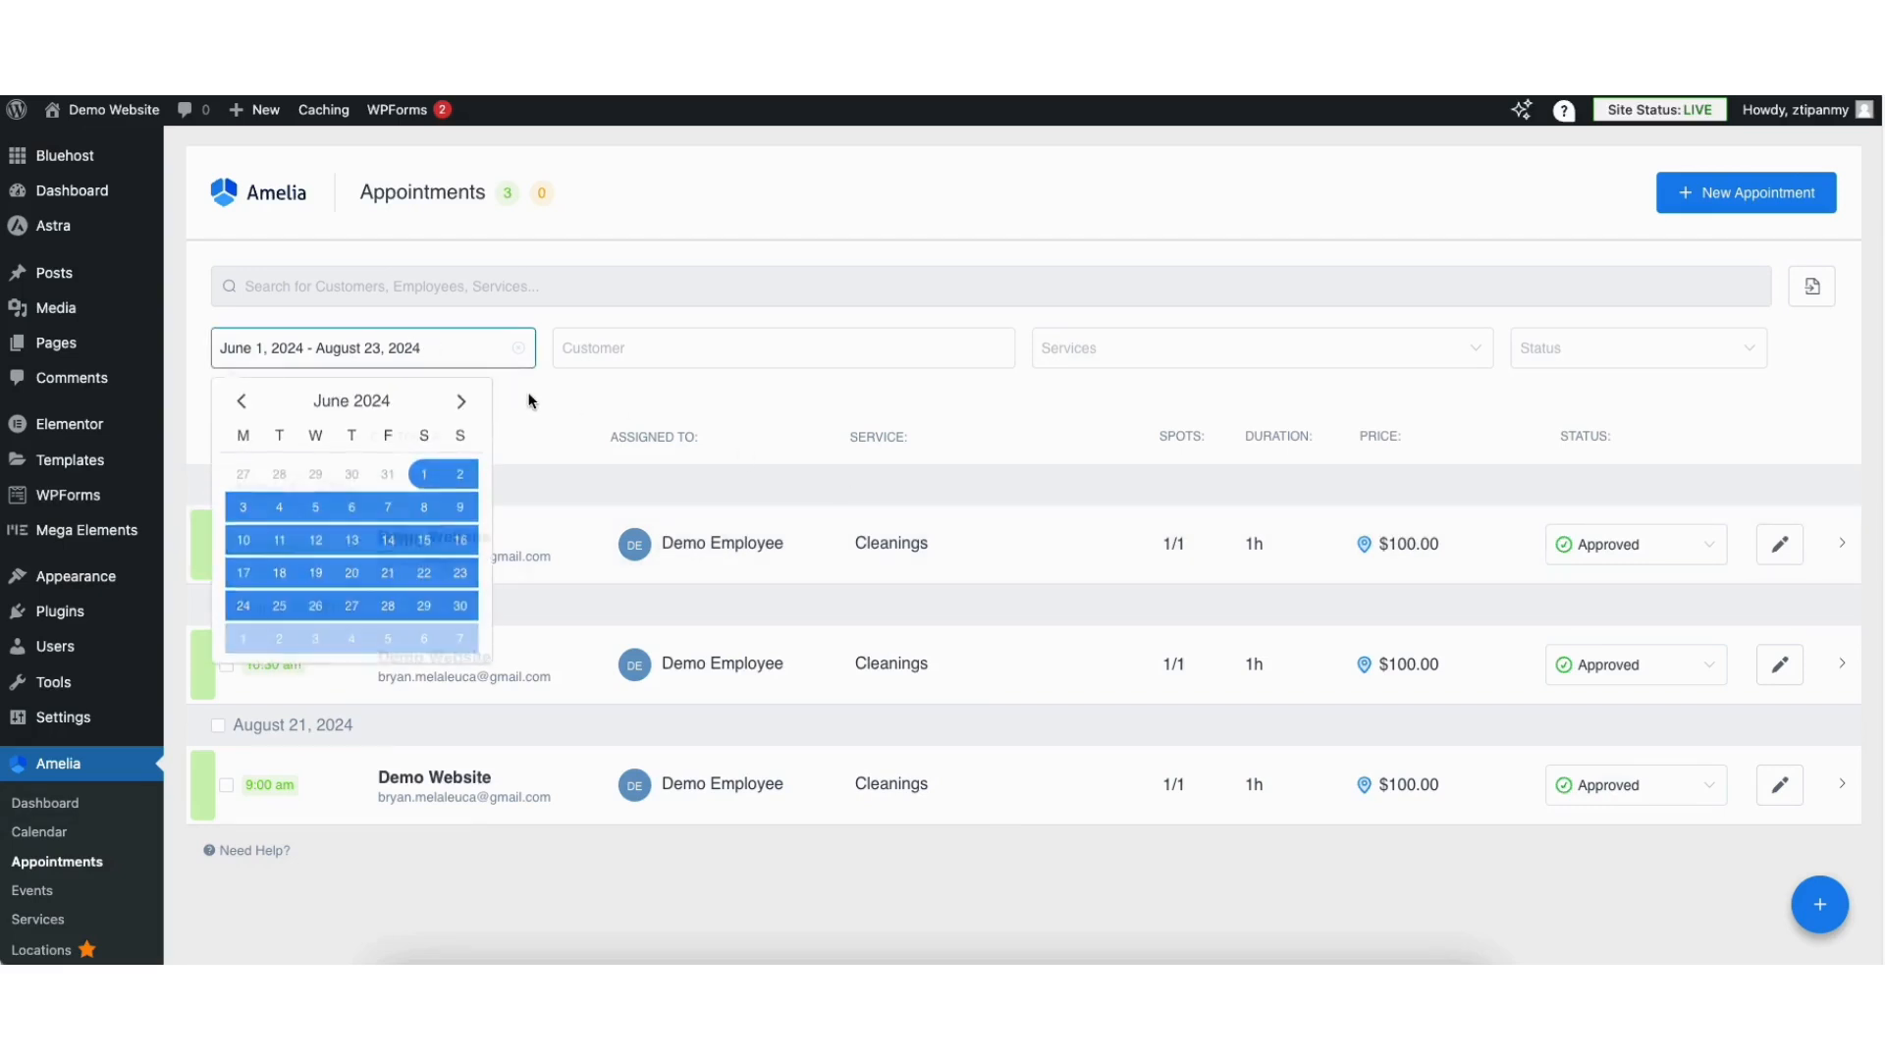
click(635, 354)
click(641, 355)
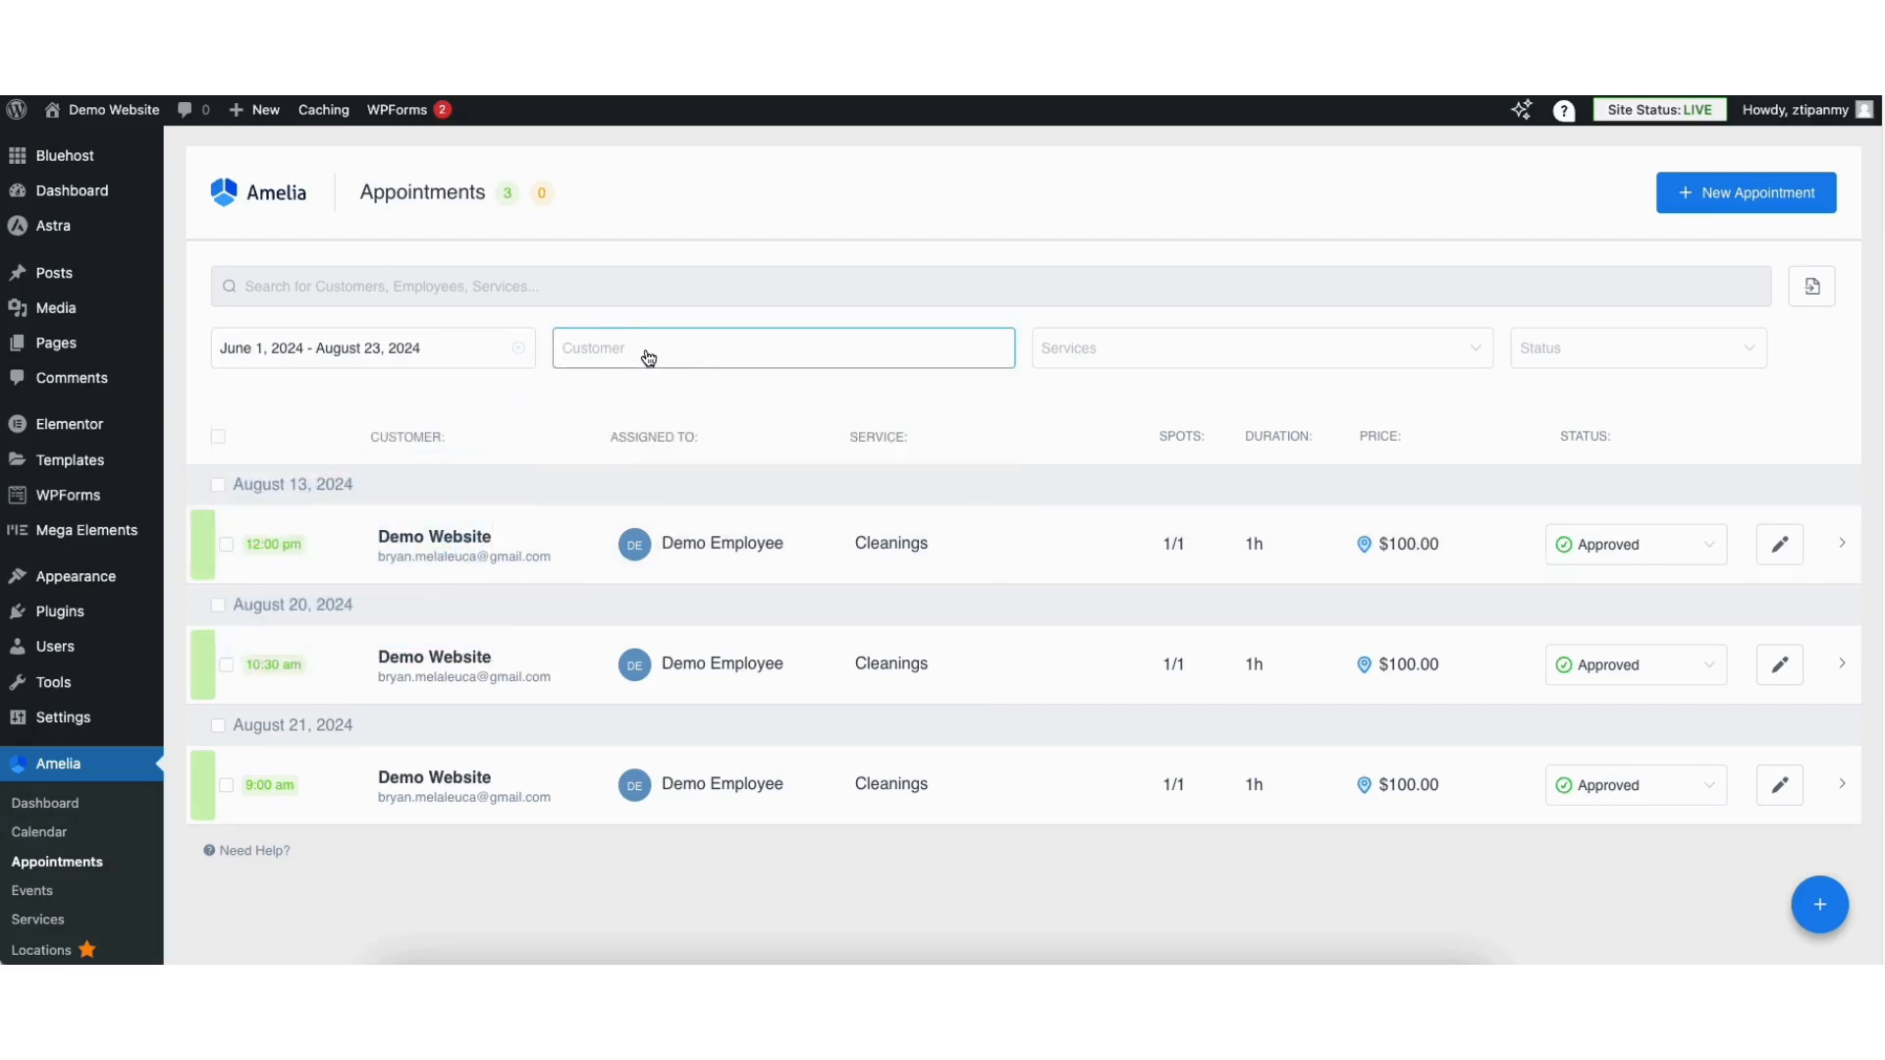
click(1123, 352)
click(1276, 349)
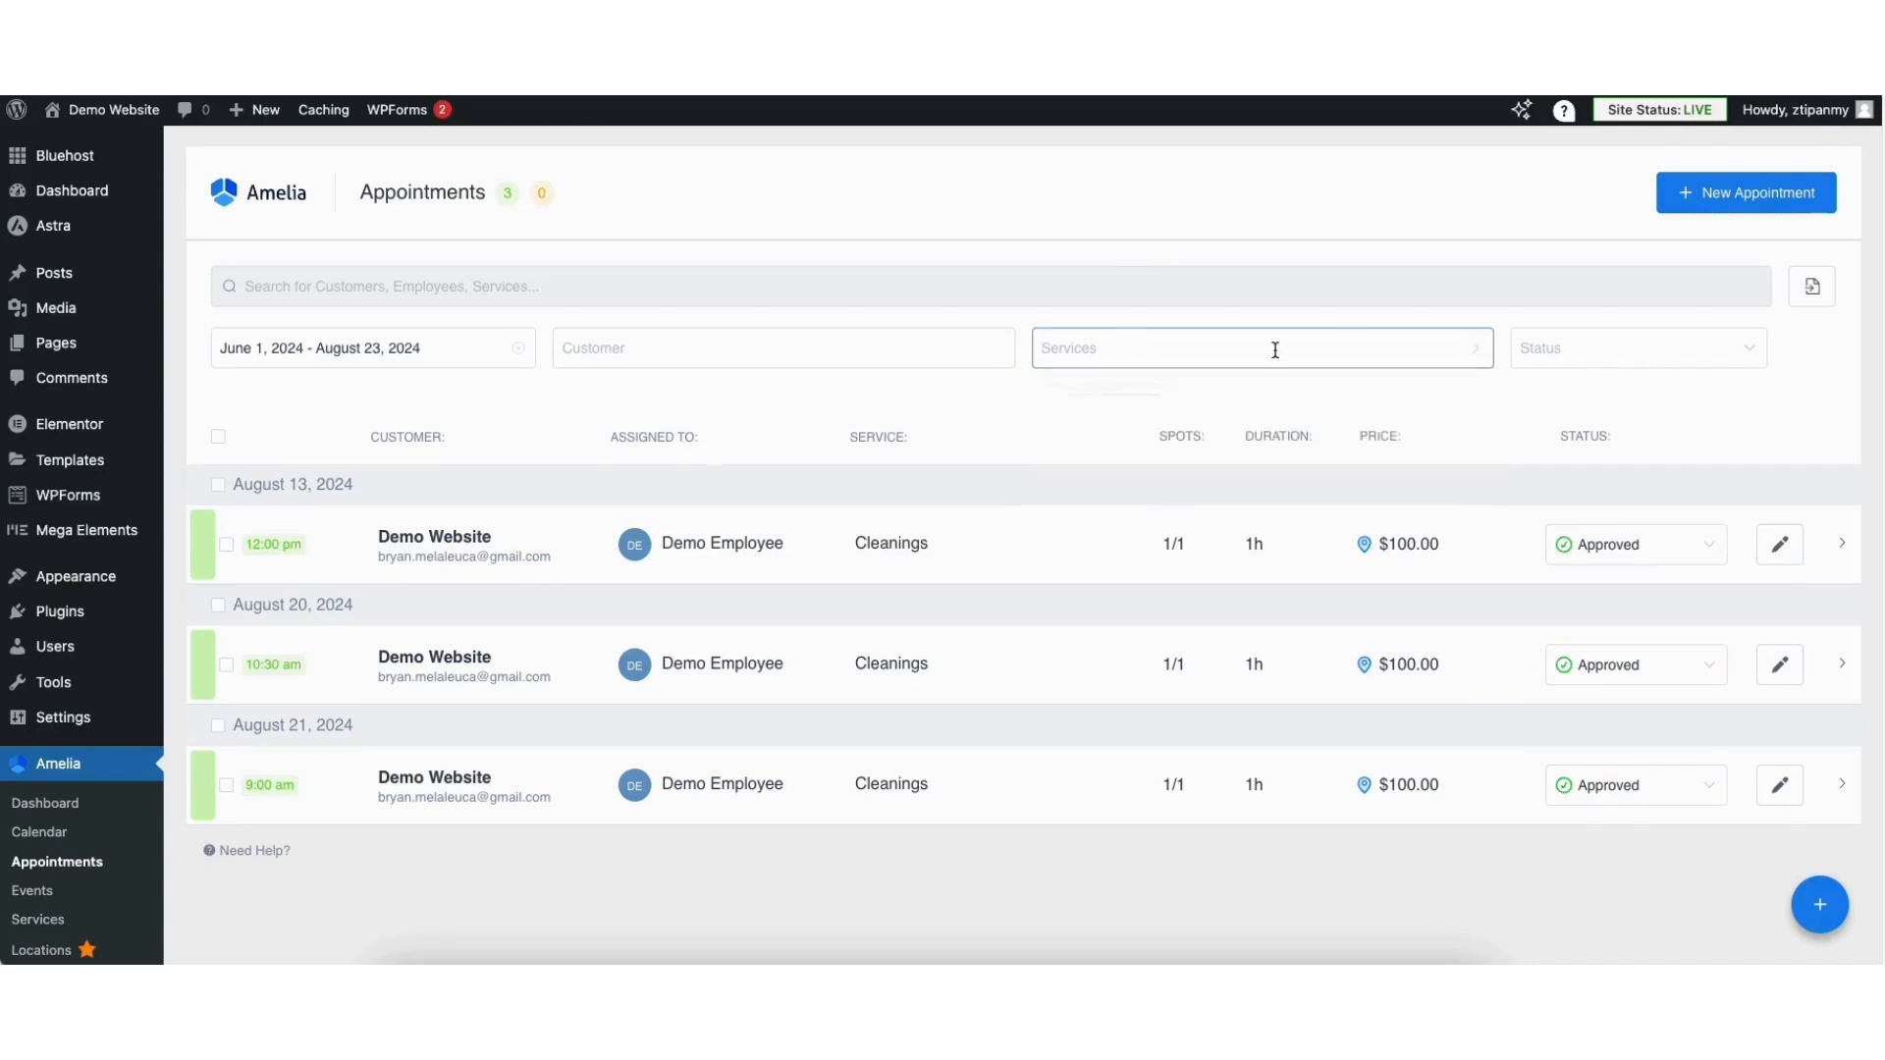
click(1551, 358)
click(1553, 360)
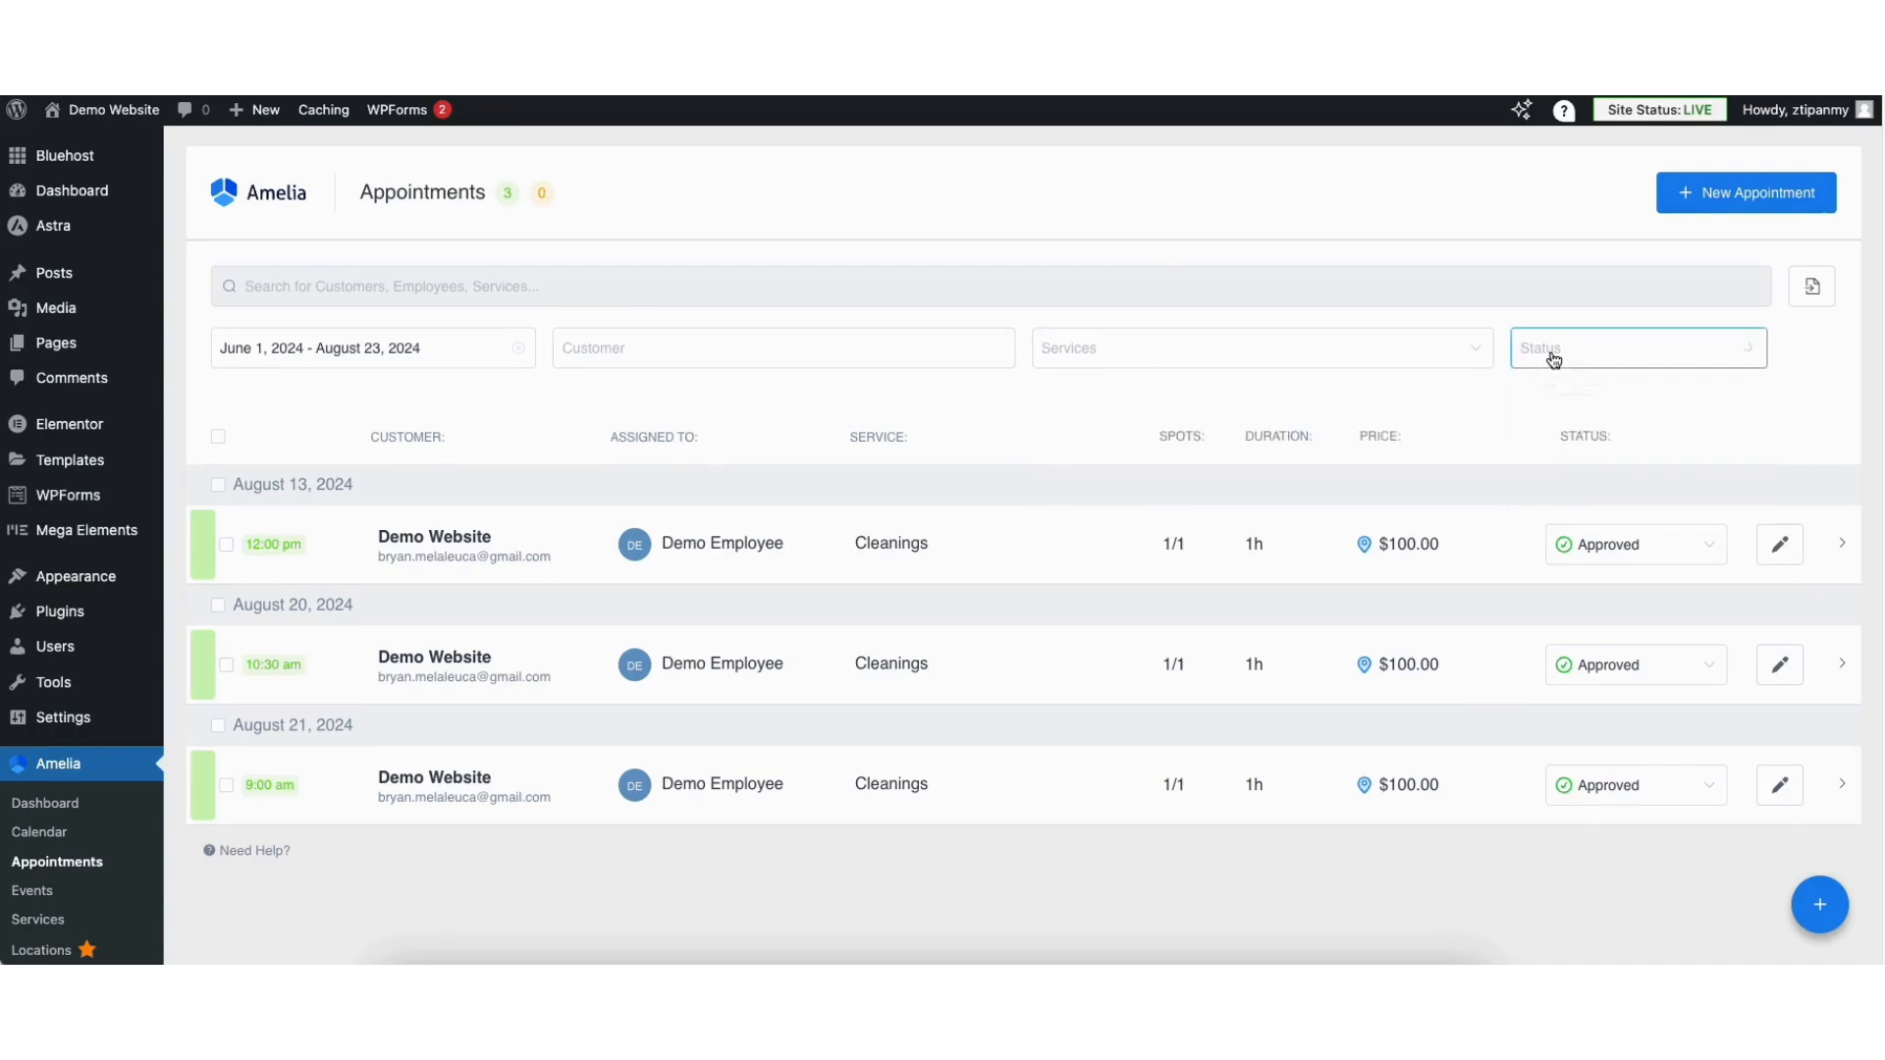
click(1779, 547)
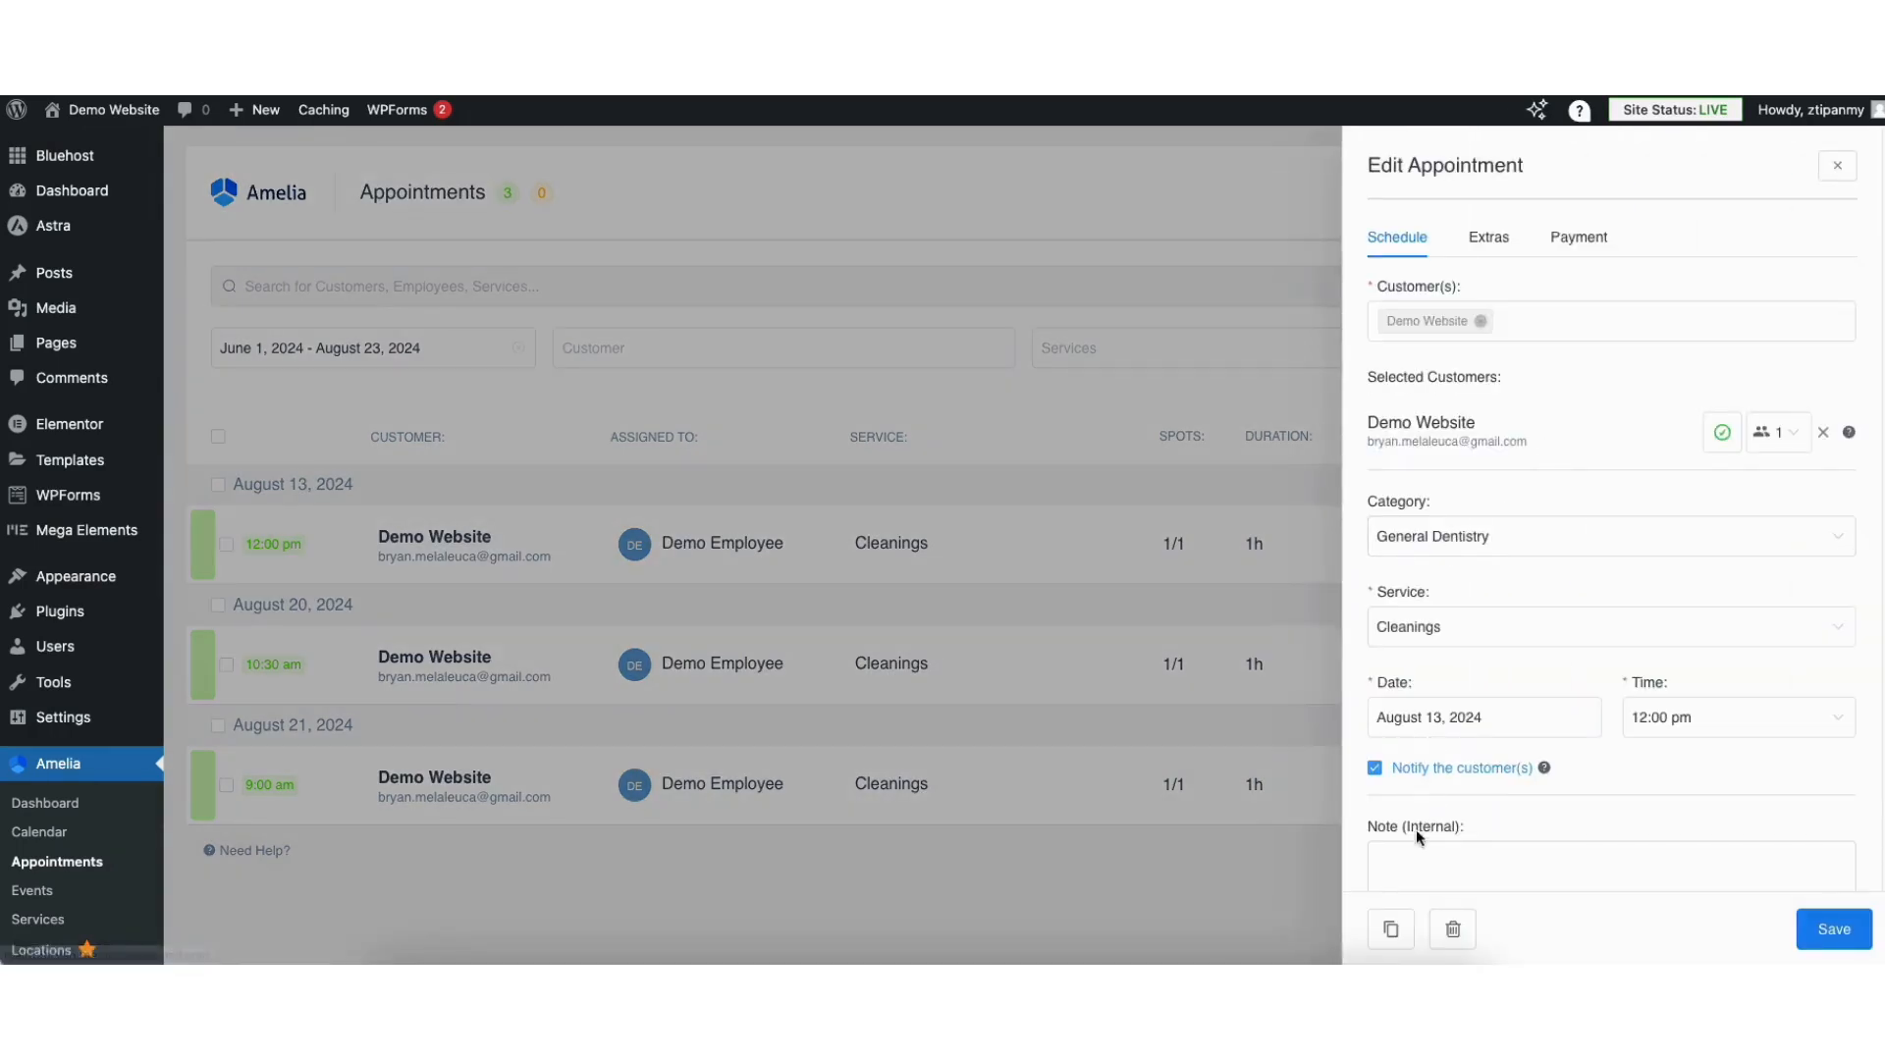
click(1835, 166)
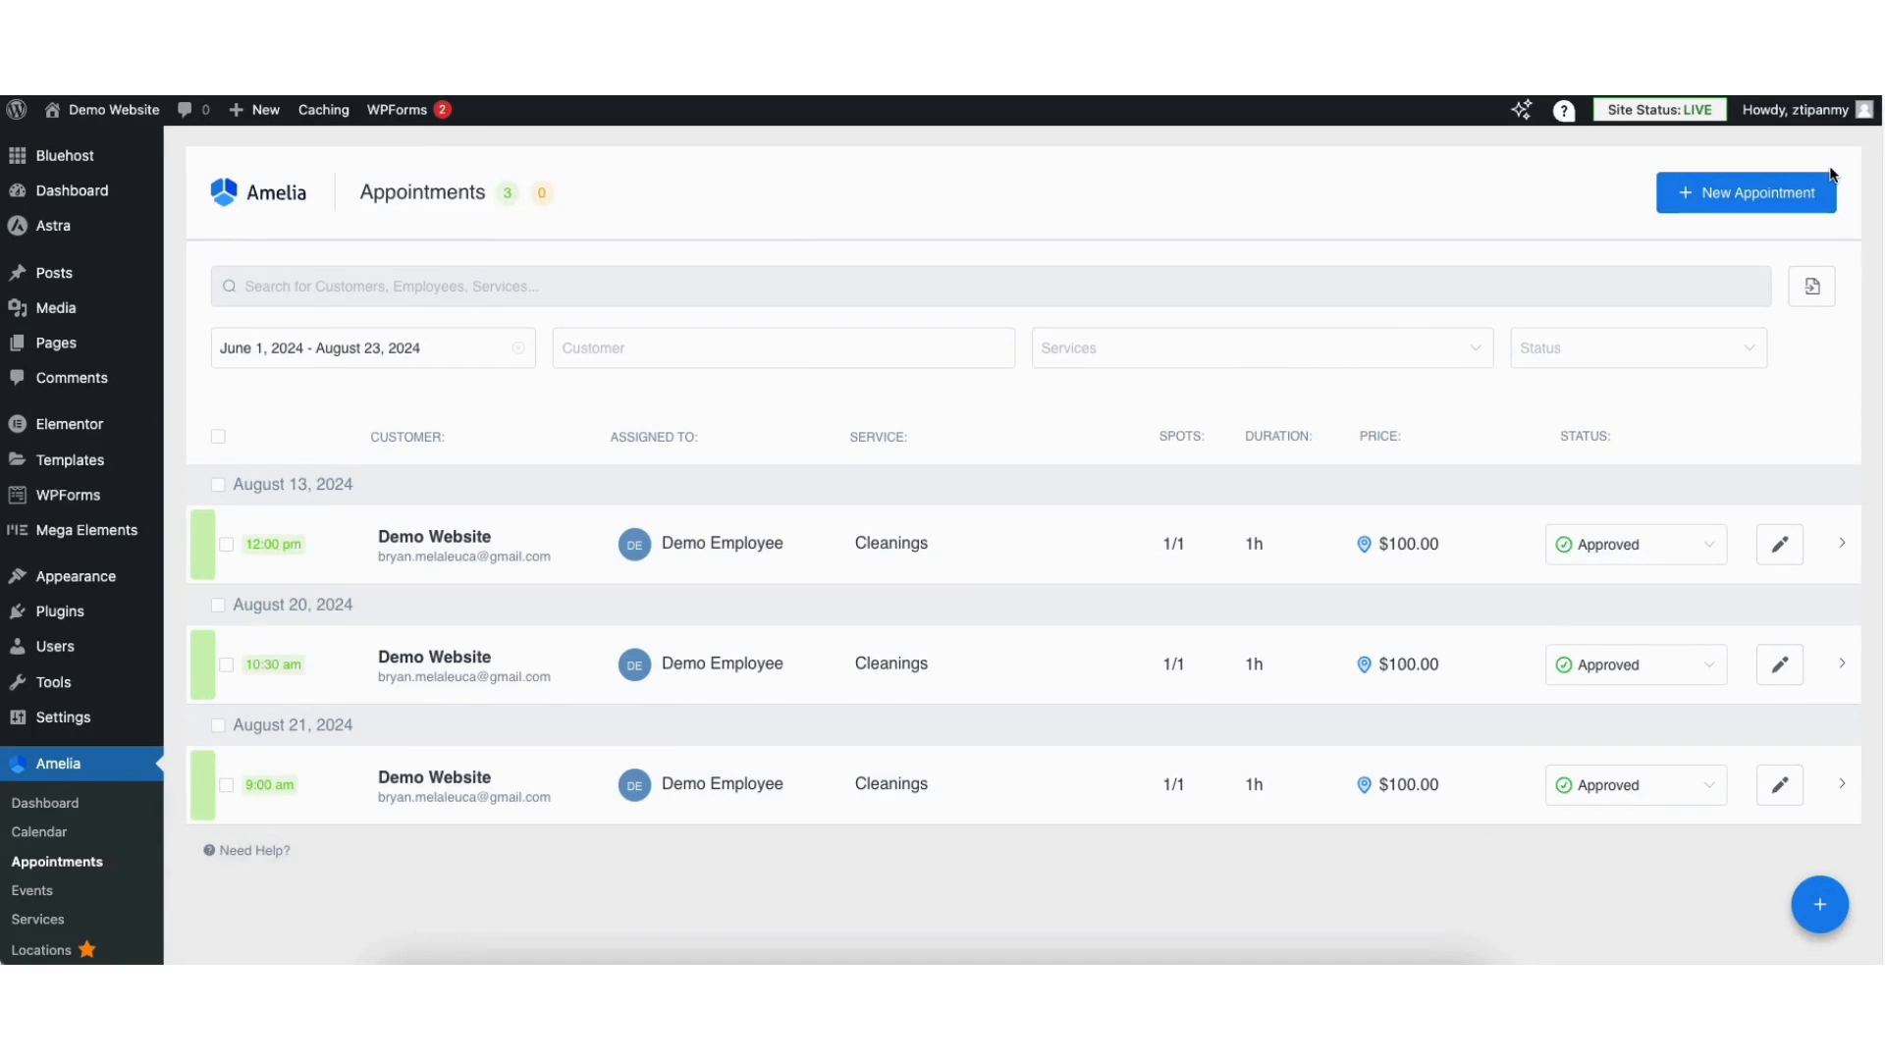
Step: Set the August 13 appointment's status to Canceled, and view the blank new-appointment form without saving it
click(1651, 549)
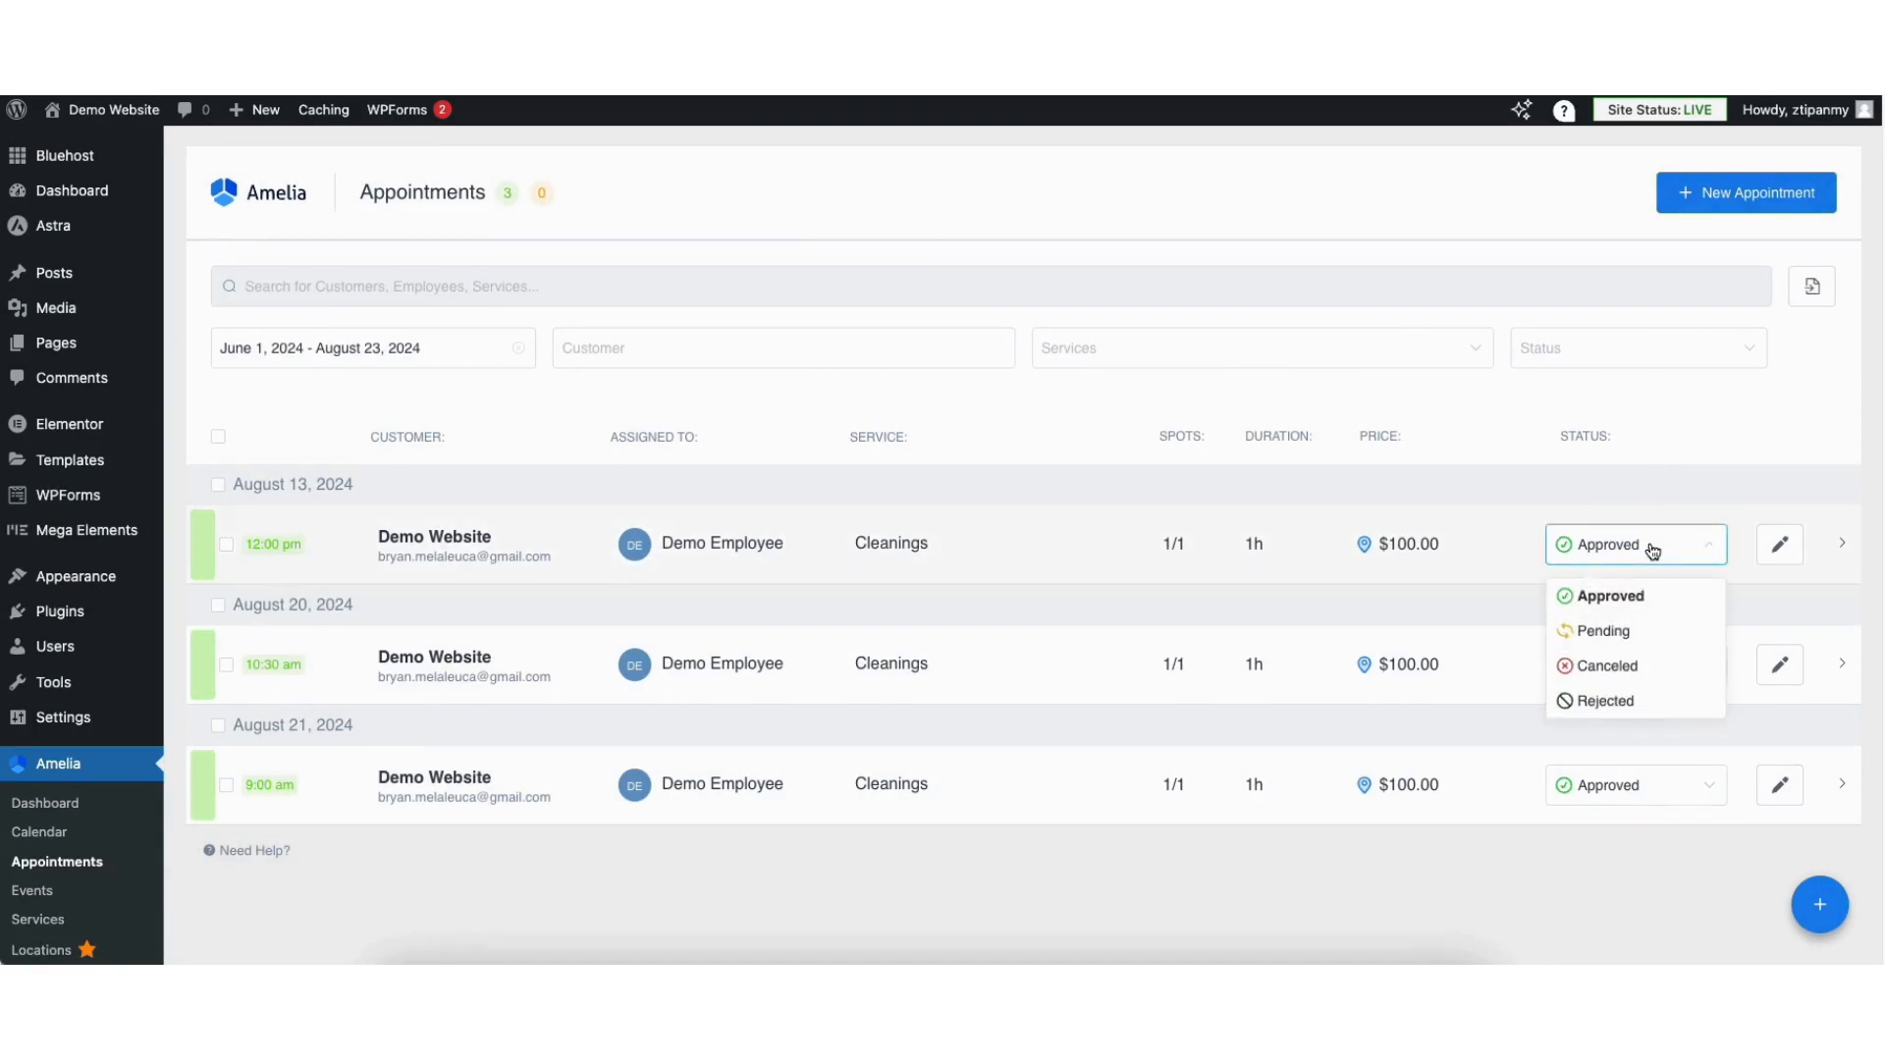
click(1613, 667)
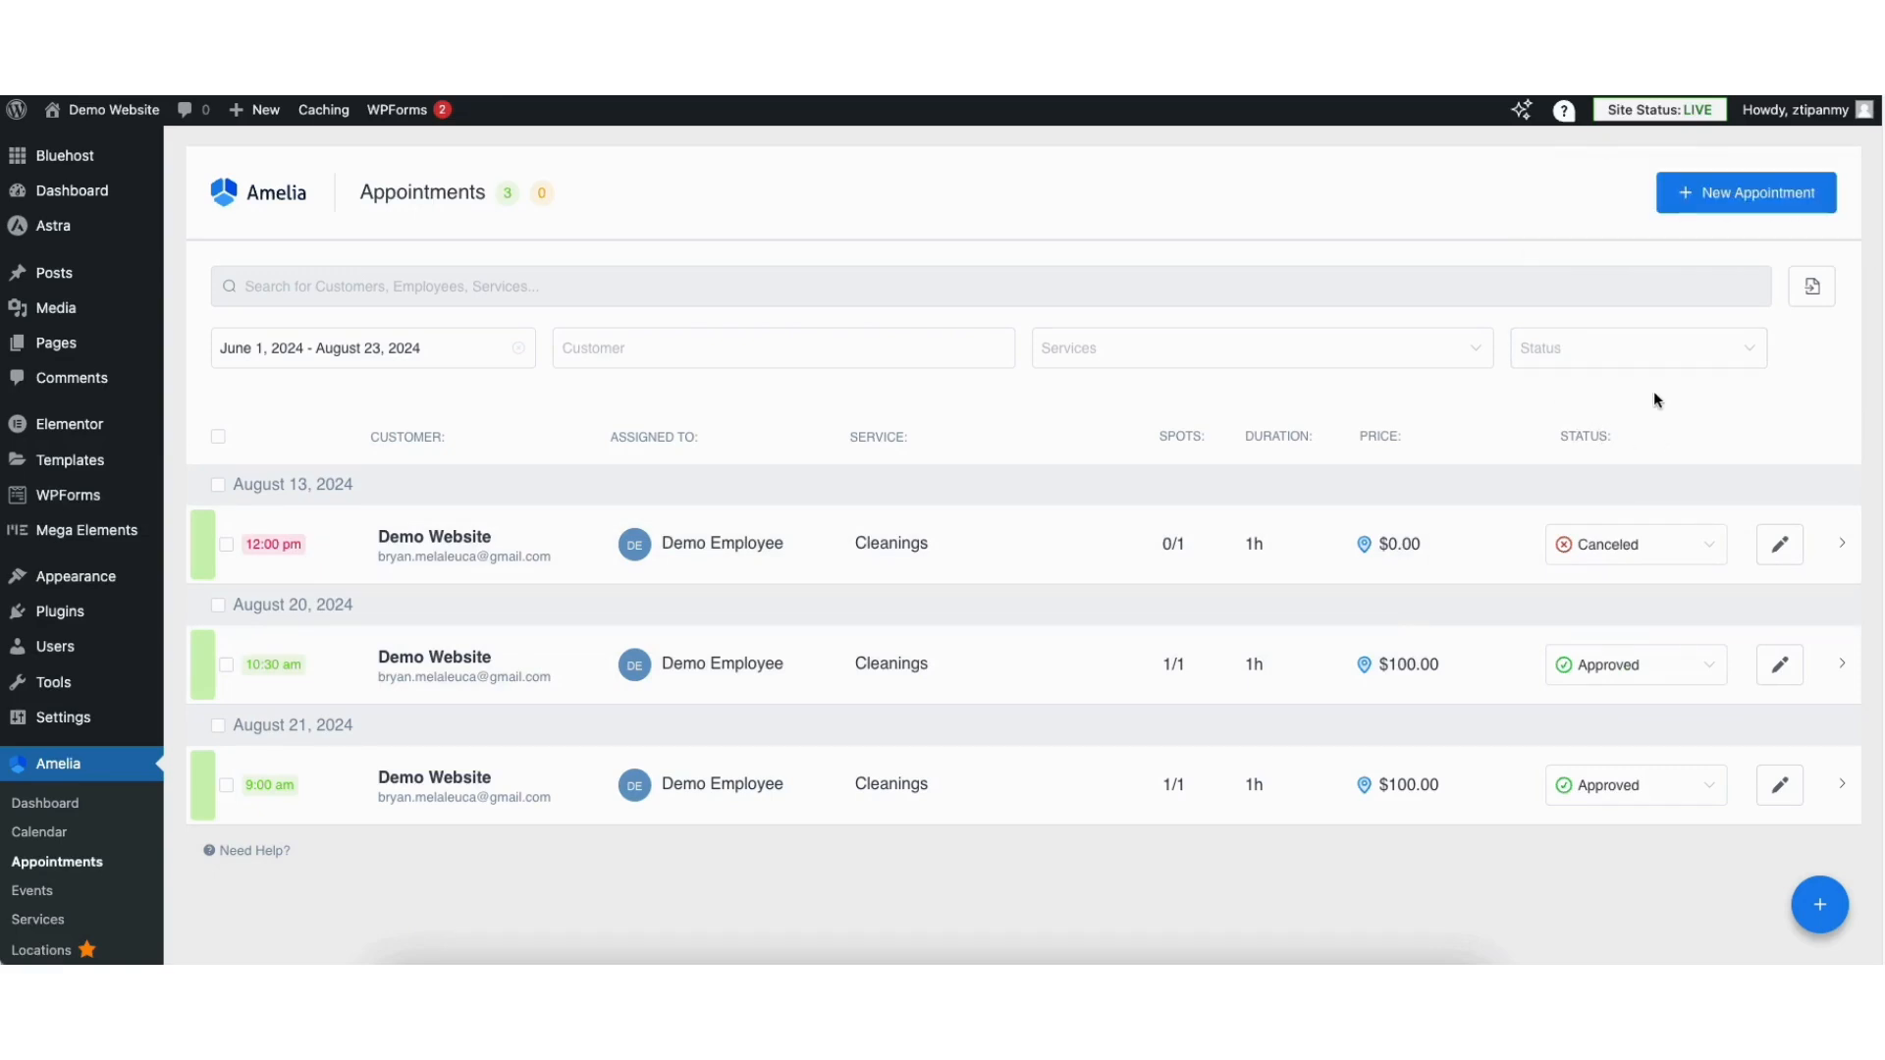
click(1721, 199)
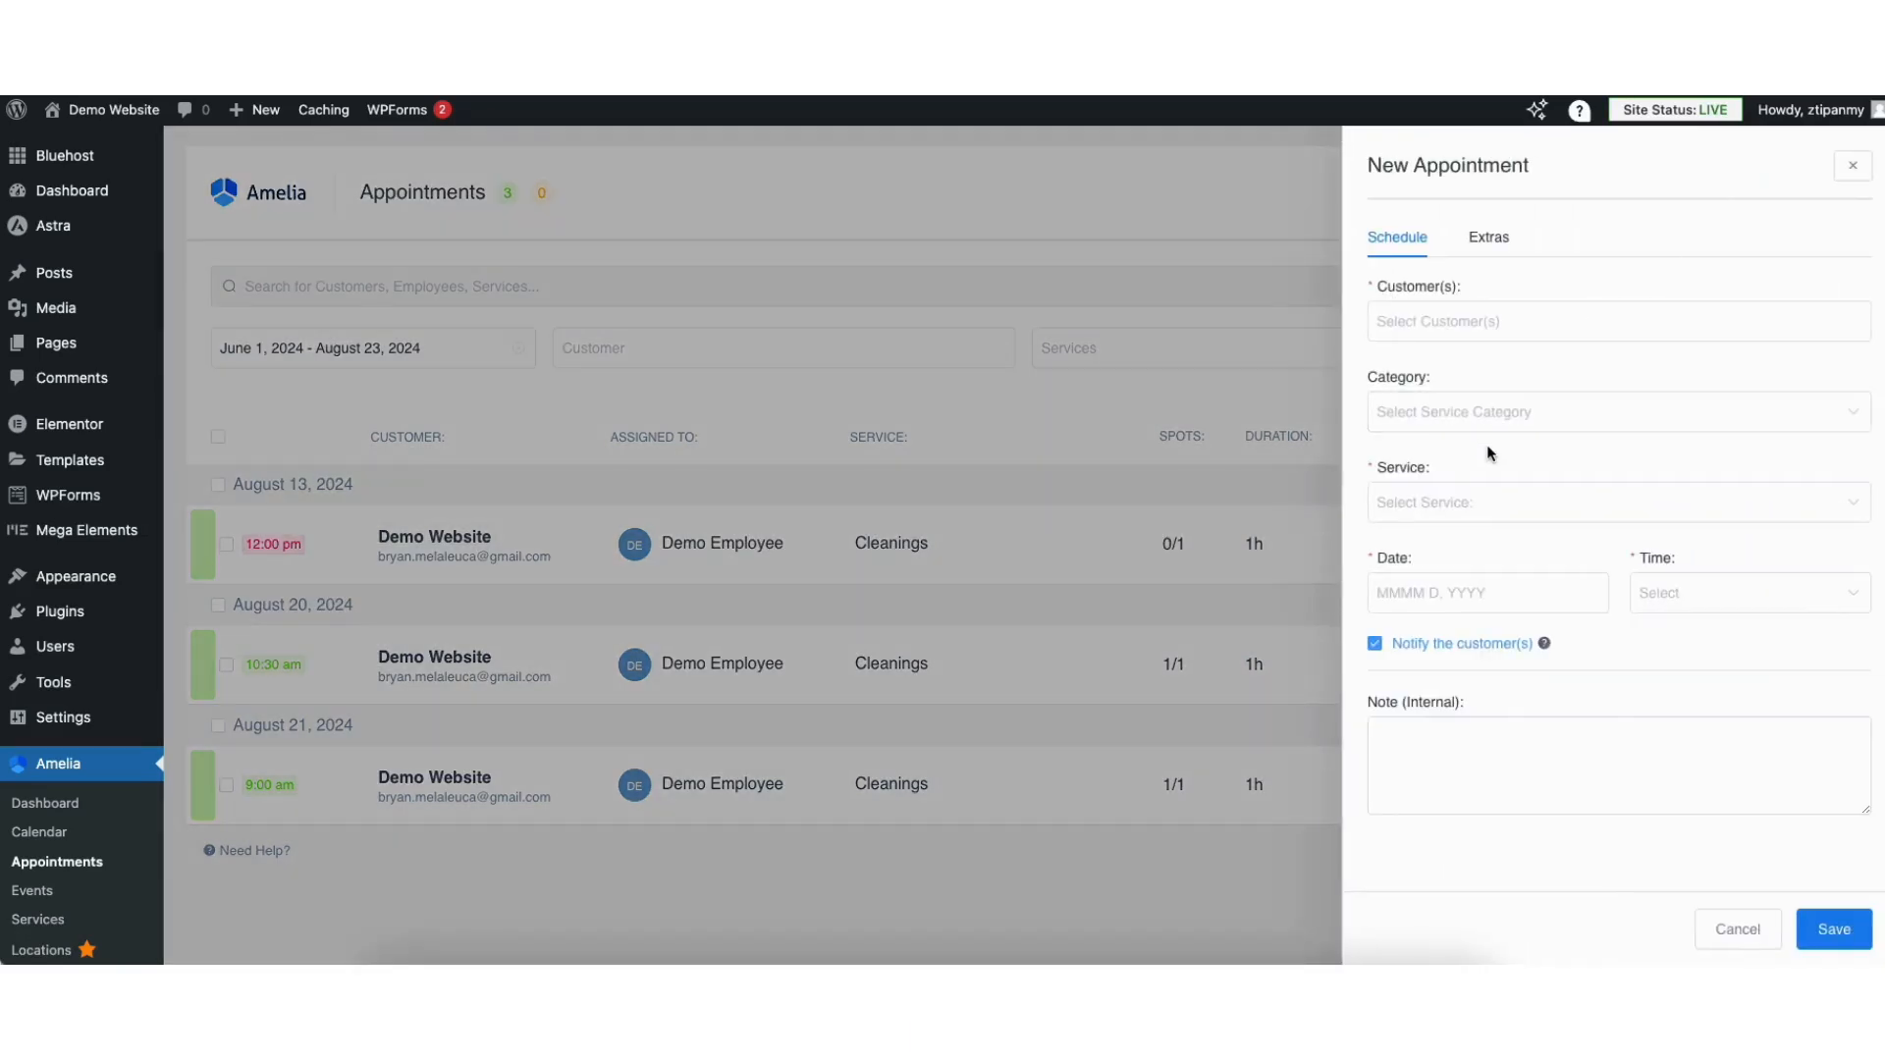
click(1852, 169)
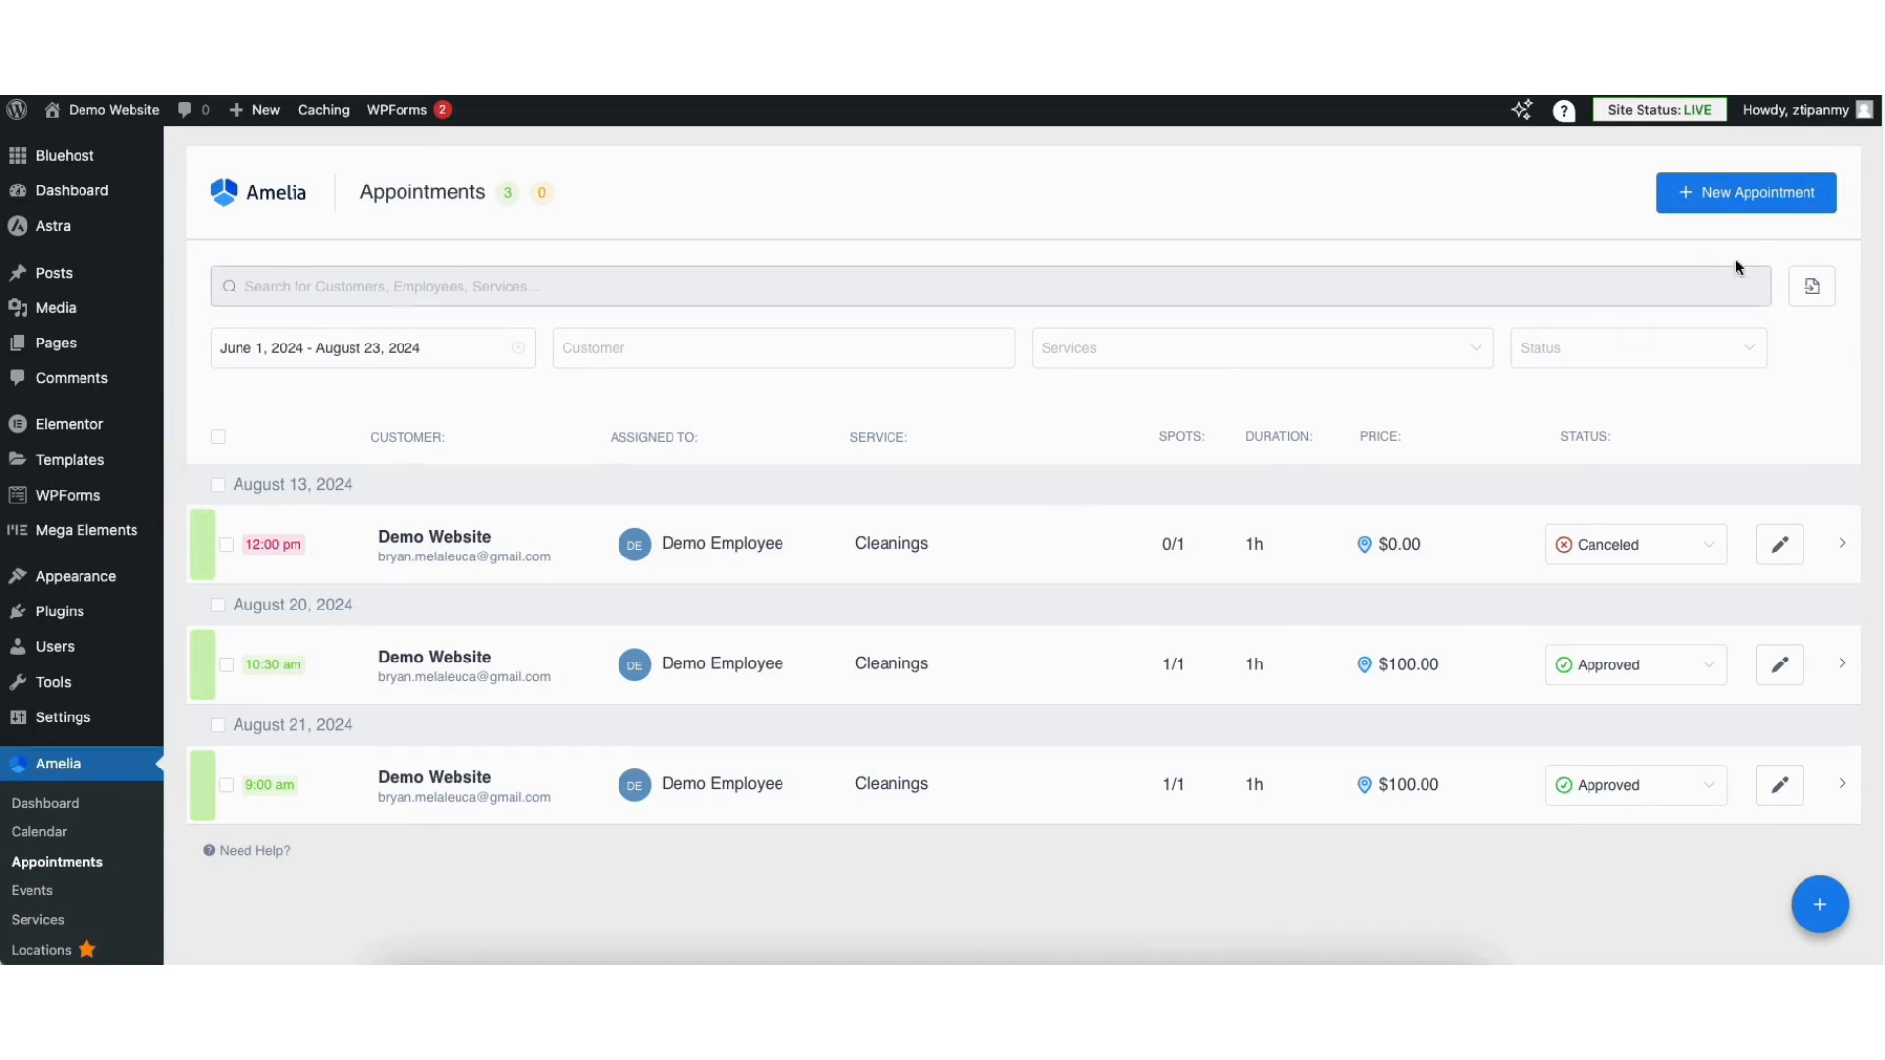
Step: Set the default appointment status to Pending in Amelia's general settings and save
scroll(1394, 505, down, 5)
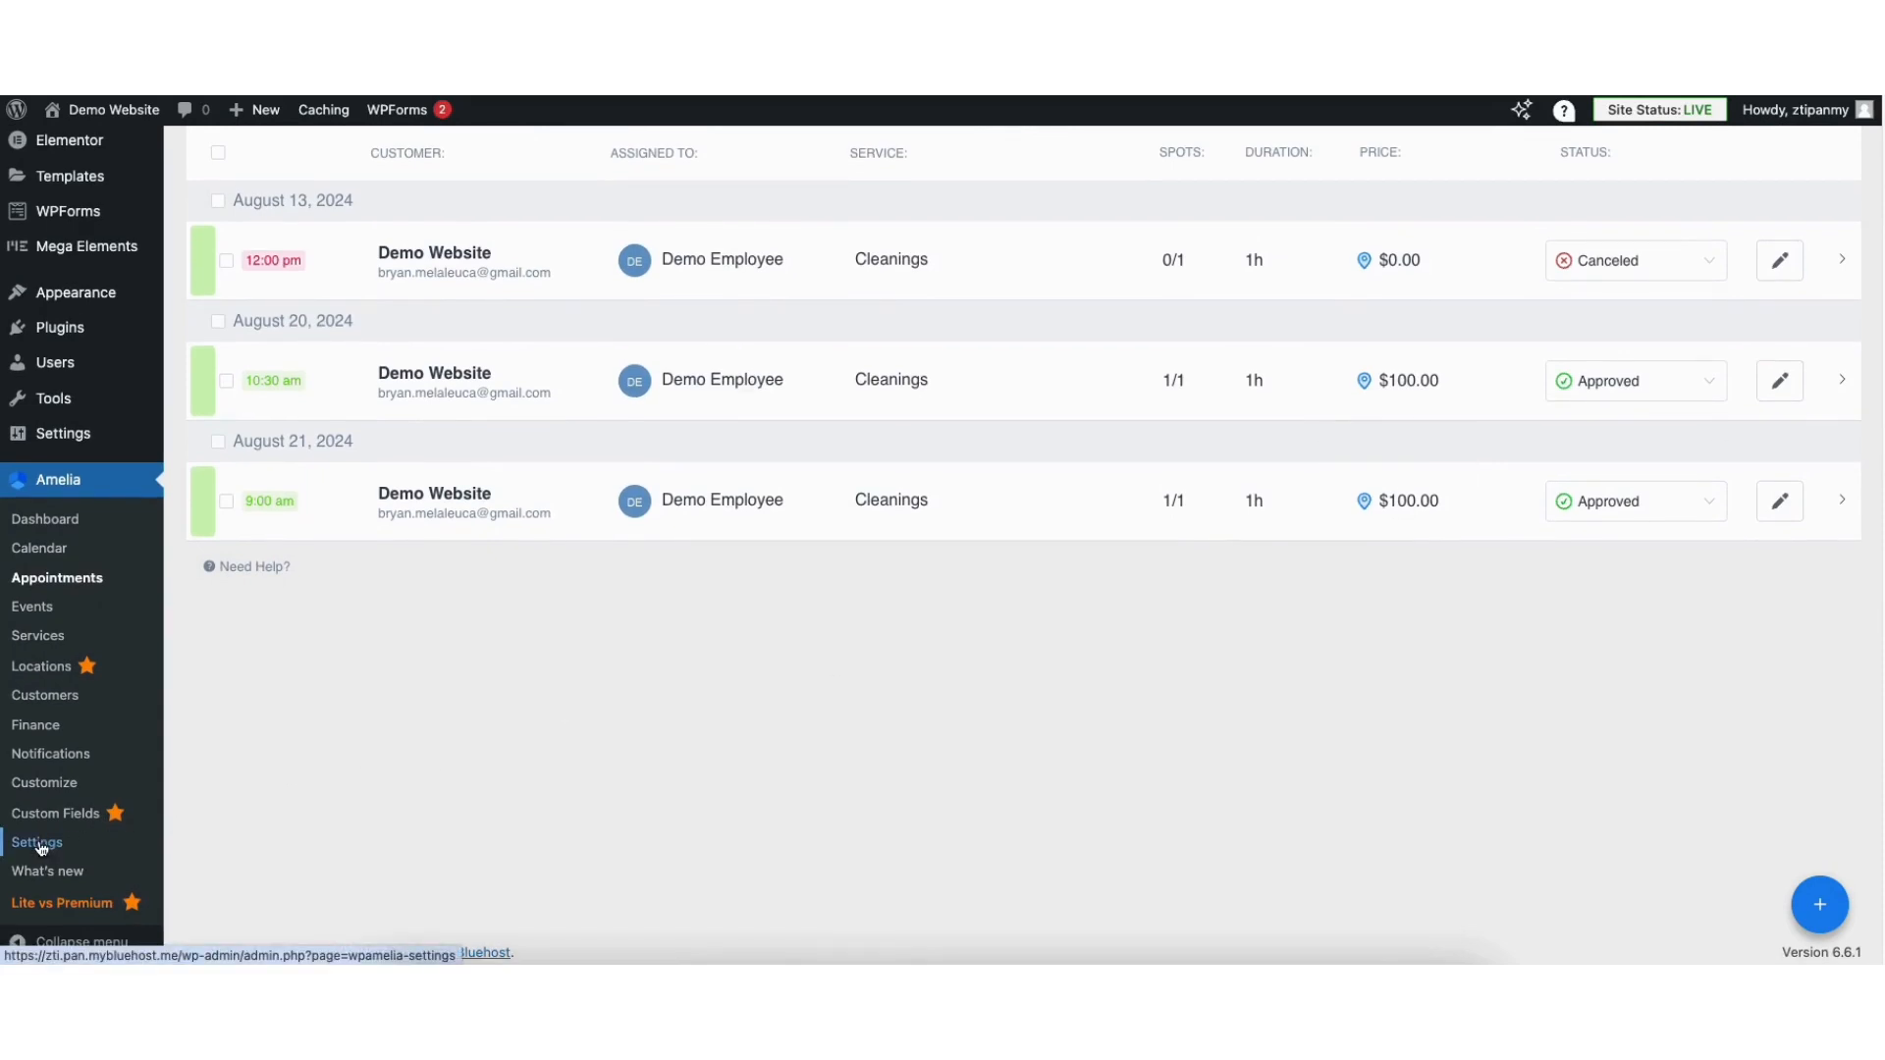
click(85, 844)
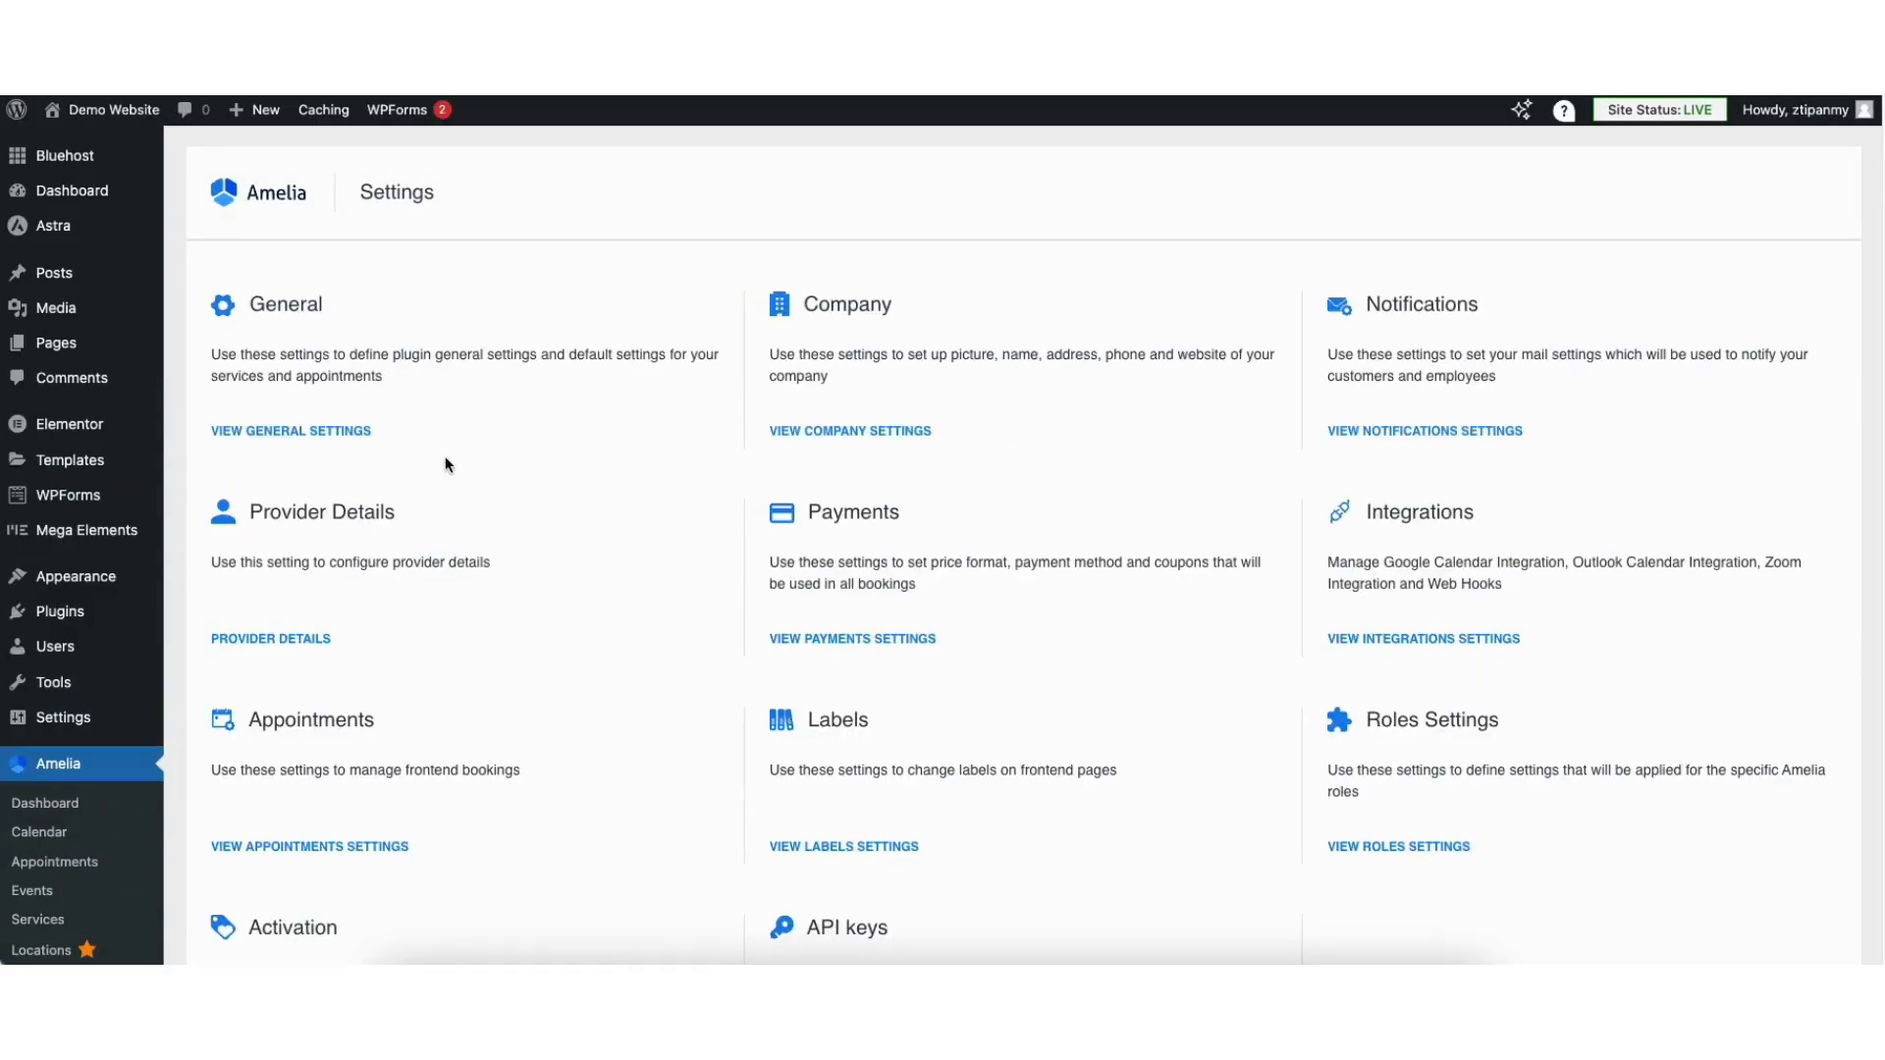
click(307, 435)
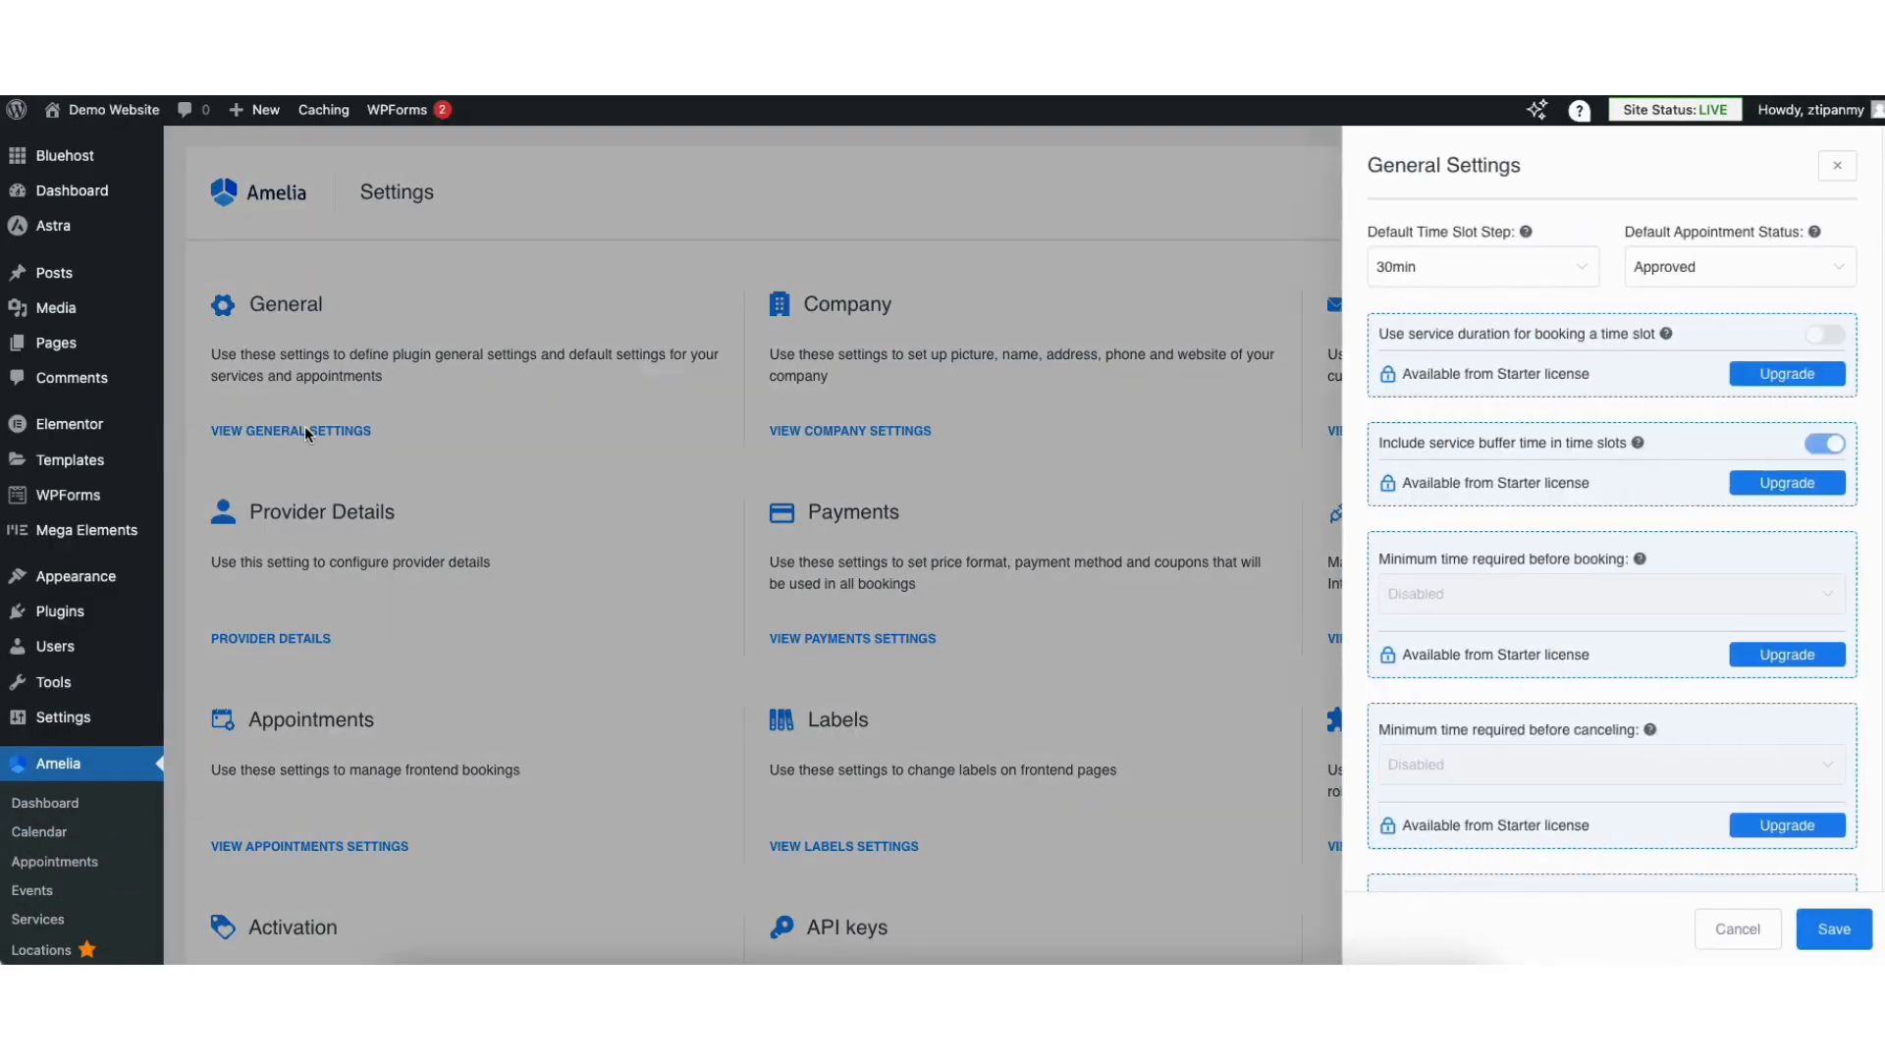
click(1716, 272)
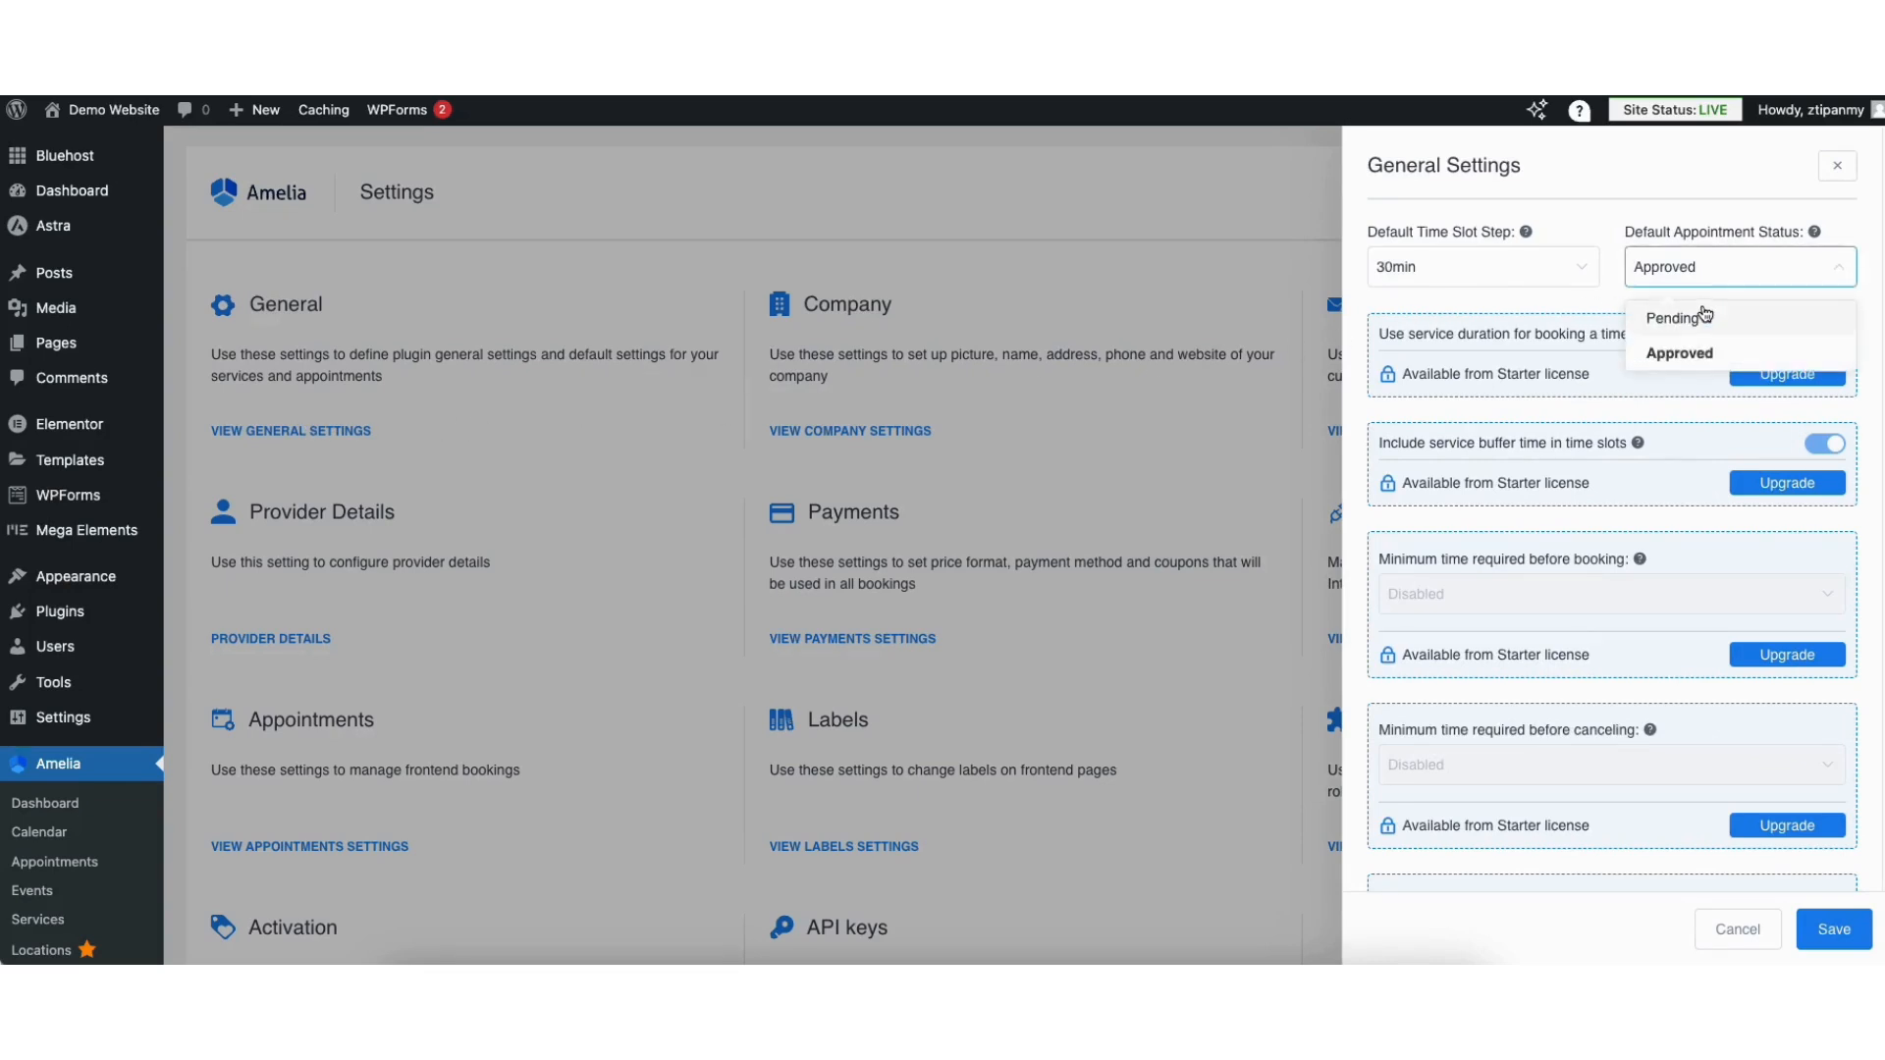
click(1701, 316)
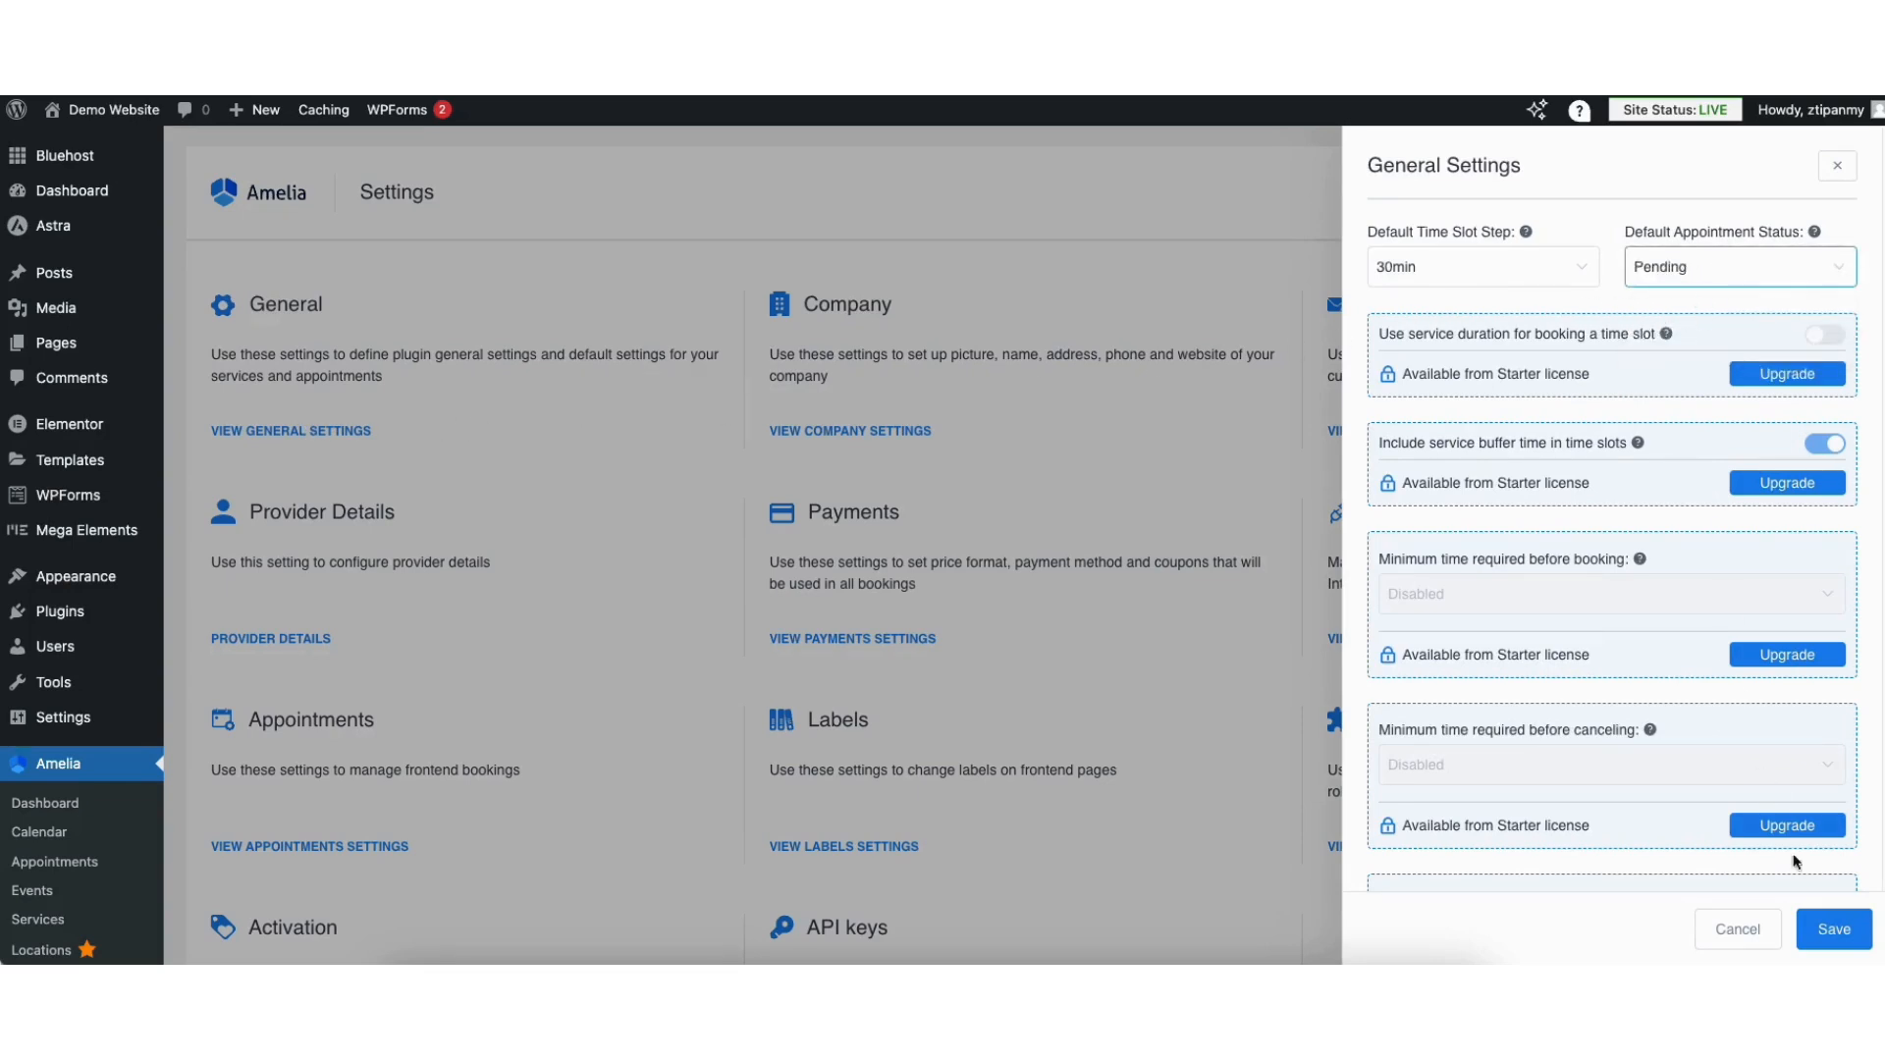
click(1827, 934)
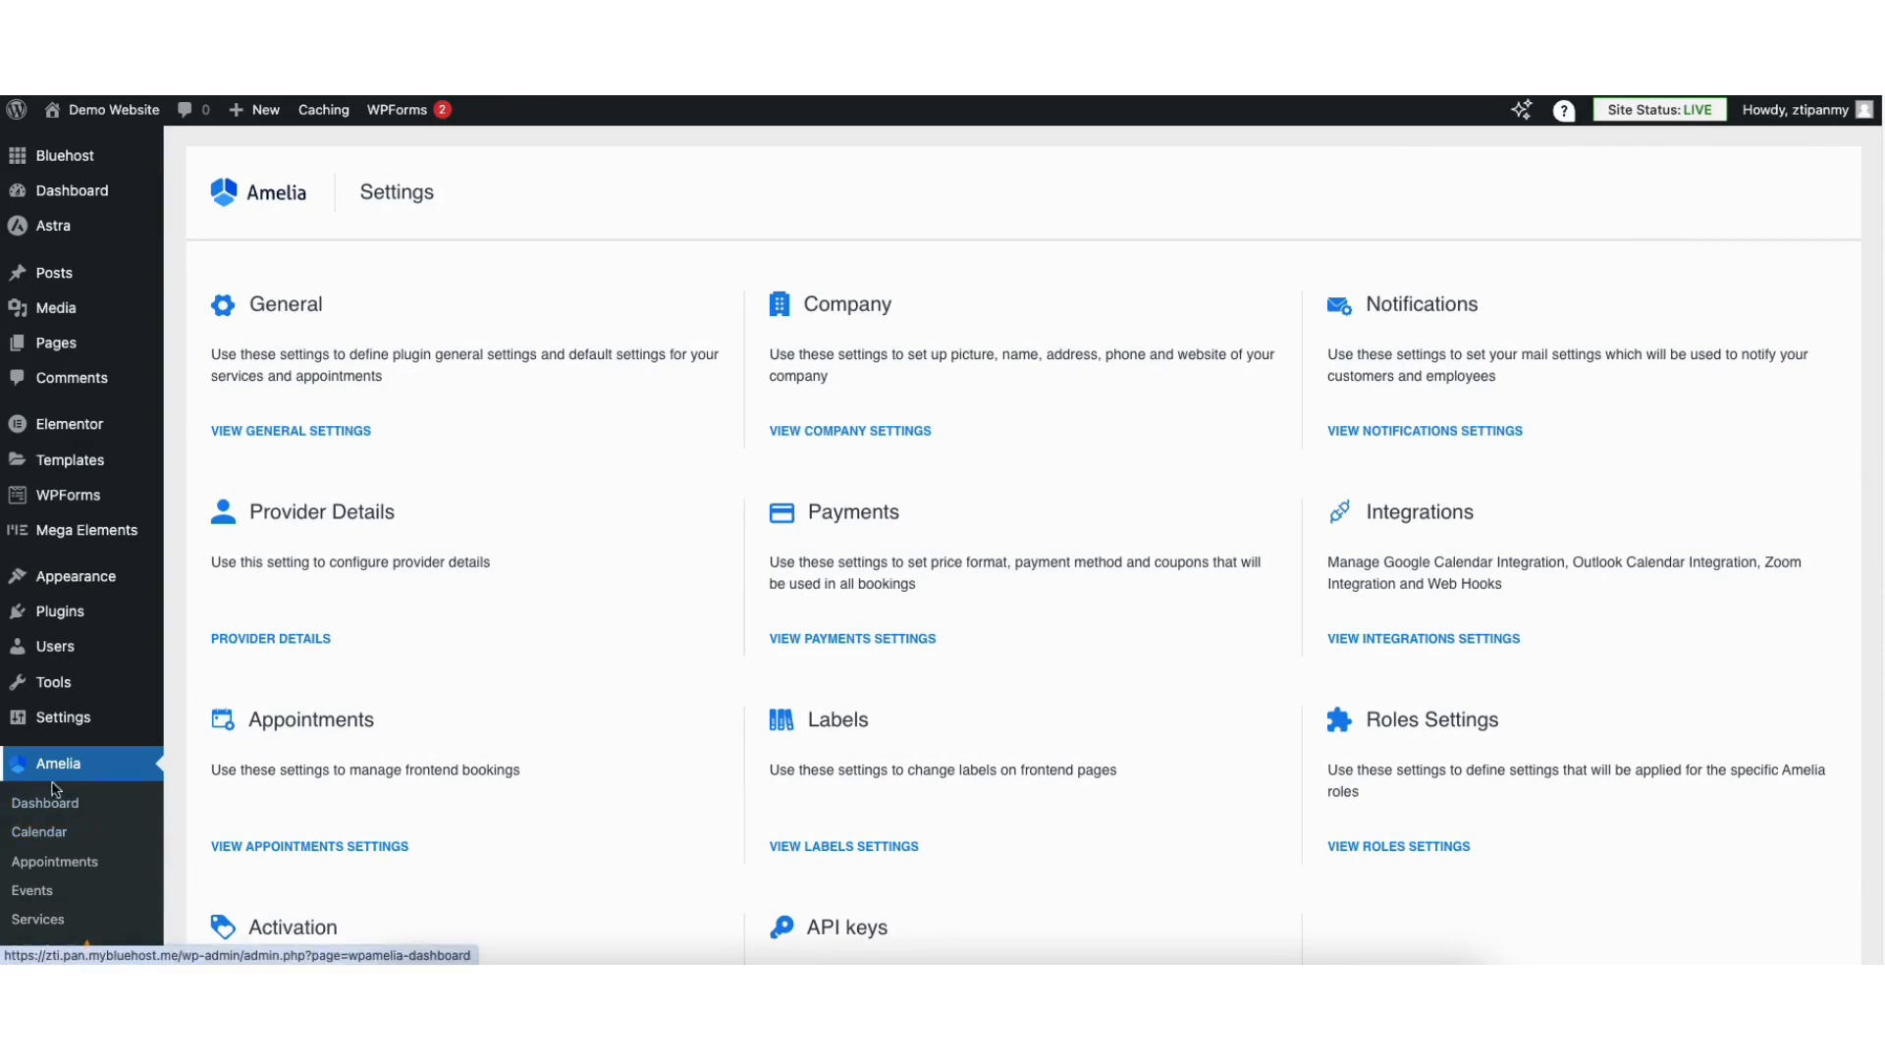
Step: Return to Amelia's appointments list and set the August 13 appointment's status to Approved
click(45, 863)
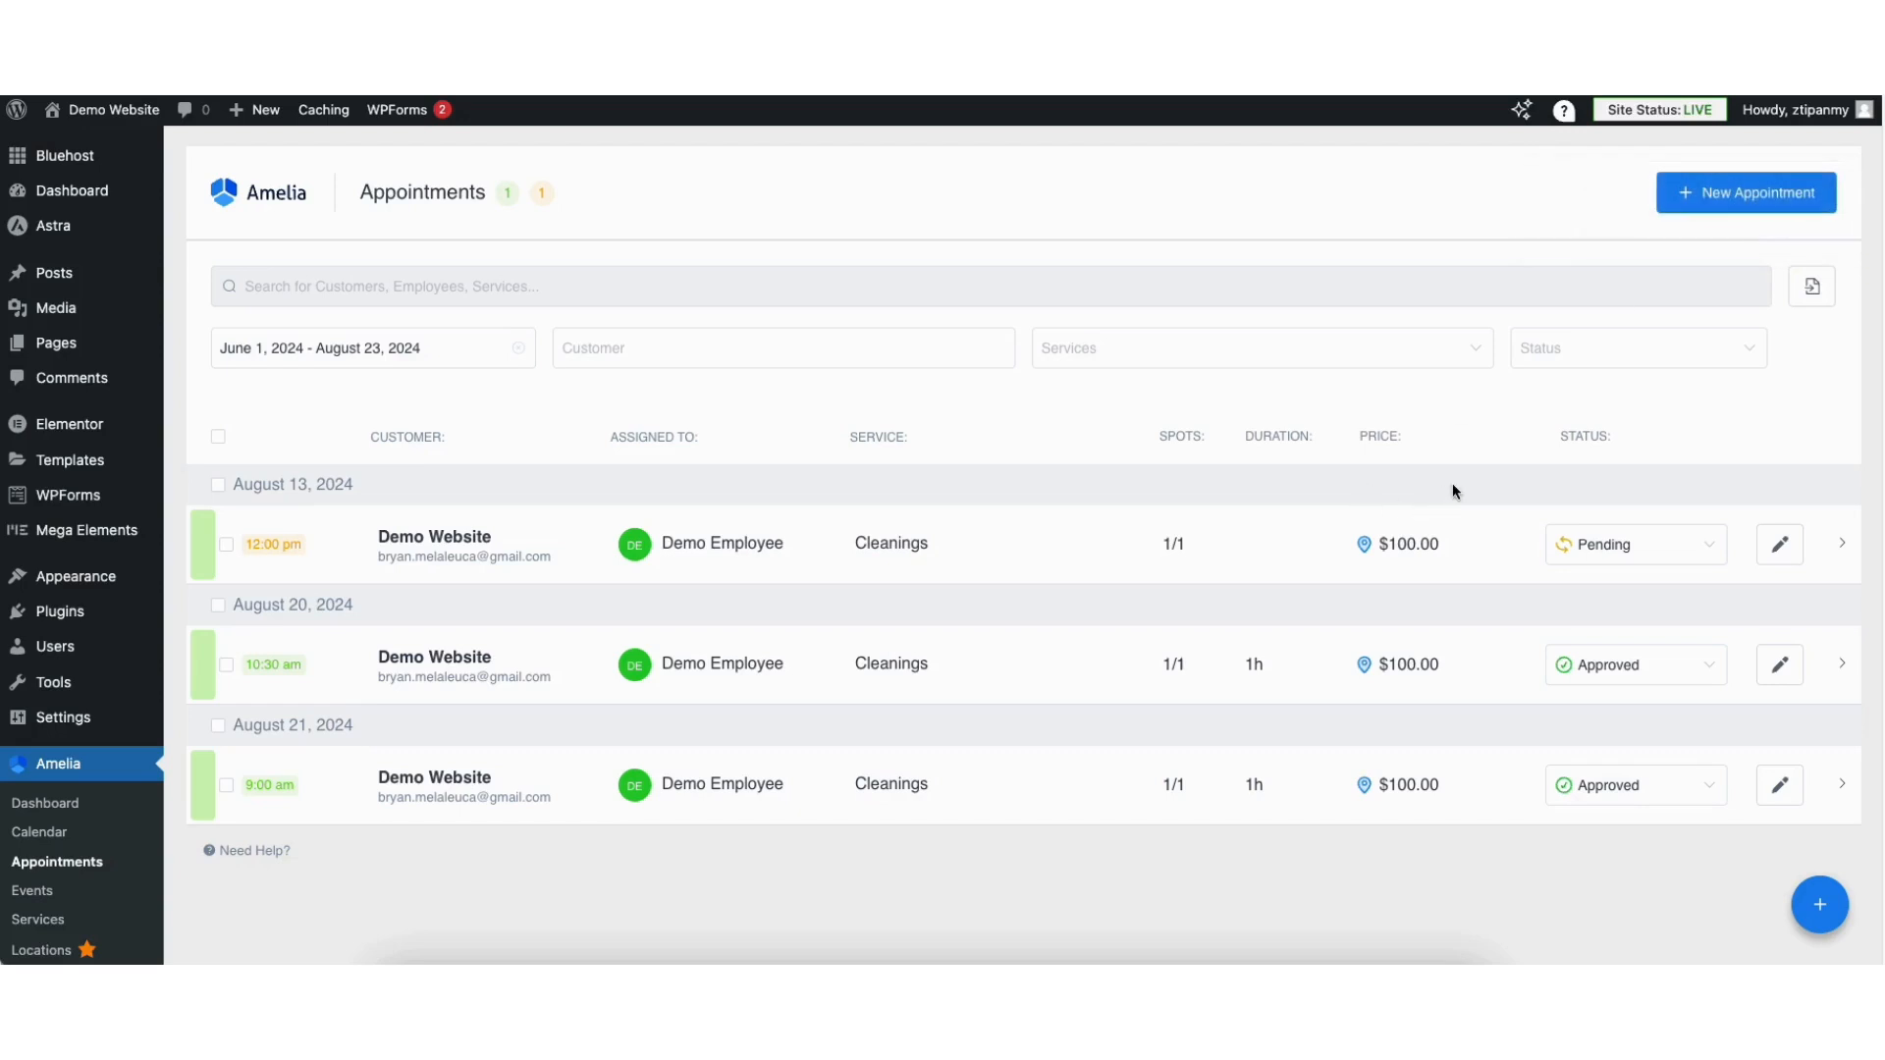
click(1628, 553)
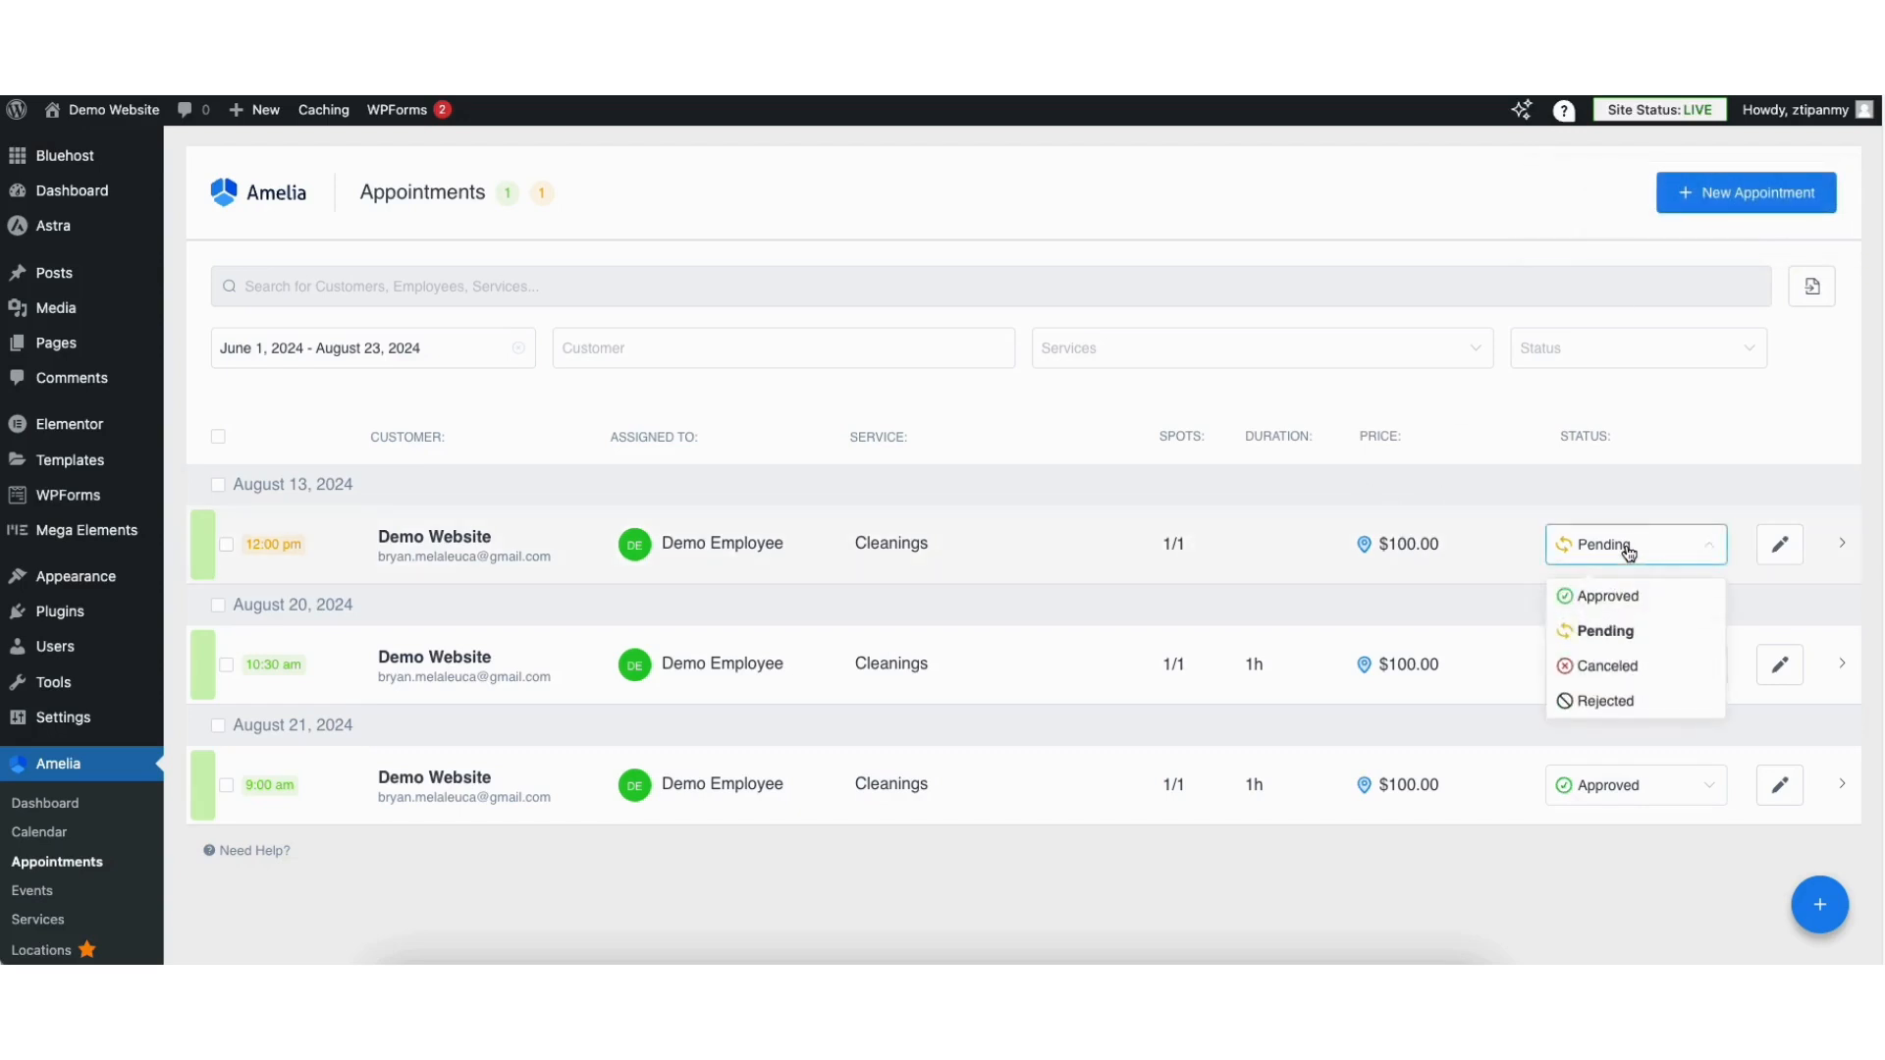
click(1606, 590)
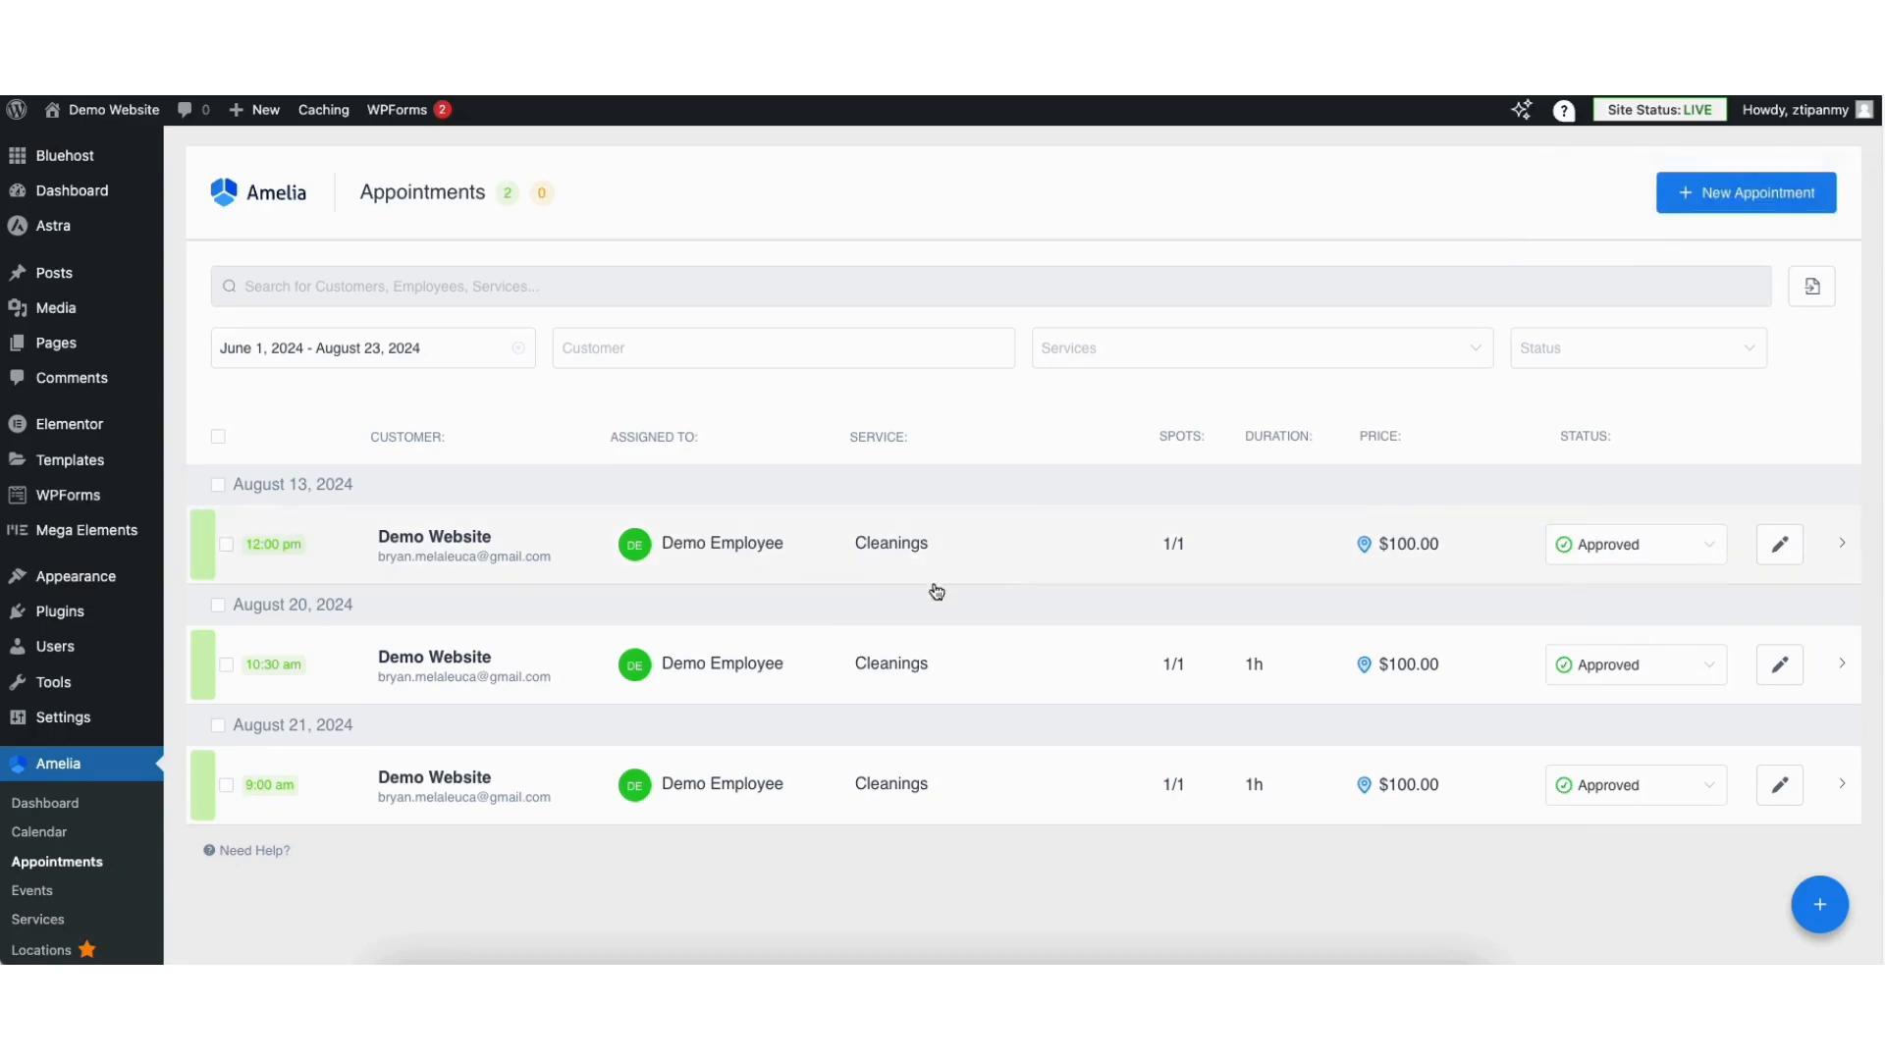
Step: Examine Amelia's weekly appointment calendar and the services available for filtering it
click(47, 834)
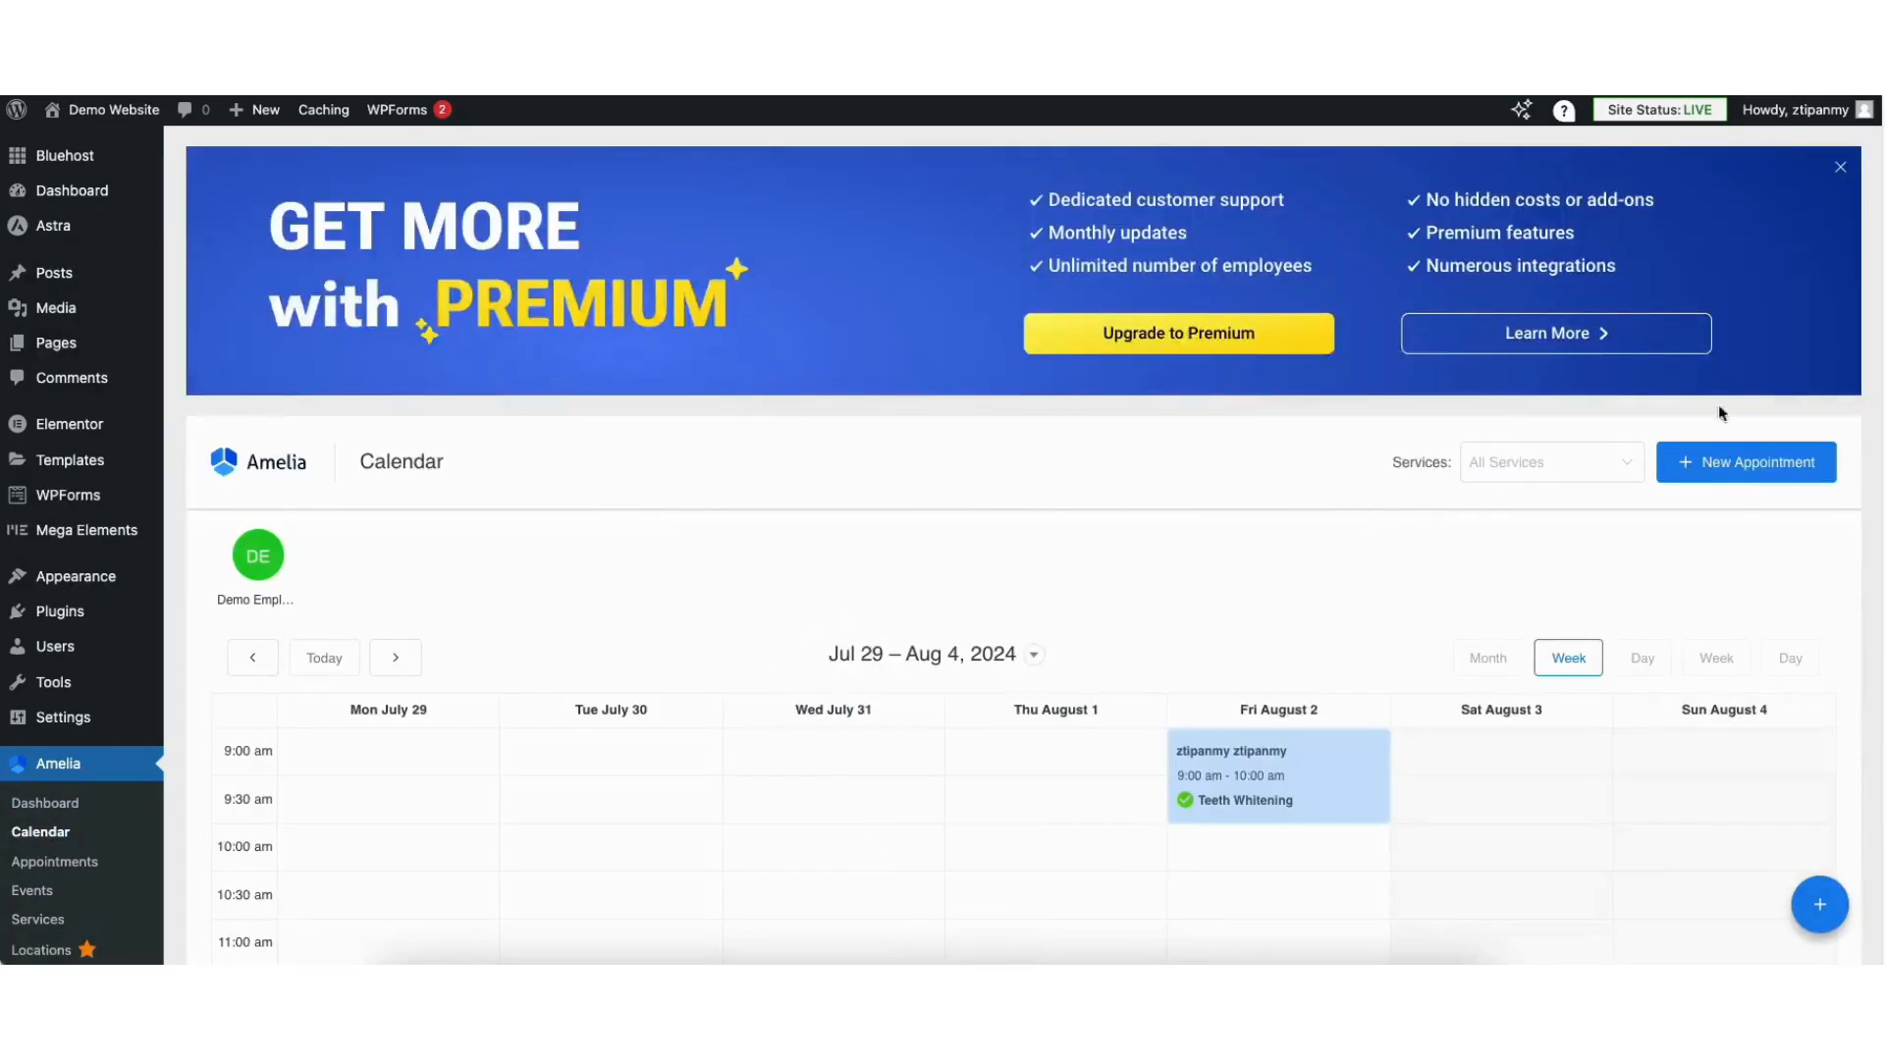
scroll(1878, 243, down, 3)
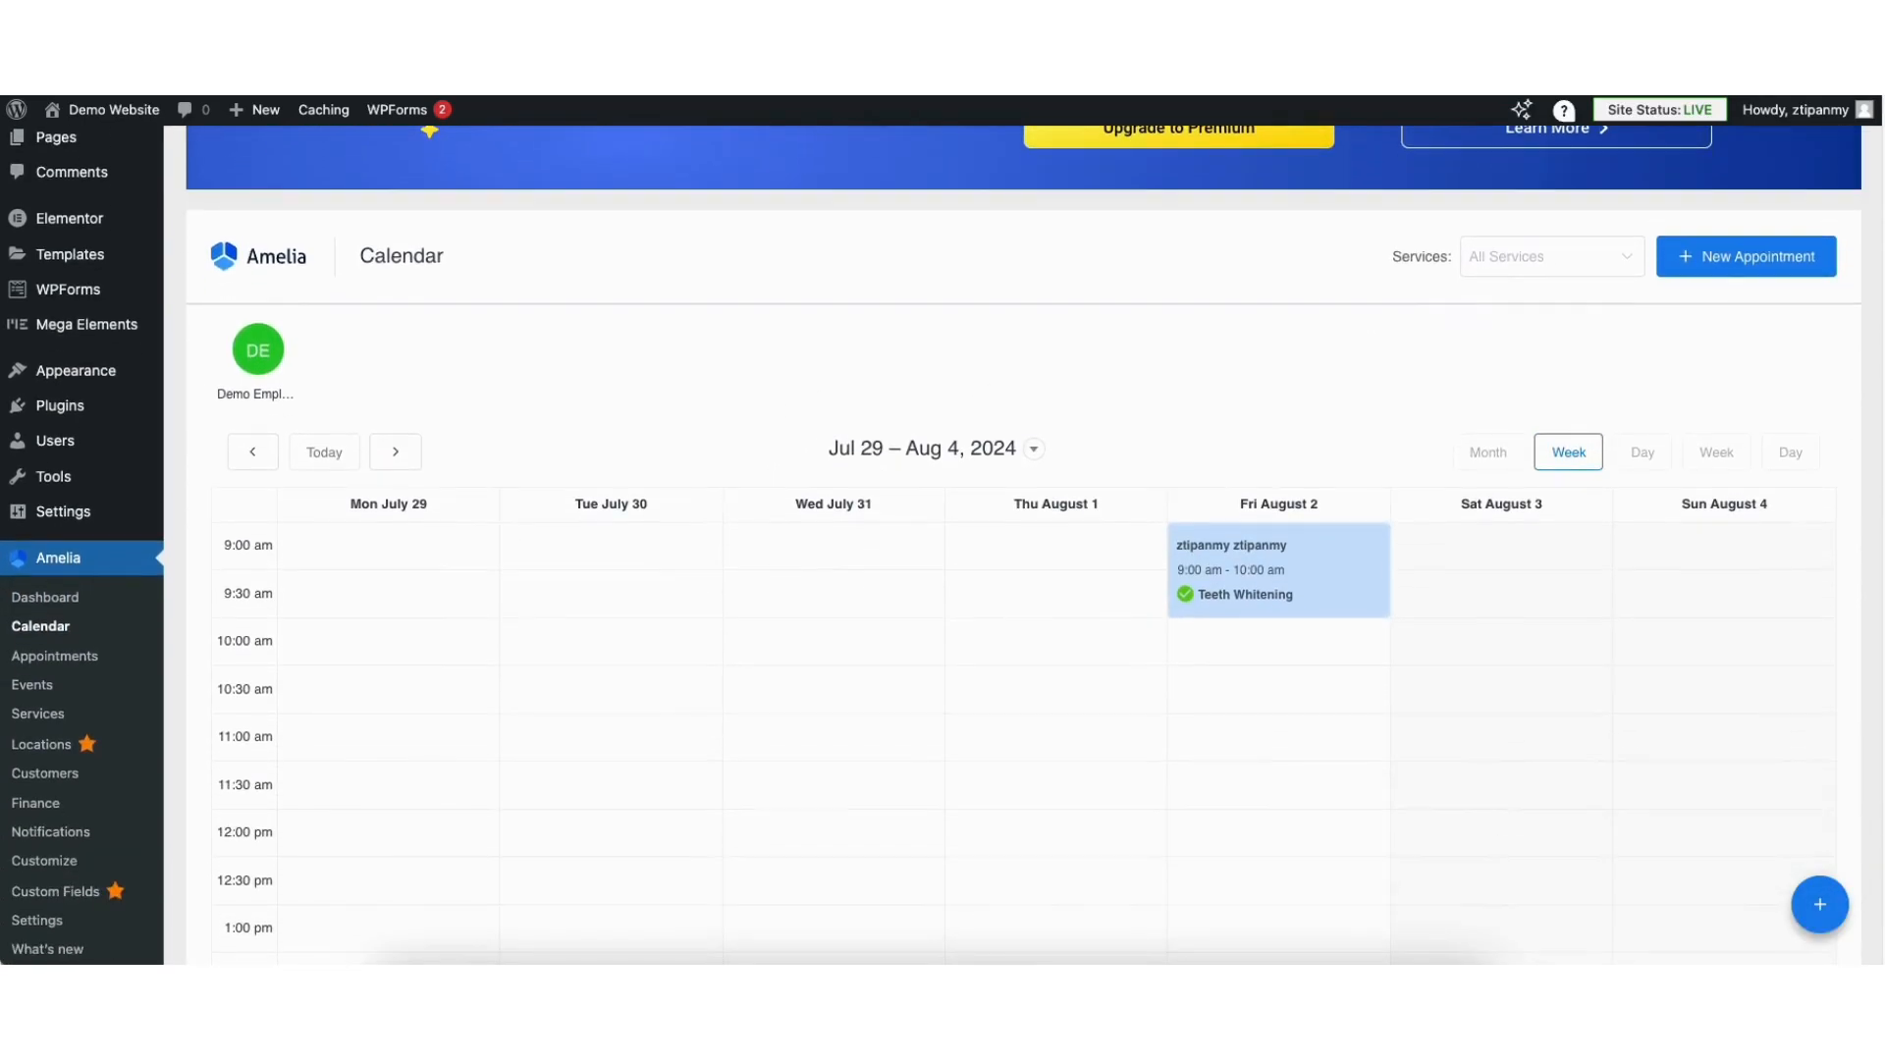
mouse_move(1248, 594)
click(1517, 260)
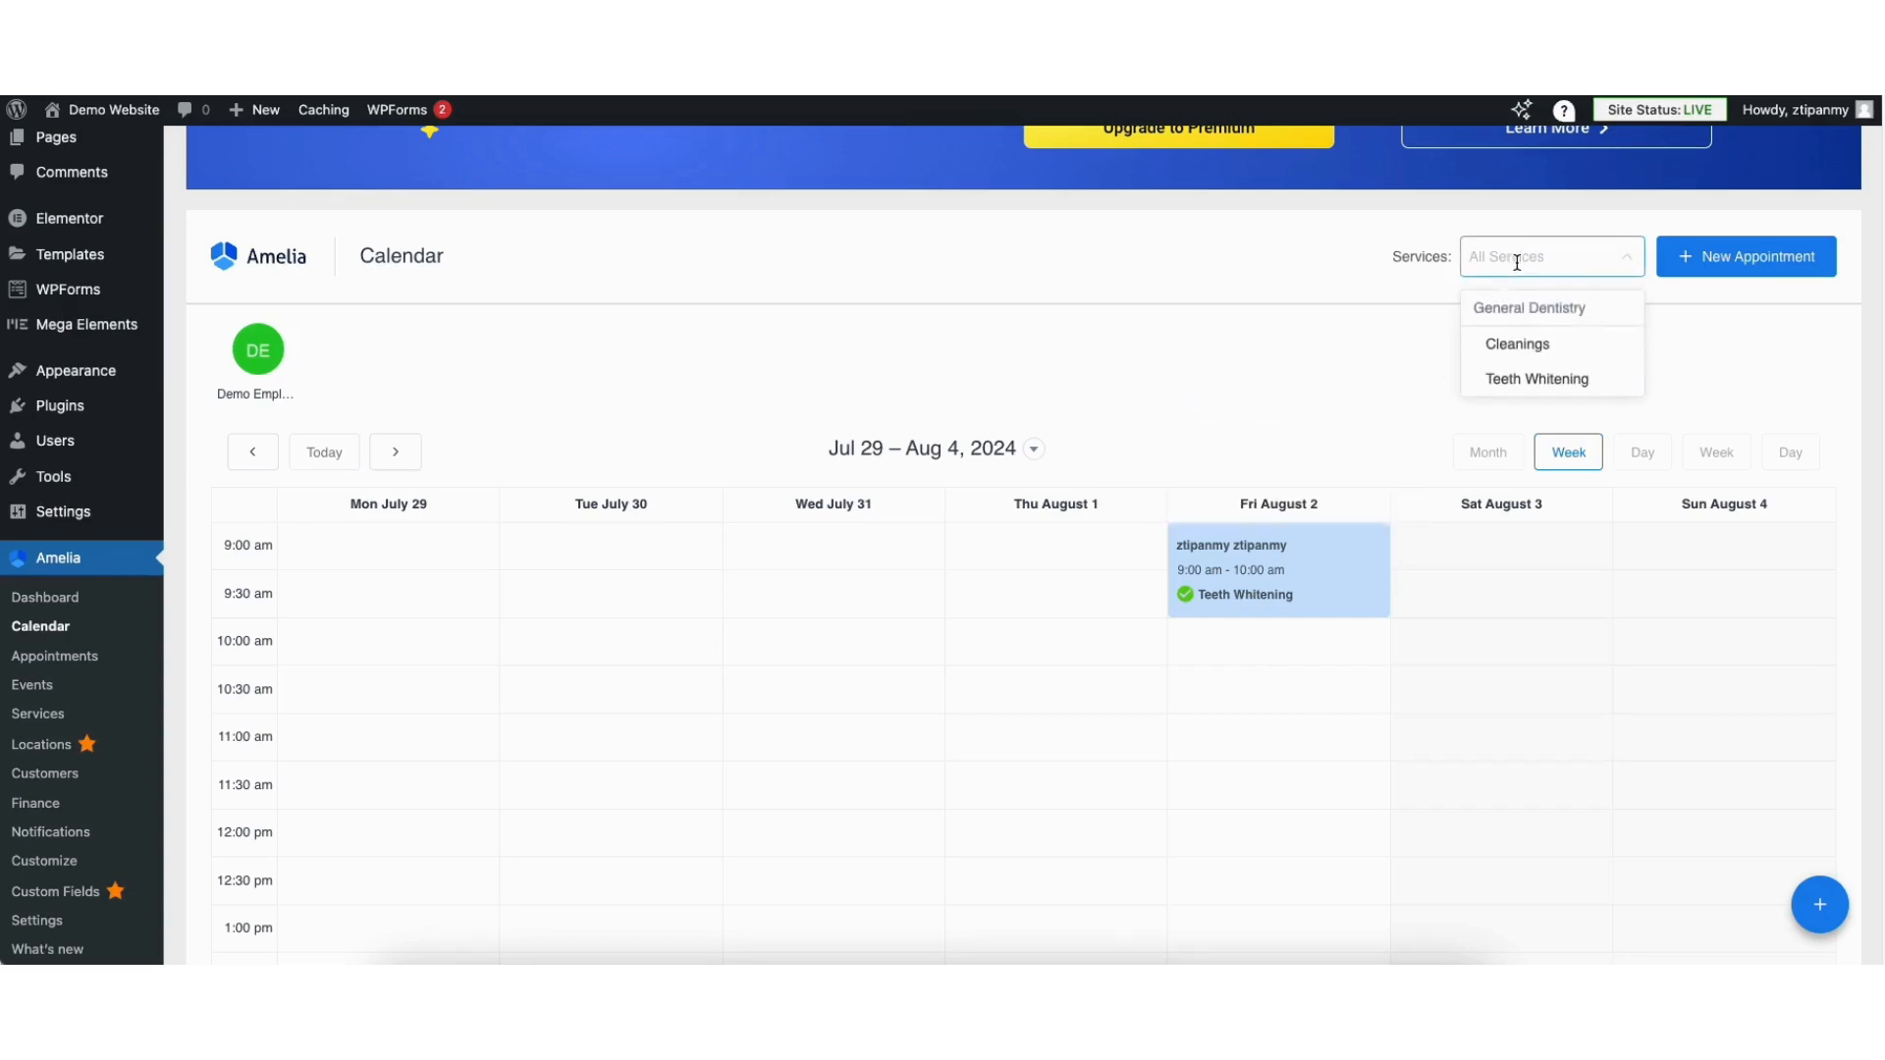
click(1701, 353)
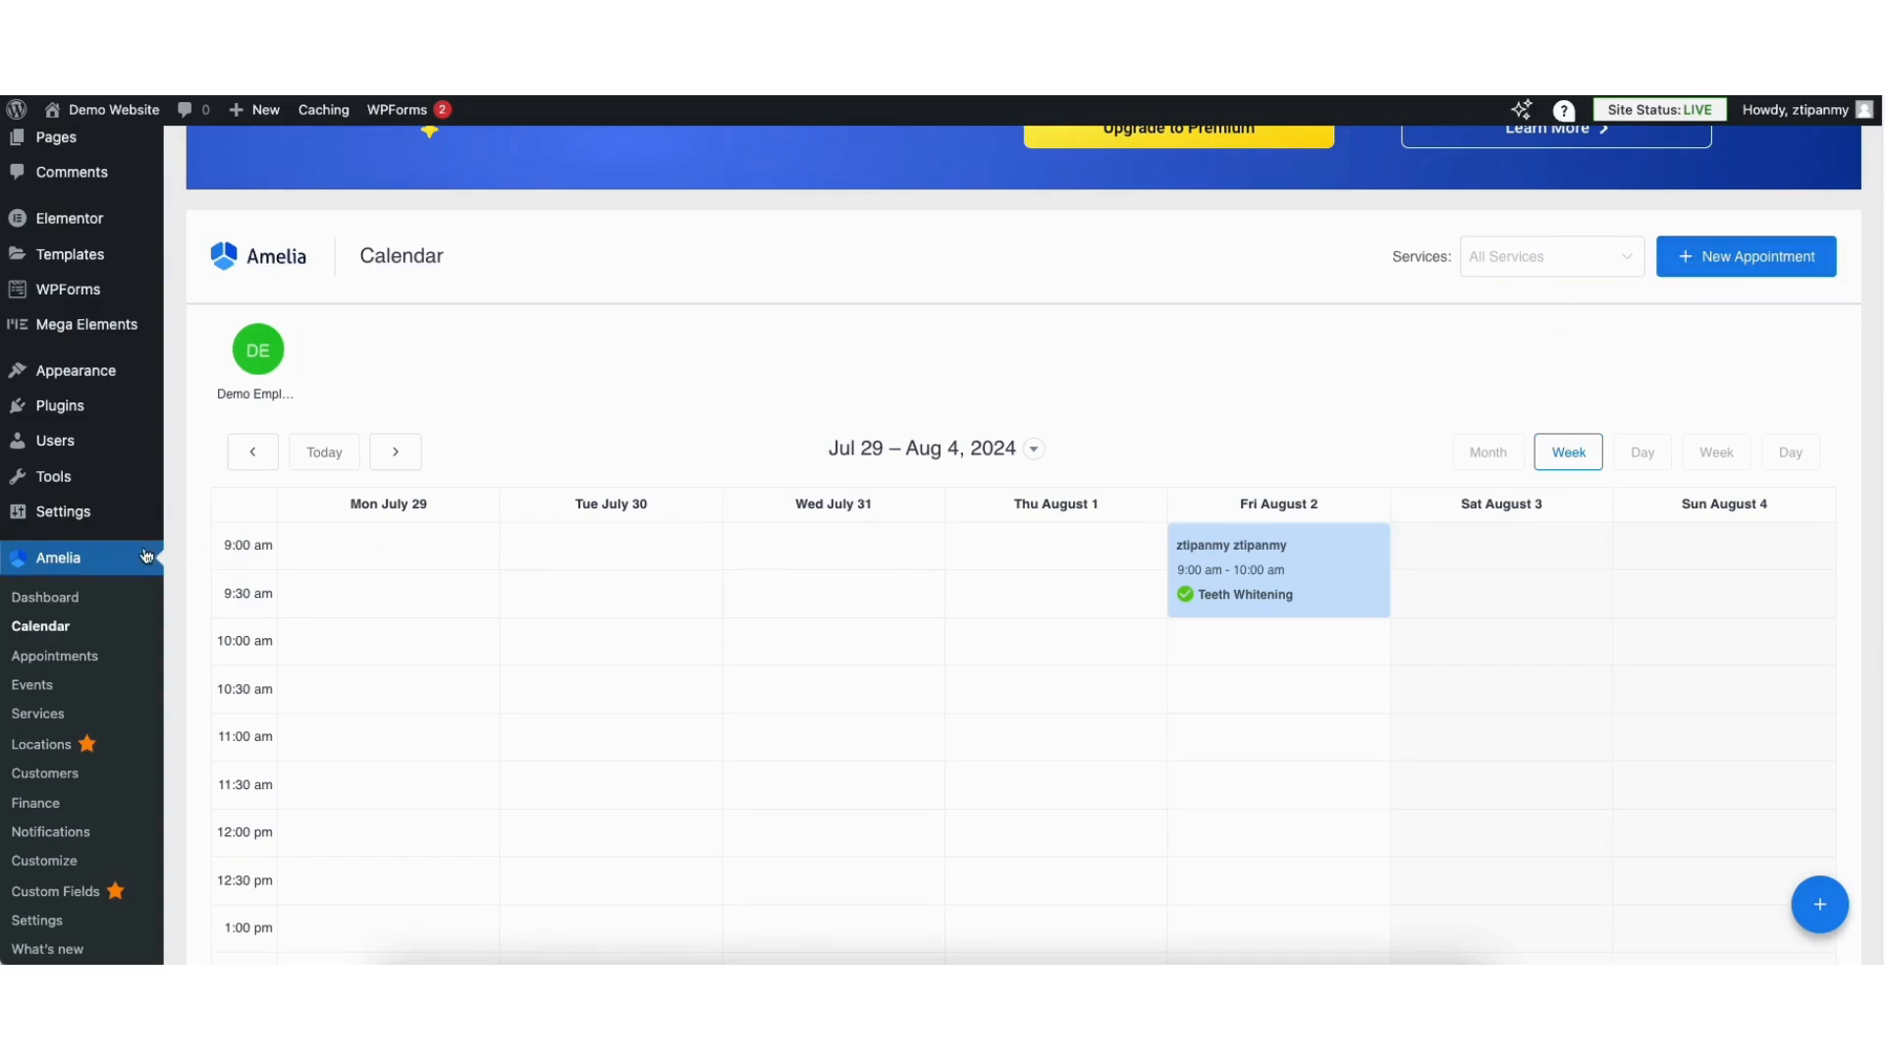
Step: Review the appointment, load, revenue and employee statistics on Amelia's dashboard, and open the customers list
click(48, 599)
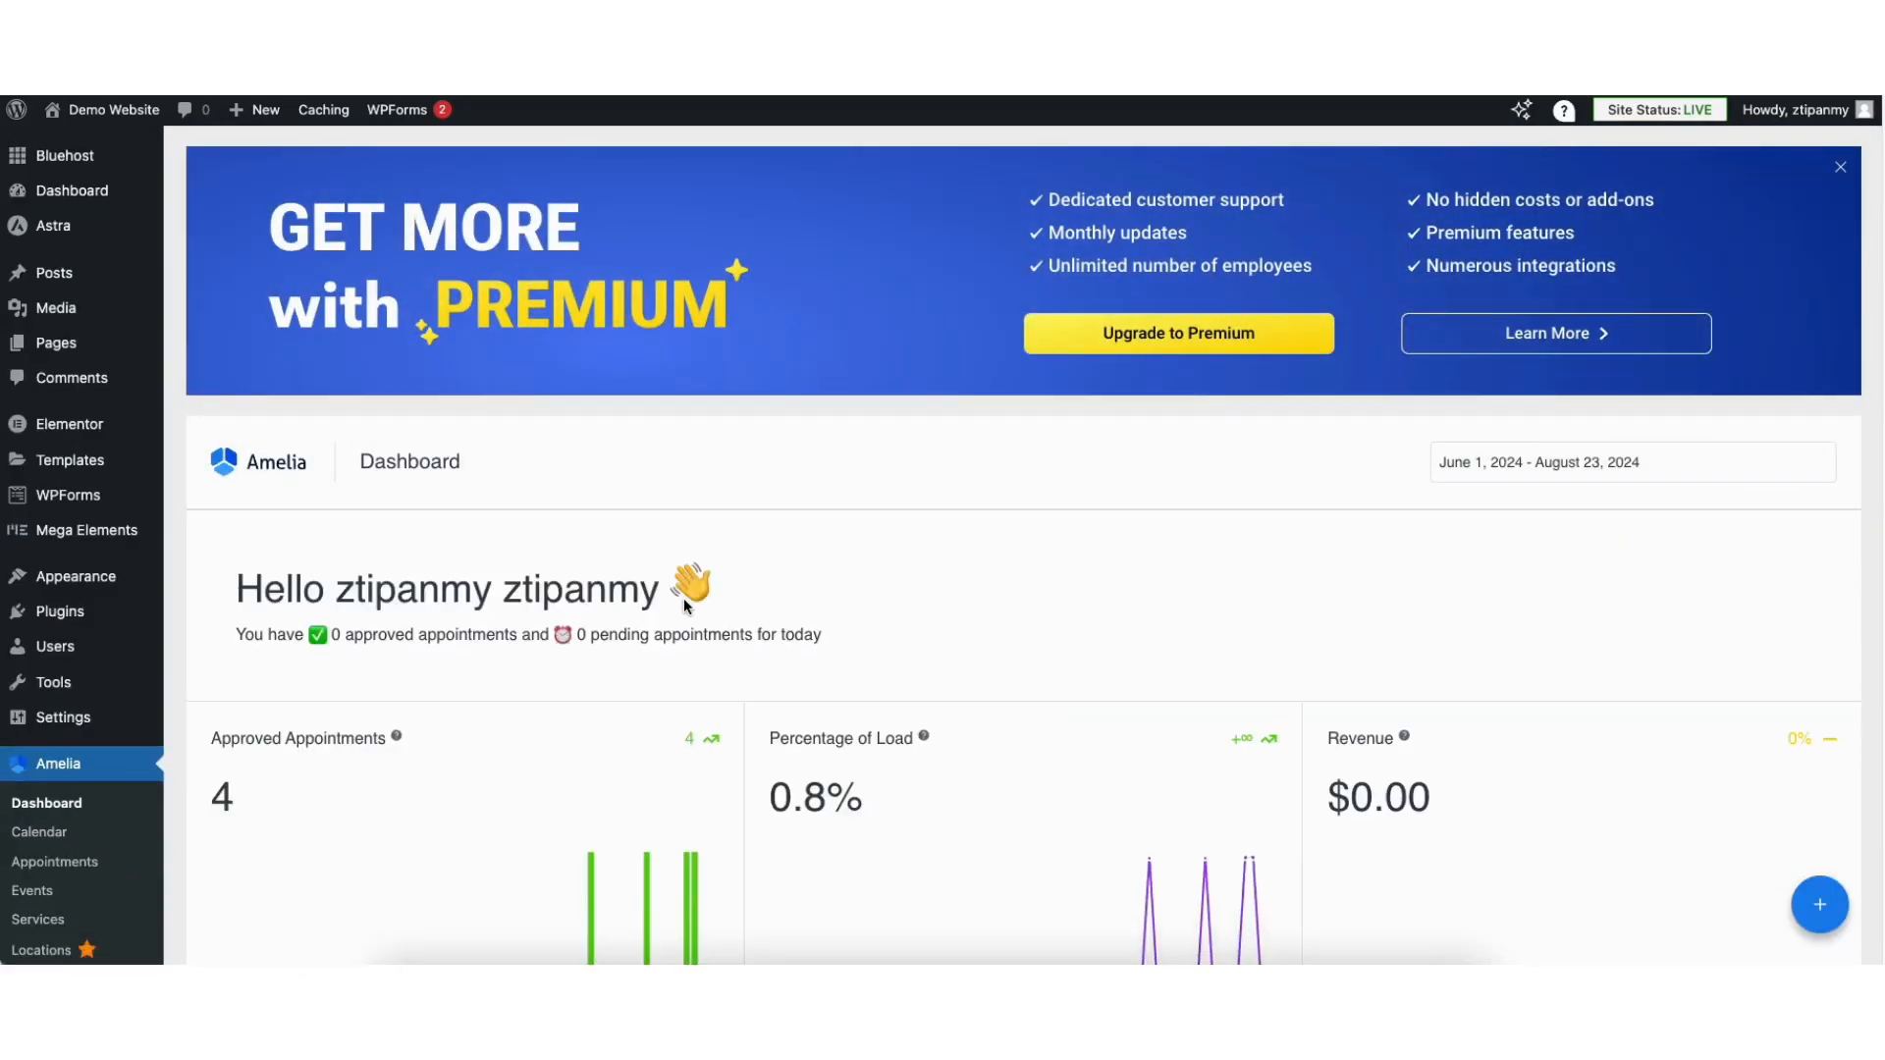
scroll(1824, 481, down, 9)
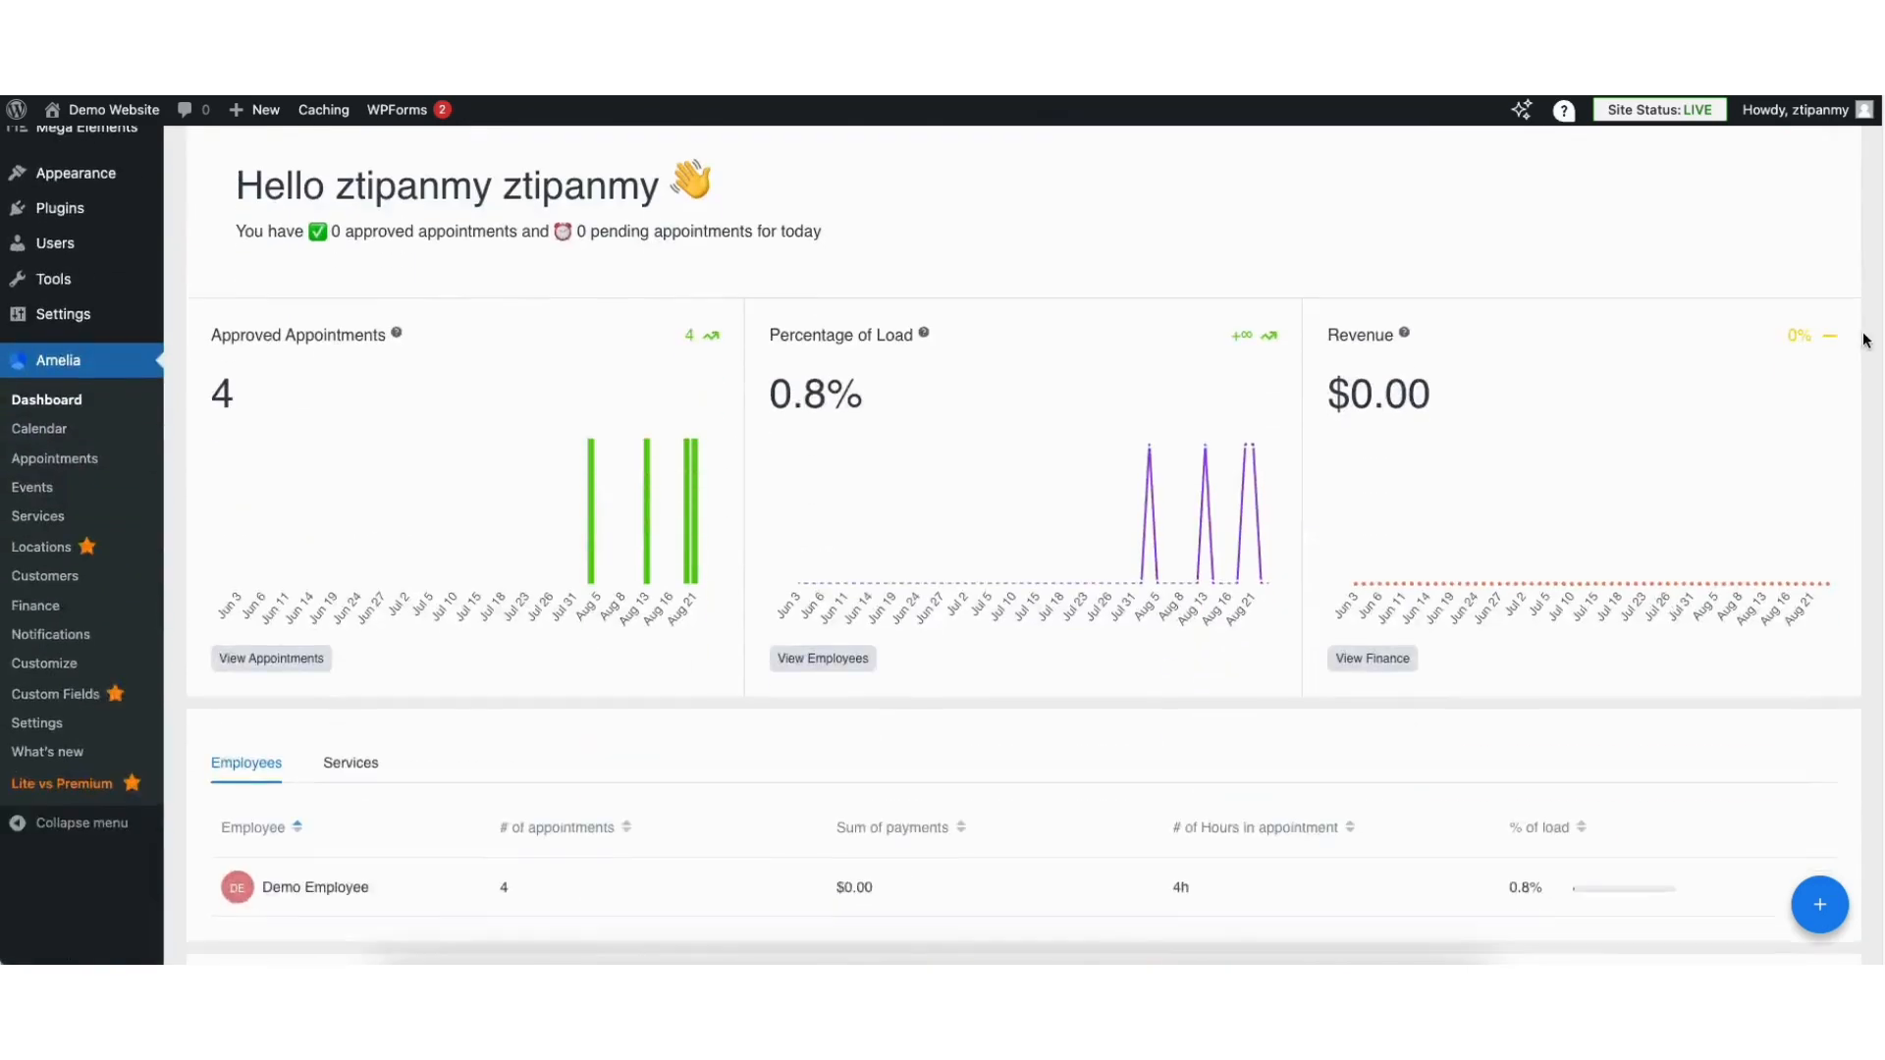
scroll(1807, 520, down, 3)
scroll(1784, 551, up, 8)
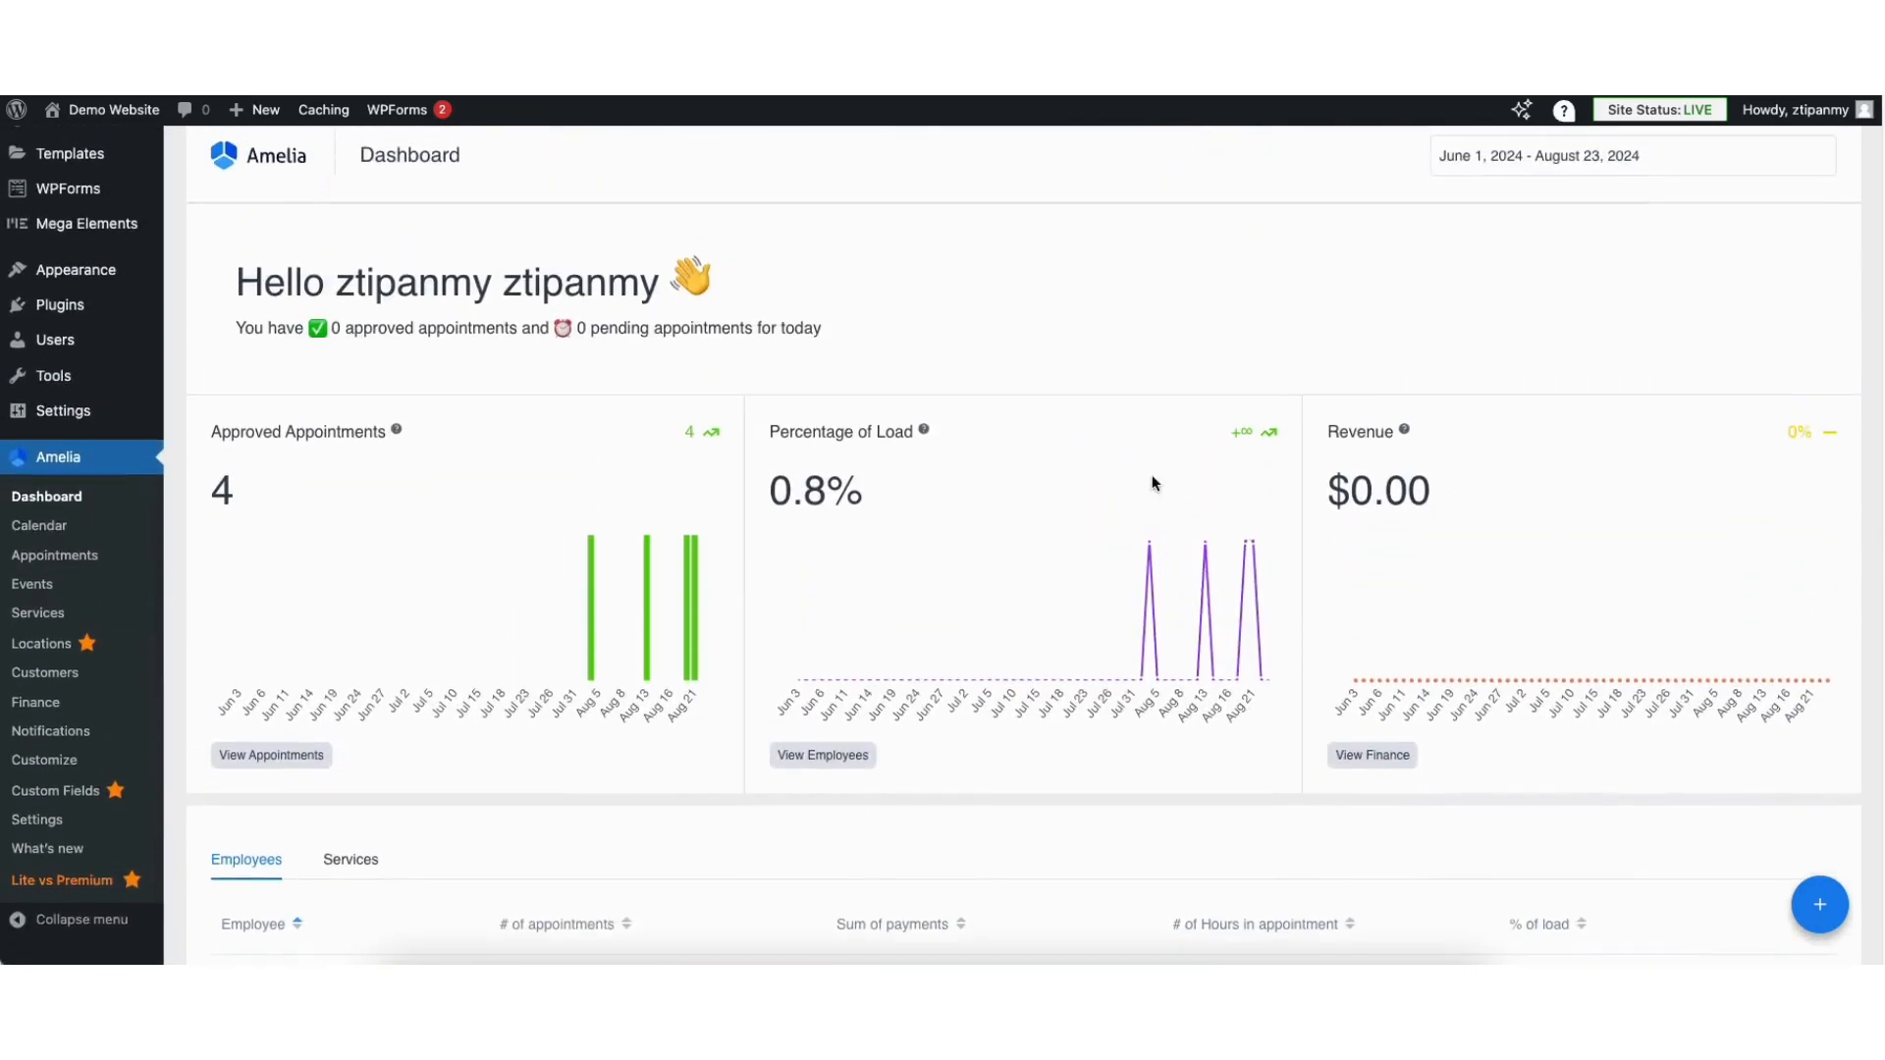
click(43, 674)
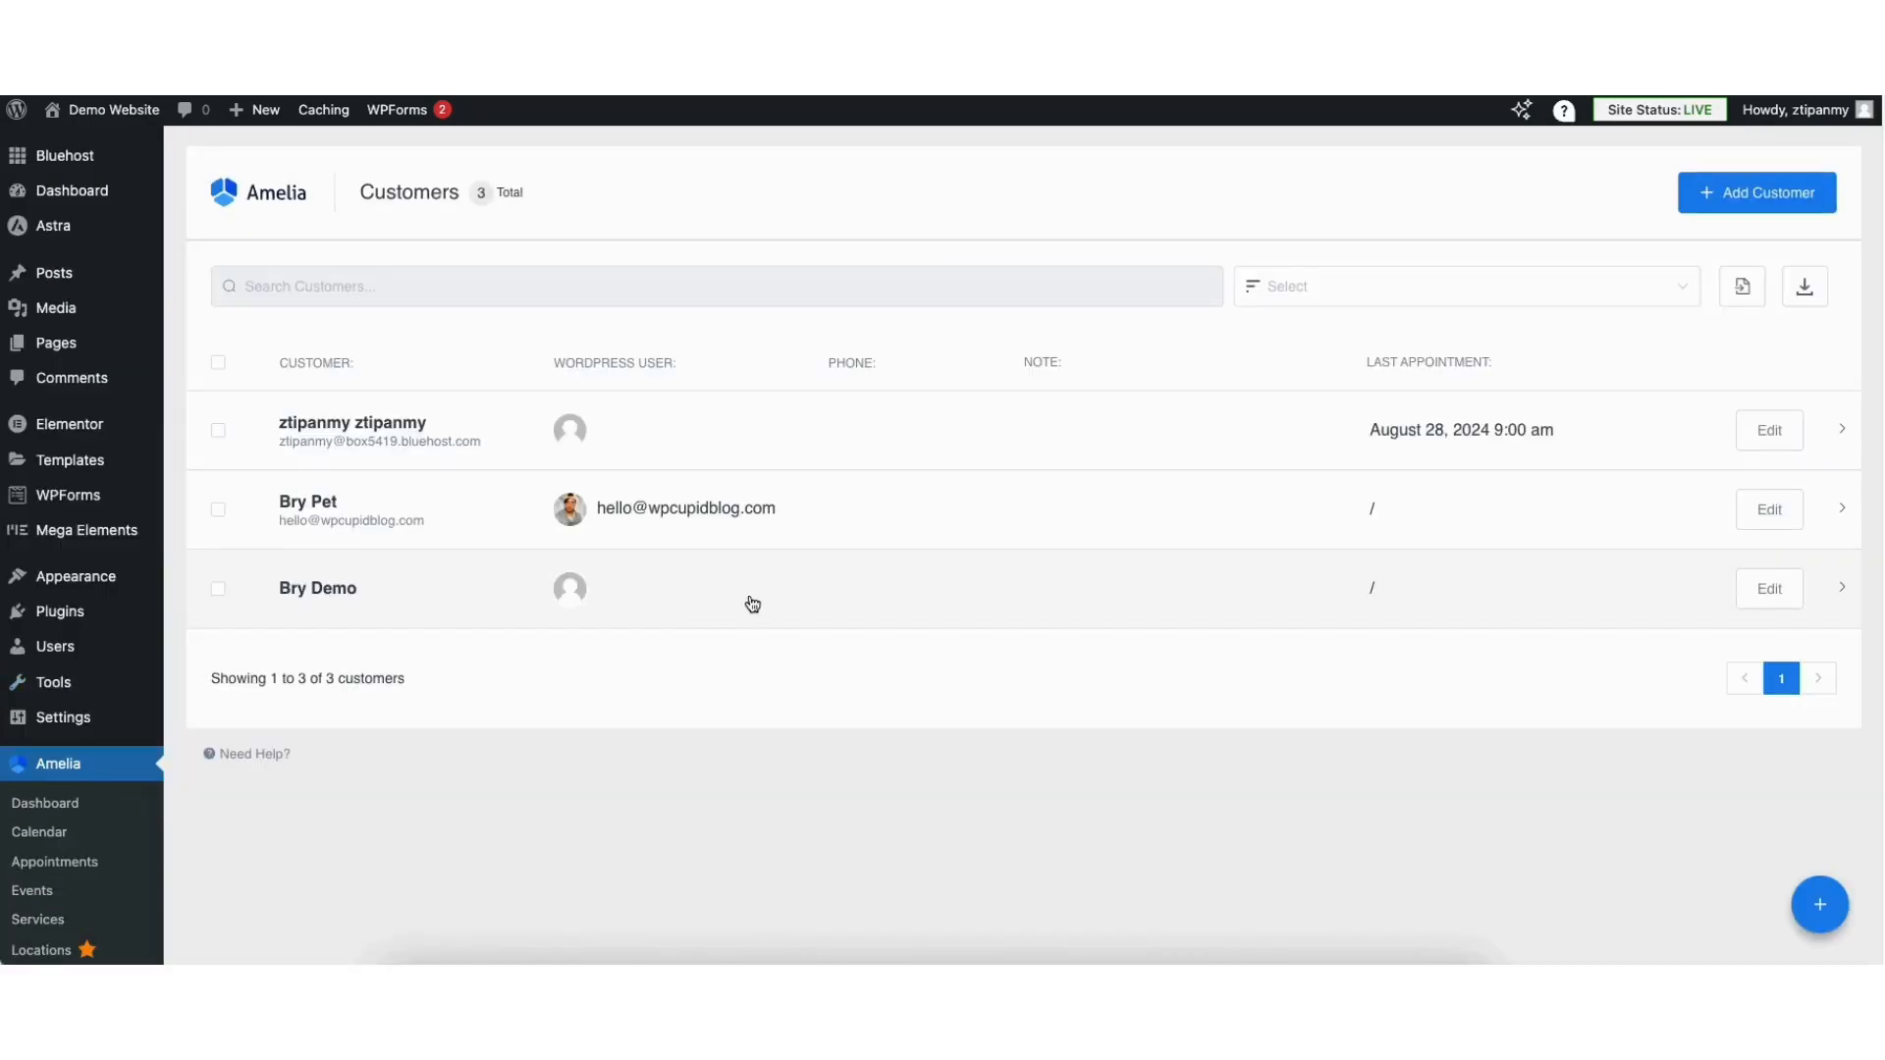
Step: Delete the second customer from Amelia's customers list, and look over the edit and new customer forms
click(1767, 510)
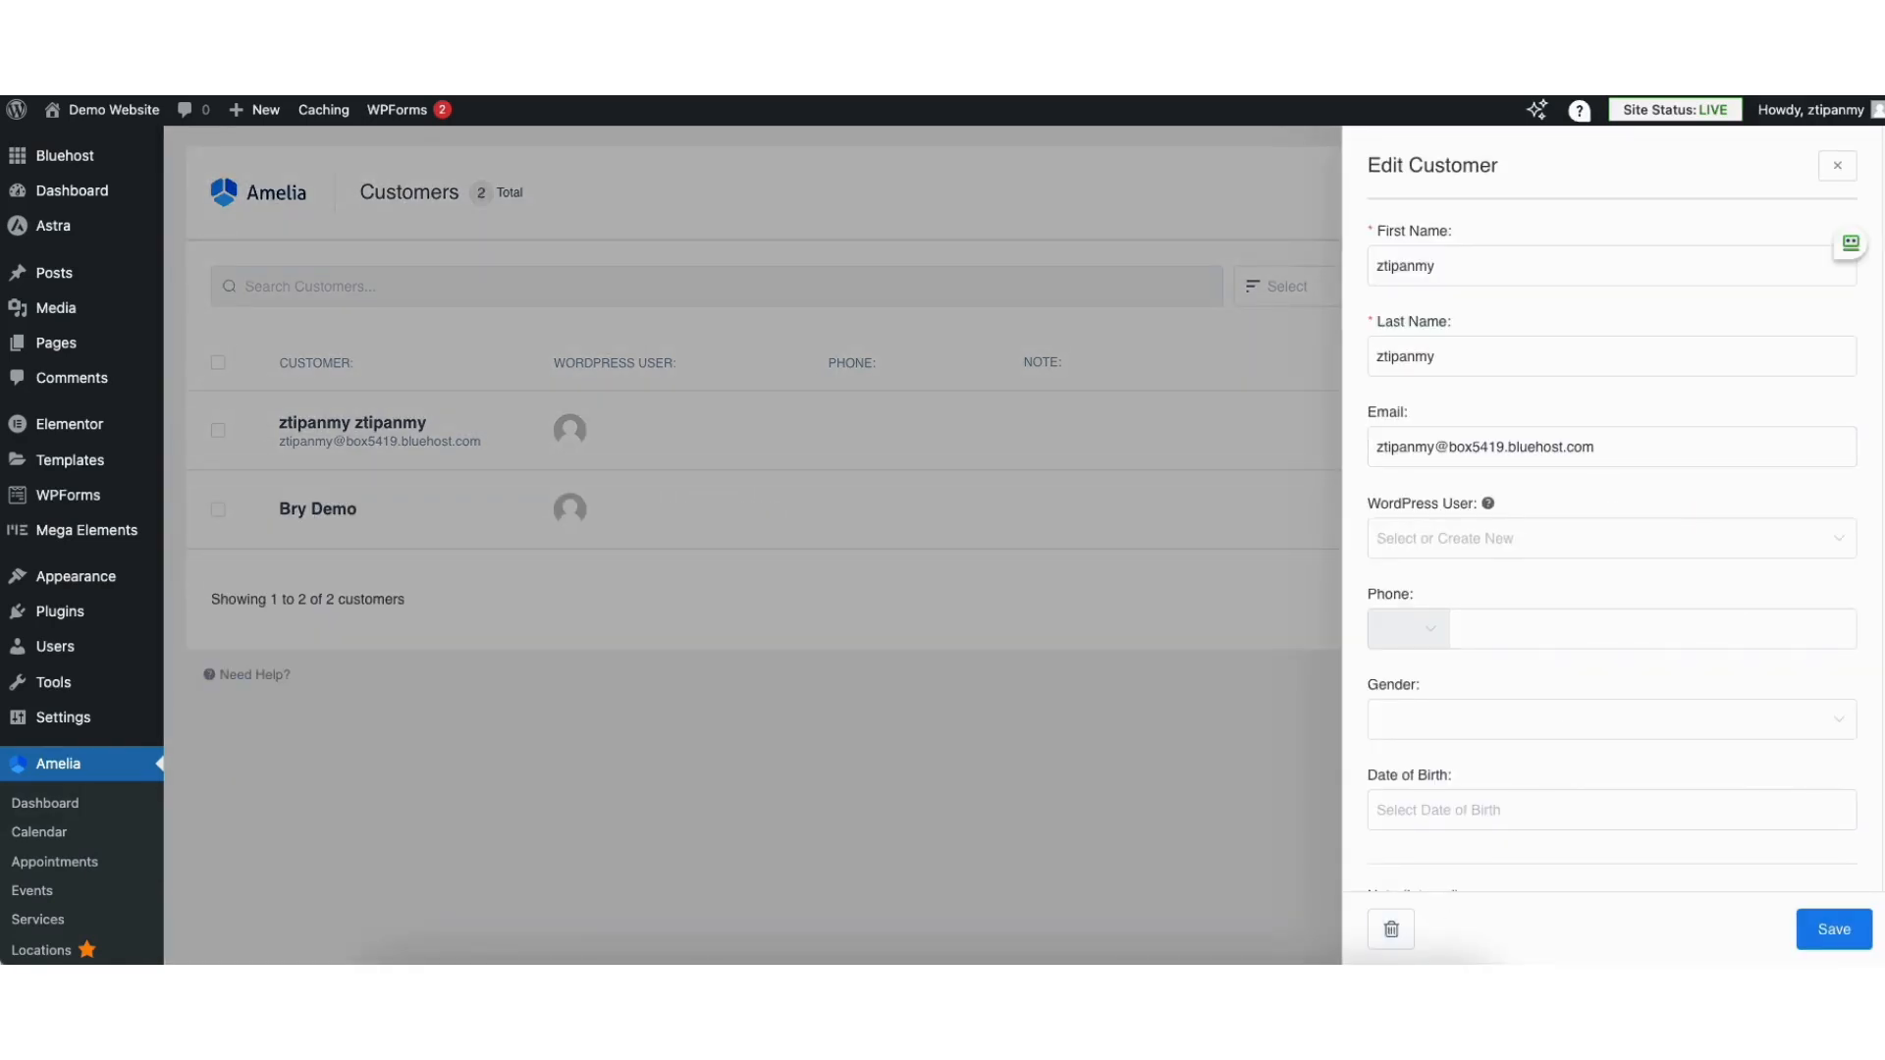
click(1837, 165)
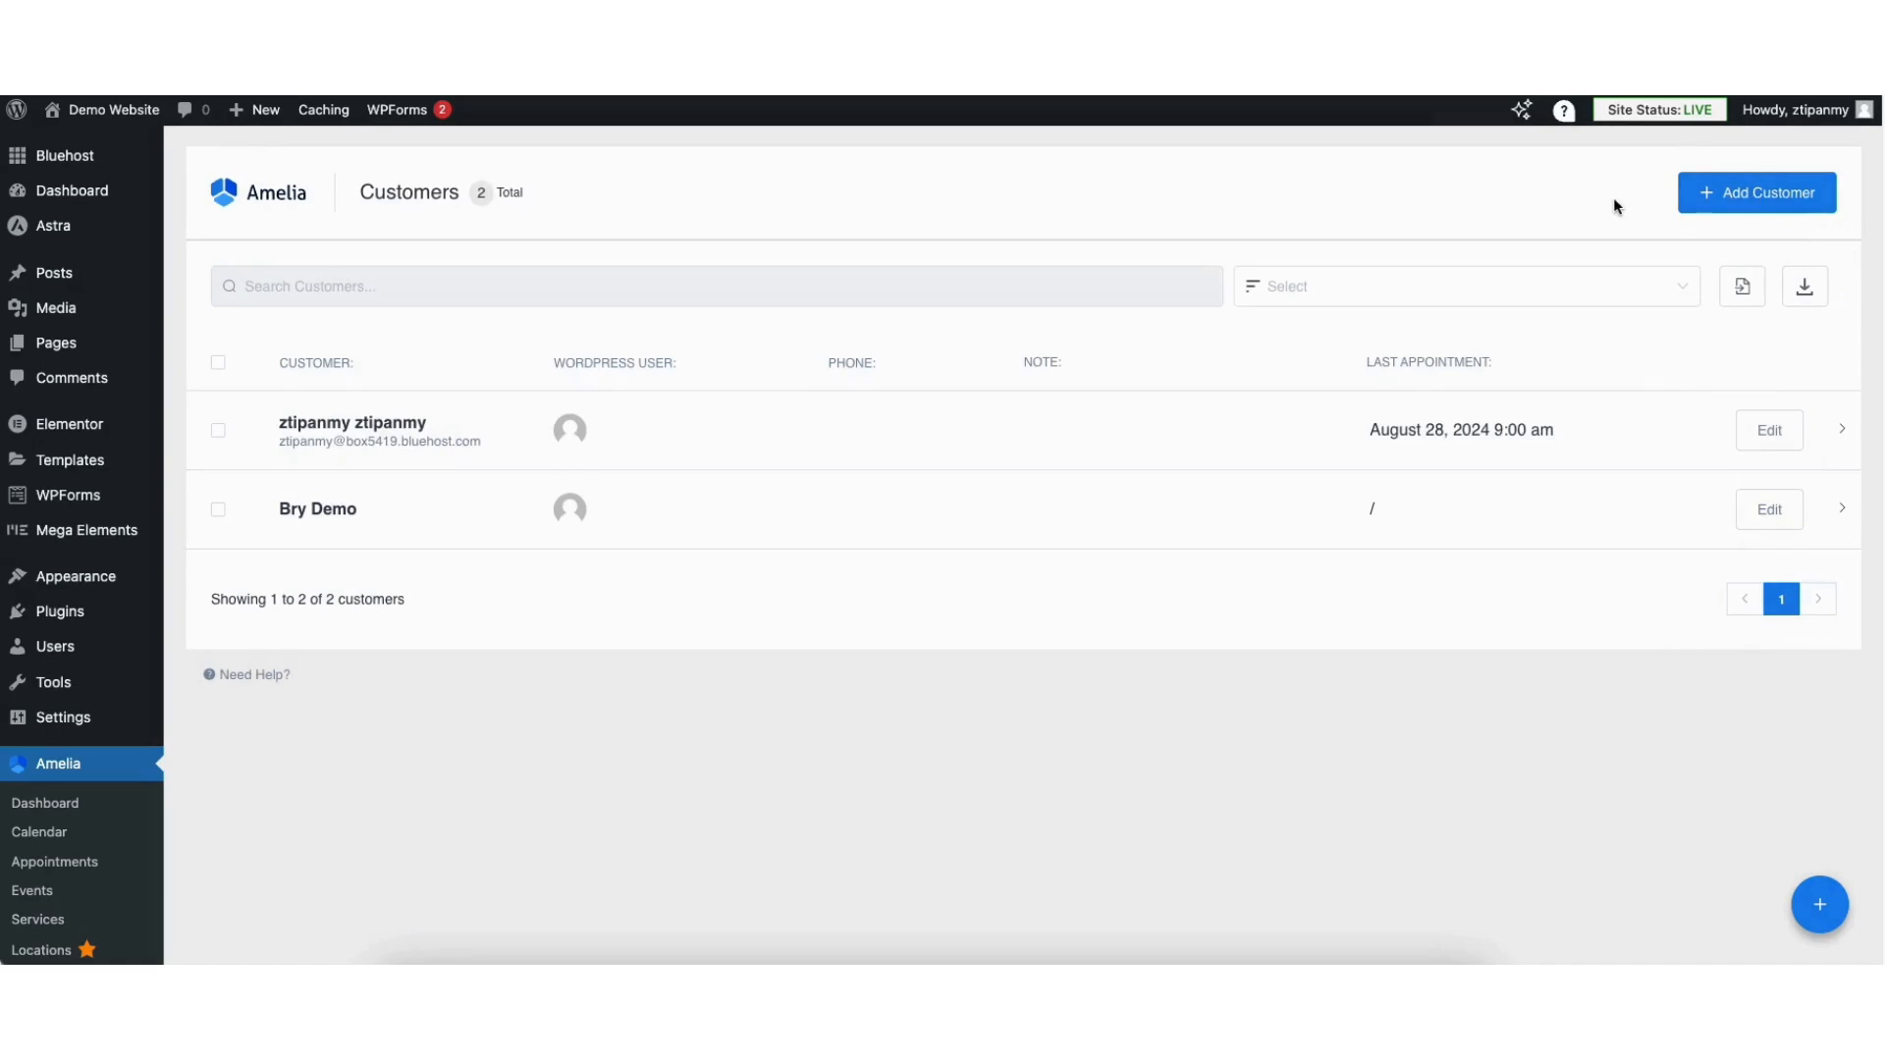
click(1738, 196)
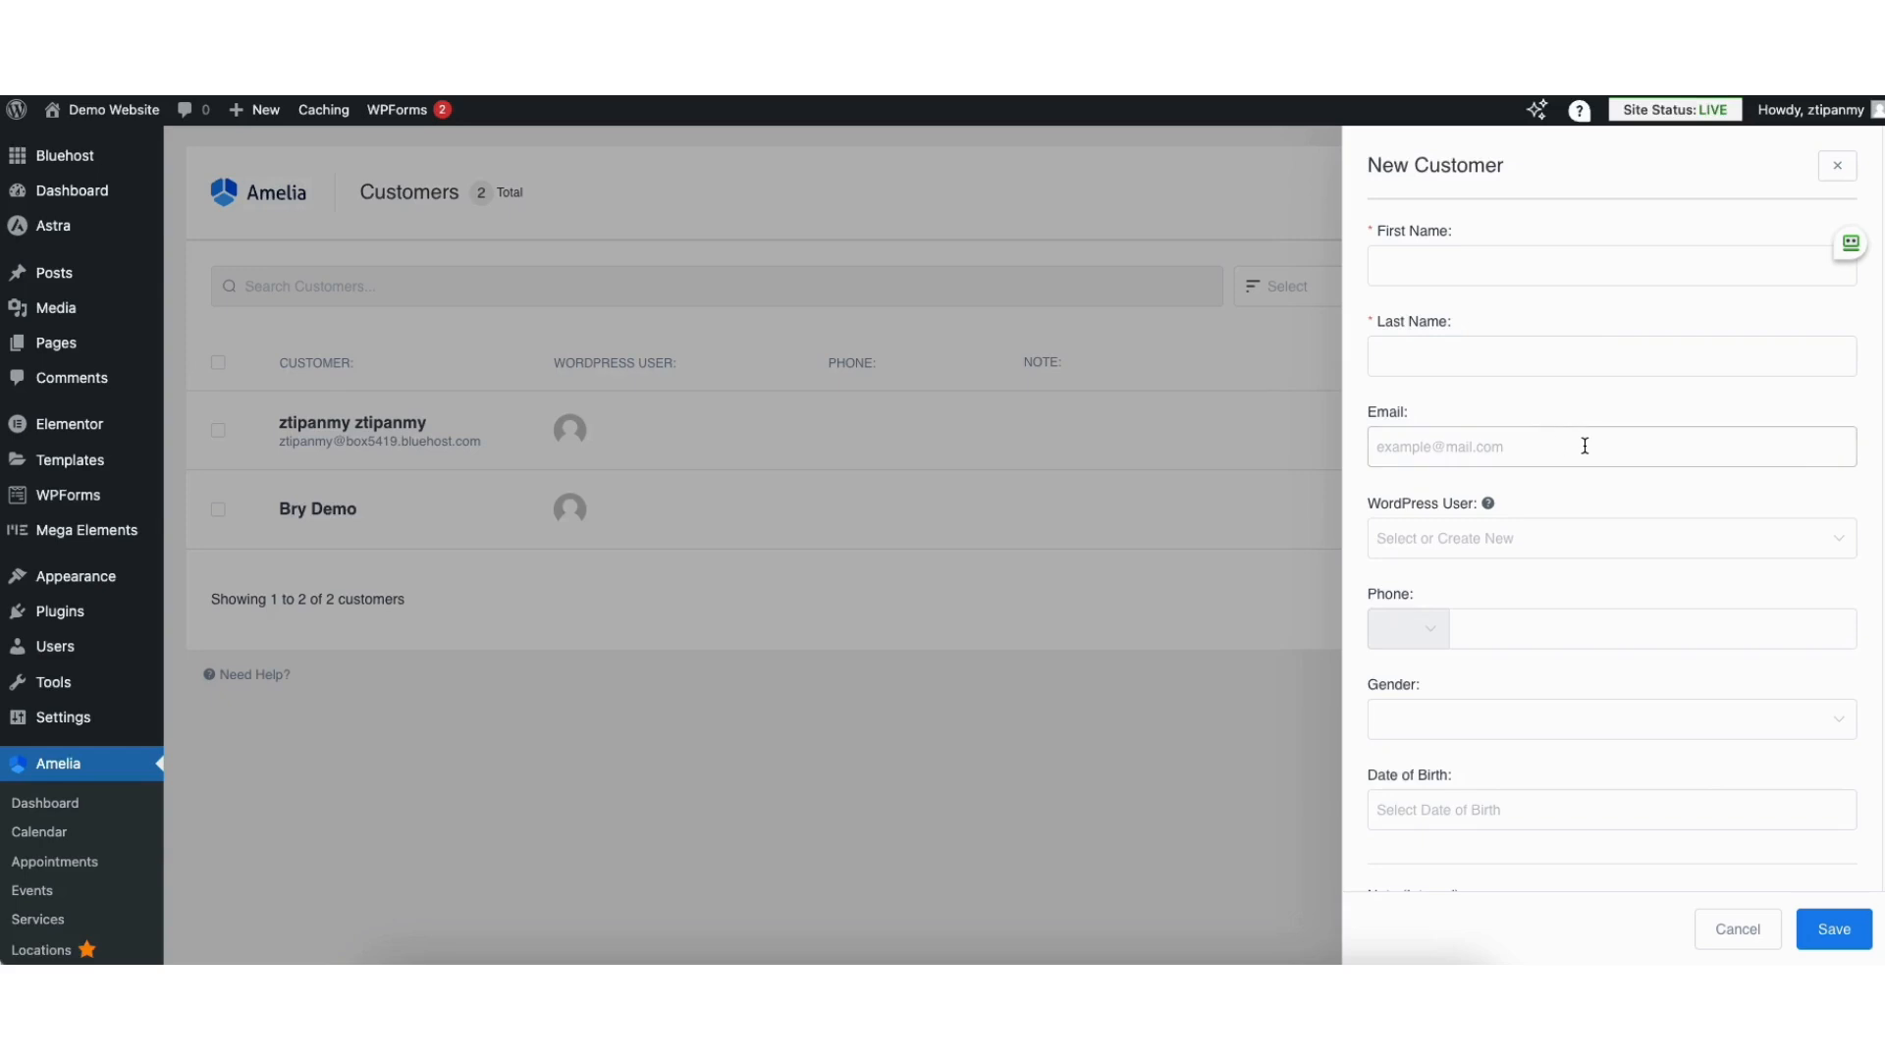
click(1837, 165)
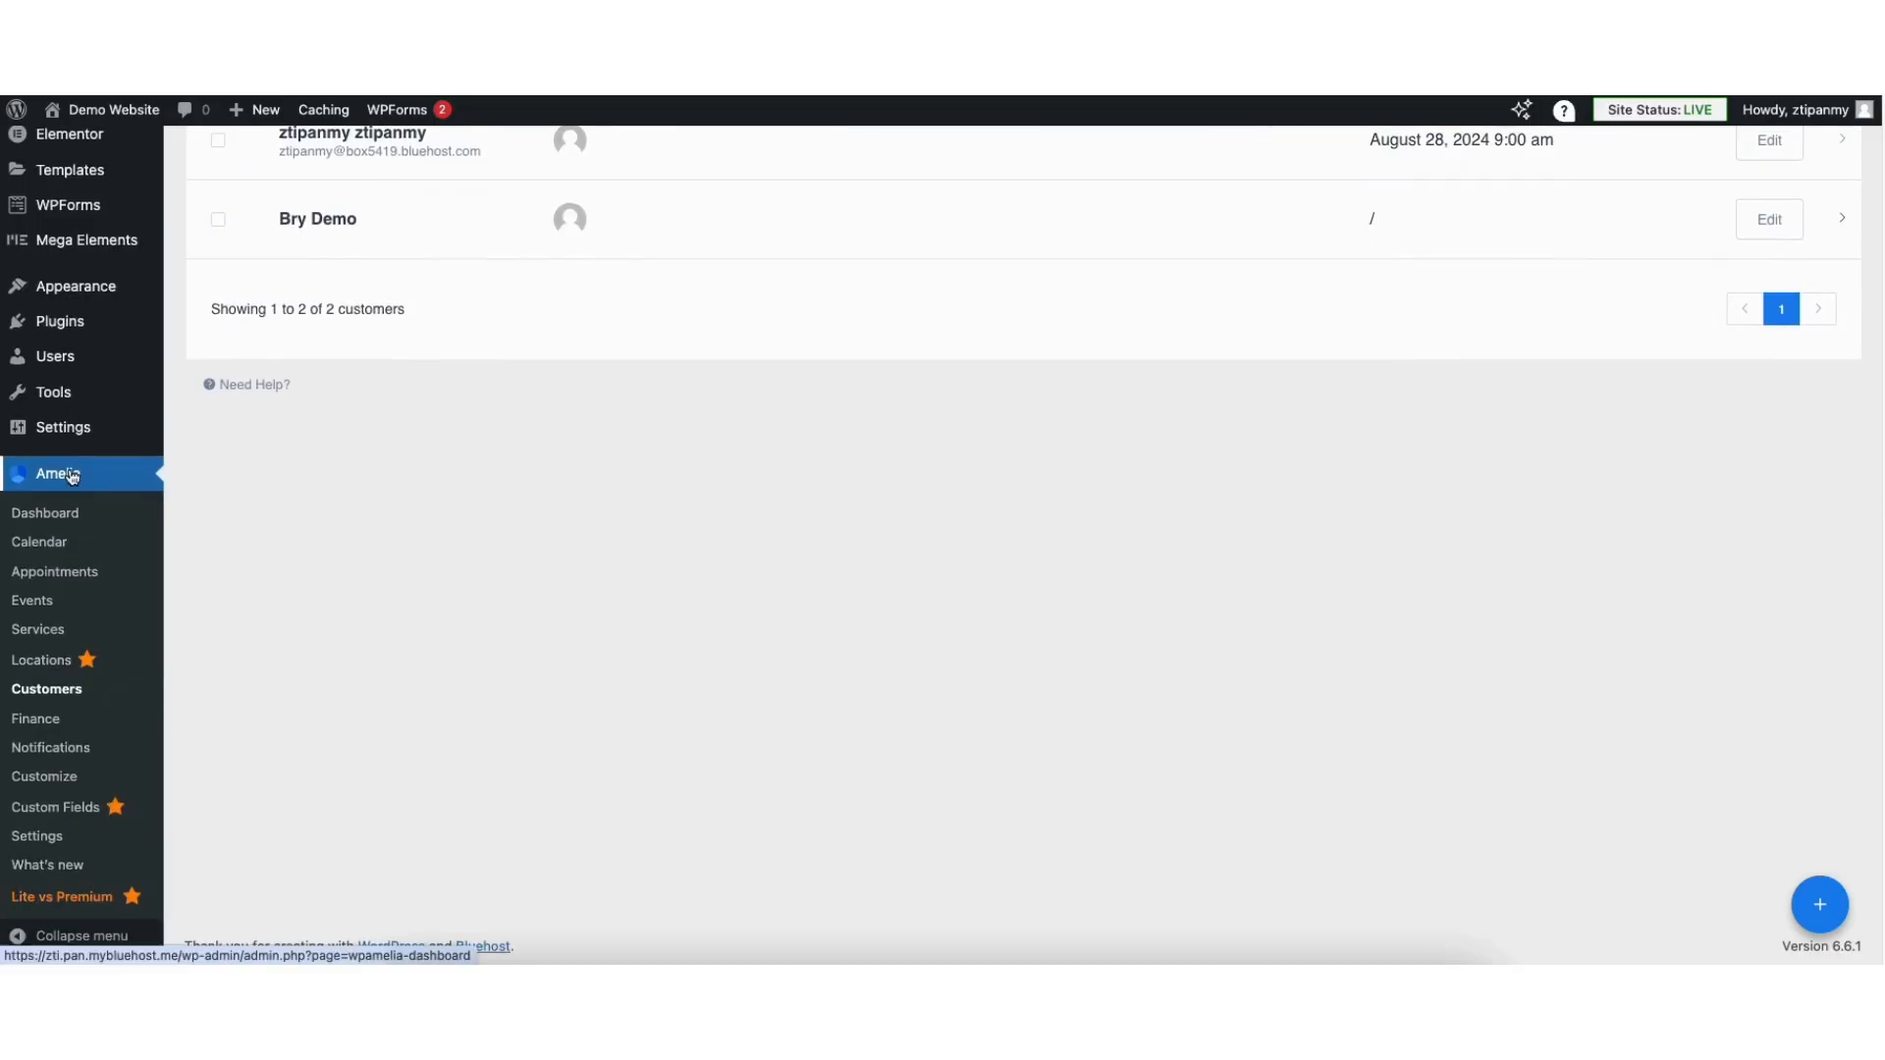
Step: Open Amelia's payments settings and examine the currency, price symbol position and price separator options
click(40, 835)
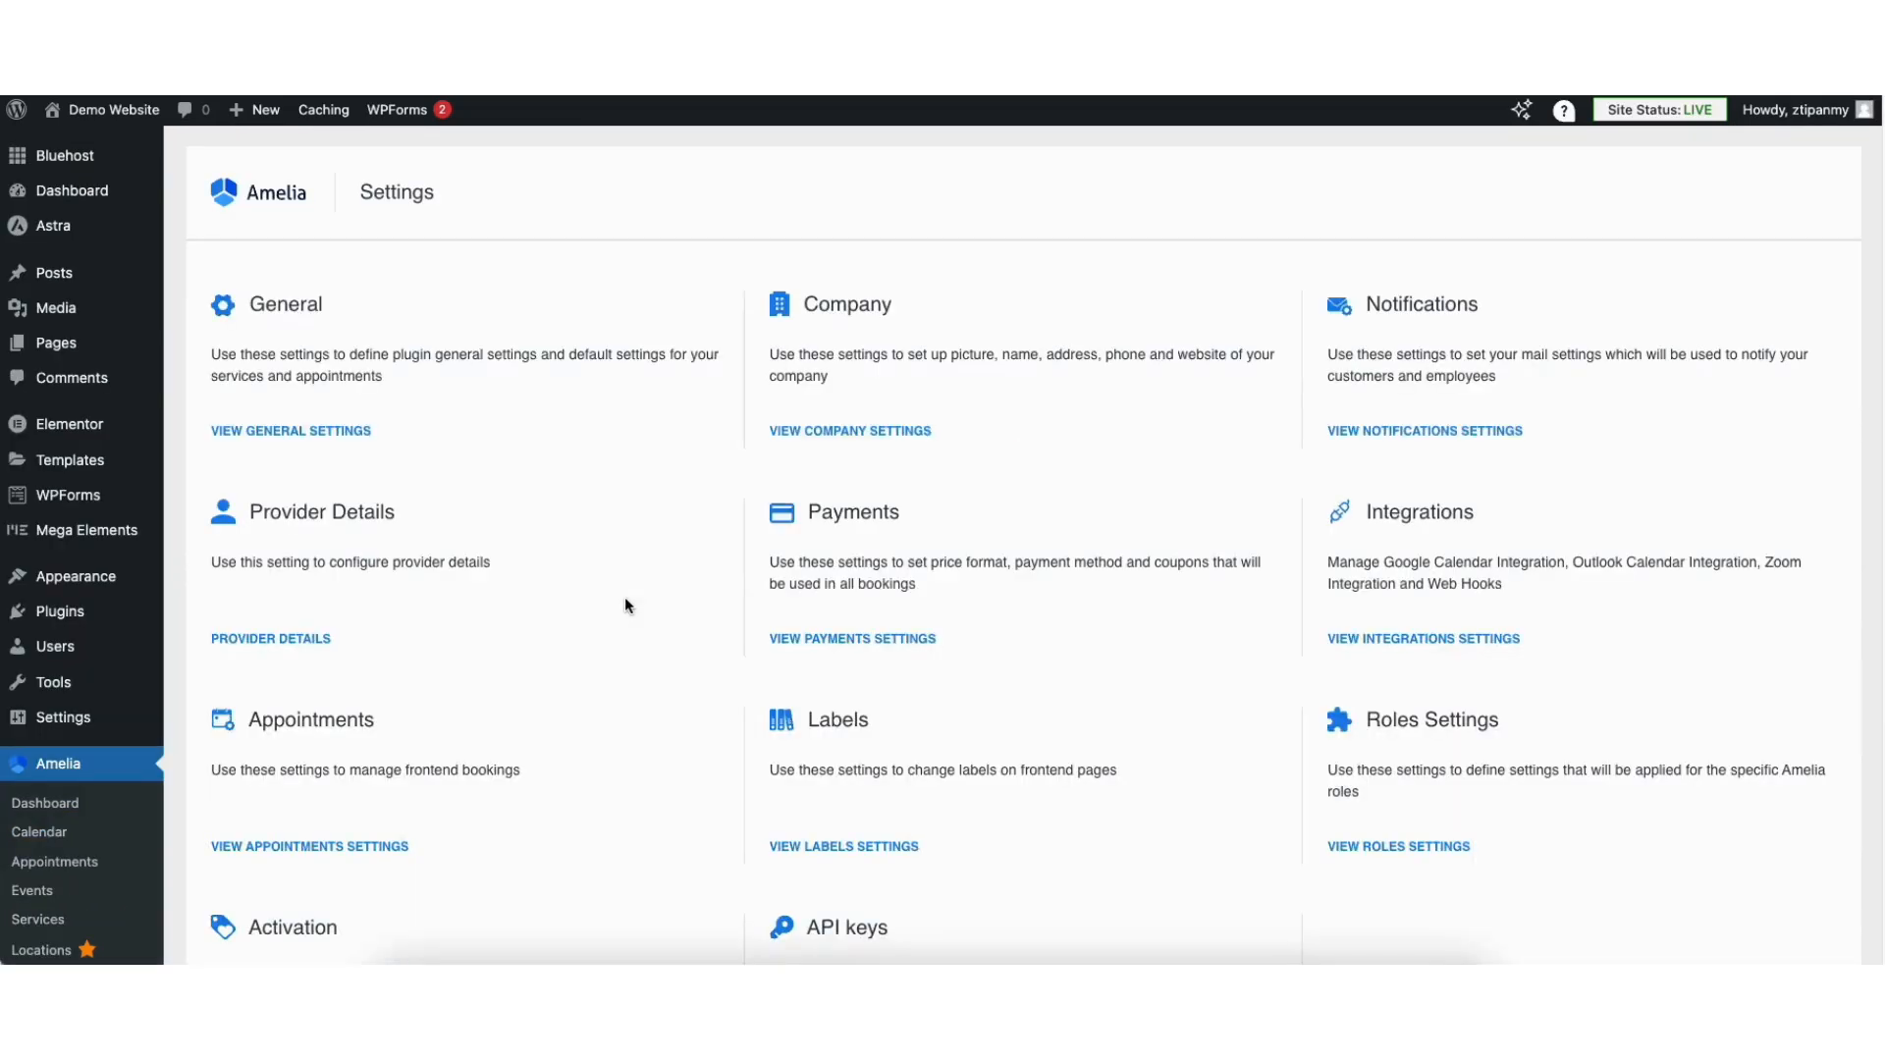
click(849, 640)
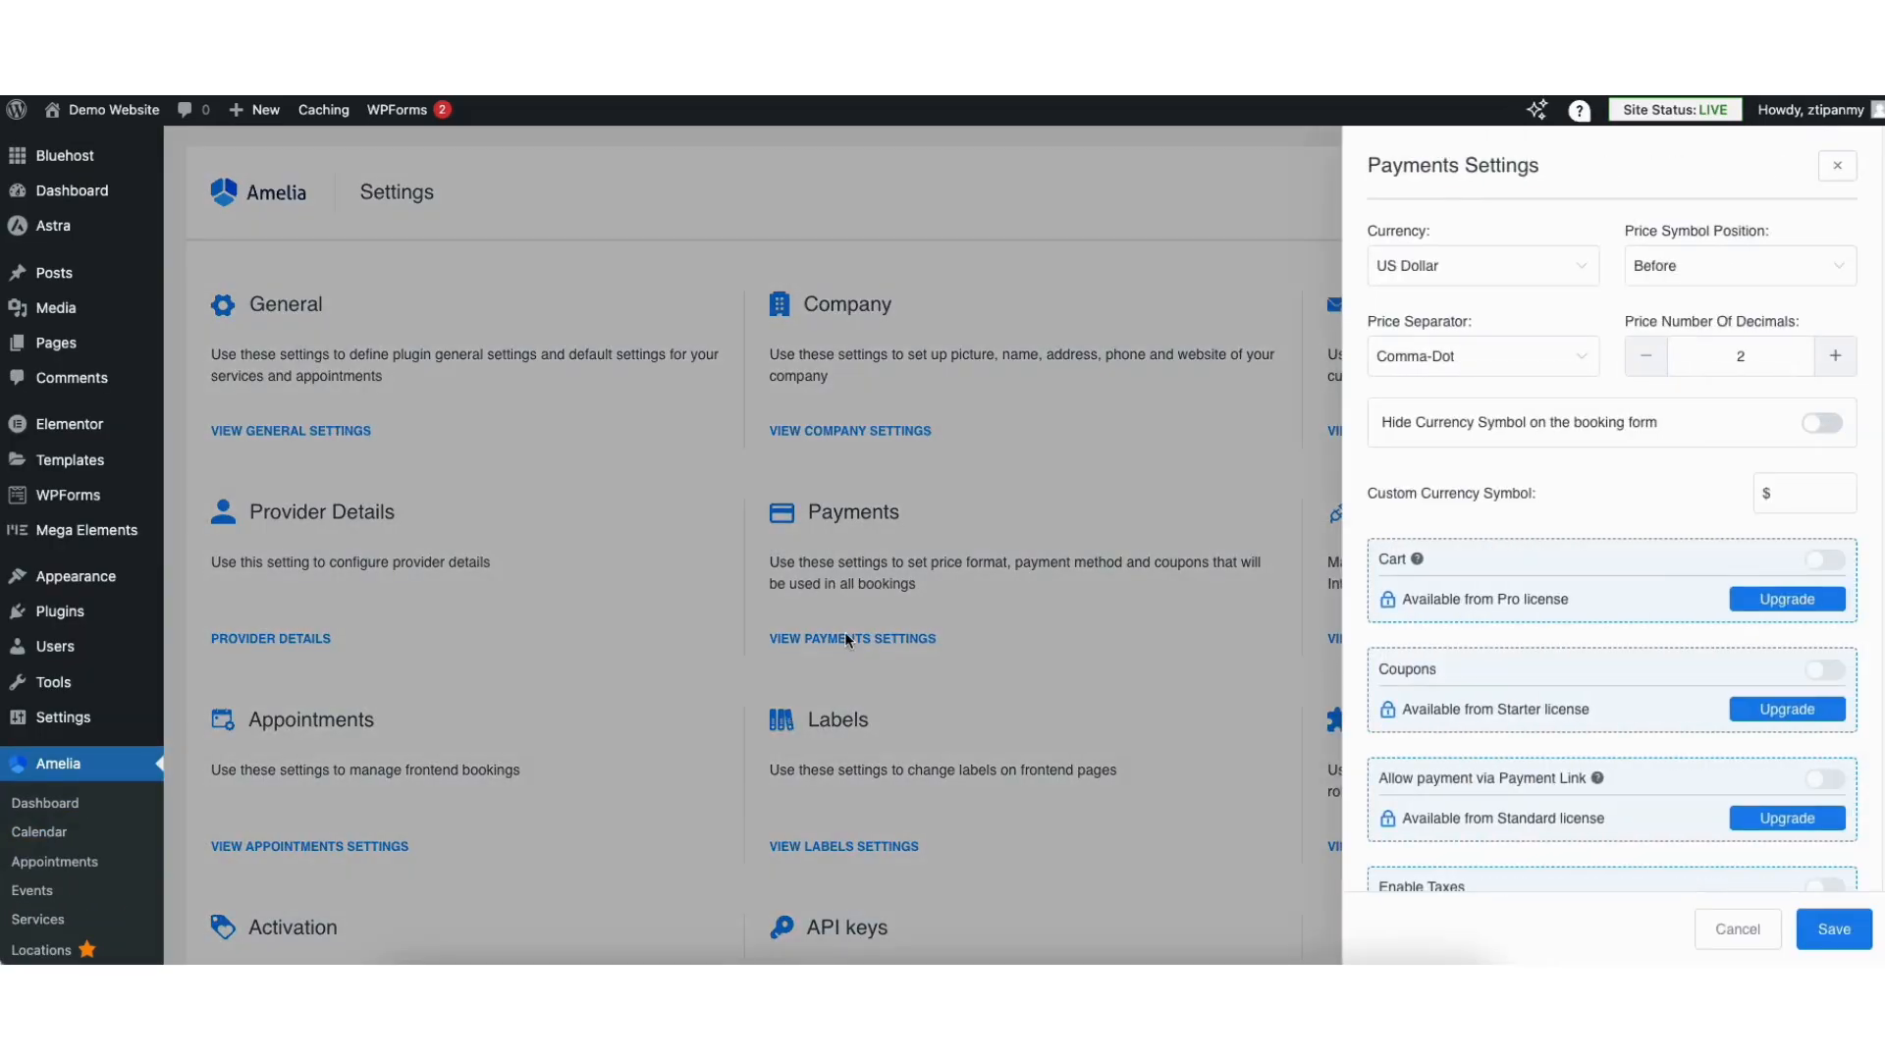
click(1505, 271)
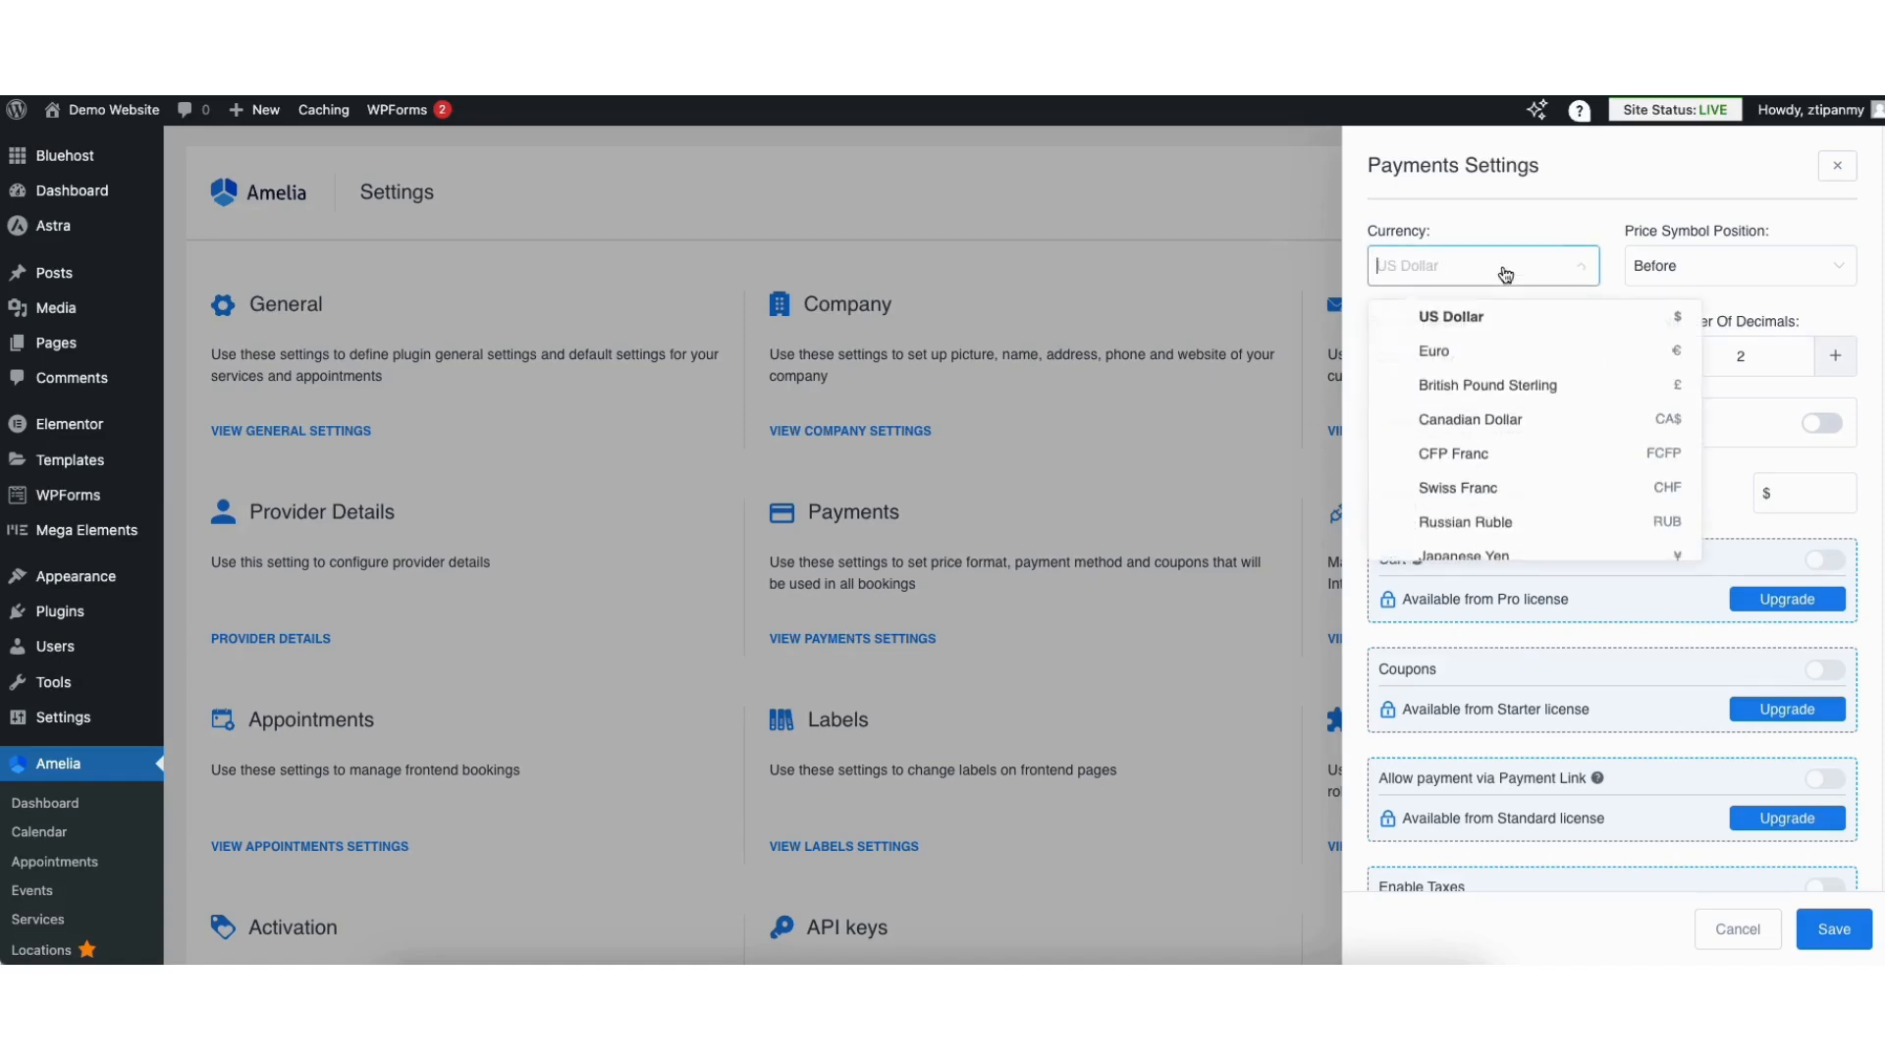
click(1505, 273)
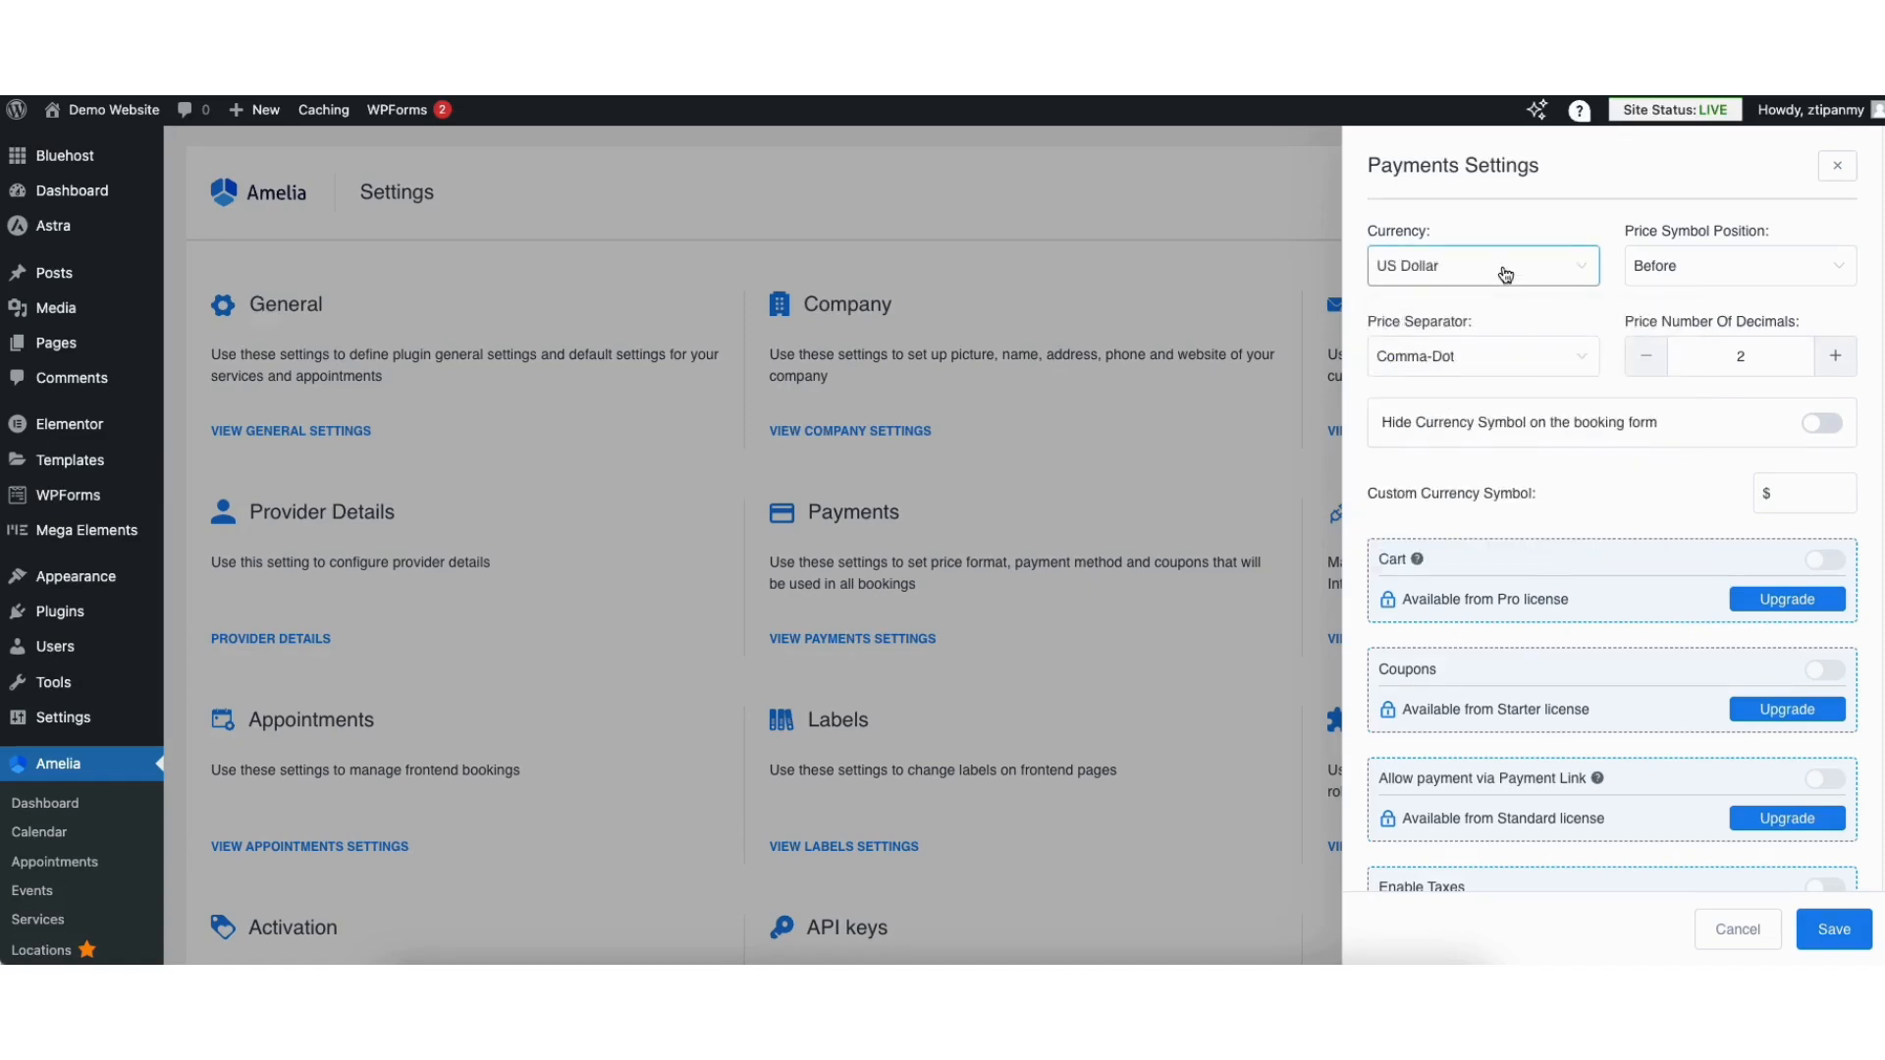
click(1682, 271)
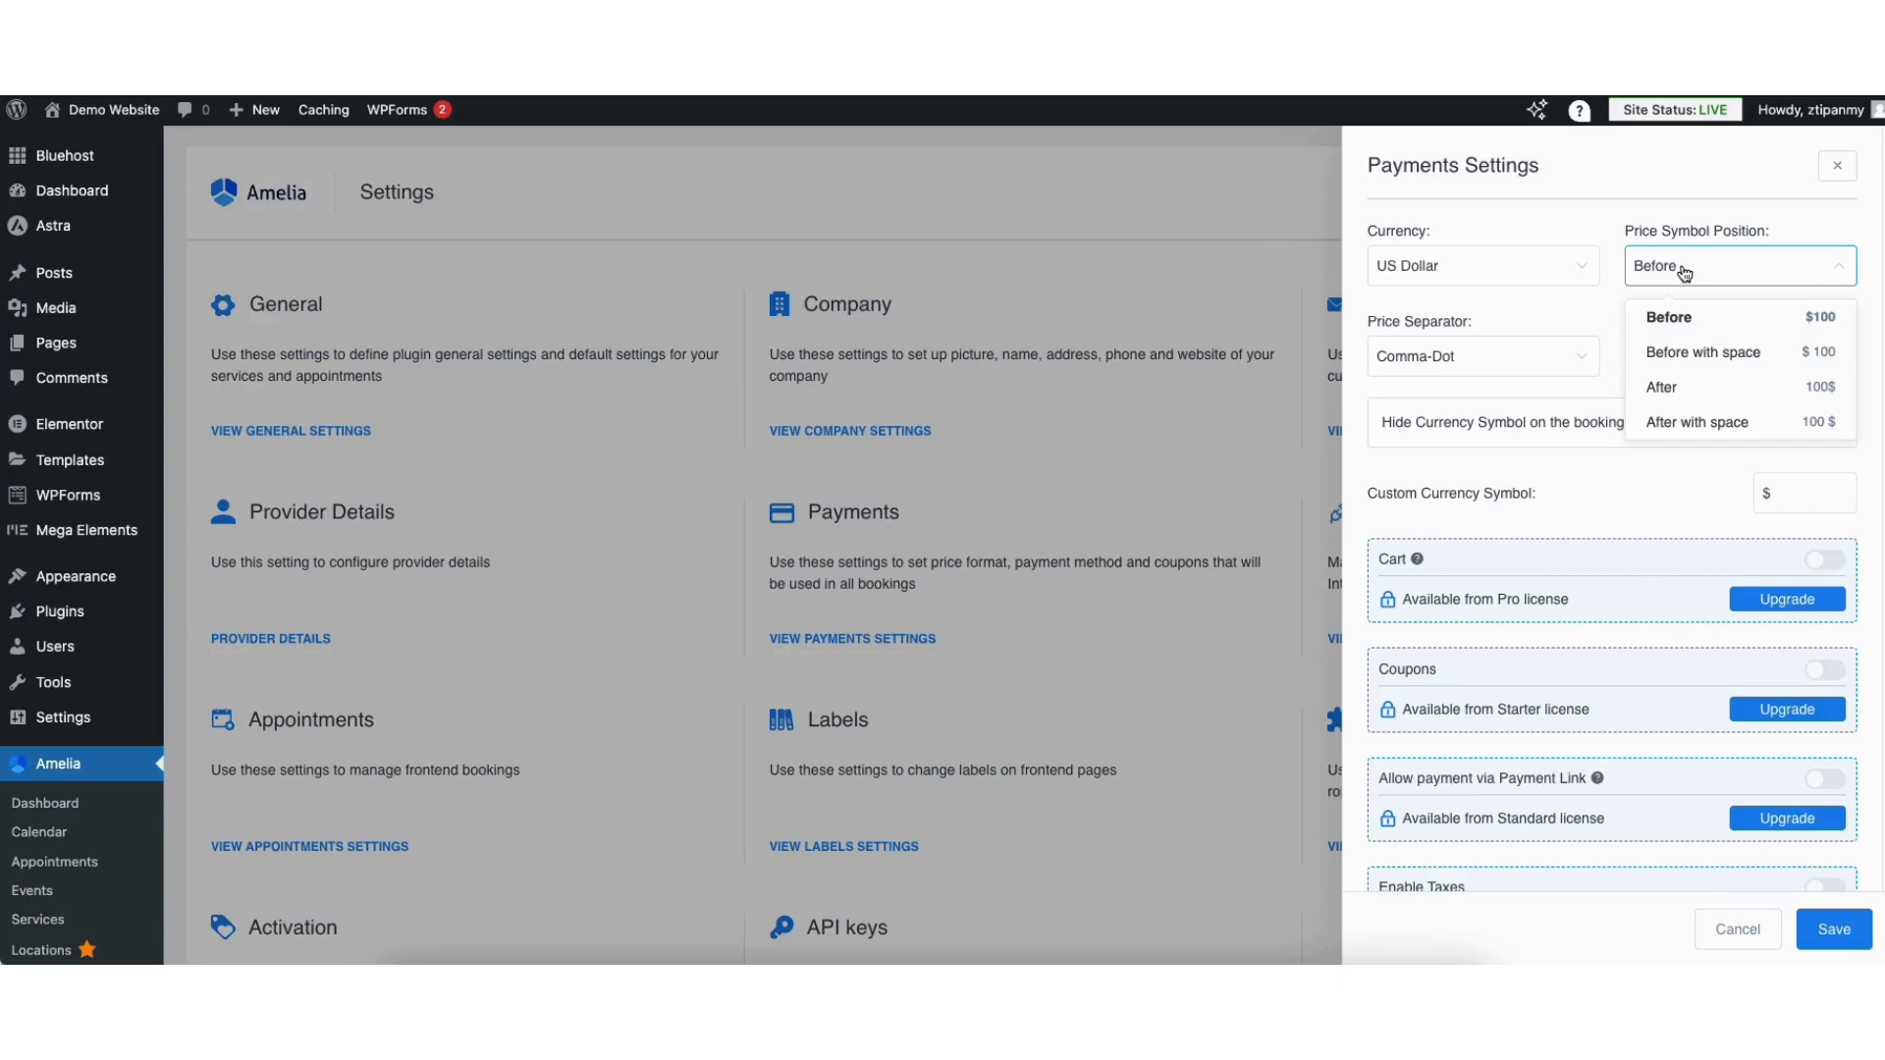
click(1685, 272)
click(1486, 365)
click(1490, 366)
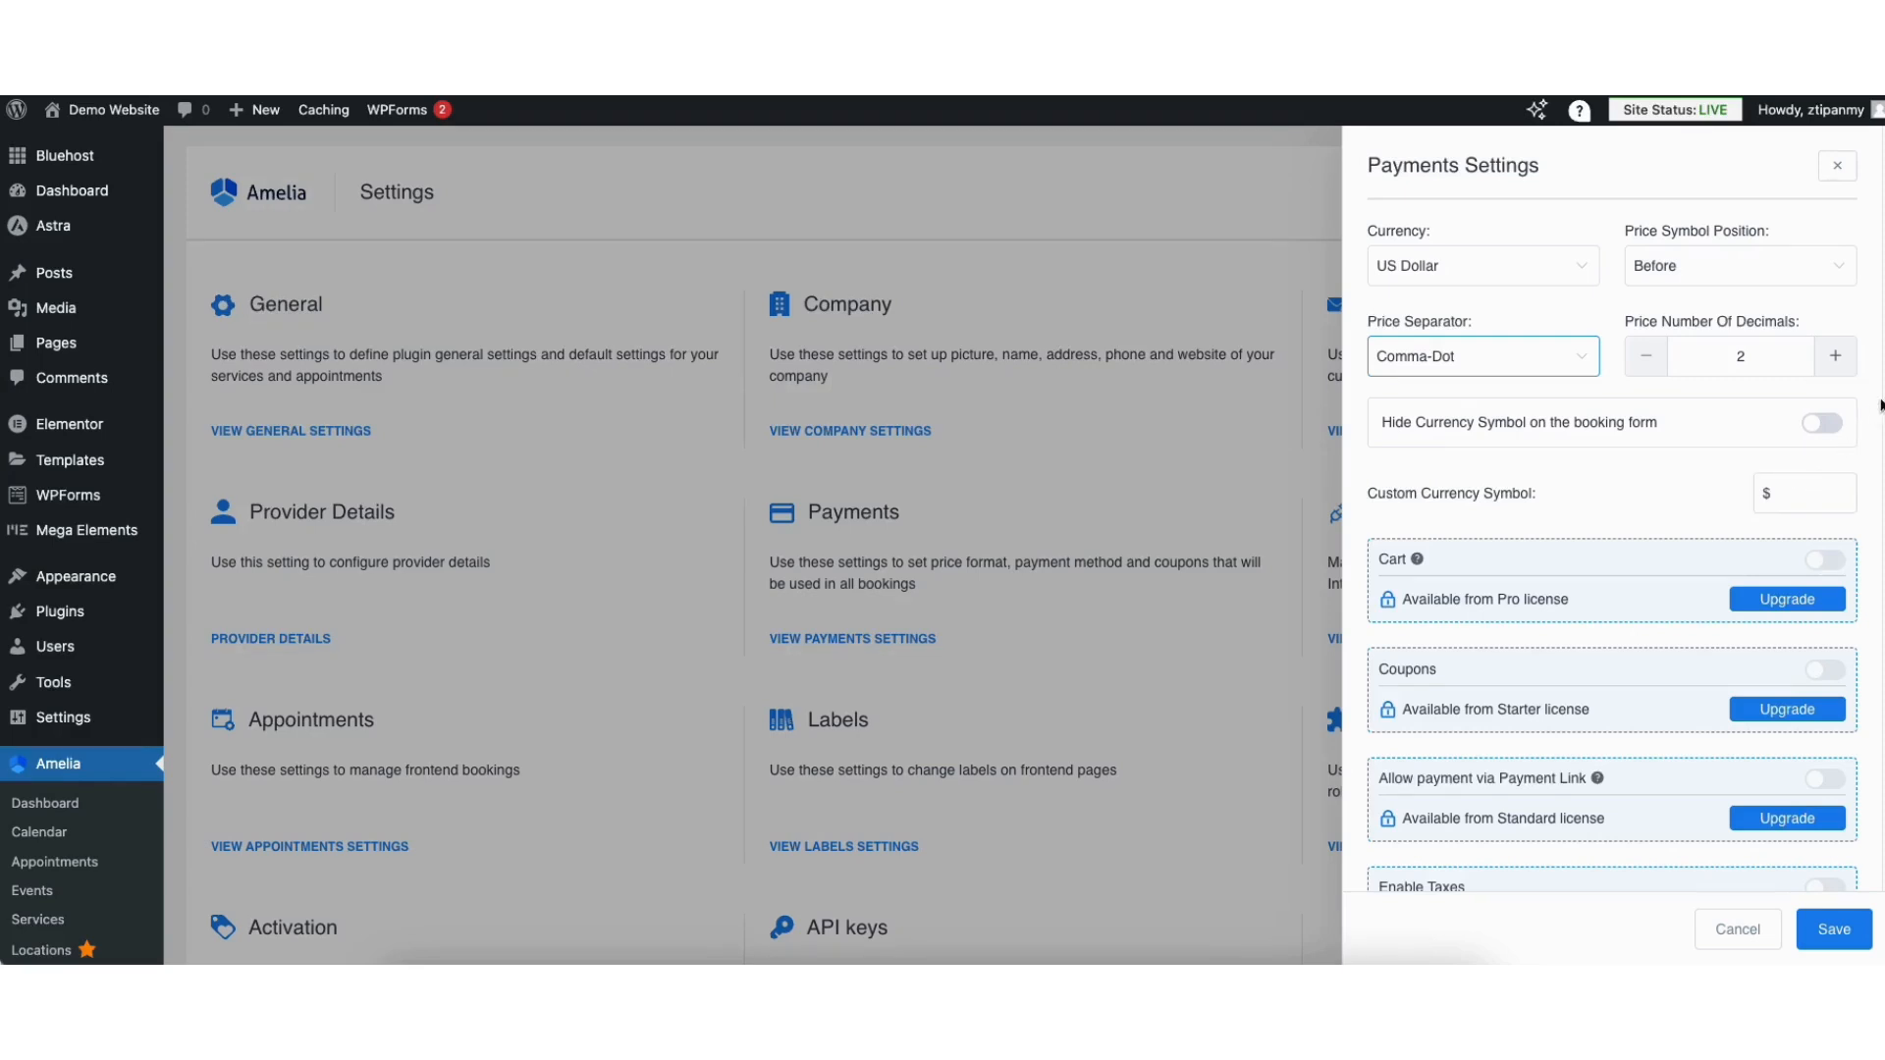
Step: Examine the default payment method and the available payment gateways in the payments settings
scroll(1845, 672, down, 8)
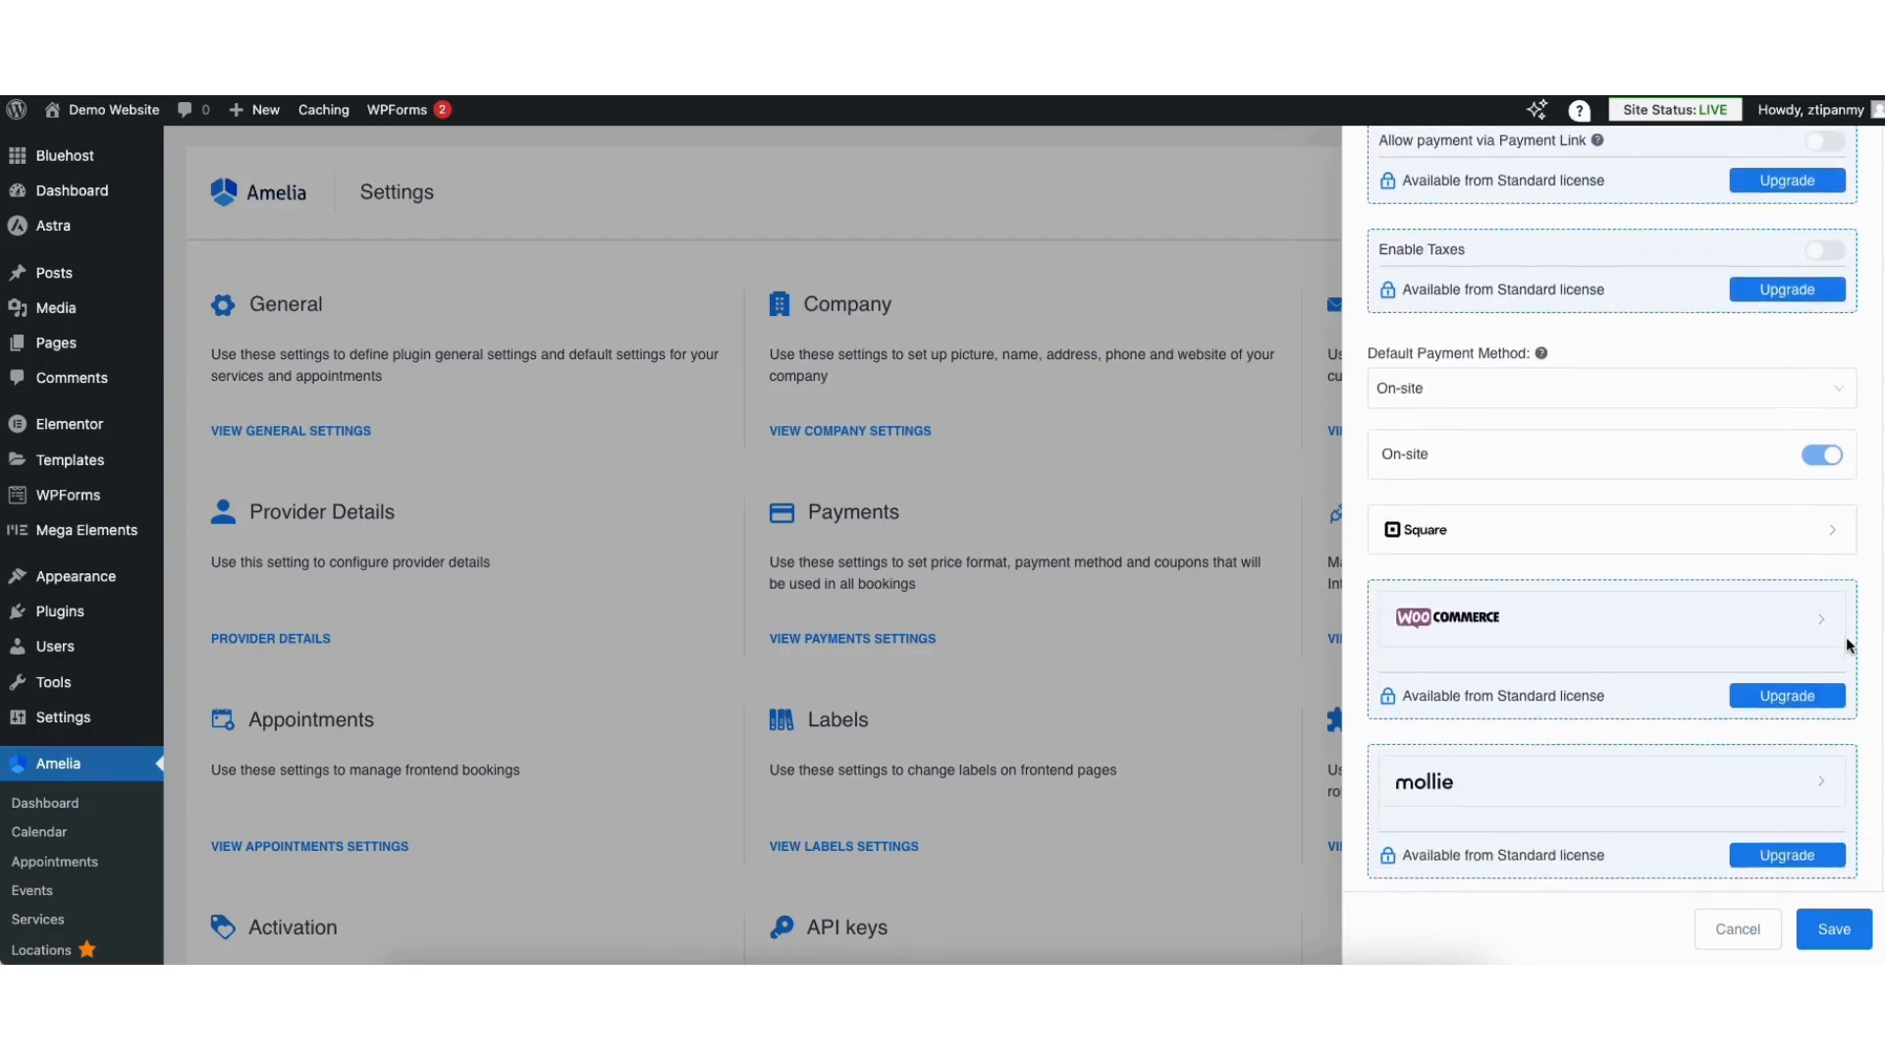
scroll(1846, 672, down, 1)
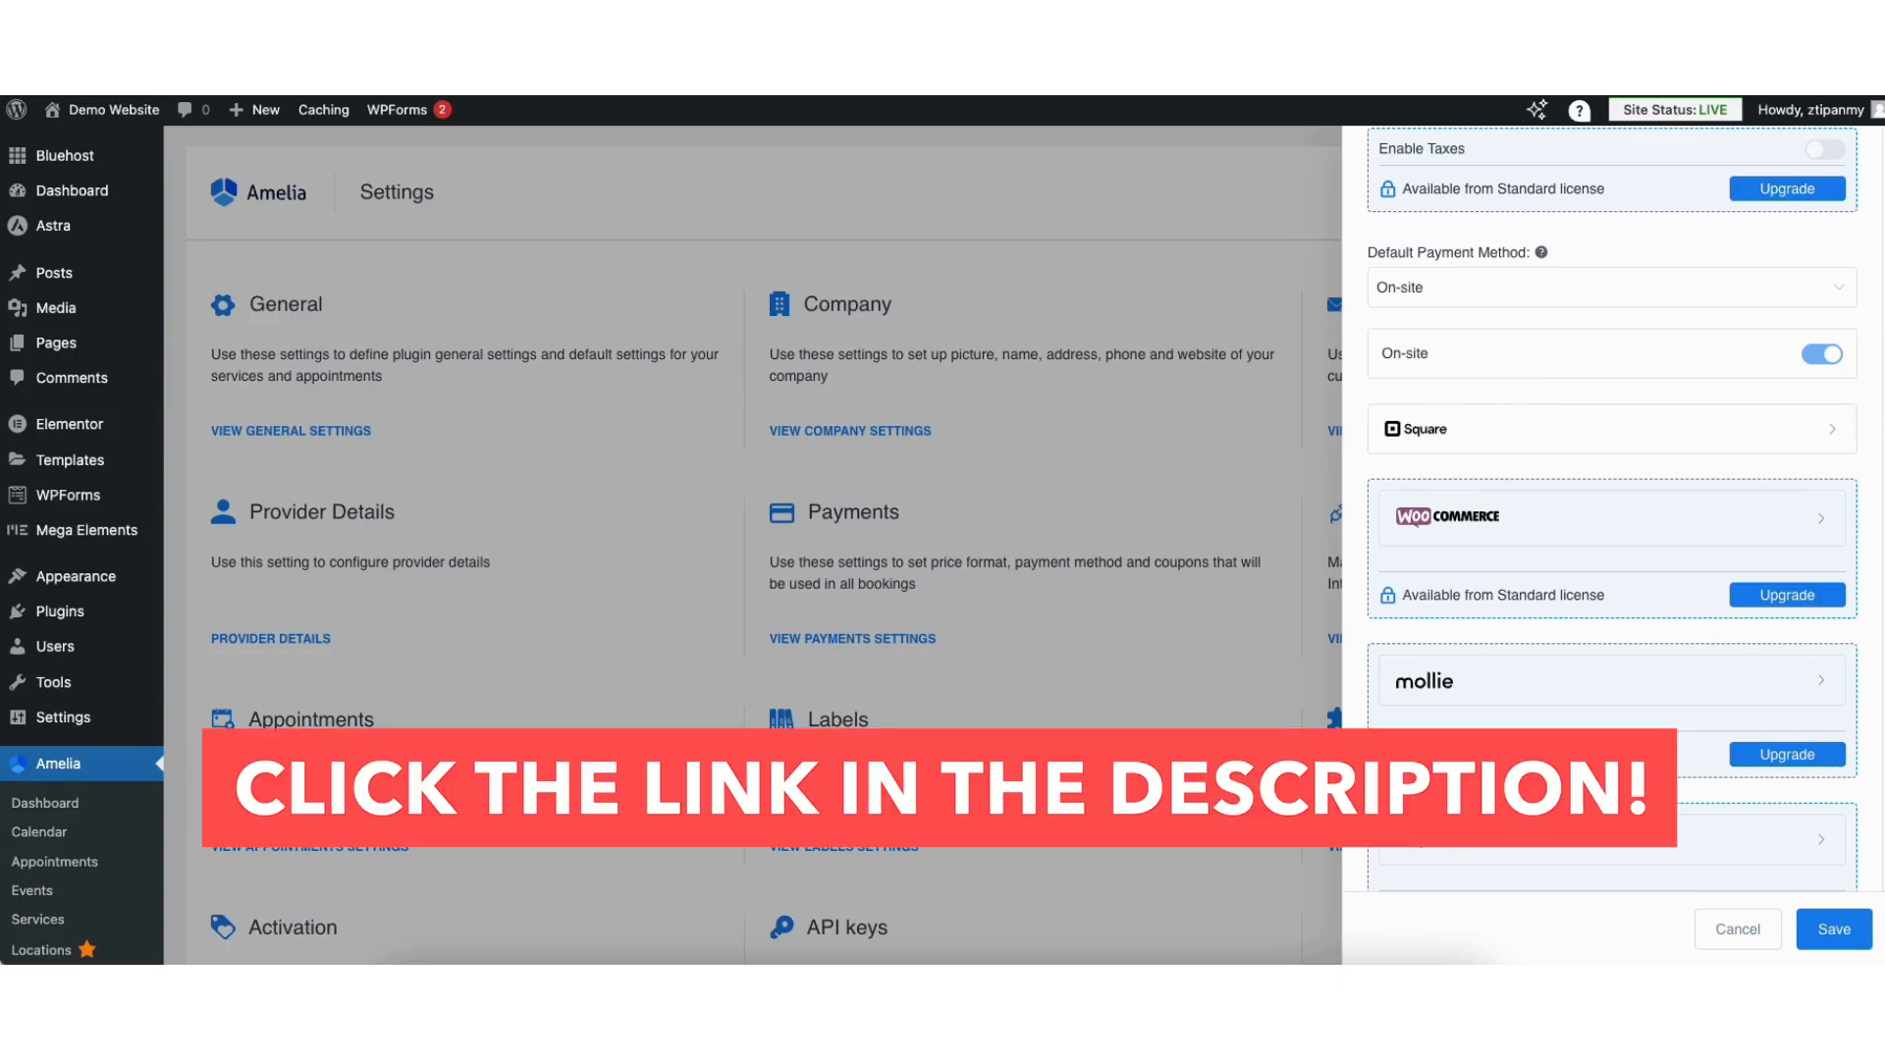
scroll(1611, 508, down, 4)
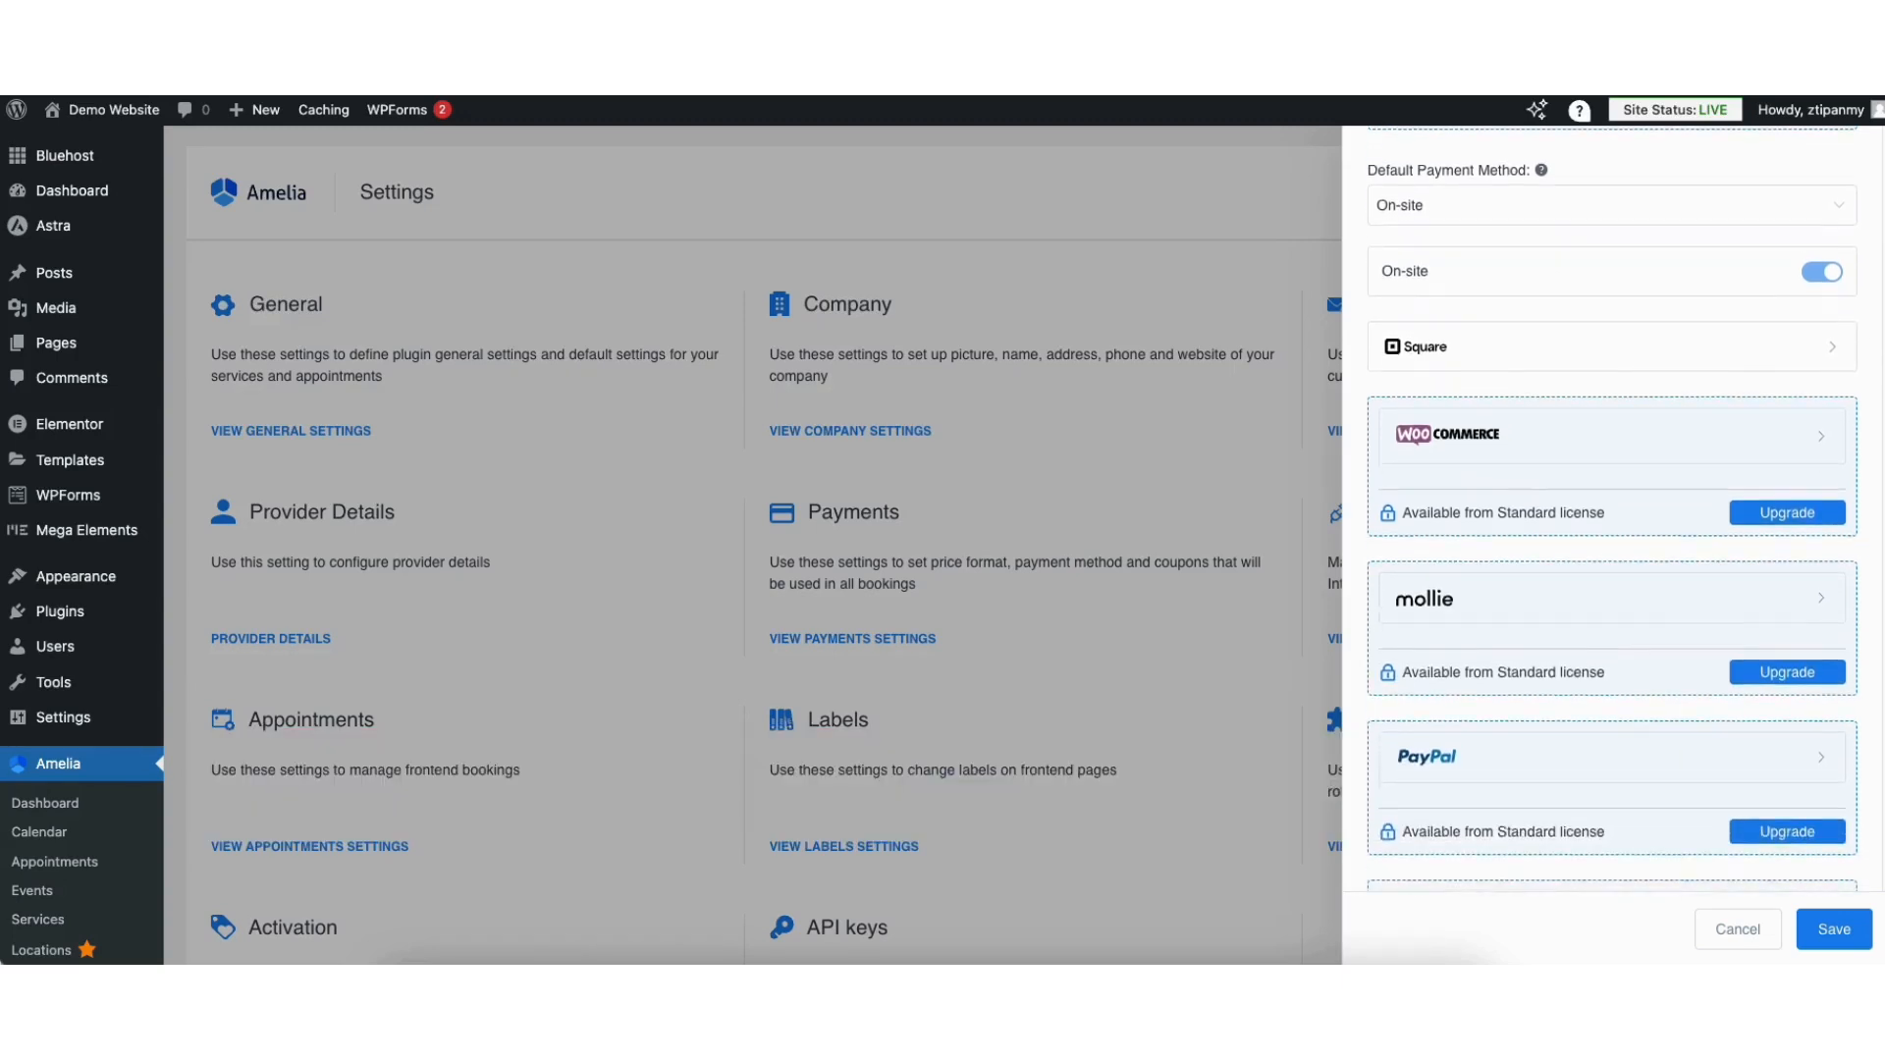
scroll(1880, 621, down, 5)
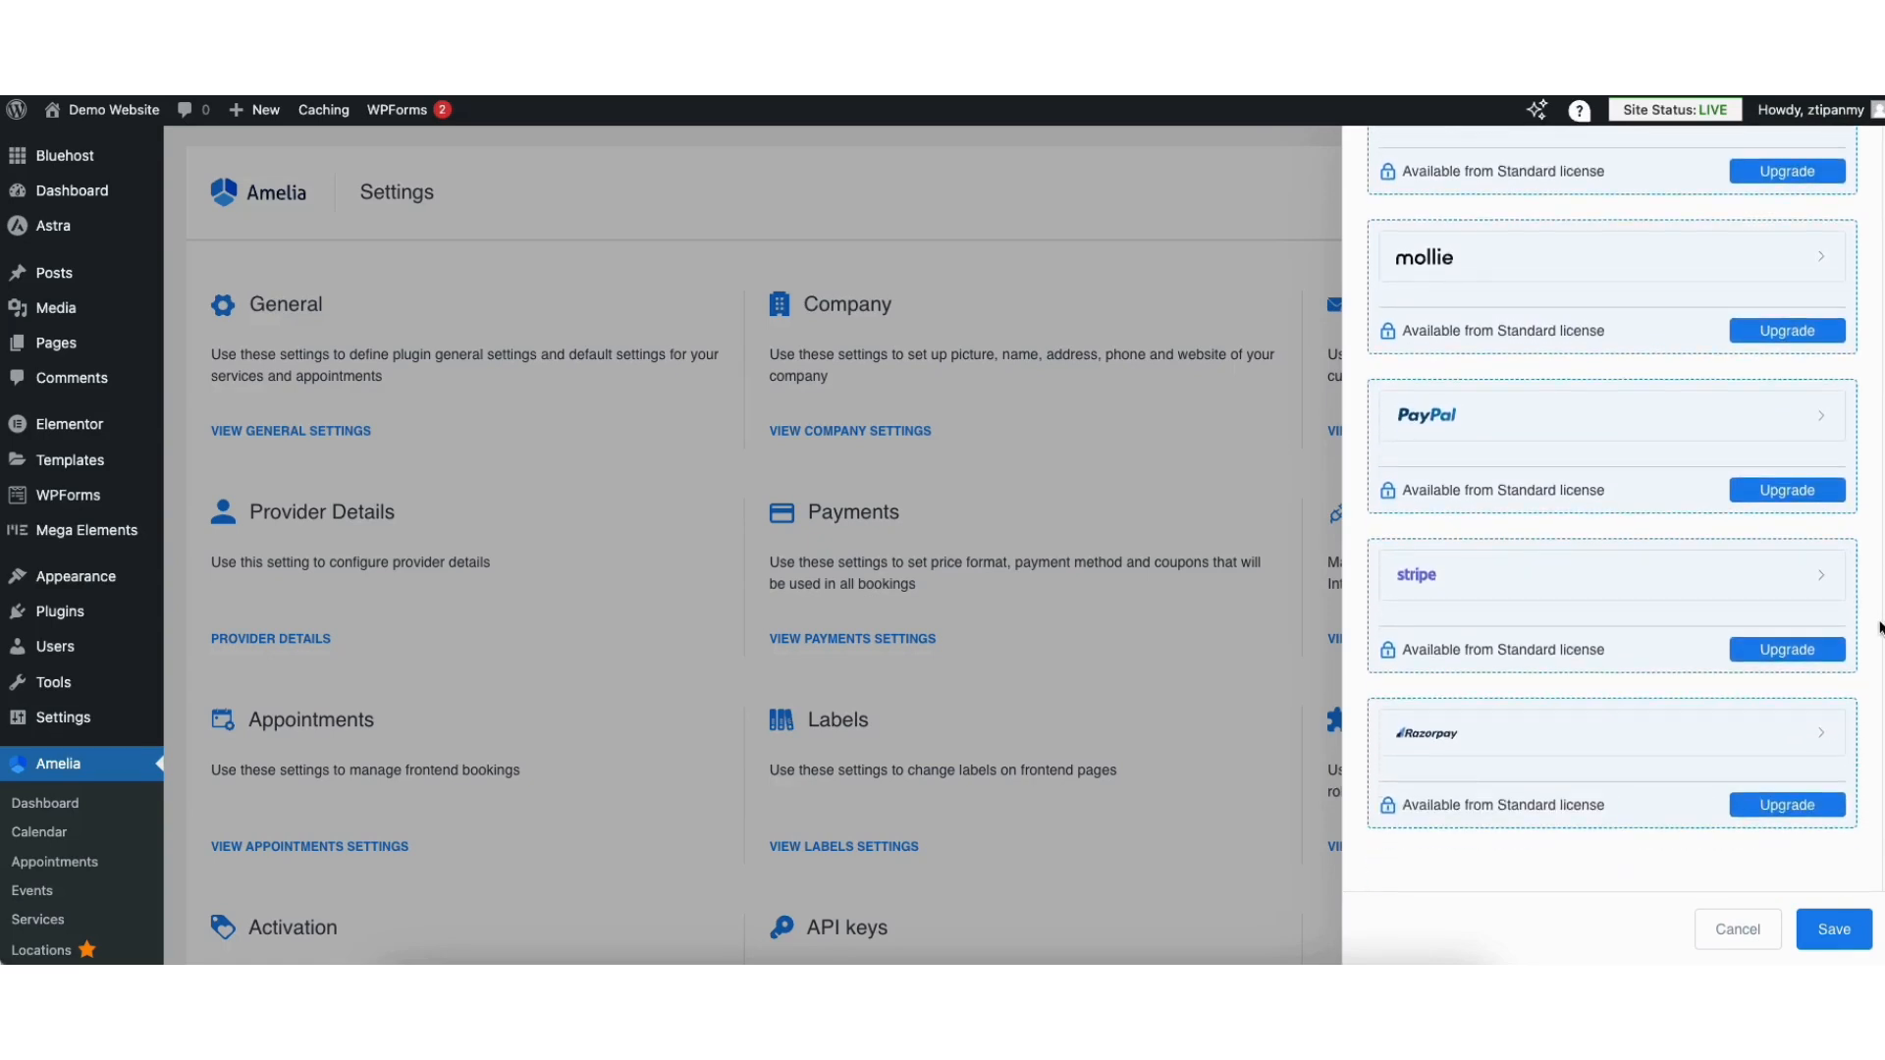
scroll(1865, 521, up, 5)
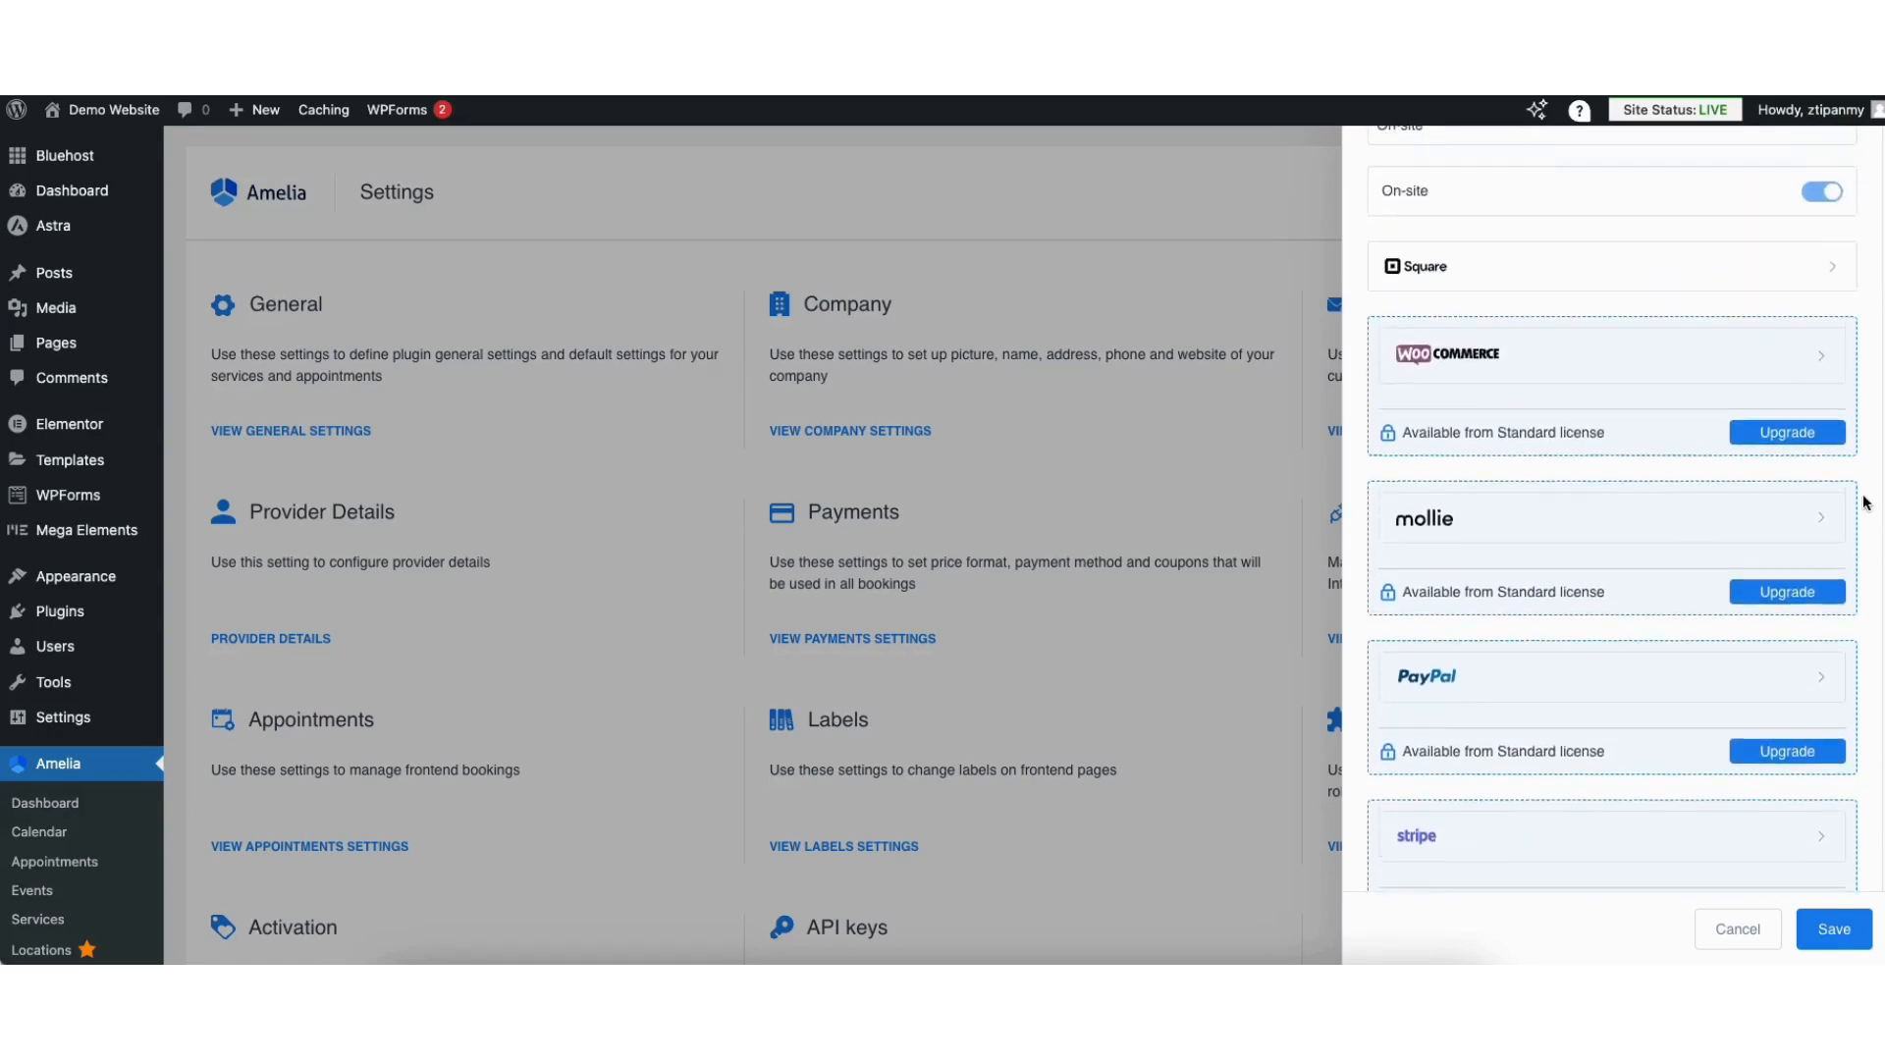
scroll(1856, 461, up, 1)
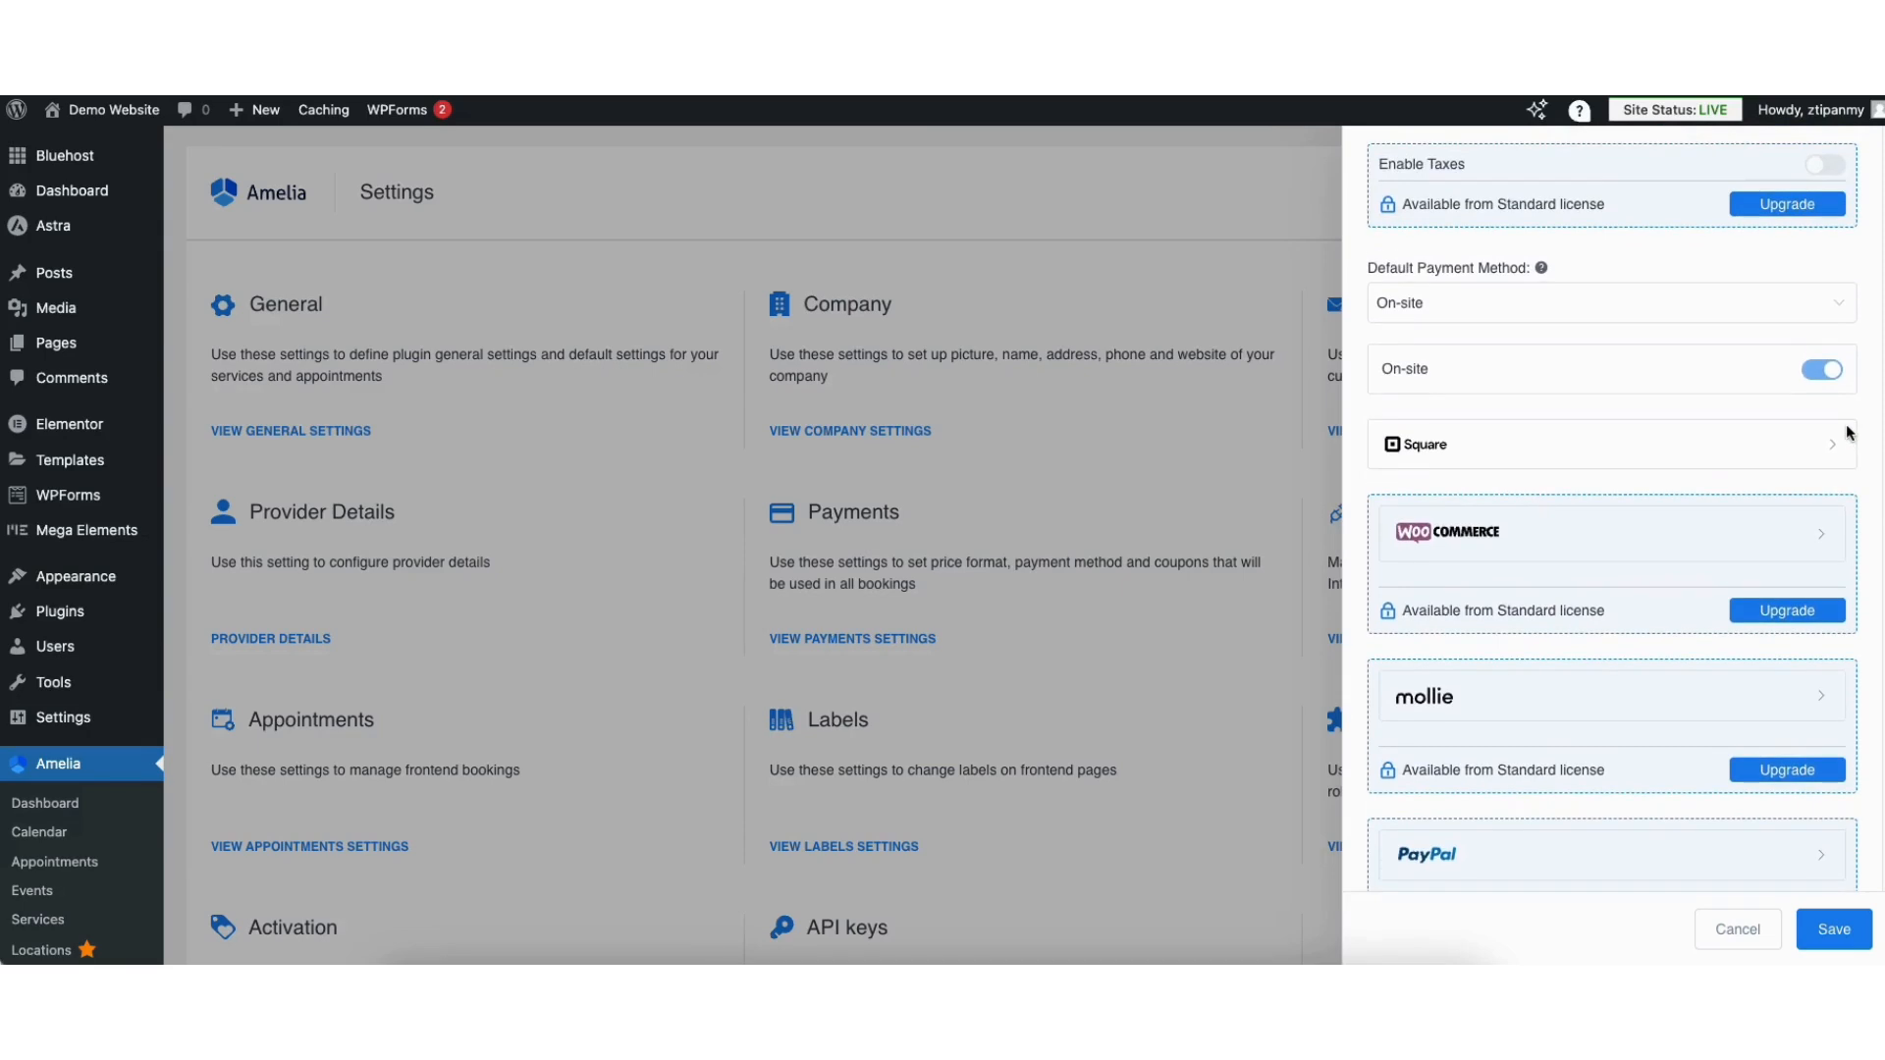
Step: Enable the Square service as a payment method, connect the Square account and save the payments settings
click(1473, 453)
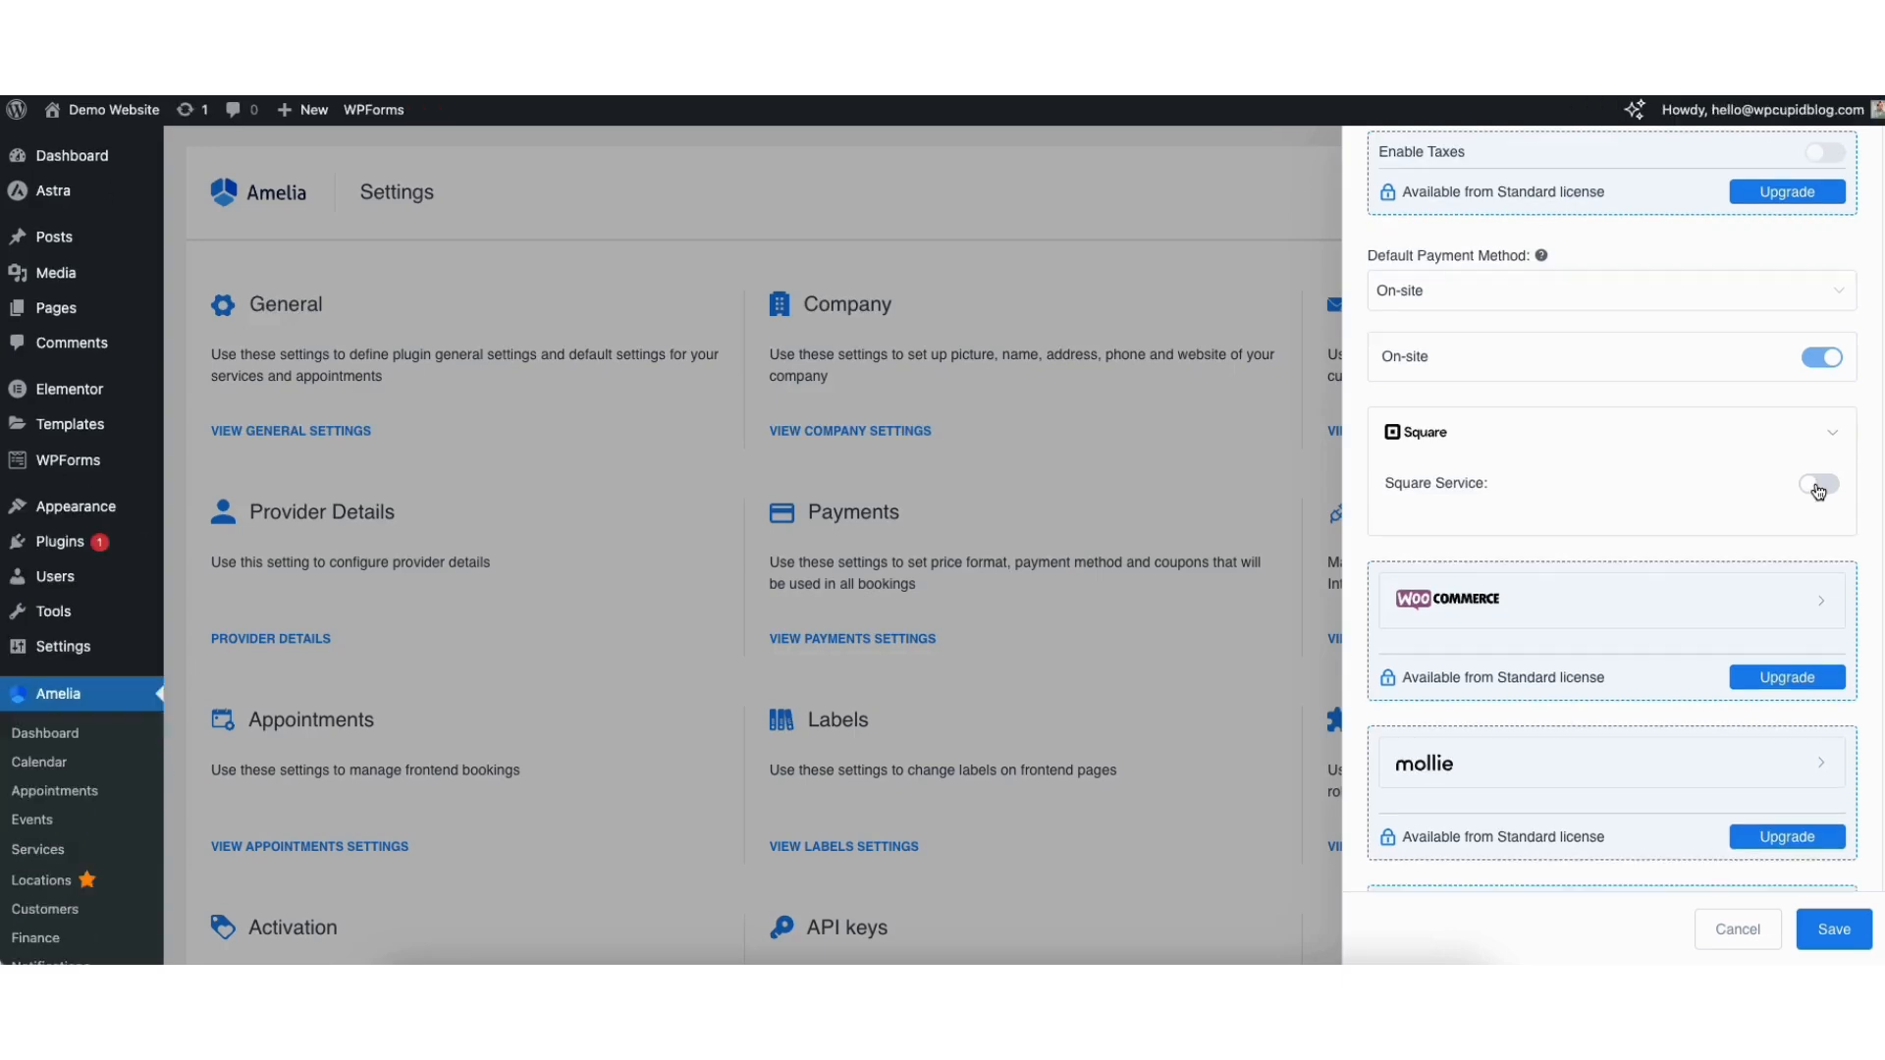
click(1818, 485)
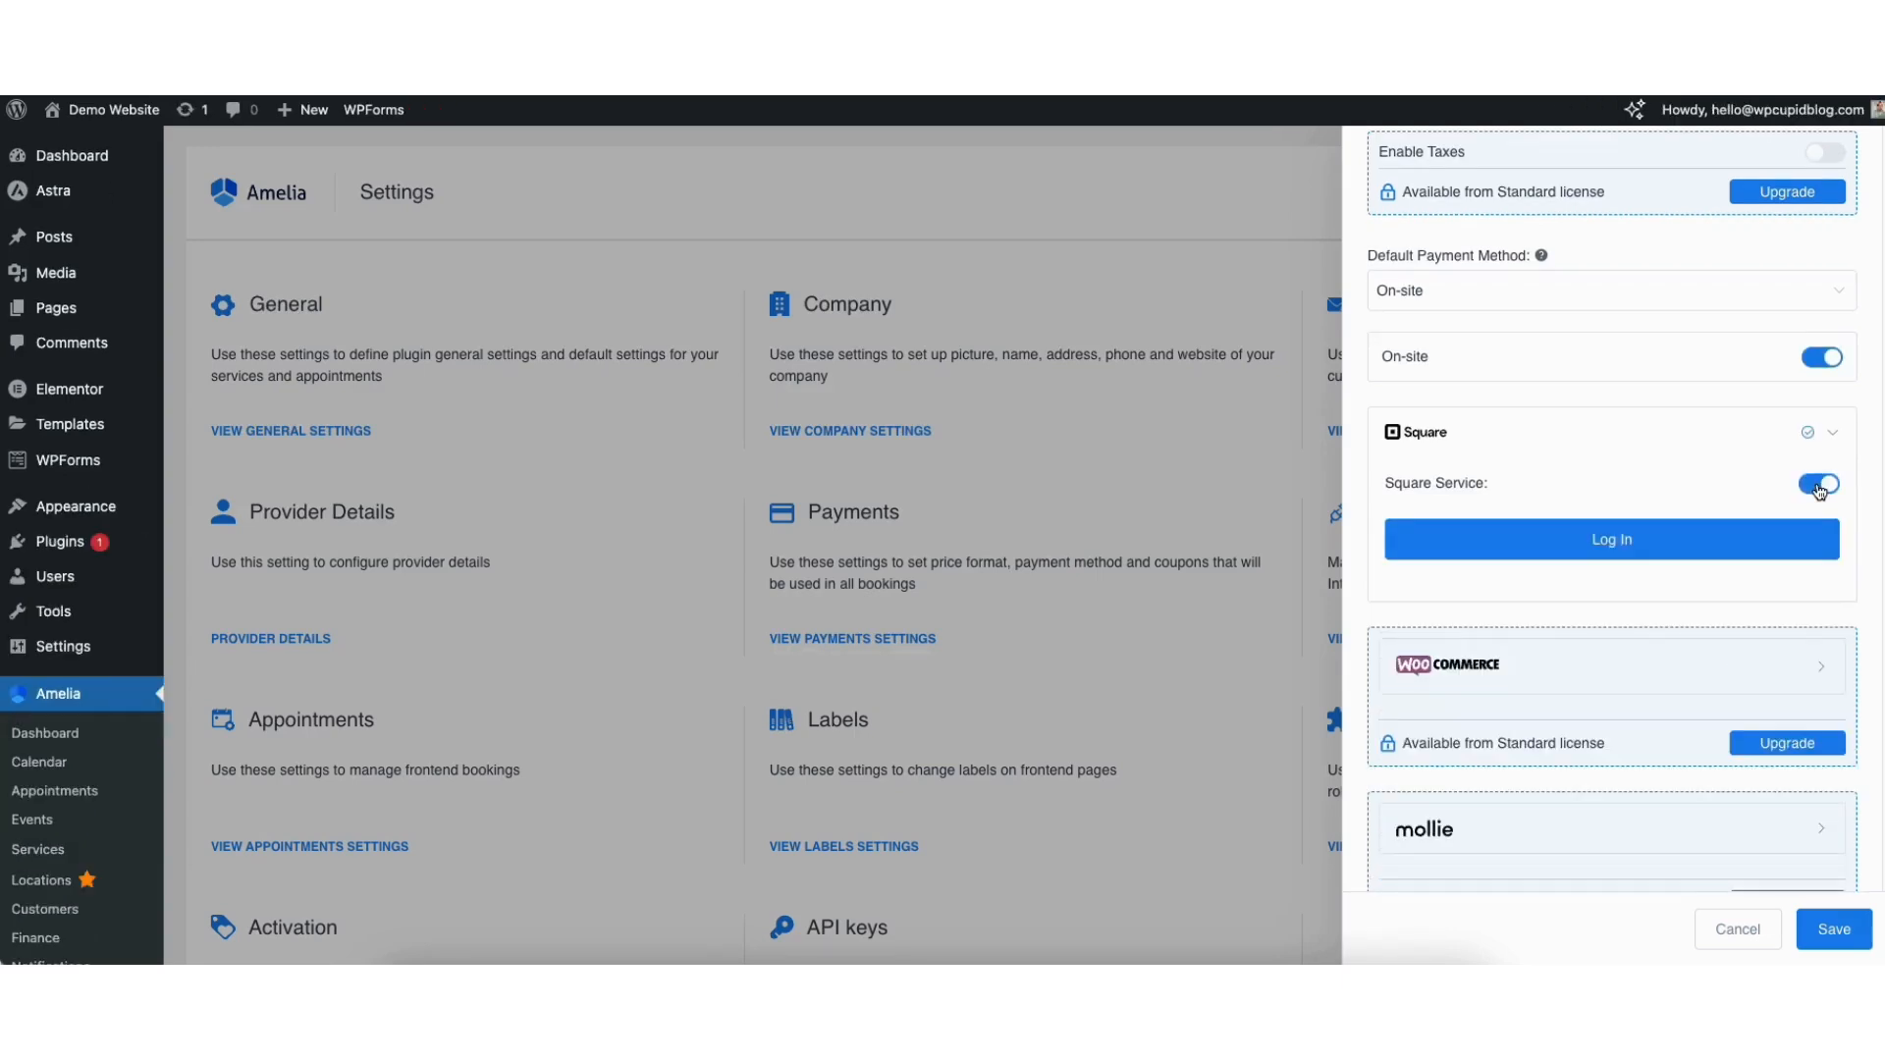
click(1604, 538)
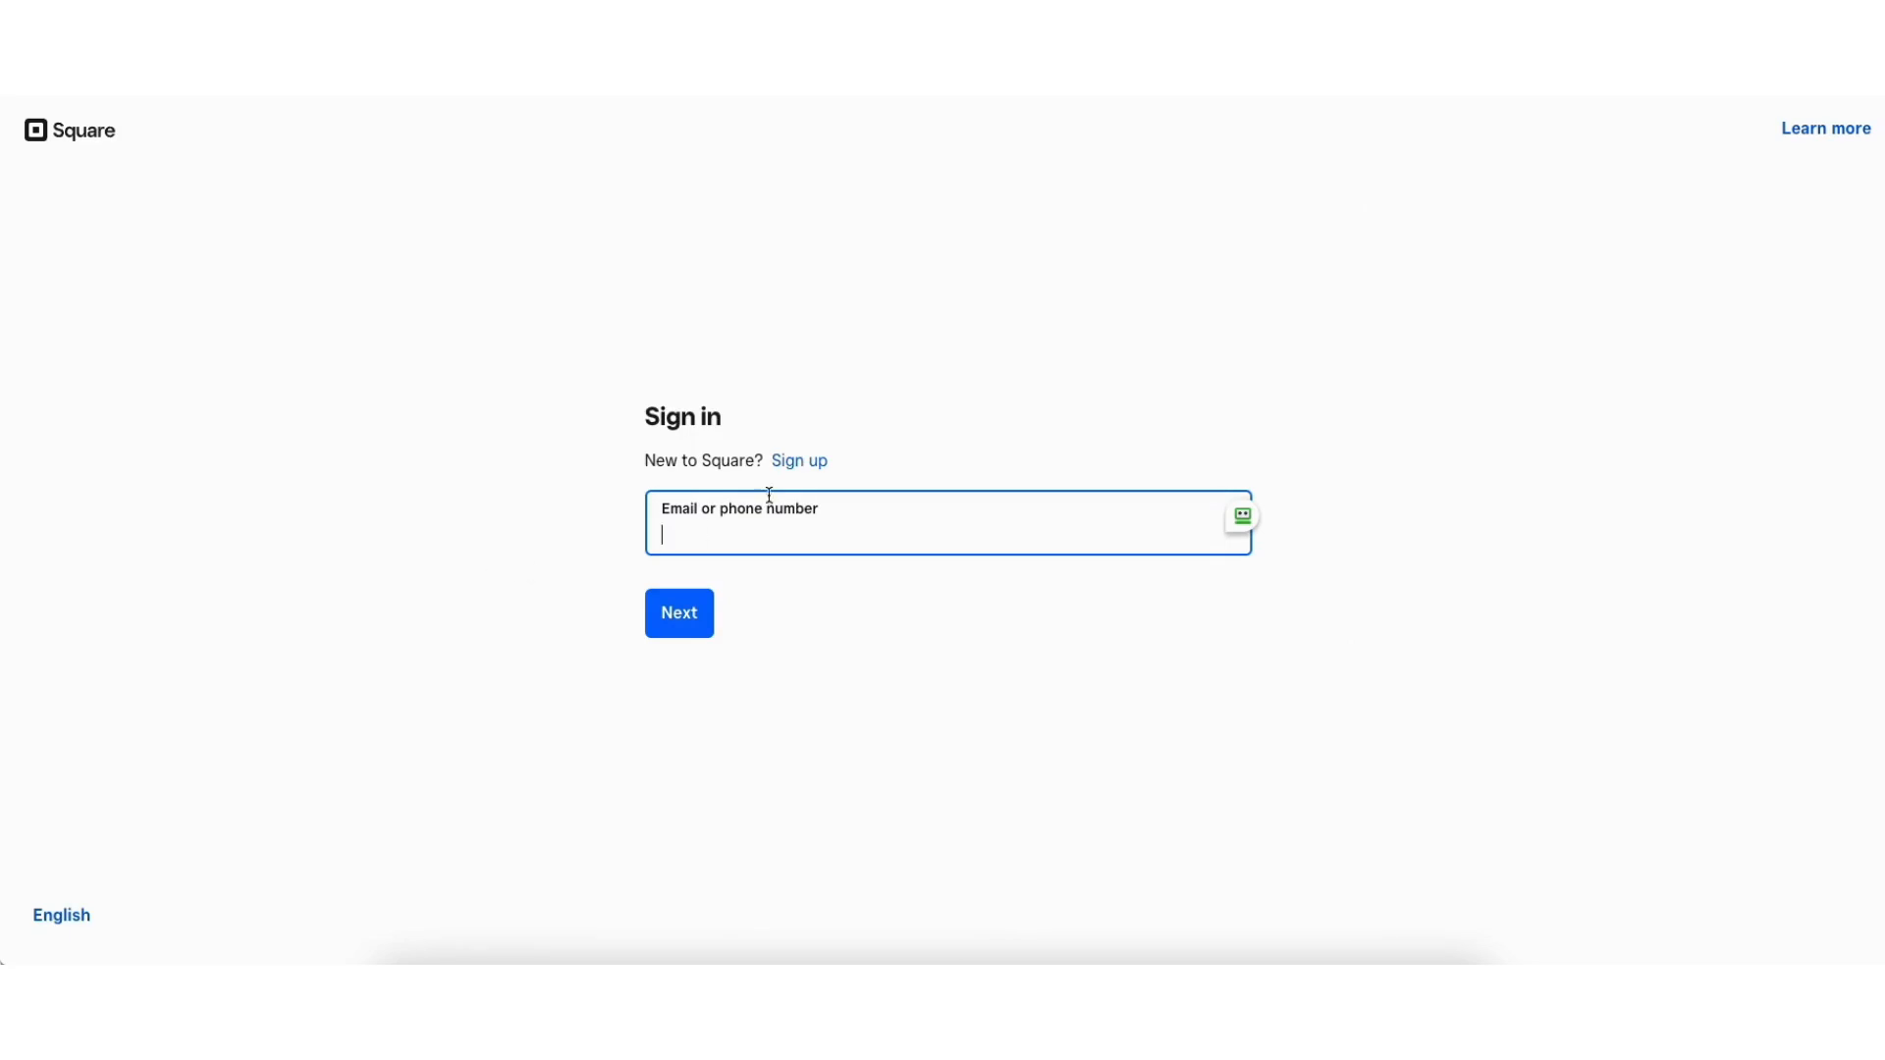
click(801, 461)
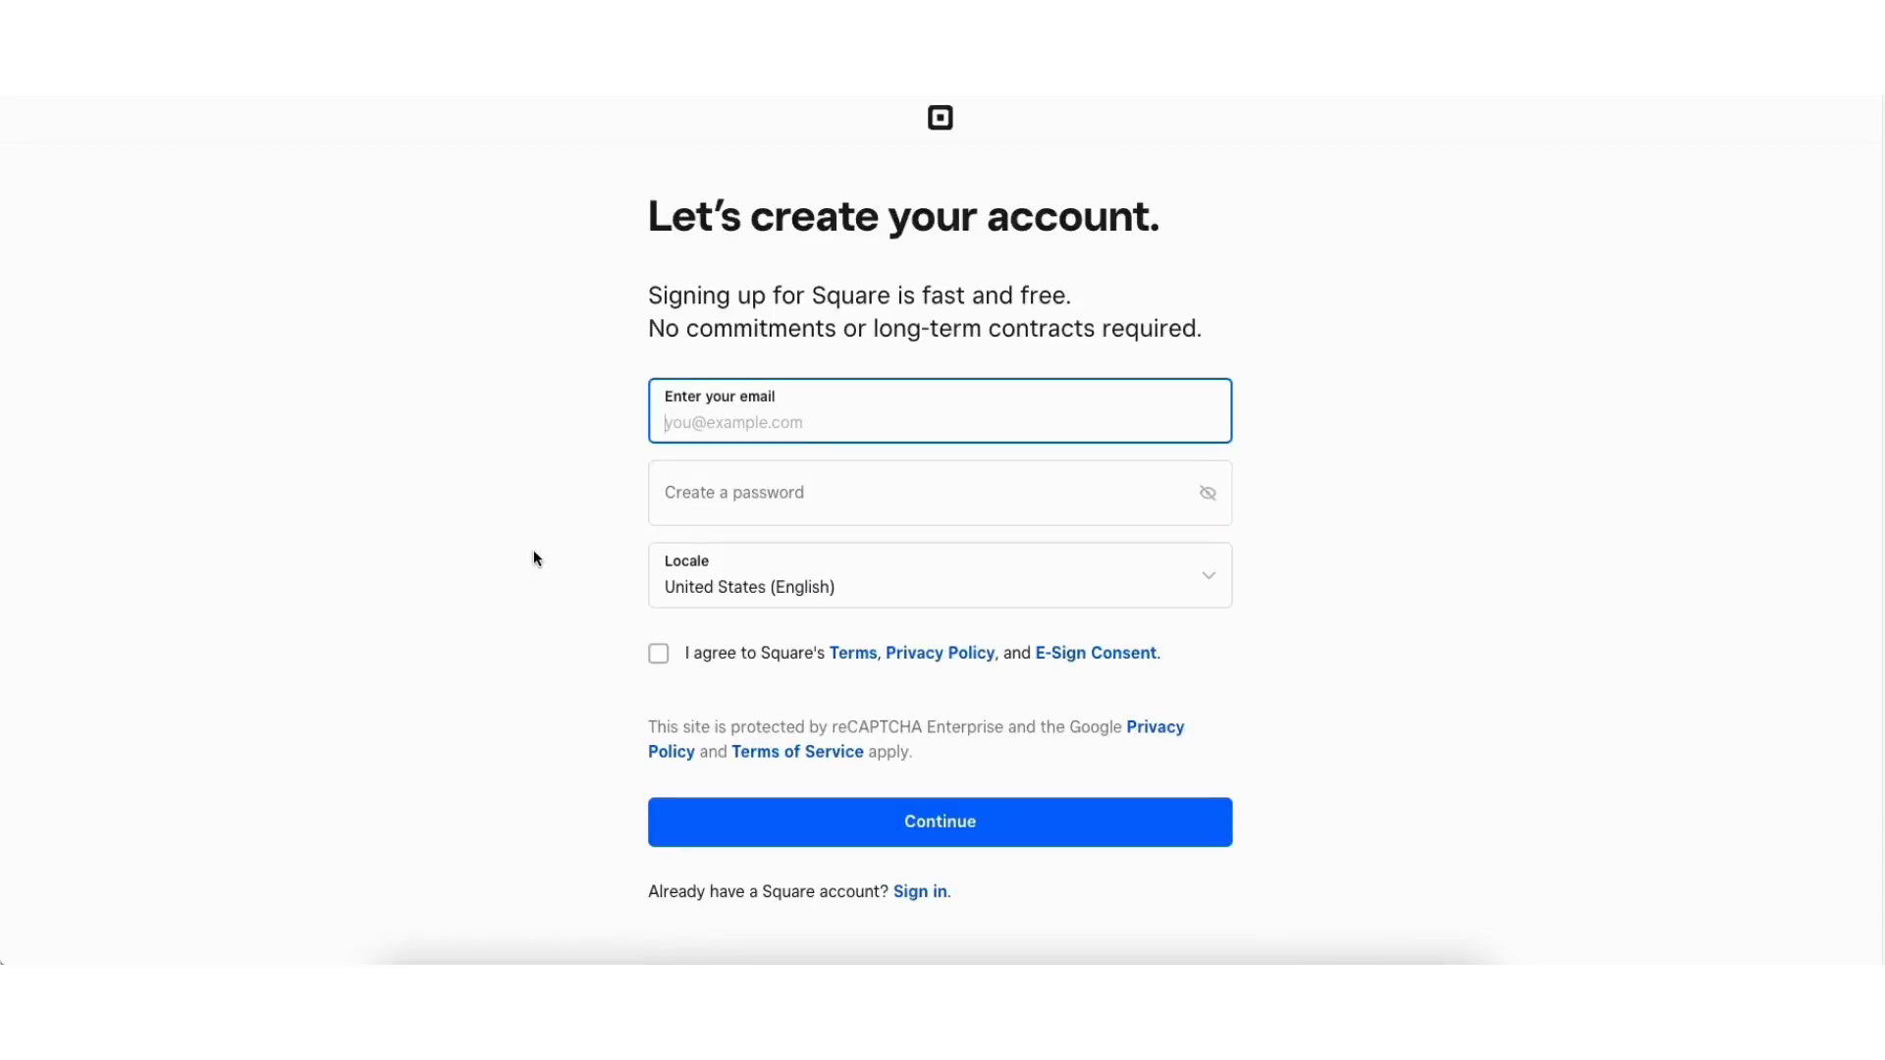
key(super+bracketleft)
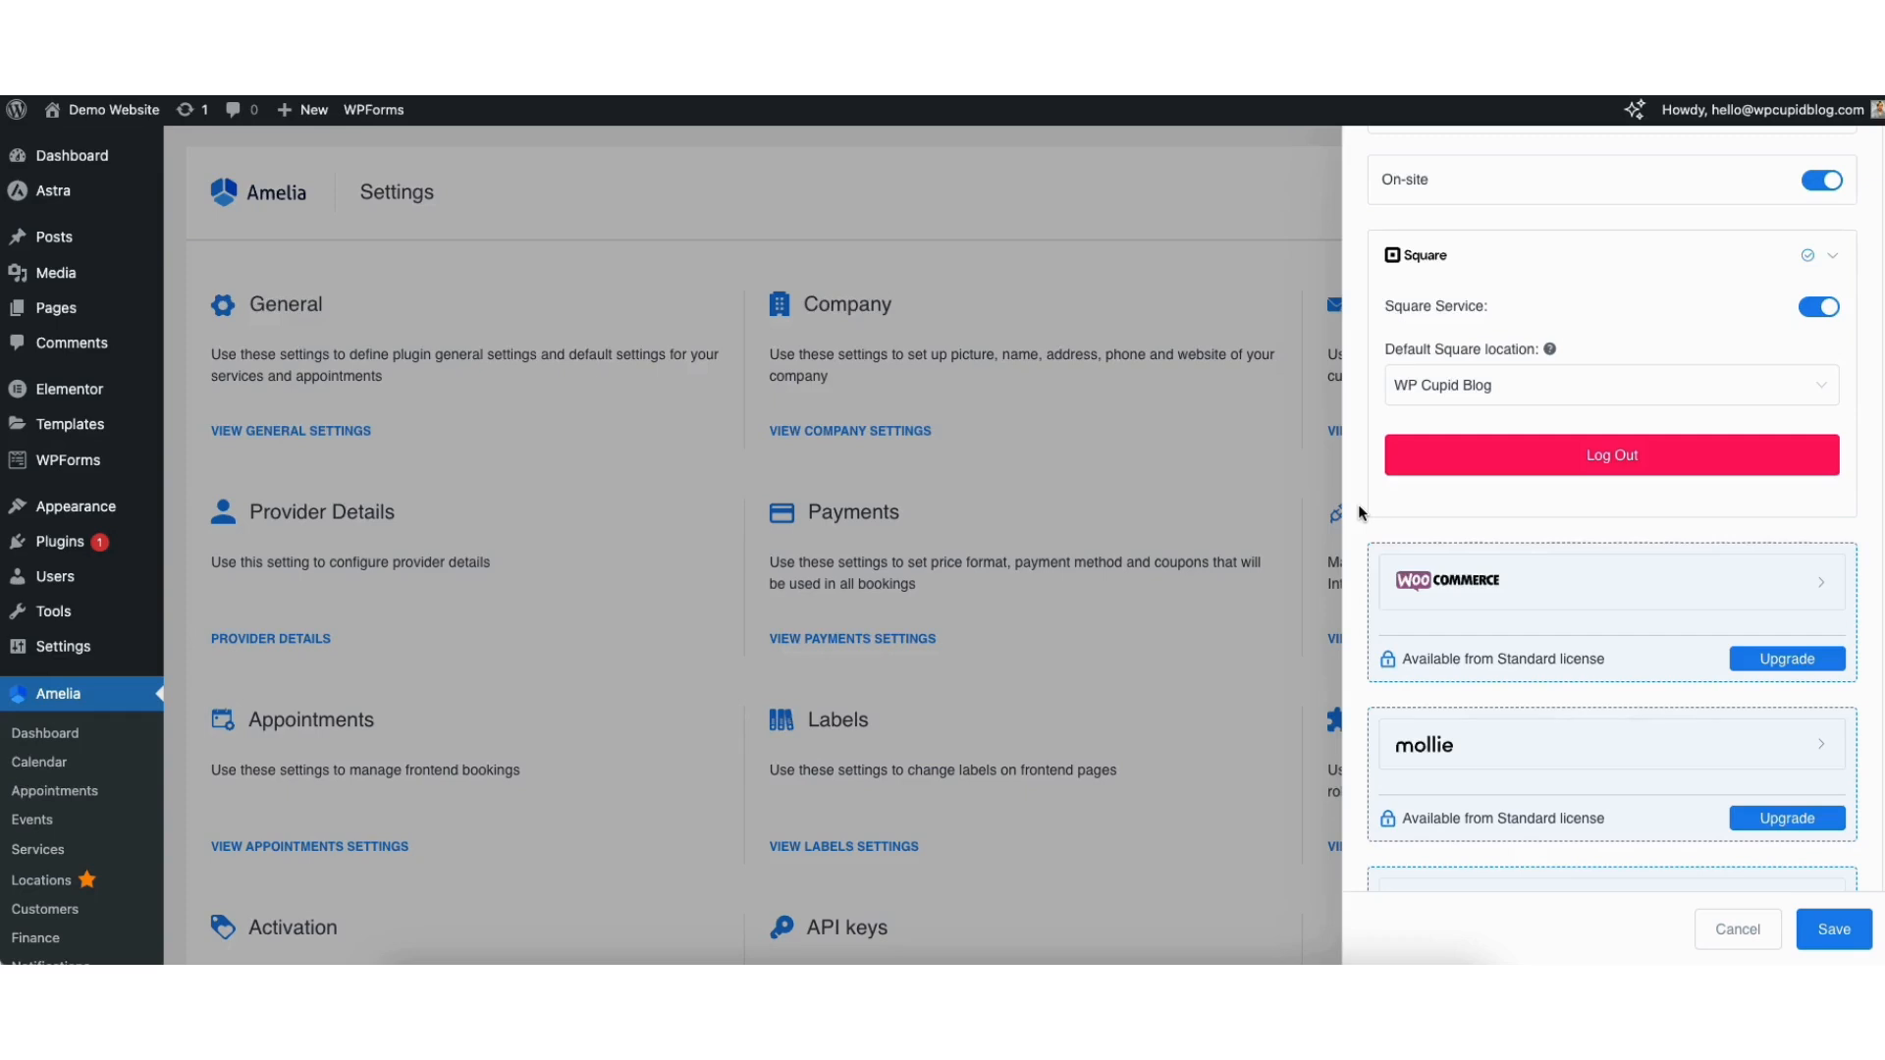
click(1834, 930)
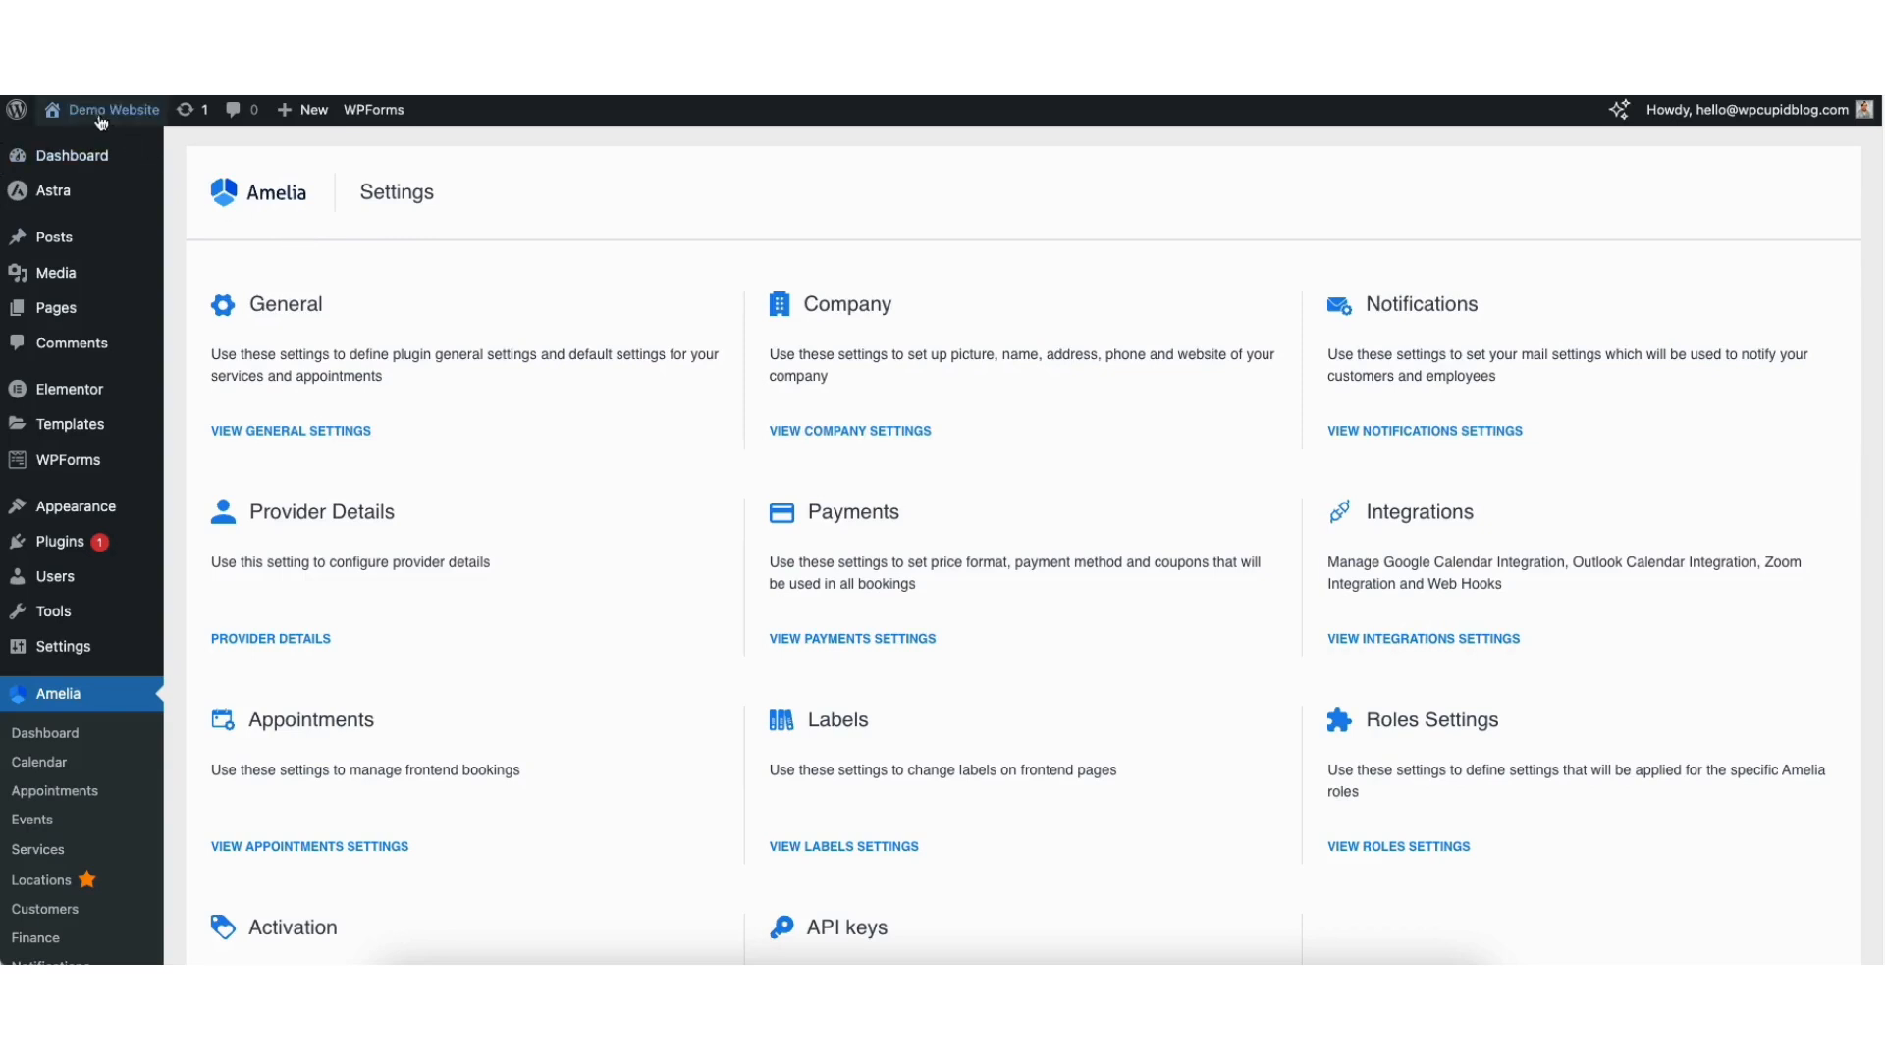
Step: Visit the live site and fill the booking form for Cleanings on August 6, 2024 at 9:00 AM up to the payment stage
mouse_move(90, 115)
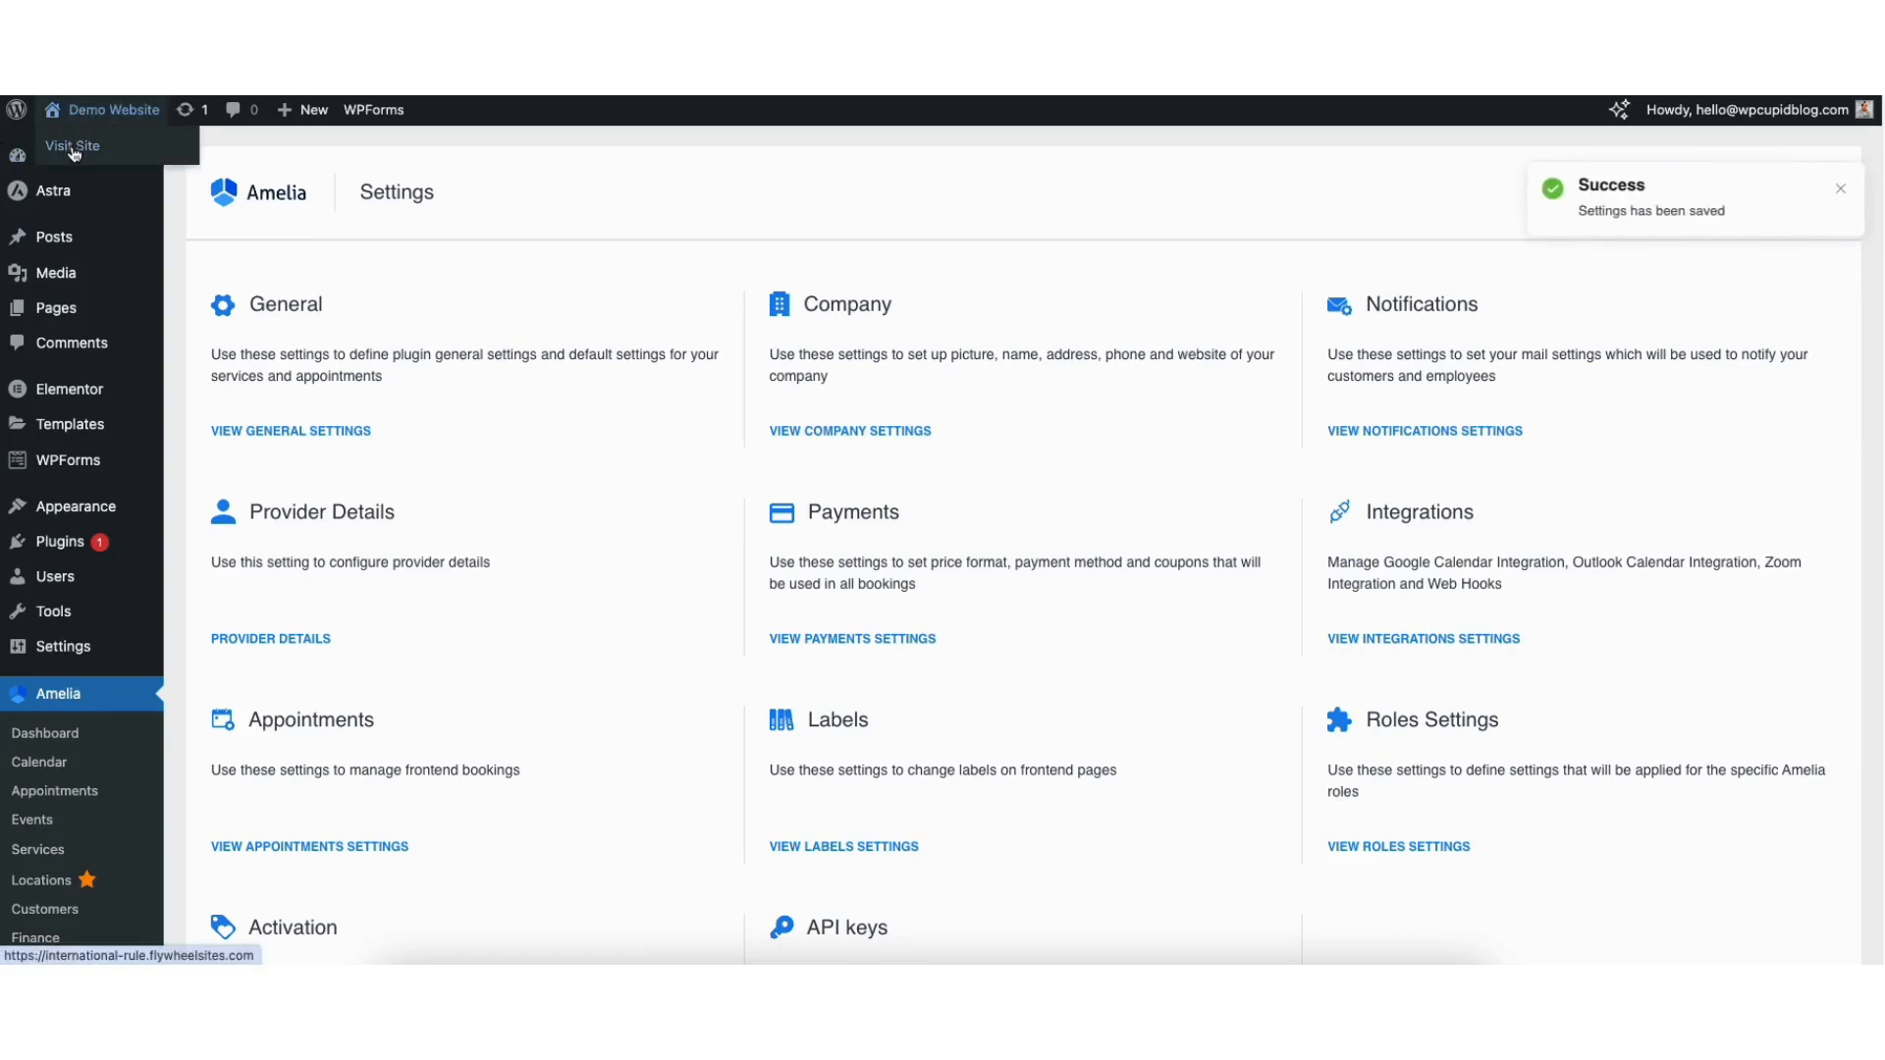
click(74, 147)
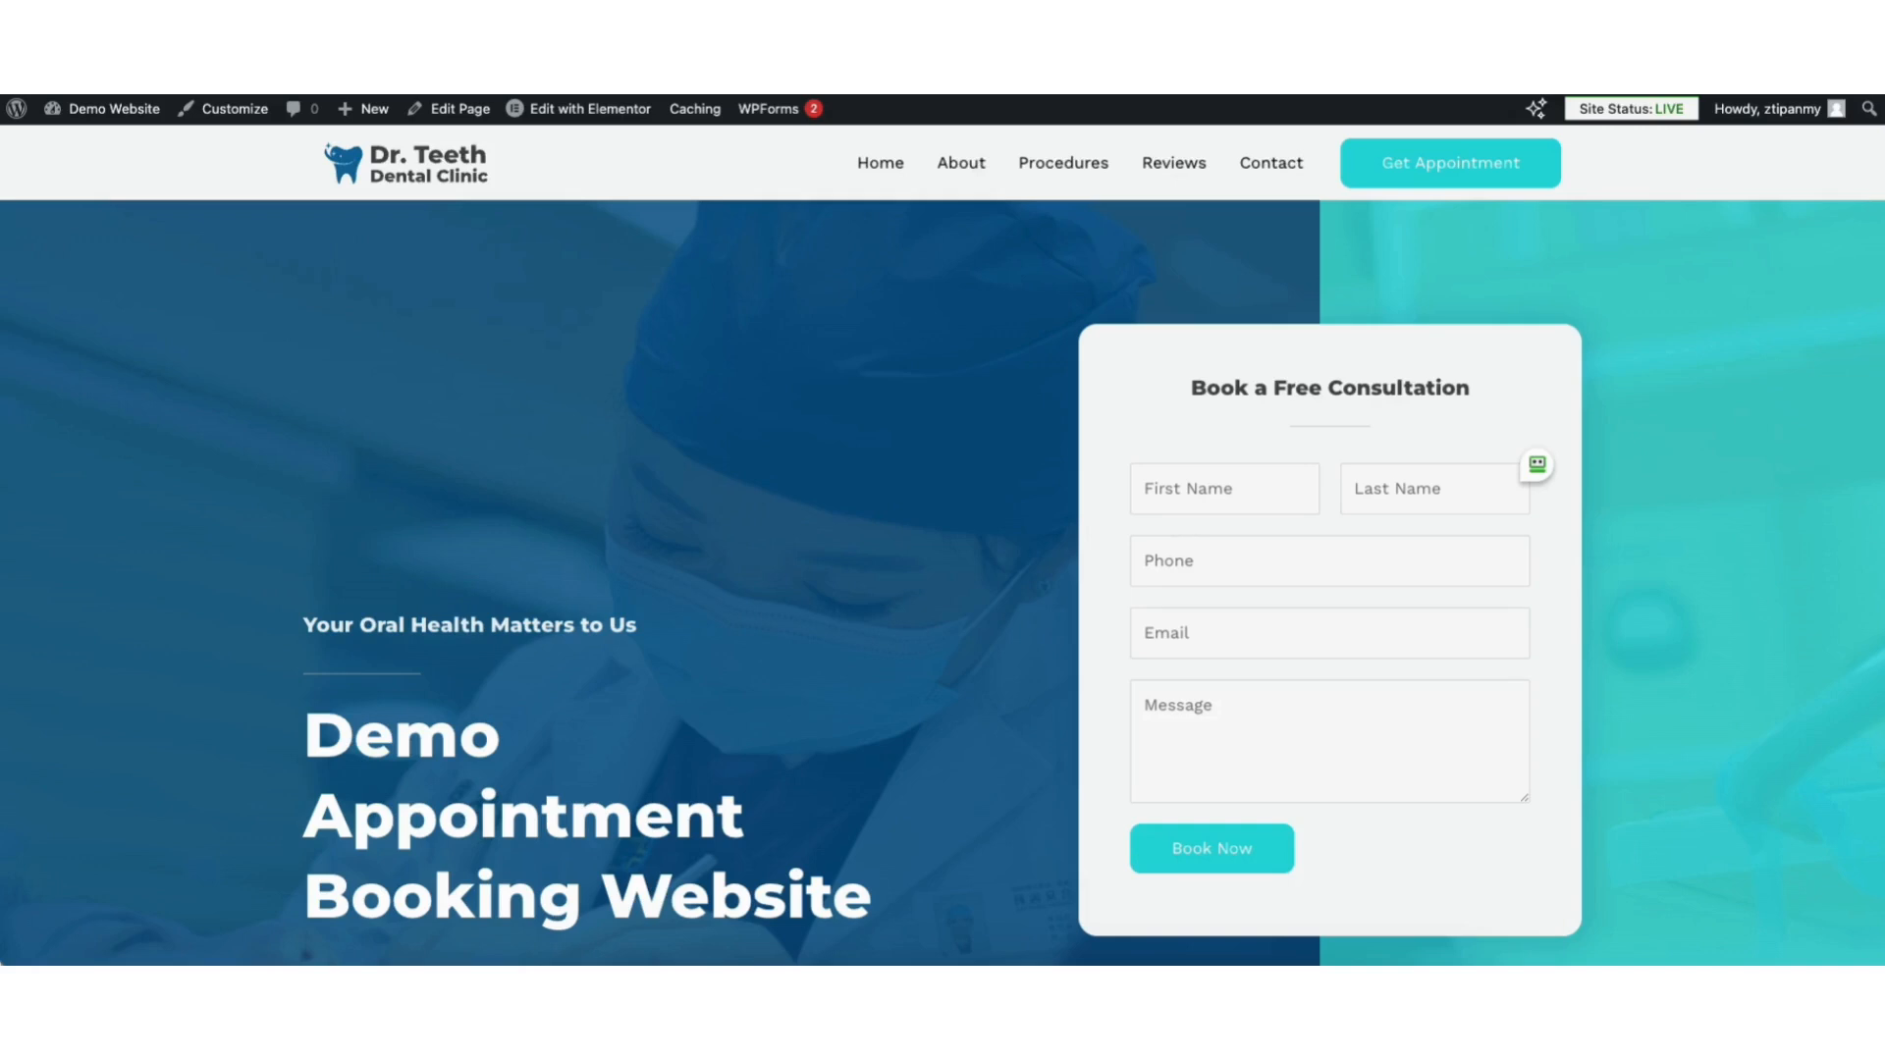
scroll(1855, 517, down, 20)
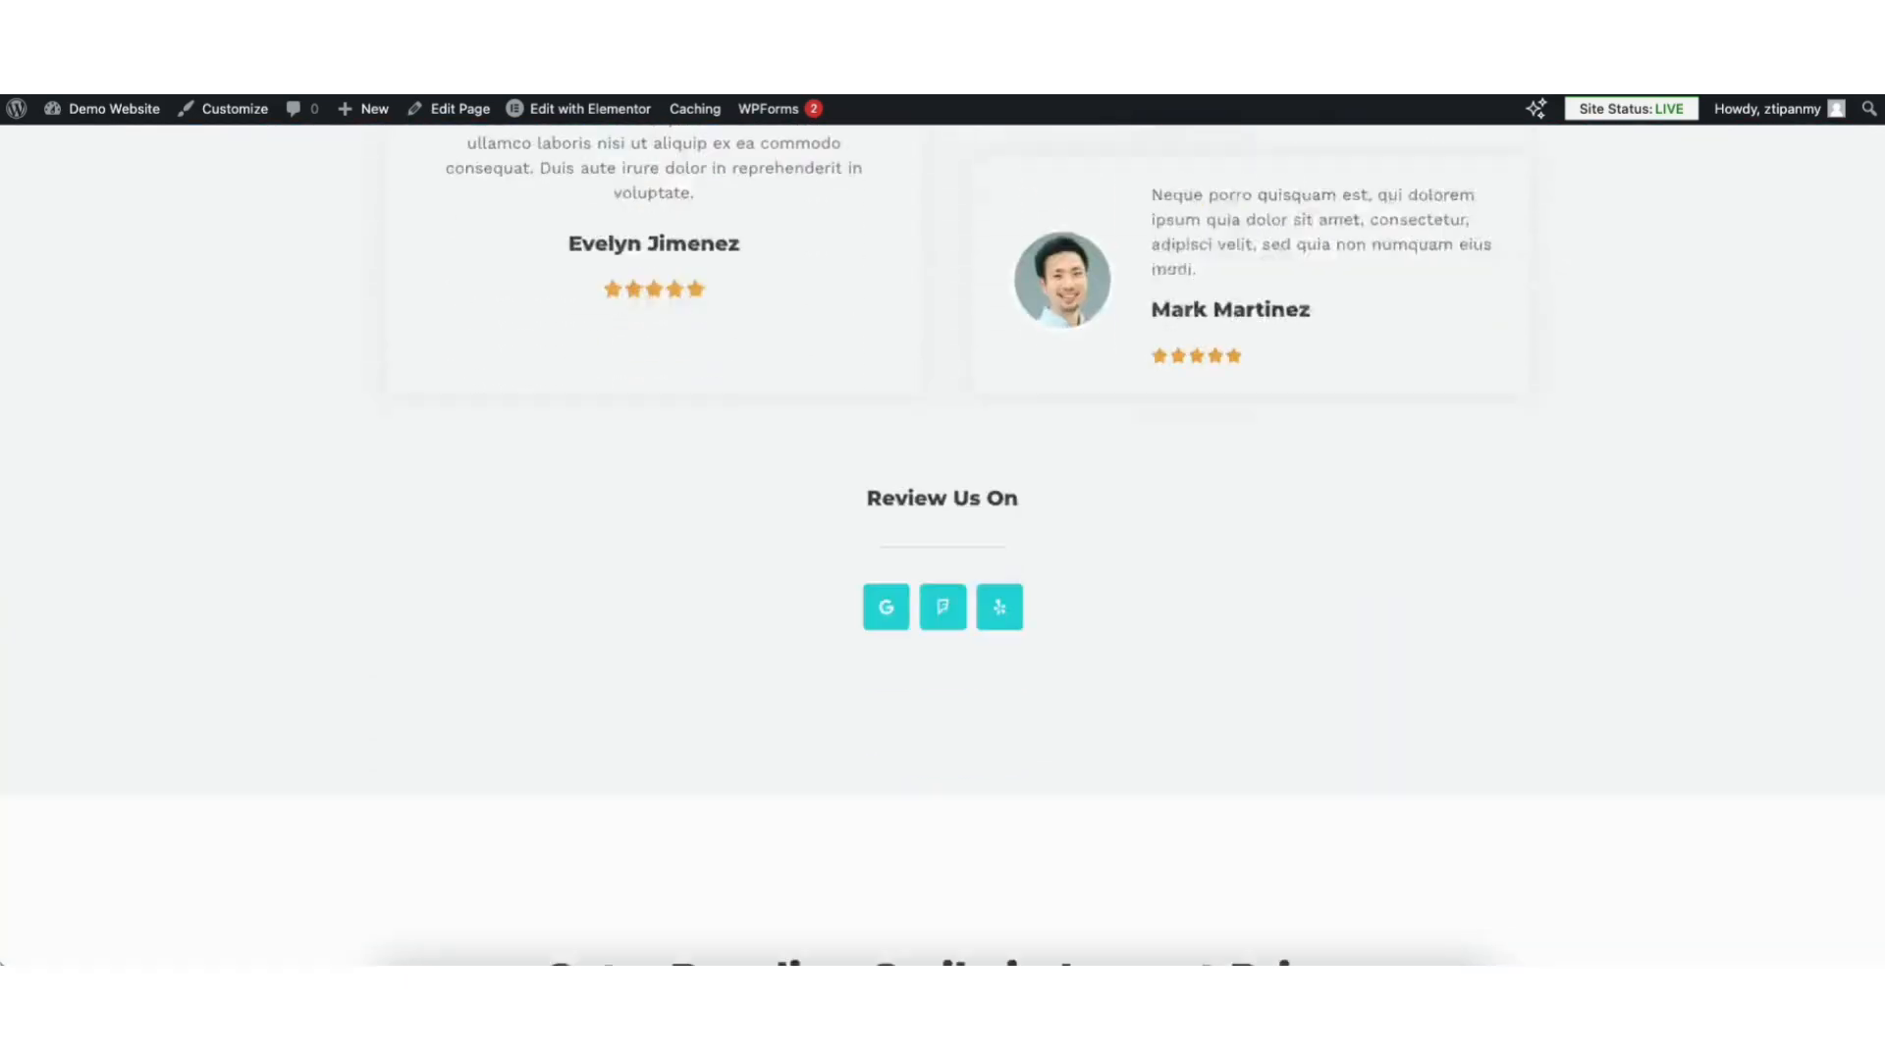
scroll(1870, 746, down, 15)
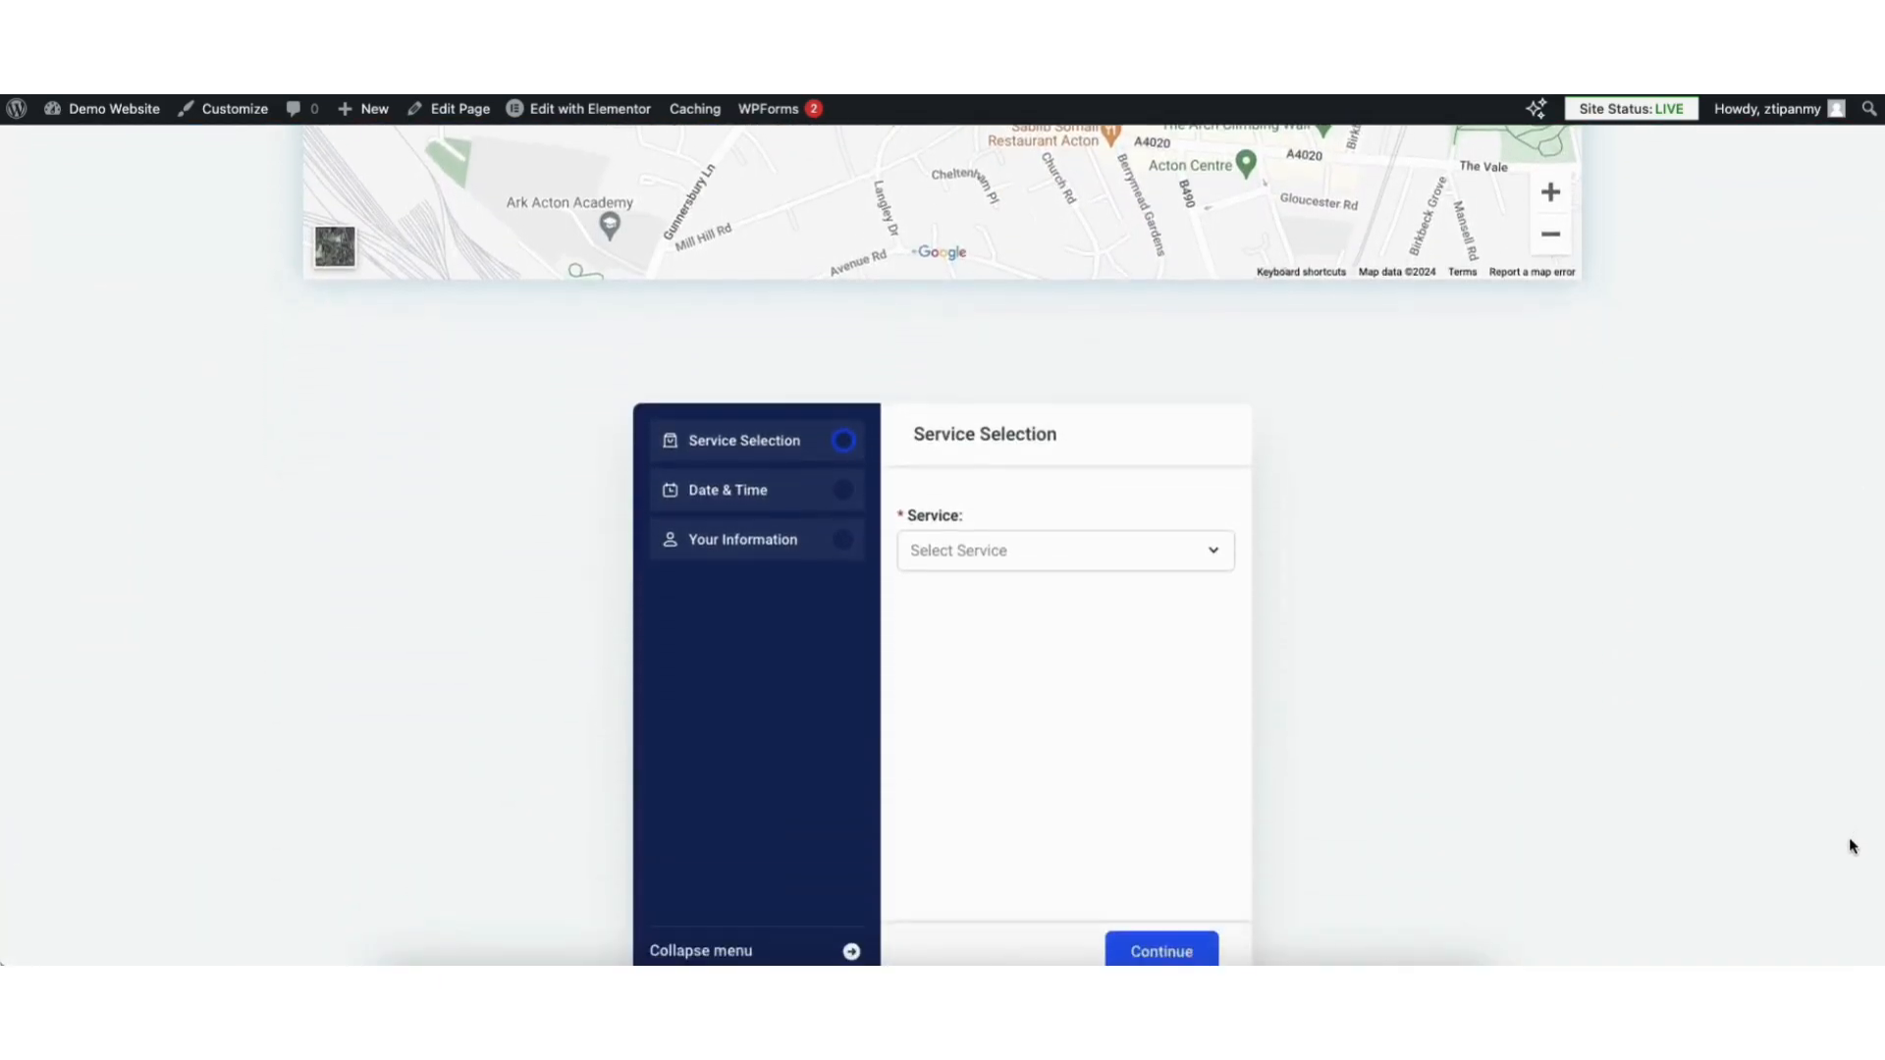
scroll(1853, 846, down, 1)
click(928, 449)
click(950, 493)
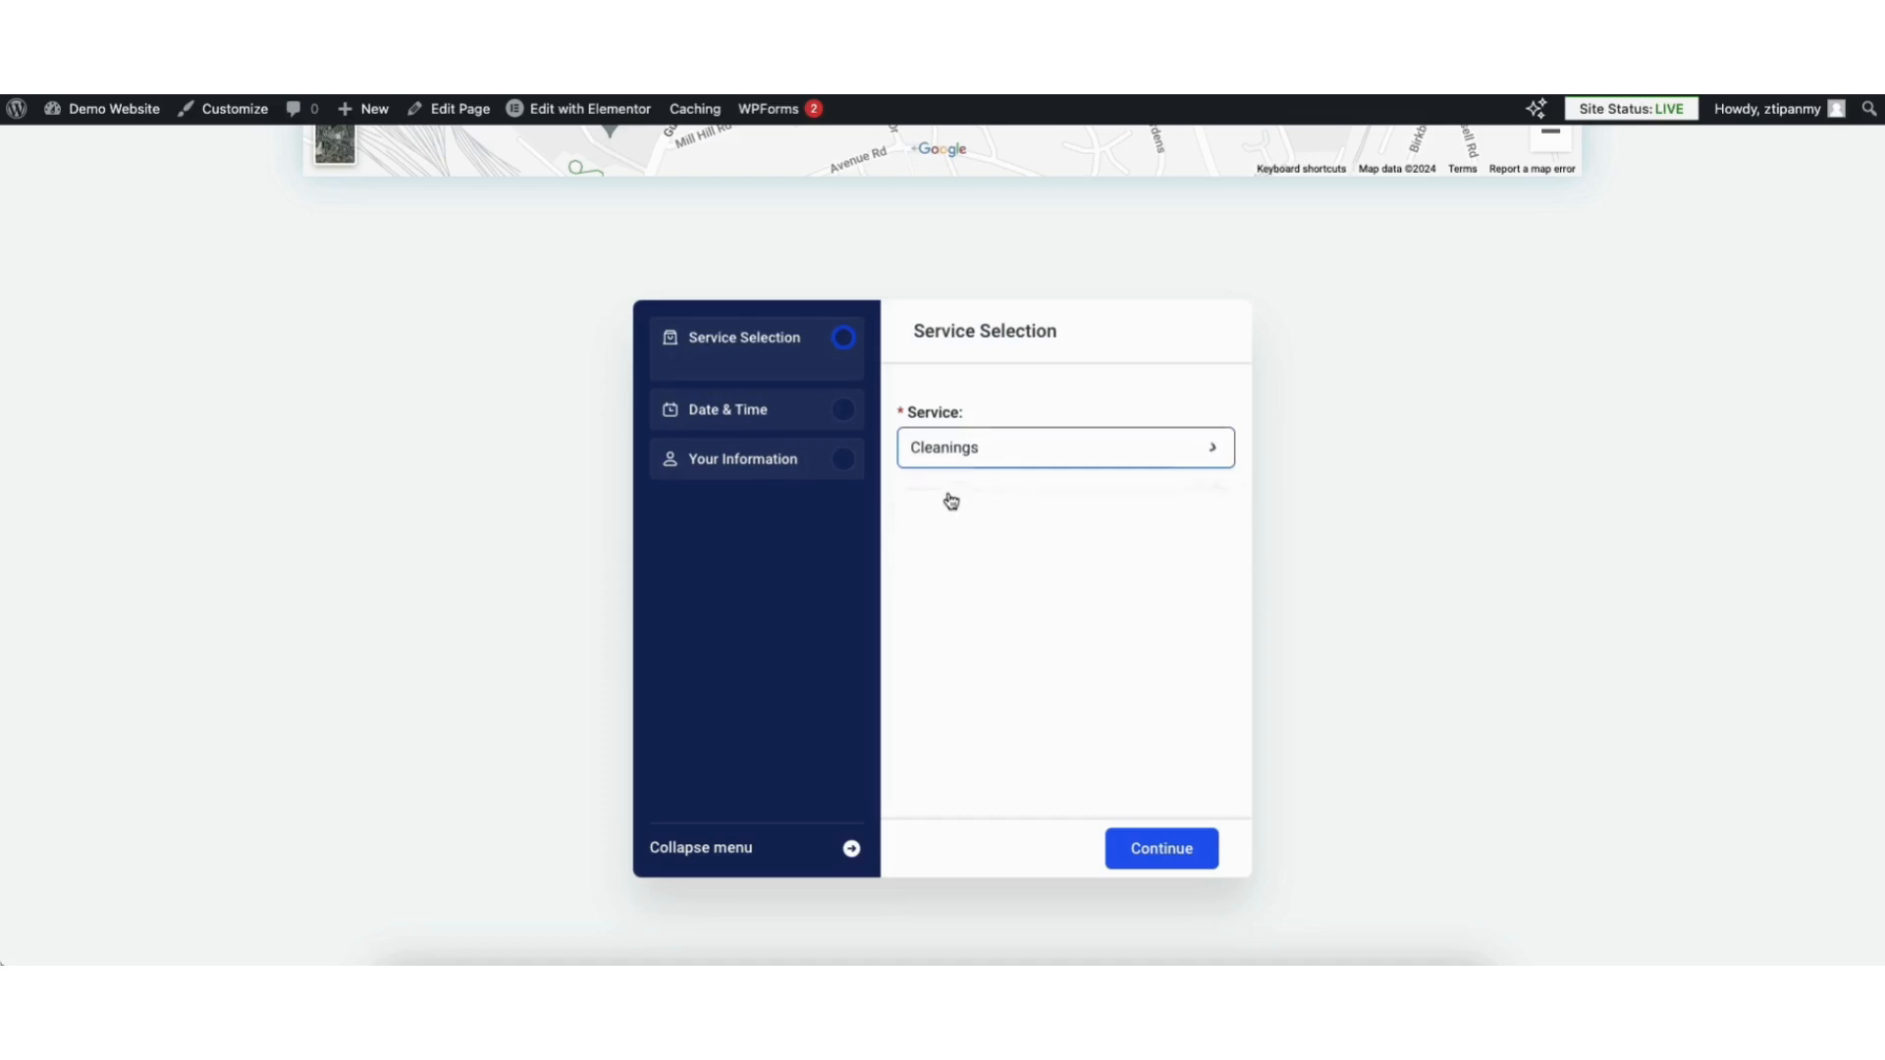
click(1151, 850)
click(1136, 847)
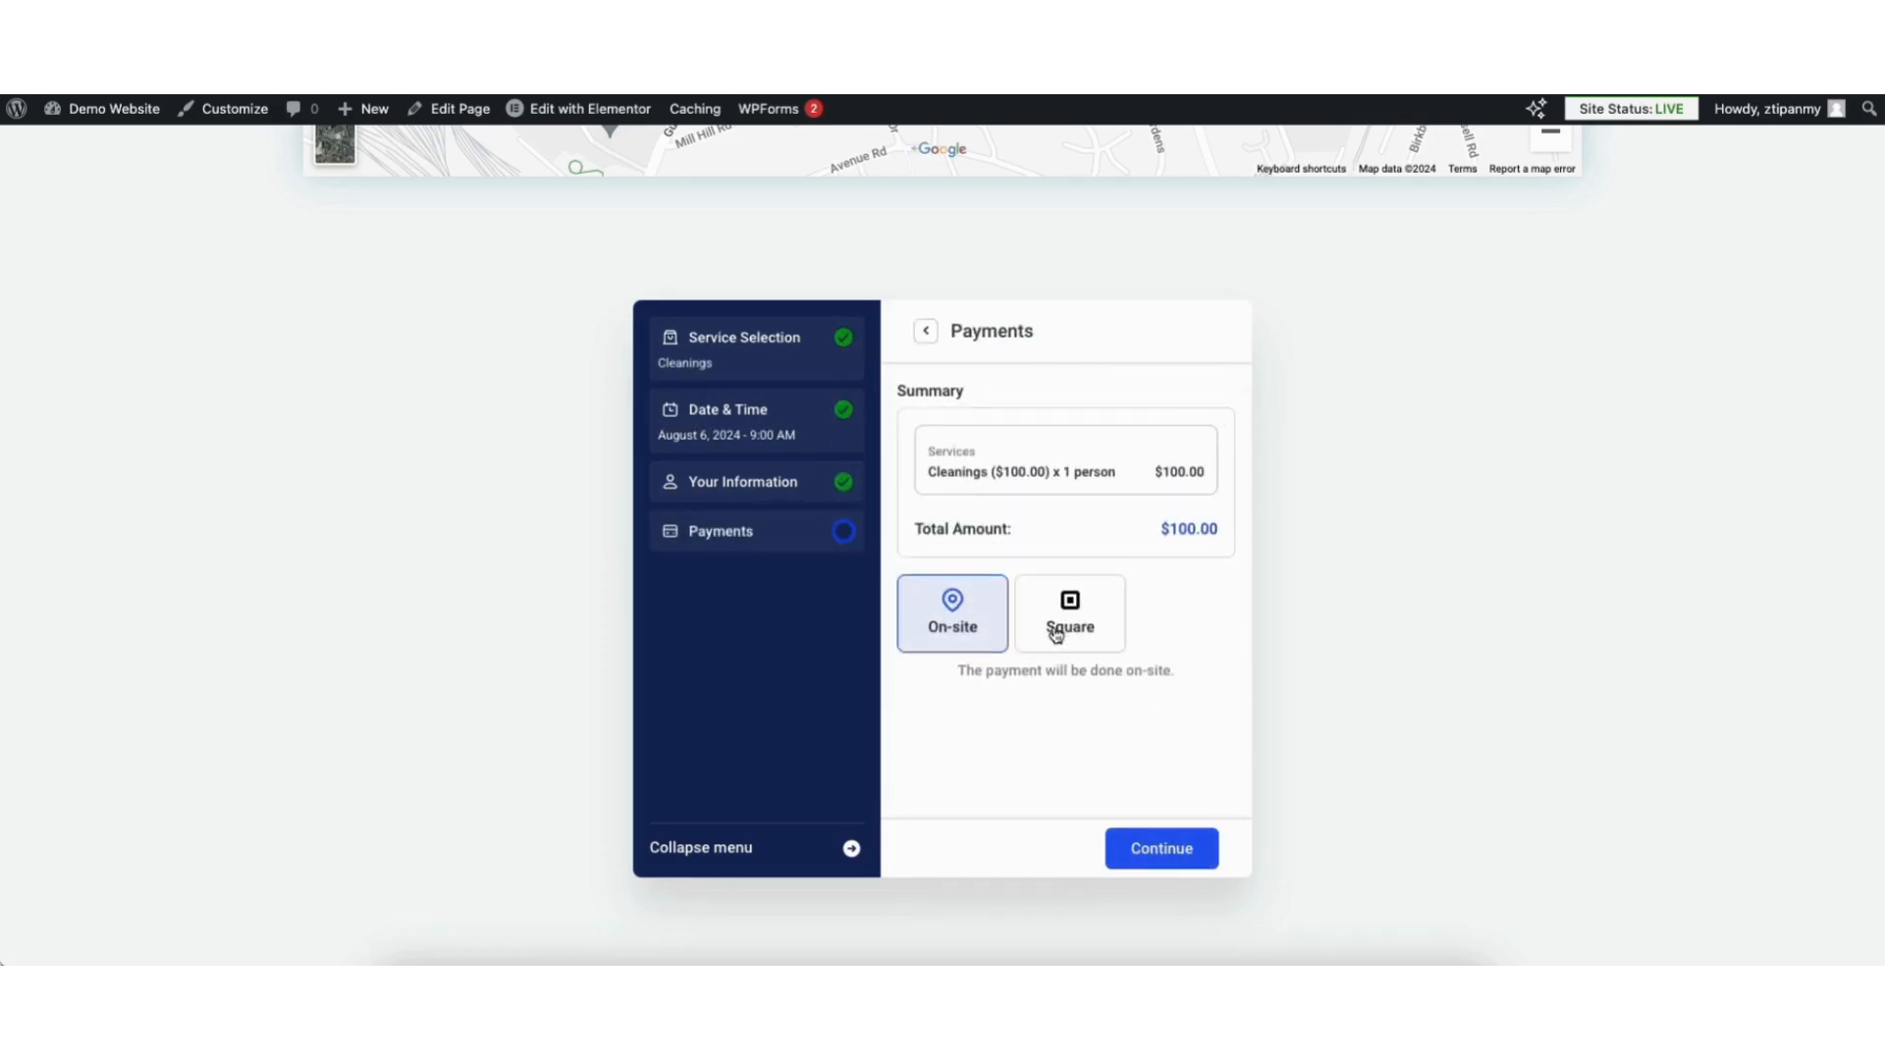
Step: Choose Square as the booking's payment method, continue to the Square checkout and review its order and contact sections
click(1056, 638)
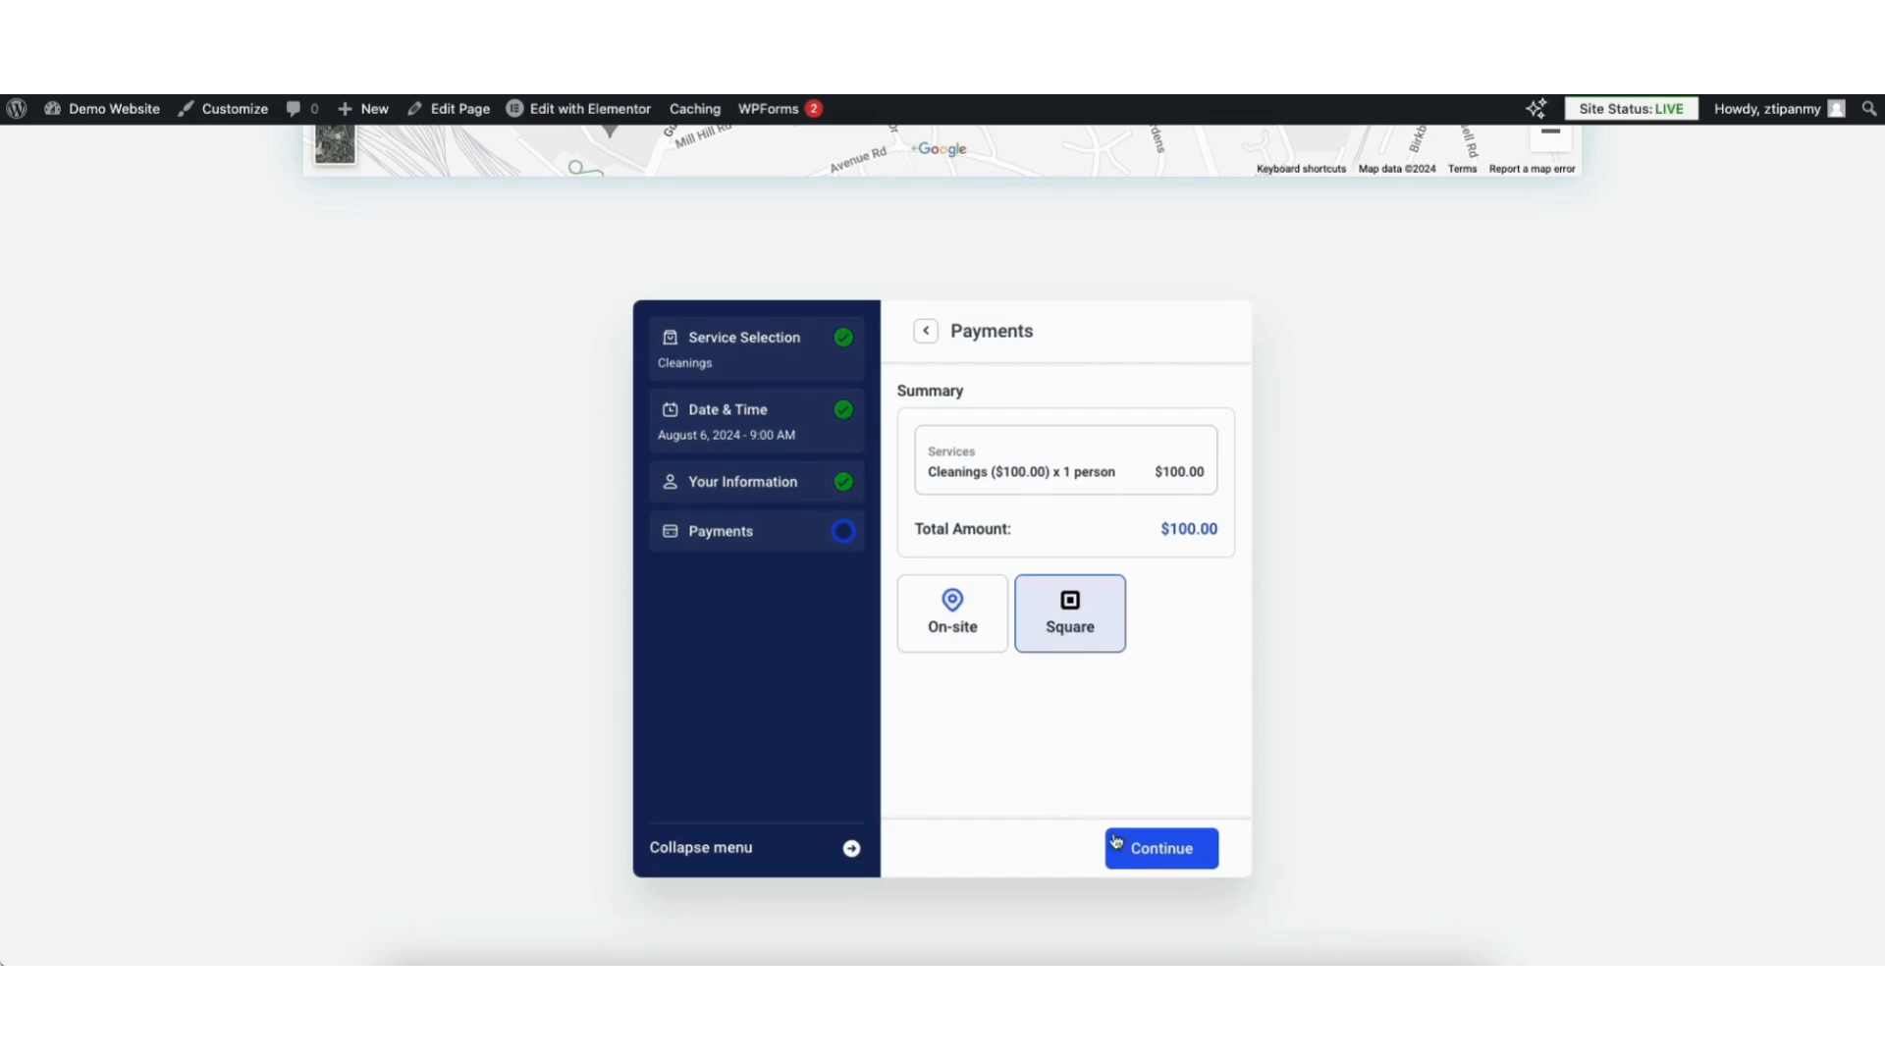
click(1146, 856)
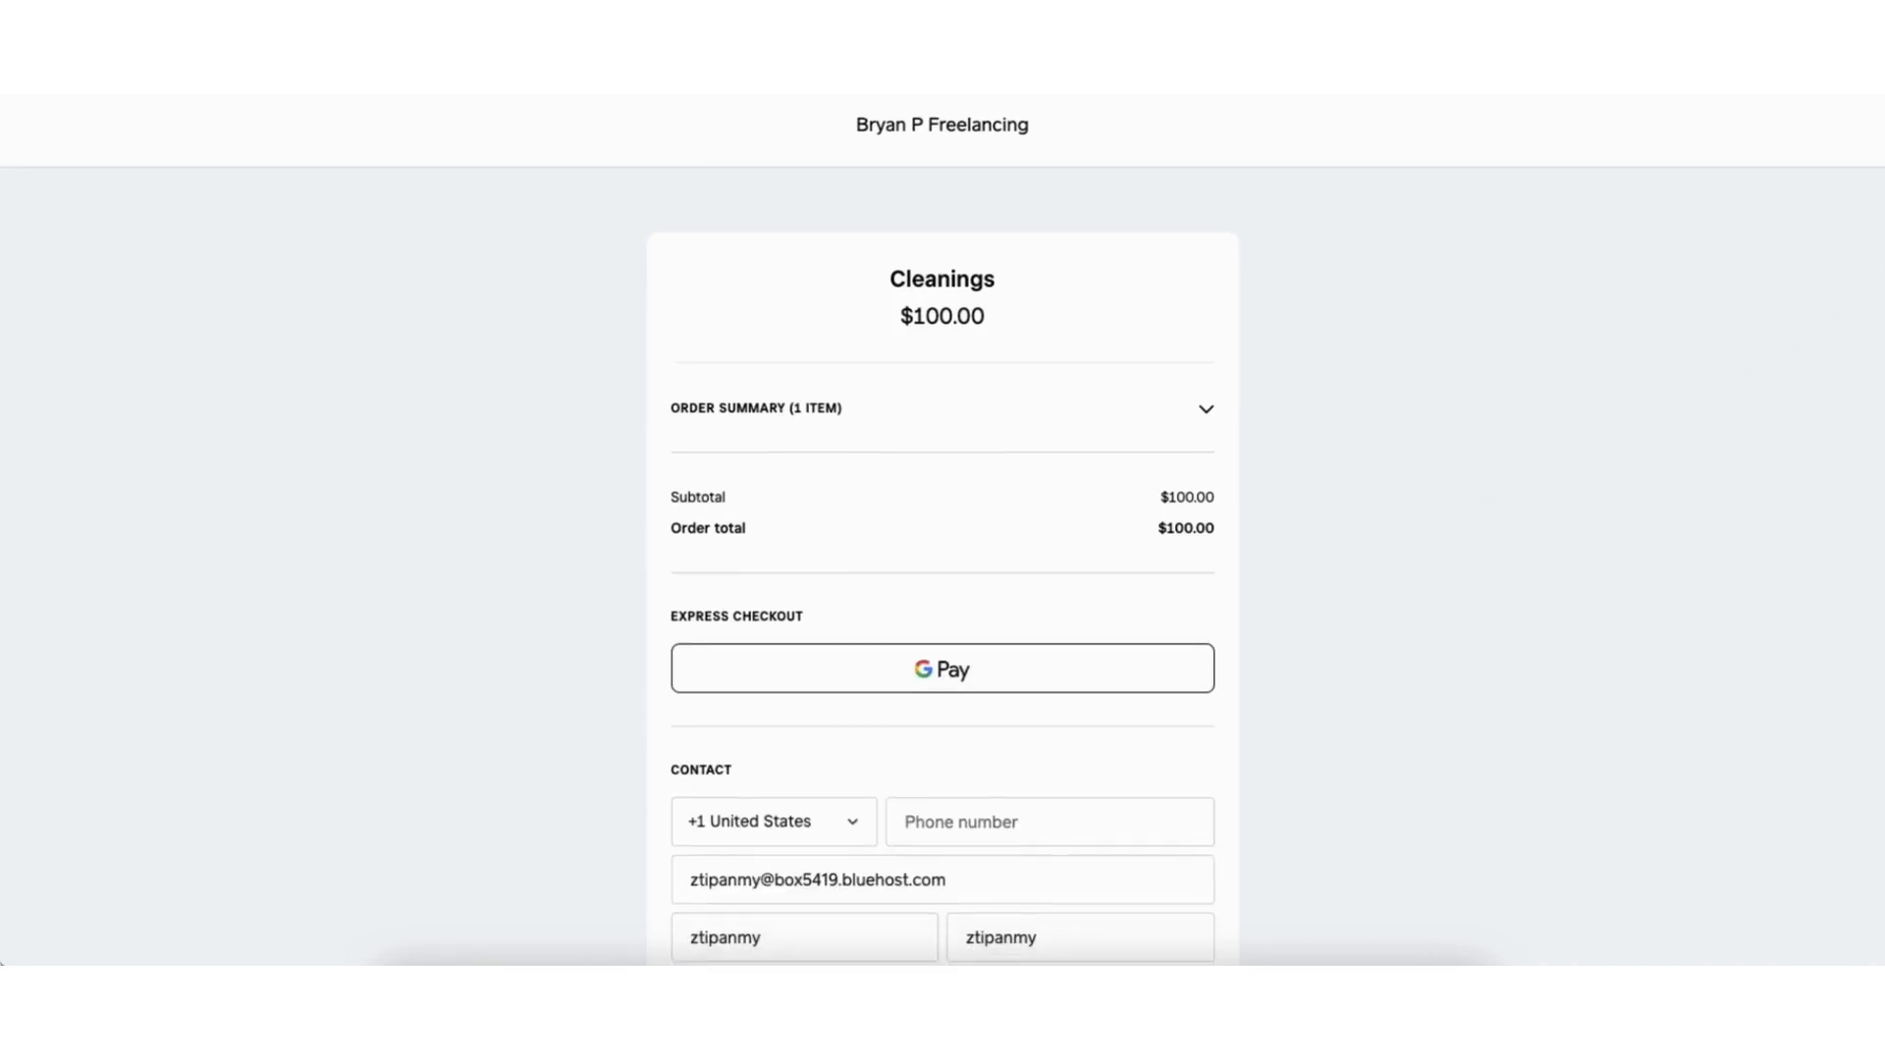
scroll(943, 540, down, 2)
scroll(1870, 510, down, 5)
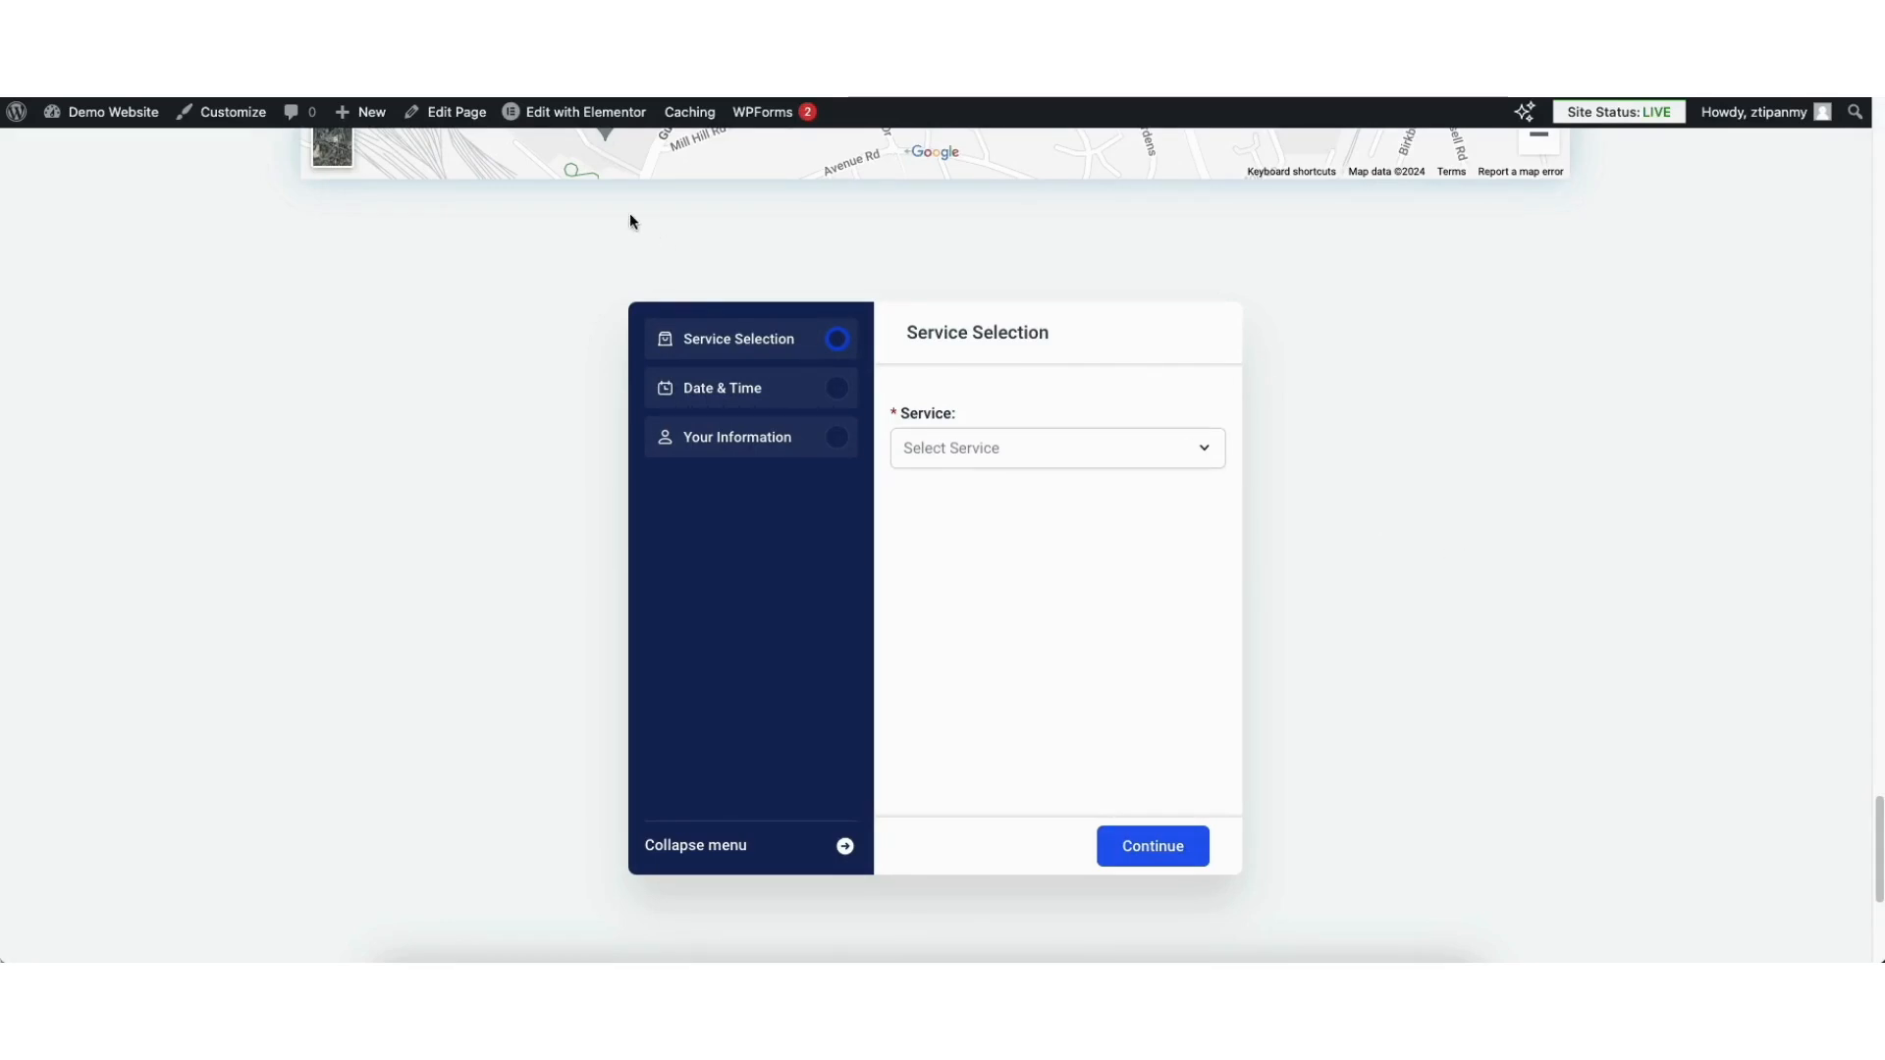
Step: Open the home page in the Elementor editor and look over its publishing and saving options
click(578, 115)
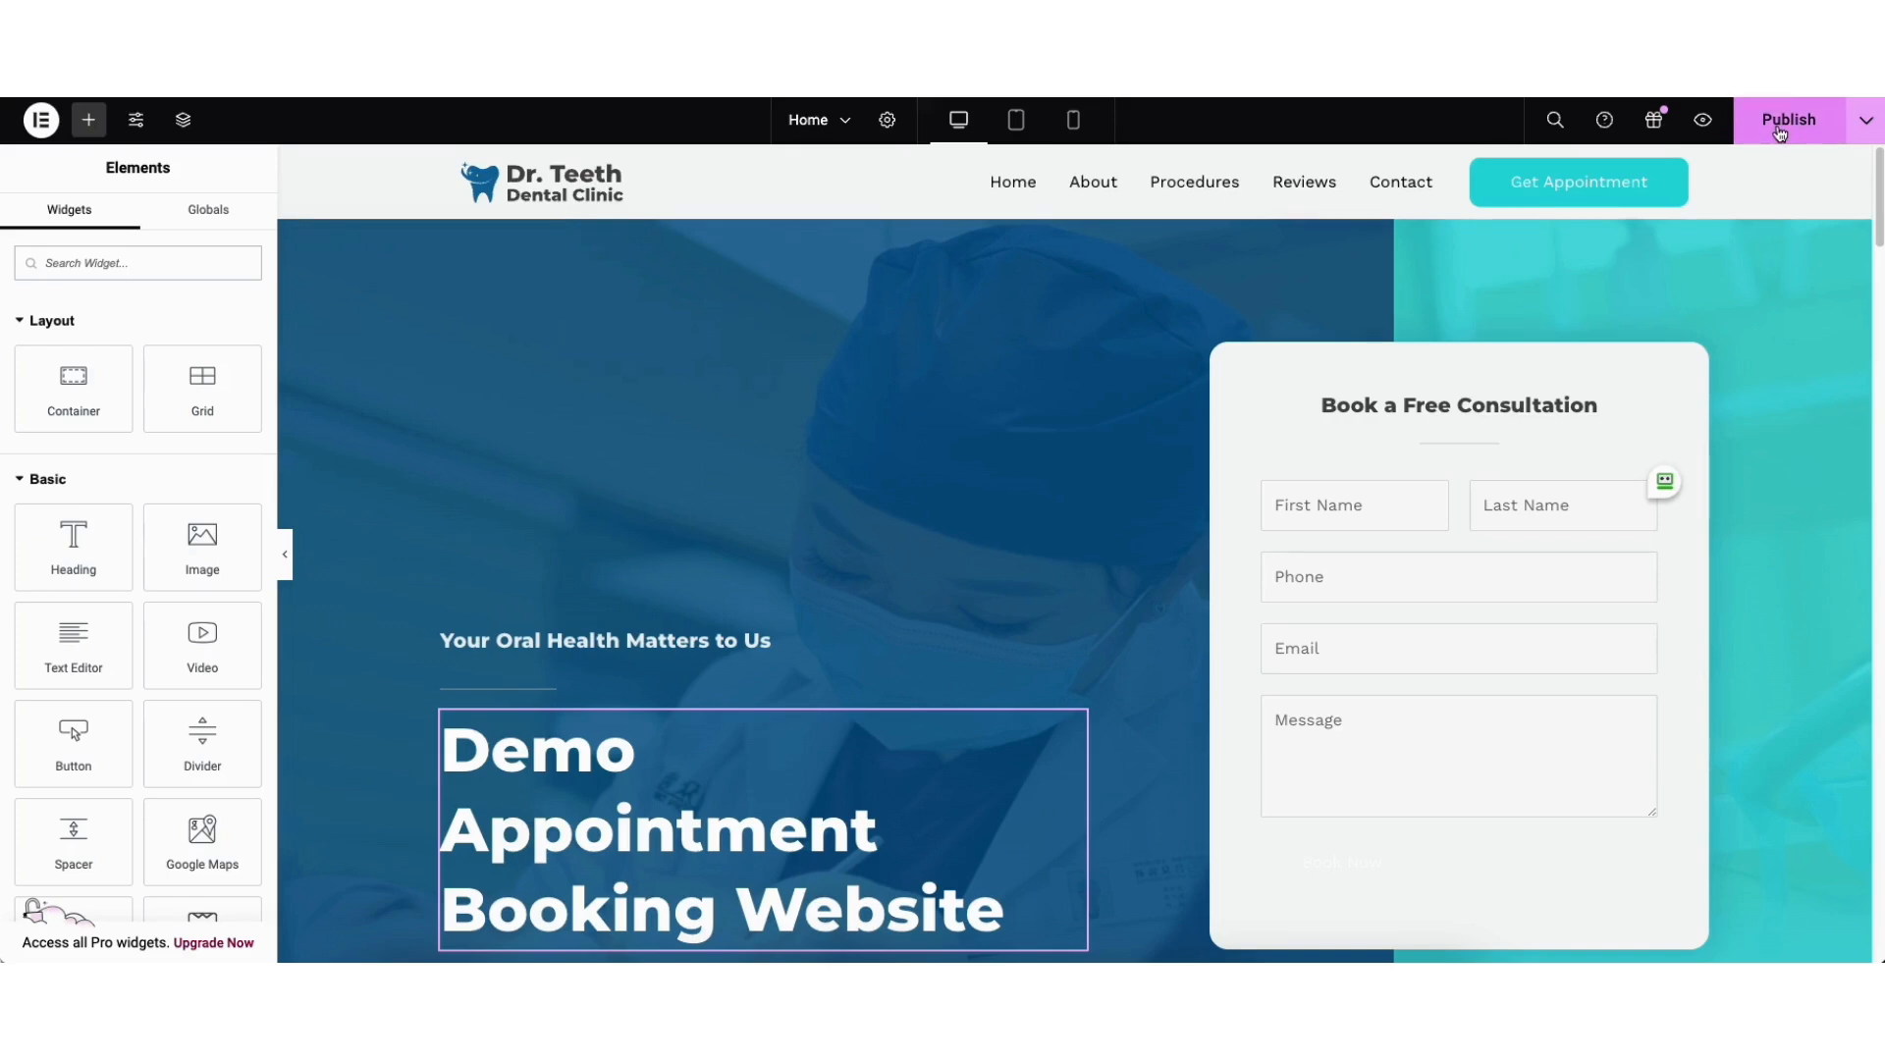
click(1864, 120)
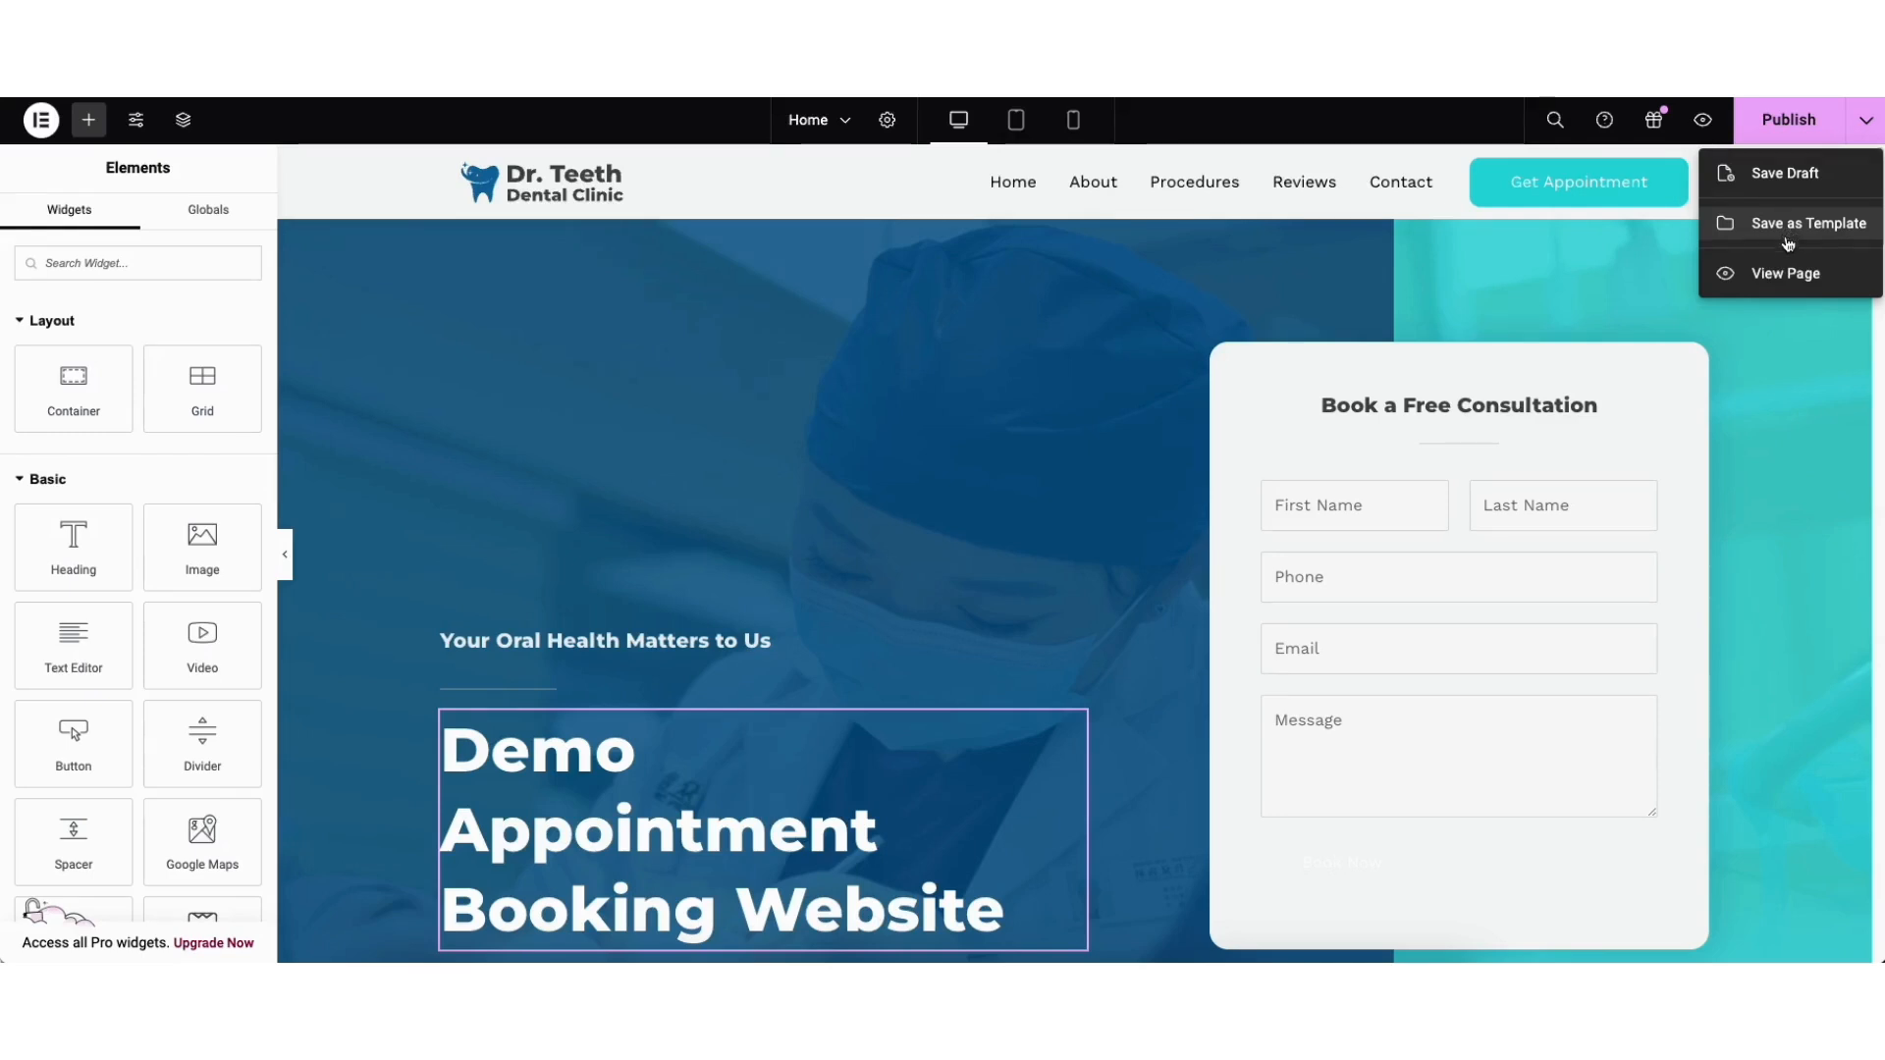
click(1783, 341)
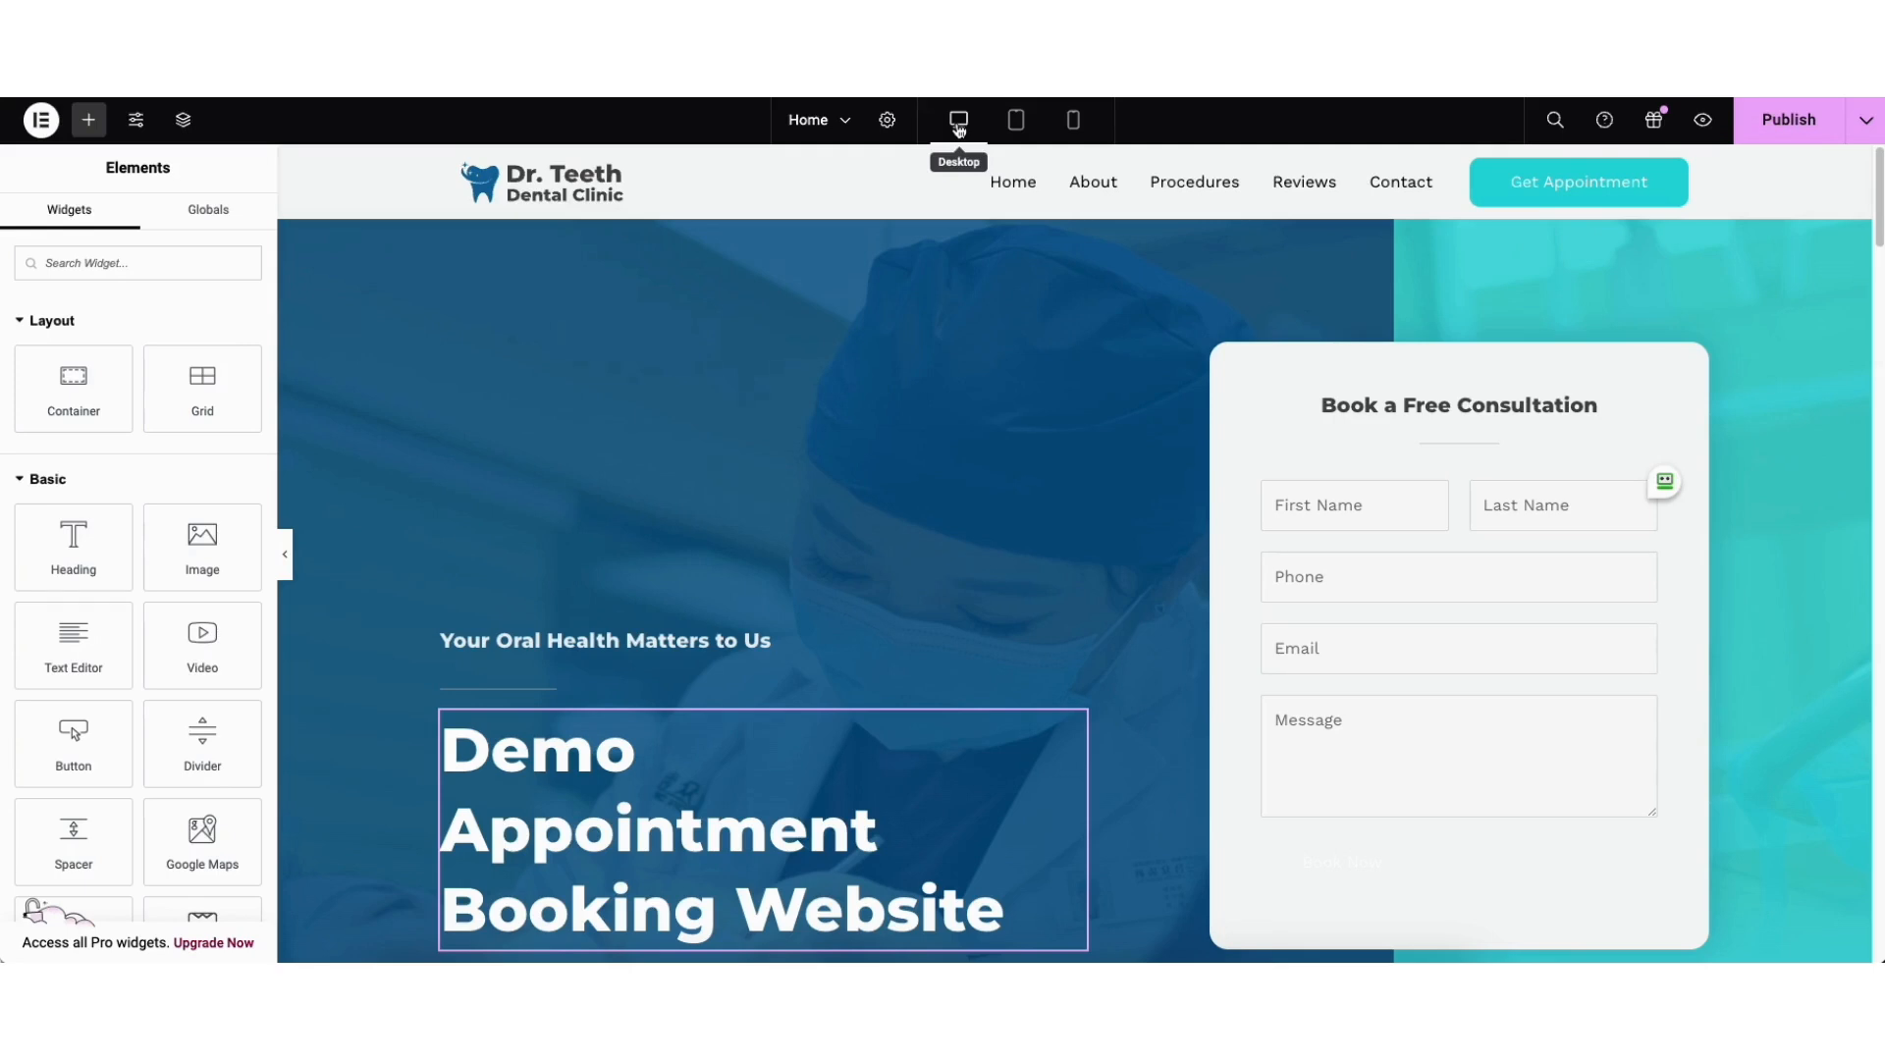
Step: Preview the home page in tablet and mobile layouts, then return to the desktop layout
click(1017, 124)
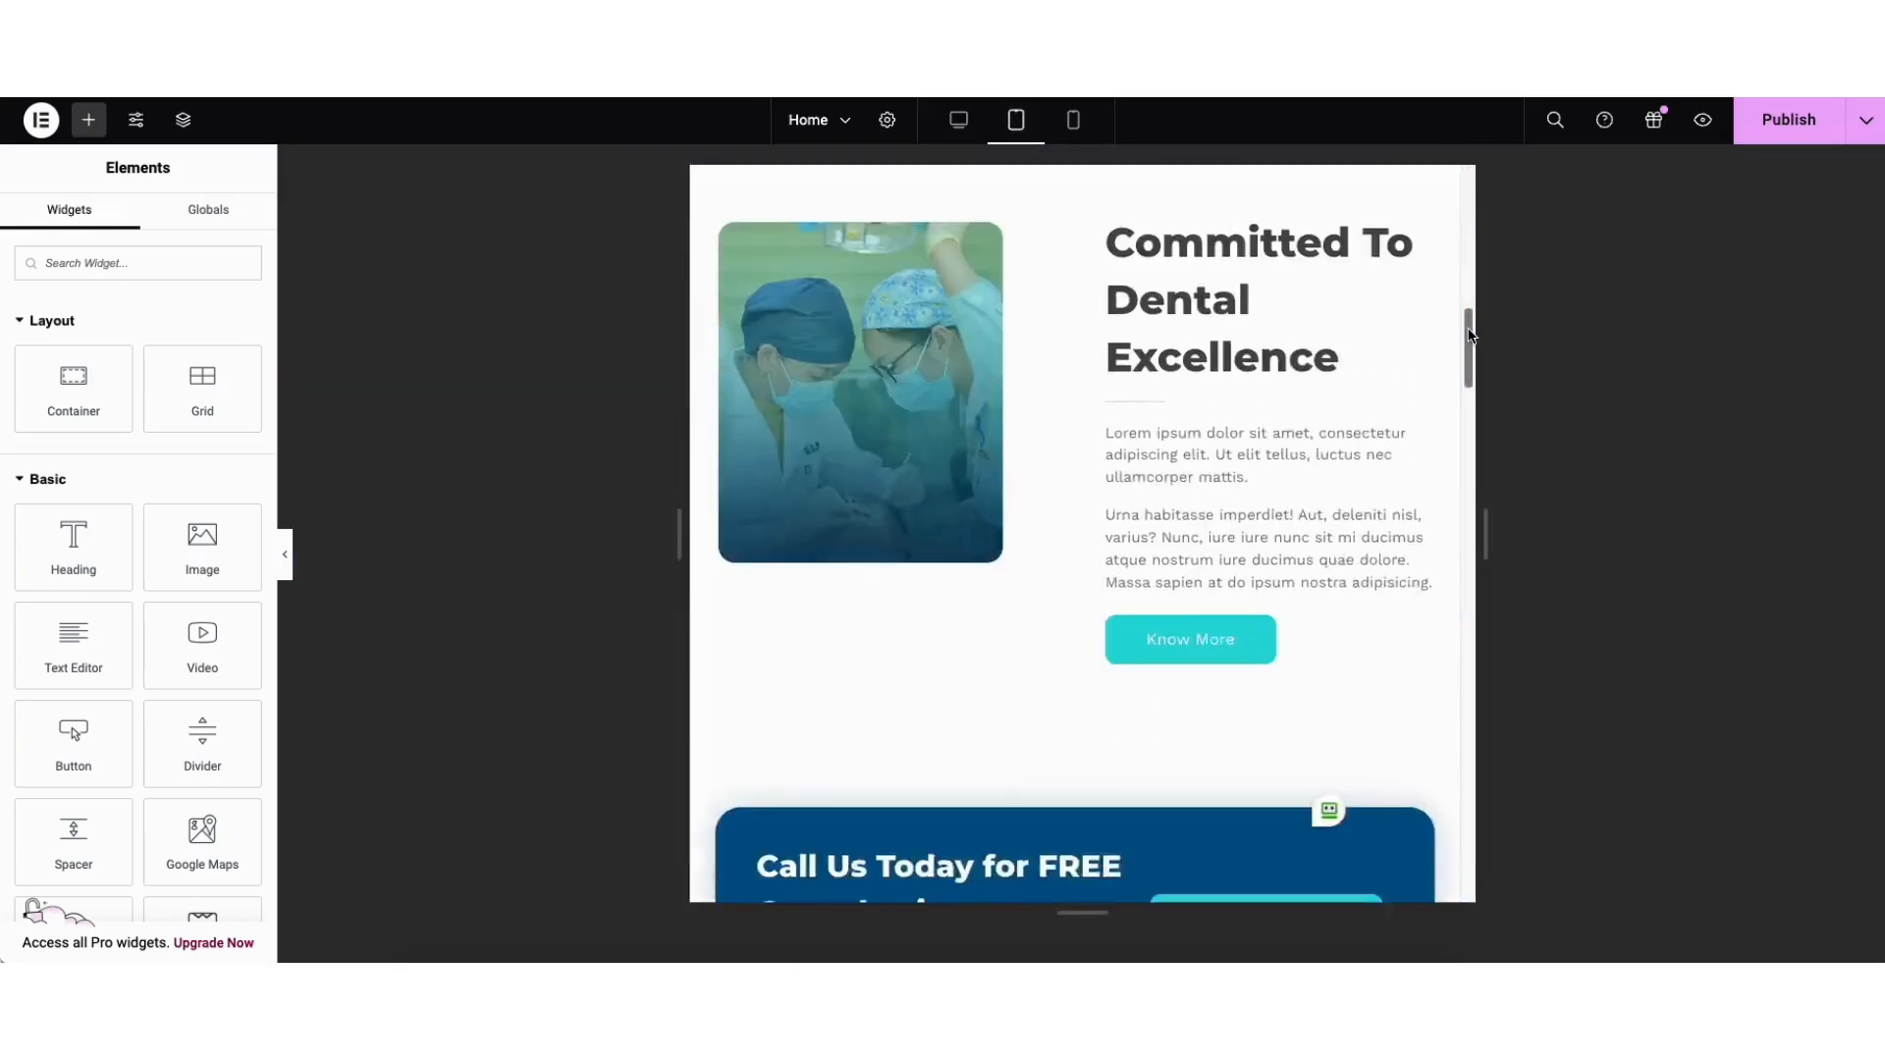
click(1073, 120)
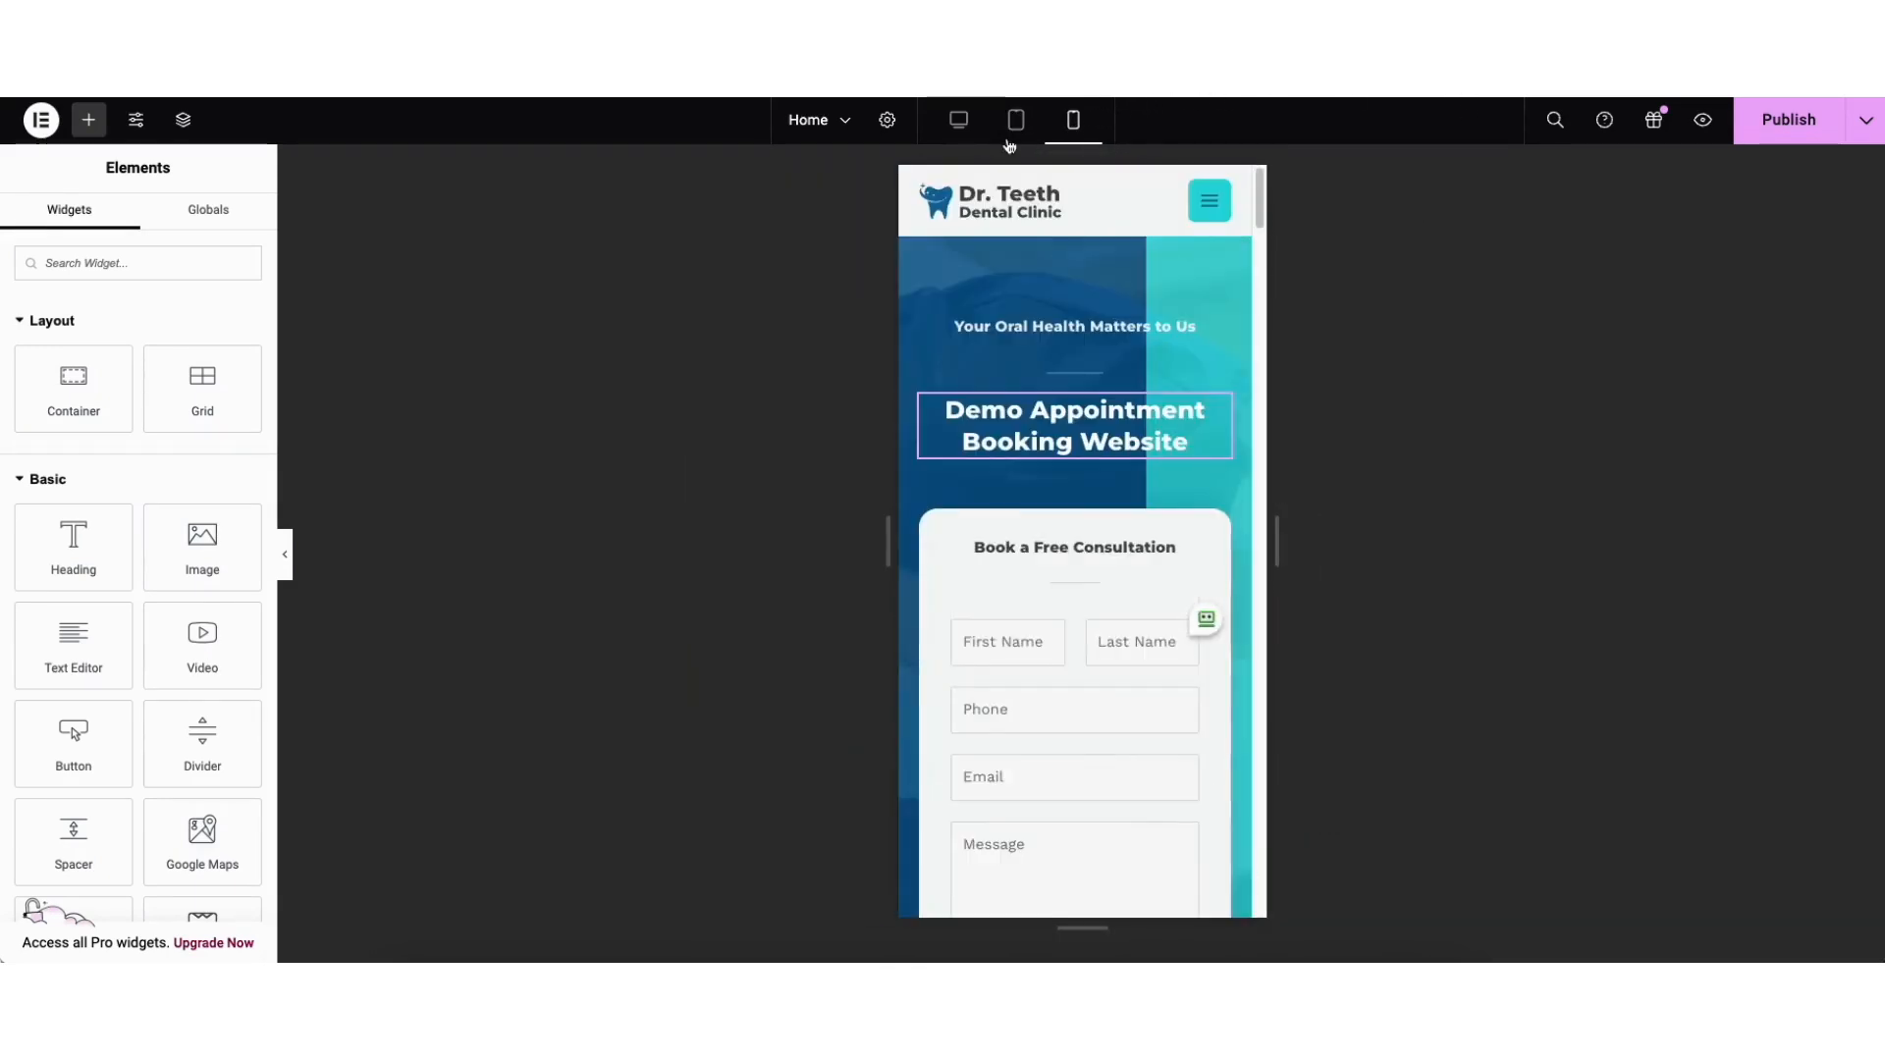
click(962, 120)
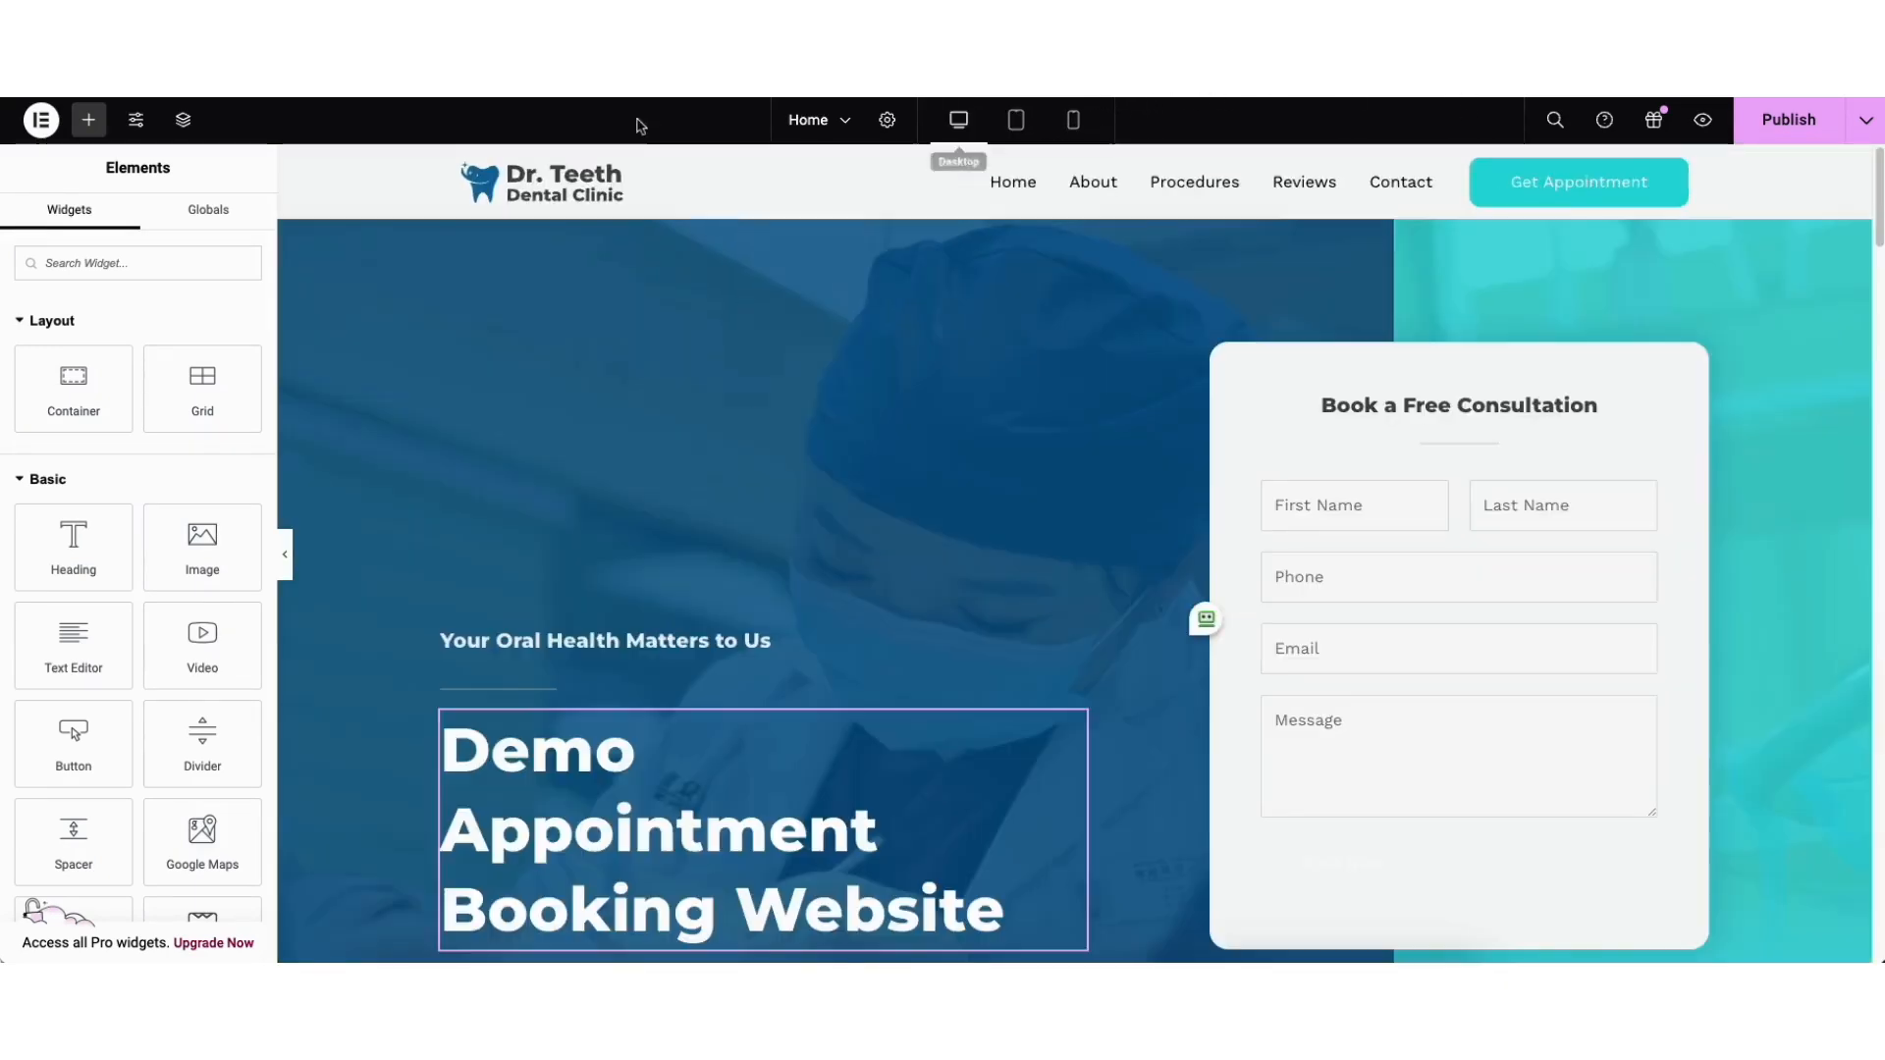
Step: Look over Elementor's site settings, close them, and review the page's action history and saved revisions
click(138, 122)
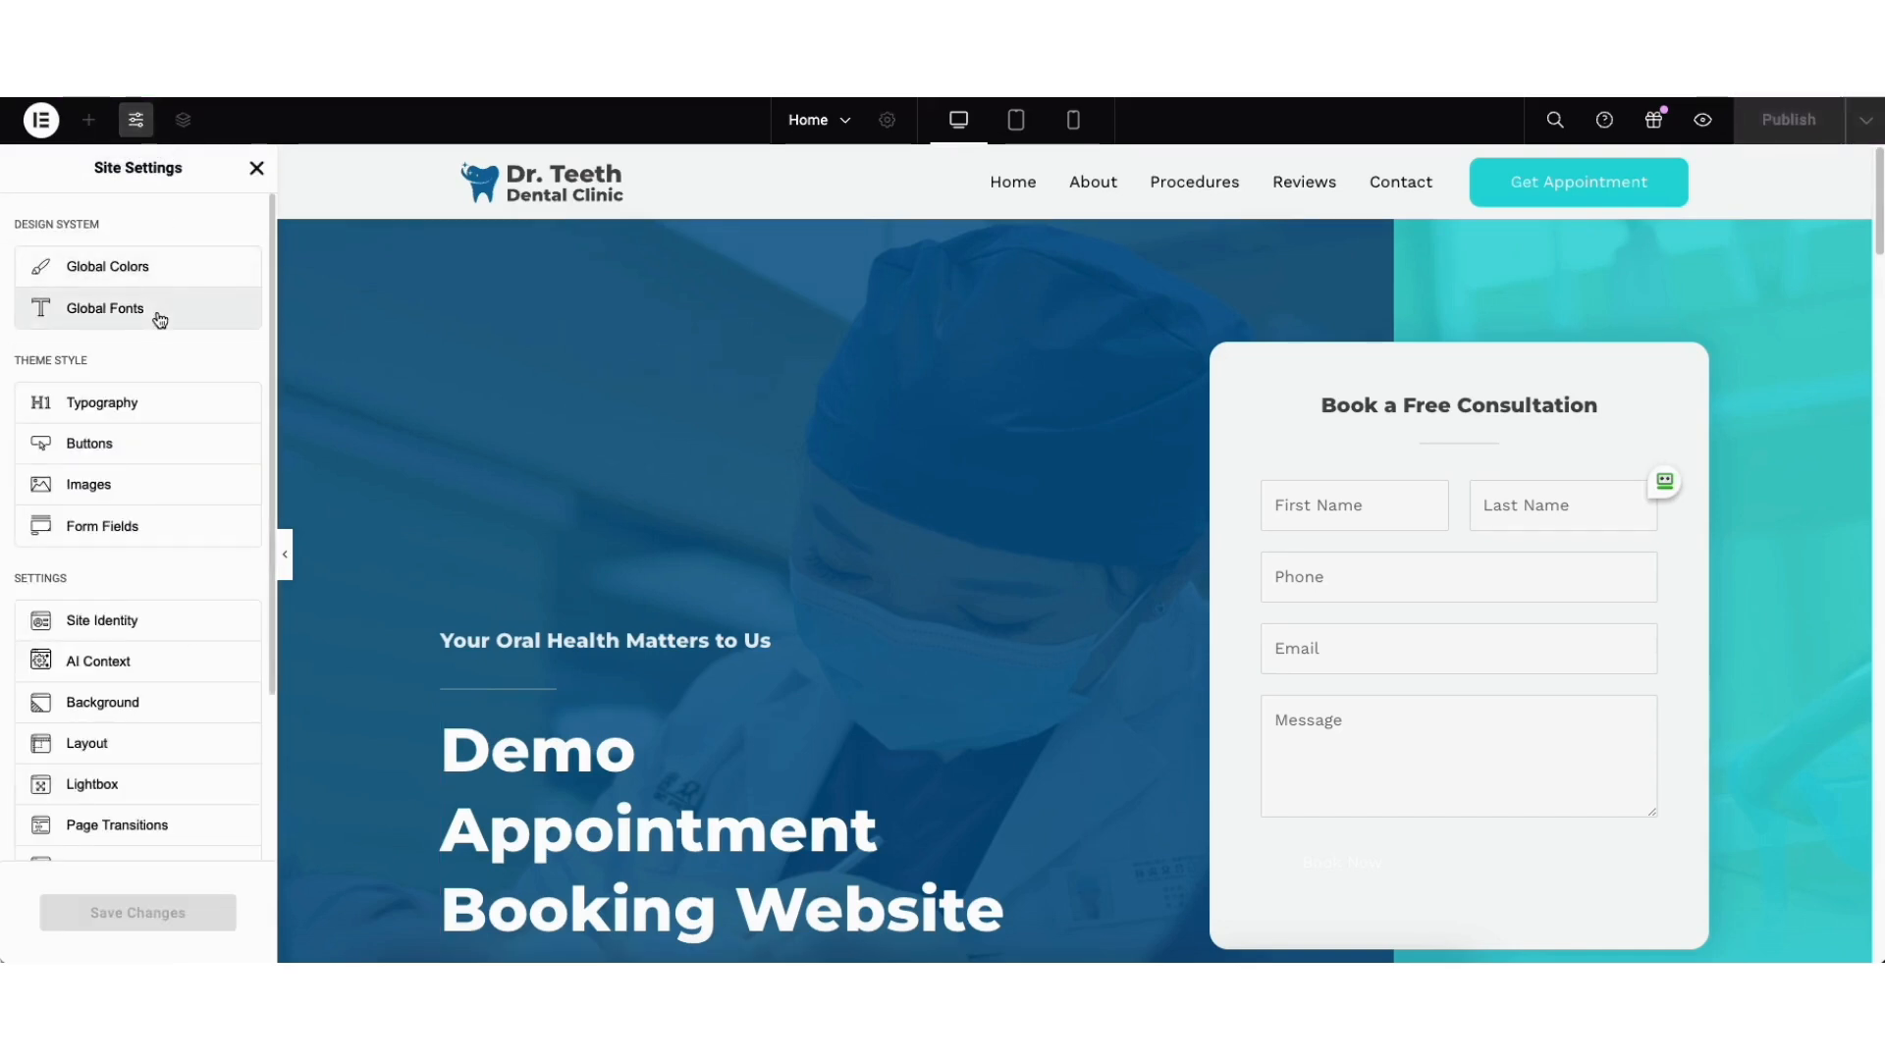
click(256, 168)
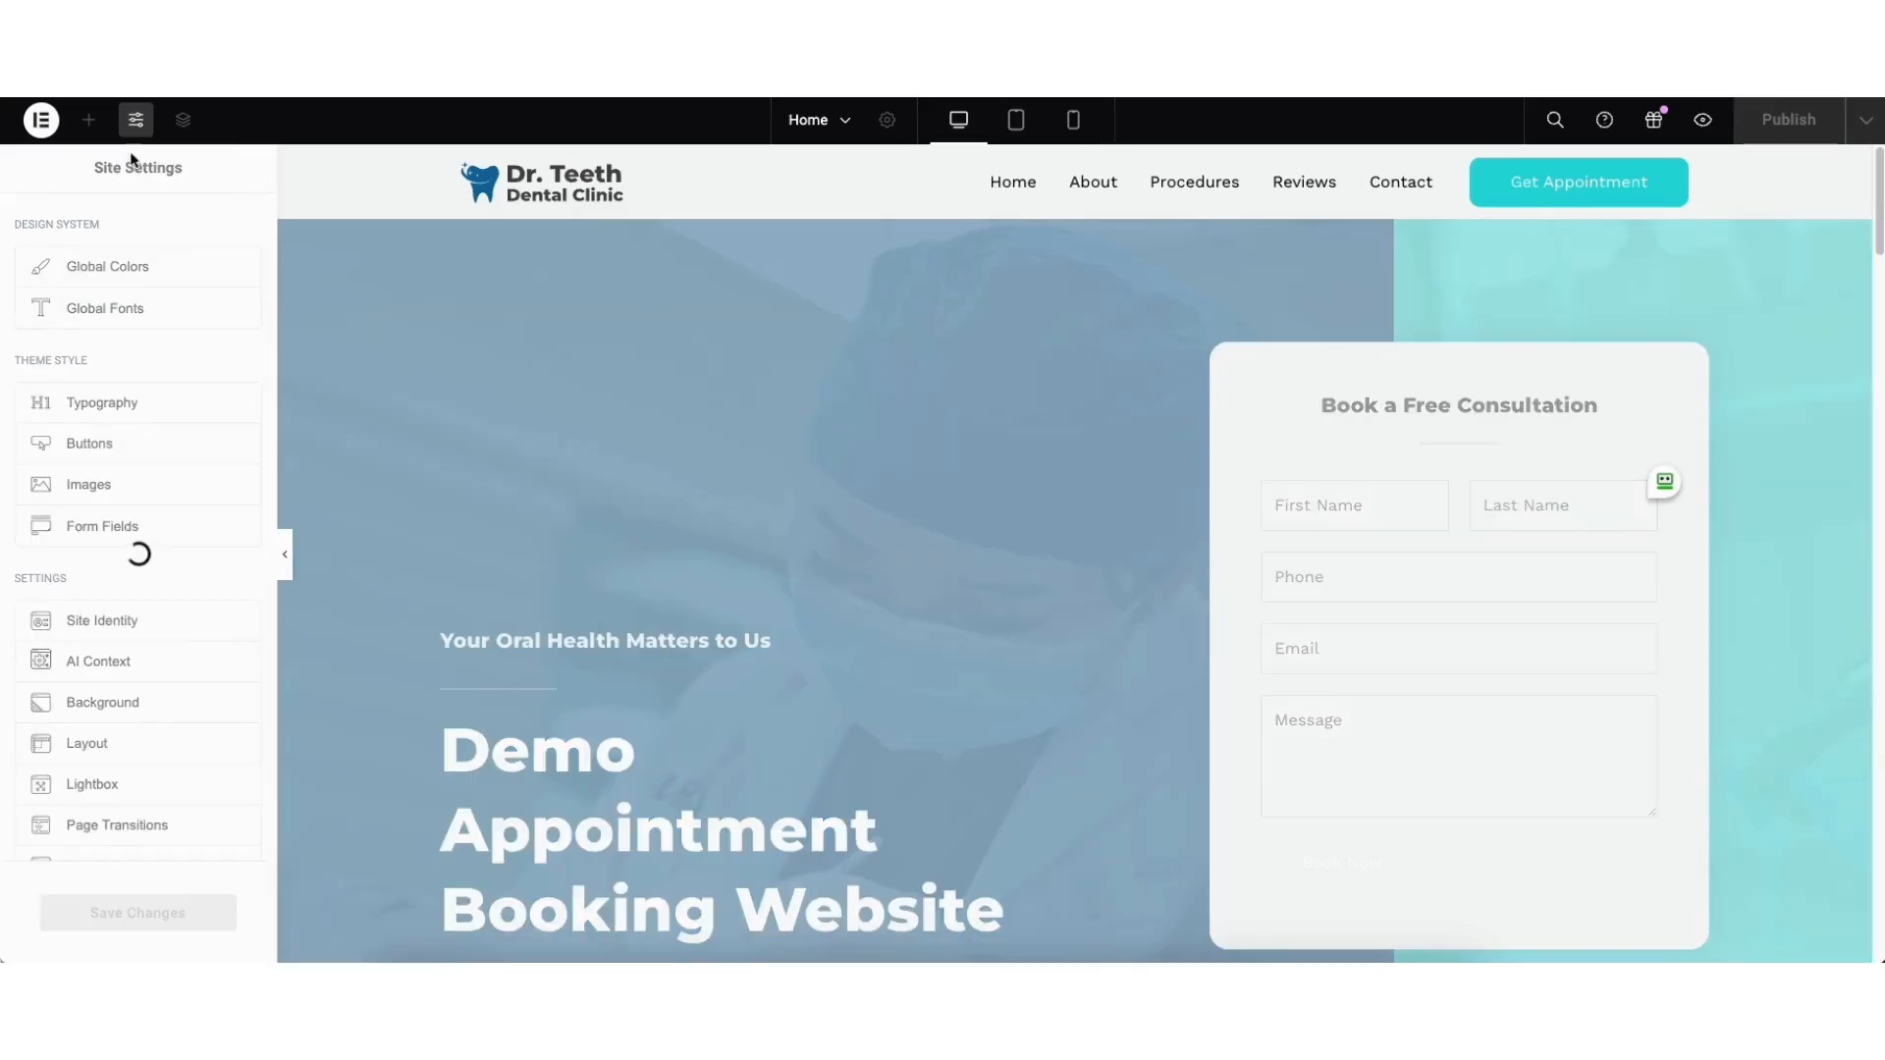
click(40, 121)
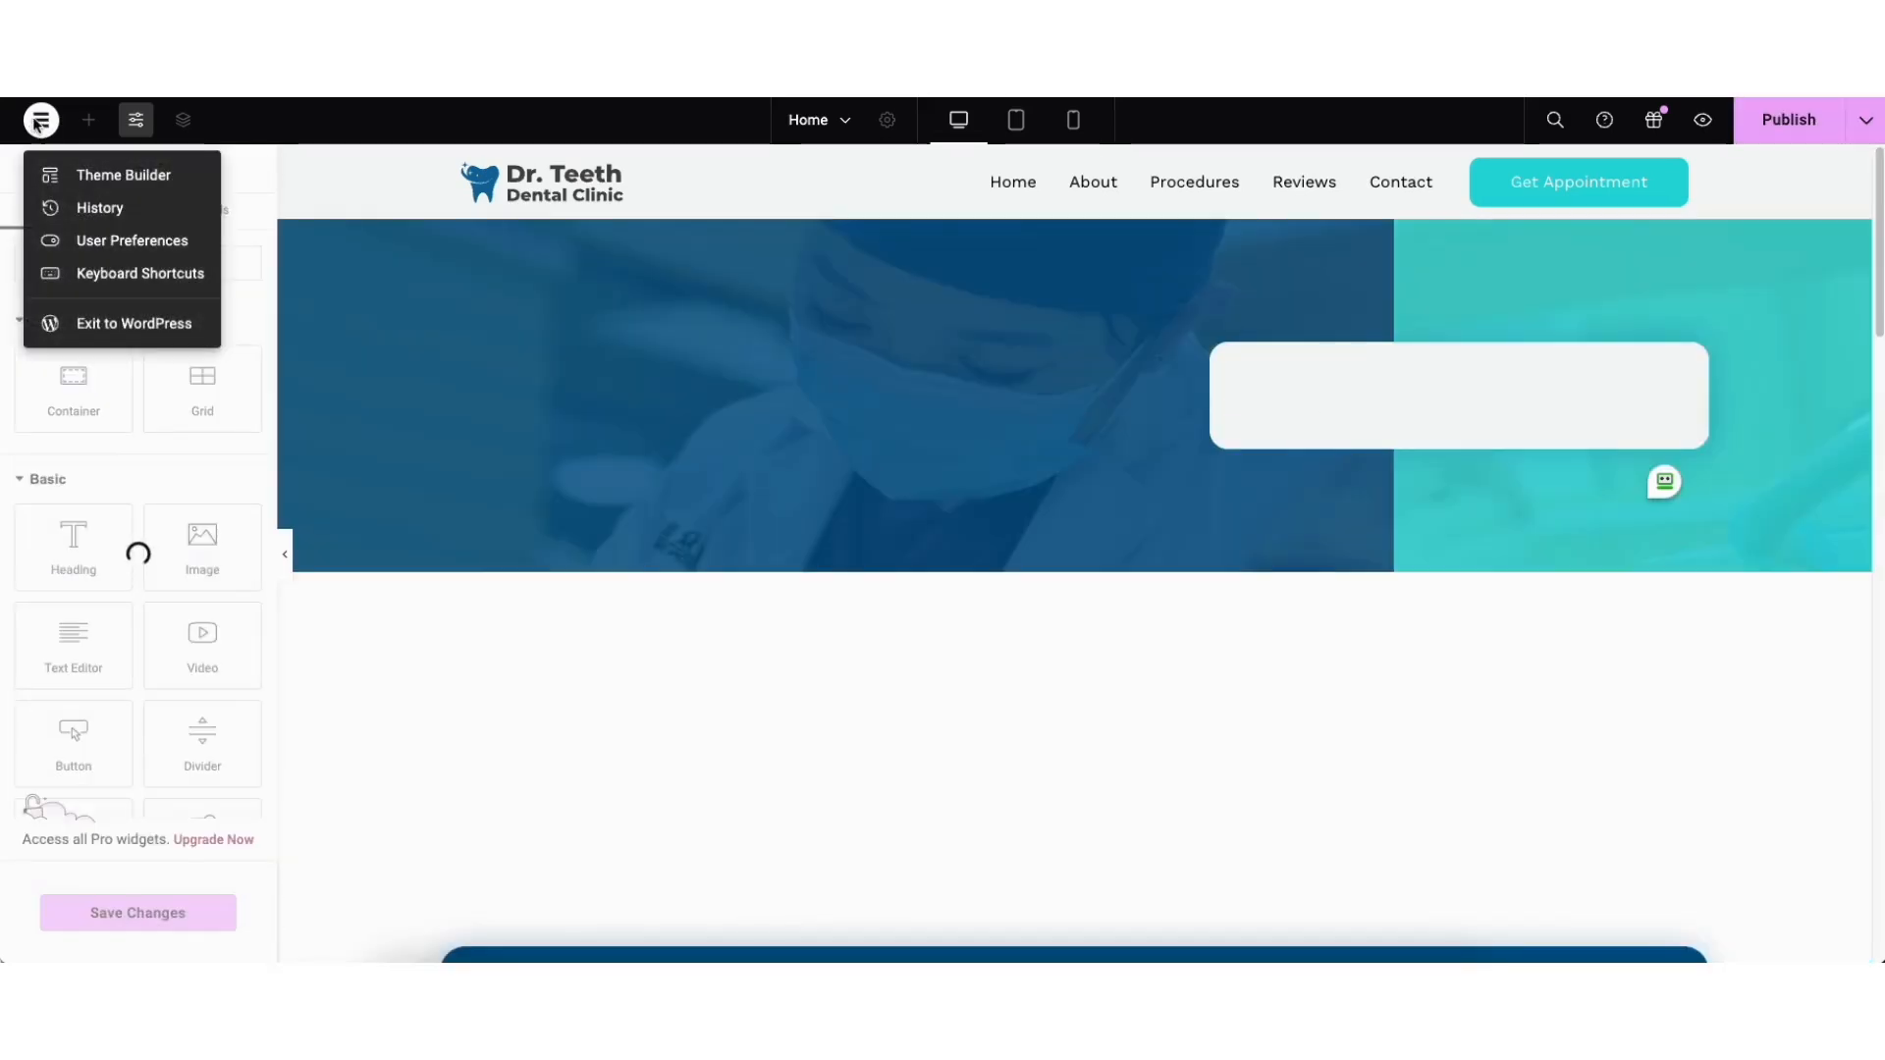
click(100, 209)
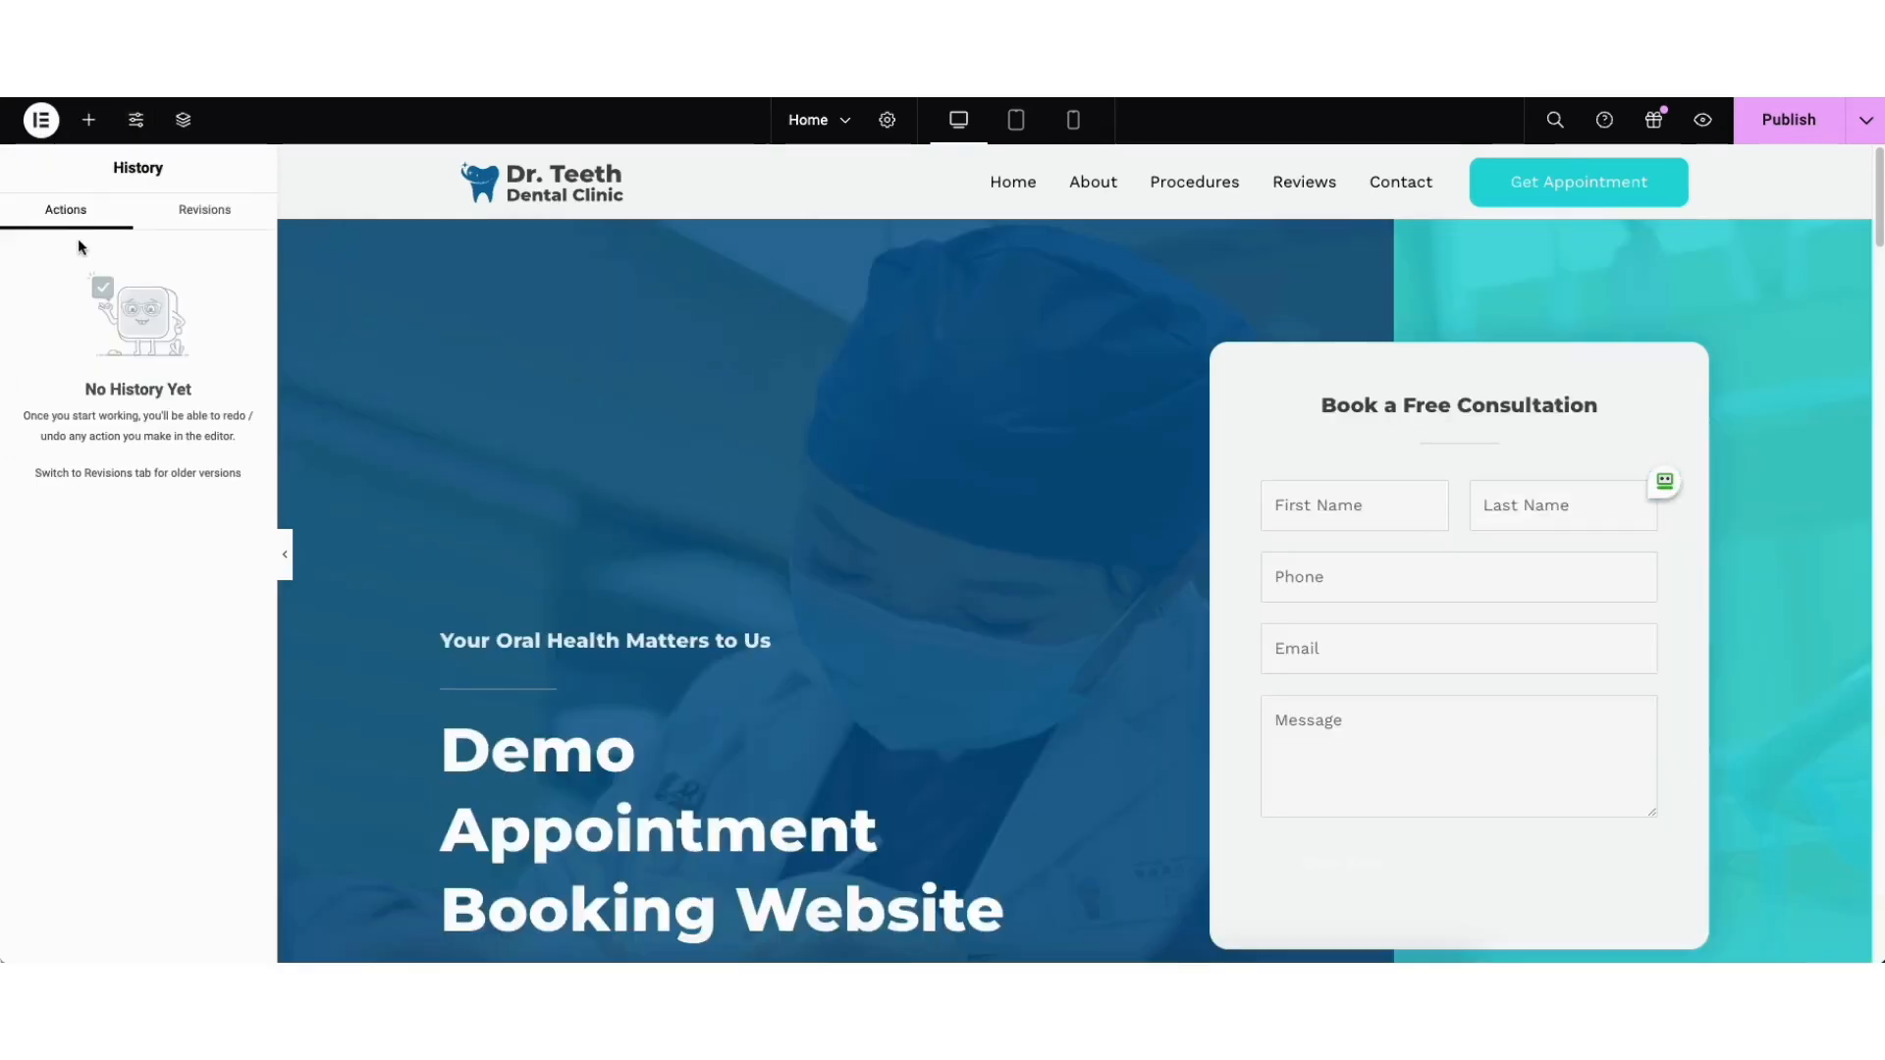
click(198, 214)
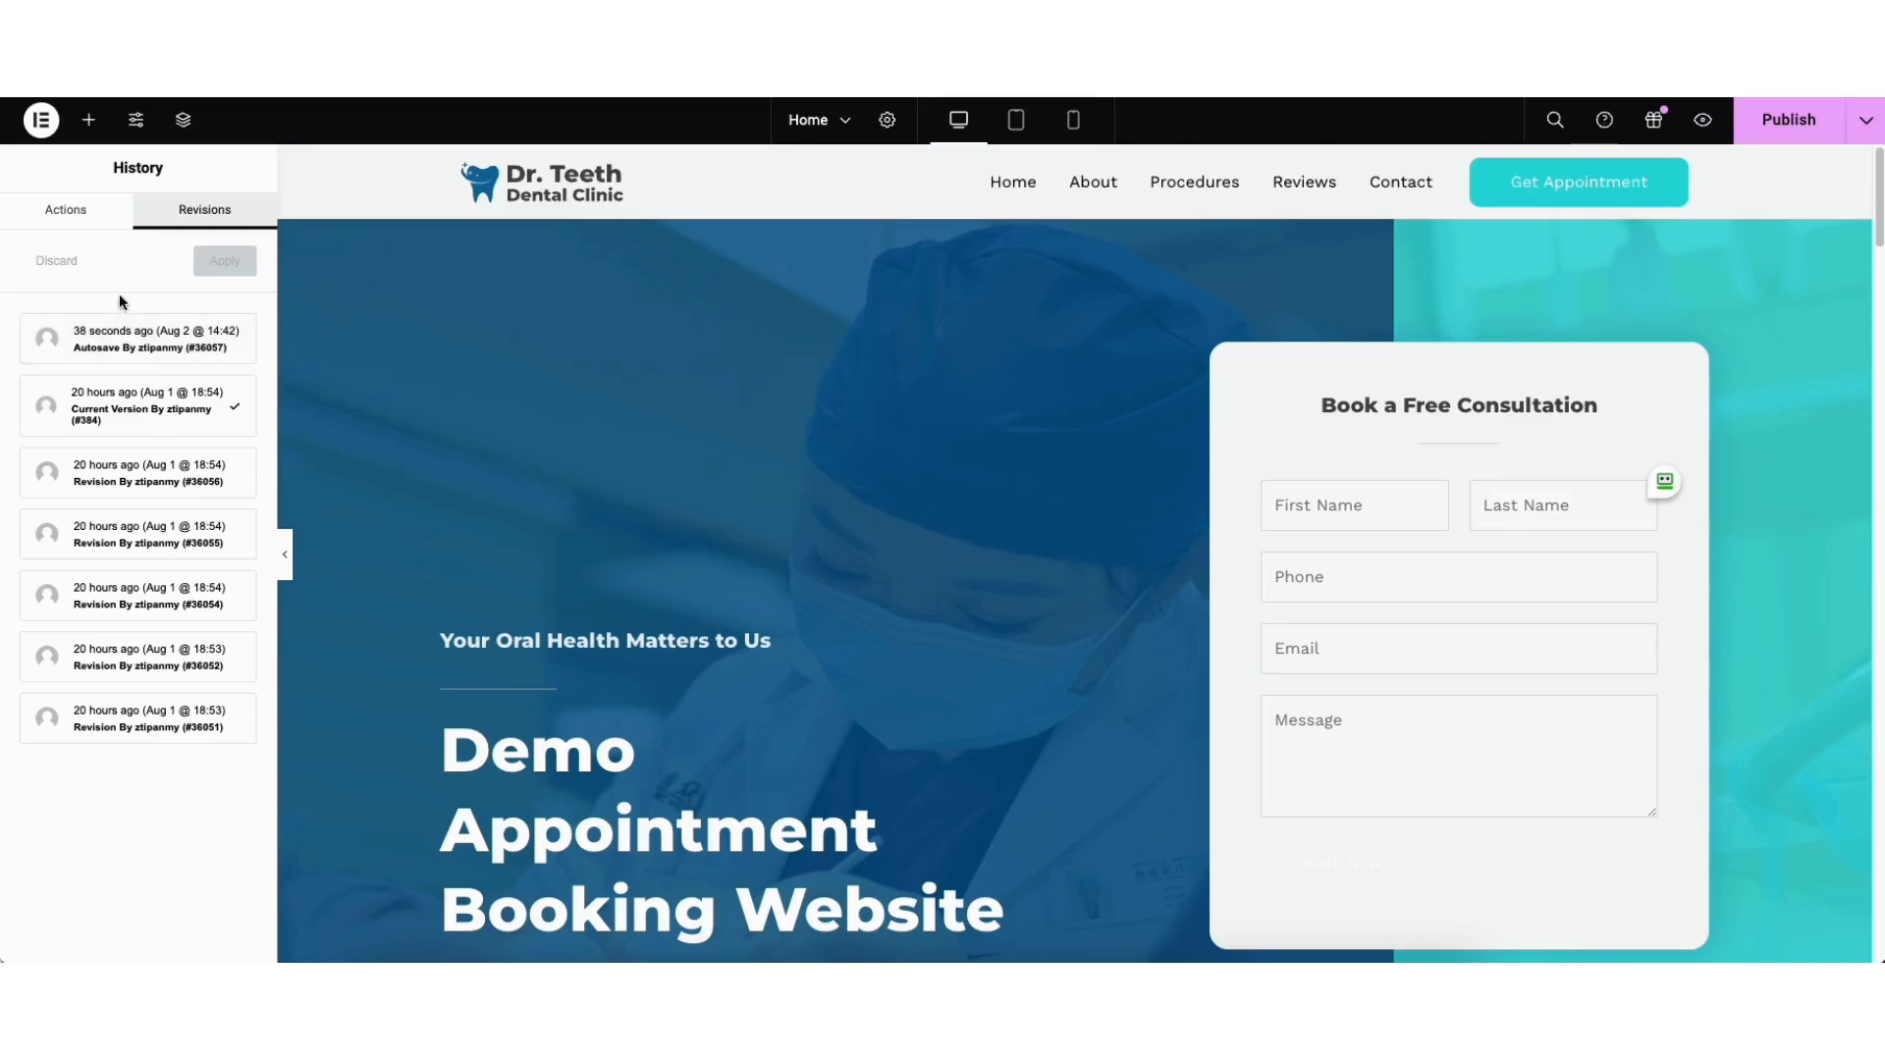
Step: Exit the Elementor editor to WordPress and open the list of all pages
click(41, 119)
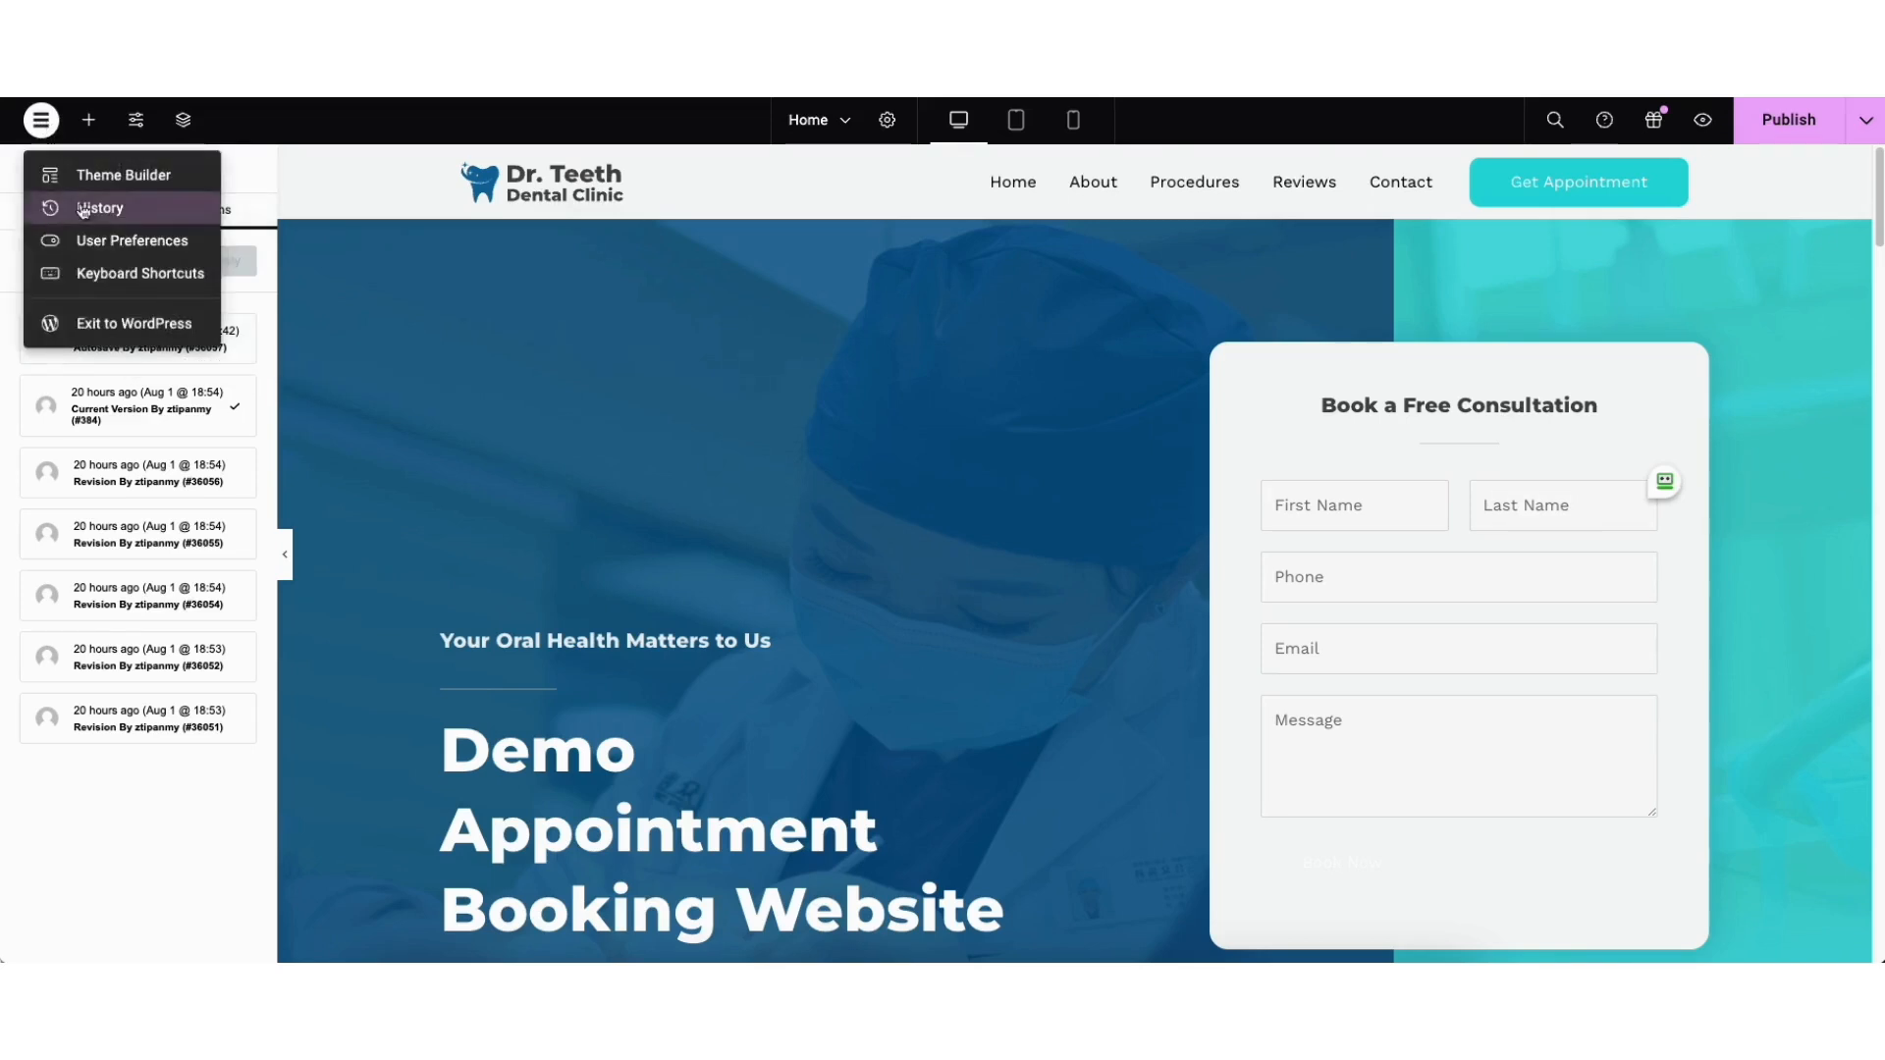
click(102, 328)
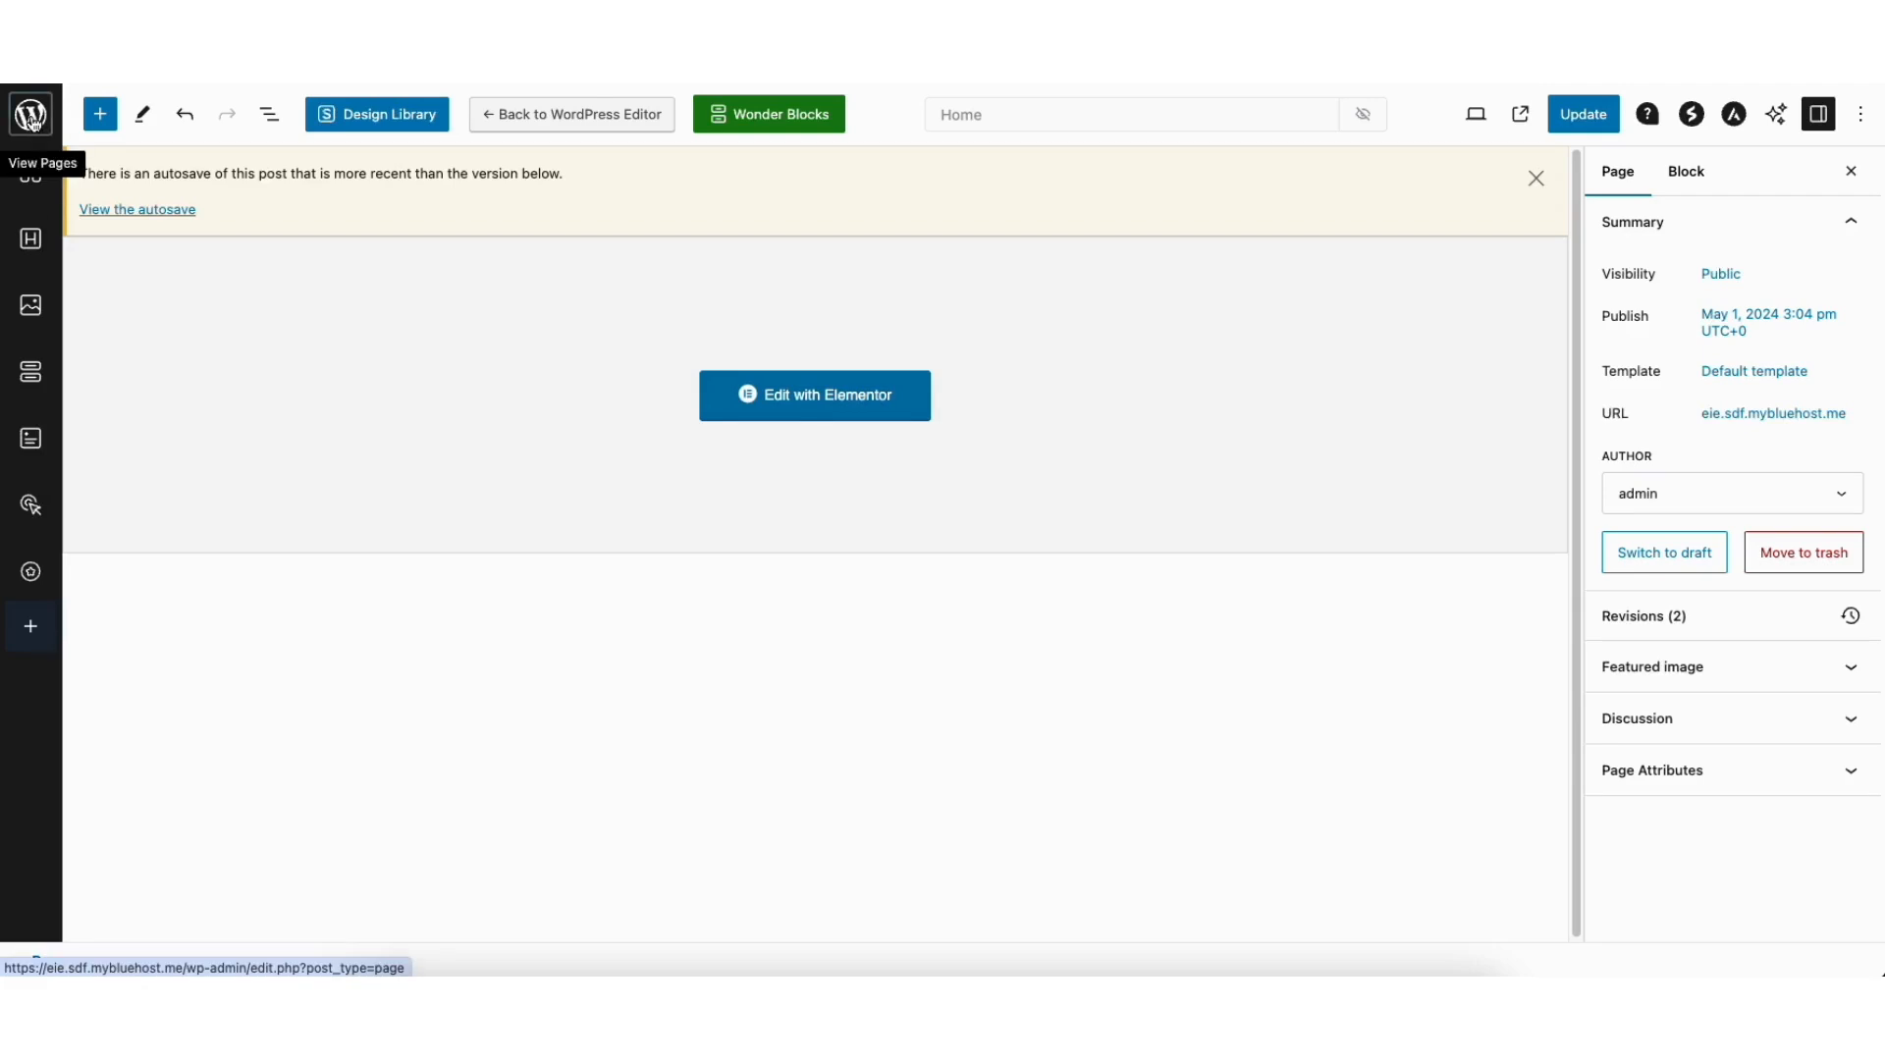
click(31, 116)
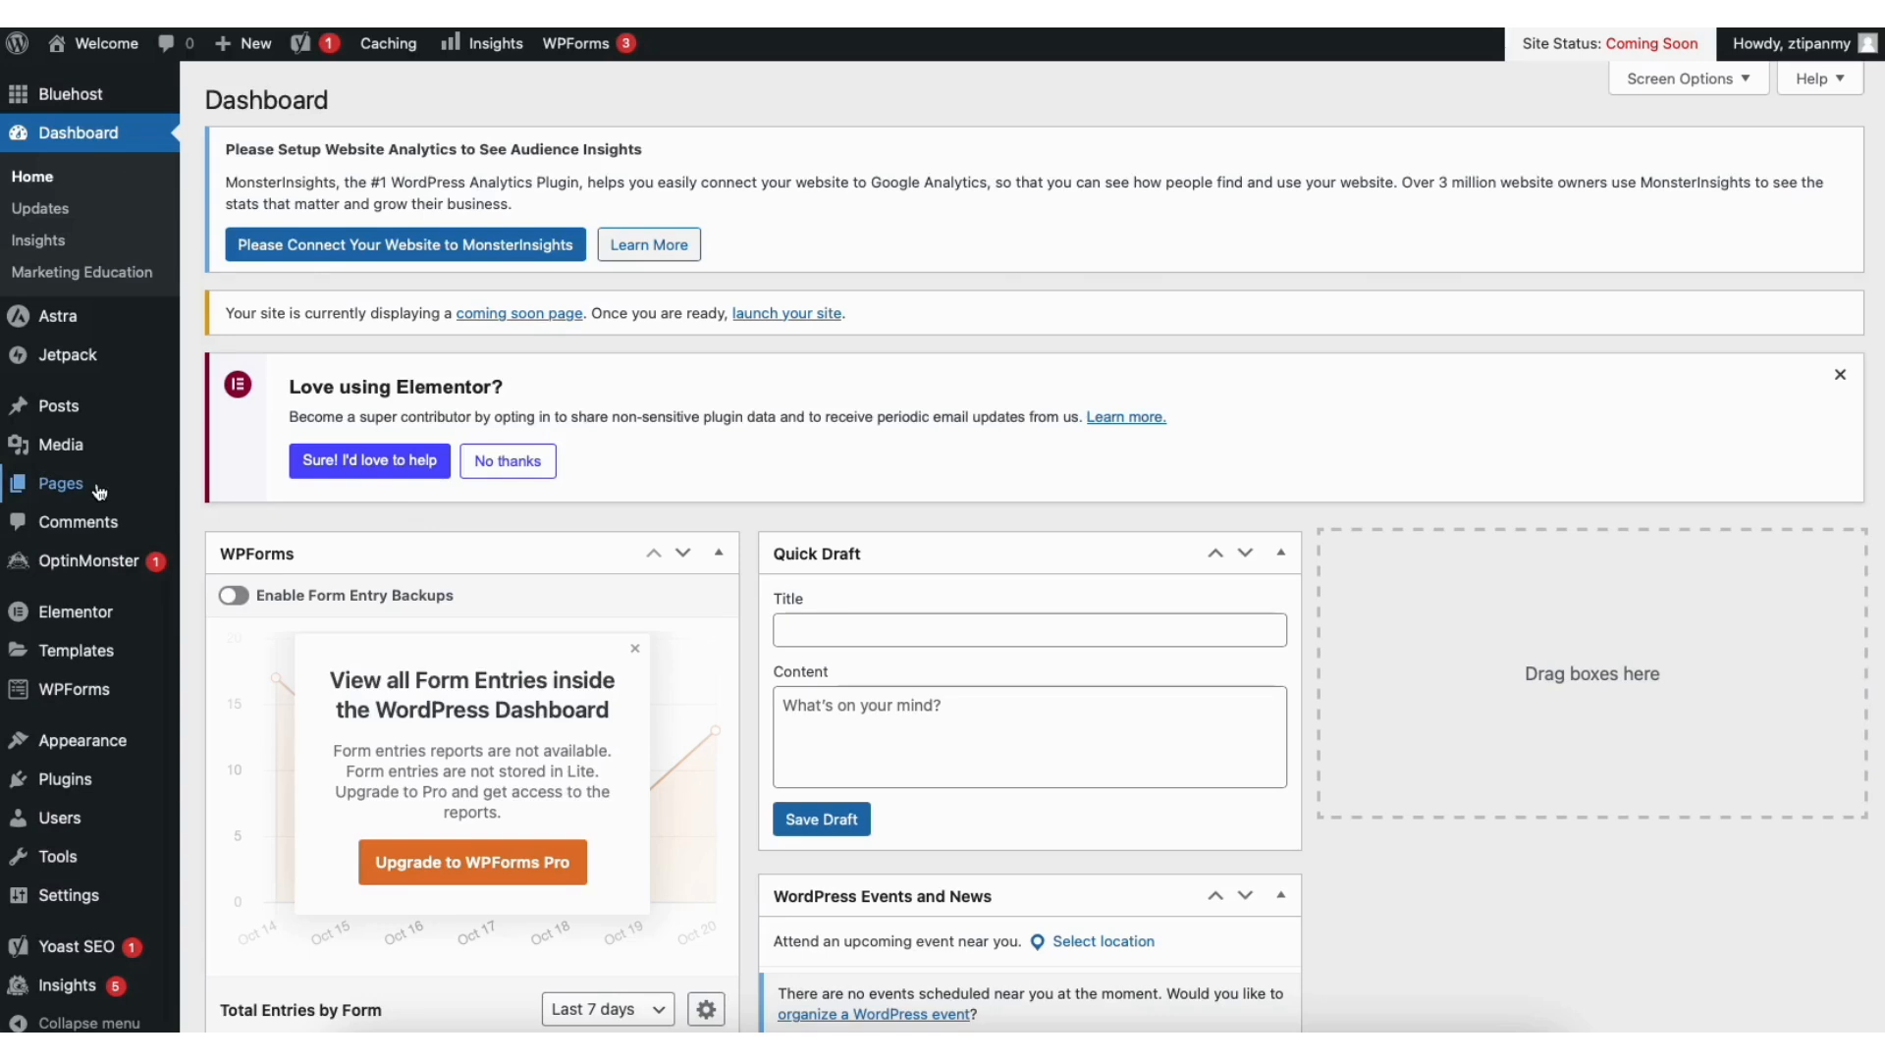
mouse_move(82, 491)
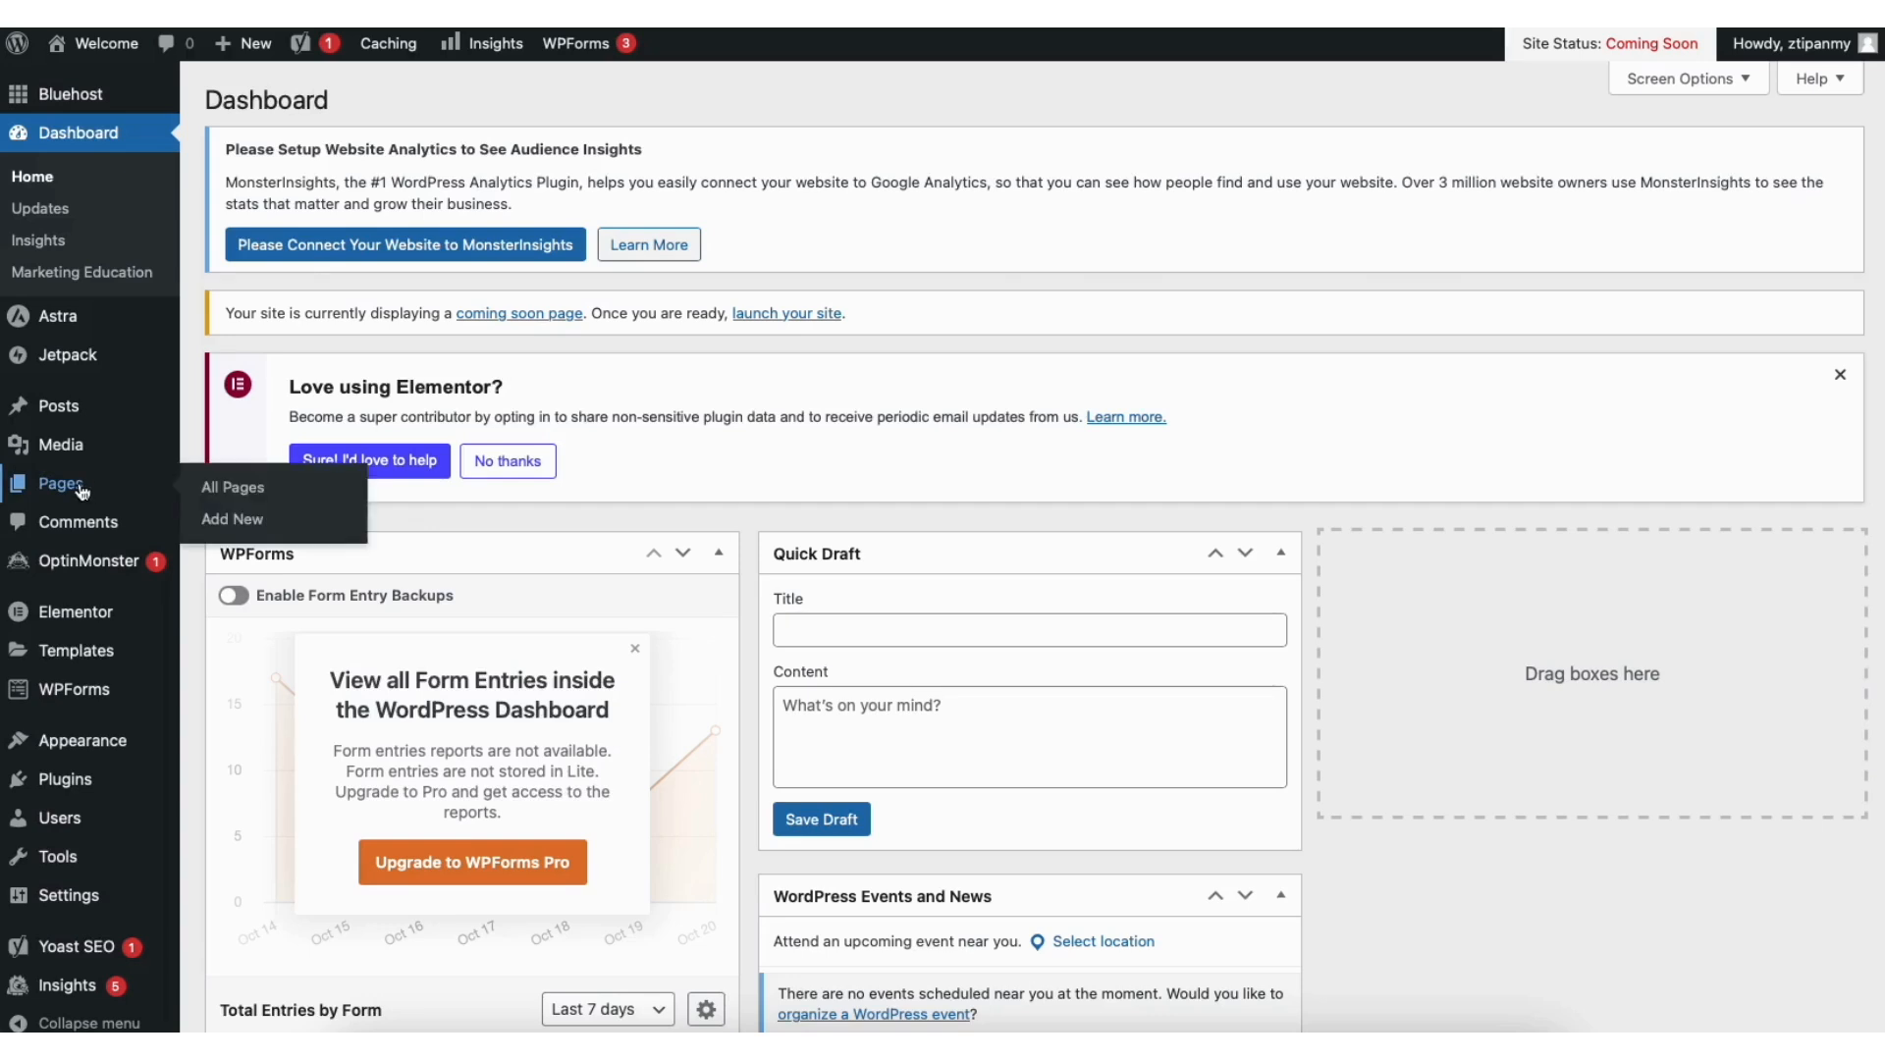
click(233, 487)
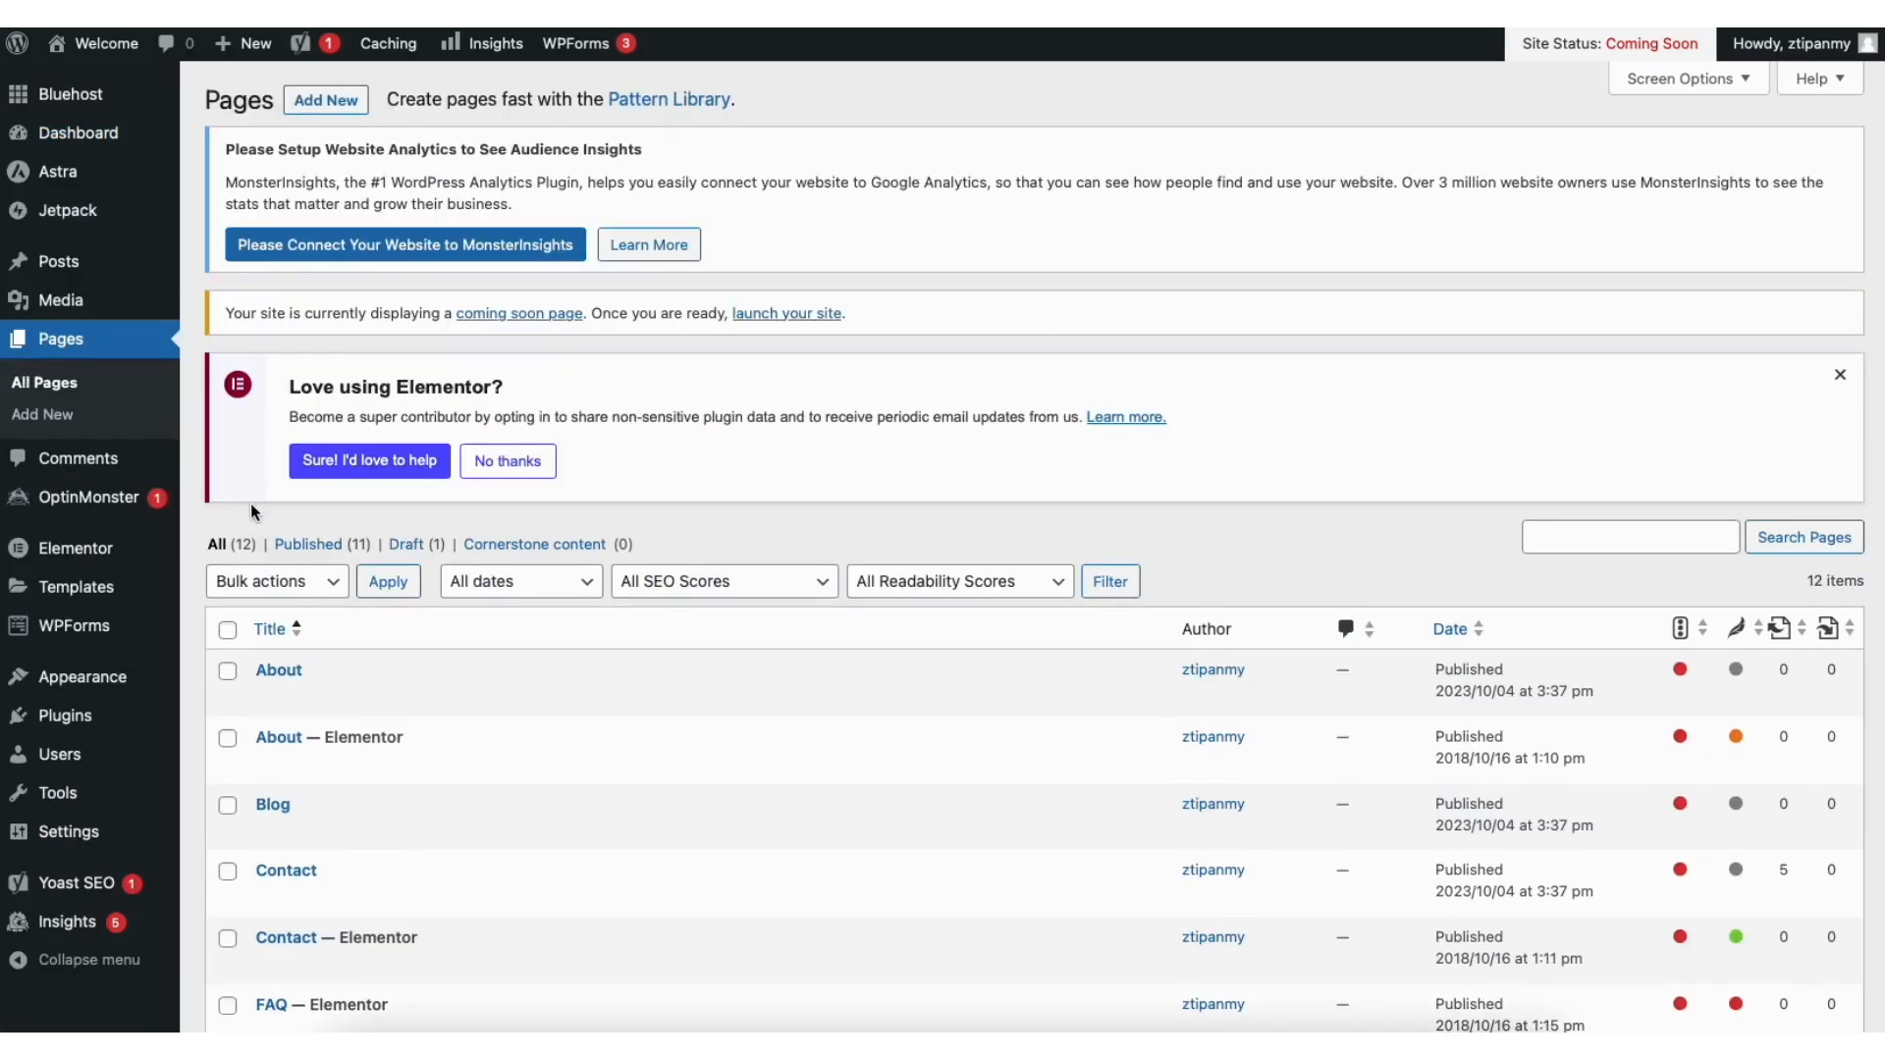
Step: Open the media library and browse the uploaded images
mouse_move(56, 310)
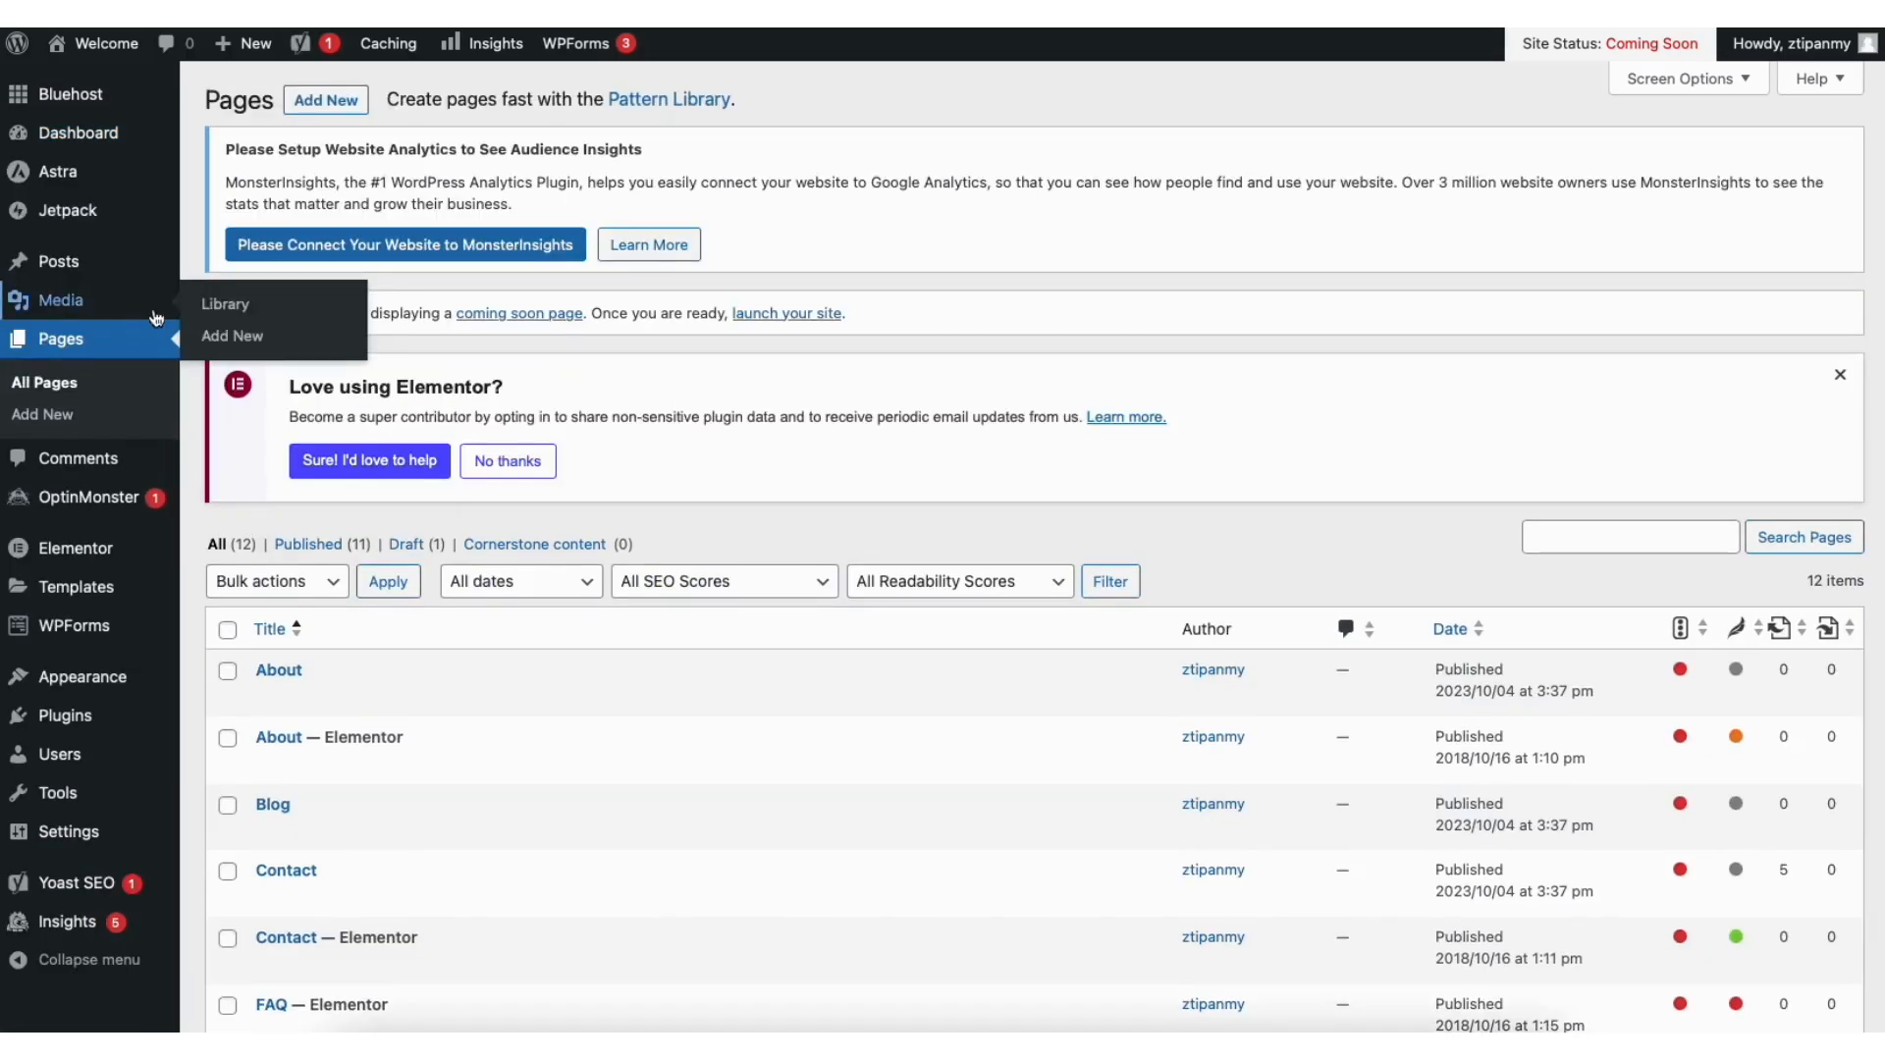
click(236, 307)
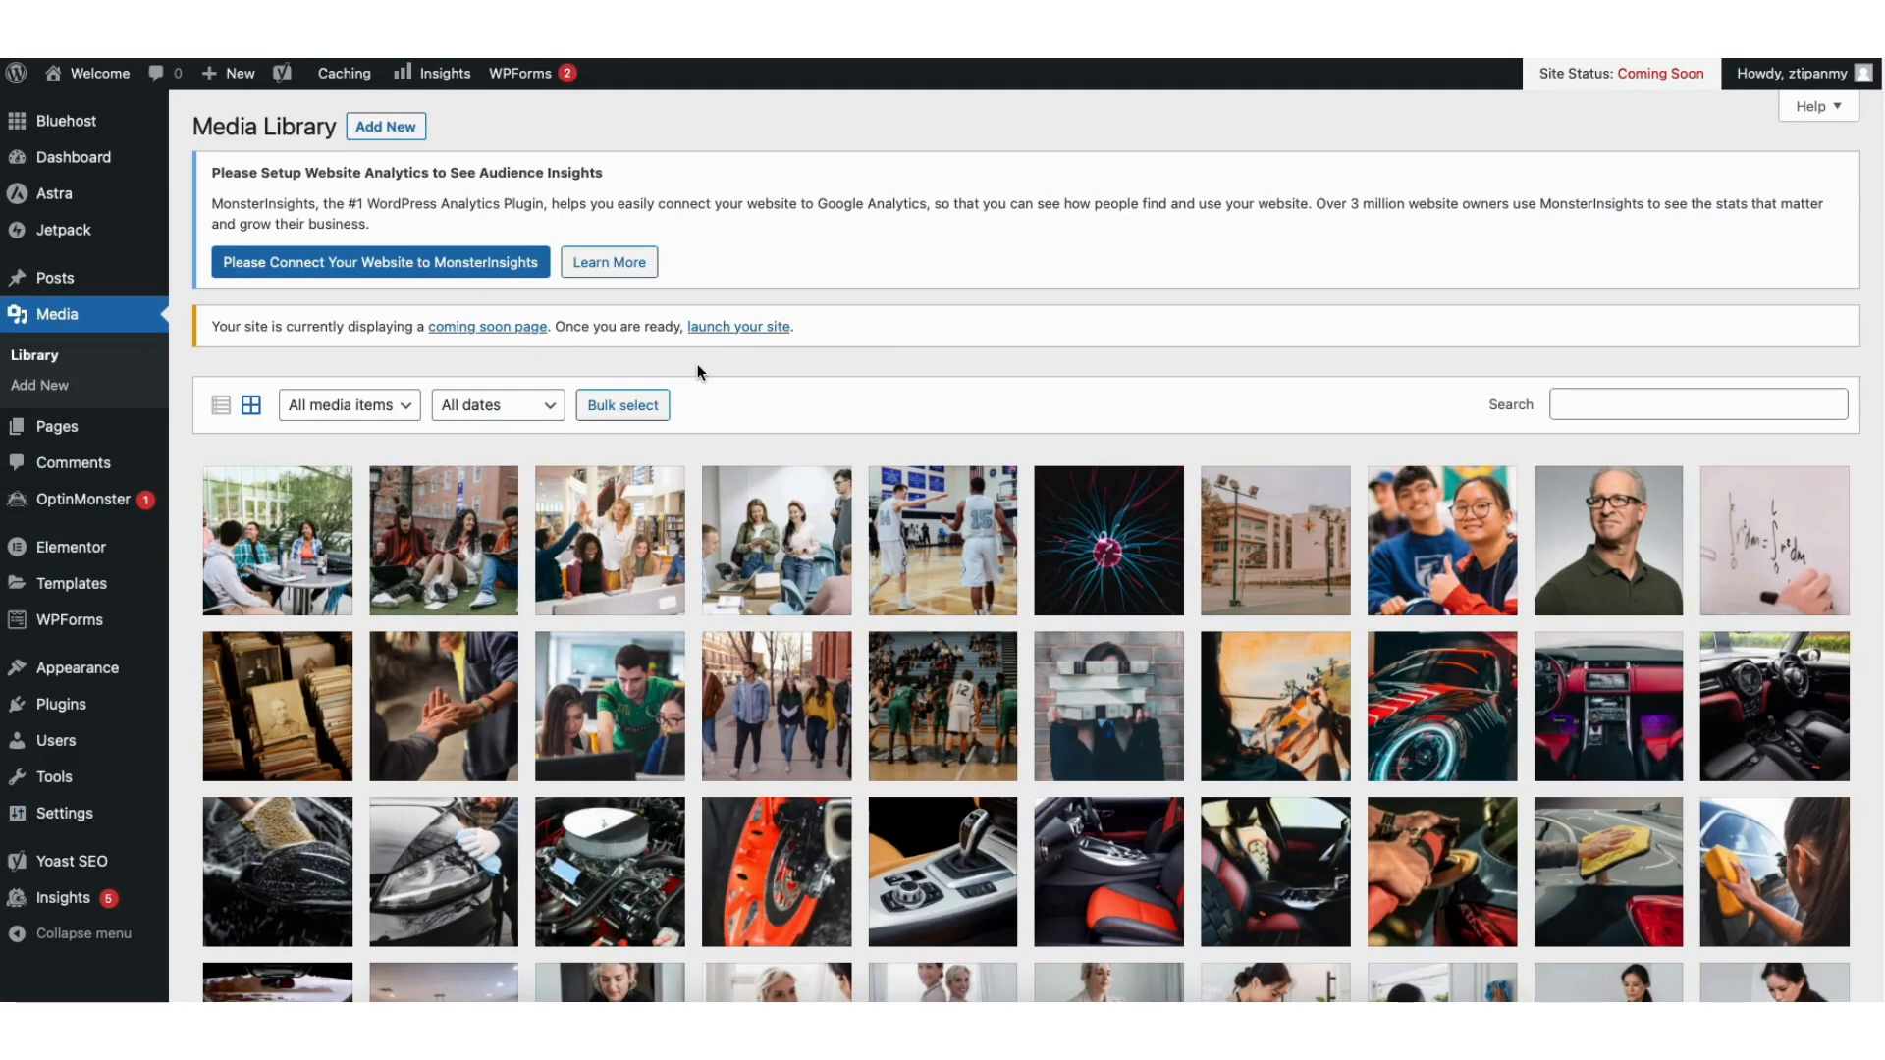
scroll(1865, 320, down, 4)
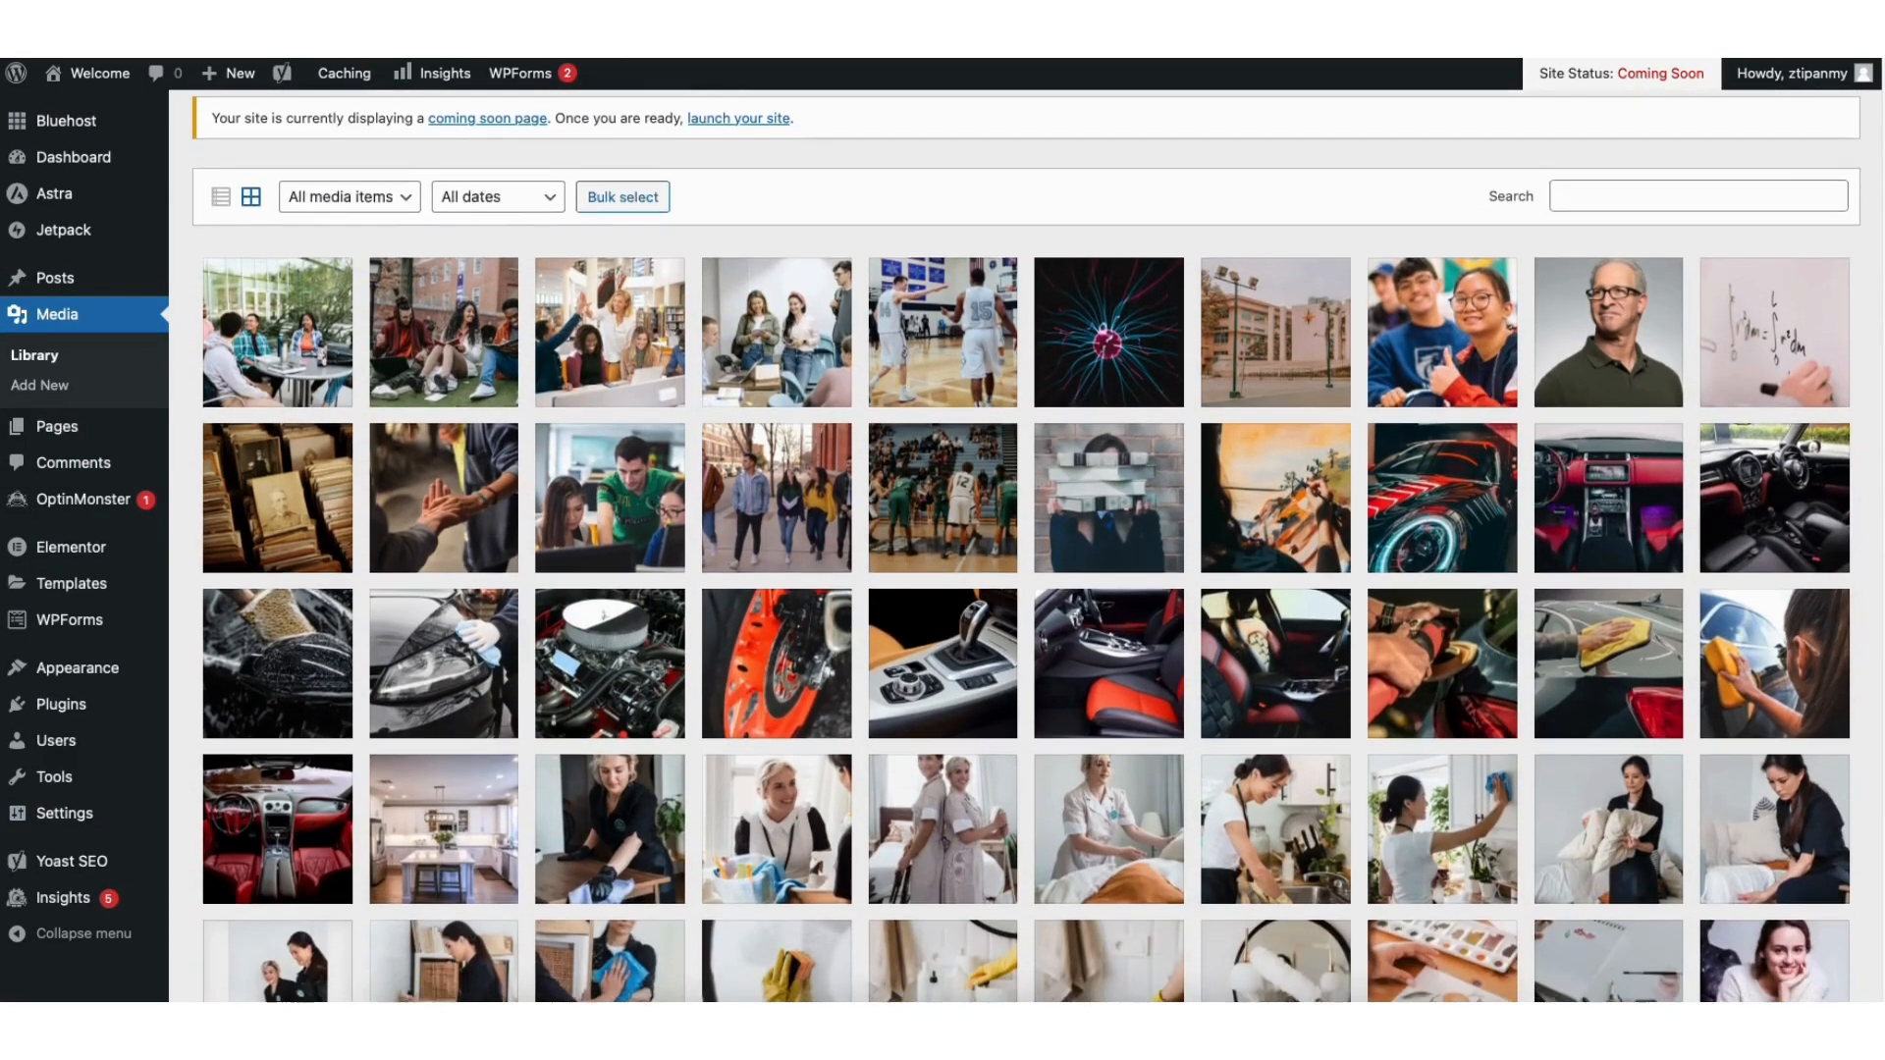
scroll(1851, 316, up, 6)
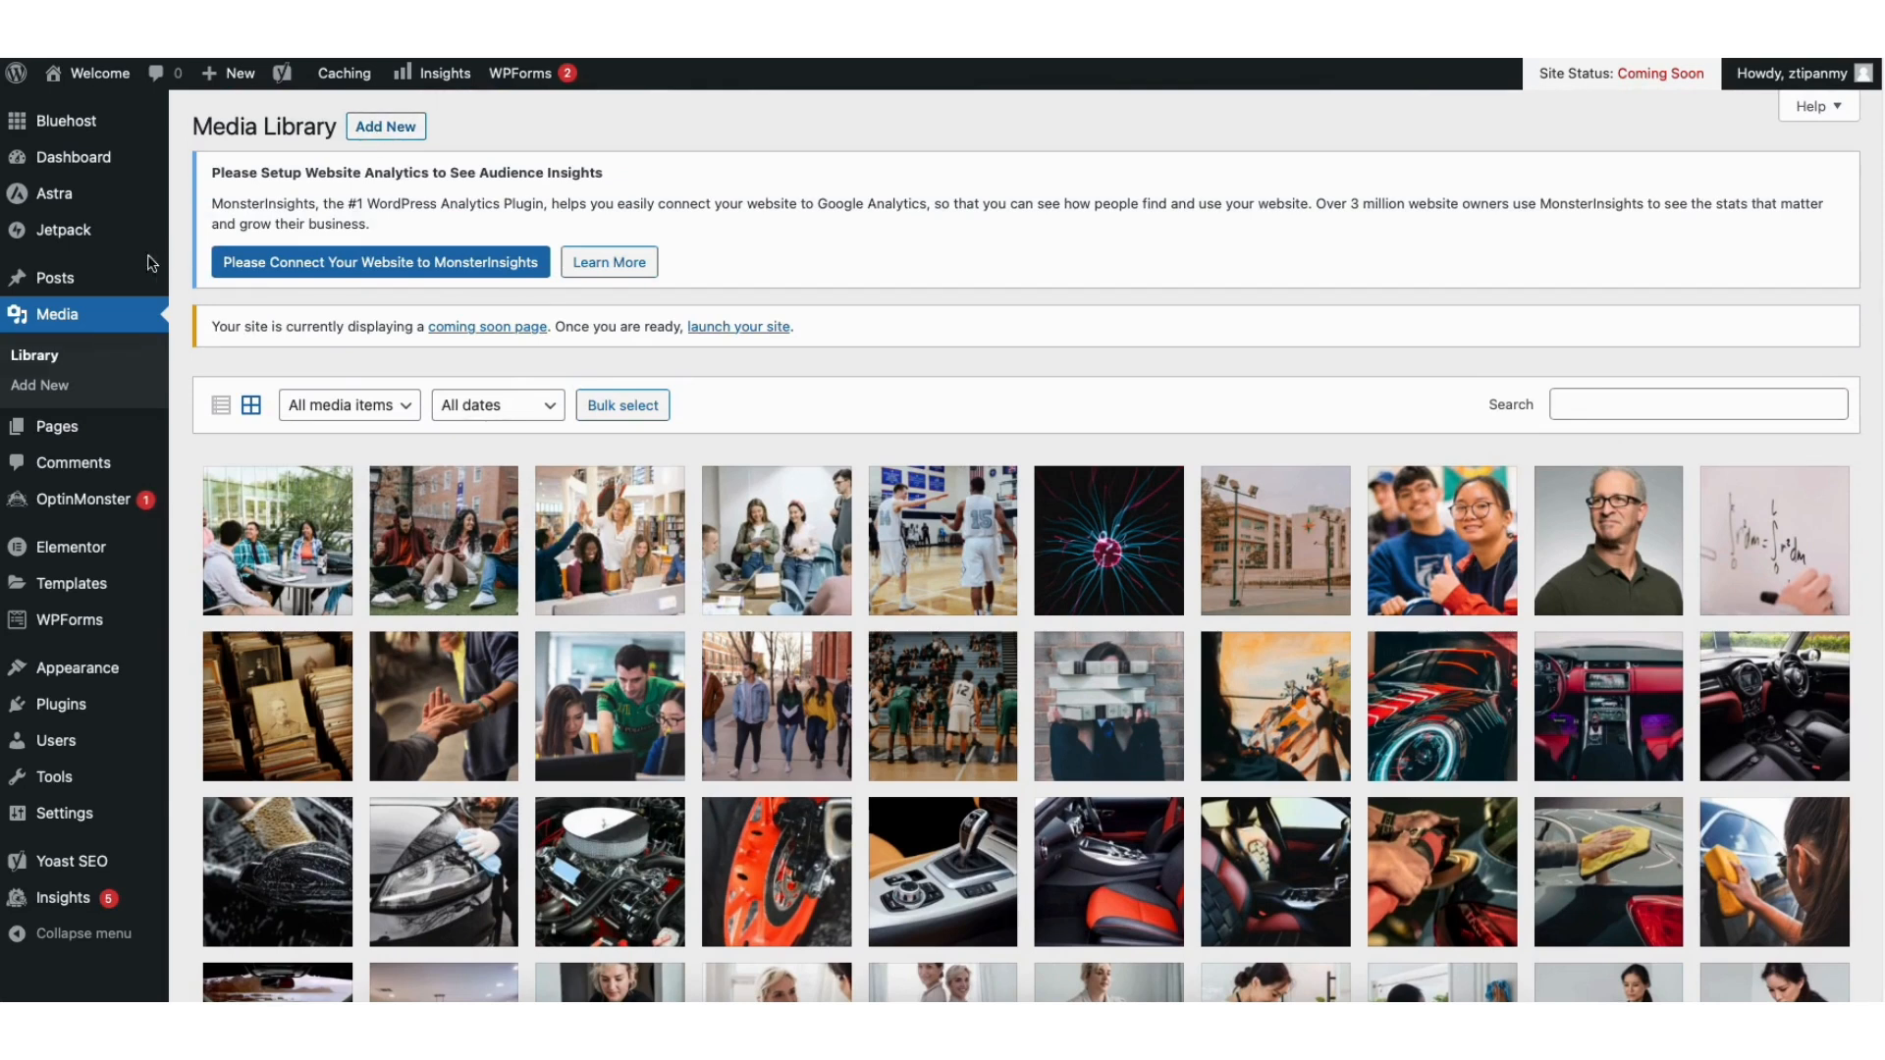
Step: View the list of all posts, followed by the comments list and its moderation options
mouse_move(67, 281)
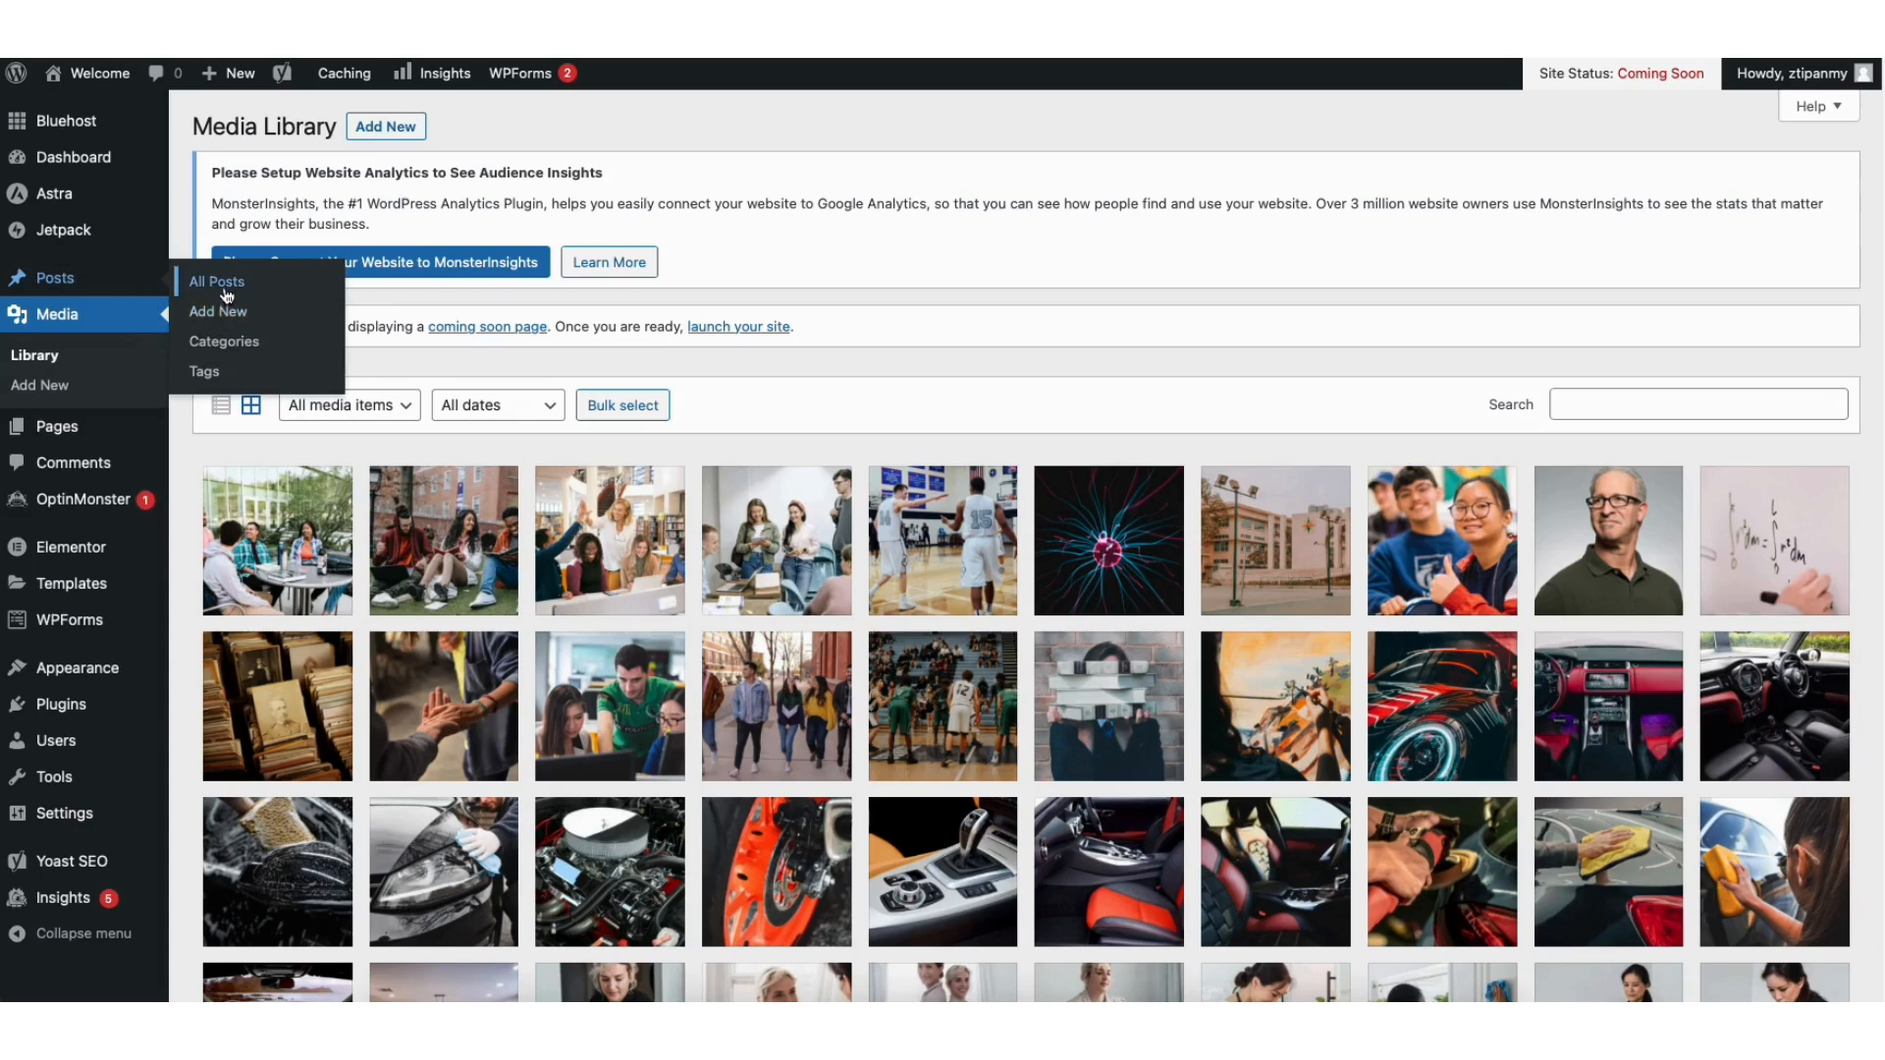
click(226, 286)
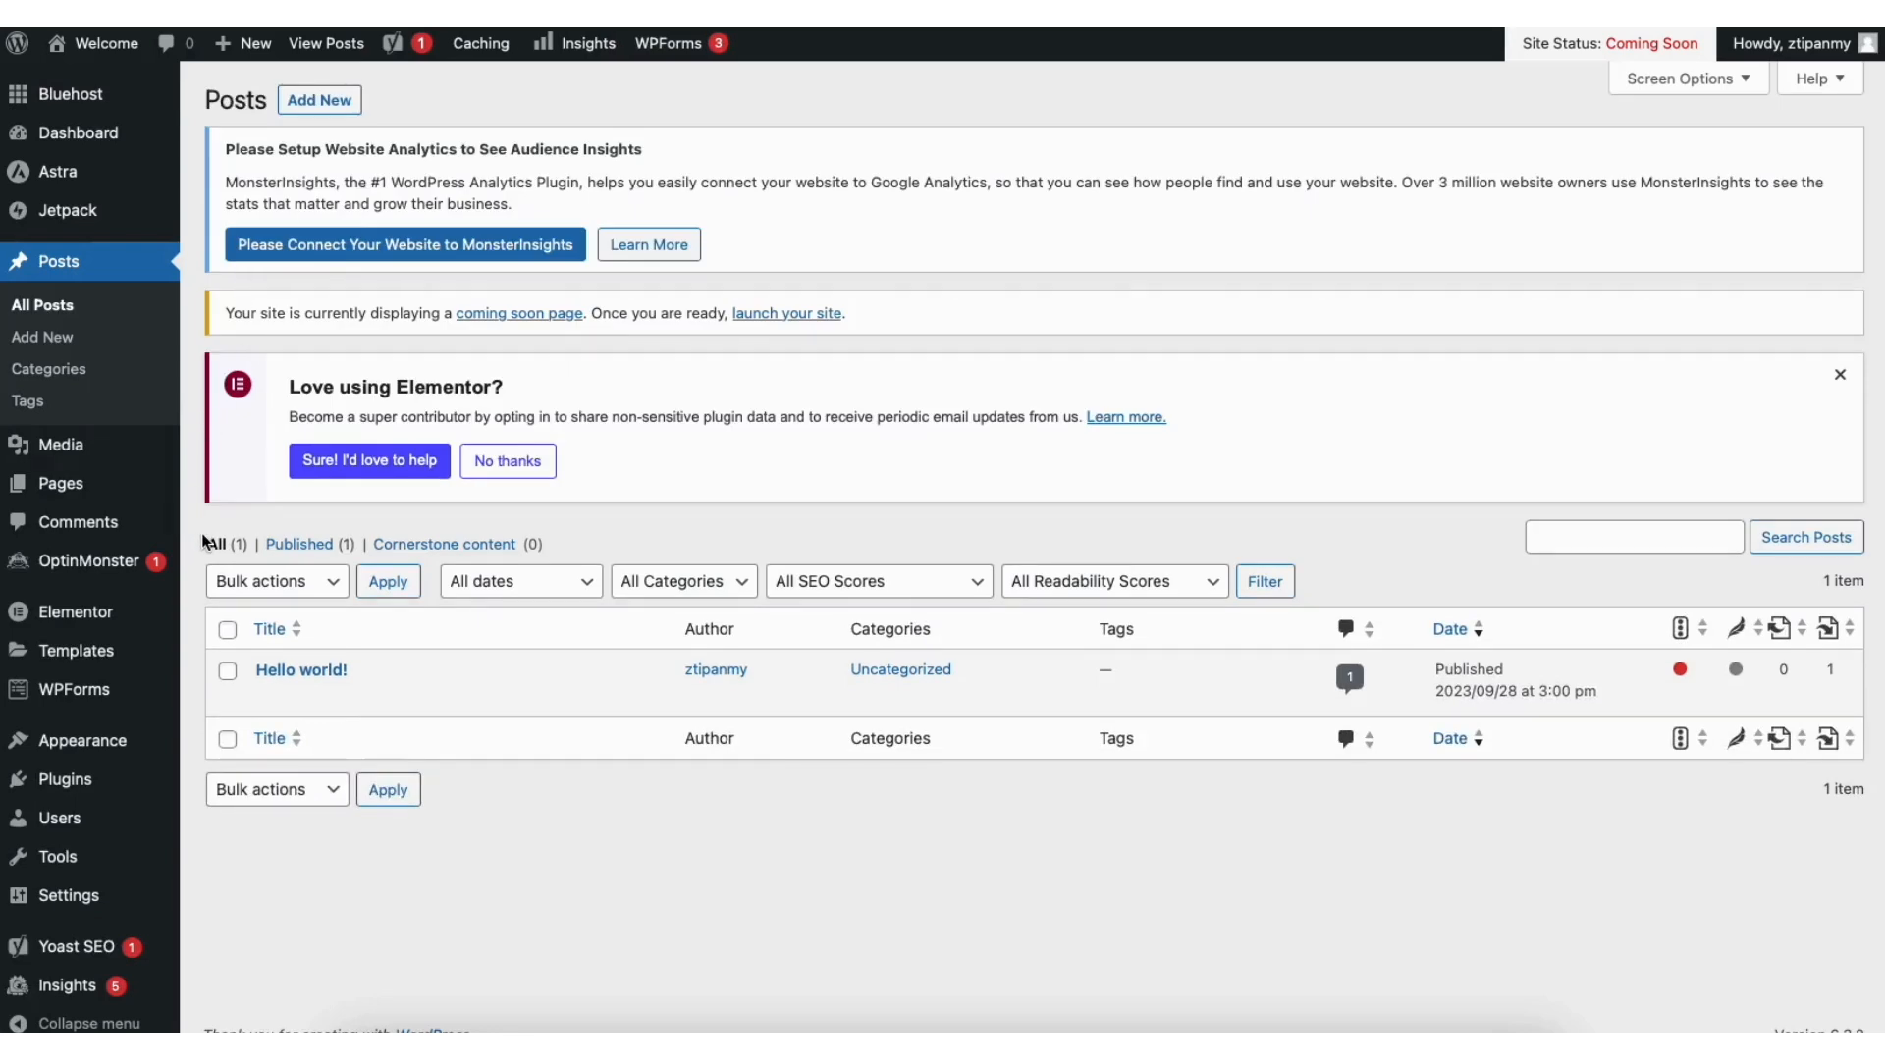
click(93, 521)
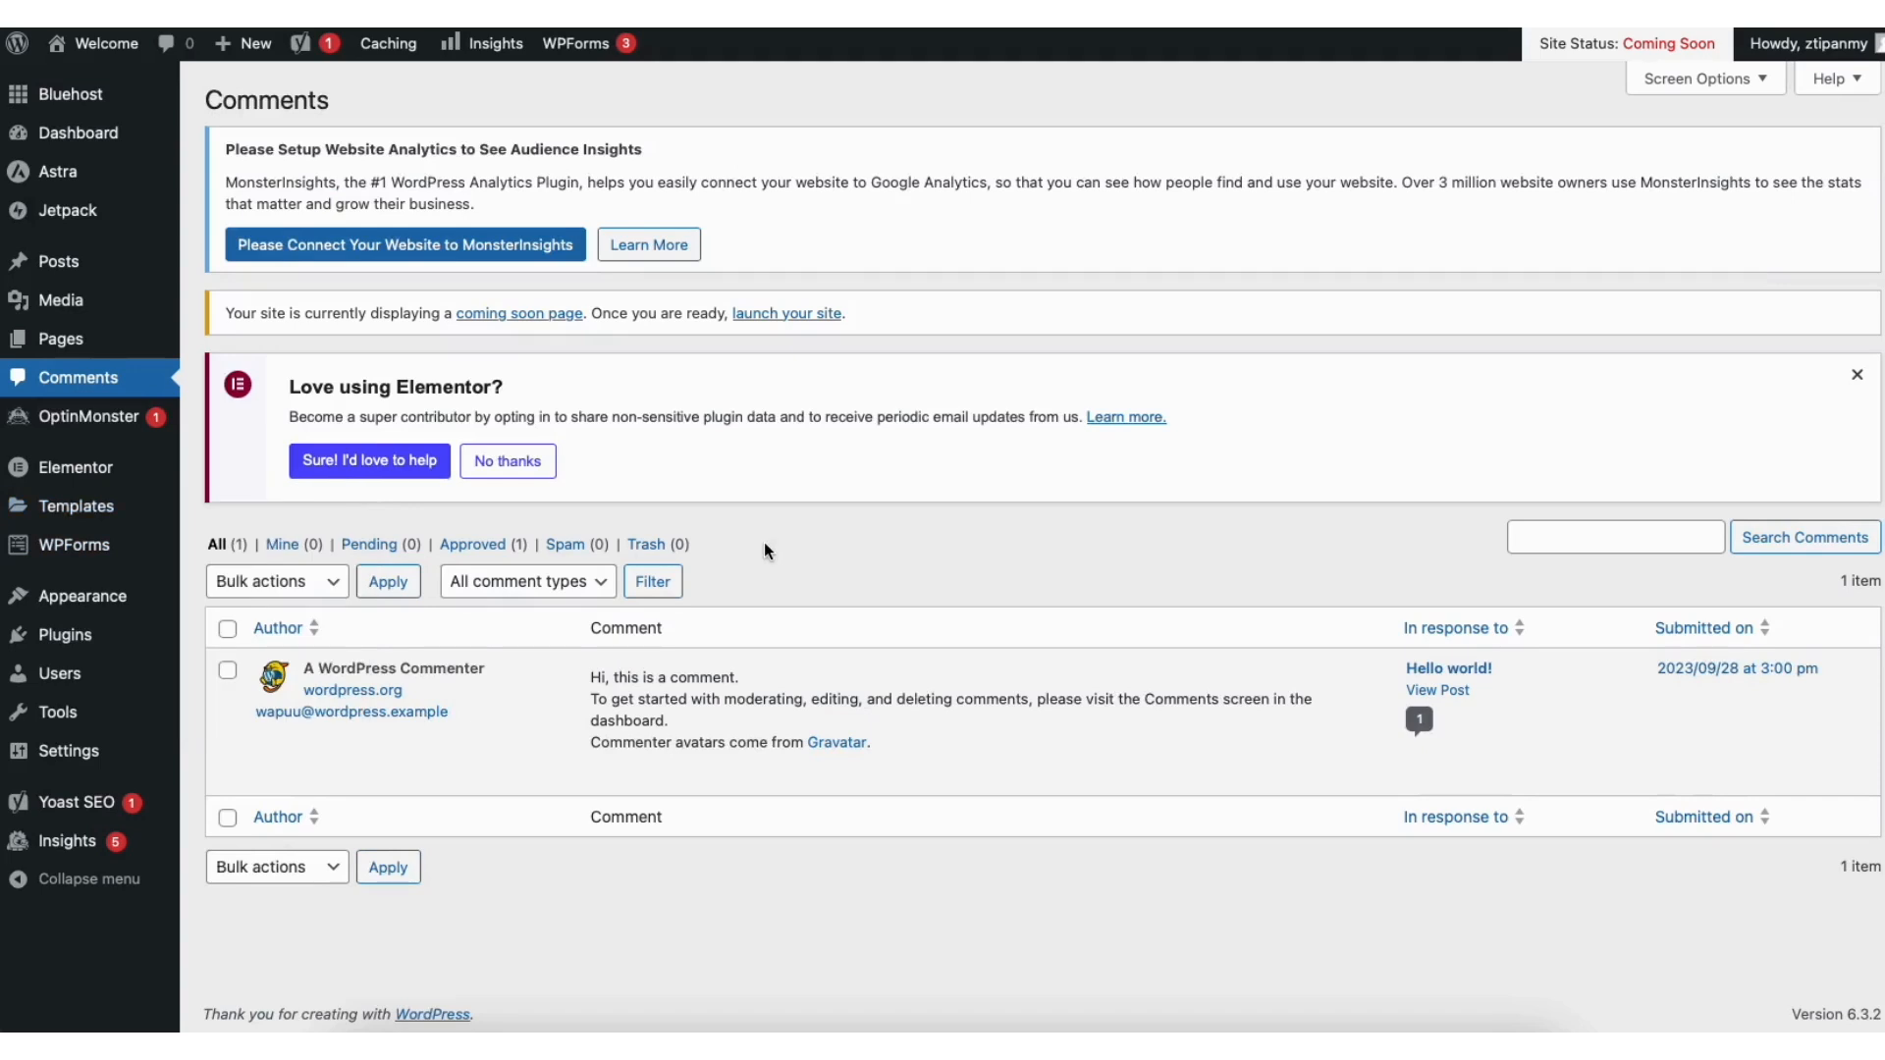
mouse_move(677, 768)
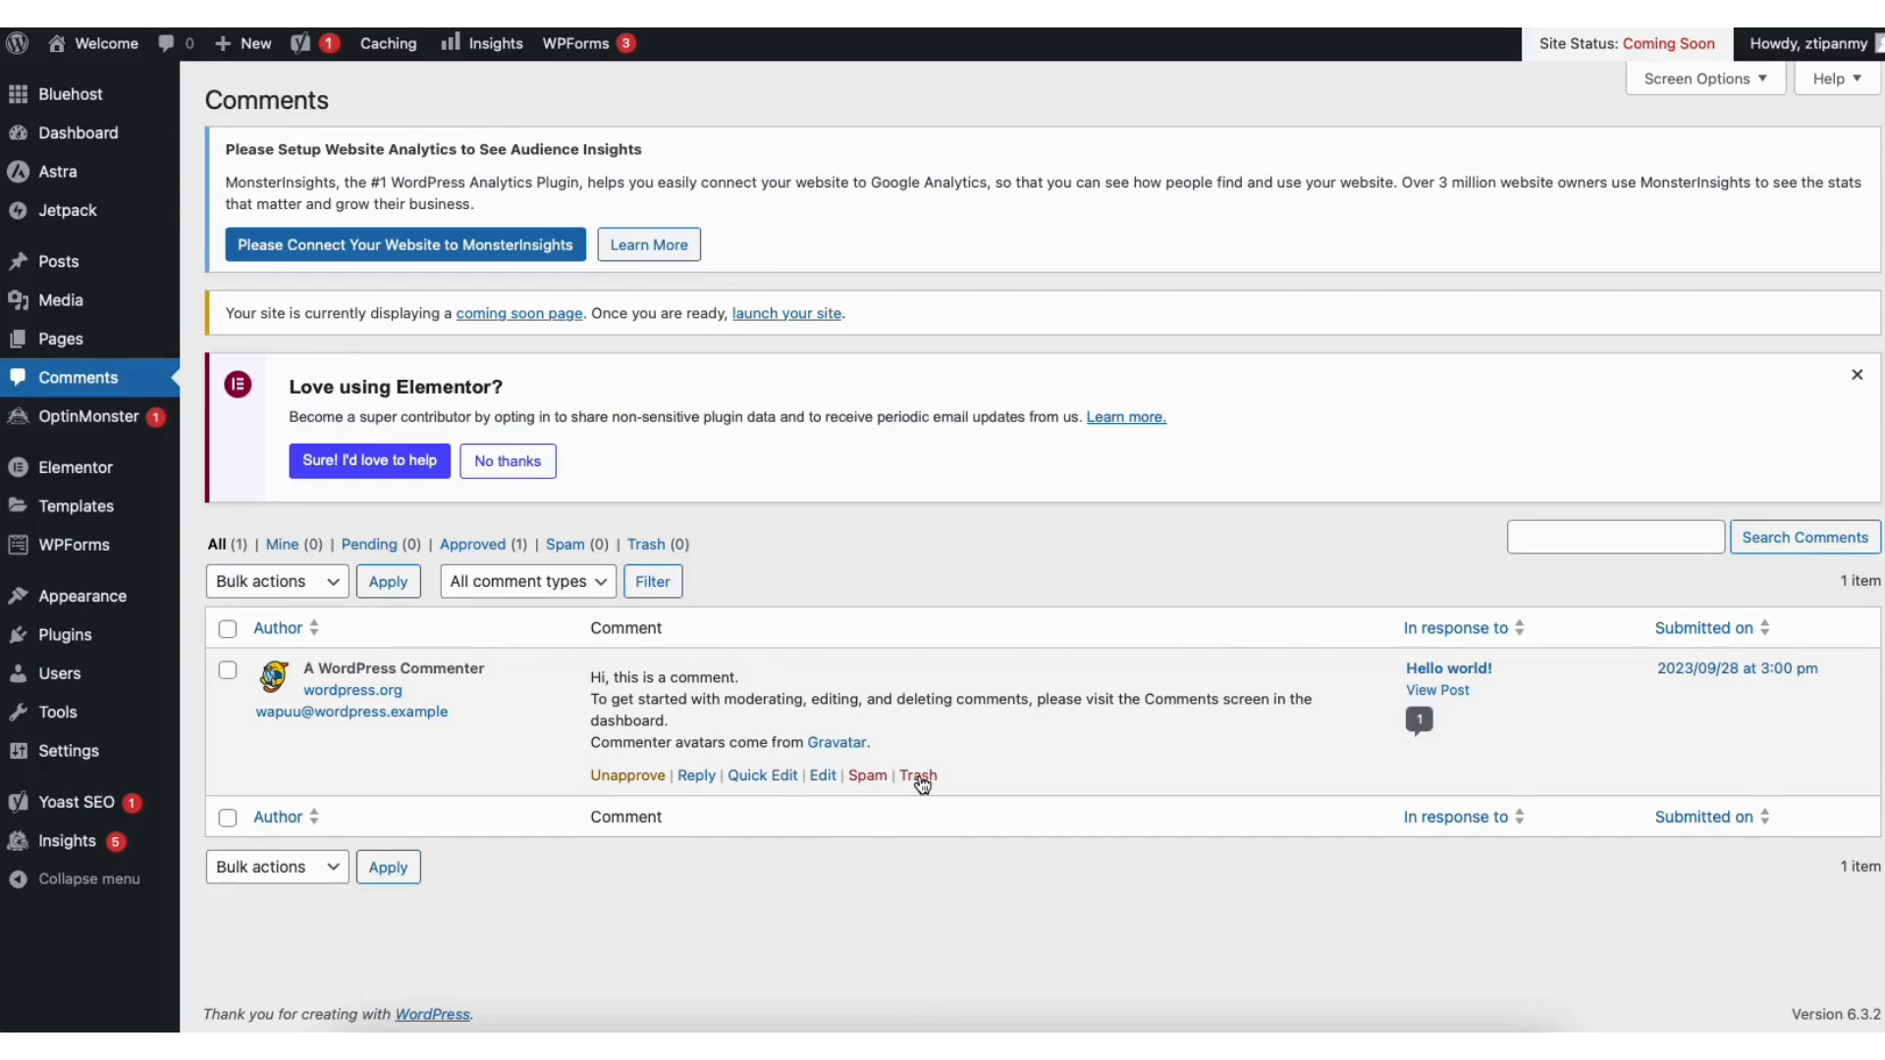
Step: Open the page for adding new plugins and browse the featured ones
mouse_move(71, 643)
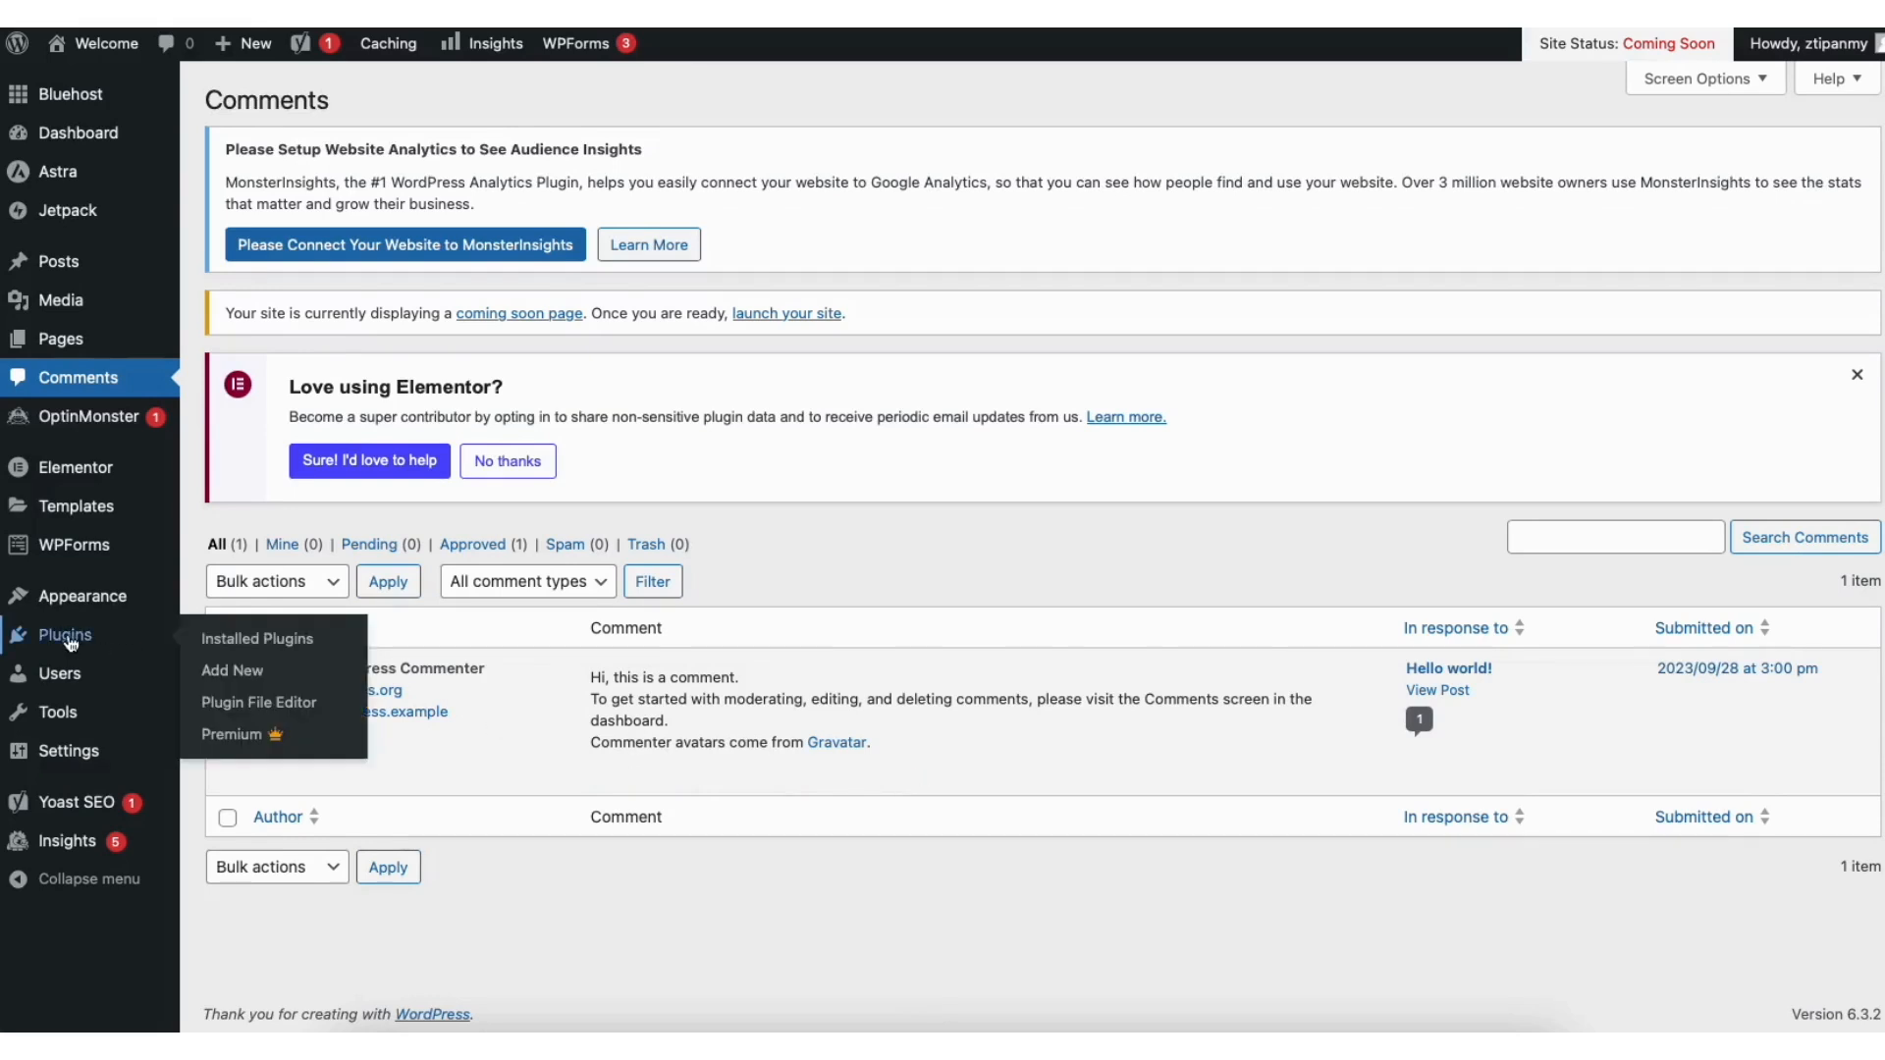
click(241, 668)
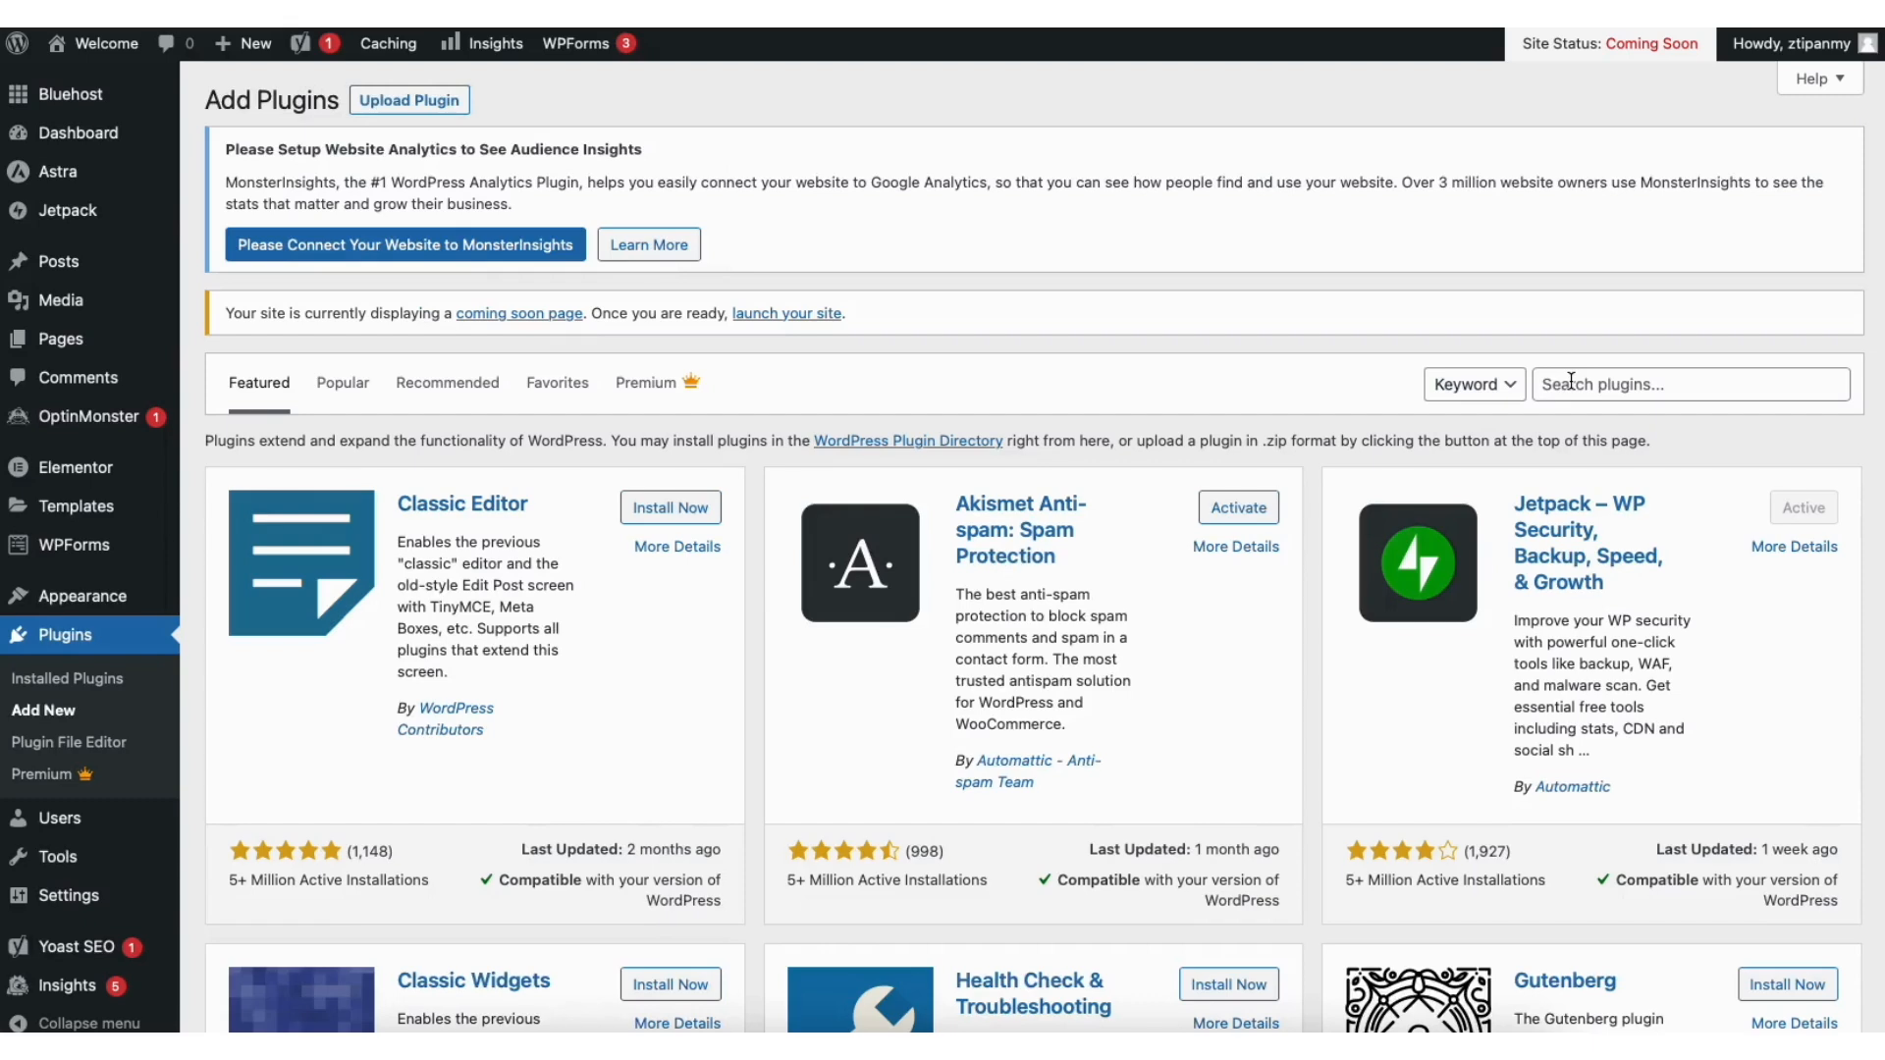
scroll(1031, 550, down, 5)
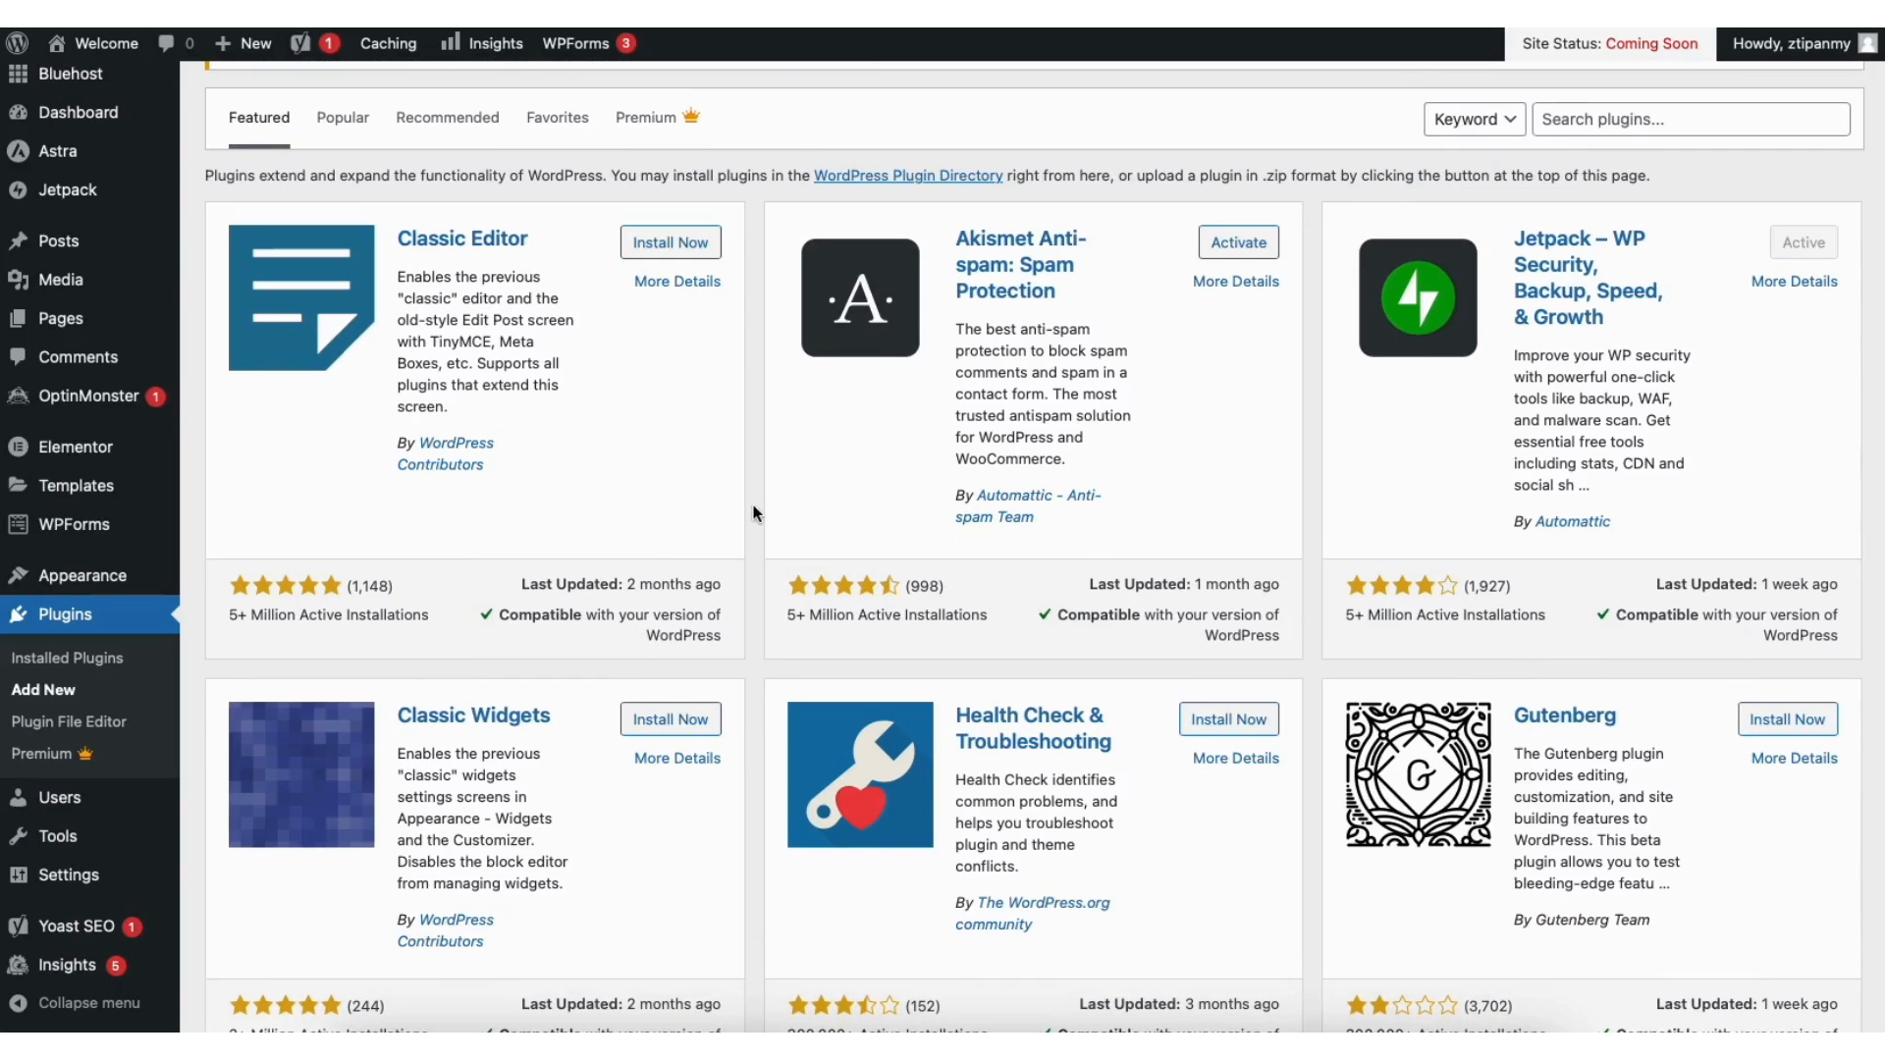
Step: Open the site's menu management and load the Primary Menu for editing
mouse_move(113, 581)
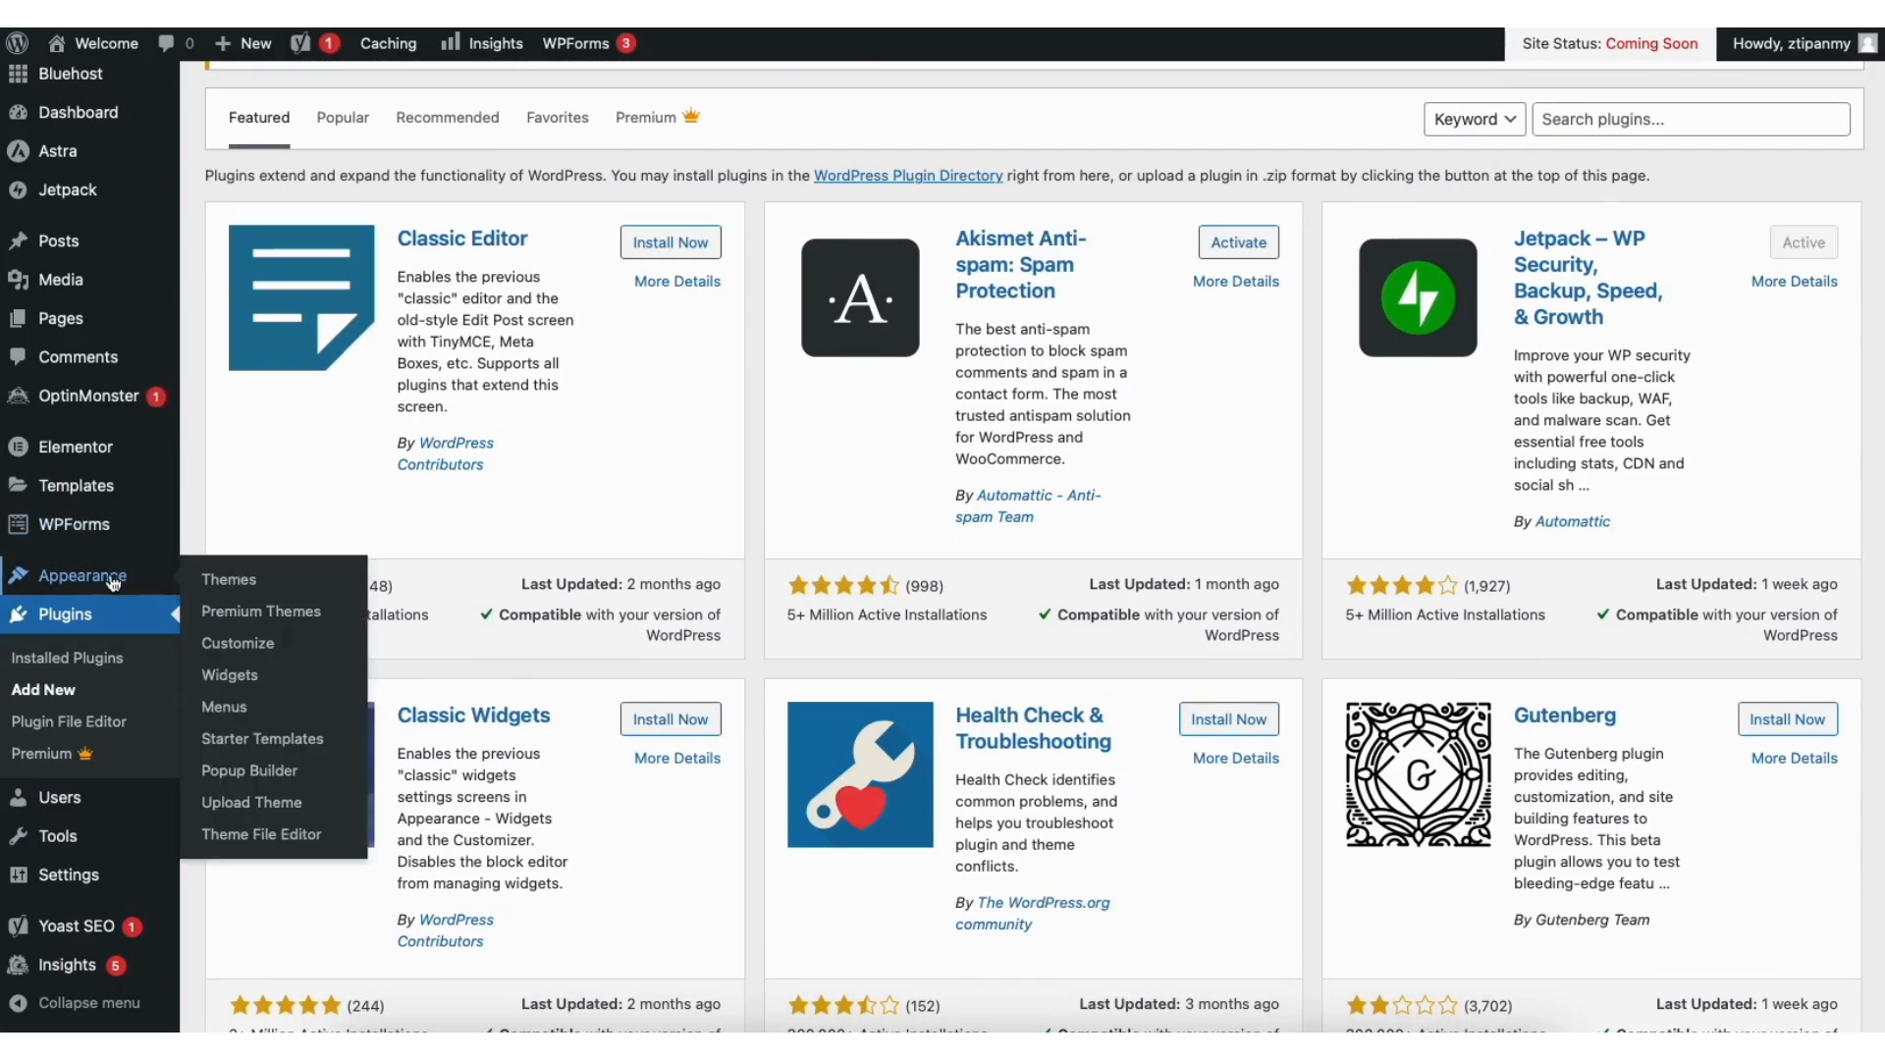
click(224, 707)
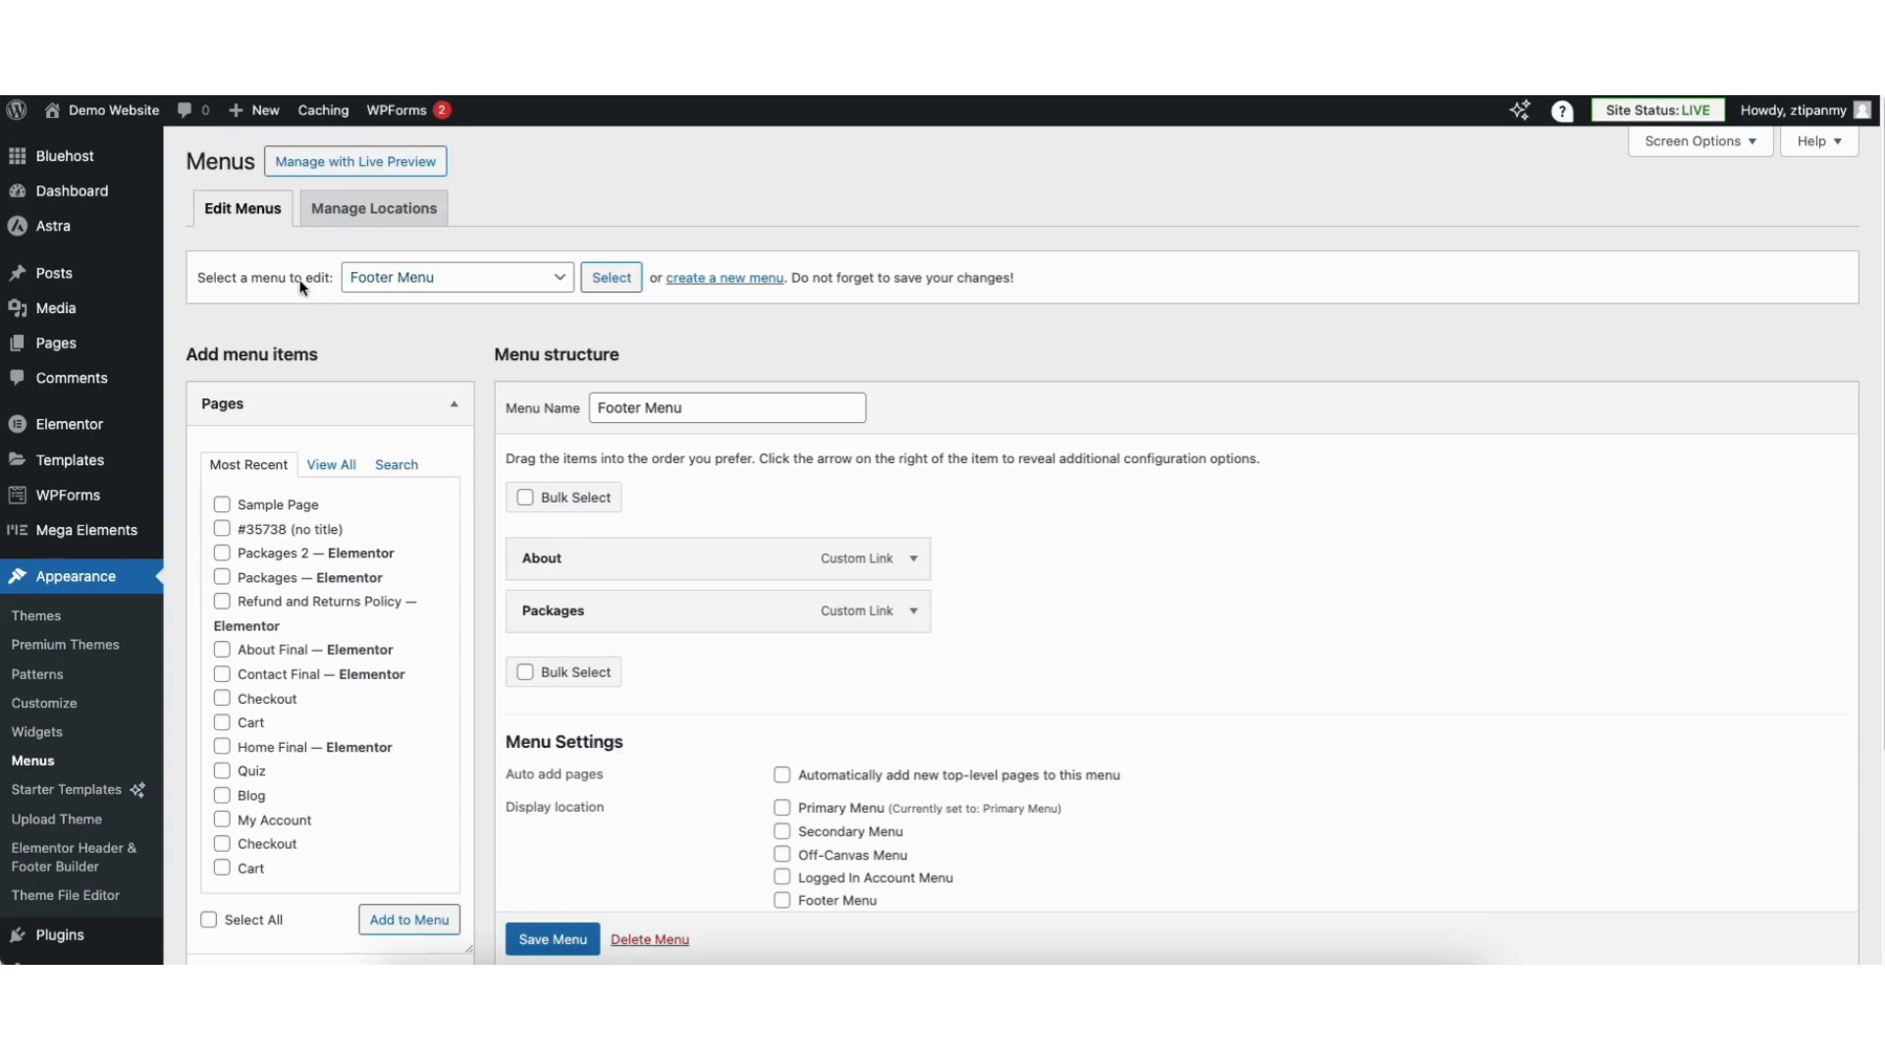
click(500, 284)
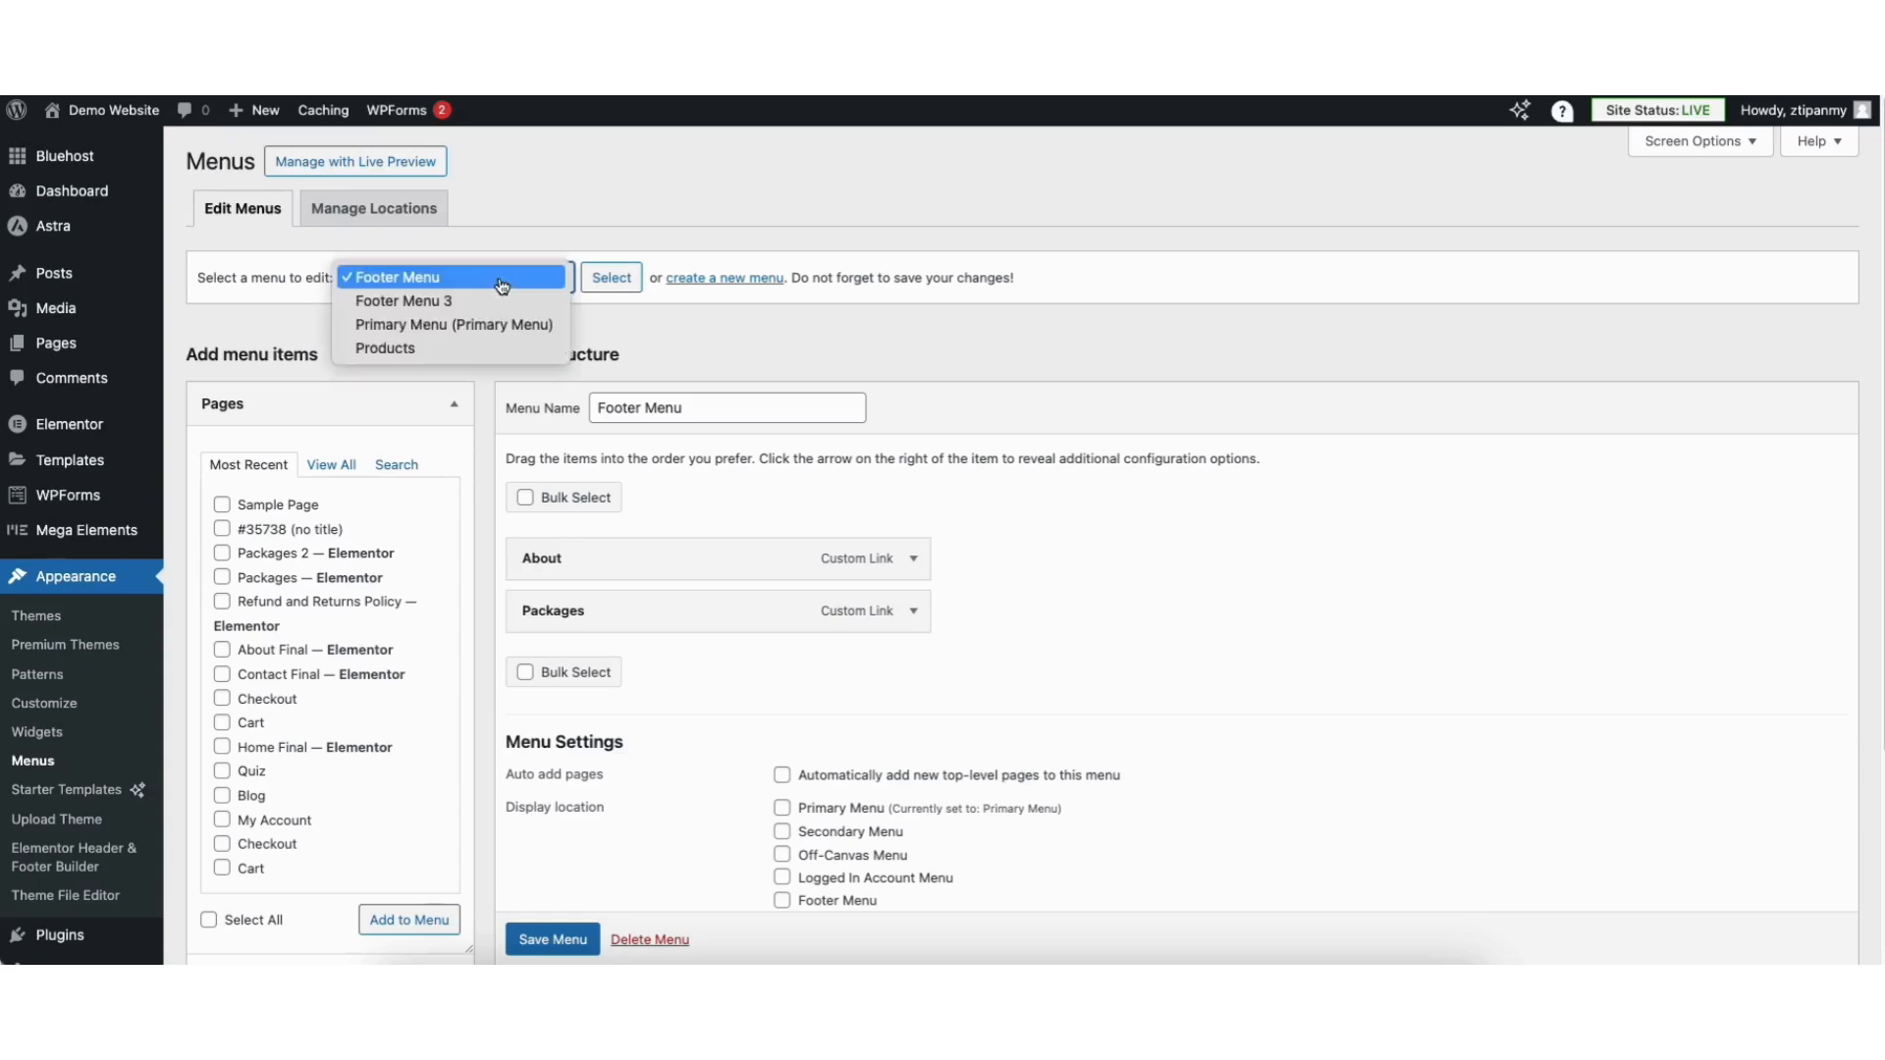
click(502, 324)
click(610, 278)
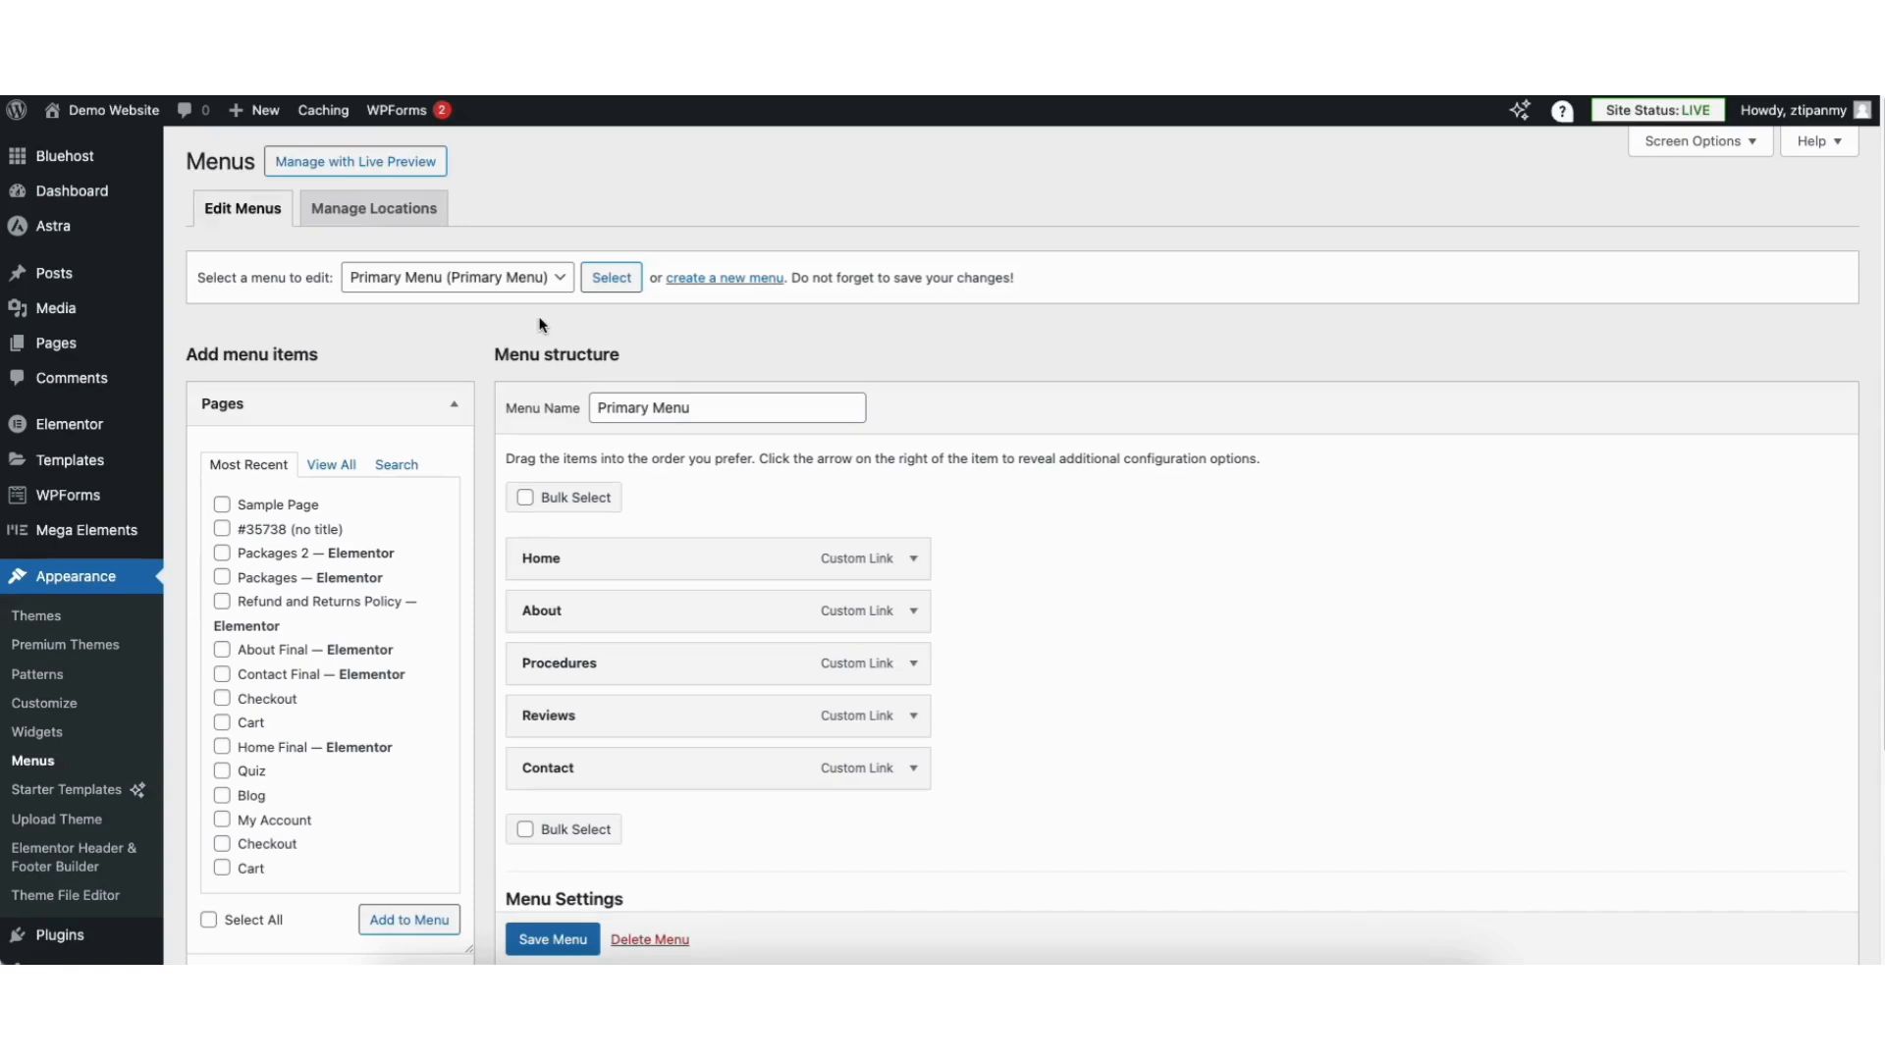
Step: Add Sample Page to the Primary Menu and place it between Reviews and Contact
click(222, 505)
click(403, 920)
drag(562, 825, 558, 765)
Step: Examine the Sample Page menu item's settings, including its navigation label and remove option, and collapse them again
click(913, 768)
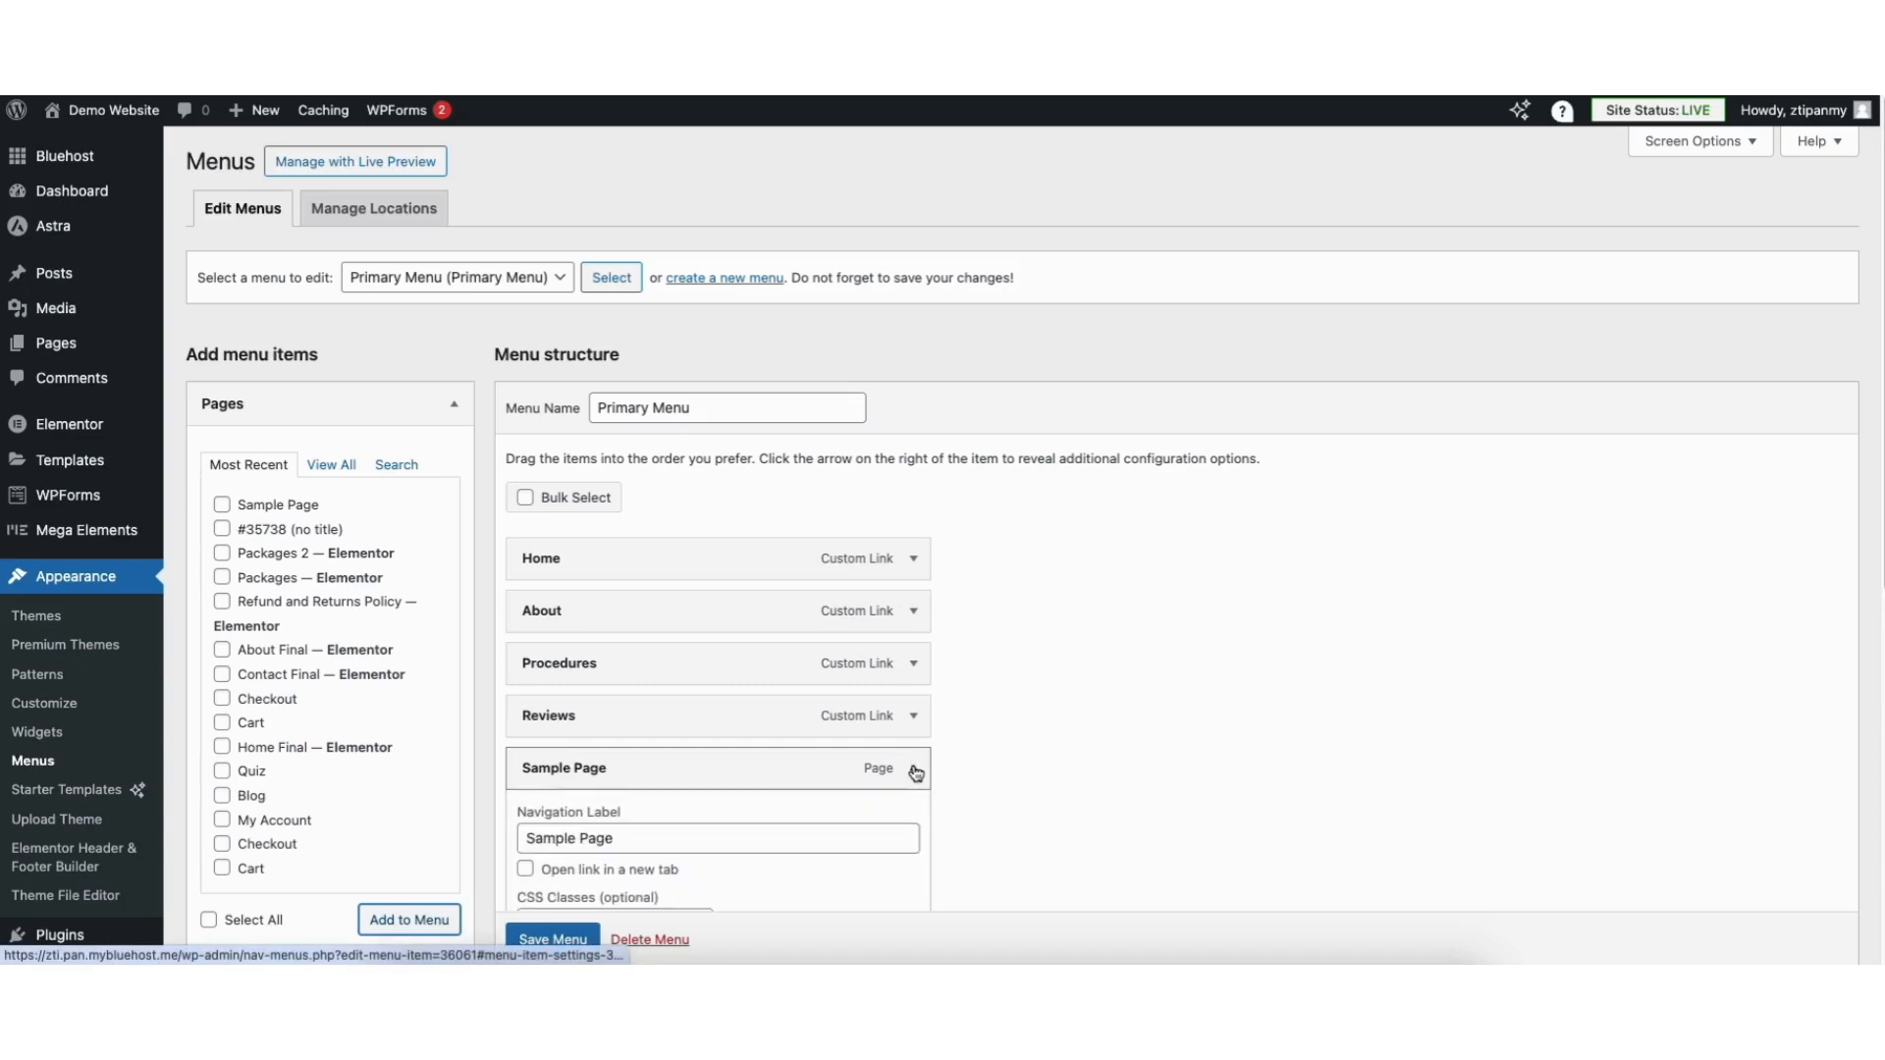
drag(525, 840, 631, 838)
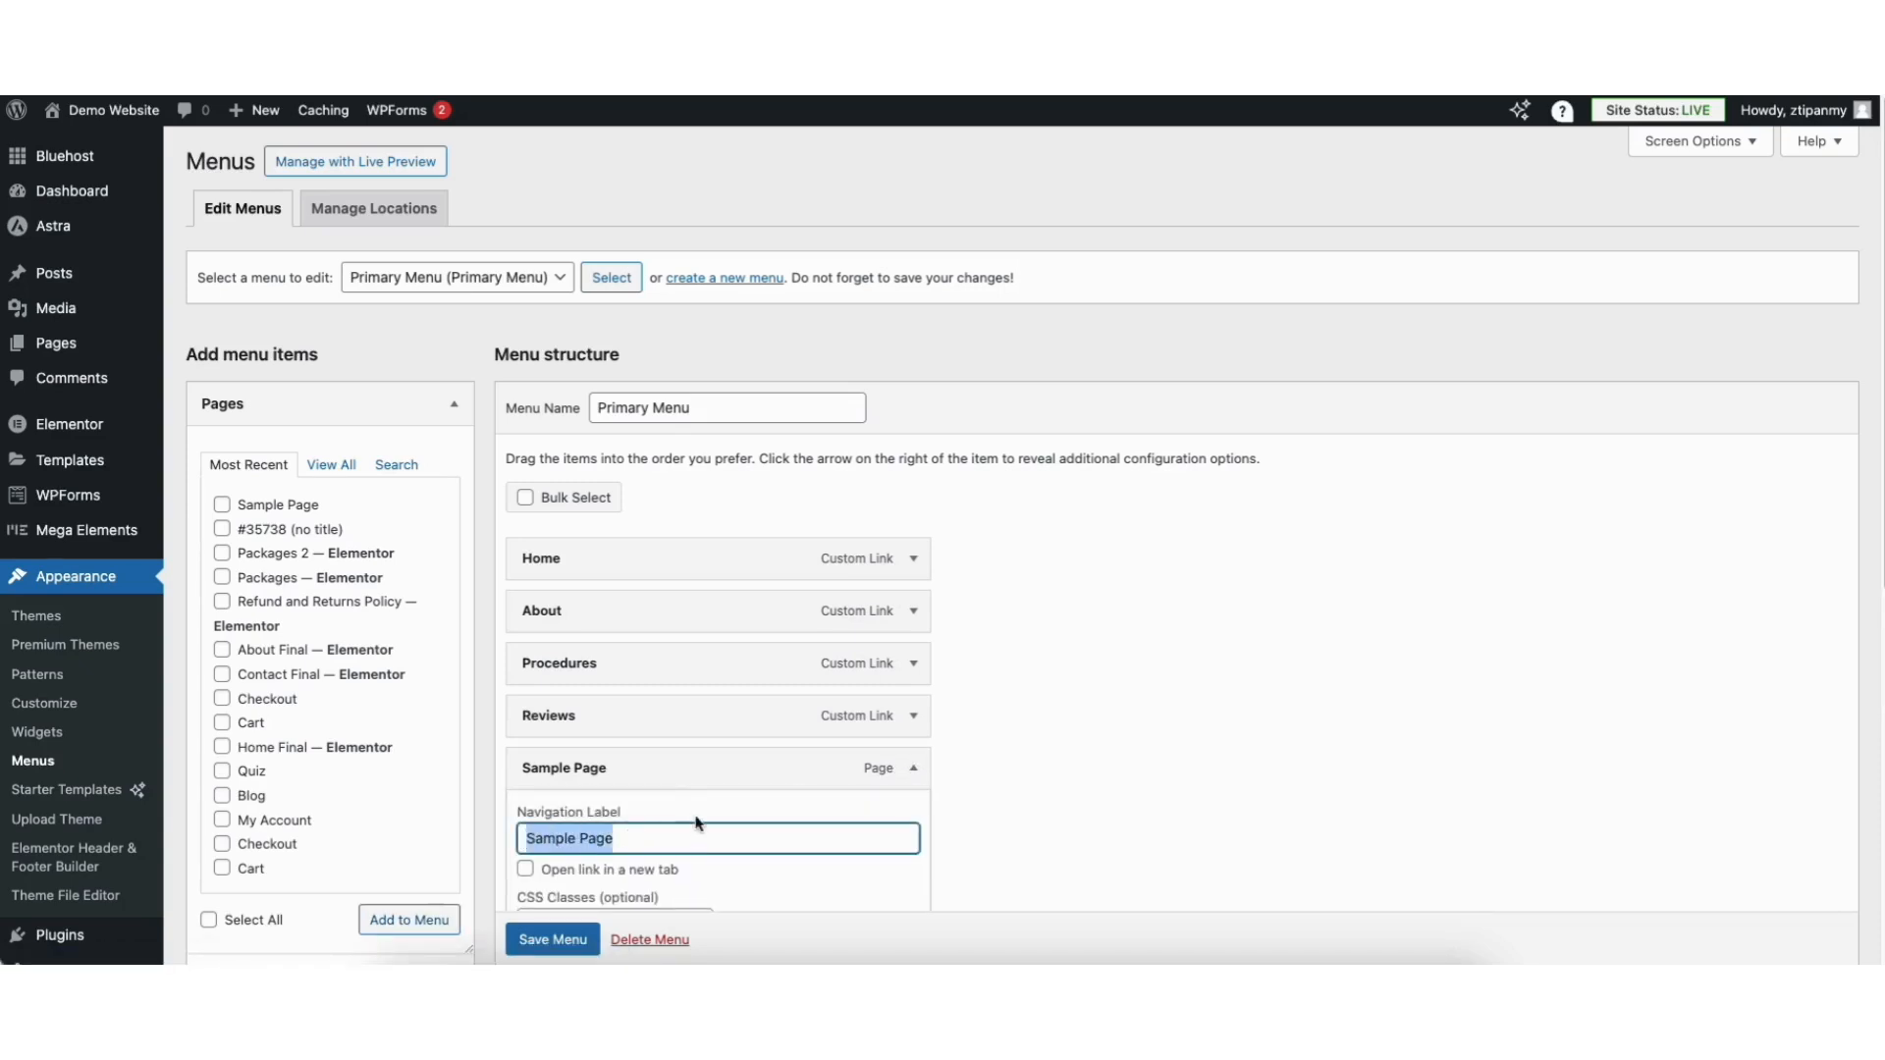
click(783, 814)
scroll(1080, 687, down, 3)
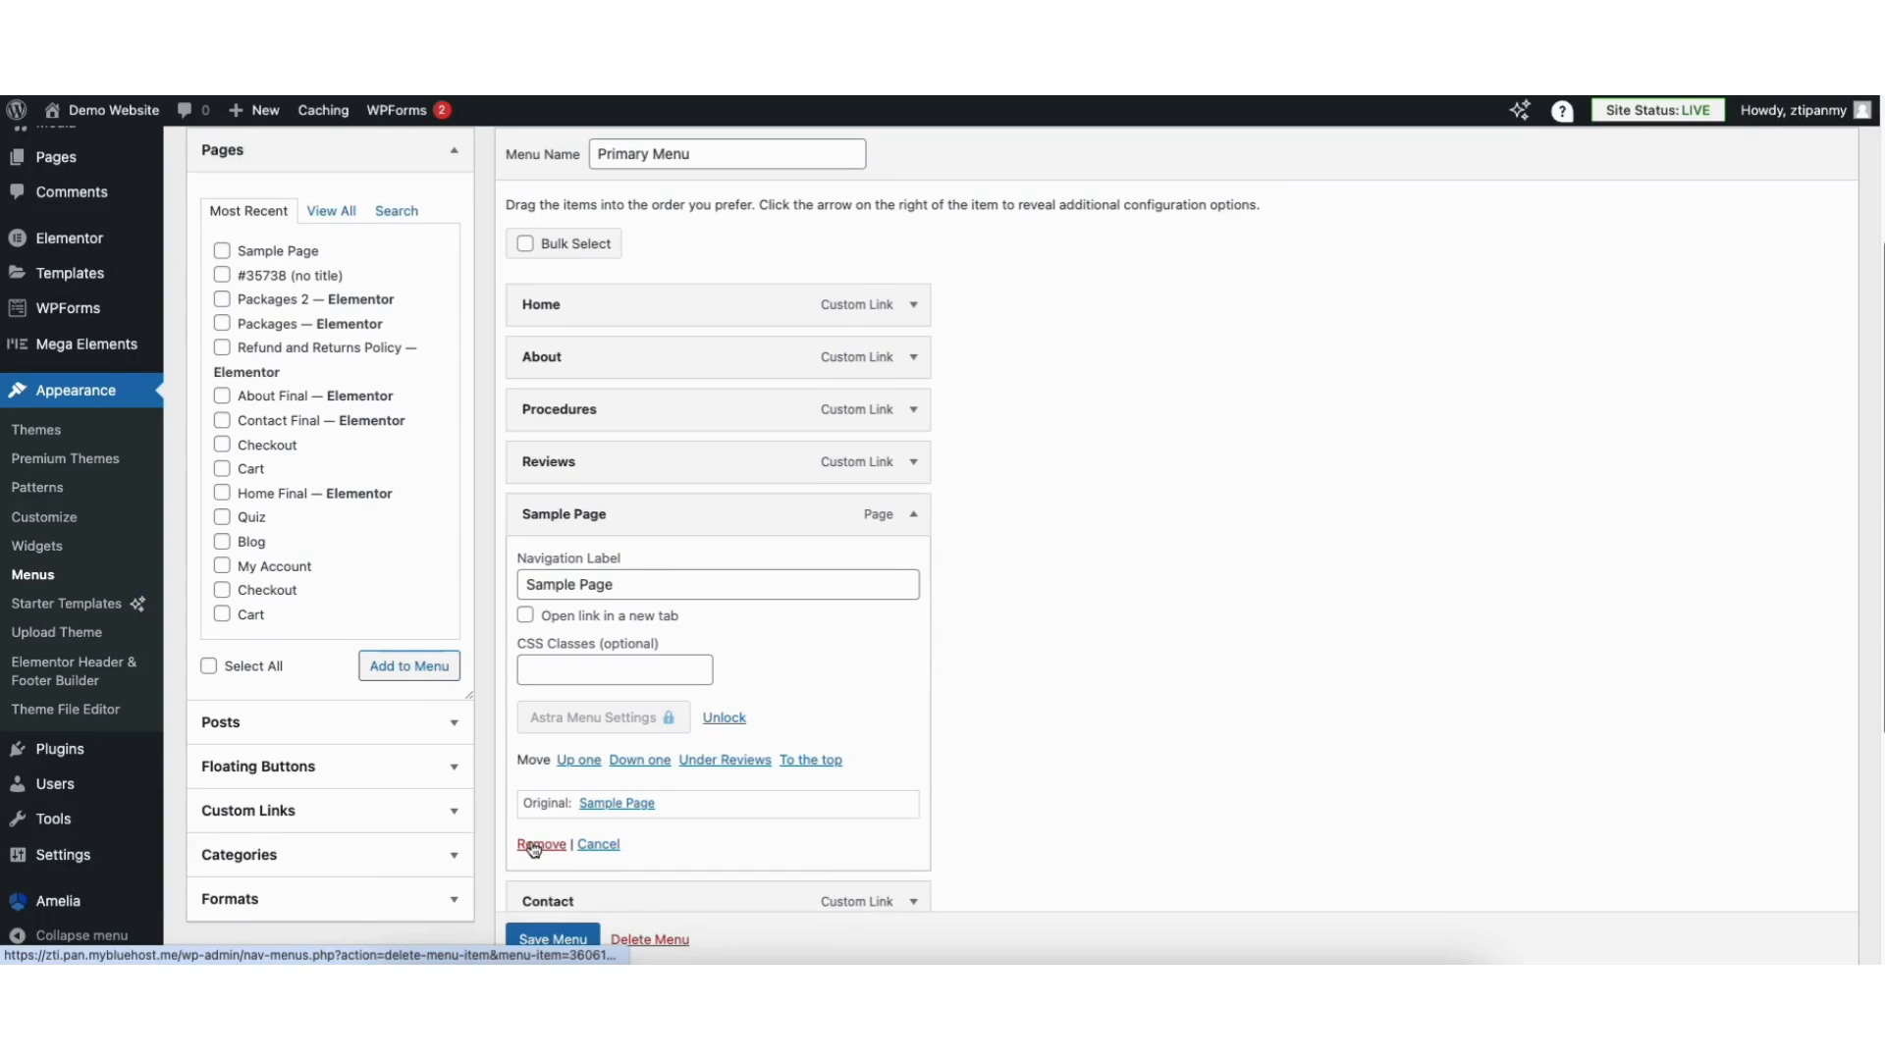
click(914, 513)
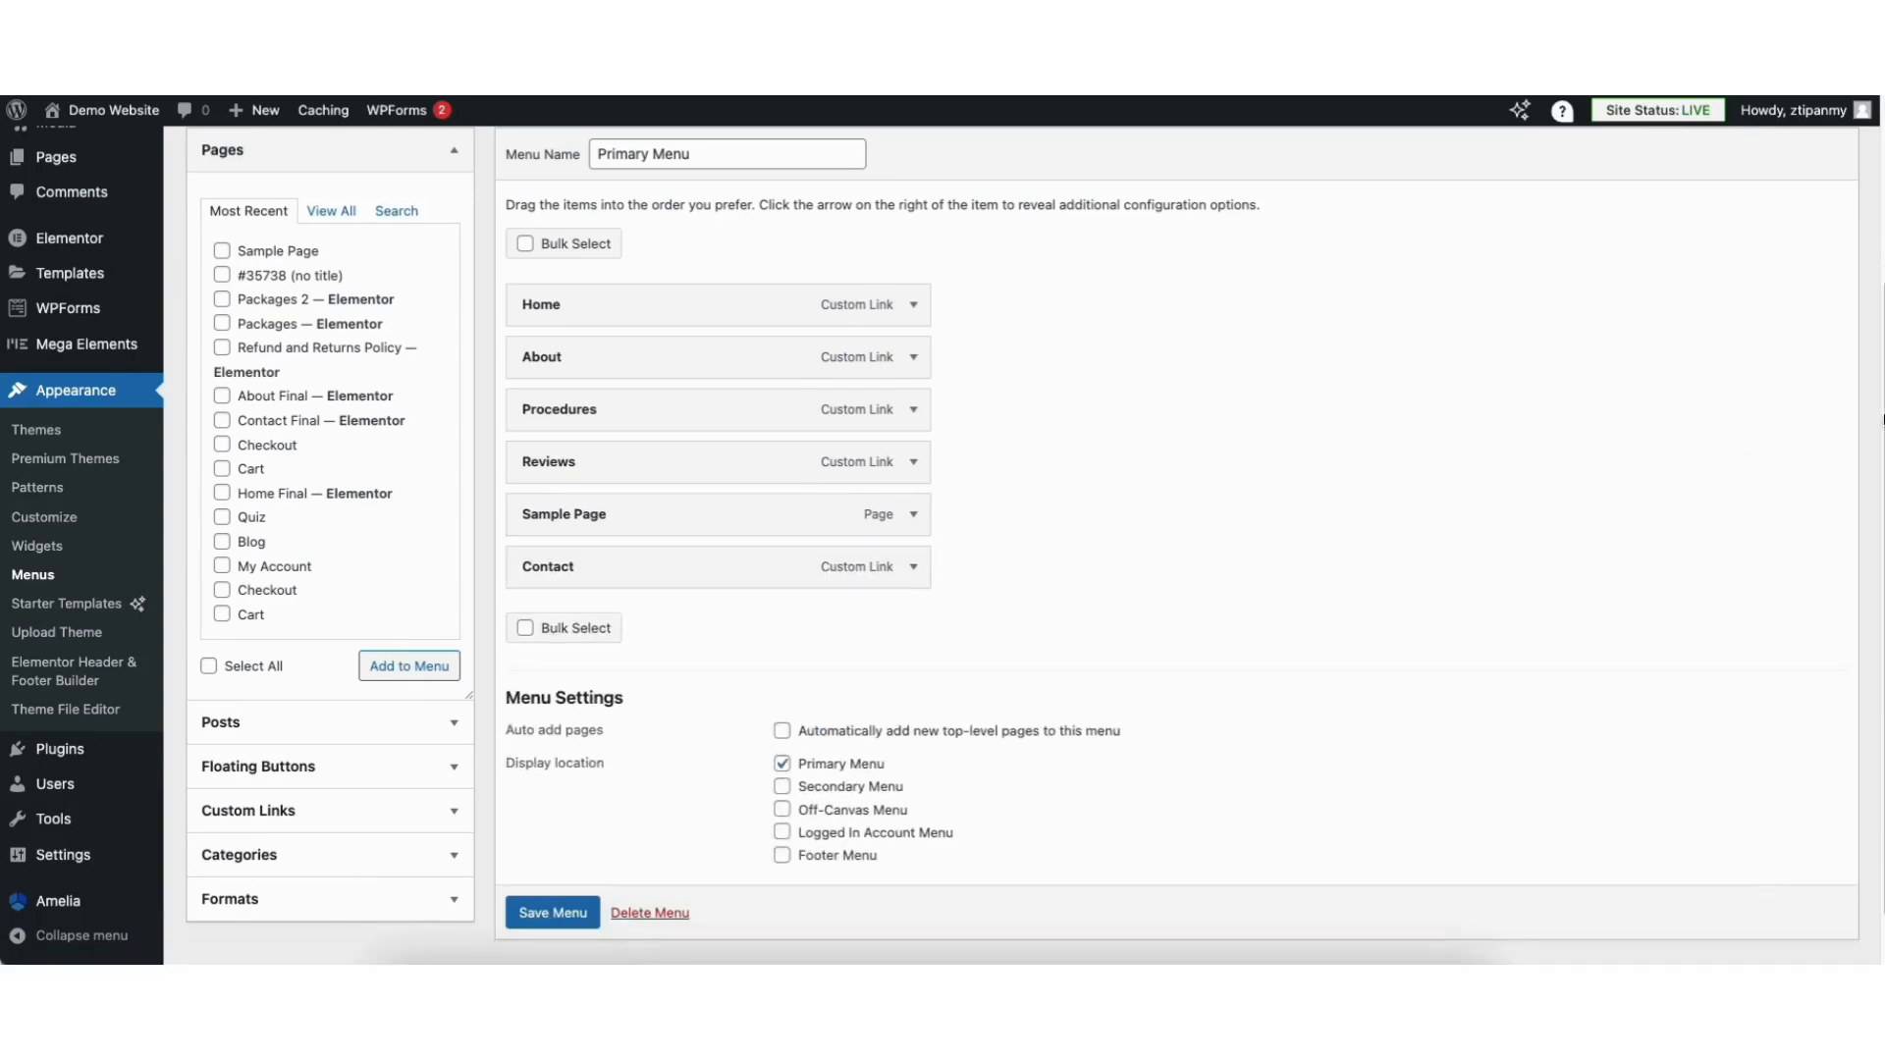
scroll(914, 513, up, 3)
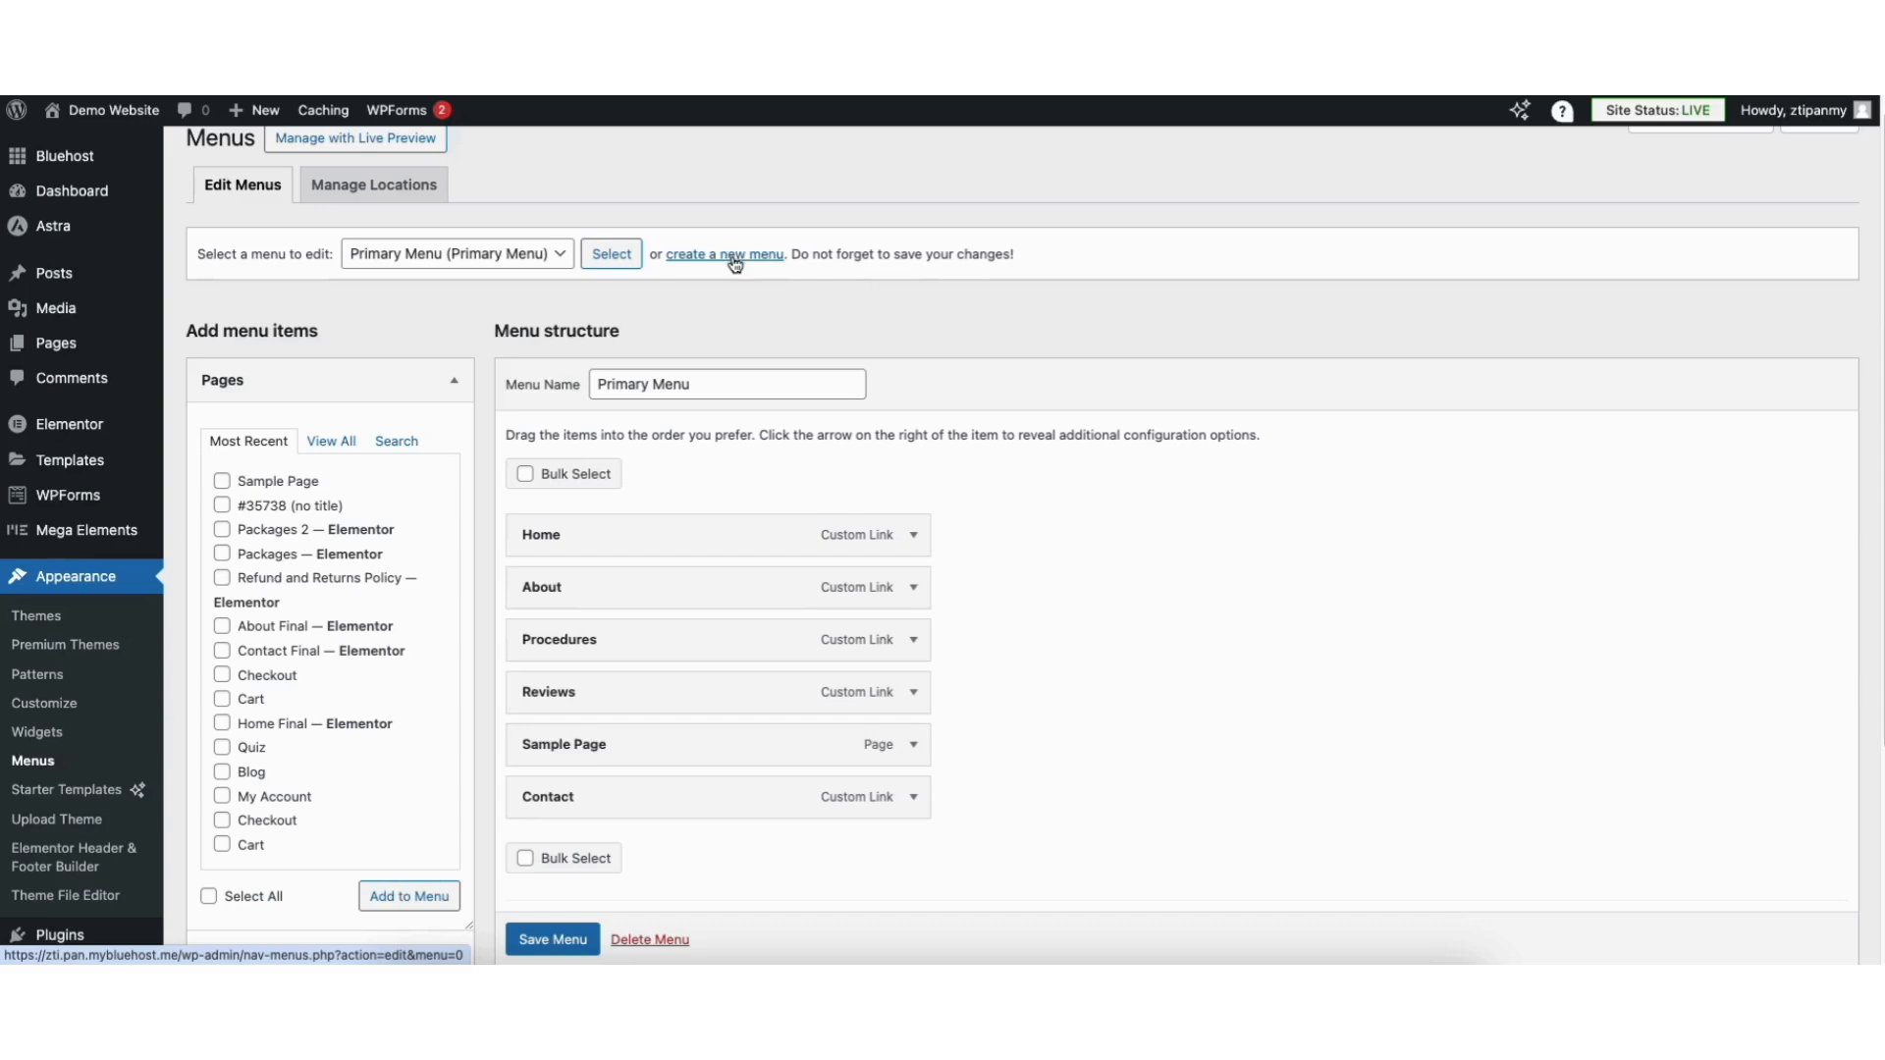
Step: Add a second Sample Page to the Primary Menu and nest it as a sub item under Procedures
click(222, 481)
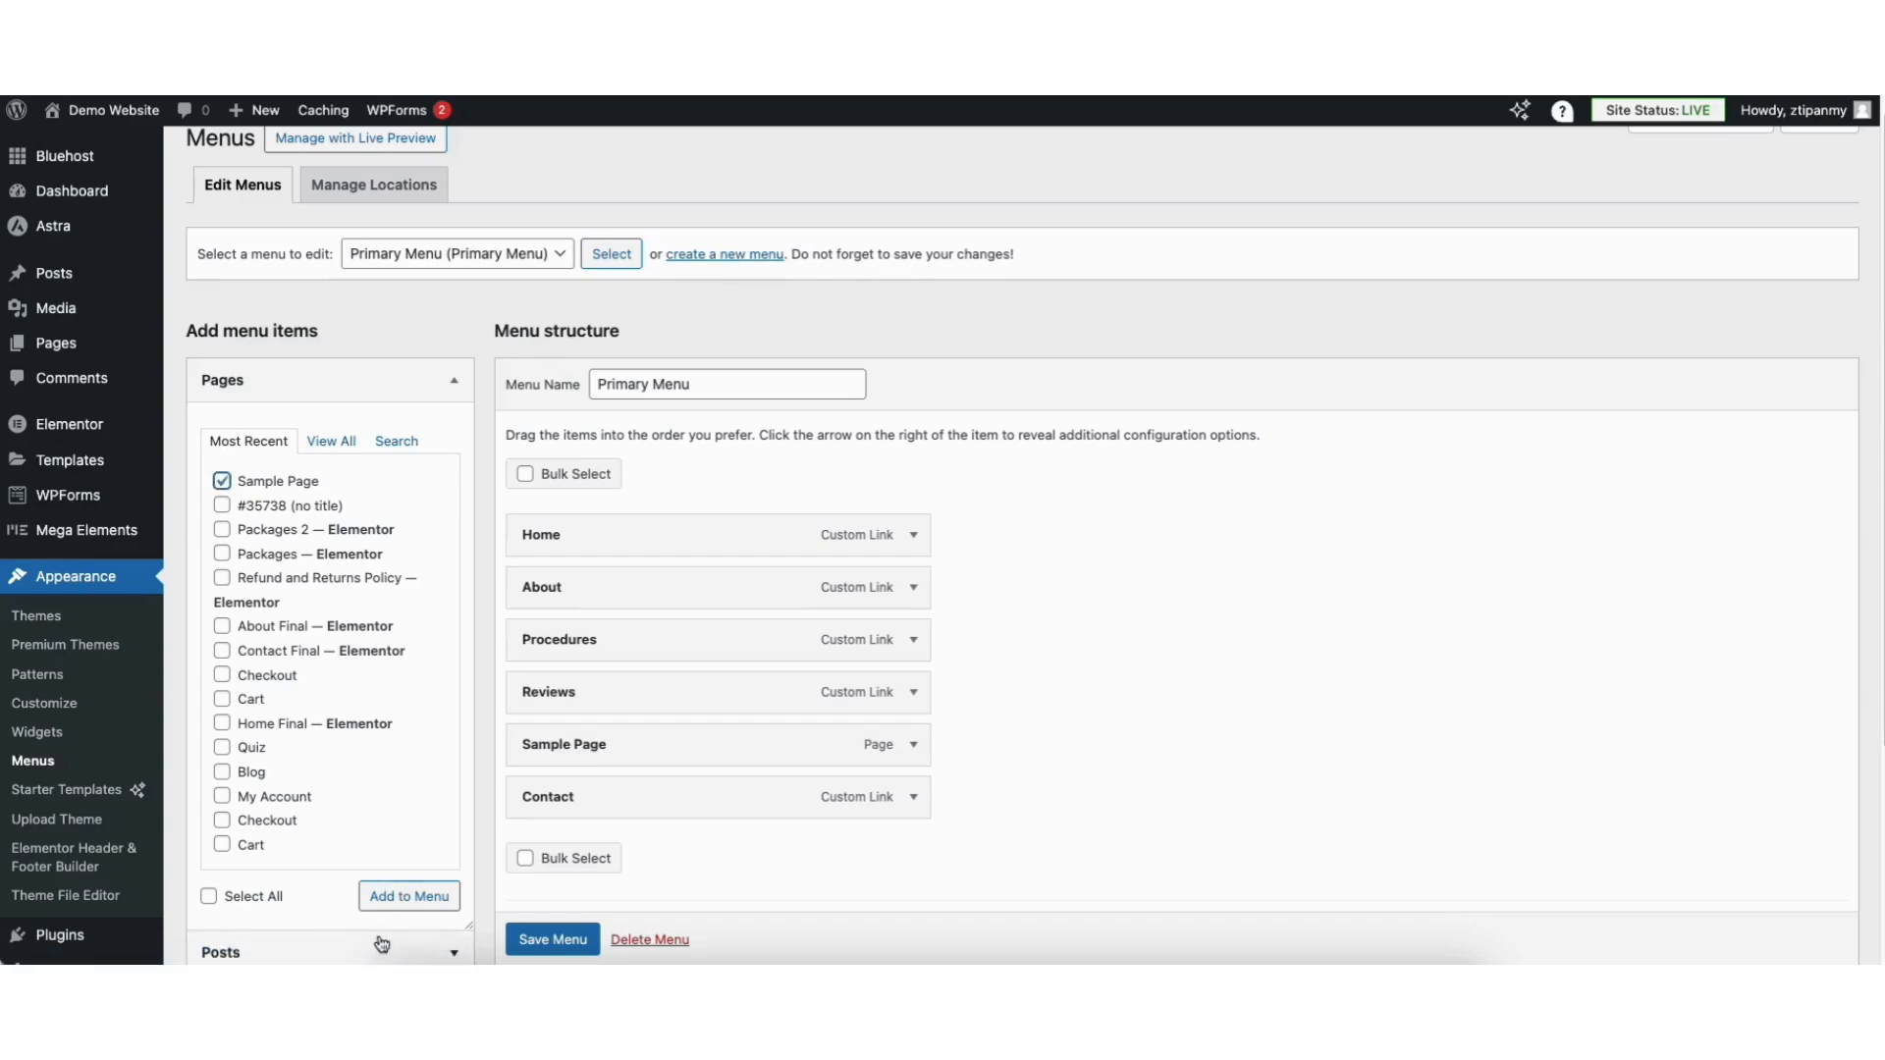
click(398, 895)
drag(549, 850, 597, 685)
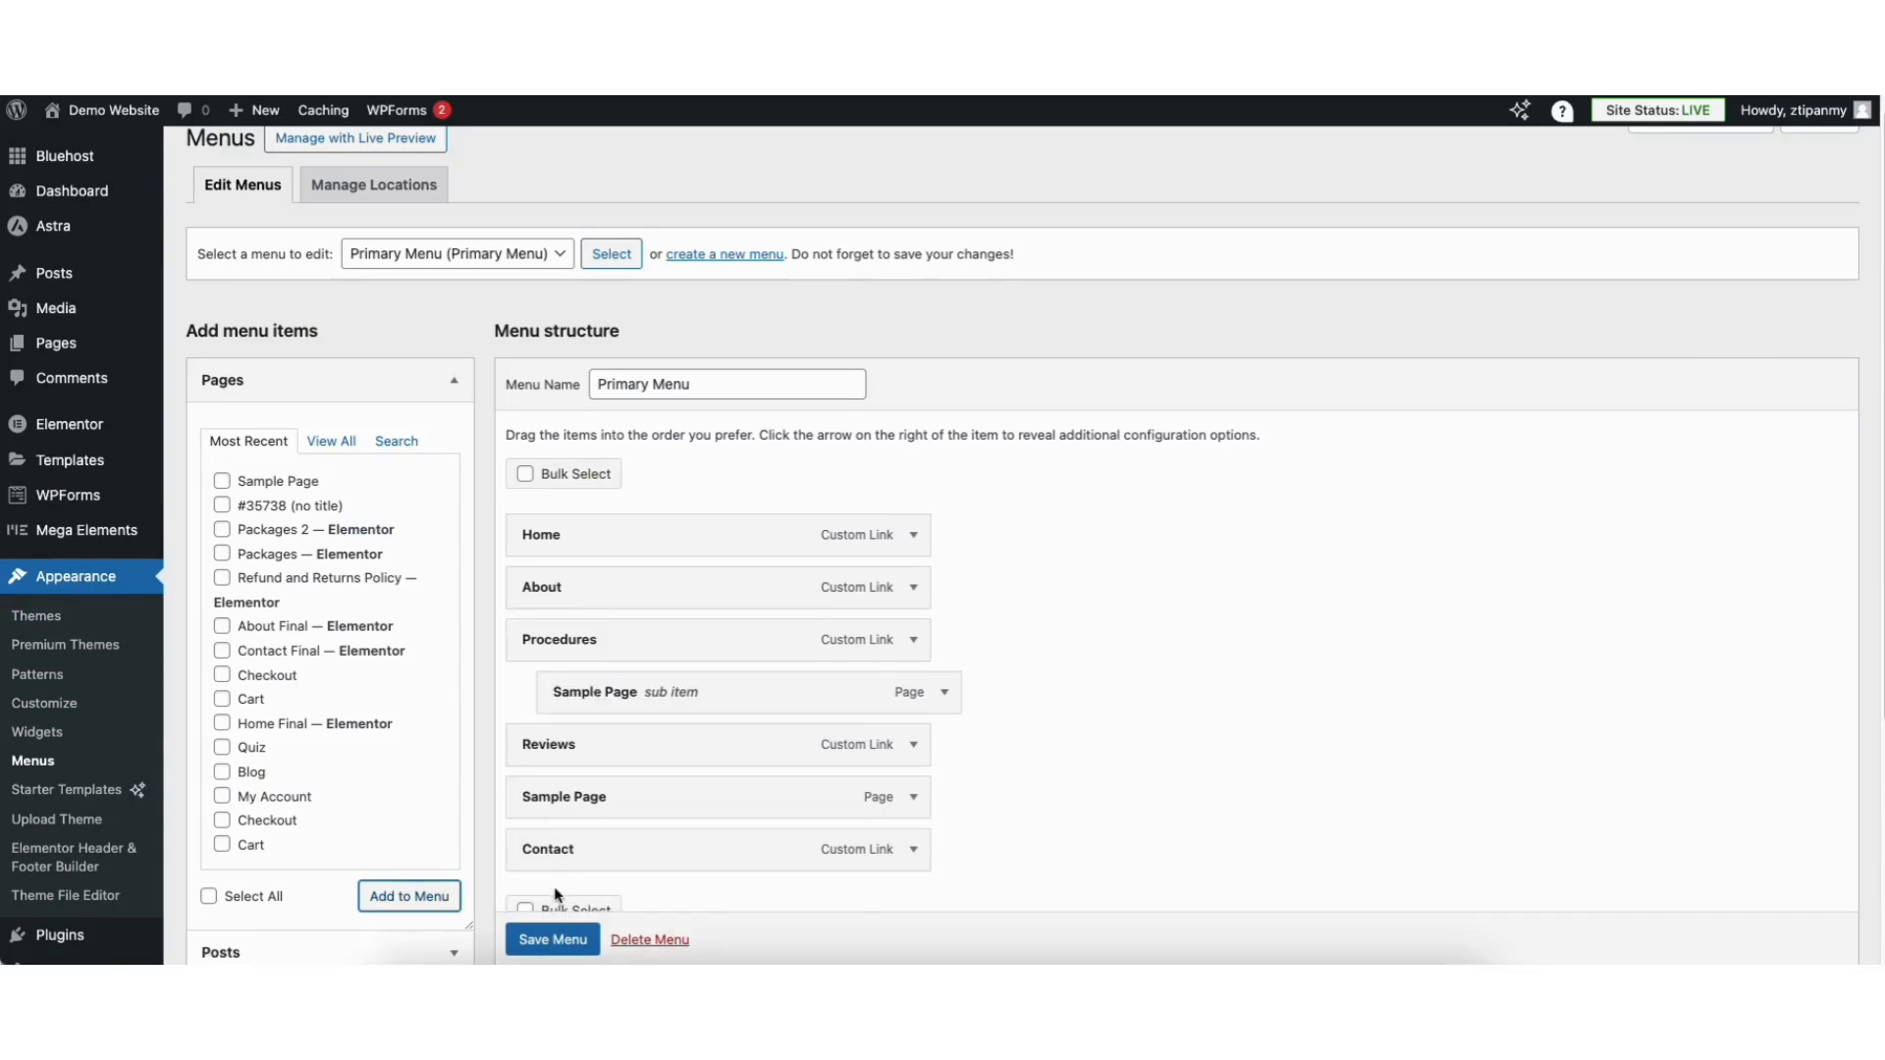
Step: Nest the remaining Sample Page as another sub item under Procedures and save the Primary Menu
mouse_move(570, 805)
mouse_down()
mouse_move(615, 740)
mouse_move(573, 785)
mouse_up()
click(552, 941)
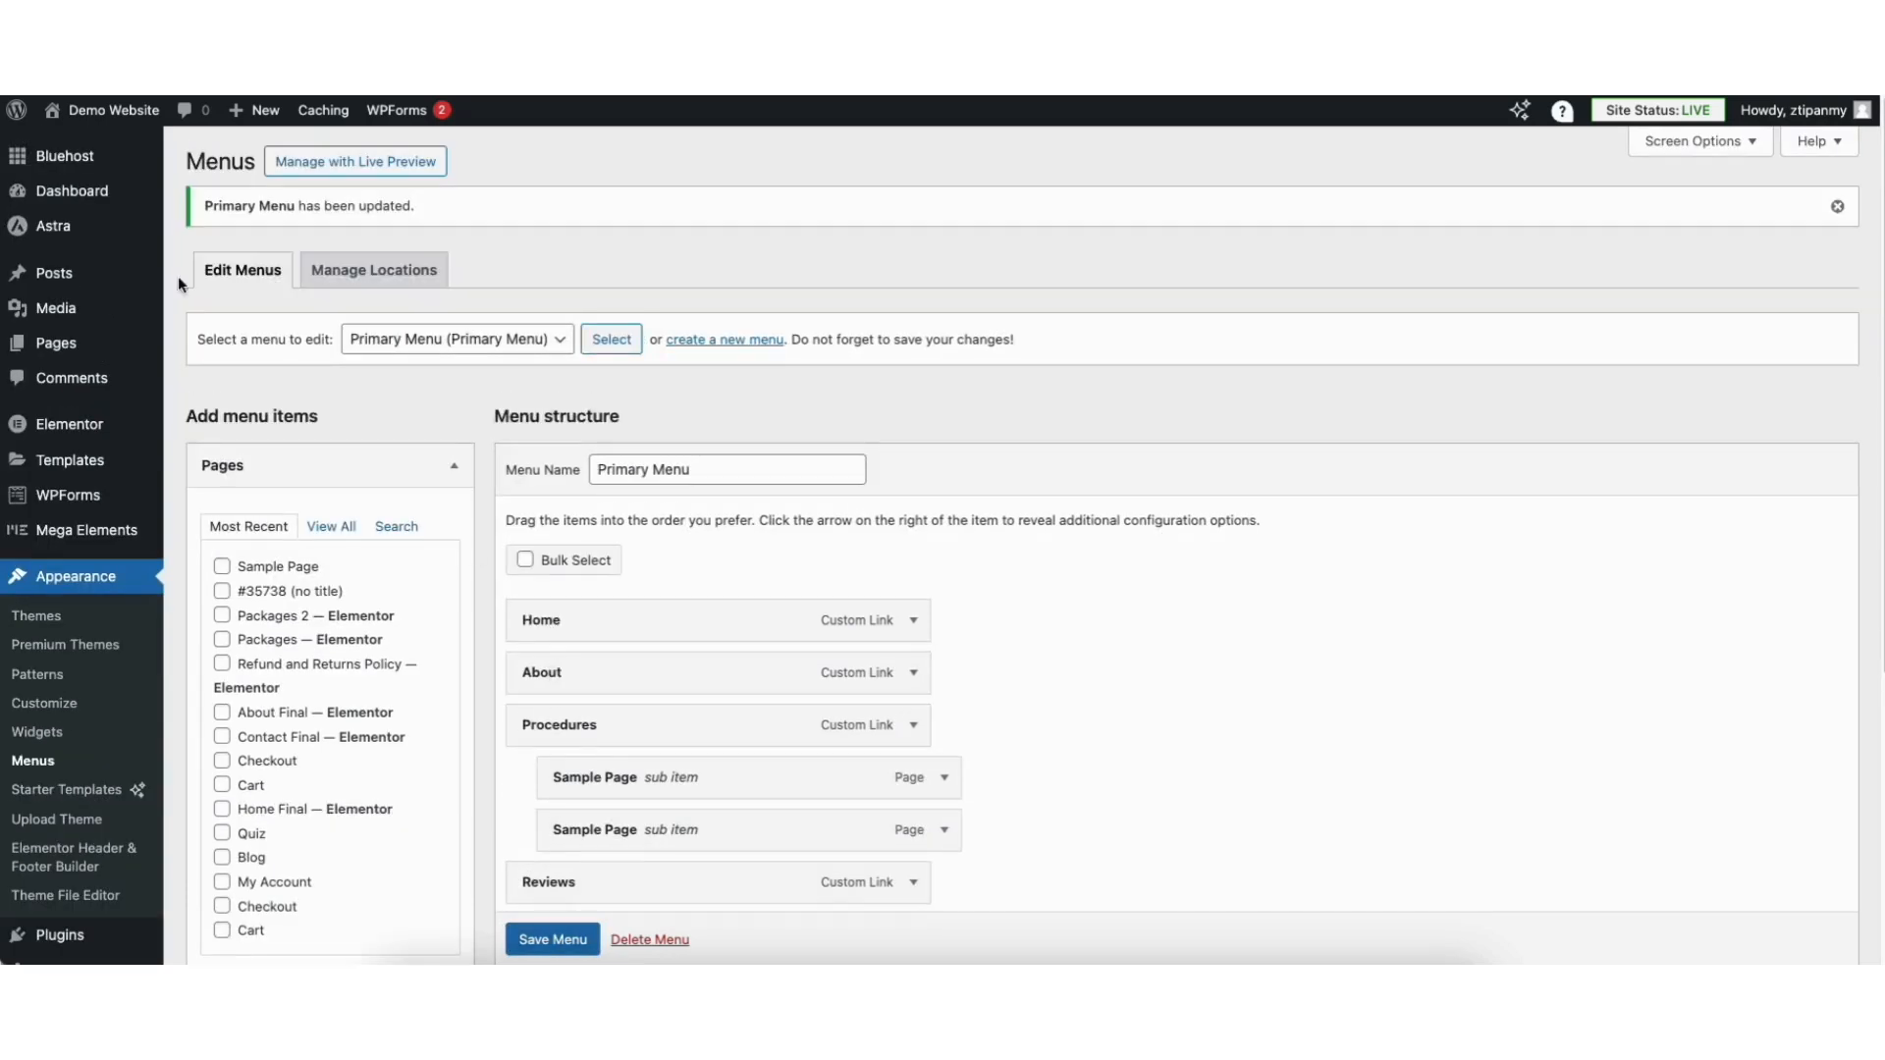
Step: Visit the live site and check the Procedures entry in the header navigation
mouse_move(99, 110)
click(83, 147)
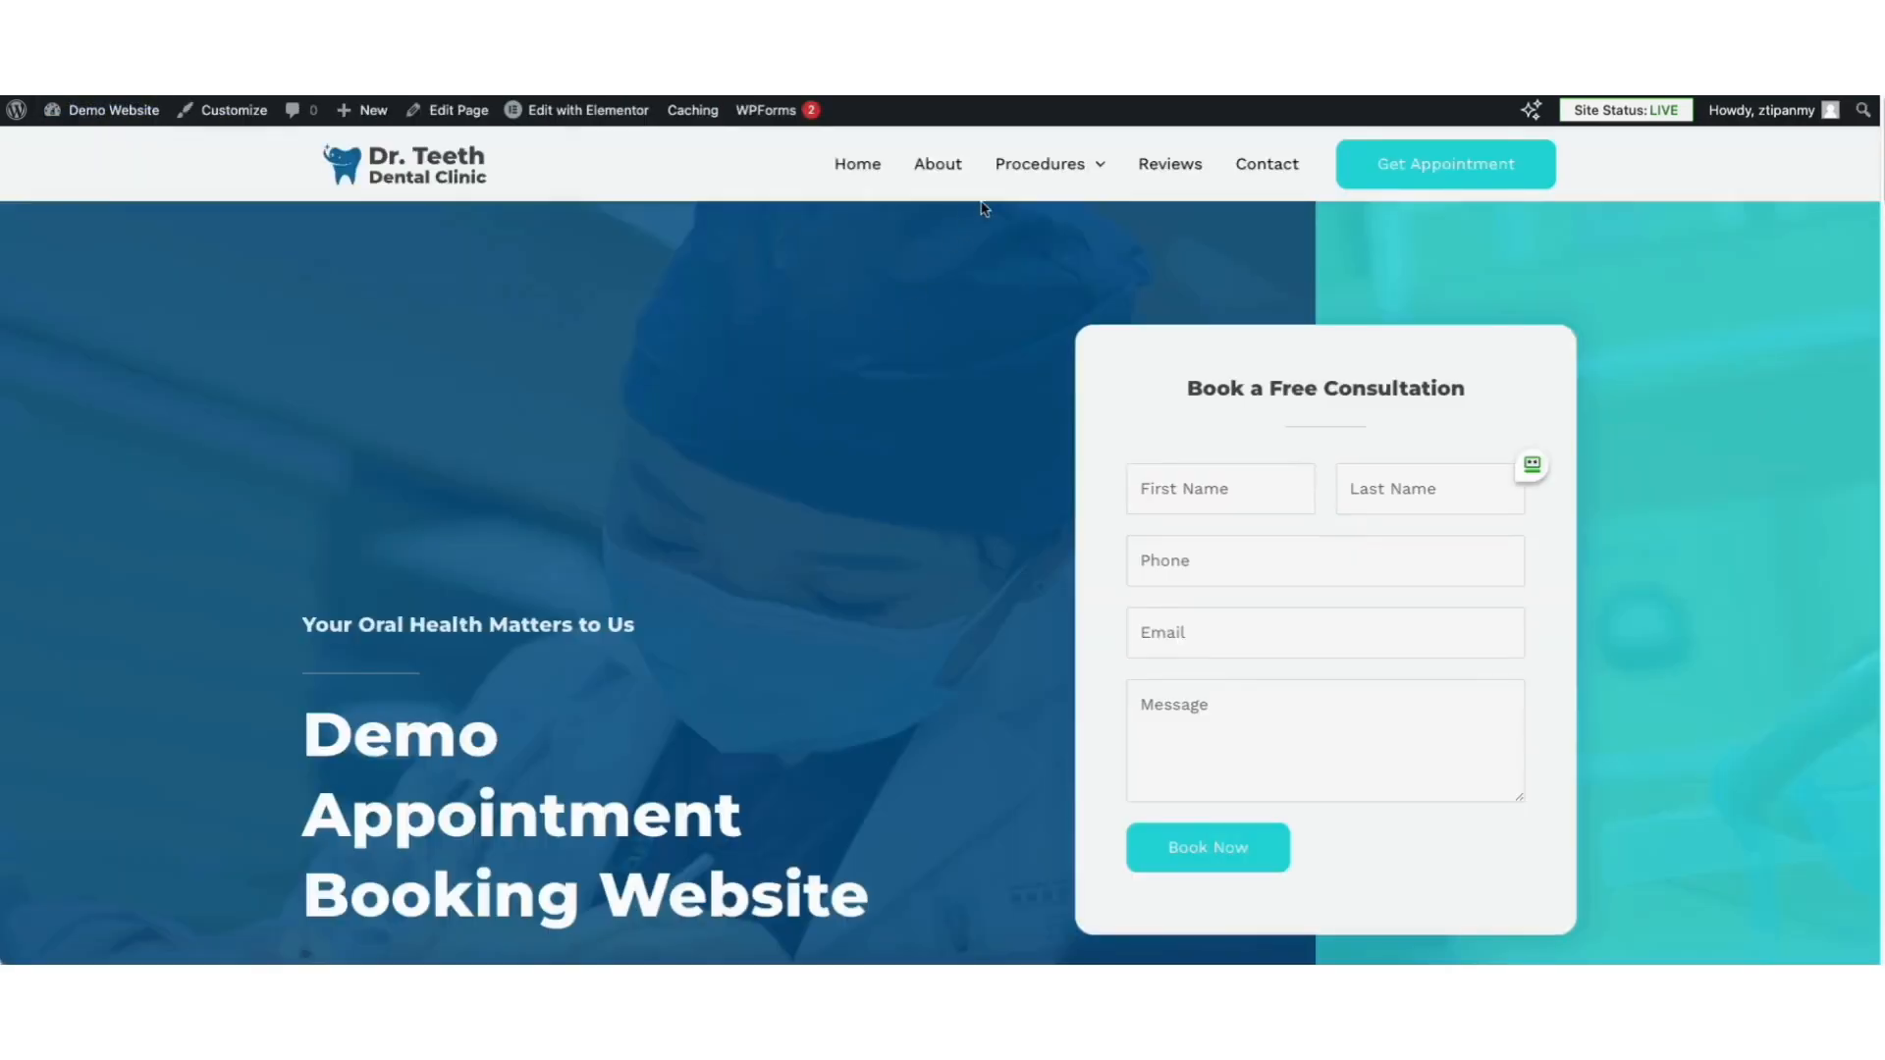
mouse_move(1016, 172)
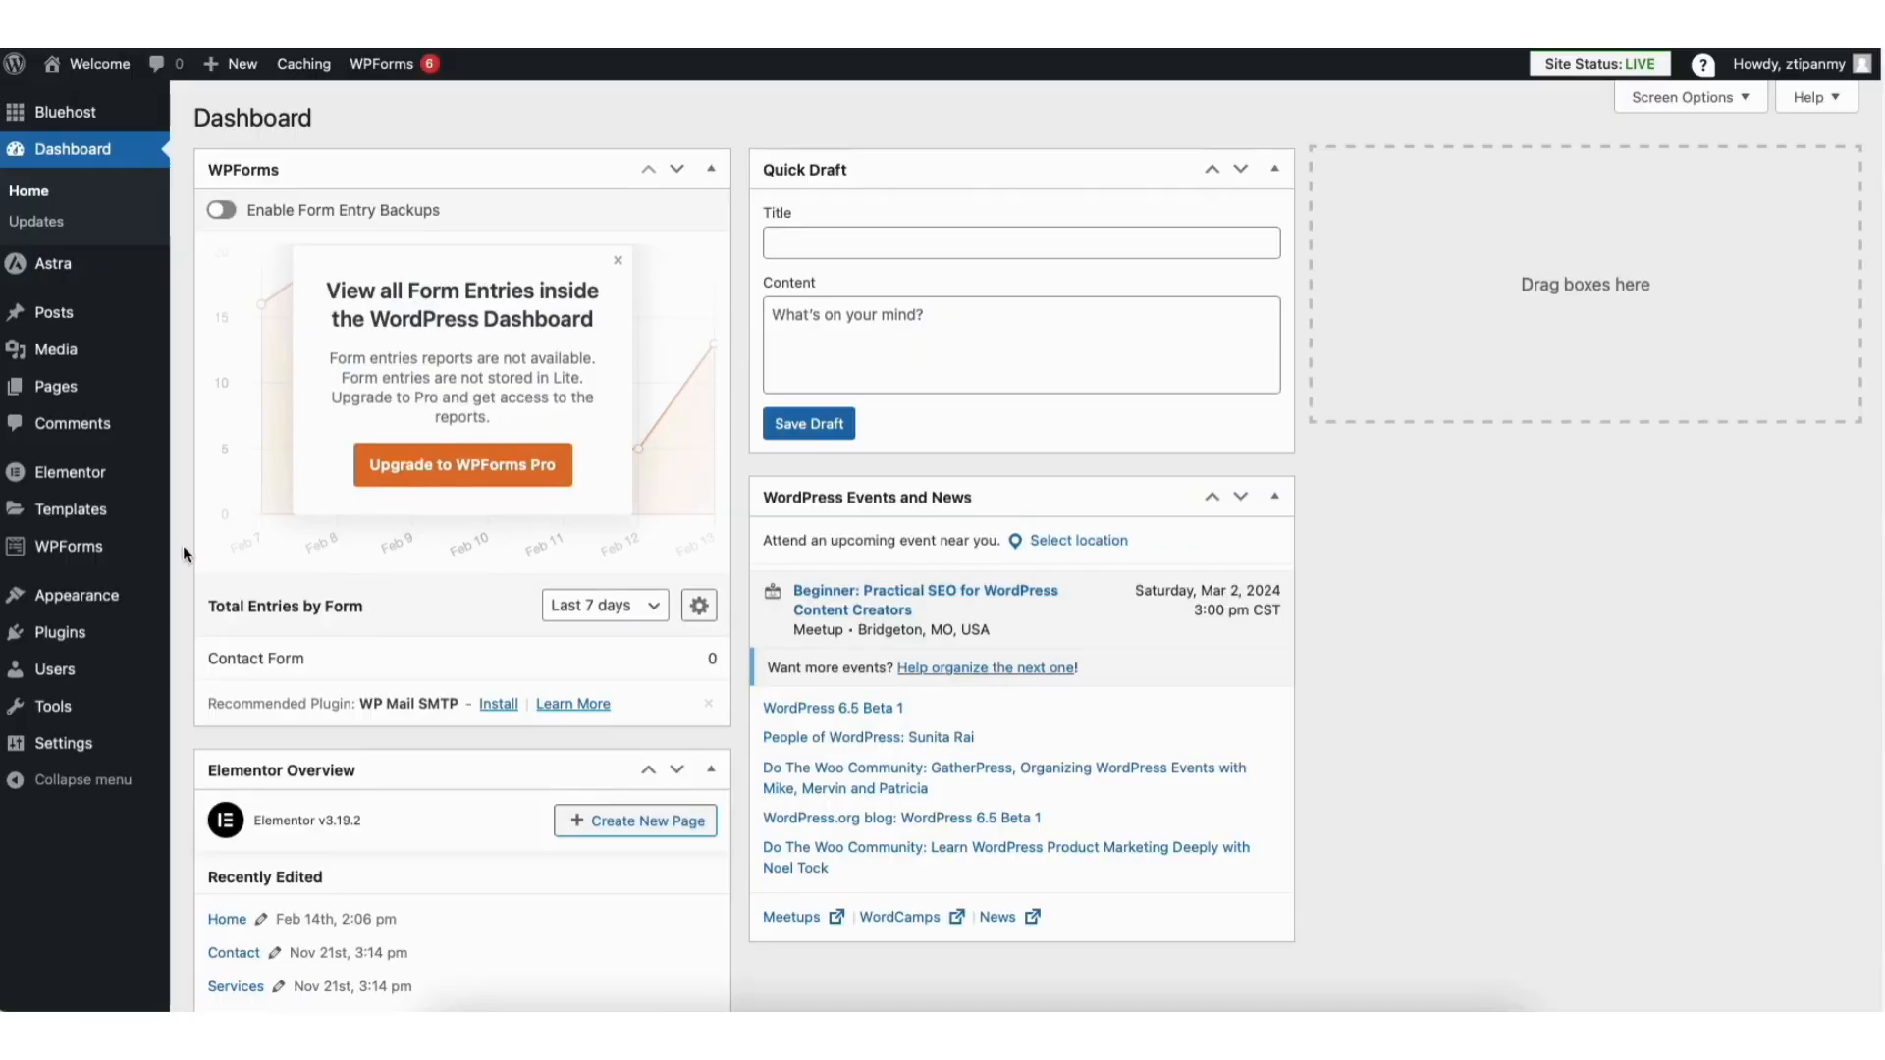
Step: Open the theme customizer and go to the Footer Builder
mouse_move(79, 608)
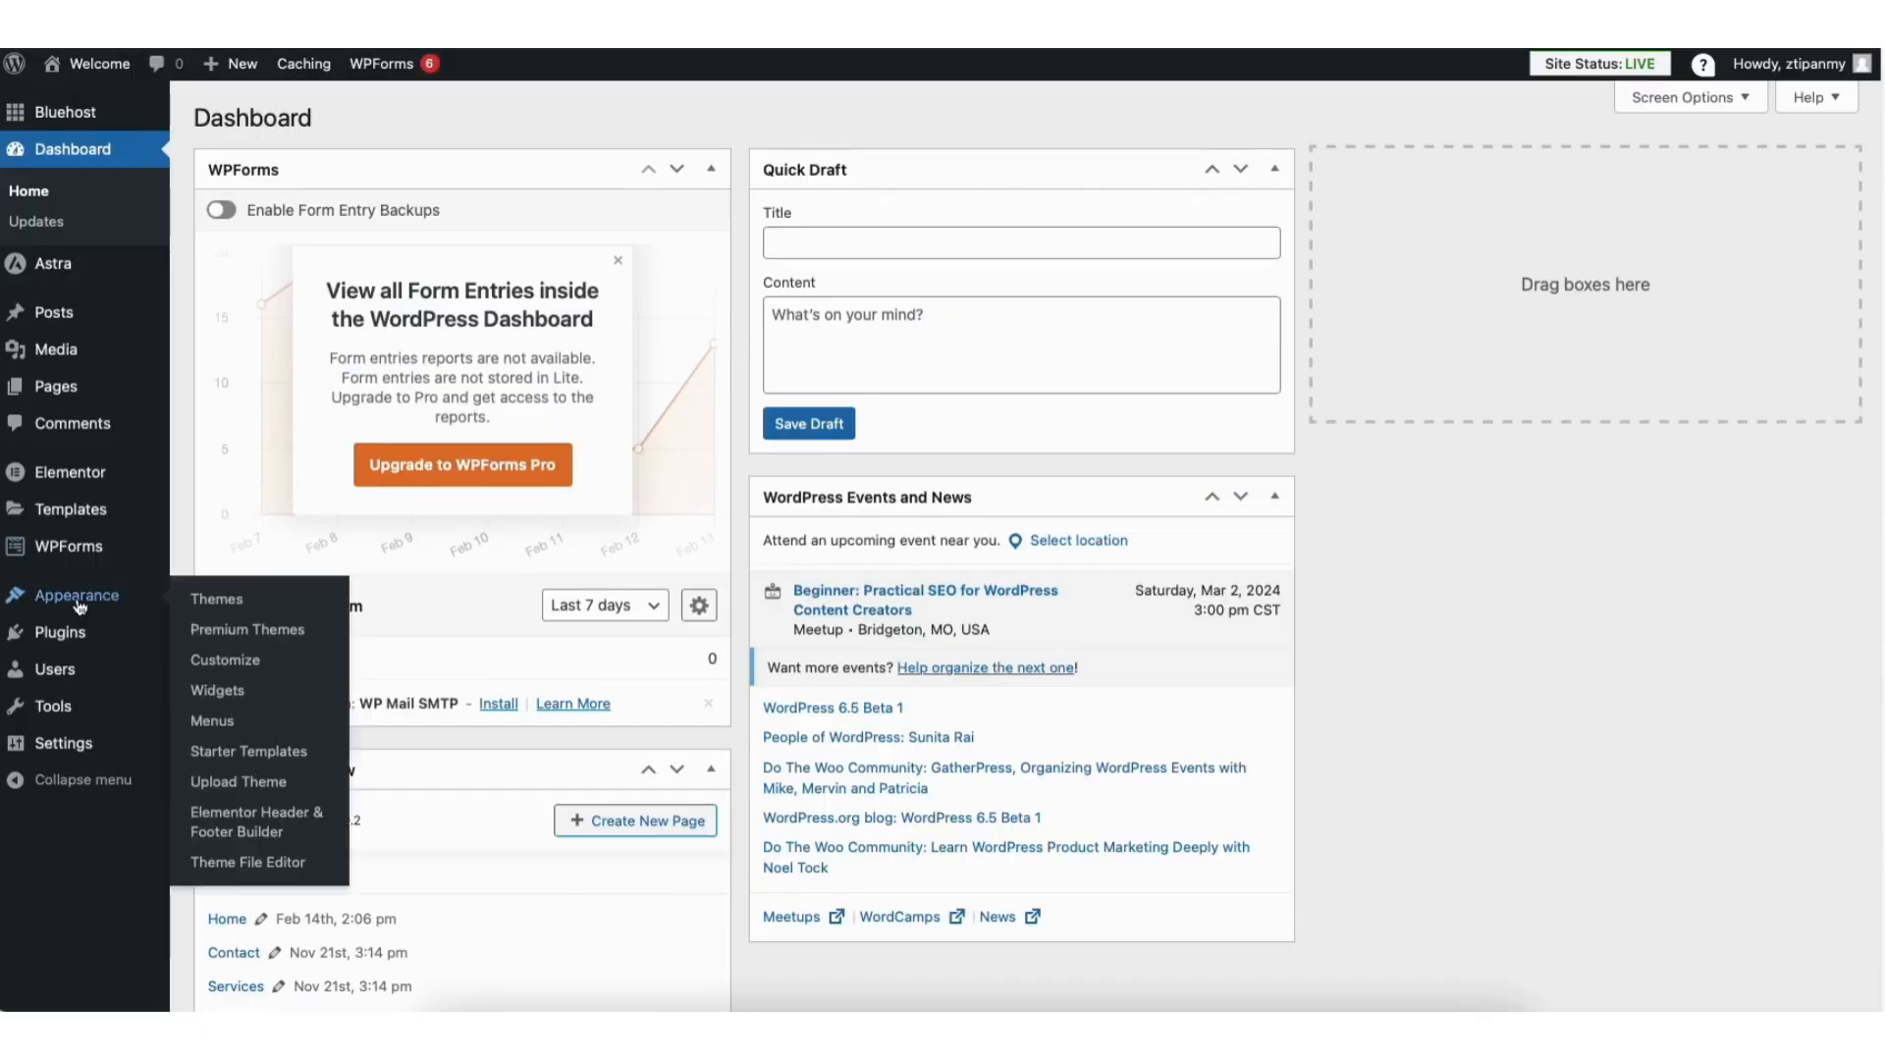
click(227, 658)
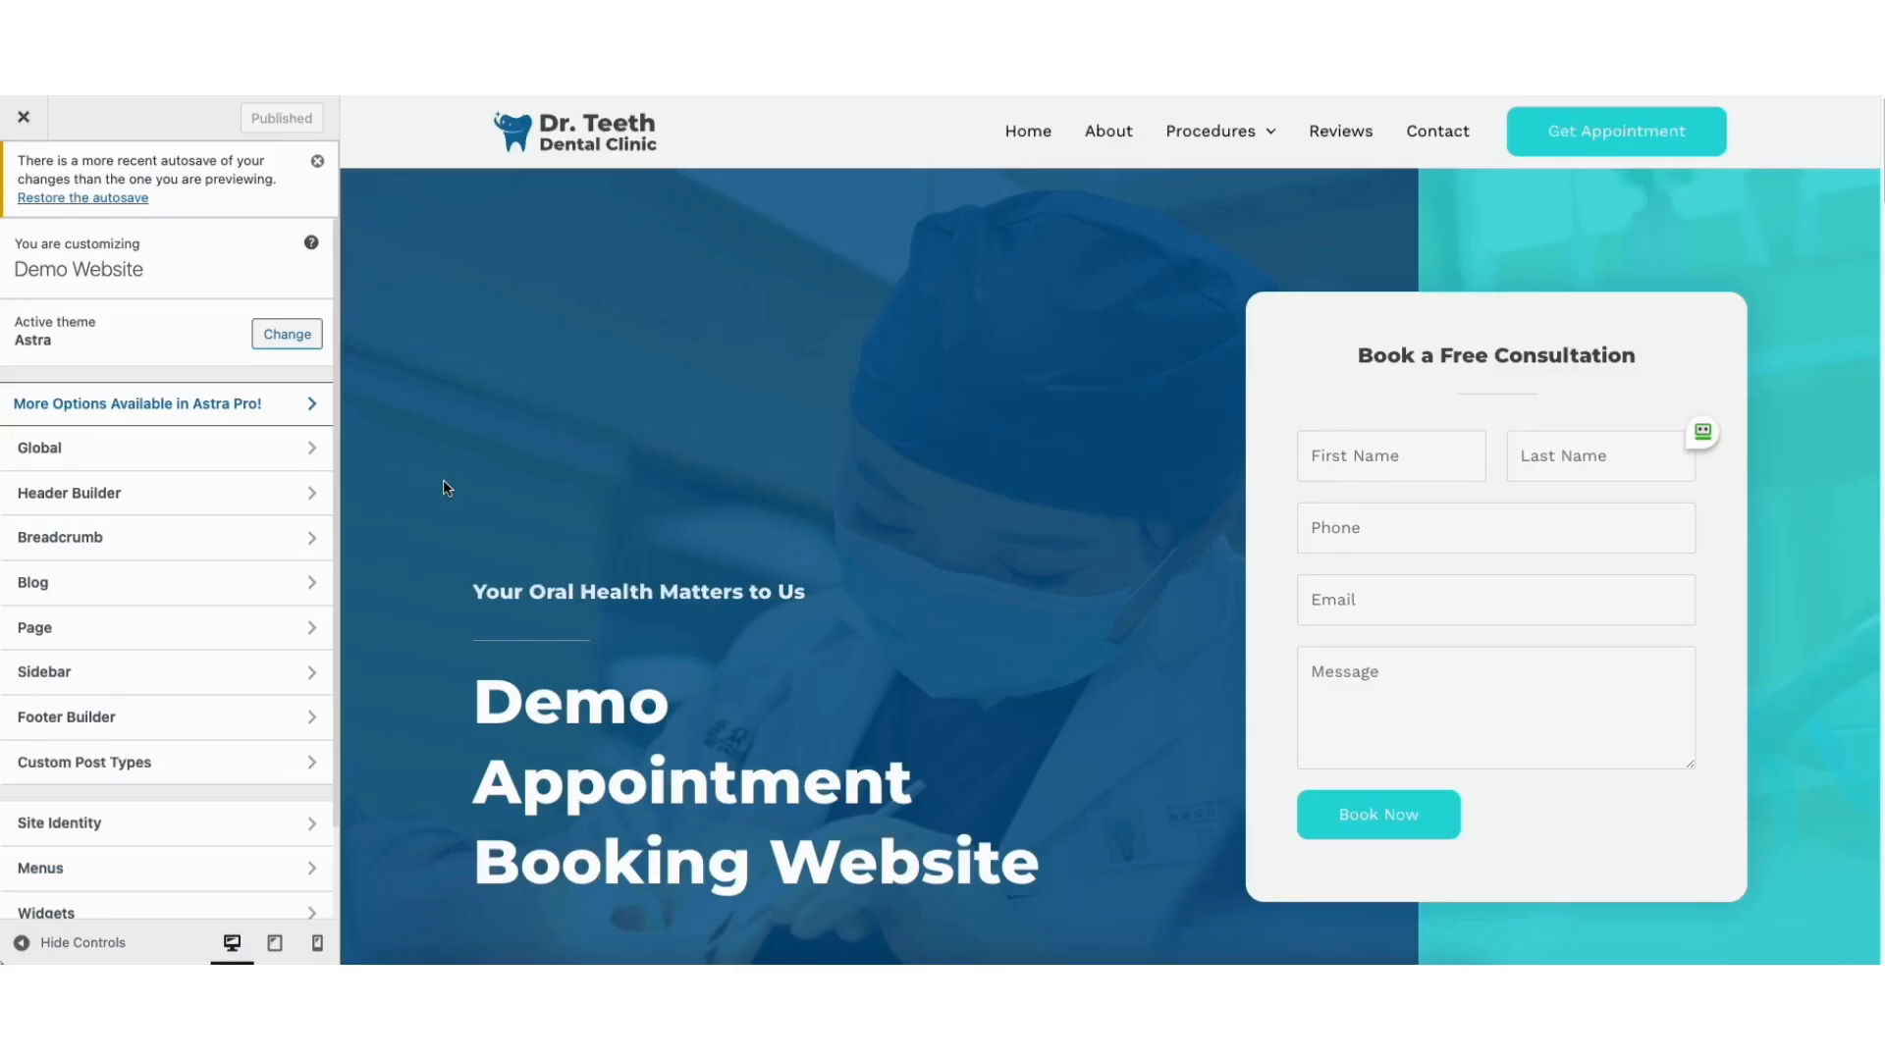
click(120, 722)
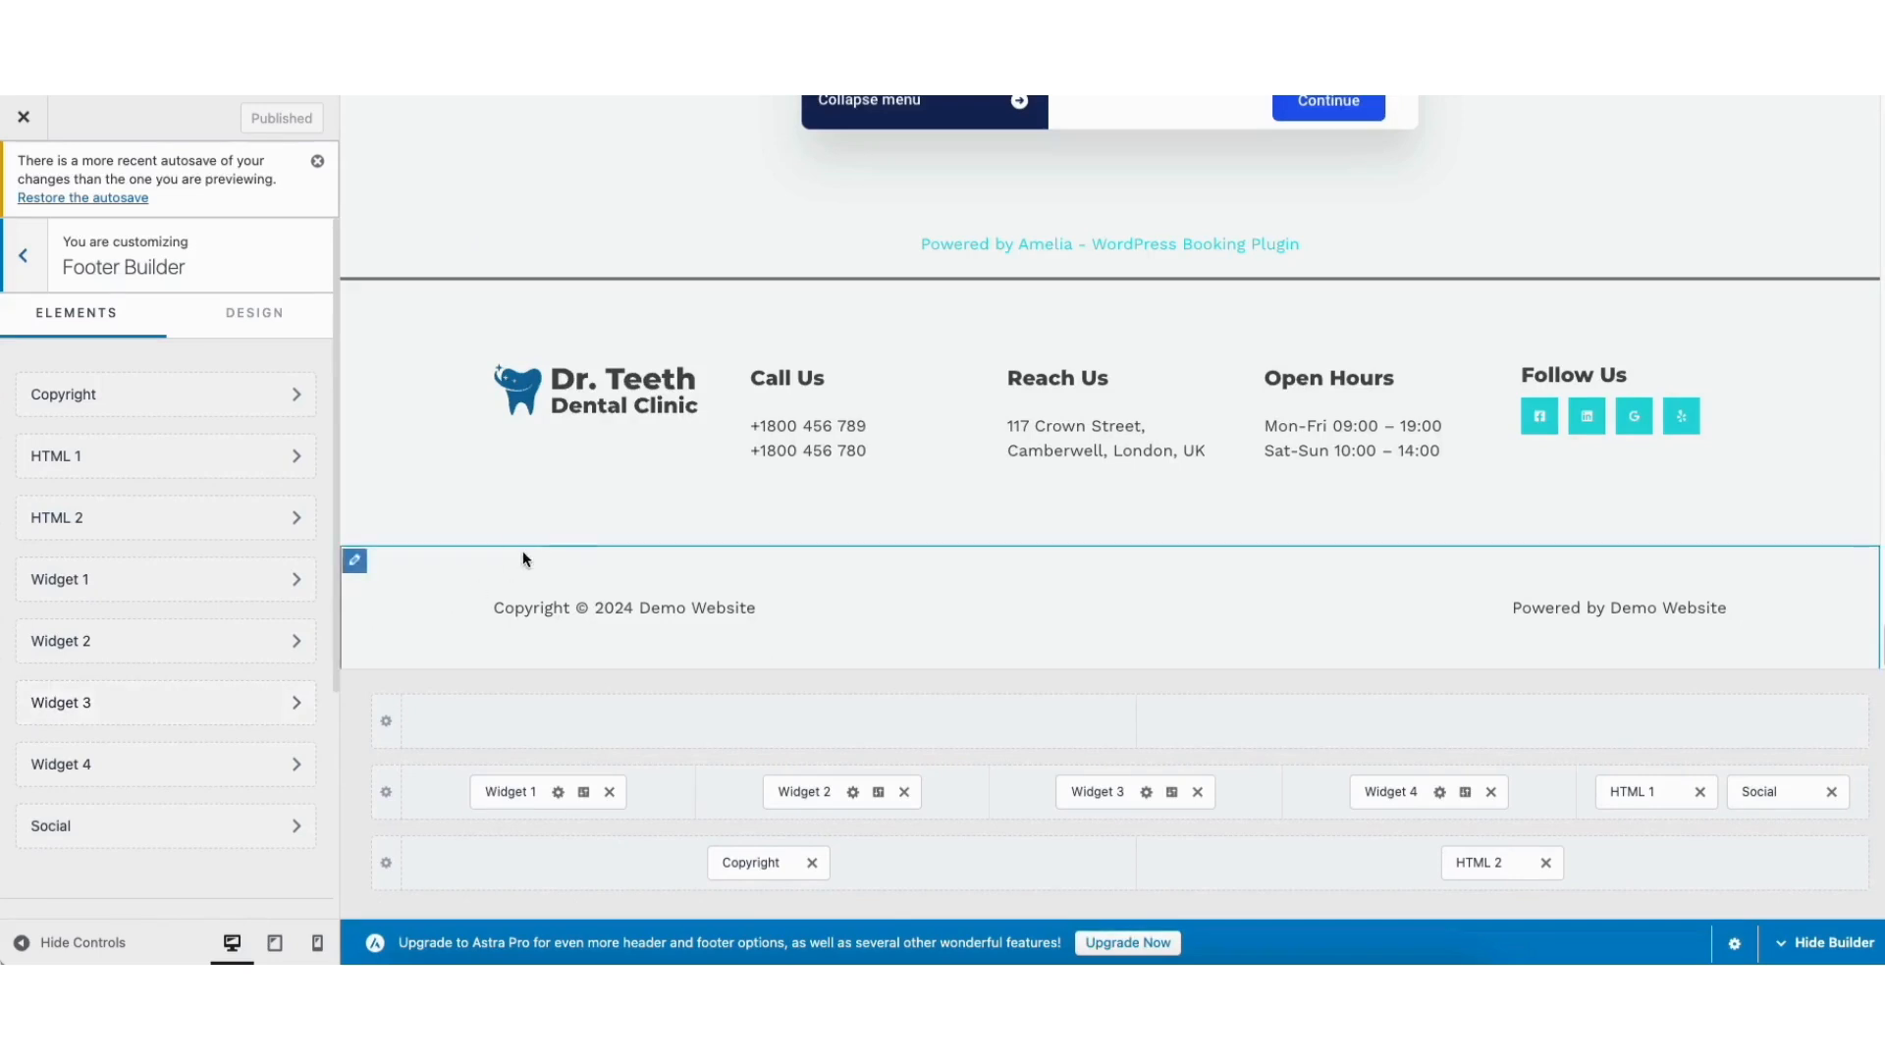
Step: Examine the footer's Call Us widget content, the Widget 1 design options, and the social icons' general and design settings
click(762, 381)
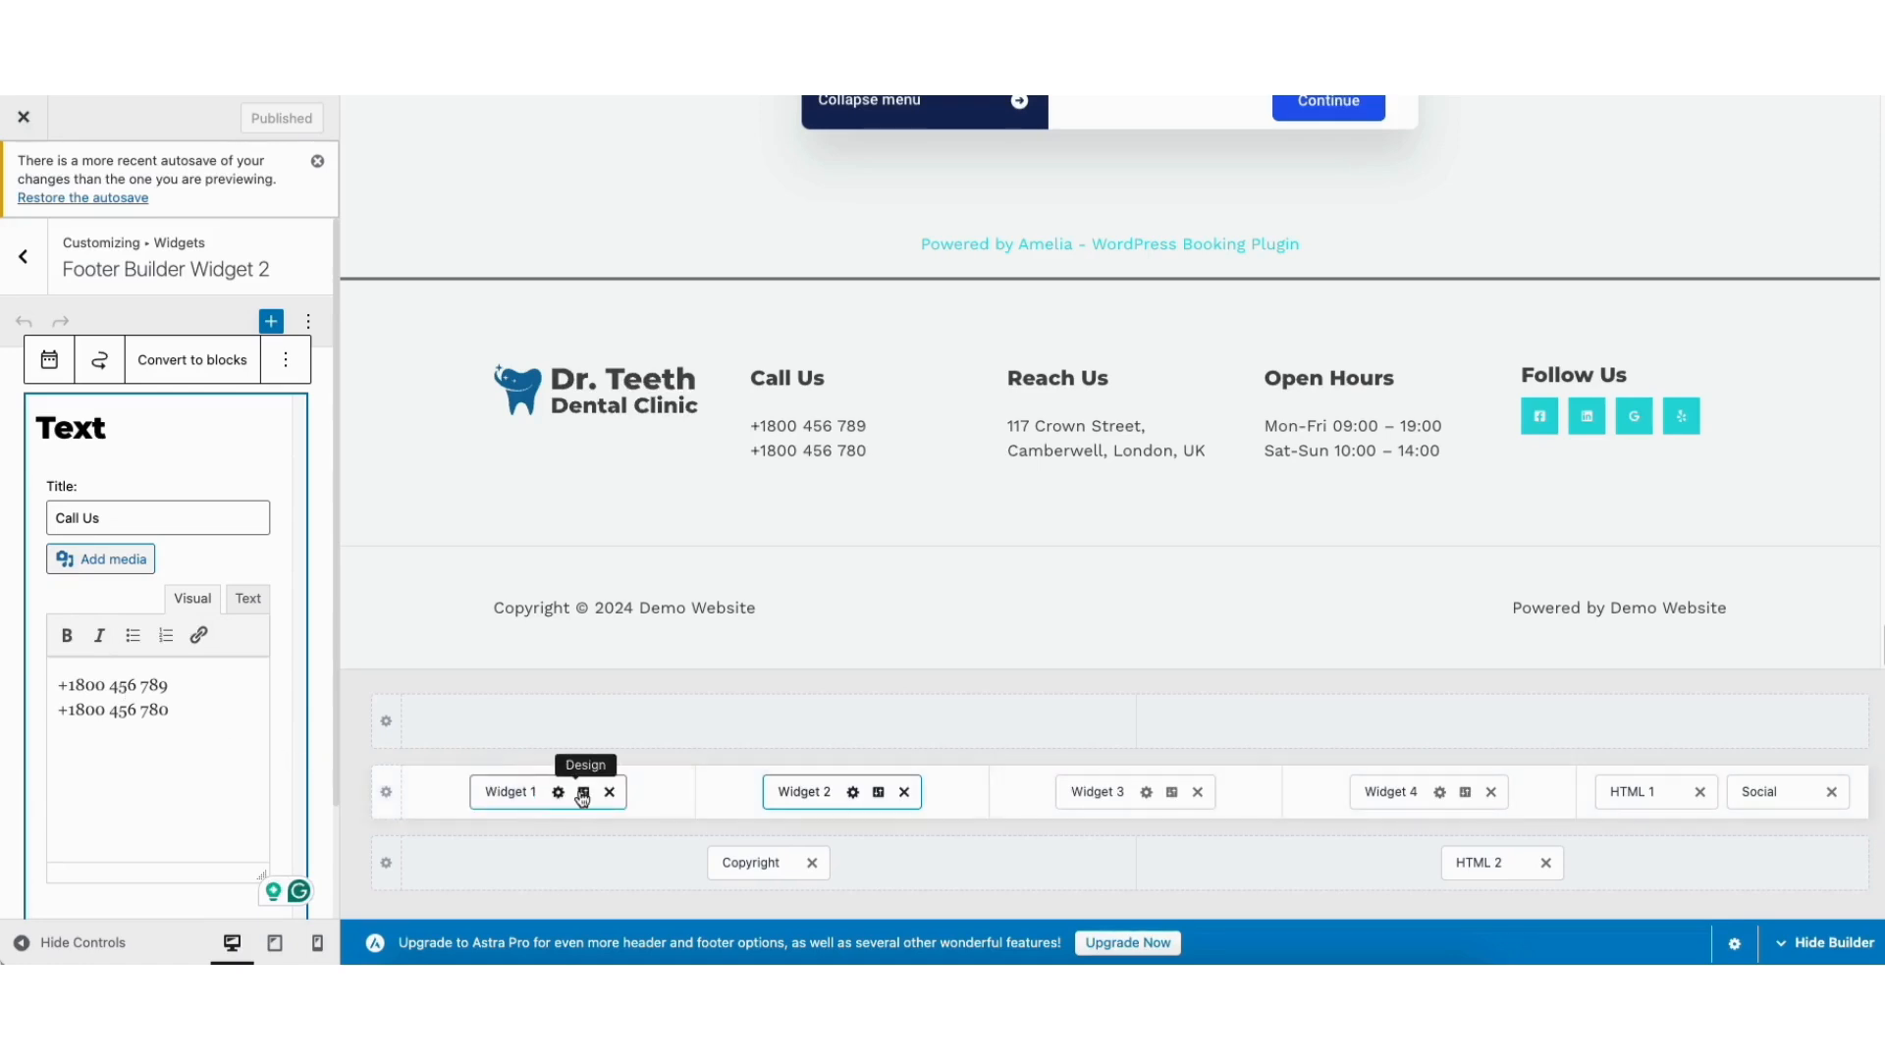
click(584, 795)
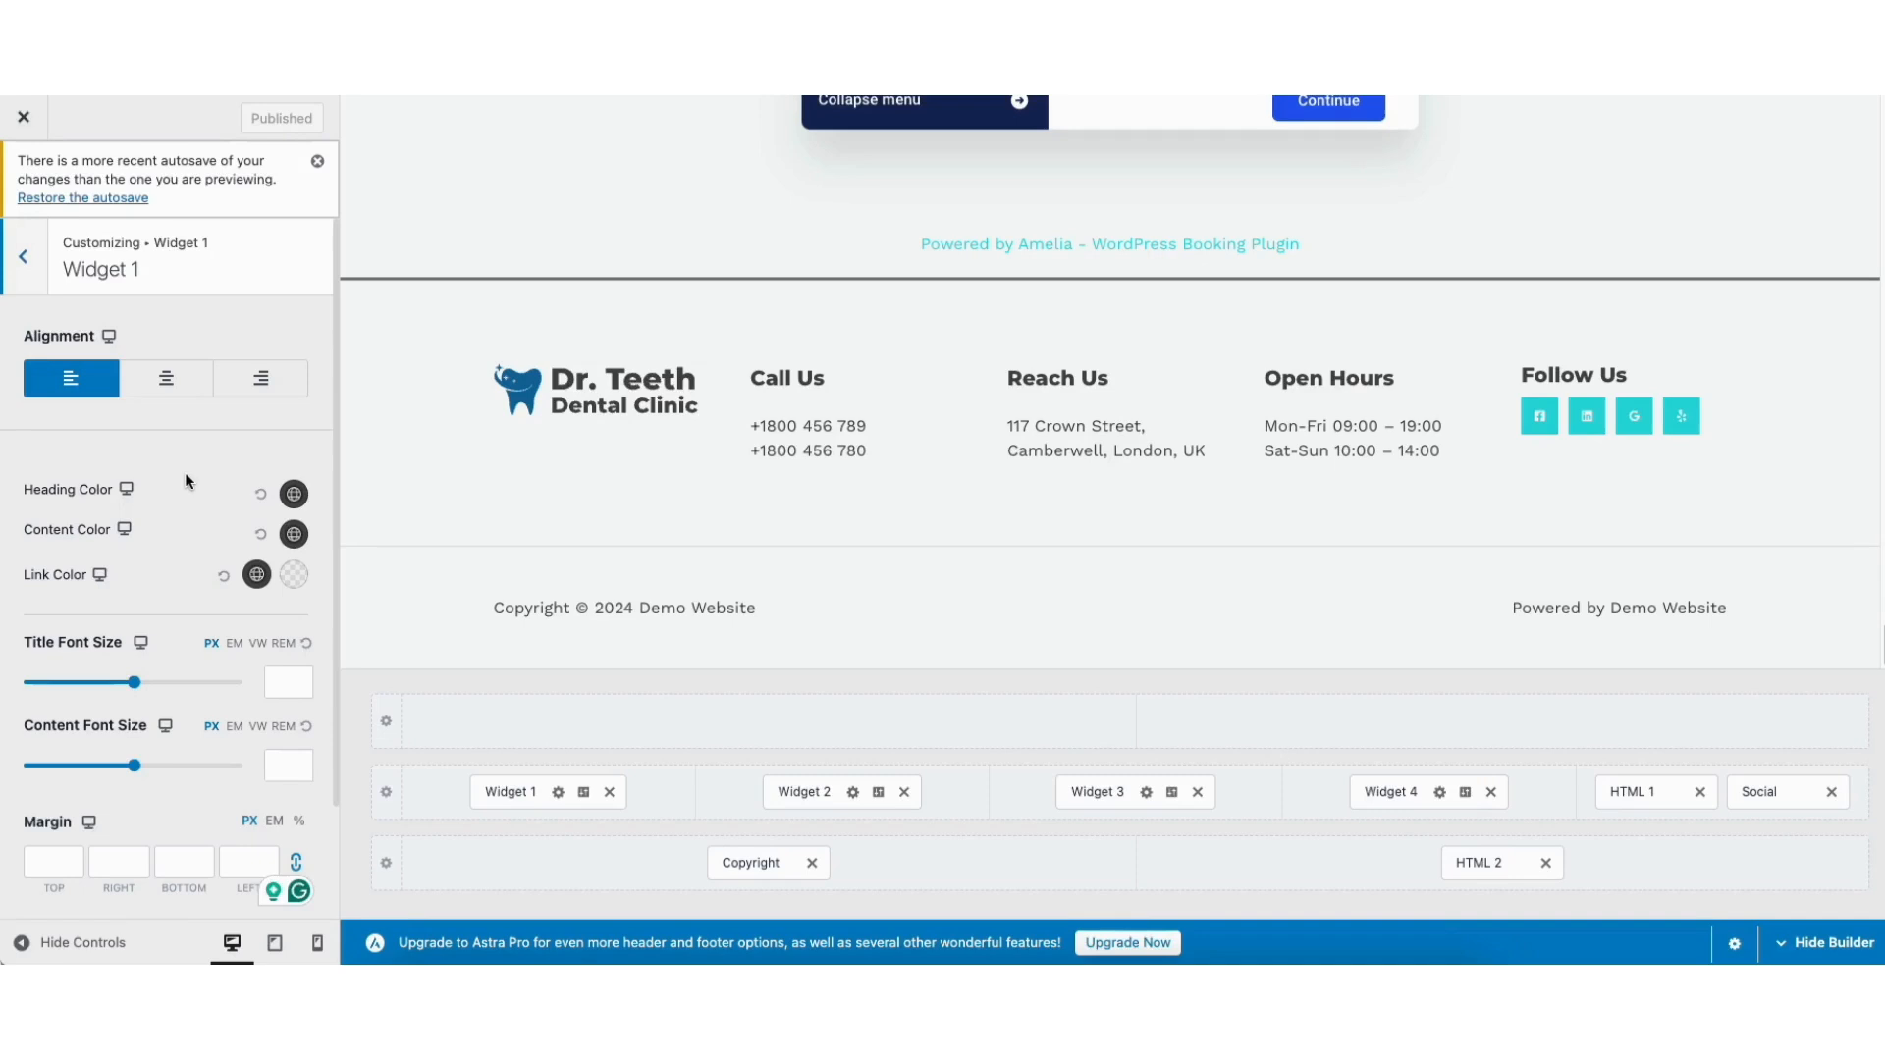
click(1536, 415)
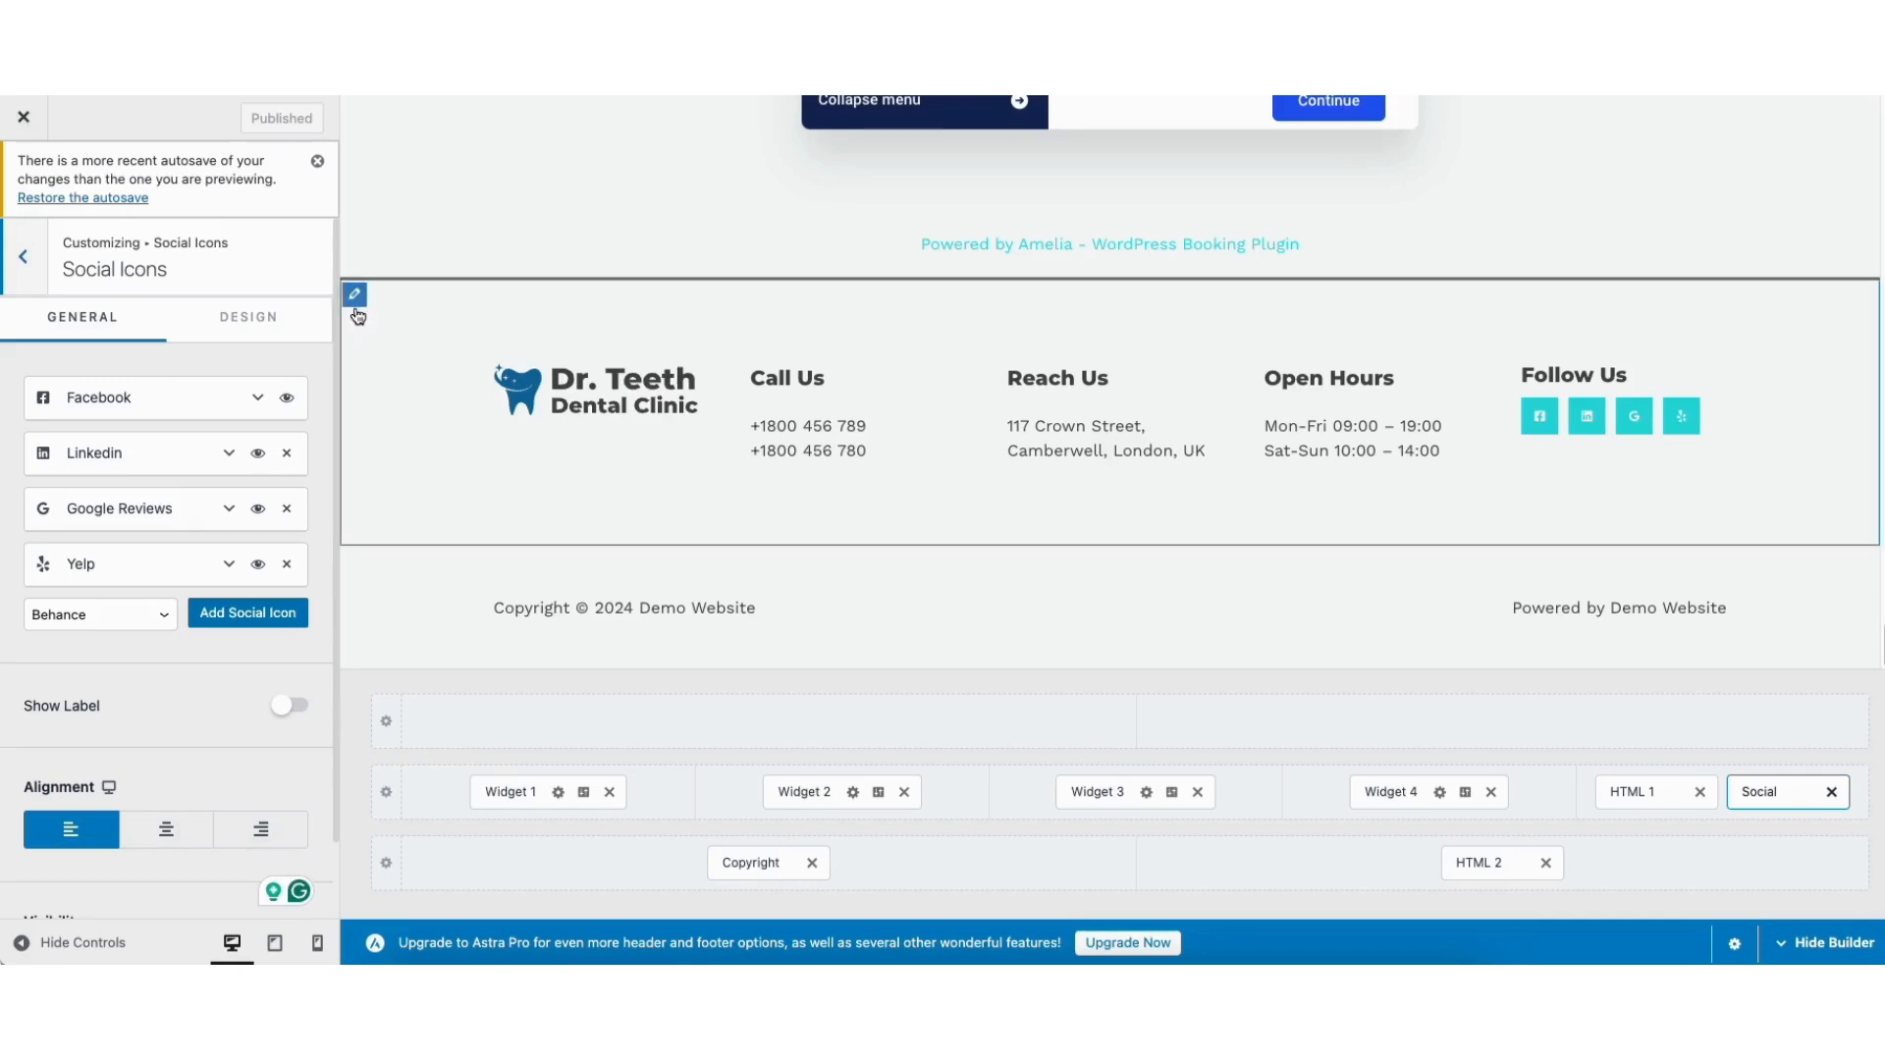
click(243, 322)
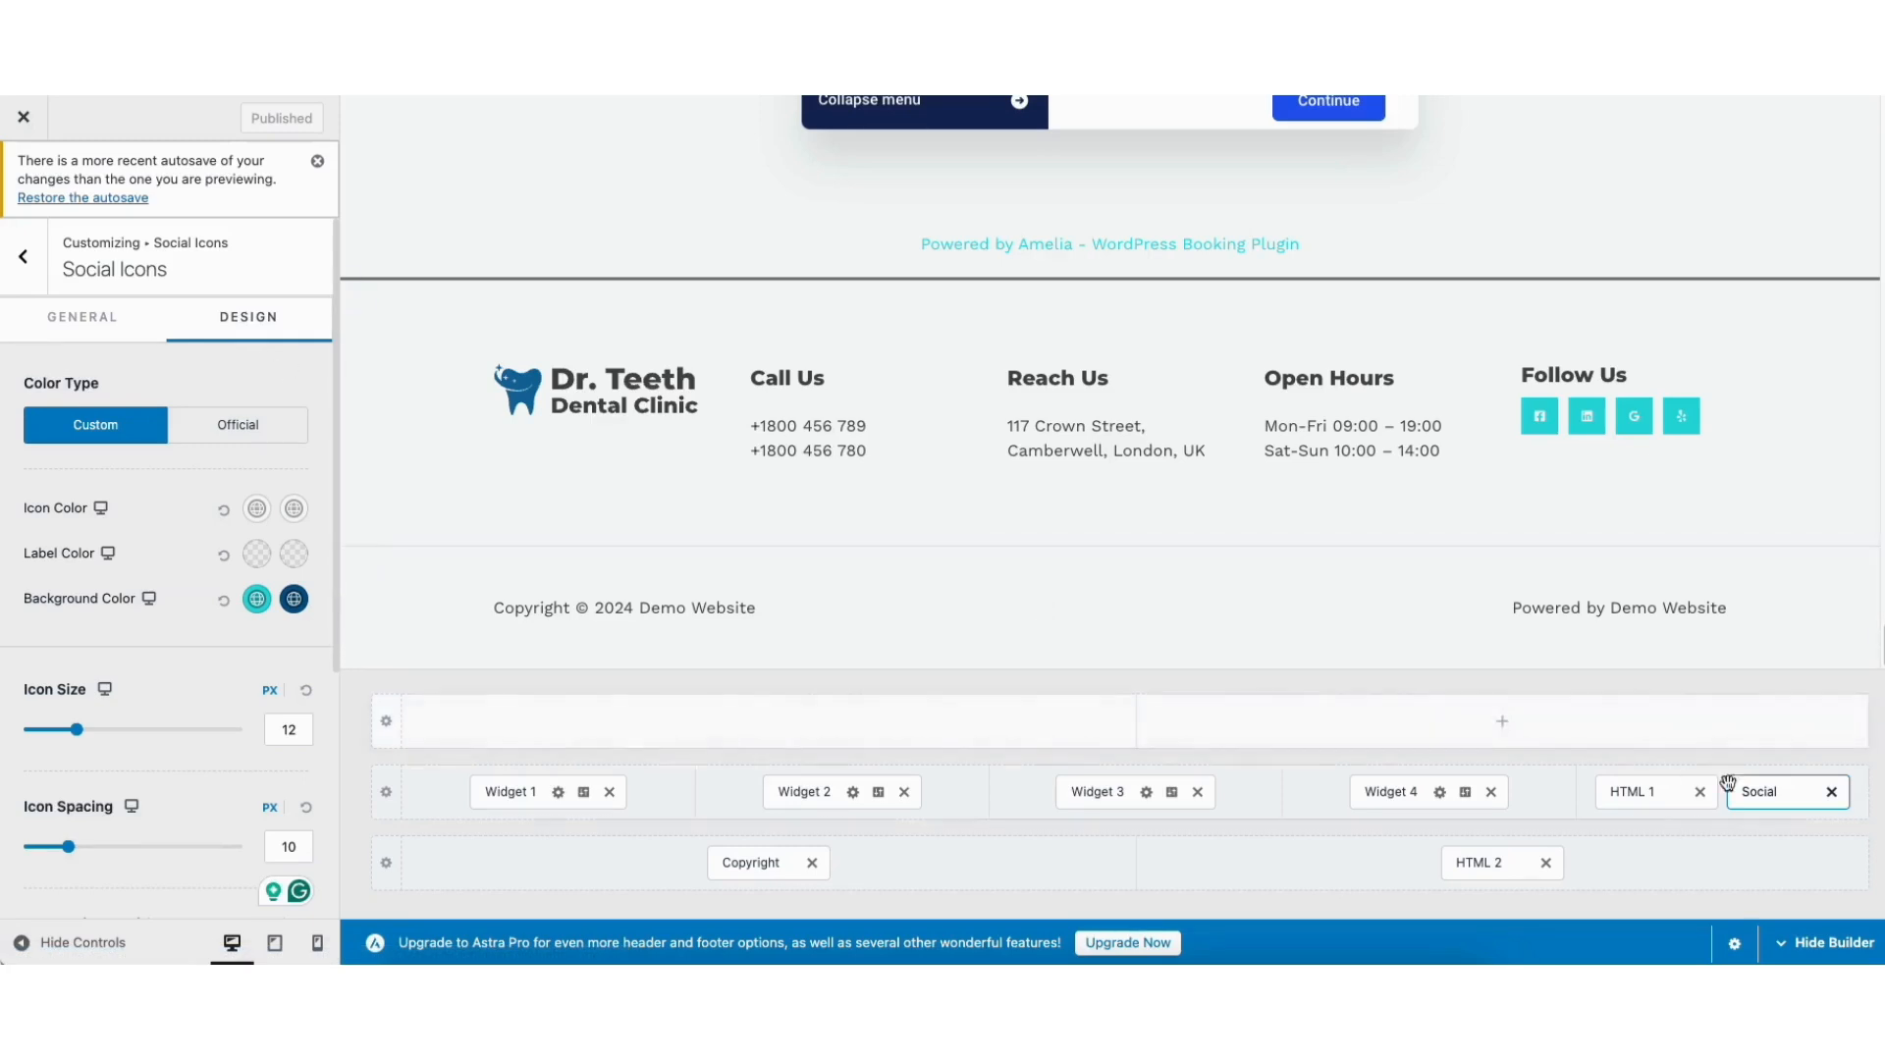
Step: Remove the Social element from the primary footer, set that row to 4 columns, and return to the main customizer options
click(1831, 792)
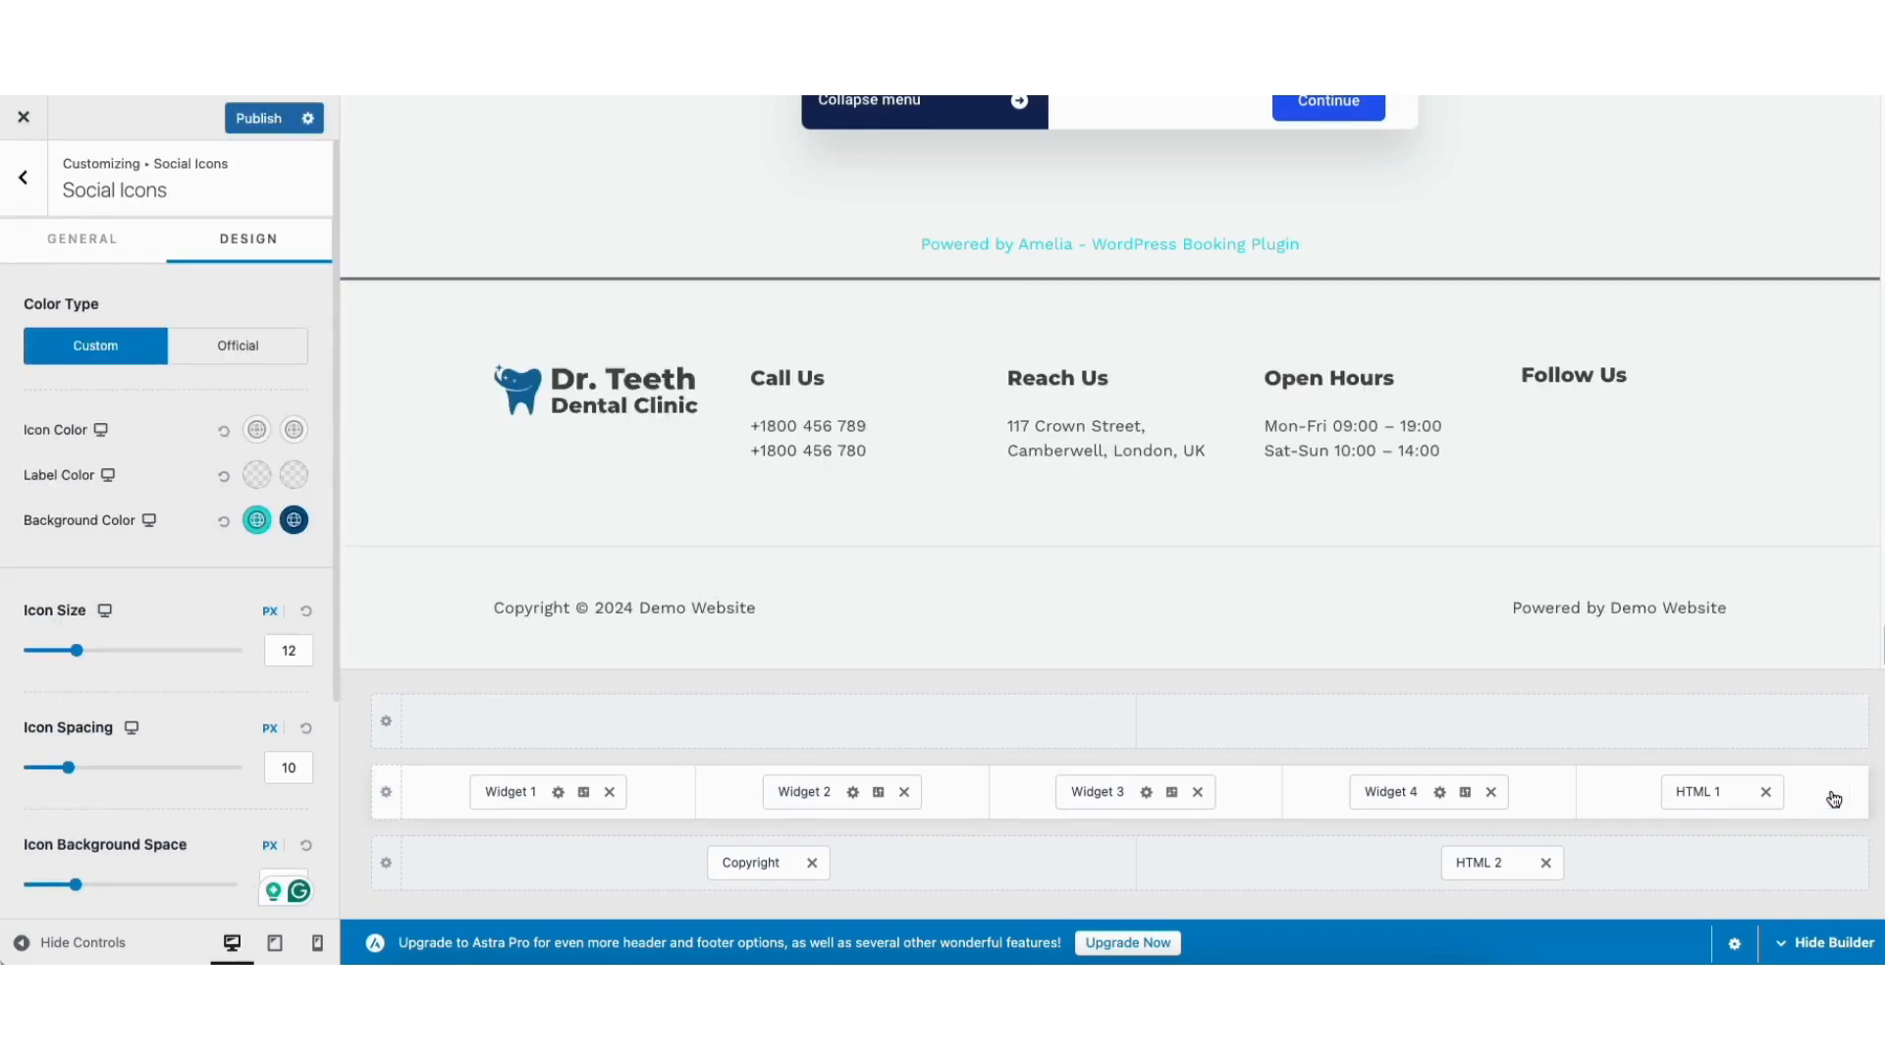
click(354, 296)
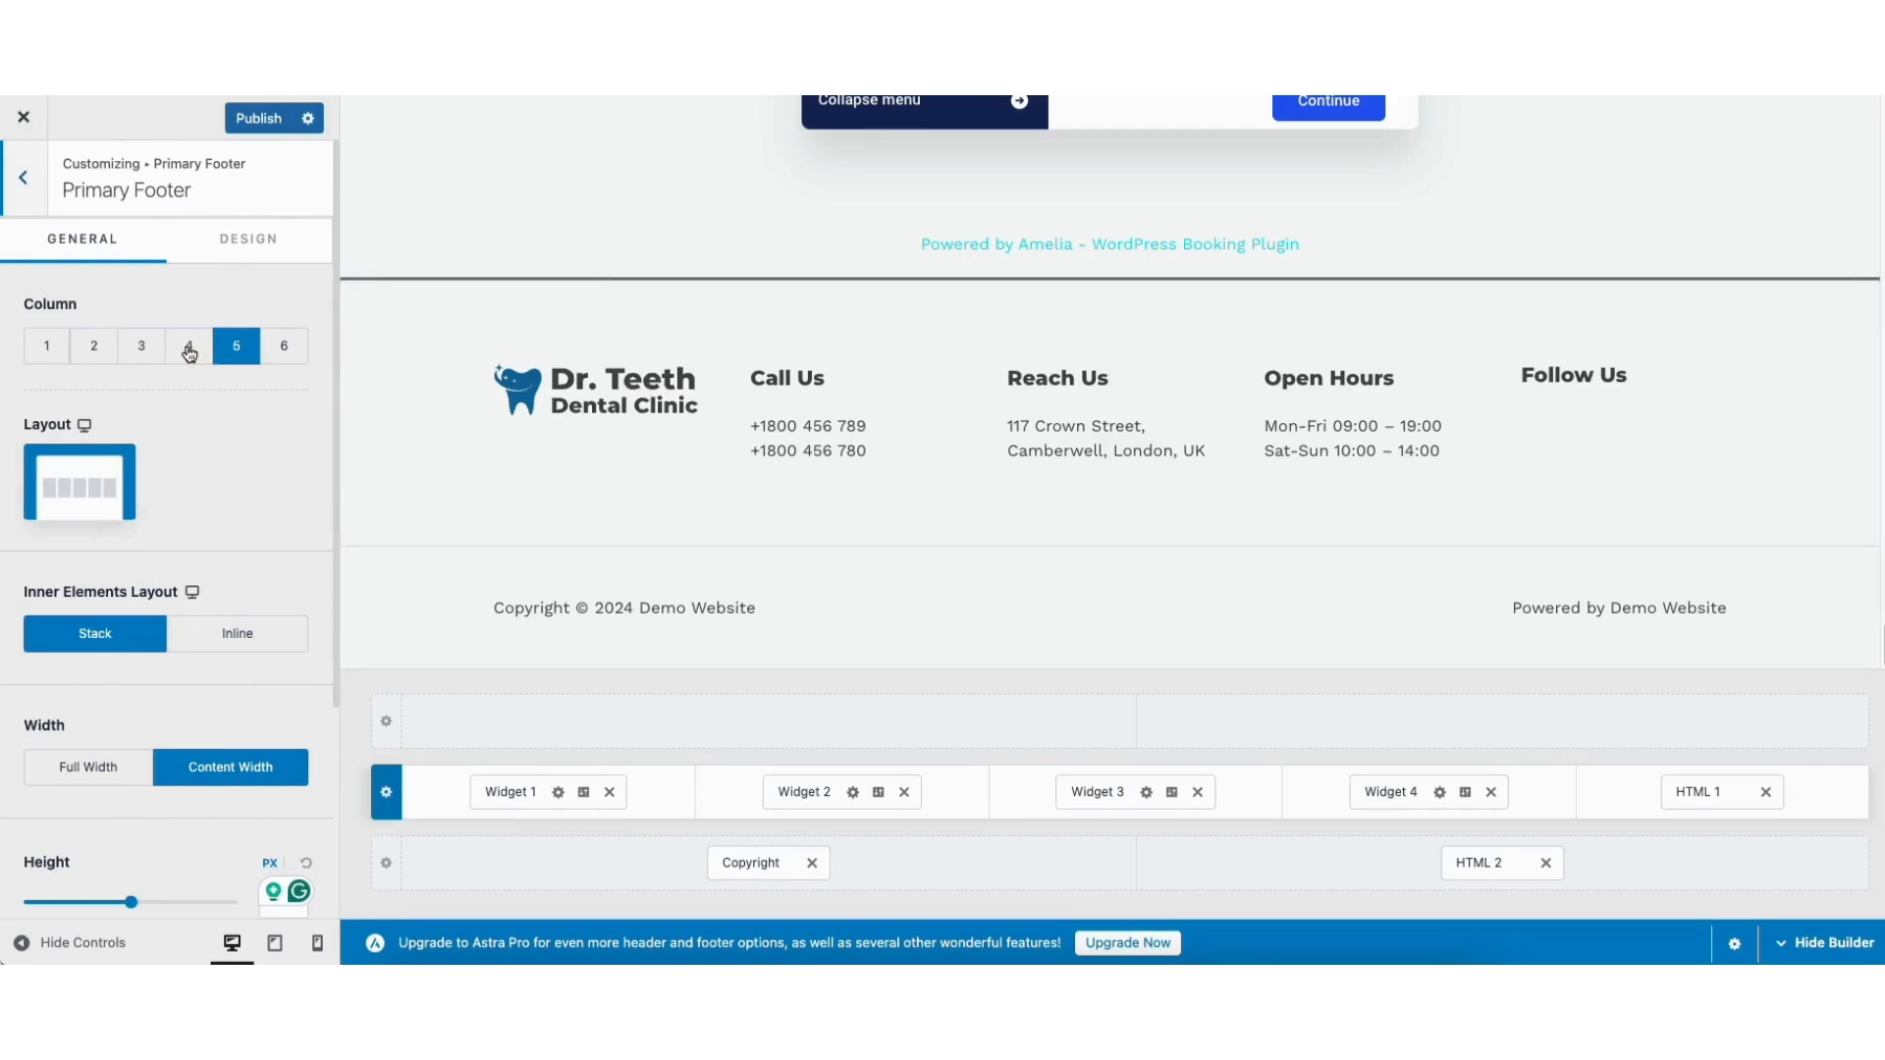
click(189, 349)
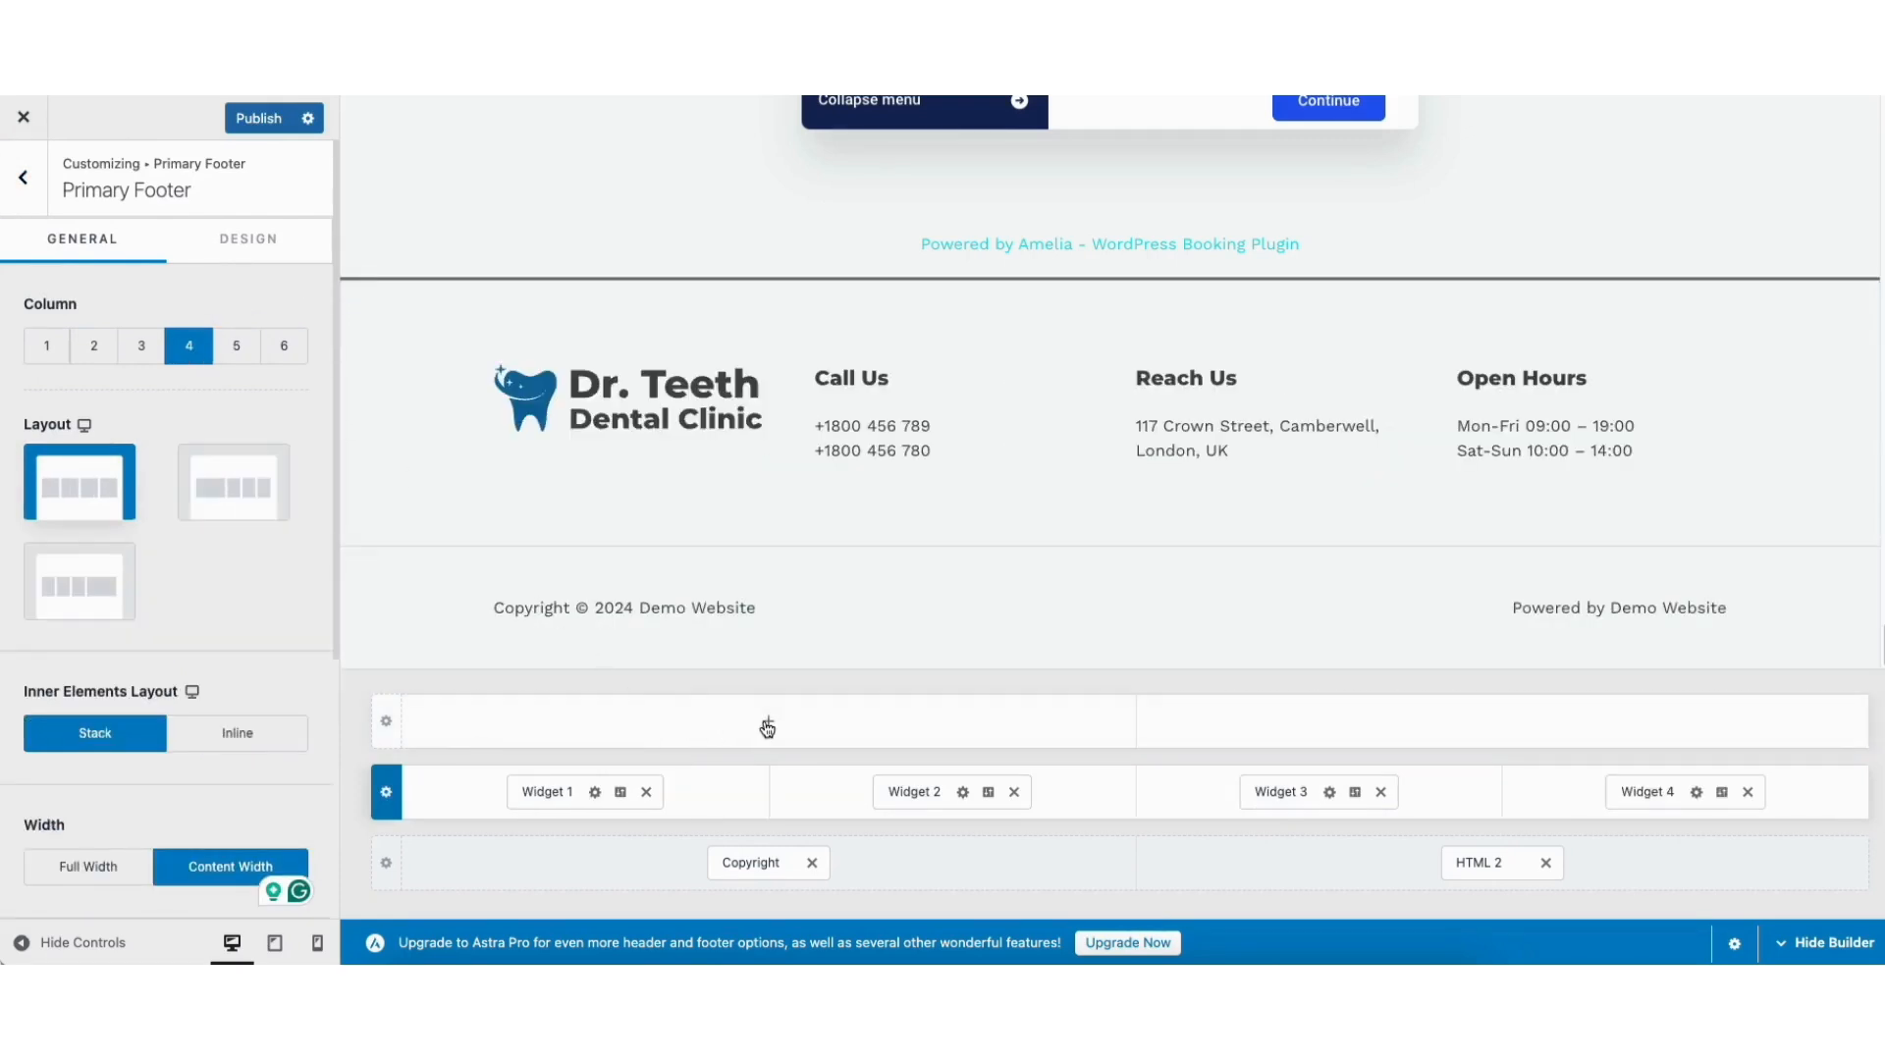
click(767, 727)
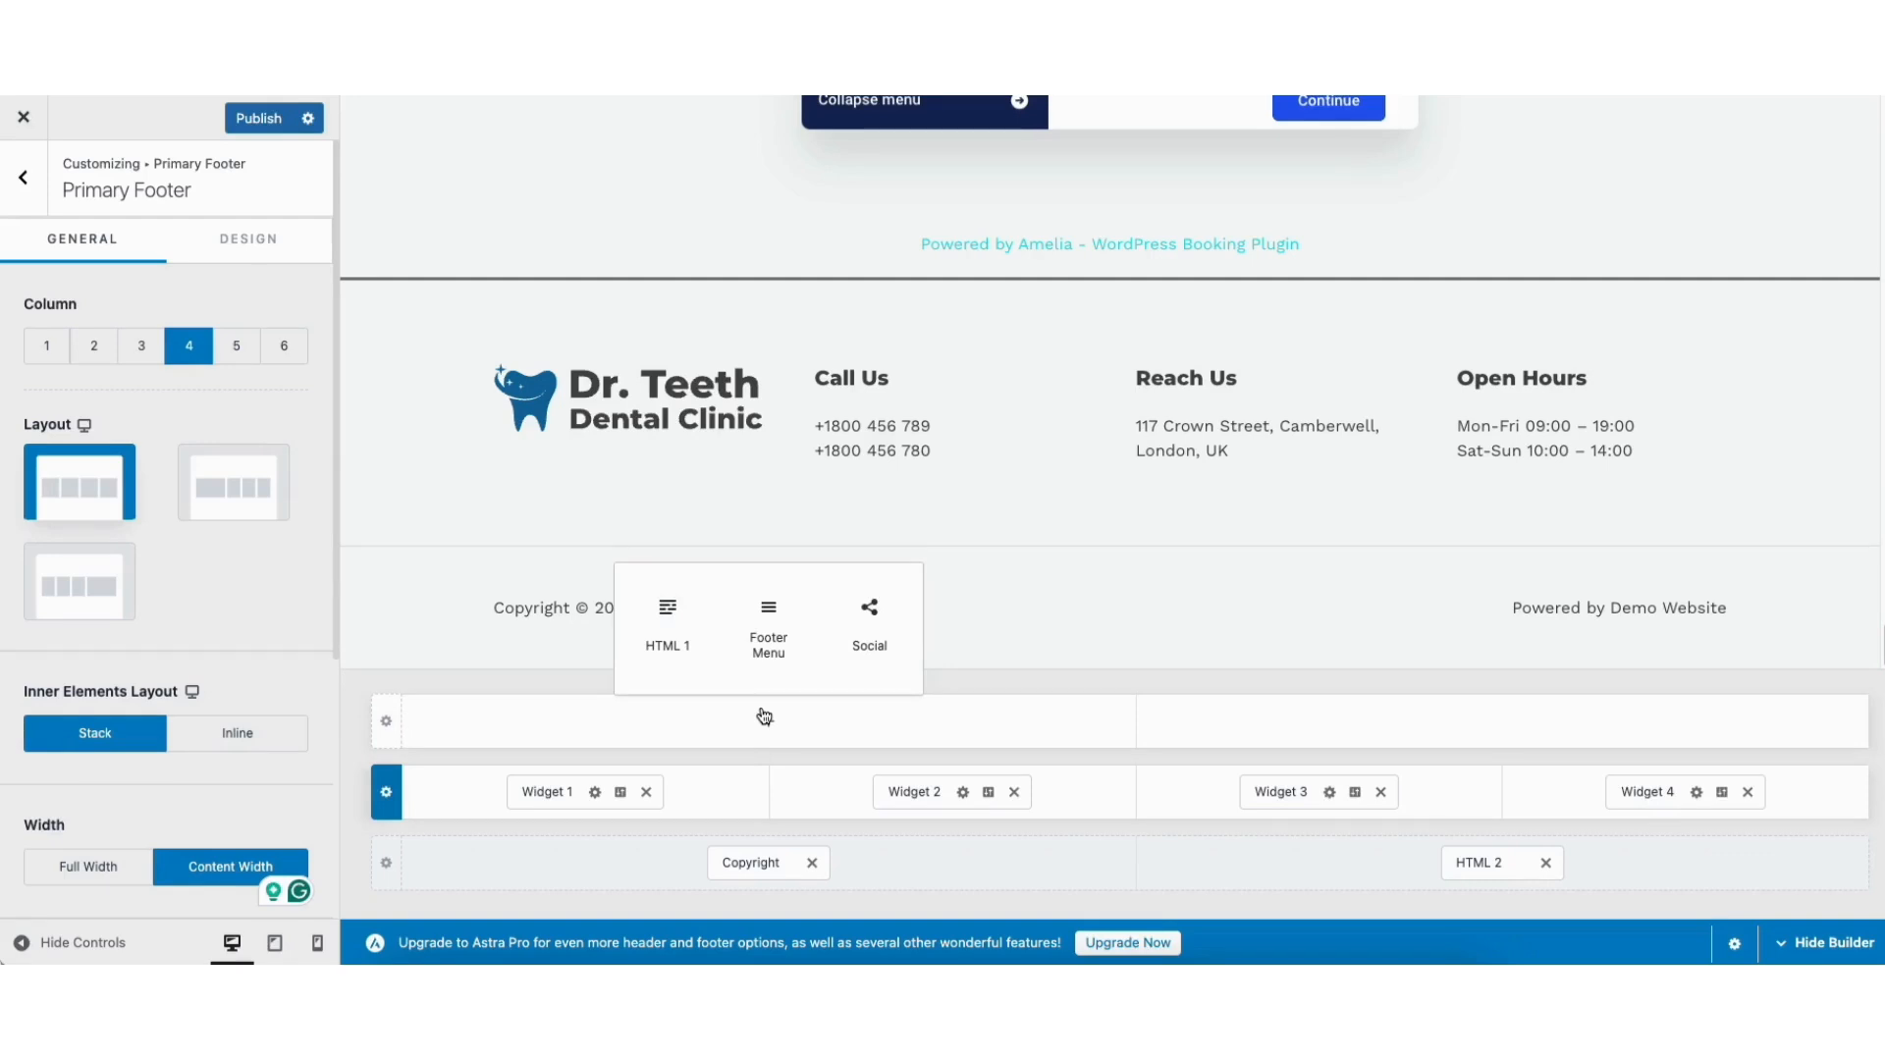
click(22, 178)
click(25, 181)
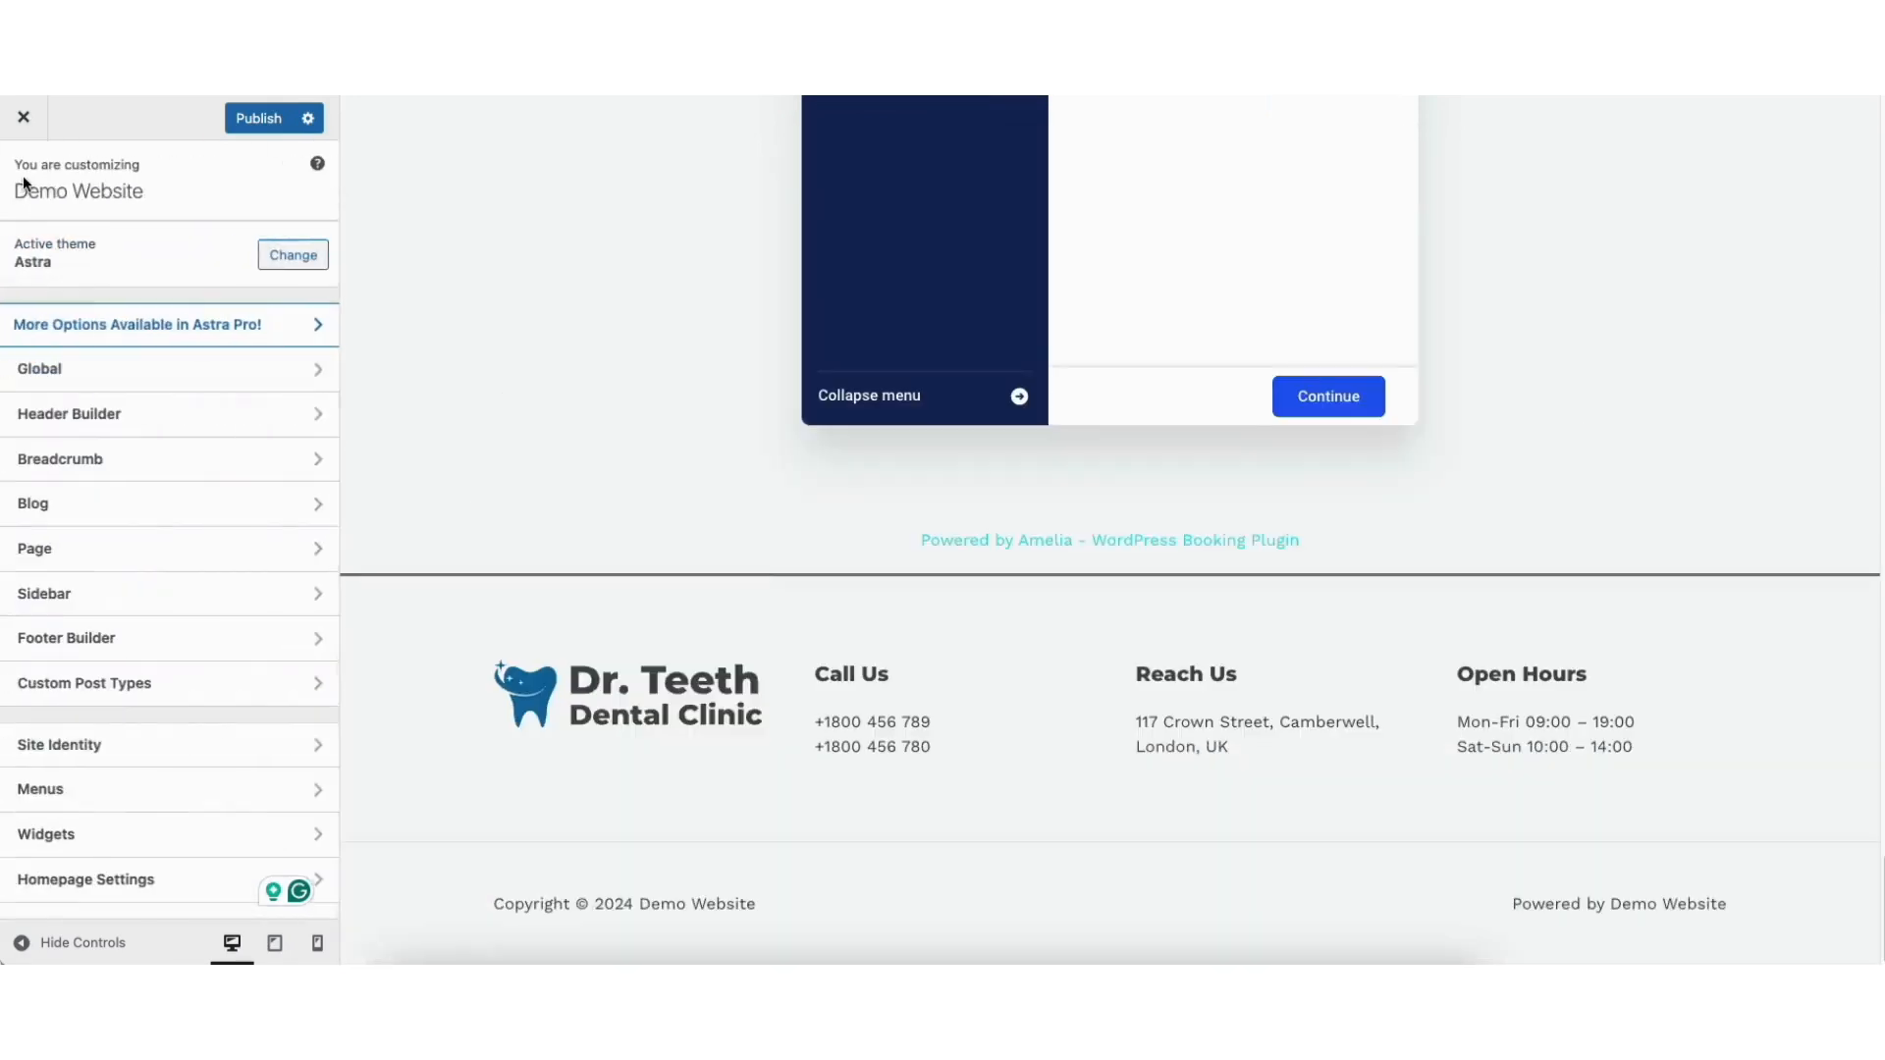
Step: Remove the Get Appointment button from the header after opening its text and link settings
drag(1880, 908, 1860, 103)
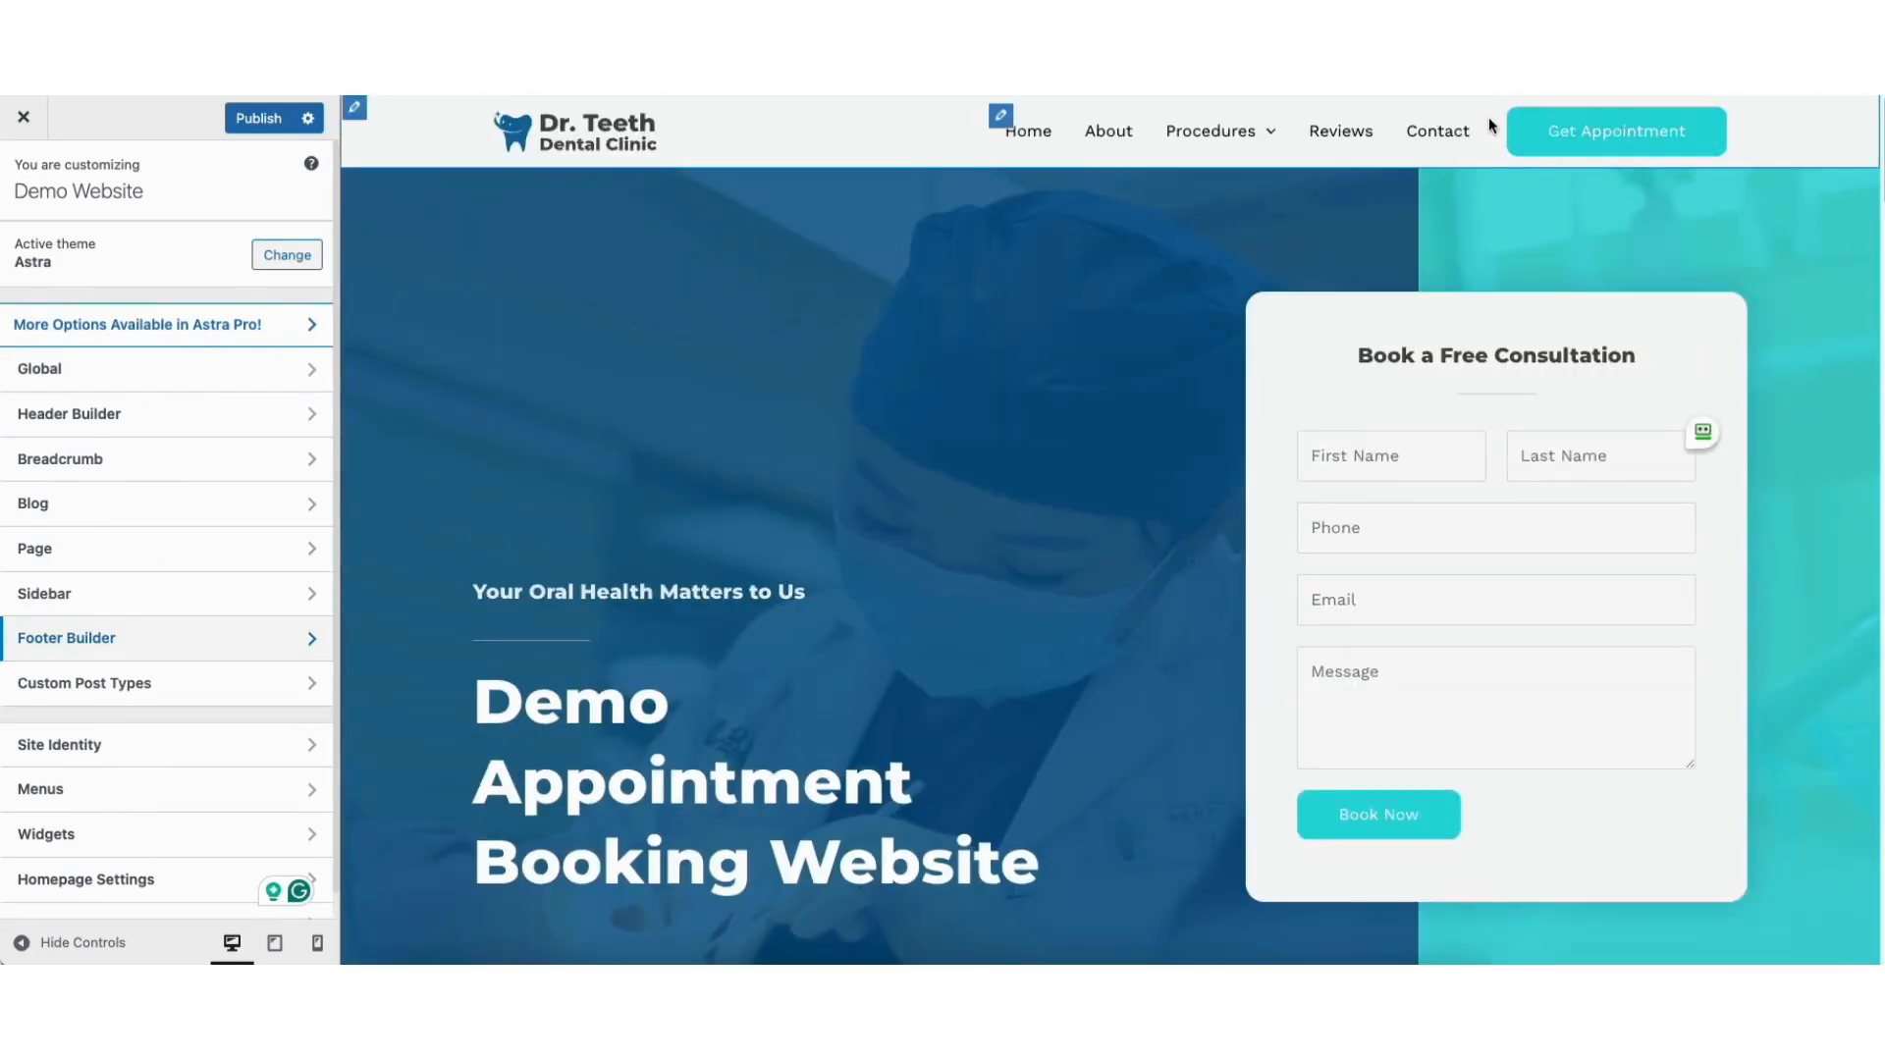
mouse_move(1498, 122)
click(1521, 119)
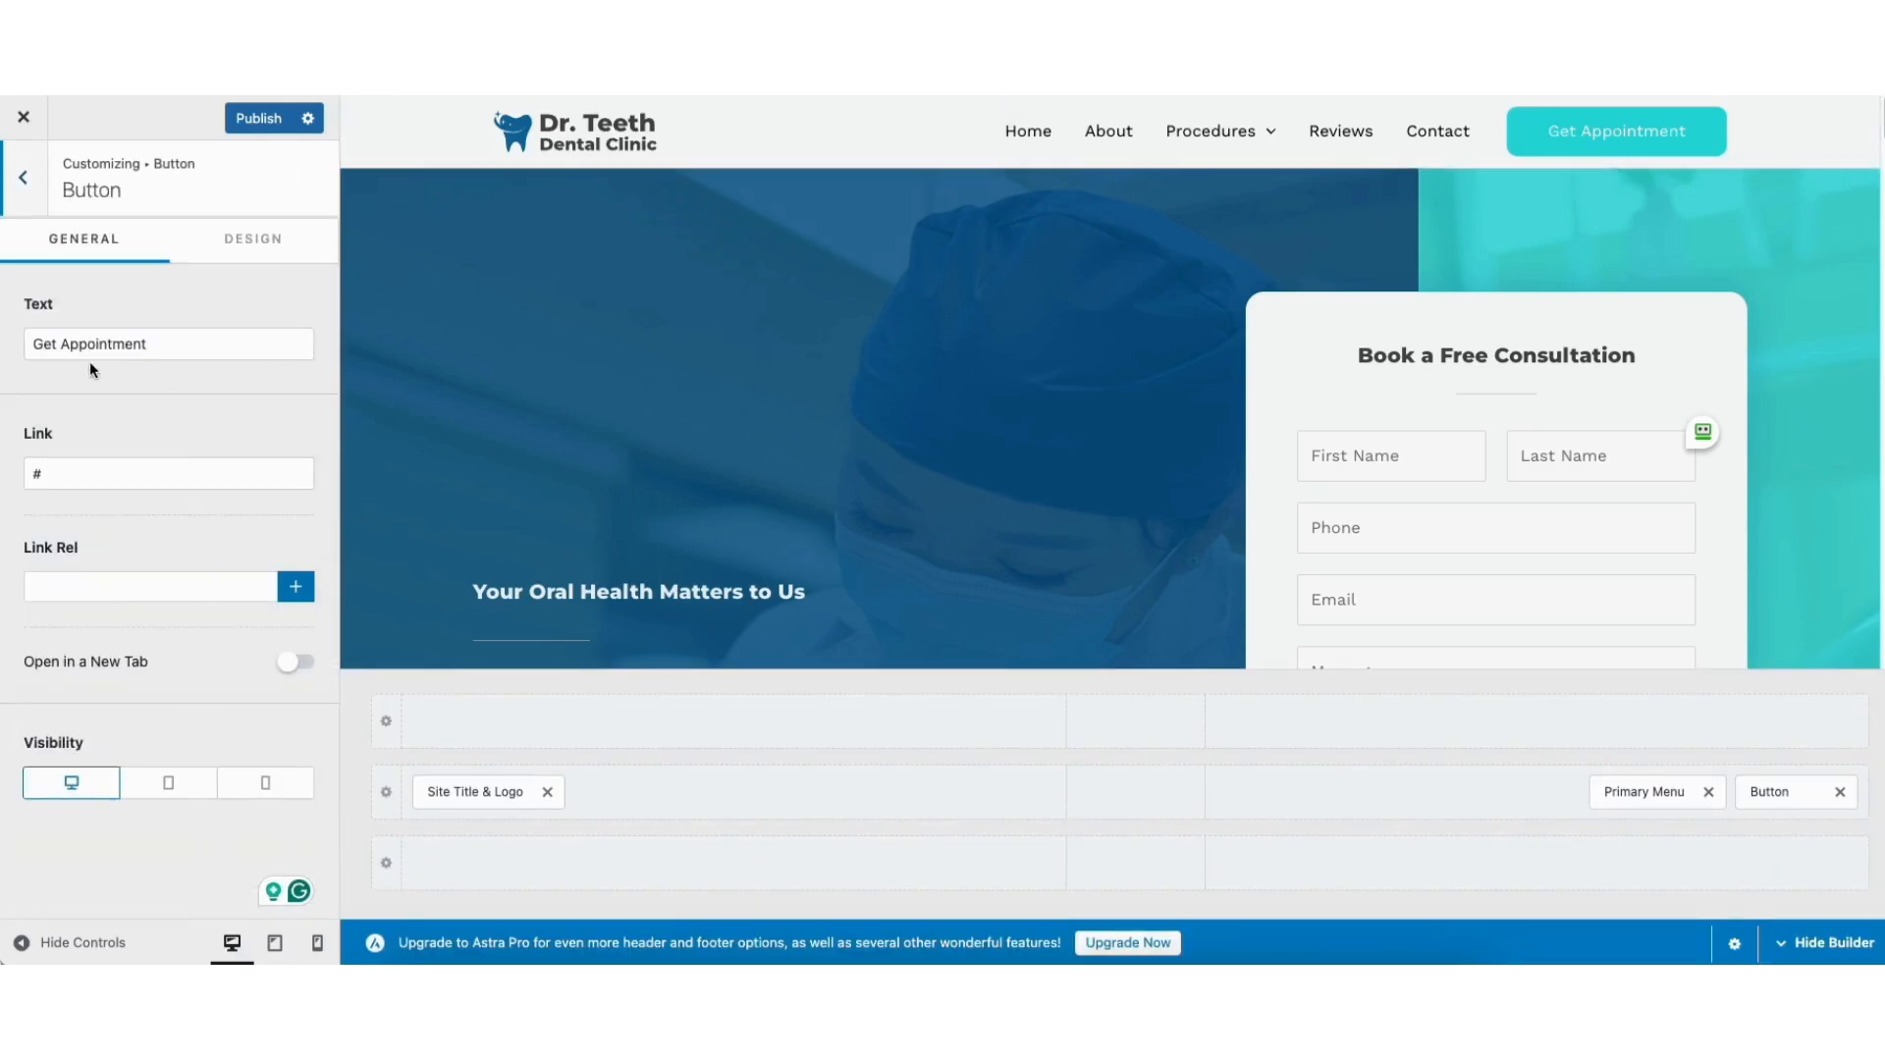
drag(29, 341, 180, 344)
click(192, 384)
click(1840, 792)
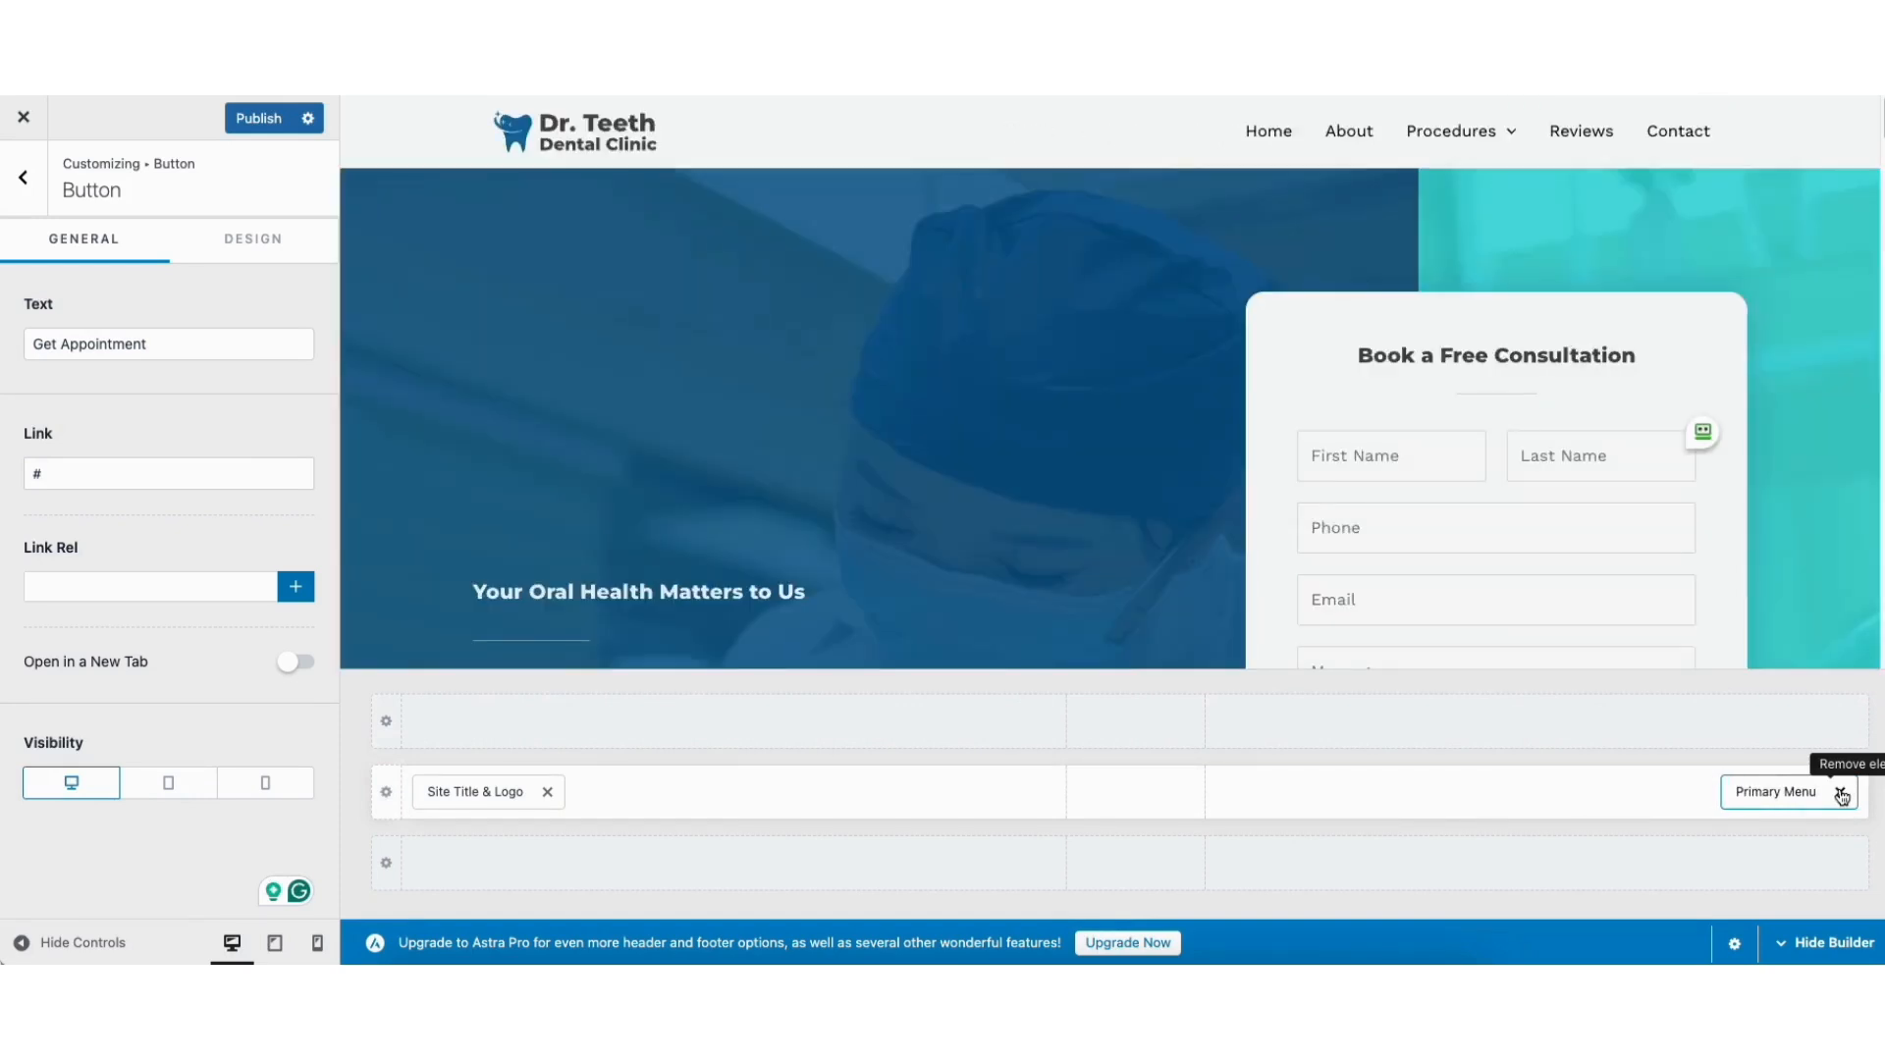
drag(1756, 795, 1716, 819)
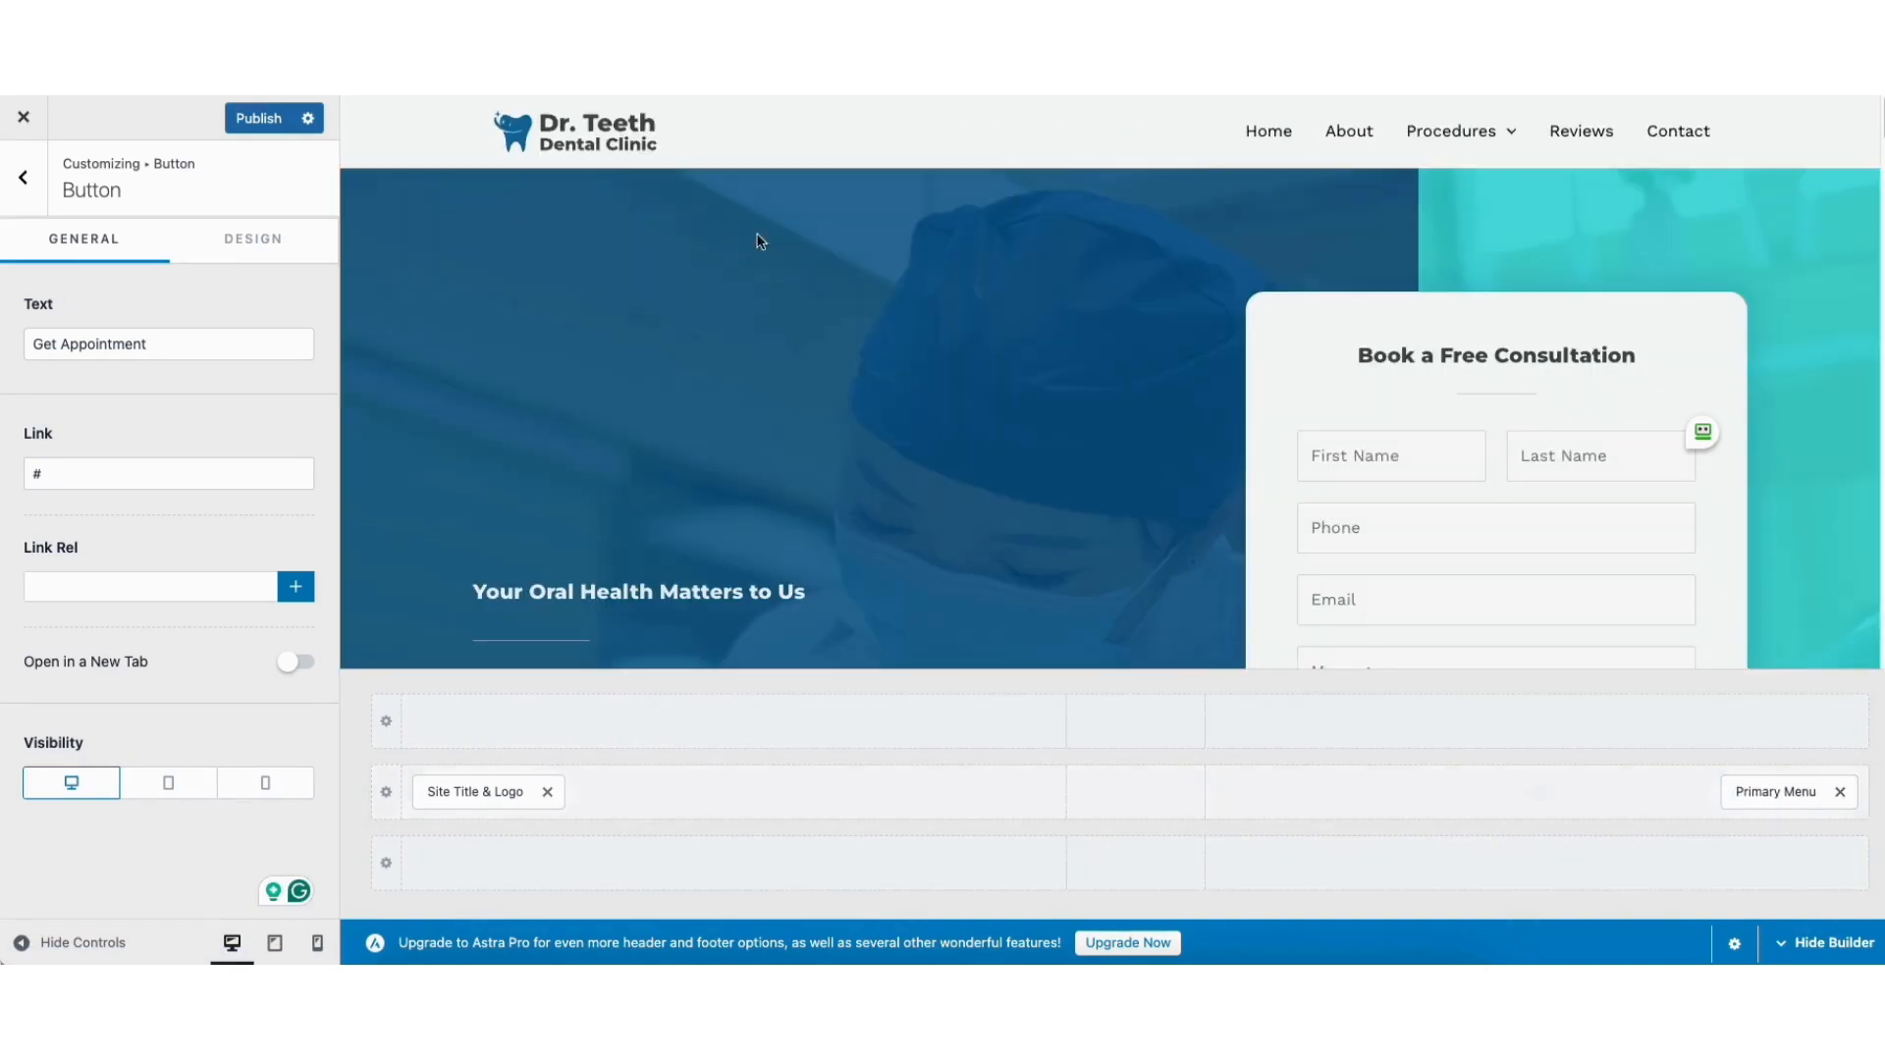
Step: Examine the header logo's general settings and design options, including logo width, site title, tagline, colors and margin
click(511, 139)
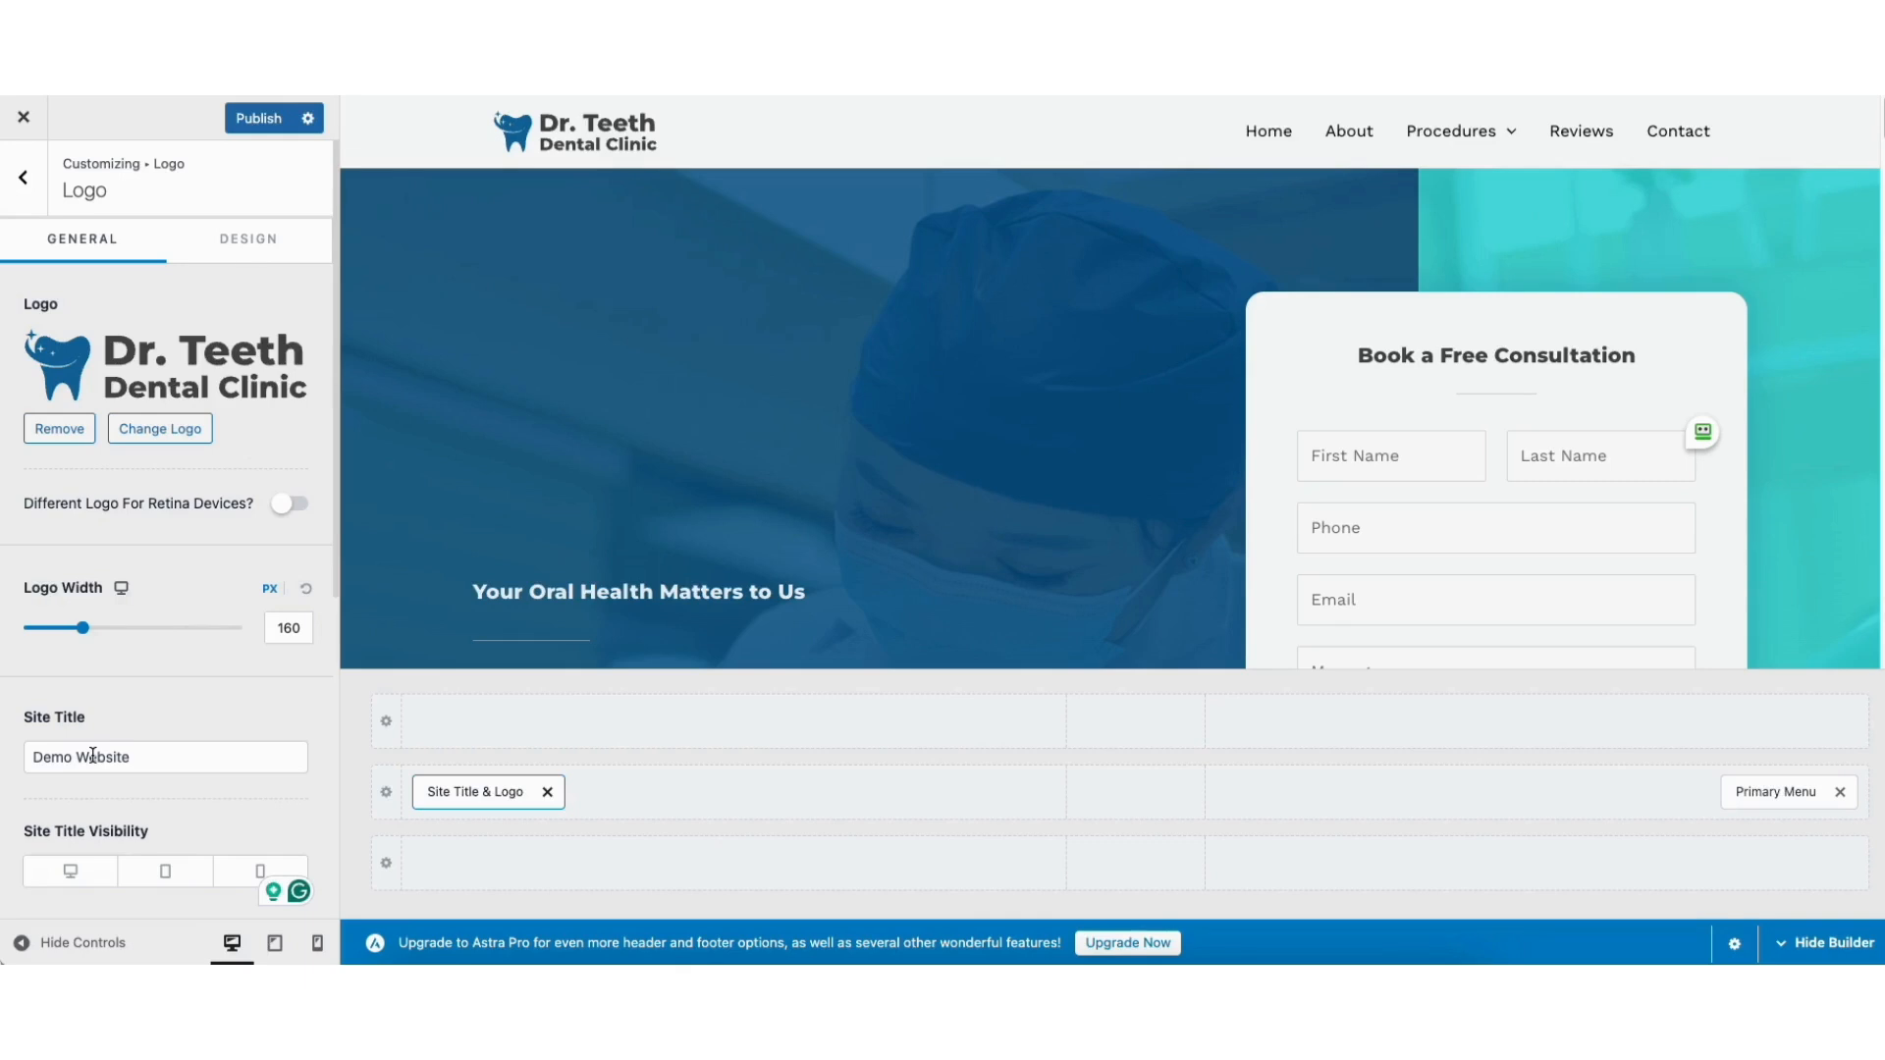
drag(334, 564, 344, 778)
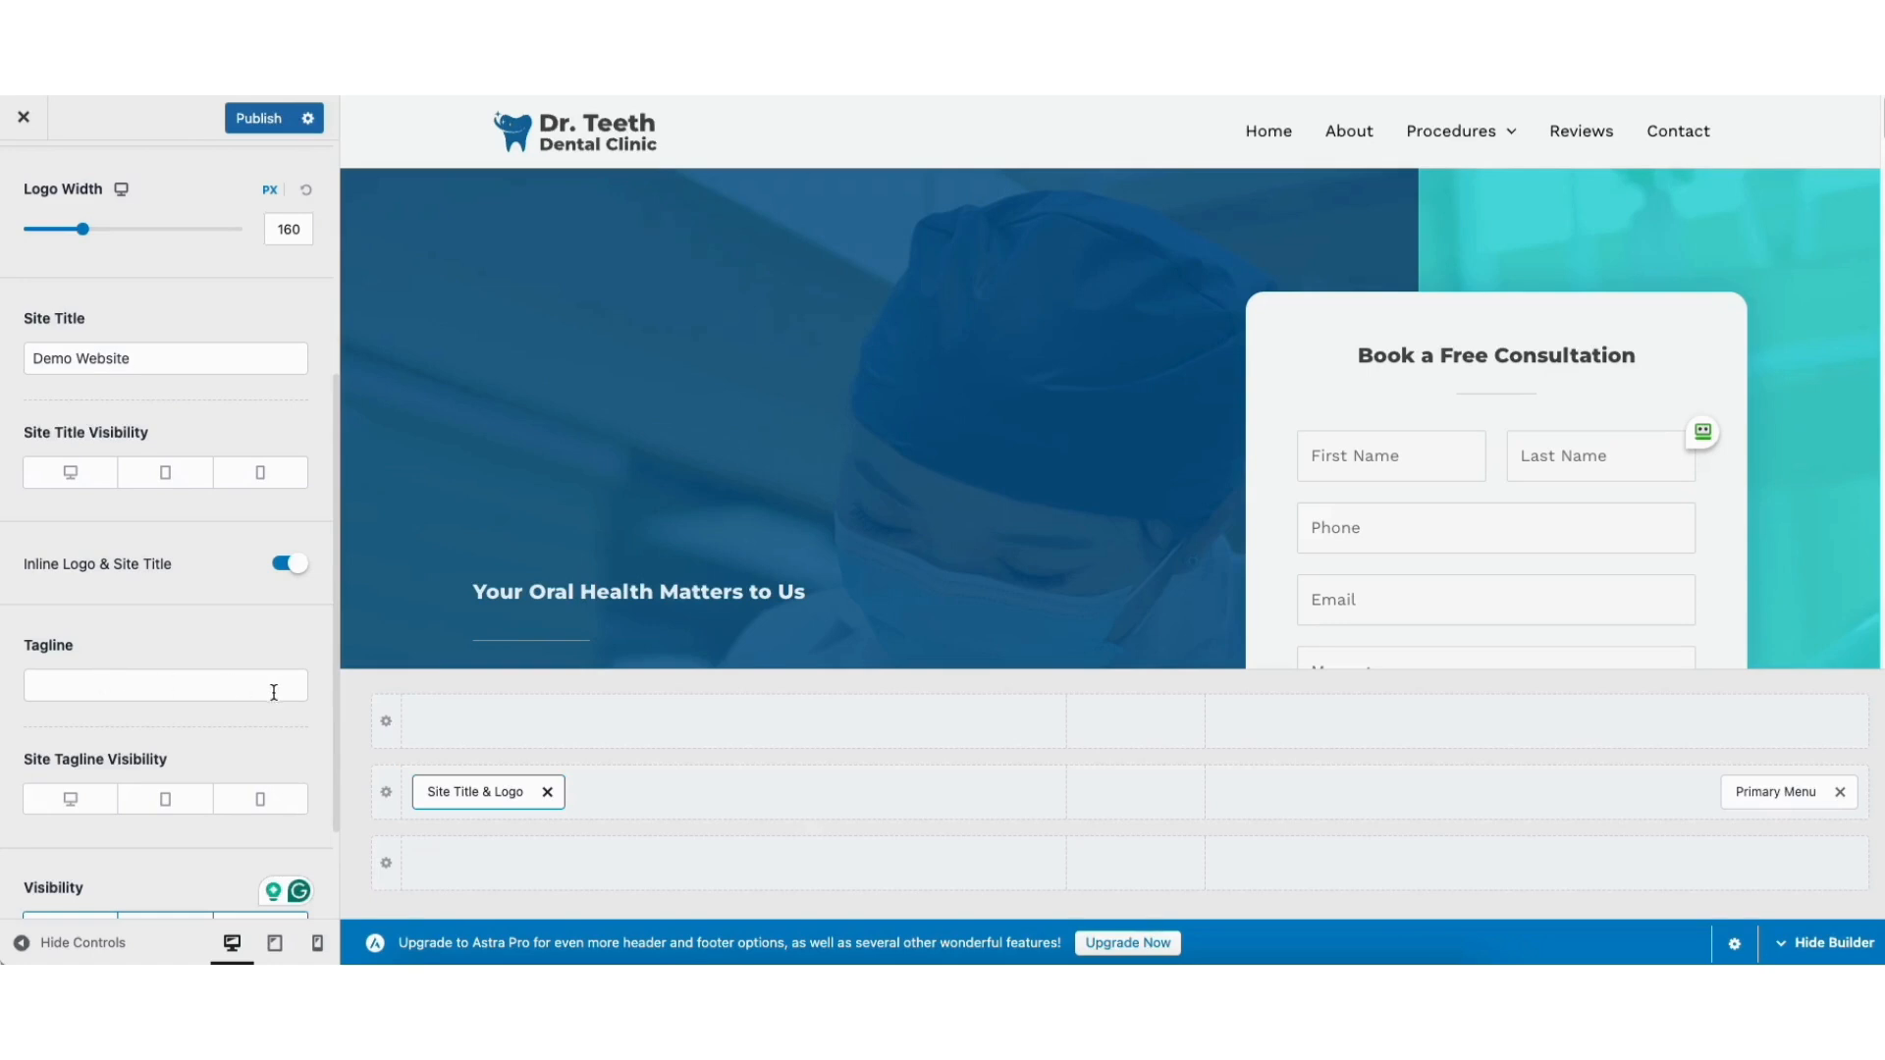
drag(333, 692, 328, 401)
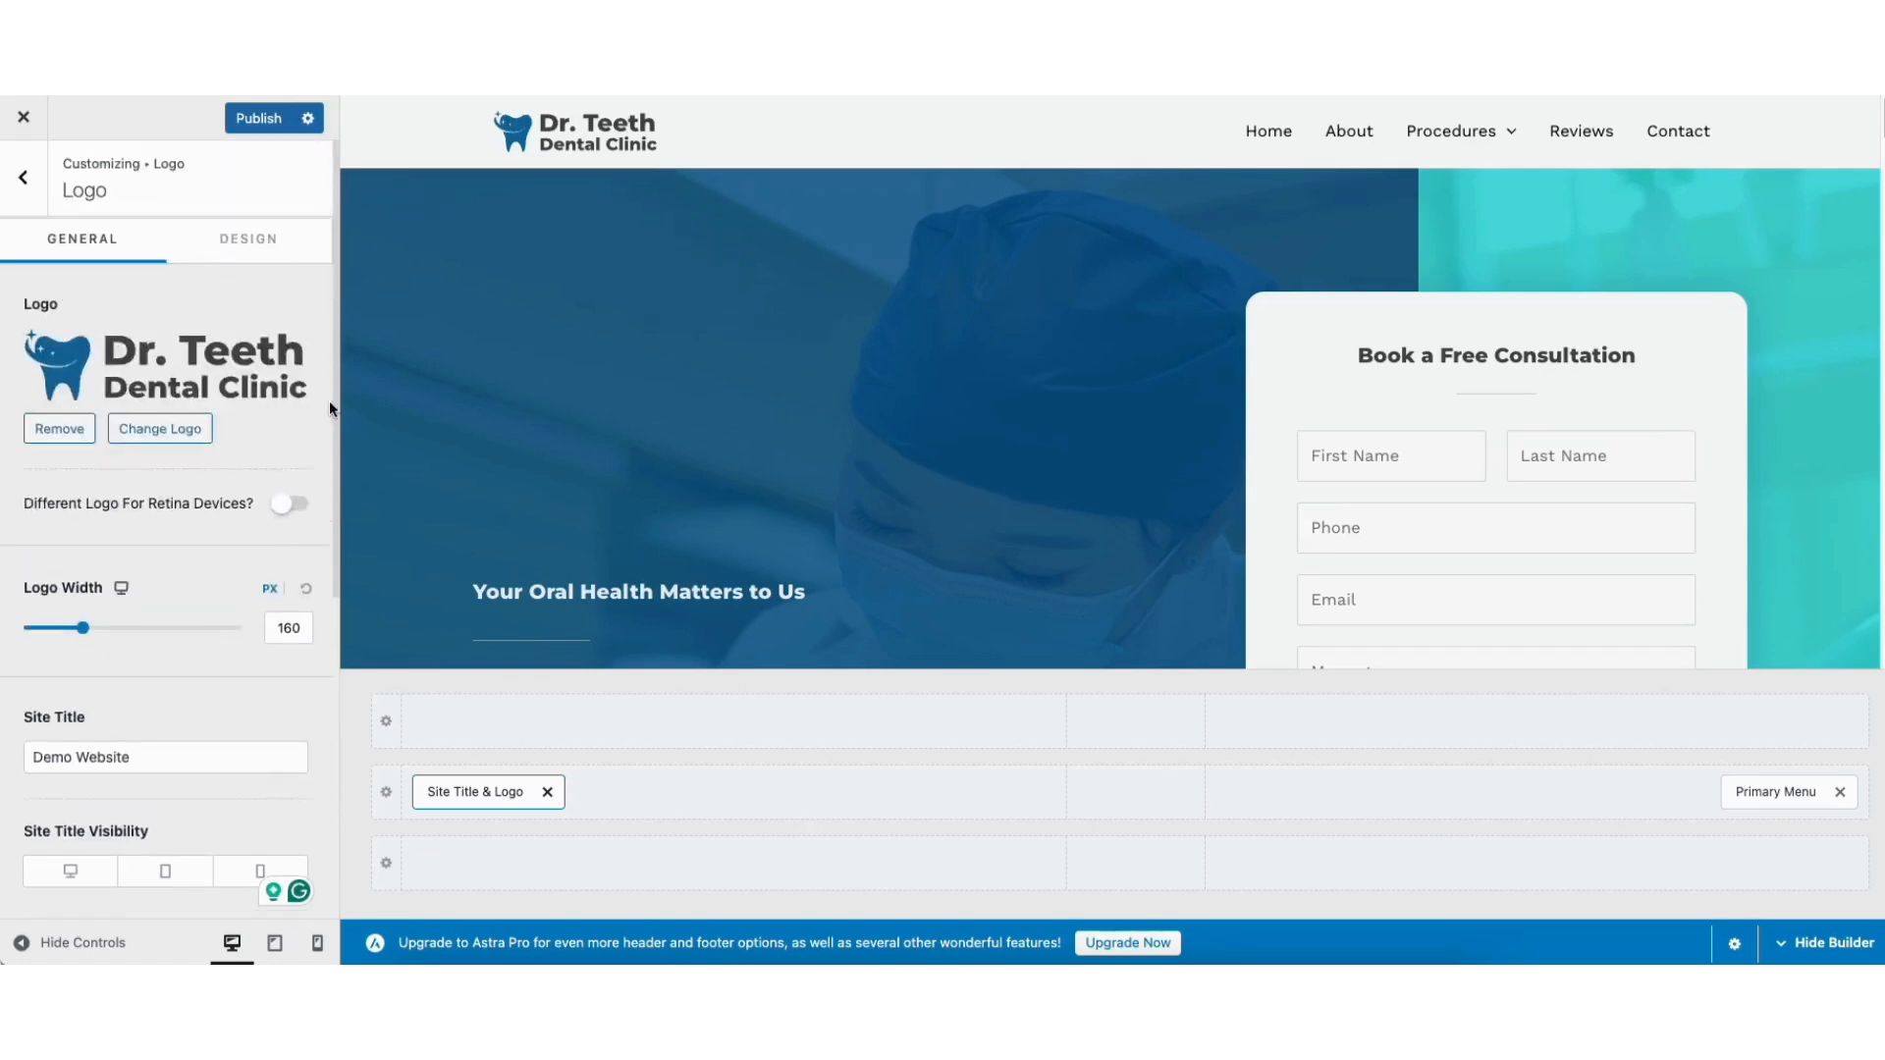
click(243, 241)
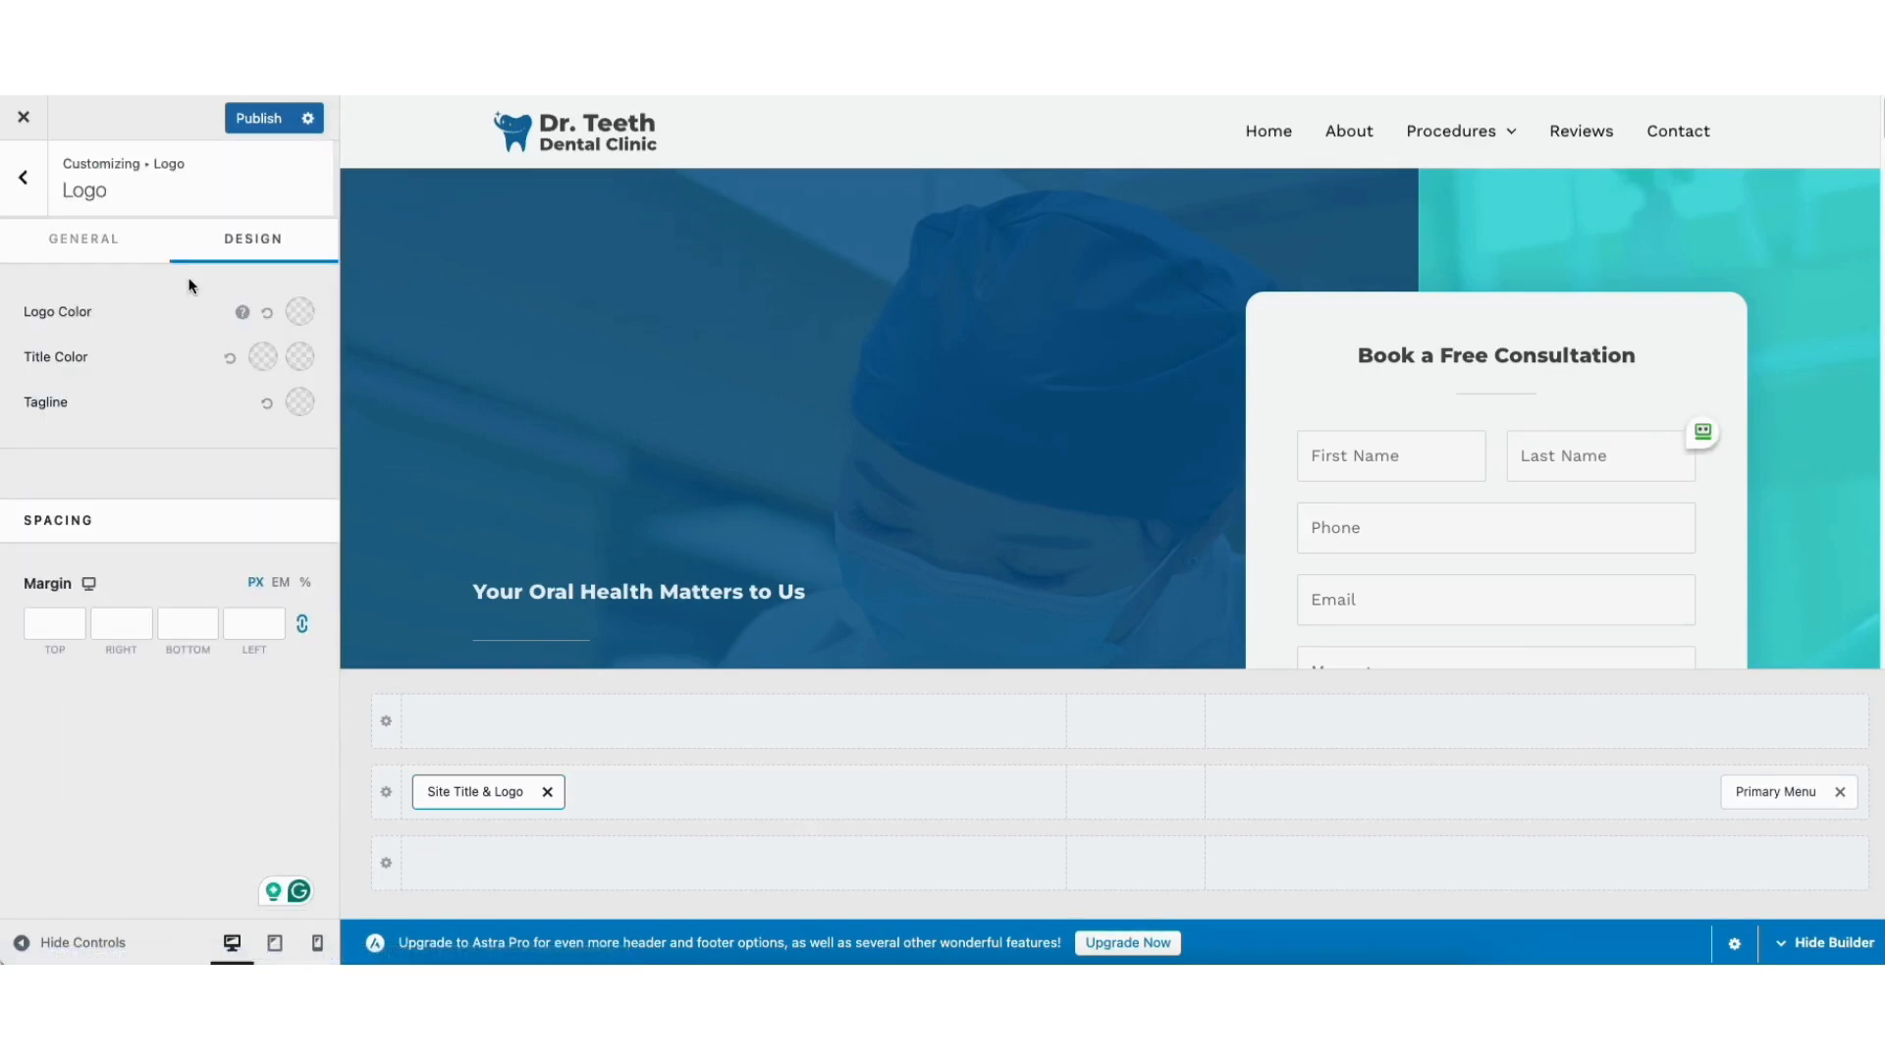
click(23, 178)
click(24, 179)
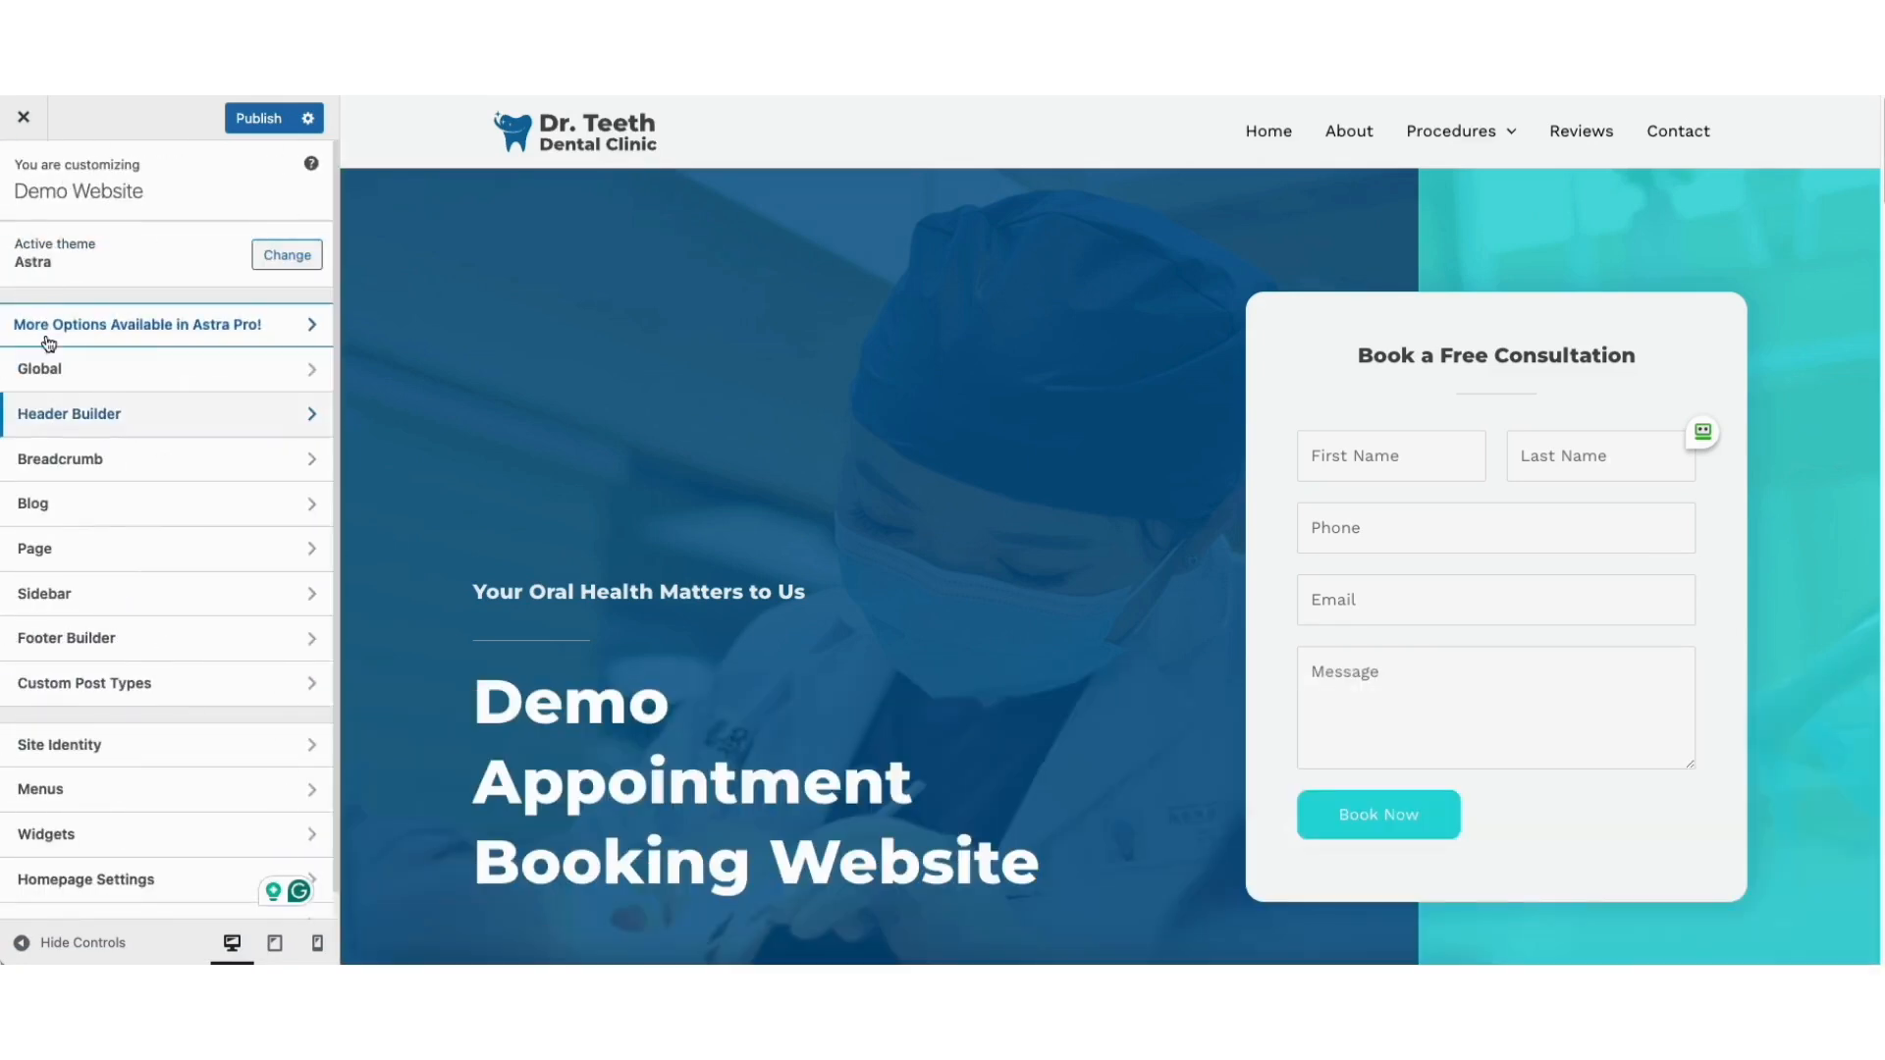
Step: Examine the Site Identity options and the global Typography, Colors and Buttons settings
click(78, 738)
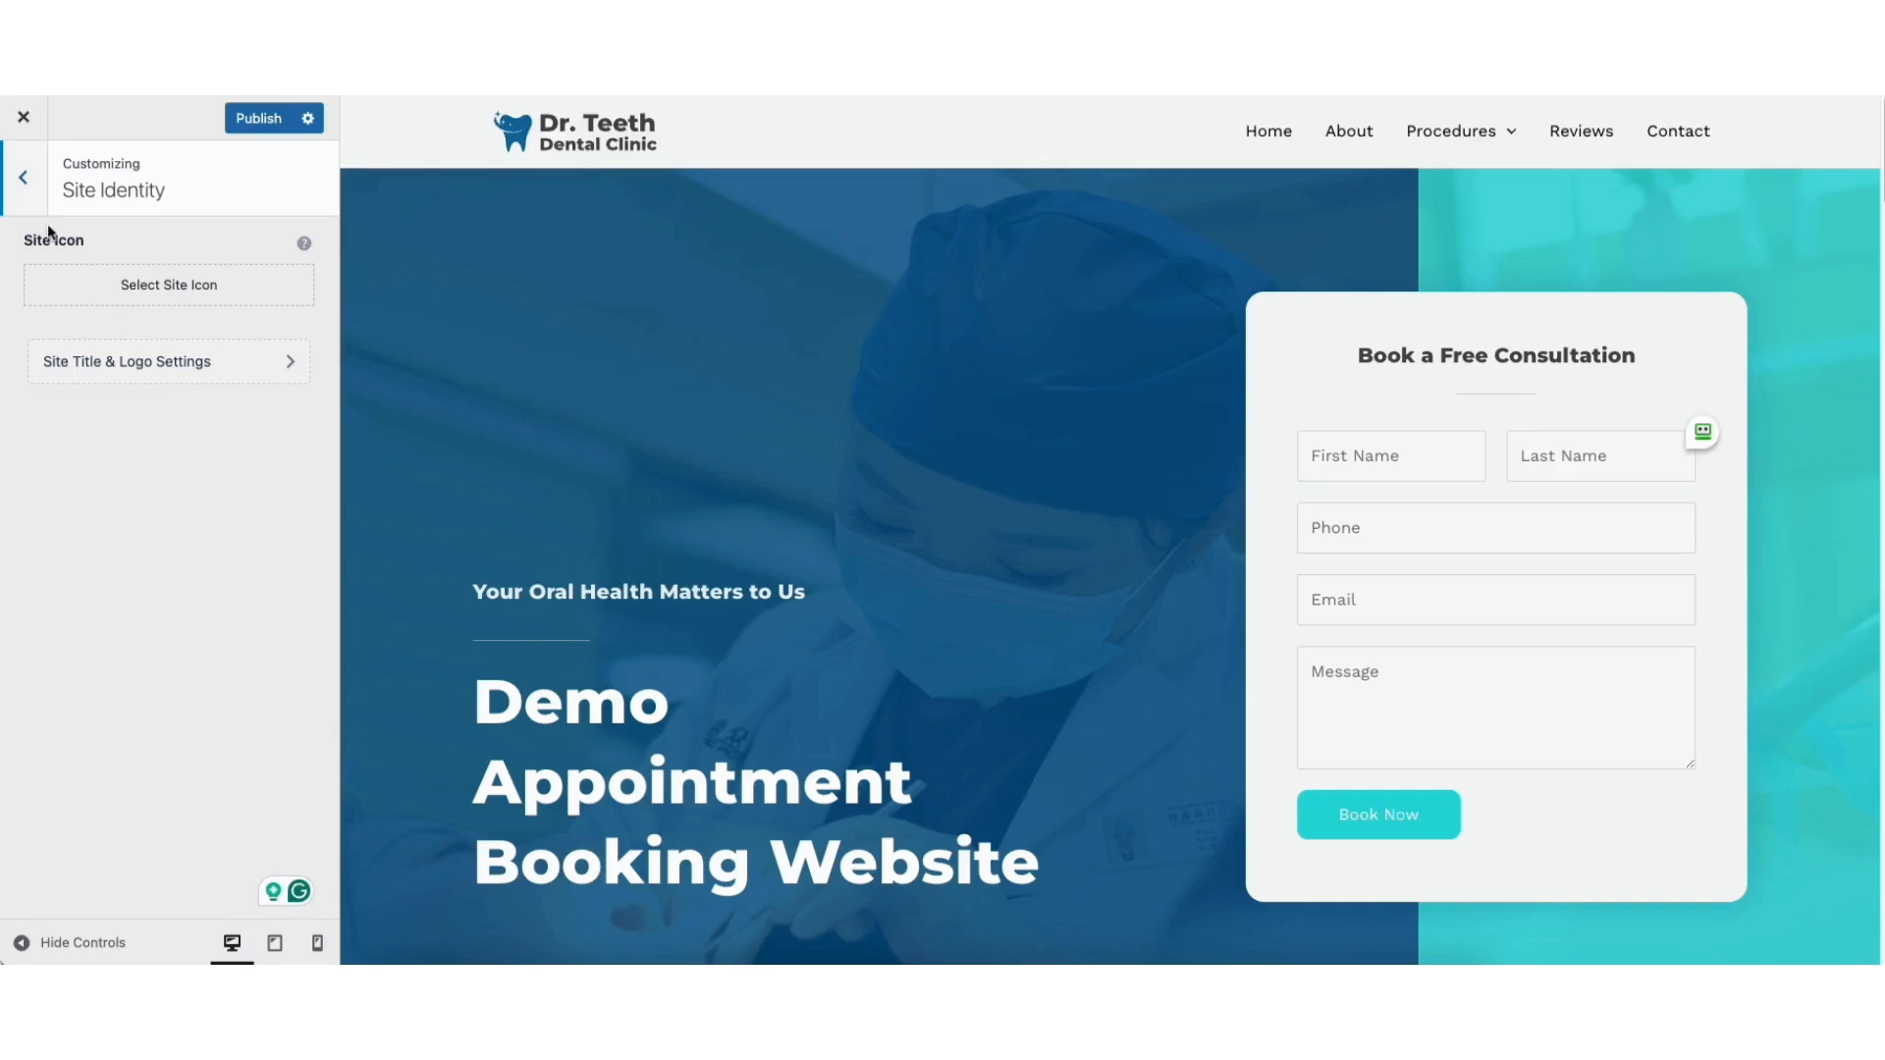
click(26, 183)
click(83, 368)
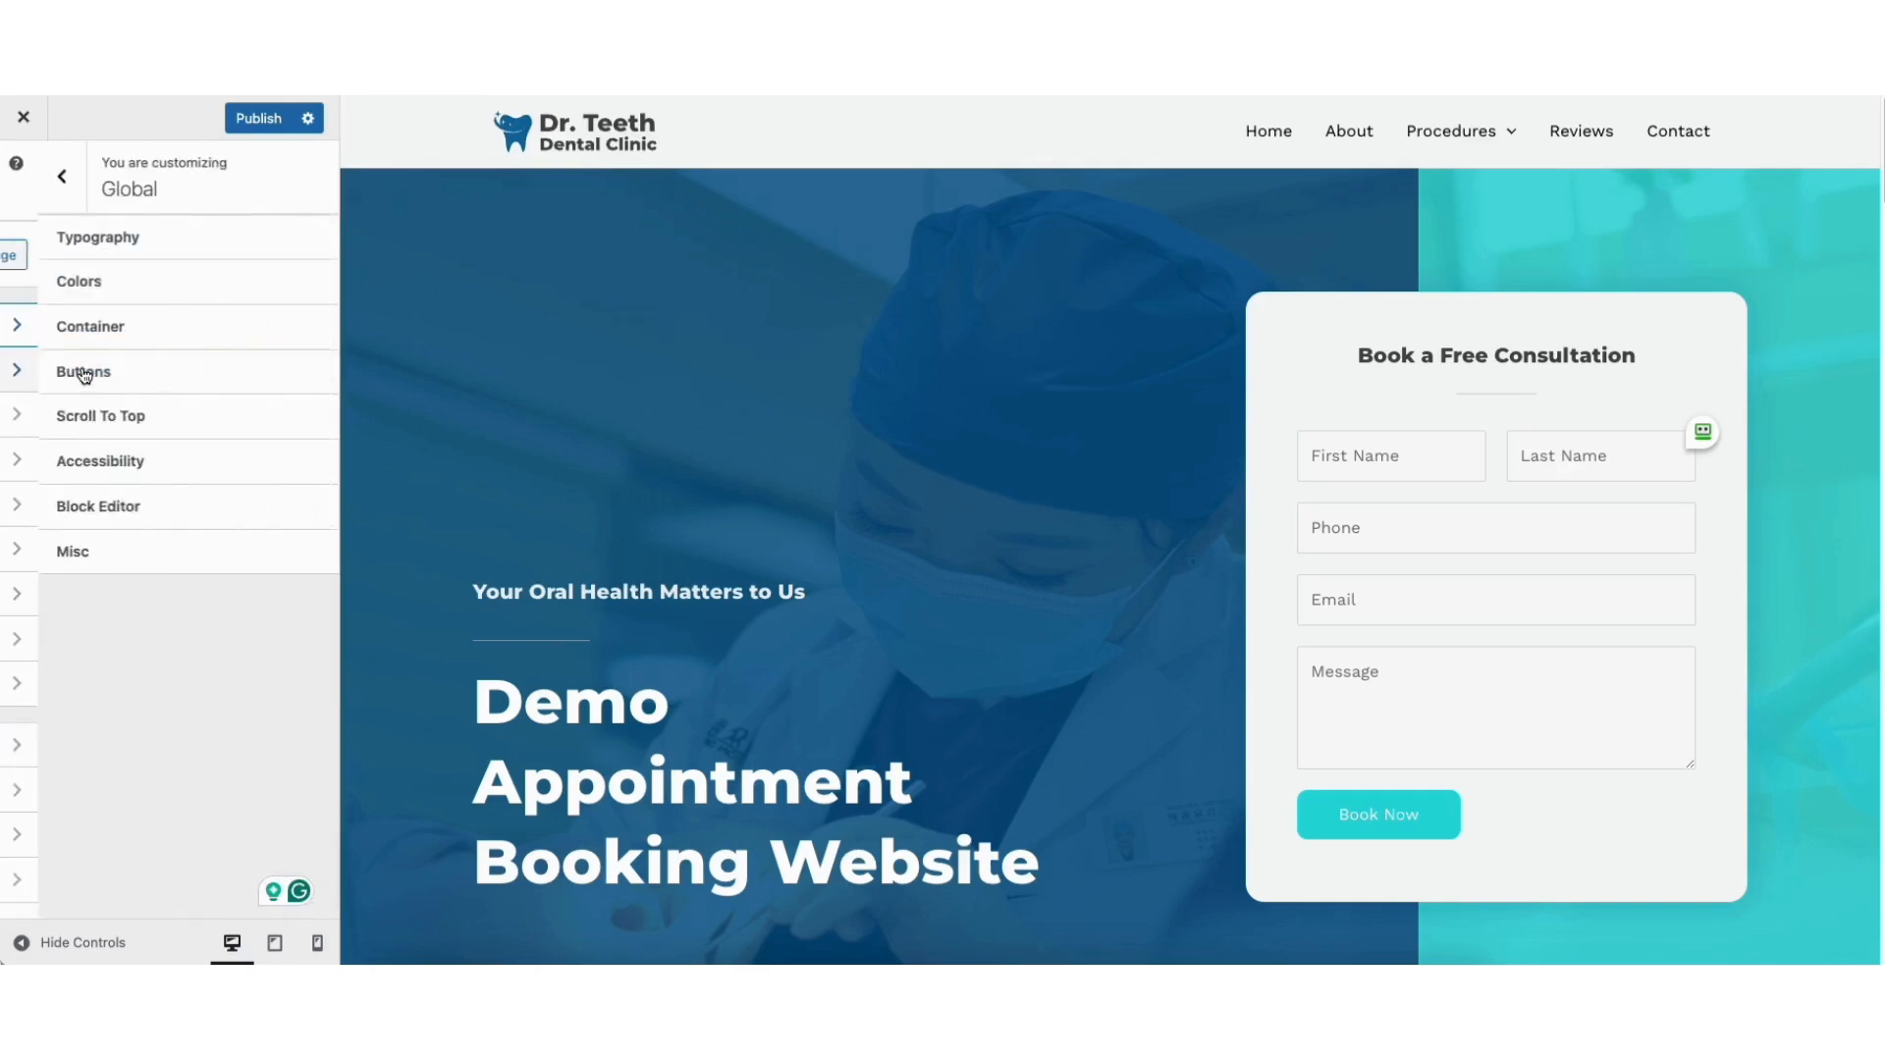
click(125, 244)
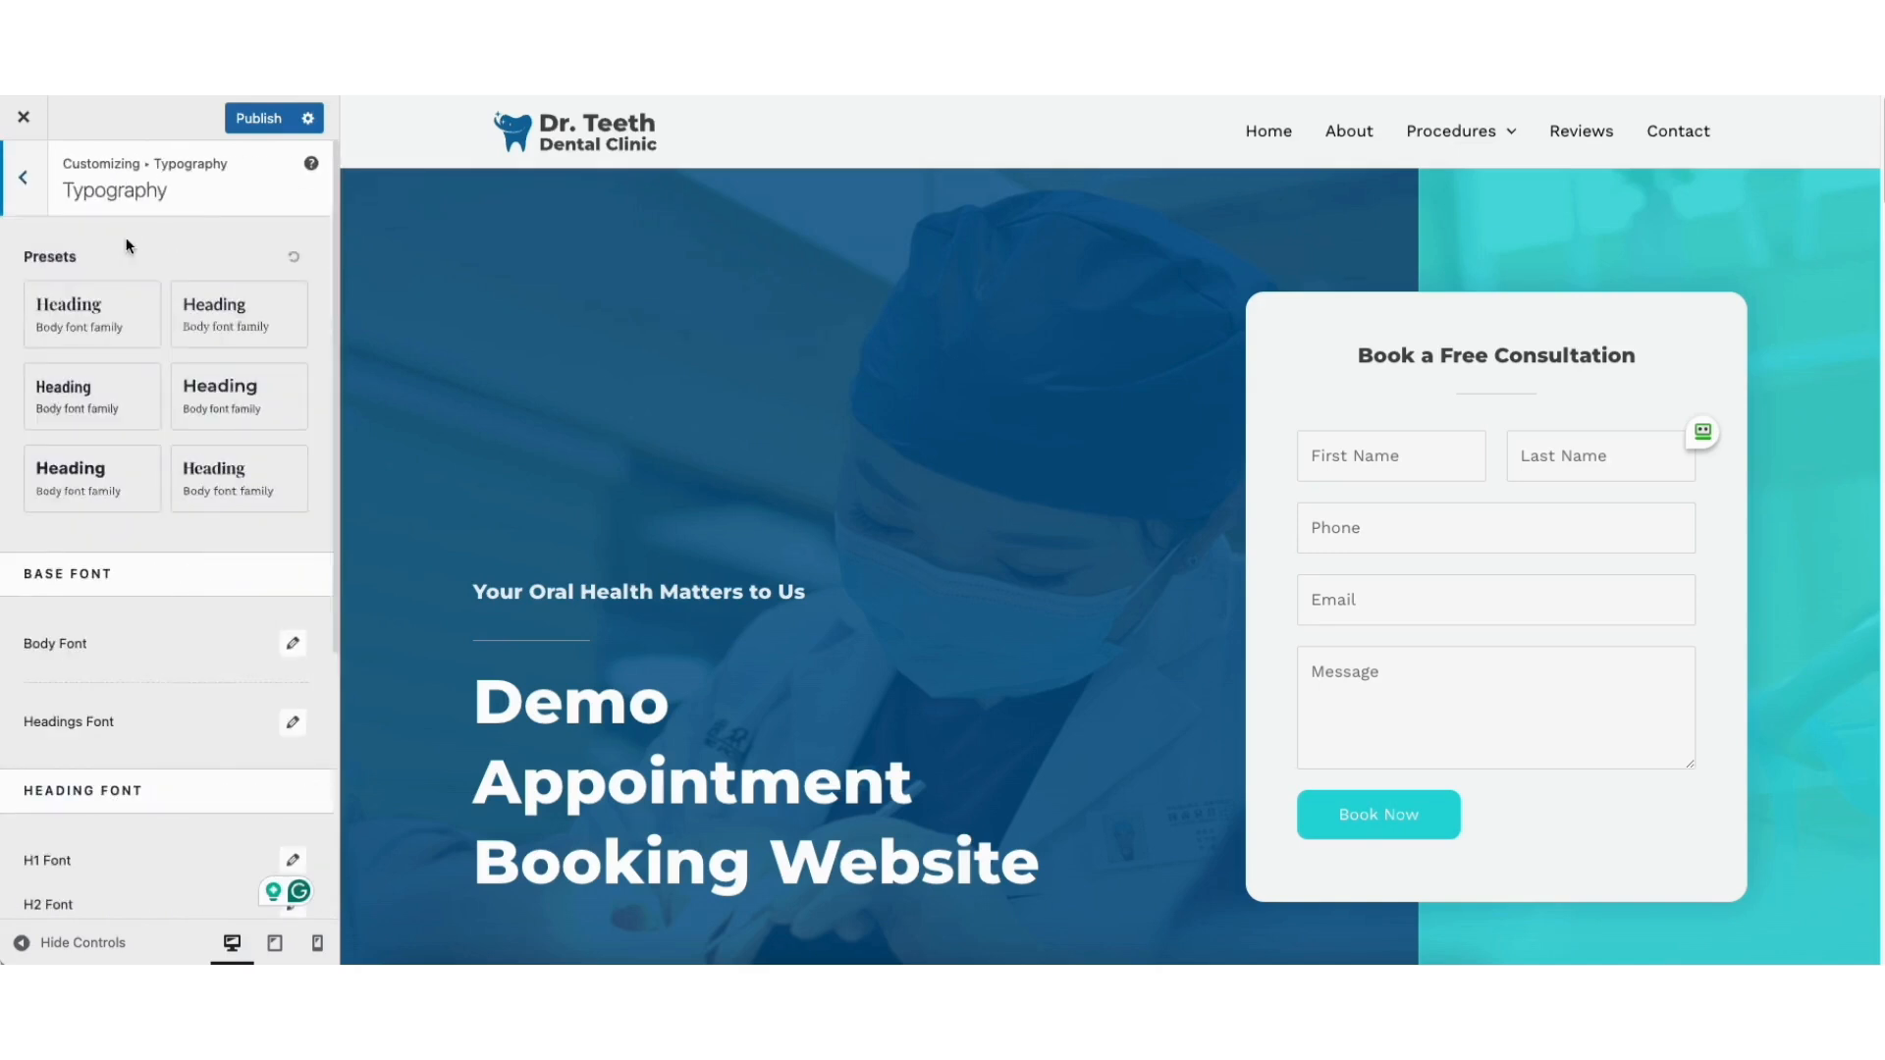
click(26, 182)
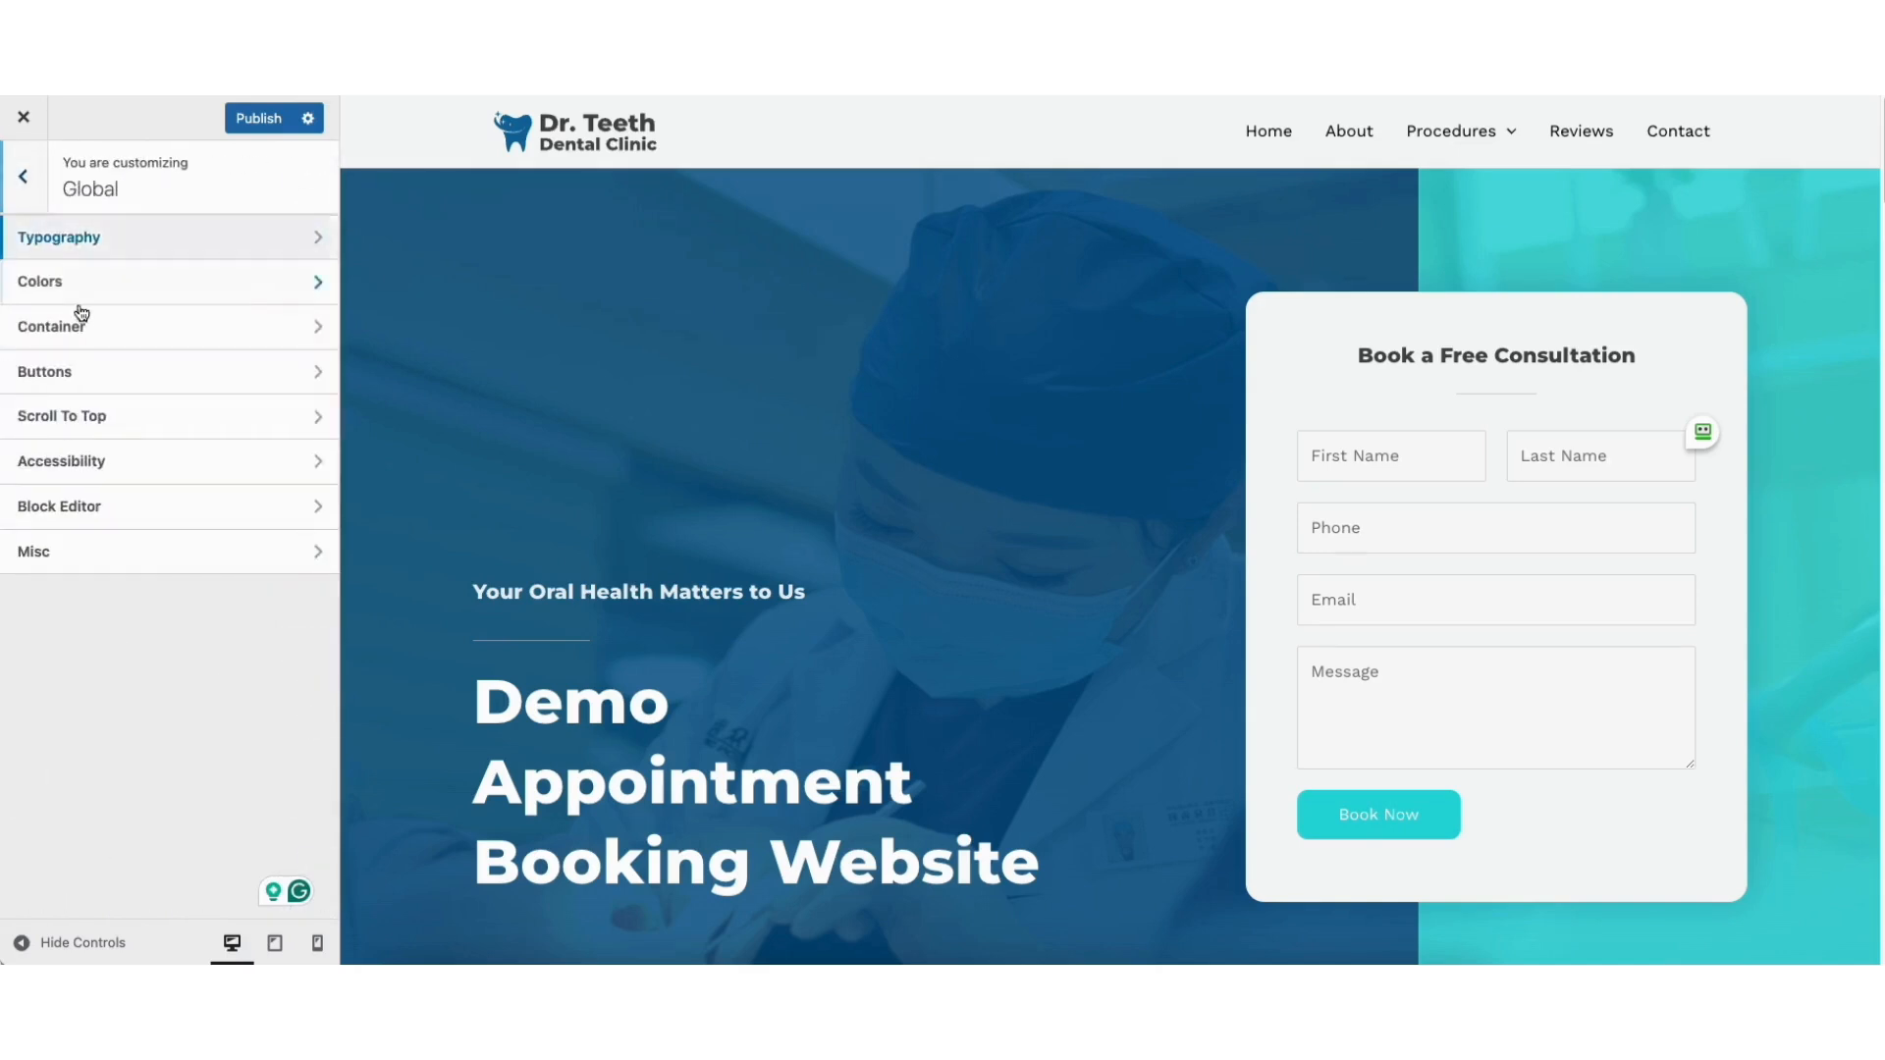
click(101, 281)
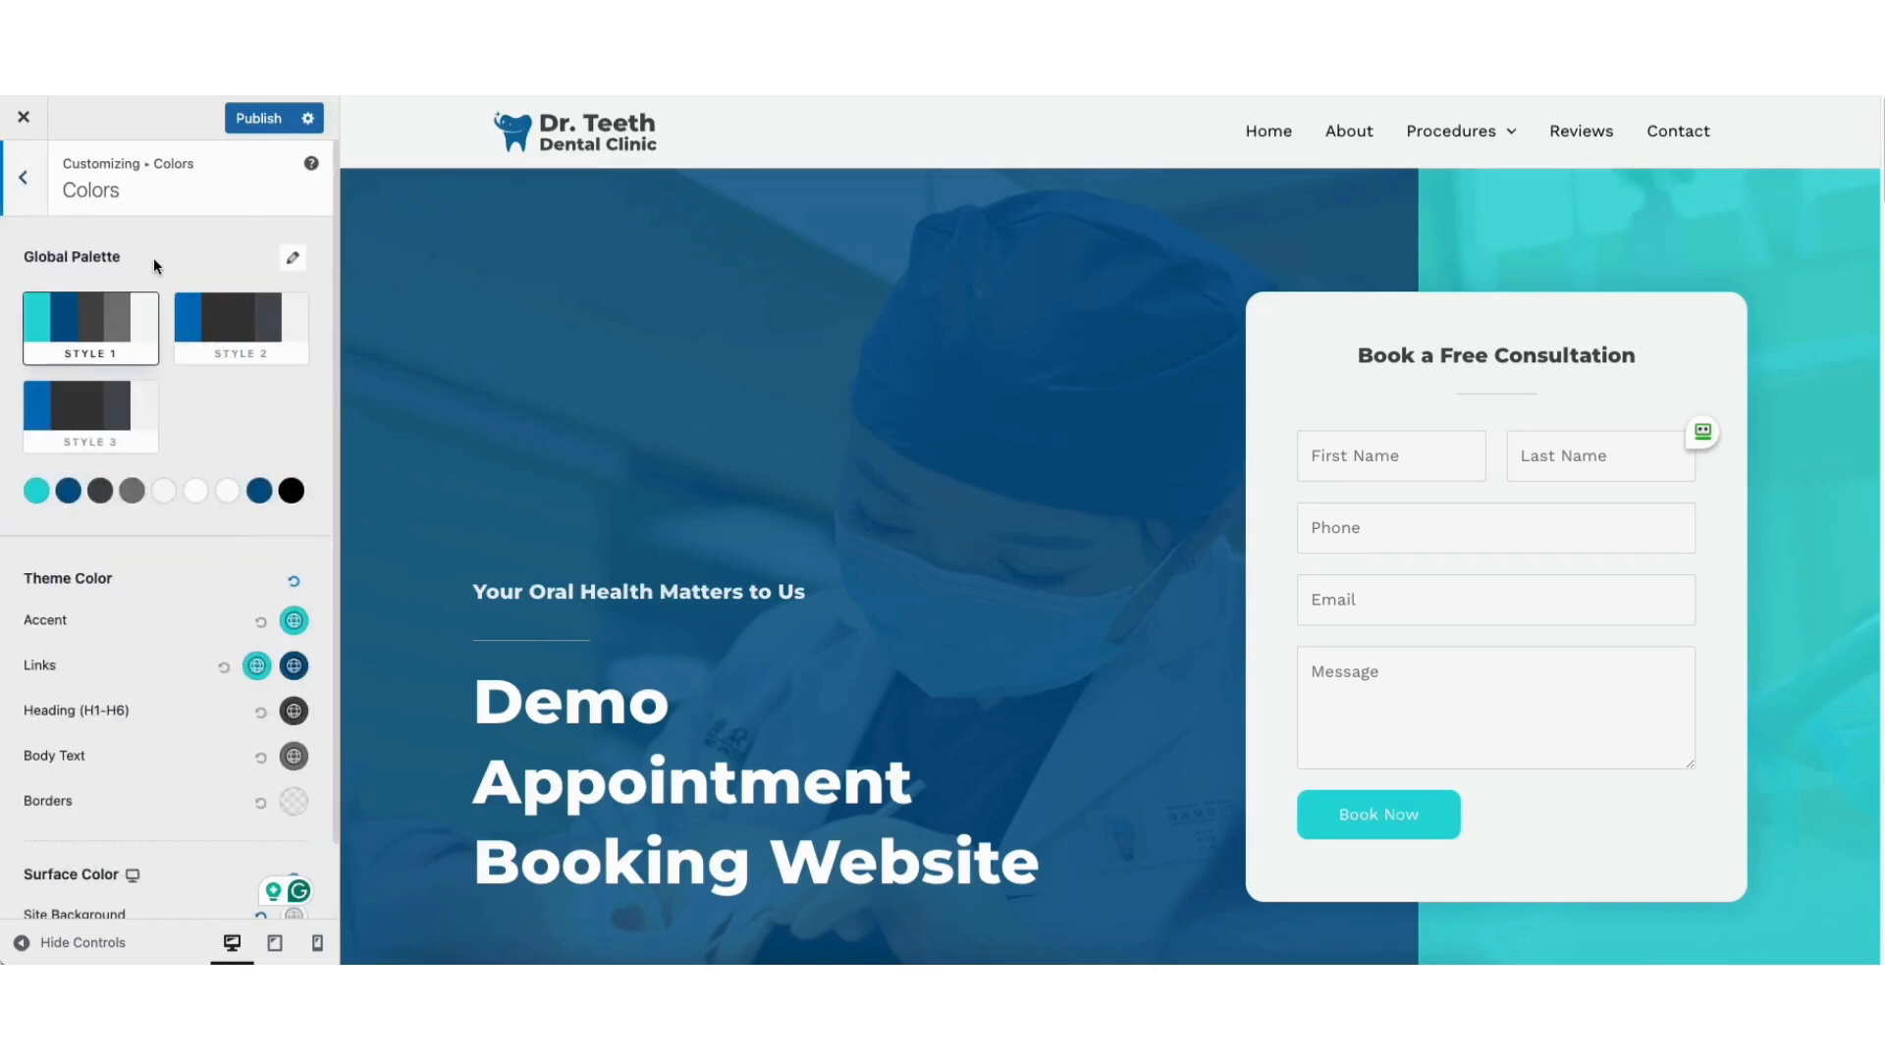
click(24, 177)
click(116, 373)
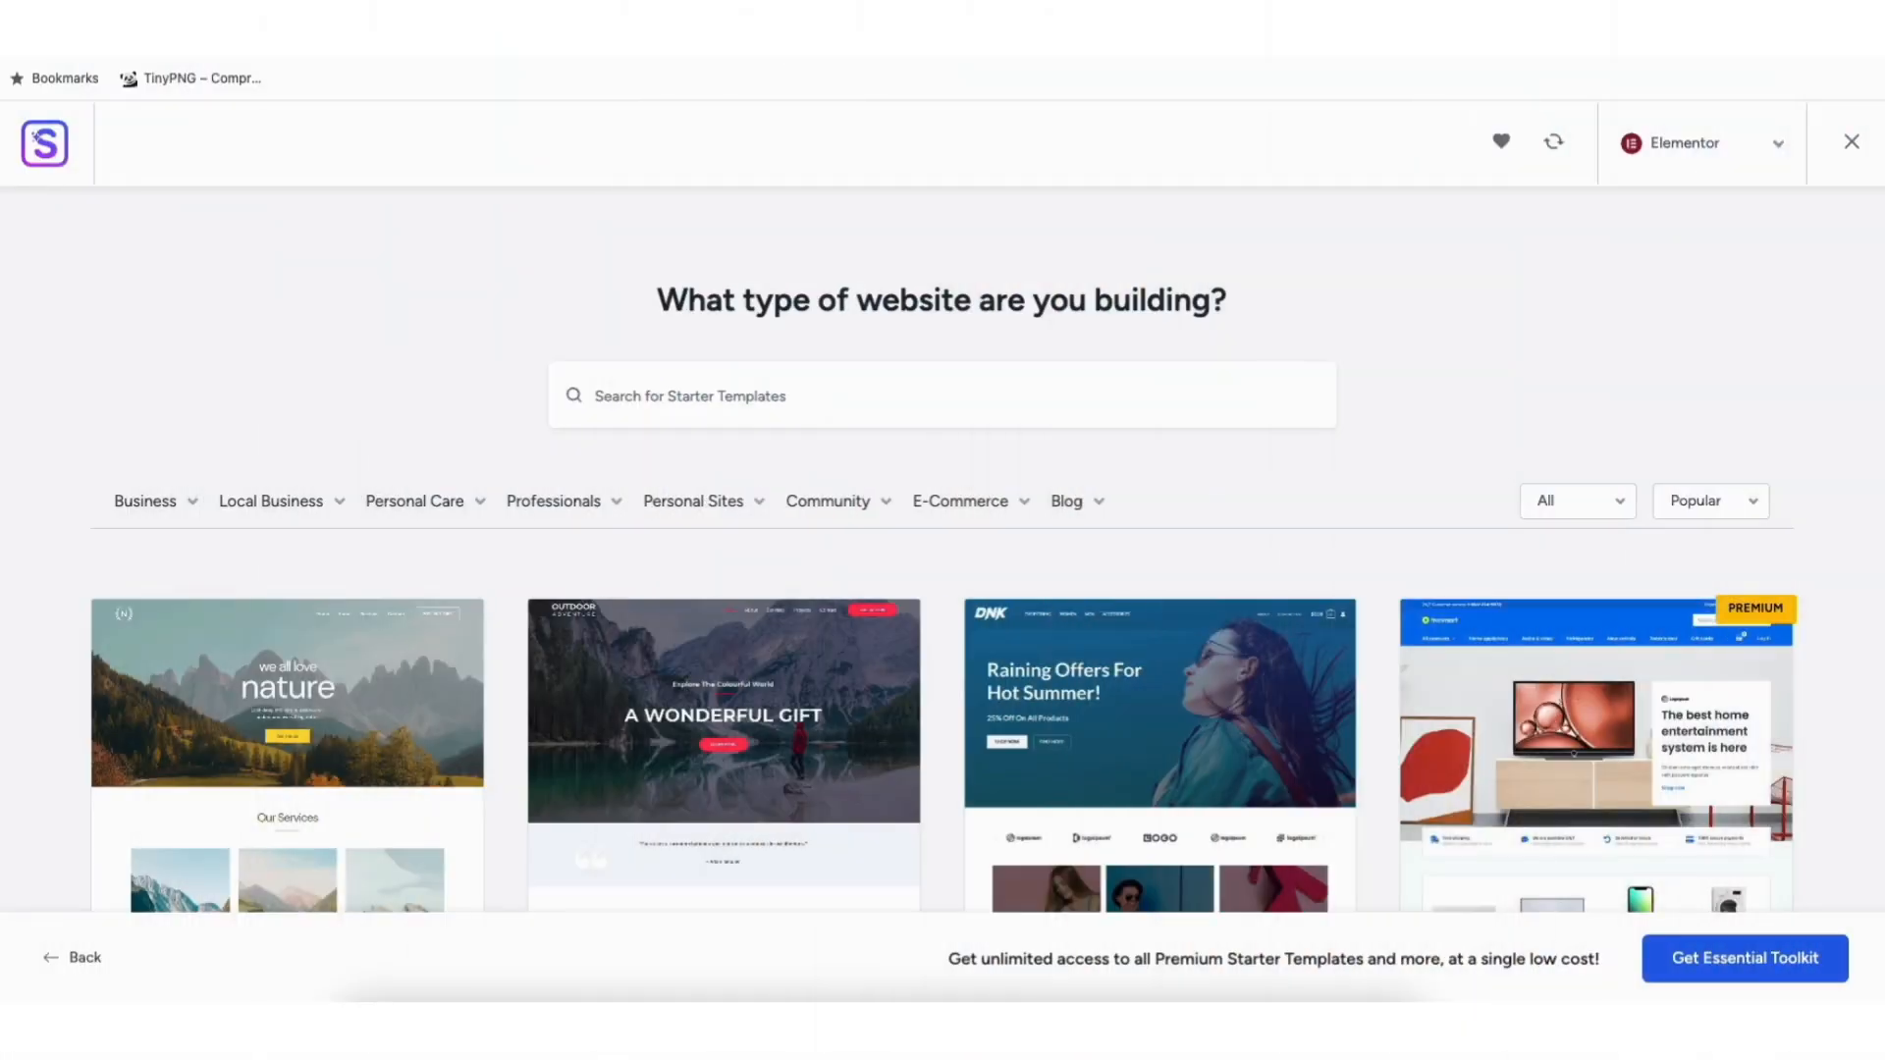
scroll(942, 556, down, 3)
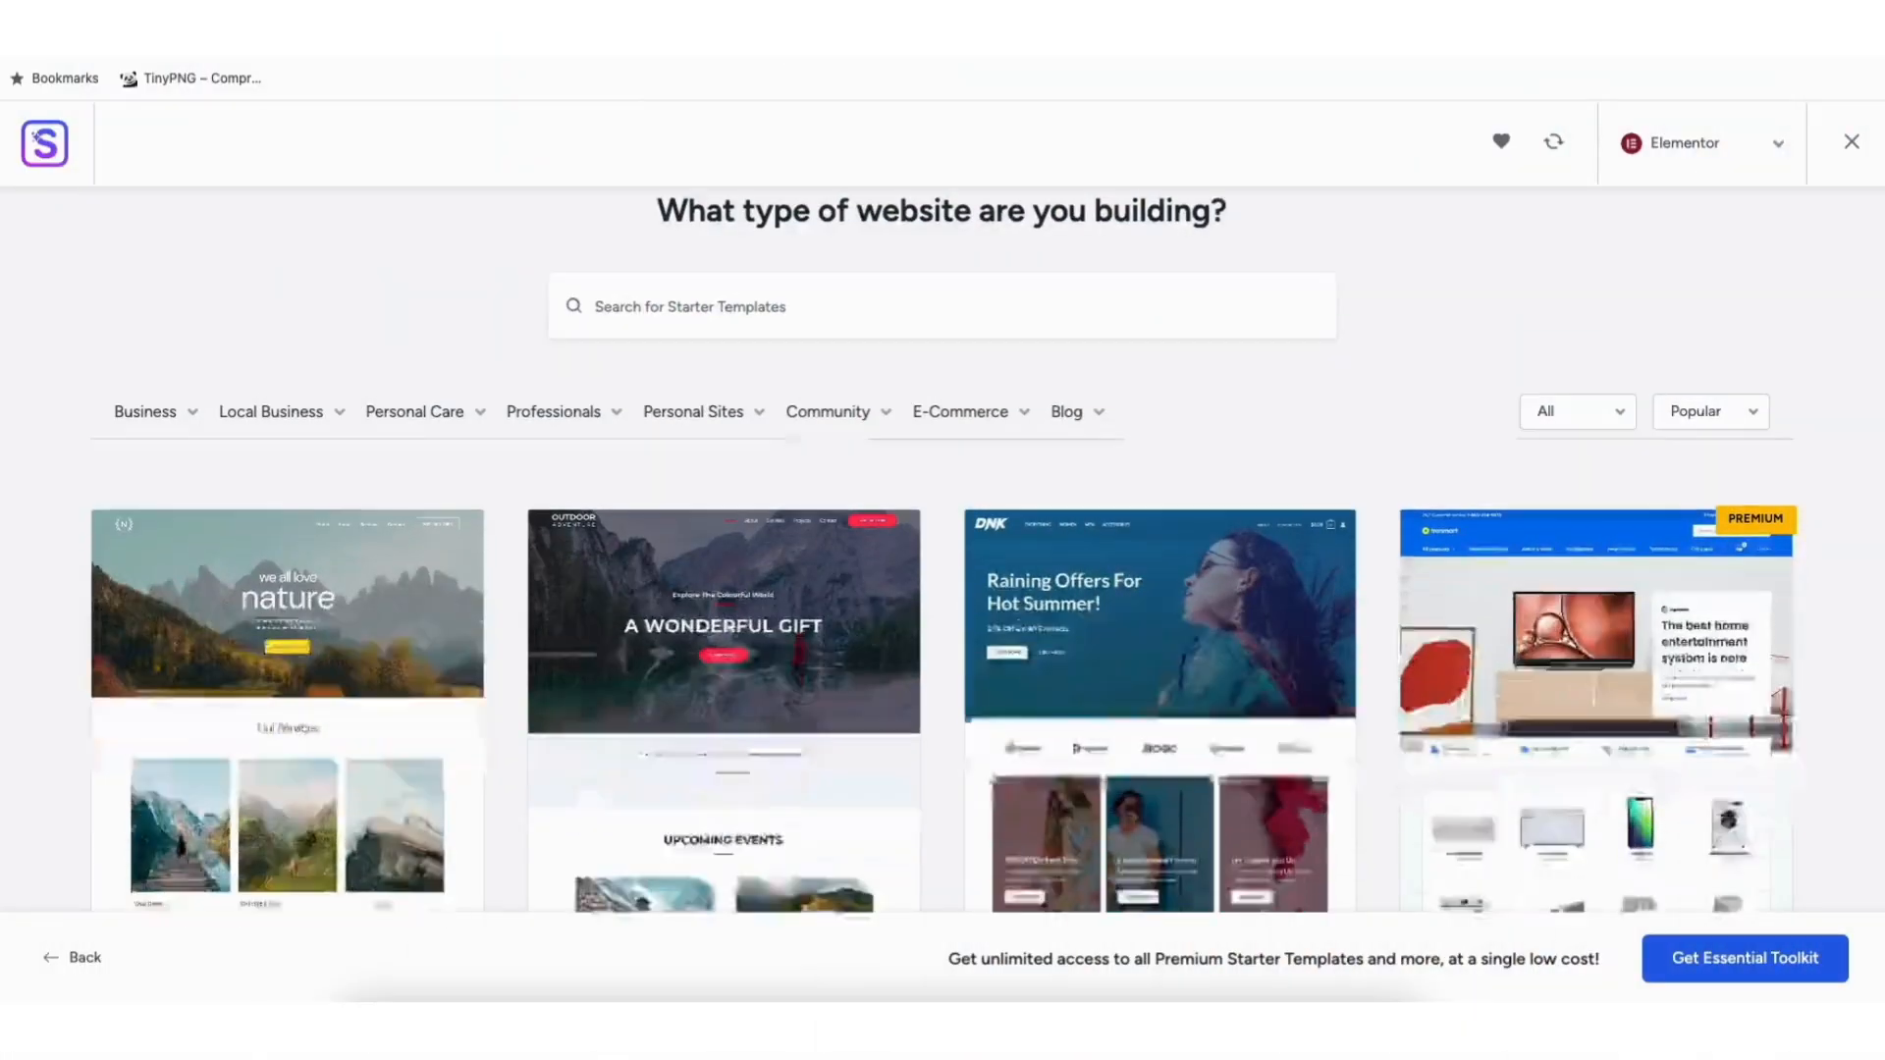
Step: Change the homepage hero heading's text to "Demo Appointment Booking Website"
text(Demo Appointing)
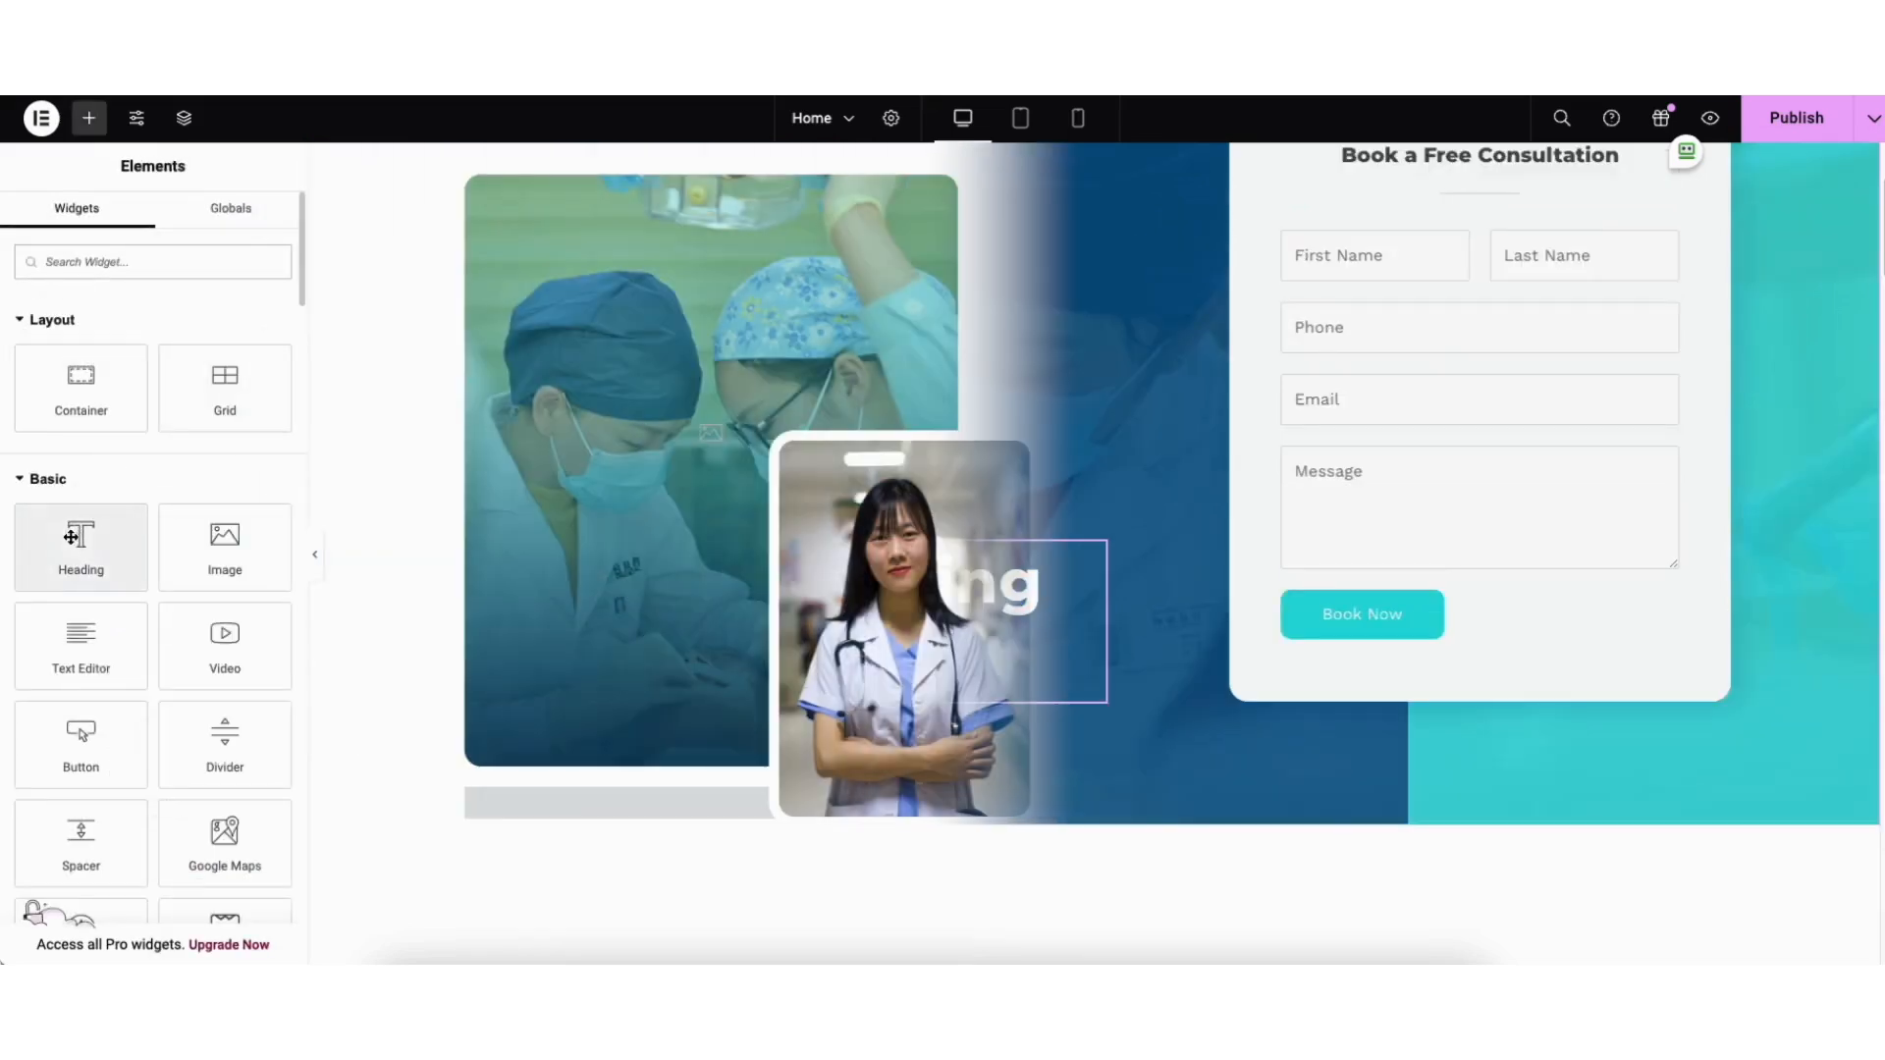
Step: Add a Heading widget and a Button widget to the text column of the "Committed To Dental Excellence" section
drag(81, 547, 1202, 538)
drag(73, 743, 1225, 478)
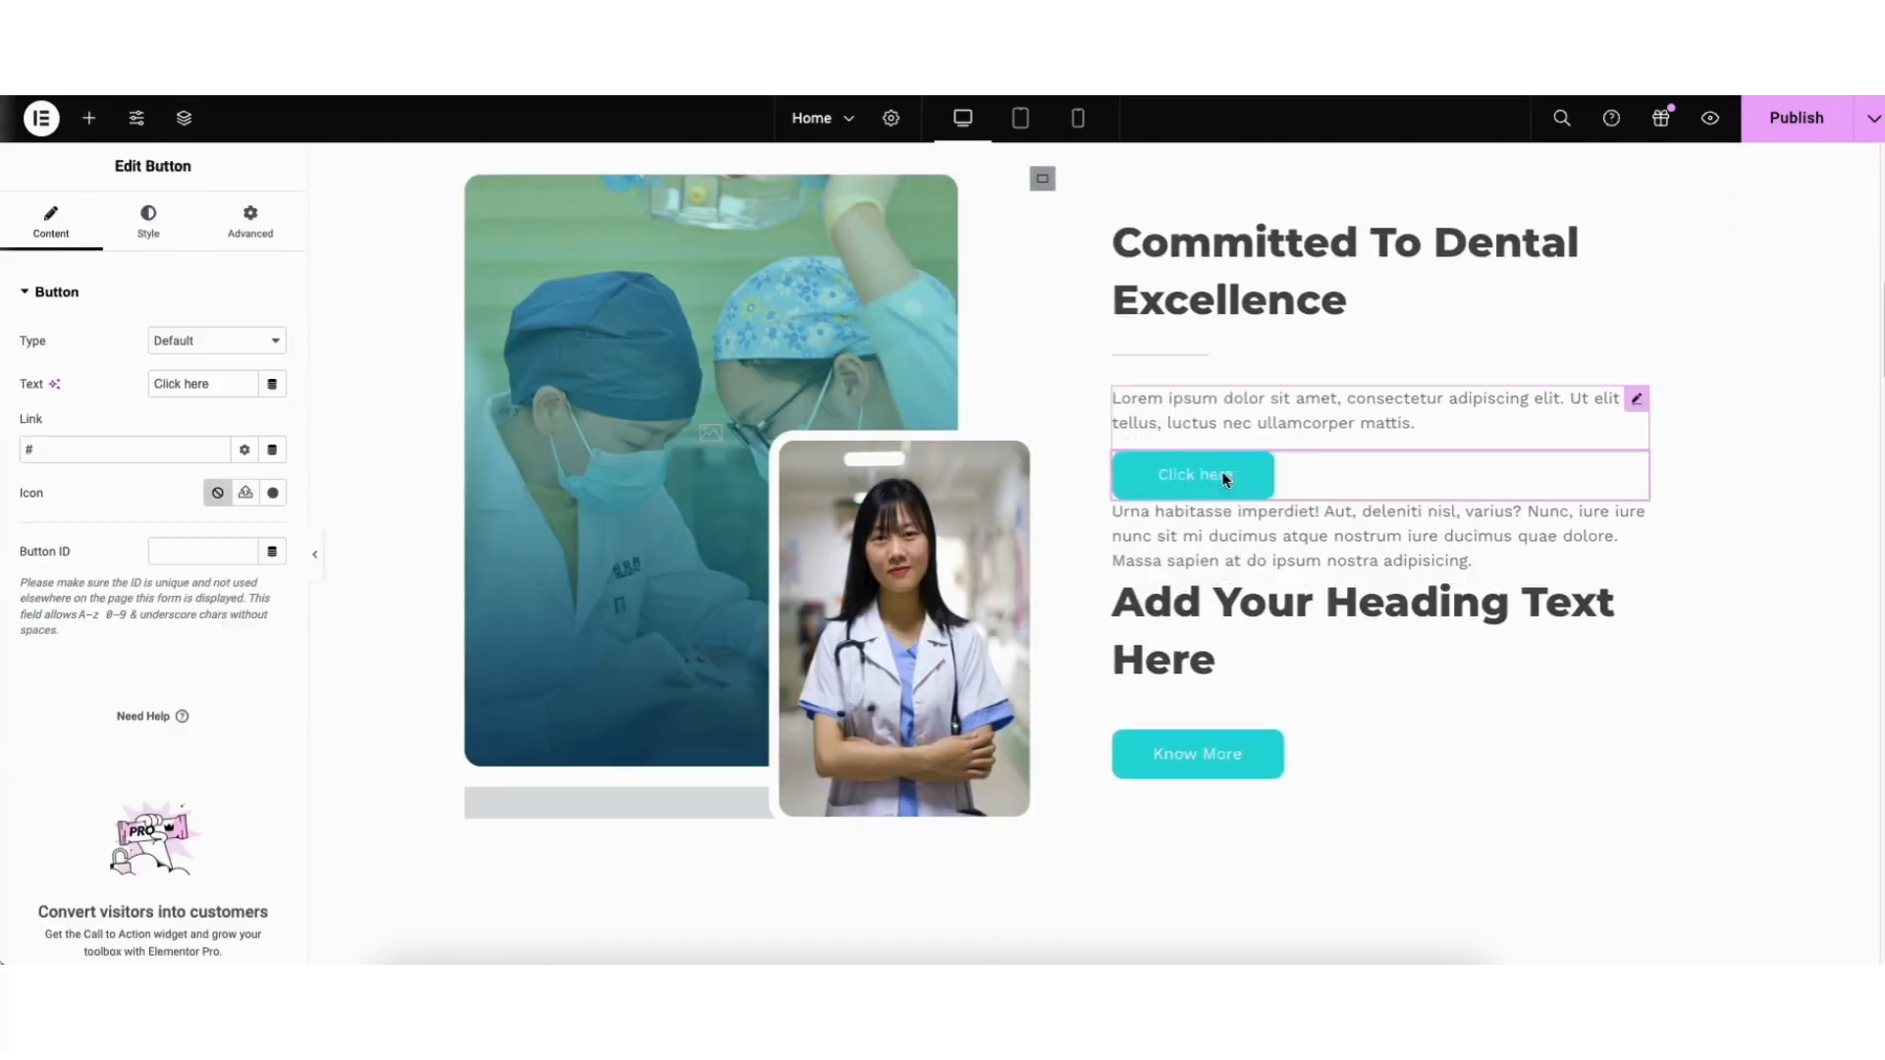